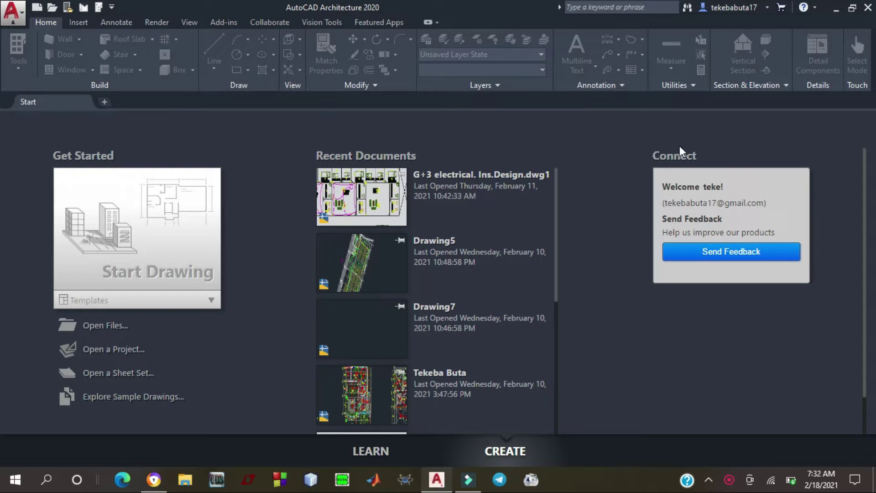
Create a new blank drawing, Drawing1
{"action": "left_click", "coordinate": [709, 484]}
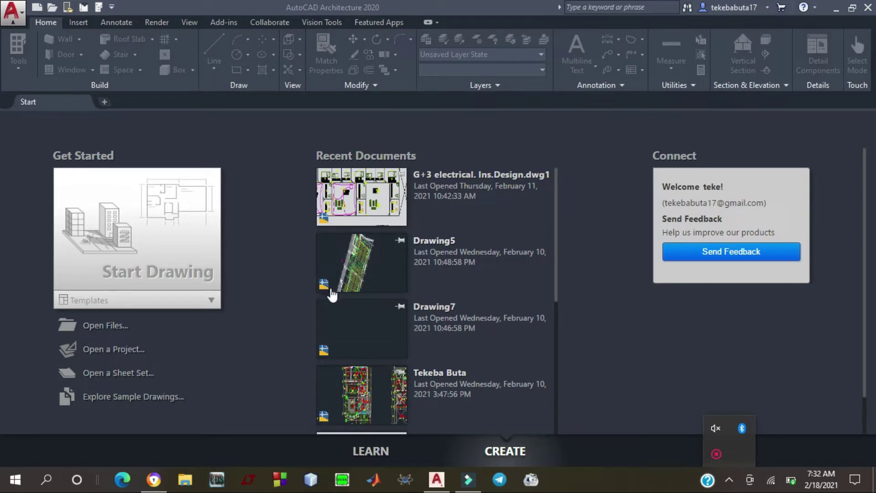
{"action": "left_click", "coordinate": [104, 98]}
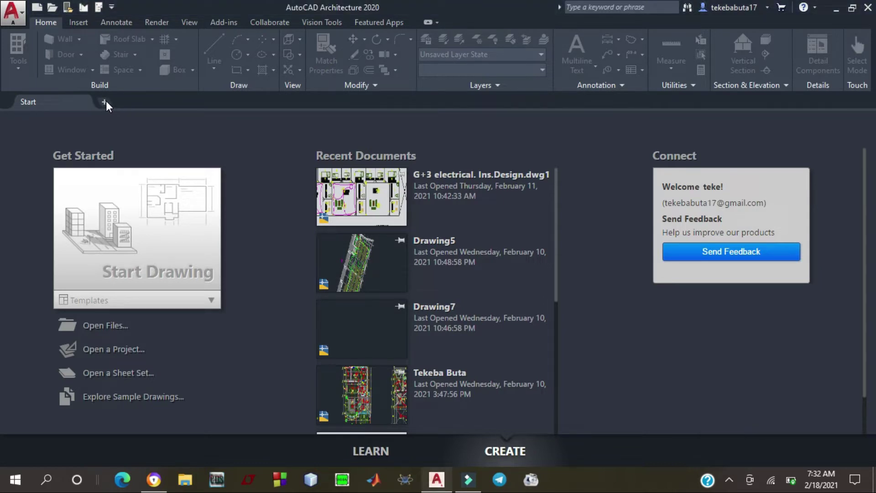
{"action": "left_click", "coordinate": [105, 101]}
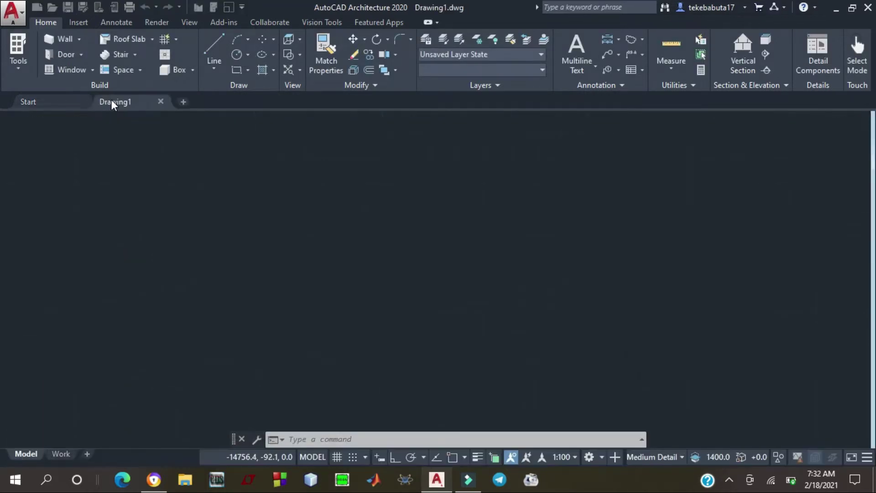
{"action": "mouse_move", "coordinate": [111, 101]}
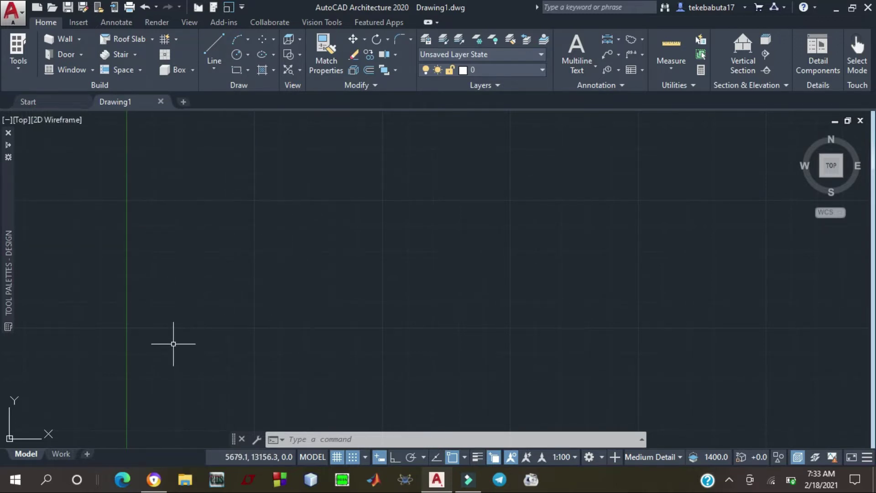
{"action": "scroll", "coordinate": [210, 301], "scroll_direction": "down", "scroll_amount": 3}
{"action": "scroll", "coordinate": [214, 304], "scroll_direction": "up", "scroll_amount": 3}
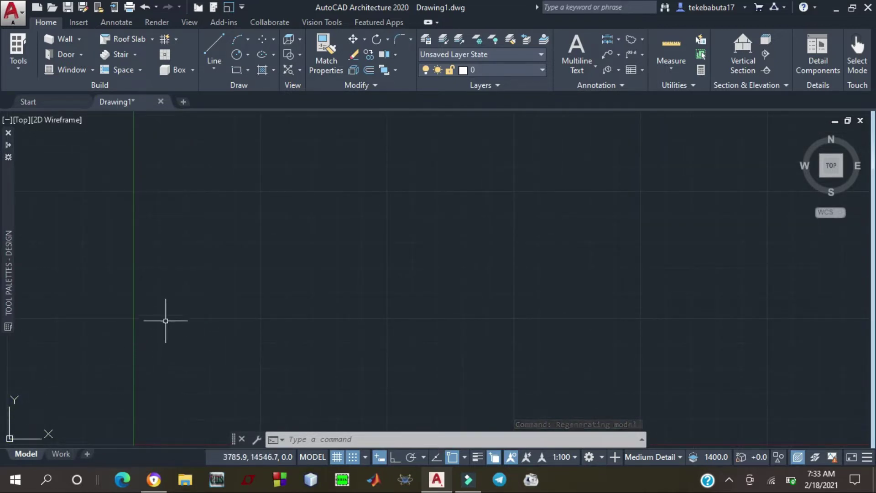
Turn on Ortho mode and check that Endpoint object snap is enabled
{"action": "left_click", "coordinate": [396, 458]}
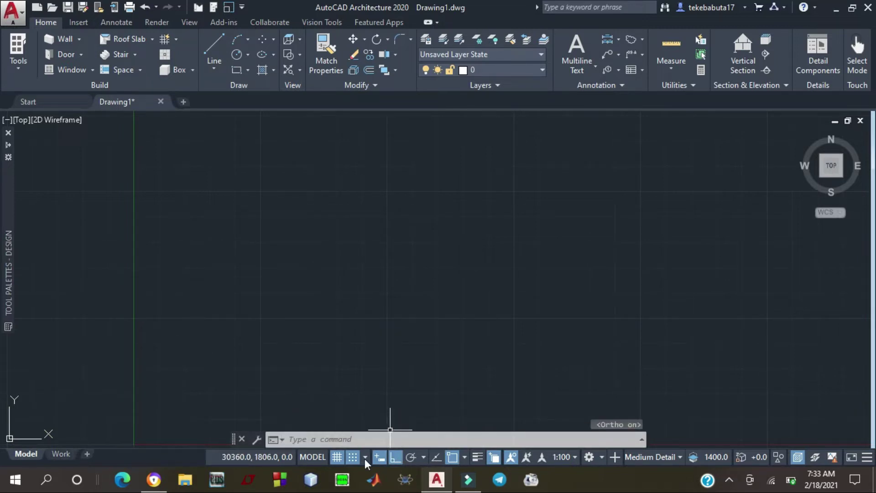
{"action": "right_click", "coordinate": [446, 453]}
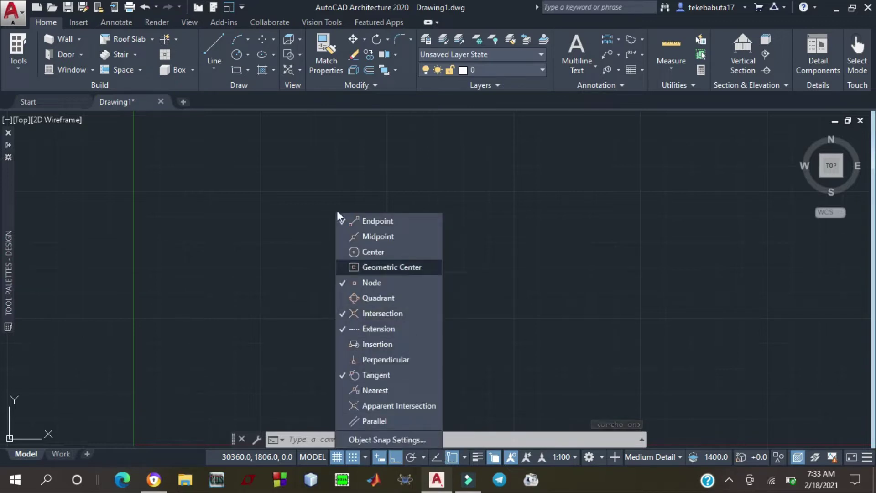
{"action": "left_click", "coordinate": [239, 248]}
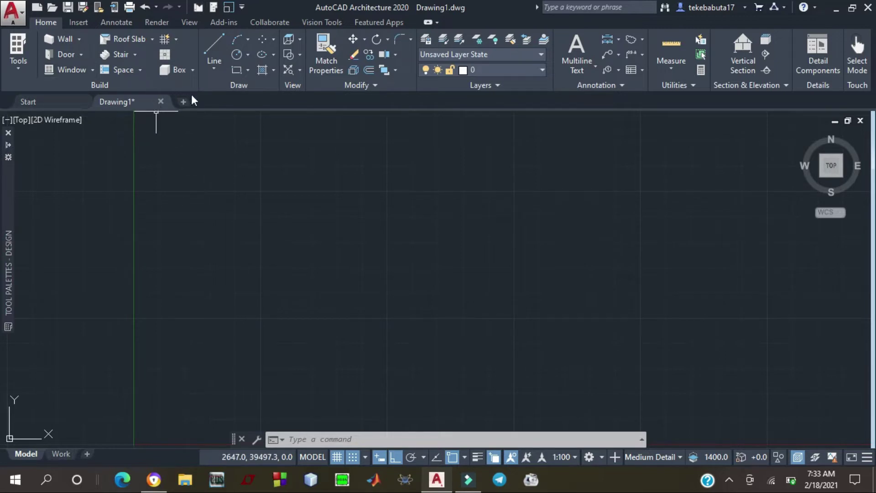
Draw the rectangle's top and right edges, plus a line back to the start corner
{"action": "left_click", "coordinate": [213, 50]}
{"action": "left_click", "coordinate": [214, 172]}
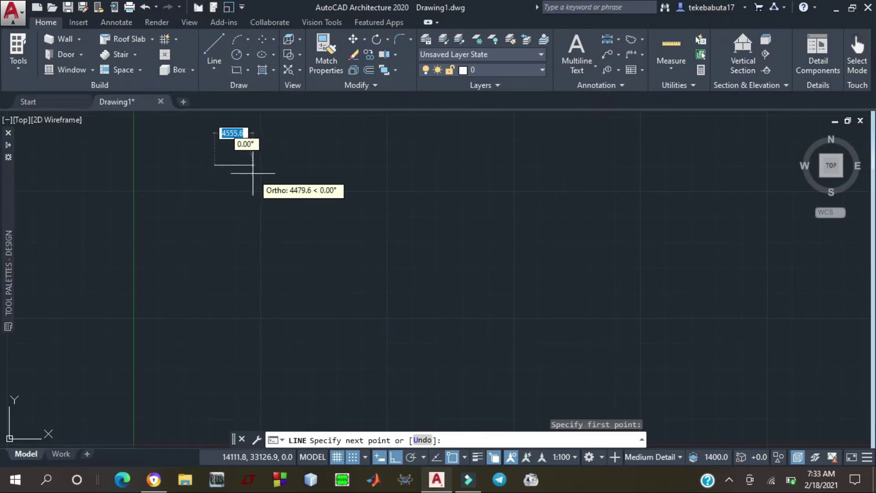
{"action": "left_click", "coordinate": [249, 167]}
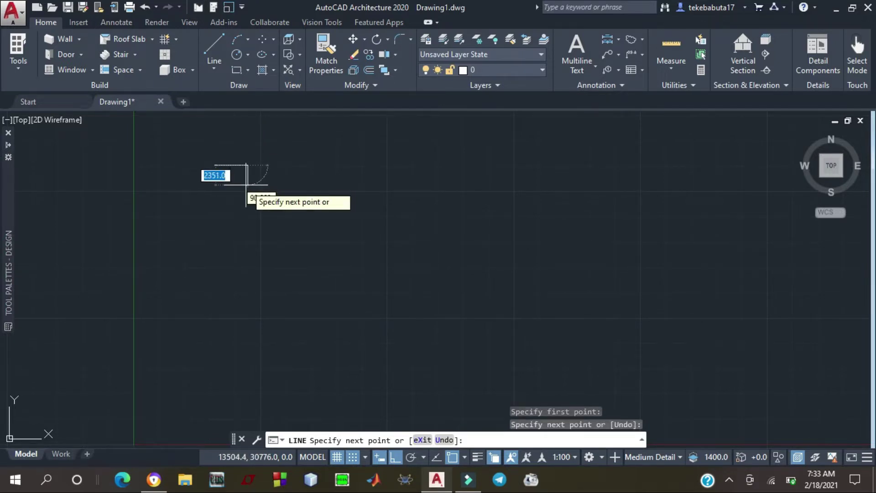
{"action": "left_click", "coordinate": [246, 185]}
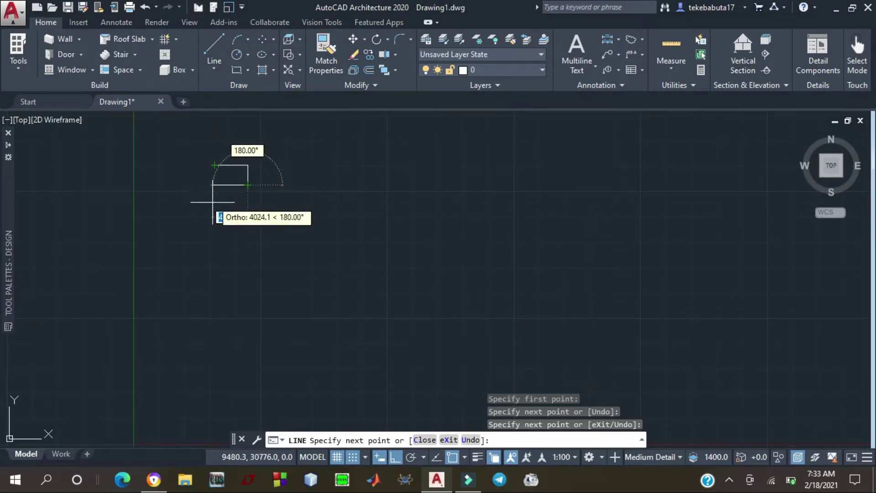
{"action": "left_click", "coordinate": [215, 165]}
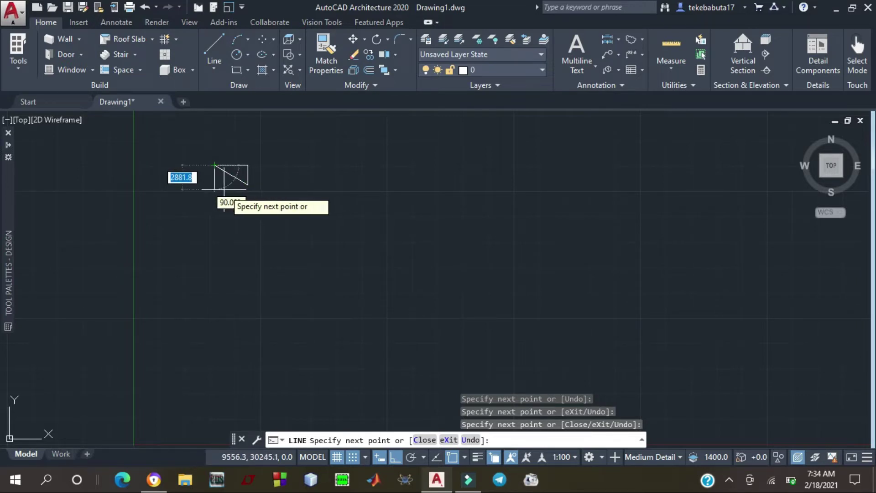
{"action": "key", "text": "Escape"}
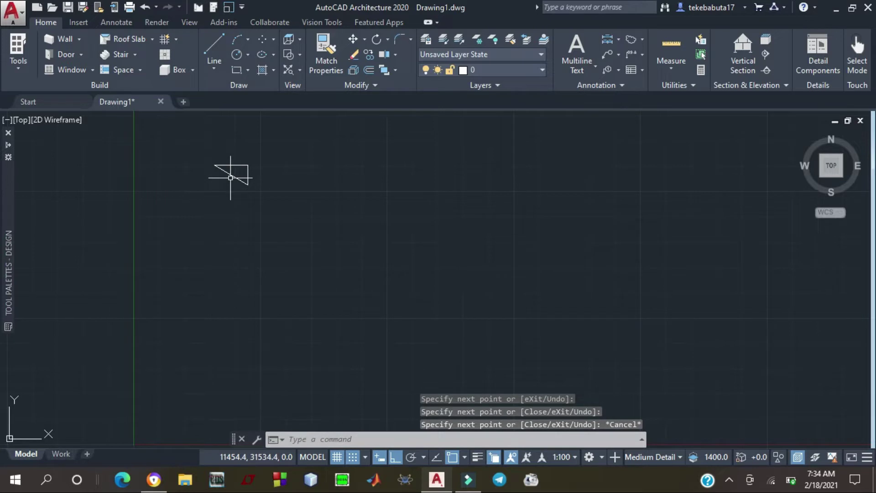
Draw a left edge and the bottom edge of the rectangle
{"action": "left_click", "coordinate": [206, 46]}
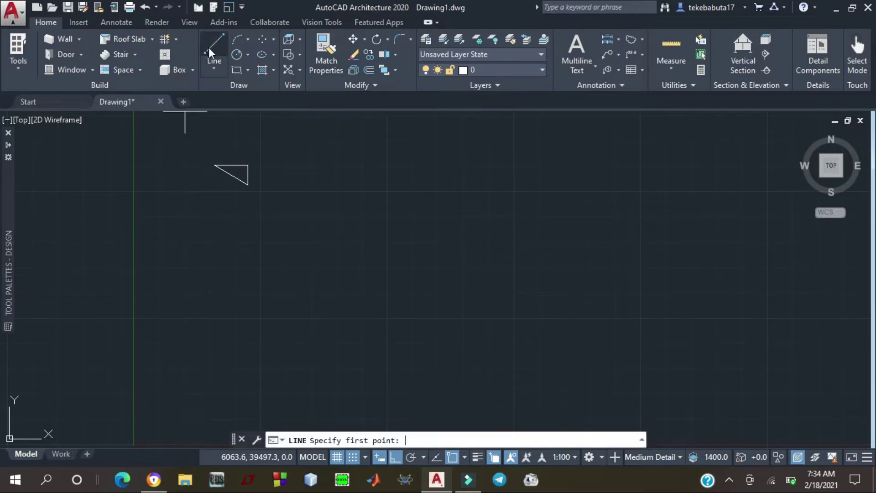
{"action": "left_click", "coordinate": [215, 165]}
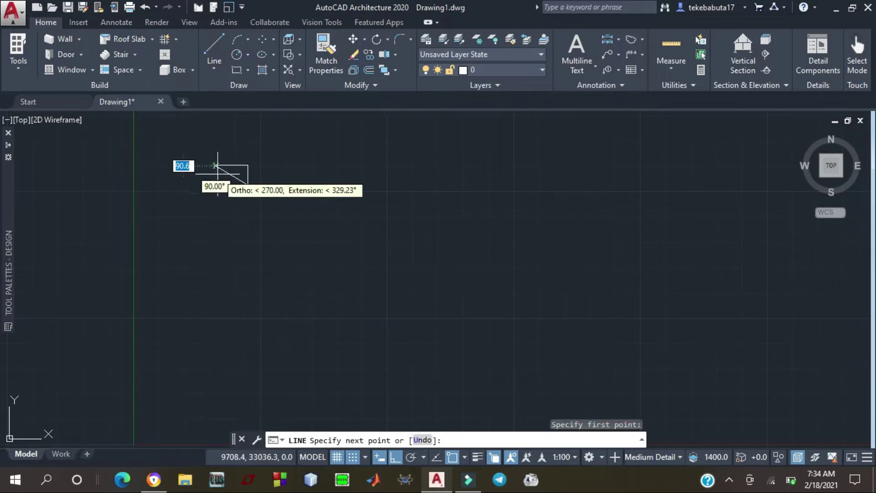
{"action": "left_click", "coordinate": [215, 185]}
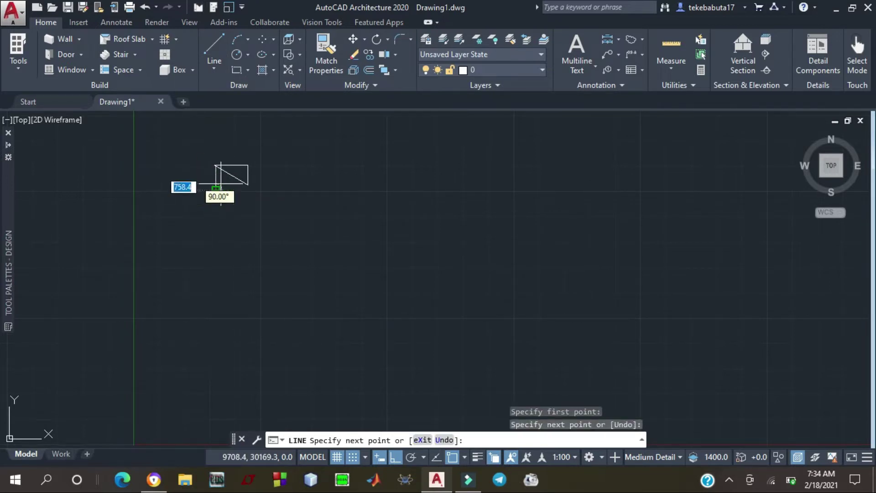
{"action": "key", "text": "Escape"}
{"action": "type", "text": "l"}
{"action": "key", "text": "Return"}
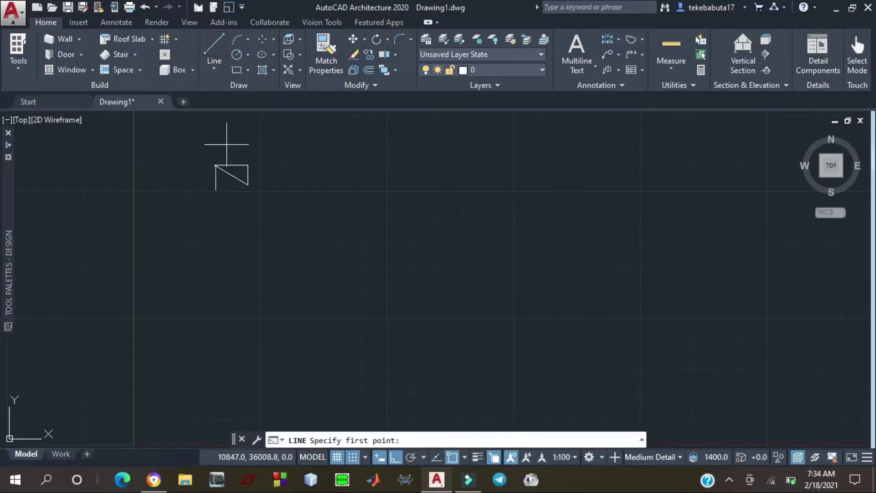
{"action": "left_click", "coordinate": [248, 185]}
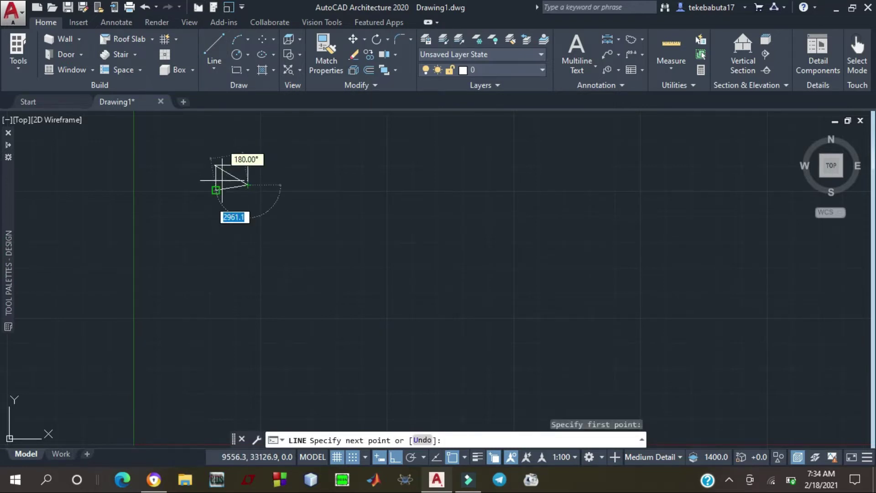
{"action": "left_click", "coordinate": [208, 185]}
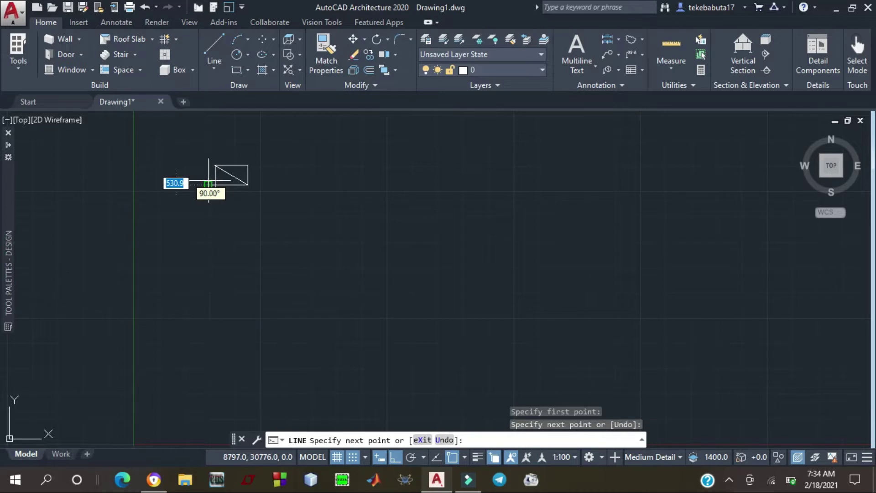
{"action": "key", "text": "Escape"}
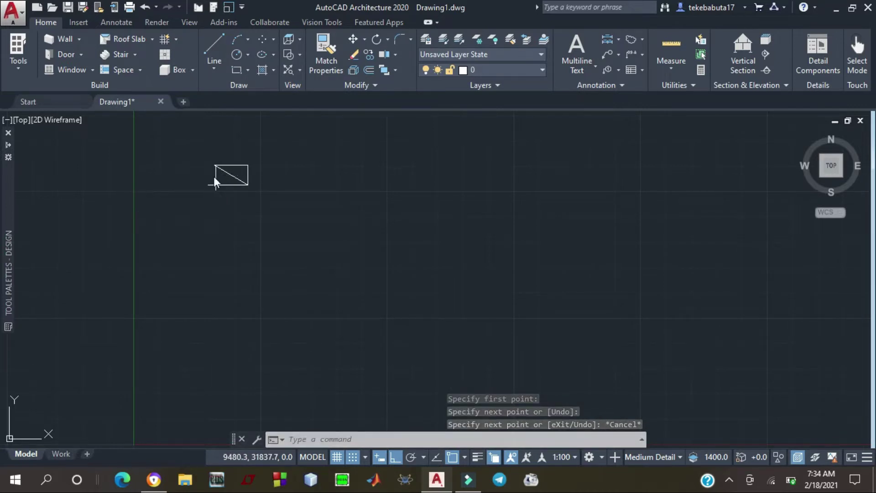
Erase the stray vertical left line and the diagonal line
{"action": "right_click", "coordinate": [215, 177]}
{"action": "left_click", "coordinate": [214, 177]}
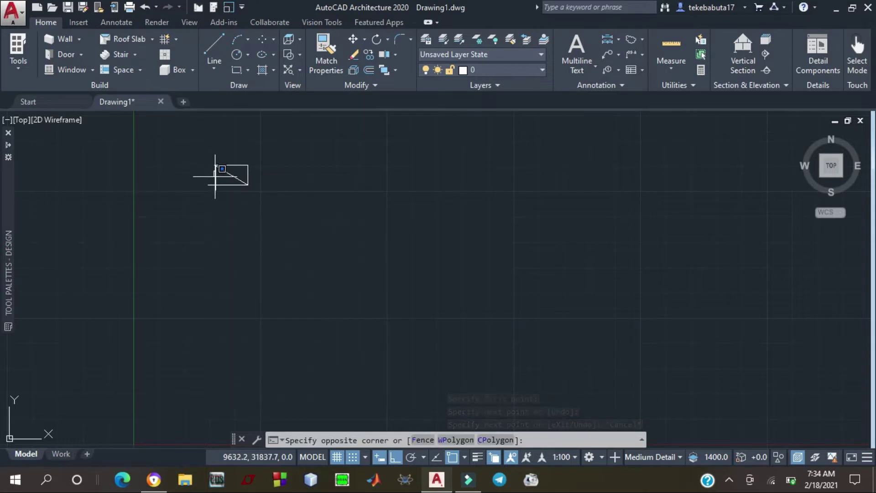
{"action": "key", "text": "Escape"}
{"action": "left_click", "coordinate": [215, 179]}
{"action": "left_click", "coordinate": [221, 178]}
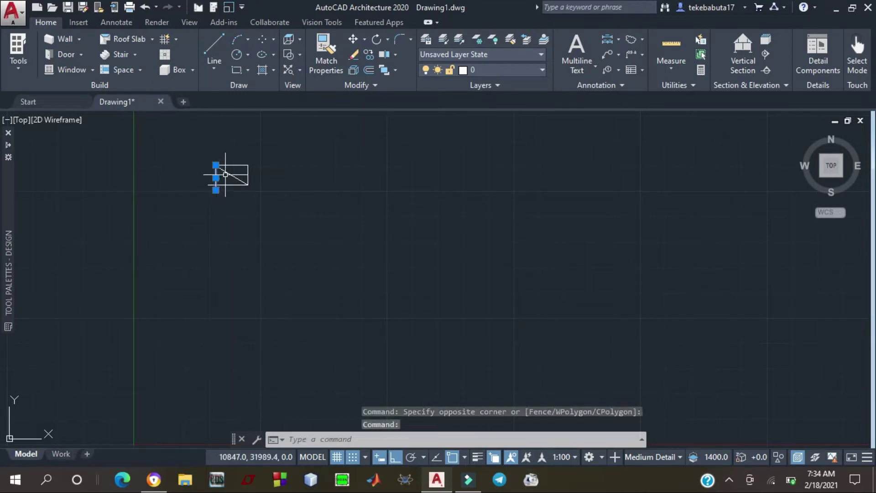
{"action": "left_click", "coordinate": [227, 171]}
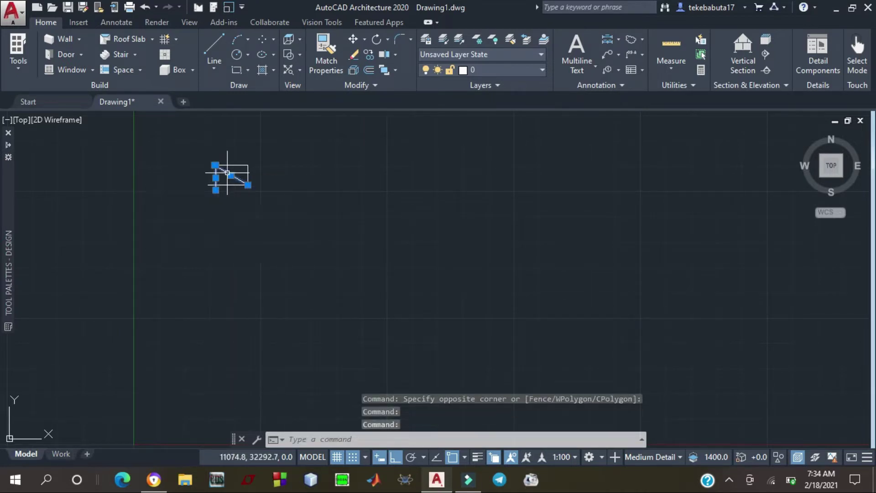
{"action": "key", "text": "Delete"}
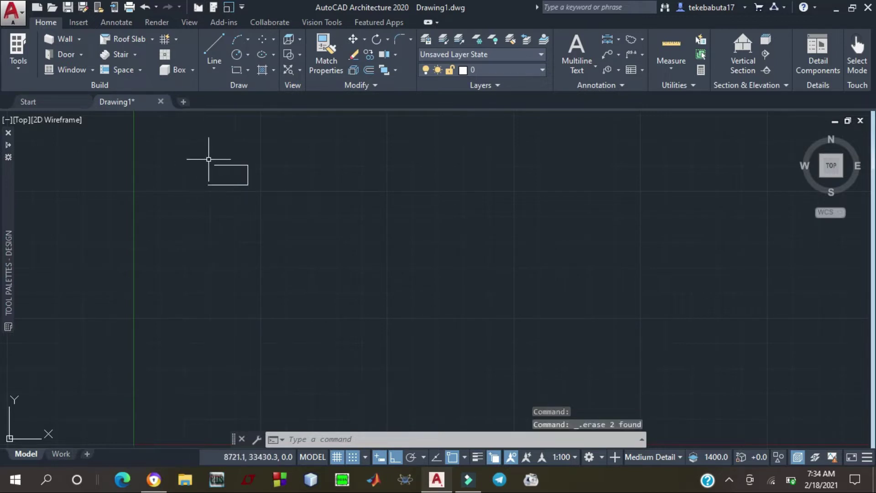
Add a left side, then erase all the rectangle's lines with a window selection
{"action": "left_click", "coordinate": [211, 43]}
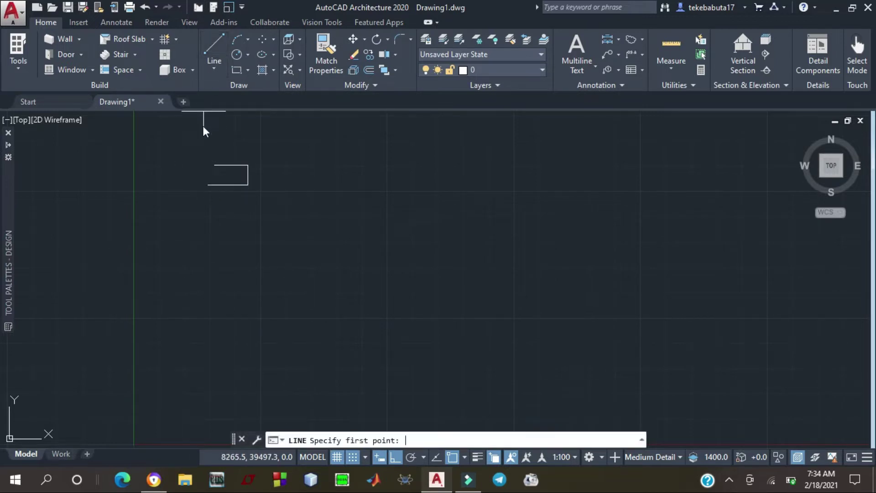
{"action": "left_click", "coordinate": [214, 165]}
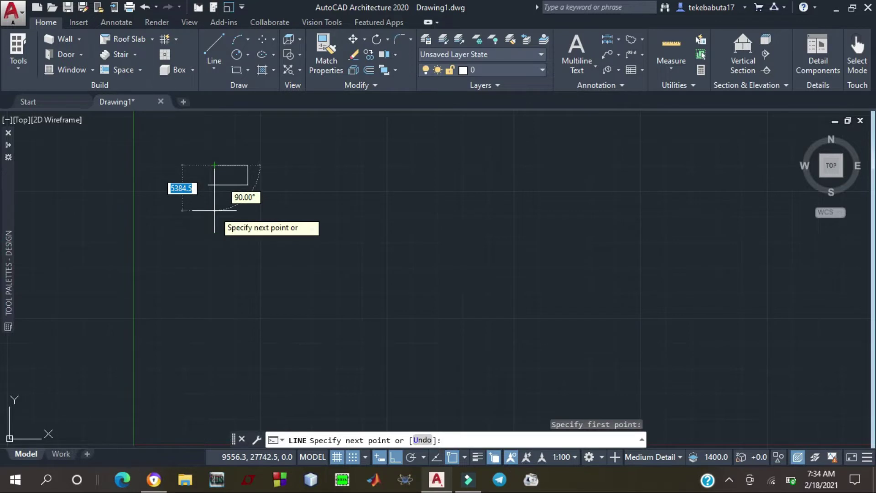
{"action": "left_click", "coordinate": [214, 185]}
{"action": "key", "text": "Escape"}
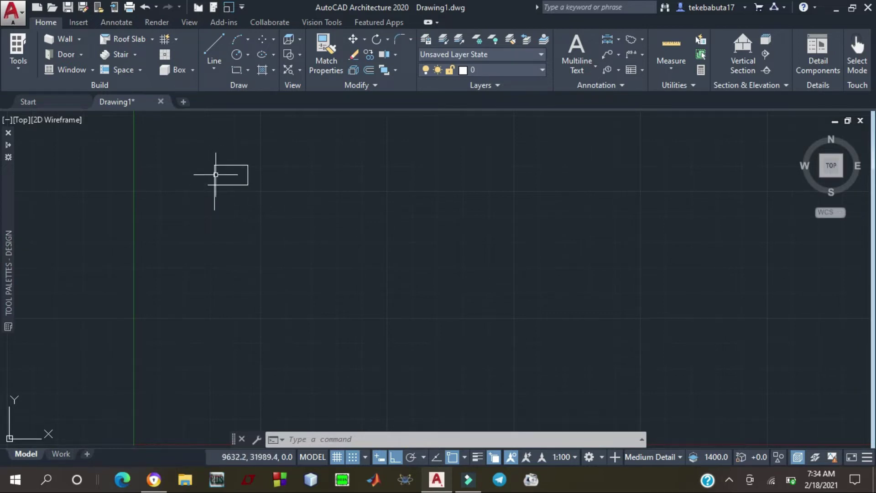
{"action": "mouse_move", "coordinate": [242, 147]}
{"action": "left_mouse_down"}
{"action": "mouse_move", "coordinate": [254, 144]}
{"action": "mouse_move", "coordinate": [248, 196]}
{"action": "mouse_move", "coordinate": [284, 199]}
{"action": "mouse_move", "coordinate": [283, 189]}
{"action": "left_mouse_up"}
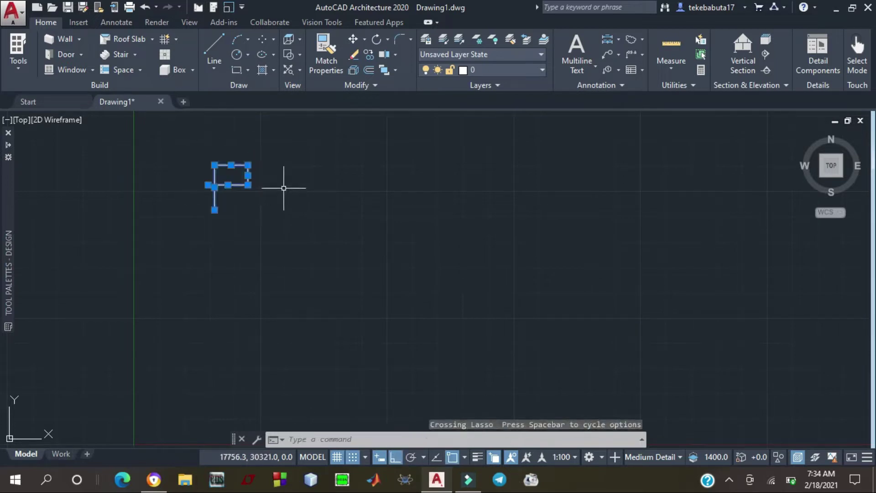
{"action": "key", "text": "Delete"}
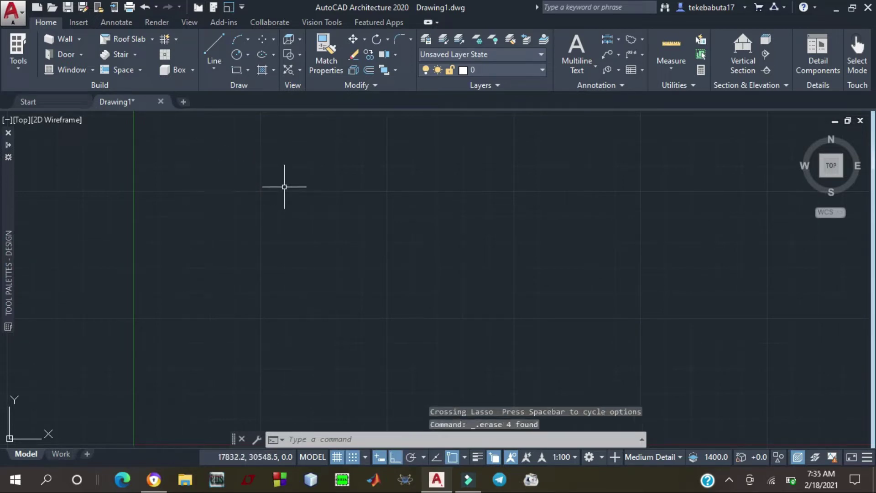
Draw a horizontal line continued by two 5-unit segments
{"action": "left_click", "coordinate": [213, 50]}
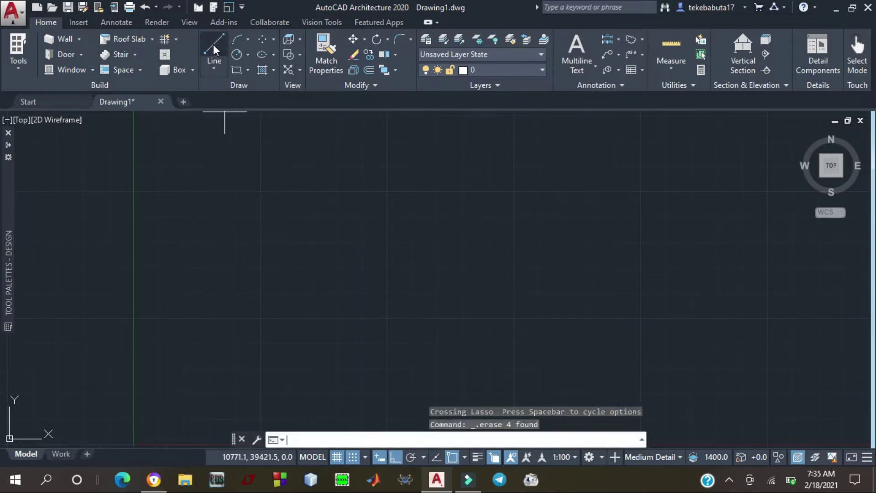
{"action": "left_click", "coordinate": [216, 173]}
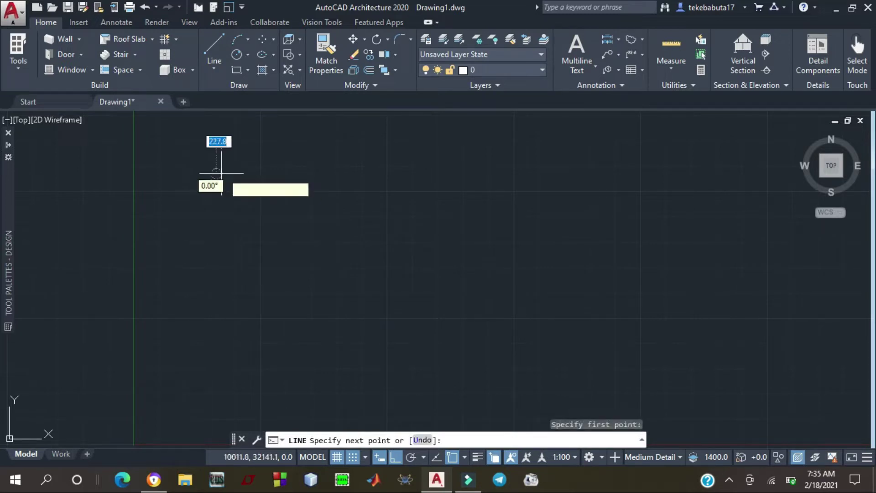
{"action": "left_click", "coordinate": [266, 173]}
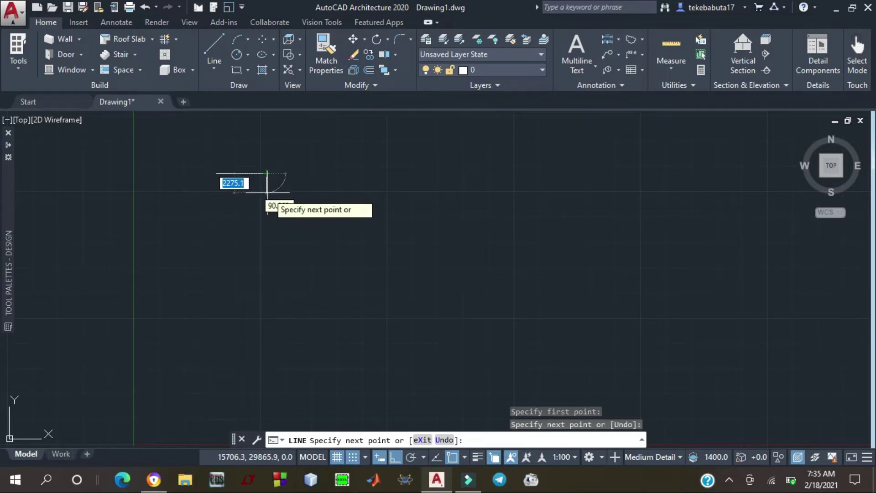
{"action": "type", "text": "5"}
{"action": "key", "text": "Return"}
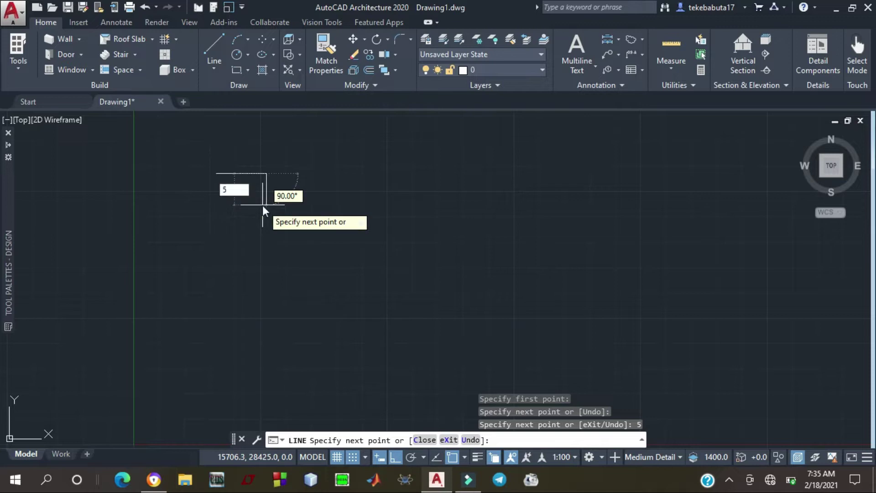
{"action": "key", "text": "Return"}
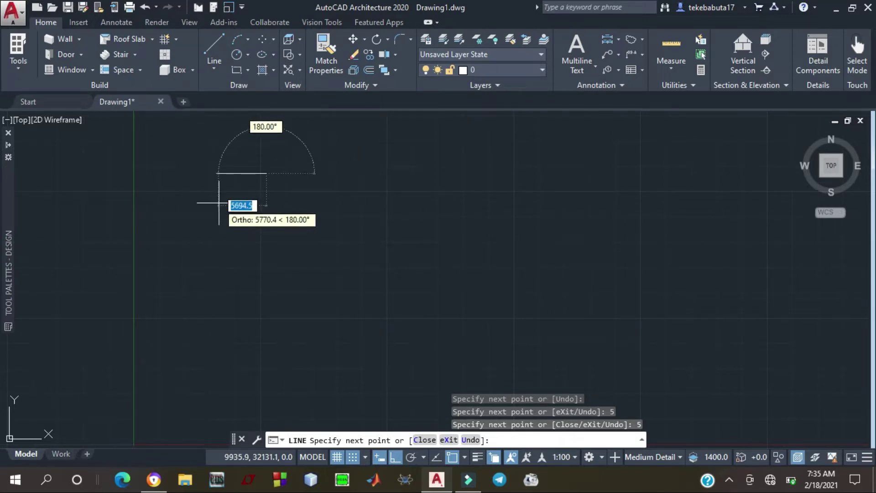
{"action": "key", "text": "Escape"}
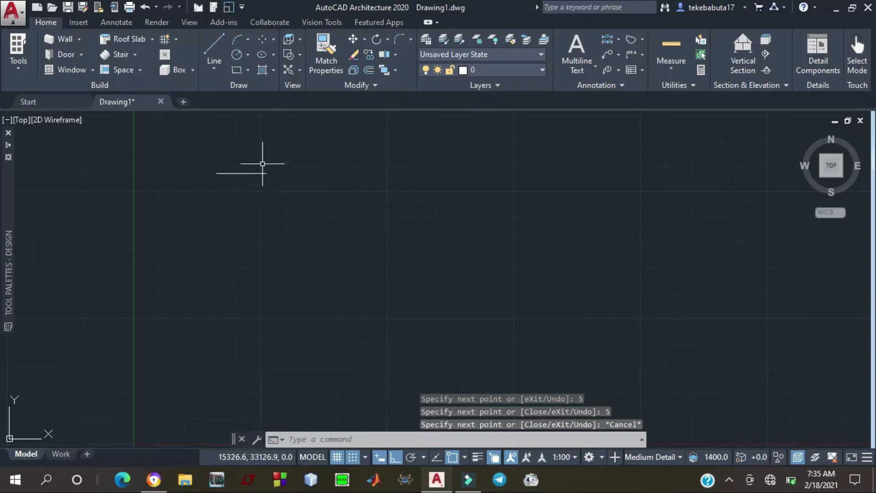
Draw another 5-unit line, then select and delete the stray line
{"action": "left_click", "coordinate": [212, 47]}
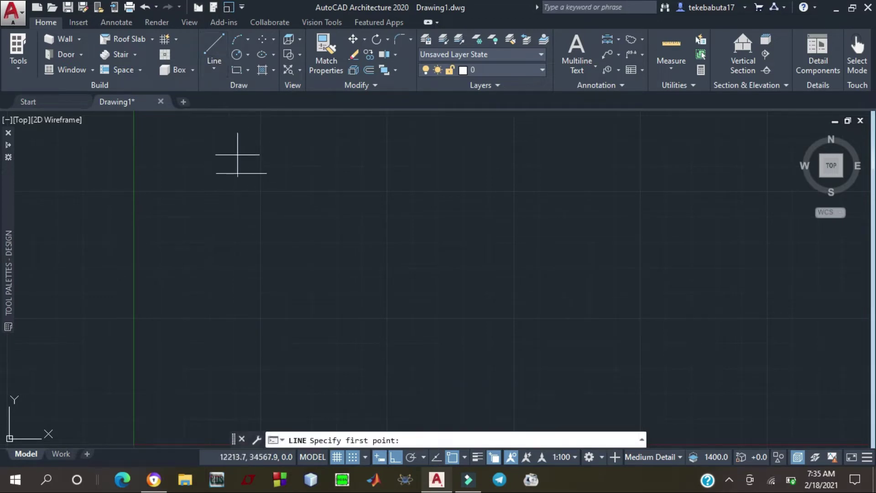
{"action": "left_click", "coordinate": [266, 177]}
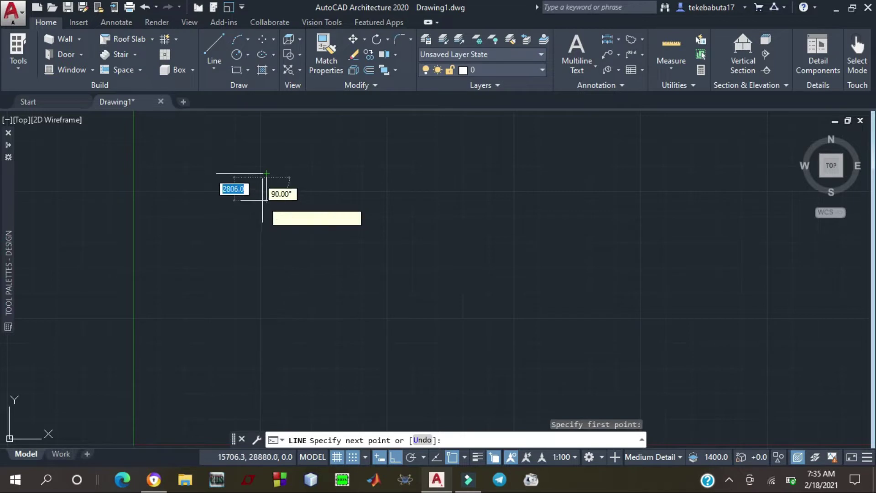
{"action": "type", "text": "5"}
{"action": "key", "text": "Return"}
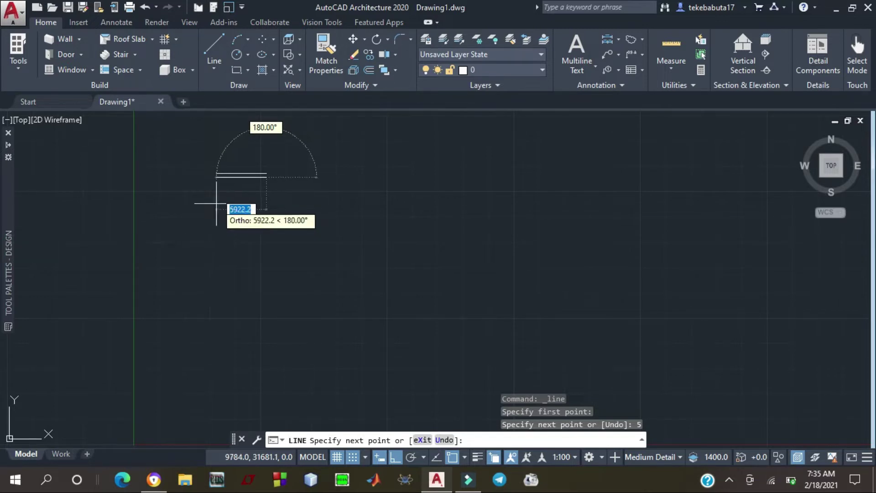
{"action": "key", "text": "Escape"}
{"action": "left_click", "coordinate": [281, 163]}
{"action": "mouse_move", "coordinate": [281, 163]}
{"action": "left_mouse_down"}
{"action": "mouse_move", "coordinate": [214, 188]}
{"action": "mouse_move", "coordinate": [273, 188]}
{"action": "left_mouse_up"}
{"action": "key", "text": "Delete"}
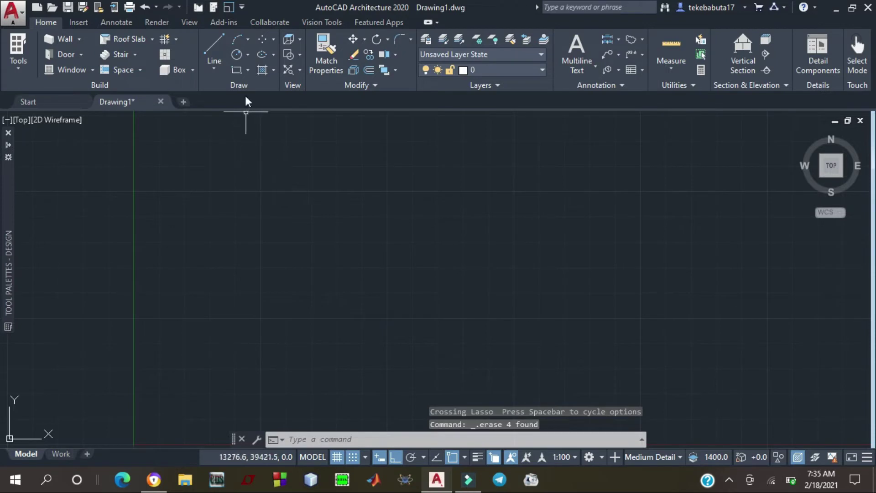
Draw the rectangle's top, right and bottom edges
{"action": "left_click", "coordinate": [216, 47]}
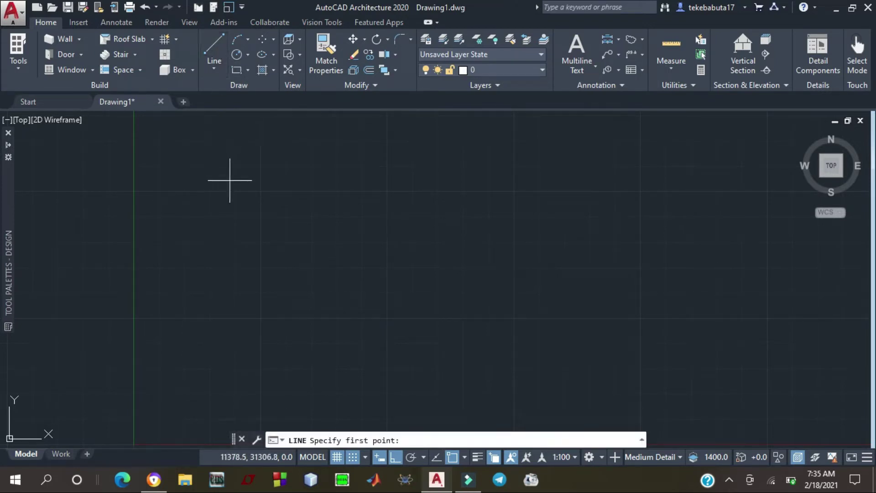
{"action": "left_click", "coordinate": [227, 173]}
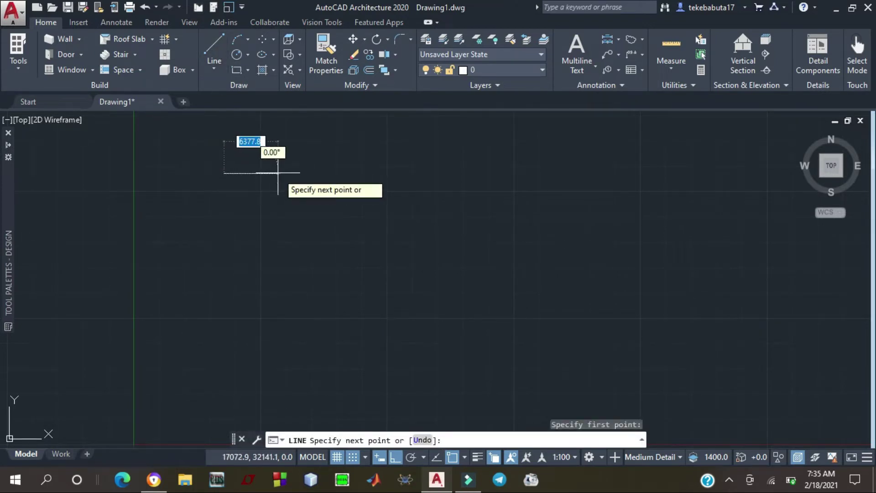
{"action": "left_click", "coordinate": [281, 173]}
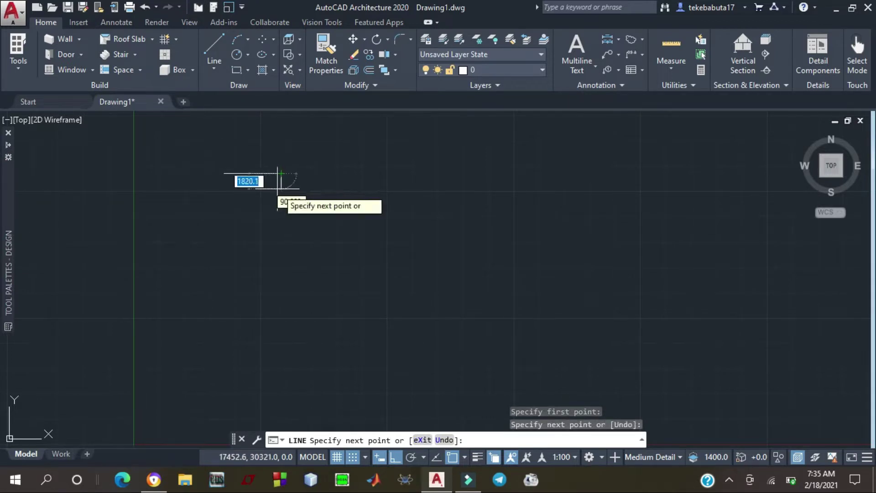
{"action": "left_click", "coordinate": [279, 188]}
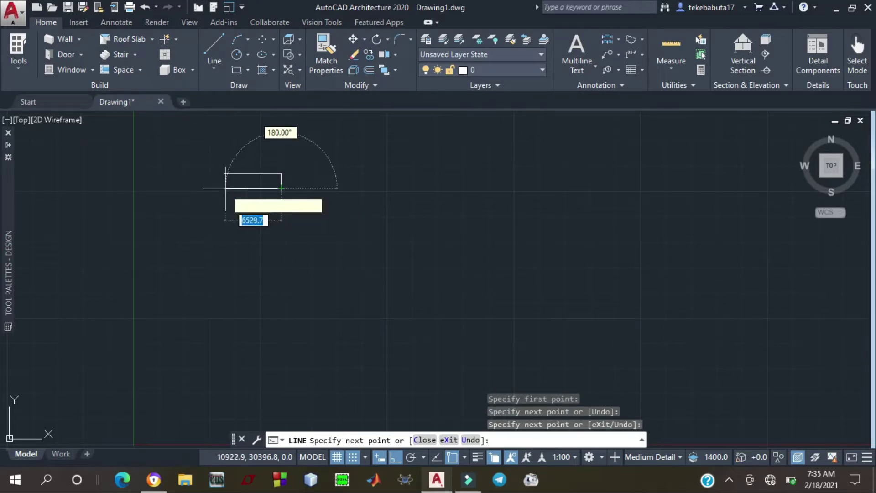
{"action": "left_click", "coordinate": [210, 187]}
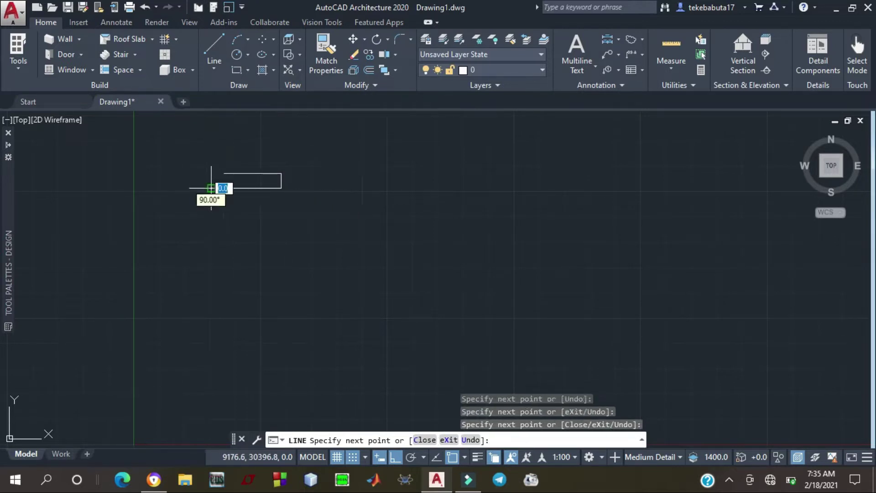
{"action": "key", "text": "Escape"}
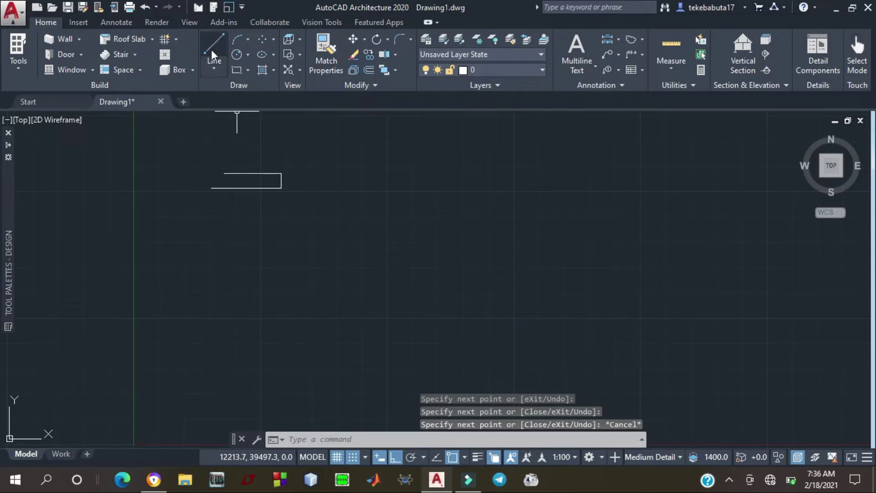
Close the left side with a slanted line and add a vertical line dropping below
{"action": "left_click", "coordinate": [212, 46]}
{"action": "left_click", "coordinate": [224, 174]}
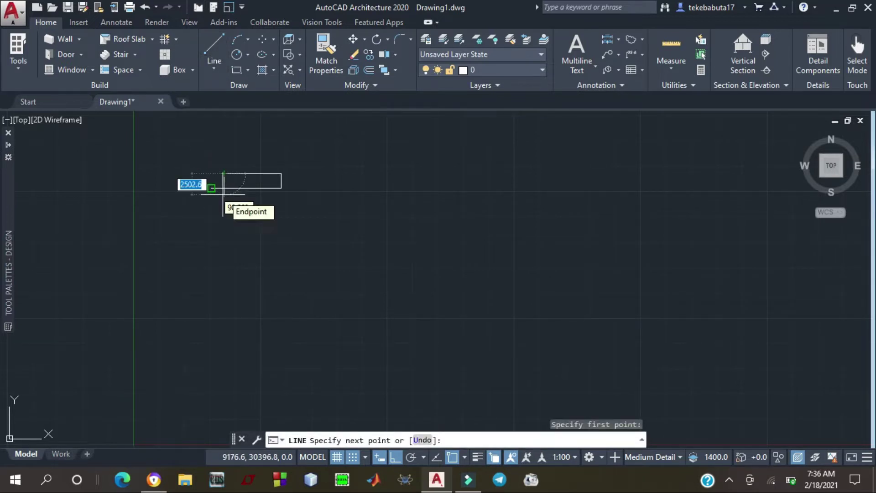
{"action": "left_click", "coordinate": [211, 188]}
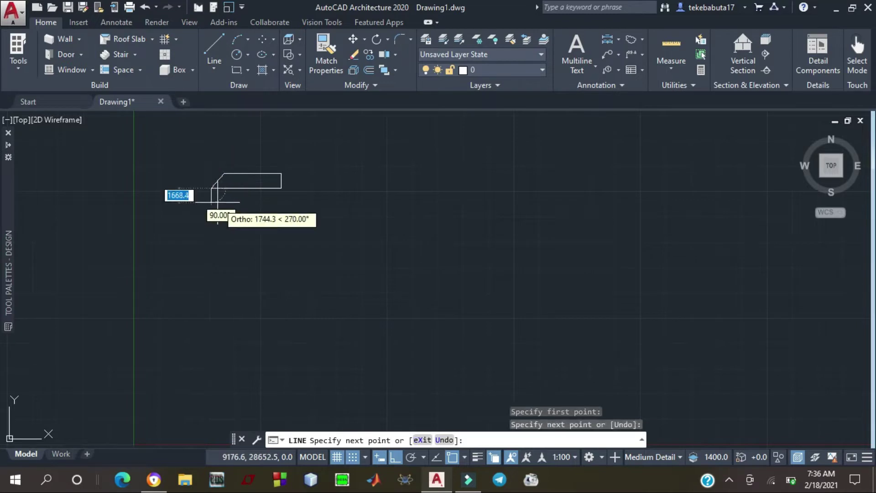
{"action": "key", "text": "Escape"}
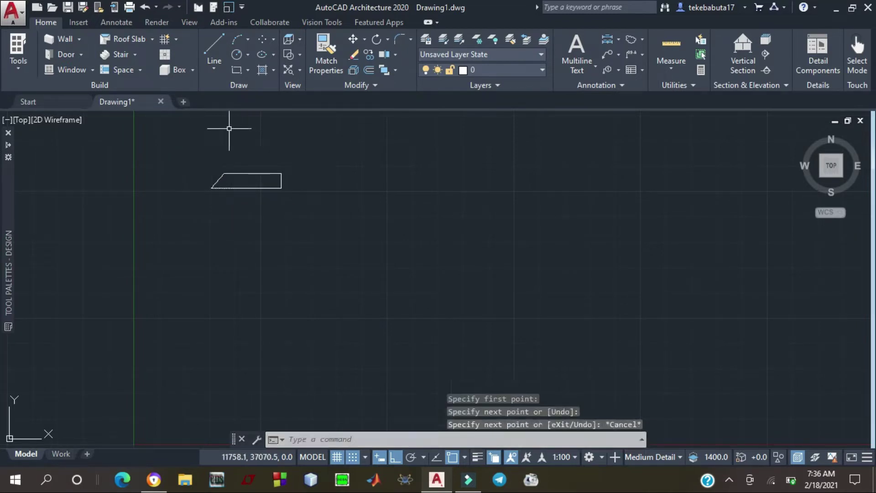
{"action": "left_click", "coordinate": [214, 46]}
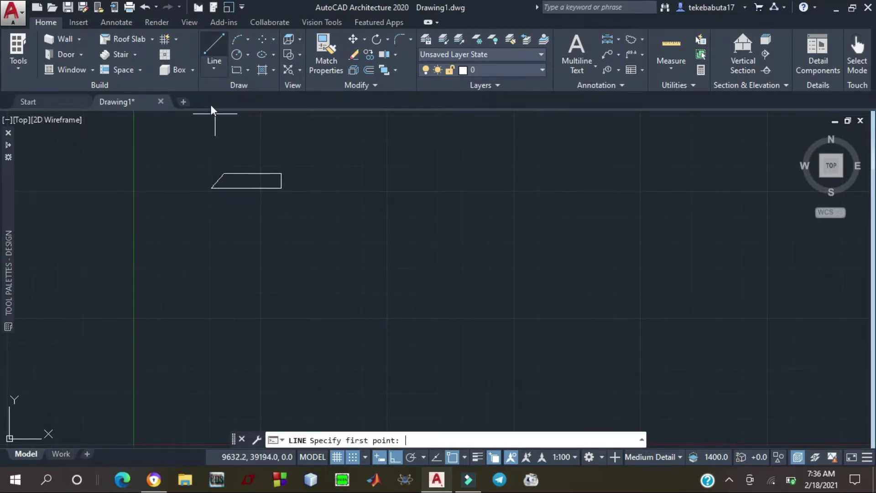
{"action": "left_click", "coordinate": [225, 174]}
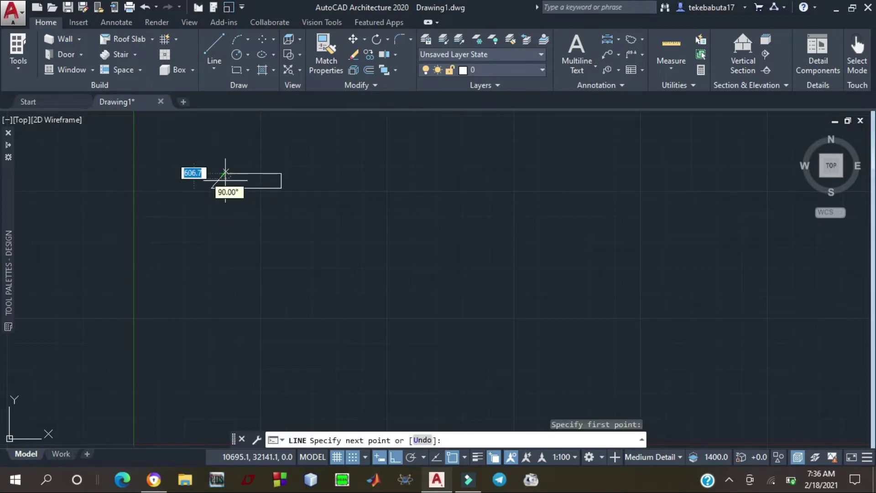
{"action": "left_click", "coordinate": [226, 205]}
{"action": "key", "text": "Escape"}
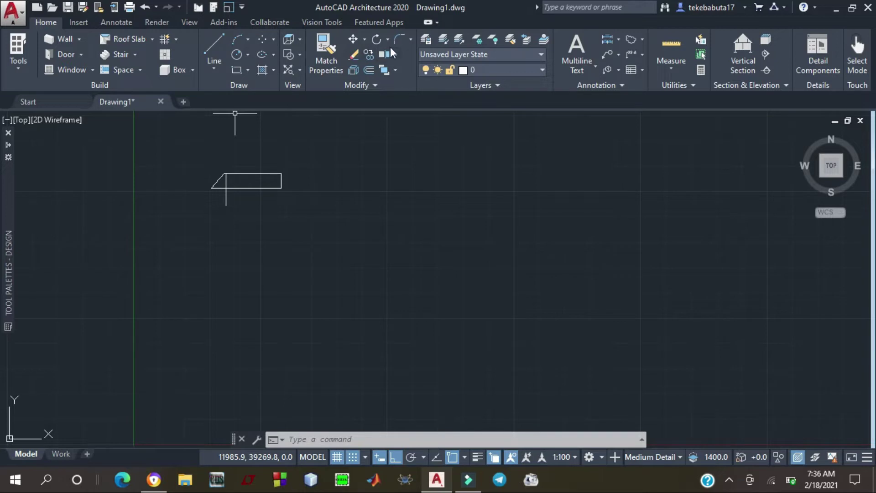
Zoom in on the rectangle with its slanted side and vertical line
{"action": "left_click", "coordinate": [411, 39]}
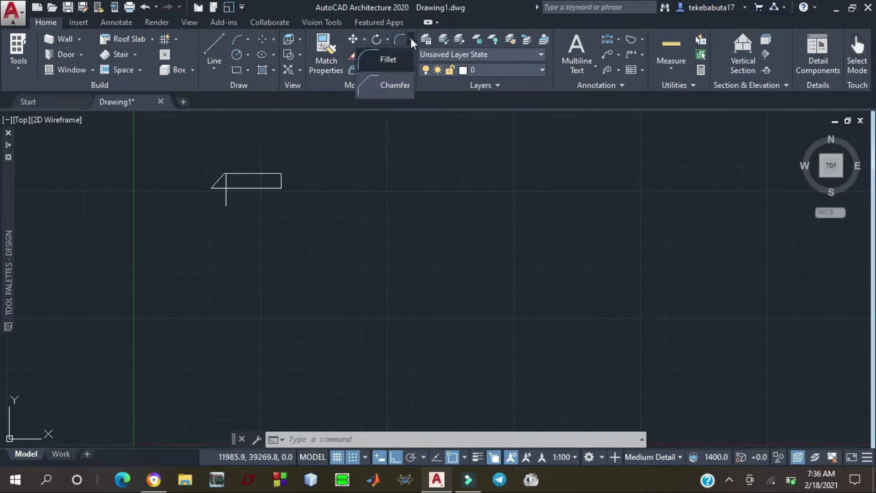
{"action": "left_click", "coordinate": [411, 38]}
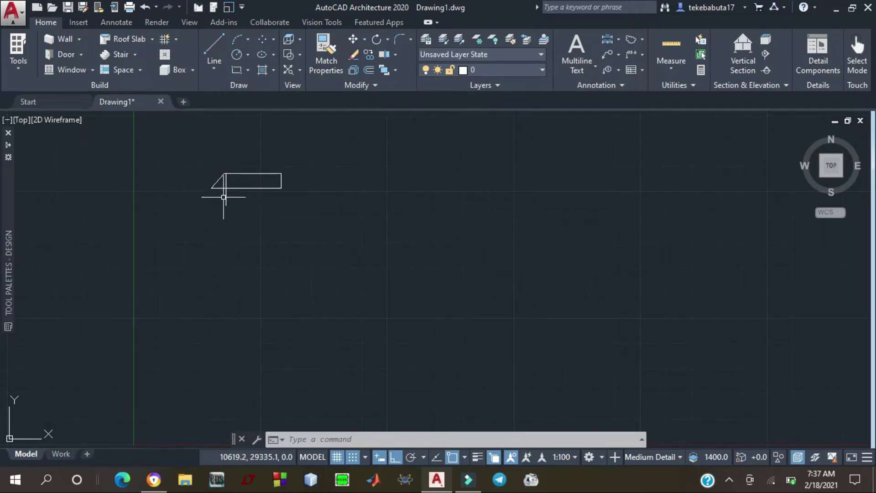
{"action": "scroll", "coordinate": [224, 196], "scroll_direction": "up", "scroll_amount": 3}
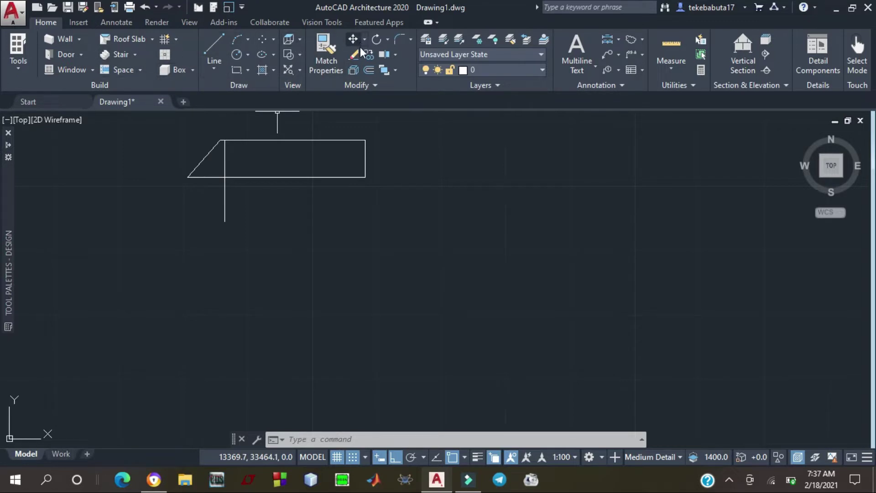
Try trimming with the bottom edge as cutting boundary, then cancel
{"action": "left_click", "coordinate": [395, 55]}
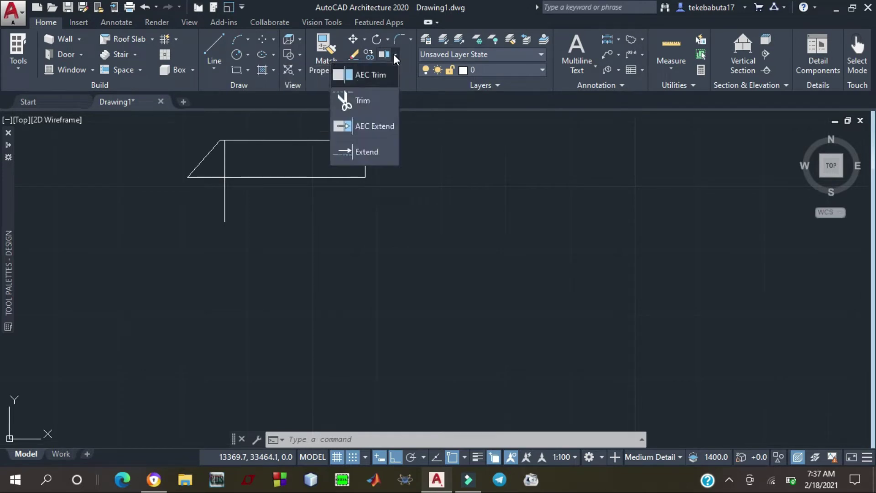
{"action": "left_click", "coordinate": [372, 102]}
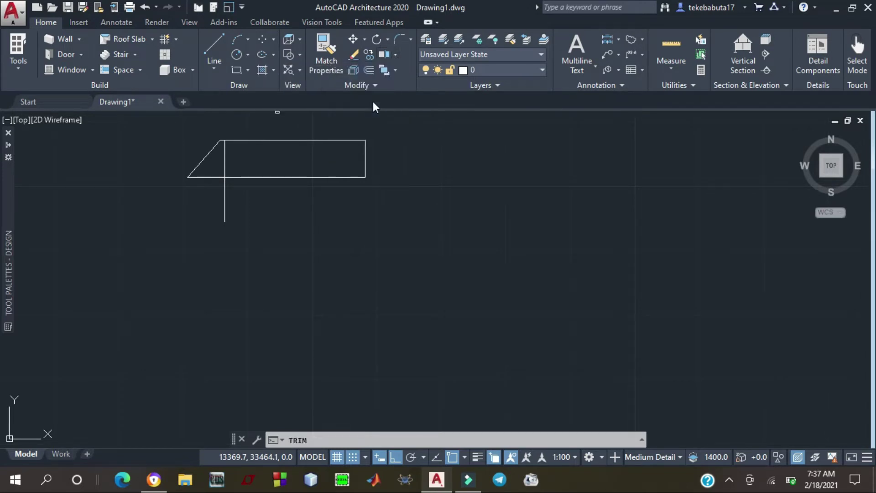
{"action": "left_click", "coordinate": [231, 177]}
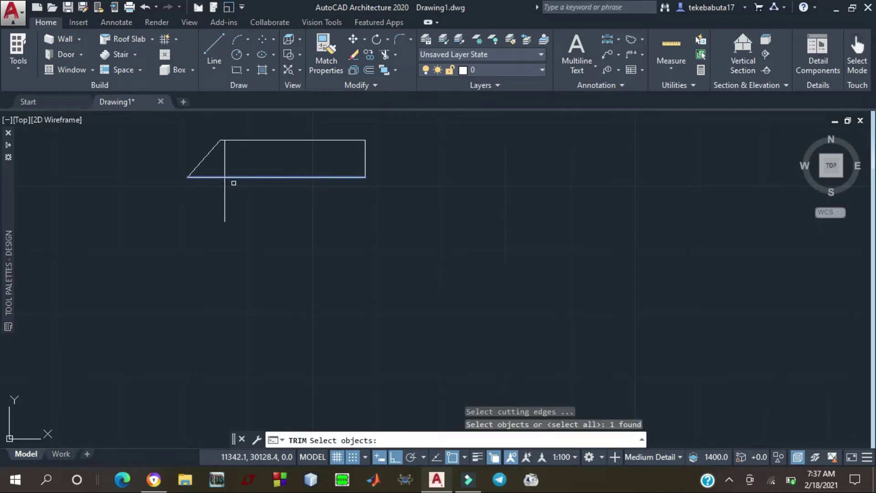
{"action": "key", "text": "Return"}
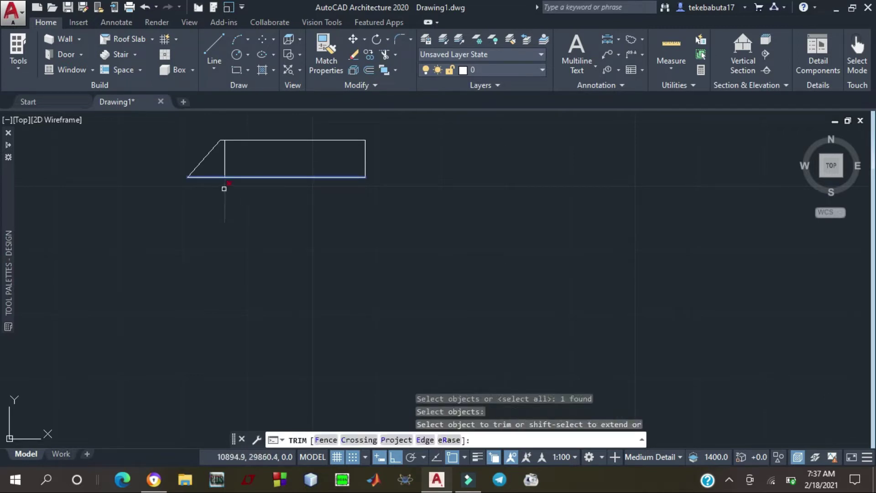
{"action": "left_click", "coordinate": [225, 172]}
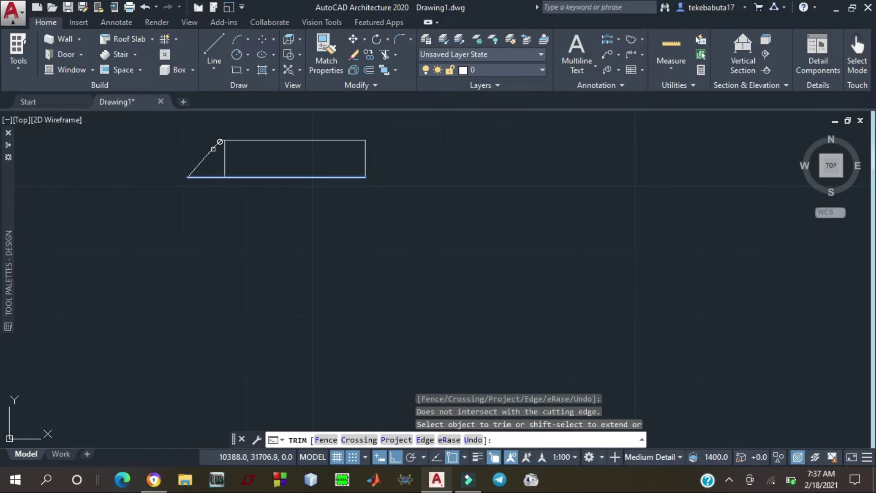
{"action": "key", "text": "Escape"}
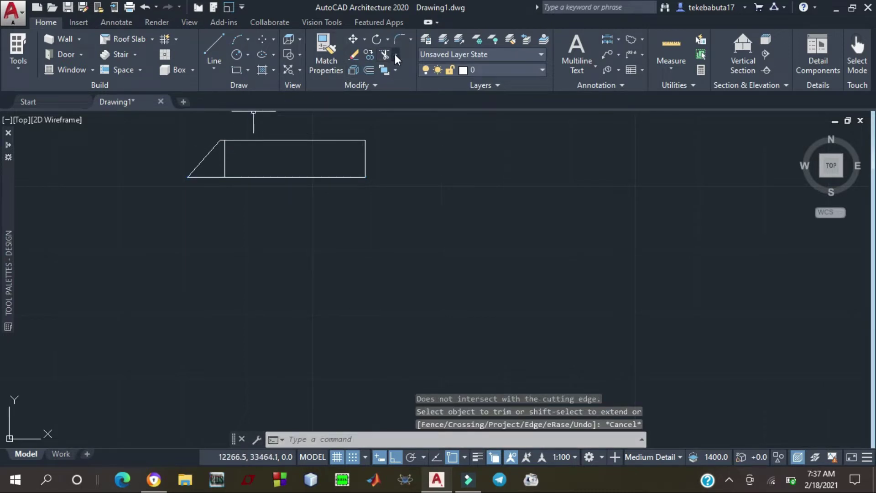
Try trimming the diagonal at the vertical line, then delete the diagonal instead
{"action": "left_click", "coordinate": [384, 54]}
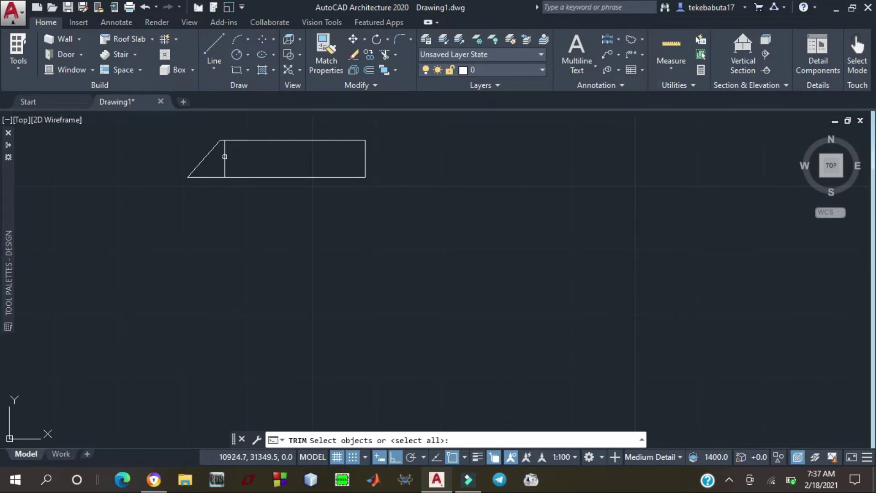
{"action": "left_click", "coordinate": [225, 157]}
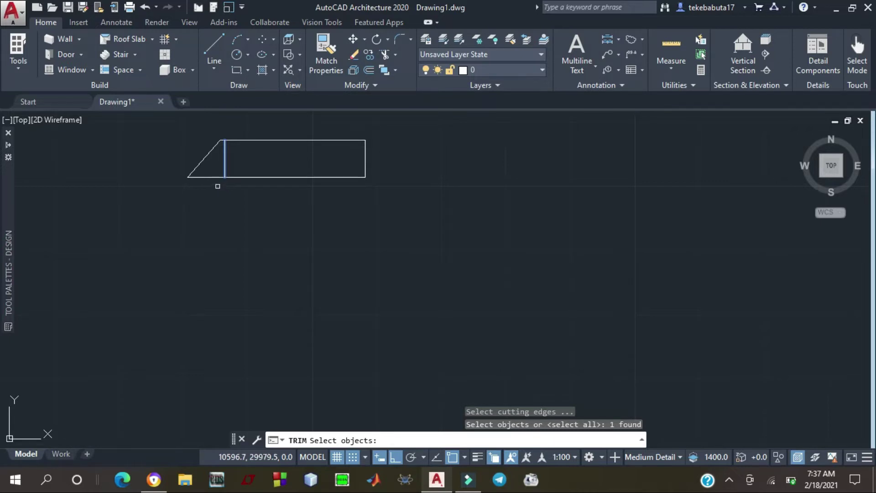
{"action": "key", "text": "Return"}
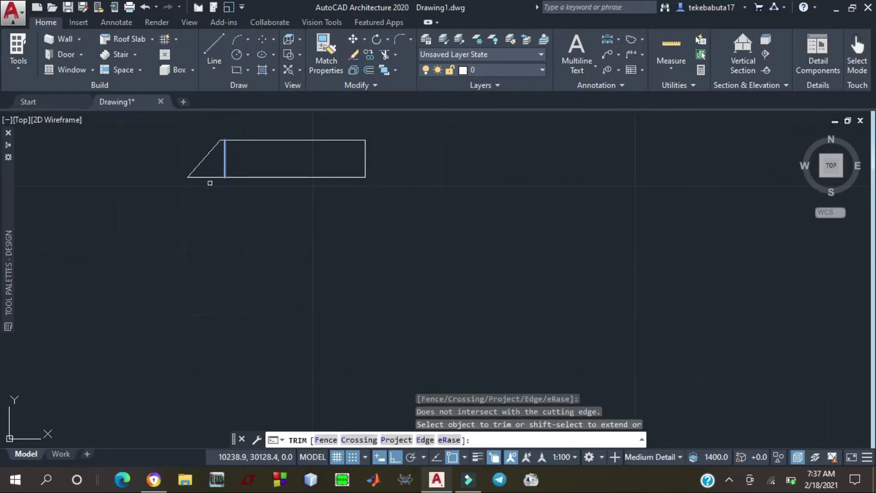
{"action": "left_click", "coordinate": [218, 144]}
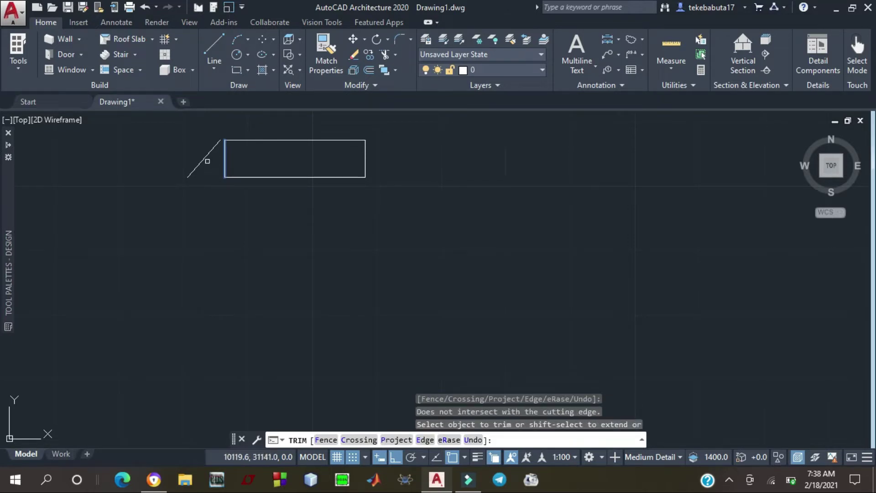
{"action": "key", "text": "Escape"}
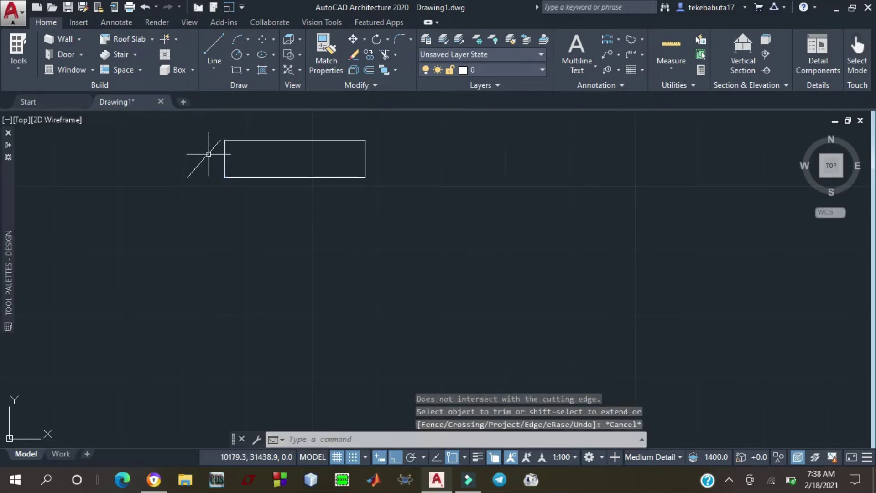
{"action": "left_click", "coordinate": [208, 153]}
{"action": "key", "text": "Delete"}
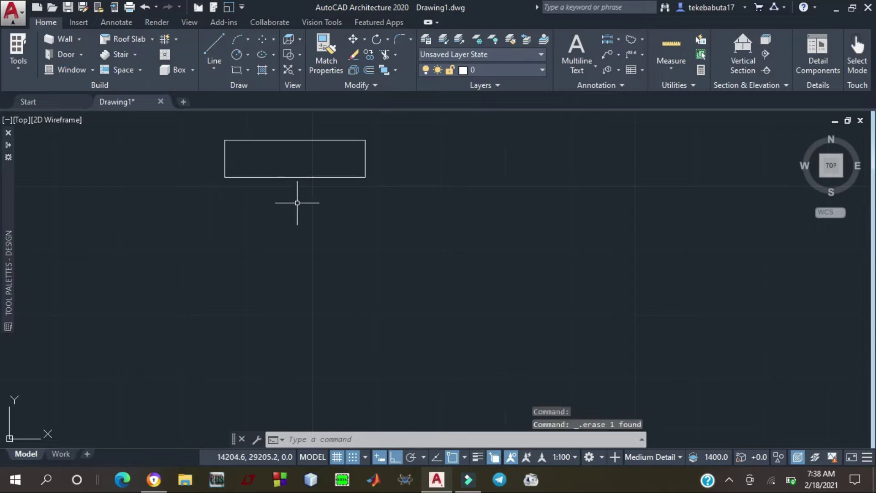
Draw two 20-unit line segments from the rectangle's corner, the second going upward
{"action": "scroll", "coordinate": [305, 202], "scroll_direction": "down", "scroll_amount": 1}
{"action": "scroll", "coordinate": [305, 201], "scroll_direction": "down", "scroll_amount": 2}
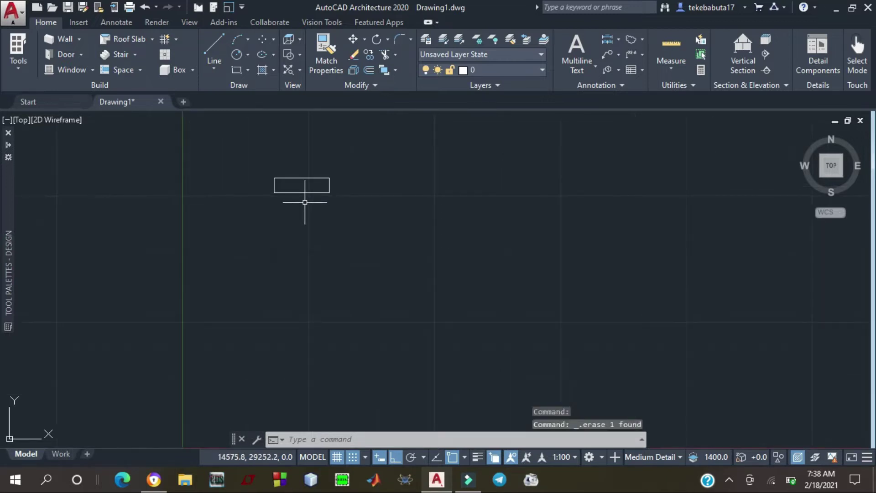
{"action": "scroll", "coordinate": [299, 180], "scroll_direction": "up", "scroll_amount": 1}
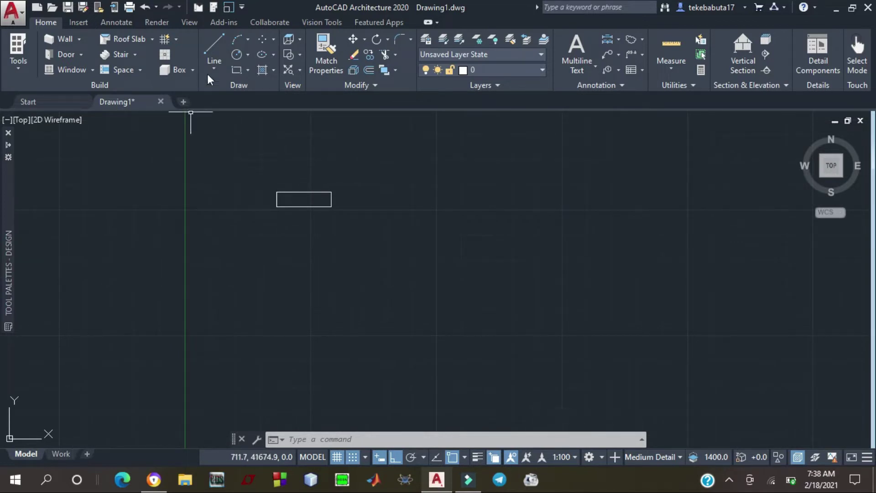
{"action": "left_click", "coordinate": [211, 46]}
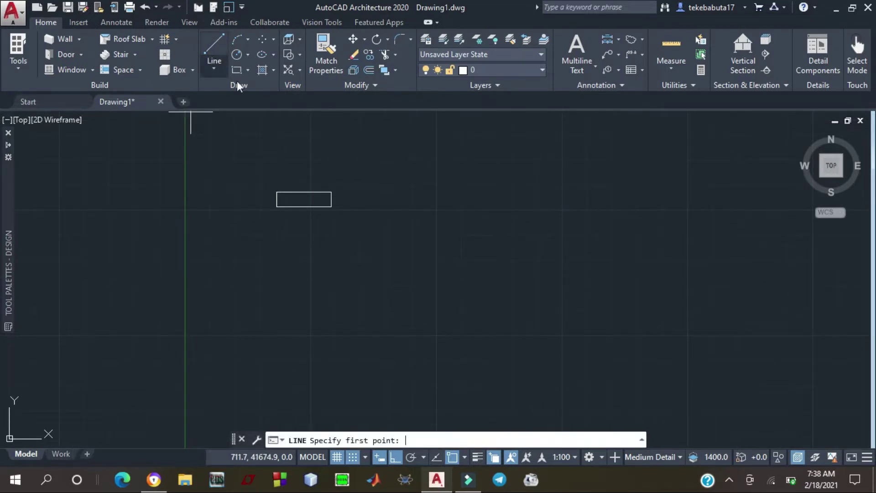
{"action": "left_click", "coordinate": [331, 192]}
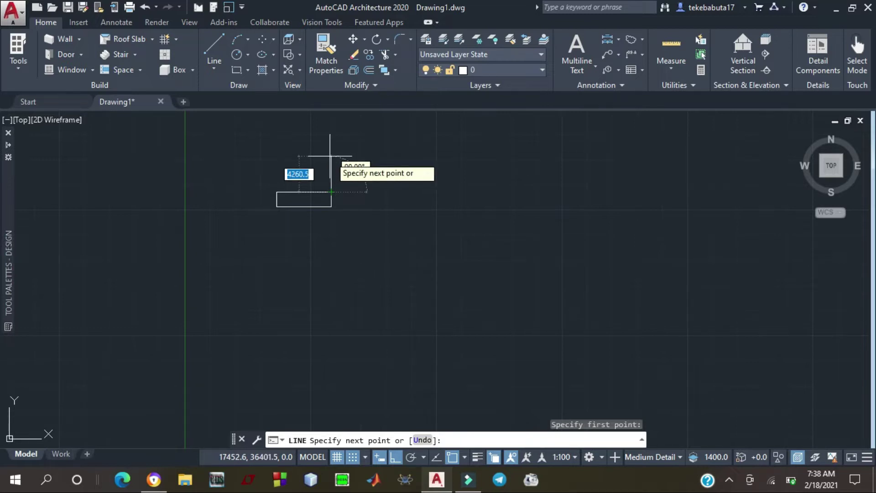
{"action": "type", "text": "20"}
{"action": "key", "text": "Return"}
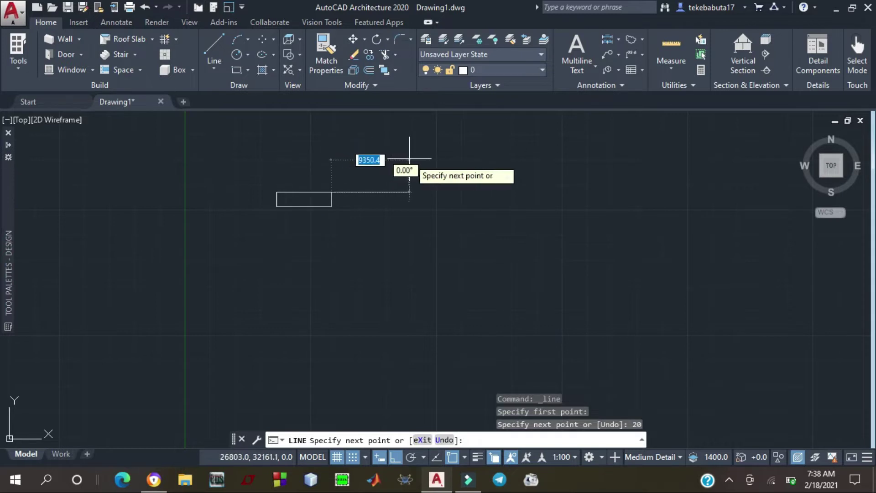
{"action": "type", "text": "2"}
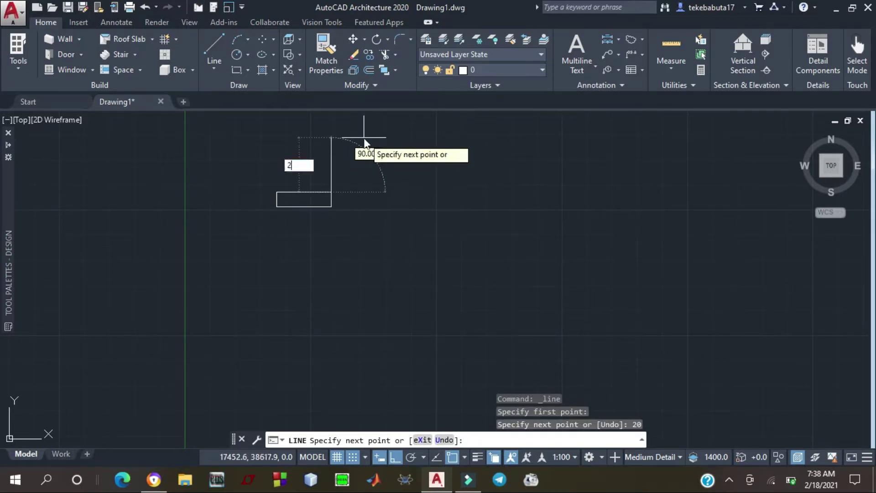
{"action": "type", "text": "0"}
{"action": "key", "text": "Return"}
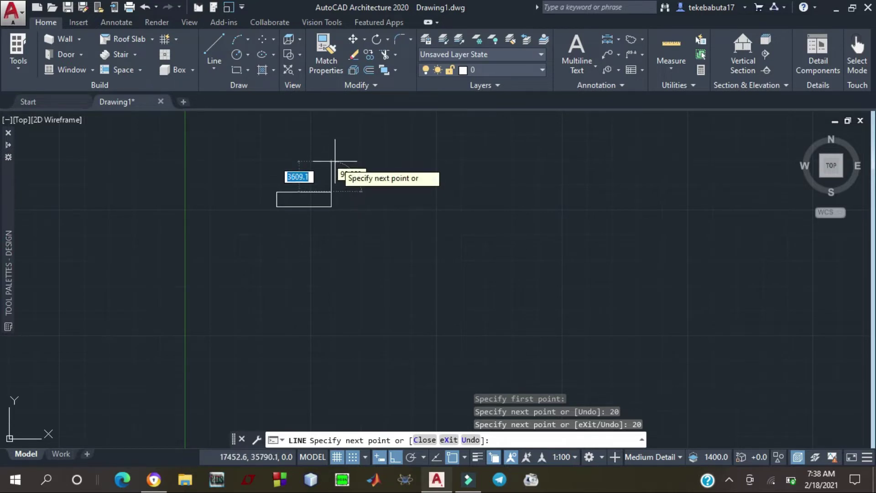
{"action": "key", "text": "Escape"}
Draw a 400-unit upward line from the rectangle corner, then delete it
{"action": "scroll", "coordinate": [333, 189], "scroll_direction": "up", "scroll_amount": 8}
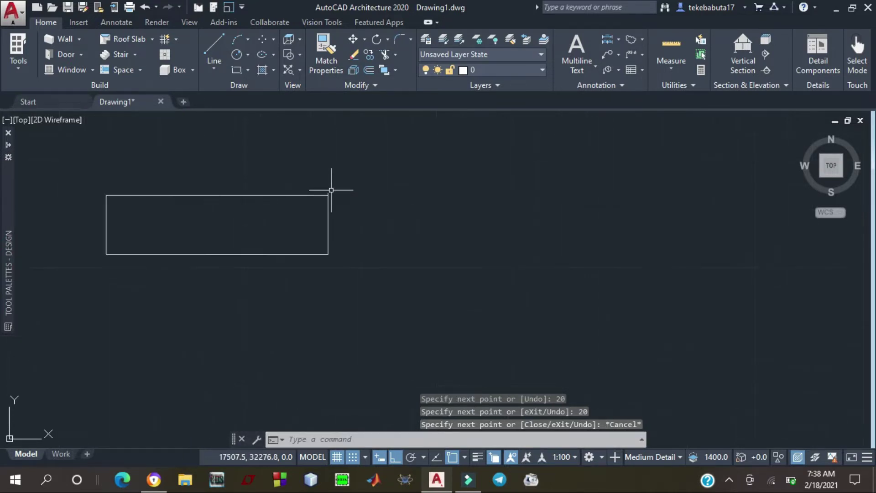
{"action": "scroll", "coordinate": [326, 190], "scroll_direction": "down", "scroll_amount": 4}
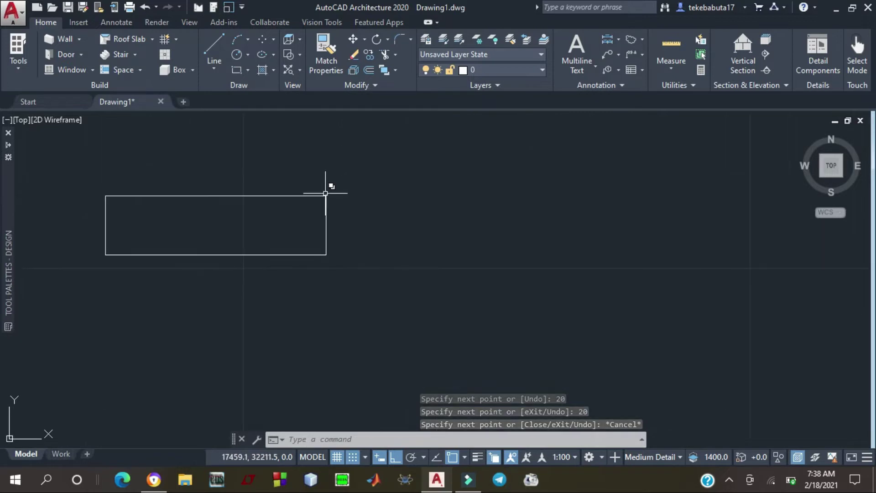
{"action": "scroll", "coordinate": [324, 192], "scroll_direction": "up", "scroll_amount": 6}
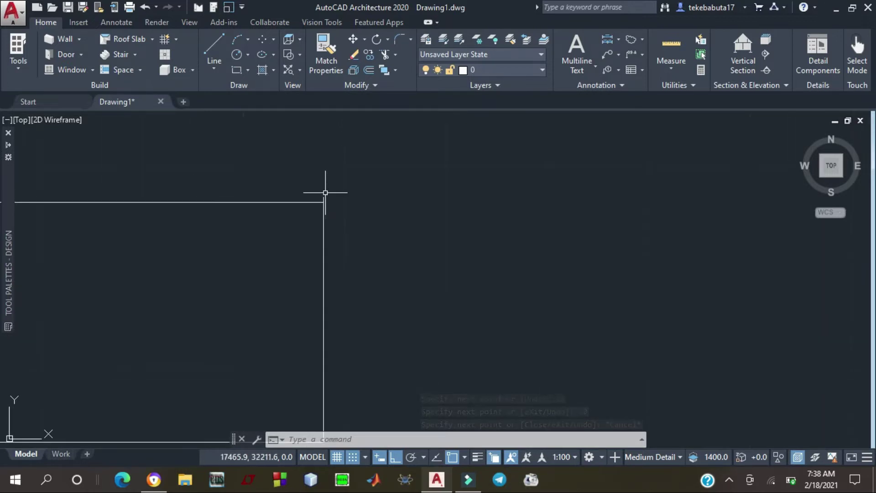
{"action": "left_click", "coordinate": [212, 48]}
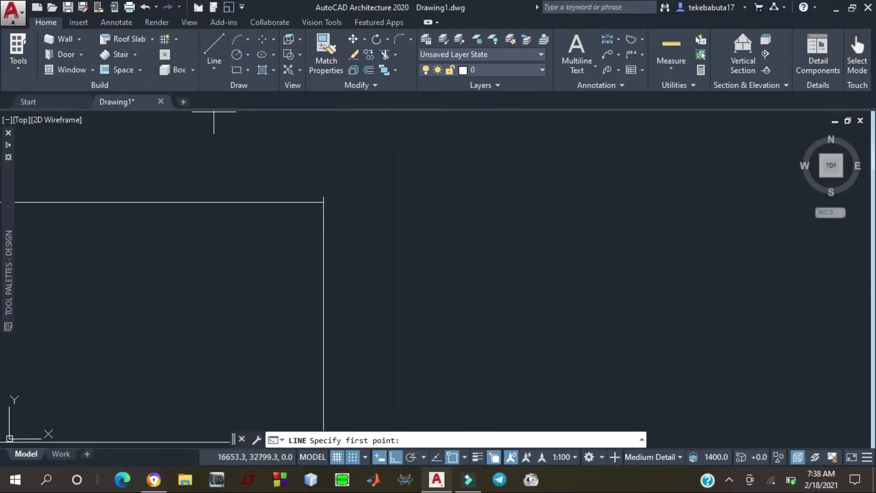
{"action": "left_click", "coordinate": [323, 197]}
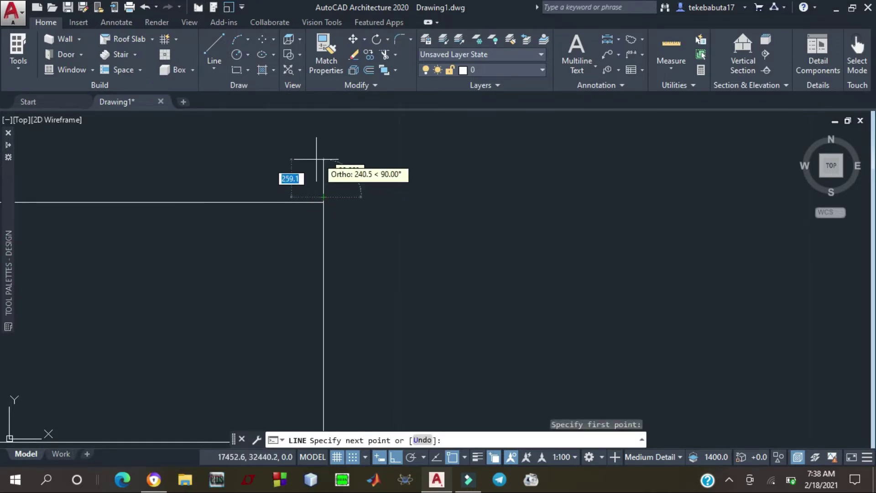
{"action": "type", "text": "400"}
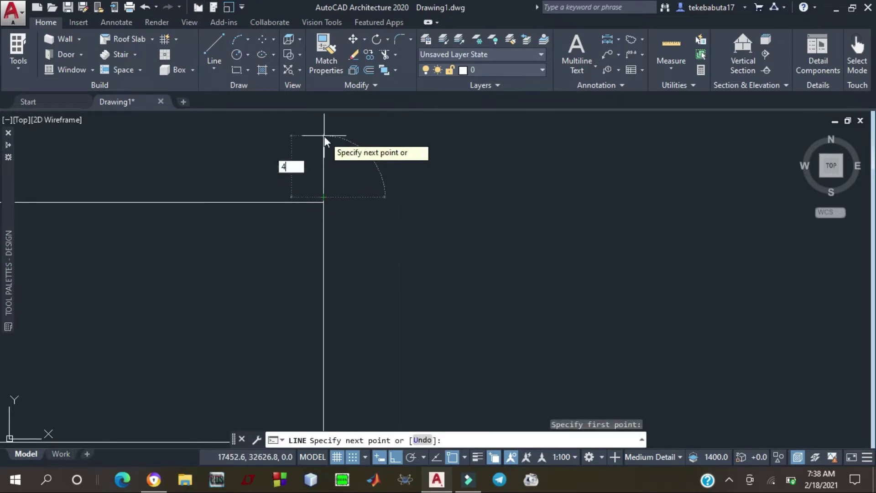
{"action": "type", "text": "400"}
{"action": "key", "text": "Return"}
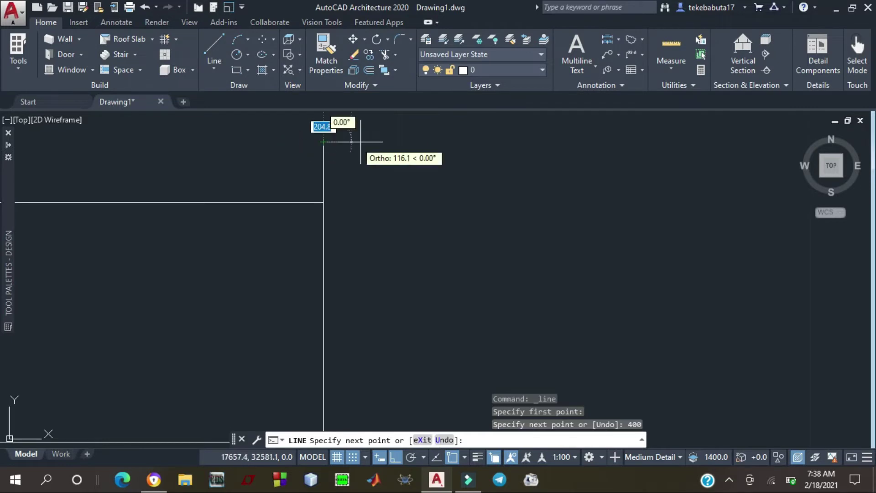
{"action": "scroll", "coordinate": [396, 145], "scroll_direction": "down", "scroll_amount": 4}
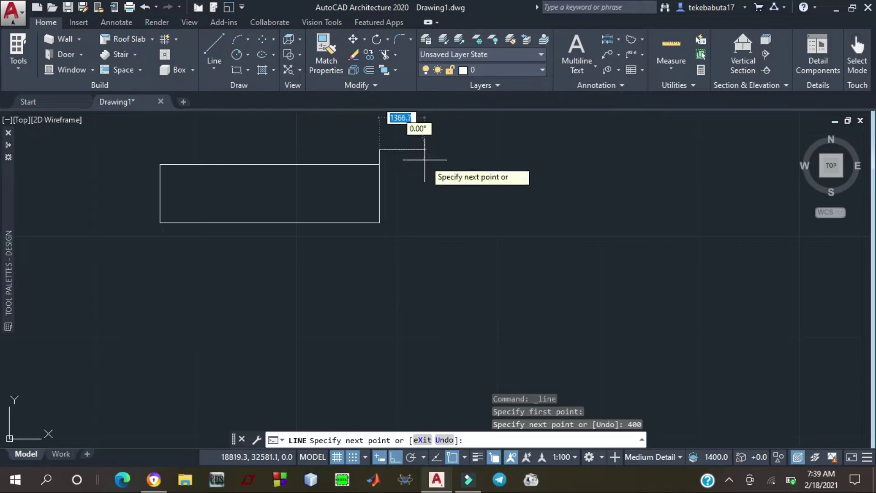
{"action": "key", "text": "Escape"}
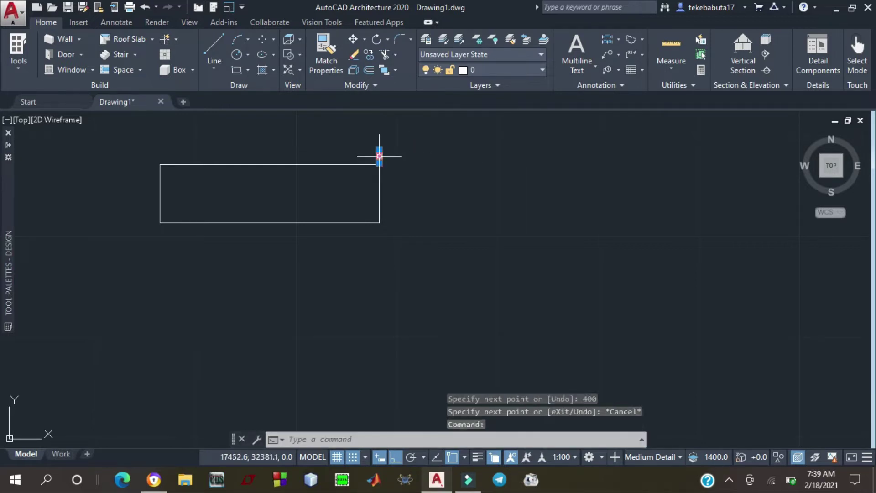
{"action": "key", "text": "Delete"}
Select the vertical line to inspect its end, then deselect it
{"action": "scroll", "coordinate": [377, 164], "scroll_direction": "up", "scroll_amount": 5}
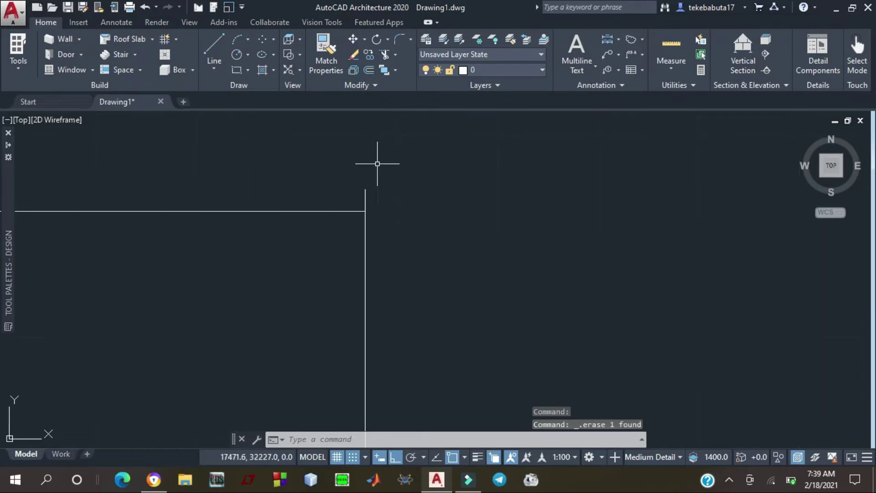
{"action": "scroll", "coordinate": [377, 163], "scroll_direction": "up", "scroll_amount": 2}
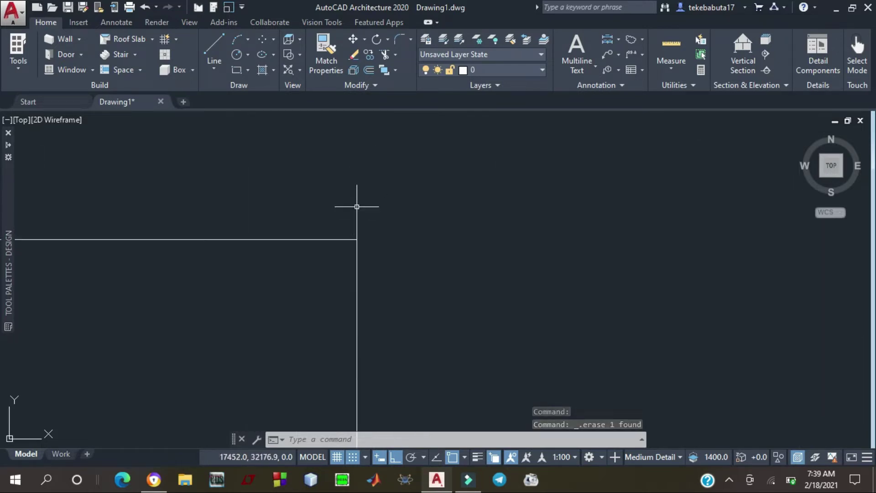
{"action": "left_click", "coordinate": [357, 207]}
{"action": "mouse_move", "coordinate": [356, 204]}
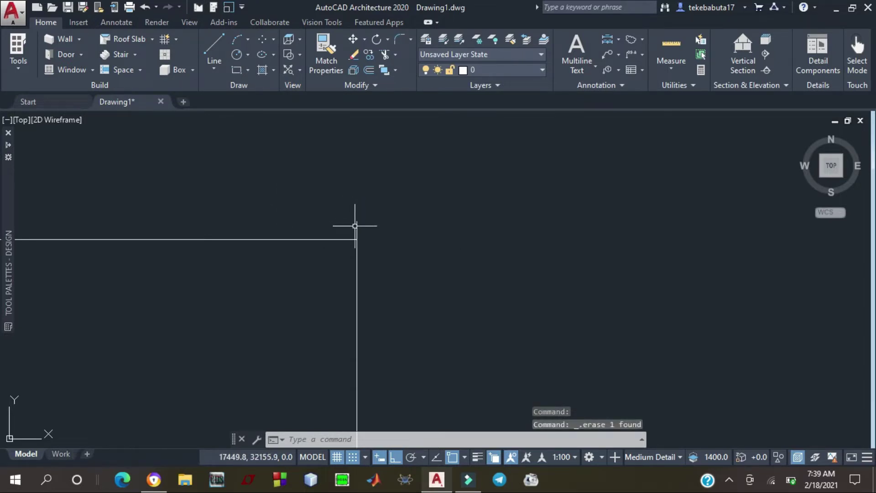
{"action": "key", "text": "Escape"}
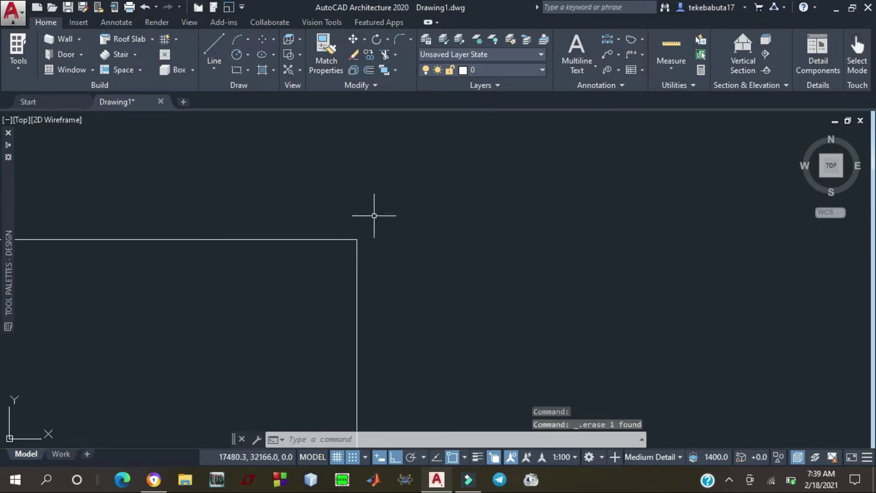
{"action": "scroll", "coordinate": [367, 204], "scroll_direction": "down", "scroll_amount": 2}
{"action": "scroll", "coordinate": [367, 205], "scroll_direction": "down", "scroll_amount": 5}
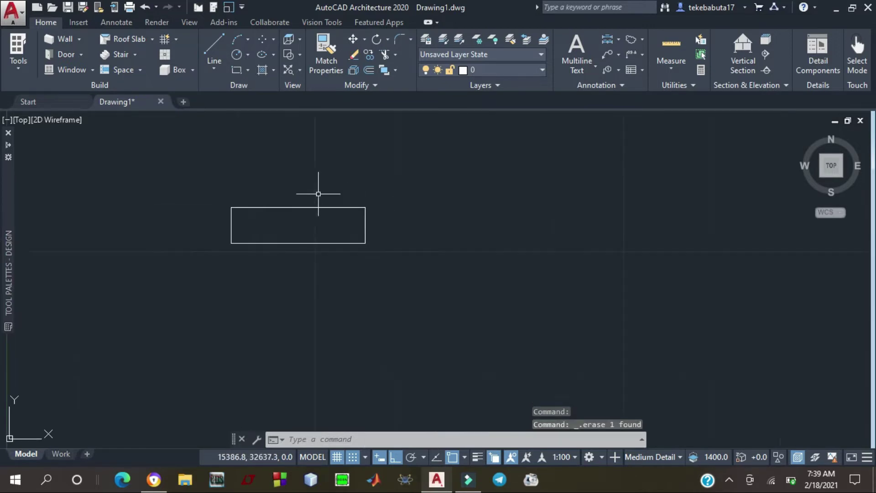
{"action": "scroll", "coordinate": [327, 185], "scroll_direction": "down", "scroll_amount": 6}
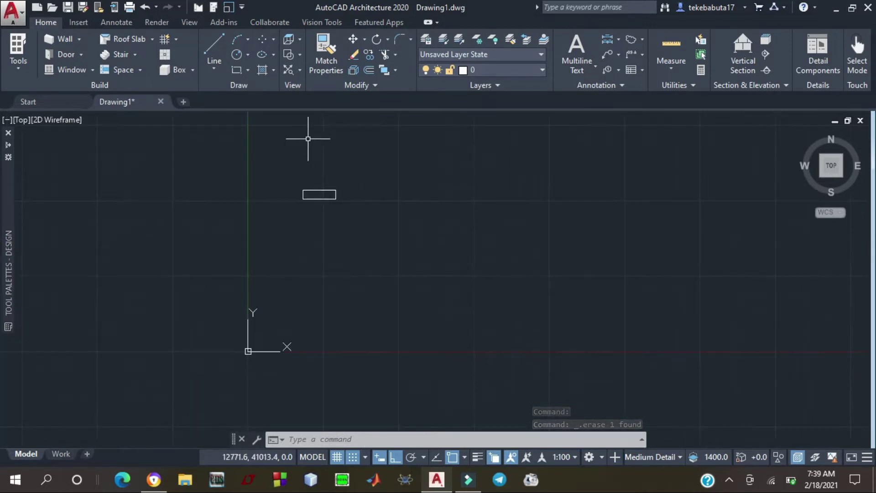
From the top-right corner, draw a 3000 line upward and a 13500 line right
{"action": "left_click", "coordinate": [215, 43]}
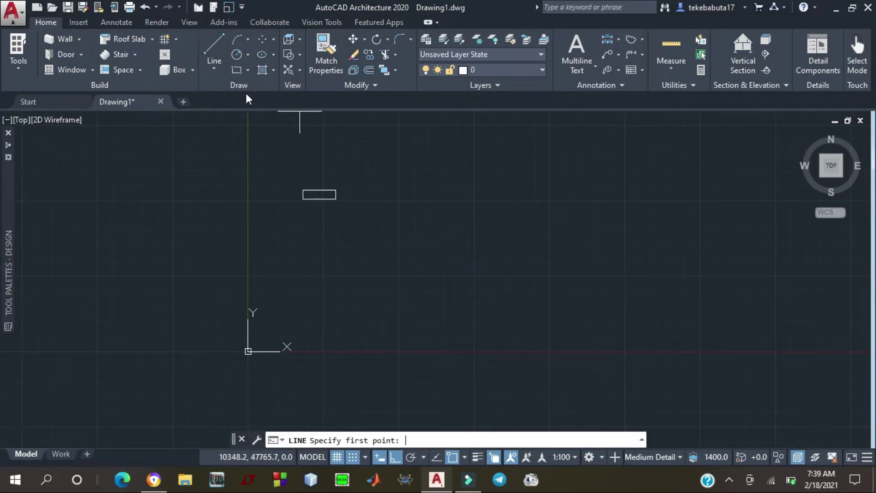
{"action": "left_click", "coordinate": [336, 190]}
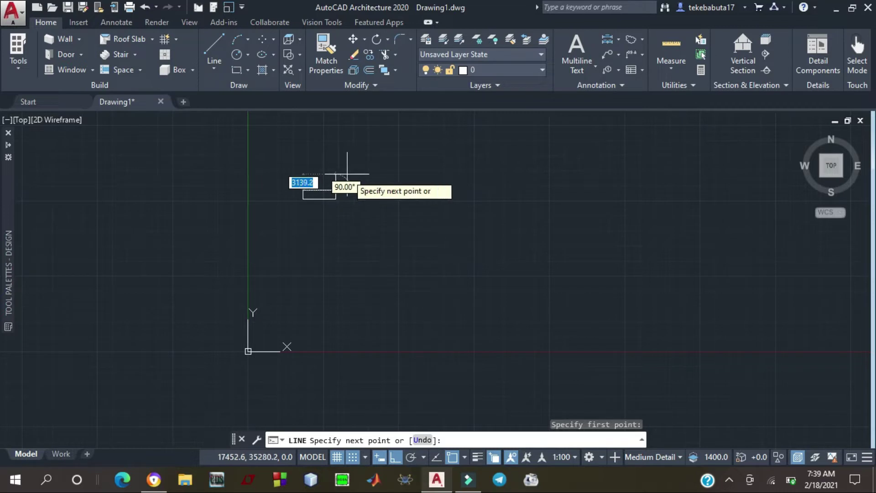
{"action": "type", "text": "3000"}
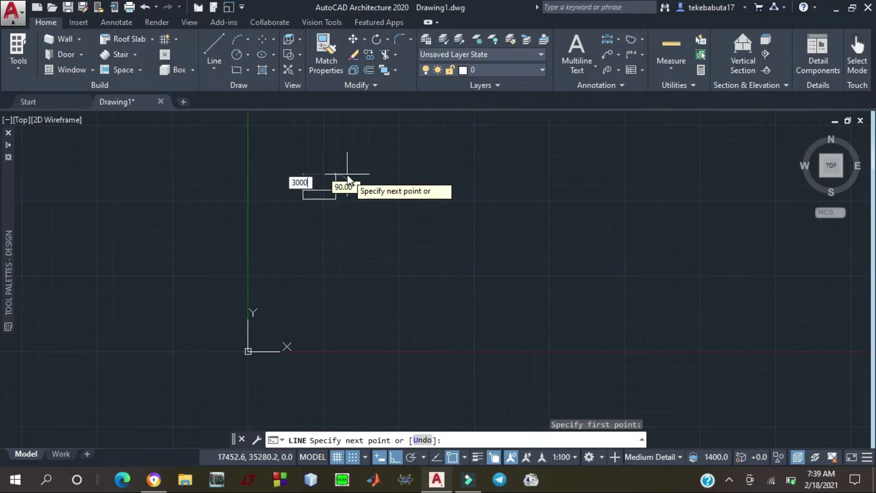
{"action": "key", "text": "Return"}
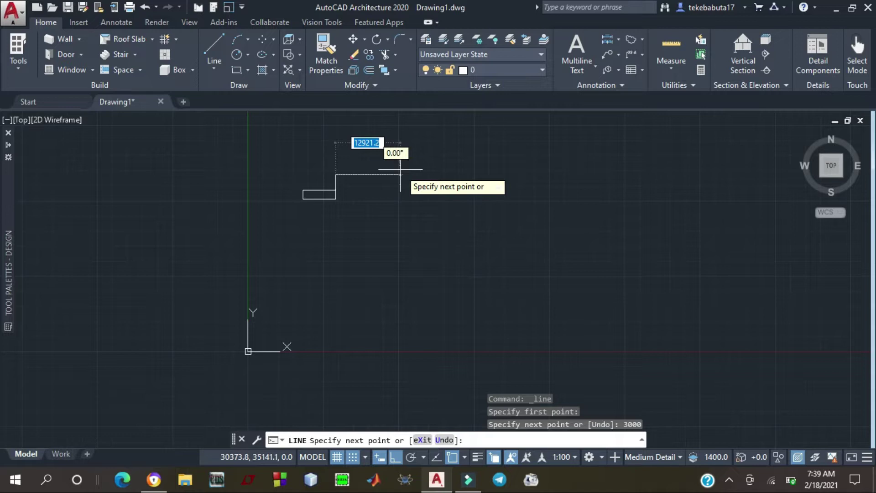
{"action": "type", "text": "1"}
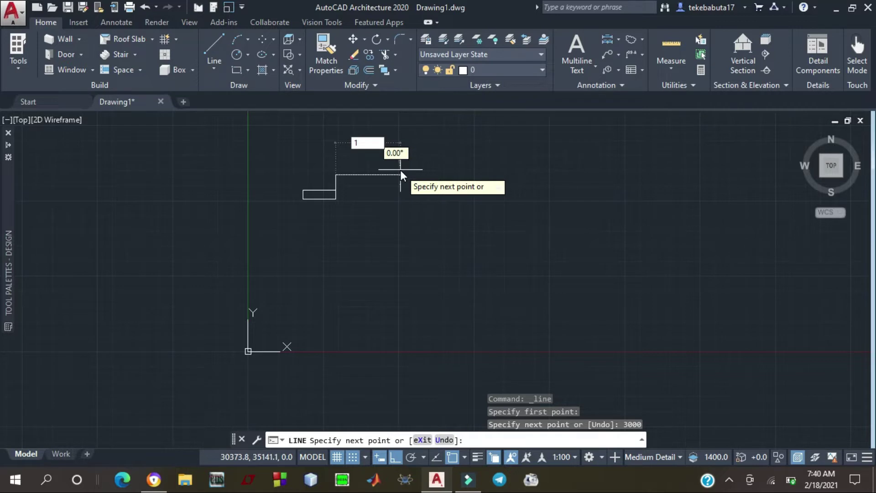
{"action": "type", "text": "3500"}
{"action": "key", "text": "Return"}
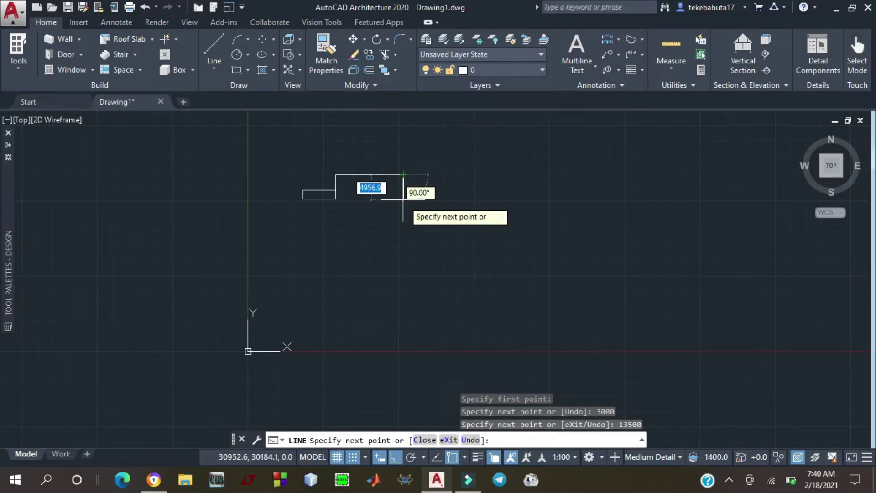
{"action": "key", "text": "Escape"}
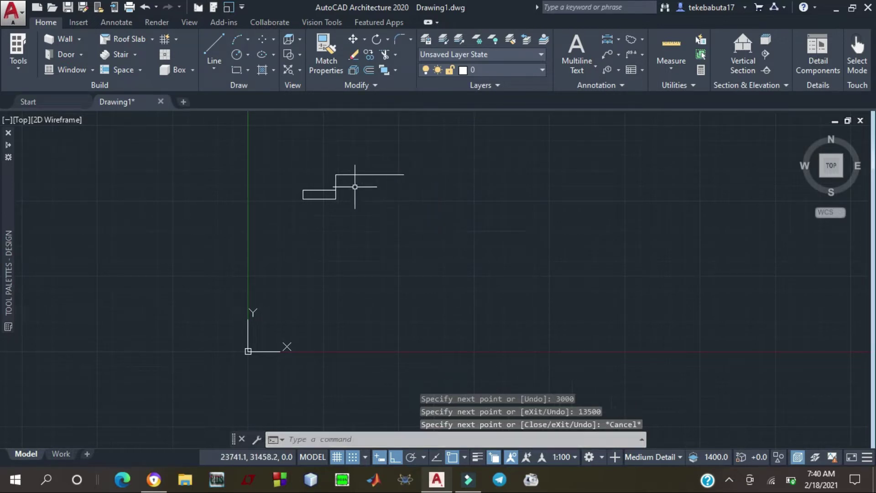
{"action": "left_click", "coordinate": [211, 46]}
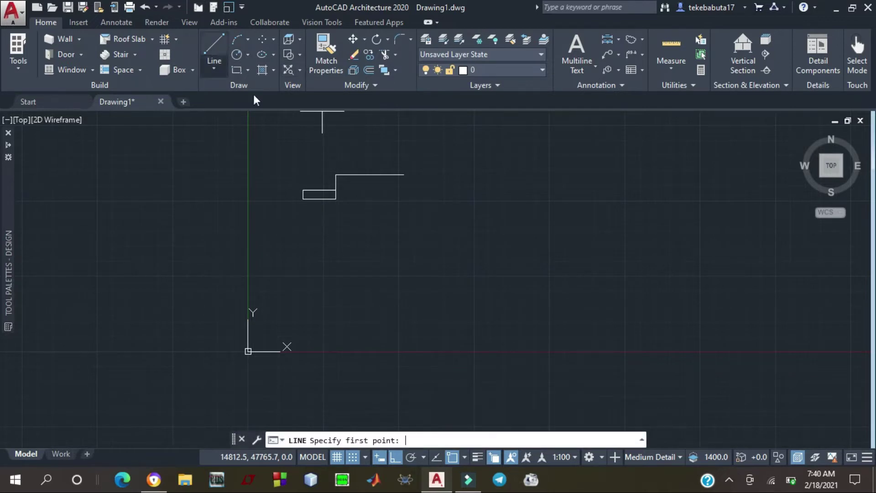
{"action": "left_click", "coordinate": [335, 198]}
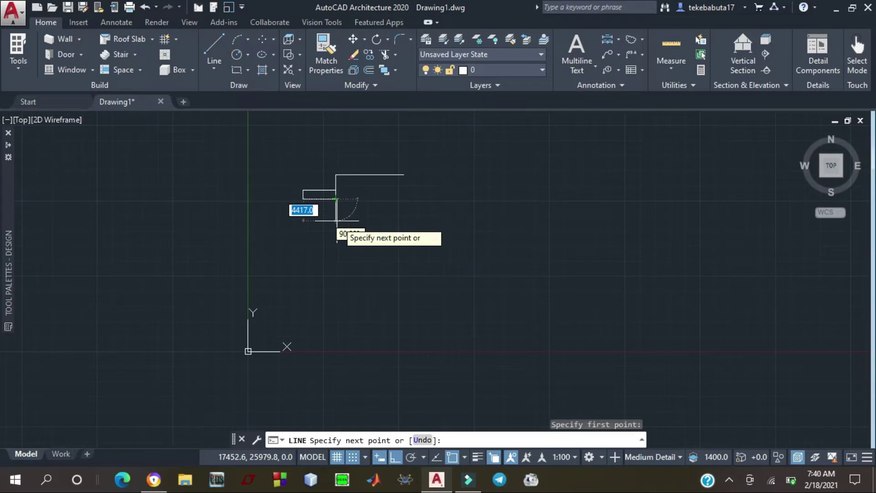
{"action": "type", "text": "300"}
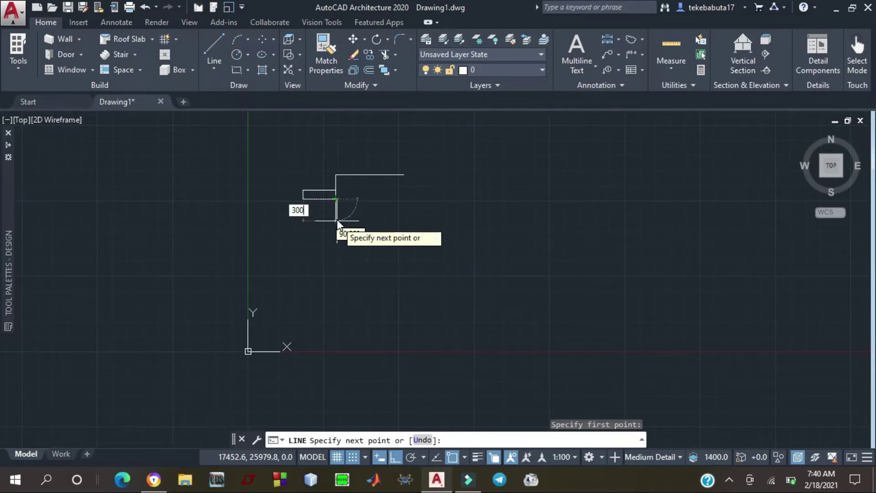
{"action": "type", "text": "0"}
{"action": "key", "text": "BackSpace"}
{"action": "key", "text": "BackSpace"}
{"action": "key", "text": "BackSpace"}
{"action": "key", "text": "BackSpace"}
{"action": "key", "text": "Escape"}
{"action": "key", "text": "Return"}
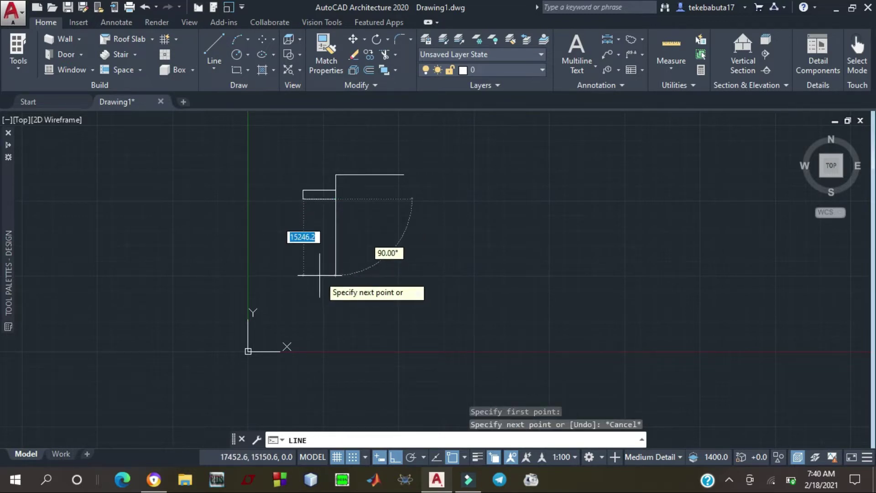
{"action": "key", "text": "Escape"}
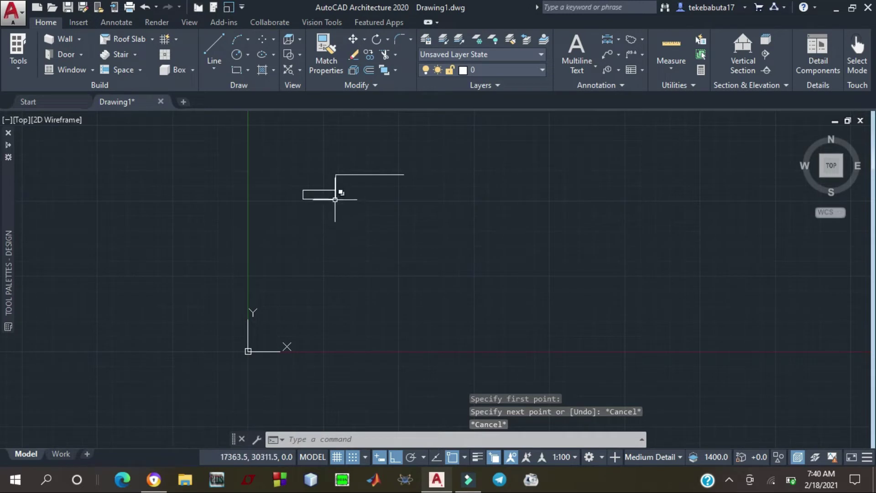
{"action": "left_click", "coordinate": [213, 50]}
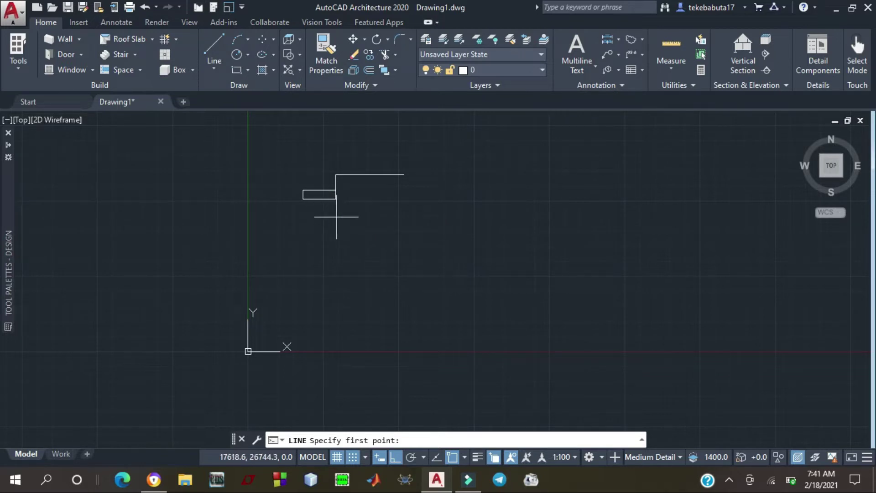
{"action": "type", "text": "3"}
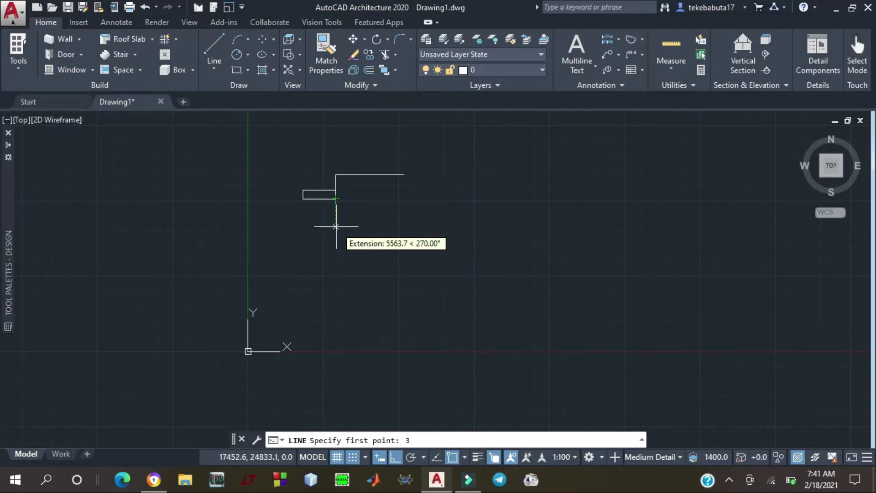
{"action": "type", "text": "300"}
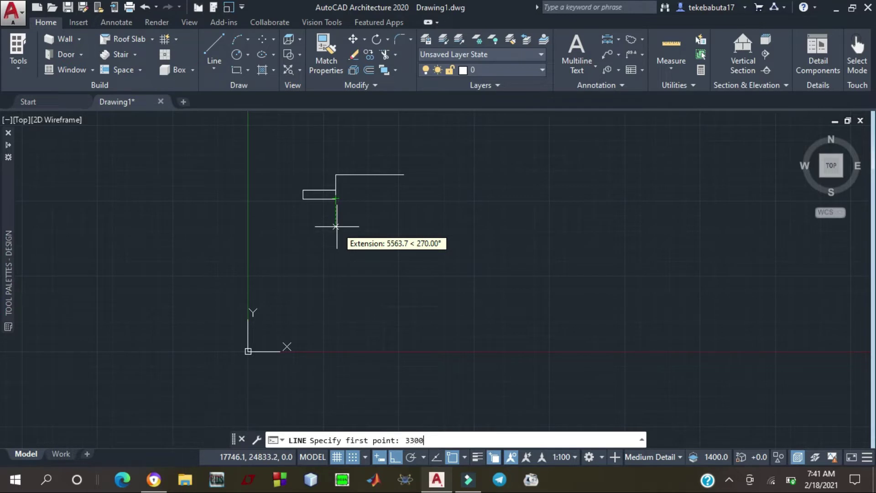
{"action": "key", "text": "BackSpace"}
{"action": "key", "text": "BackSpace"}
{"action": "key", "text": "BackSpace"}
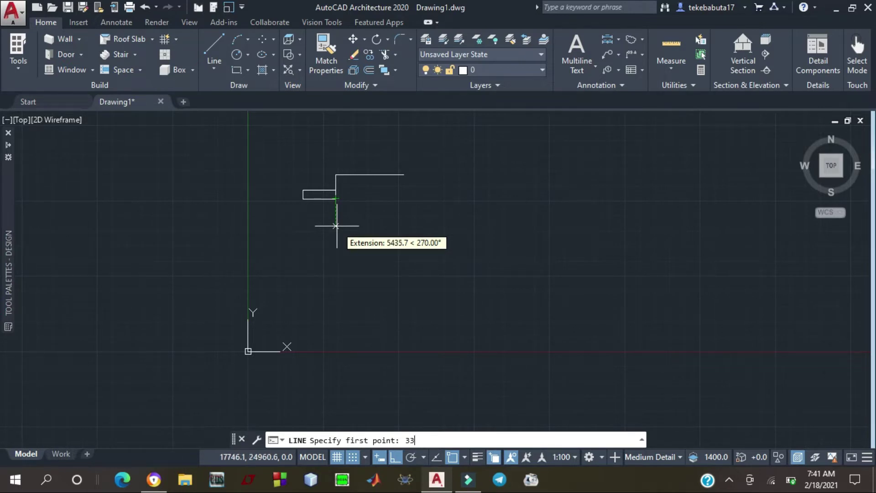
{"action": "type", "text": "000"}
{"action": "key", "text": "Return"}
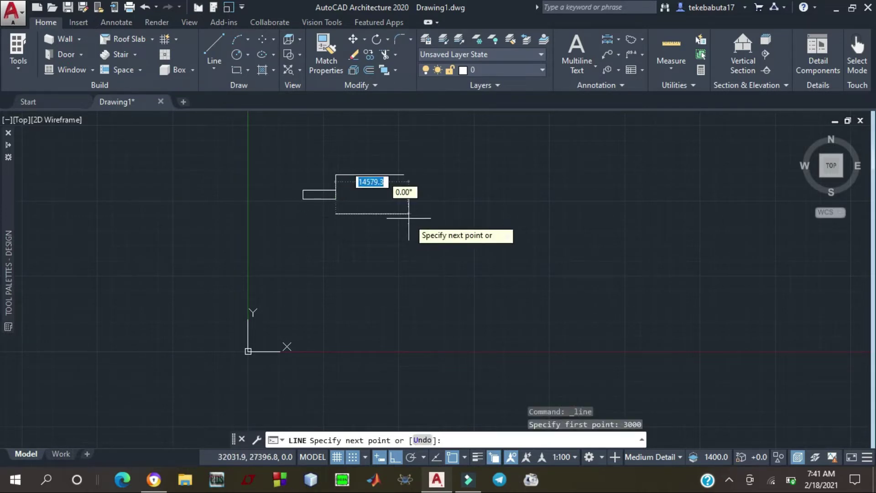
{"action": "key", "text": "Escape"}
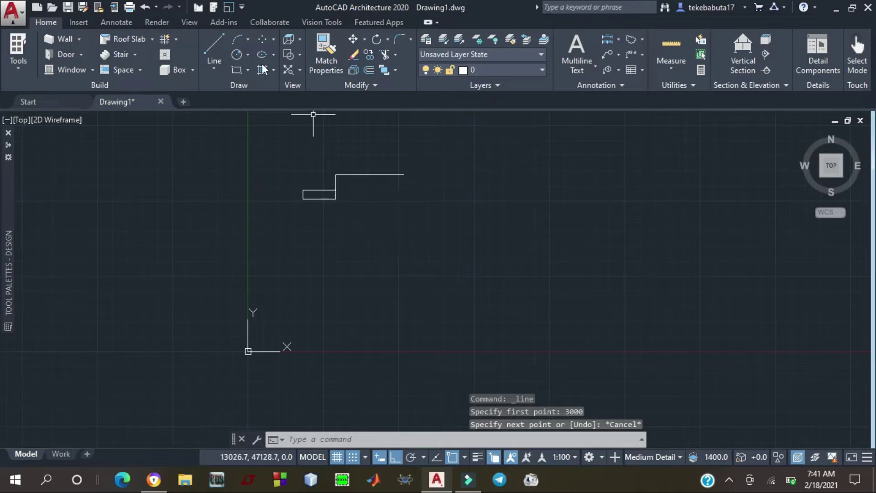
{"action": "left_click", "coordinate": [214, 47]}
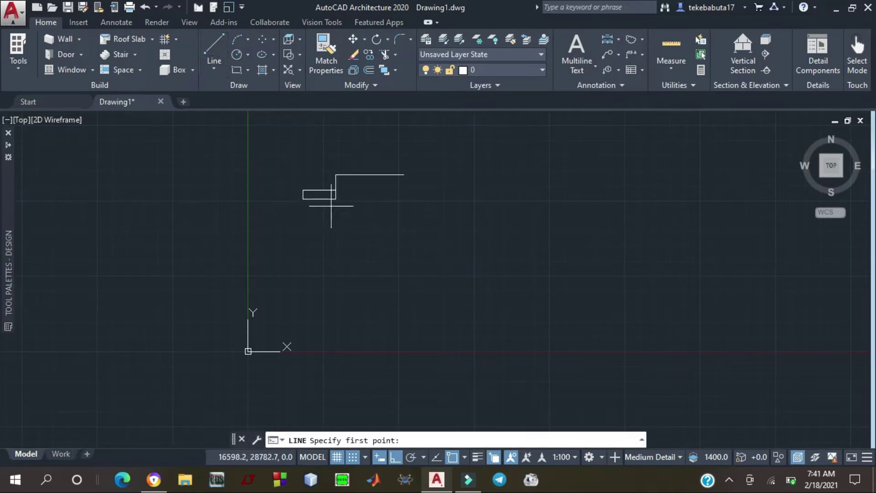
{"action": "left_click", "coordinate": [335, 198]}
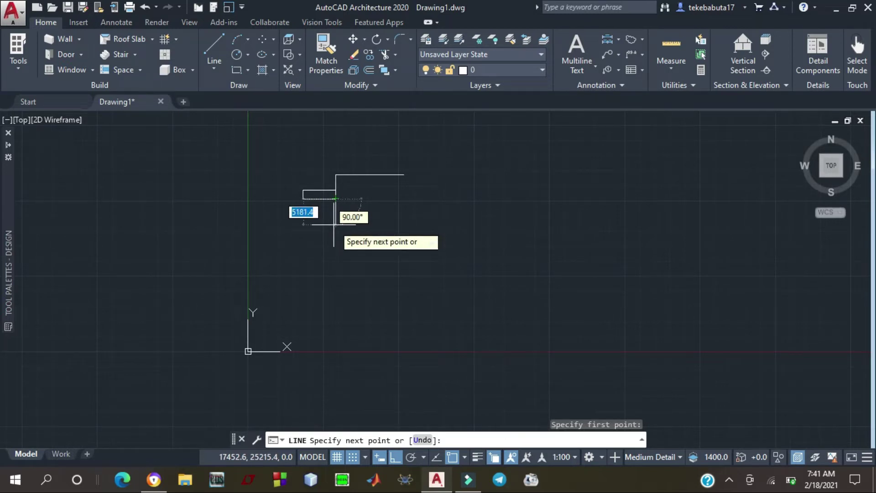
{"action": "key", "text": "BackSpace"}
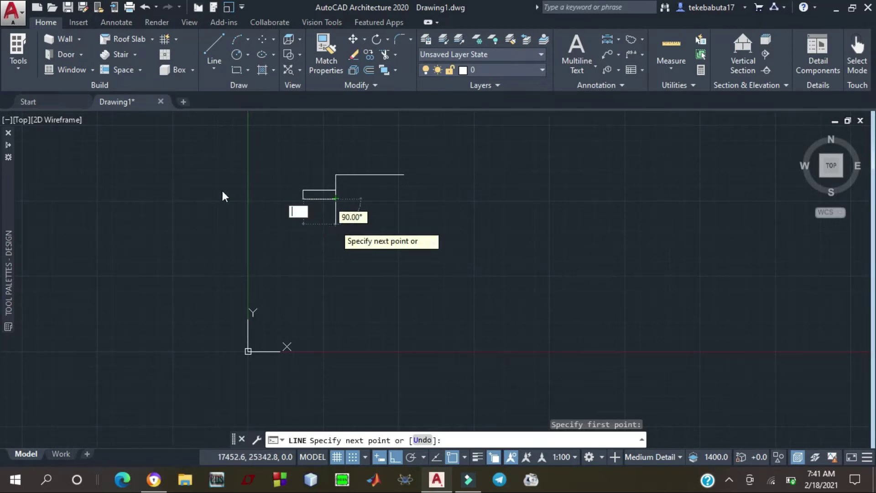
{"action": "key", "text": "Escape"}
{"action": "key", "text": "Escape"}
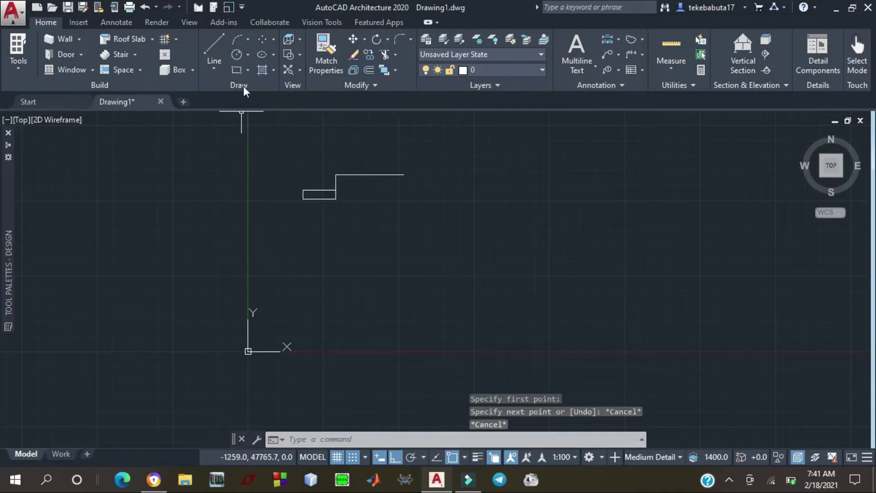
{"action": "left_click", "coordinate": [205, 44]}
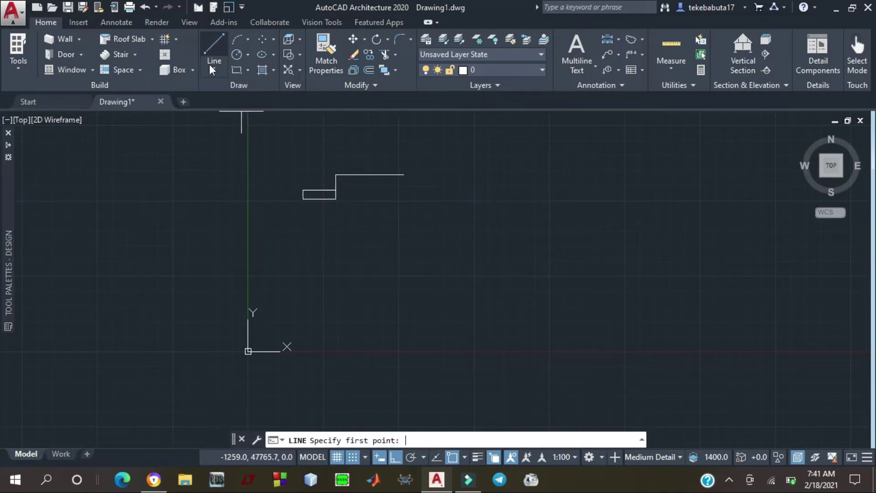
{"action": "left_click", "coordinate": [335, 199]}
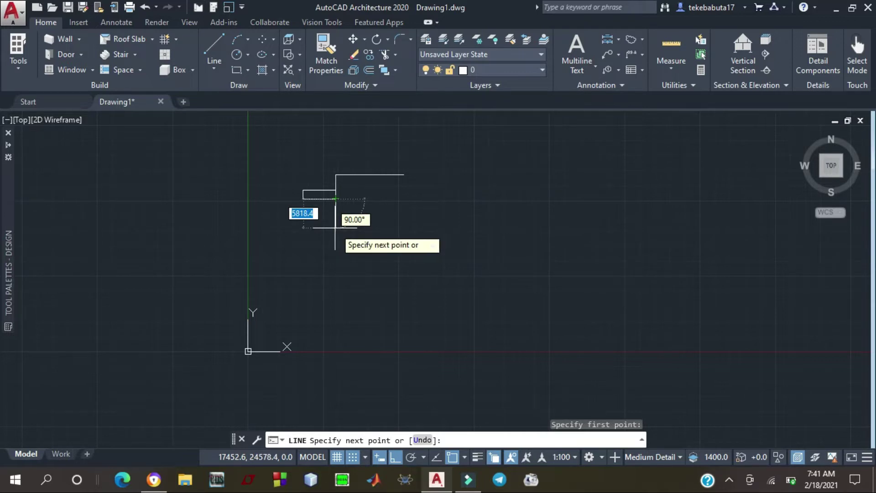
{"action": "key", "text": "Escape"}
{"action": "left_click", "coordinate": [440, 173]}
{"action": "mouse_move", "coordinate": [440, 173]}
{"action": "left_mouse_down"}
{"action": "mouse_move", "coordinate": [385, 137]}
{"action": "mouse_move", "coordinate": [279, 195]}
{"action": "mouse_move", "coordinate": [286, 200]}
{"action": "left_mouse_up"}
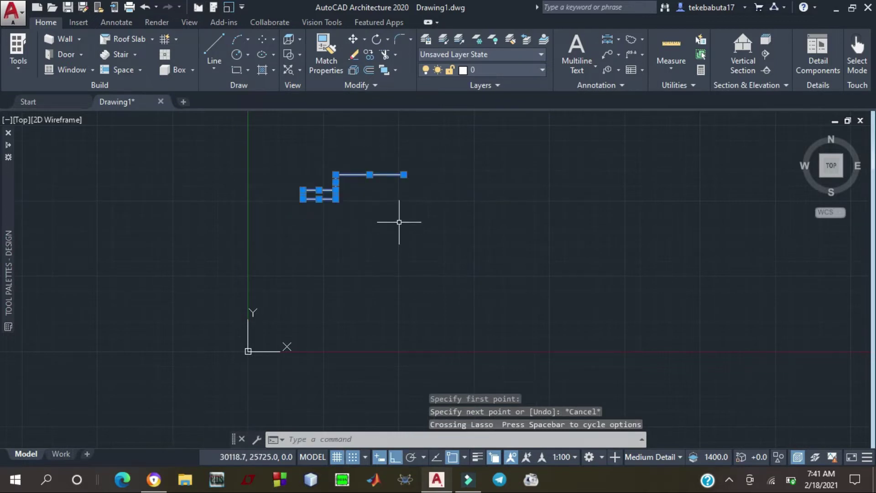
{"action": "key", "text": "Delete"}
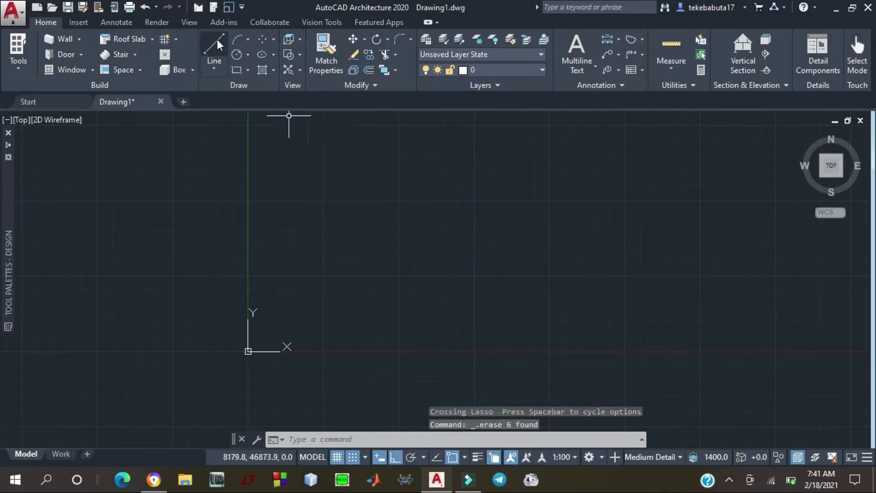
{"action": "left_click", "coordinate": [241, 7]}
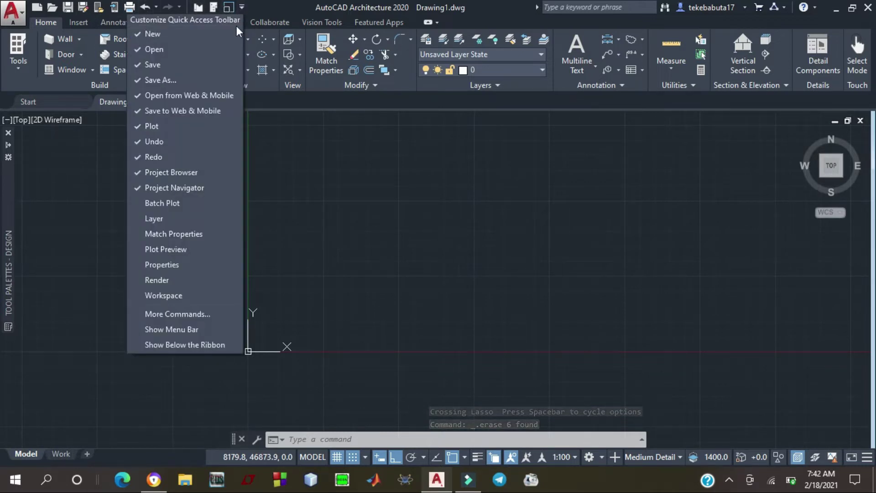
{"action": "left_click", "coordinate": [165, 326]}
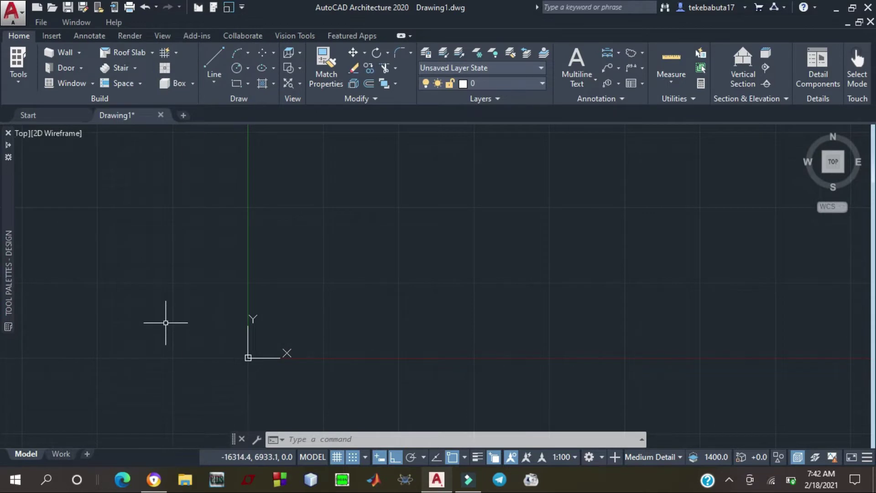
{"action": "left_click", "coordinate": [242, 7]}
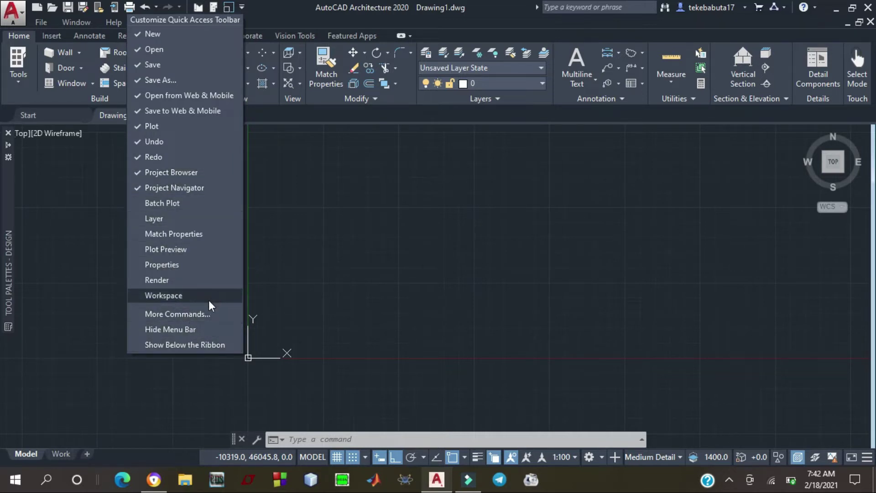
{"action": "left_click", "coordinate": [113, 392]}
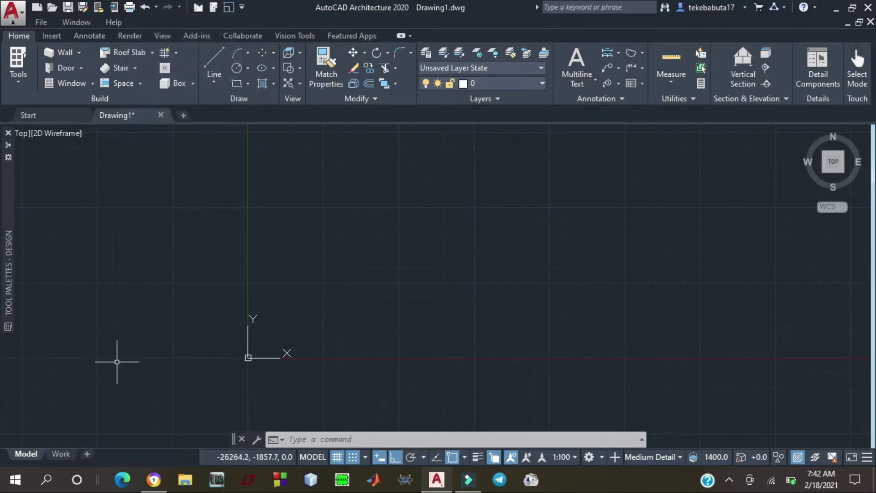
Via UNITS, keep Drawing Setup on Millimeters and save it as the default
{"action": "type", "text": "un"}
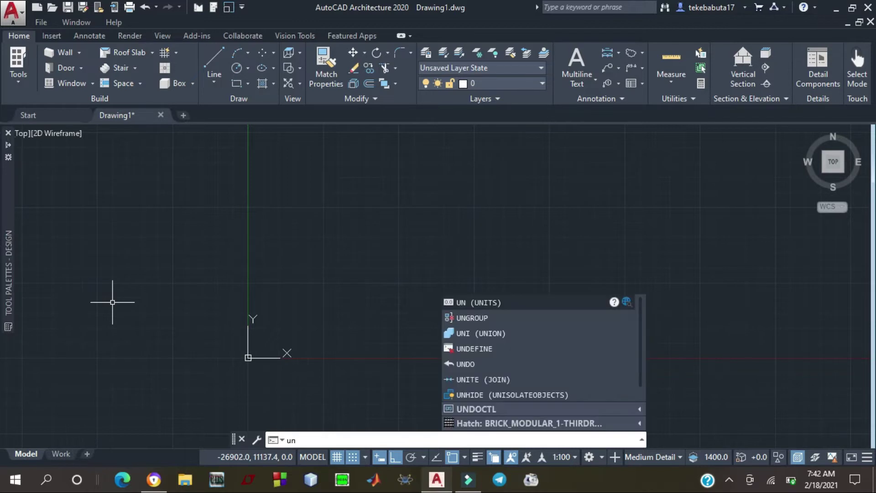
{"action": "type", "text": "it"}
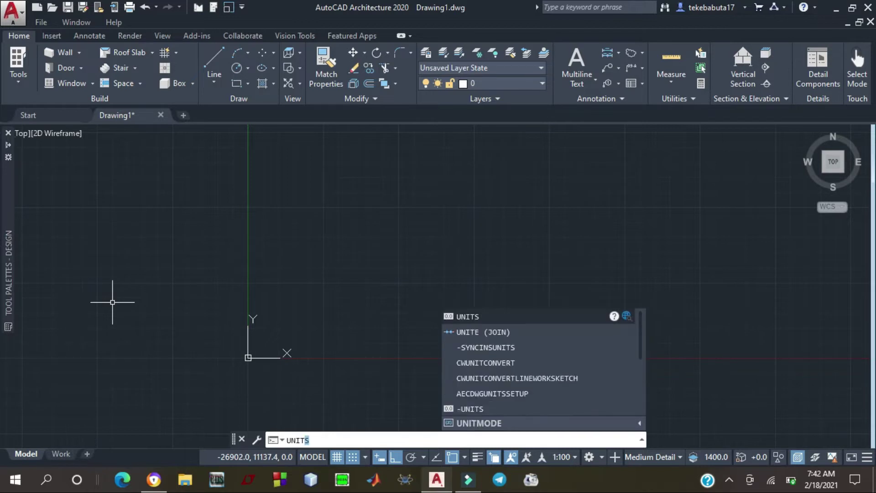
{"action": "left_click", "coordinate": [469, 316]}
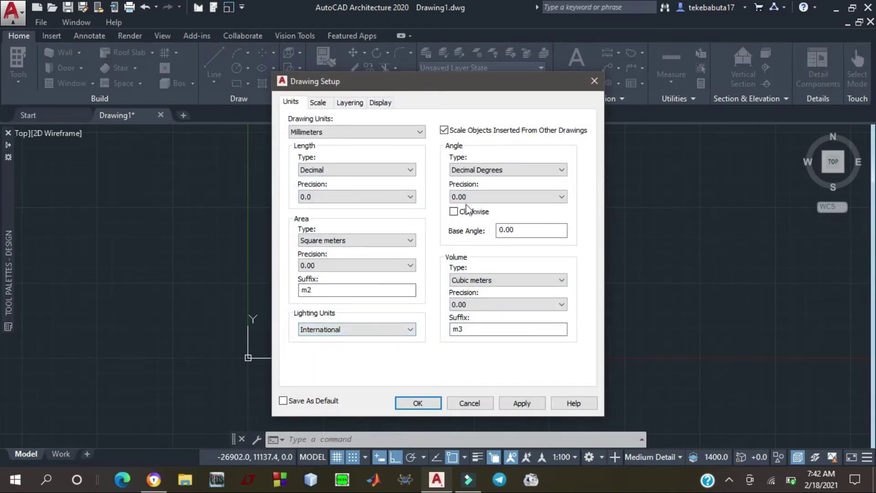
{"action": "left_click", "coordinate": [418, 131]}
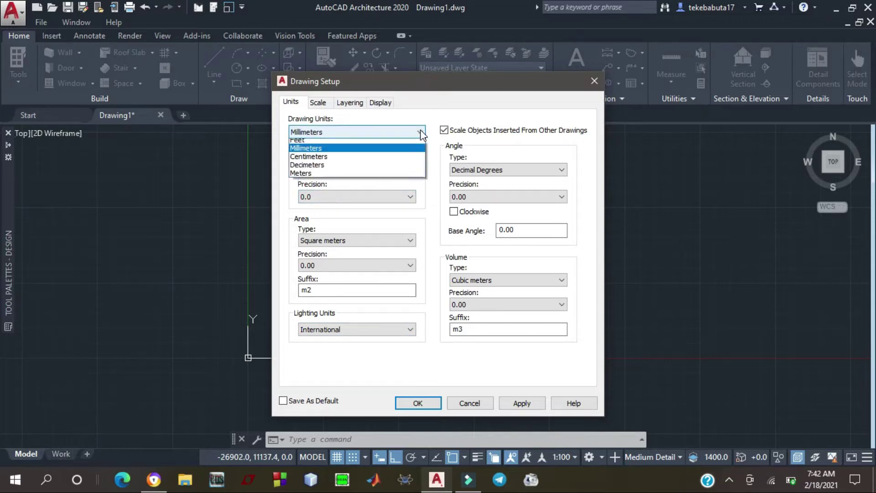
{"action": "left_click", "coordinate": [385, 160]}
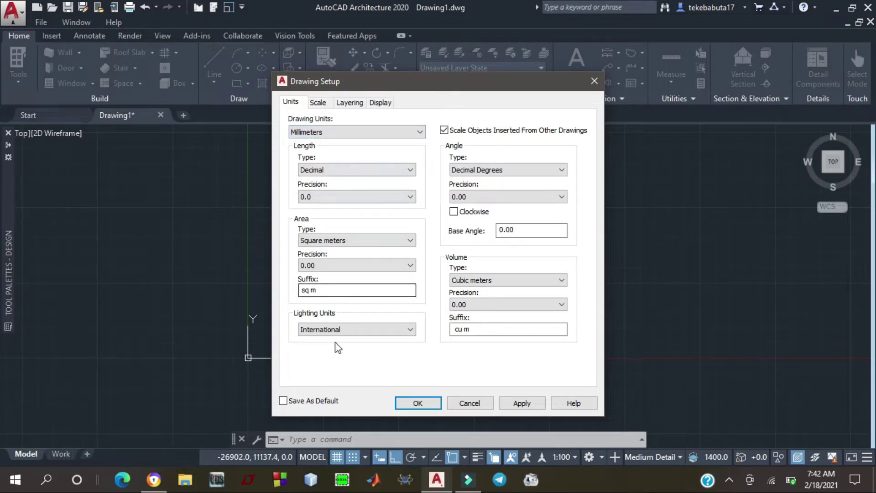
{"action": "left_click", "coordinate": [284, 400]}
{"action": "left_click", "coordinate": [415, 404]}
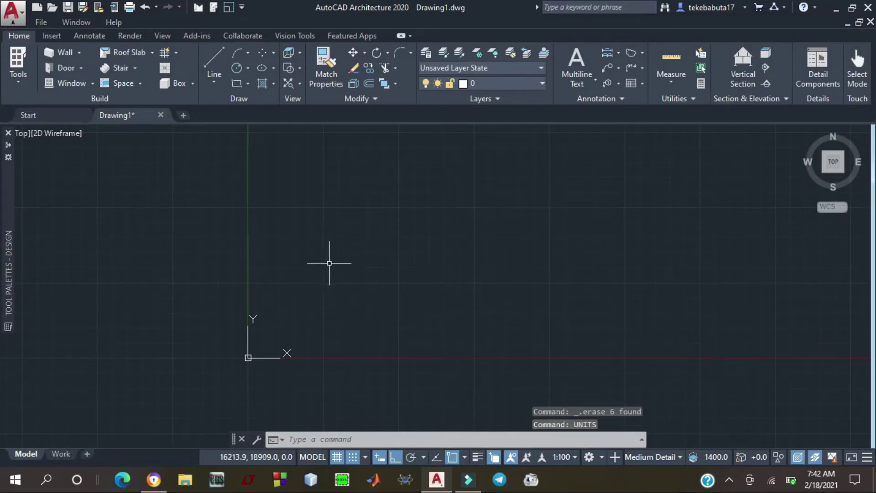
Zoom All to show the whole drawing area
{"action": "scroll", "coordinate": [326, 264], "scroll_direction": "down", "scroll_amount": 2}
{"action": "scroll", "coordinate": [326, 262], "scroll_direction": "up", "scroll_amount": 8}
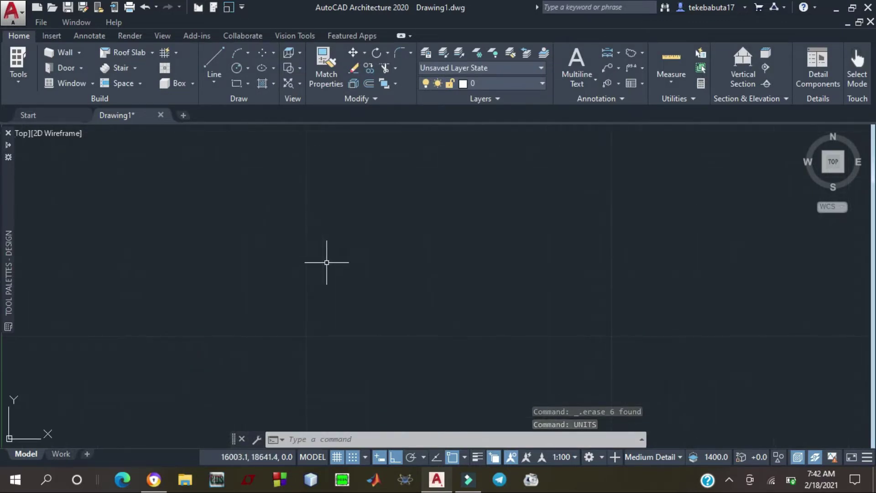
{"action": "type", "text": "z"}
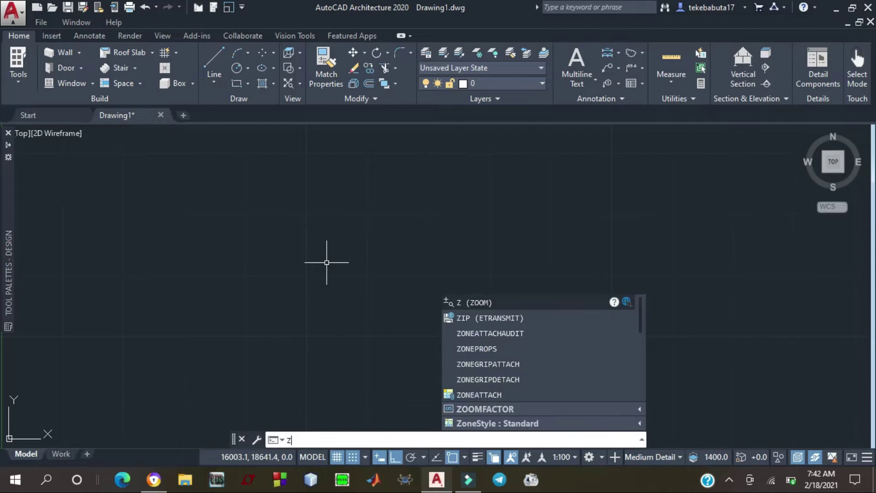
{"action": "key", "text": "Return"}
{"action": "type", "text": "a"}
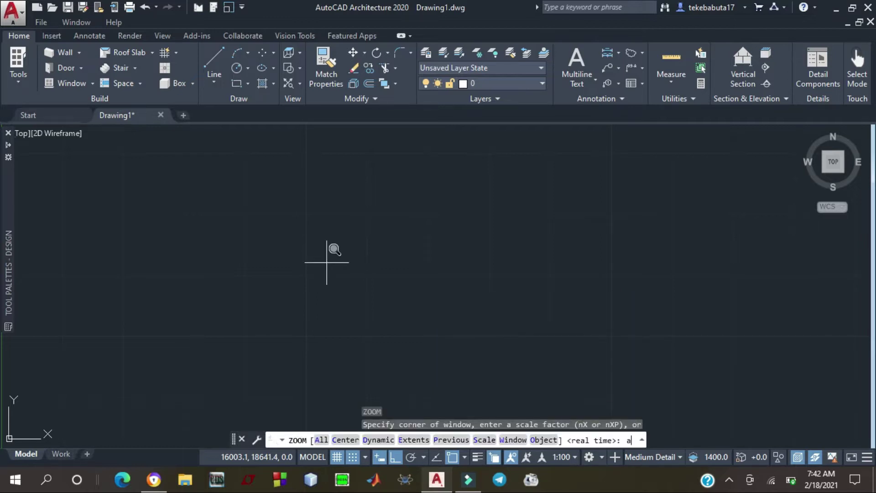
{"action": "key", "text": "Return"}
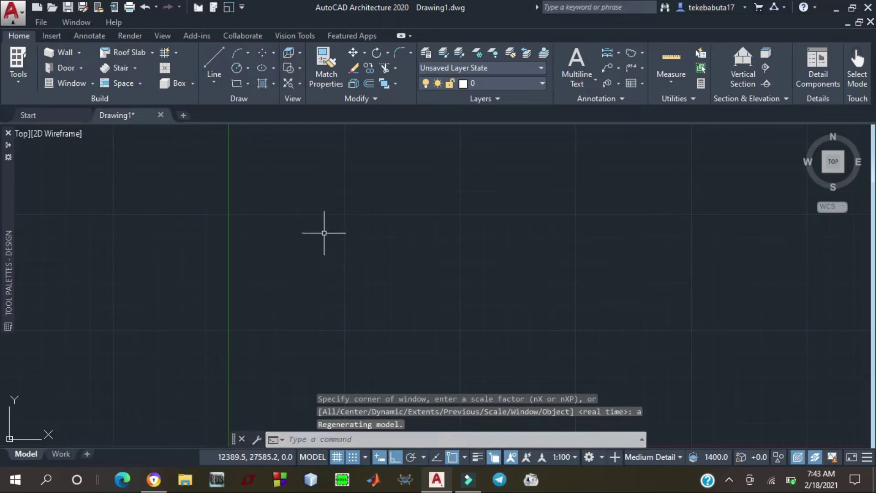
{"action": "scroll", "coordinate": [322, 255], "scroll_direction": "down", "scroll_amount": 4}
{"action": "scroll", "coordinate": [327, 280], "scroll_direction": "up", "scroll_amount": 5}
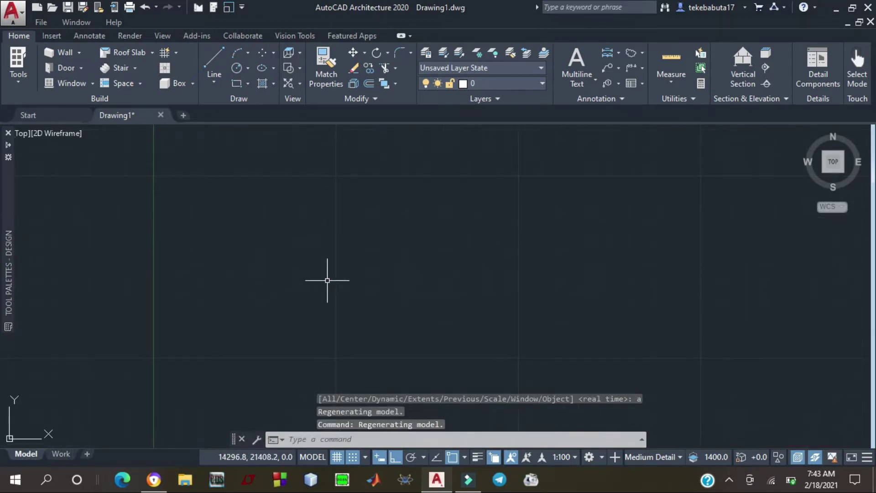
Run UCSICON and keep the coordinate-system icon ON
{"action": "type", "text": "ucsi"}
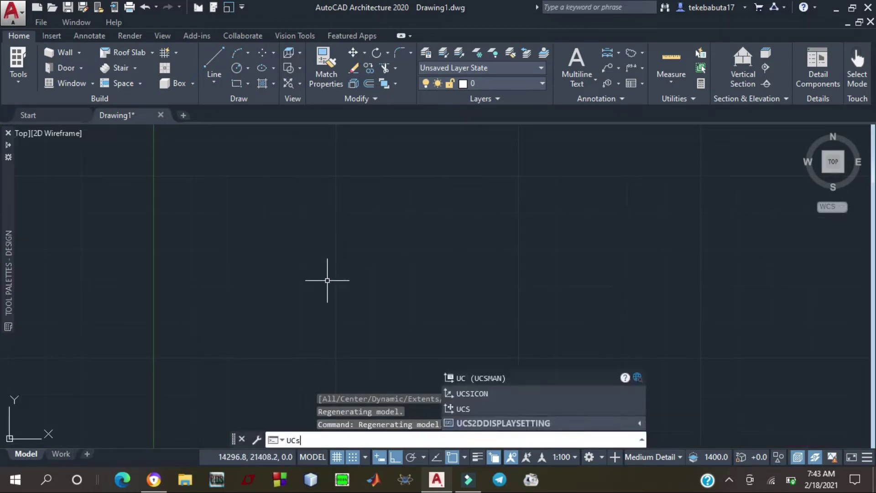
{"action": "key", "text": "Tab"}
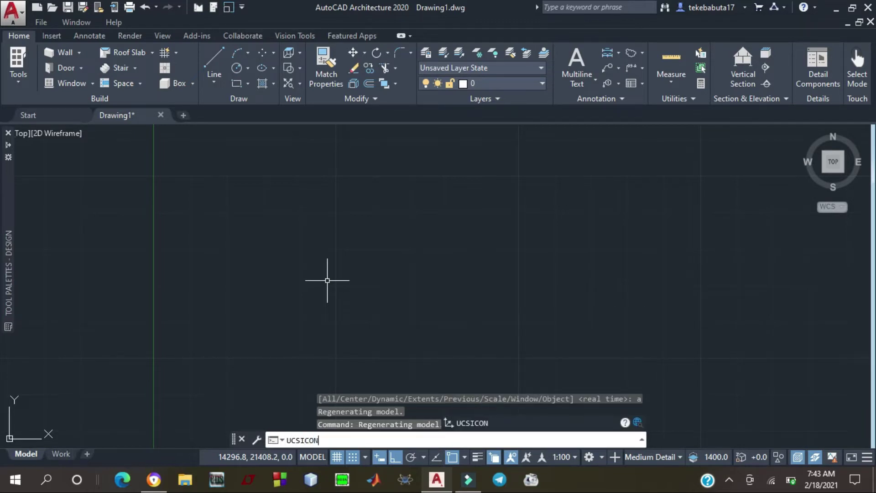
{"action": "key", "text": "Return"}
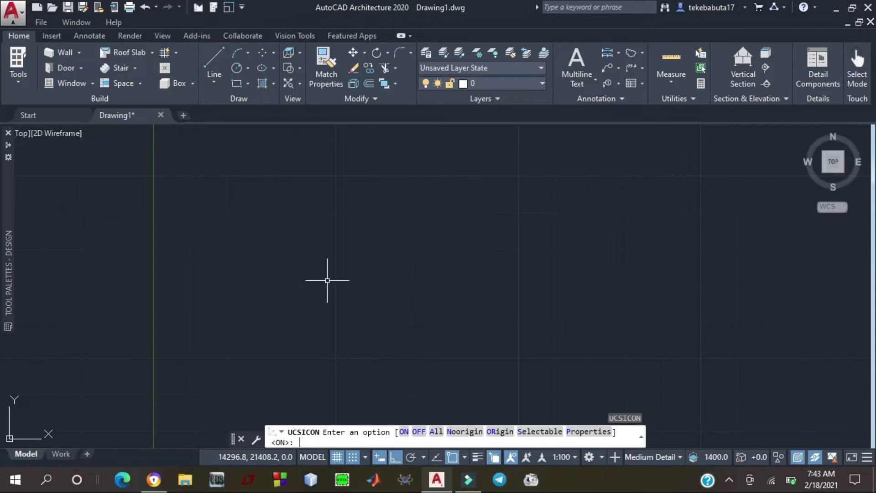
{"action": "key", "text": "Return"}
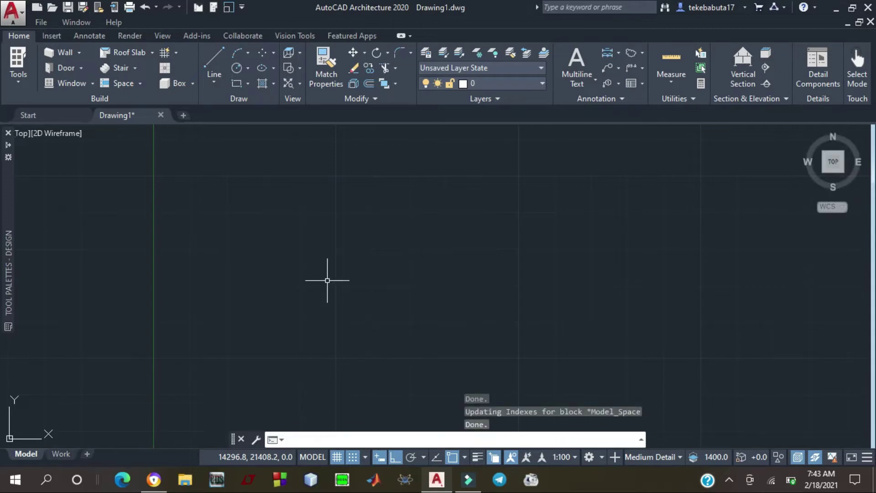
{"action": "scroll", "coordinate": [296, 260], "scroll_direction": "down", "scroll_amount": 5}
{"action": "scroll", "coordinate": [295, 262], "scroll_direction": "up", "scroll_amount": 7}
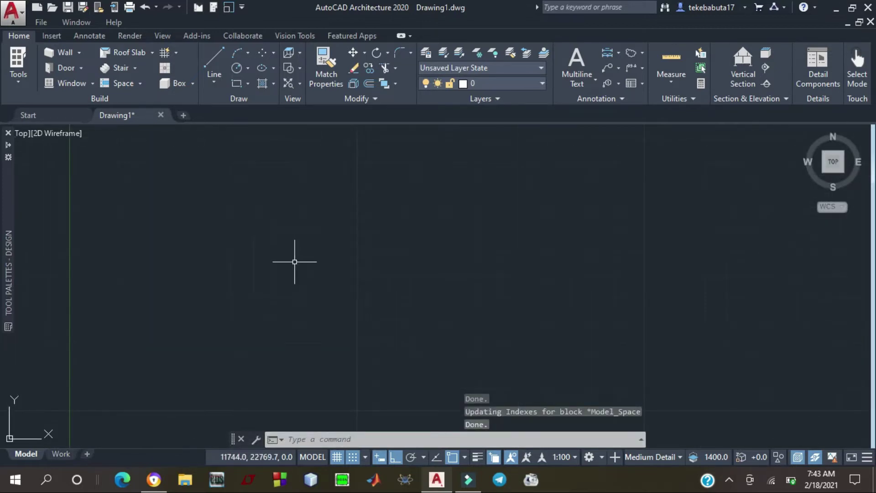
Start a line, cancel it before drawing anything, and zoom out until the origin shows
{"action": "left_click", "coordinate": [210, 61]}
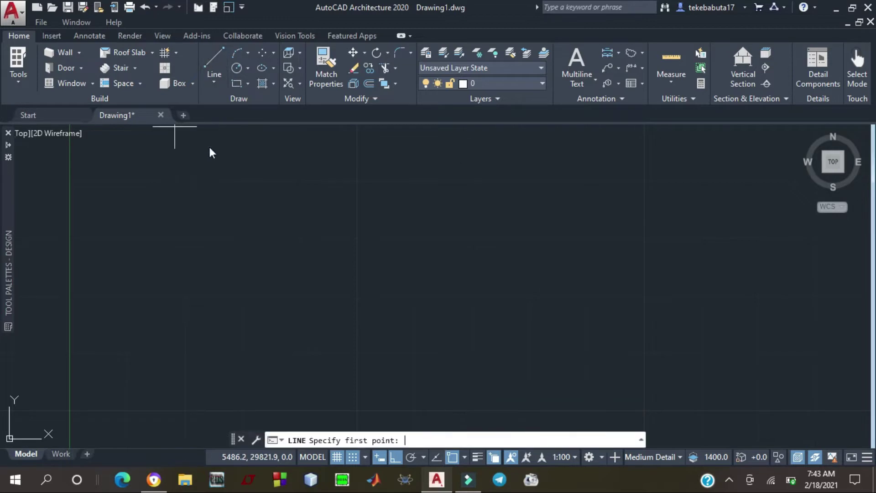
{"action": "left_click", "coordinate": [211, 197]}
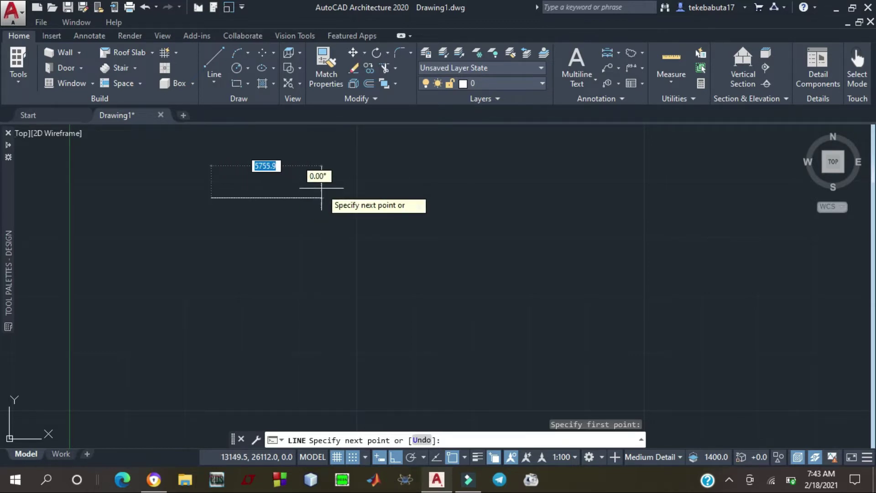
{"action": "key", "text": "Escape"}
{"action": "scroll", "coordinate": [297, 194], "scroll_direction": "down", "scroll_amount": 8}
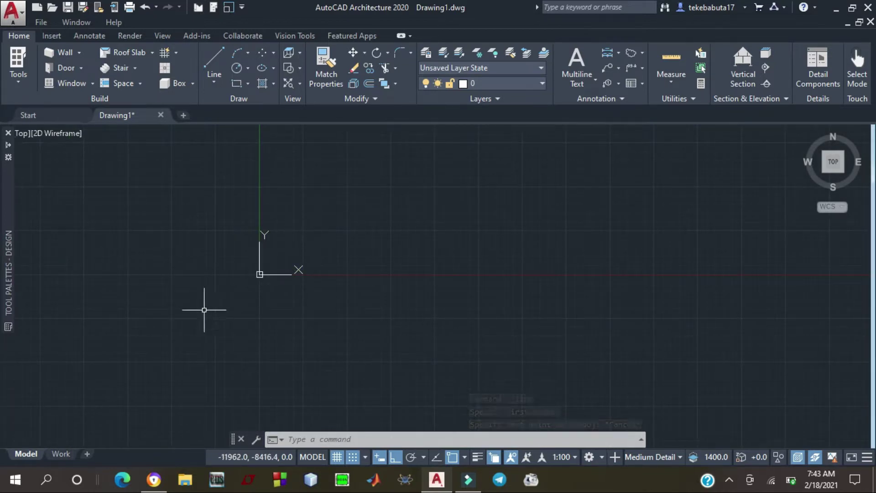
Run UCSICON from the UCS autocomplete list, retrying once after cancelling the first attempt
{"action": "left_click", "coordinate": [259, 273]}
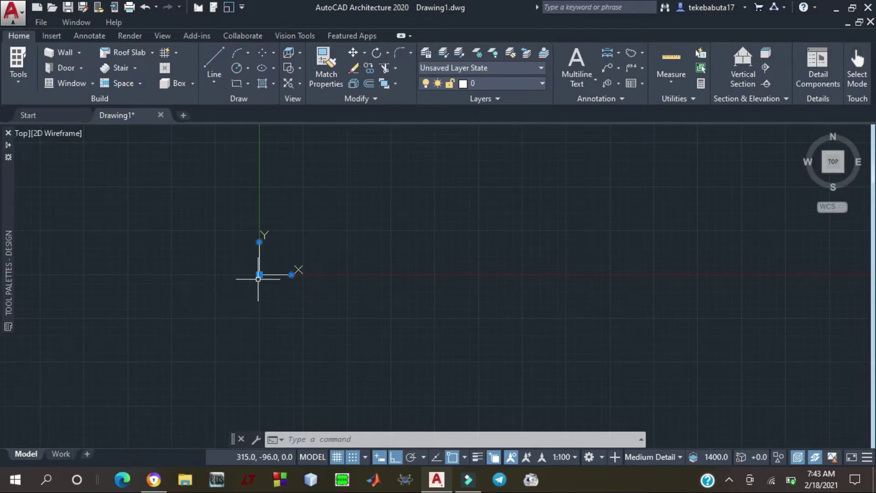
{"action": "key", "text": "Escape"}
{"action": "key", "text": "Escape"}
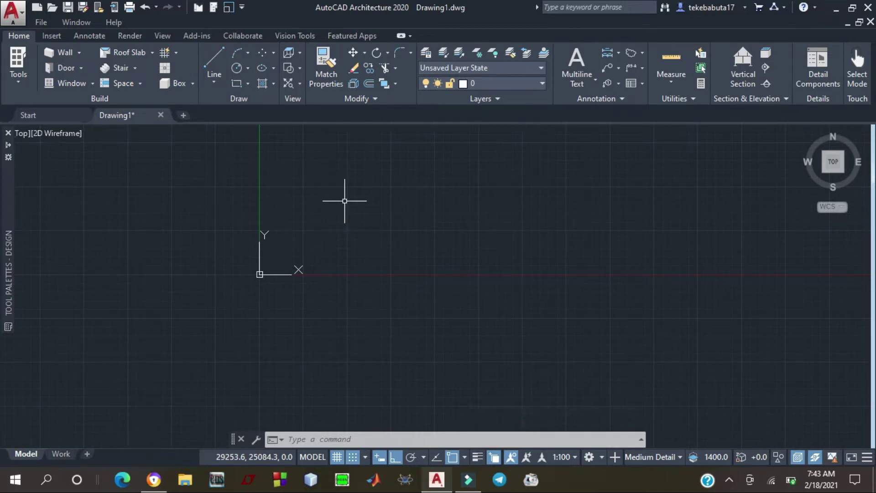
{"action": "type", "text": "UCS"}
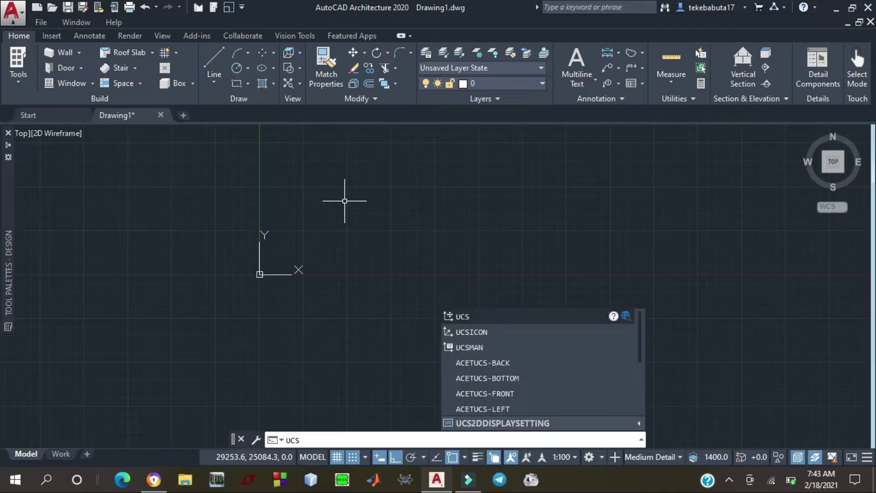
{"action": "left_click", "coordinate": [474, 330]}
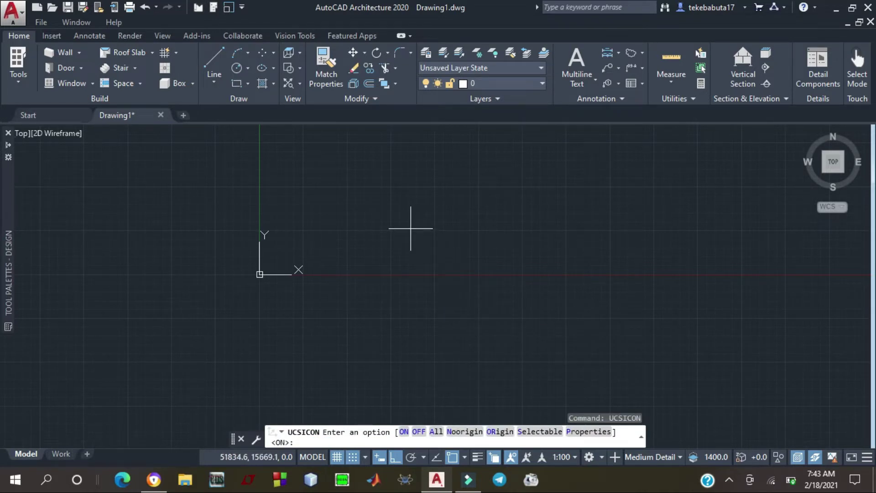
{"action": "type", "text": "ucs"}
{"action": "key", "text": "BackSpace"}
{"action": "key", "text": "BackSpace"}
{"action": "key", "text": "Escape"}
{"action": "key", "text": "Escape"}
{"action": "key", "text": "Escape"}
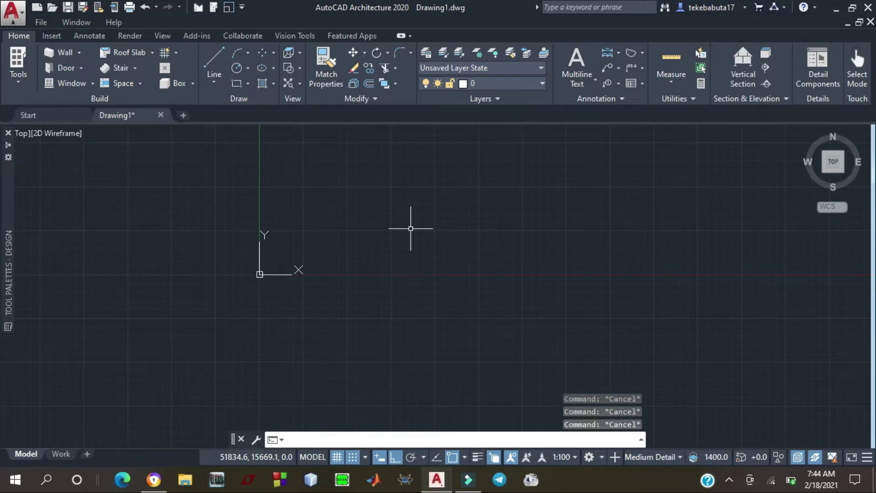
{"action": "type", "text": "UCSICON"}
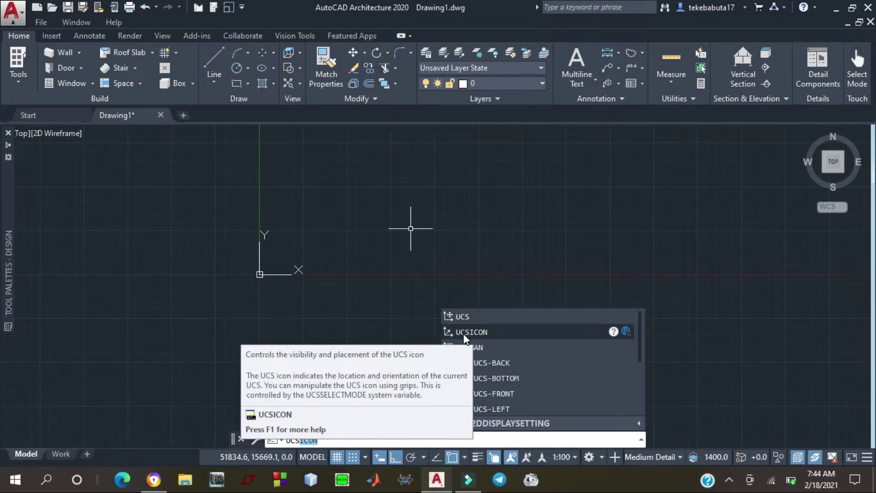
{"action": "left_click", "coordinate": [464, 333]}
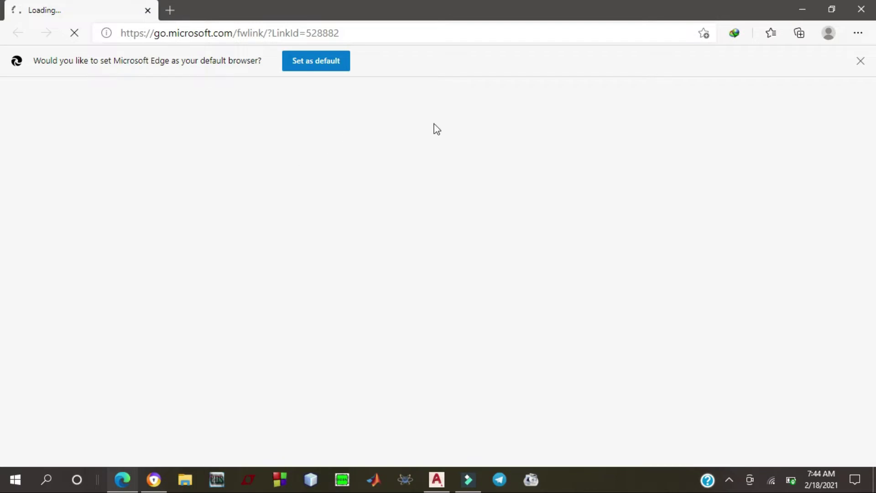
Close the Edge help page that opened, returning to the AutoCAD drawing
{"action": "left_click", "coordinate": [862, 12]}
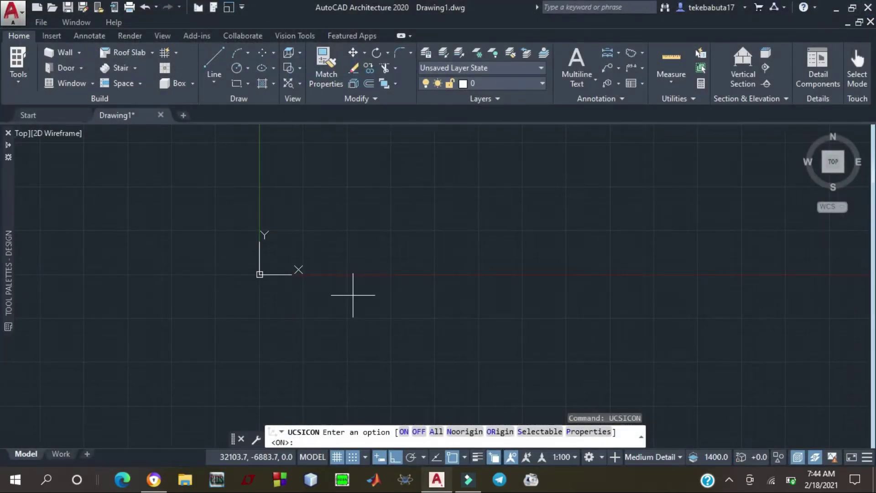
Adjust the zoom and start a line at the rectangle's first corner
{"action": "scroll", "coordinate": [351, 297], "scroll_direction": "down", "scroll_amount": 2}
{"action": "scroll", "coordinate": [342, 303], "scroll_direction": "up", "scroll_amount": 2}
{"action": "scroll", "coordinate": [344, 297], "scroll_direction": "down", "scroll_amount": 2}
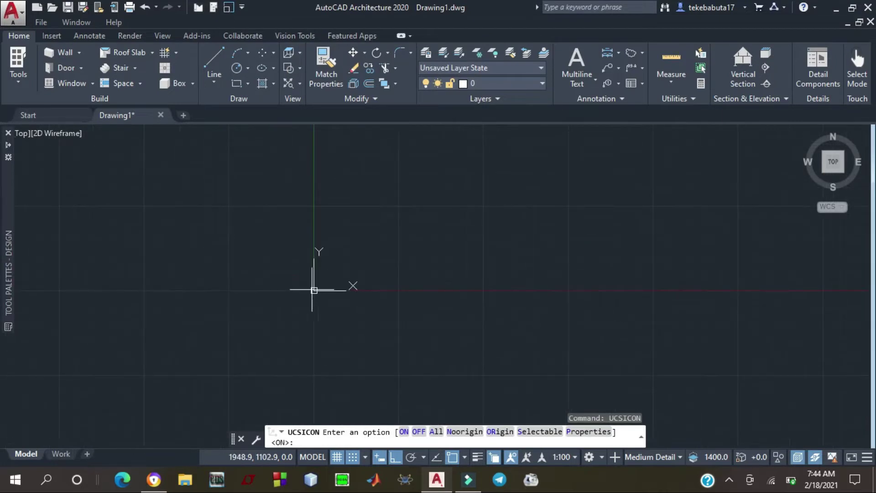
{"action": "scroll", "coordinate": [314, 290], "scroll_direction": "down", "scroll_amount": 3}
{"action": "scroll", "coordinate": [213, 290], "scroll_direction": "down", "scroll_amount": 2}
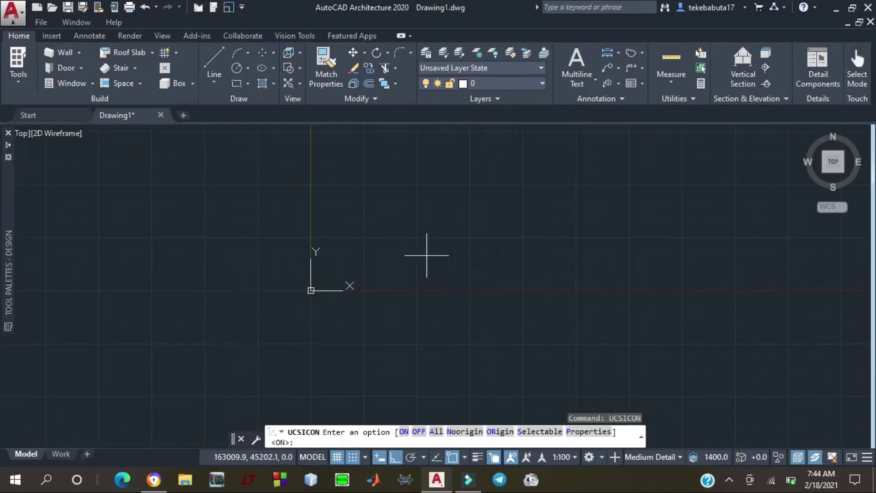
{"action": "scroll", "coordinate": [424, 256], "scroll_direction": "down", "scroll_amount": 2}
{"action": "scroll", "coordinate": [285, 306], "scroll_direction": "up", "scroll_amount": 6}
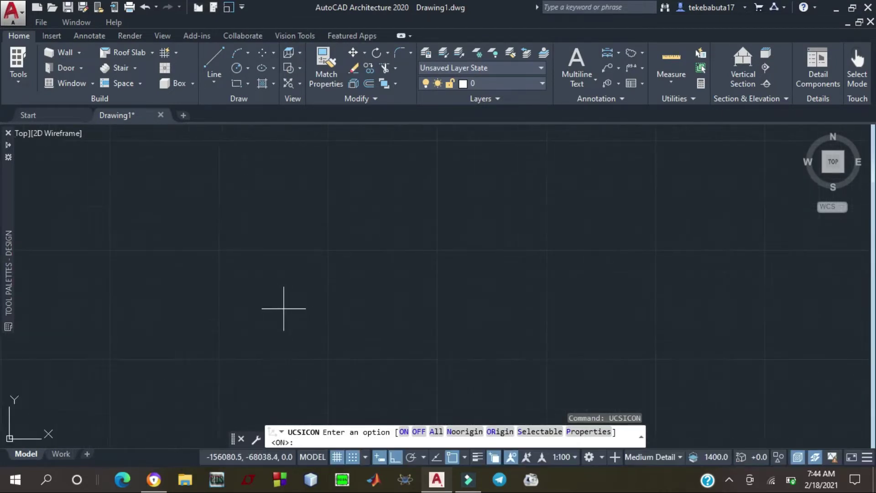
{"action": "left_click", "coordinate": [215, 65]}
{"action": "left_click", "coordinate": [247, 222]}
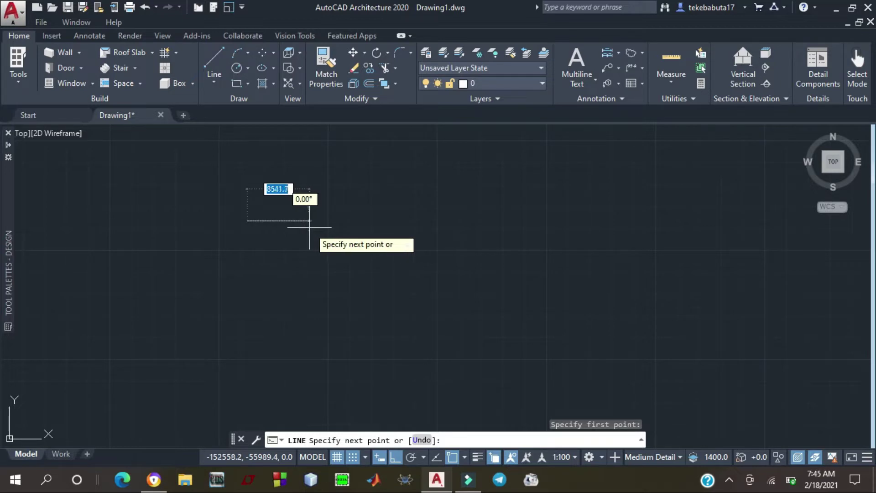
Draw the 9000, 3000 and 9000 sides and close the rectangle at its start corner
{"action": "type", "text": "9000"}
{"action": "key", "text": "Return"}
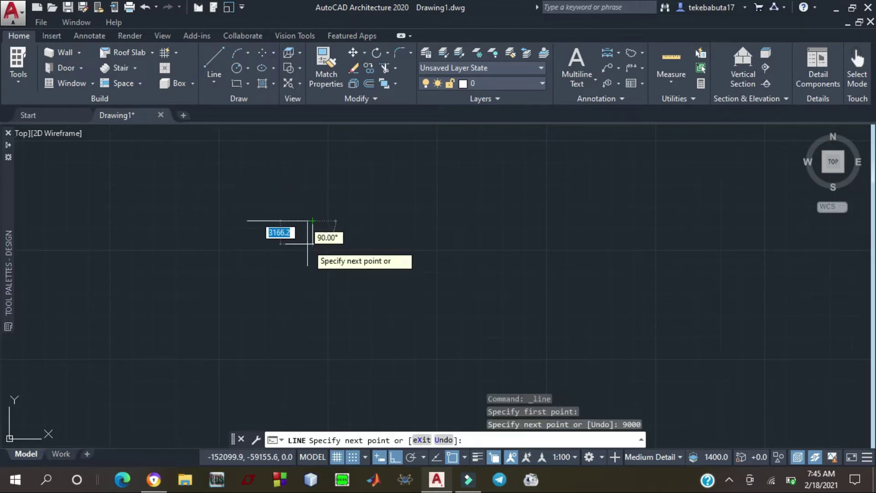
{"action": "type", "text": "3000"}
{"action": "key", "text": "Return"}
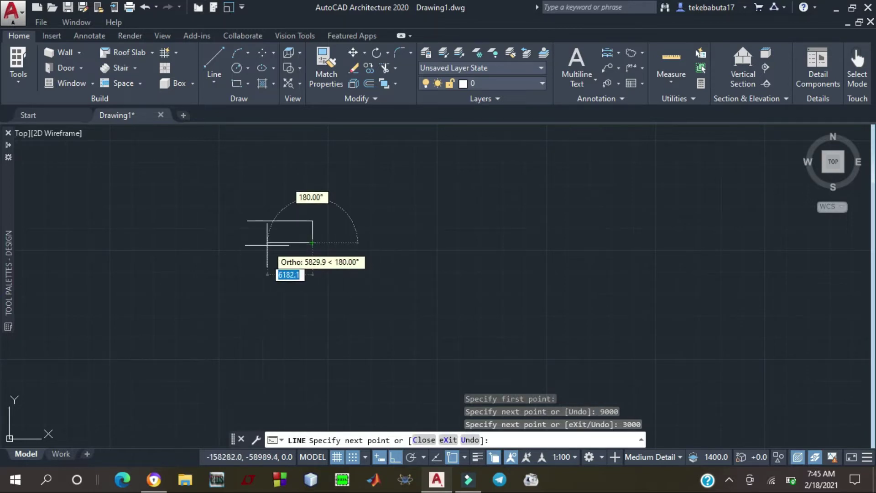
{"action": "type", "text": "9000"}
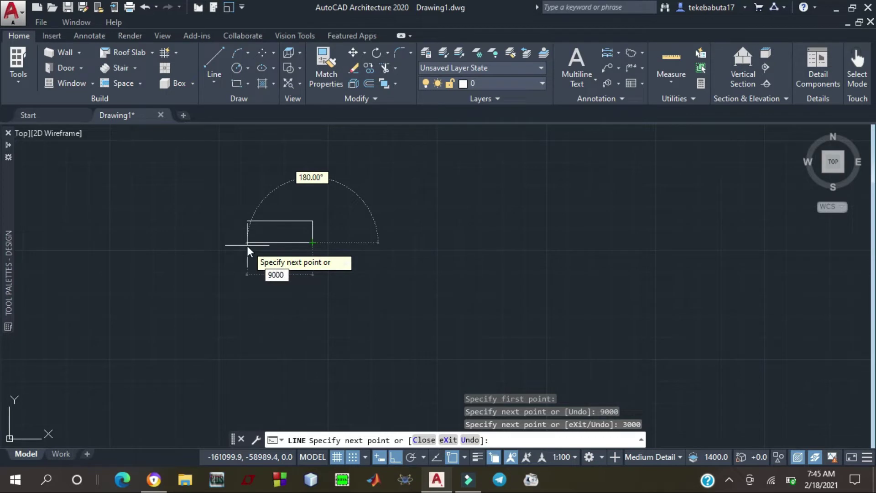
{"action": "key", "text": "Return"}
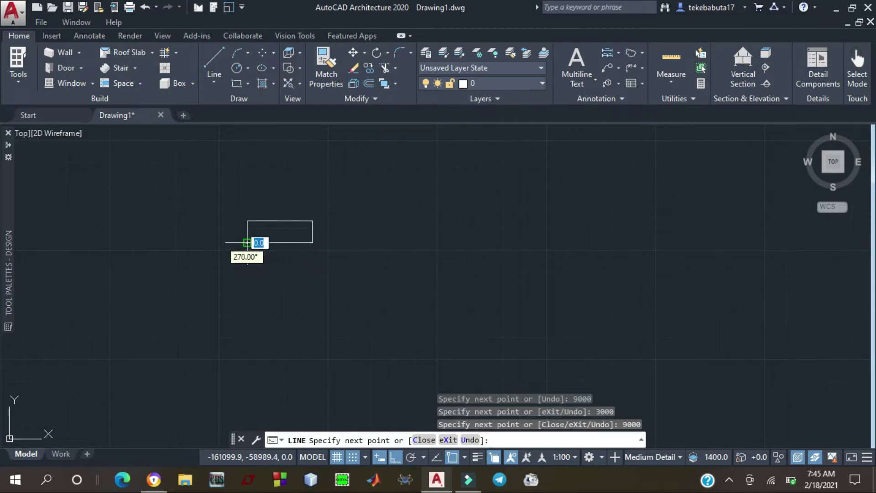
{"action": "left_click", "coordinate": [247, 221]}
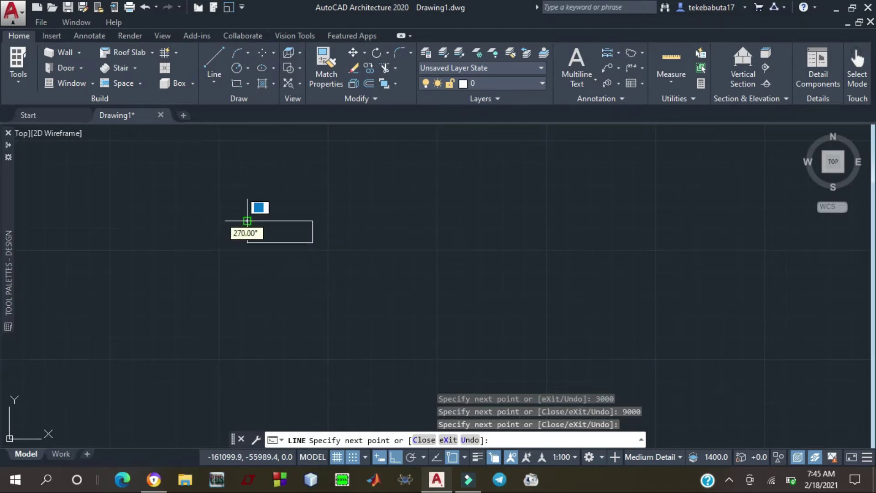
{"action": "key", "text": "Escape"}
{"action": "scroll", "coordinate": [307, 231], "scroll_direction": "down", "scroll_amount": 2}
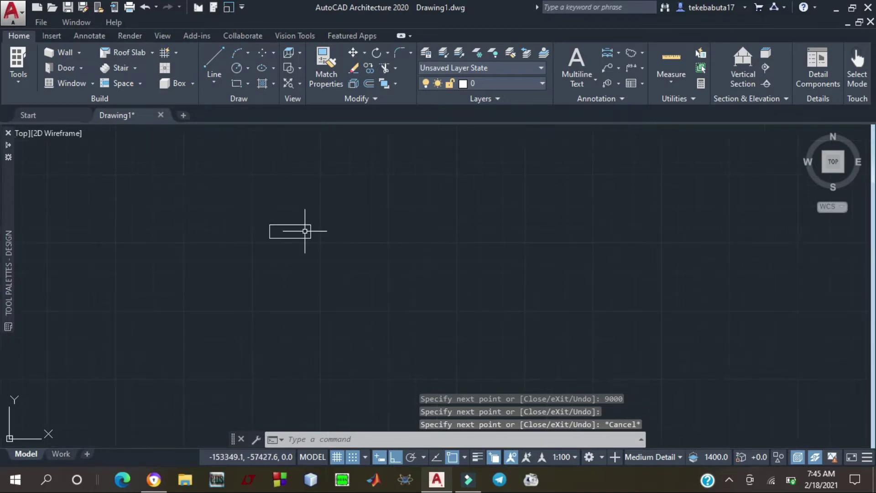
Draw a 5000 line up from the rectangle's top-right corner, then a 1500 line rightward
{"action": "left_click", "coordinate": [215, 59]}
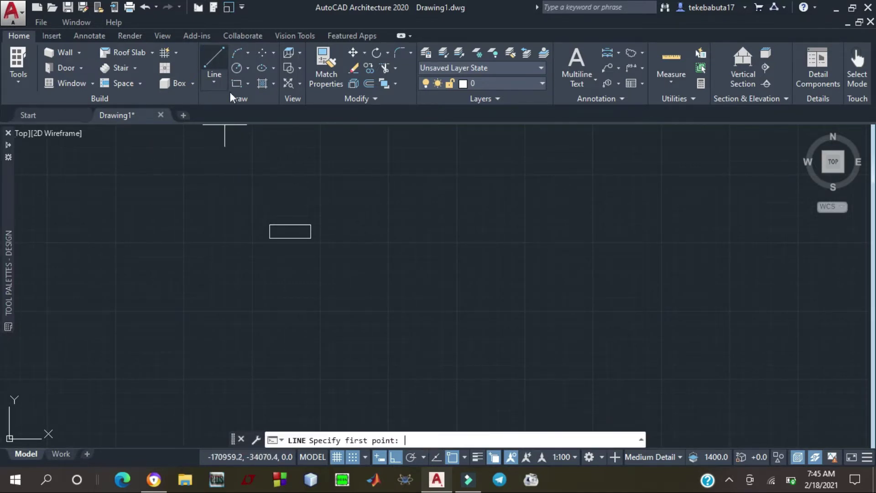
{"action": "left_click", "coordinate": [310, 224]}
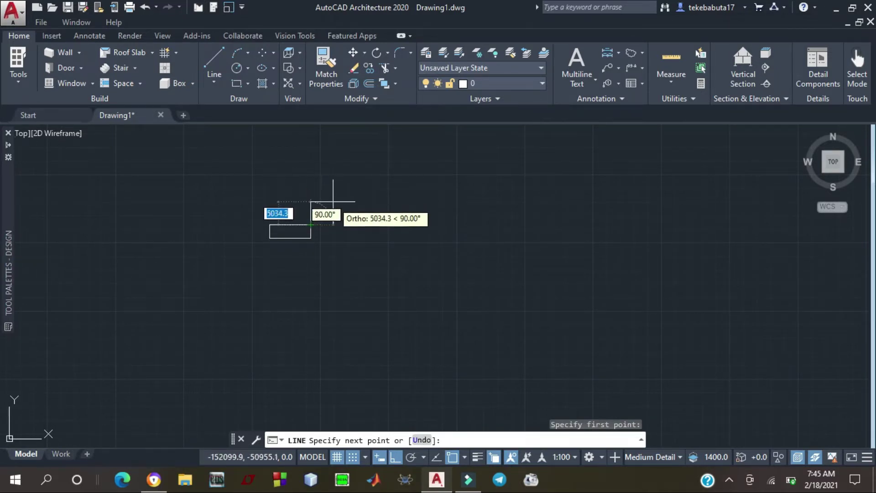
{"action": "type", "text": "5"}
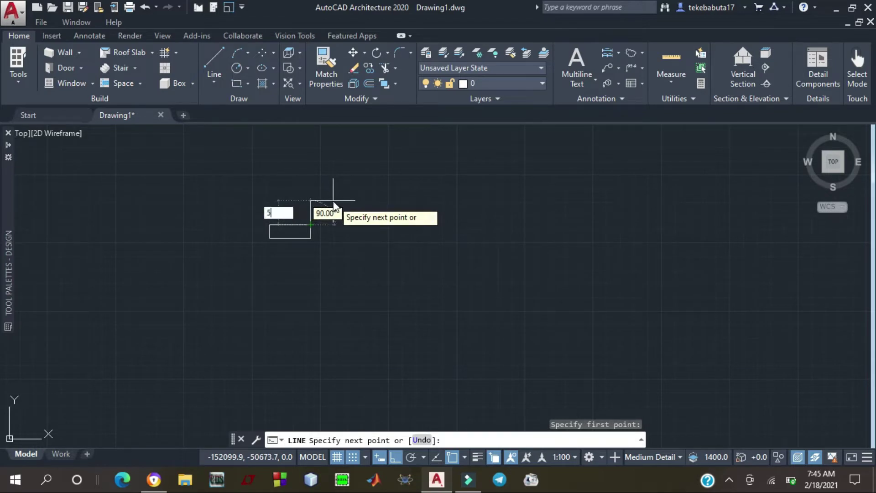
{"action": "type", "text": "000"}
{"action": "key", "text": "Return"}
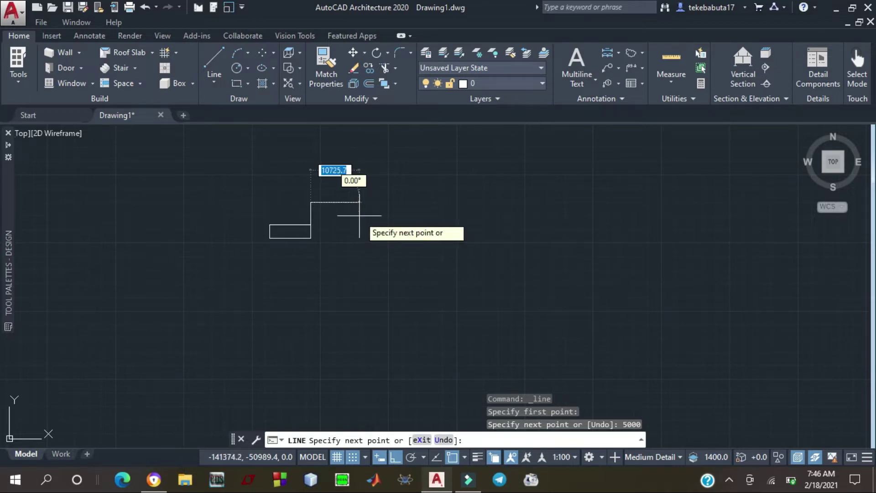
{"action": "type", "text": "1500"}
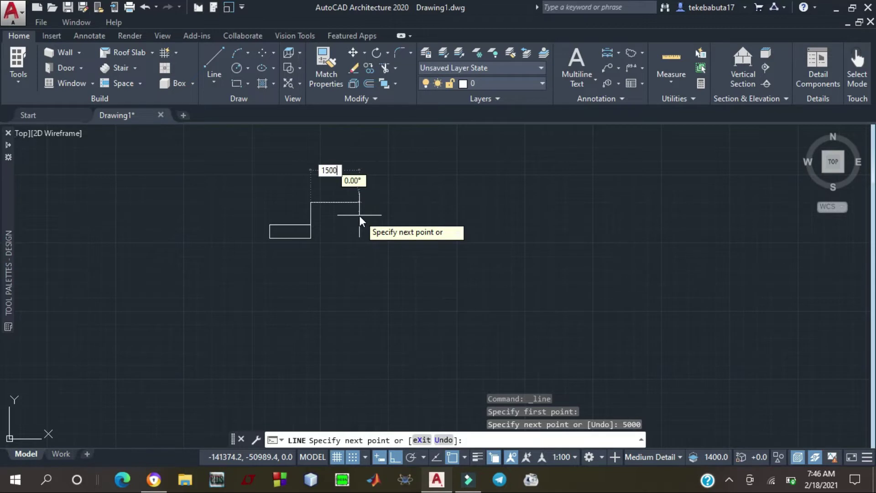
{"action": "key", "text": "Return"}
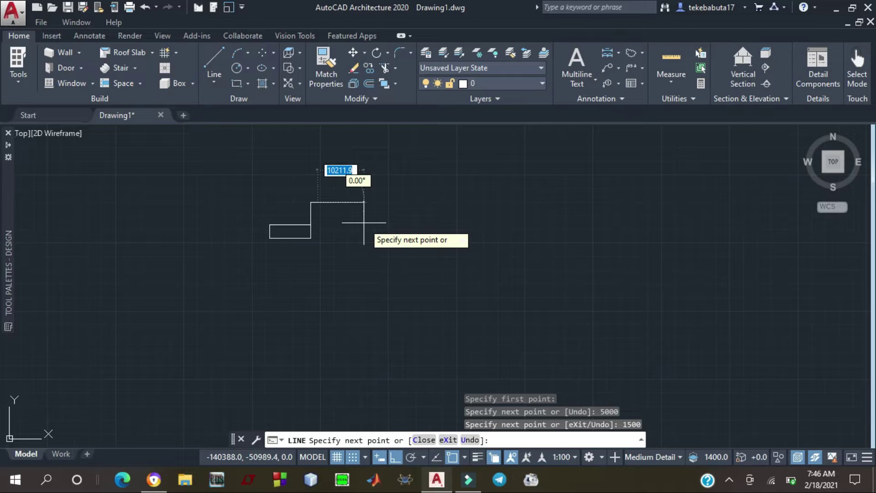
{"action": "key", "text": "Escape"}
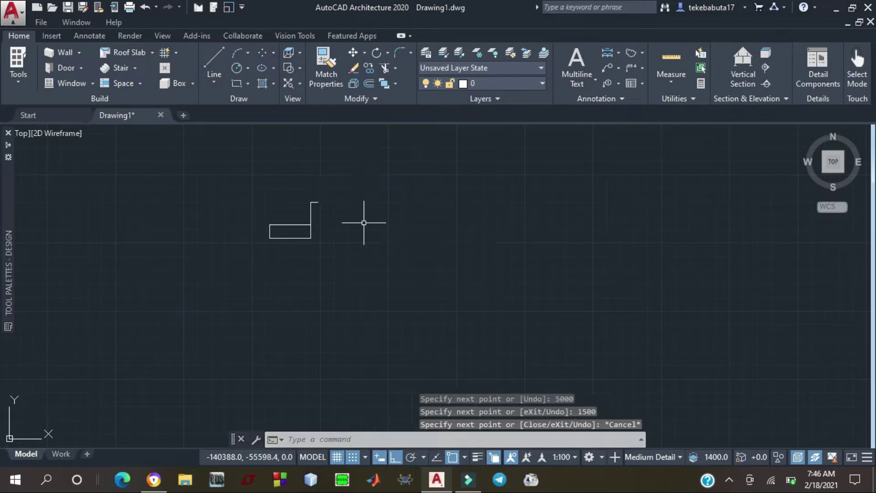
Select and delete the 1500 horizontal segment, keeping the vertical extension
{"action": "right_click", "coordinate": [316, 202]}
{"action": "left_click", "coordinate": [319, 194]}
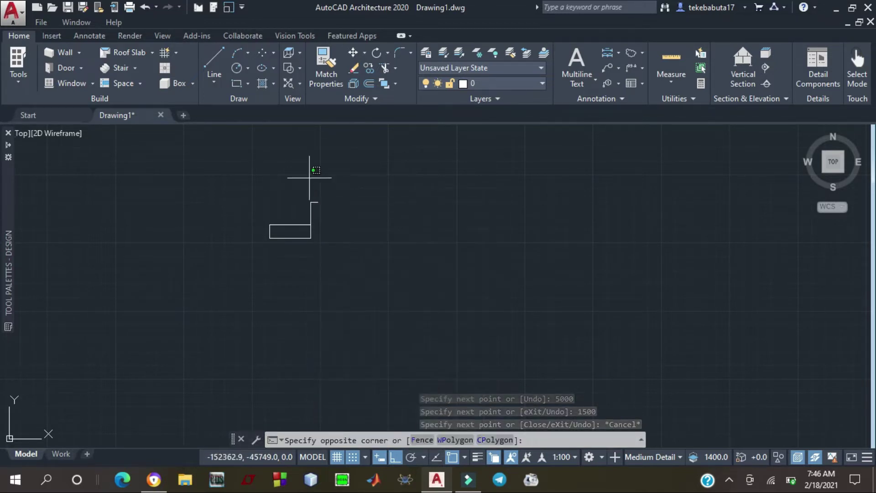
{"action": "key", "text": "Escape"}
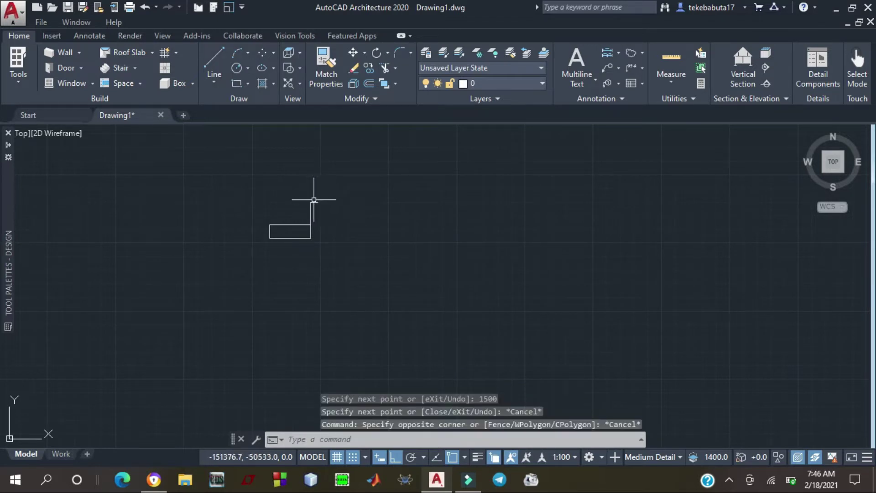
{"action": "left_click", "coordinate": [316, 202]}
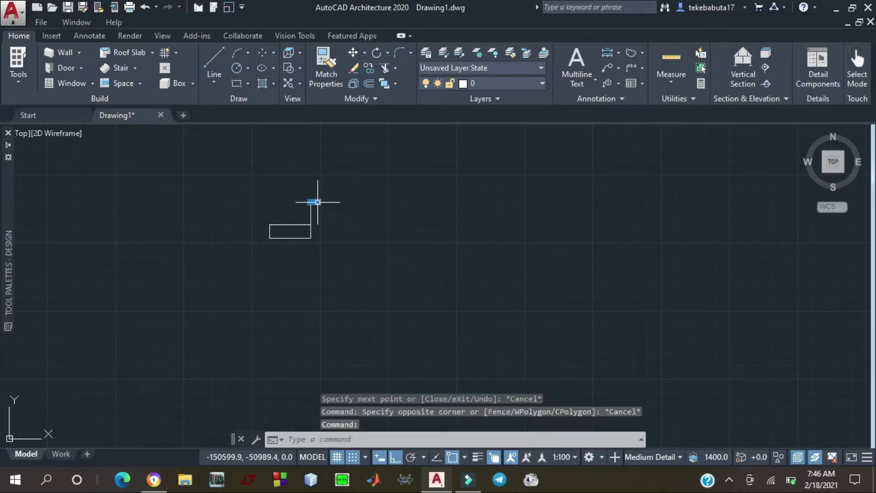
{"action": "key", "text": "Delete"}
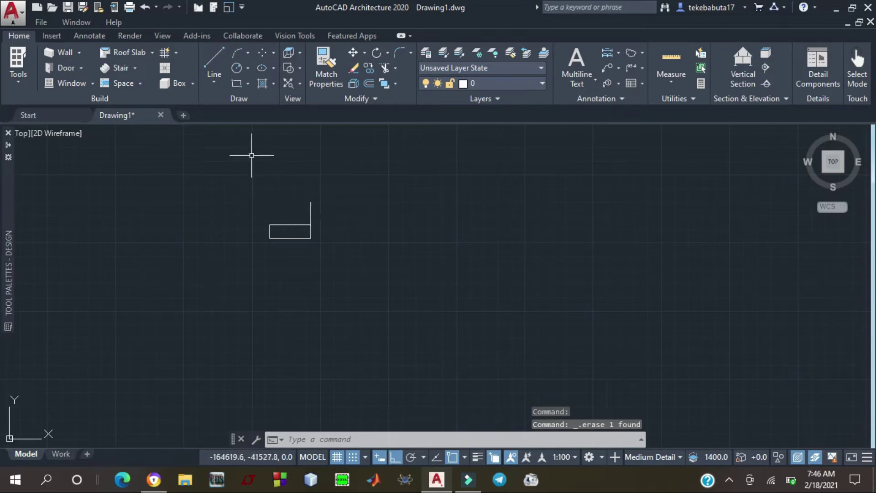
{"action": "left_click", "coordinate": [215, 63]}
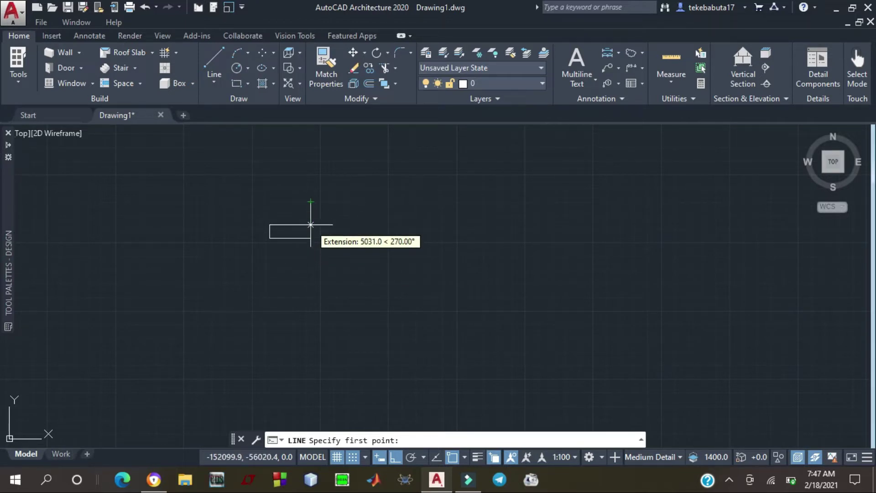
Draw a 5000 vertical line beside the small rectangle's right end
{"action": "key", "text": "Escape"}
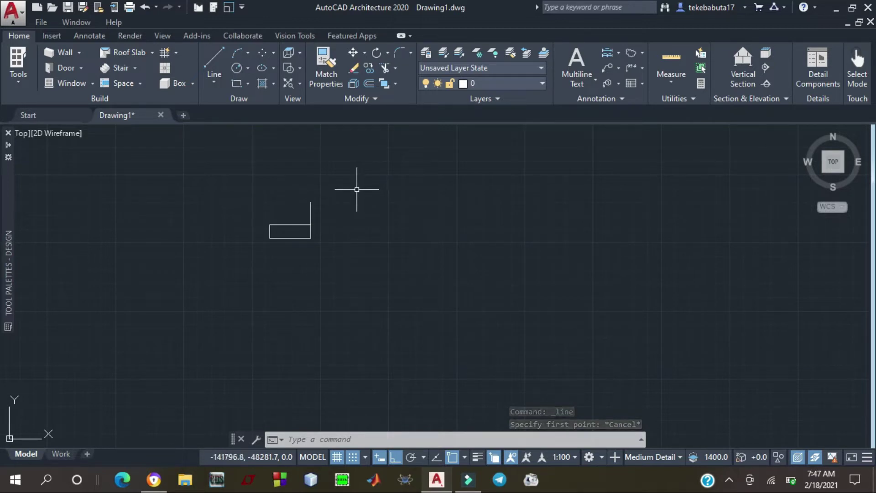
{"action": "left_click", "coordinate": [212, 62]}
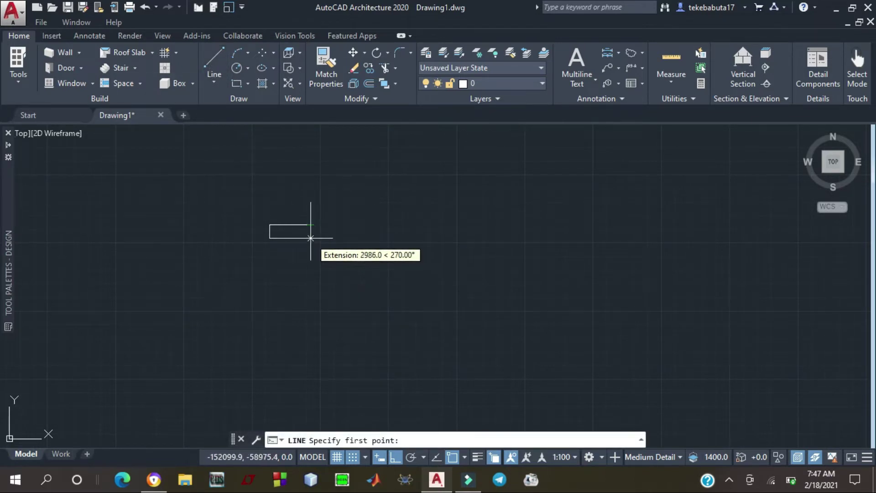
{"action": "key", "text": "Escape"}
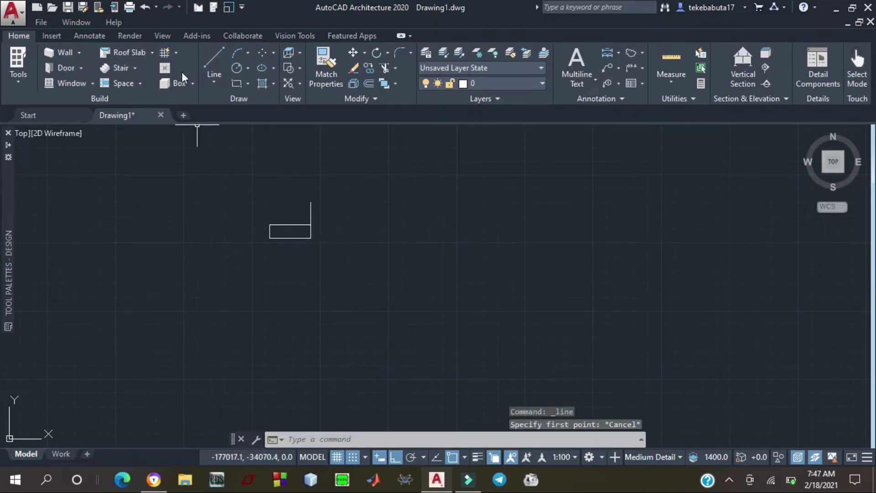
{"action": "left_click", "coordinate": [209, 58]}
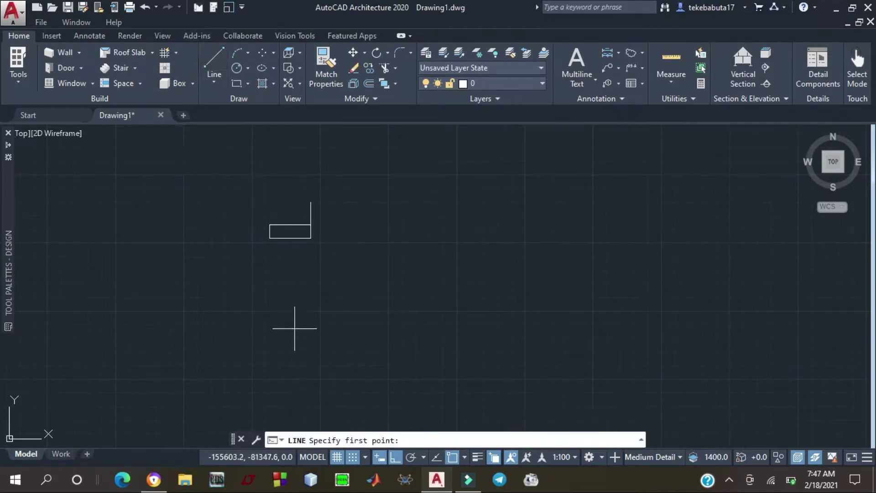
{"action": "left_click", "coordinate": [311, 238]}
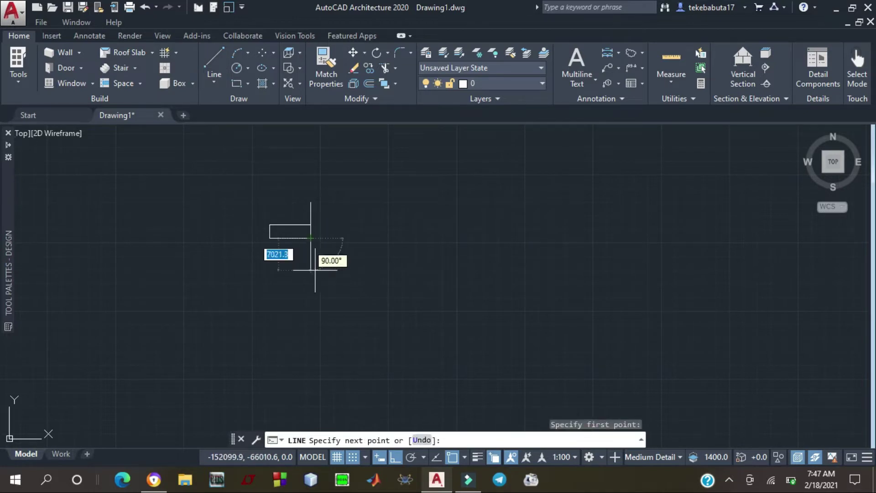
{"action": "type", "text": "5000"}
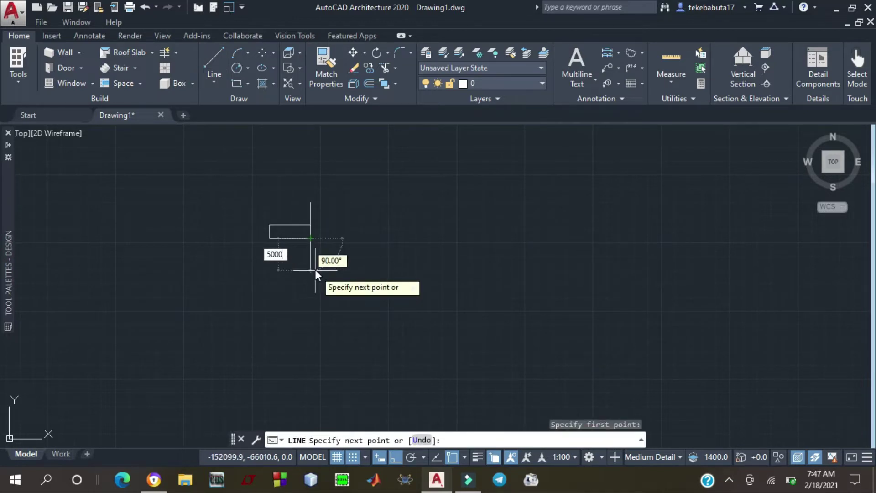
{"action": "key", "text": "Return"}
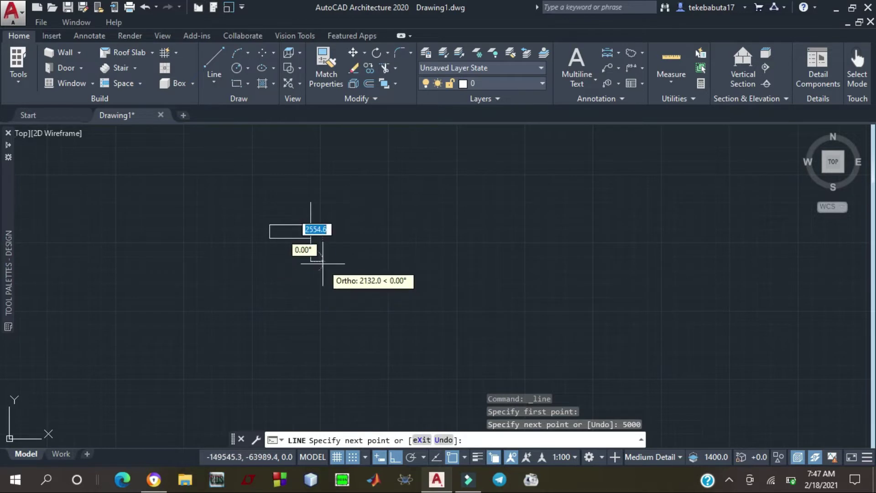
{"action": "key", "text": "Escape"}
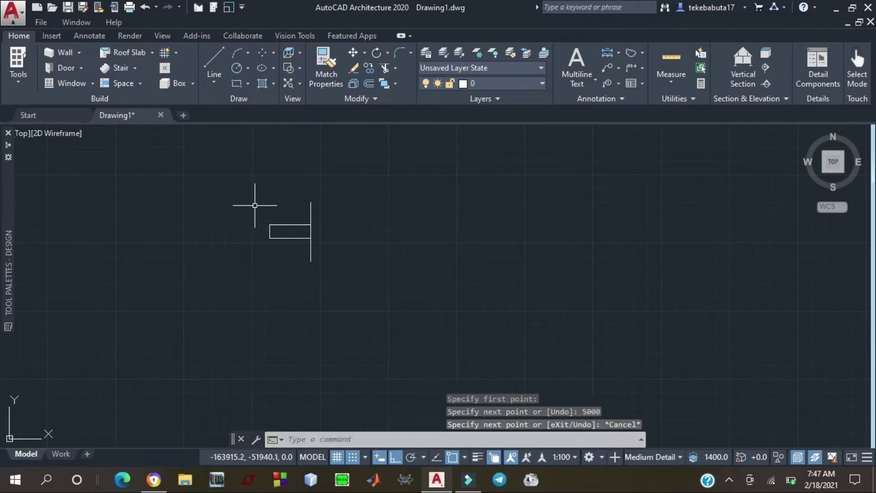
Draw a 9000 line to the right from the vertical line's top end
{"action": "left_click", "coordinate": [210, 58]}
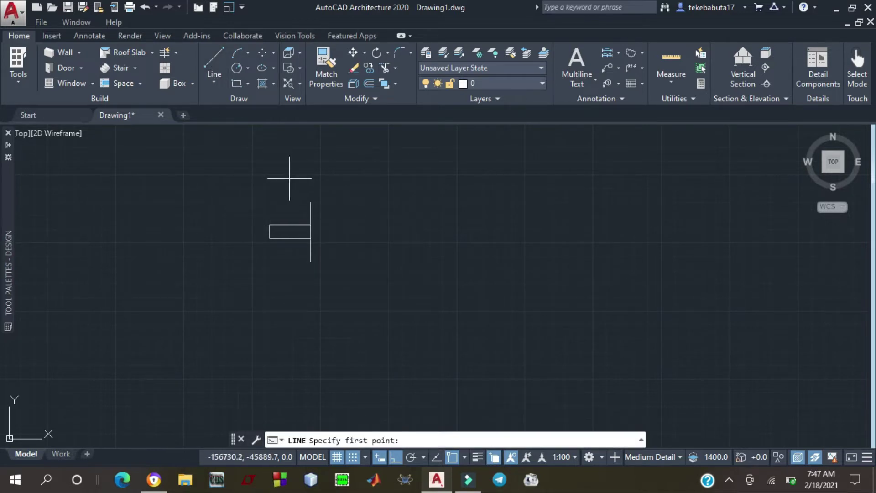
{"action": "left_click", "coordinate": [311, 202]}
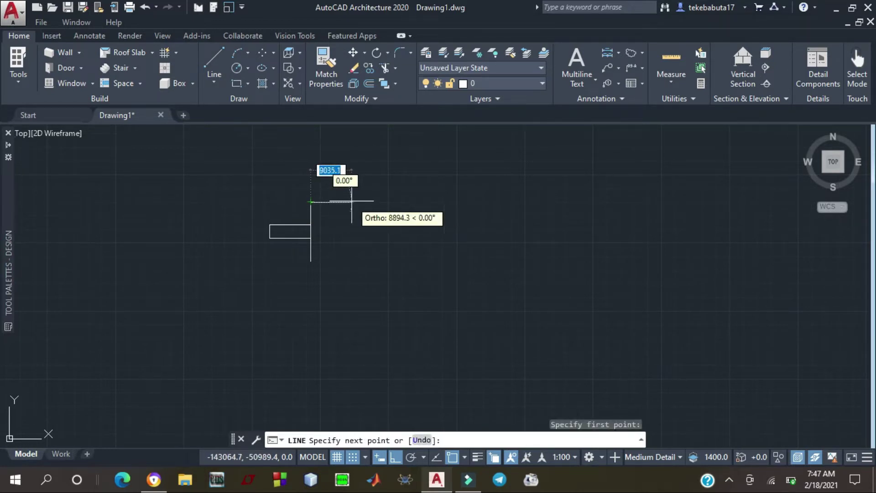
{"action": "type", "text": "9"}
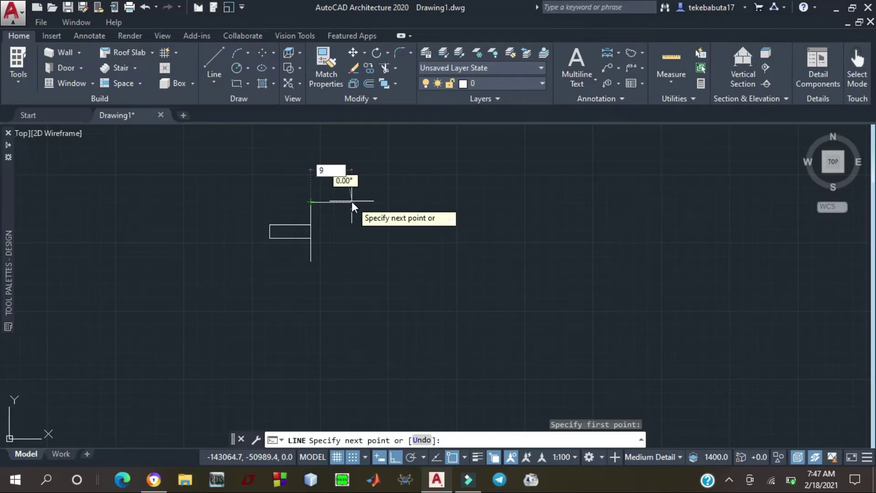
{"action": "type", "text": "000"}
{"action": "key", "text": "Return"}
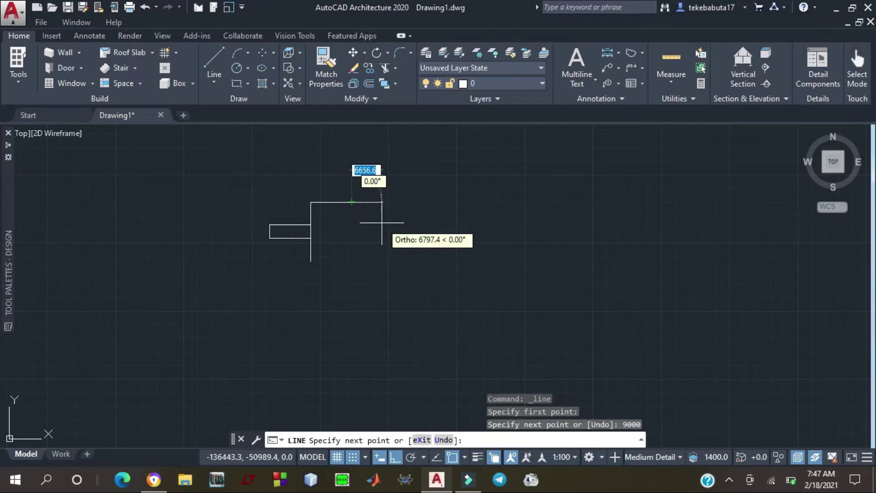
{"action": "key", "text": "Escape"}
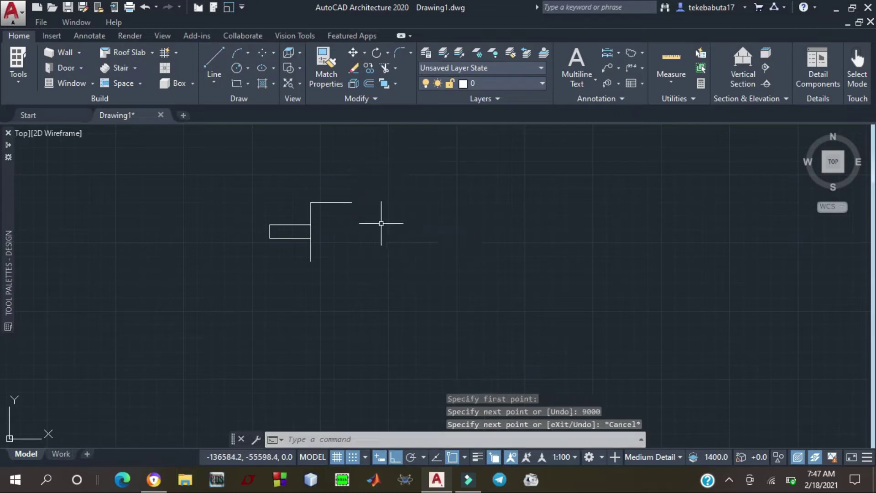
Draw a 9000 bottom line from the vertical line's lower end and close the right side
{"action": "left_click", "coordinate": [215, 56]}
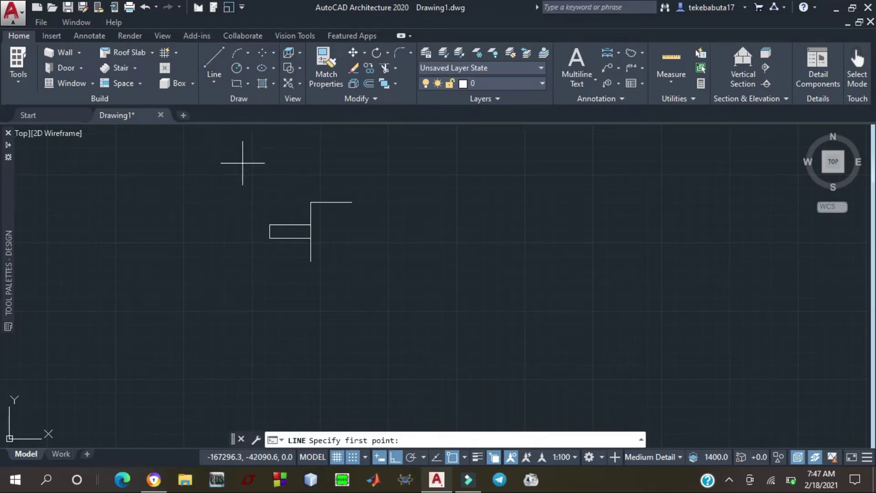
{"action": "left_click", "coordinate": [311, 260]}
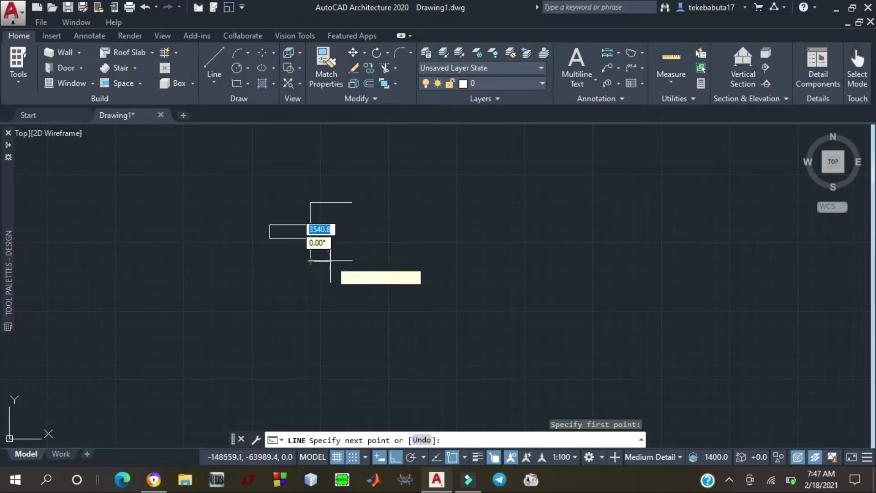
{"action": "type", "text": "90"}
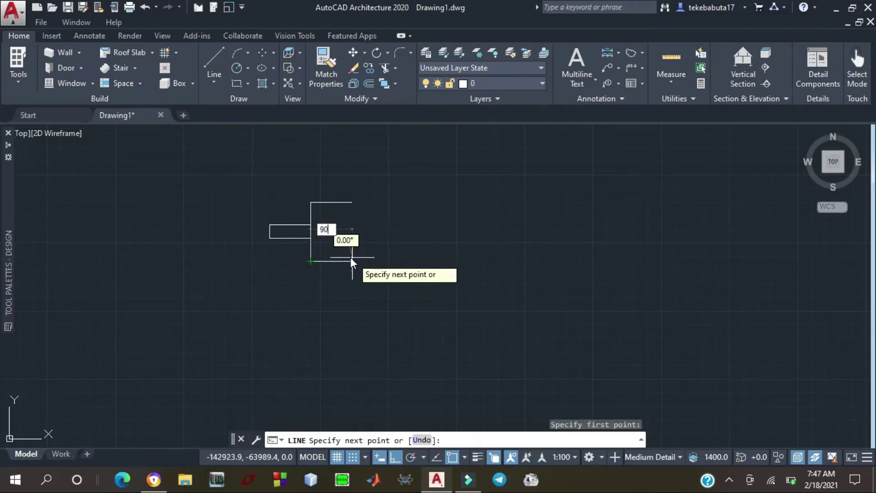
{"action": "type", "text": "00"}
{"action": "key", "text": "Return"}
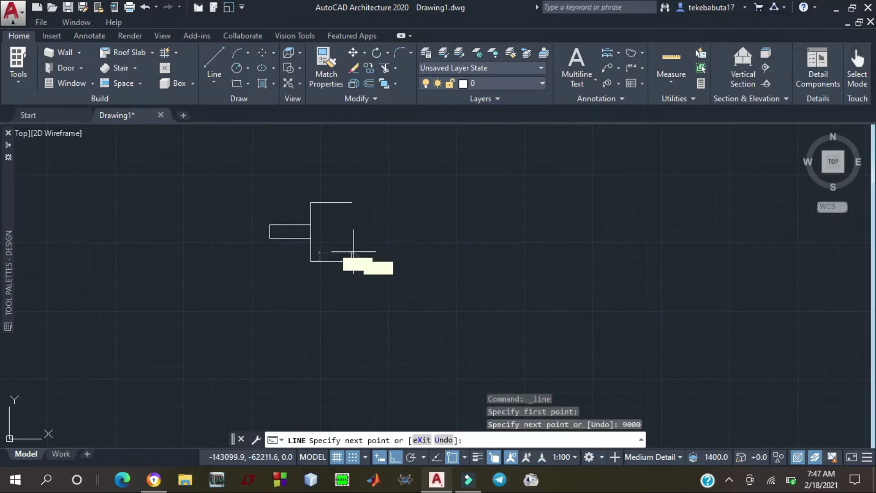
{"action": "left_click", "coordinate": [351, 201]}
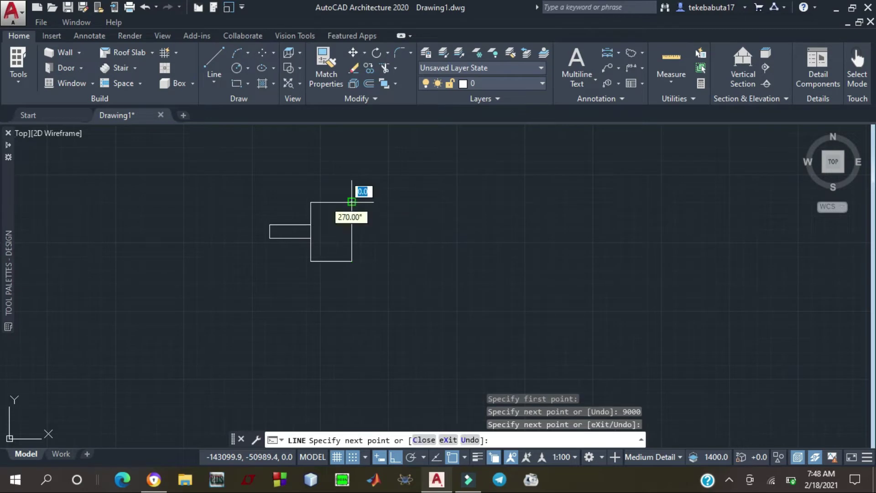
{"action": "key", "text": "Escape"}
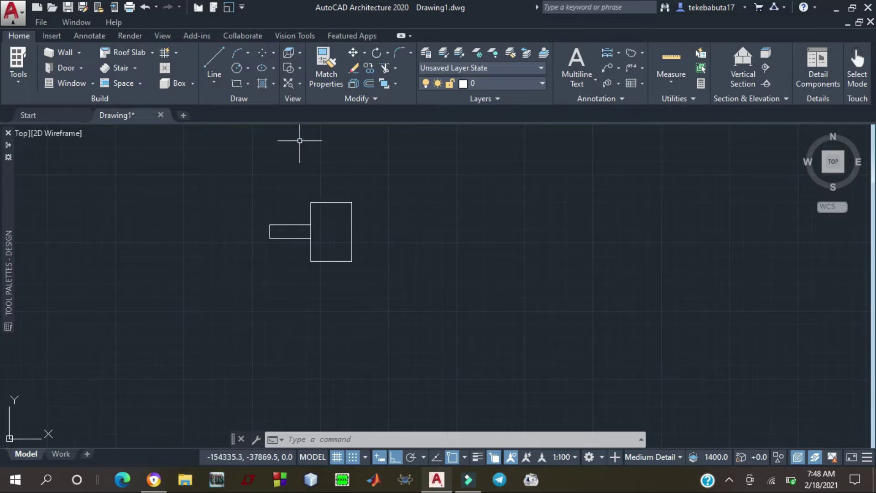
Enable Midpoint object snap alongside Endpoint from the Object Snap toggle's menu
{"action": "left_click", "coordinate": [214, 63]}
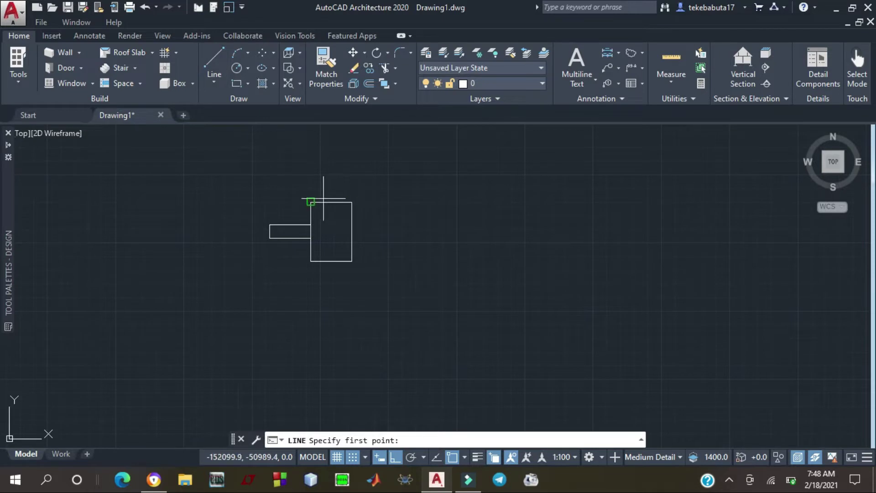
{"action": "left_click", "coordinate": [452, 457]}
{"action": "left_click", "coordinate": [451, 457]}
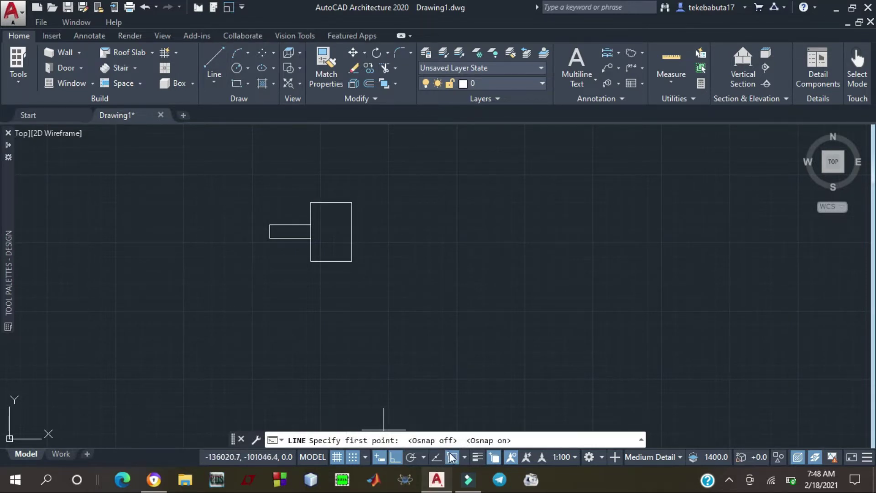
{"action": "right_click", "coordinate": [451, 457]}
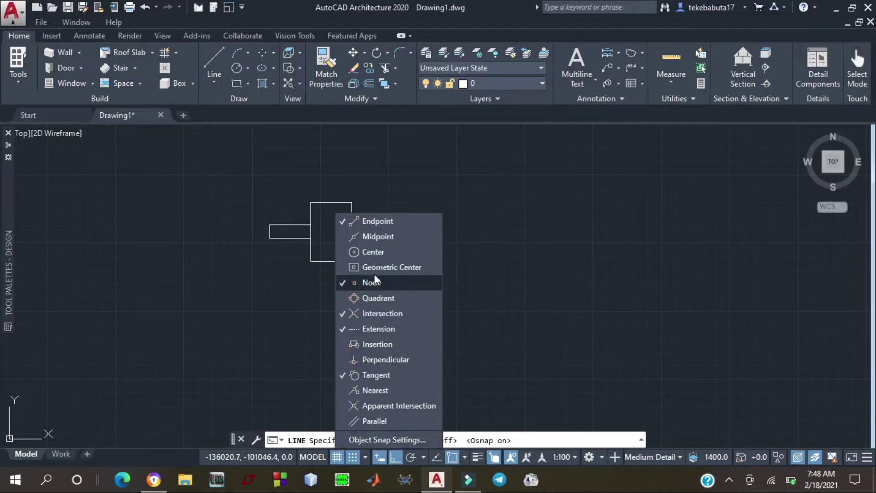
{"action": "left_click", "coordinate": [373, 240]}
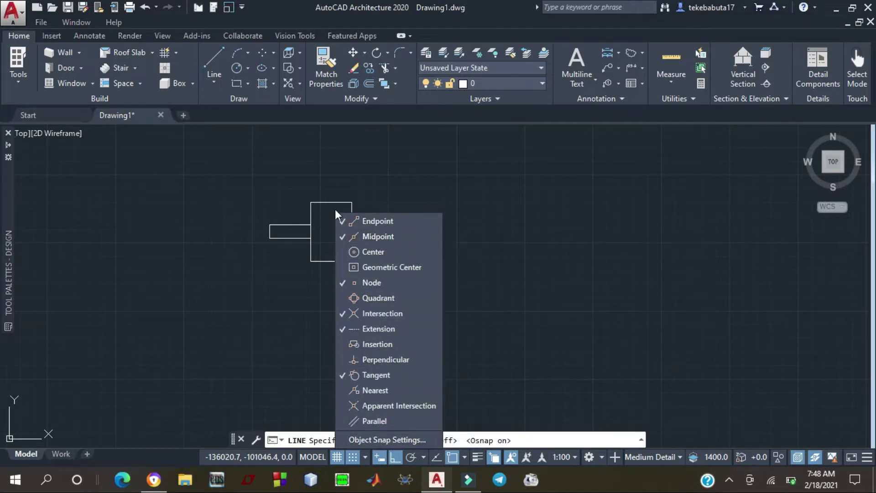
{"action": "key", "text": "Escape"}
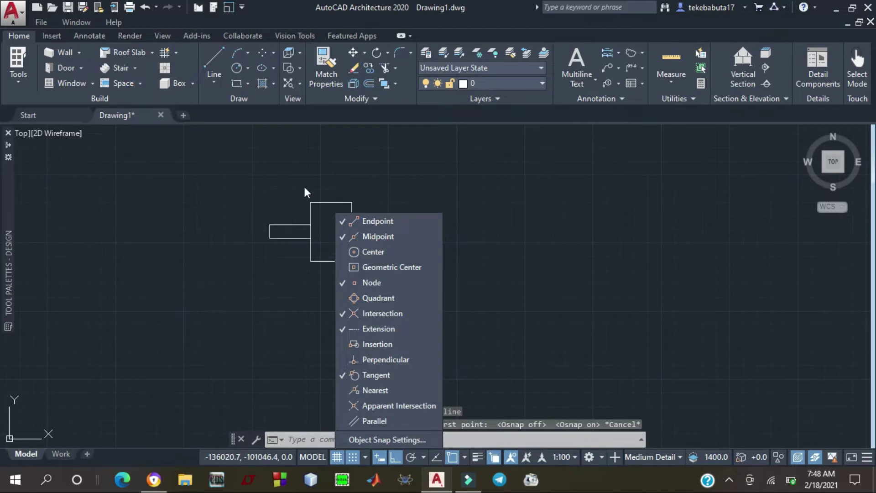
{"action": "left_click", "coordinate": [328, 185]}
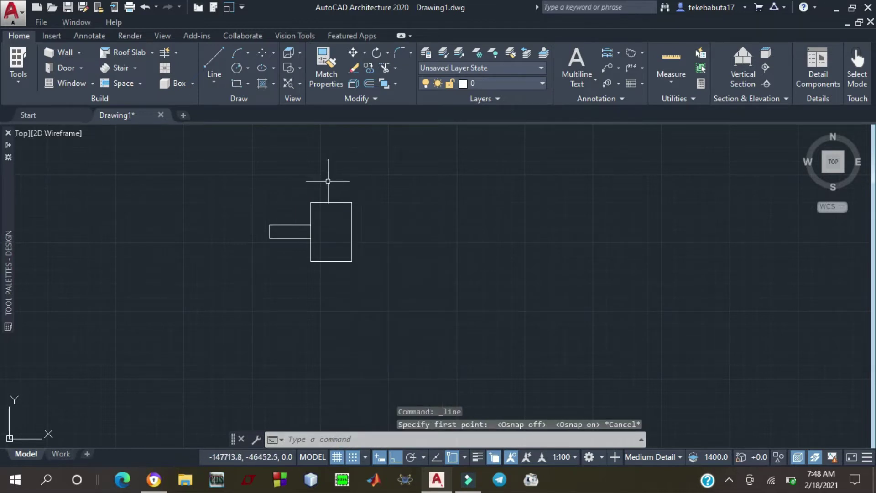
Start a line tracked 2000 along from the corner, then cancel it
{"action": "left_click", "coordinate": [214, 53]}
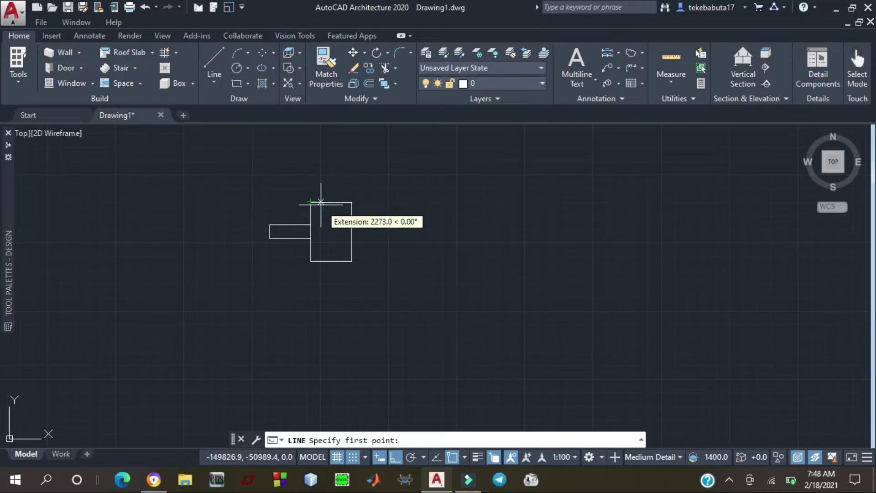
{"action": "type", "text": "2000"}
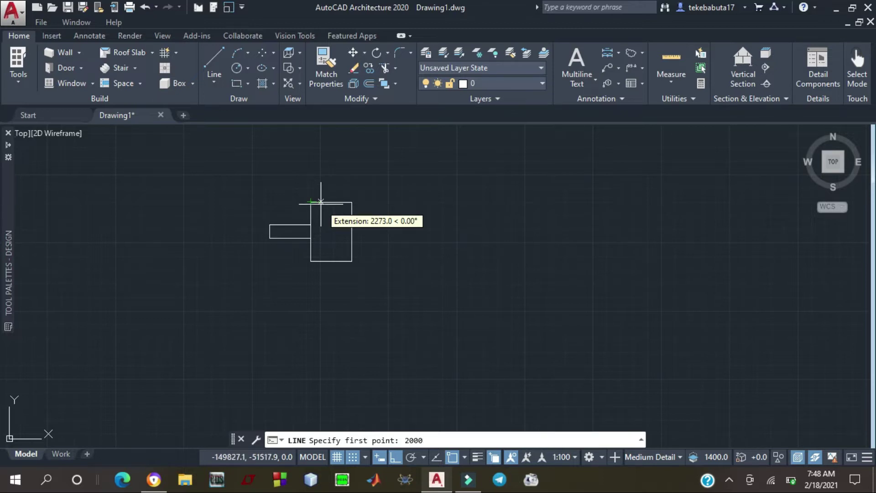
{"action": "key", "text": "Return"}
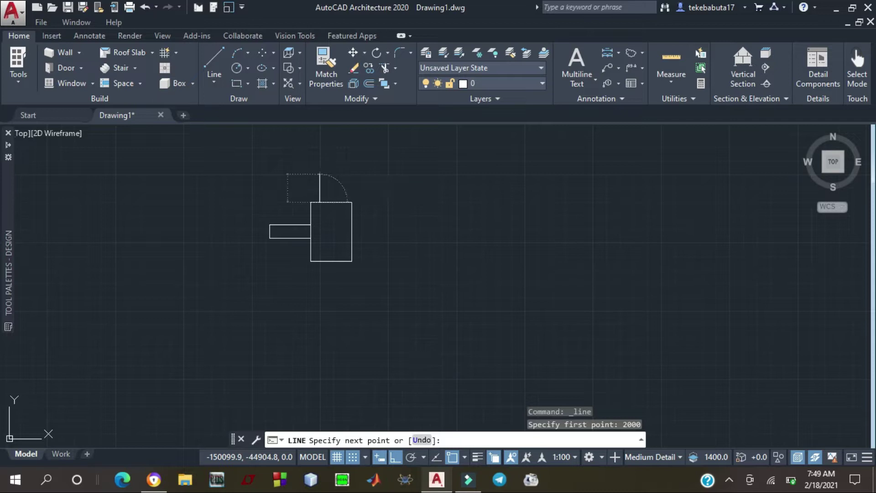
{"action": "key", "text": "Escape"}
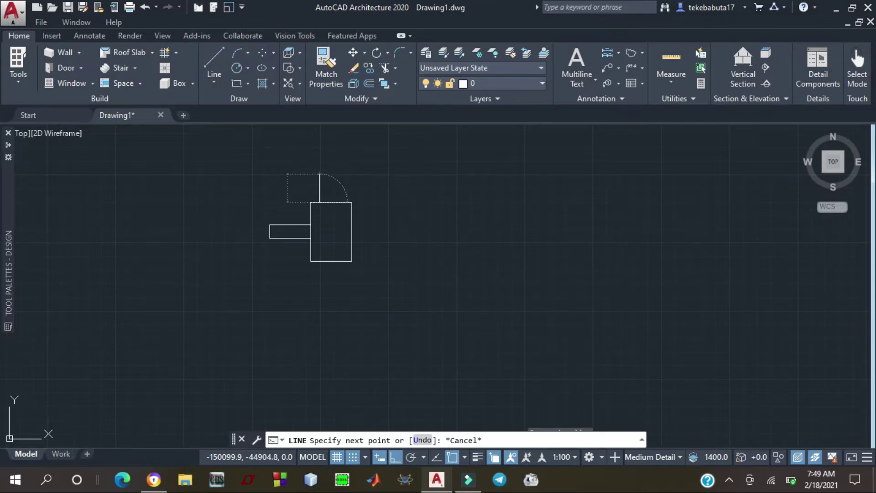
Open the dbConnect Manager palette with Ctrl+6 and clear any pending commands
{"action": "key", "text": "ctrl+6"}
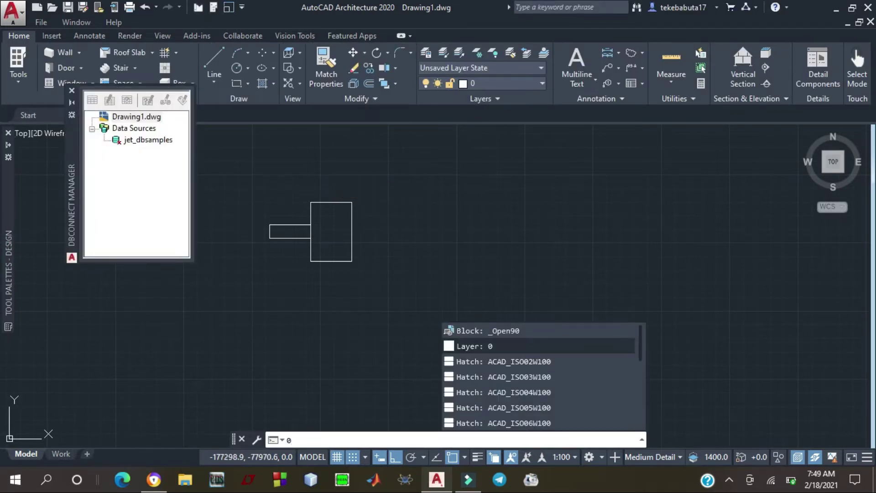
{"action": "key", "text": "Escape"}
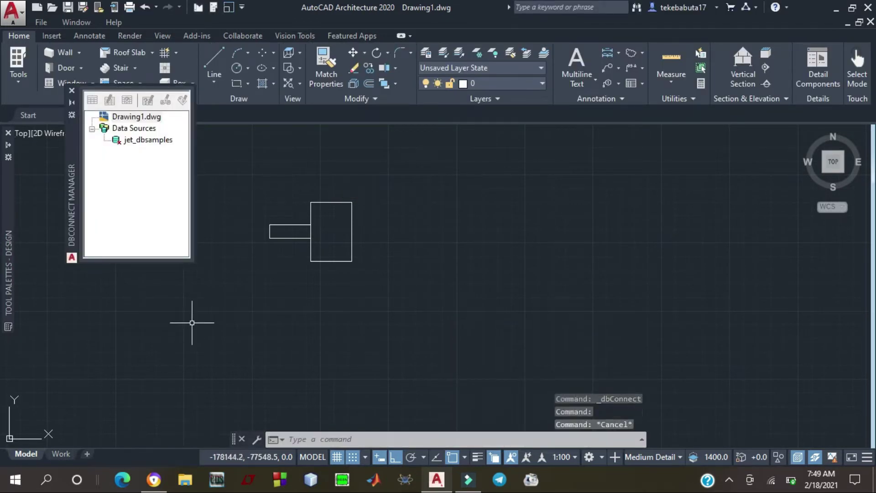
{"action": "key", "text": "Escape"}
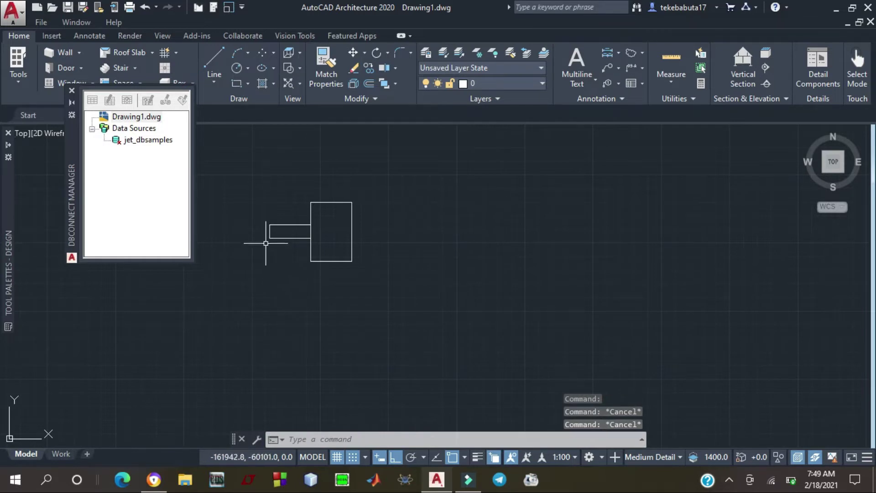
{"action": "left_click", "coordinate": [240, 168]}
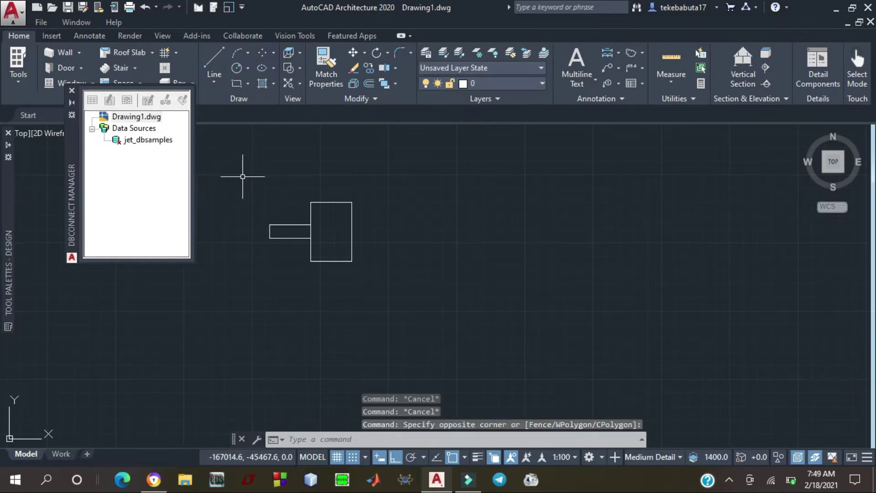
{"action": "key", "text": "Escape"}
{"action": "key", "text": "Escape"}
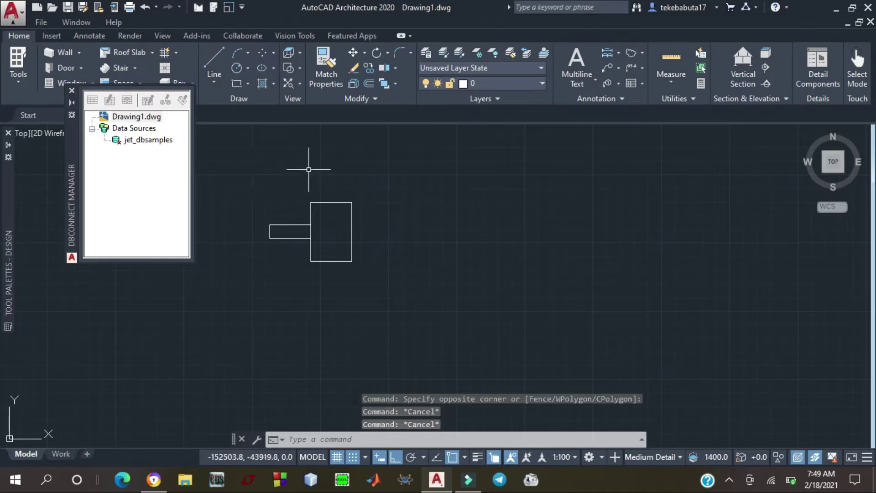
{"action": "key", "text": "Escape"}
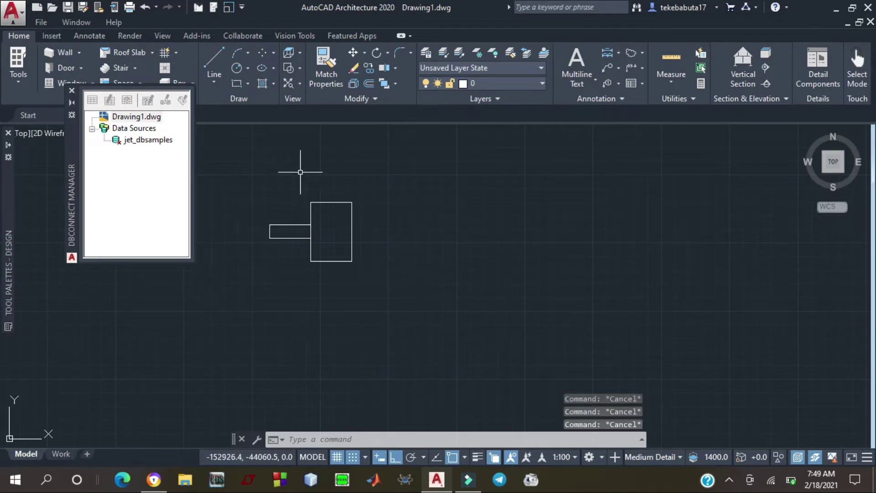
Close the dbConnect palette and draw a 6000 vertical line starting 2000 from the corner
{"action": "left_click", "coordinate": [214, 59]}
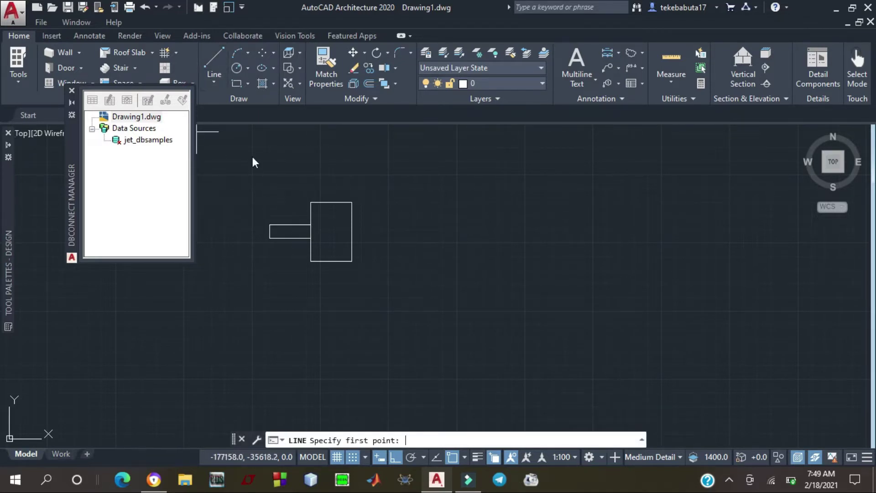
{"action": "left_click", "coordinate": [72, 90]}
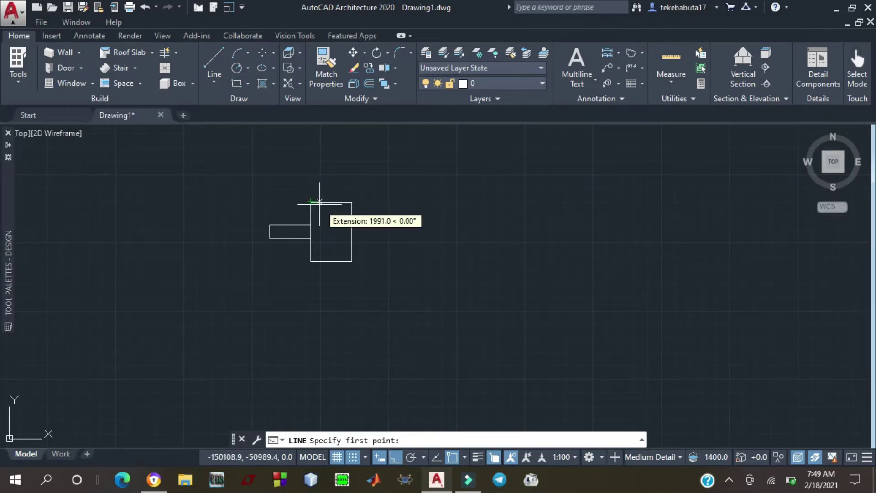
{"action": "type", "text": "2000"}
{"action": "key", "text": "Return"}
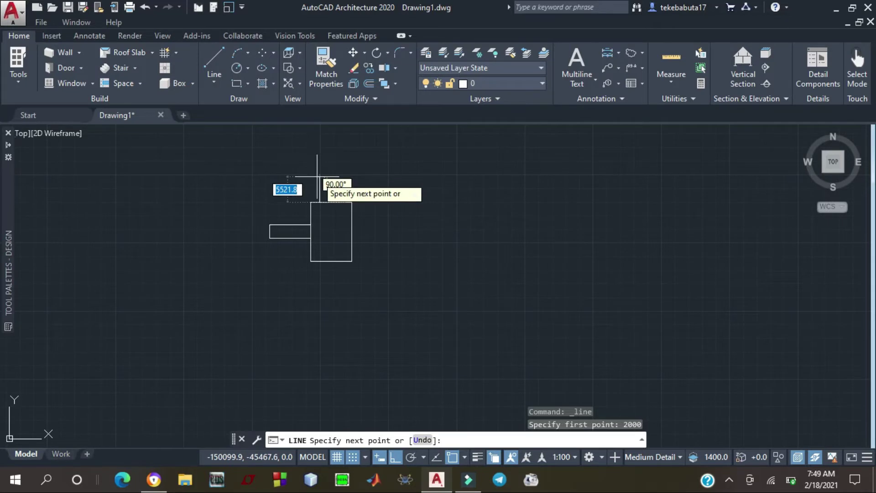
{"action": "type", "text": "6000"}
{"action": "key", "text": "Return"}
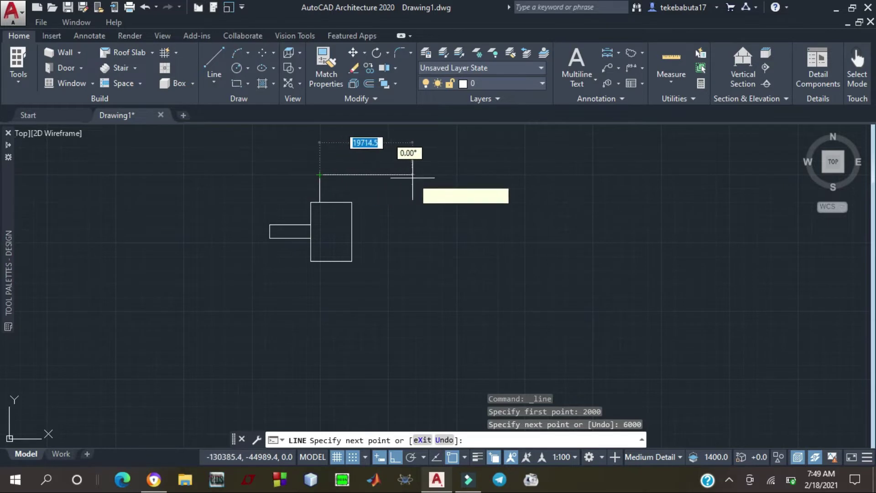
{"action": "key", "text": "Escape"}
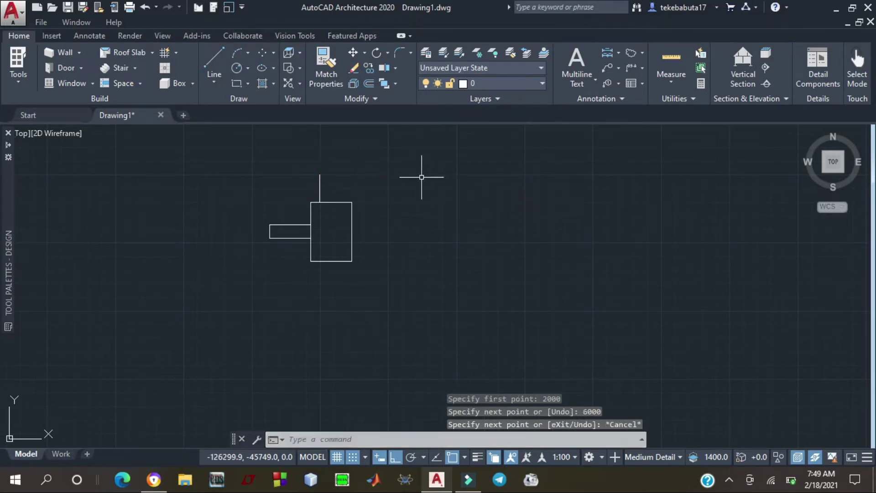
Draw a line path starting 2000 from the corner, with segments 6000, 50000, 12000 and 5000
{"action": "left_click", "coordinate": [211, 60]}
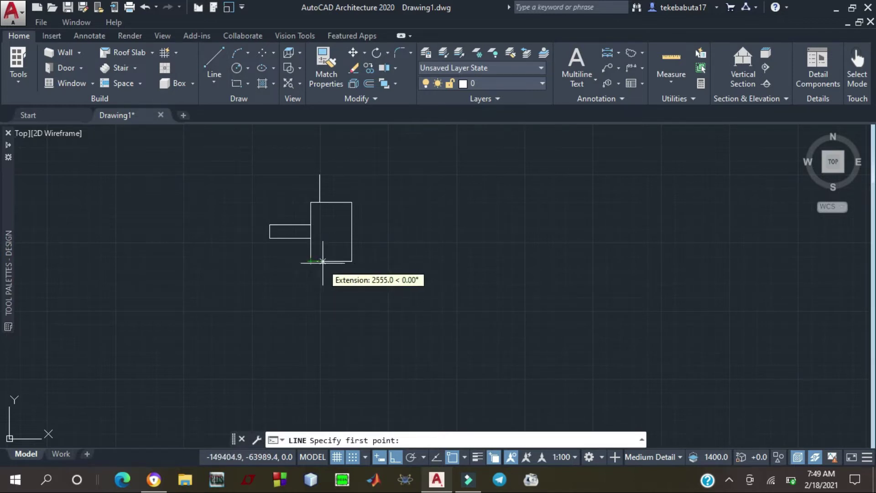
{"action": "type", "text": "2000"}
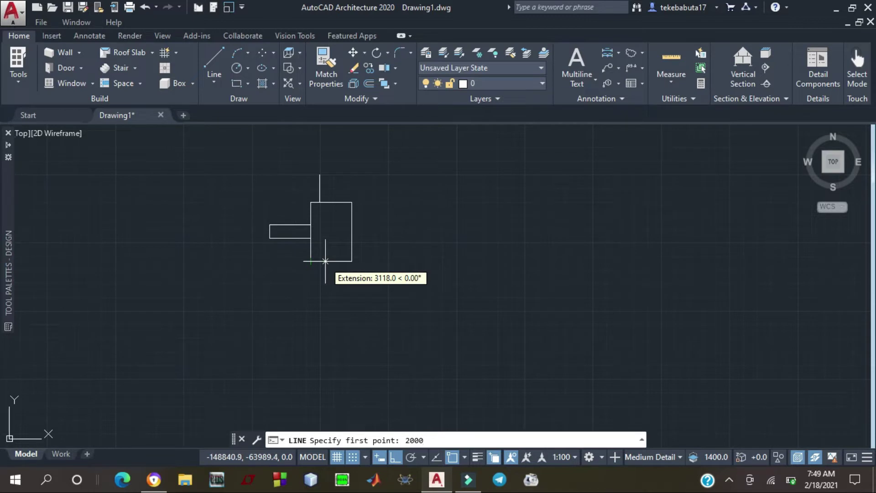
{"action": "key", "text": "Return"}
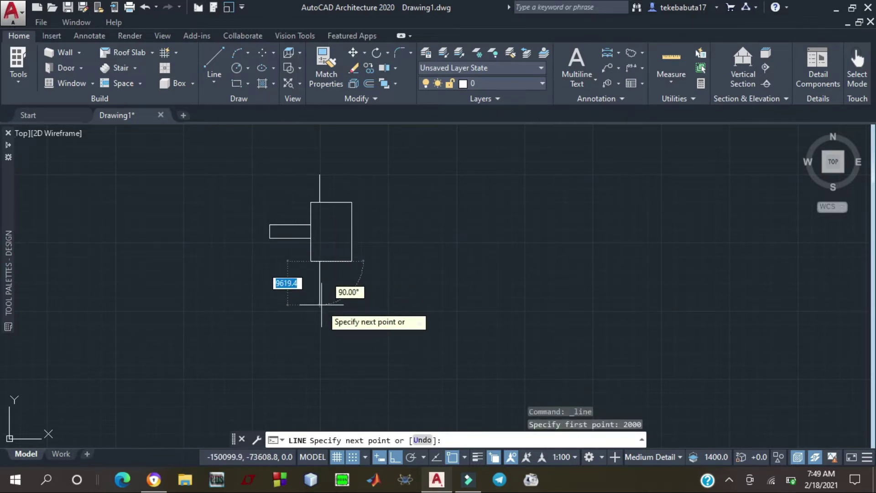
{"action": "type", "text": "6000"}
{"action": "key", "text": "Return"}
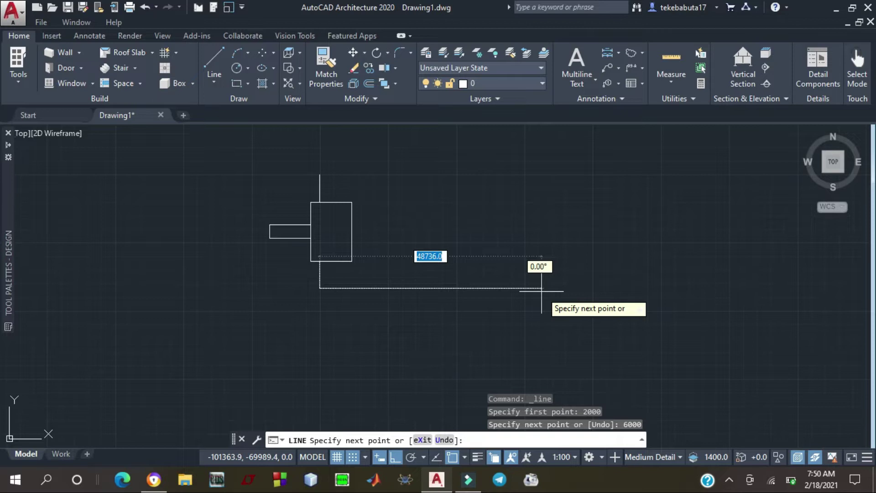
{"action": "type", "text": "500"}
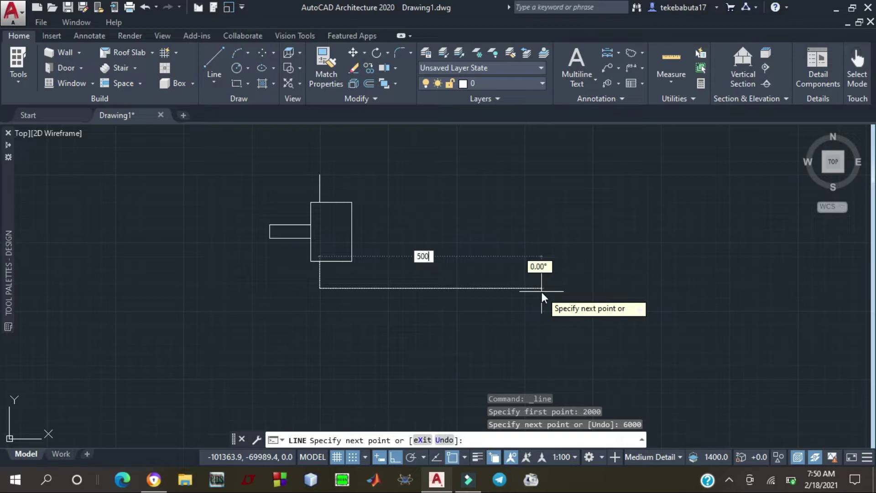
{"action": "type", "text": "00"}
{"action": "key", "text": "Return"}
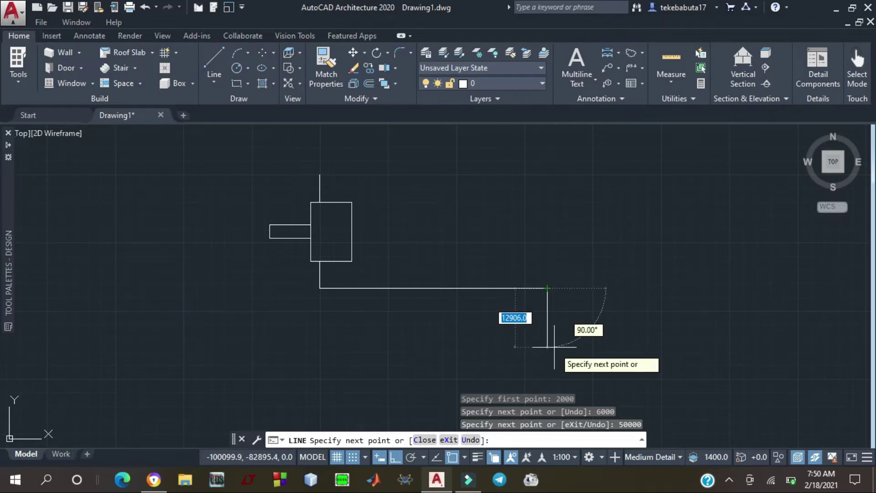
{"action": "type", "text": "12000"}
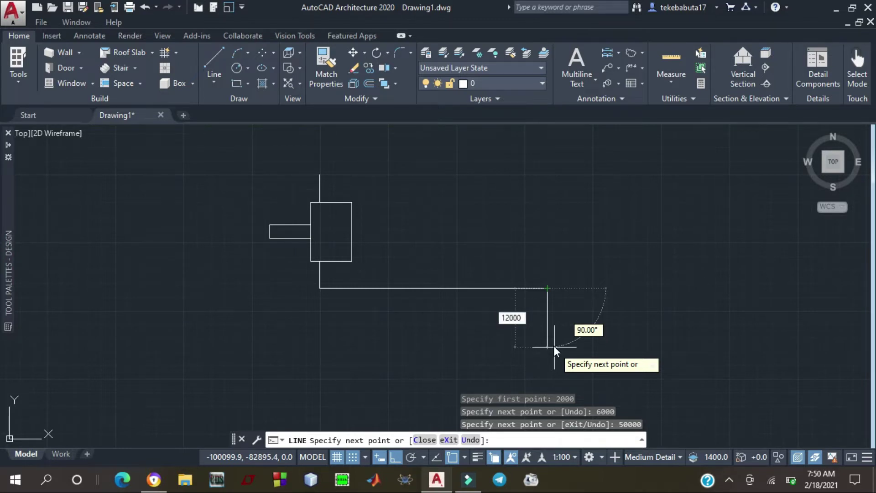
{"action": "key", "text": "Return"}
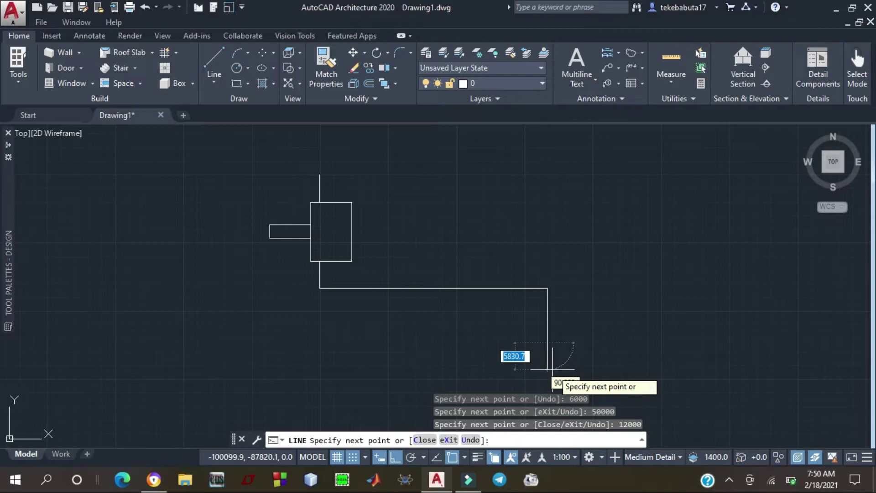
{"action": "type", "text": "5000"}
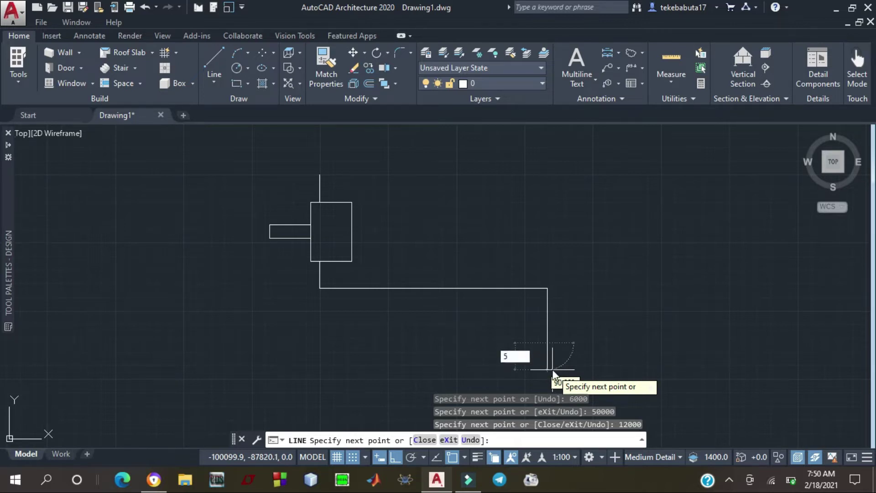
{"action": "key", "text": "Return"}
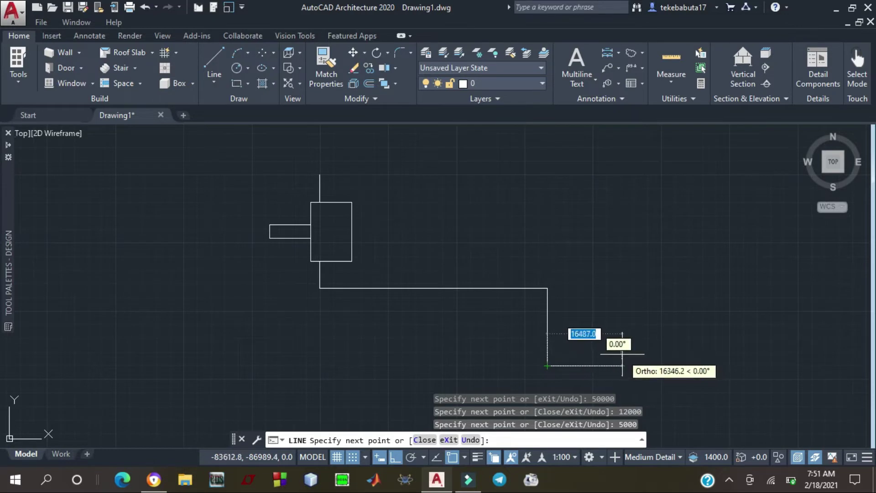
{"action": "key", "text": "Escape"}
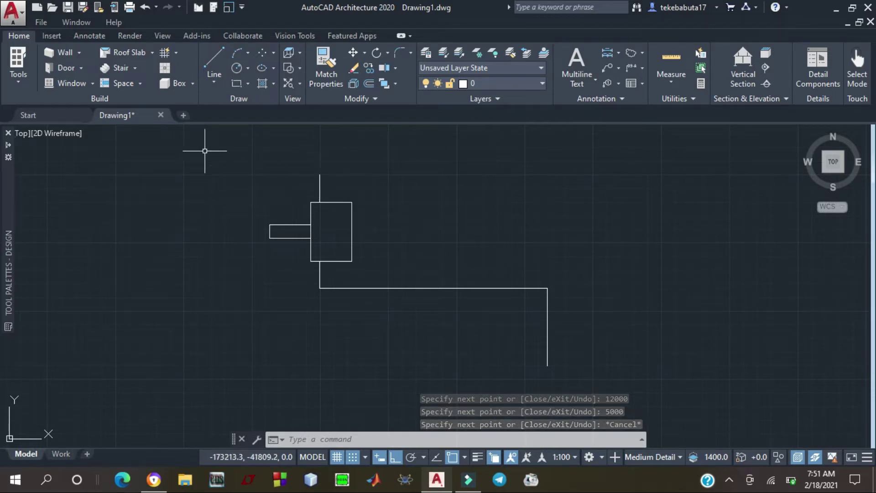
Draw a line from the vertical line's top endpoint going right, down, right again, then back up
{"action": "left_click", "coordinate": [207, 58]}
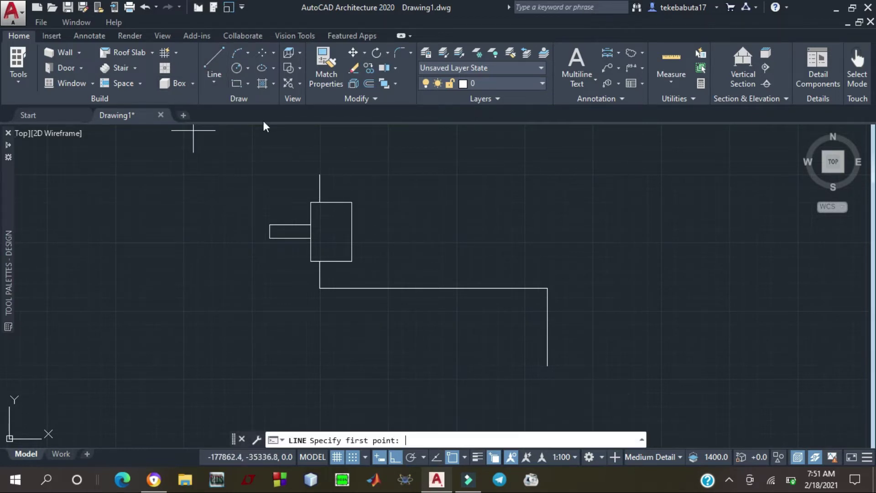
{"action": "left_click", "coordinate": [319, 175]}
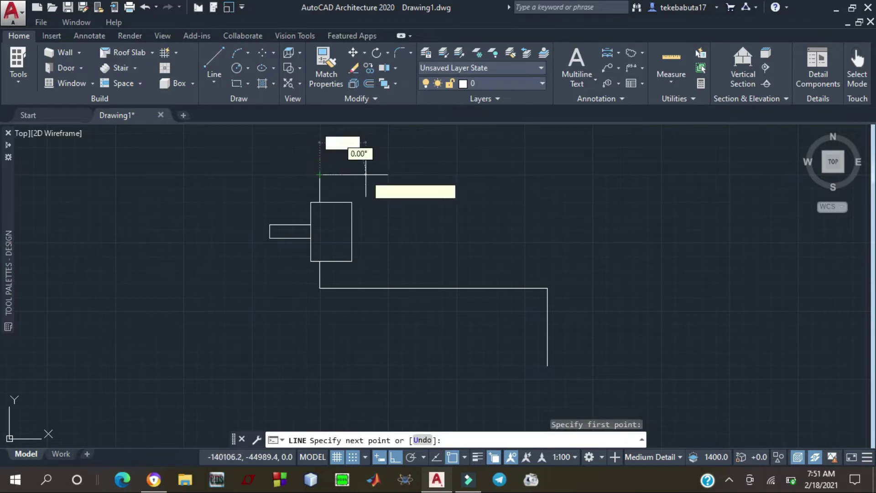
{"action": "left_click", "coordinate": [433, 179]}
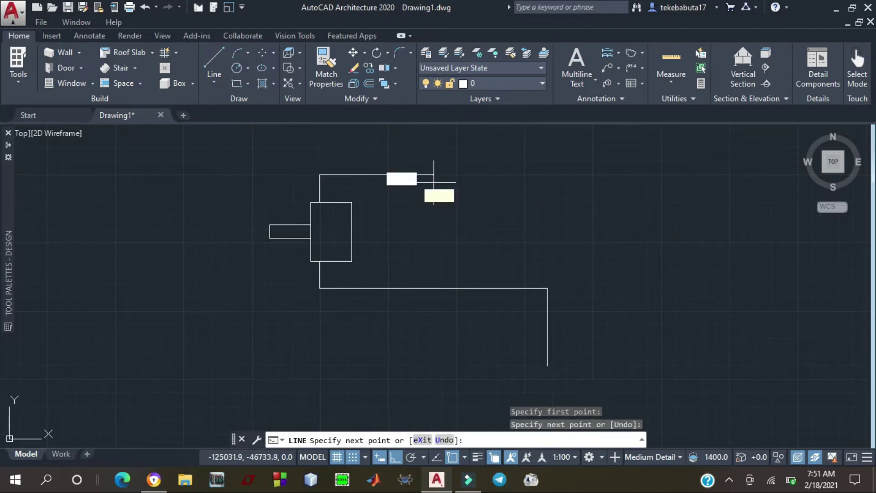
{"action": "left_click", "coordinate": [434, 225]}
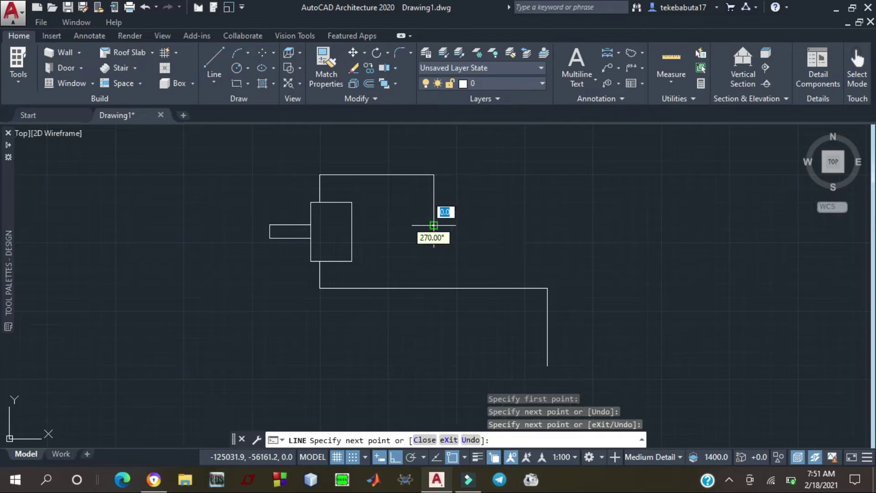
{"action": "left_click", "coordinate": [511, 226]}
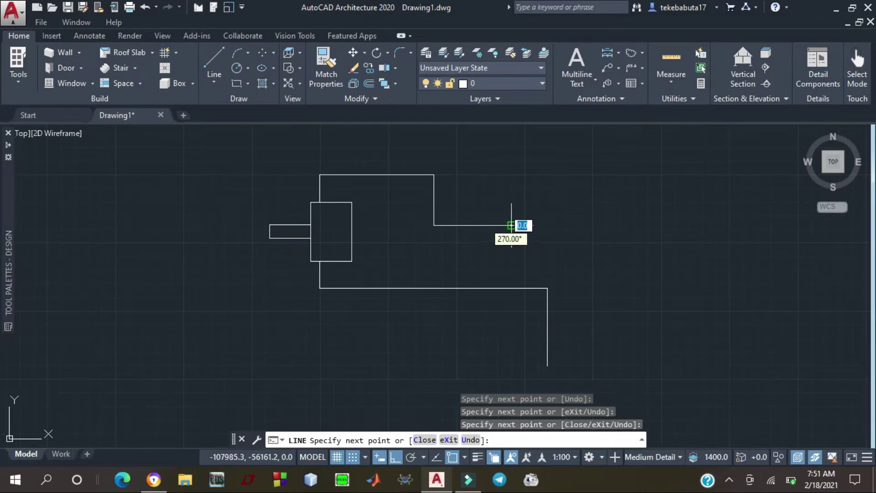
{"action": "left_click", "coordinate": [512, 174]}
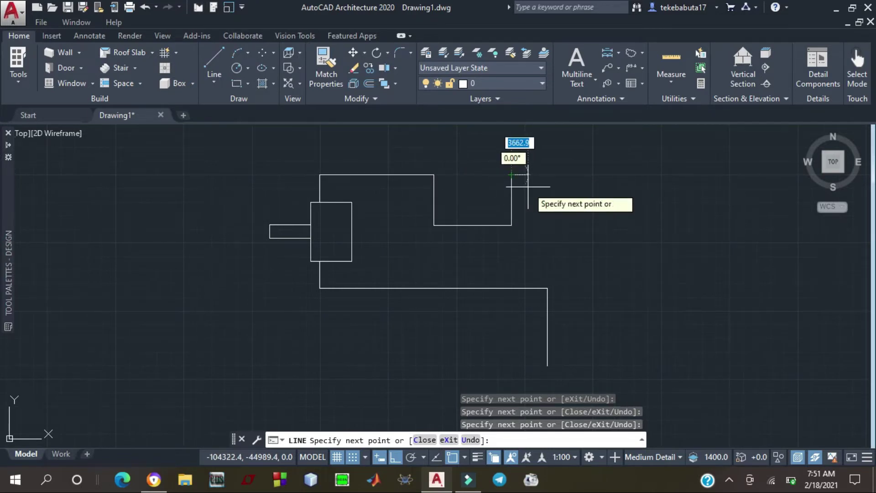
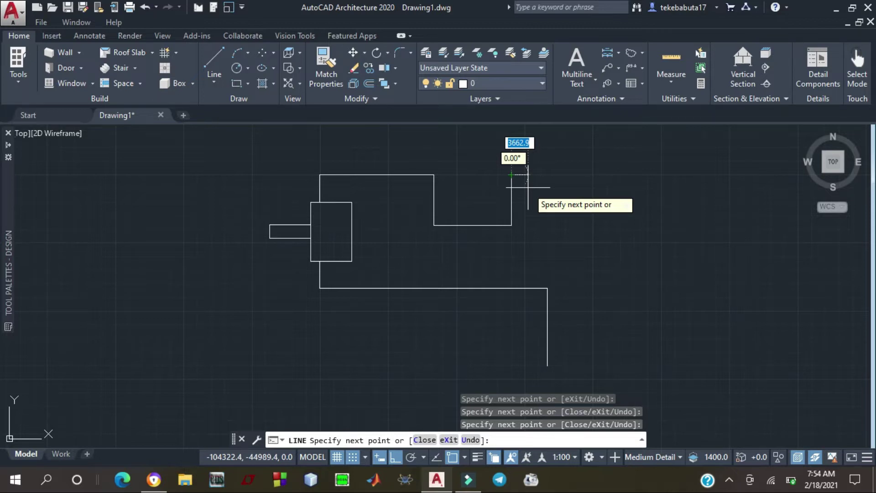
Close the small box's top edge by snapping back to its starting corner, then end the line
{"action": "left_click", "coordinate": [433, 175]}
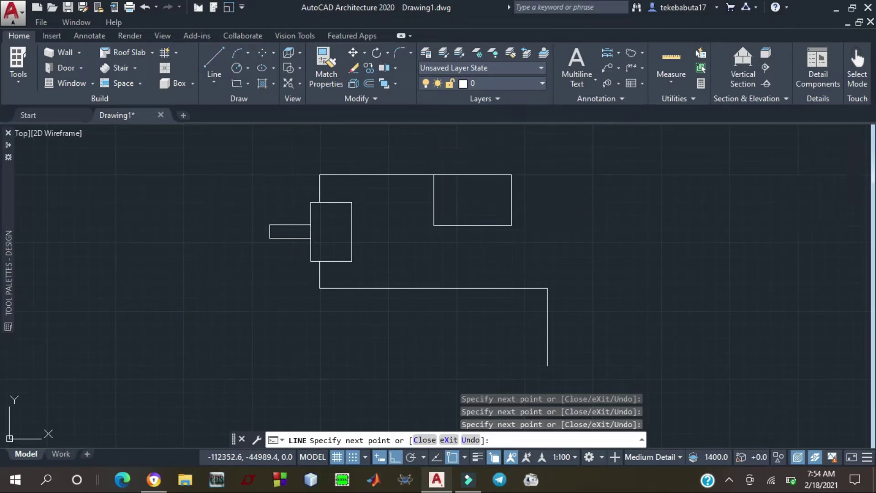
{"action": "key", "text": "Escape"}
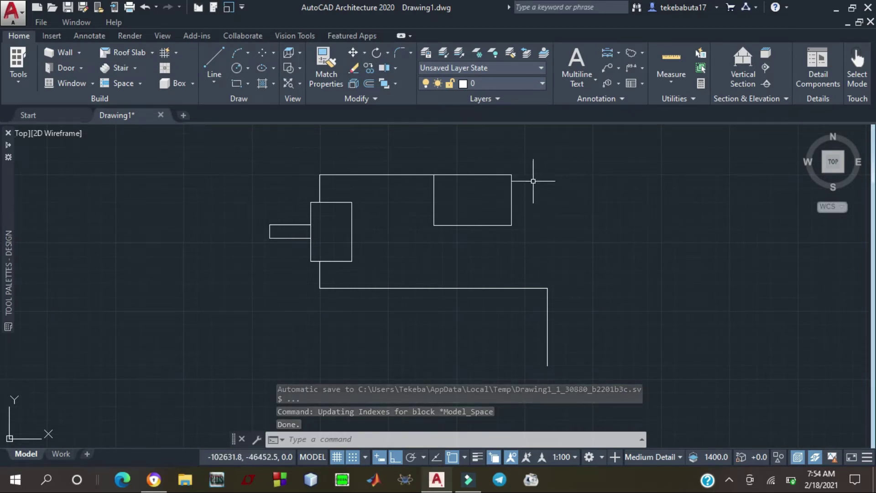
From the box's top-right corner, draw the top edge right, the right wall down and the bottom edge back left
{"action": "left_click", "coordinate": [216, 59]}
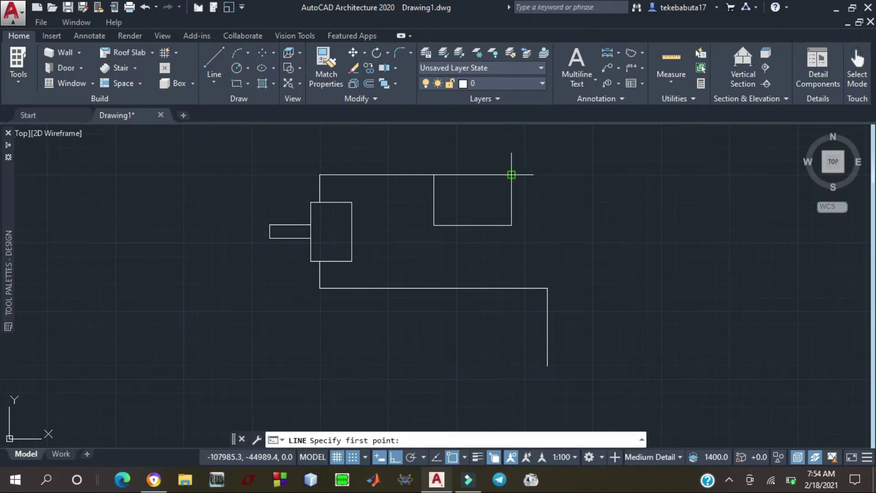
{"action": "left_click", "coordinate": [511, 174]}
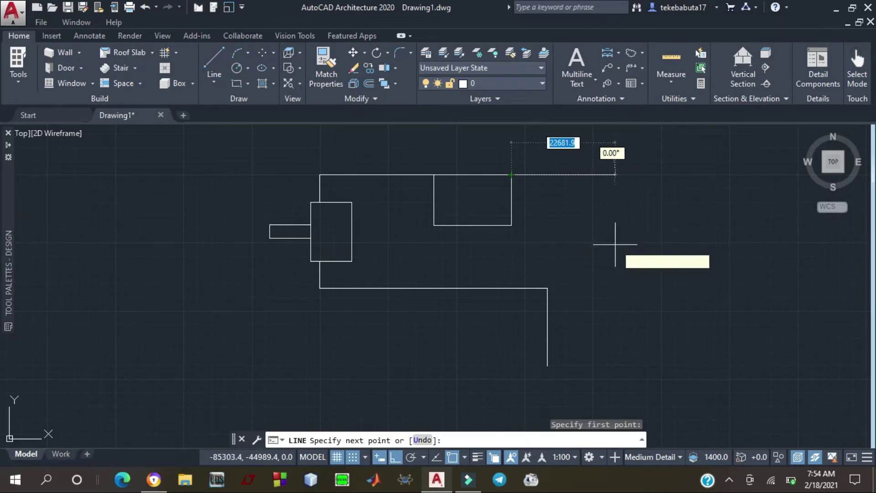
{"action": "left_click", "coordinate": [630, 245]}
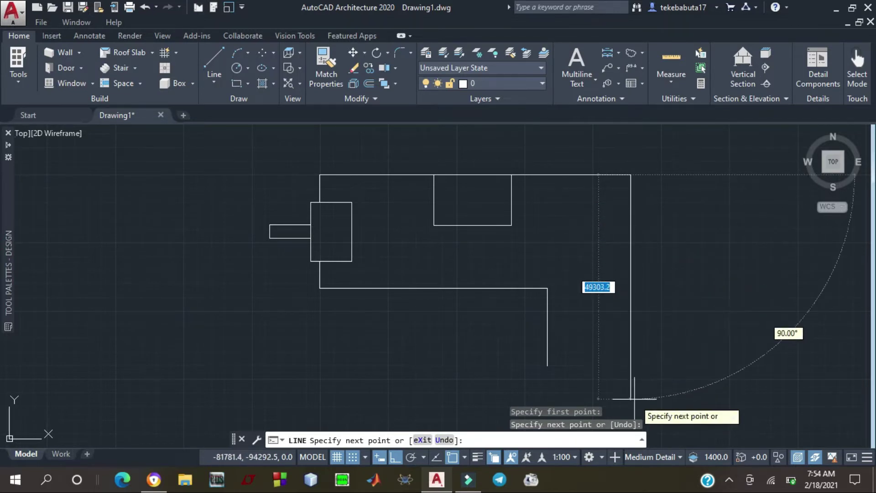
{"action": "left_click", "coordinate": [630, 401]}
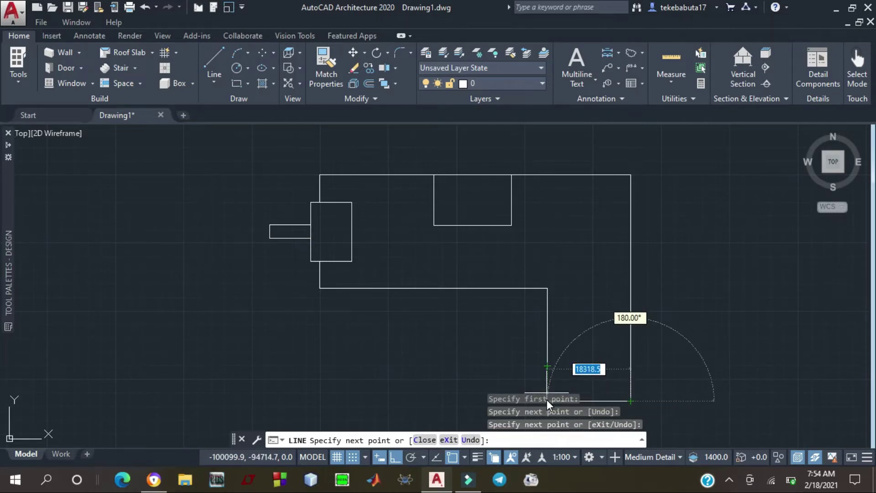
{"action": "scroll", "coordinate": [572, 343], "scroll_direction": "down", "scroll_amount": 2}
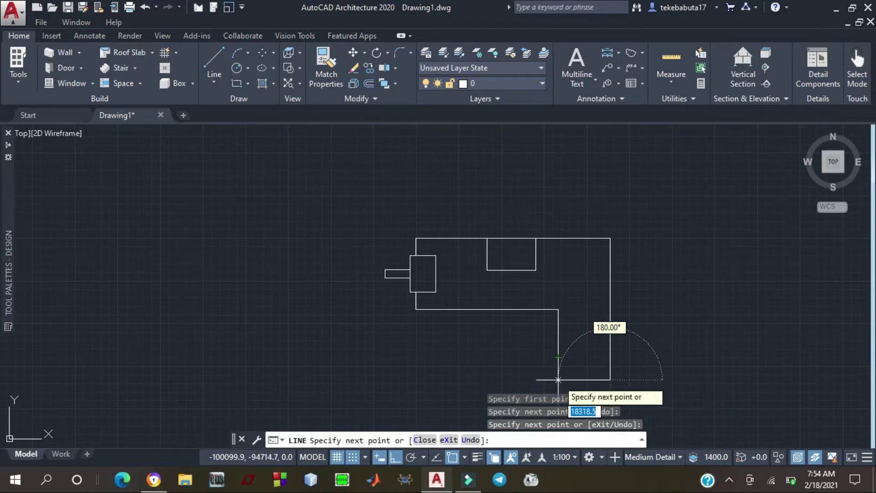
{"action": "left_click", "coordinate": [558, 379]}
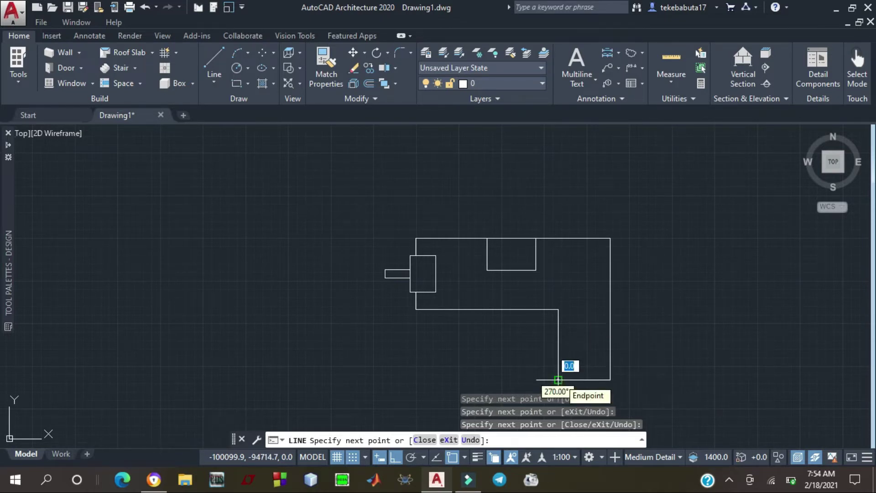
{"action": "key", "text": "Escape"}
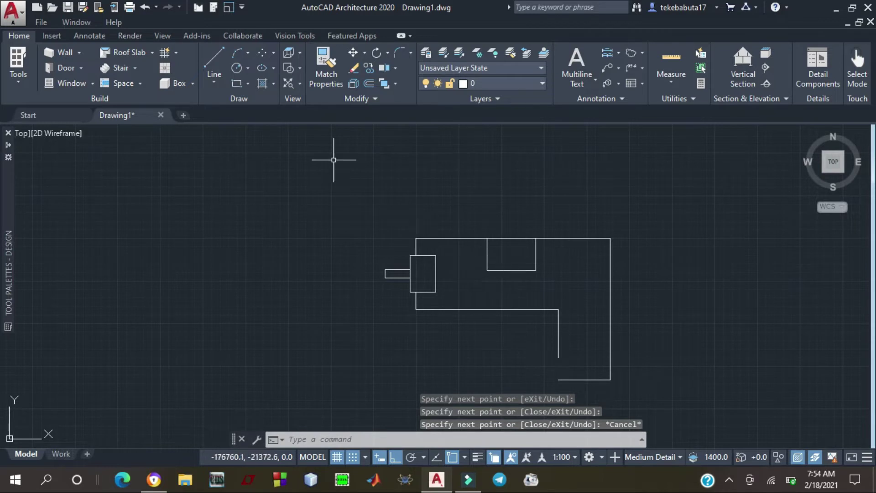
Draw a vertical line from the inner wall's open end down to the bottom edge
{"action": "left_click", "coordinate": [207, 59]}
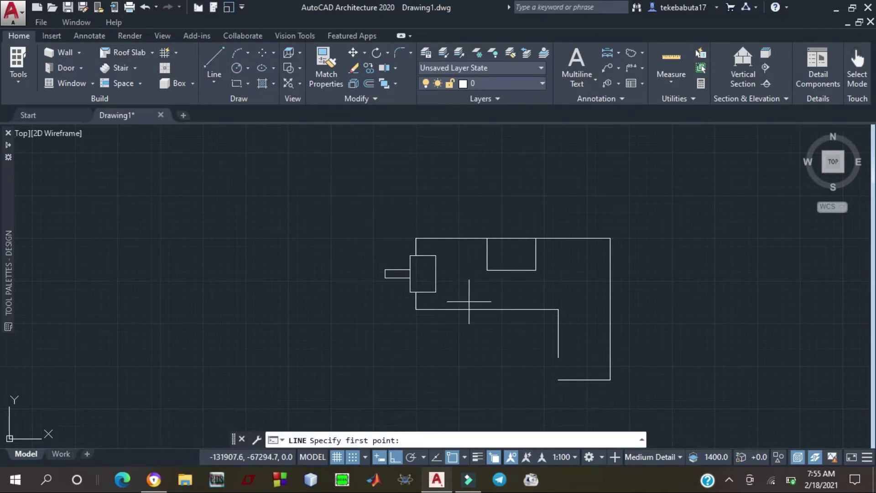
{"action": "left_click", "coordinate": [558, 357]}
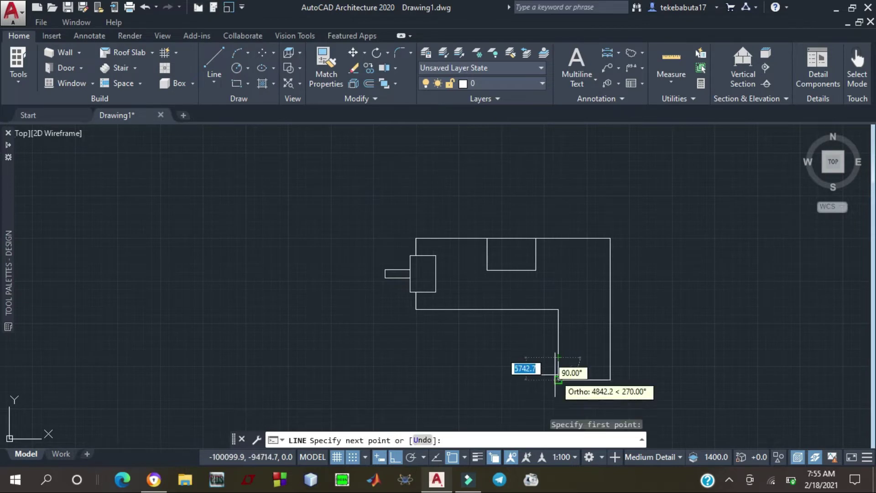
{"action": "left_click", "coordinate": [558, 379]}
{"action": "key", "text": "Escape"}
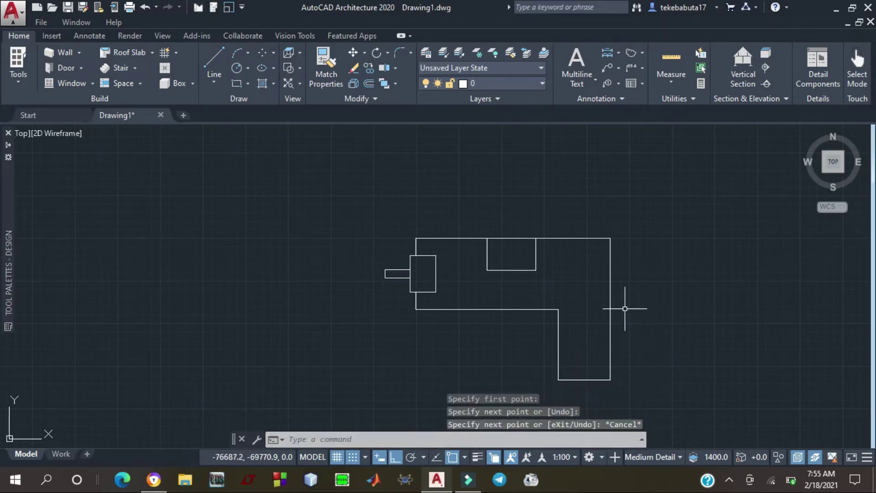
{"action": "key", "text": "Escape"}
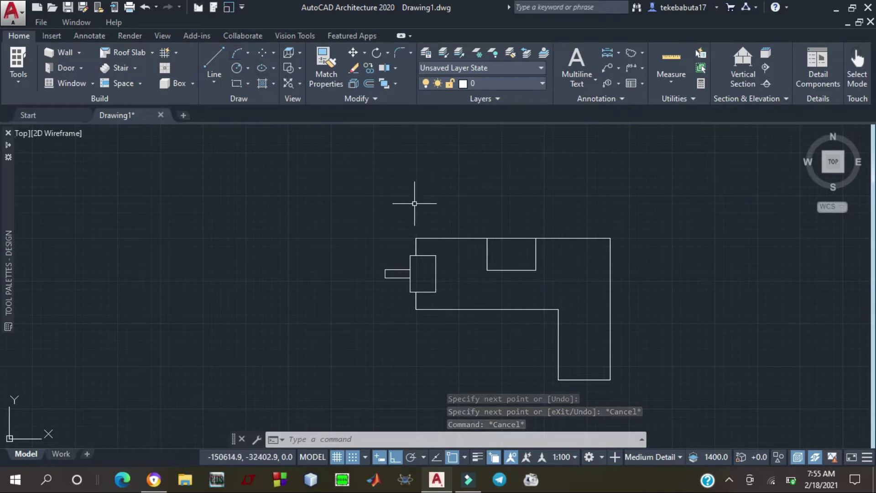
Widen the side box rightward with a new top edge and side, and erase its old inner side
{"action": "left_click", "coordinate": [213, 58]}
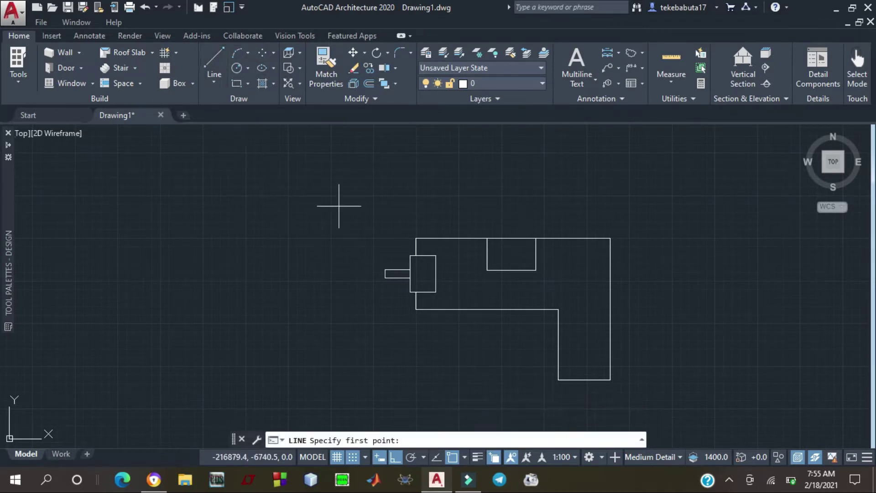
{"action": "left_click", "coordinate": [435, 255]}
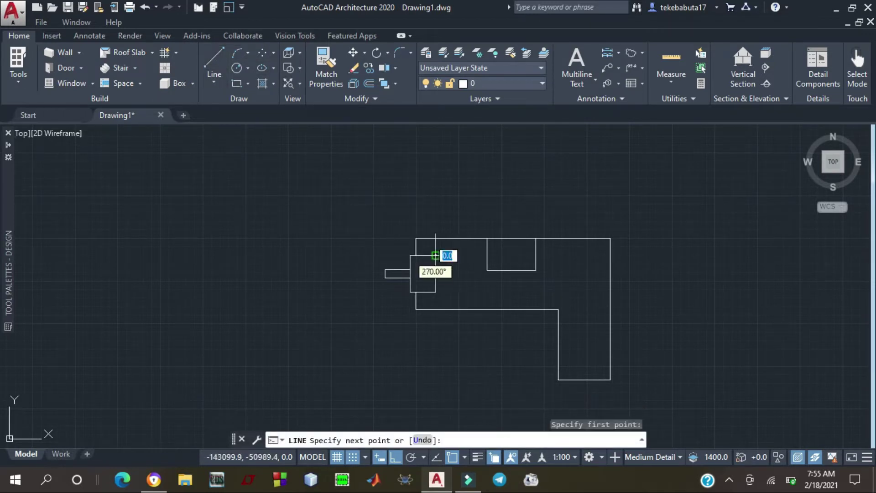
{"action": "left_click", "coordinate": [458, 262]}
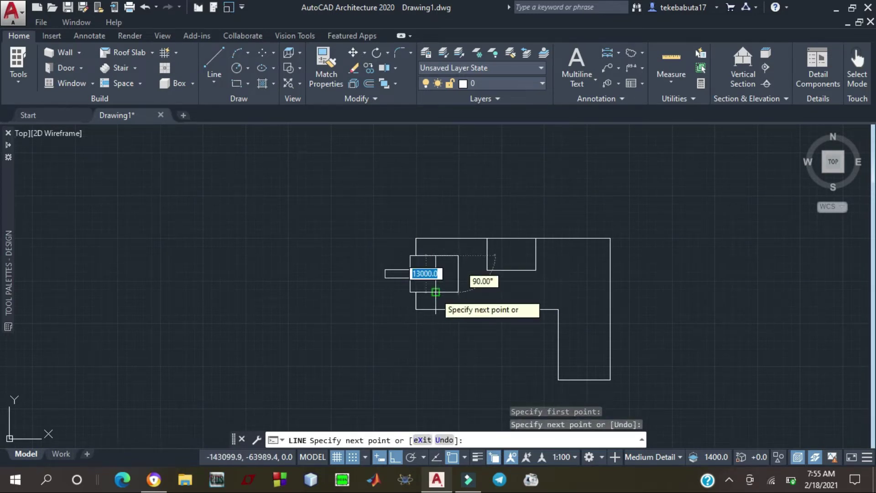
{"action": "left_click", "coordinate": [458, 291]}
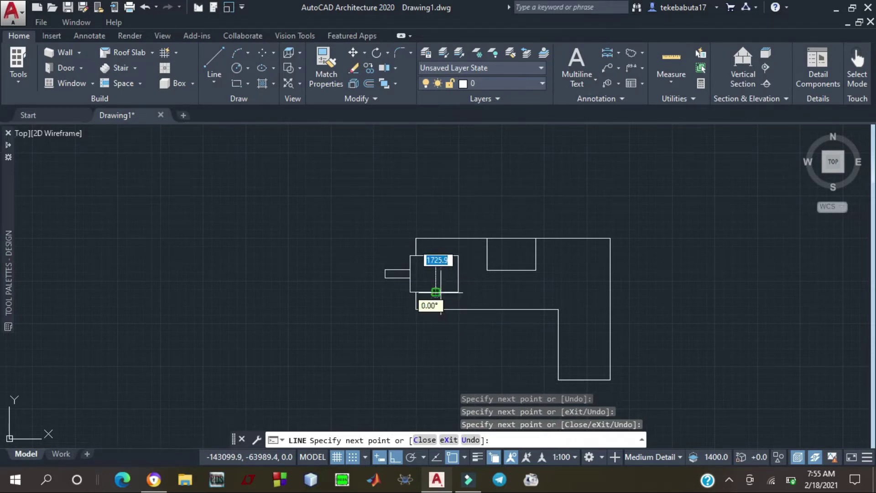
{"action": "key", "text": "Escape"}
{"action": "left_click", "coordinate": [436, 272]}
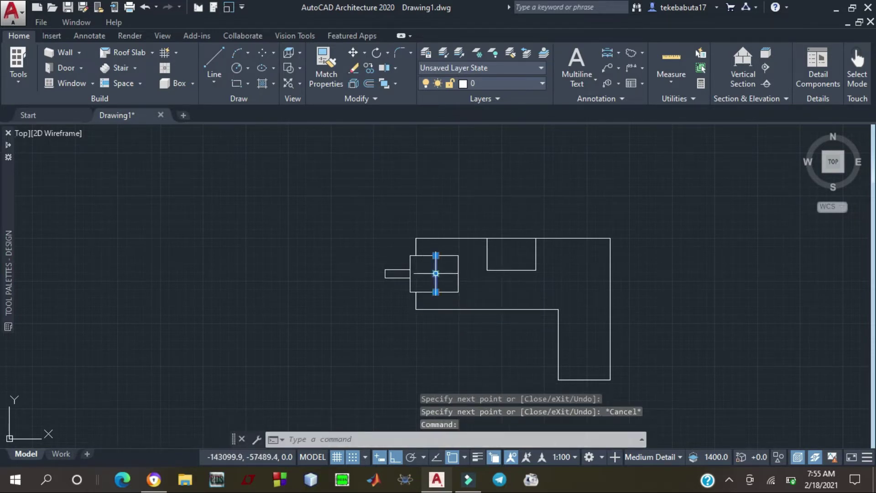
{"action": "key", "text": "Delete"}
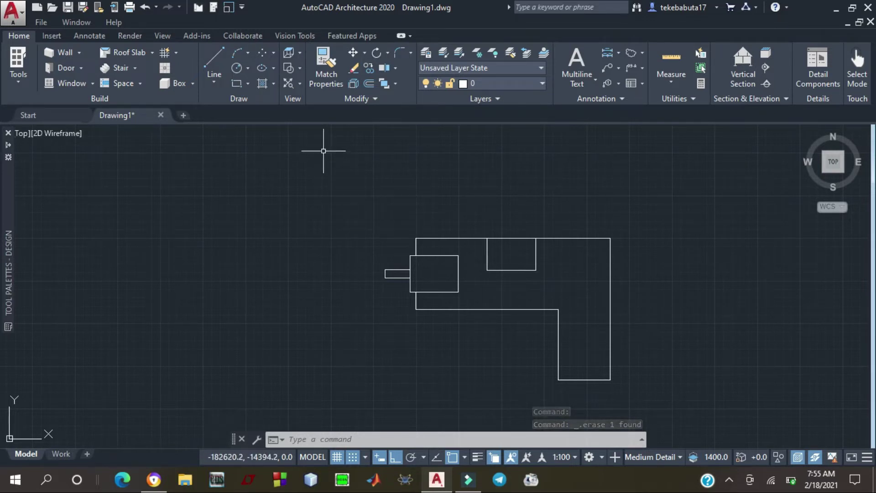
Draw a small rectangular plate jutting left from the inner wall's midpoint and back to the wall
{"action": "left_click", "coordinate": [213, 56]}
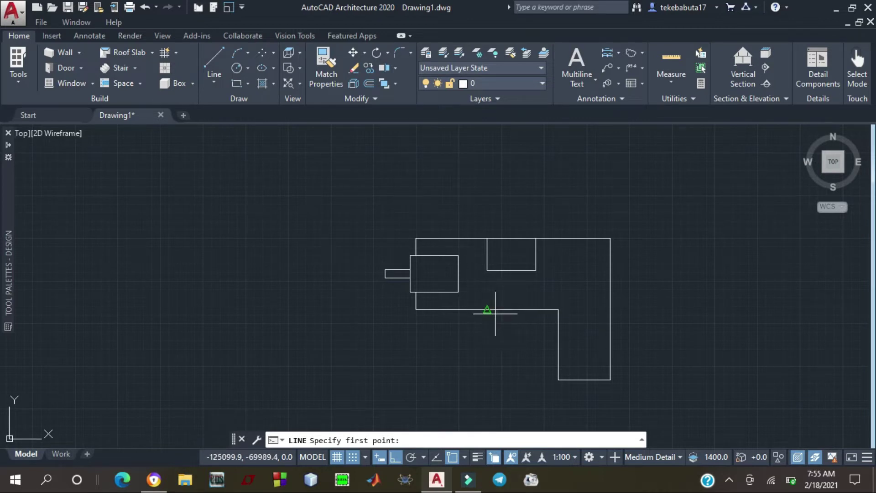
{"action": "left_click", "coordinate": [557, 331]}
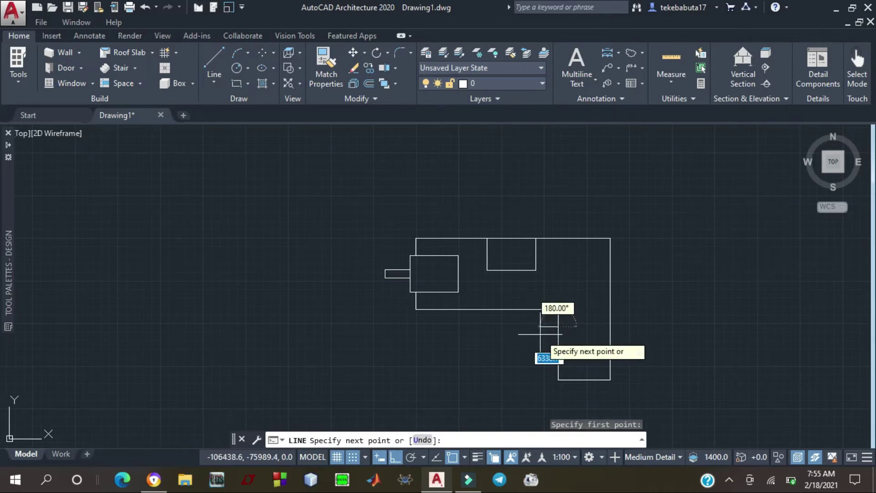
{"action": "left_click", "coordinate": [541, 334]}
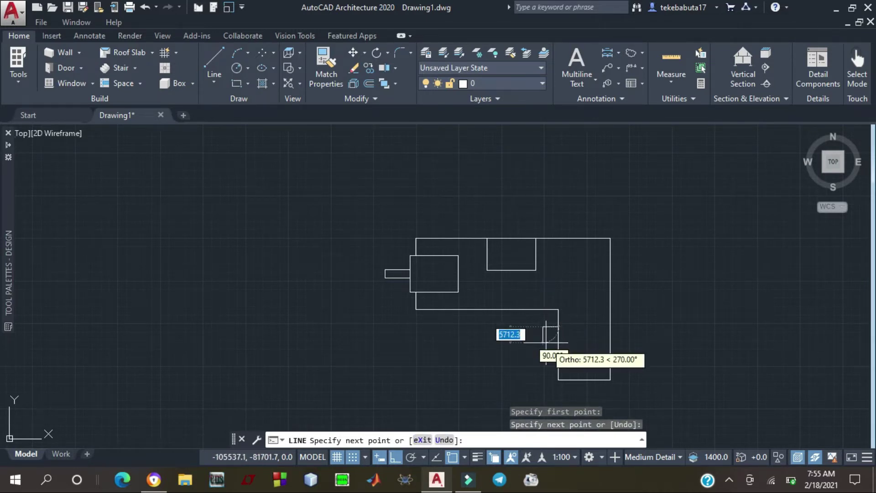
{"action": "left_click", "coordinate": [550, 345]}
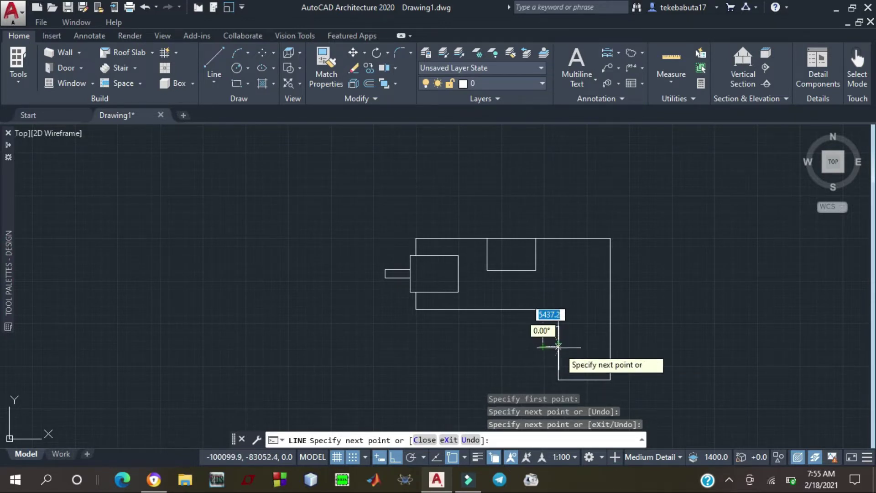
{"action": "left_click", "coordinate": [558, 345]}
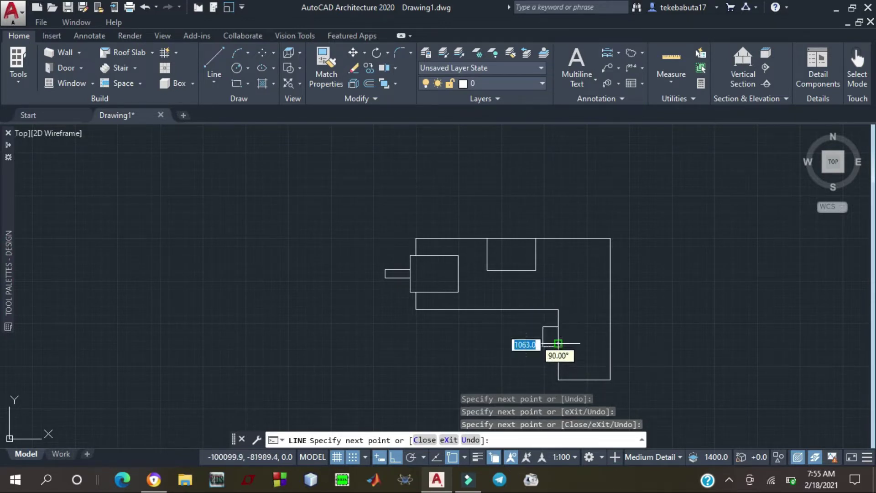
{"action": "key", "text": "Escape"}
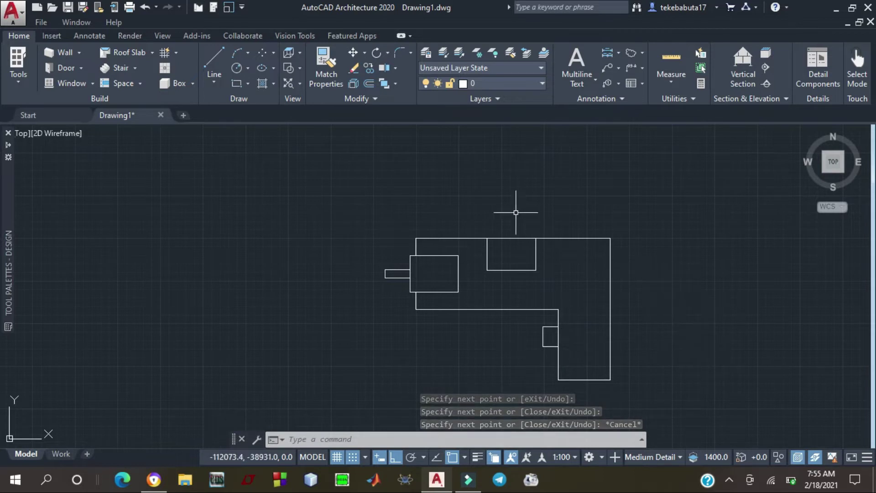
{"action": "left_click", "coordinate": [397, 51]}
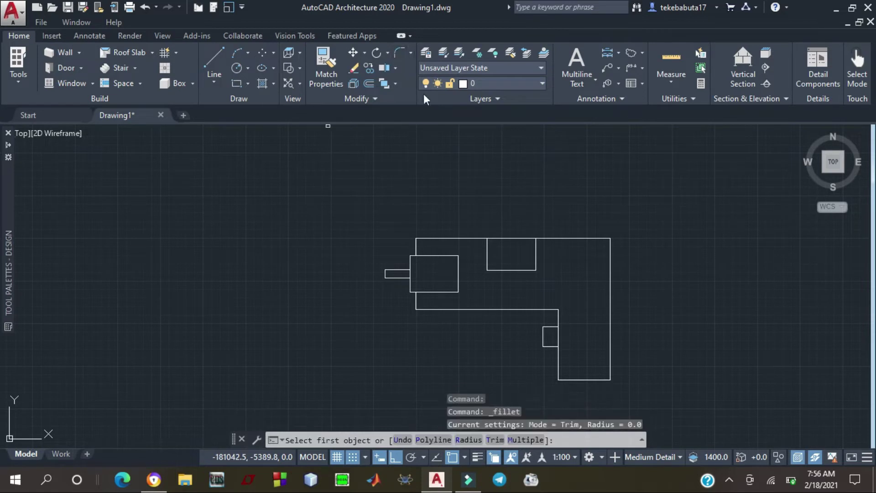
{"action": "left_click", "coordinate": [594, 238]}
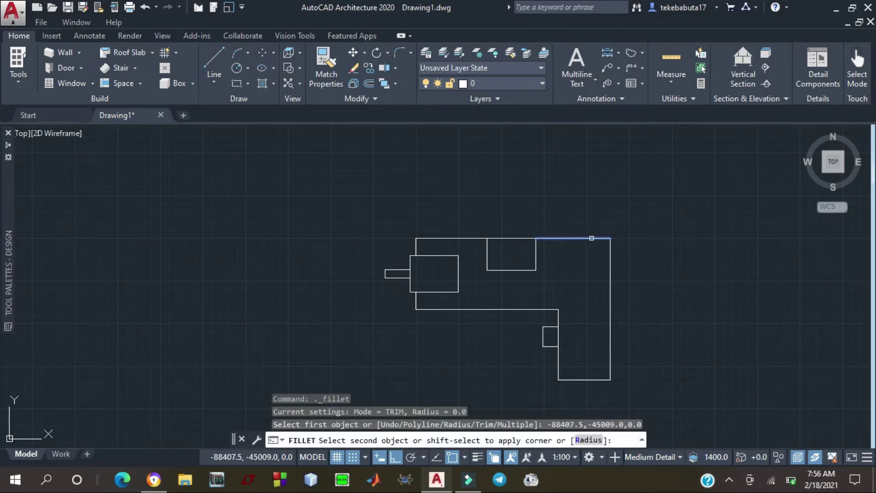
{"action": "left_click", "coordinate": [609, 260]}
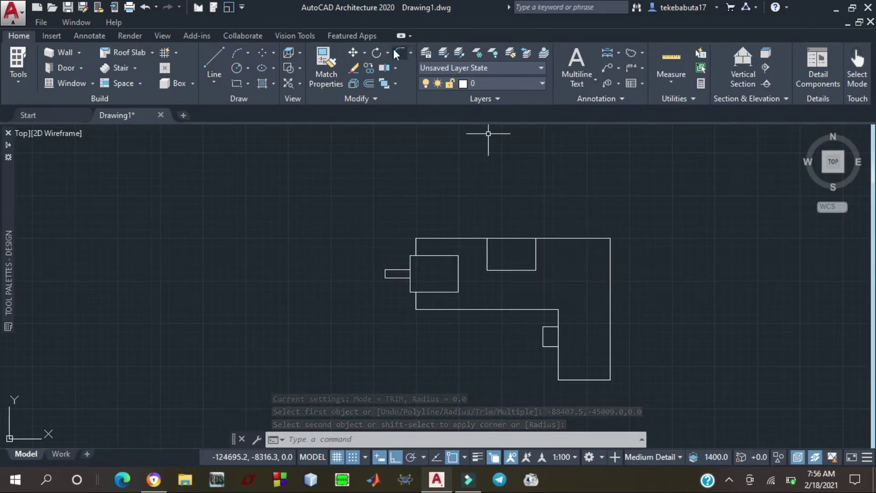
{"action": "left_click", "coordinate": [410, 53]}
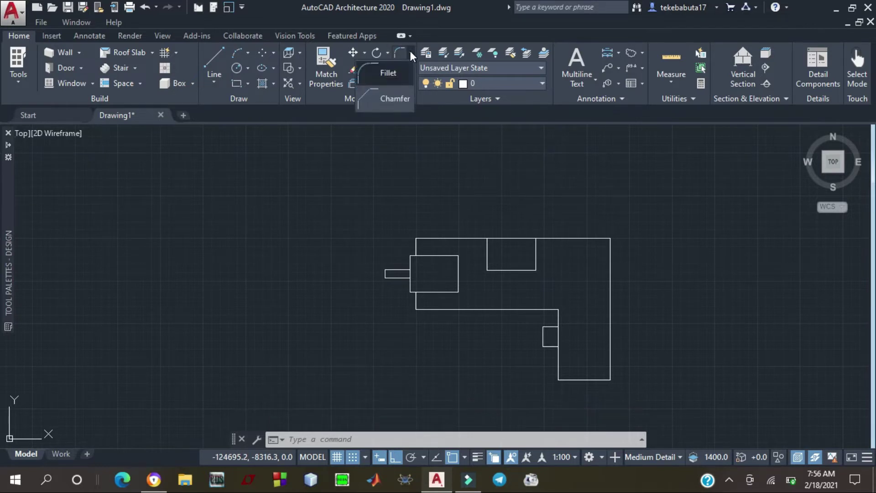
{"action": "left_click", "coordinate": [393, 72]}
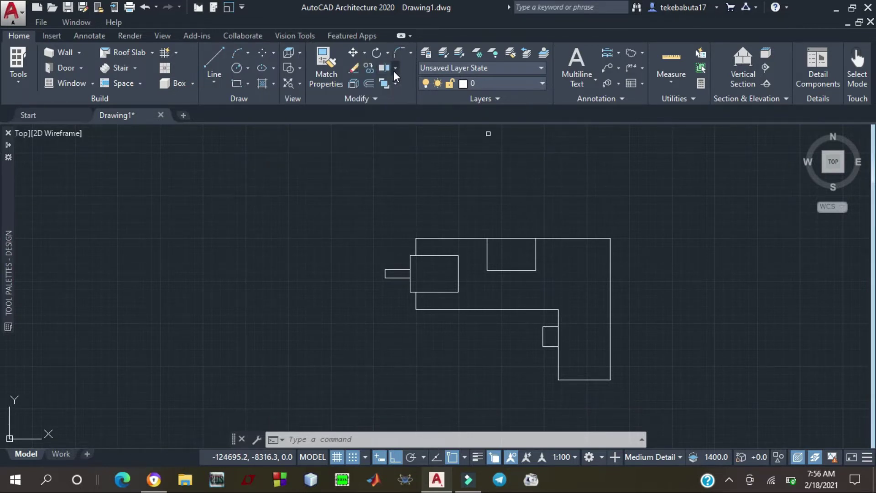
{"action": "left_click", "coordinate": [580, 239]}
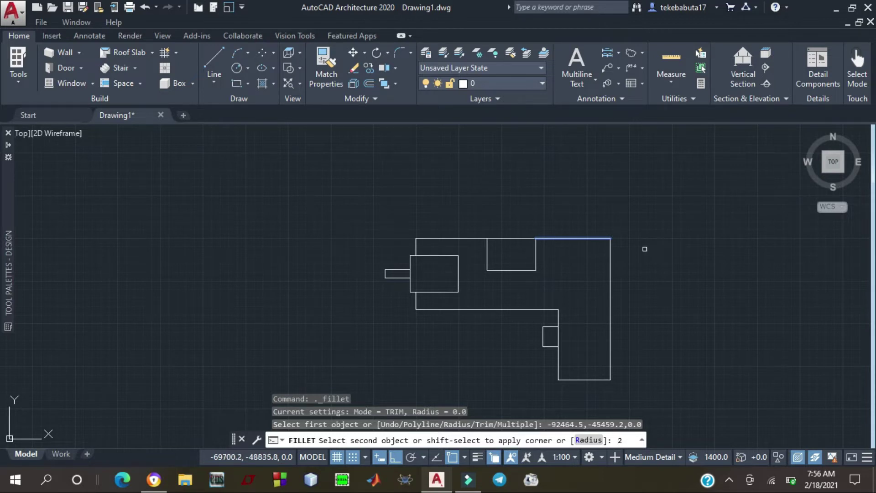
{"action": "type", "text": "000"}
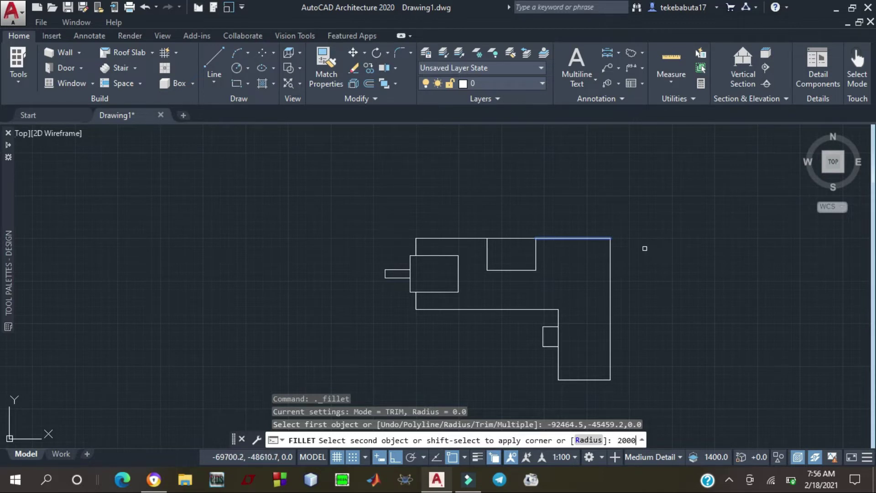
{"action": "key", "text": "Return"}
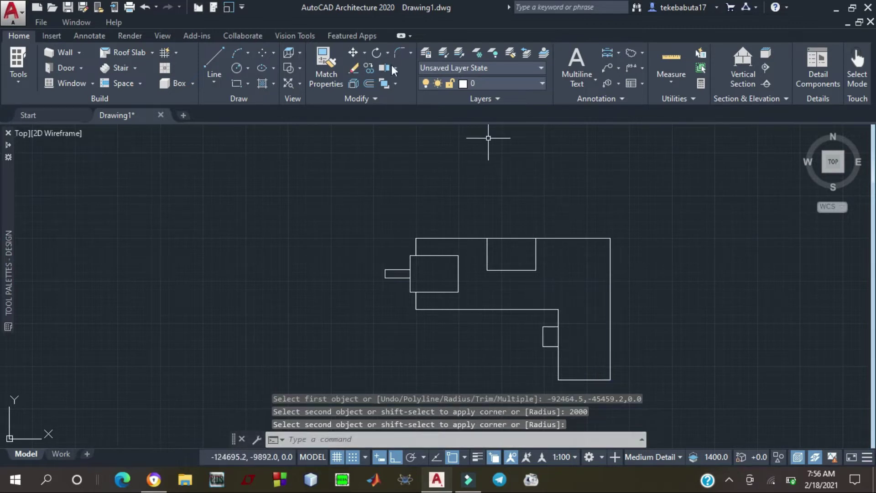
Attempt a 2000-radius fillet between the right and top edges, then cancel it
{"action": "left_click", "coordinate": [395, 49]}
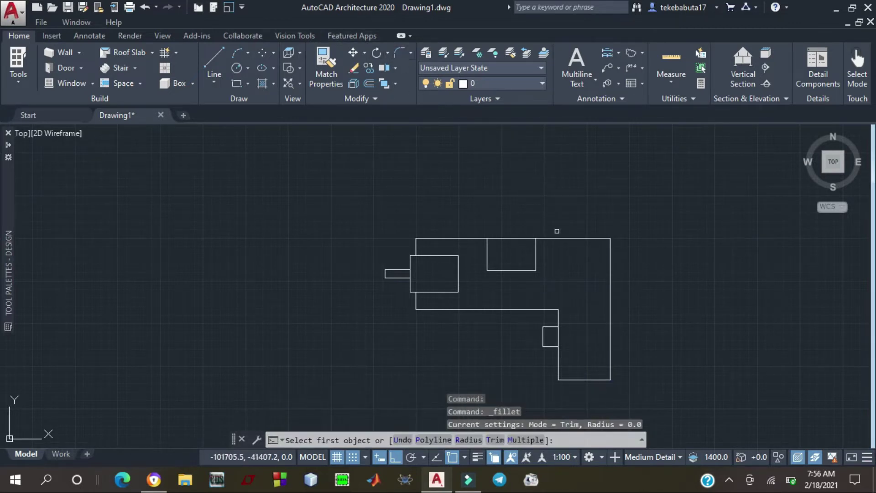
{"action": "left_click", "coordinate": [608, 274]}
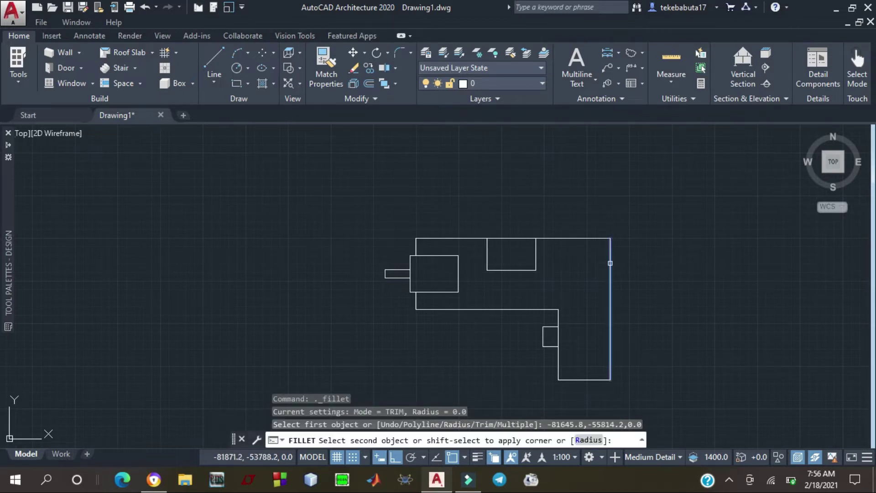
{"action": "scroll", "coordinate": [611, 239], "scroll_direction": "up", "scroll_amount": 3}
{"action": "scroll", "coordinate": [603, 240], "scroll_direction": "down", "scroll_amount": 5}
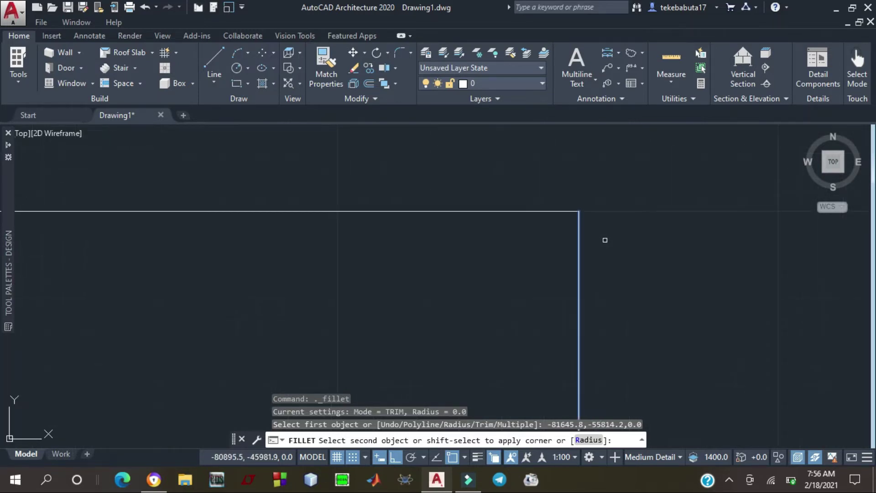
{"action": "scroll", "coordinate": [601, 248], "scroll_direction": "down", "scroll_amount": 2}
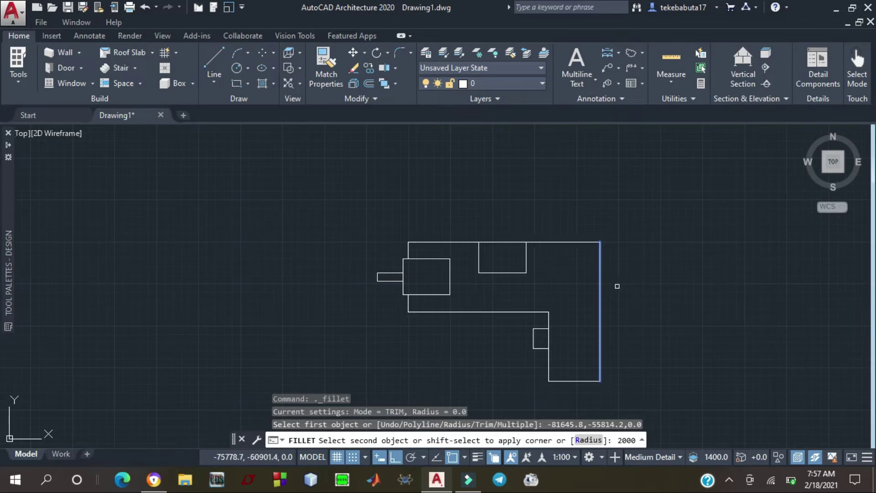
{"action": "key", "text": "Return"}
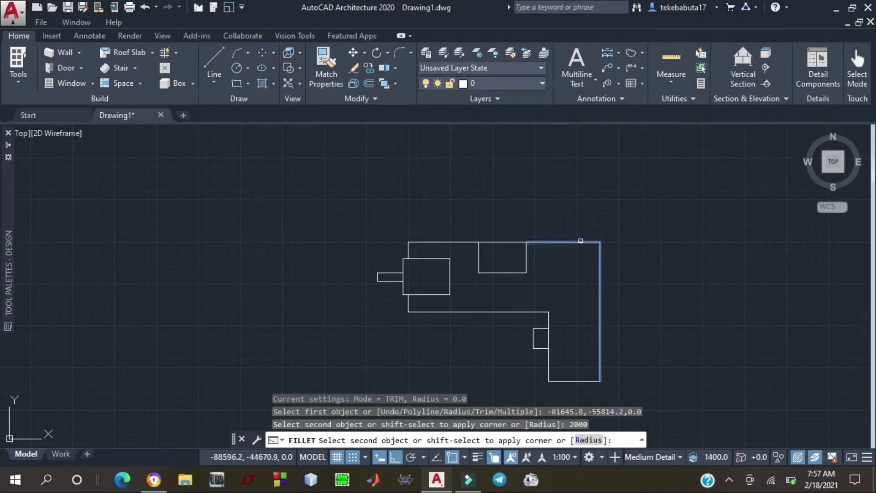
{"action": "left_click", "coordinate": [578, 243]}
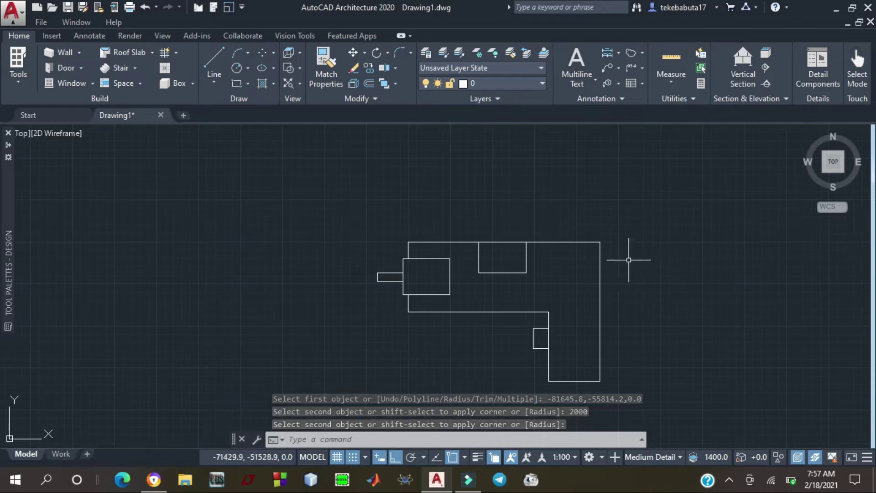
{"action": "key", "text": "Escape"}
{"action": "key", "text": "Escape"}
{"action": "key", "text": "Escape"}
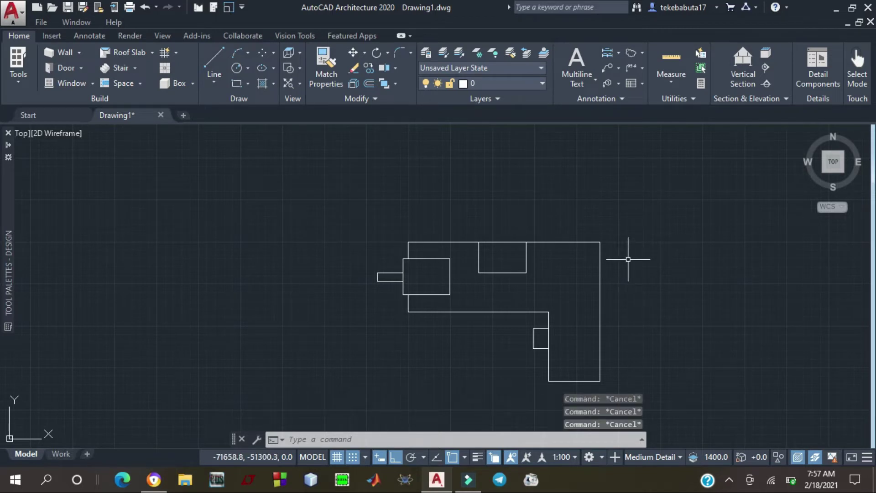
Fillet the top-right corner with a 2000 radius
{"action": "left_click", "coordinate": [395, 52]}
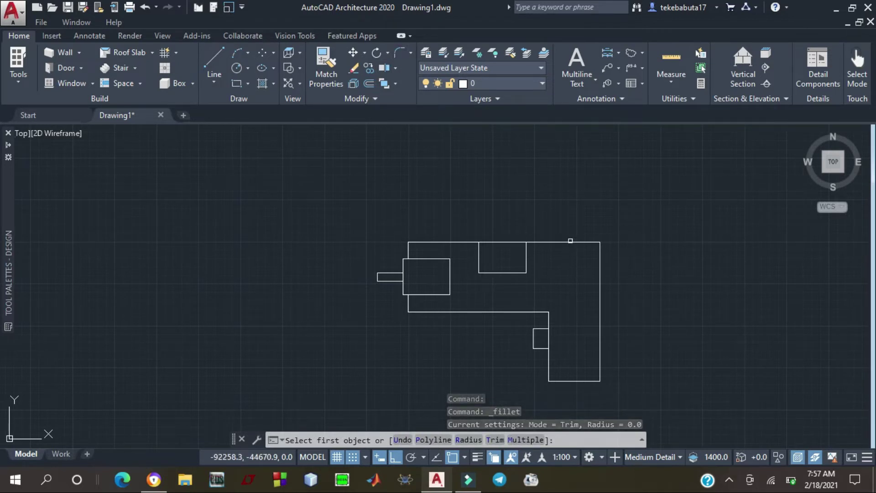
{"action": "left_click", "coordinate": [567, 242]}
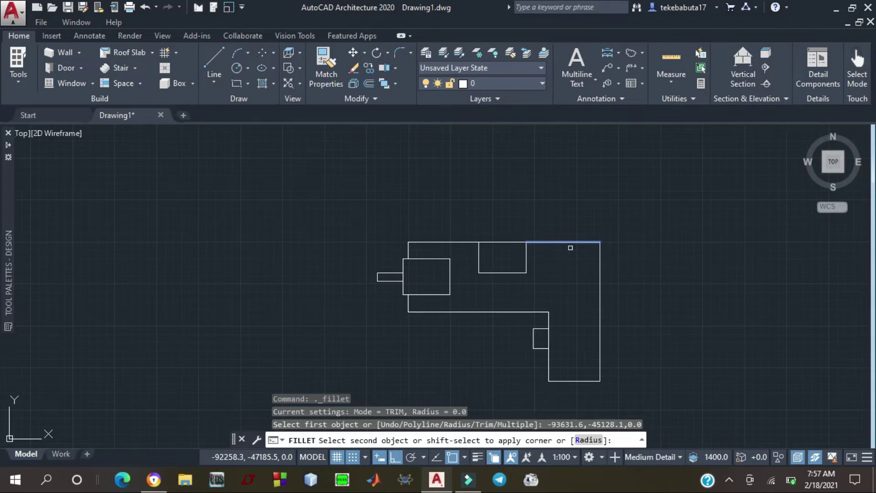
{"action": "left_click", "coordinate": [588, 440]}
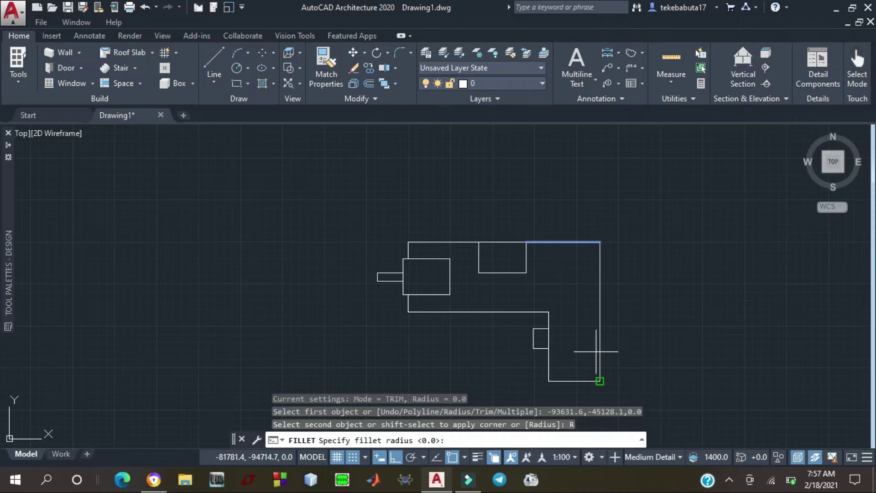
{"action": "type", "text": "200"}
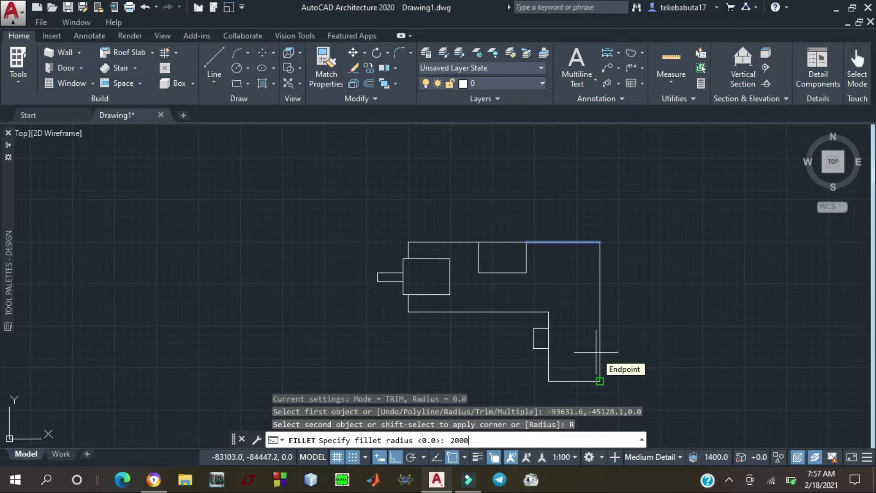
{"action": "type", "text": "0"}
{"action": "key", "text": "Return"}
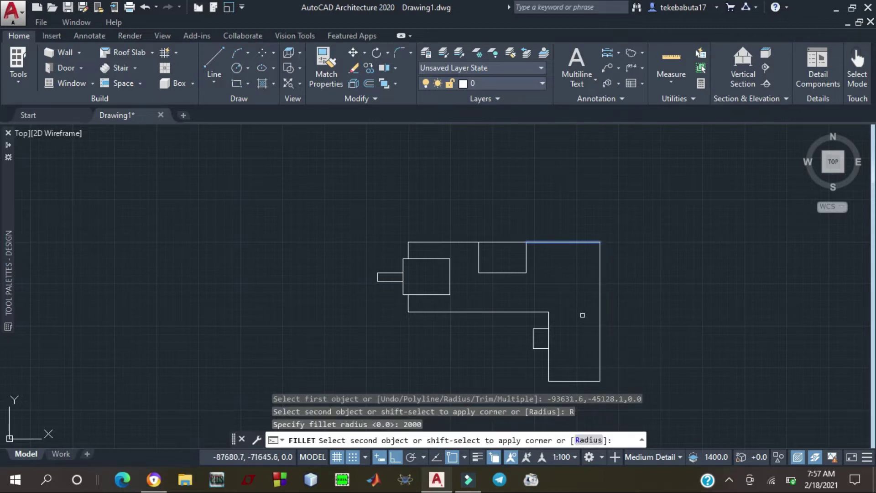
{"action": "left_click", "coordinate": [600, 275]}
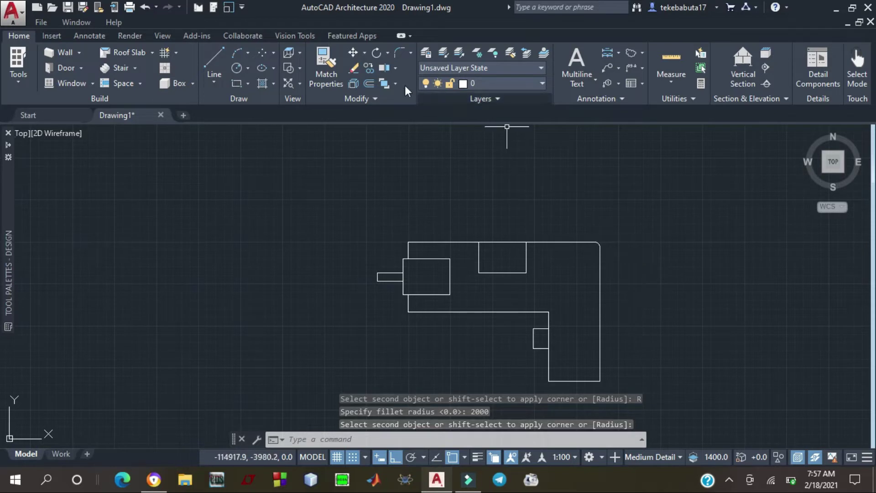
Re-fillet the top-right corner with a larger 4000 radius
{"action": "left_click", "coordinate": [398, 53]}
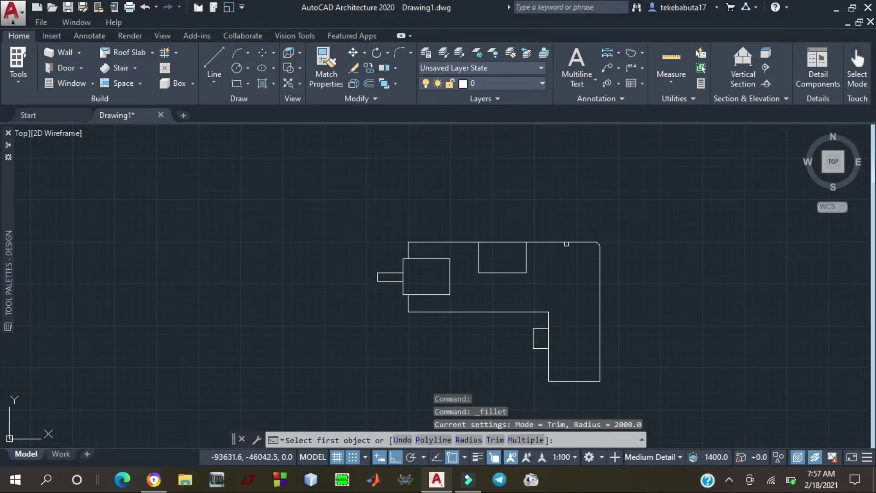
{"action": "left_click", "coordinate": [566, 242]}
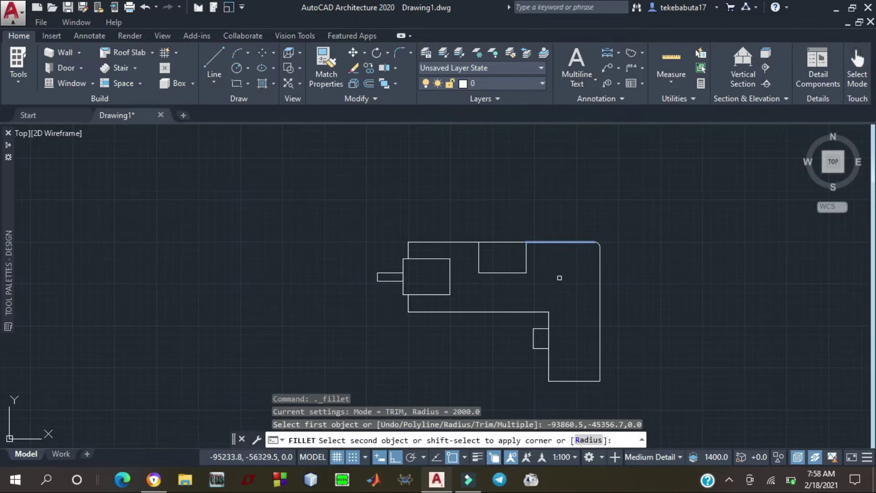
{"action": "left_click", "coordinate": [580, 440]}
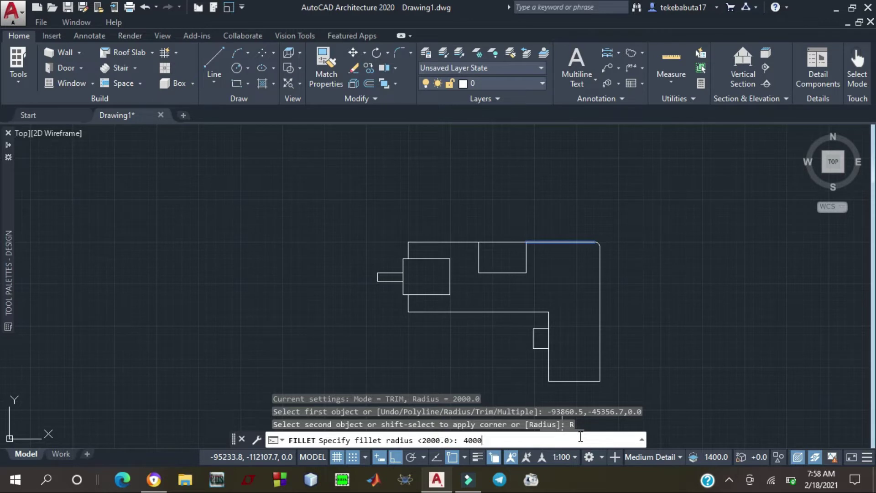
{"action": "key", "text": "Return"}
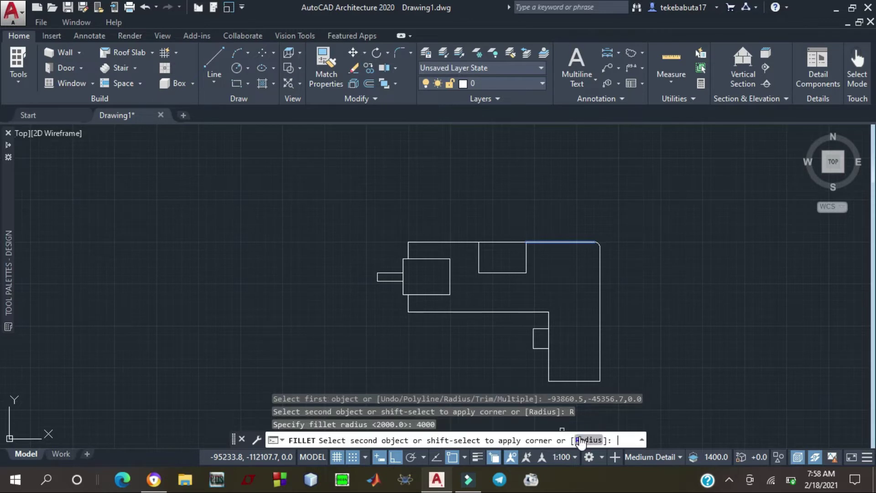
{"action": "left_click", "coordinate": [597, 305]}
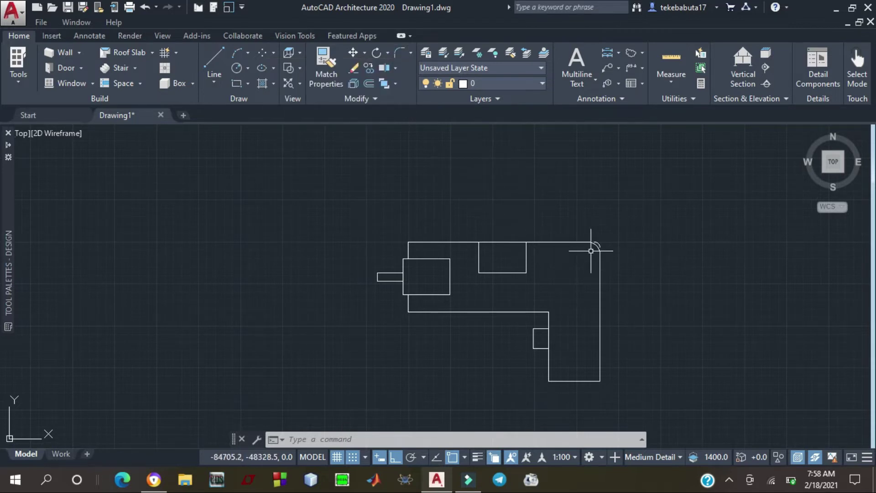
{"action": "left_click", "coordinate": [213, 57]}
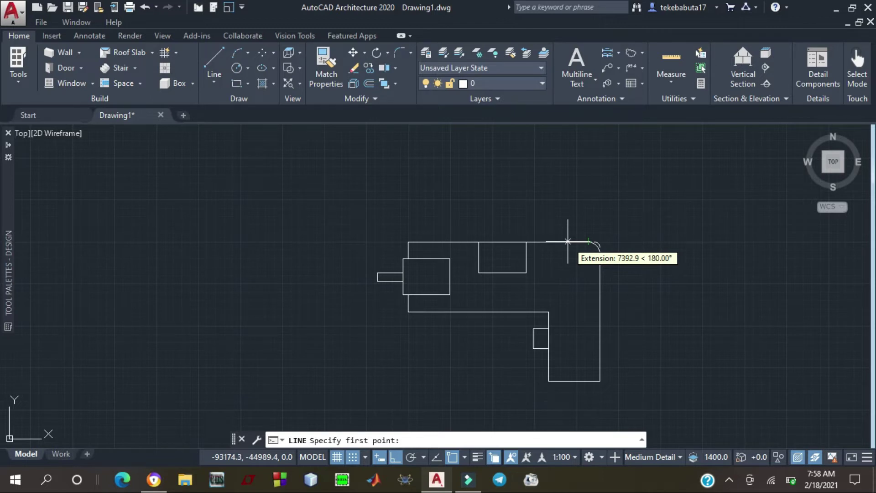
Cancel the line, restart Fillet on the top edge, and set the radius to 7000
{"action": "key", "text": "Escape"}
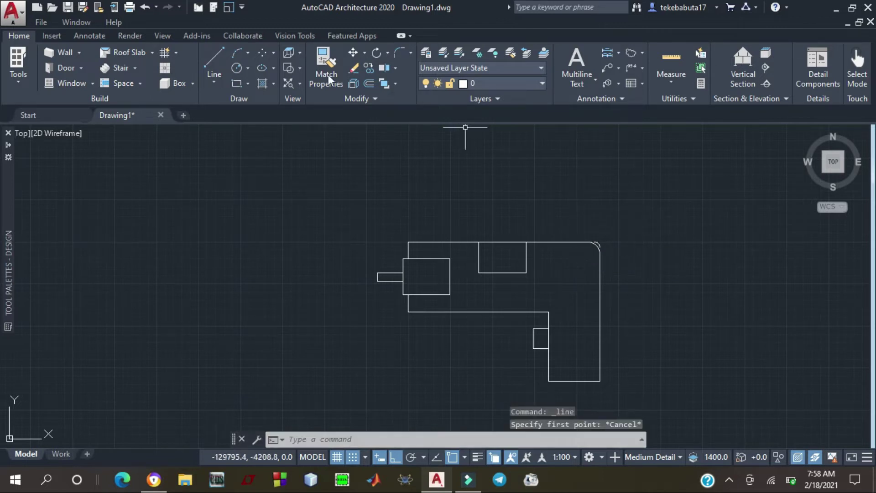
{"action": "right_click", "coordinate": [395, 49]}
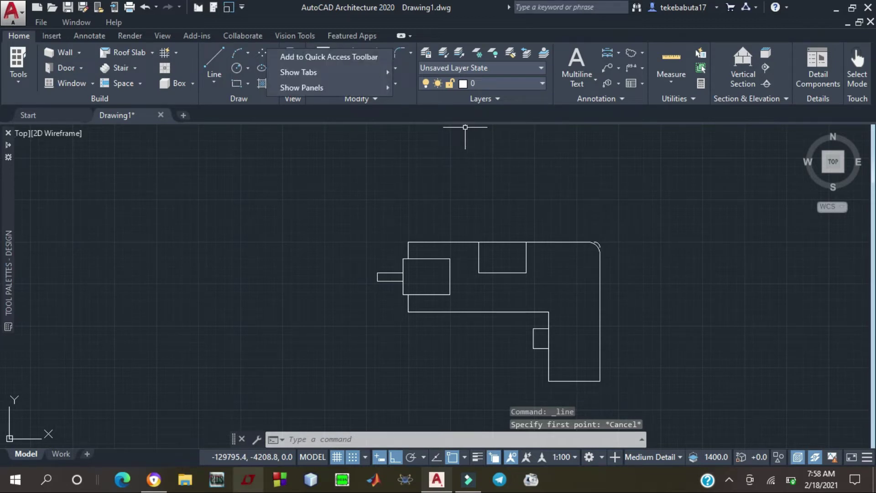
{"action": "key", "text": "Escape"}
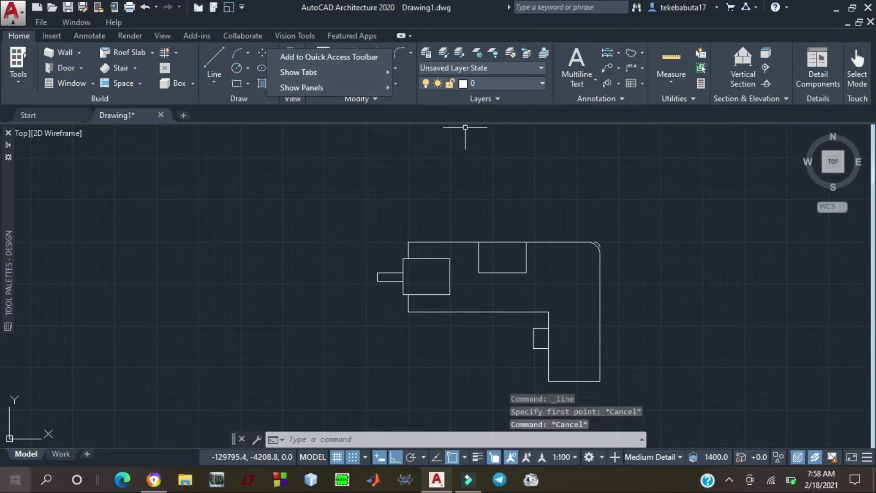
{"action": "left_click", "coordinate": [398, 49]}
{"action": "left_click", "coordinate": [401, 51]}
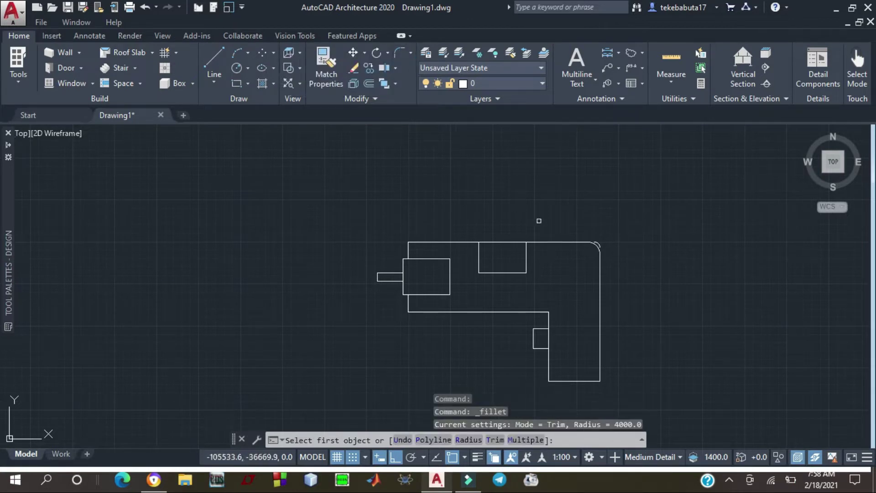
{"action": "left_click", "coordinate": [567, 242]}
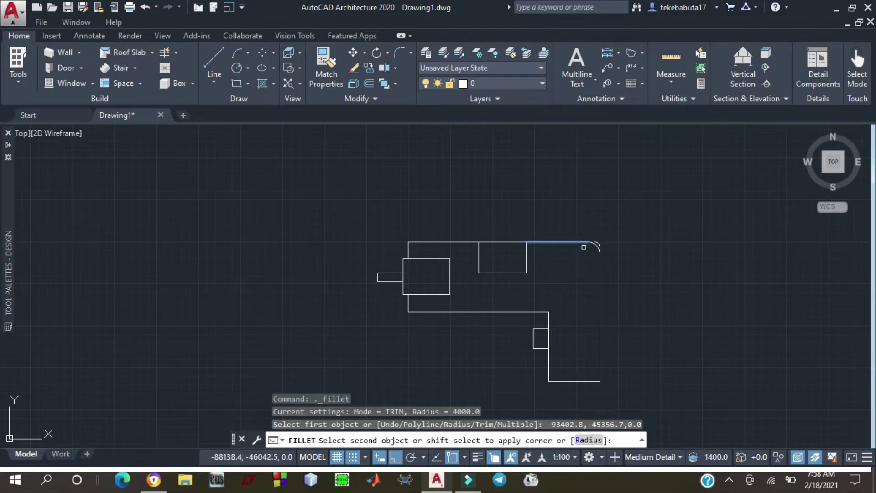
{"action": "left_click", "coordinate": [591, 440]}
{"action": "type", "text": "7"}
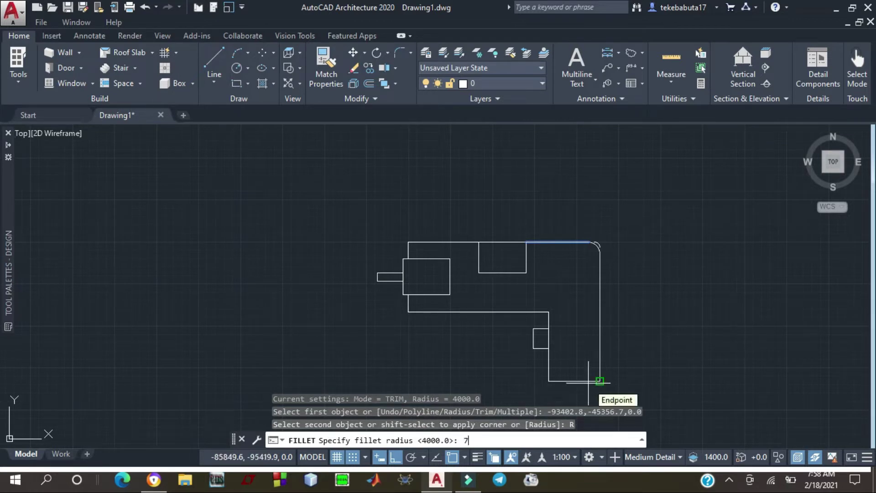
{"action": "type", "text": "000"}
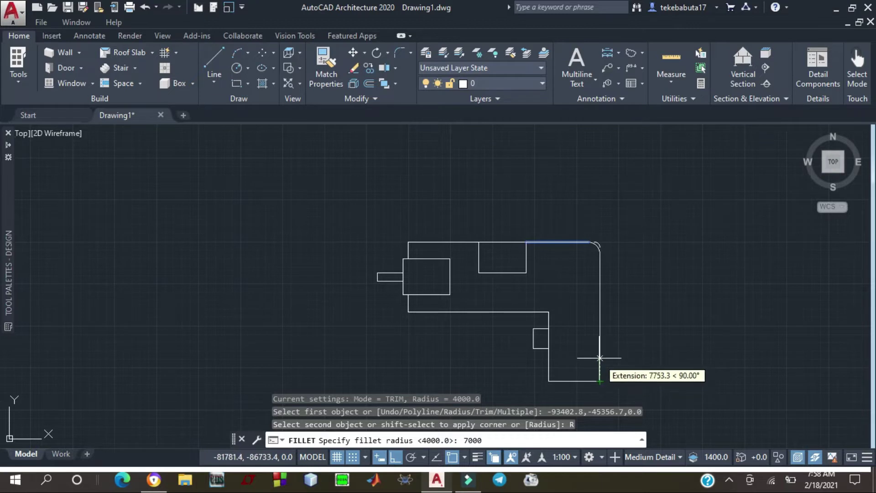
{"action": "key", "text": "Return"}
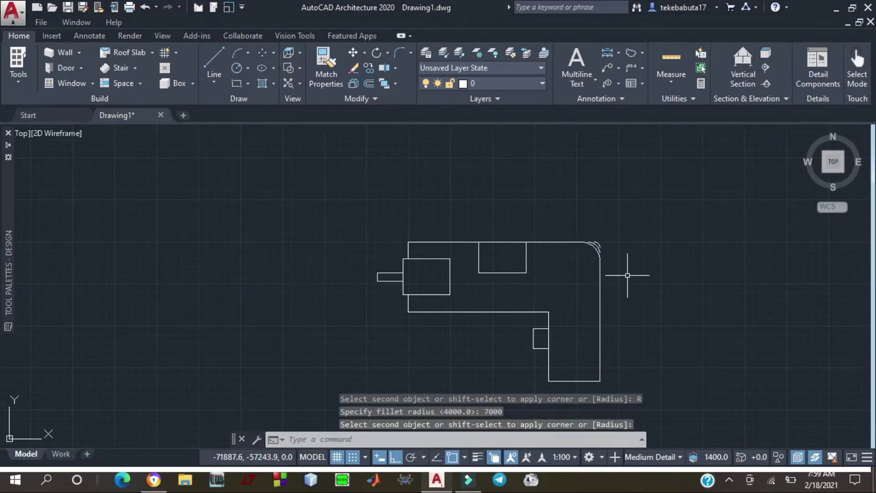
{"action": "scroll", "coordinate": [596, 253], "scroll_direction": "up", "scroll_amount": 4}
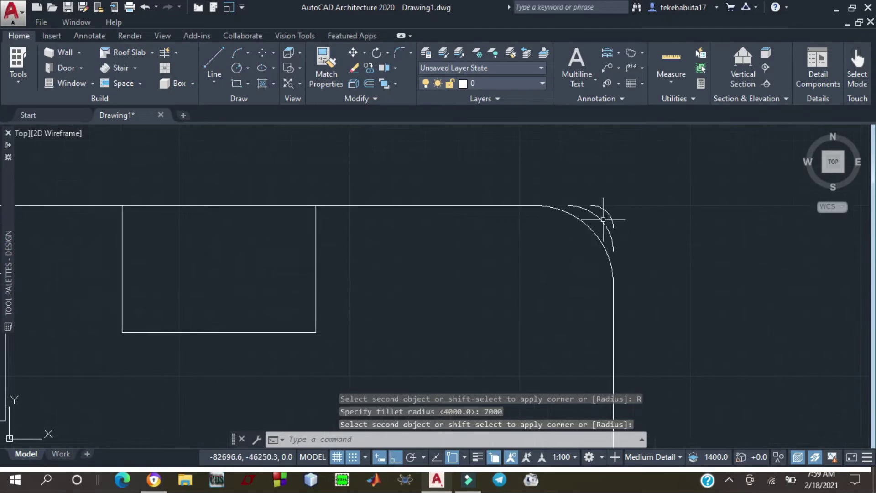
Complete the 7000-radius fillet at the top-right corner
{"action": "left_click", "coordinate": [606, 216]}
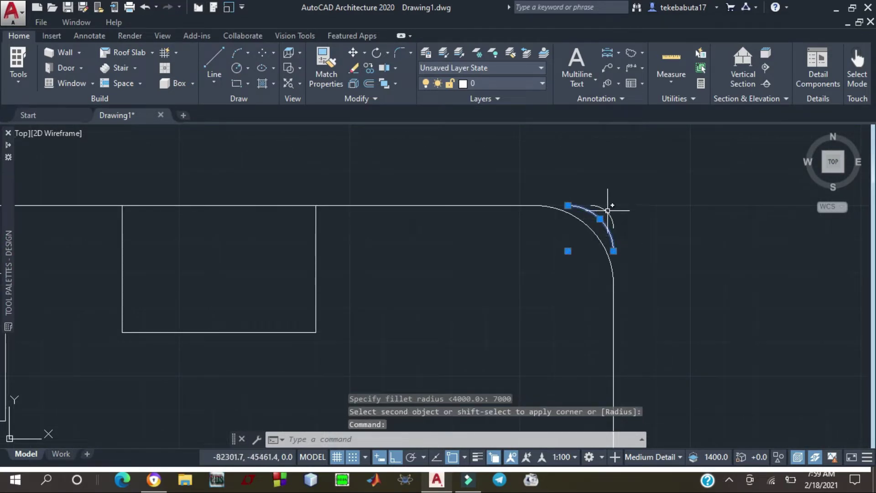
{"action": "left_click", "coordinate": [605, 213]}
{"action": "mouse_move", "coordinate": [607, 212]}
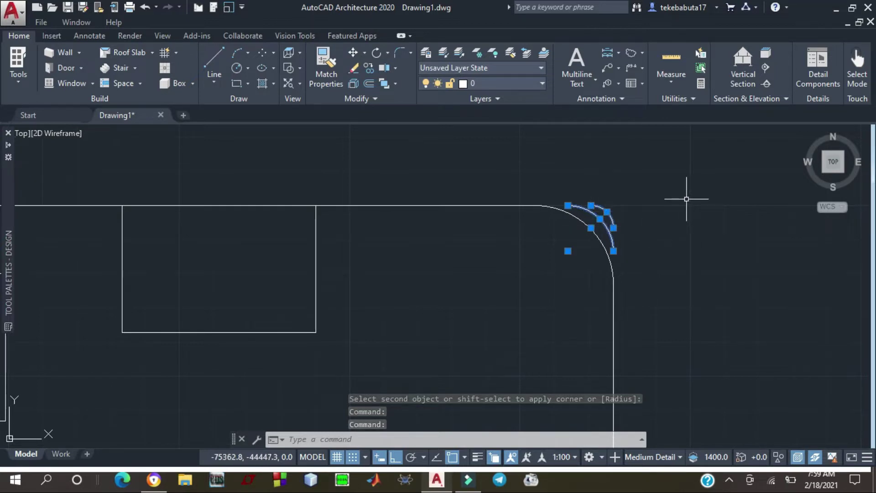
{"action": "key", "text": "Escape"}
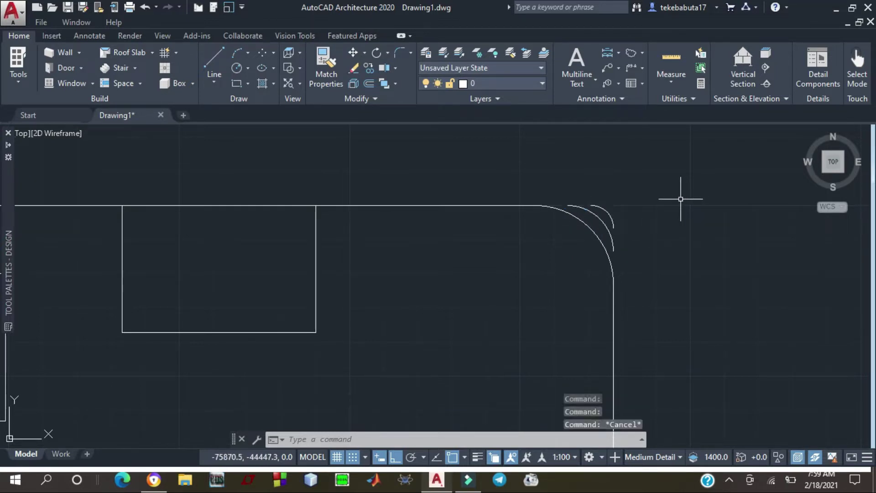
Delete the two leftover smaller arcs at the top-right corner
{"action": "left_click", "coordinate": [607, 212]}
{"action": "mouse_move", "coordinate": [606, 212]}
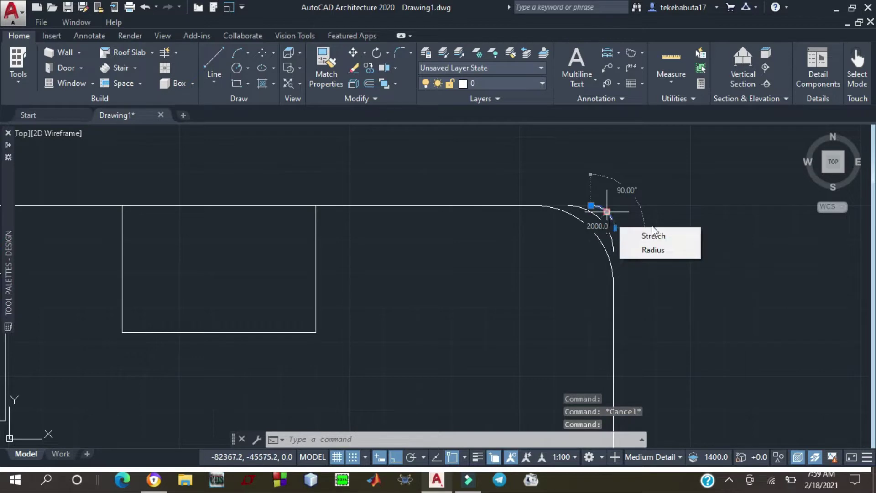
{"action": "key", "text": "Delete"}
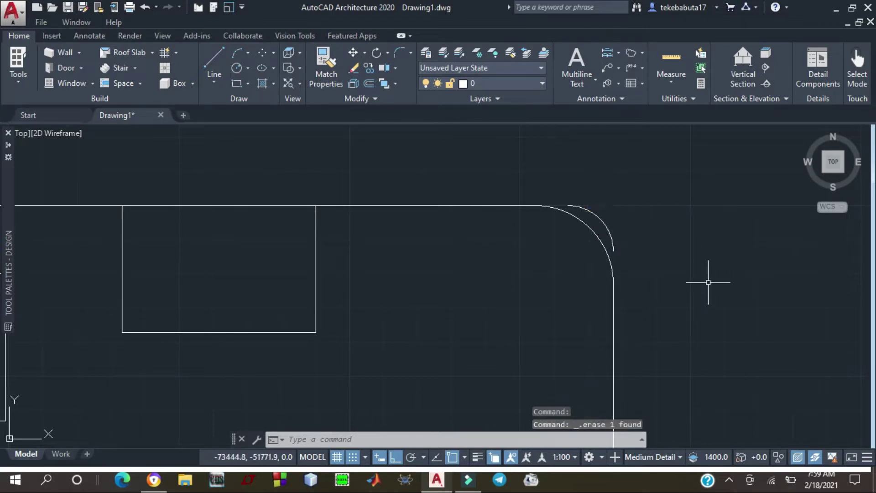
{"action": "left_click", "coordinate": [601, 220]}
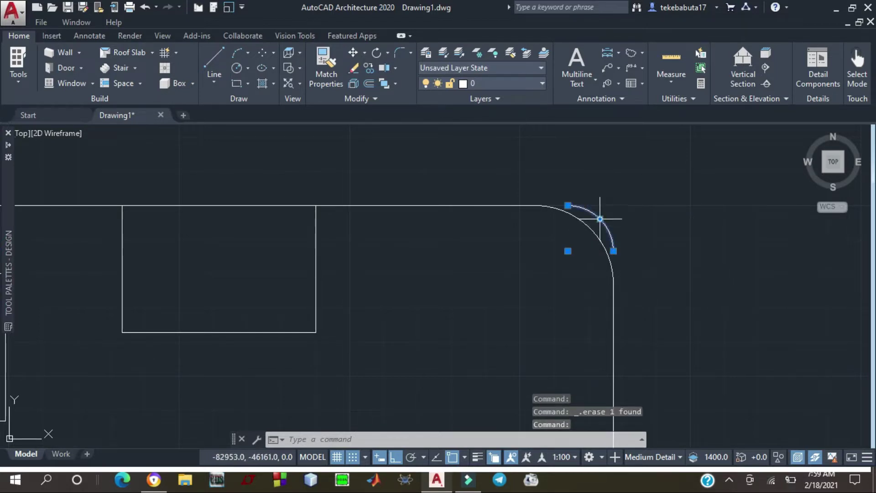
{"action": "key", "text": "Delete"}
{"action": "scroll", "coordinate": [632, 204], "scroll_direction": "down", "scroll_amount": 5}
{"action": "scroll", "coordinate": [632, 205], "scroll_direction": "down", "scroll_amount": 2}
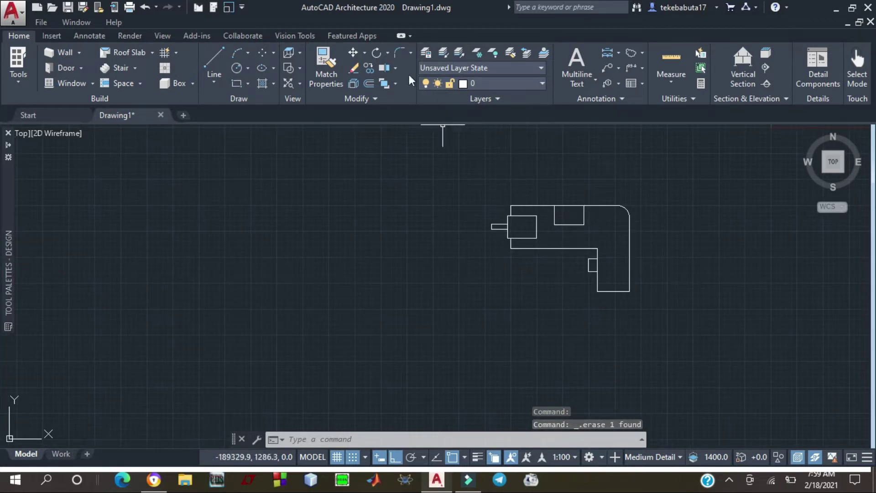
Fillet the top and right edges again with a 4000 radius
{"action": "left_click", "coordinate": [395, 51]}
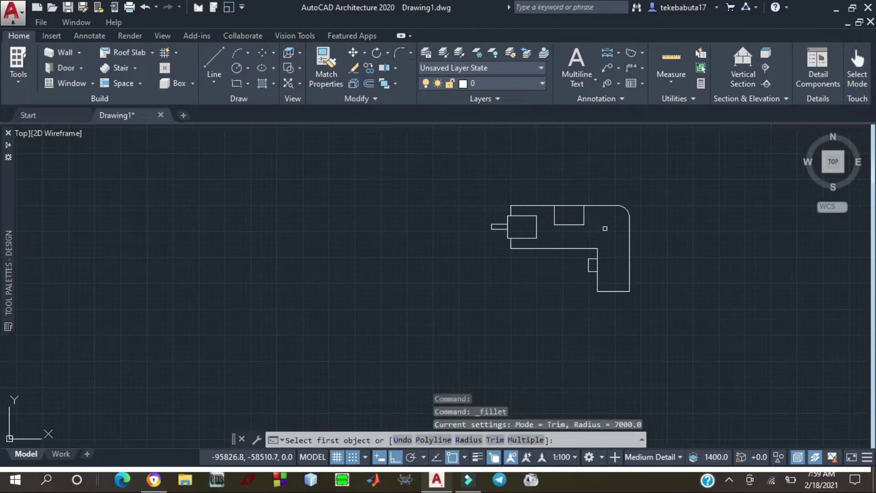
{"action": "left_click", "coordinate": [608, 205]}
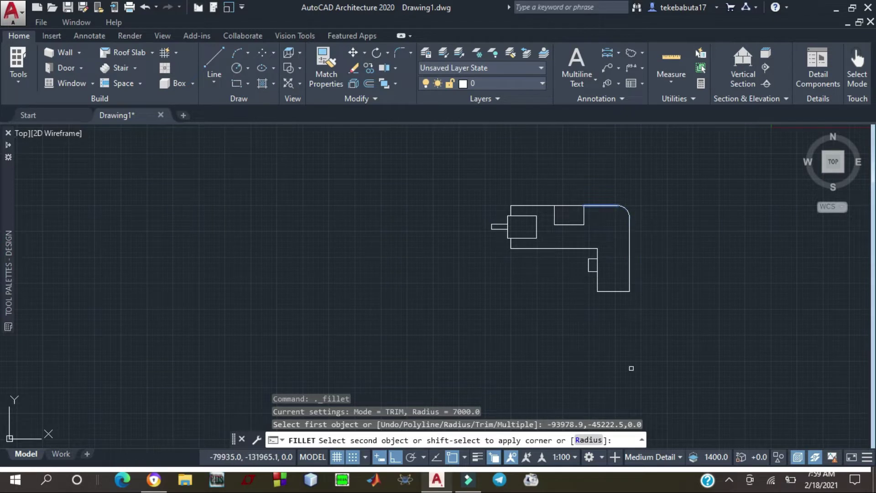
{"action": "left_click", "coordinate": [589, 440]}
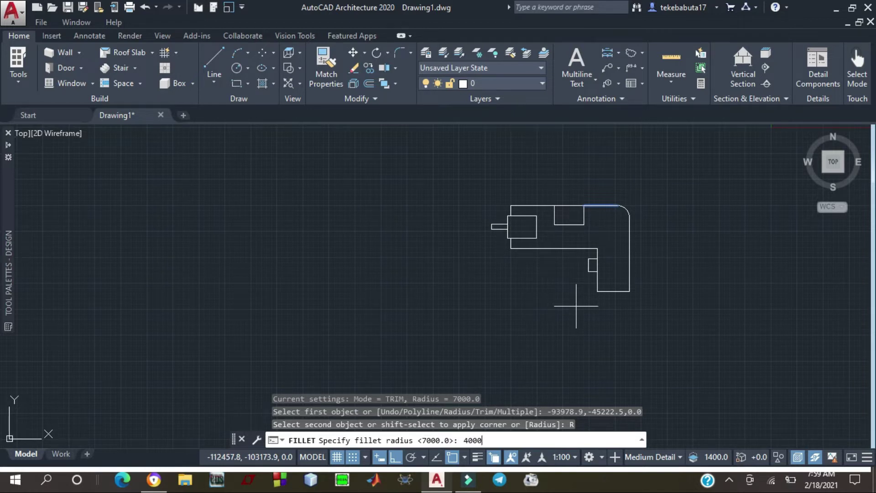
{"action": "key", "text": "Return"}
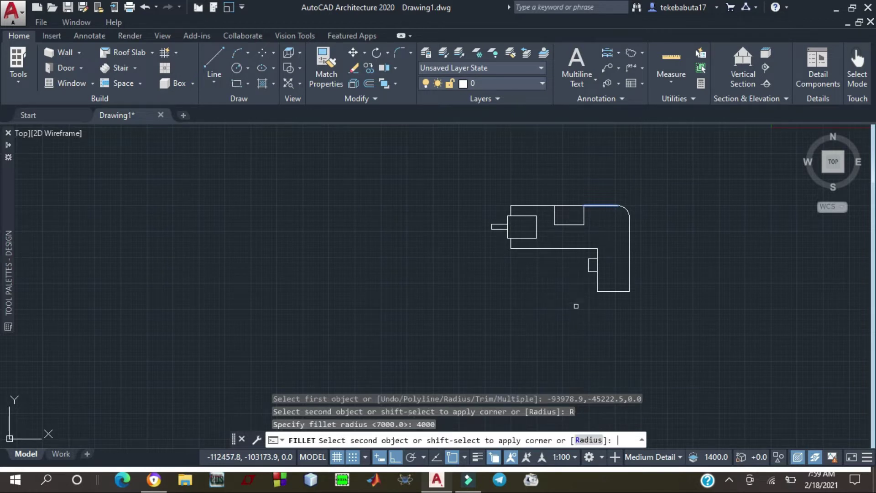
{"action": "left_click", "coordinate": [628, 236]}
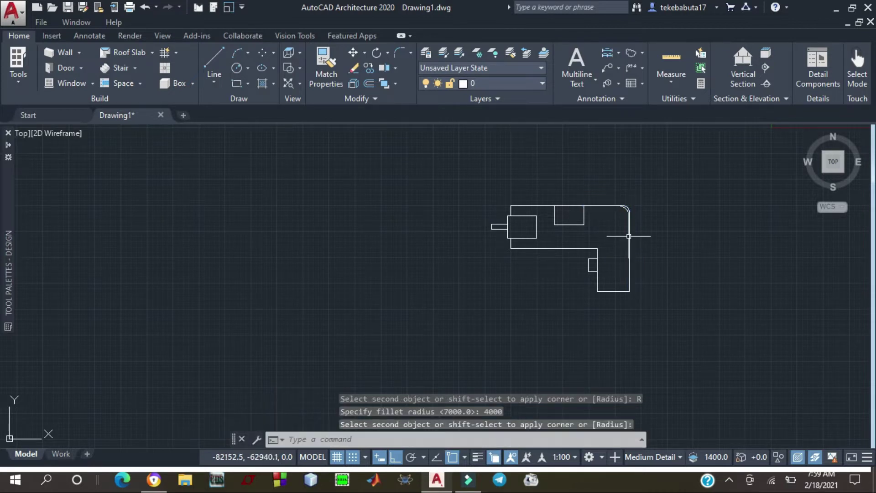
Erase the smaller 4000-radius arc so only the larger curve remains
{"action": "scroll", "coordinate": [634, 197], "scroll_direction": "up", "scroll_amount": 5}
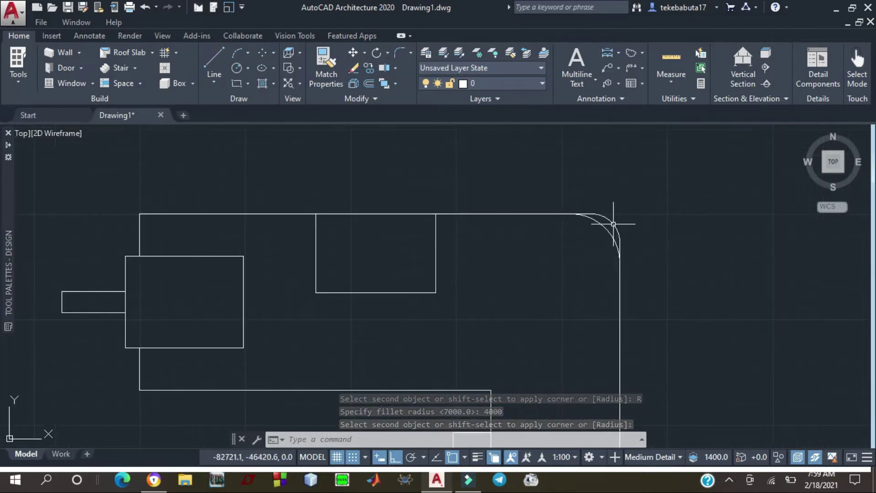
{"action": "left_click", "coordinate": [612, 222]}
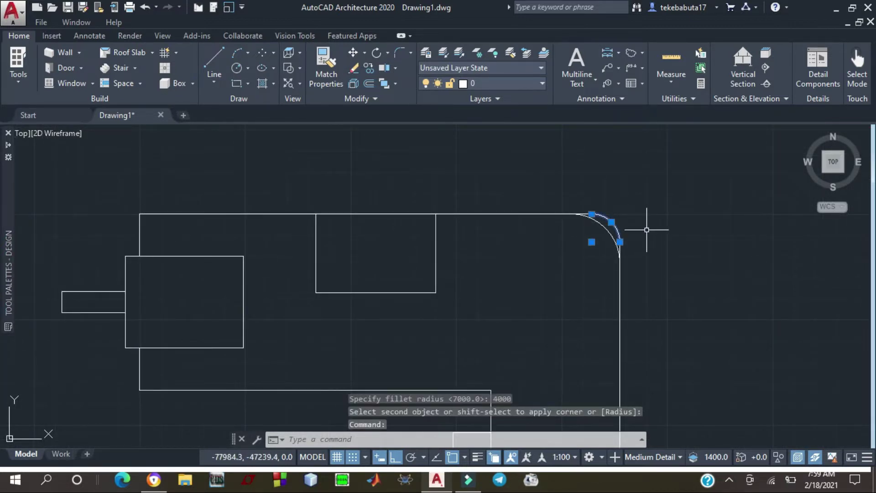
{"action": "key", "text": "Delete"}
{"action": "scroll", "coordinate": [621, 234], "scroll_direction": "up", "scroll_amount": 4}
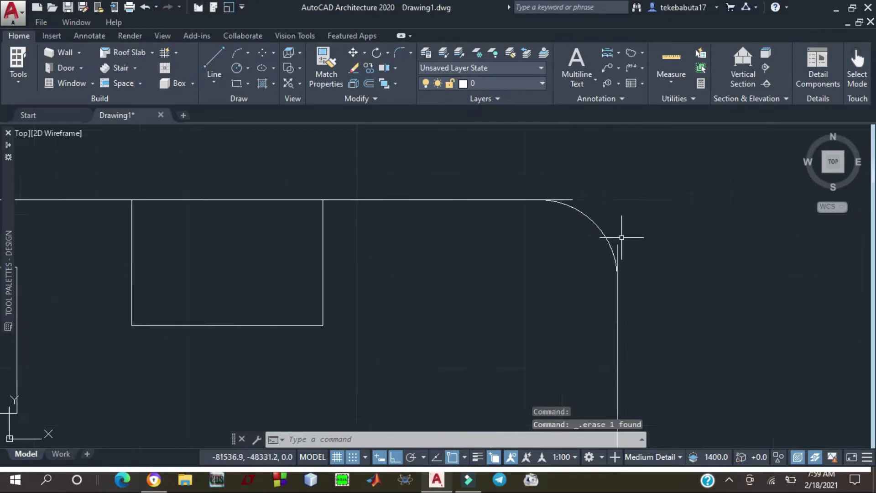
{"action": "scroll", "coordinate": [597, 221], "scroll_direction": "down", "scroll_amount": 5}
{"action": "scroll", "coordinate": [541, 255], "scroll_direction": "down", "scroll_amount": 1}
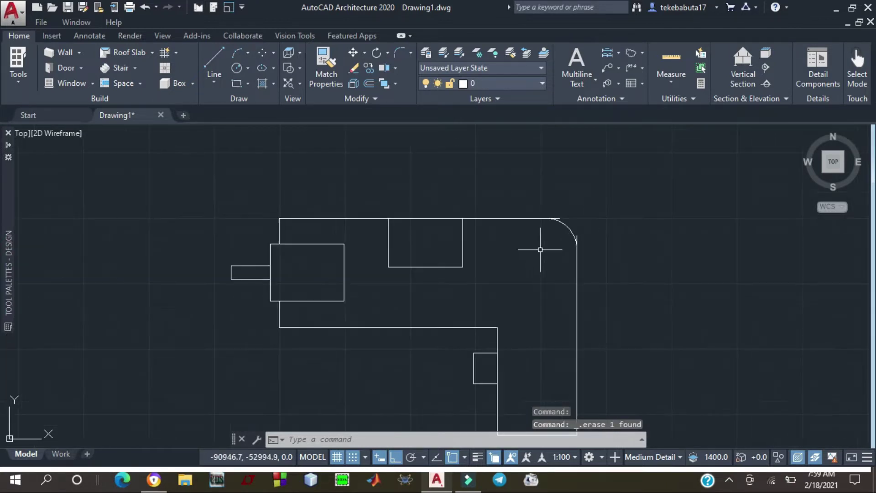
{"action": "scroll", "coordinate": [541, 240], "scroll_direction": "down", "scroll_amount": 2}
{"action": "scroll", "coordinate": [535, 246], "scroll_direction": "up", "scroll_amount": 2}
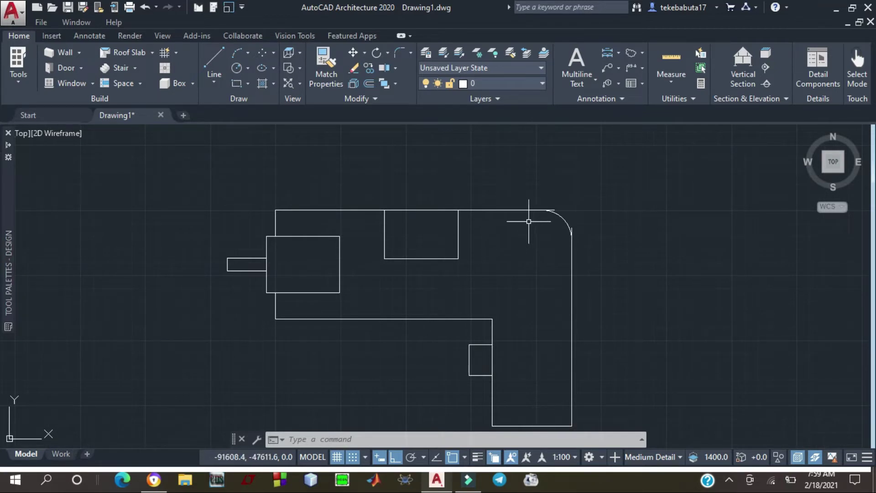
{"action": "left_click", "coordinate": [218, 58]}
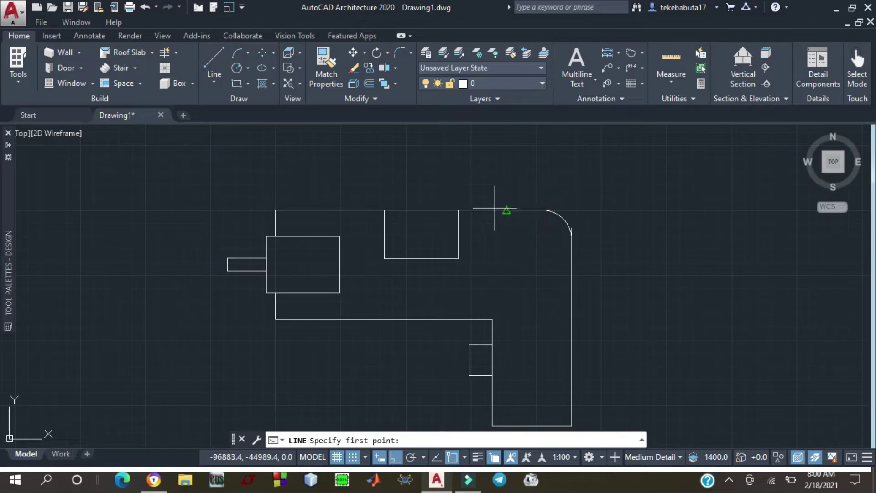
{"action": "key", "text": "Escape"}
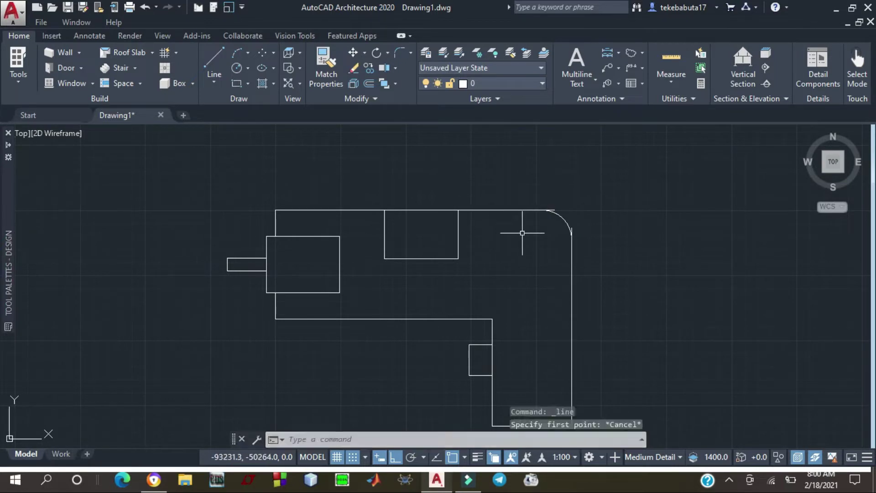
{"action": "left_click", "coordinate": [219, 50]}
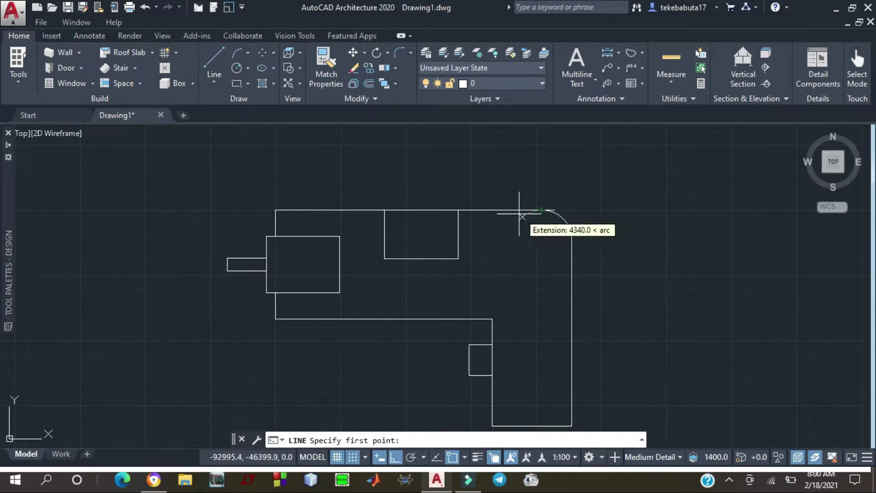
{"action": "key", "text": "Escape"}
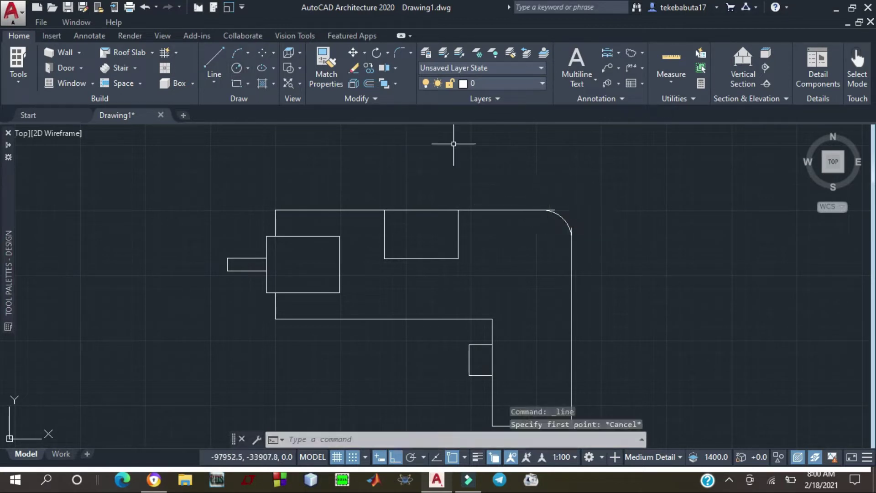
{"action": "left_click", "coordinate": [215, 58]}
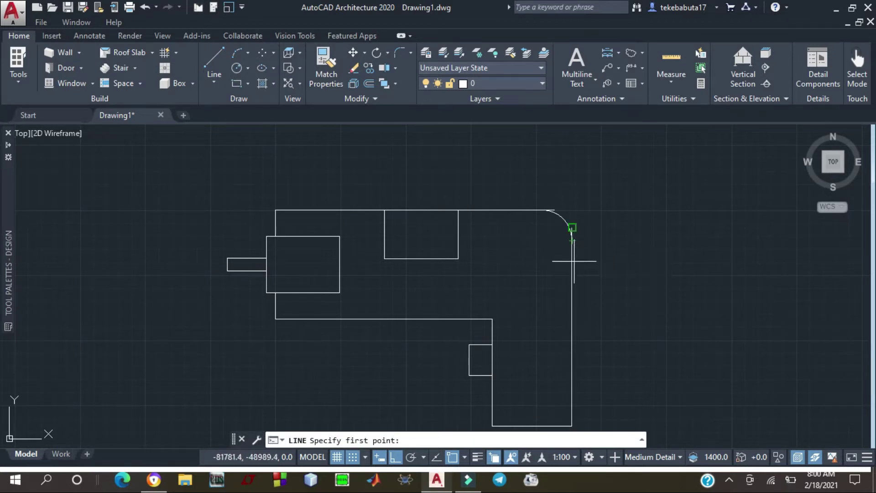
{"action": "key", "text": "Escape"}
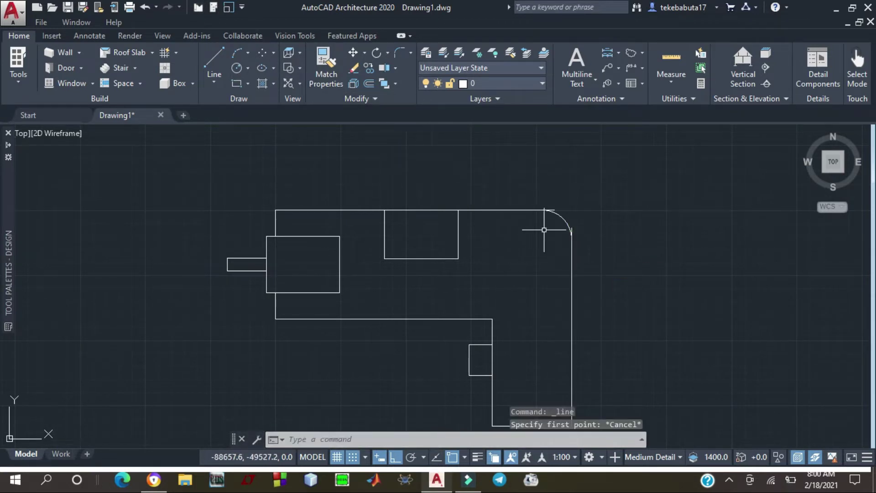
Trim the leftover line end at the corner, using the right line and the arc as cutting edges
{"action": "scroll", "coordinate": [543, 229], "scroll_direction": "up", "scroll_amount": 5}
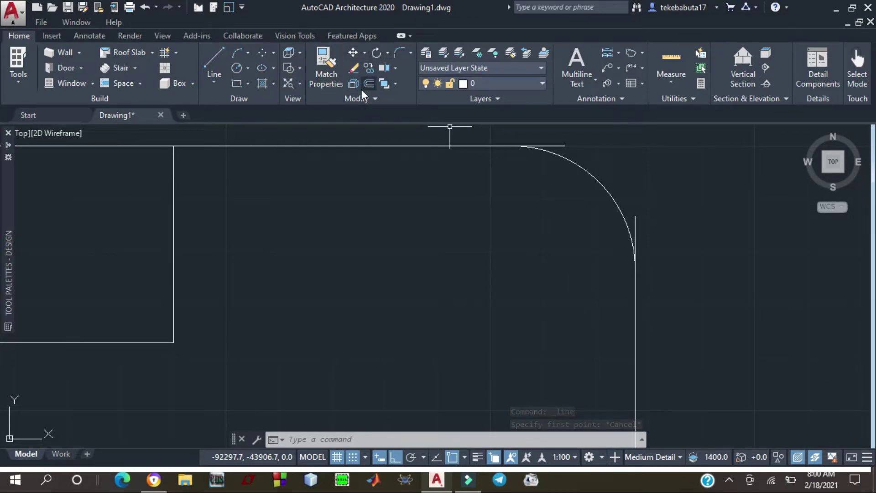
{"action": "left_click", "coordinate": [395, 67]}
{"action": "left_click", "coordinate": [368, 112]}
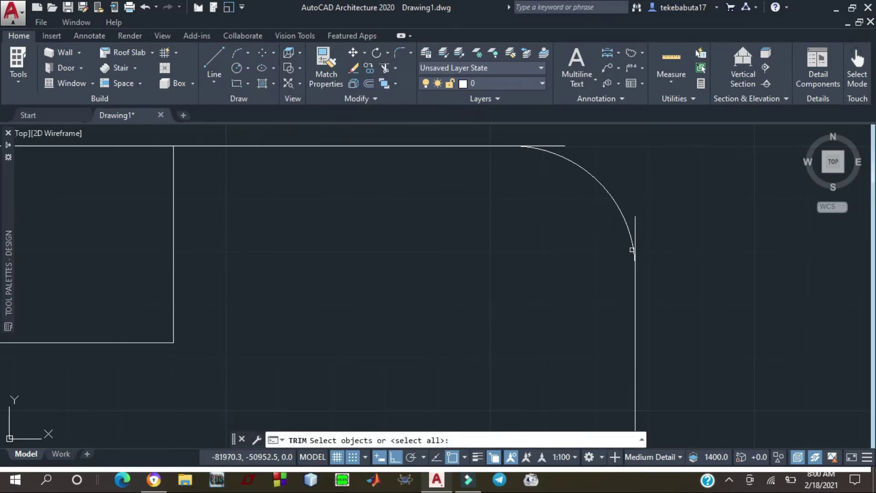
{"action": "left_click", "coordinate": [636, 273]}
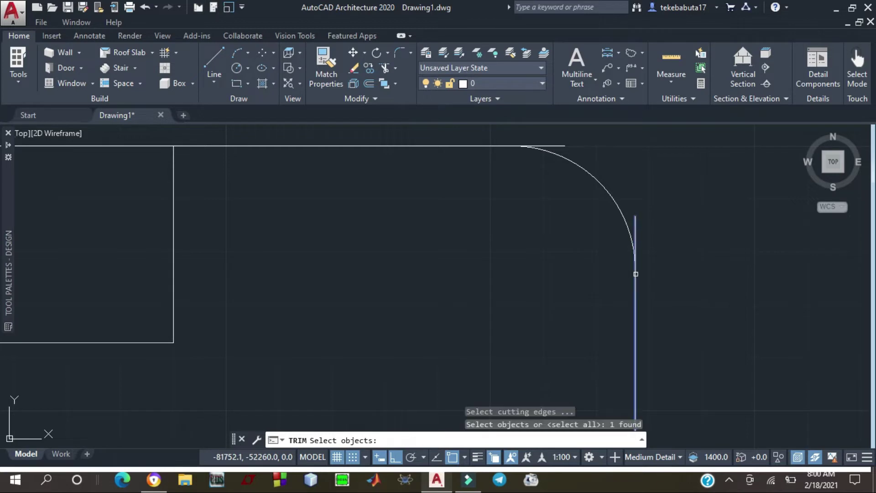
{"action": "left_click", "coordinate": [627, 226]}
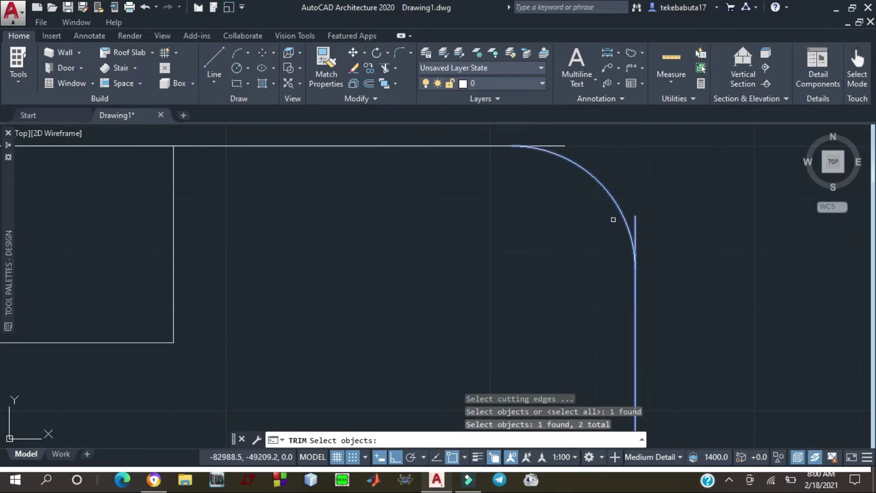
{"action": "key", "text": "Return"}
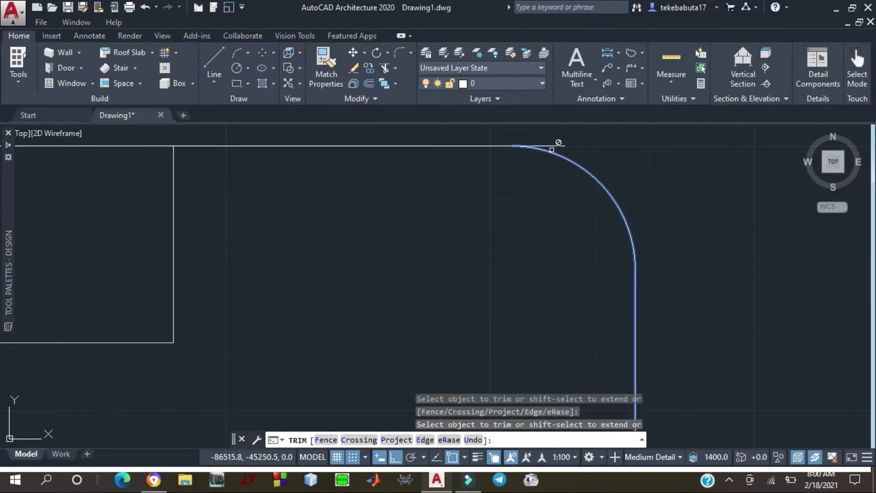
{"action": "left_click", "coordinate": [553, 147]}
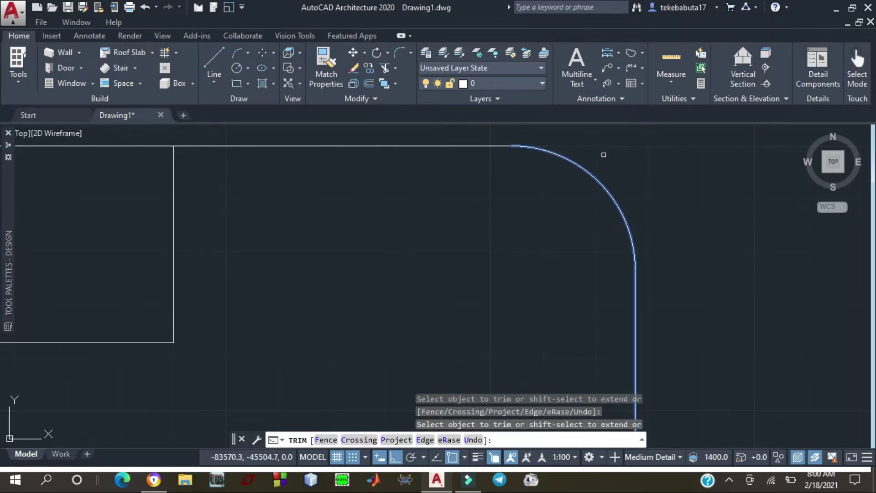
{"action": "key", "text": "Escape"}
{"action": "scroll", "coordinate": [554, 144], "scroll_direction": "down", "scroll_amount": 7}
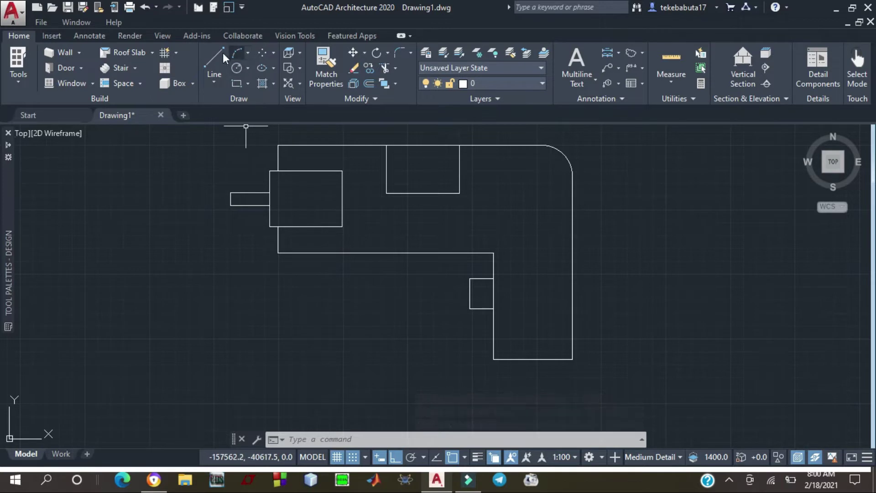
Round the top-left corner with a 2000-radius fillet
{"action": "left_click", "coordinate": [398, 51]}
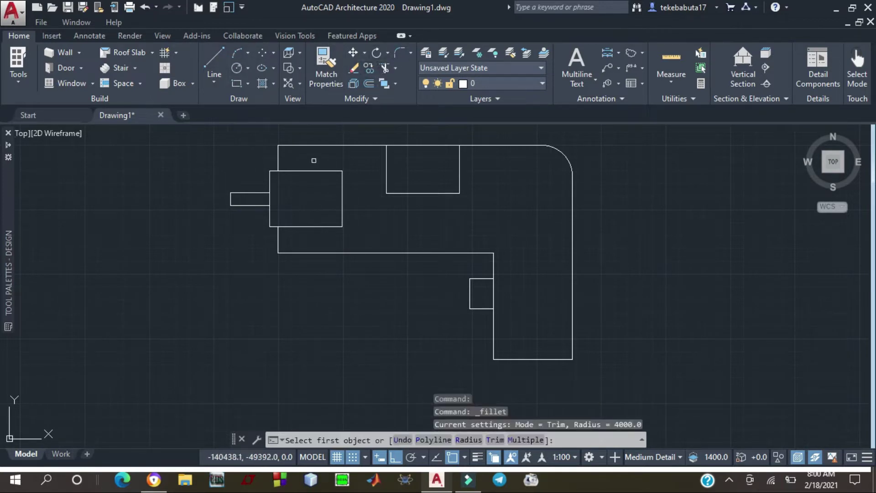
{"action": "left_click", "coordinate": [278, 153]}
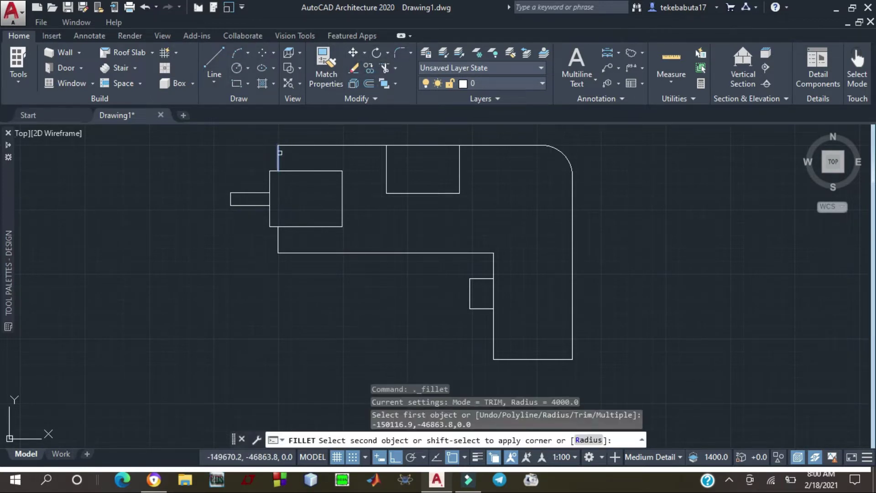
{"action": "left_click", "coordinate": [588, 441]}
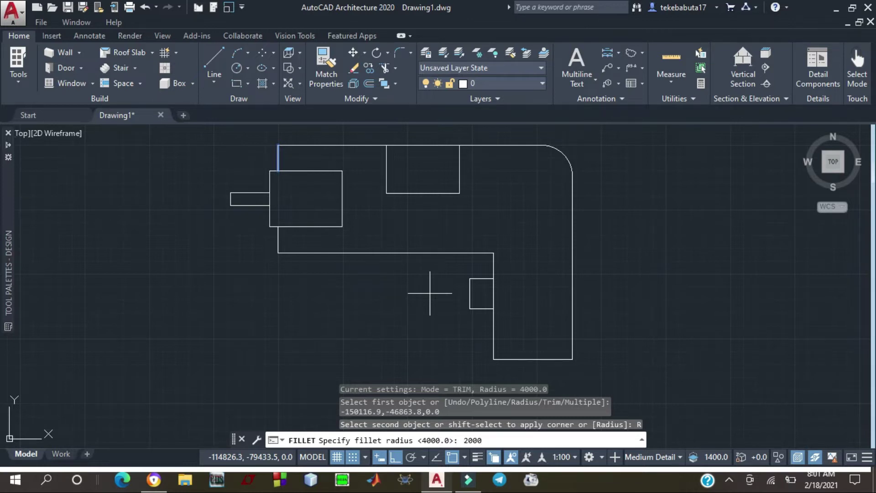
{"action": "key", "text": "Return"}
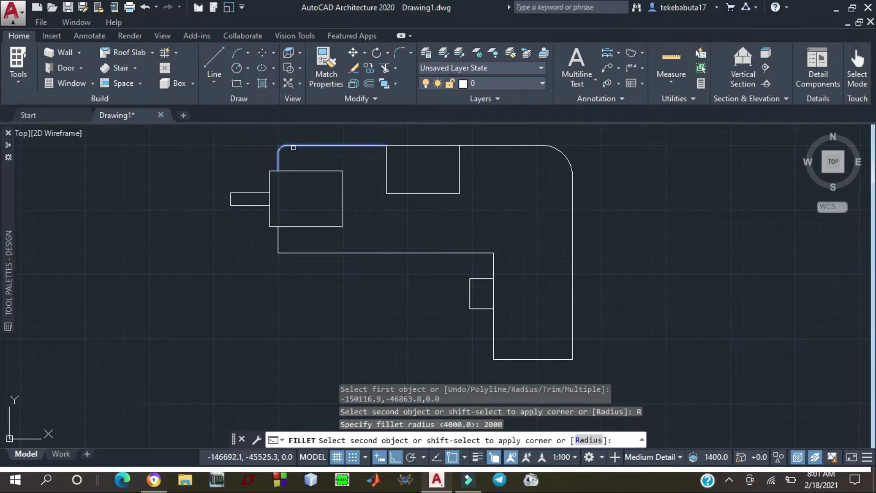
{"action": "left_click", "coordinate": [296, 145]}
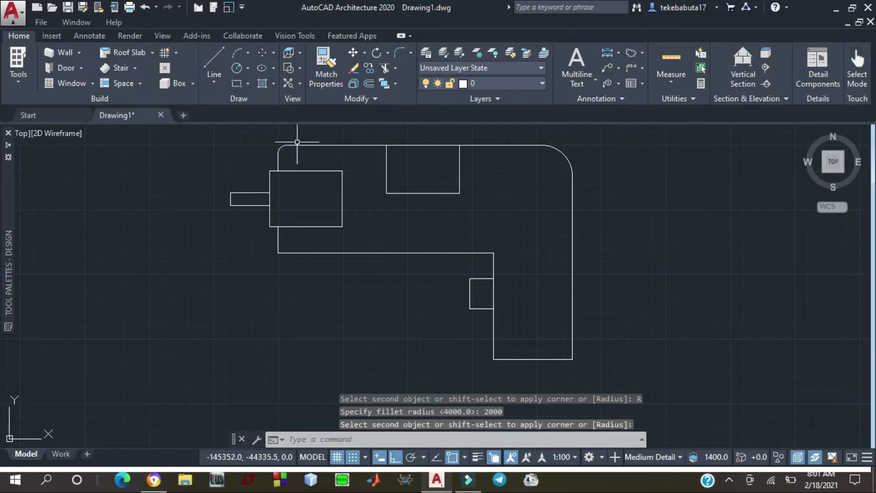
{"action": "key", "text": "Escape"}
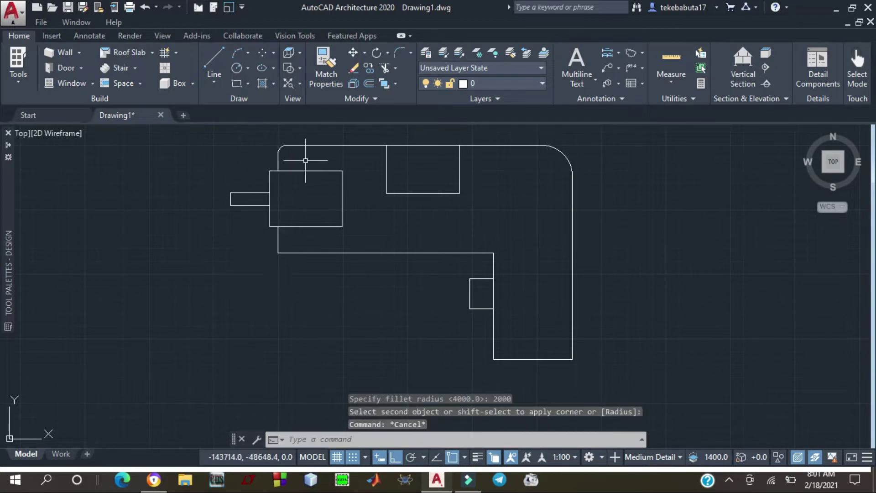
Fillet the lower-left corner between the left and bottom edges at the same 2000 radius
{"action": "left_click", "coordinate": [397, 54]}
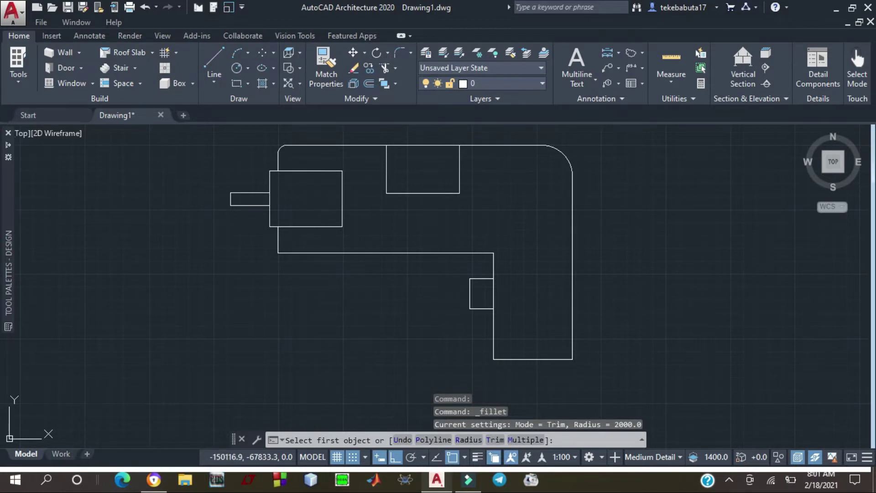
{"action": "left_click", "coordinate": [278, 243]}
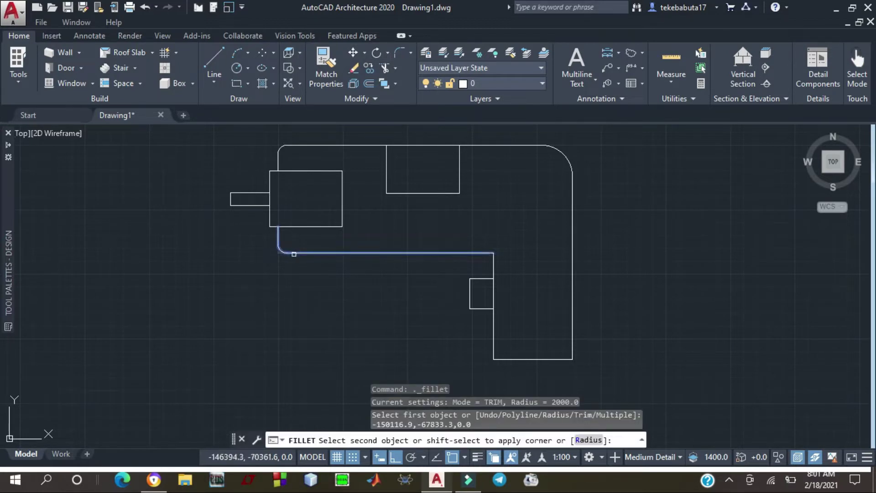
{"action": "left_click", "coordinate": [294, 253]}
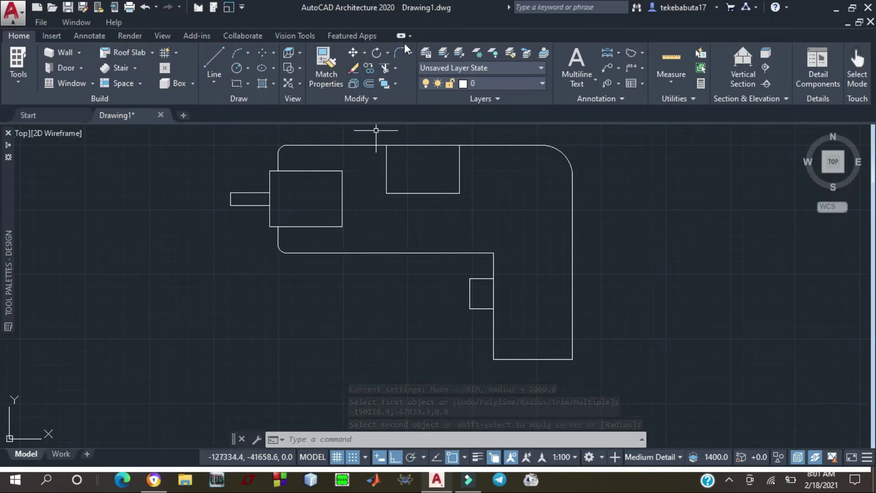
{"action": "left_click", "coordinate": [399, 53]}
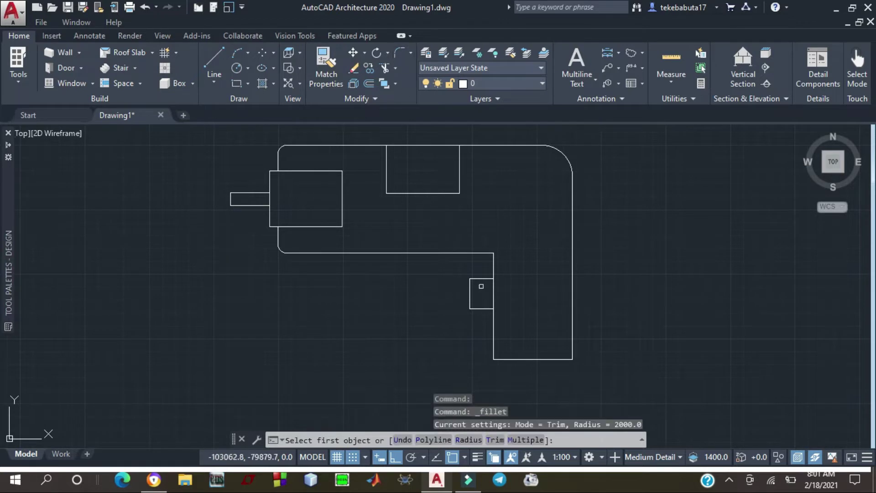
Fillet the outline's inner step corner, then the small box's top-left and bottom-left corners, all at radius 2000
{"action": "left_click", "coordinate": [480, 252]}
{"action": "left_click", "coordinate": [492, 271]}
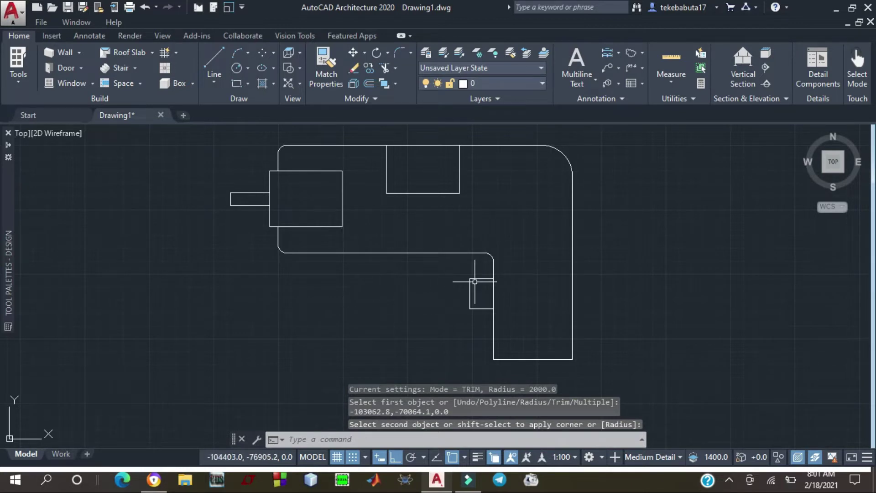
{"action": "left_click", "coordinate": [397, 50]}
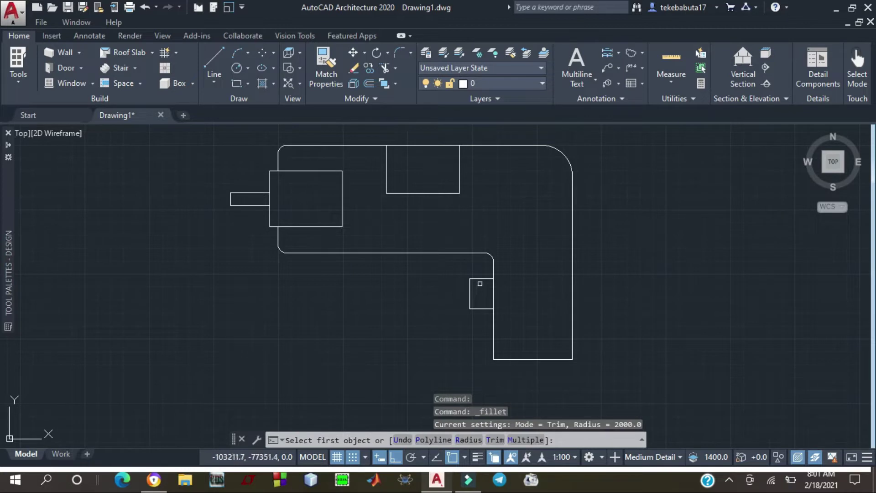
{"action": "left_click", "coordinate": [477, 277]}
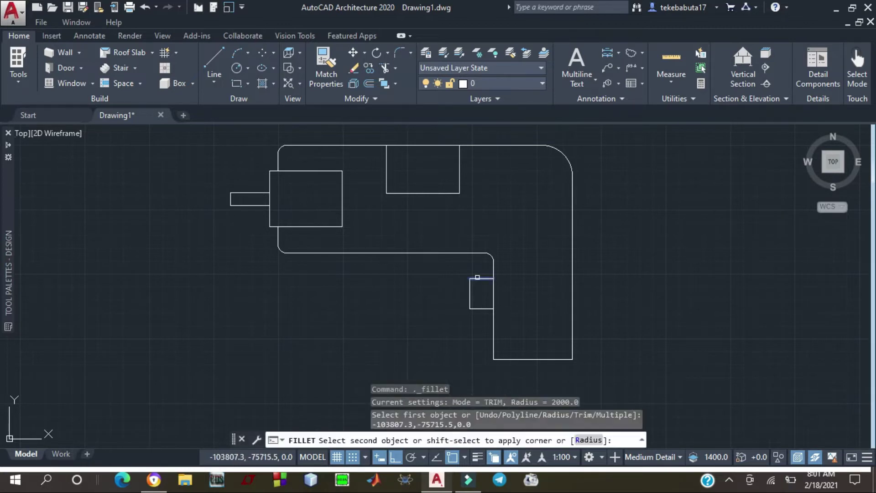
{"action": "left_click", "coordinate": [470, 288]}
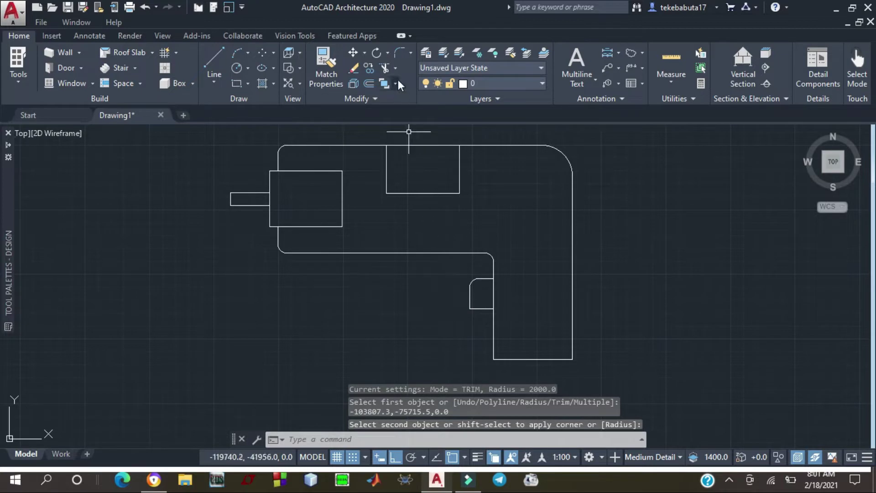
{"action": "left_click", "coordinate": [399, 52]}
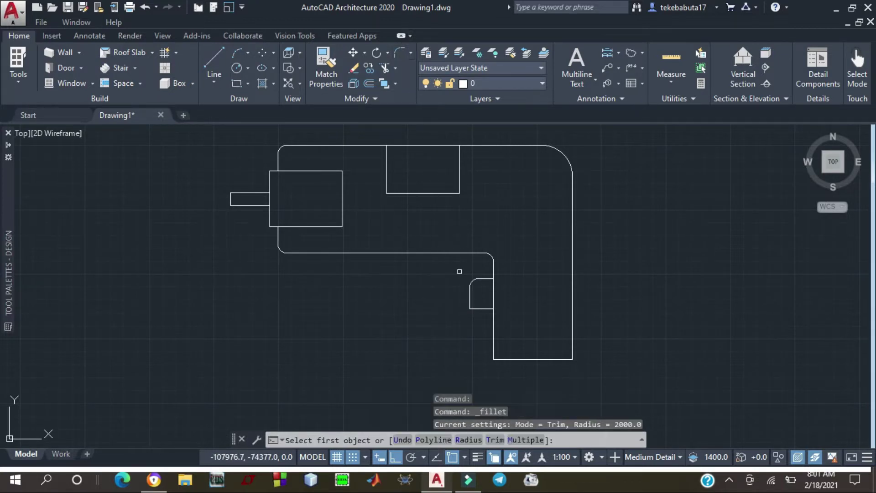
{"action": "left_click", "coordinate": [479, 310]}
{"action": "left_click", "coordinate": [471, 302]}
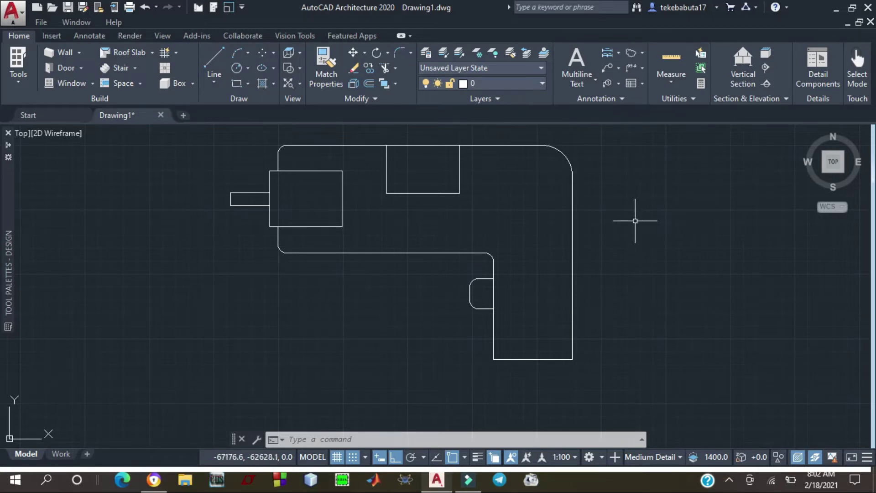
Draw a short line starting at the box edge's midpoint
{"action": "left_click", "coordinate": [216, 57]}
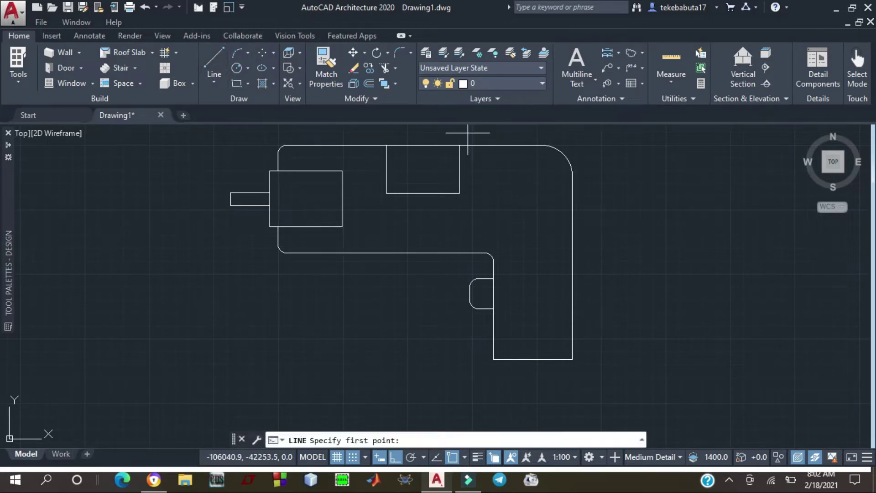
{"action": "left_click", "coordinate": [343, 197]}
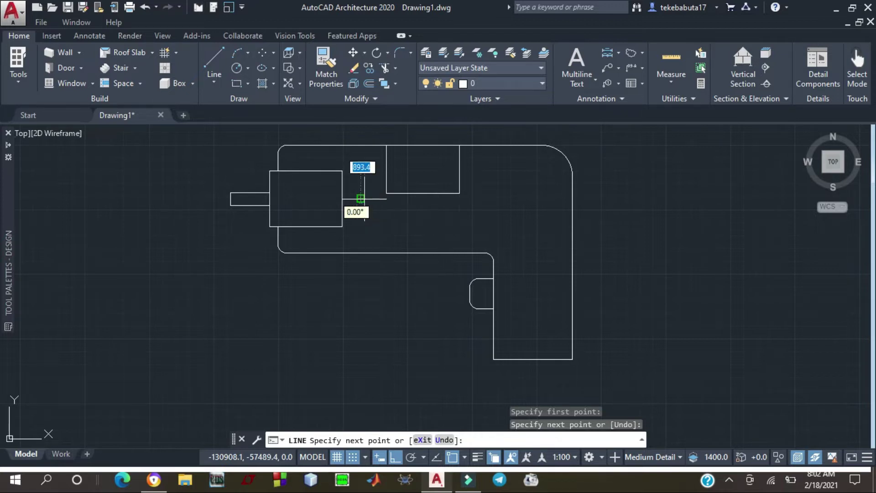
{"action": "key", "text": "Escape"}
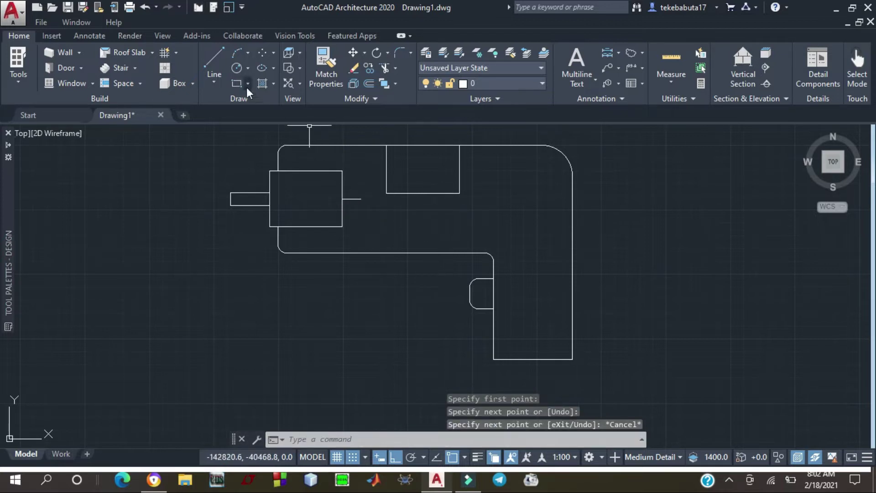
Offset the short line below itself at 2000 spacing to make three stacked lines
{"action": "left_click", "coordinate": [369, 82]}
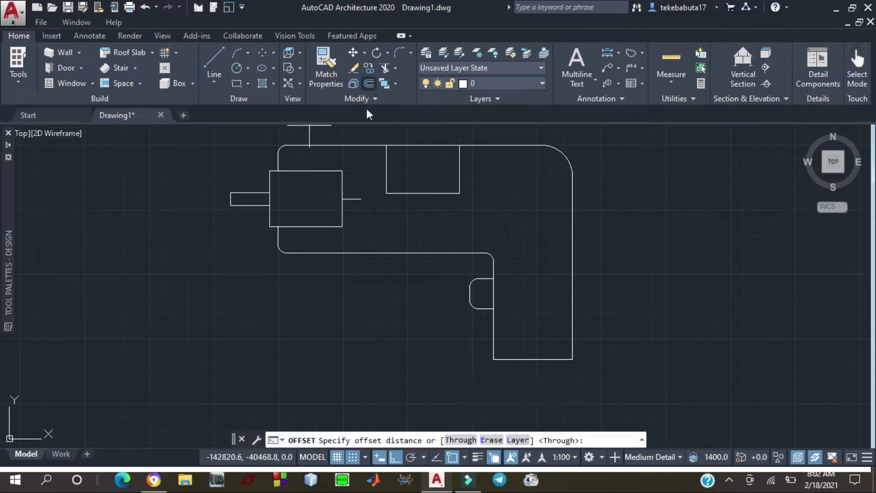
{"action": "left_click", "coordinate": [355, 200]}
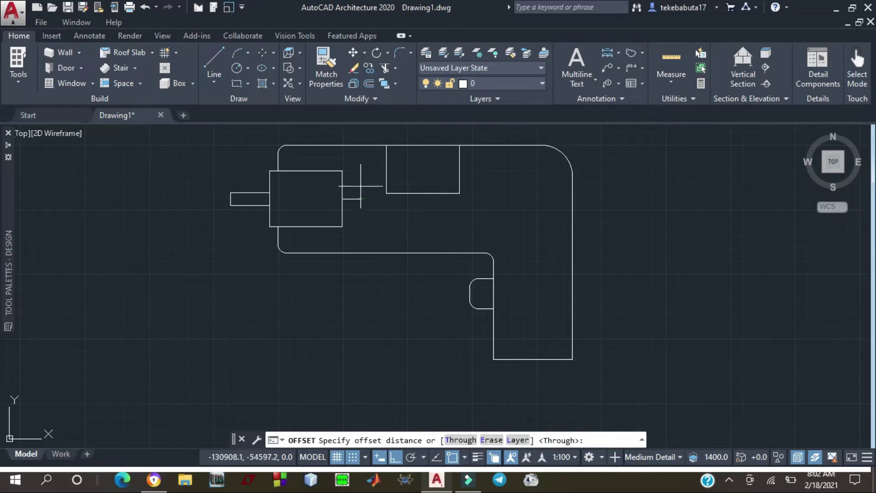
{"action": "left_click", "coordinate": [361, 199]}
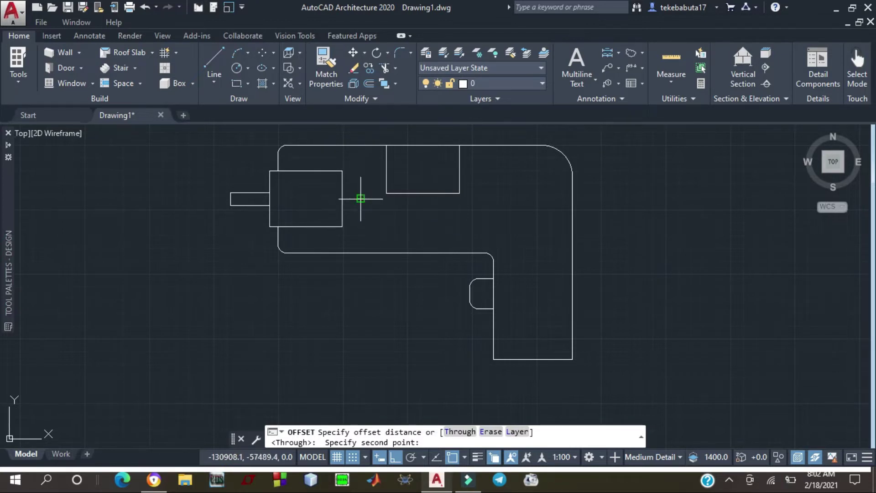
{"action": "type", "text": "2"}
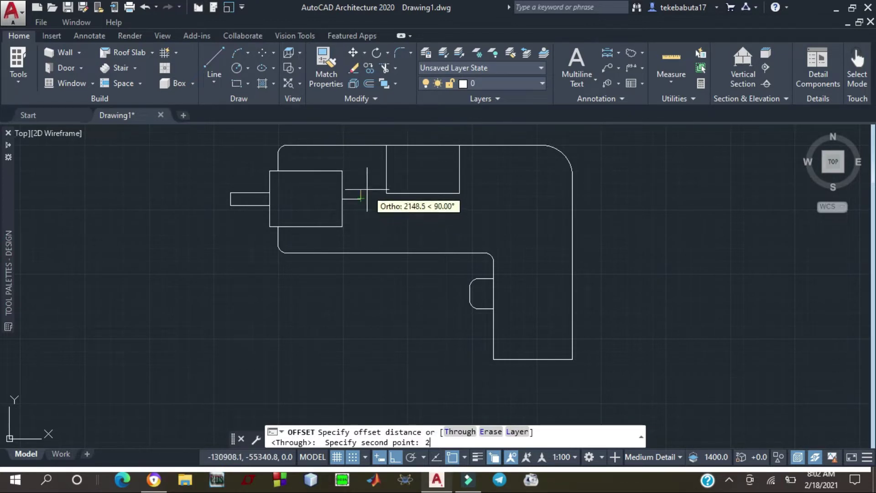
{"action": "type", "text": "000"}
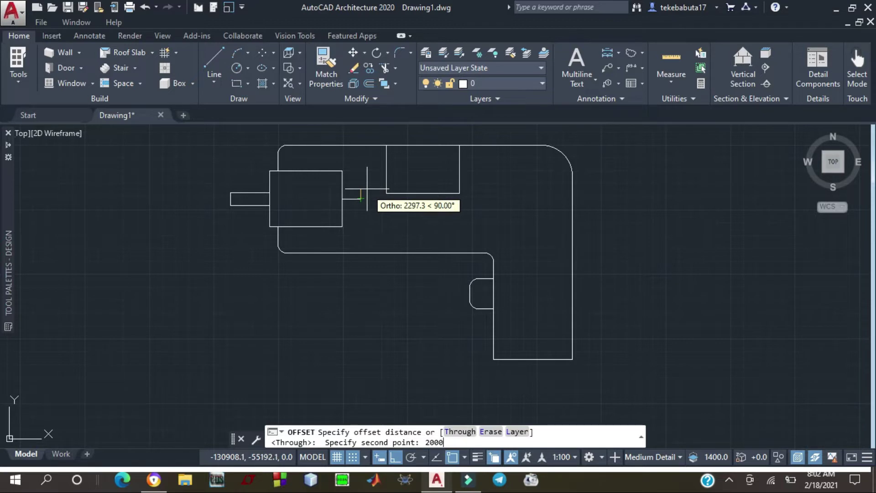
{"action": "key", "text": "Return"}
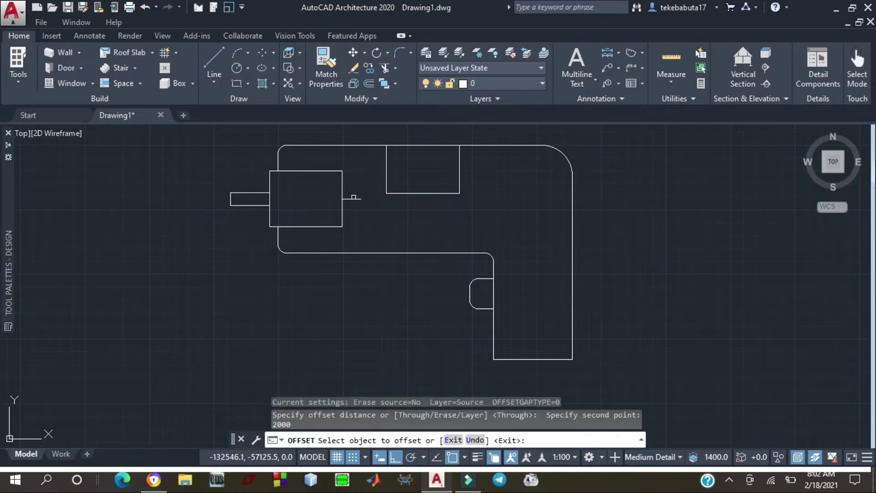
{"action": "left_click", "coordinate": [354, 199]}
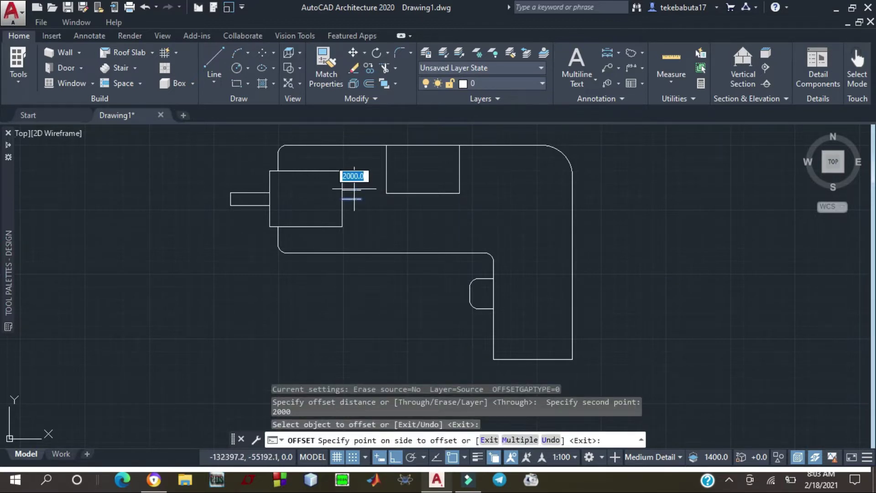
{"action": "left_click", "coordinate": [352, 198]}
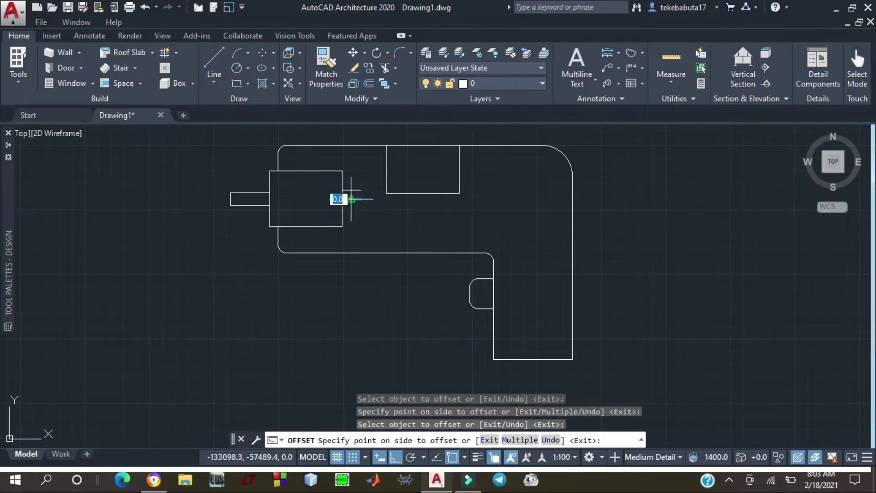
{"action": "left_click", "coordinate": [355, 204]}
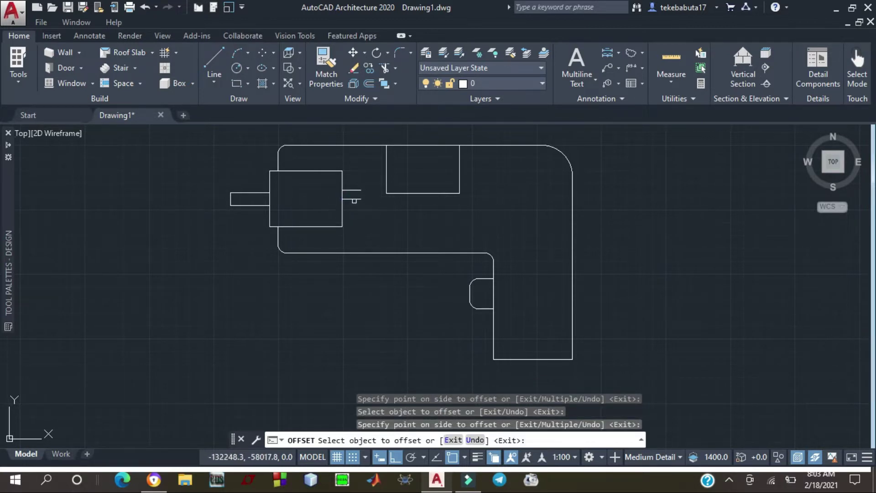
{"action": "left_click", "coordinate": [351, 199]}
{"action": "left_click", "coordinate": [354, 206]}
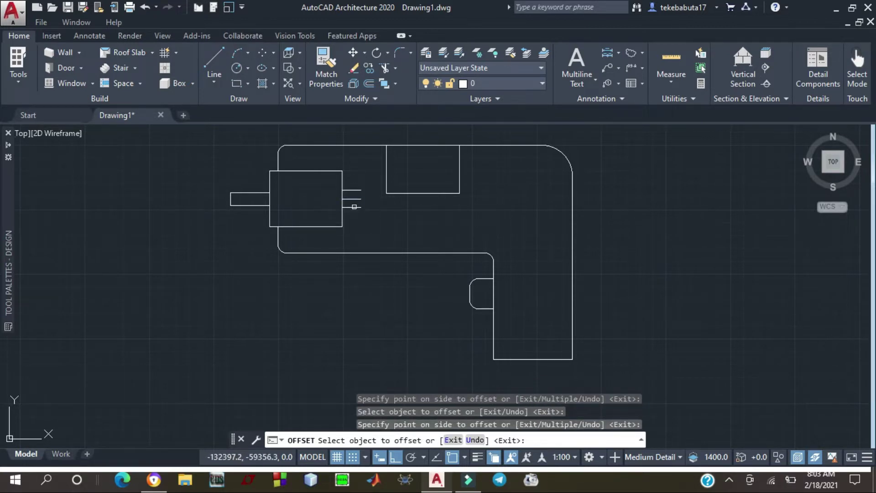
{"action": "key", "text": "Escape"}
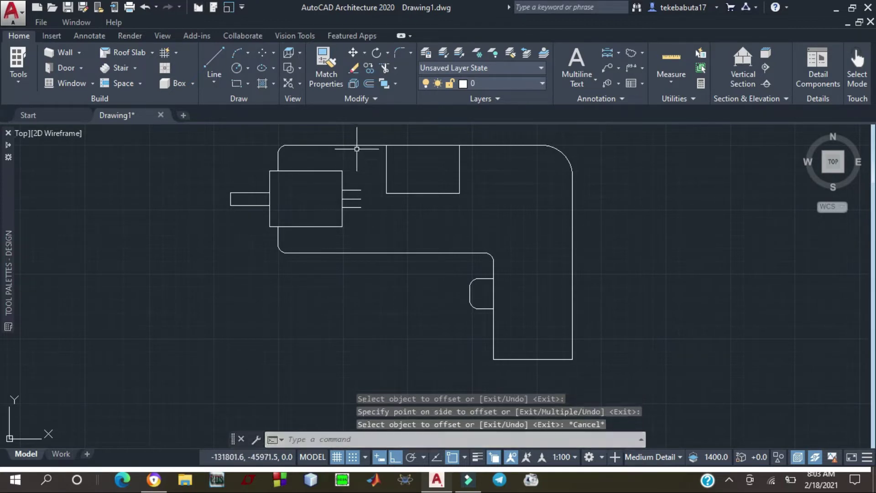
Draw a short vertical closing line across the ends of the stacked lines
{"action": "left_click", "coordinate": [212, 59]}
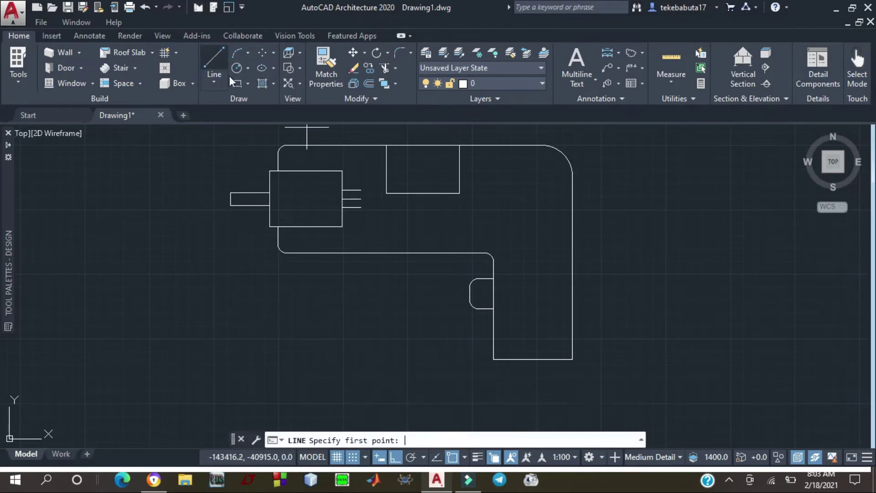
{"action": "left_click", "coordinate": [351, 190]}
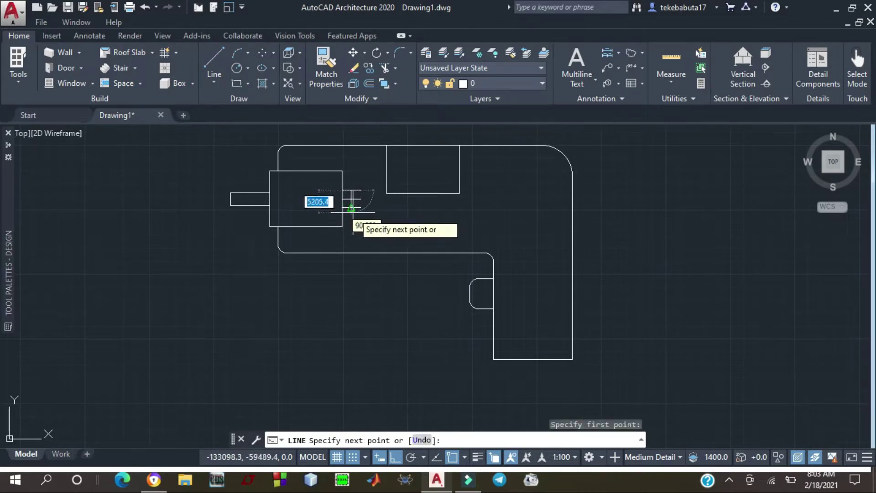
{"action": "left_click", "coordinate": [352, 196]}
{"action": "key", "text": "Escape"}
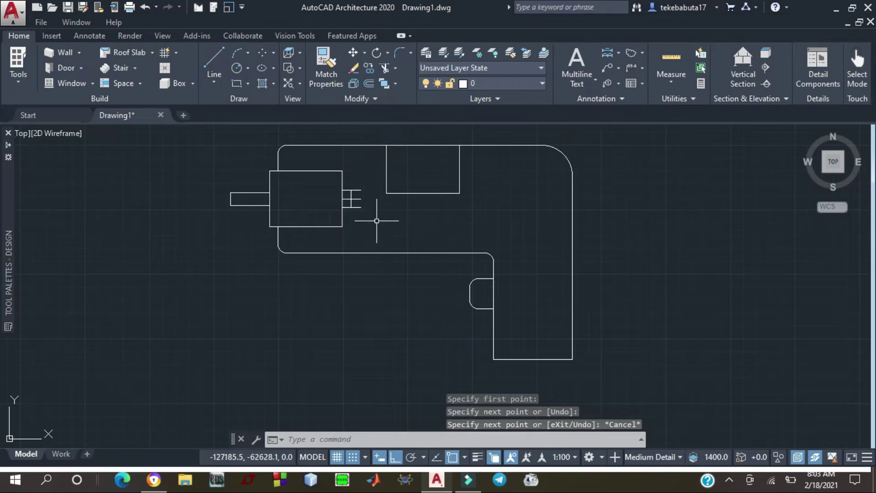
Trim the overhanging line ends back to the vertical line, forming a rectangular stub
{"action": "left_click", "coordinate": [385, 67]}
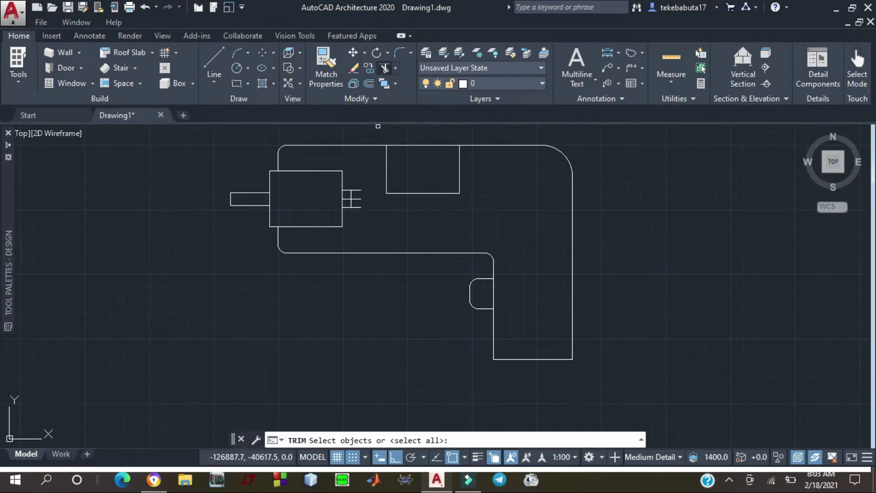
{"action": "left_click", "coordinate": [351, 203]}
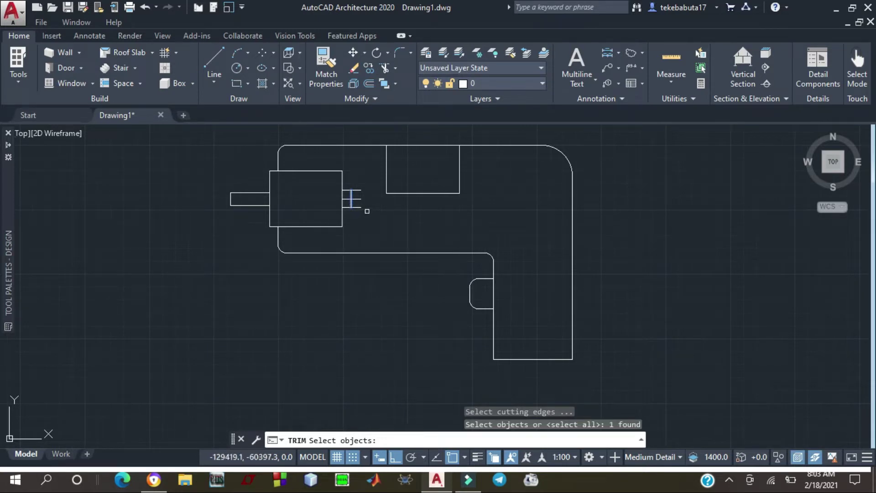
{"action": "key", "text": "Return"}
{"action": "left_click", "coordinate": [359, 207]}
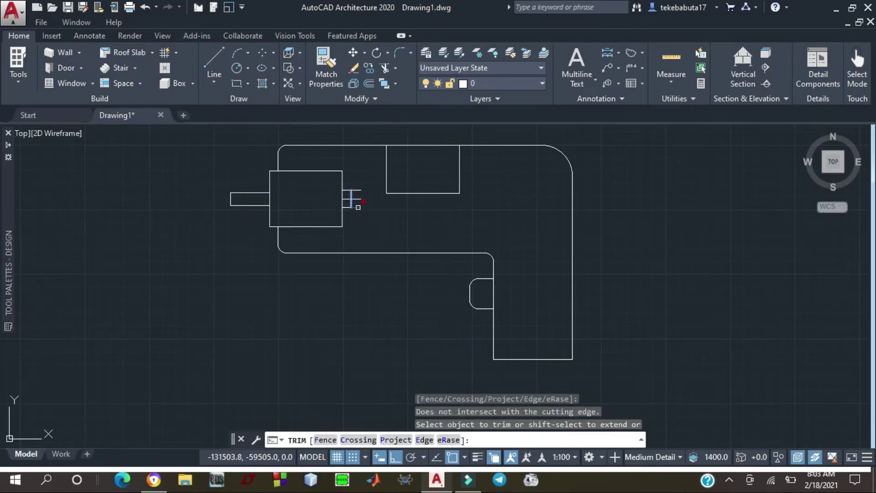
{"action": "left_click", "coordinate": [358, 202]}
{"action": "left_click", "coordinate": [358, 198]}
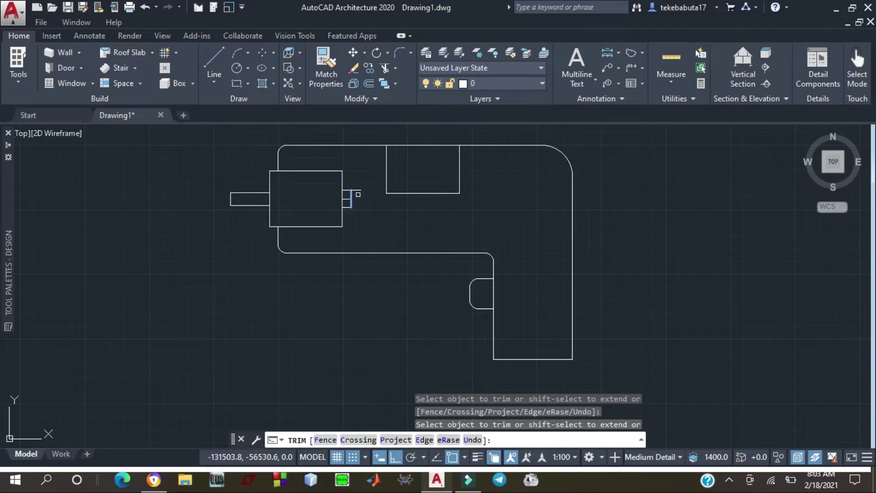
{"action": "left_click", "coordinate": [359, 189]}
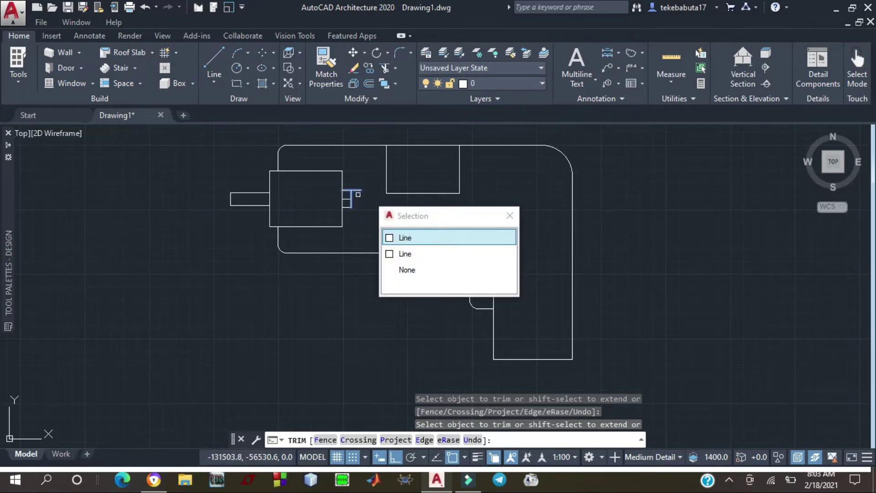
{"action": "key", "text": "Escape"}
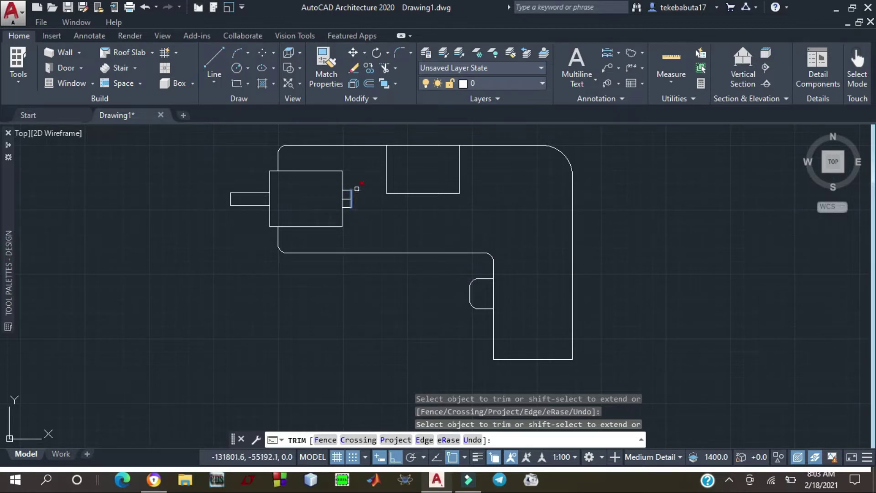
{"action": "left_click", "coordinate": [381, 252]}
{"action": "key", "text": "Escape"}
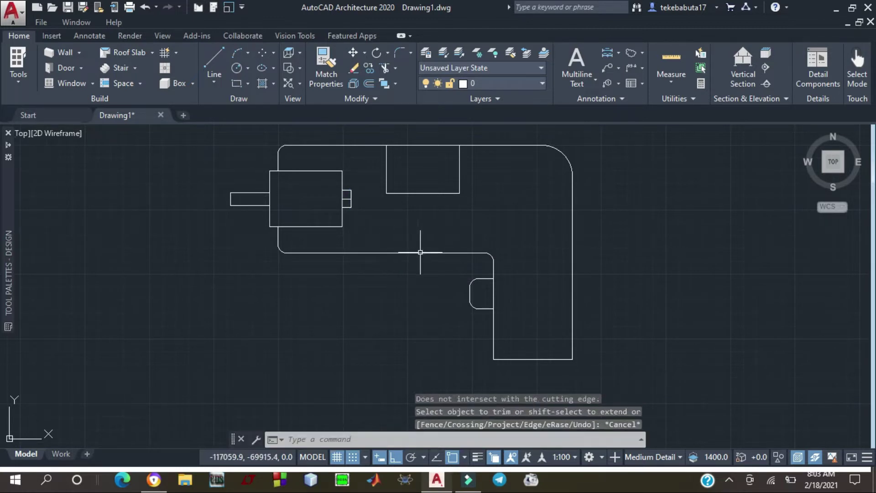
Draw two 2000-long lines from the stub's corner and its upper endpoint
{"action": "mouse_move", "coordinate": [419, 251]}
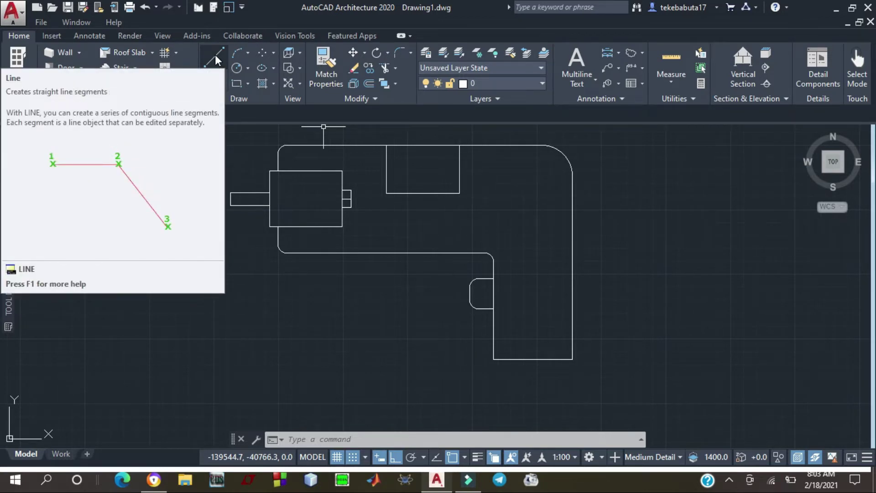
{"action": "left_click", "coordinate": [215, 54]}
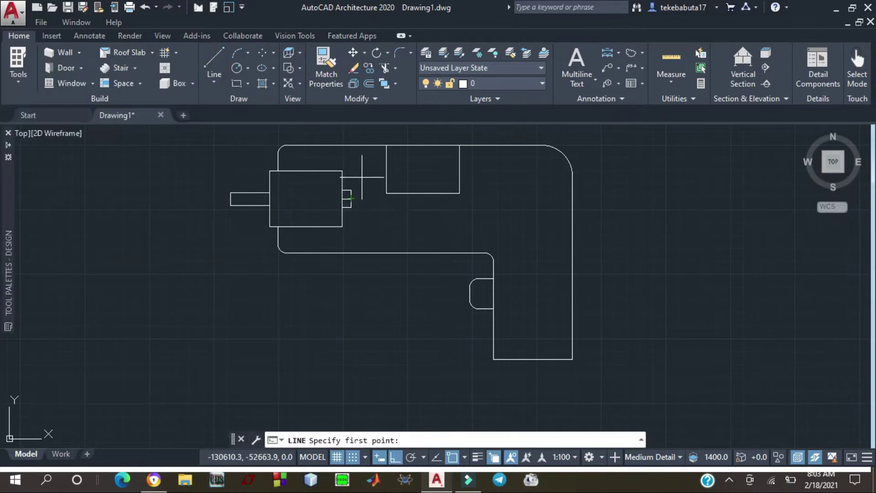
{"action": "left_click", "coordinate": [351, 208]}
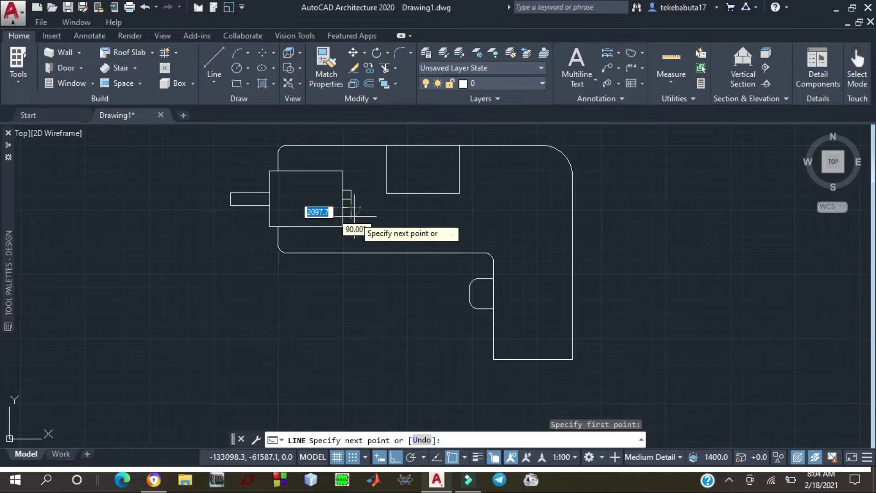
{"action": "type", "text": "2000"}
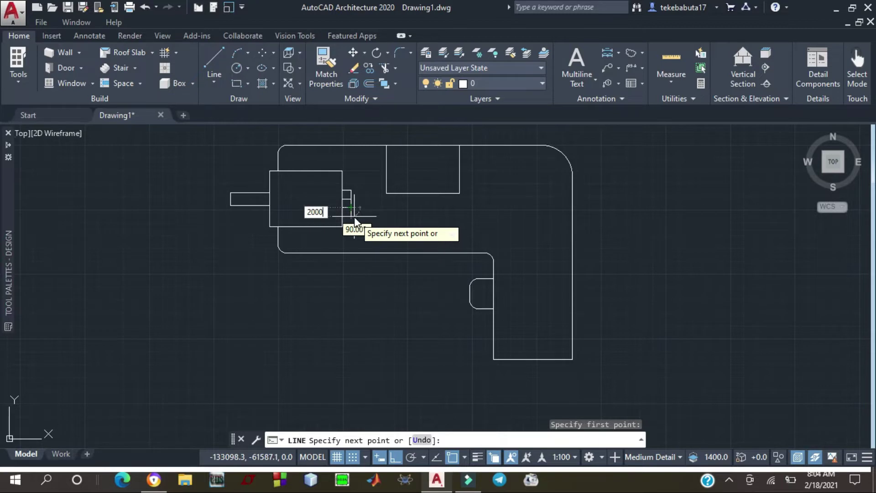
{"action": "key", "text": "Return"}
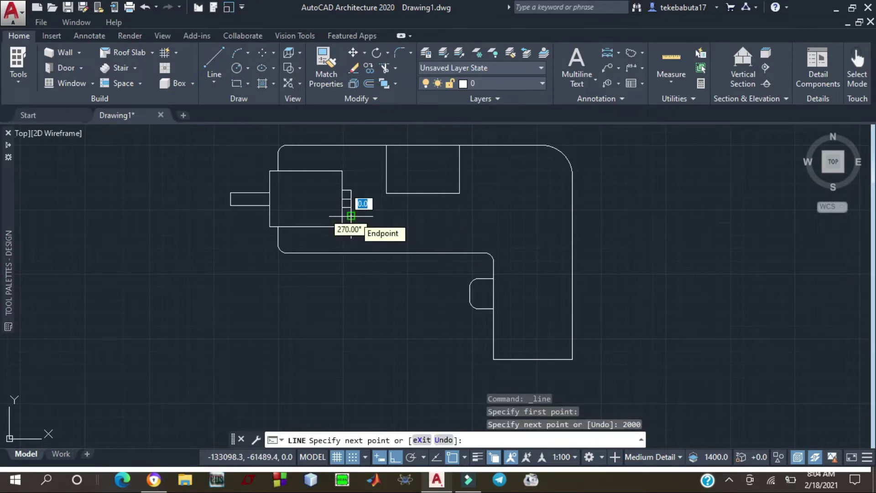
{"action": "key", "text": "Return"}
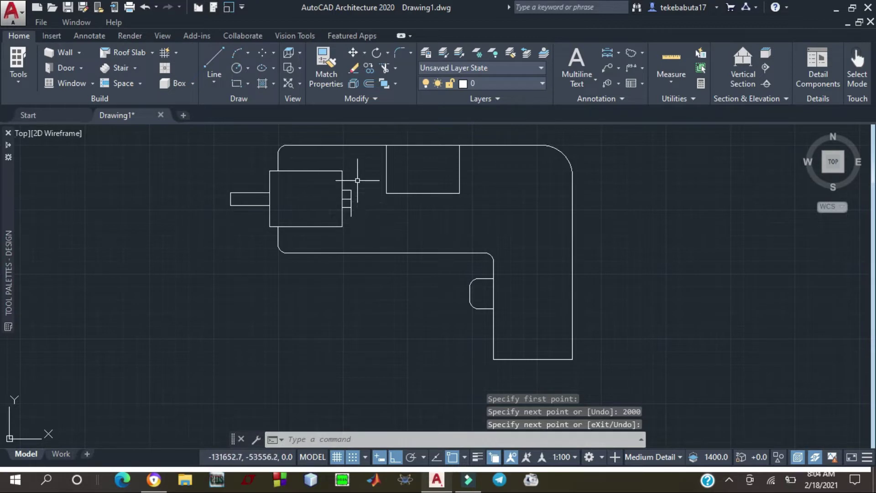
{"action": "left_click", "coordinate": [213, 53]}
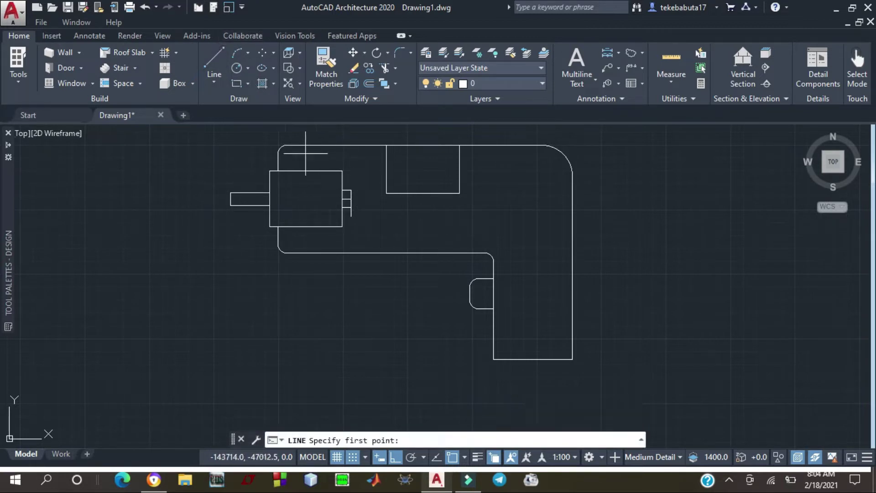
{"action": "left_click", "coordinate": [350, 190]}
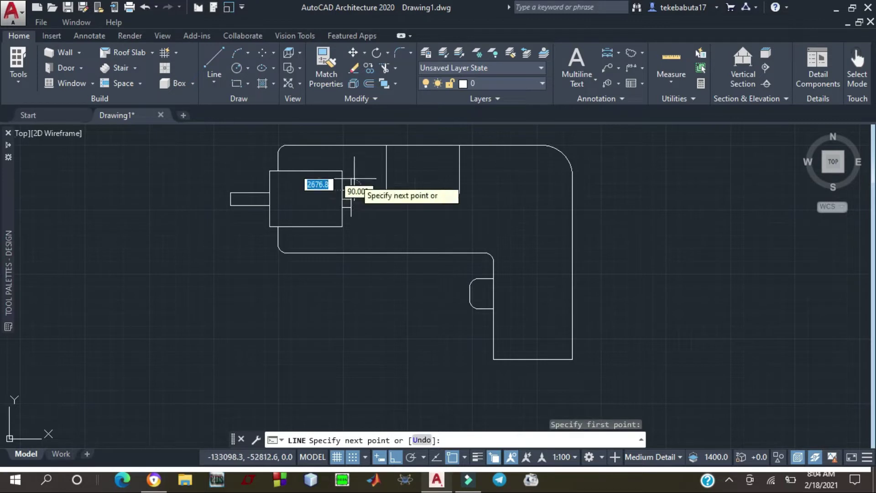
{"action": "type", "text": "2000"}
{"action": "key", "text": "Return"}
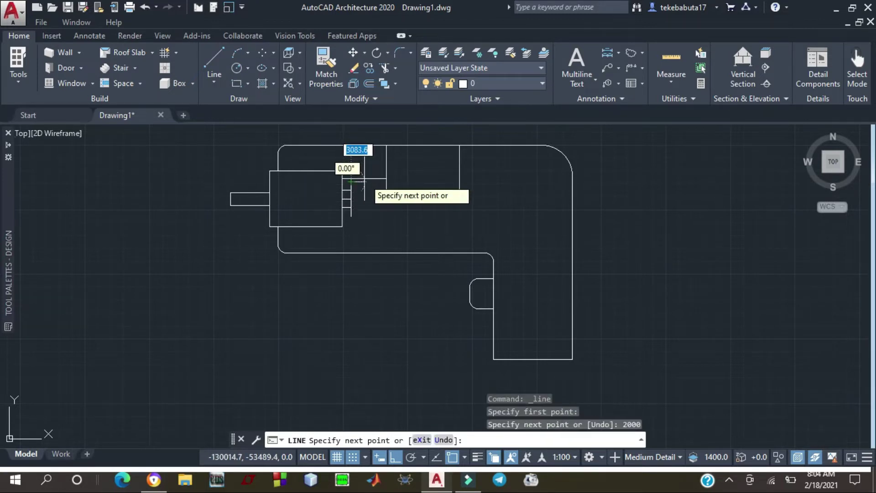
{"action": "key", "text": "Escape"}
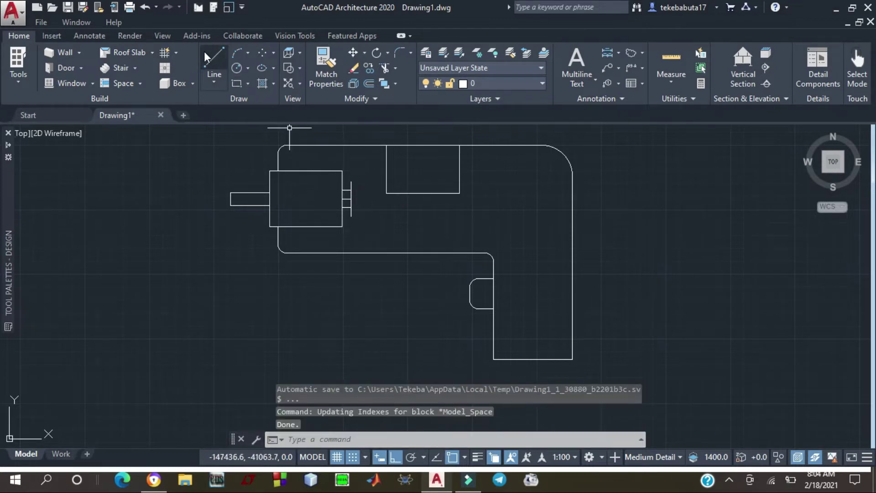
Draw 2000-long horizontal lines from the stub's upper and lower ends, closing up to the upper line
{"action": "left_click", "coordinate": [214, 59]}
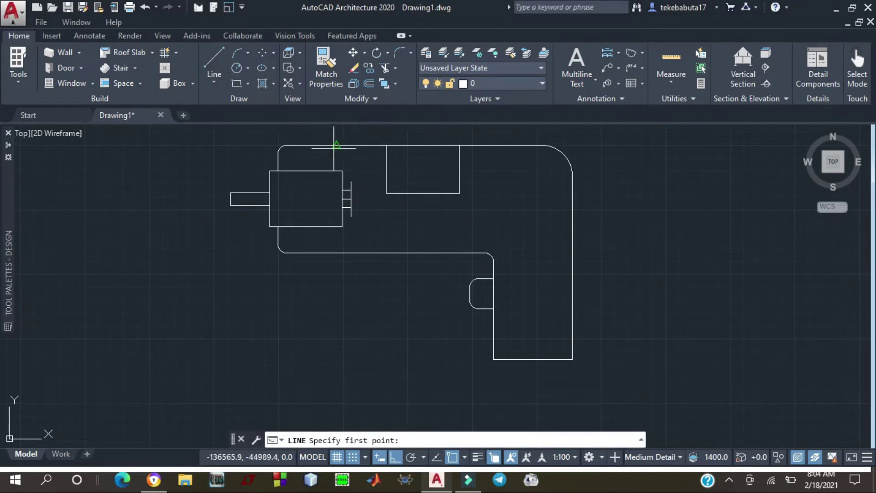
{"action": "left_click", "coordinate": [350, 182]}
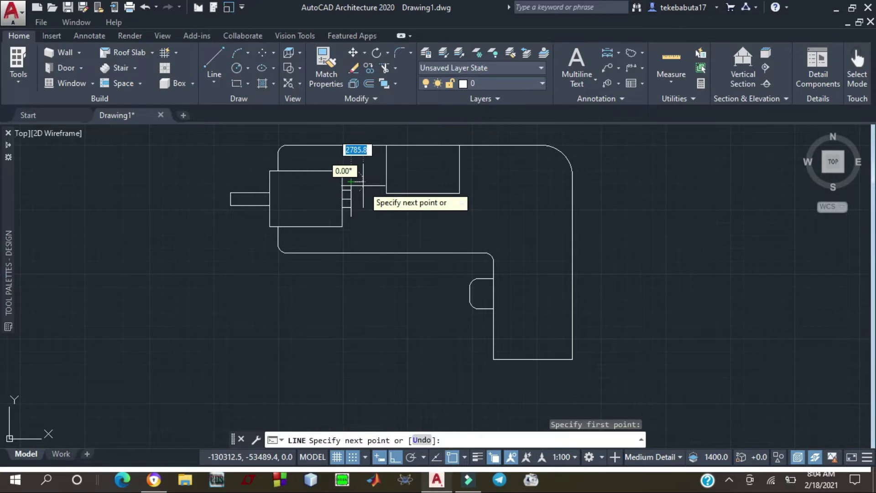
{"action": "type", "text": "2000"}
{"action": "key", "text": "Return"}
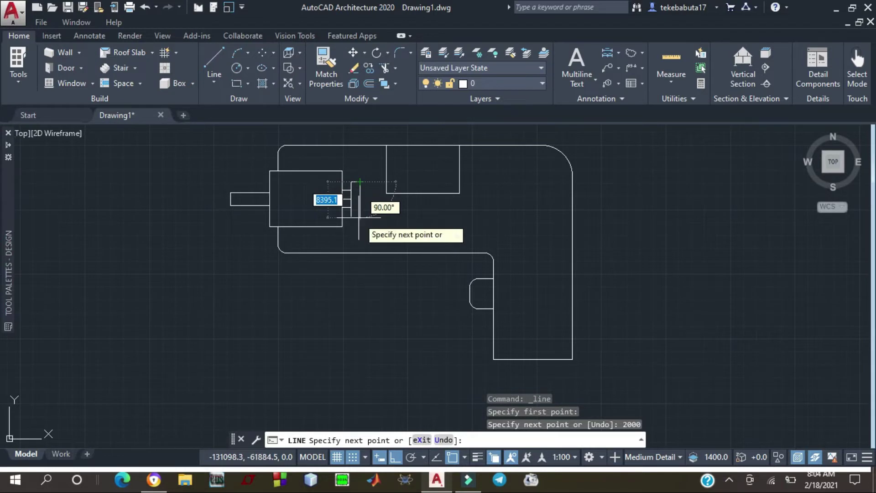
{"action": "key", "text": "Escape"}
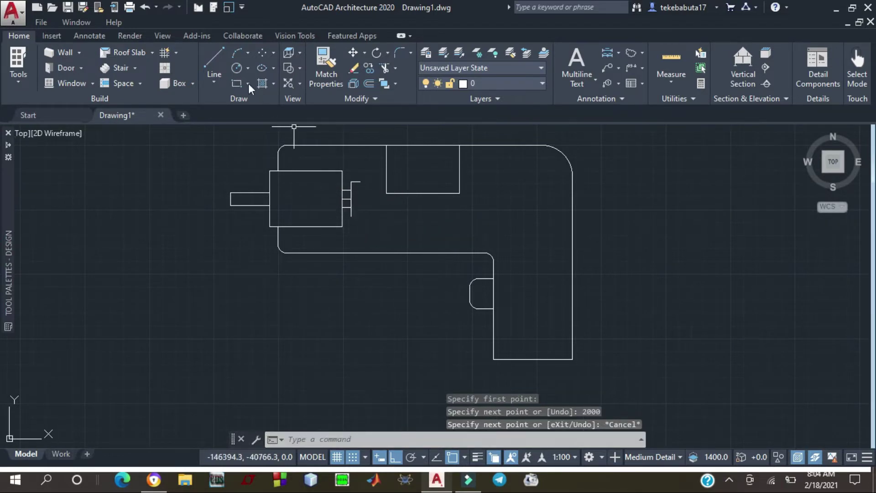
{"action": "left_click", "coordinate": [208, 58]}
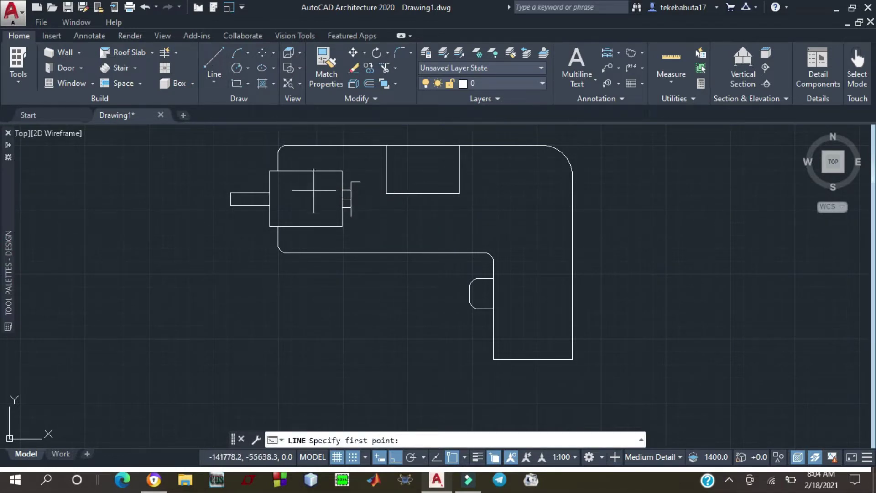
{"action": "left_click", "coordinate": [350, 216]}
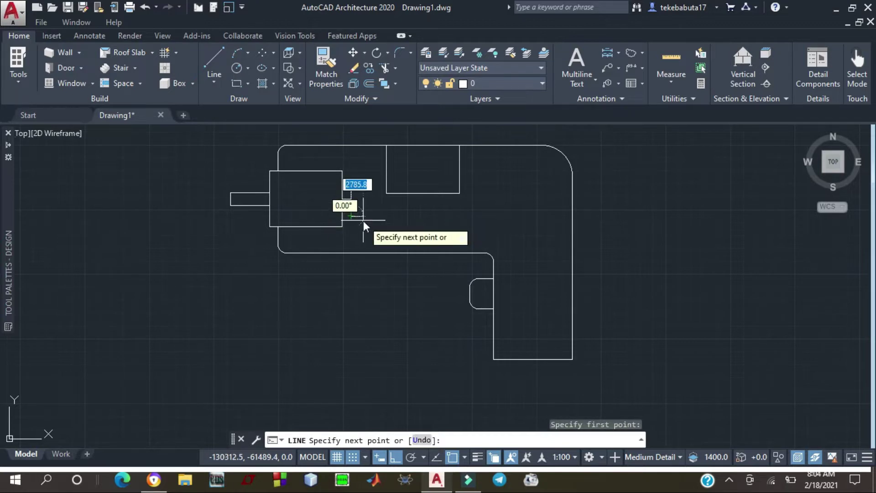
{"action": "type", "text": "2000"}
{"action": "key", "text": "Return"}
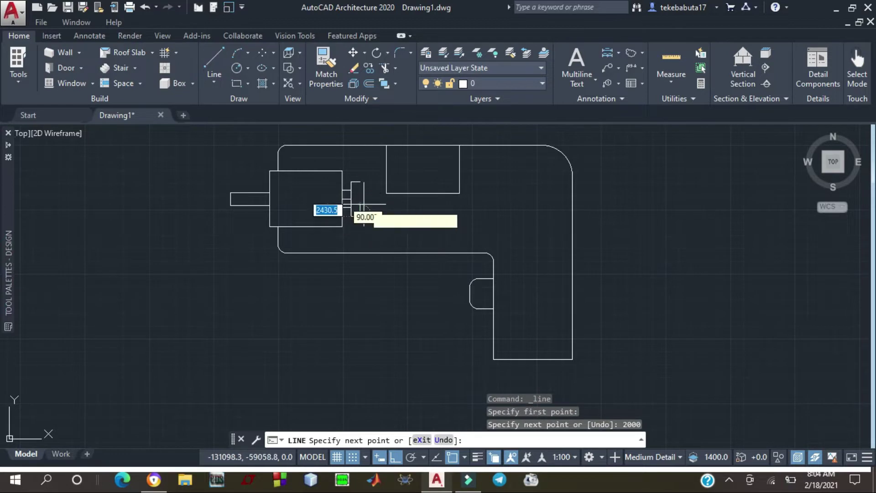
{"action": "left_click", "coordinate": [360, 182]}
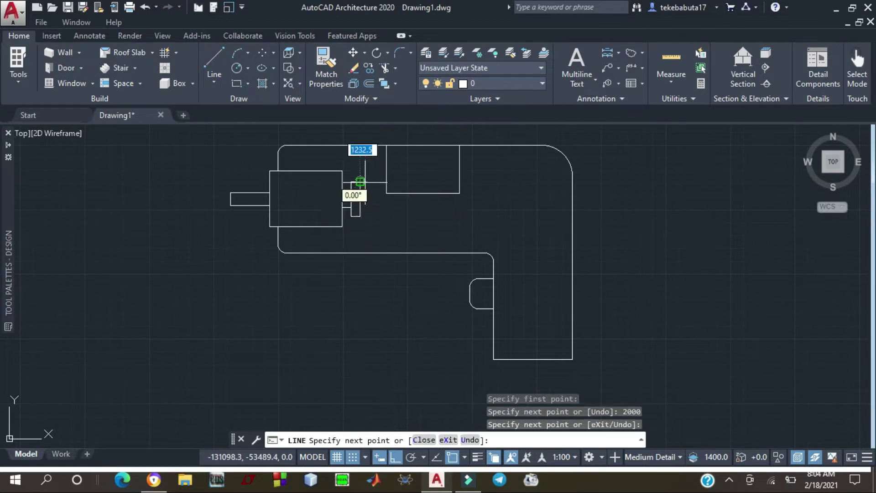
{"action": "key", "text": "Escape"}
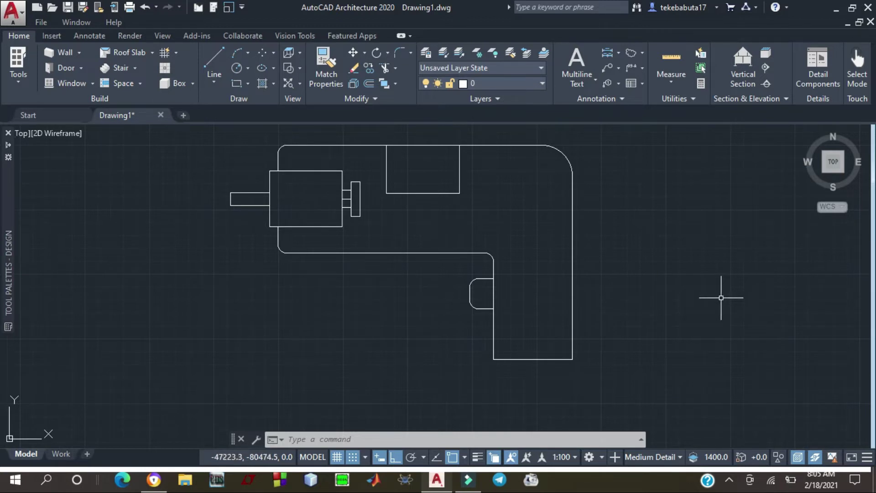
{"action": "scroll", "coordinate": [607, 268], "scroll_direction": "down", "scroll_amount": 2}
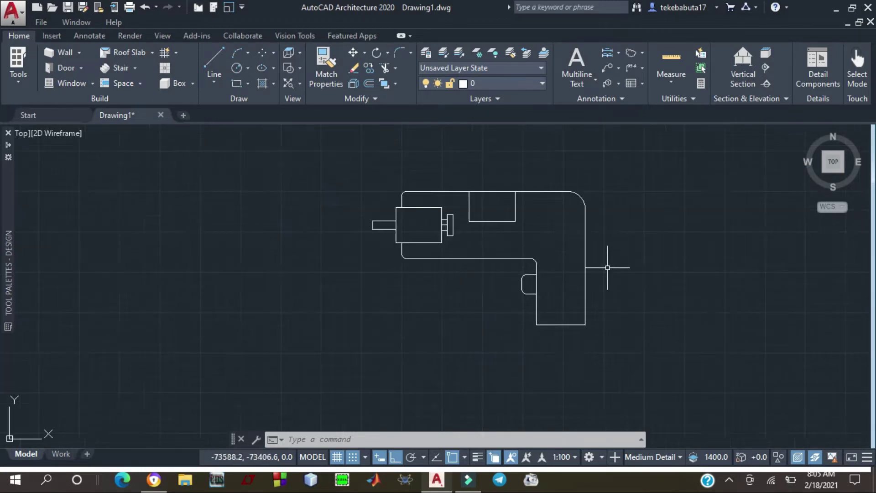
{"action": "scroll", "coordinate": [608, 268], "scroll_direction": "down", "scroll_amount": 2}
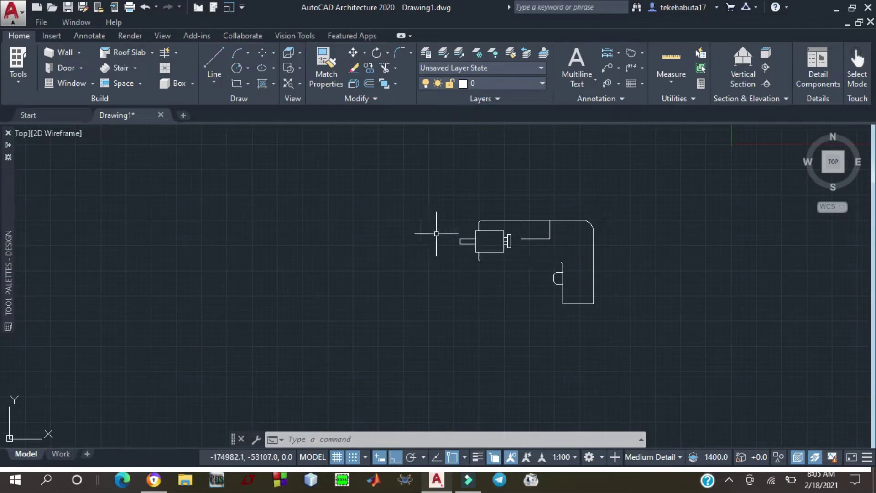
{"action": "scroll", "coordinate": [370, 227], "scroll_direction": "down", "scroll_amount": 2}
{"action": "scroll", "coordinate": [529, 244], "scroll_direction": "up", "scroll_amount": 4}
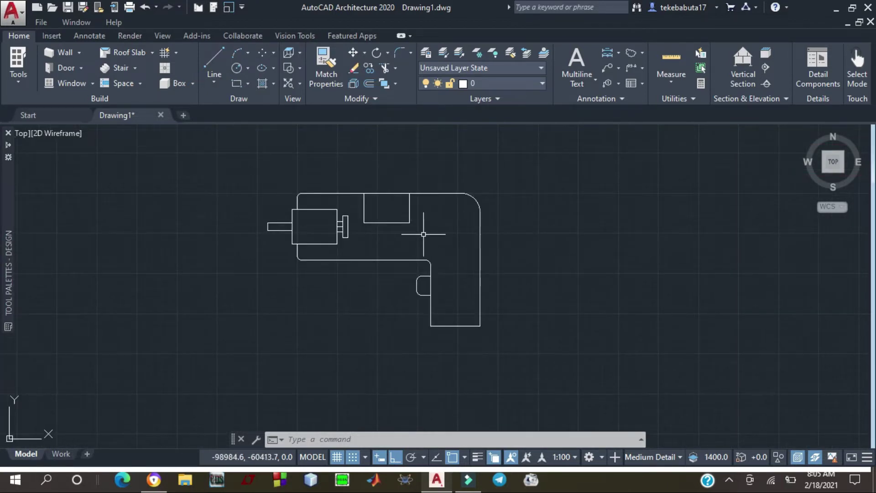
{"action": "scroll", "coordinate": [263, 226], "scroll_direction": "up", "scroll_amount": 2}
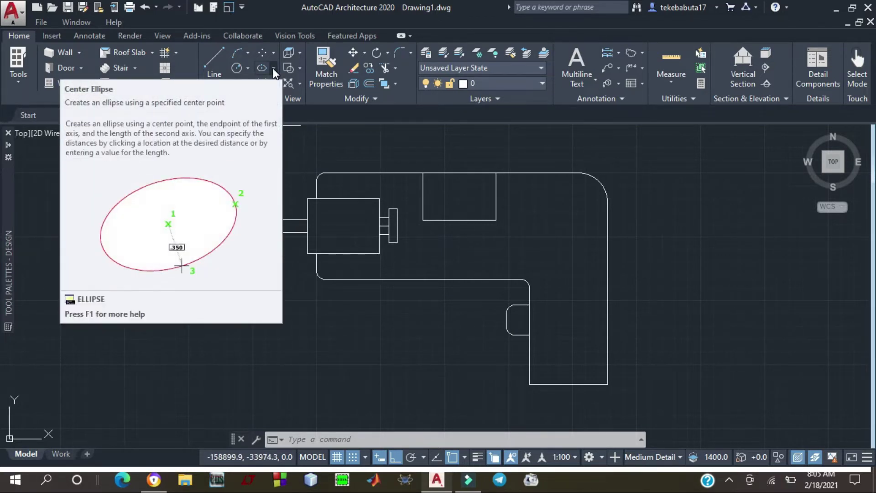
{"action": "left_click", "coordinate": [262, 67]}
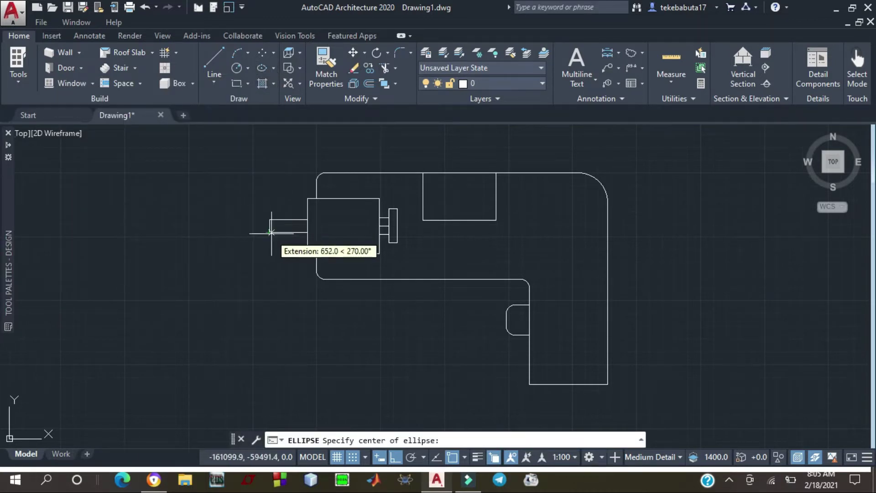
{"action": "scroll", "coordinate": [271, 232], "scroll_direction": "up", "scroll_amount": 8}
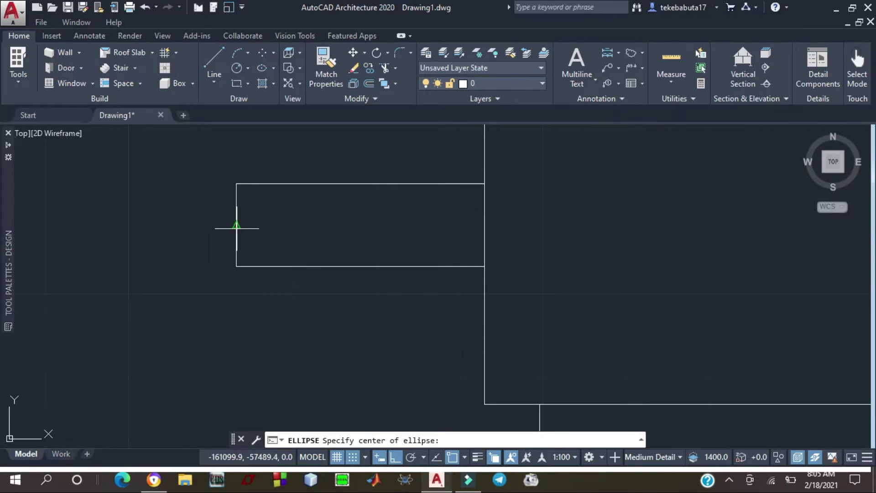
{"action": "left_click", "coordinate": [236, 227]}
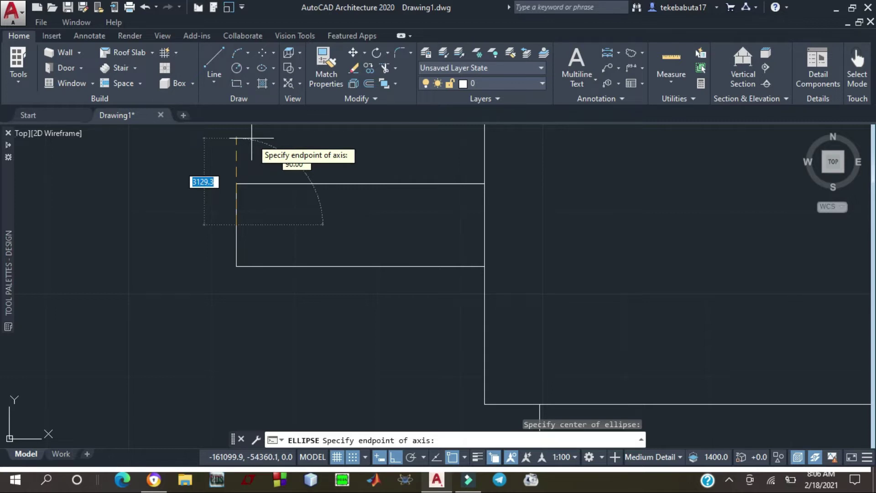
{"action": "type", "text": "500"}
{"action": "key", "text": "Return"}
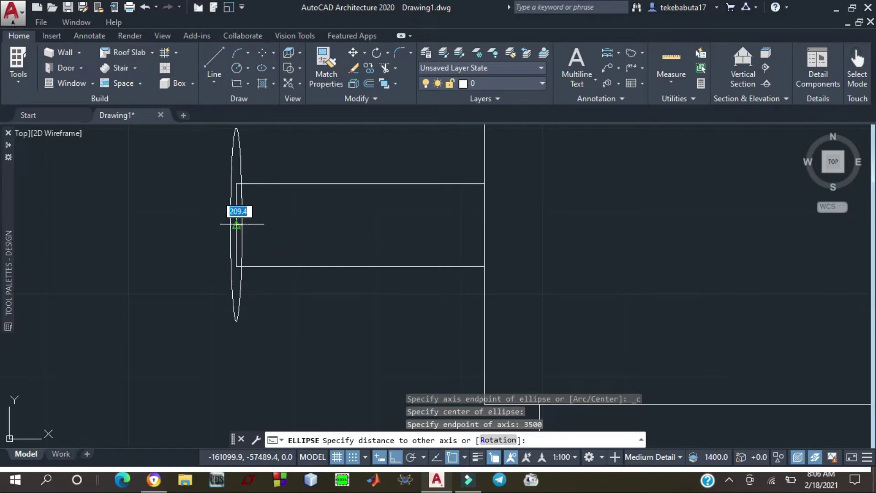
{"action": "left_click", "coordinate": [236, 224]}
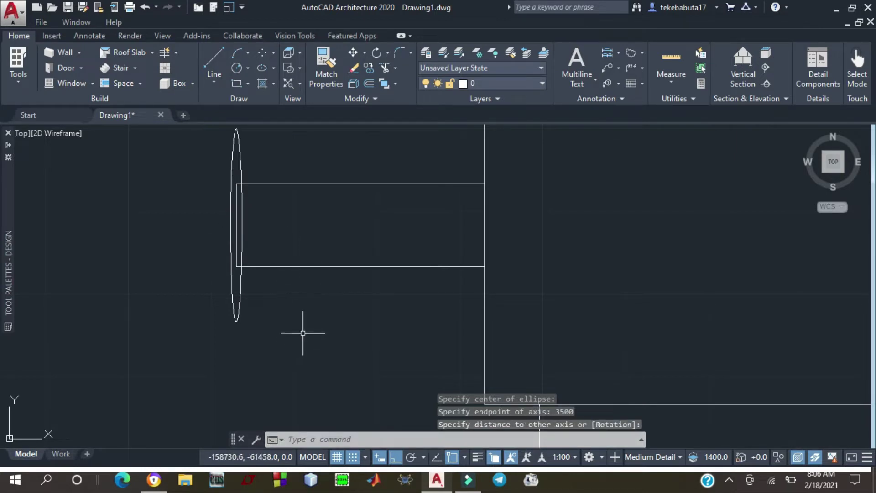
{"action": "scroll", "coordinate": [310, 319], "scroll_direction": "down", "scroll_amount": 3}
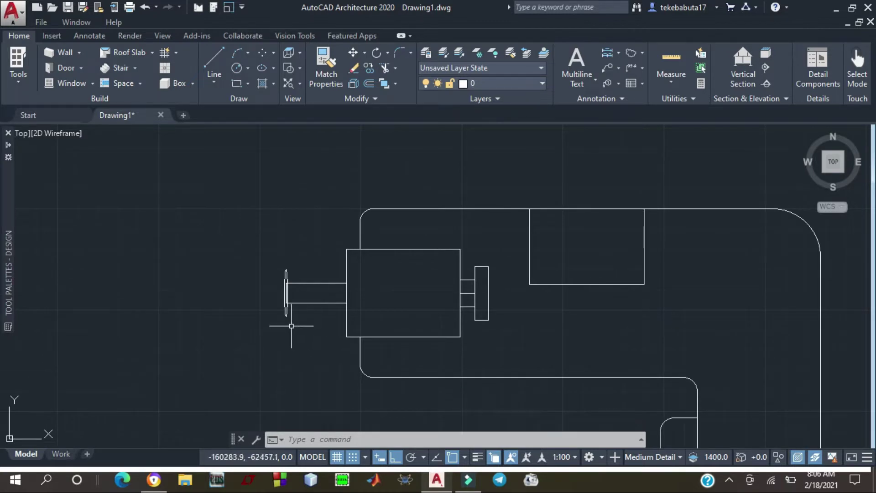
{"action": "scroll", "coordinate": [294, 323], "scroll_direction": "up", "scroll_amount": 5}
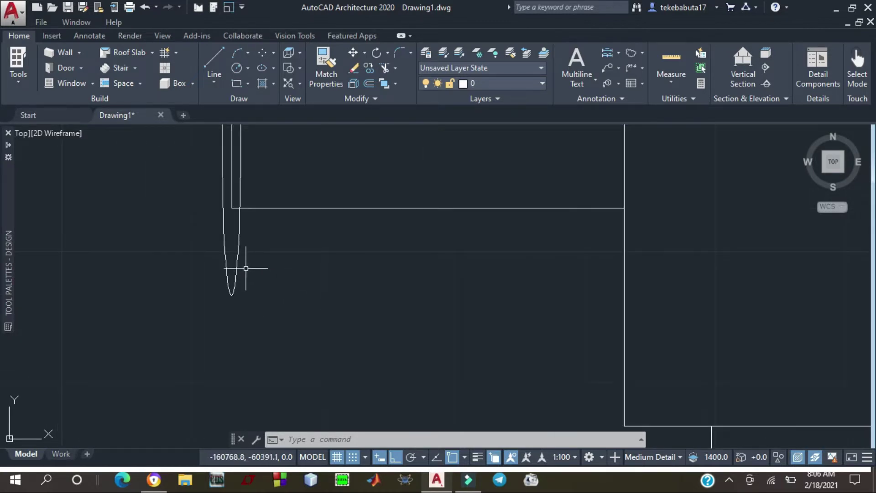
{"action": "left_click", "coordinate": [237, 252]}
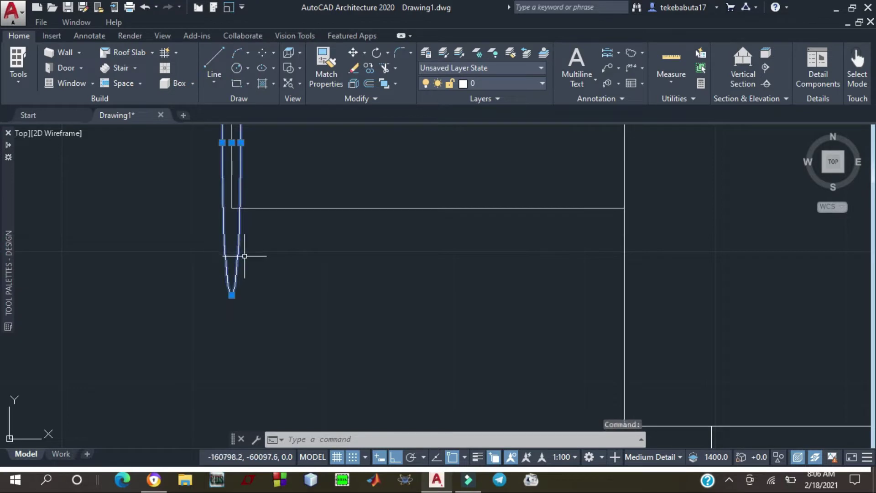
{"action": "key", "text": "Delete"}
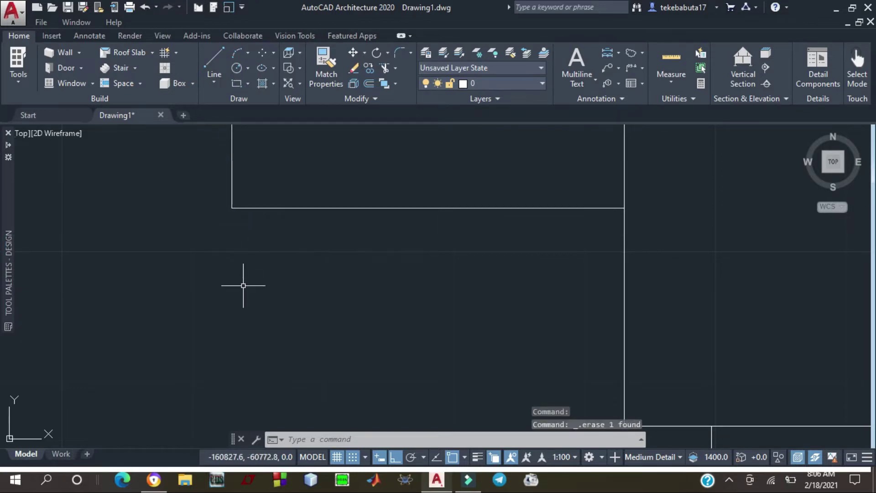
Start a center ellipse at the stub's left-edge midpoint with a 7000 horizontal half-axis
{"action": "scroll", "coordinate": [243, 285], "scroll_direction": "down", "scroll_amount": 2}
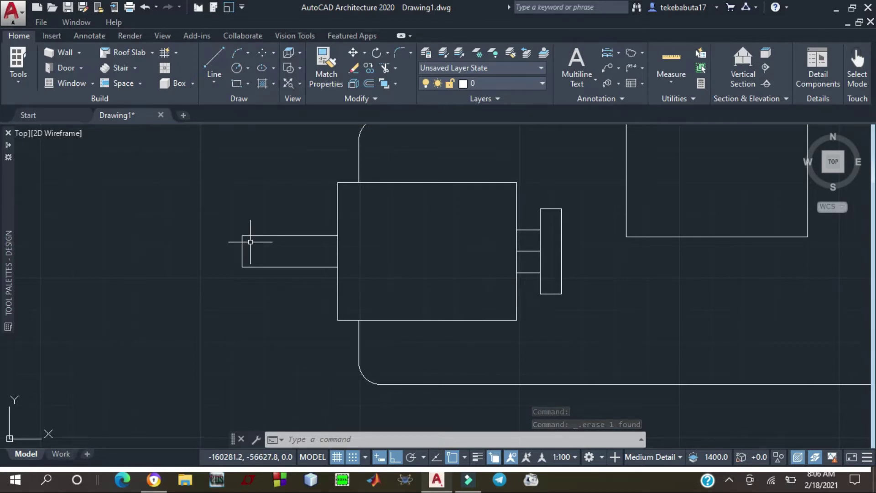
{"action": "scroll", "coordinate": [245, 244], "scroll_direction": "down", "scroll_amount": 2}
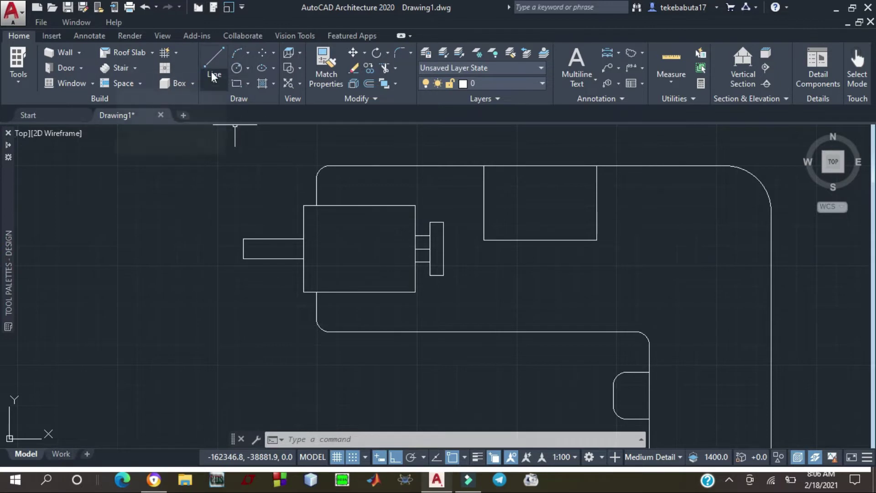
{"action": "left_click", "coordinate": [260, 68]}
{"action": "scroll", "coordinate": [239, 277], "scroll_direction": "up", "scroll_amount": 6}
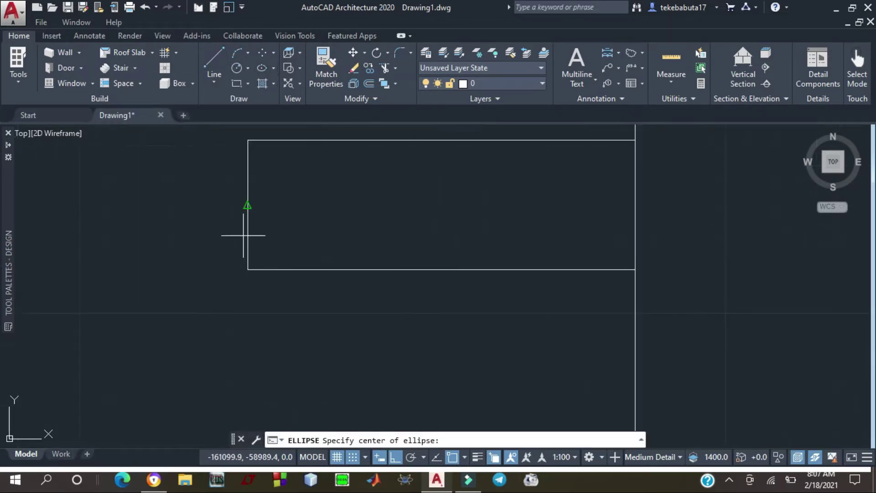
{"action": "left_click", "coordinate": [247, 205]}
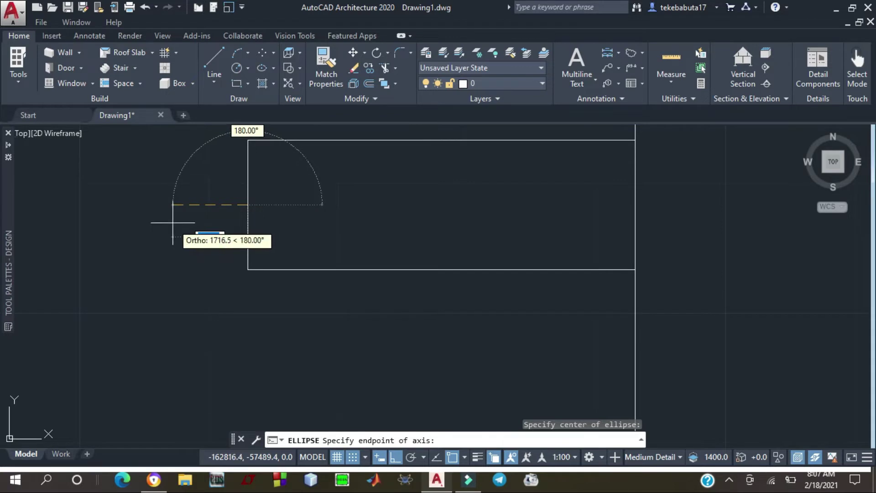
{"action": "type", "text": "7000"}
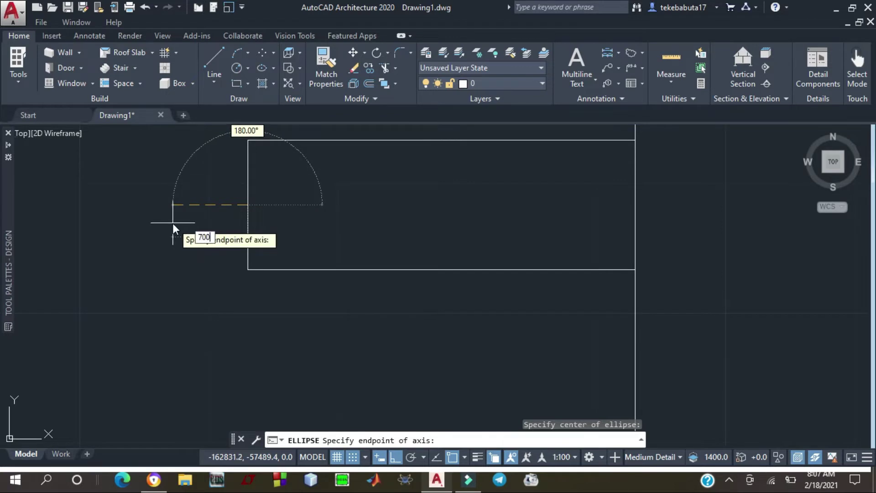
{"action": "key", "text": "Return"}
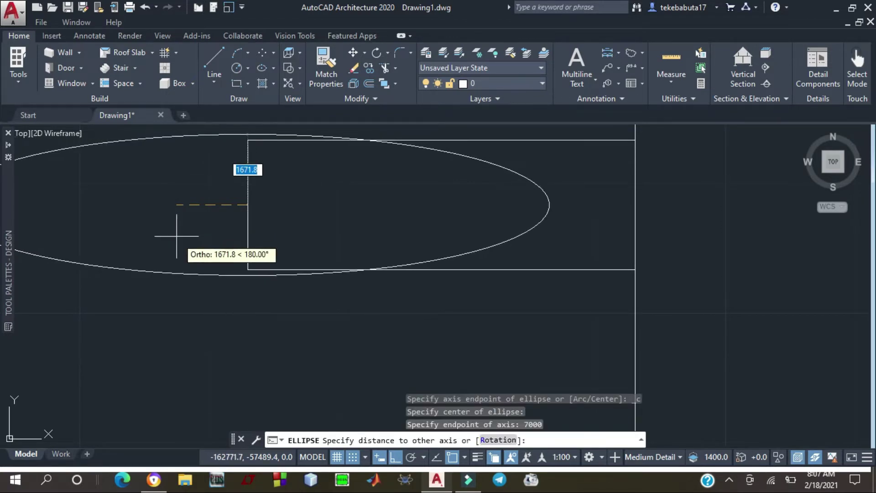
{"action": "scroll", "coordinate": [205, 274], "scroll_direction": "down", "scroll_amount": 5}
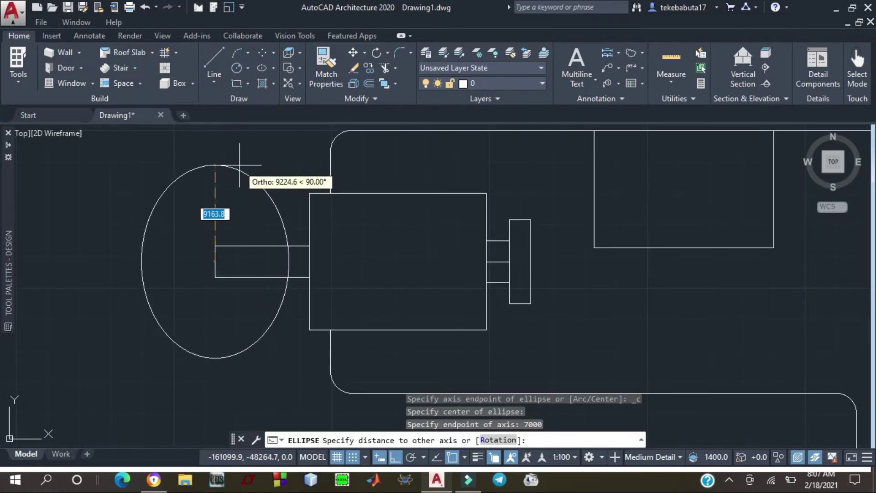
{"action": "scroll", "coordinate": [221, 149], "scroll_direction": "down", "scroll_amount": 4}
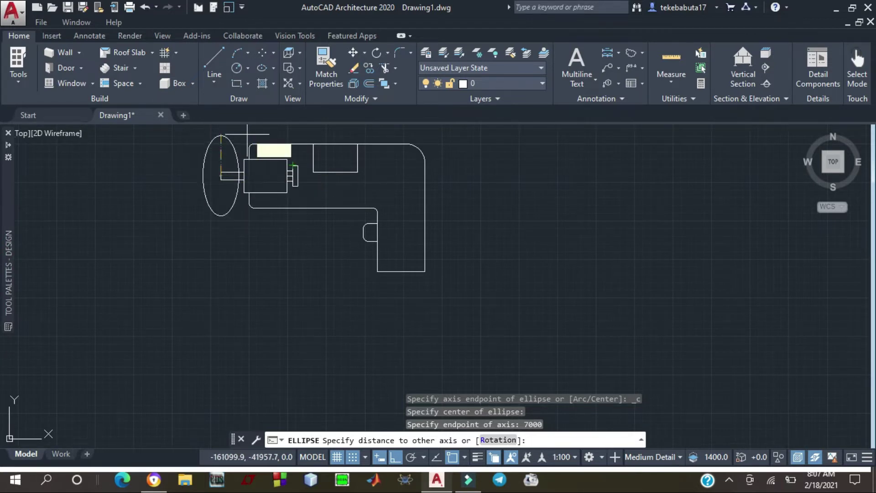
{"action": "scroll", "coordinate": [313, 250], "scroll_direction": "down", "scroll_amount": 4}
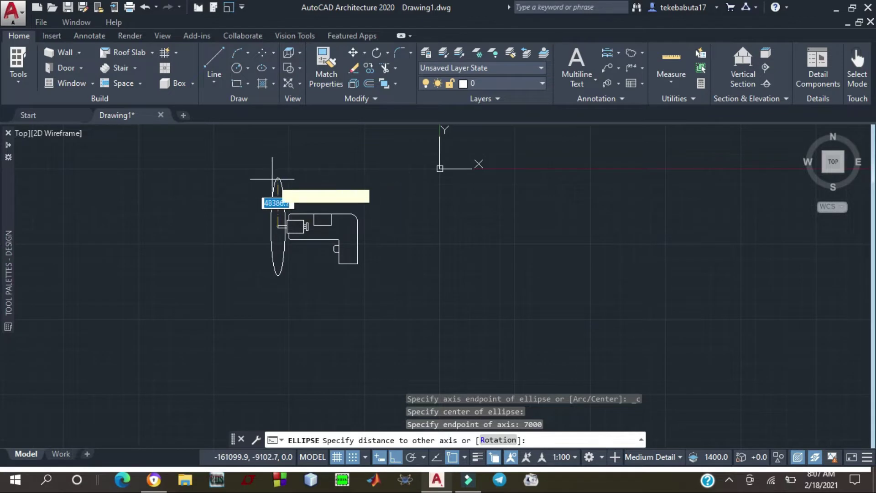
{"action": "scroll", "coordinate": [272, 212], "scroll_direction": "up", "scroll_amount": 6}
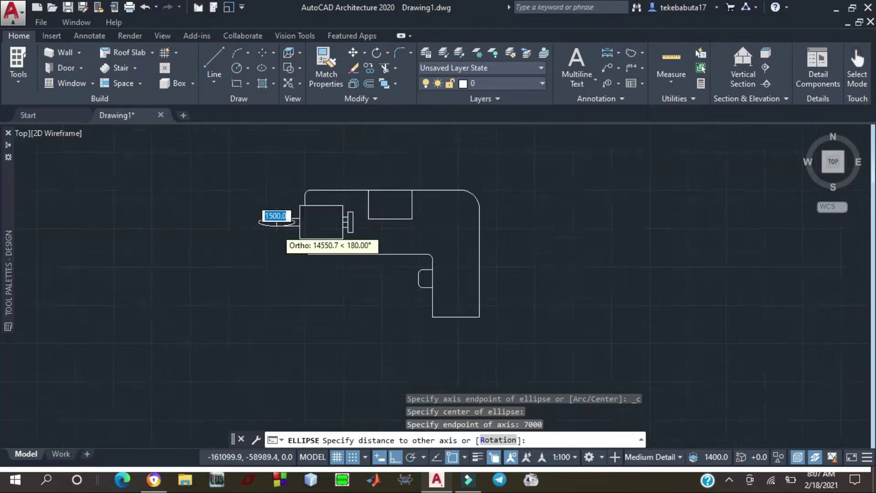
{"action": "scroll", "coordinate": [281, 256], "scroll_direction": "up", "scroll_amount": 3}
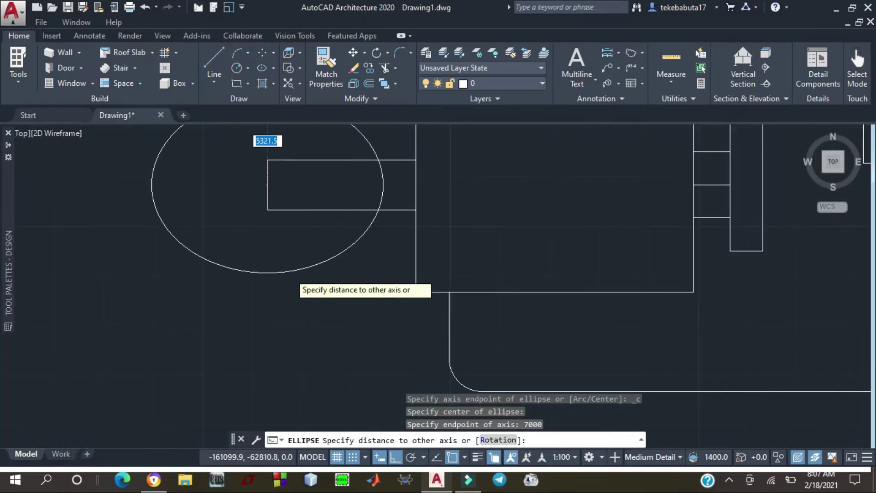
{"action": "scroll", "coordinate": [282, 235], "scroll_direction": "down", "scroll_amount": 5}
{"action": "scroll", "coordinate": [281, 224], "scroll_direction": "up", "scroll_amount": 5}
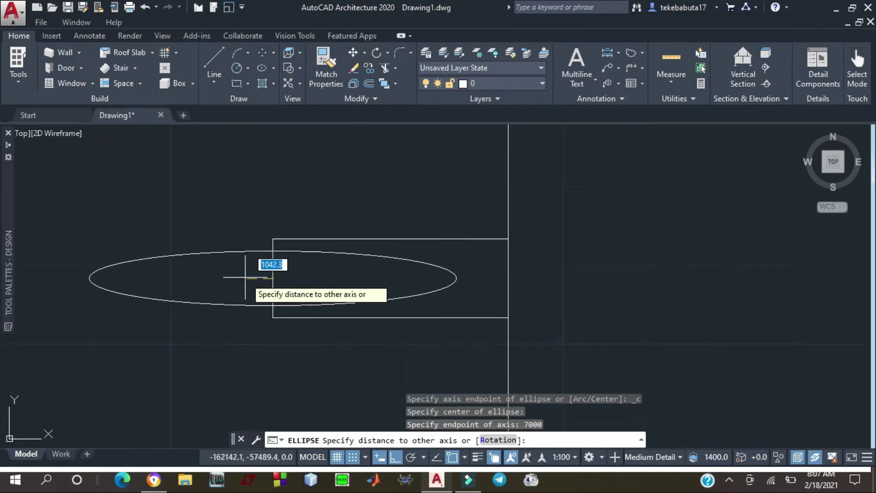
{"action": "scroll", "coordinate": [269, 255], "scroll_direction": "down", "scroll_amount": 5}
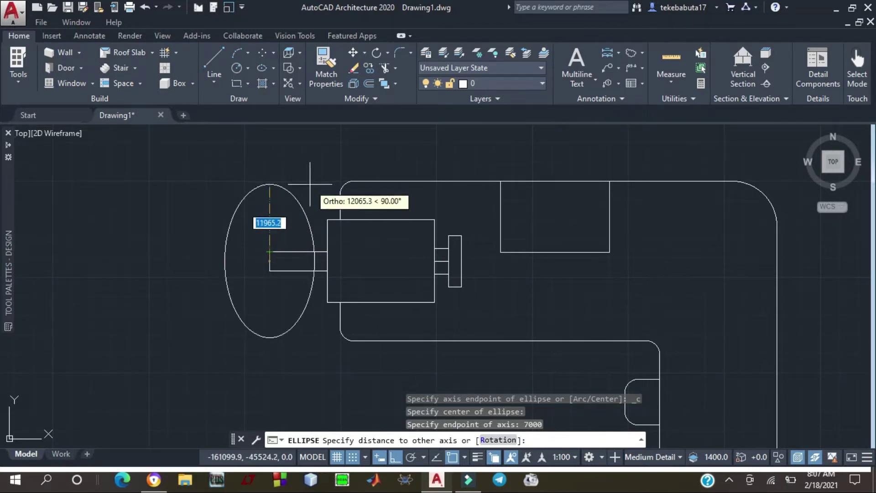
{"action": "scroll", "coordinate": [312, 182], "scroll_direction": "down", "scroll_amount": 5}
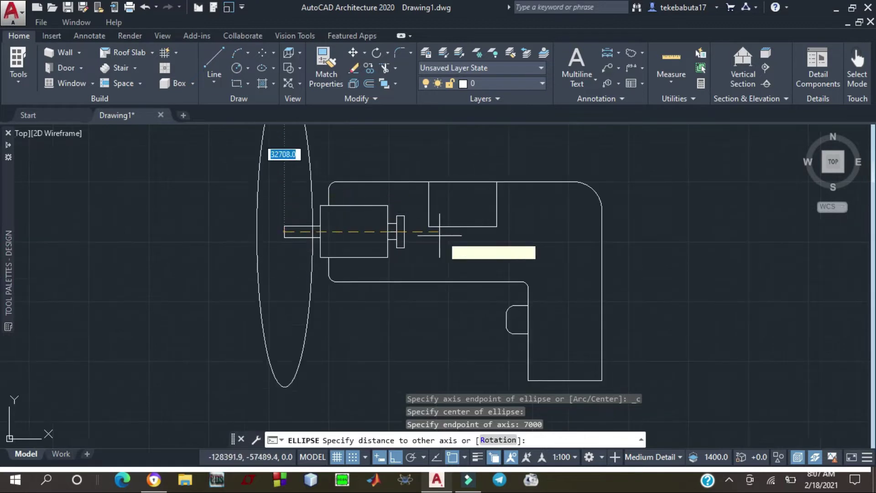
{"action": "scroll", "coordinate": [505, 230], "scroll_direction": "down", "scroll_amount": 2}
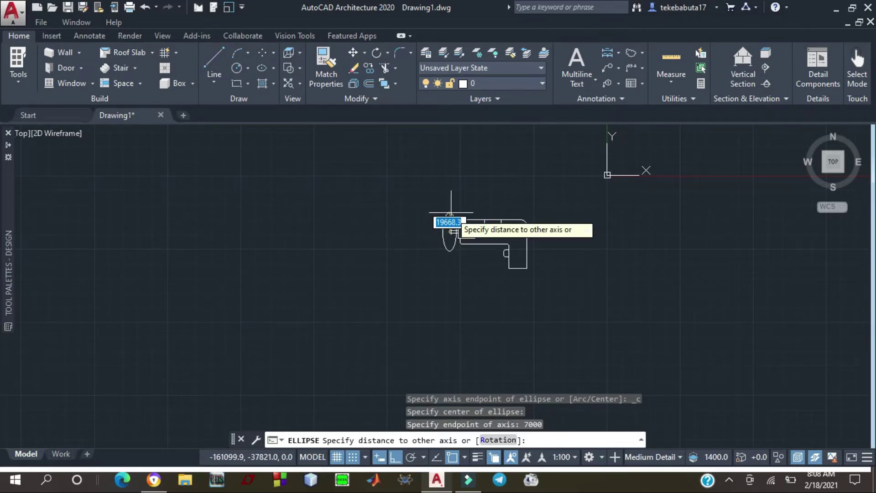
Finish the ellipse by setting its vertical axis point
{"action": "left_click", "coordinate": [451, 219]}
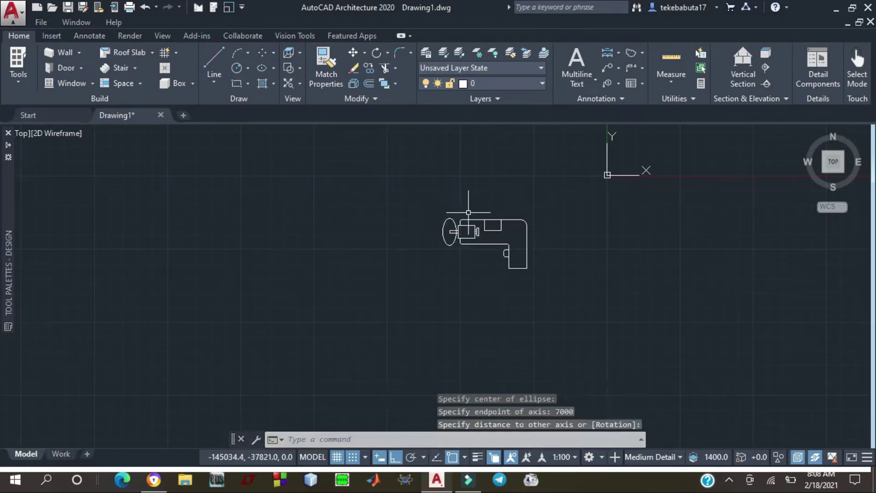
{"action": "scroll", "coordinate": [489, 219], "scroll_direction": "down", "scroll_amount": 3}
{"action": "scroll", "coordinate": [487, 229], "scroll_direction": "up", "scroll_amount": 8}
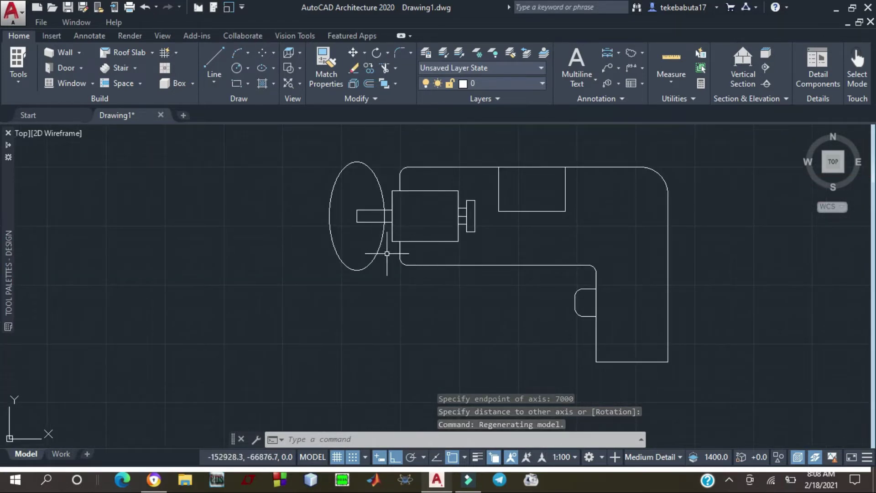
{"action": "scroll", "coordinate": [394, 256], "scroll_direction": "down", "scroll_amount": 4}
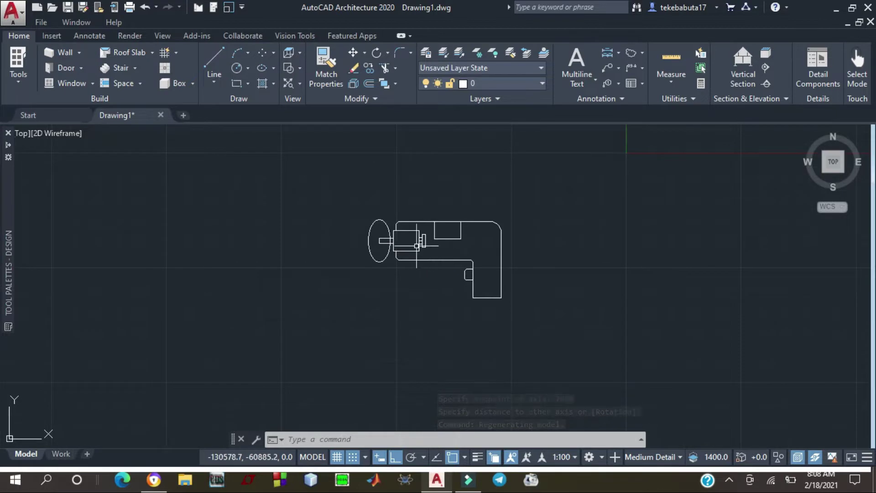
Erase the ellipse at the left end of the drawing
{"action": "left_click", "coordinate": [379, 219]}
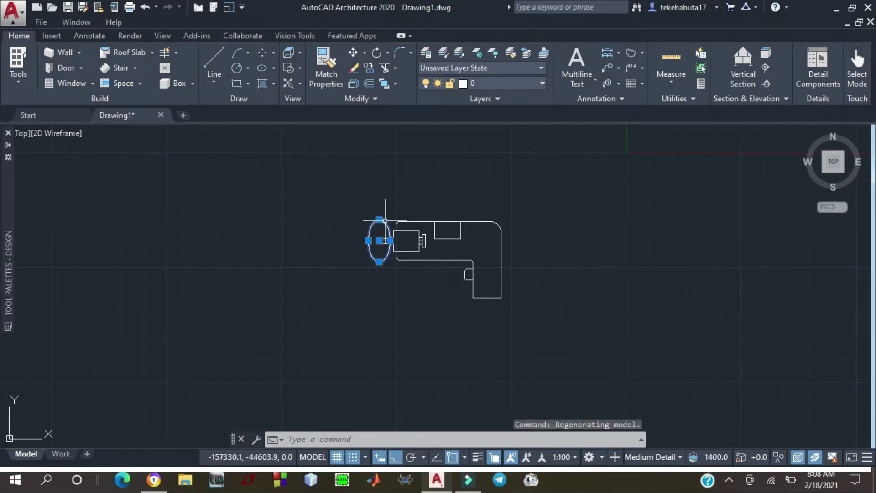
{"action": "key", "text": "Delete"}
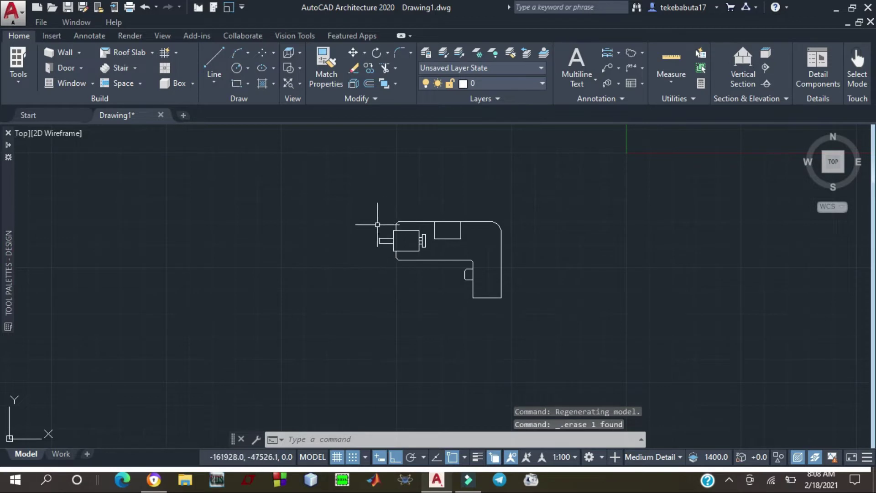
{"action": "scroll", "coordinate": [369, 217], "scroll_direction": "up", "scroll_amount": 4}
{"action": "scroll", "coordinate": [366, 215], "scroll_direction": "down", "scroll_amount": 2}
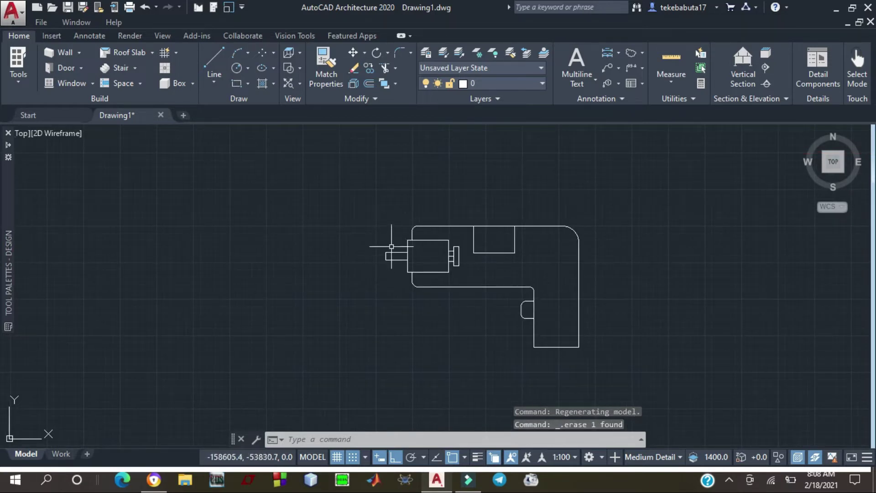
{"action": "scroll", "coordinate": [389, 240], "scroll_direction": "up", "scroll_amount": 2}
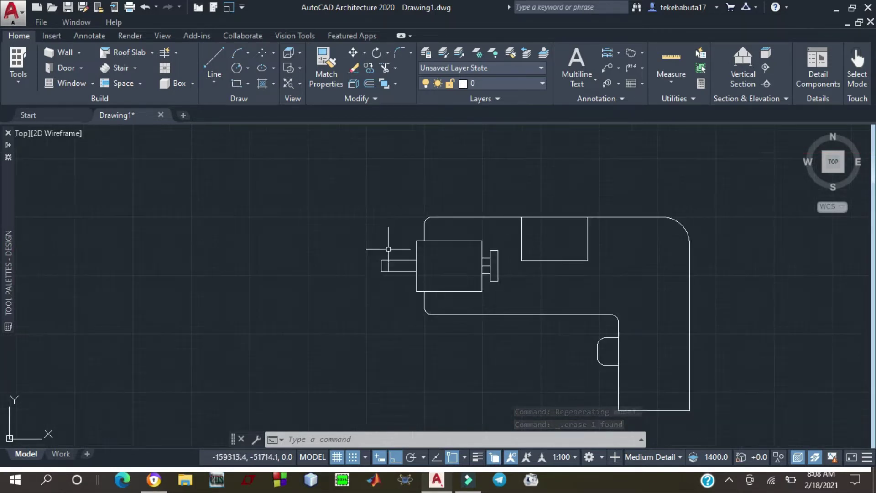
{"action": "left_click", "coordinate": [262, 68]}
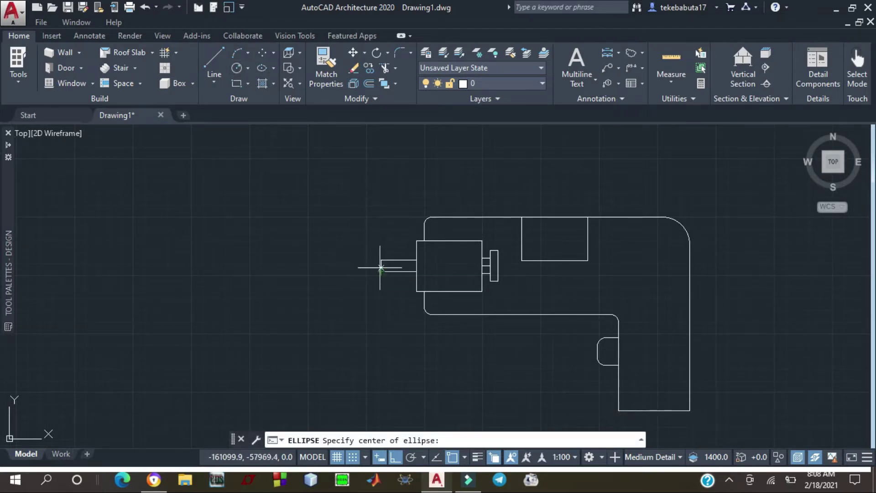
{"action": "scroll", "coordinate": [380, 267], "scroll_direction": "up", "scroll_amount": 4}
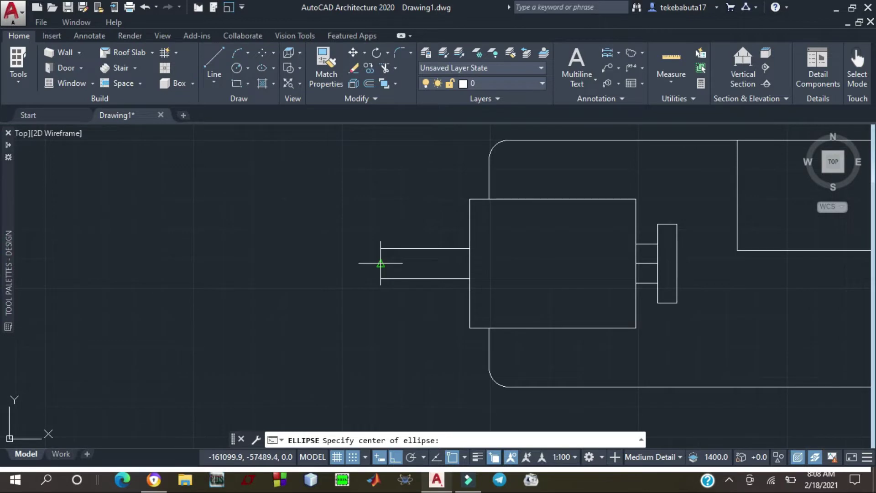
{"action": "left_click", "coordinate": [380, 263]}
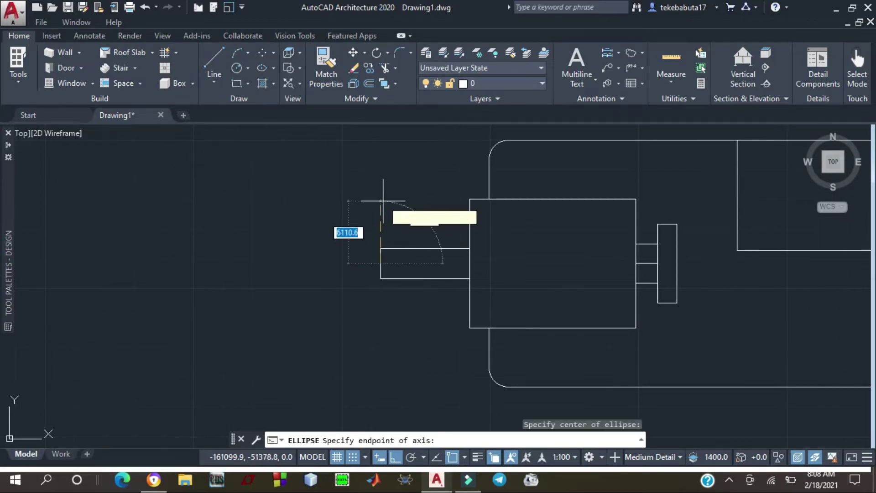
{"action": "type", "text": "200"}
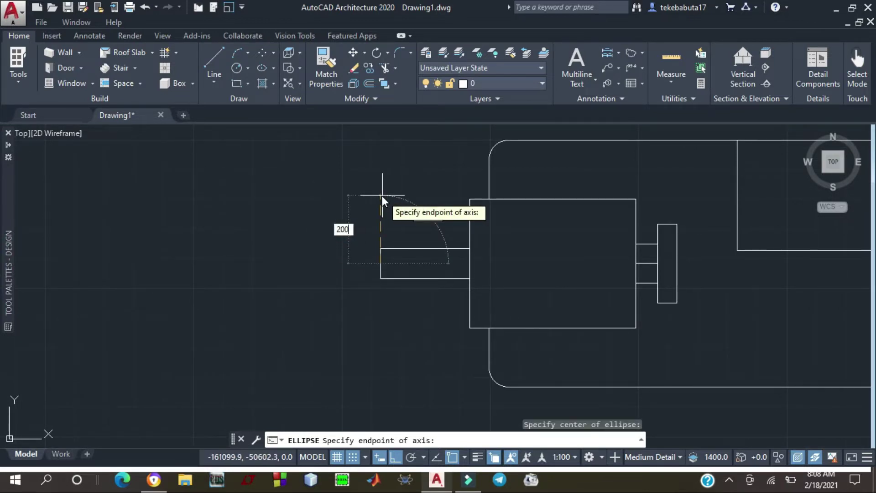
{"action": "type", "text": "0"}
{"action": "key", "text": "Return"}
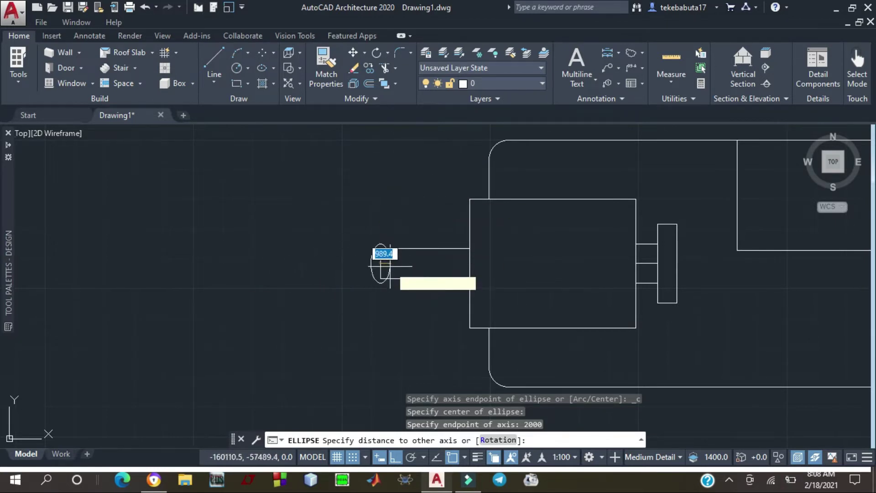
{"action": "scroll", "coordinate": [386, 265], "scroll_direction": "down", "scroll_amount": 4}
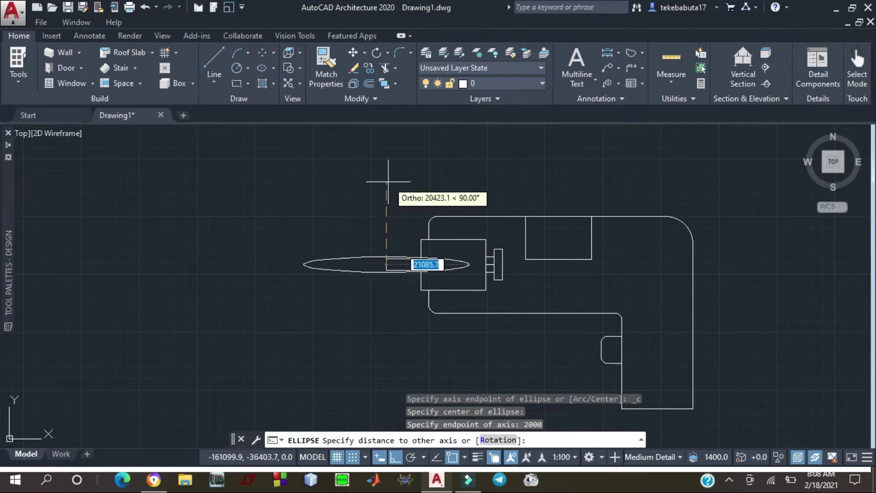
{"action": "key", "text": "Escape"}
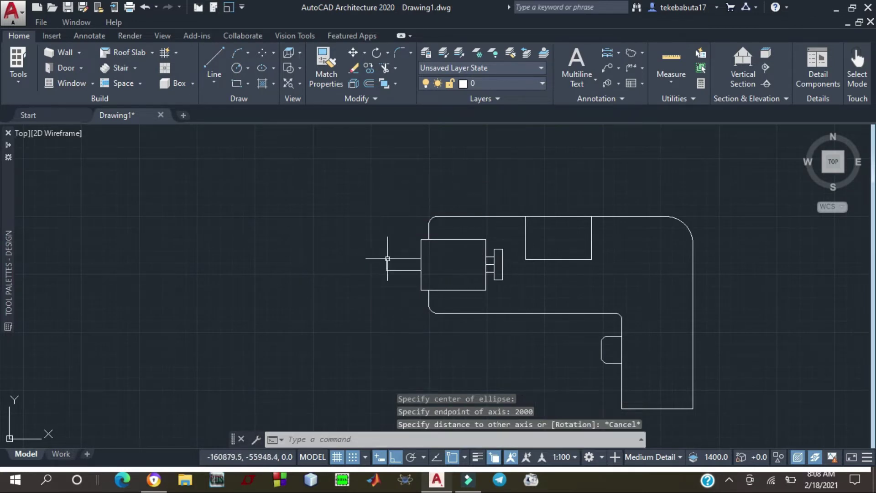
{"action": "left_click", "coordinate": [262, 68]}
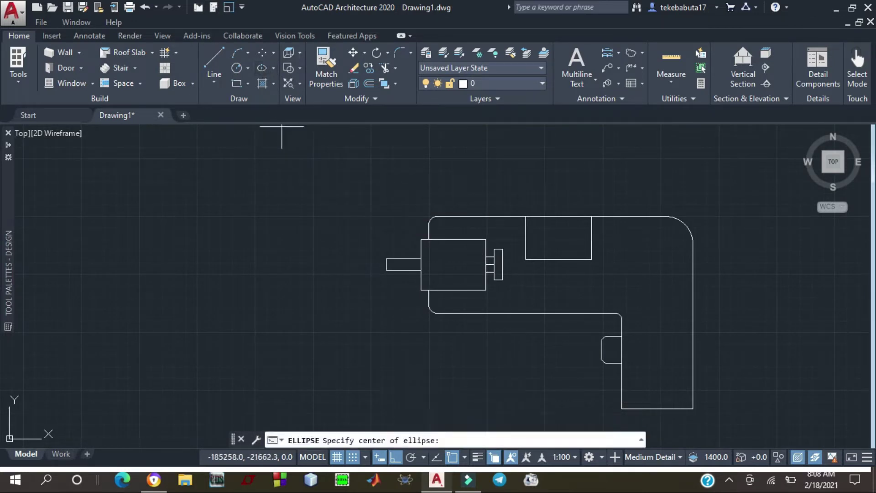
{"action": "left_click", "coordinate": [386, 265]}
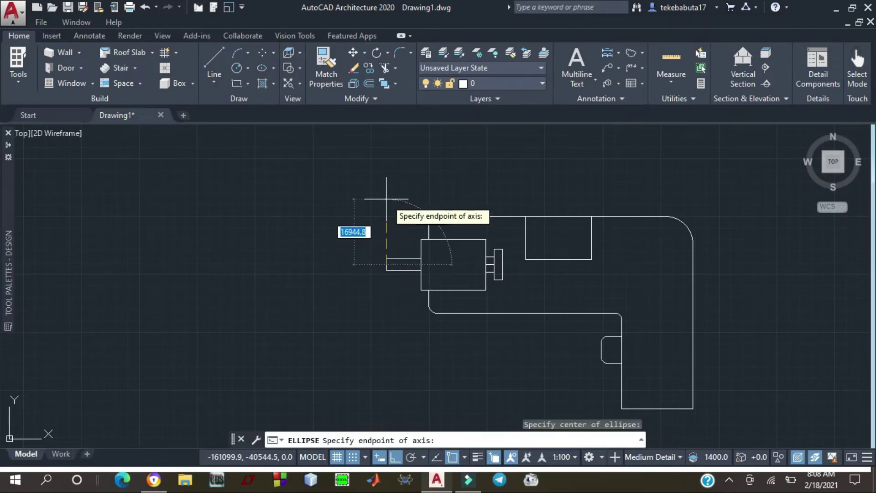
{"action": "type", "text": "2000"}
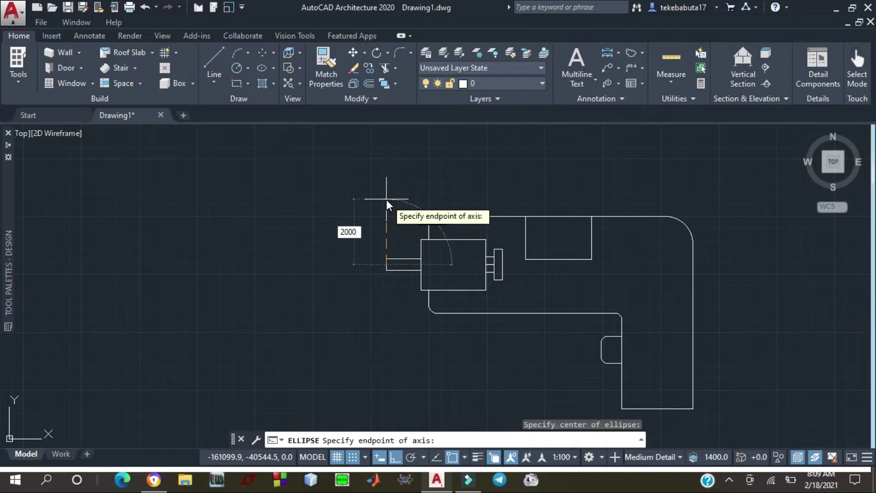
{"action": "key", "text": "Return"}
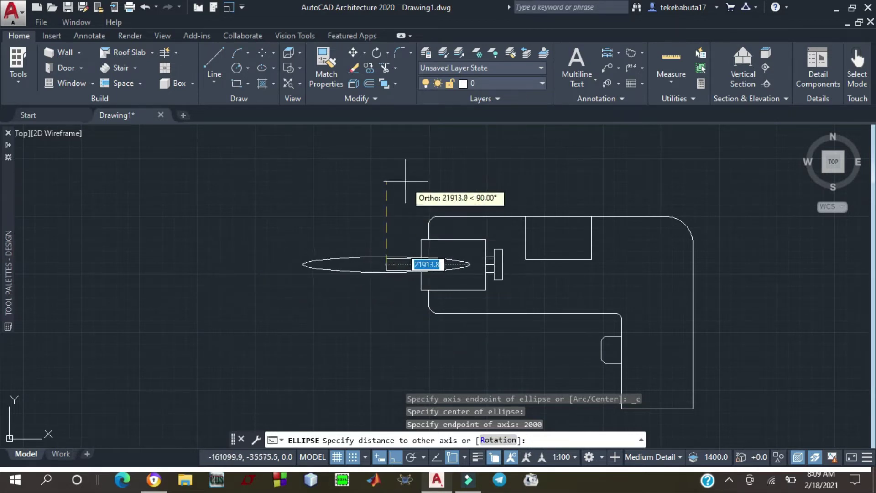
{"action": "key", "text": "Escape"}
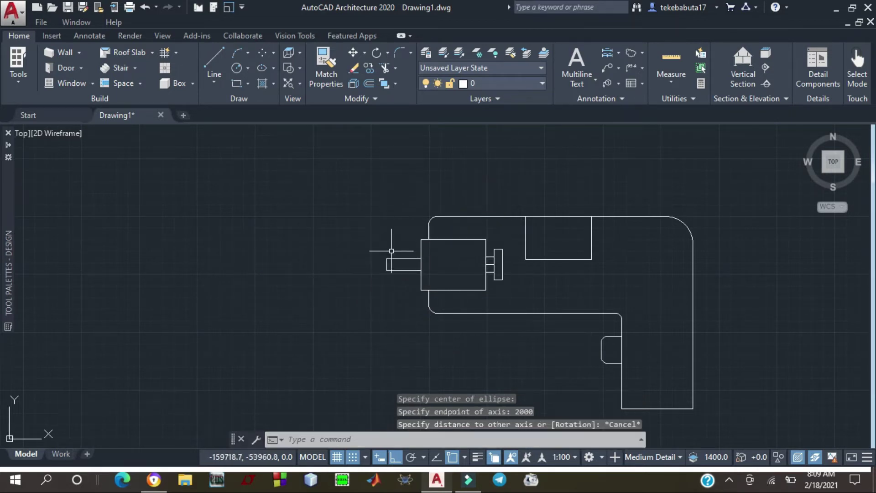
Draw a center ellipse at the stub's left-end midpoint with a 2000 leftward half-axis and tall vertical axis
{"action": "left_click", "coordinate": [261, 66]}
{"action": "scroll", "coordinate": [370, 252], "scroll_direction": "up", "scroll_amount": 4}
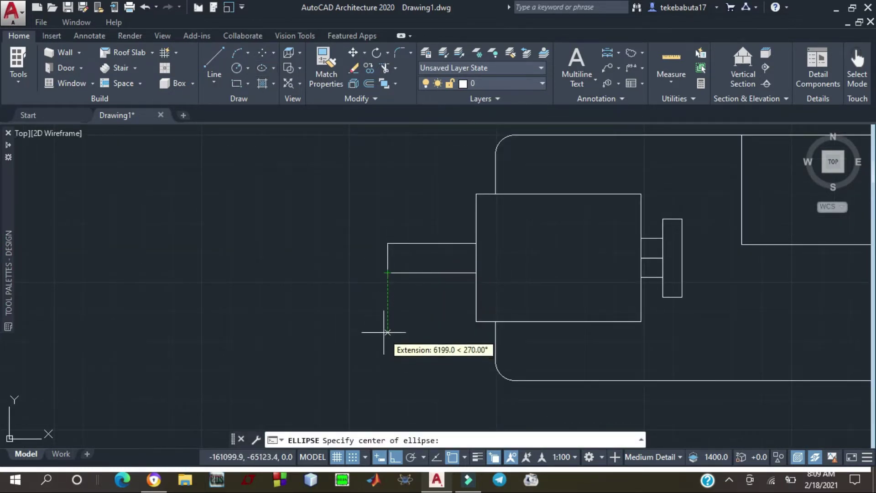
{"action": "key", "text": "Escape"}
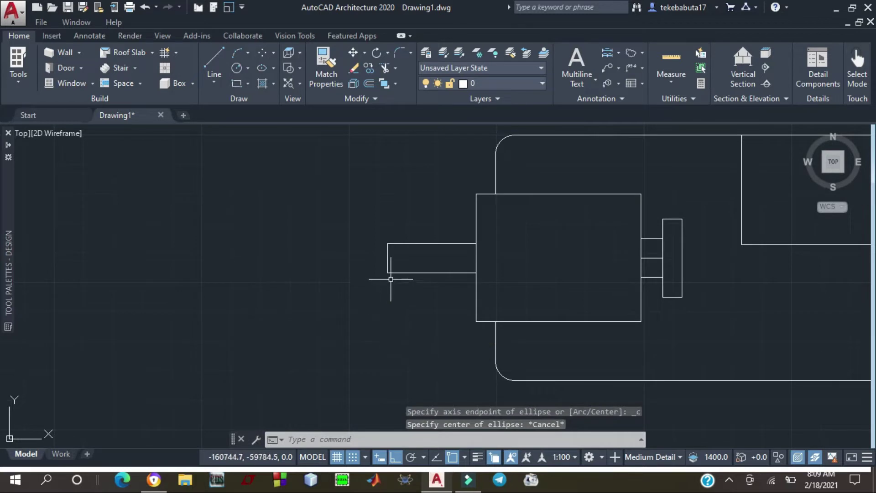
{"action": "left_click", "coordinate": [261, 67]}
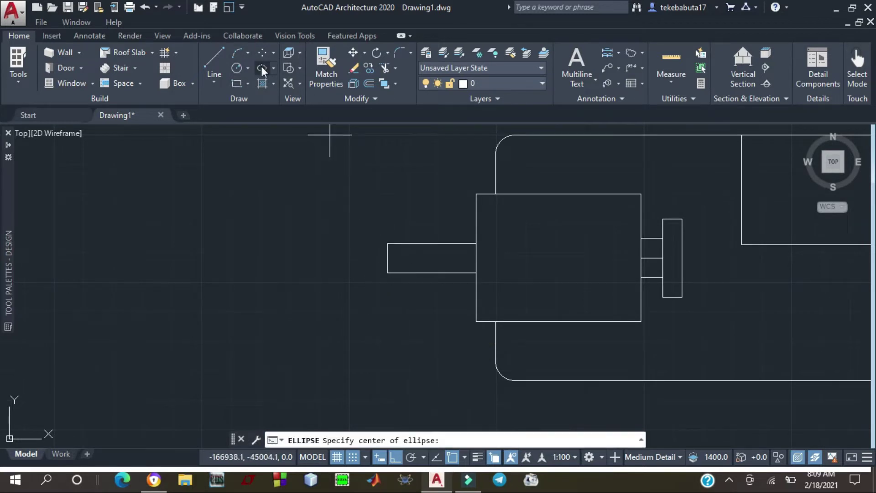
{"action": "left_click", "coordinate": [387, 257]}
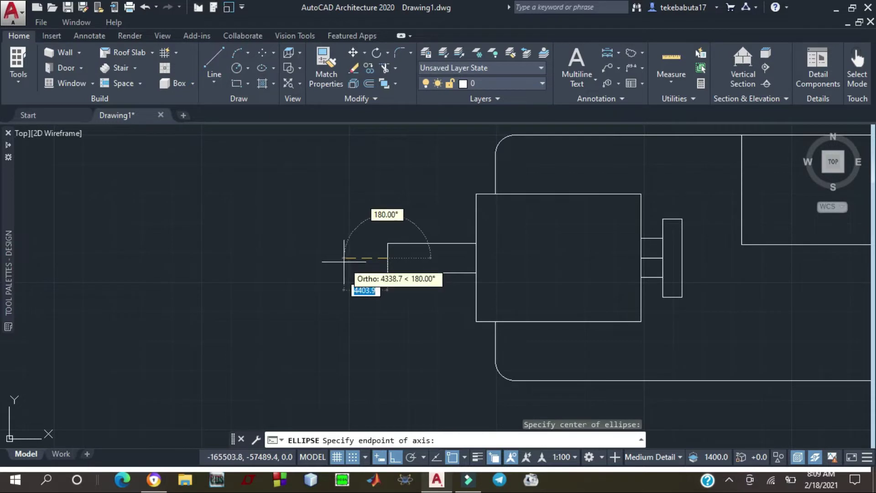
{"action": "type", "text": "2000"}
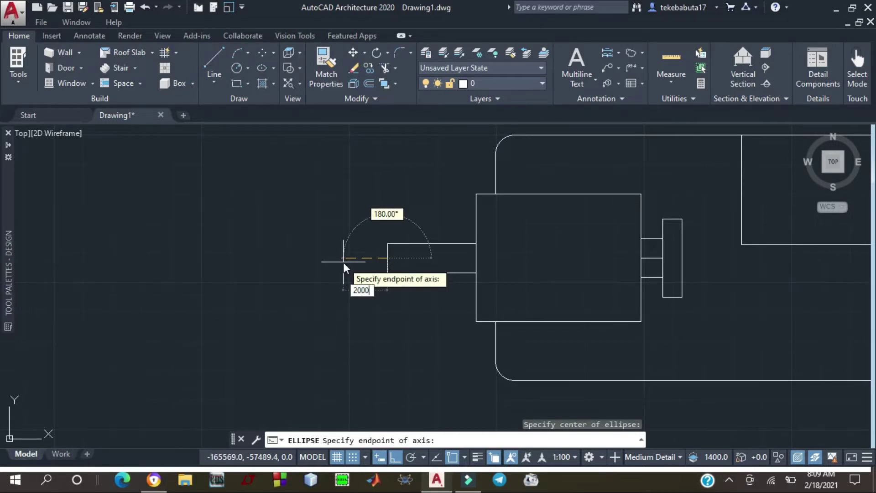
{"action": "key", "text": "Return"}
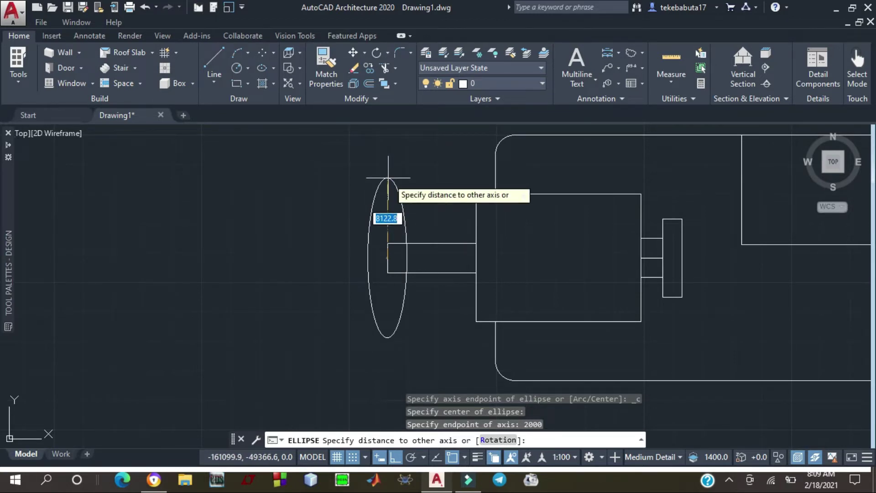
{"action": "left_click", "coordinate": [388, 178]}
{"action": "key", "text": "Escape"}
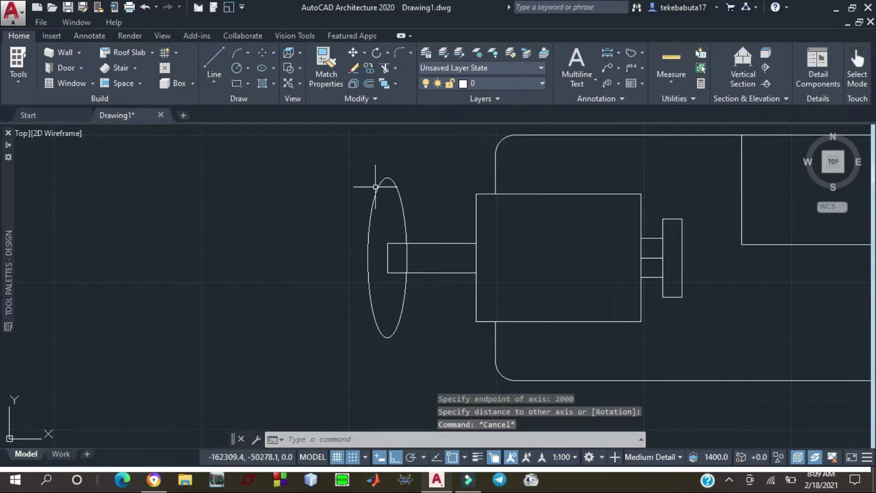
{"action": "scroll", "coordinate": [371, 186], "scroll_direction": "down", "scroll_amount": 5}
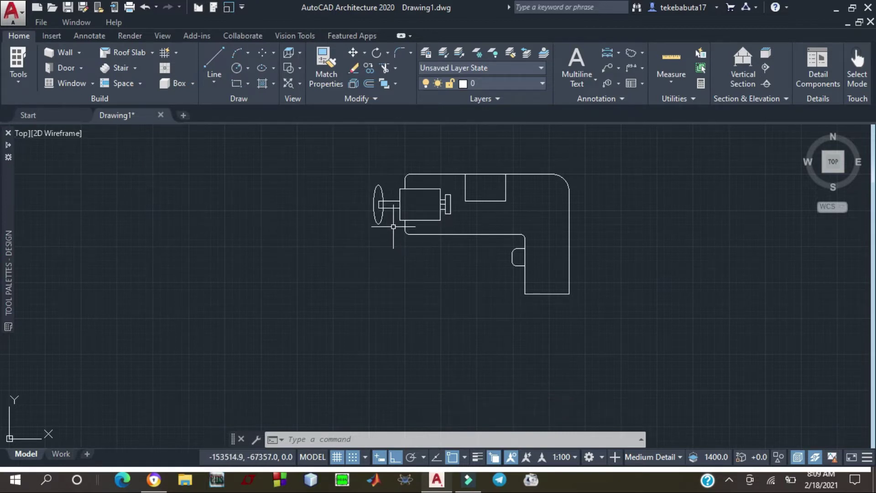
{"action": "scroll", "coordinate": [369, 209], "scroll_direction": "up", "scroll_amount": 2}
{"action": "scroll", "coordinate": [466, 274], "scroll_direction": "down", "scroll_amount": 4}
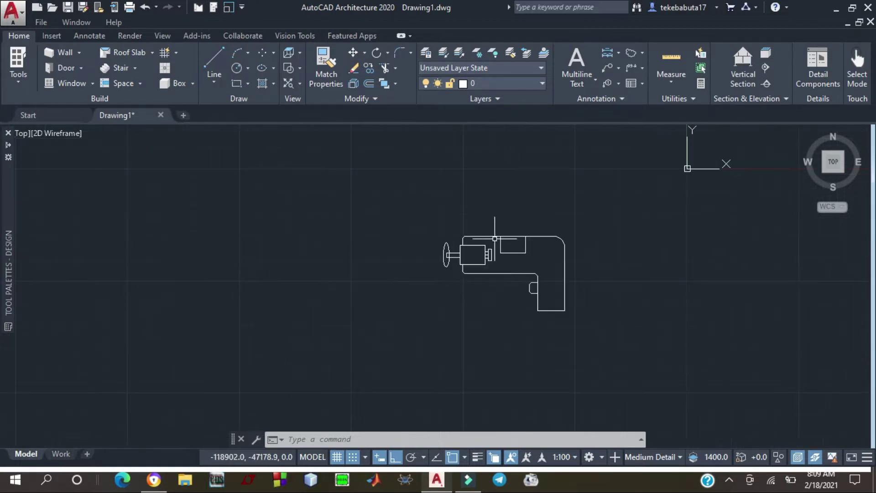
{"action": "scroll", "coordinate": [470, 242], "scroll_direction": "up", "scroll_amount": 2}
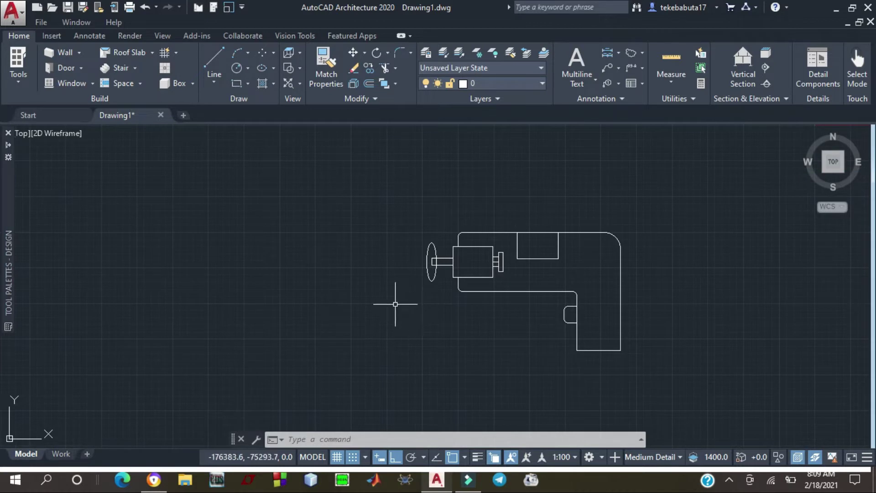
Draw a vertical line from the ellipse's top quadrant straight down past its bottom
{"action": "left_click", "coordinate": [215, 54]}
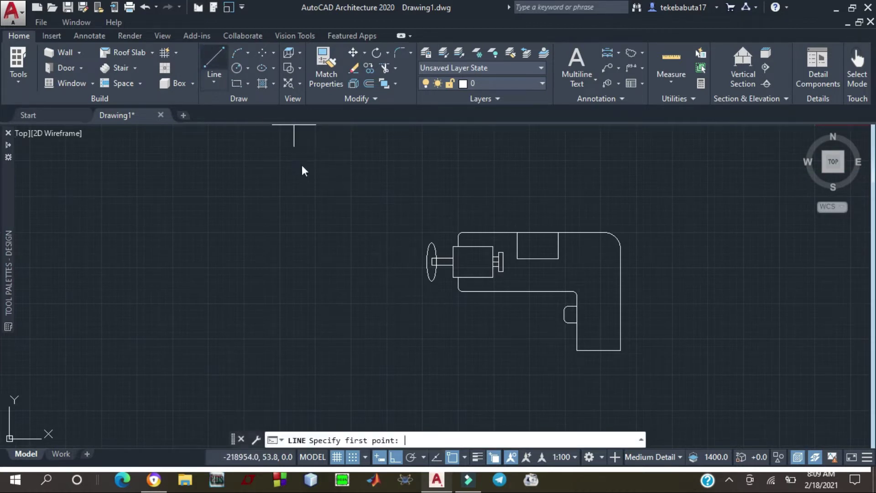
{"action": "scroll", "coordinate": [426, 255], "scroll_direction": "up", "scroll_amount": 3}
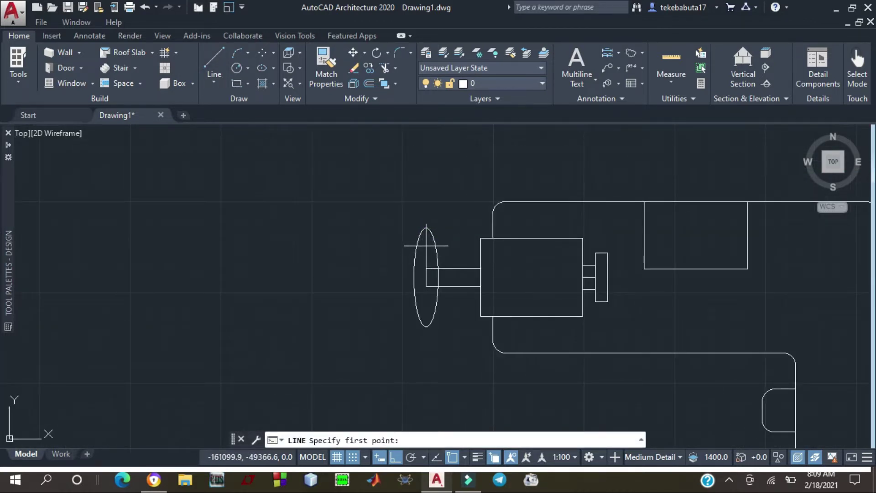
{"action": "left_click", "coordinate": [216, 62]}
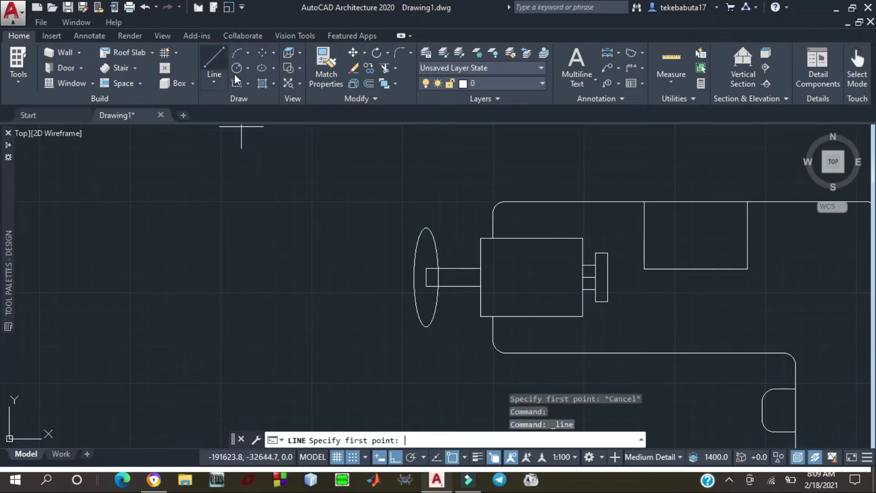
{"action": "left_click", "coordinate": [426, 225]}
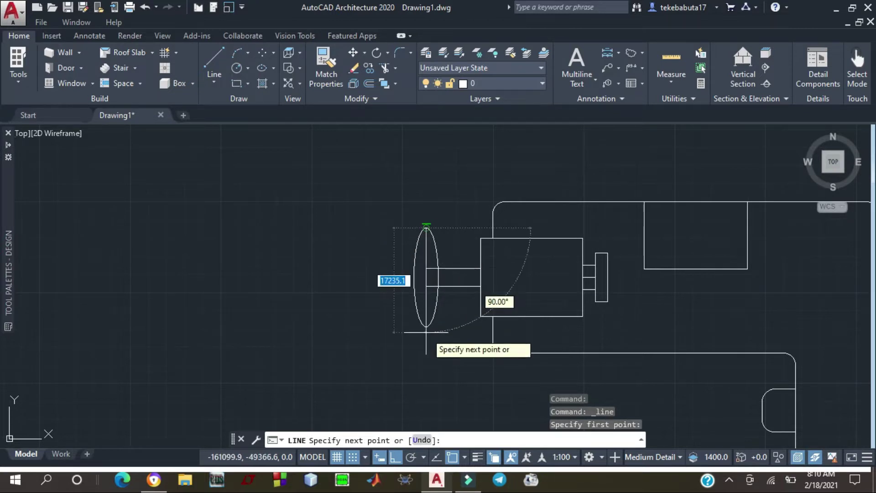
{"action": "left_click", "coordinate": [426, 326]}
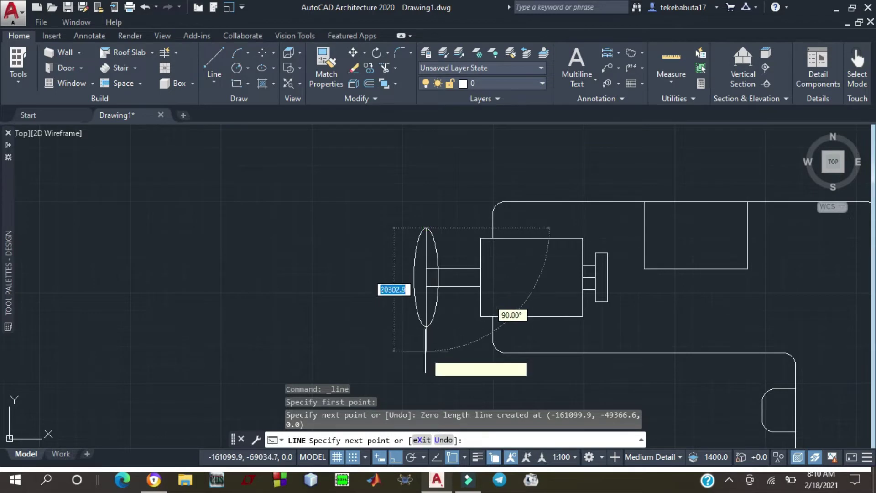
{"action": "left_click", "coordinate": [425, 350]}
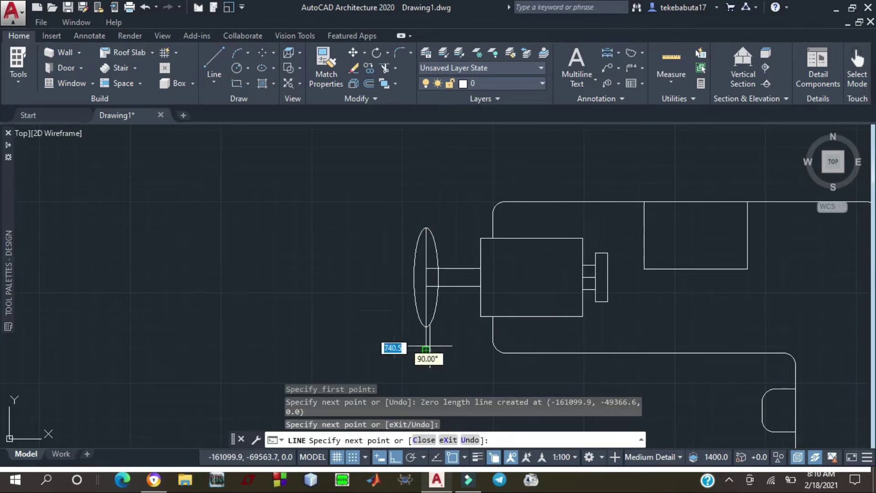
{"action": "key", "text": "Escape"}
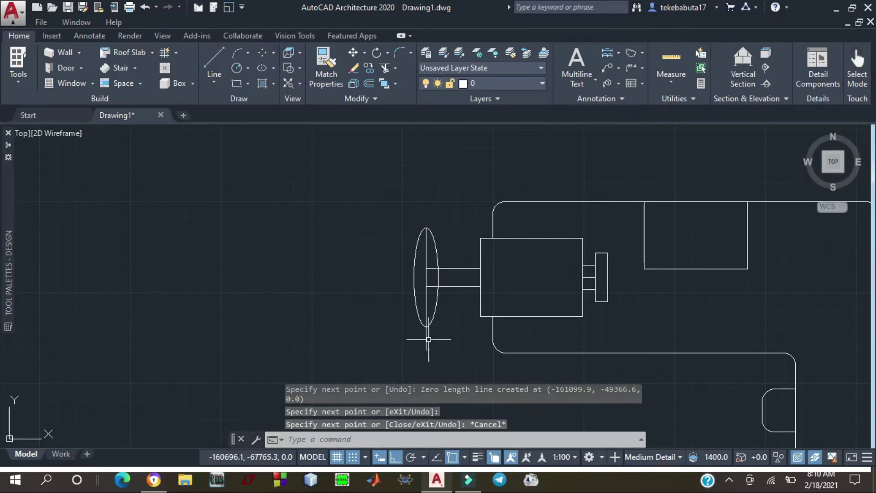
{"action": "left_click", "coordinate": [215, 54]}
Draw a horizontal line leftward from where the centre line meets the stub, past the ellipse
{"action": "scroll", "coordinate": [425, 246], "scroll_direction": "up", "scroll_amount": 2}
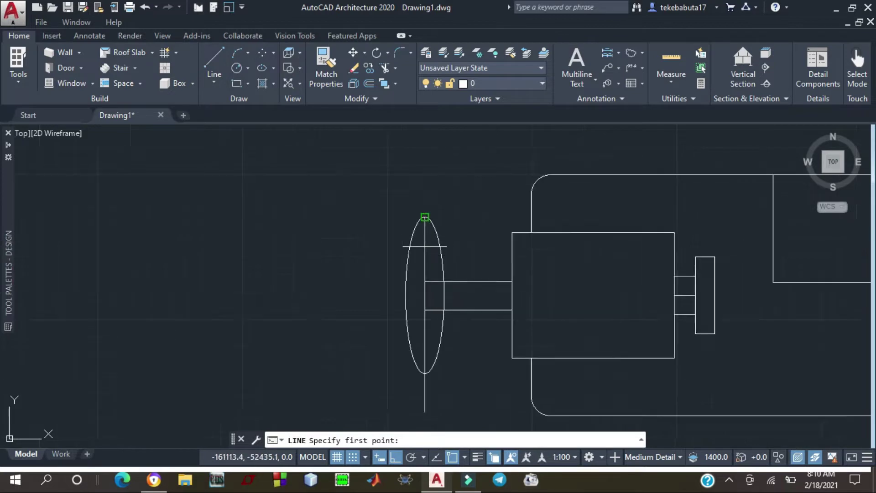
{"action": "scroll", "coordinate": [425, 247], "scroll_direction": "up", "scroll_amount": 2}
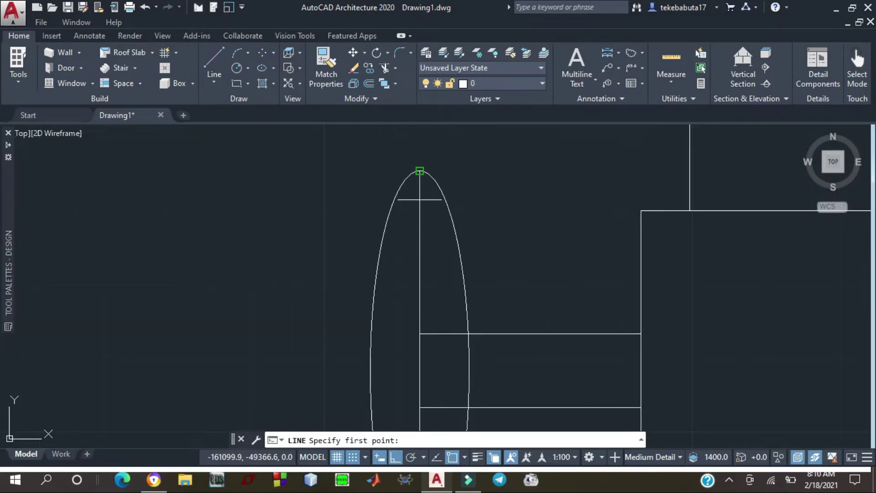
{"action": "left_click", "coordinate": [420, 171]}
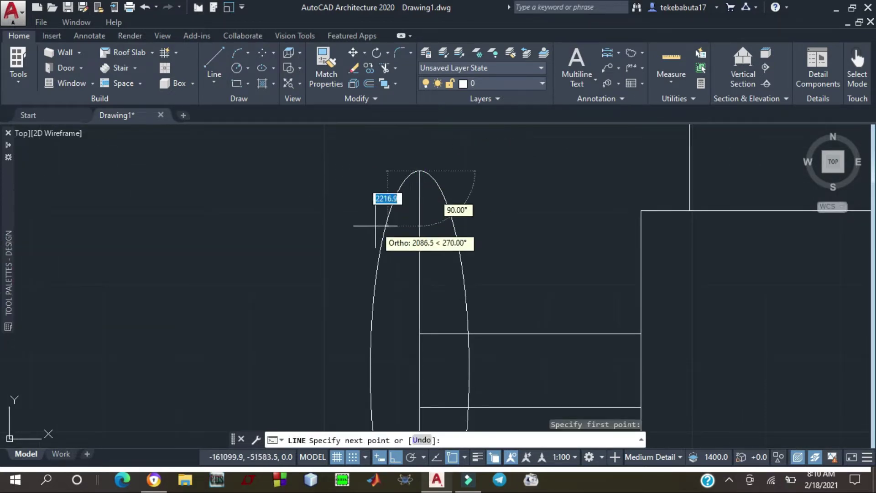
{"action": "key", "text": "Escape"}
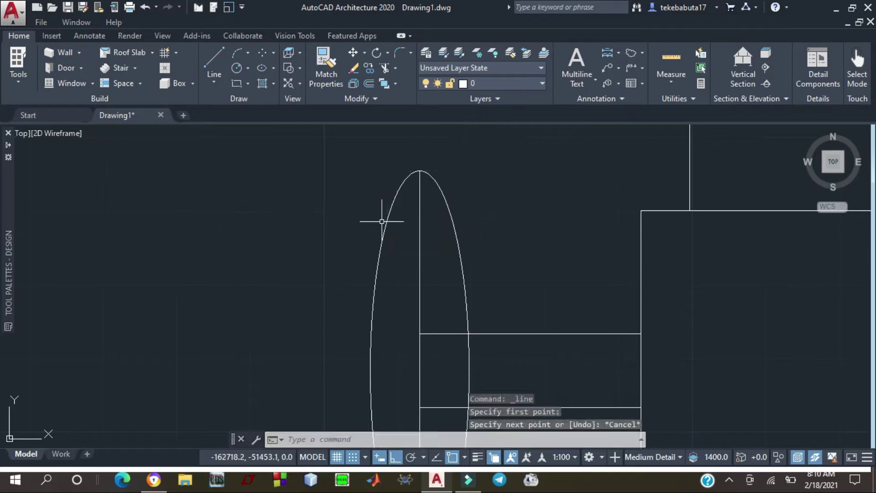
{"action": "left_click", "coordinate": [212, 55]}
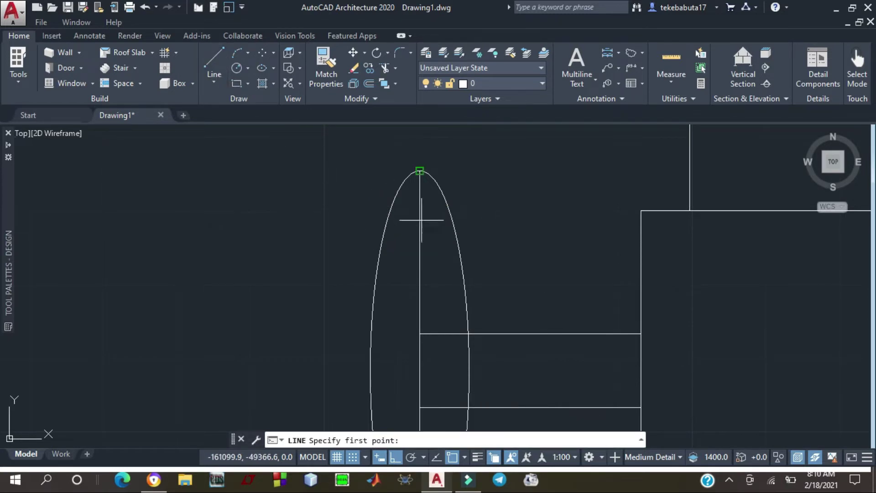
{"action": "left_click", "coordinate": [420, 333]}
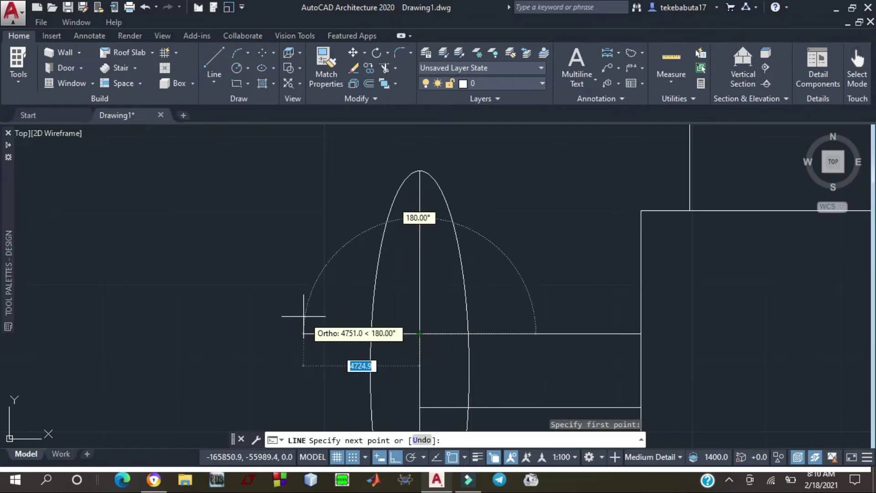
{"action": "left_click", "coordinate": [304, 333]}
{"action": "key", "text": "Escape"}
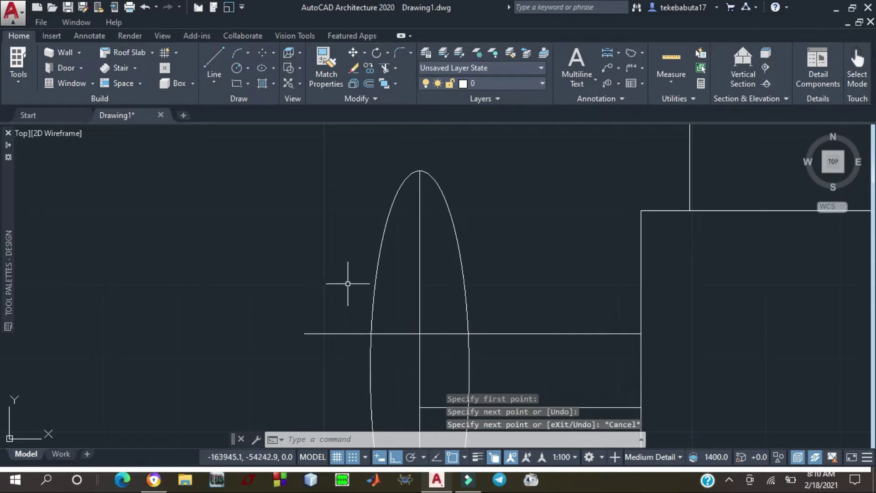
Draw a second horizontal line 600 above the first, extending left past the ellipse
{"action": "left_click", "coordinate": [213, 59]}
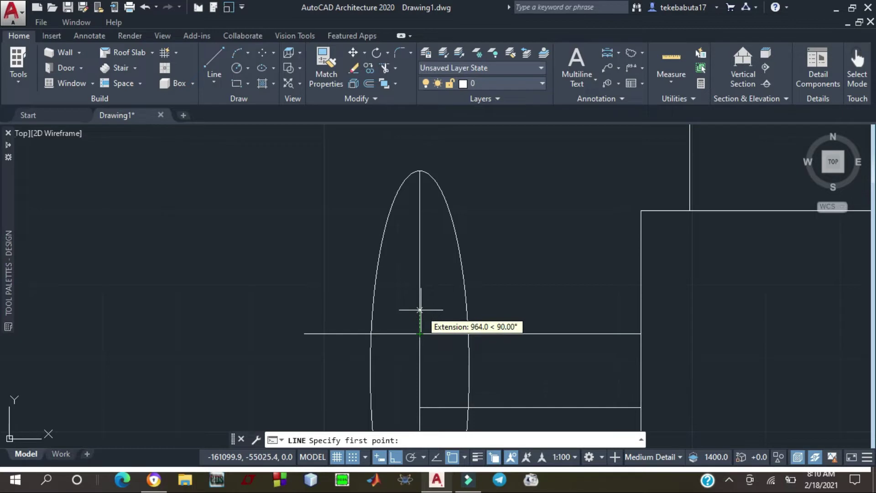
{"action": "type", "text": "600"}
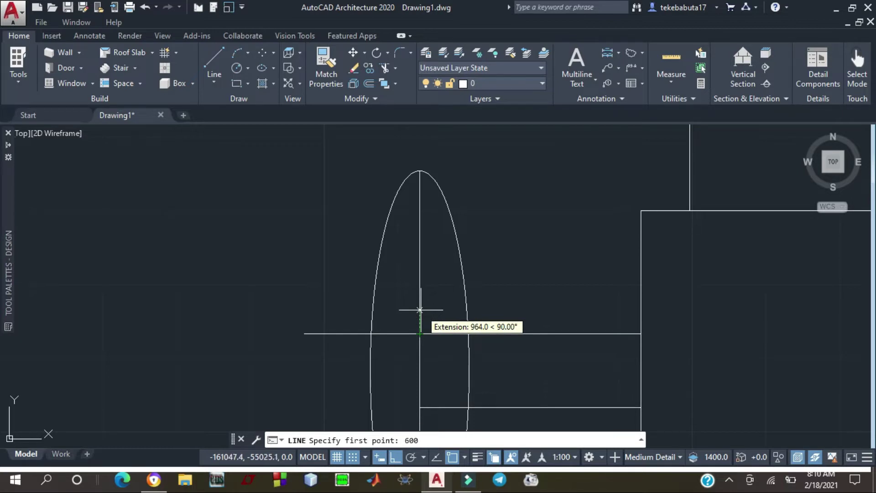
{"action": "key", "text": "Return"}
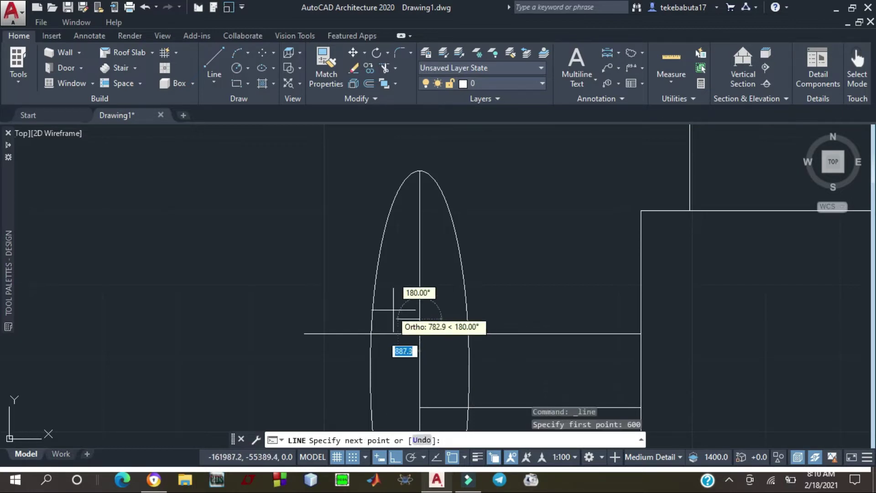
{"action": "left_click", "coordinate": [306, 302]}
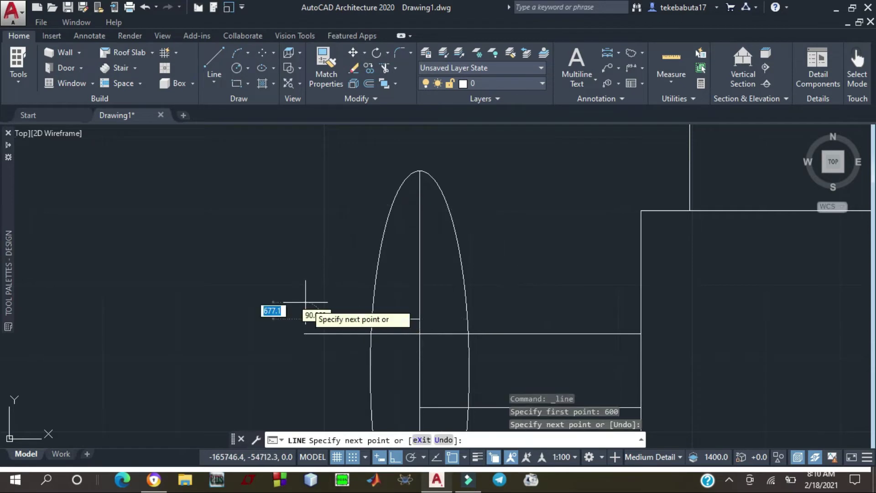
{"action": "key", "text": "Escape"}
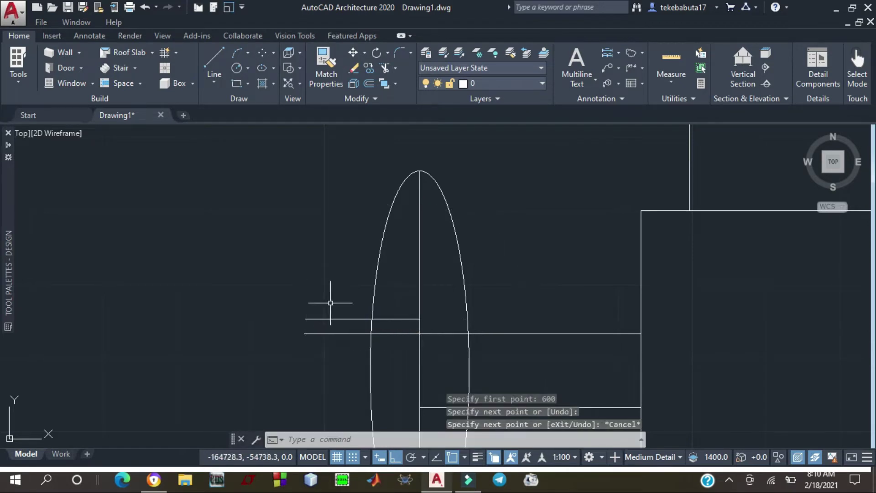
{"action": "left_click", "coordinate": [404, 318]}
{"action": "key", "text": "Escape"}
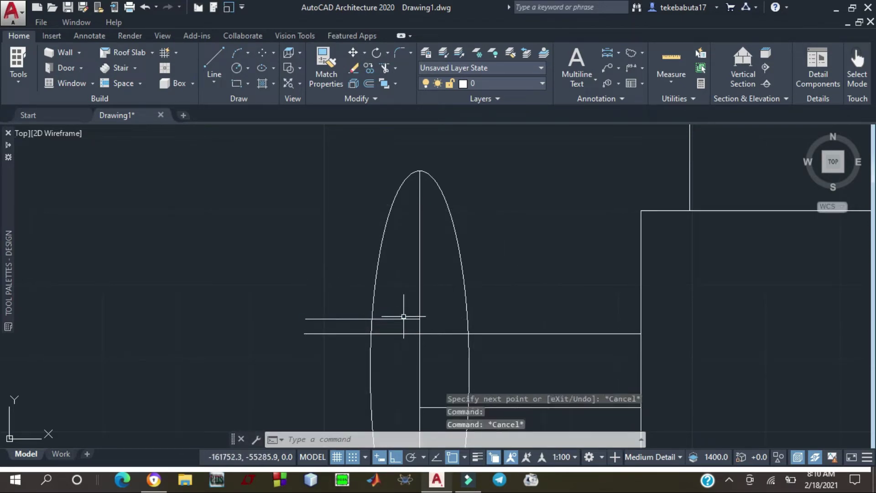
Offset the topmost hatch line upward repeatedly at 600 spacing until lines reach the ellipse top
{"action": "left_click", "coordinate": [370, 84]}
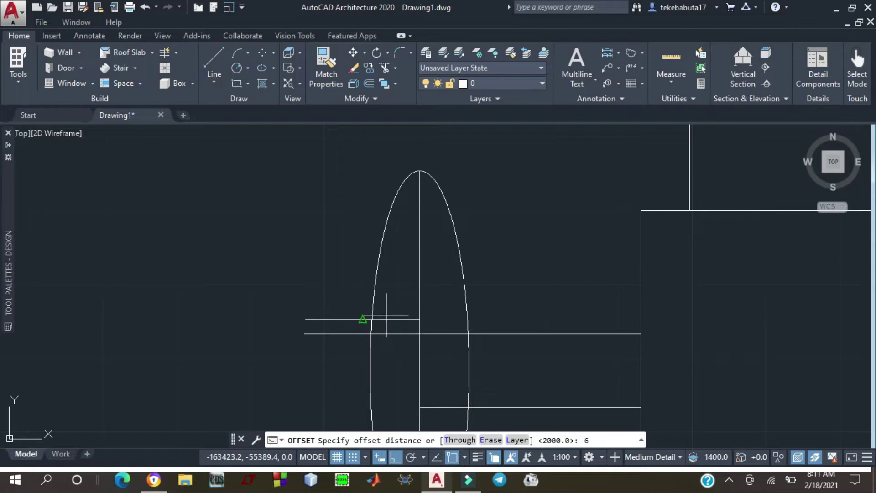
{"action": "key", "text": "Return"}
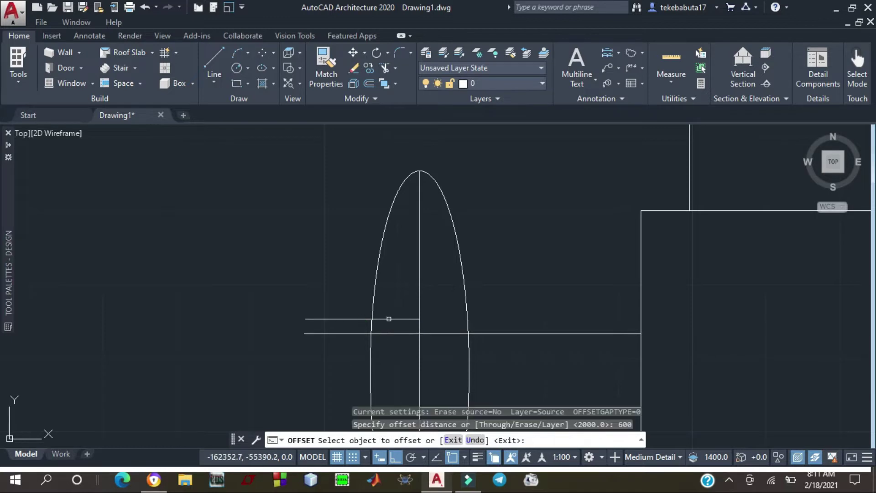
{"action": "left_click", "coordinate": [389, 318]}
{"action": "left_click", "coordinate": [390, 301]}
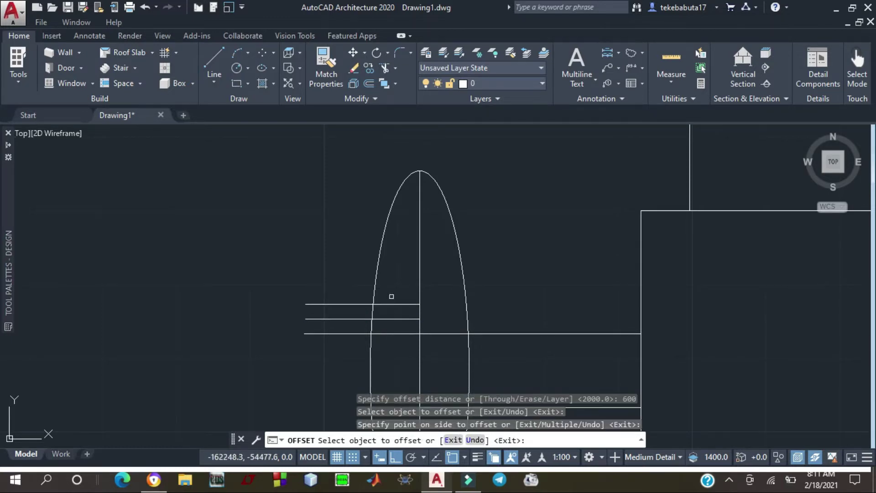
{"action": "left_click", "coordinate": [389, 303]}
{"action": "left_click", "coordinate": [392, 287]}
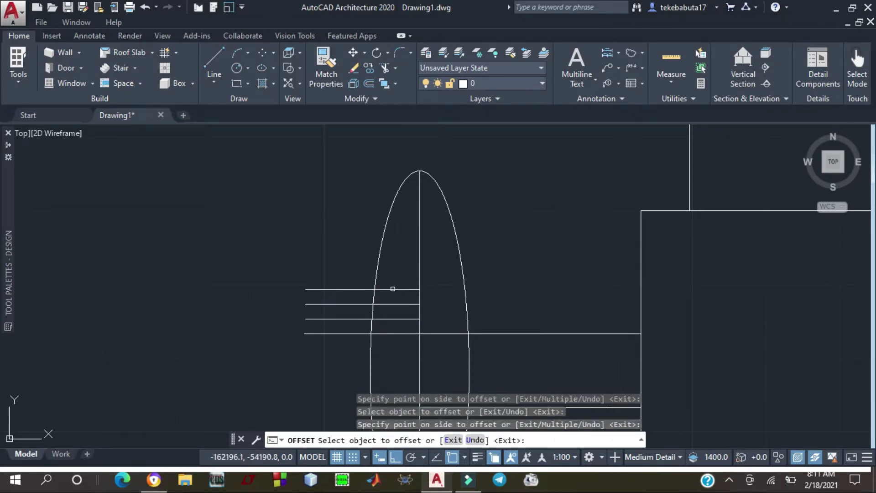
{"action": "left_click", "coordinate": [392, 290]}
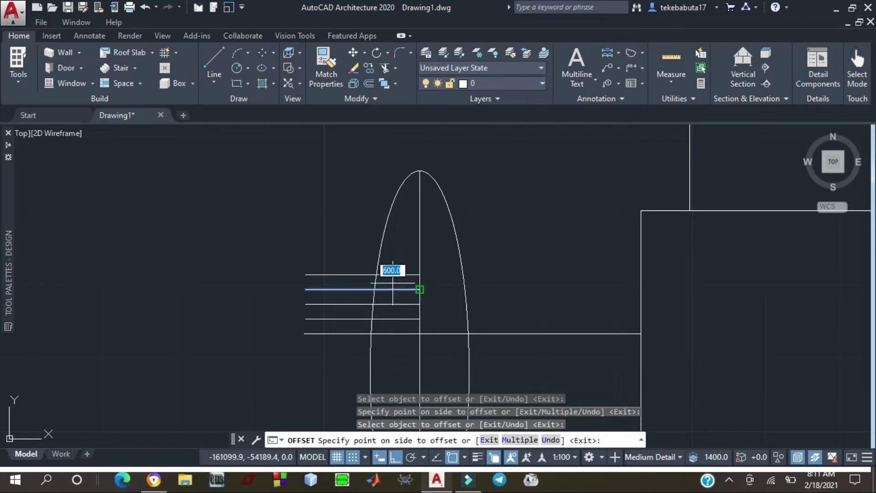
{"action": "left_click", "coordinate": [393, 280]}
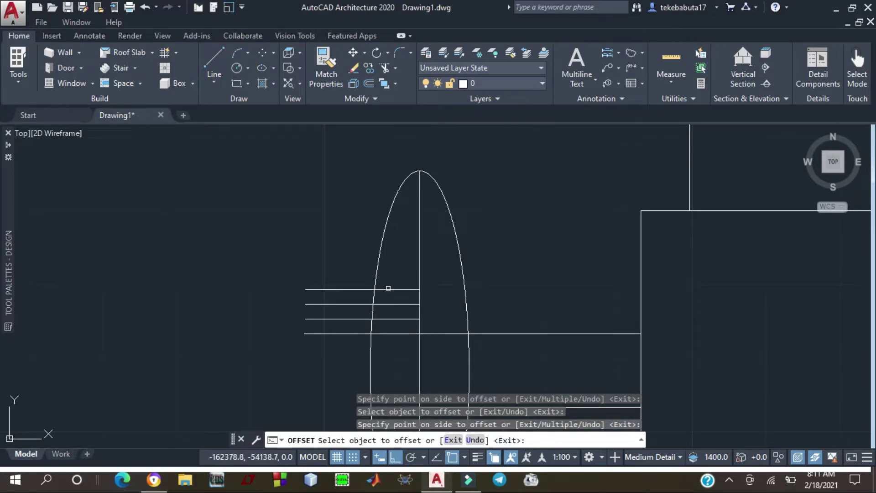
{"action": "left_click", "coordinate": [389, 288]}
{"action": "left_click", "coordinate": [397, 275]}
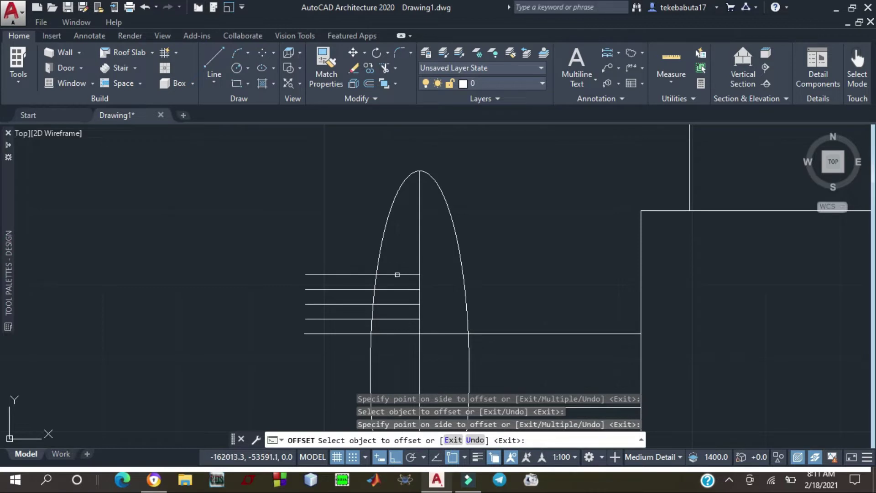
{"action": "left_click", "coordinate": [397, 274]}
{"action": "left_click", "coordinate": [398, 271]}
{"action": "left_click", "coordinate": [397, 275]}
{"action": "left_click", "coordinate": [398, 261]}
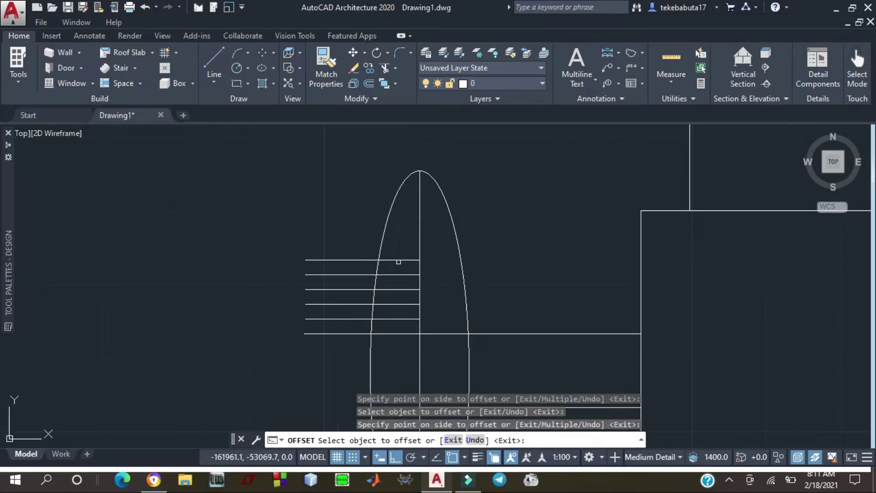
{"action": "left_click", "coordinate": [398, 260]}
{"action": "left_click", "coordinate": [398, 249]}
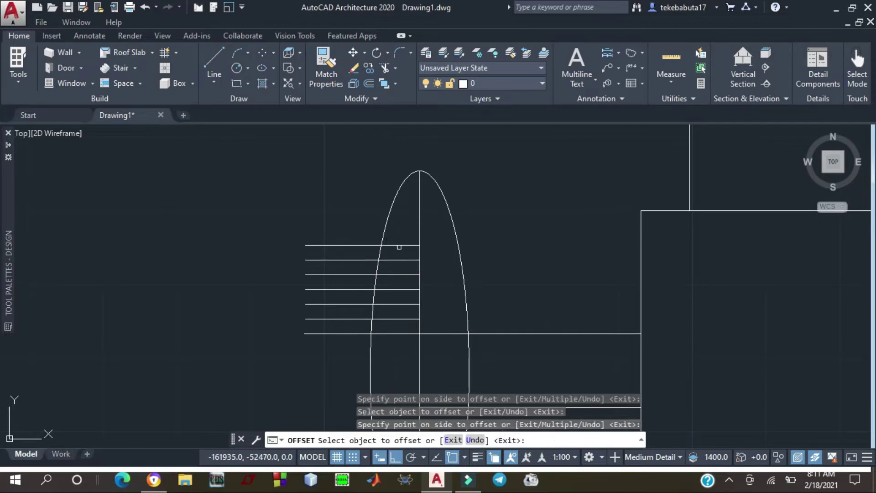
{"action": "left_click", "coordinate": [400, 245]}
{"action": "left_click", "coordinate": [403, 238]}
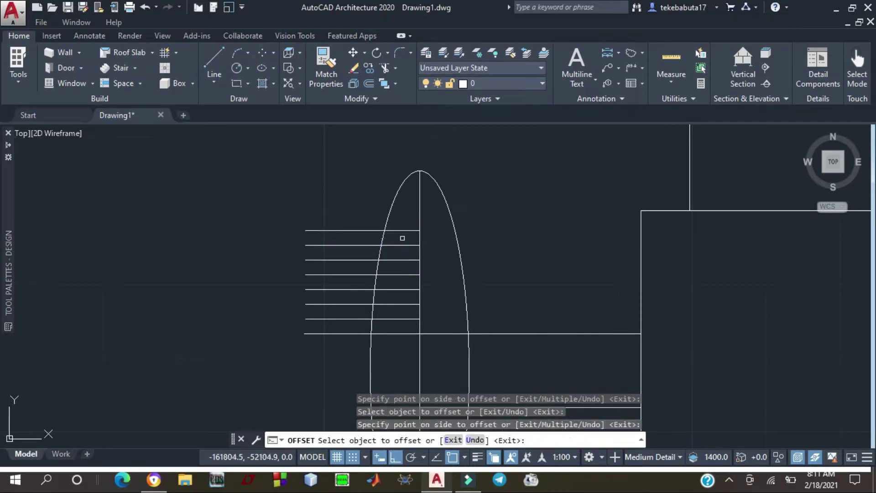
{"action": "left_click", "coordinate": [402, 230]}
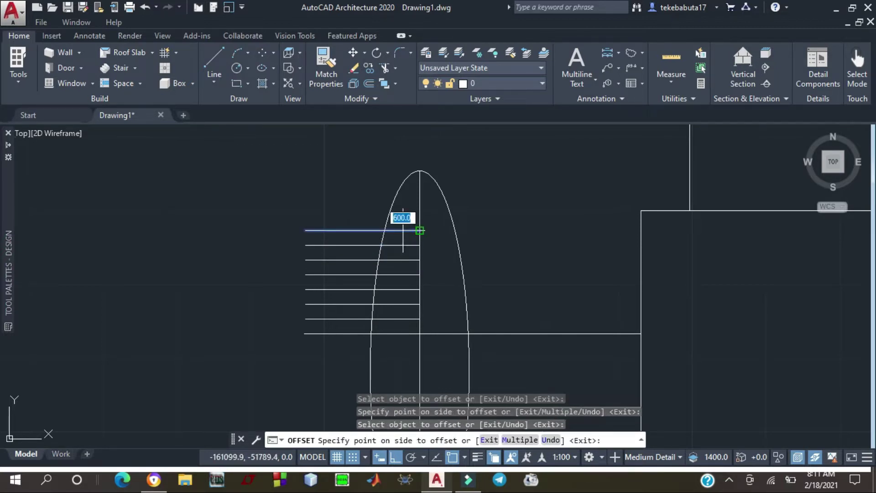
{"action": "left_click", "coordinate": [405, 220]}
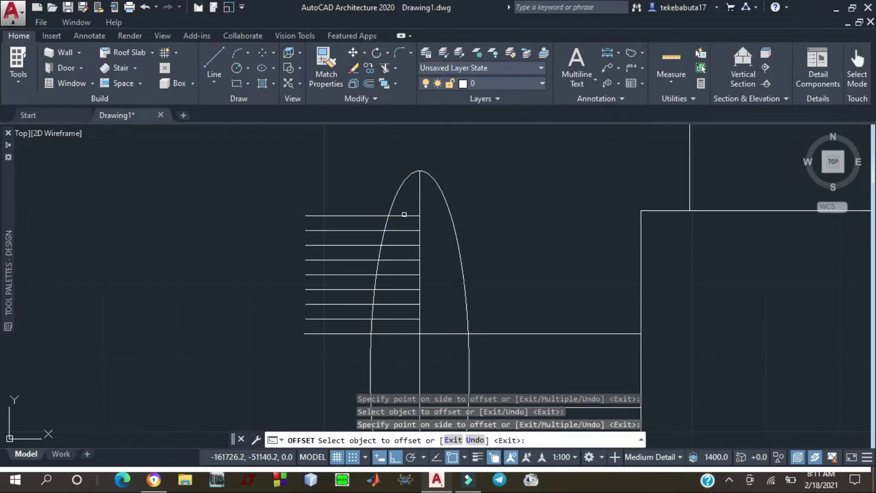
{"action": "left_click", "coordinate": [404, 214]}
{"action": "left_click", "coordinate": [407, 208]}
{"action": "left_click", "coordinate": [402, 214]}
{"action": "left_click", "coordinate": [406, 208]}
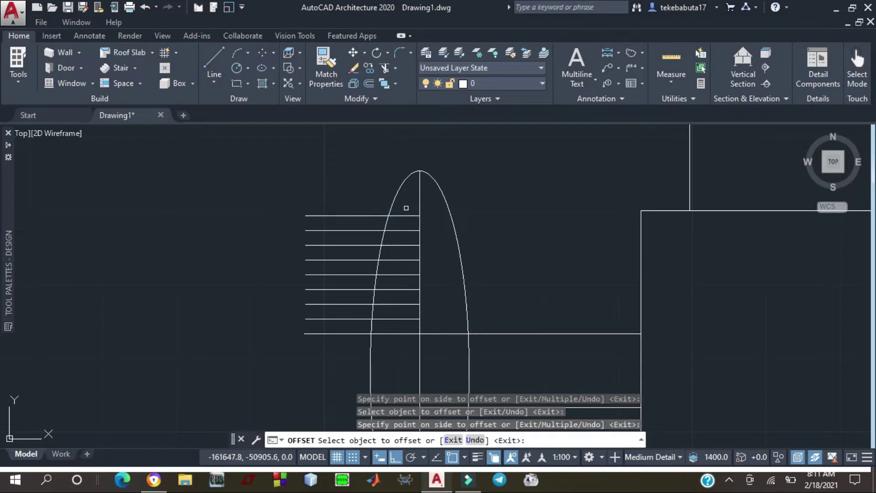
{"action": "left_click", "coordinate": [400, 214]}
{"action": "left_click", "coordinate": [403, 205]}
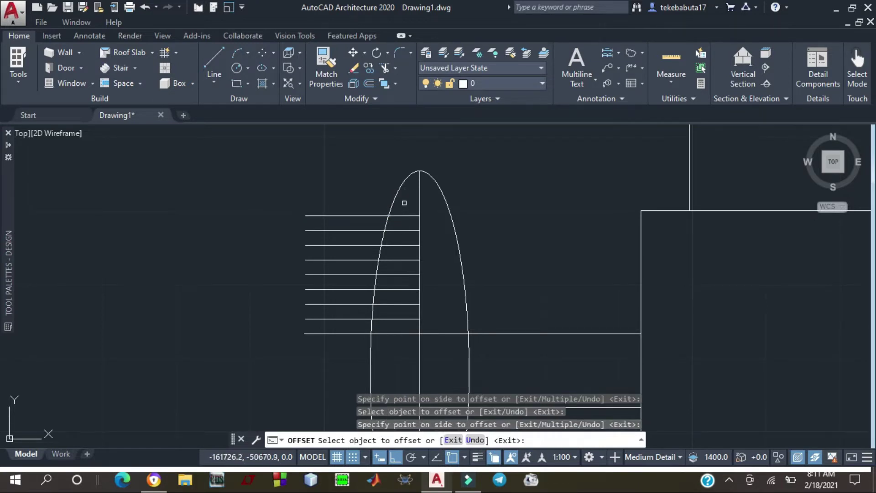
{"action": "left_click", "coordinate": [400, 216]}
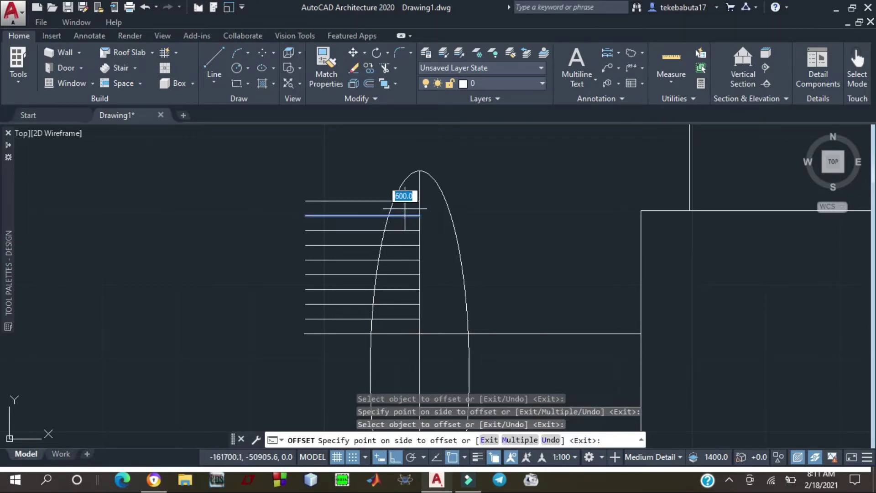
{"action": "left_click", "coordinate": [404, 209]}
{"action": "left_click", "coordinate": [409, 199]}
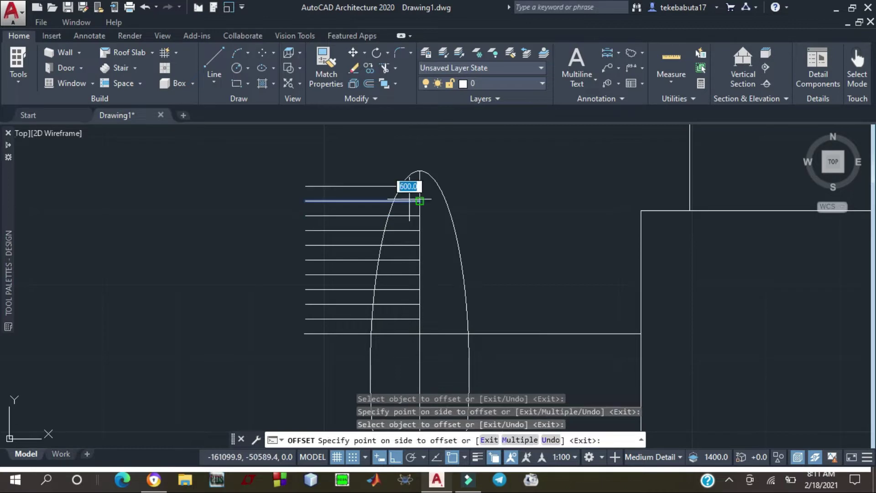
{"action": "left_click", "coordinate": [412, 192]}
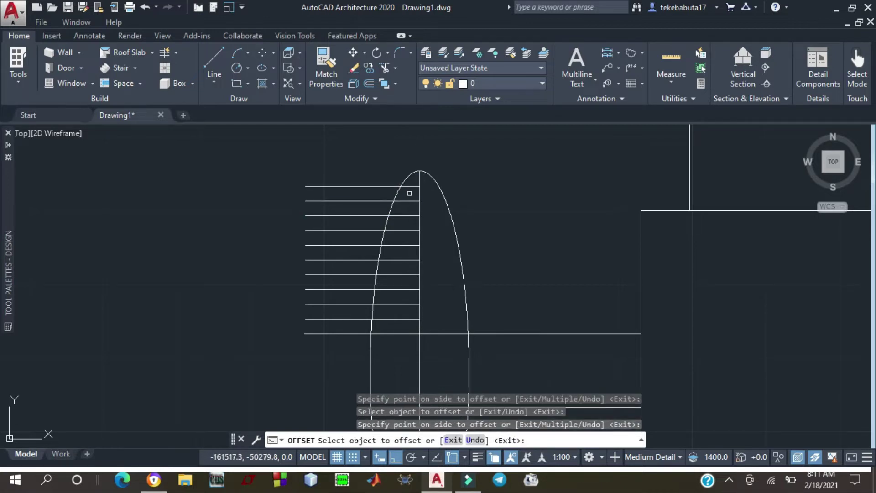
{"action": "left_click", "coordinate": [411, 186]}
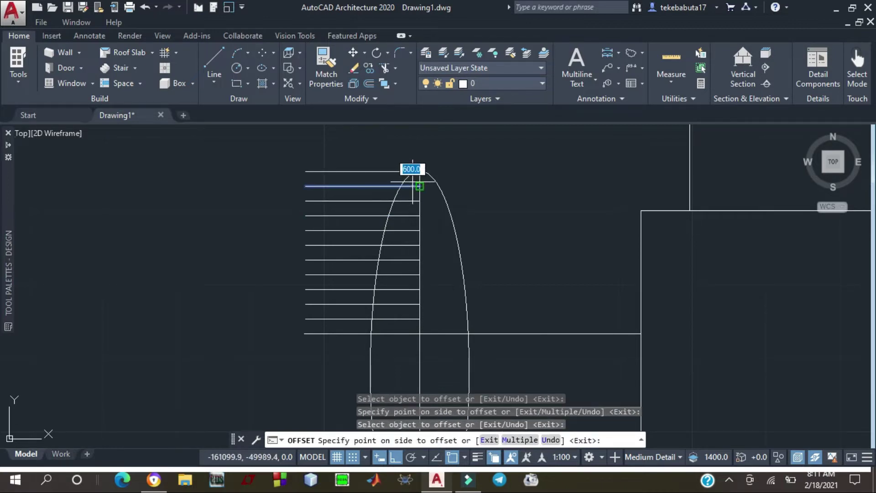
{"action": "left_click", "coordinate": [414, 182]}
{"action": "left_click", "coordinate": [412, 187]}
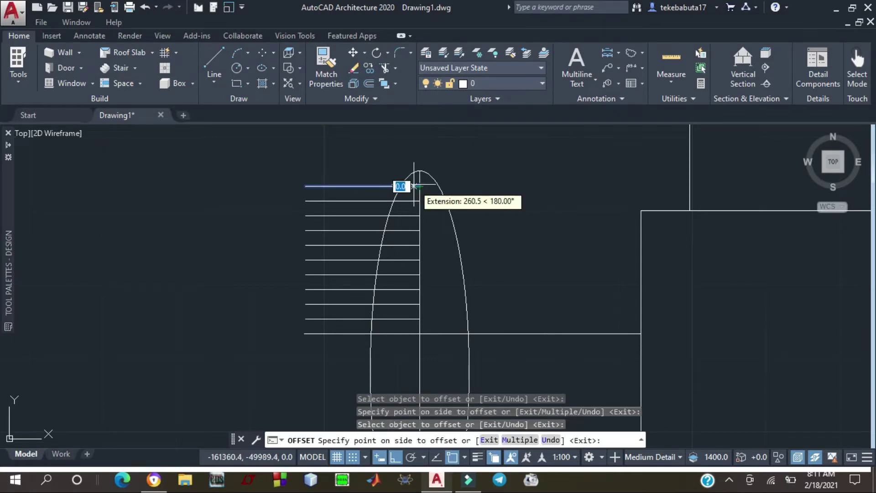
{"action": "left_click", "coordinate": [412, 173]}
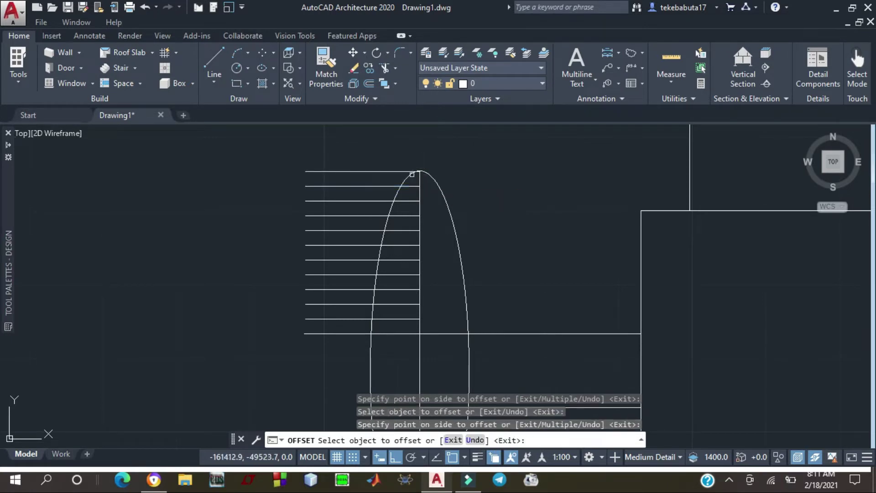
Offset the bottom hatch line downward repeatedly at 600 until lines reach the ellipse bottom
{"action": "scroll", "coordinate": [263, 234], "scroll_direction": "down", "scroll_amount": 4}
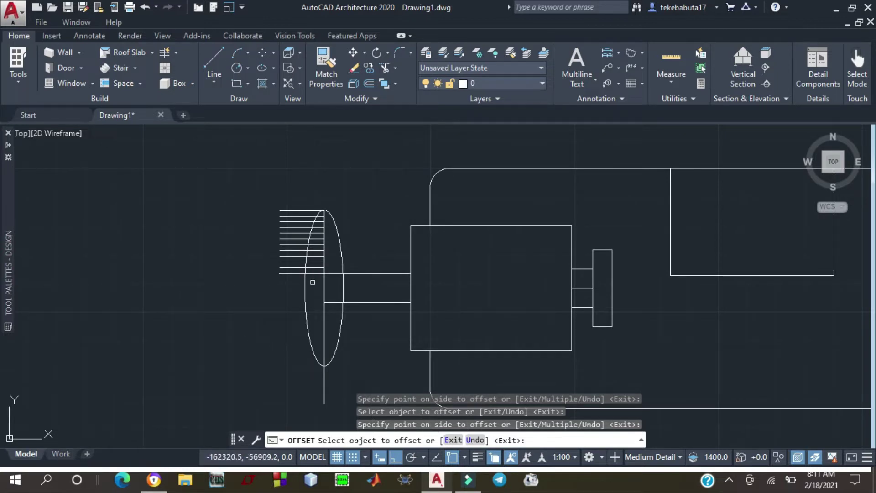
{"action": "left_click", "coordinate": [324, 274]}
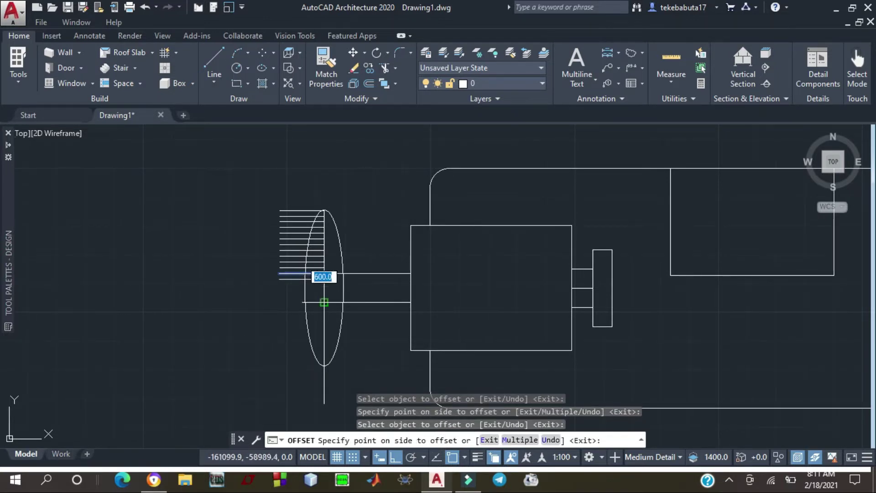
{"action": "left_click", "coordinate": [319, 290]}
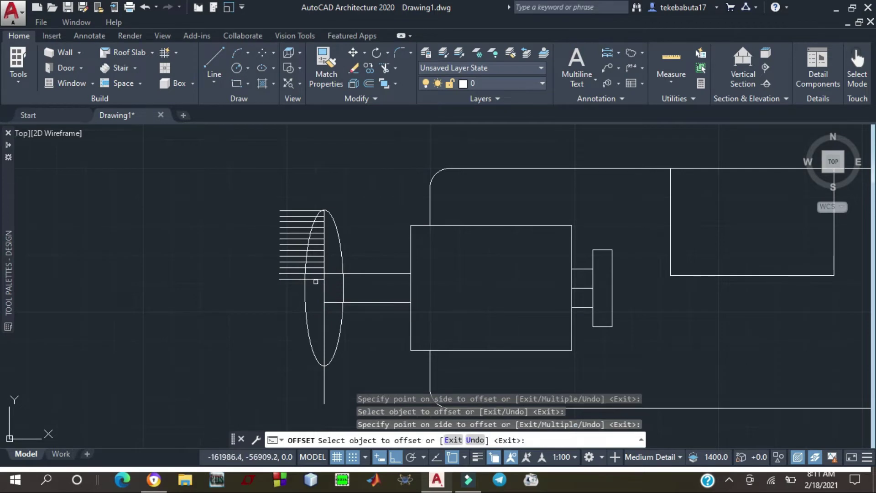
{"action": "left_click", "coordinate": [316, 279]}
{"action": "left_click", "coordinate": [317, 289]}
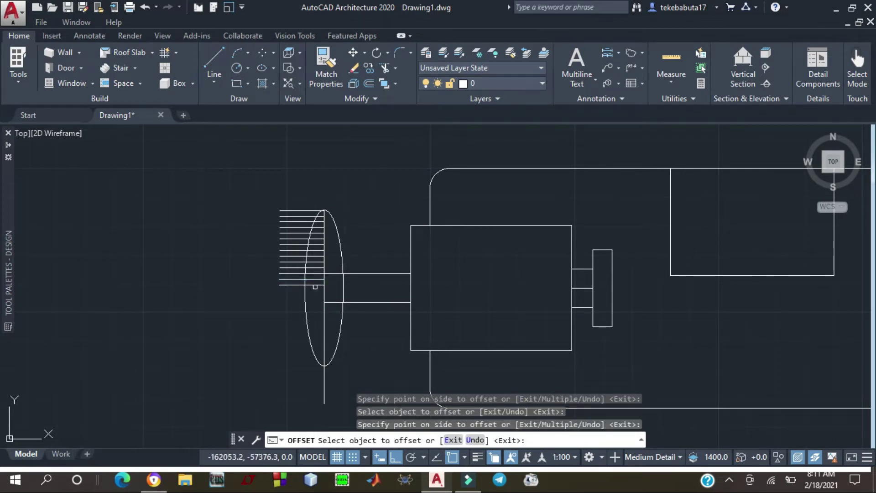
{"action": "left_click", "coordinate": [315, 285]}
{"action": "left_click", "coordinate": [315, 291]}
{"action": "left_click", "coordinate": [315, 290]}
{"action": "left_click", "coordinate": [316, 297]}
{"action": "left_click", "coordinate": [314, 296]}
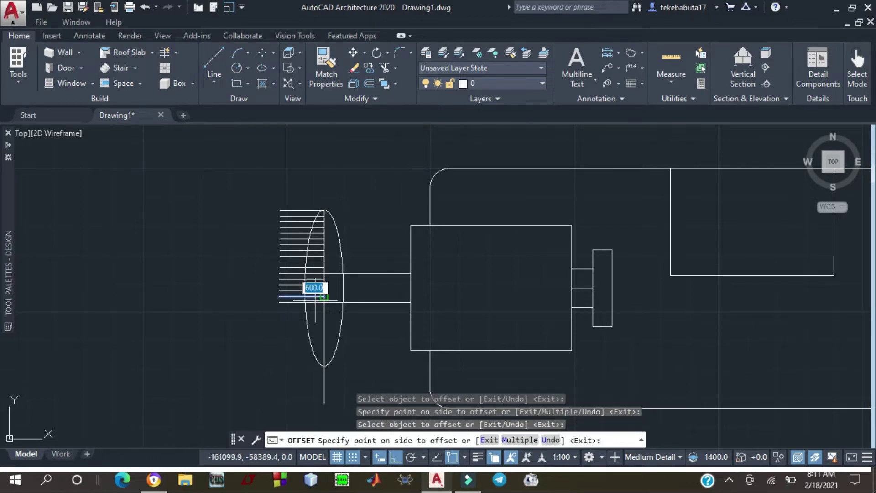
{"action": "left_click", "coordinate": [315, 303]}
{"action": "left_click", "coordinate": [315, 303]}
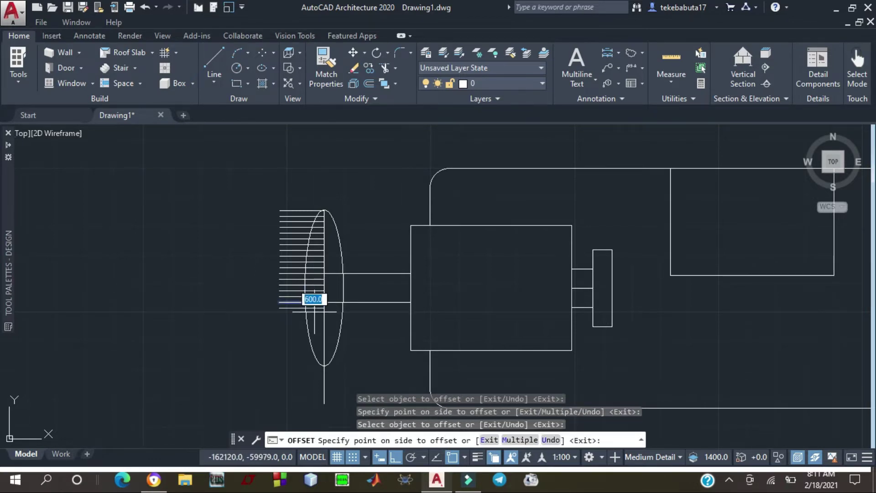
{"action": "left_click", "coordinate": [315, 311]}
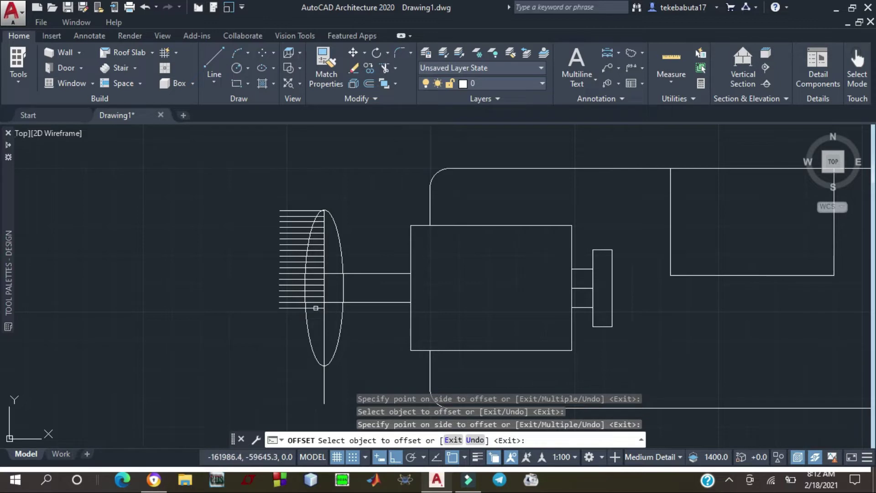
{"action": "left_click", "coordinate": [324, 308]}
{"action": "left_click", "coordinate": [324, 315]}
{"action": "left_click", "coordinate": [324, 314]}
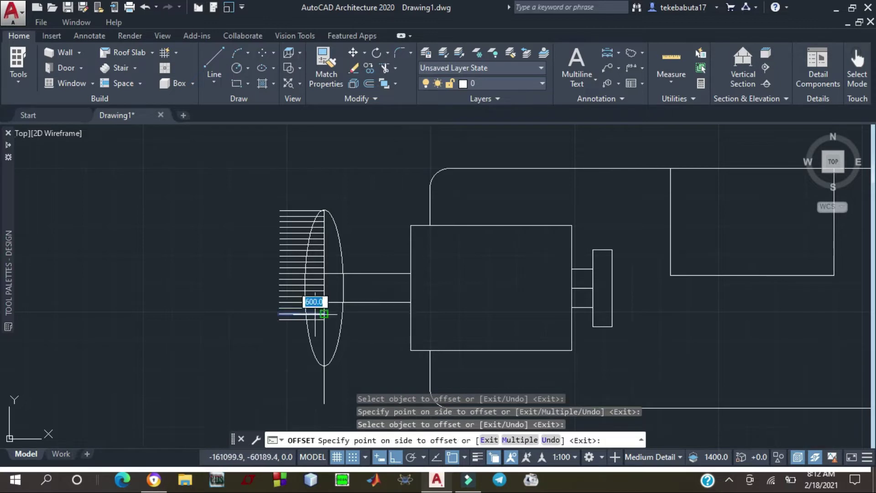
{"action": "left_click", "coordinate": [315, 321]}
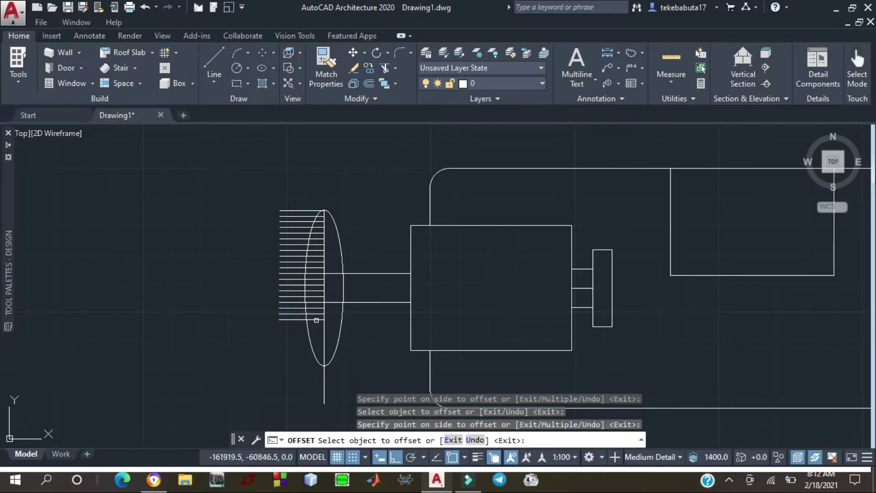
{"action": "left_click", "coordinate": [316, 319]}
{"action": "left_click", "coordinate": [316, 324]}
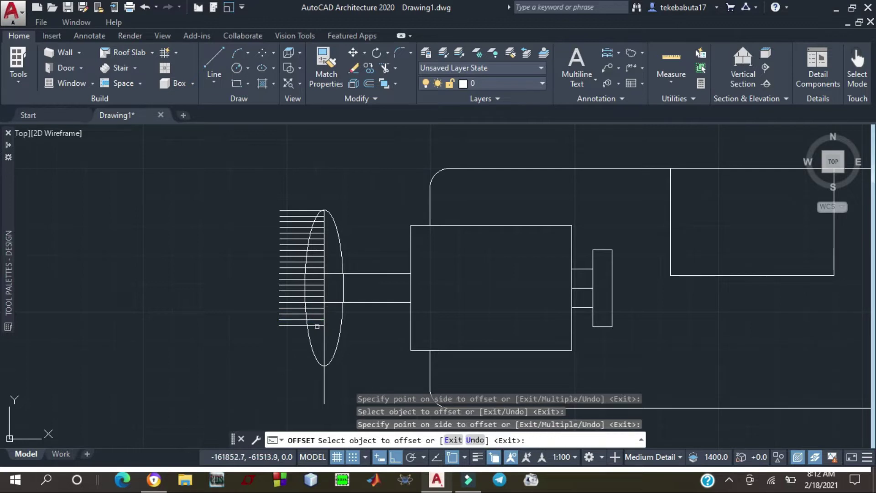
{"action": "left_click", "coordinate": [317, 325]}
{"action": "left_click", "coordinate": [317, 331]}
{"action": "left_click", "coordinate": [317, 331]}
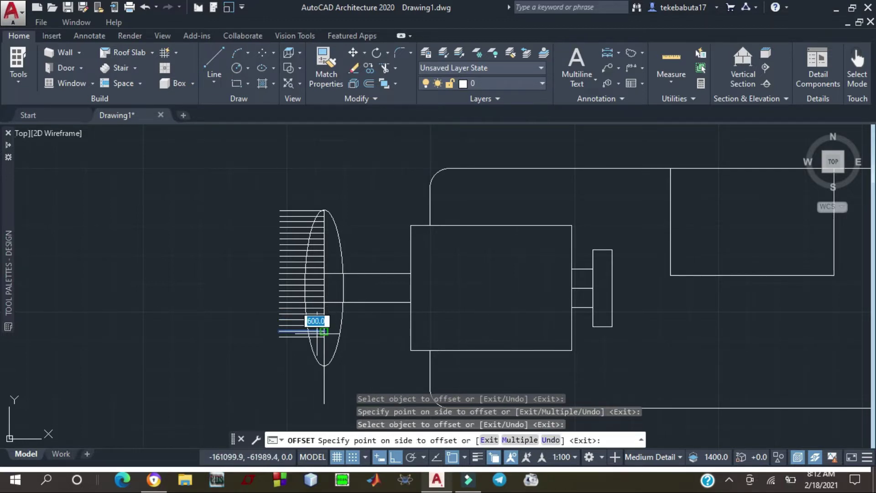
{"action": "left_click", "coordinate": [317, 336]}
{"action": "left_click", "coordinate": [318, 338]}
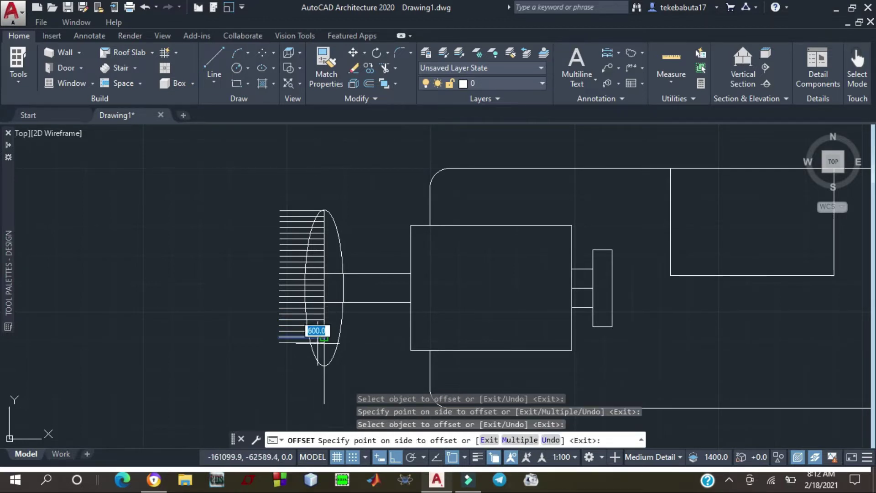
{"action": "left_click", "coordinate": [318, 342]}
{"action": "left_click", "coordinate": [320, 343]}
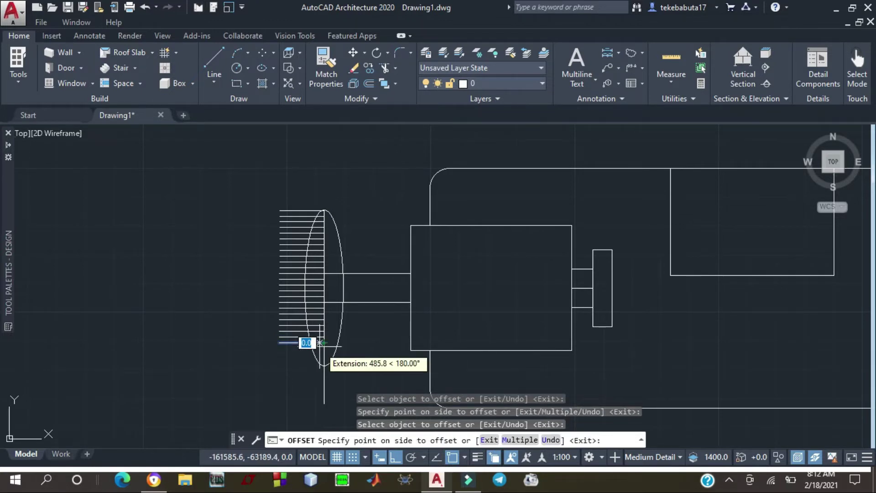
{"action": "left_click", "coordinate": [317, 351]}
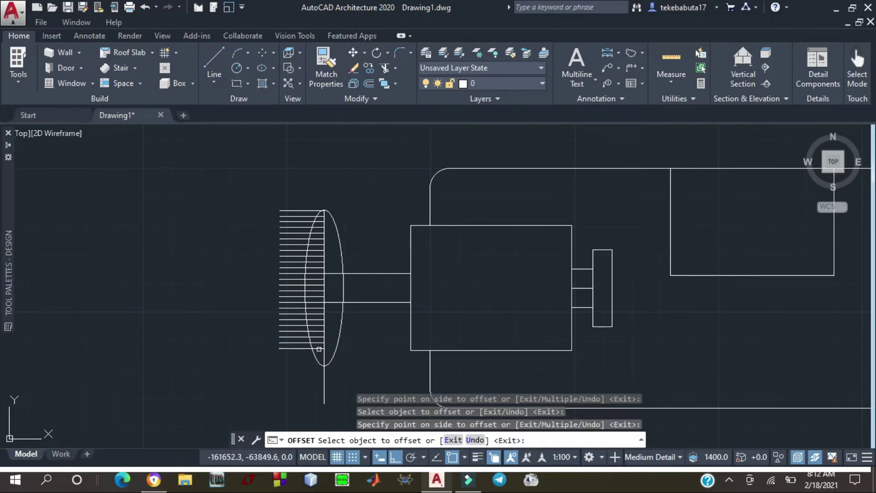
{"action": "left_click", "coordinate": [319, 349]}
{"action": "left_click", "coordinate": [324, 365]}
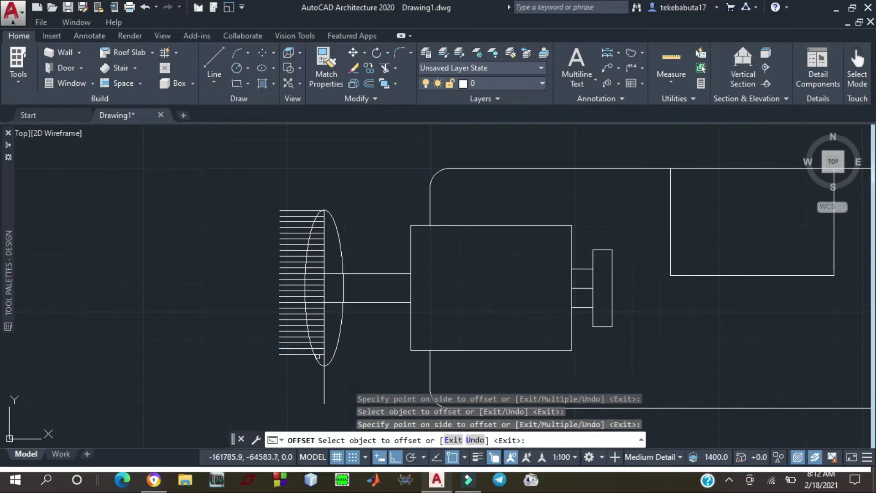
{"action": "left_click", "coordinate": [317, 359]}
{"action": "key", "text": "Escape"}
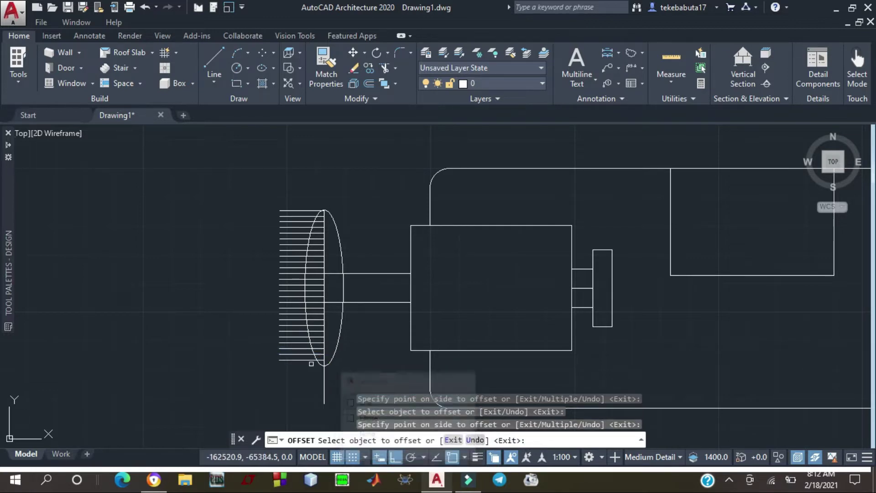
{"action": "left_click", "coordinate": [316, 361]}
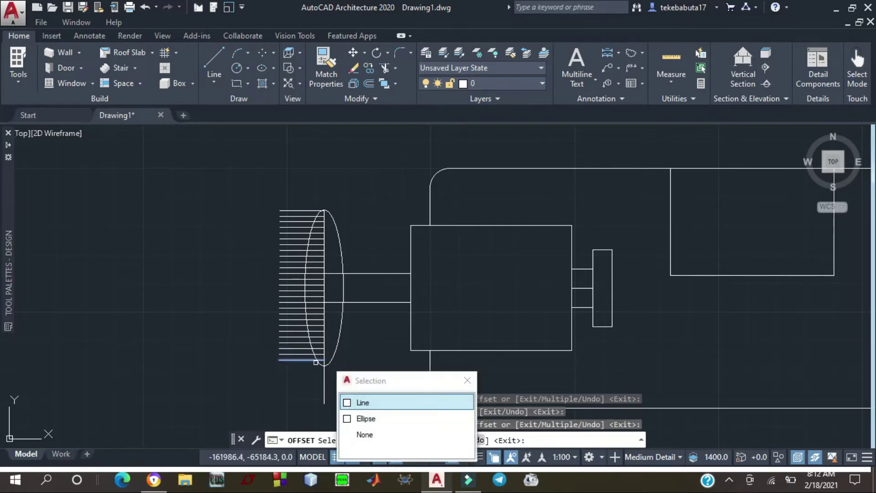
{"action": "key", "text": "Escape"}
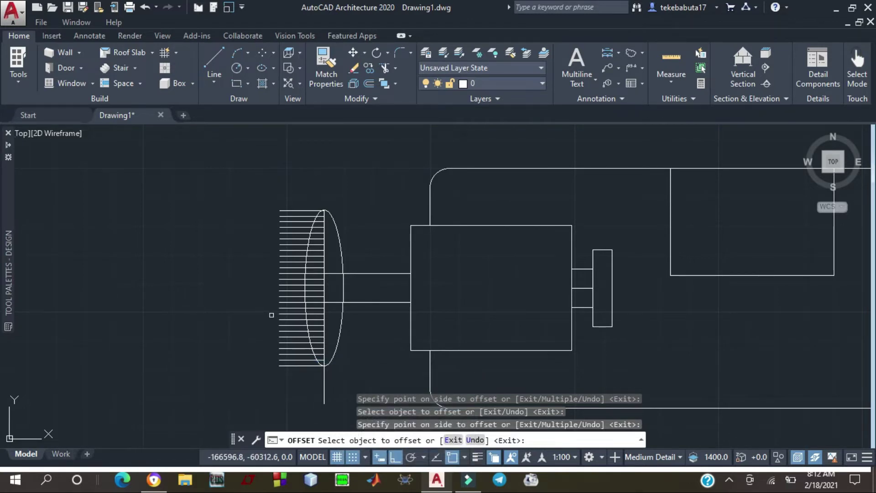
{"action": "key", "text": "Escape"}
{"action": "scroll", "coordinate": [291, 267], "scroll_direction": "down", "scroll_amount": 2}
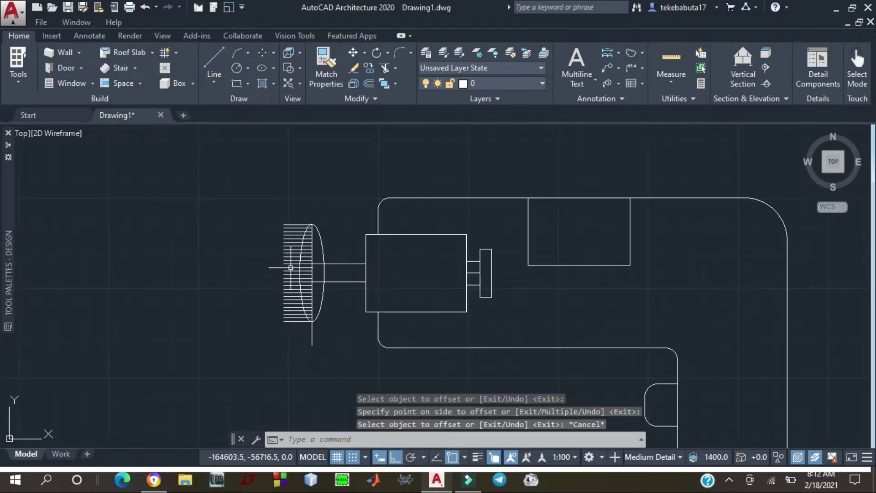
{"action": "scroll", "coordinate": [299, 294], "scroll_direction": "up", "scroll_amount": 2}
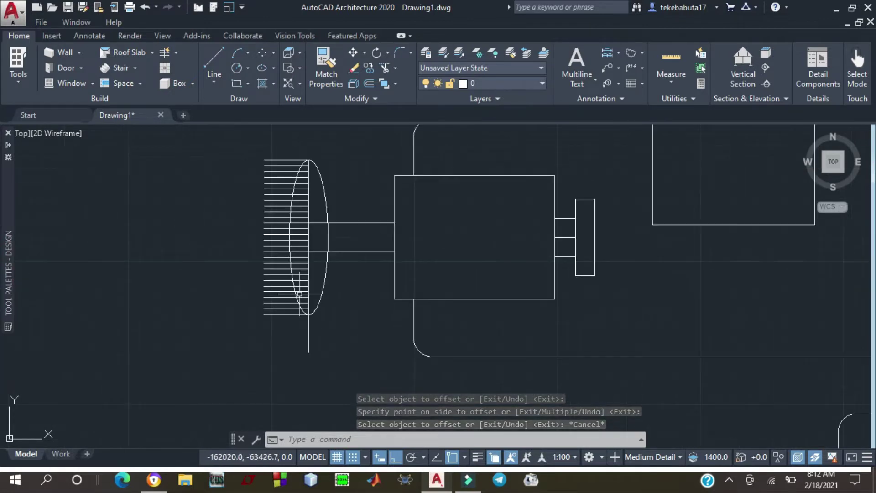
{"action": "scroll", "coordinate": [295, 293], "scroll_direction": "up", "scroll_amount": 2}
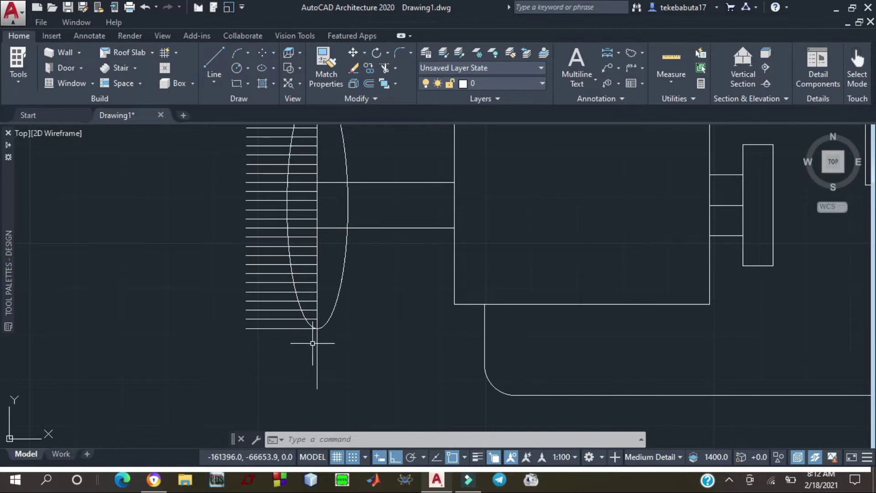
{"action": "scroll", "coordinate": [313, 340], "scroll_direction": "down", "scroll_amount": 4}
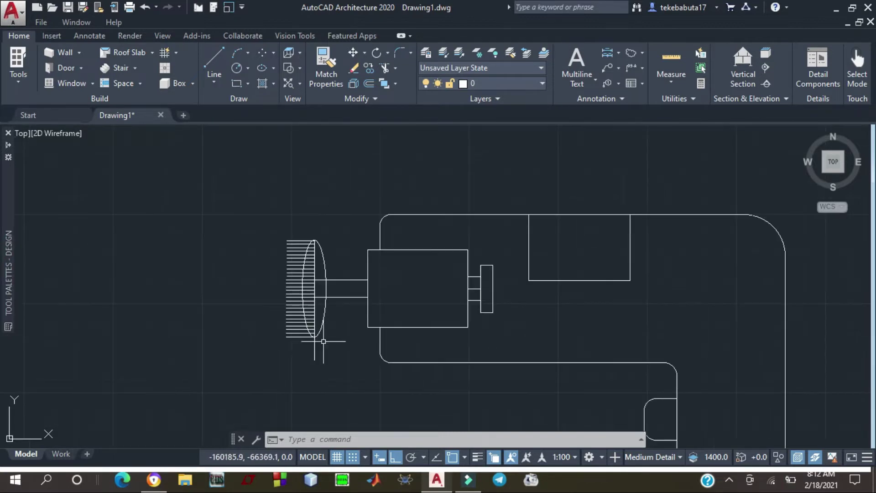
{"action": "scroll", "coordinate": [323, 341], "scroll_direction": "down", "scroll_amount": 4}
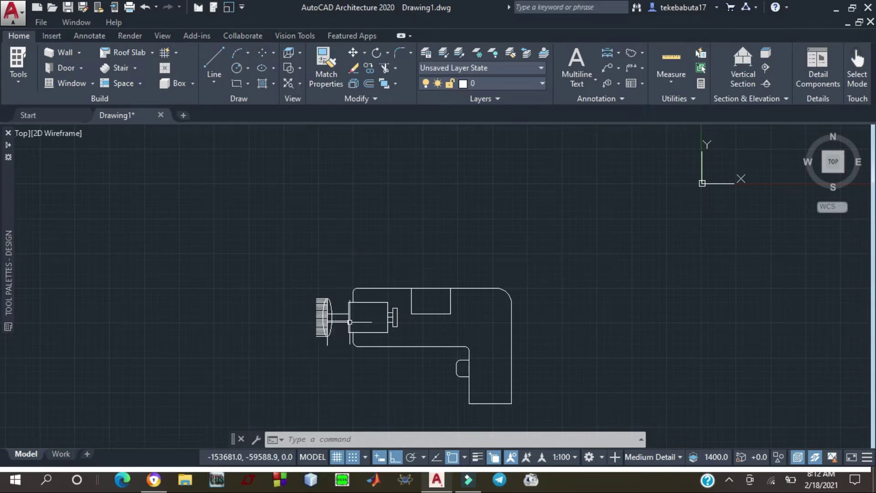
{"action": "scroll", "coordinate": [371, 239], "scroll_direction": "down", "scroll_amount": 2}
{"action": "scroll", "coordinate": [341, 302], "scroll_direction": "up", "scroll_amount": 2}
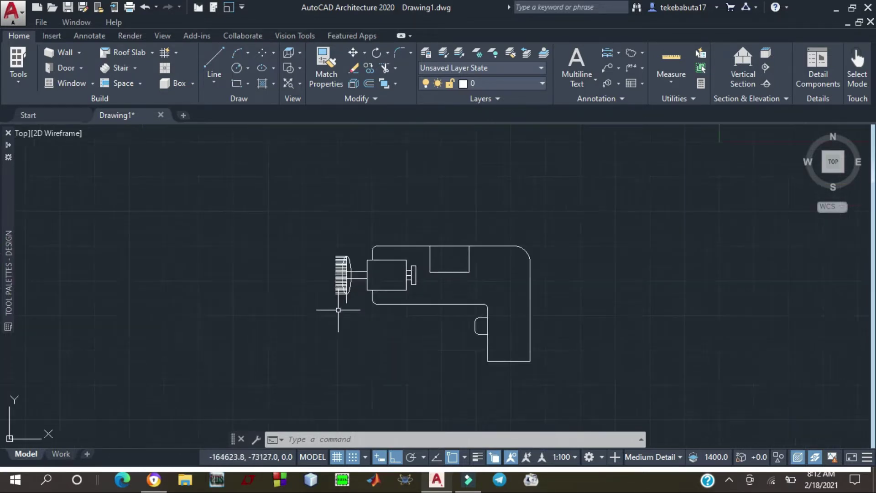
{"action": "scroll", "coordinate": [338, 310], "scroll_direction": "up", "scroll_amount": 2}
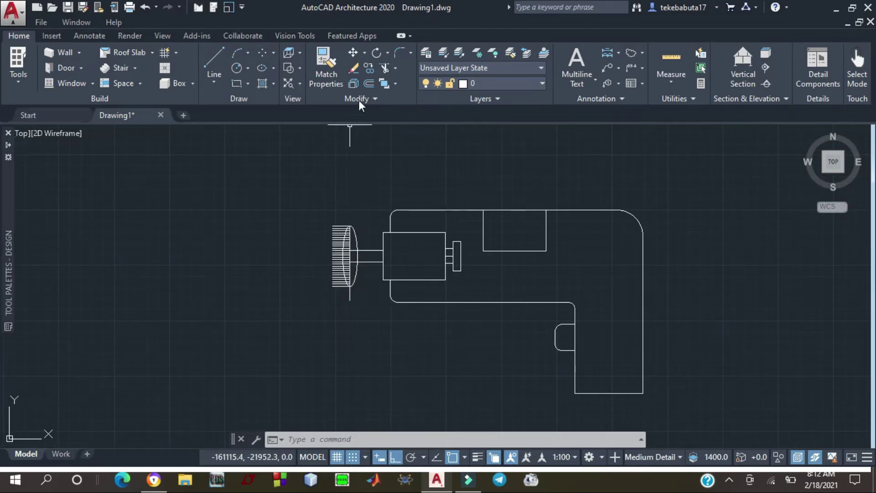
Trim the vertical line's end below the ellipse, using the ellipse as cutting edge
{"action": "left_click", "coordinate": [382, 68]}
{"action": "scroll", "coordinate": [354, 282], "scroll_direction": "up", "scroll_amount": 2}
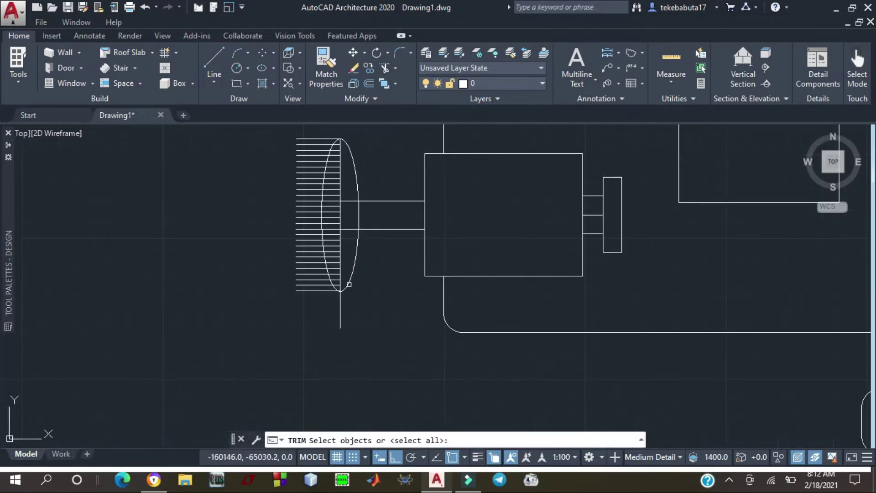
{"action": "left_click", "coordinate": [350, 280]}
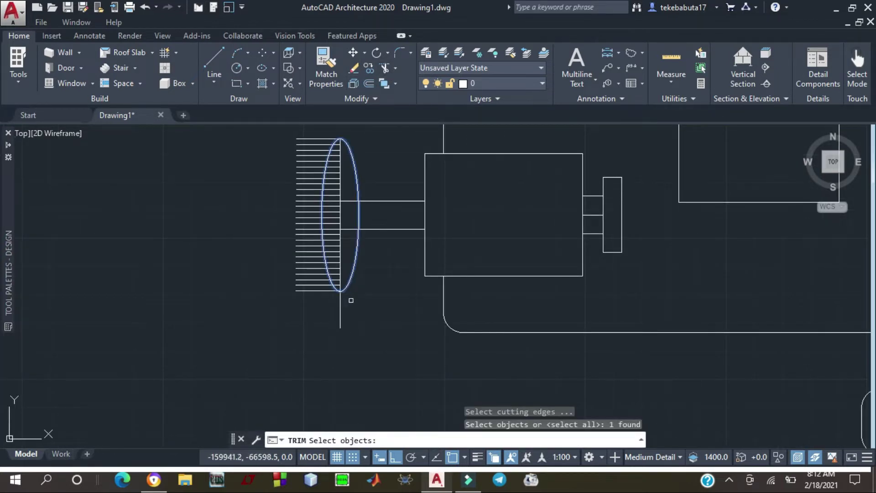
{"action": "key", "text": "Return"}
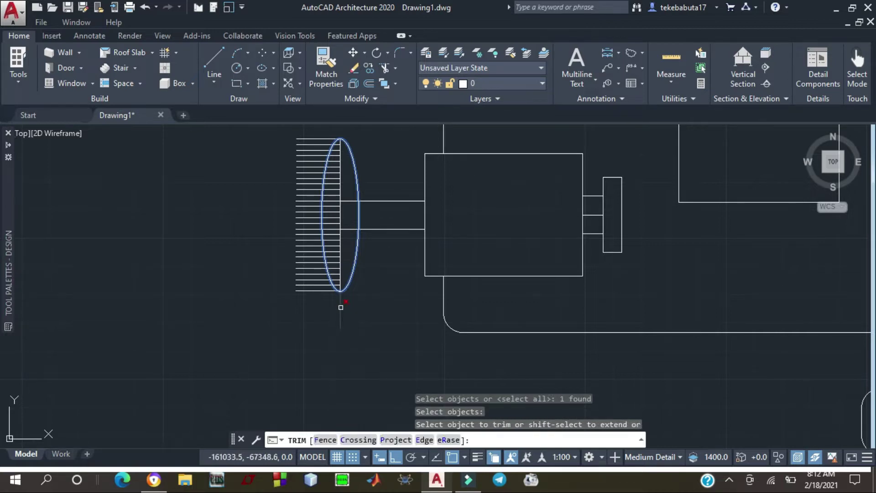
{"action": "left_click", "coordinate": [341, 307]}
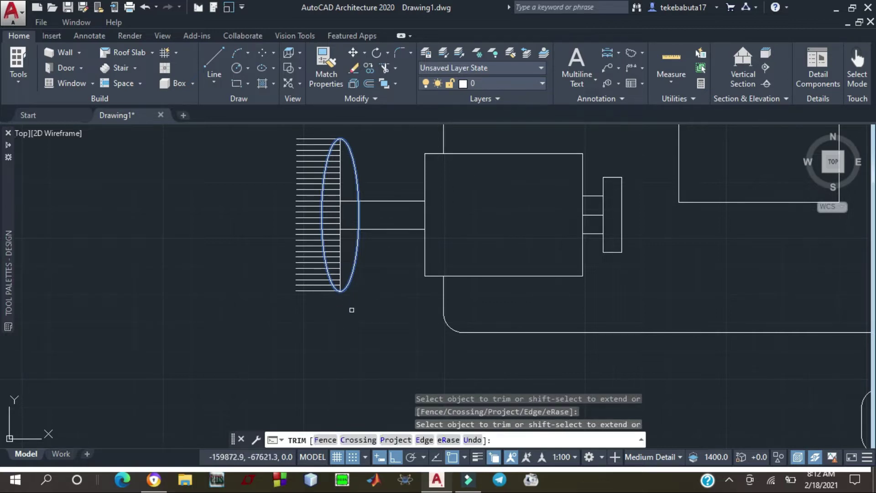
{"action": "key", "text": "Escape"}
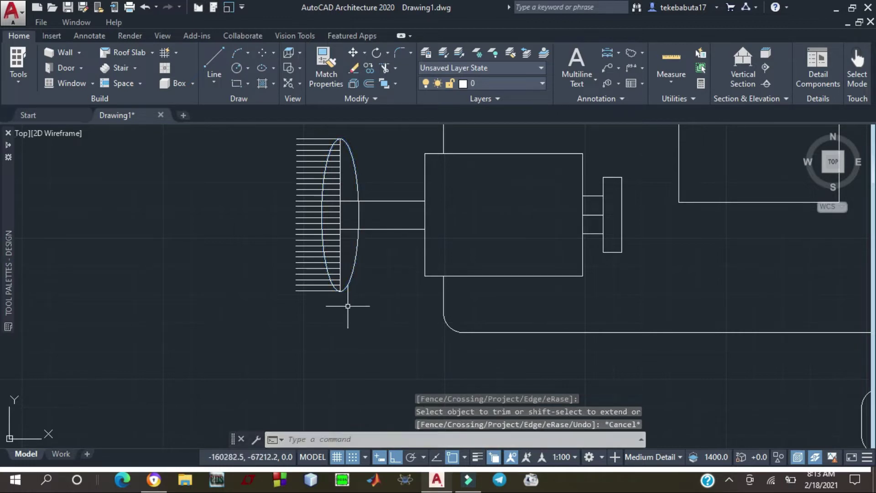
Delete the remaining vertical line through the ellipse
{"action": "scroll", "coordinate": [343, 256], "scroll_direction": "up", "scroll_amount": 5}
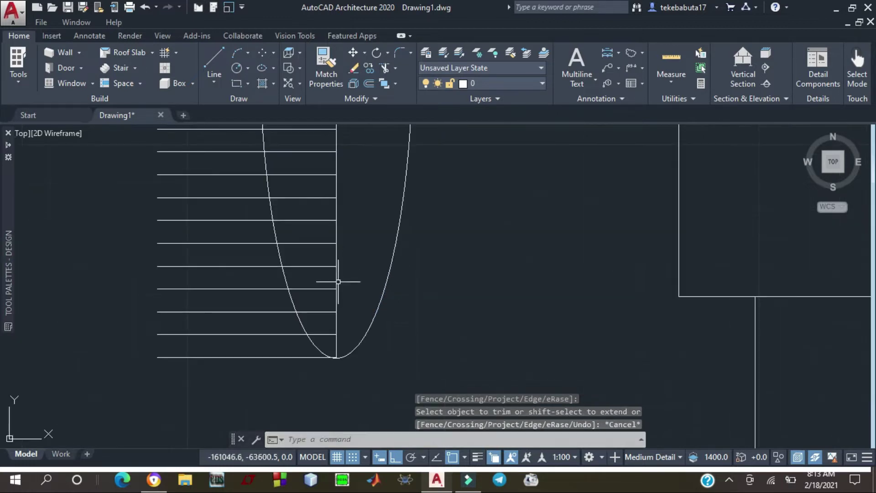
{"action": "left_click", "coordinate": [338, 278]}
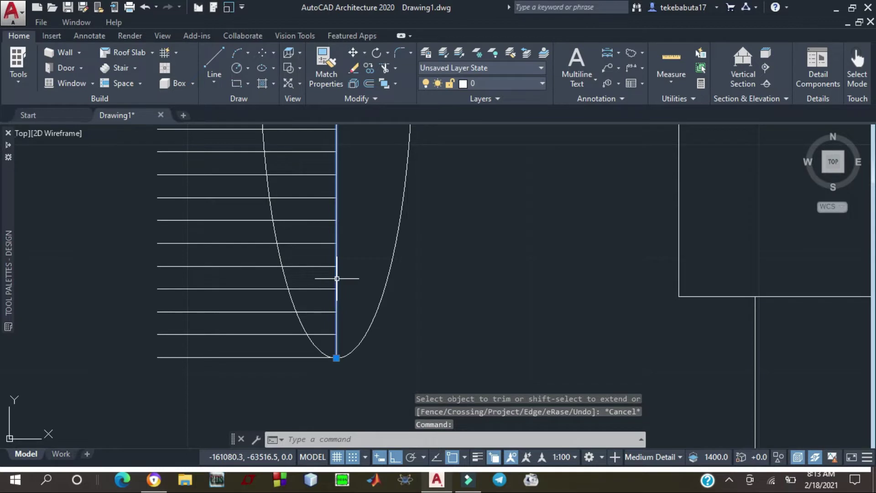
{"action": "key", "text": "Delete"}
{"action": "scroll", "coordinate": [354, 268], "scroll_direction": "down", "scroll_amount": 5}
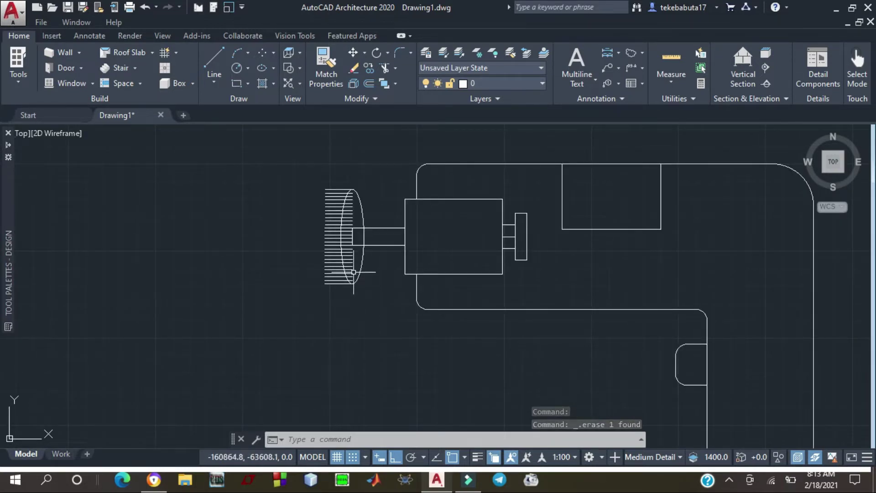
{"action": "scroll", "coordinate": [353, 272], "scroll_direction": "up", "scroll_amount": 4}
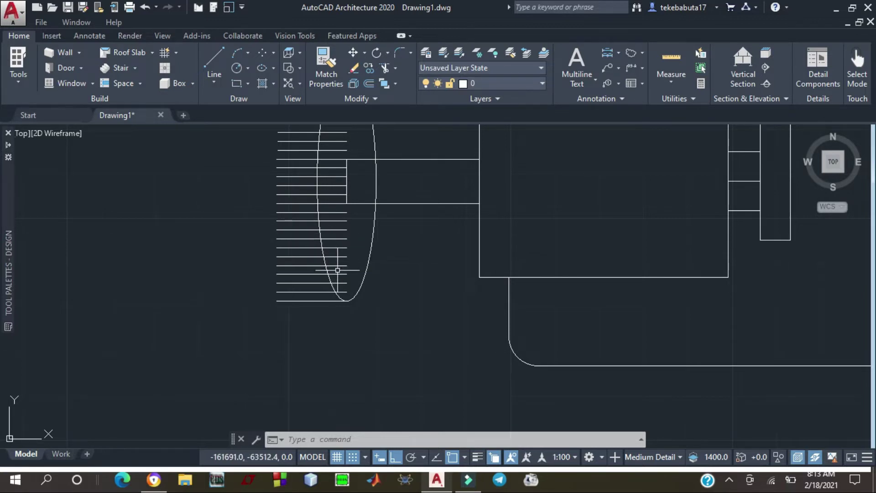
{"action": "scroll", "coordinate": [336, 269], "scroll_direction": "down", "scroll_amount": 2}
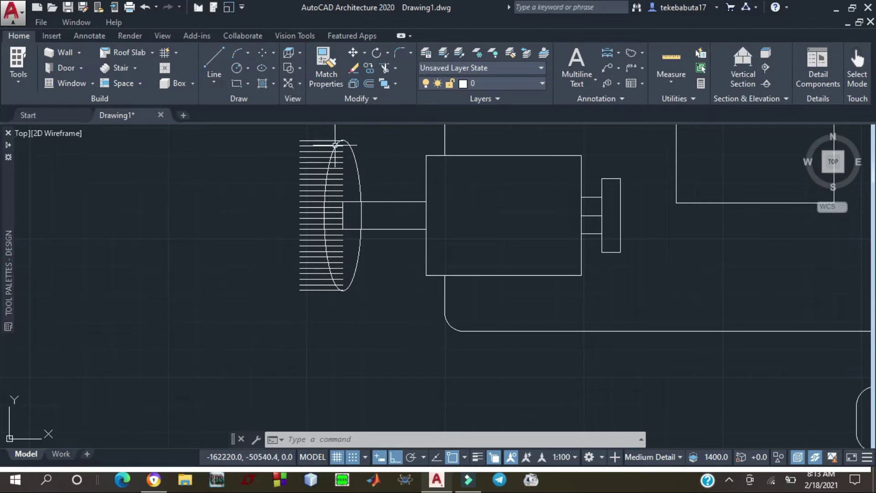
With the ellipse as cutting edge, trim the hatch line ends near the ellipse top
{"action": "left_click", "coordinate": [382, 65]}
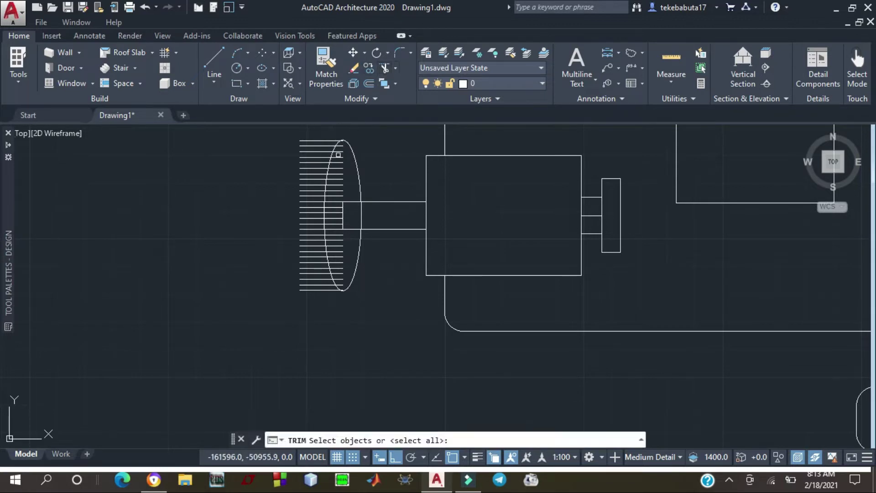
{"action": "scroll", "coordinate": [330, 164], "scroll_direction": "up", "scroll_amount": 5}
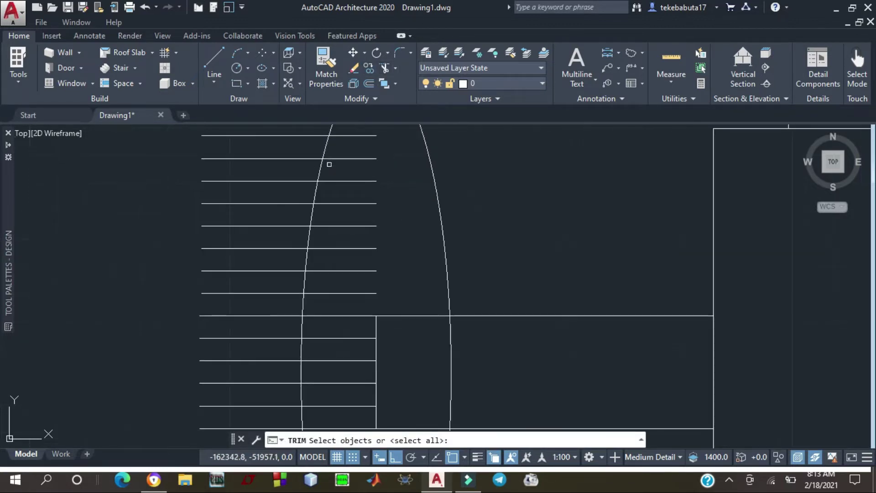
{"action": "left_click", "coordinate": [320, 169]}
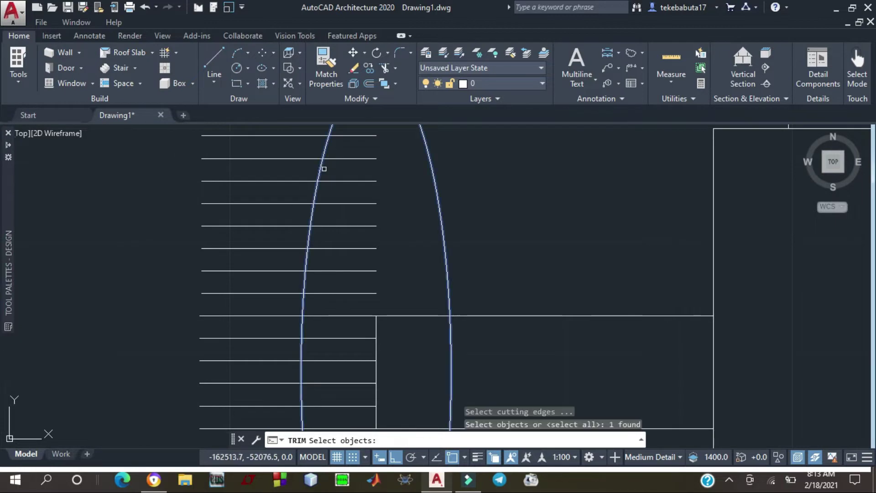
{"action": "key", "text": "Return"}
{"action": "scroll", "coordinate": [333, 157], "scroll_direction": "down", "scroll_amount": 4}
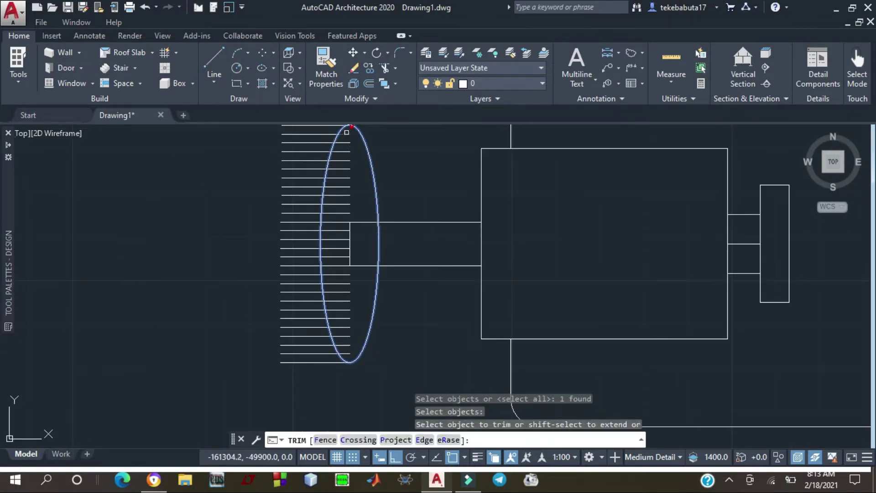
{"action": "left_click", "coordinate": [346, 132]}
{"action": "left_click", "coordinate": [341, 142]}
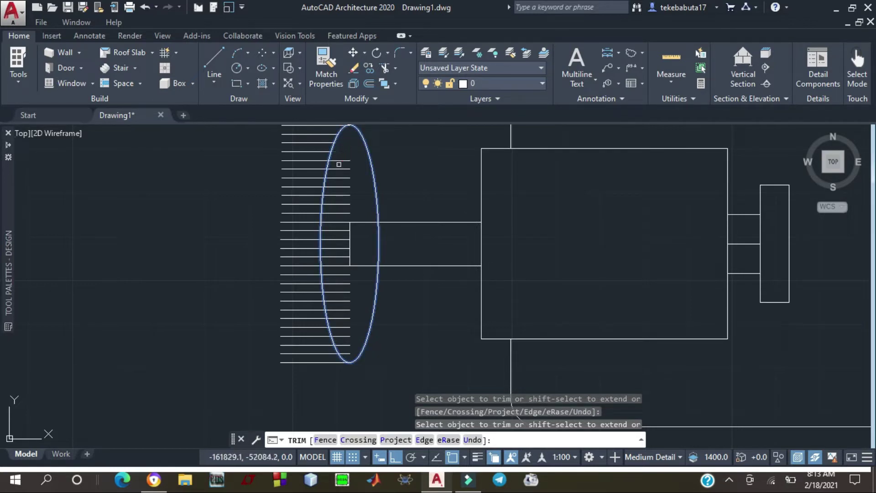
{"action": "left_click", "coordinate": [339, 160]}
{"action": "key", "text": "Escape"}
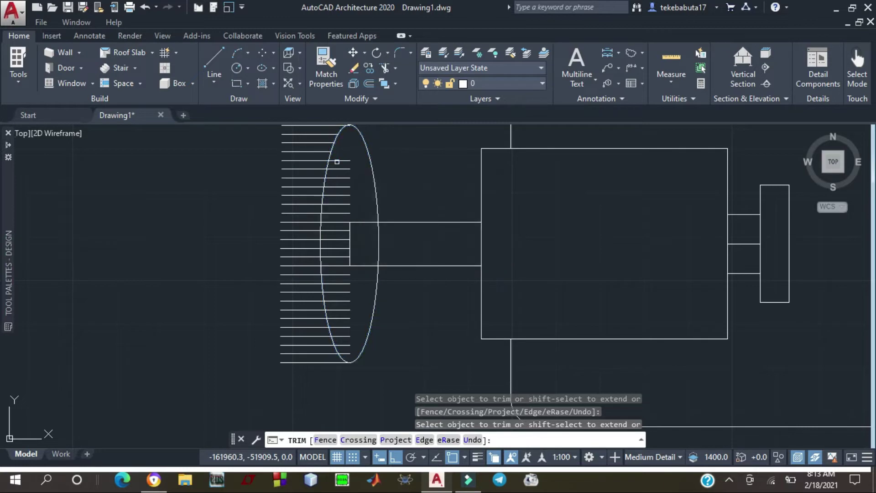
{"action": "left_click", "coordinate": [337, 161]}
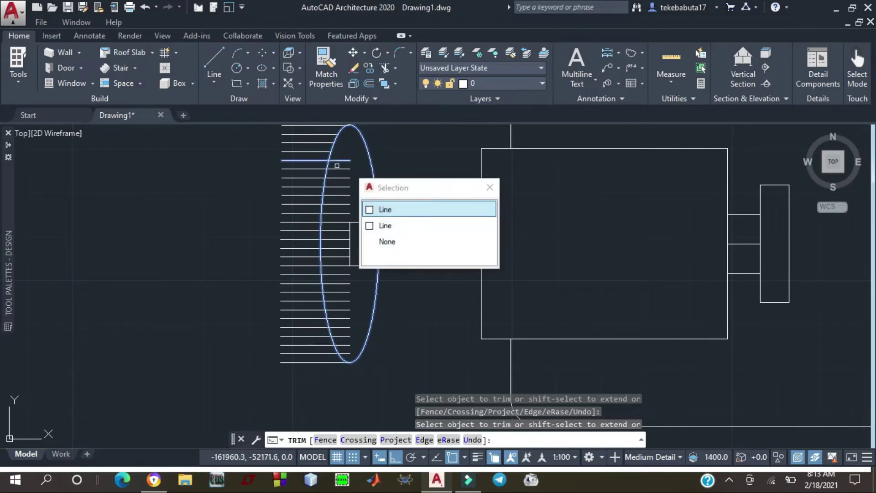
{"action": "key", "text": "Escape"}
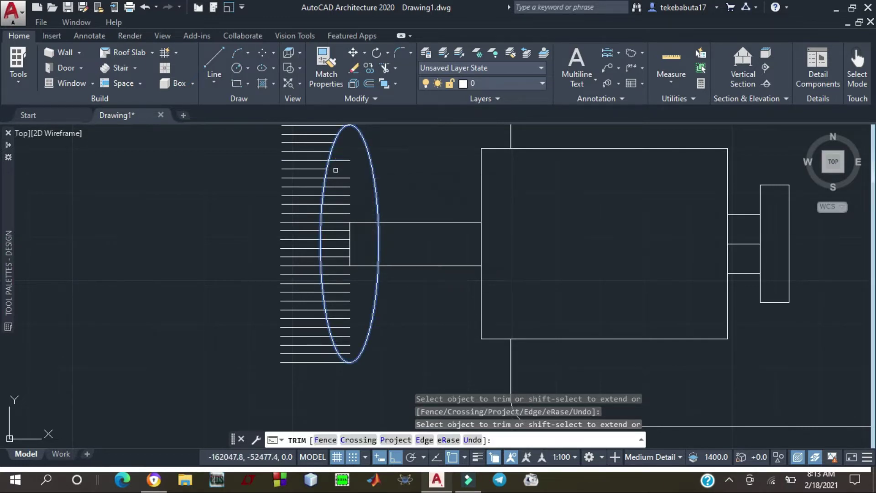
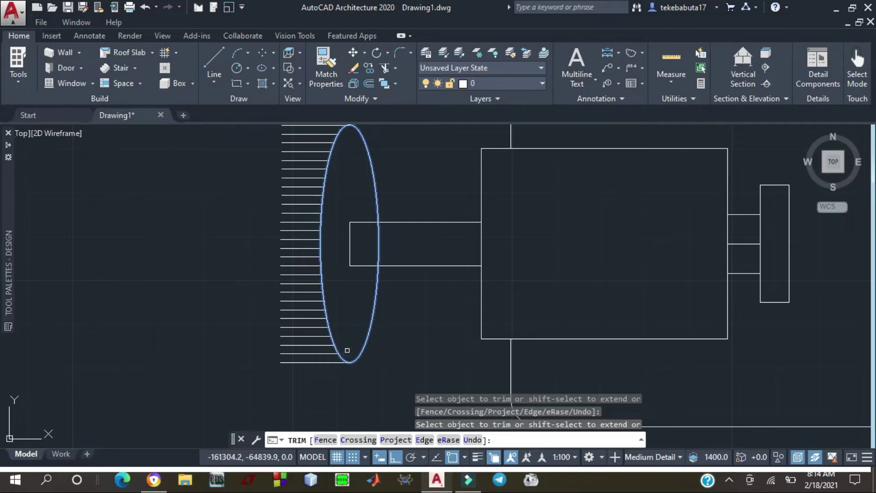
Draw a short vertical line rising straight up from the top of the ellipse
{"action": "scroll", "coordinate": [348, 289], "scroll_direction": "down", "scroll_amount": 4}
{"action": "left_click", "coordinate": [329, 273]}
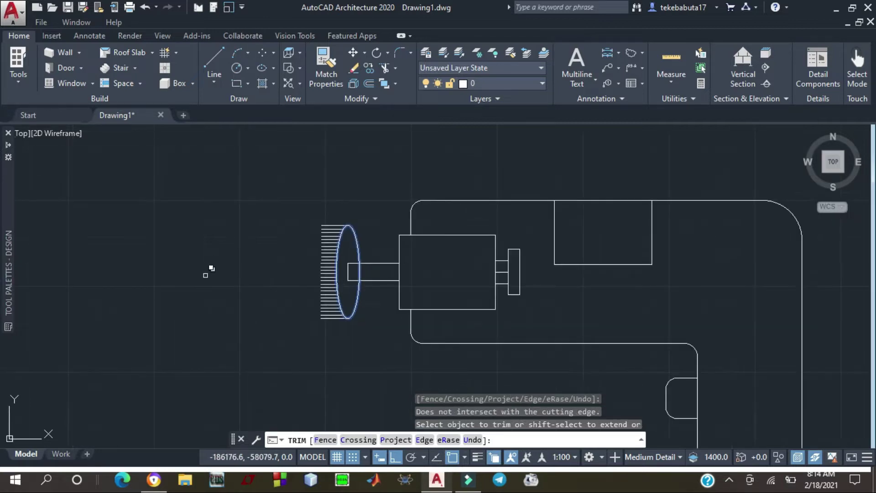
{"action": "left_click", "coordinate": [218, 57]}
{"action": "left_click", "coordinate": [347, 225]}
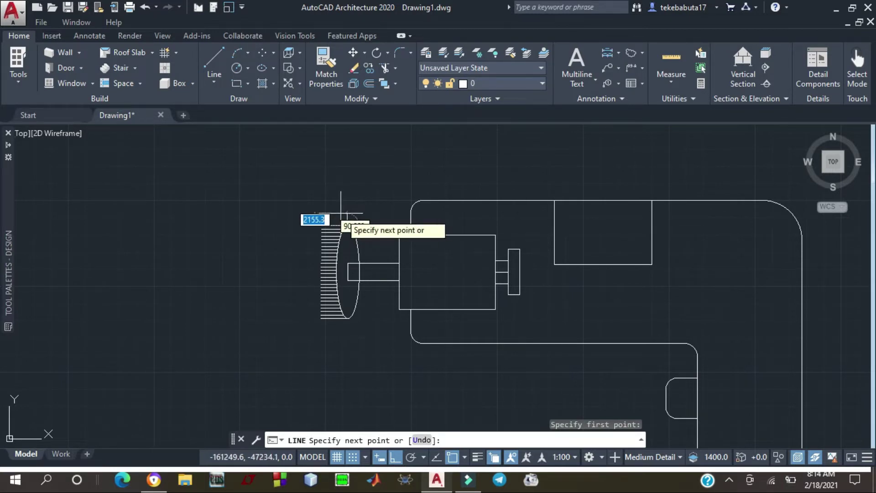
{"action": "left_click", "coordinate": [347, 214]}
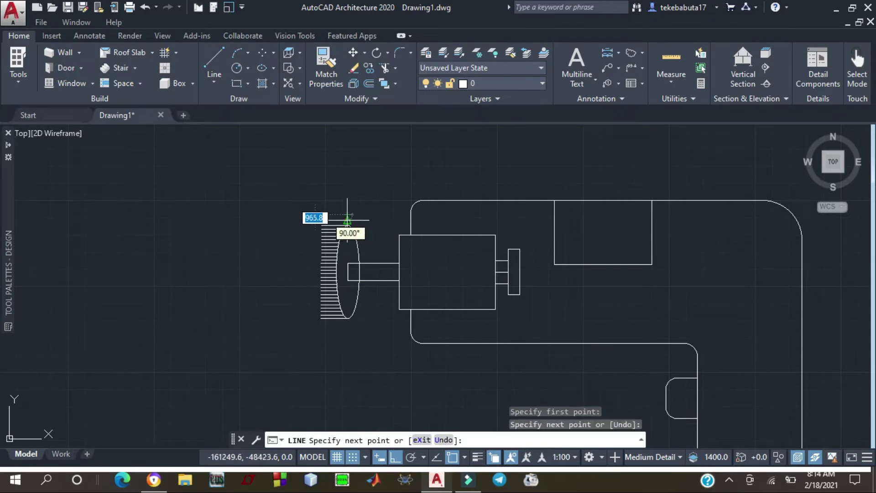
{"action": "key", "text": "Escape"}
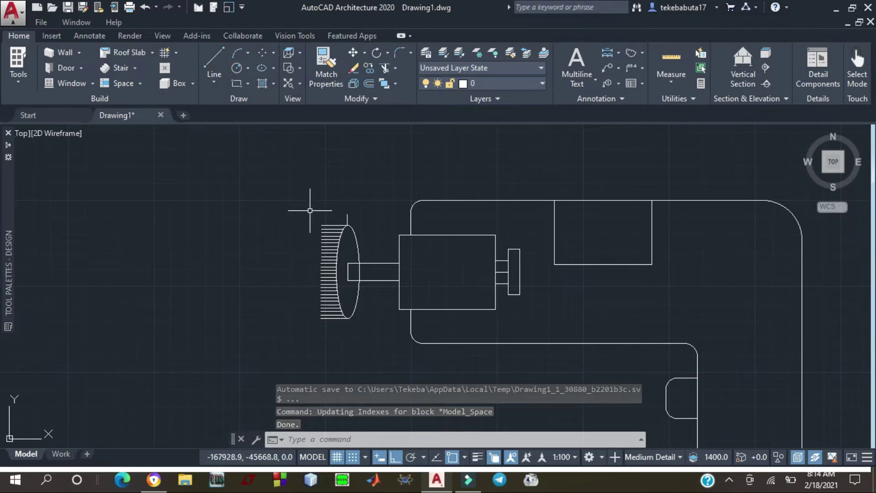
{"action": "scroll", "coordinate": [343, 229], "scroll_direction": "up", "scroll_amount": 4}
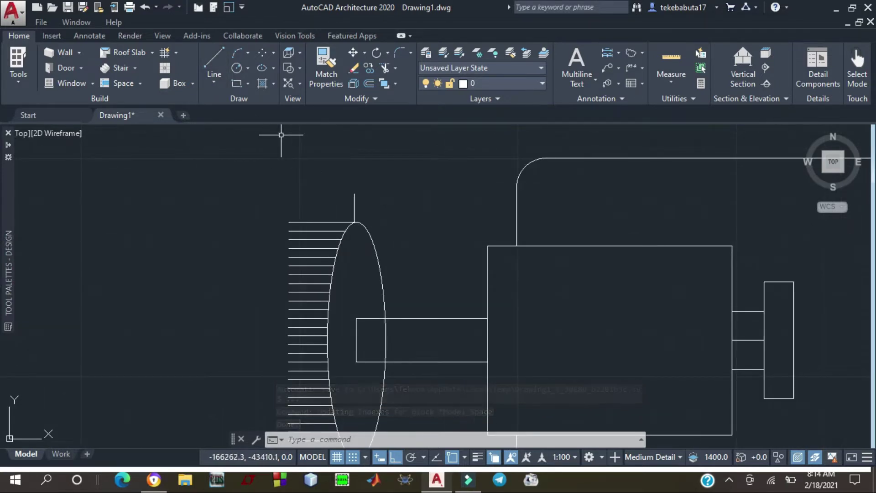
Offset the vertical line 4000 units to the right, then delete the stray copy
{"action": "left_click", "coordinate": [368, 83]}
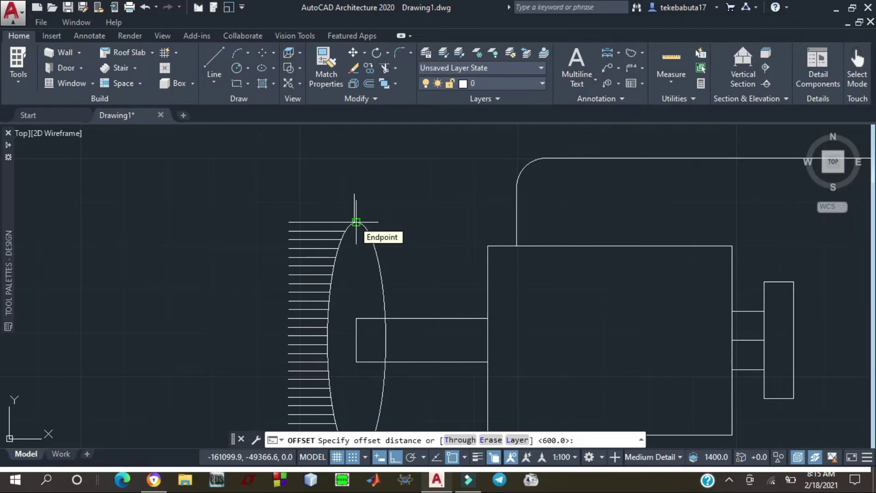
{"action": "type", "text": "4000"}
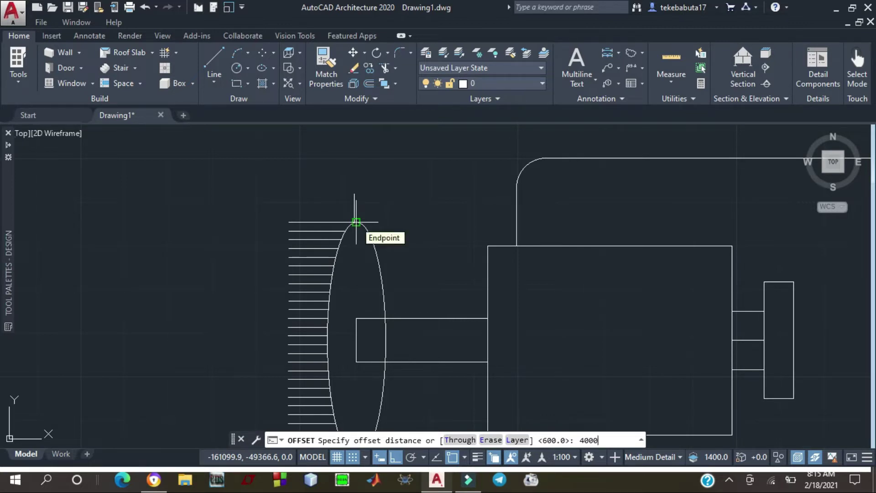
{"action": "key", "text": "Return"}
{"action": "left_click", "coordinate": [355, 217]}
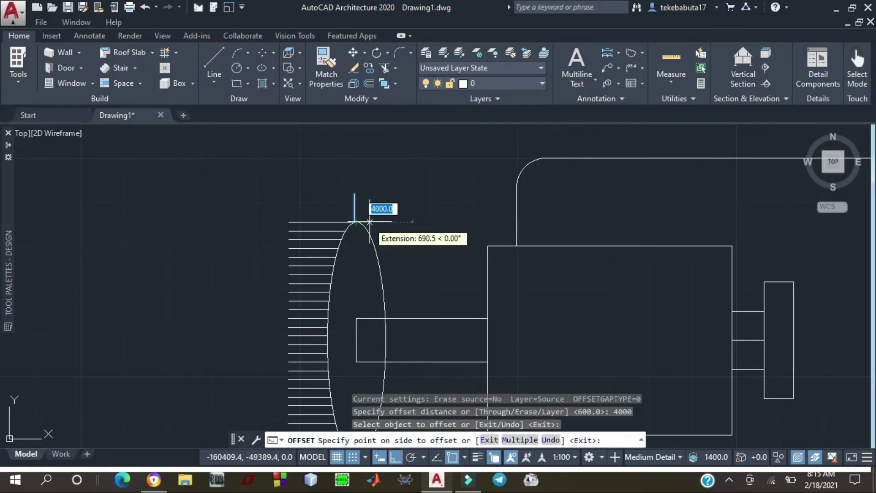
{"action": "left_click", "coordinate": [385, 222]}
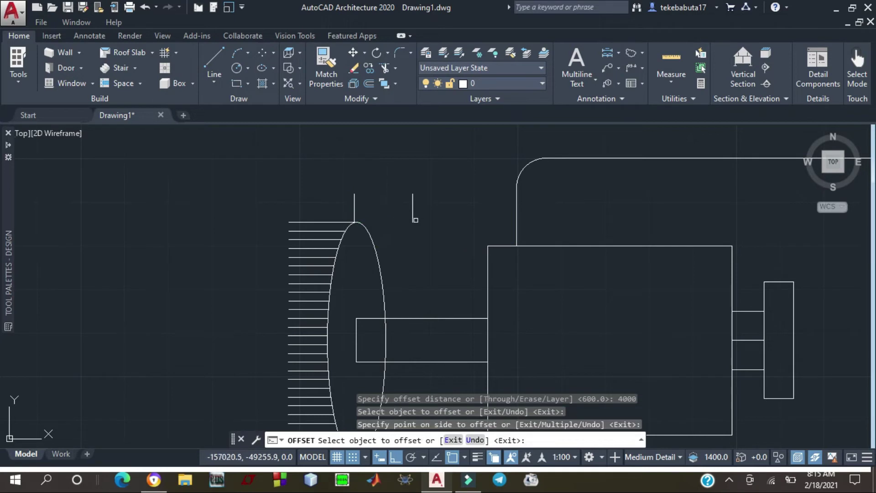
{"action": "key", "text": "Escape"}
{"action": "left_click", "coordinate": [414, 213]}
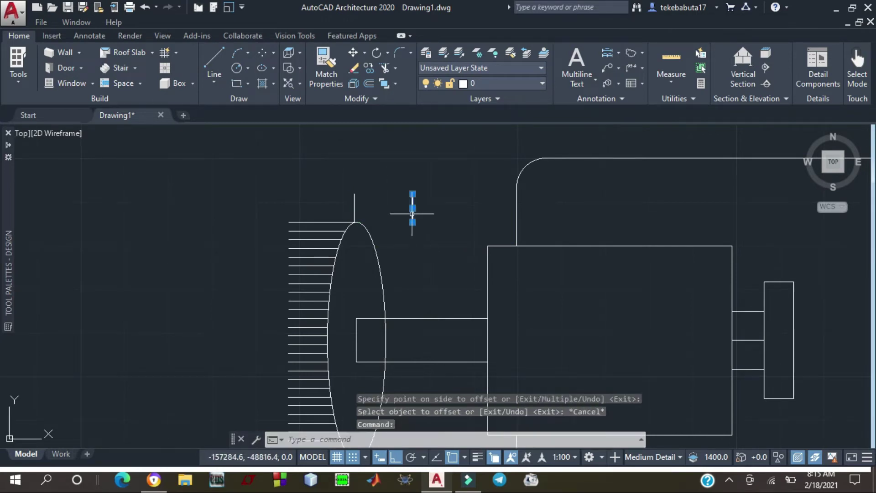
{"action": "key", "text": "Delete"}
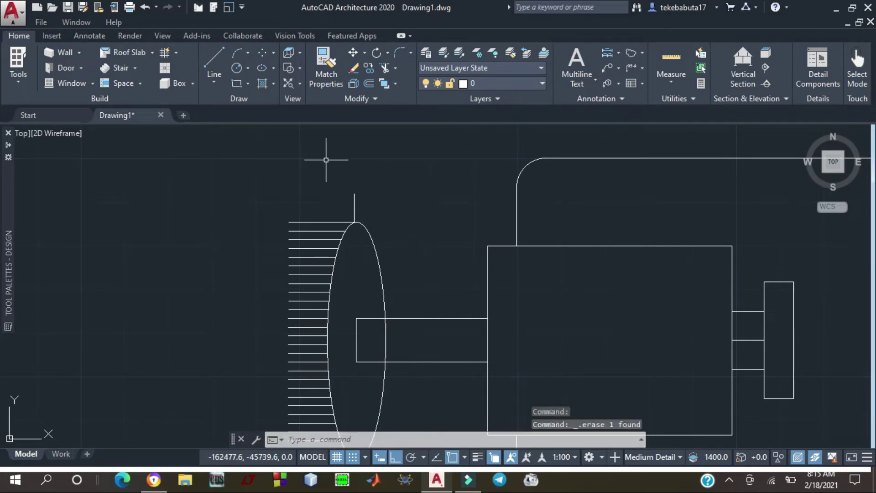
Start a line with a value of 400, cancel it, and clear the selection
{"action": "left_click", "coordinate": [221, 53]}
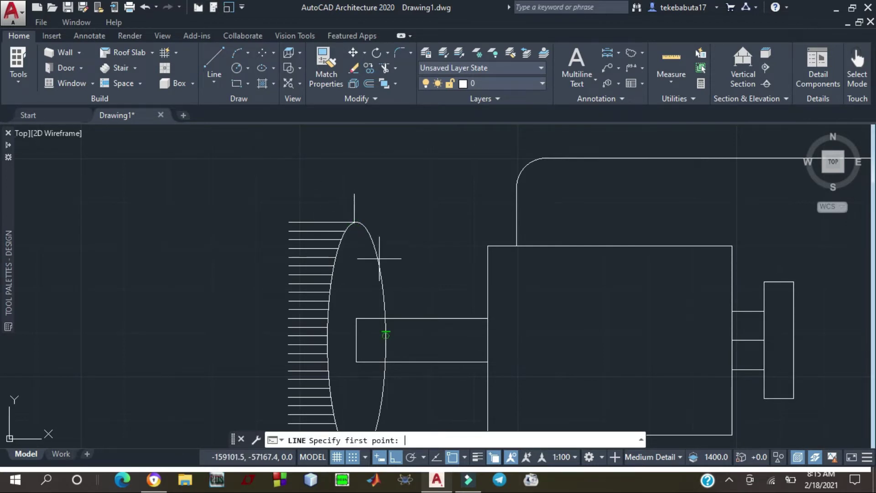
{"action": "type", "text": "400"}
{"action": "key", "text": "Return"}
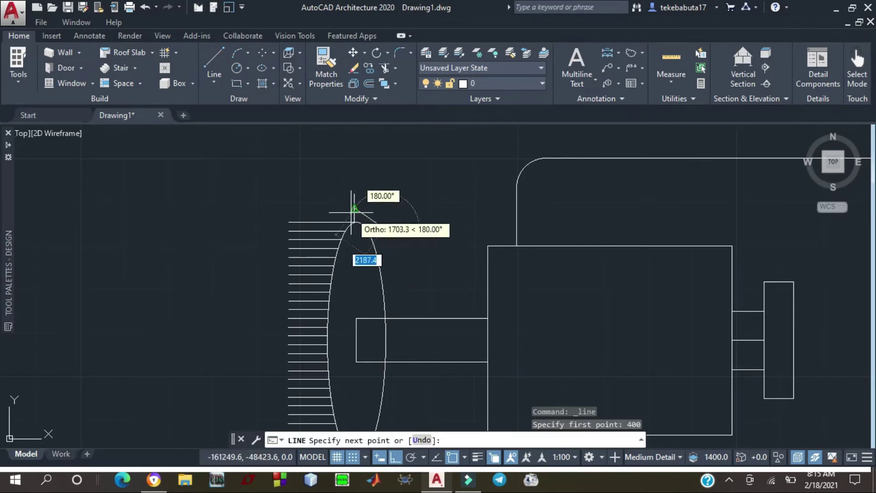
{"action": "key", "text": "Escape"}
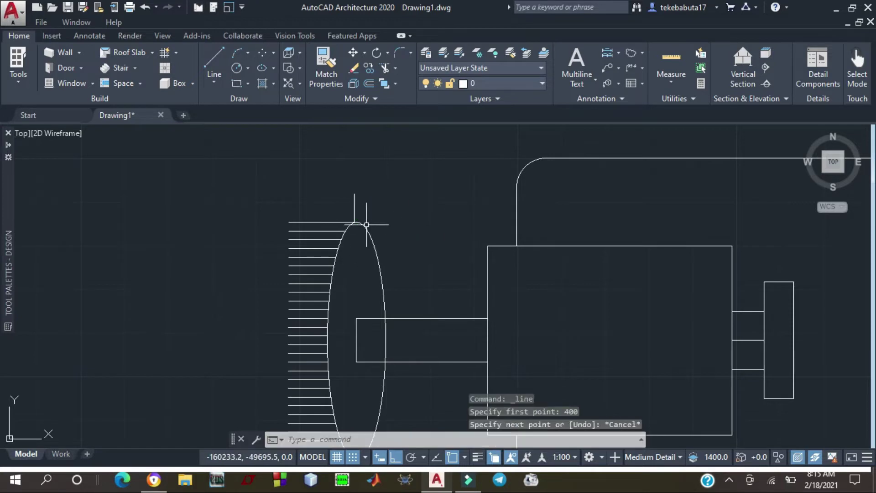
{"action": "left_click", "coordinate": [354, 201]}
{"action": "key", "text": "Escape"}
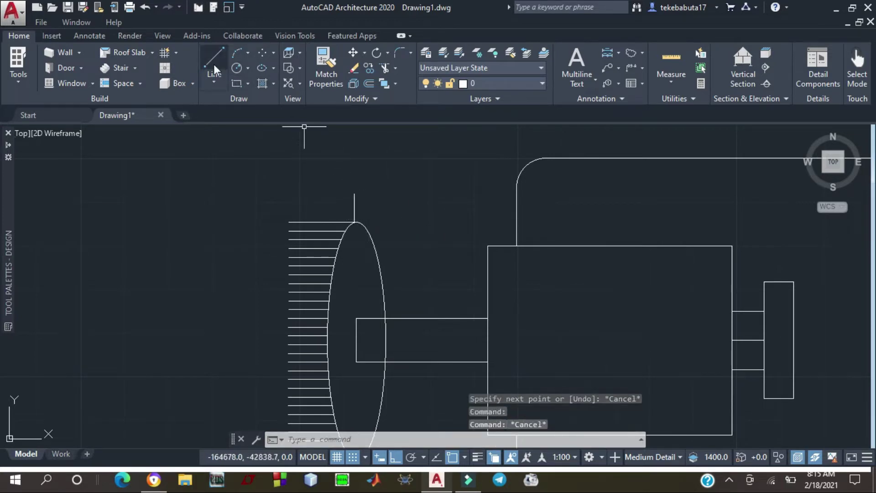
Offset the vertical line 400 units to the right and delete the extra second copy
{"action": "left_click", "coordinate": [369, 83]}
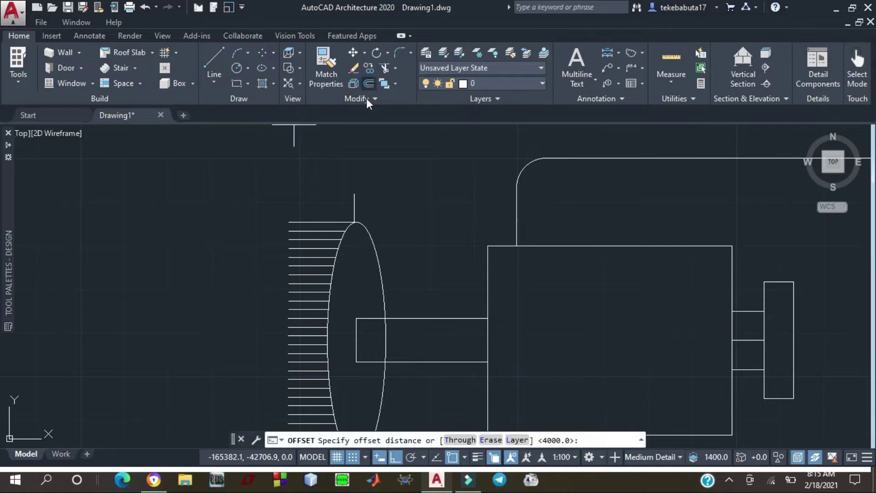
{"action": "left_click", "coordinate": [354, 214]}
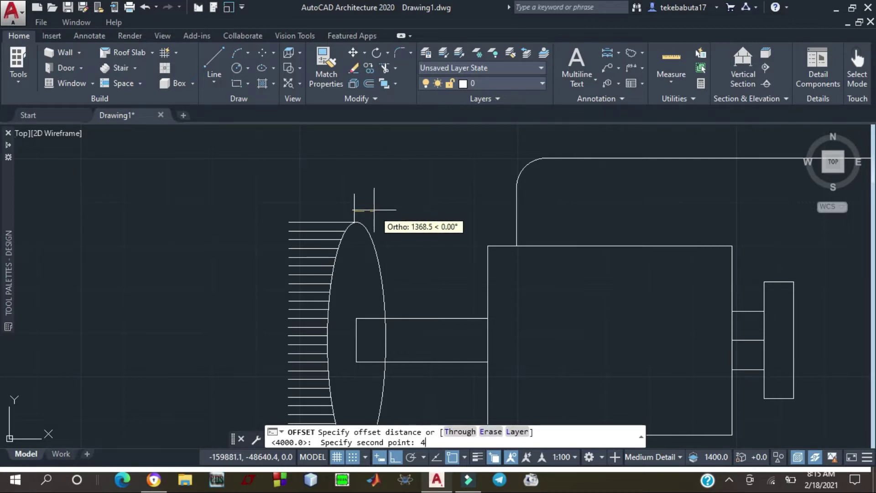
{"action": "key", "text": "Return"}
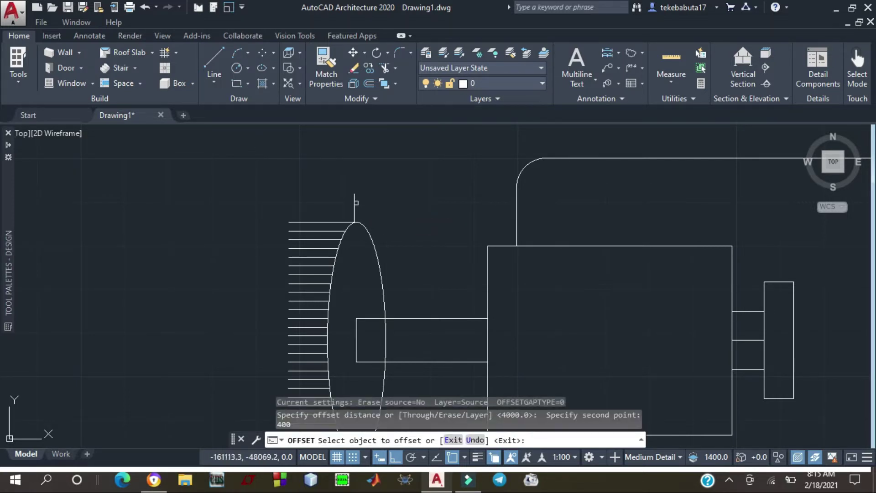
{"action": "left_click", "coordinate": [354, 202]}
{"action": "left_click", "coordinate": [360, 207]}
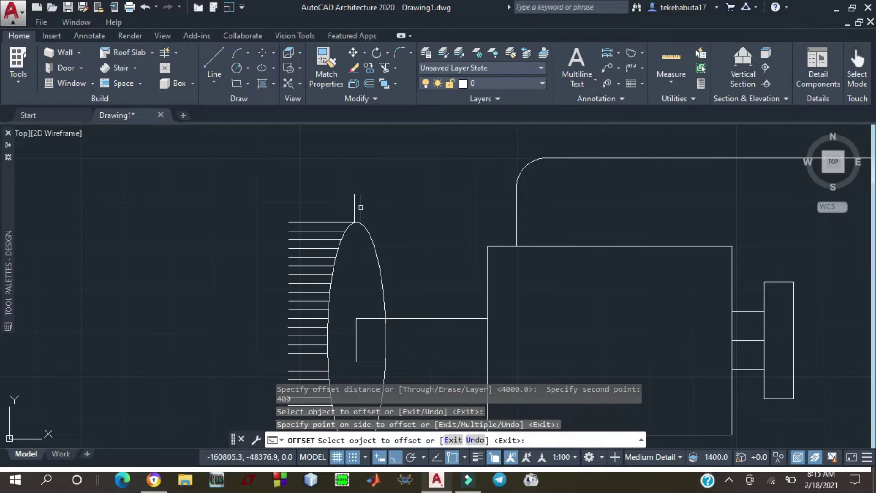
{"action": "left_click", "coordinate": [360, 207]}
{"action": "left_click", "coordinate": [368, 207]}
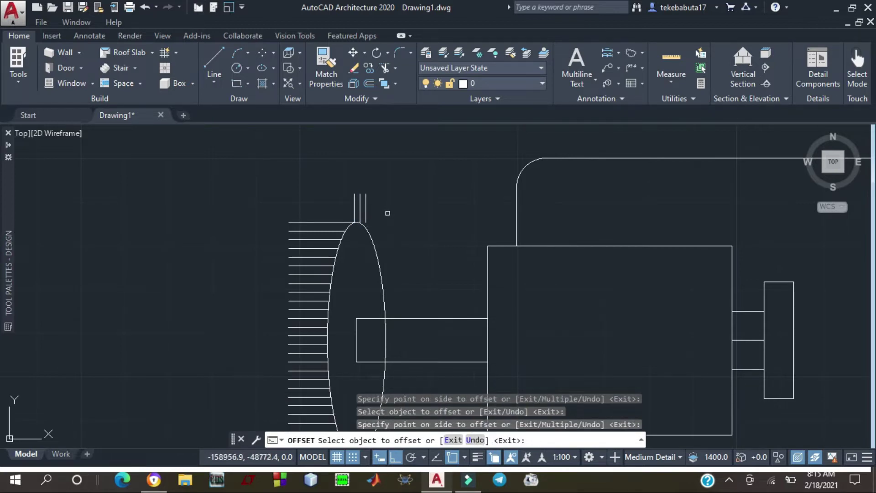
{"action": "key", "text": "Escape"}
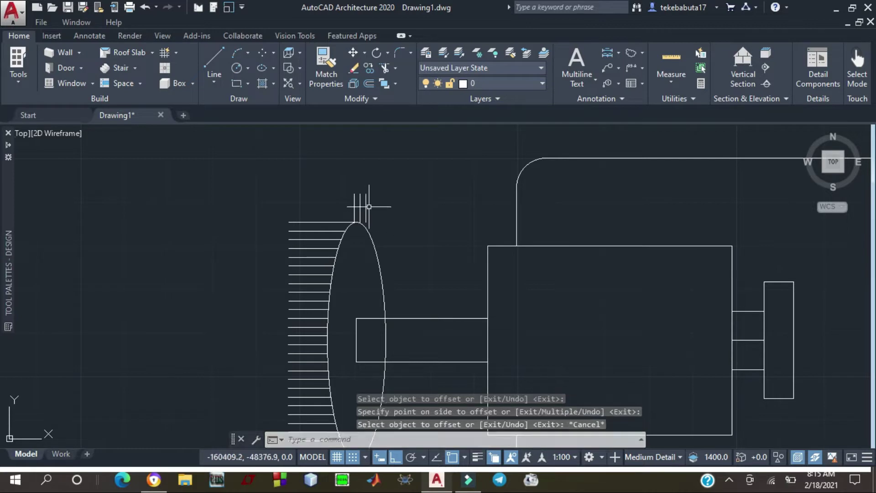
{"action": "left_click", "coordinate": [366, 207]}
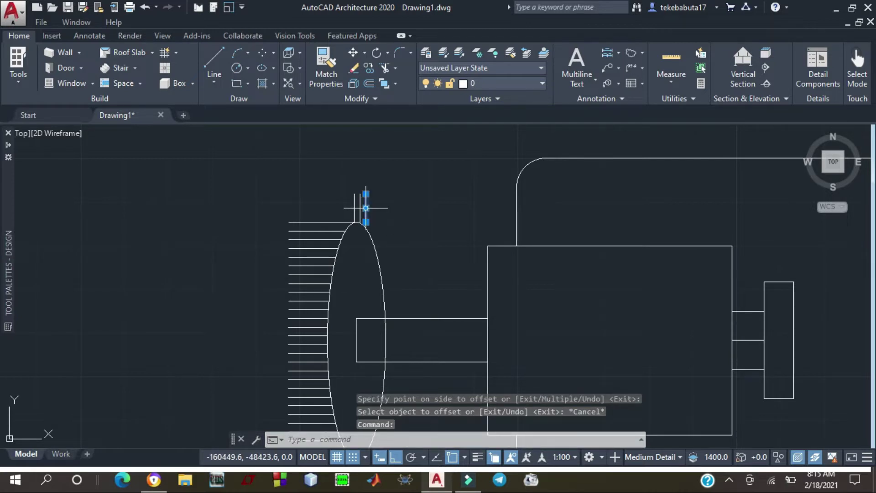
{"action": "key", "text": "Delete"}
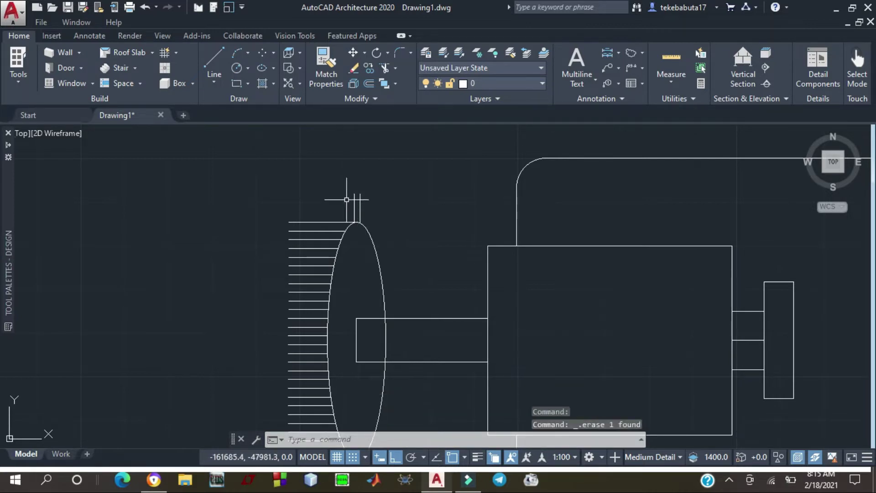
Window-select and delete the two short vertical lines above the ellipse
{"action": "scroll", "coordinate": [371, 191], "scroll_direction": "down", "scroll_amount": 3}
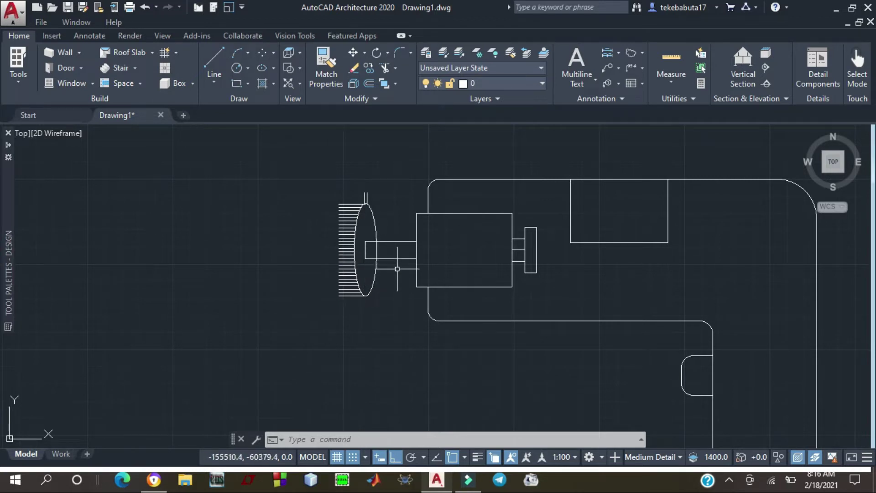
{"action": "left_click", "coordinate": [362, 196]}
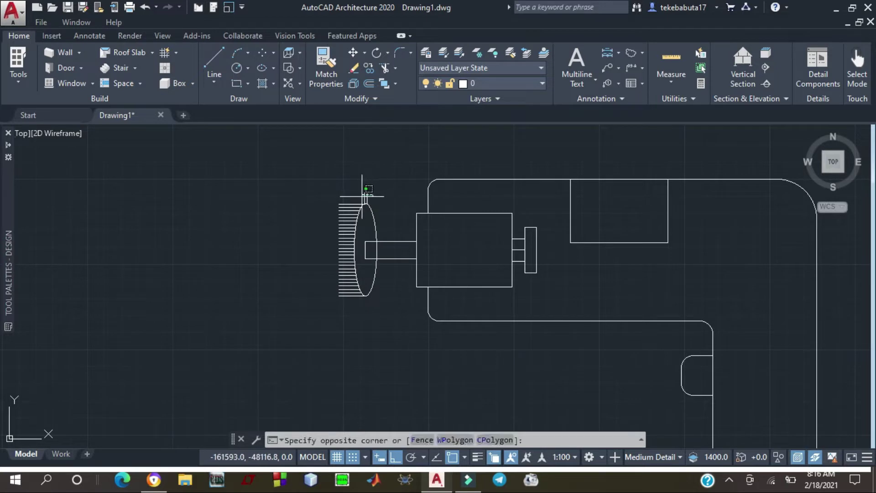
{"action": "left_click_drag", "start_coordinate": [362, 196], "coordinate": [367, 201]}
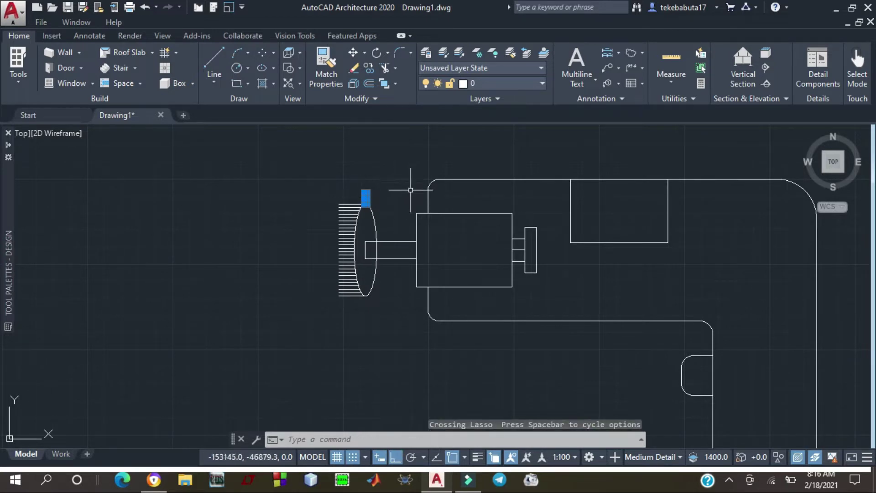
{"action": "key", "text": "Delete"}
Zoom out and bring up the Save Drawing As dialog from the Quick Access Toolbar
{"action": "scroll", "coordinate": [410, 191], "scroll_direction": "down", "scroll_amount": 4}
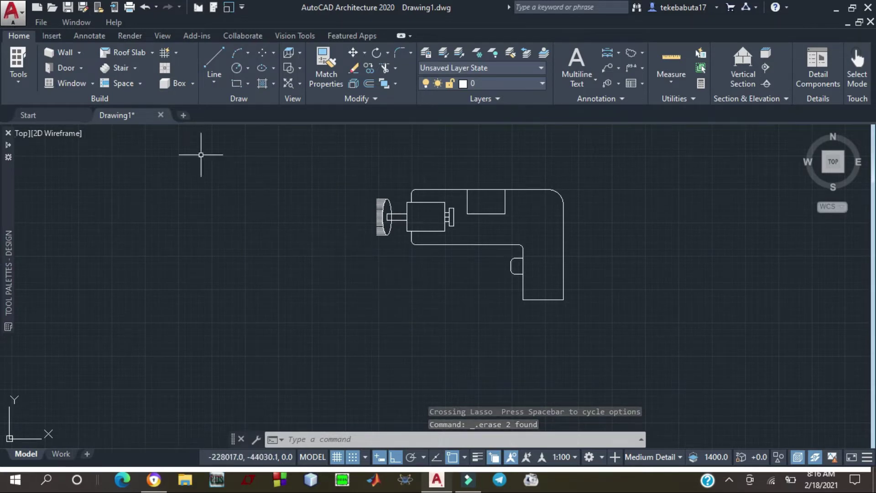
{"action": "left_click", "coordinate": [69, 8]}
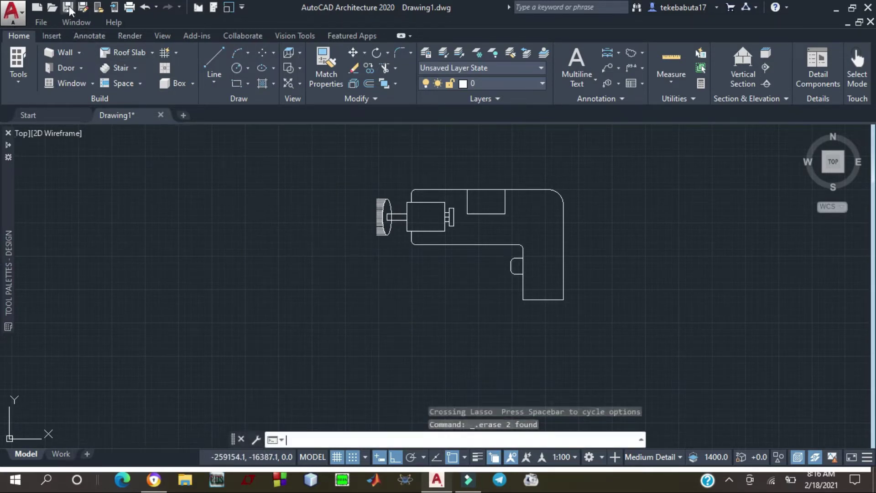
{"action": "left_click", "coordinate": [68, 8]}
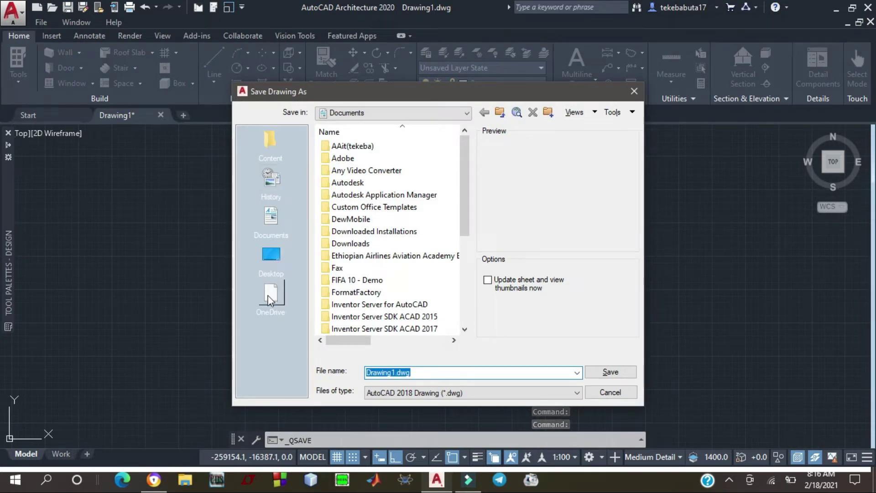
Save the drawing to the Desktop as 'auto cleaner.dwg'
{"action": "left_click", "coordinate": [274, 267]}
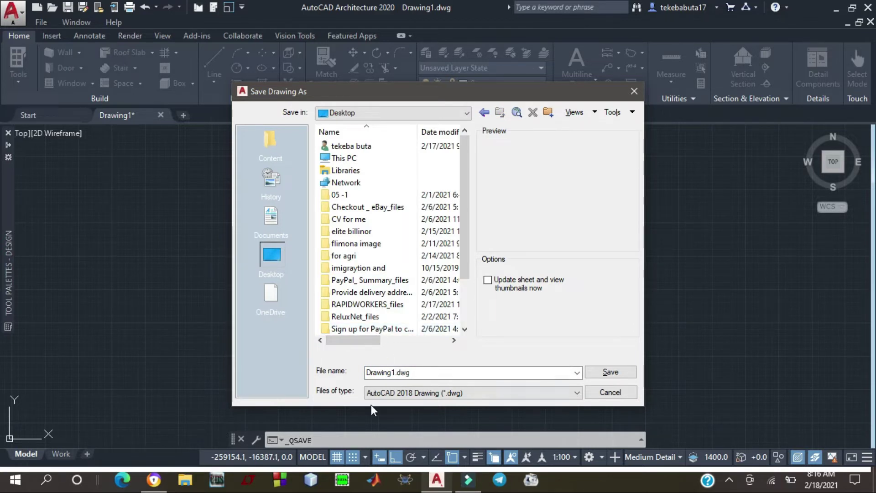
{"action": "left_click", "coordinate": [423, 374]}
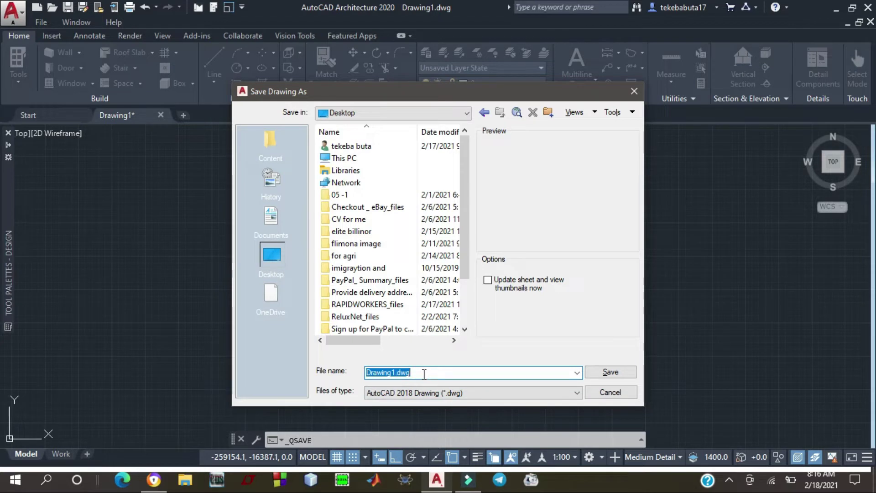
{"action": "type", "text": "auto cleaner"}
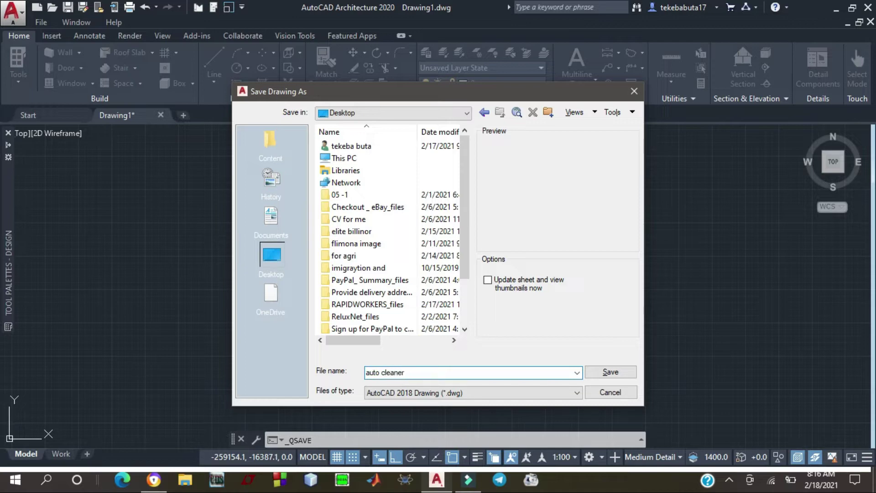
{"action": "key", "text": "Return"}
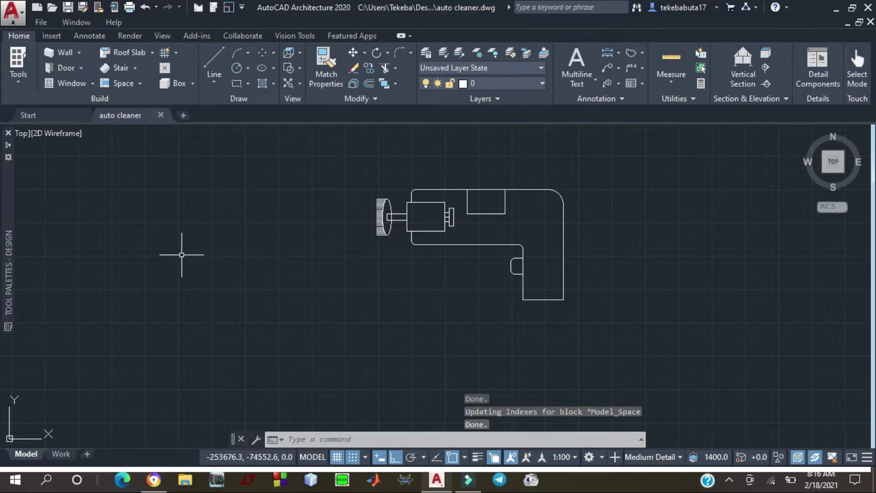
Zoom in on the motor box and its shaft at the left of the drawing
{"action": "scroll", "coordinate": [190, 253], "scroll_direction": "down", "scroll_amount": 7}
{"action": "scroll", "coordinate": [234, 251], "scroll_direction": "up", "scroll_amount": 5}
{"action": "scroll", "coordinate": [241, 246], "scroll_direction": "up", "scroll_amount": 2}
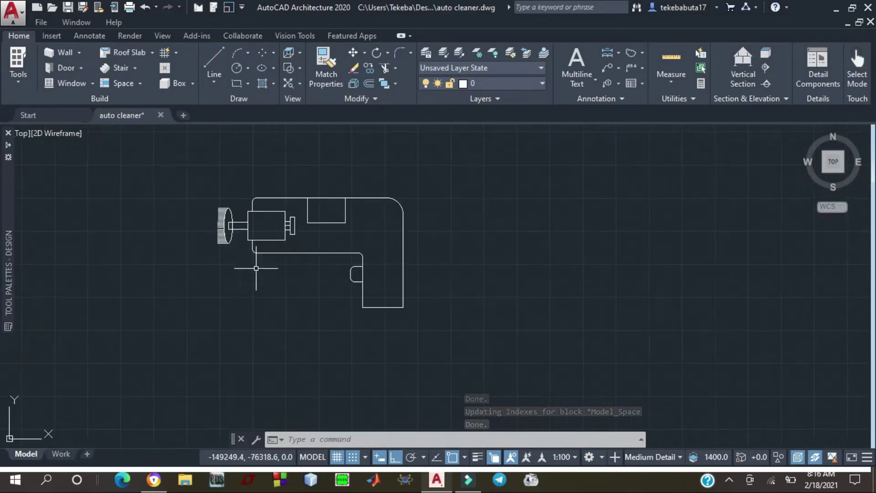
{"action": "scroll", "coordinate": [273, 264], "scroll_direction": "down", "scroll_amount": 5}
{"action": "scroll", "coordinate": [280, 270], "scroll_direction": "up", "scroll_amount": 5}
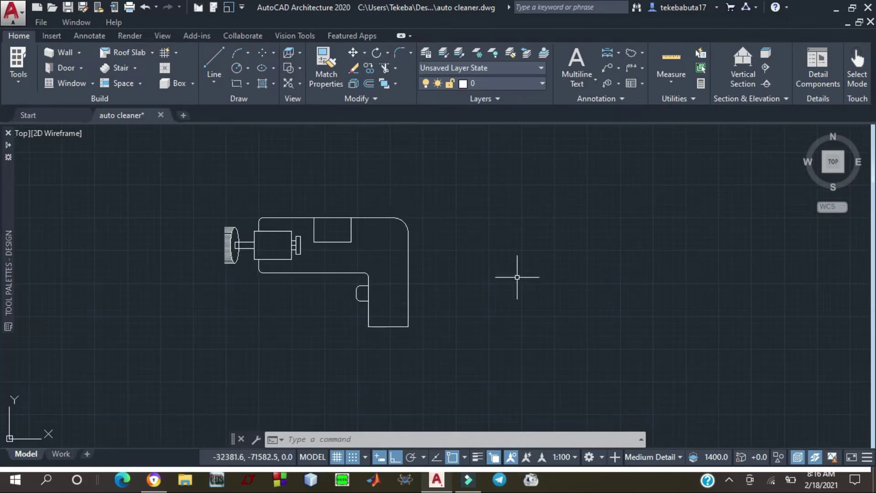
{"action": "scroll", "coordinate": [257, 254], "scroll_direction": "up", "scroll_amount": 2}
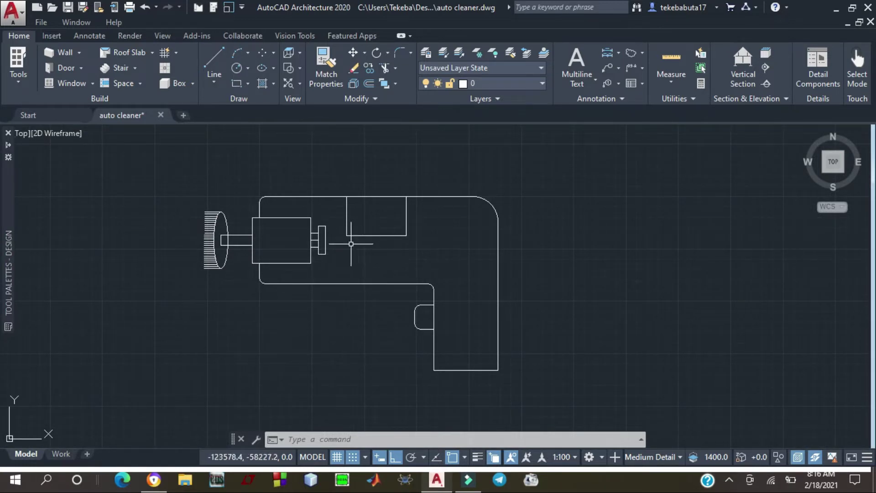
{"action": "scroll", "coordinate": [283, 249], "scroll_direction": "up", "scroll_amount": 2}
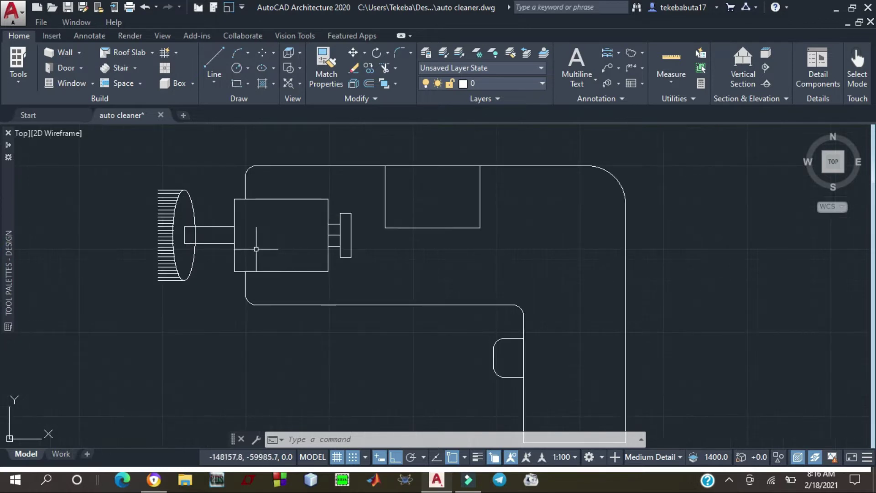
{"action": "scroll", "coordinate": [255, 250], "scroll_direction": "up", "scroll_amount": 2}
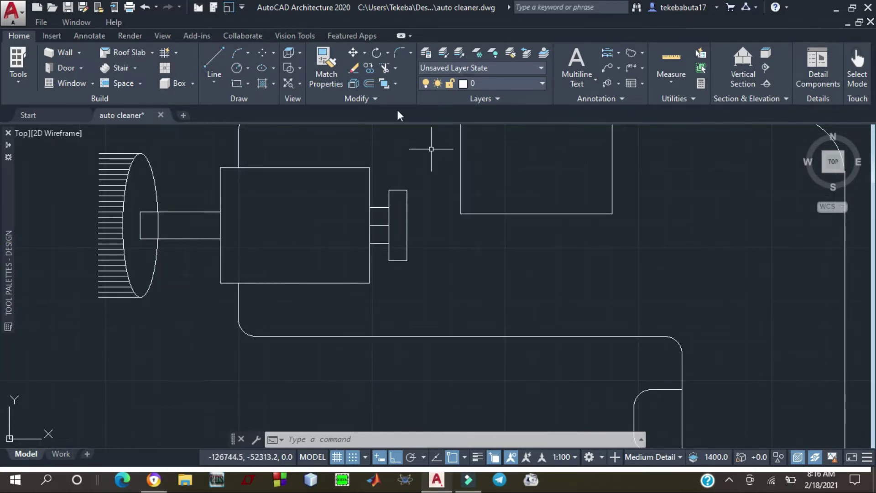
{"action": "left_click", "coordinate": [253, 224]}
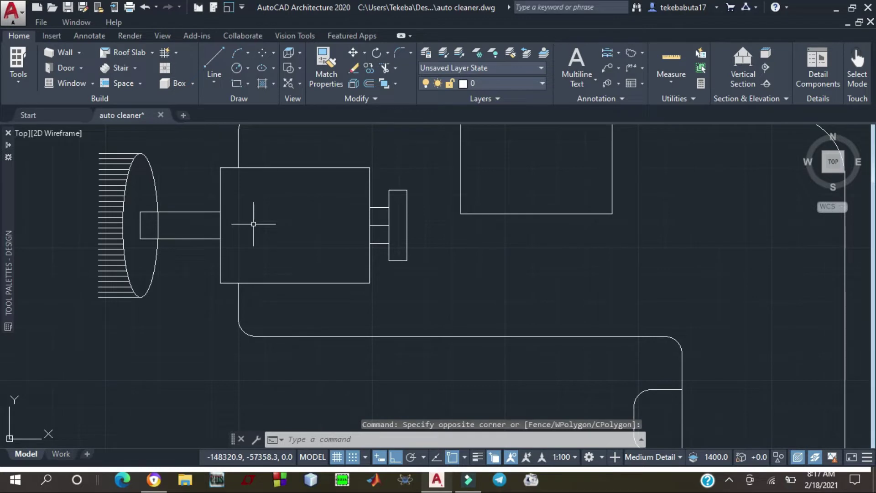
{"action": "right_click", "coordinate": [254, 225]}
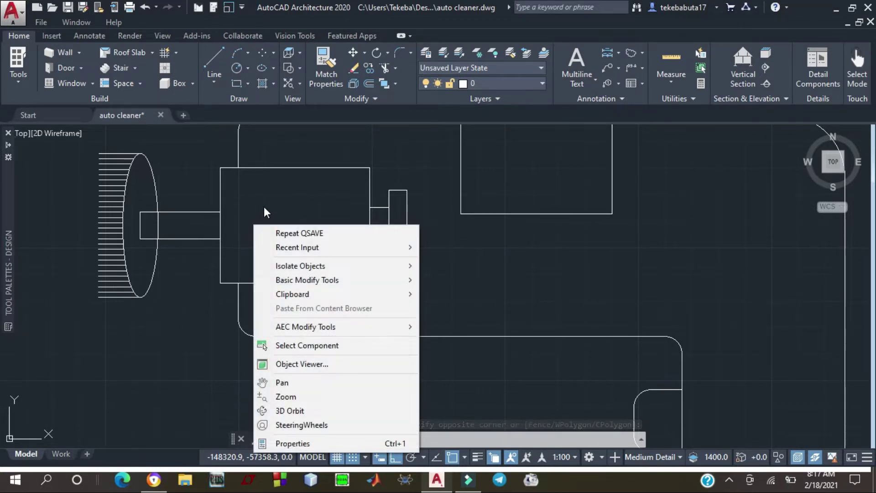
{"action": "left_click", "coordinate": [264, 206]}
{"action": "type", "text": "TEXt"}
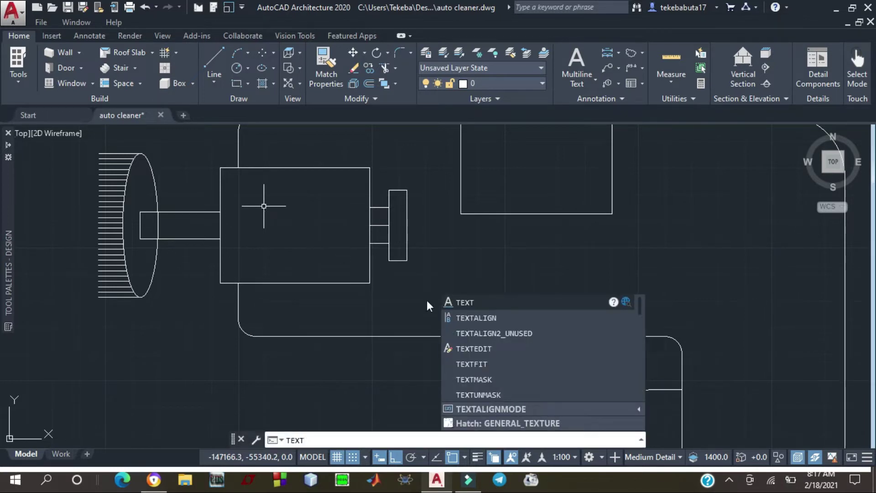
{"action": "left_click", "coordinate": [465, 319]}
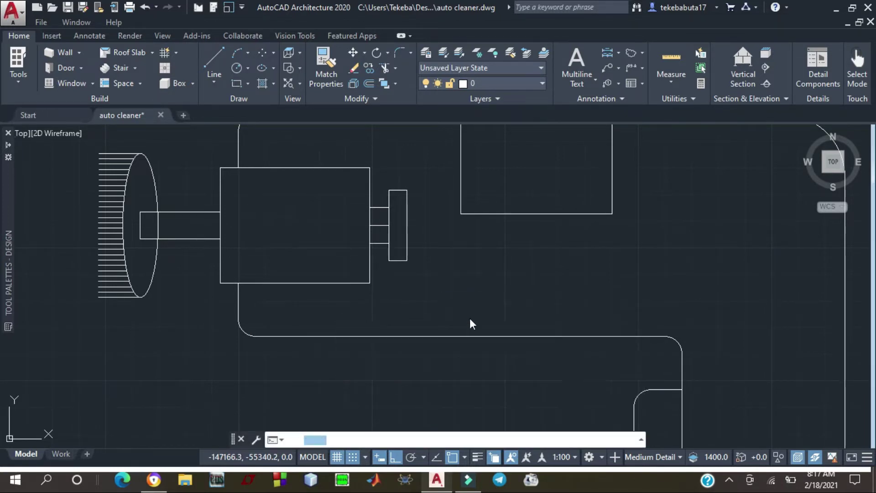
{"action": "left_click", "coordinate": [254, 199]}
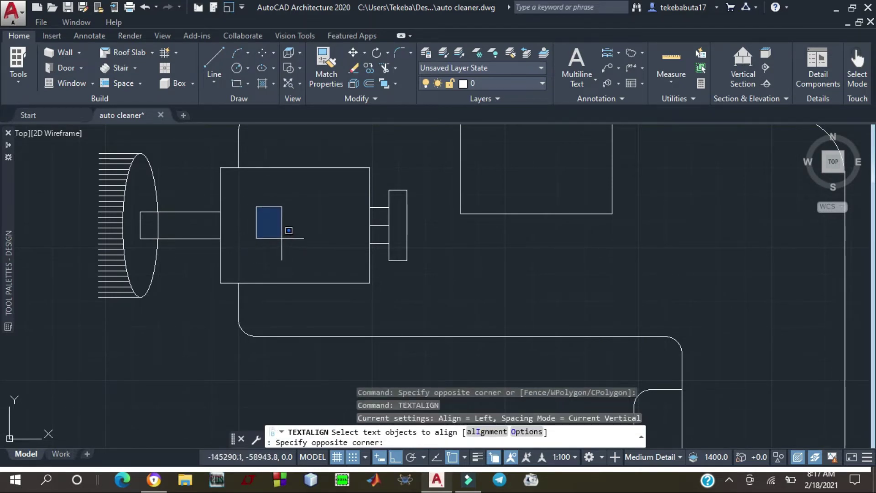
{"action": "left_click", "coordinate": [309, 237]}
{"action": "right_click", "coordinate": [246, 202]}
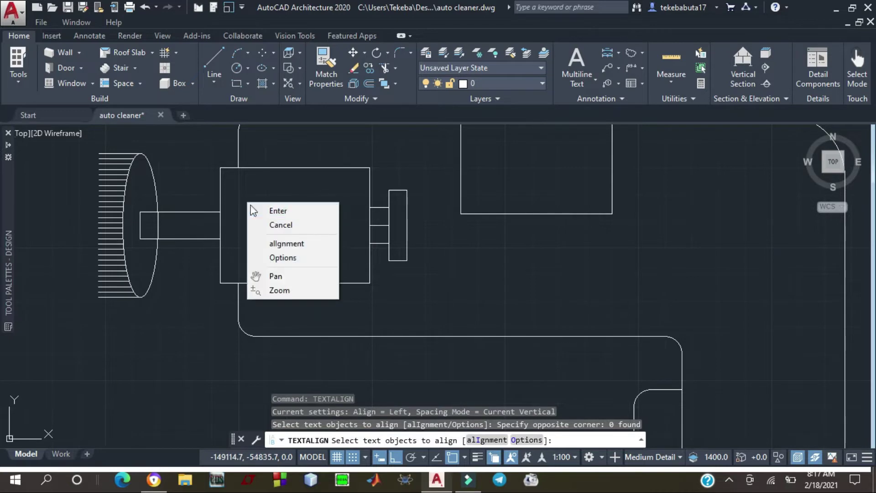
{"action": "left_click", "coordinate": [244, 205]}
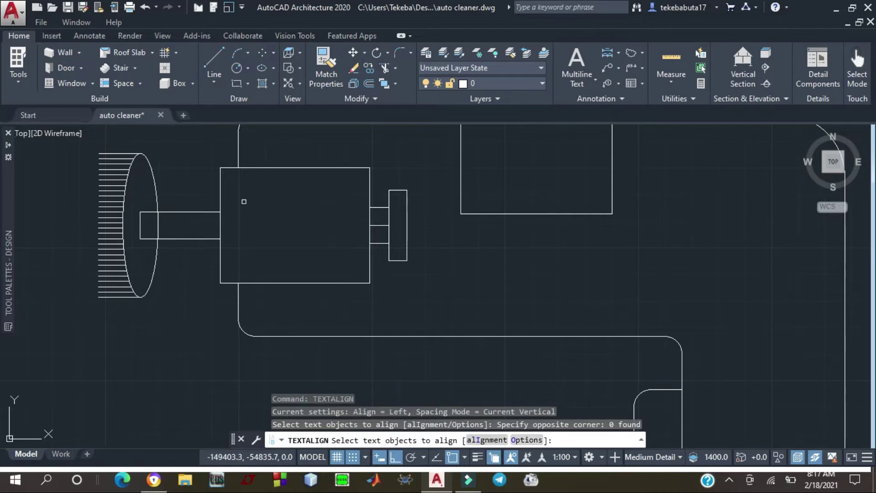
{"action": "left_click", "coordinate": [244, 201]}
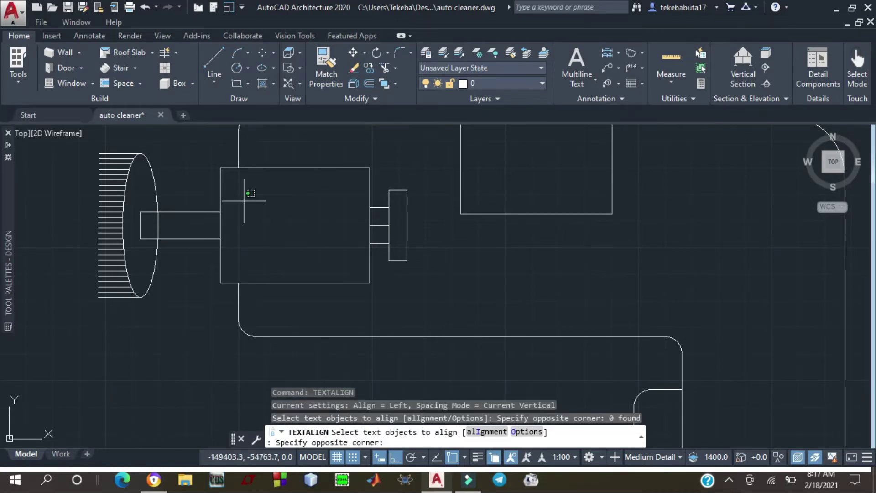
{"action": "key", "text": "Escape"}
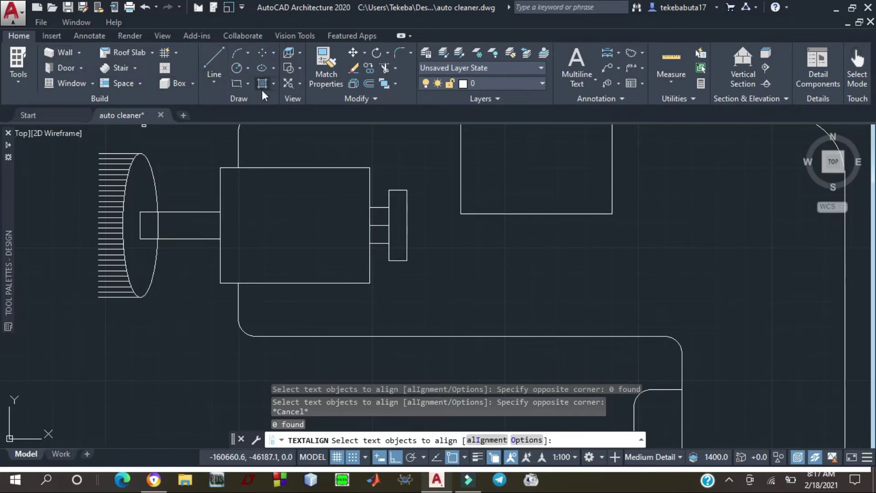
{"action": "key", "text": "Escape"}
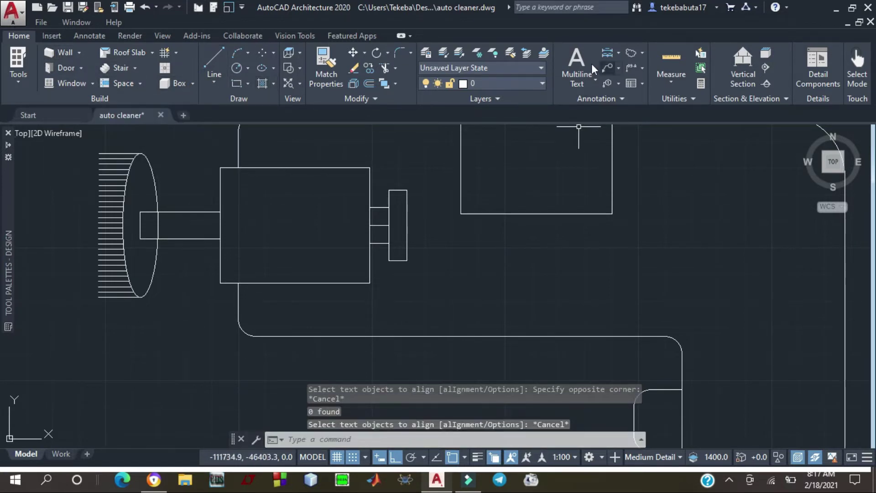
{"action": "left_click", "coordinate": [577, 66]}
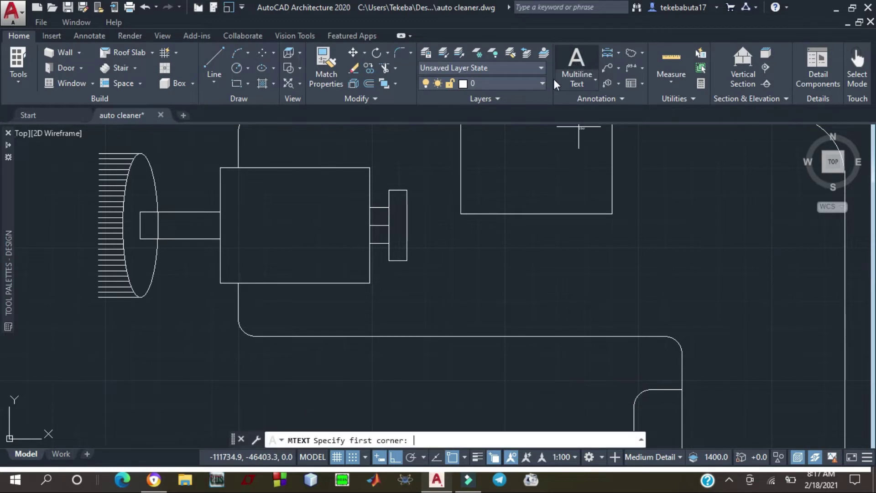
{"action": "left_click", "coordinate": [234, 205]}
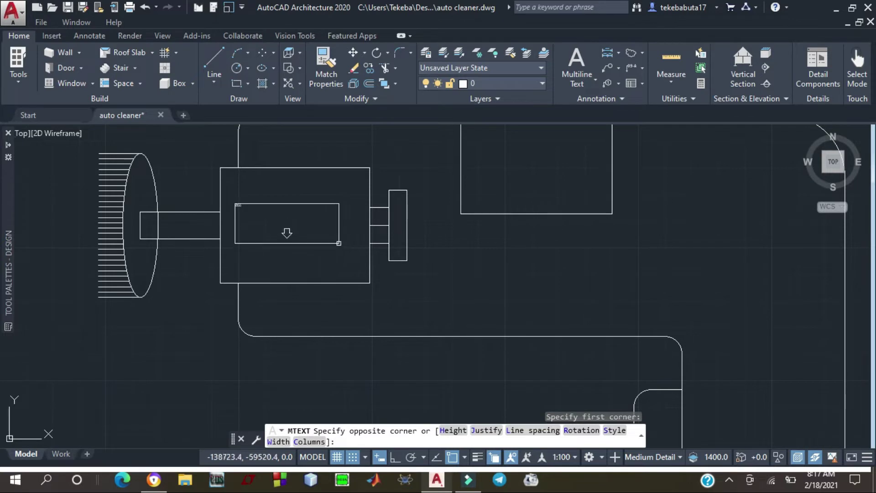
{"action": "left_click", "coordinate": [360, 255]}
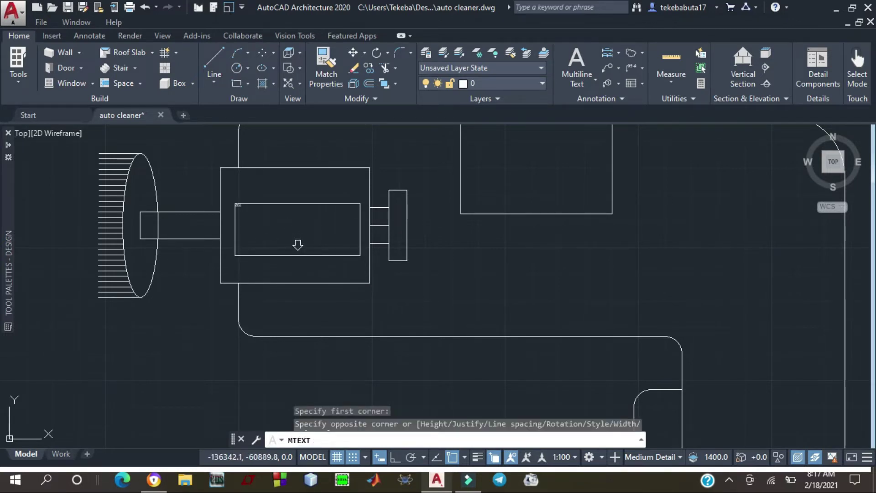
{"action": "left_click", "coordinate": [244, 200]}
{"action": "key", "text": "Escape"}
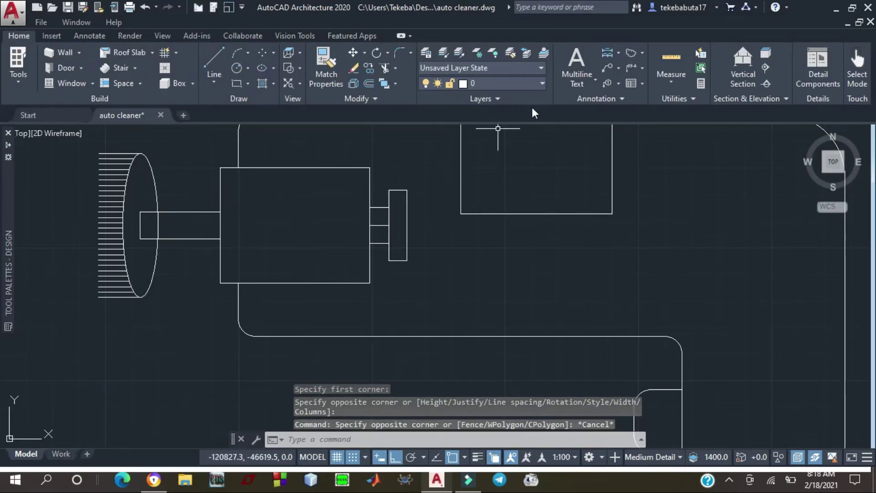
{"action": "left_click", "coordinate": [576, 62]}
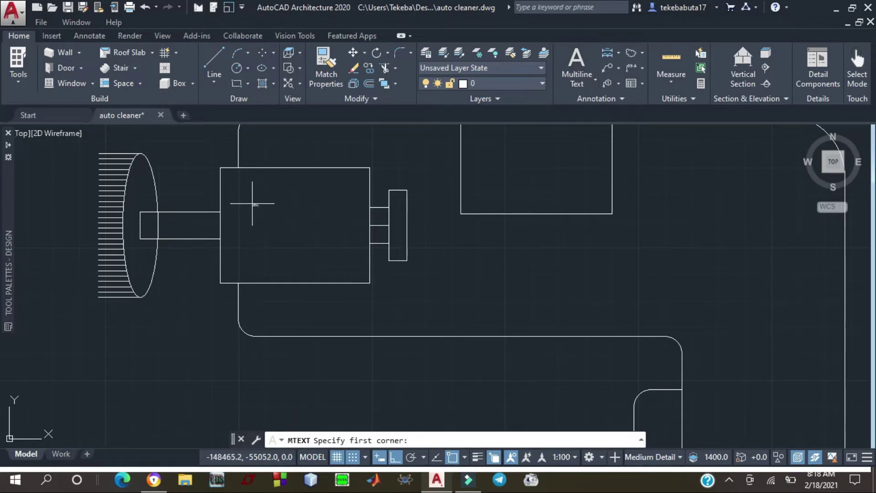
{"action": "left_click", "coordinate": [238, 198]}
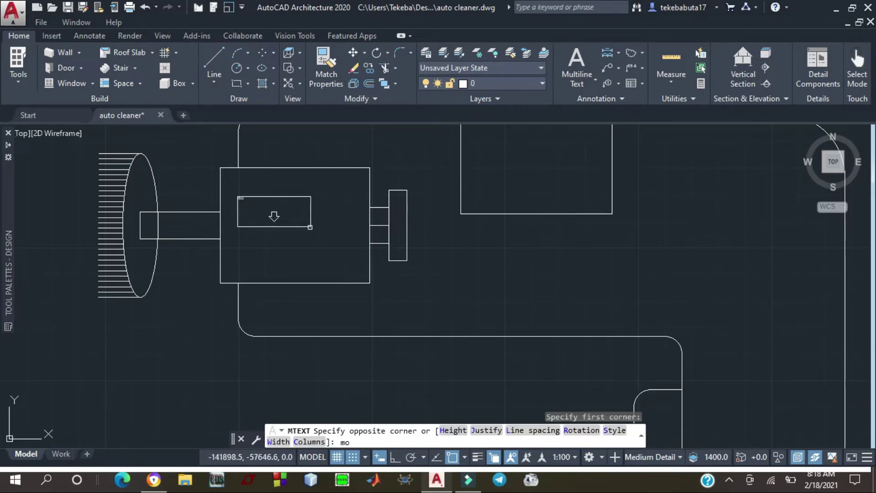
{"action": "key", "text": "Escape"}
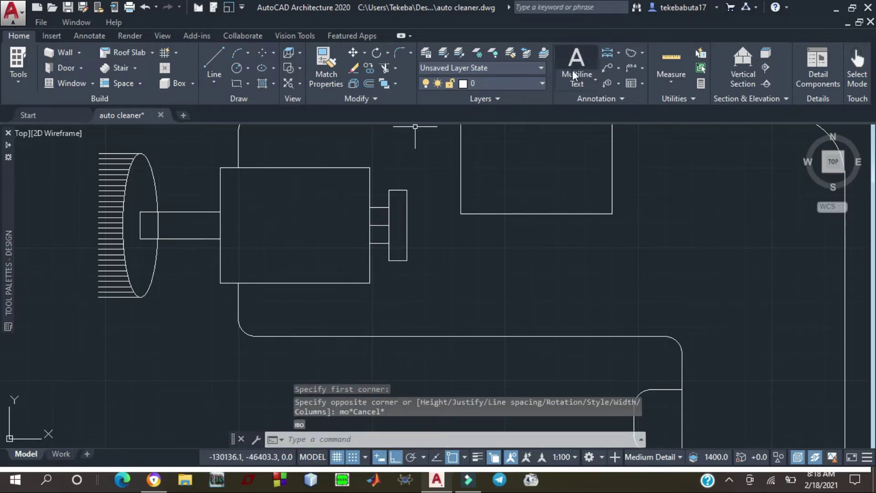
{"action": "scroll", "coordinate": [297, 247], "scroll_direction": "down", "scroll_amount": 2}
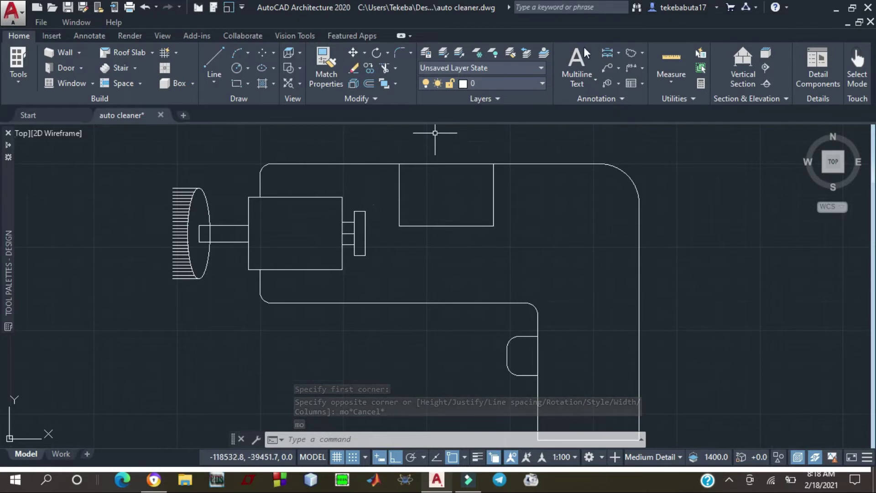
Place a multiline text box inside the motor box and commit the 'moter' label
{"action": "left_click", "coordinate": [576, 57]}
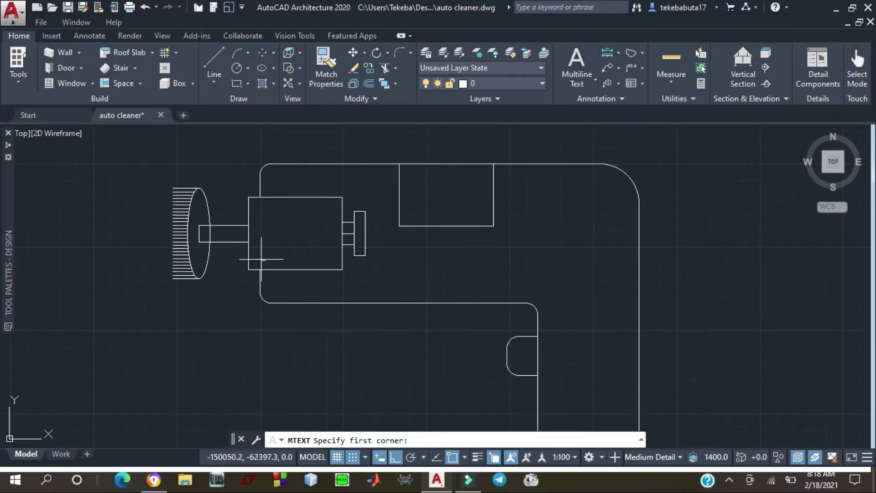
{"action": "left_click", "coordinate": [259, 221]}
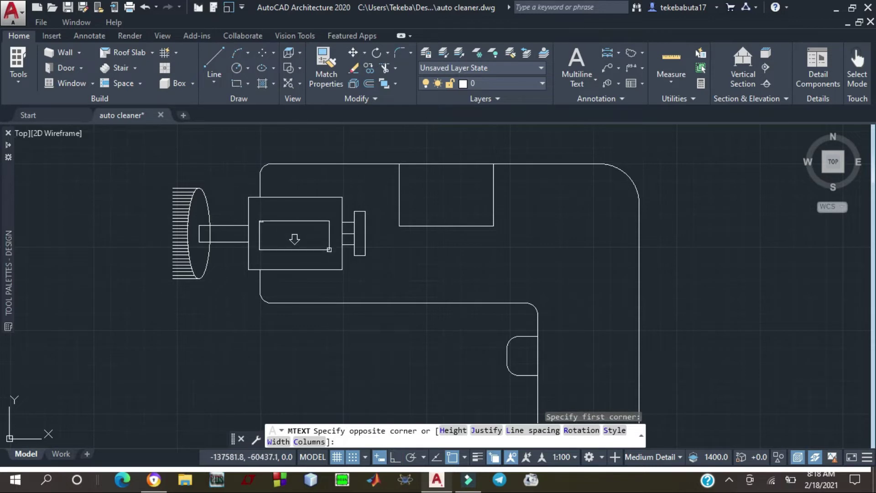
{"action": "left_click", "coordinate": [331, 254]}
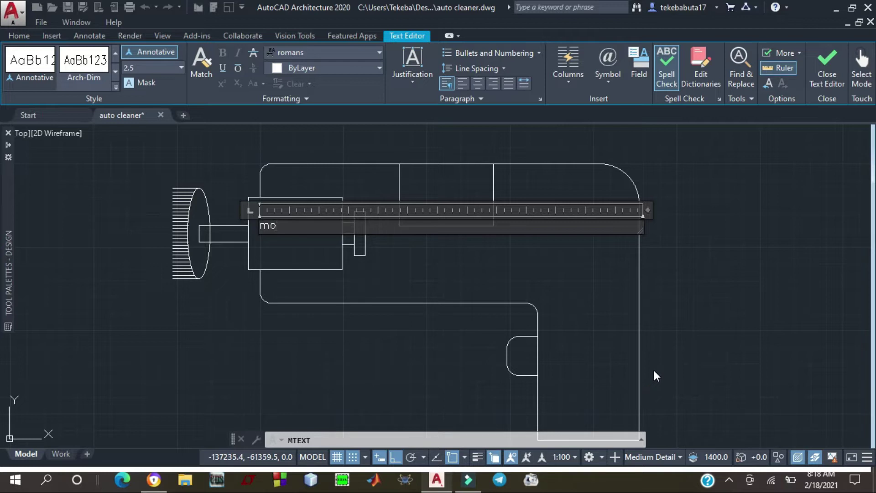
{"action": "key", "text": "Return"}
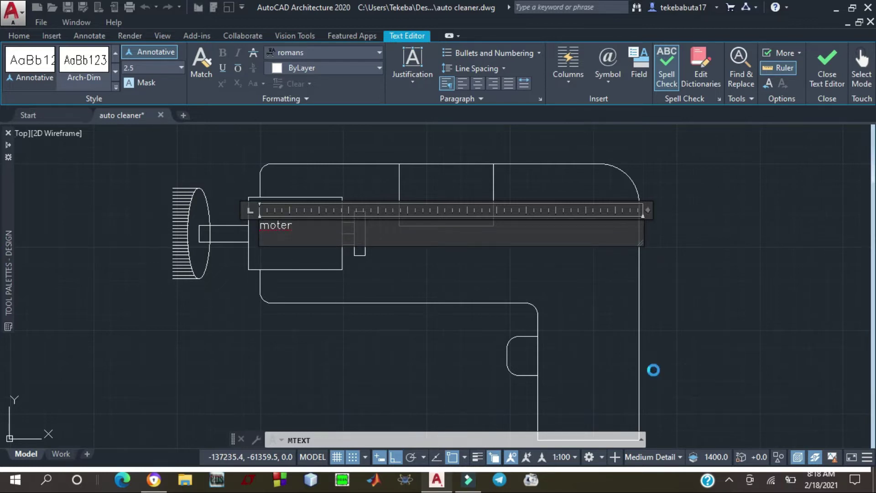
{"action": "key", "text": "Escape"}
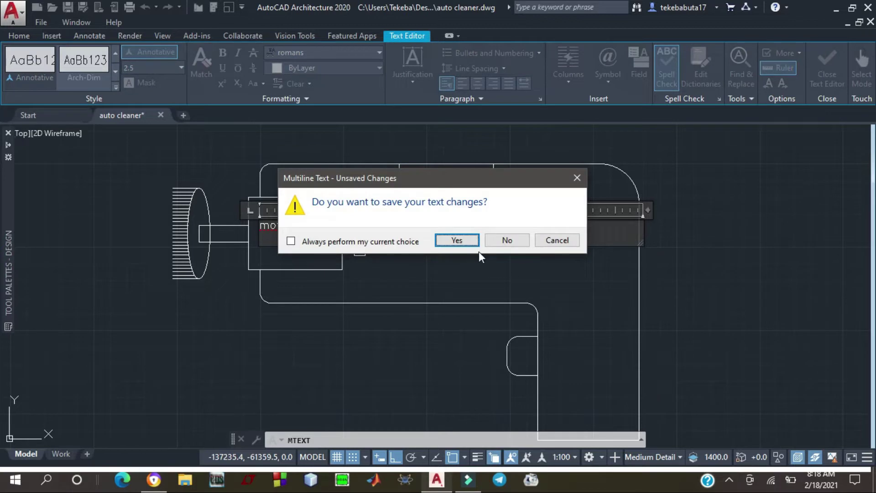
{"action": "left_click", "coordinate": [456, 240]}
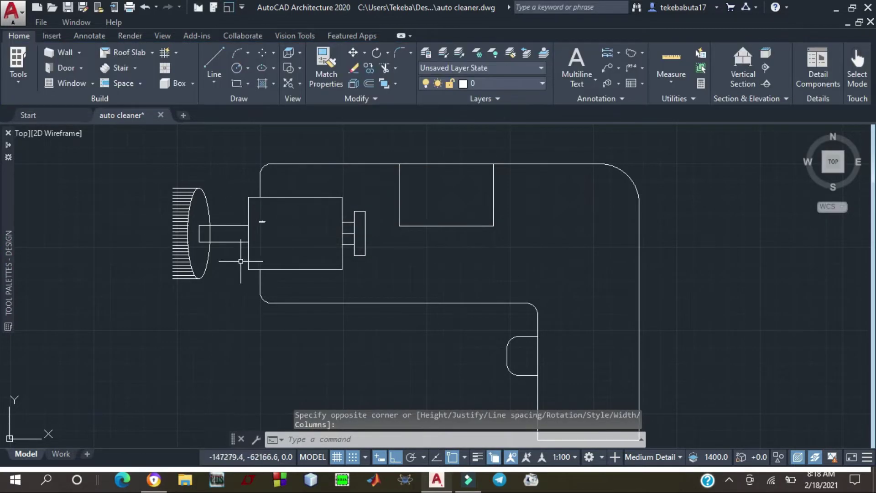
{"action": "scroll", "coordinate": [255, 221], "scroll_direction": "up", "scroll_amount": 8}
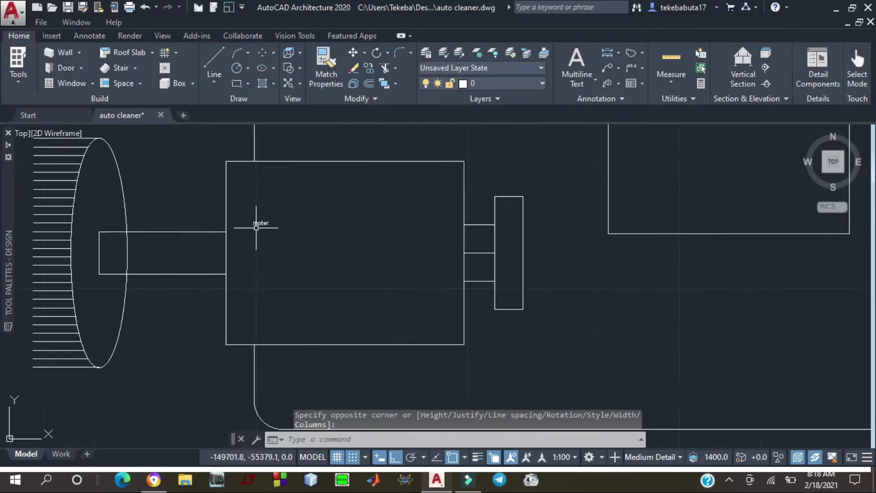
{"action": "scroll", "coordinate": [257, 227], "scroll_direction": "down", "scroll_amount": 2}
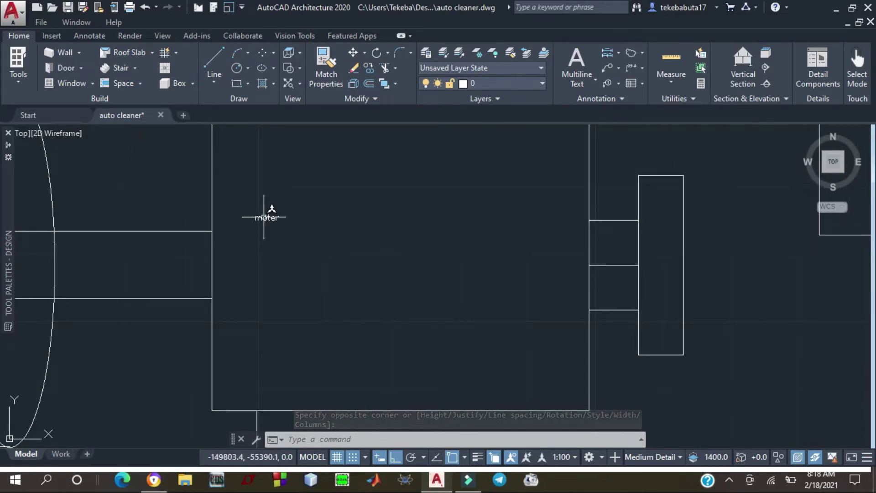
{"action": "left_click", "coordinate": [264, 218]}
{"action": "double_click", "coordinate": [264, 218]}
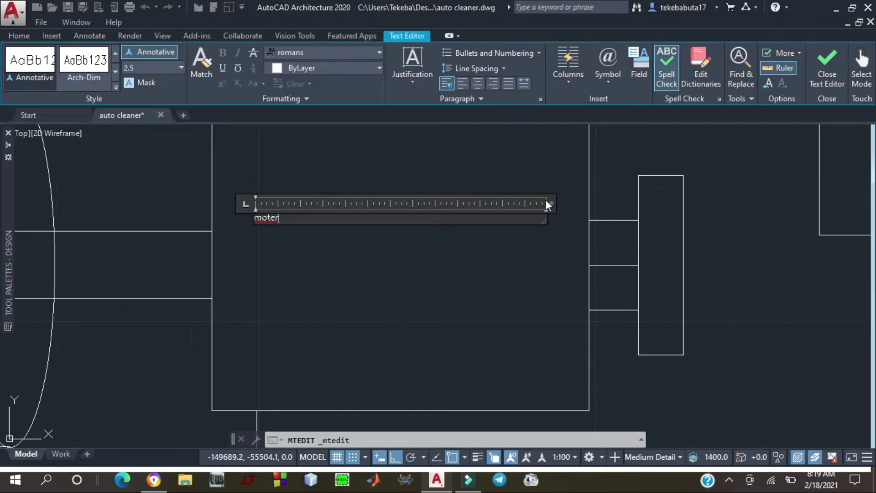
{"action": "left_click", "coordinate": [264, 203]}
{"action": "key", "text": "Escape"}
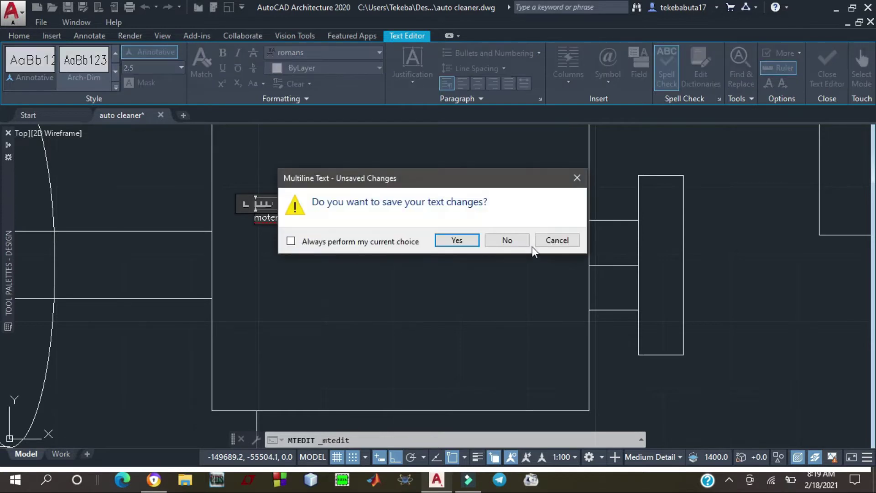
{"action": "left_click", "coordinate": [520, 242]}
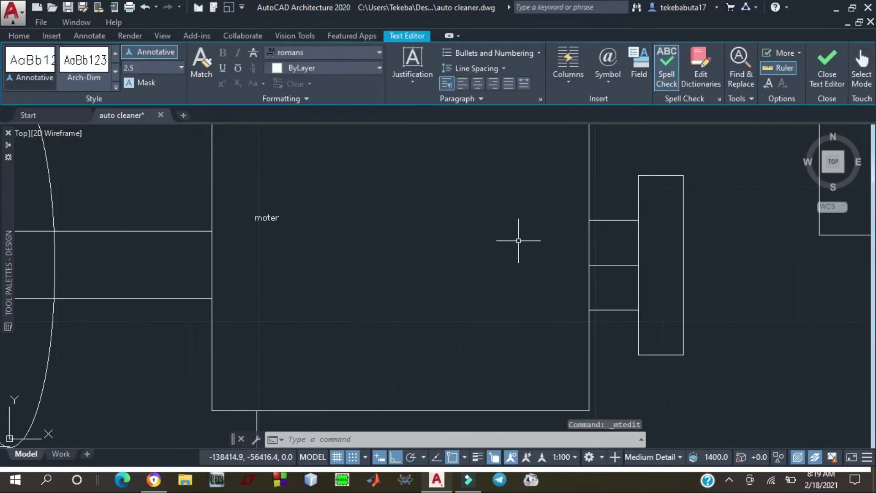
{"action": "double_click", "coordinate": [269, 219]}
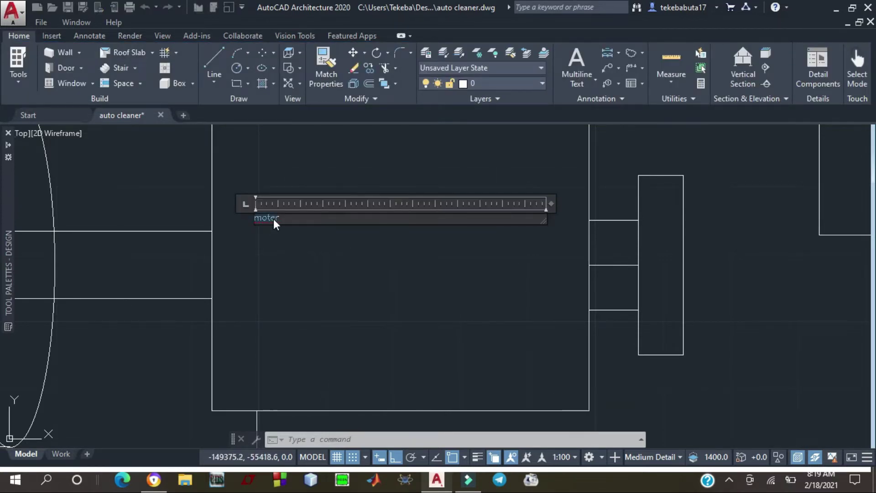
{"action": "left_click_drag", "start_coordinate": [283, 218], "coordinate": [255, 218]}
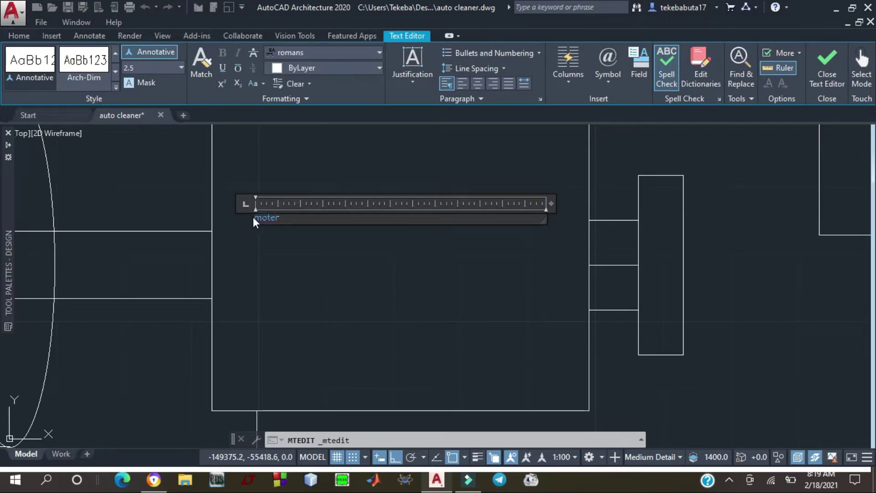
{"action": "key", "text": "Delete"}
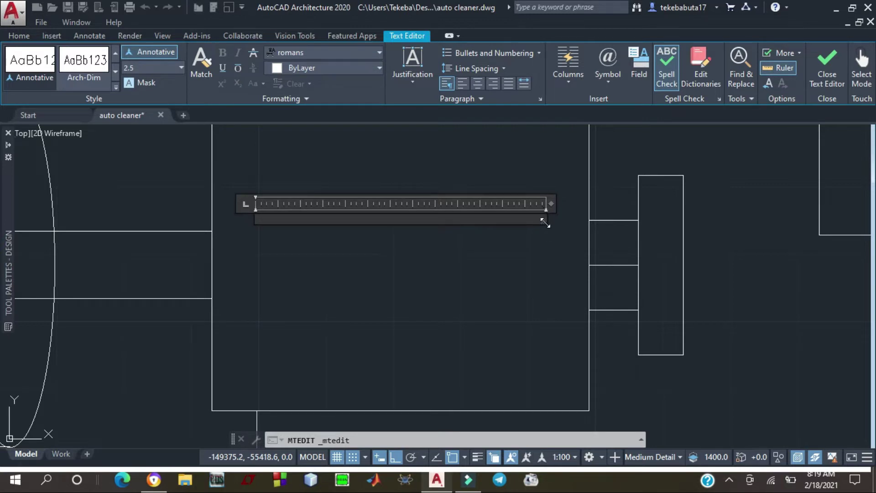
{"action": "left_click_drag", "start_coordinate": [545, 222], "coordinate": [543, 363]}
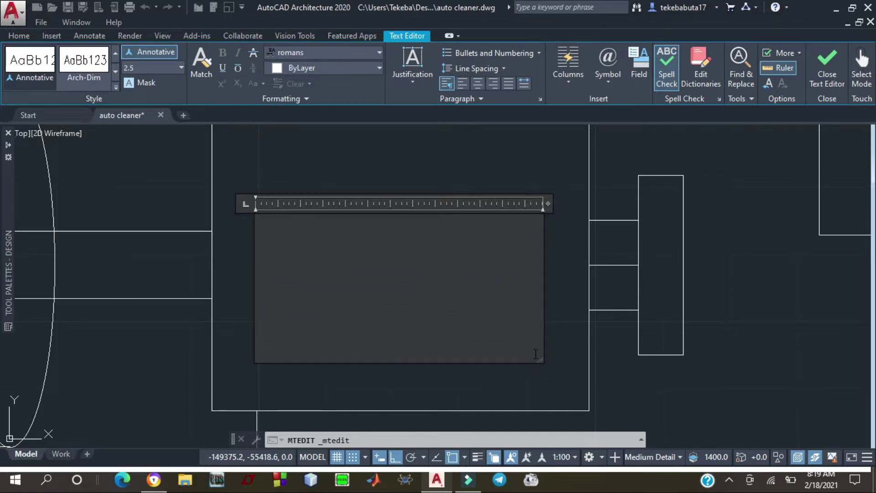
{"action": "type", "text": "moter"}
{"action": "key", "text": "Return"}
{"action": "key", "text": "Escape"}
{"action": "left_click", "coordinate": [457, 240]}
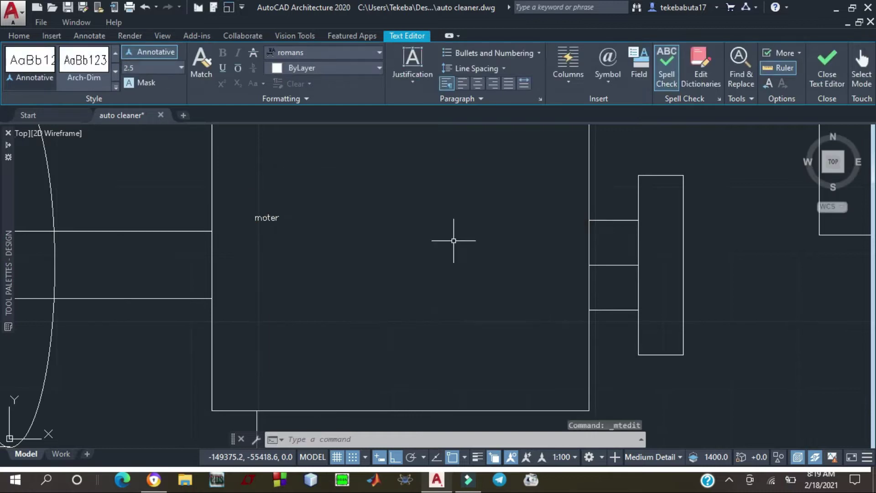
{"action": "scroll", "coordinate": [405, 233], "scroll_direction": "down", "scroll_amount": 8}
Open the moter label, delete its text, then discard the change to keep 'moter'
{"action": "scroll", "coordinate": [404, 238], "scroll_direction": "up", "scroll_amount": 6}
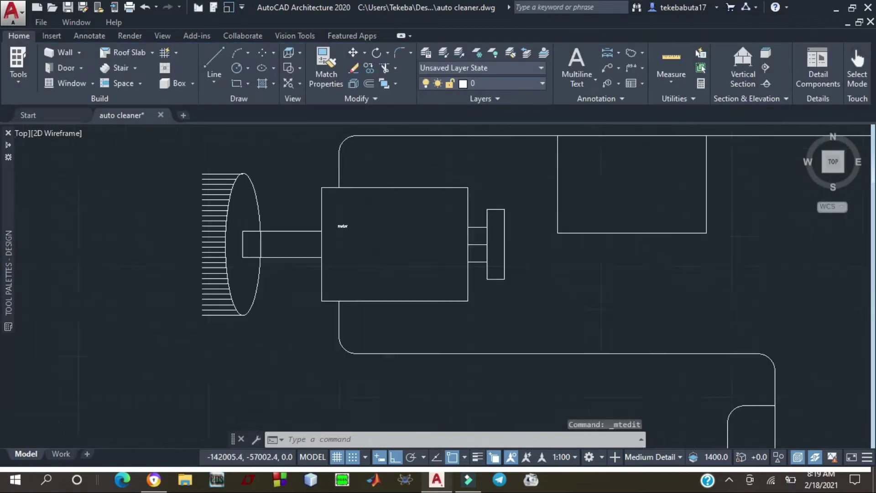
{"action": "scroll", "coordinate": [303, 215], "scroll_direction": "up", "scroll_amount": 1}
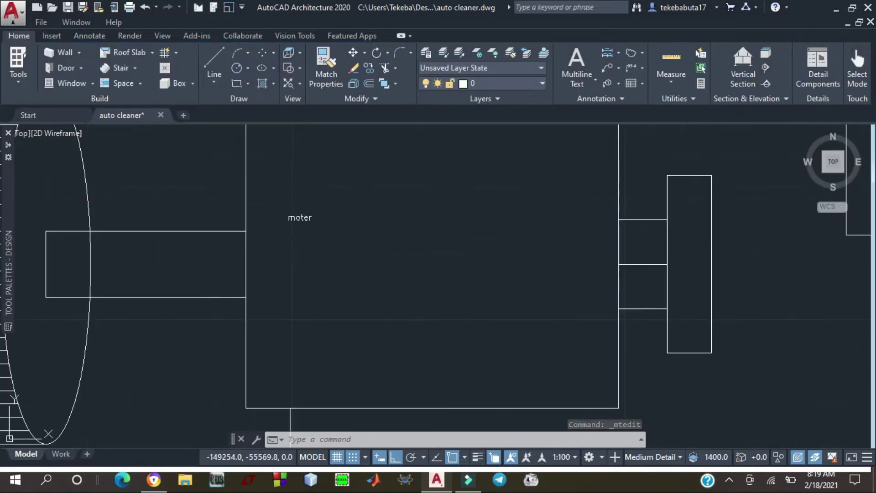
{"action": "double_click", "coordinate": [301, 217]}
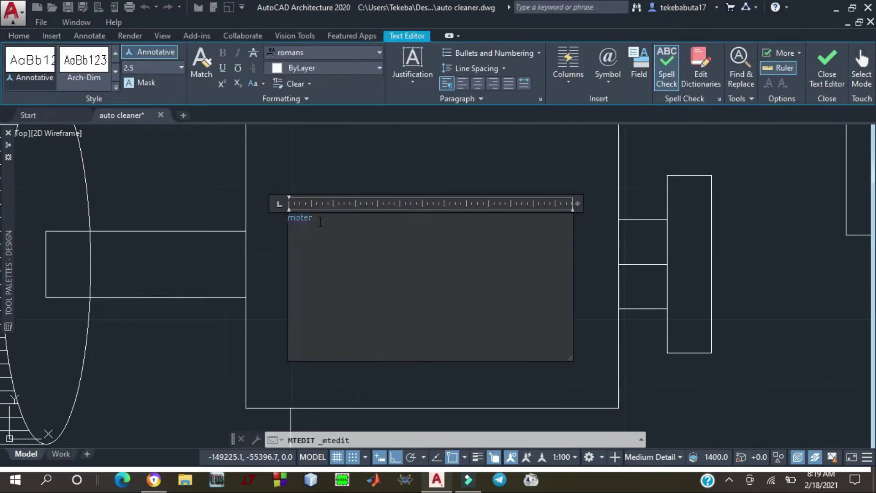
{"action": "key", "text": "BackSpace"}
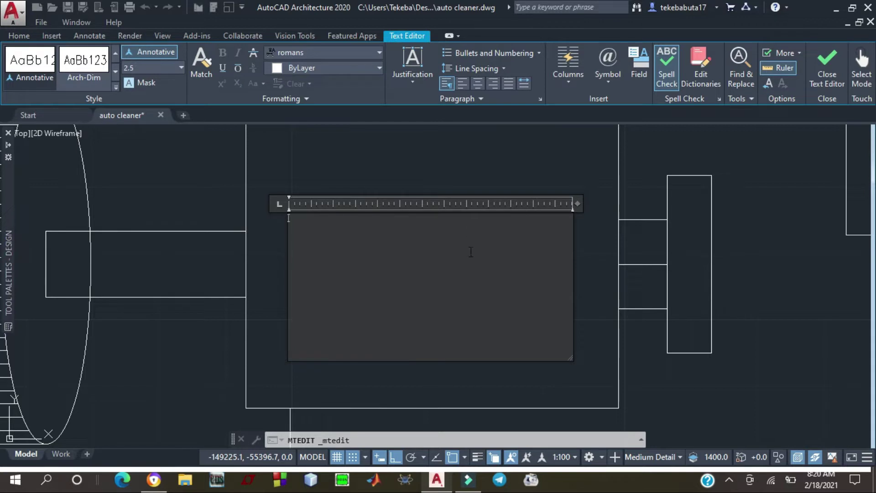
{"action": "key", "text": "Escape"}
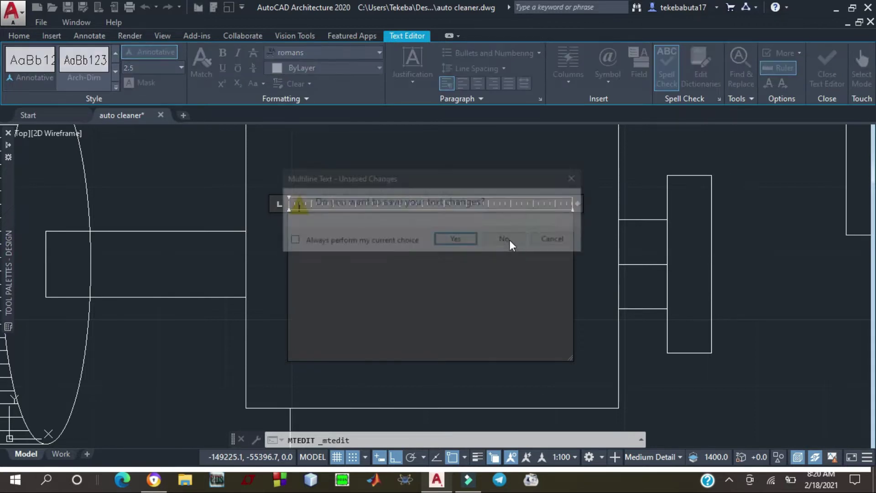
{"action": "left_click", "coordinate": [505, 239]}
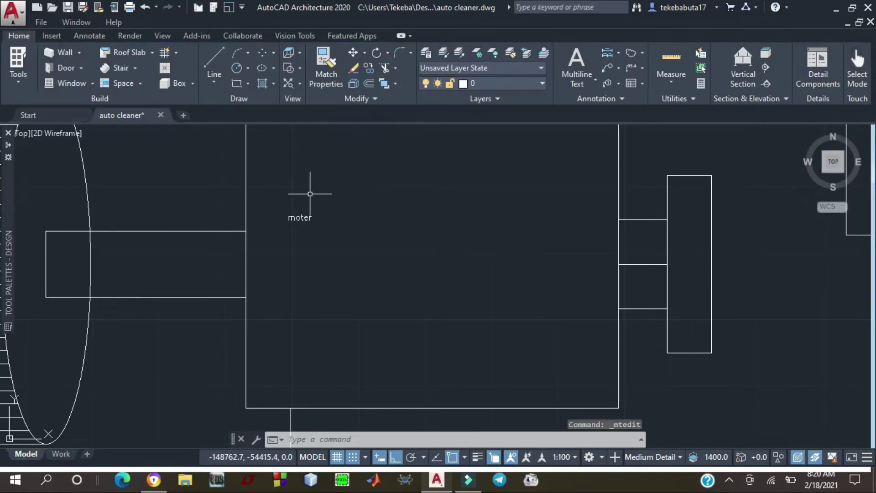
Reopen the moter label, trim its last letters, and make the text box narrower and shorter
{"action": "left_click", "coordinate": [299, 217]}
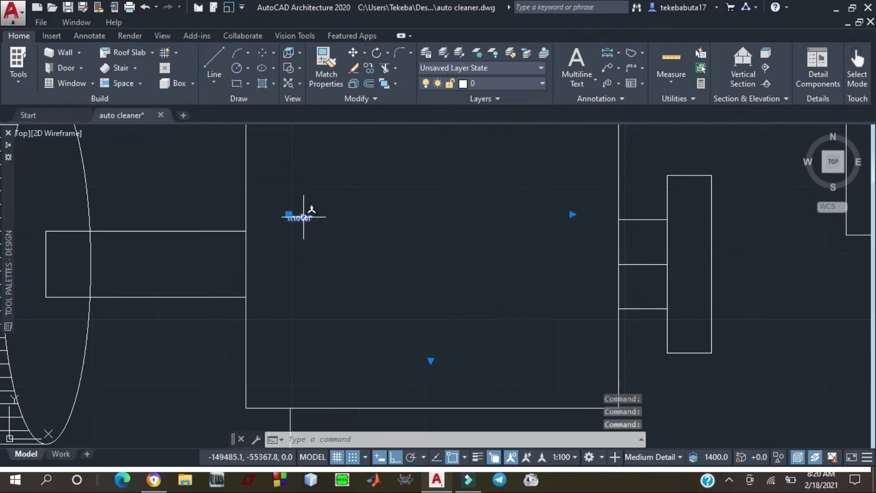
{"action": "double_click", "coordinate": [301, 217]}
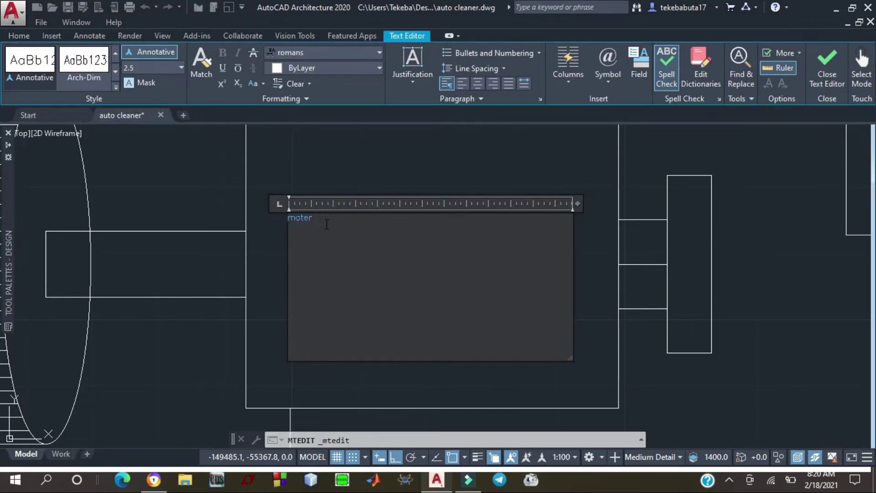
{"action": "left_click", "coordinate": [315, 218]}
{"action": "key", "text": "BackSpace"}
{"action": "key", "text": "BackSpace"}
{"action": "key", "text": "BackSpace"}
{"action": "key", "text": "BackSpace"}
{"action": "key", "text": "BackSpace"}
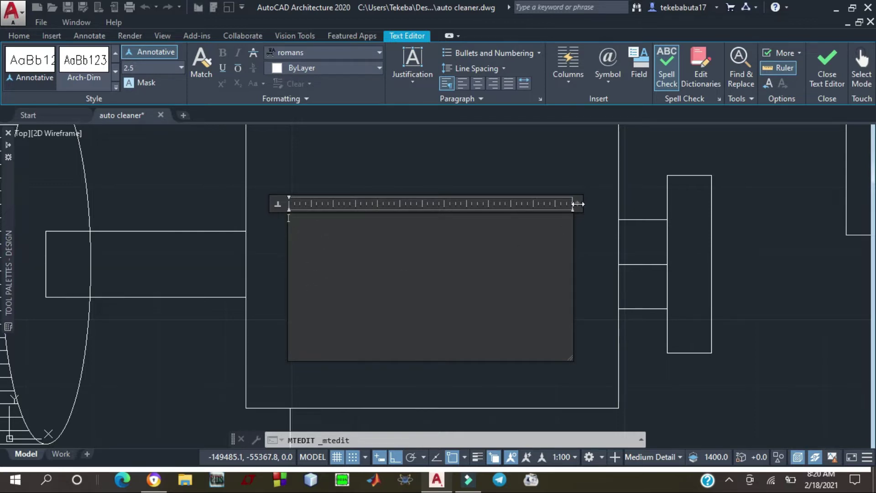
{"action": "left_click_drag", "start_coordinate": [573, 207], "coordinate": [508, 280]}
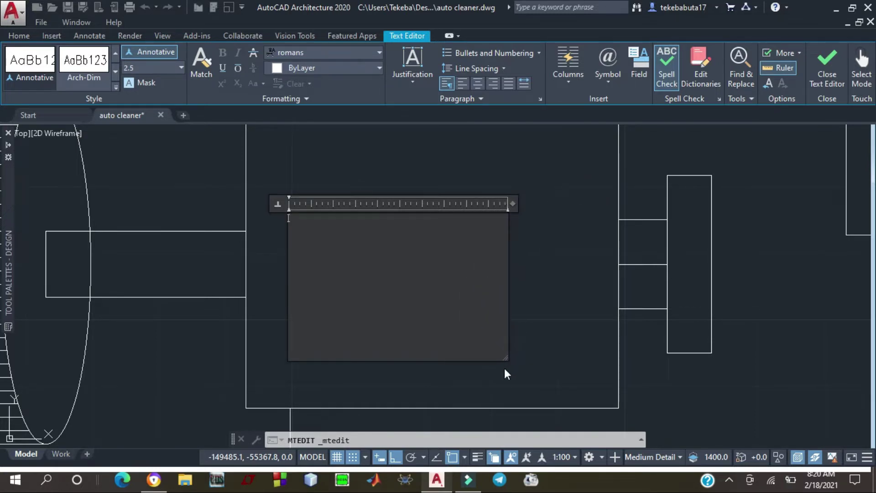
{"action": "left_click_drag", "start_coordinate": [506, 360], "coordinate": [535, 342]}
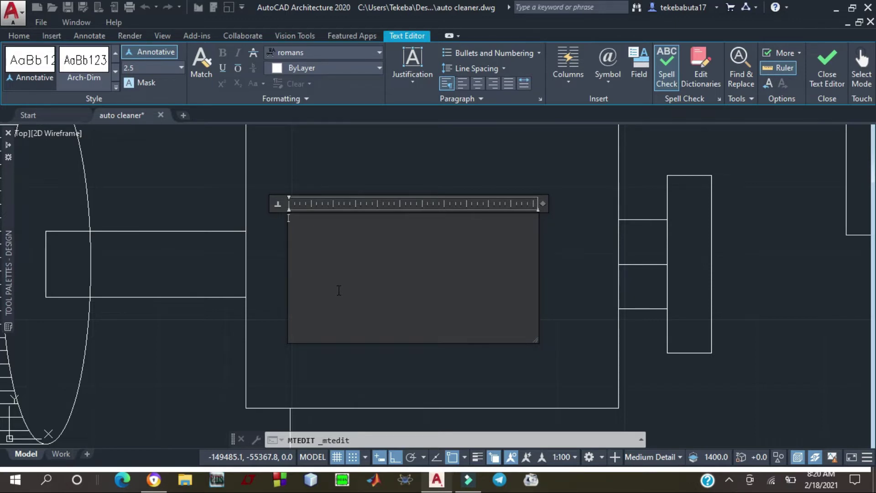
{"action": "key", "text": "Return"}
Set the label's text height to 250.0 and leave the text editor
{"action": "left_click", "coordinate": [182, 68]}
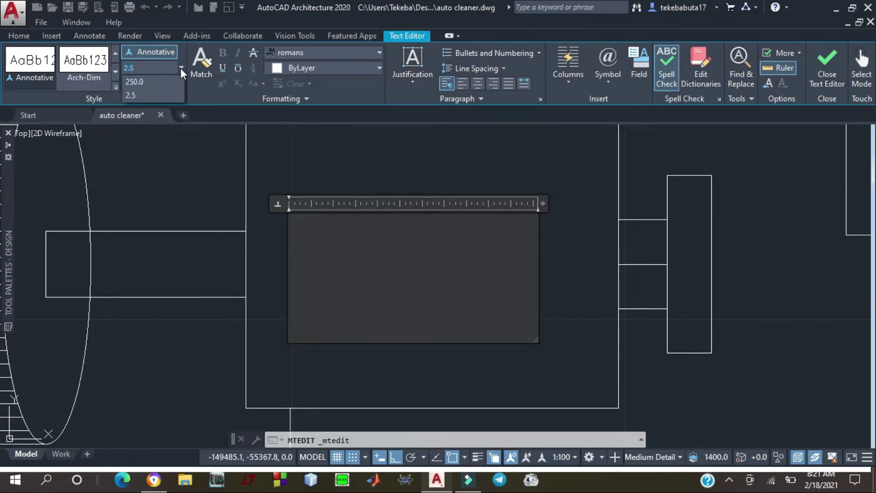
{"action": "left_click", "coordinate": [161, 81]}
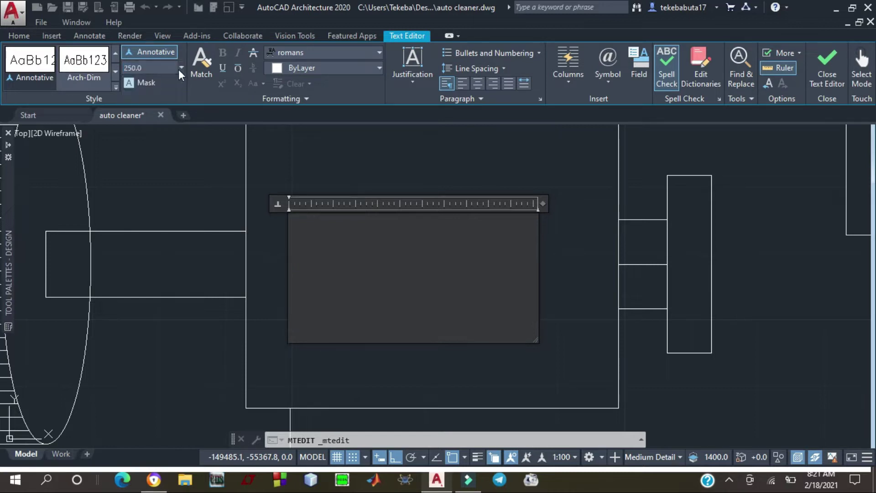
{"action": "left_click", "coordinate": [180, 67]}
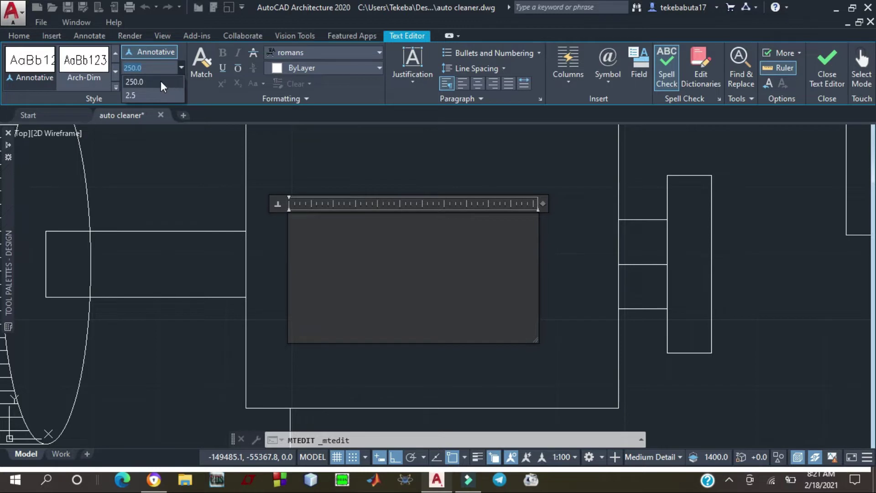
{"action": "left_click", "coordinate": [160, 81]}
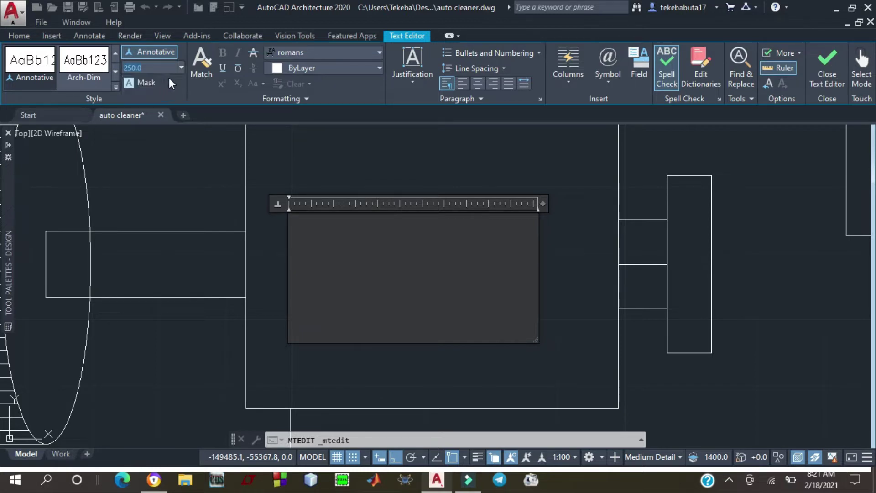
{"action": "left_click", "coordinate": [116, 87]}
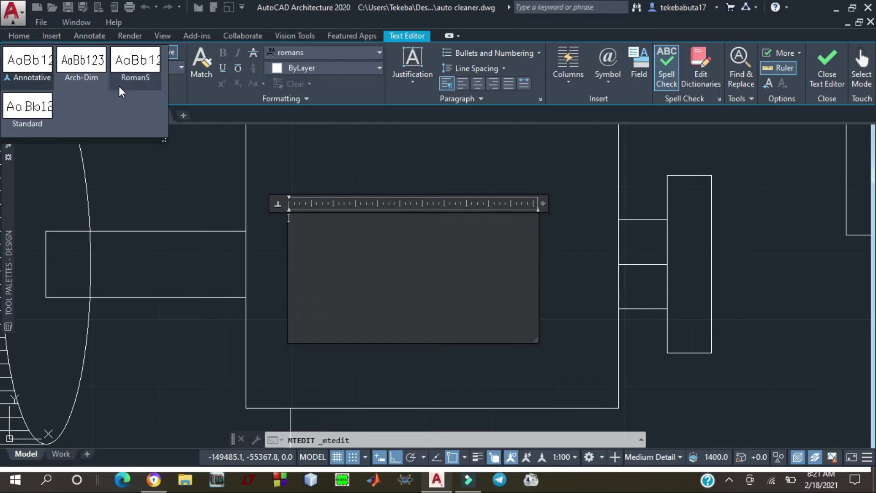
{"action": "left_click", "coordinate": [181, 67]}
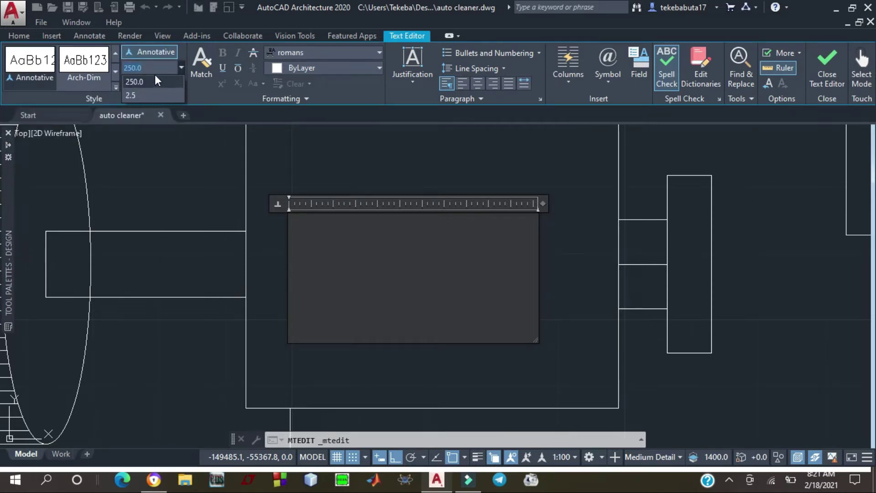
{"action": "left_click", "coordinate": [155, 77]}
{"action": "left_click", "coordinate": [181, 68]}
{"action": "key", "text": "Return"}
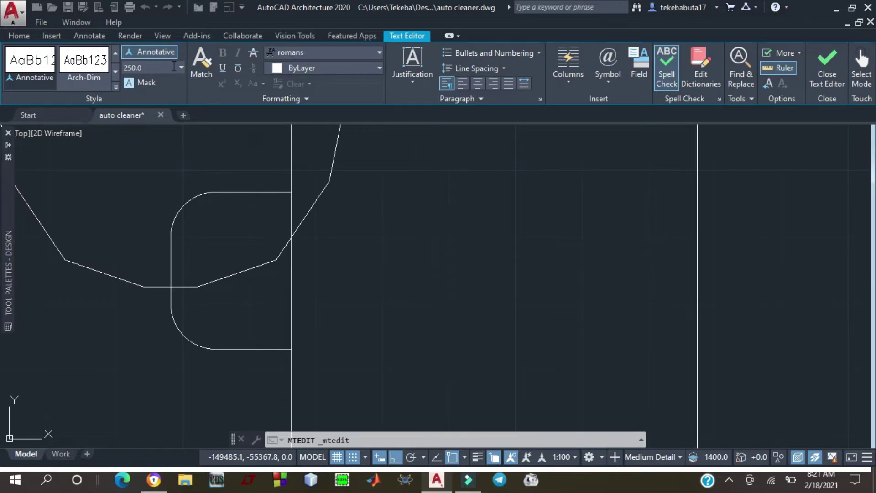
{"action": "key", "text": "BackSpace"}
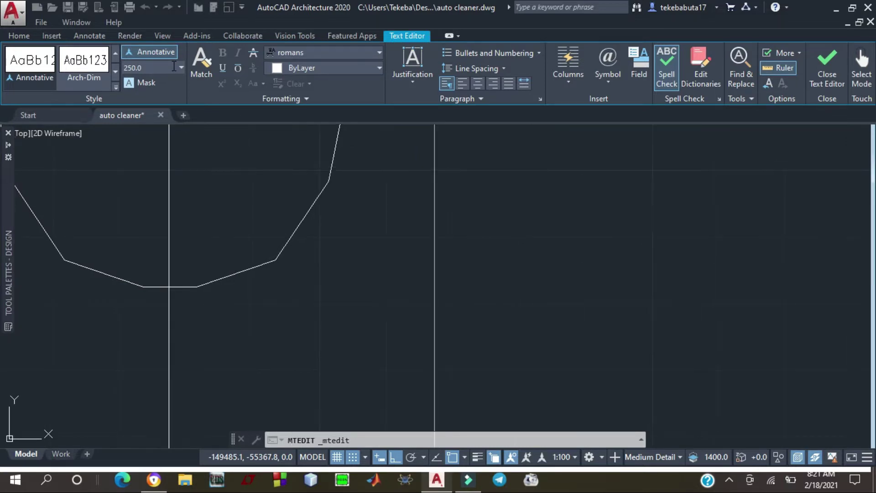
{"action": "key", "text": "Escape"}
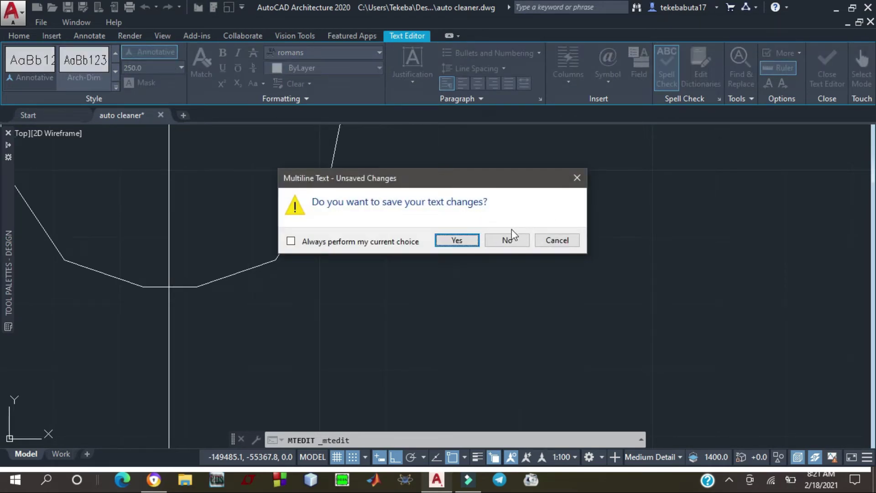
Keep the text changes, then delete the looped oval outlines on the right side
{"action": "left_click", "coordinate": [457, 240]}
{"action": "scroll", "coordinate": [395, 231], "scroll_direction": "down", "scroll_amount": 8}
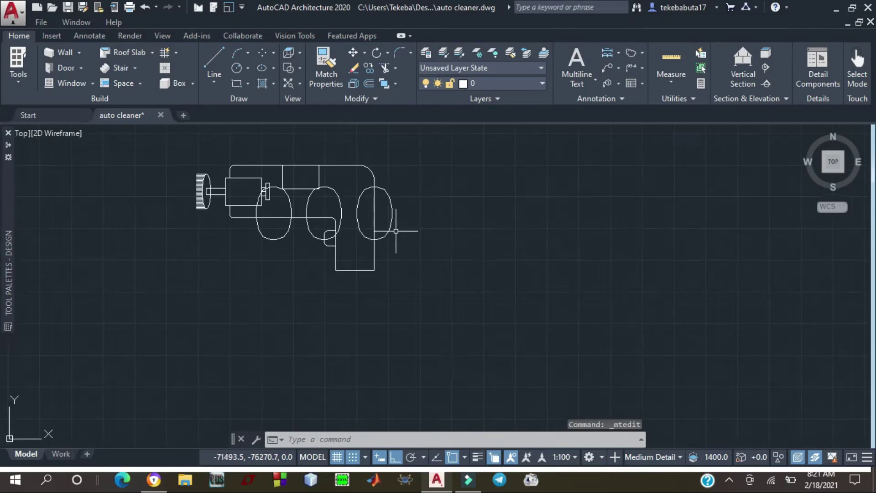
{"action": "scroll", "coordinate": [288, 218], "scroll_direction": "up", "scroll_amount": 6}
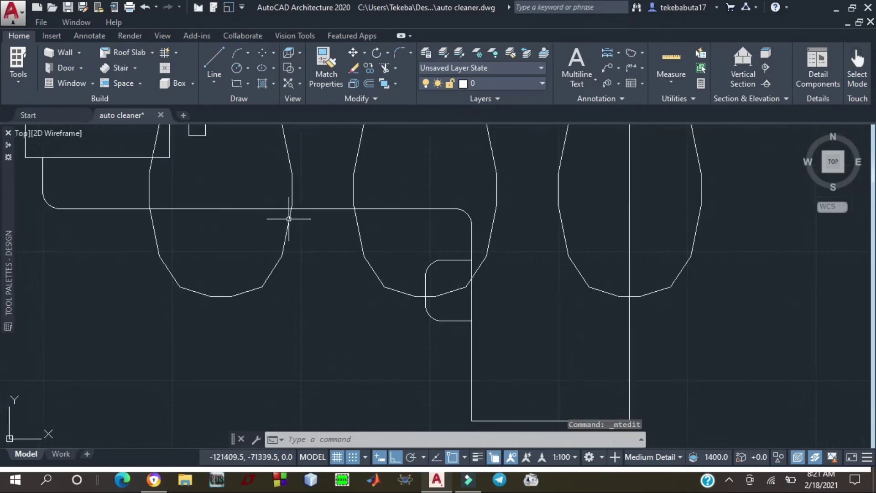
{"action": "left_click", "coordinate": [292, 191]}
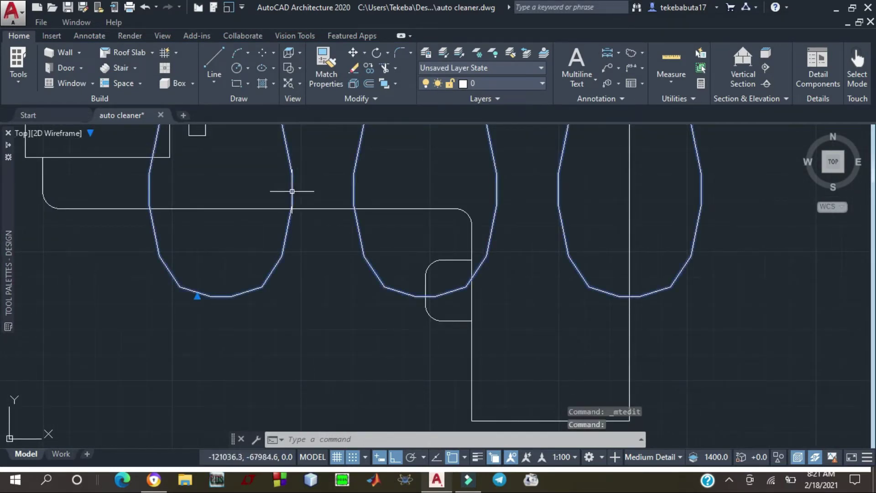
{"action": "key", "text": "Delete"}
{"action": "scroll", "coordinate": [293, 194], "scroll_direction": "down", "scroll_amount": 5}
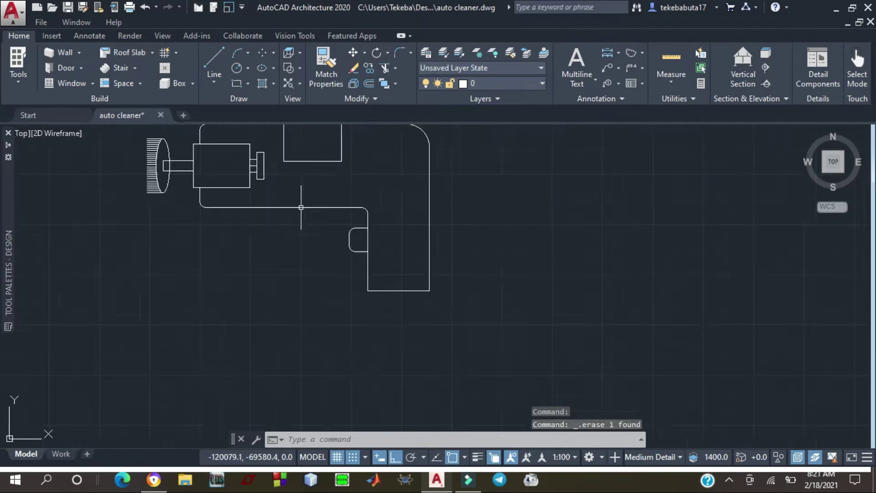
{"action": "scroll", "coordinate": [265, 189], "scroll_direction": "up", "scroll_amount": 4}
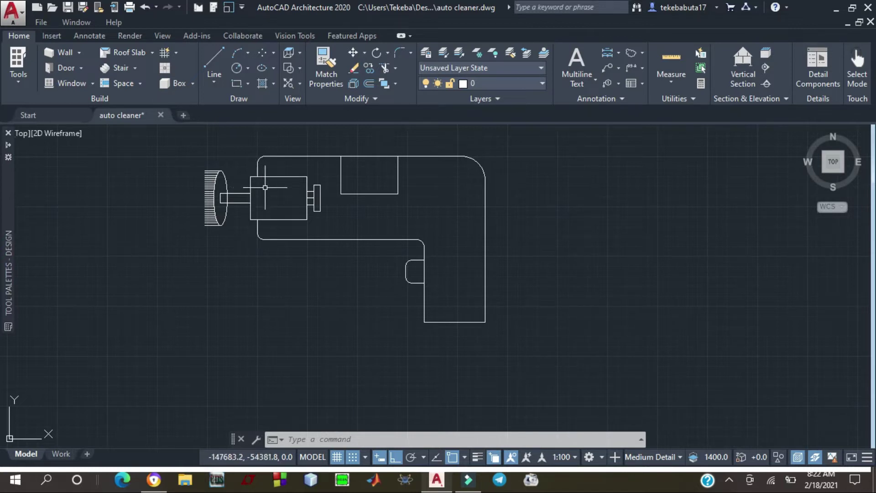
{"action": "scroll", "coordinate": [266, 191], "scroll_direction": "down", "scroll_amount": 4}
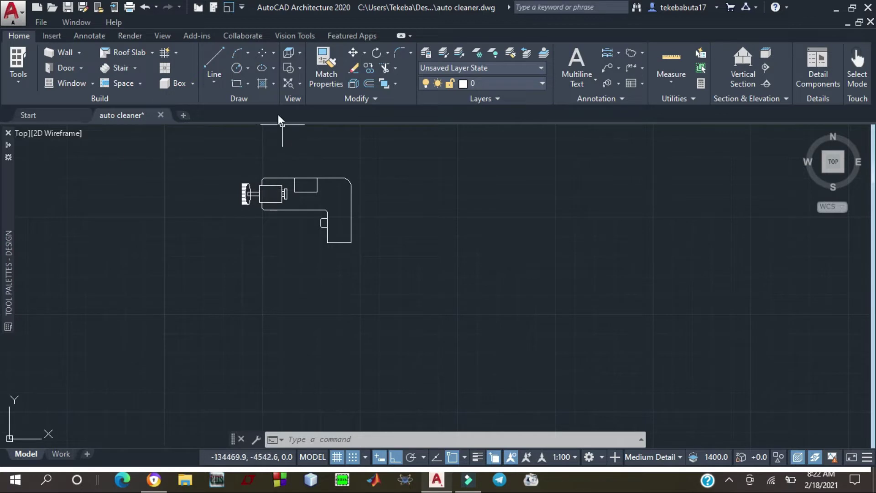
{"action": "scroll", "coordinate": [275, 193], "scroll_direction": "up", "scroll_amount": 4}
{"action": "scroll", "coordinate": [275, 193], "scroll_direction": "up", "scroll_amount": 2}
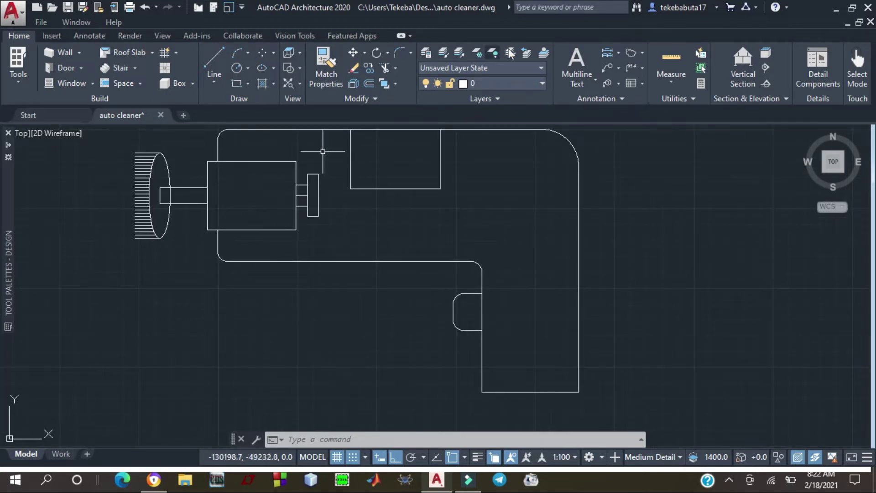
Draw a multiline text box spanning the motor rectangle
{"action": "left_click", "coordinate": [575, 55]}
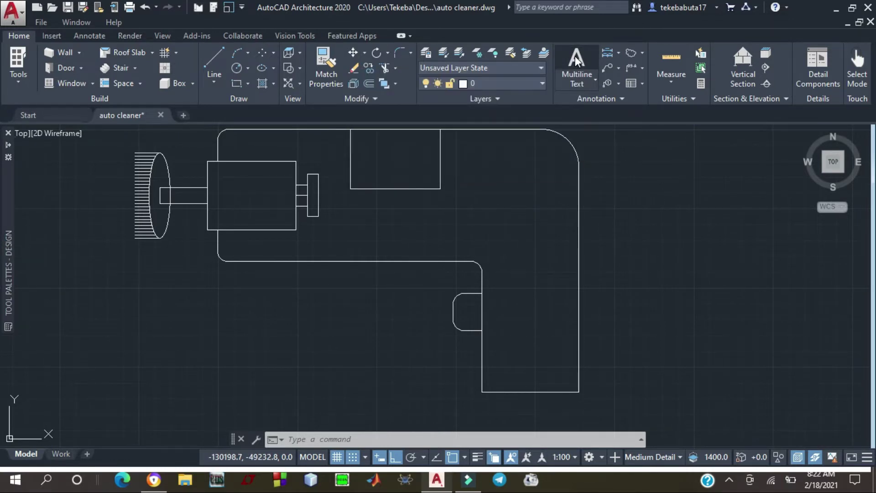
{"action": "left_click", "coordinate": [224, 186]}
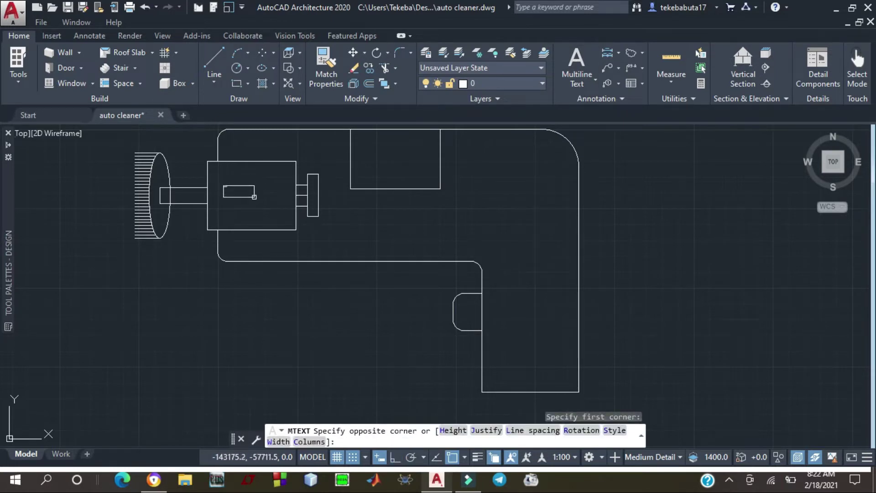
{"action": "scroll", "coordinate": [260, 196], "scroll_direction": "up", "scroll_amount": 3}
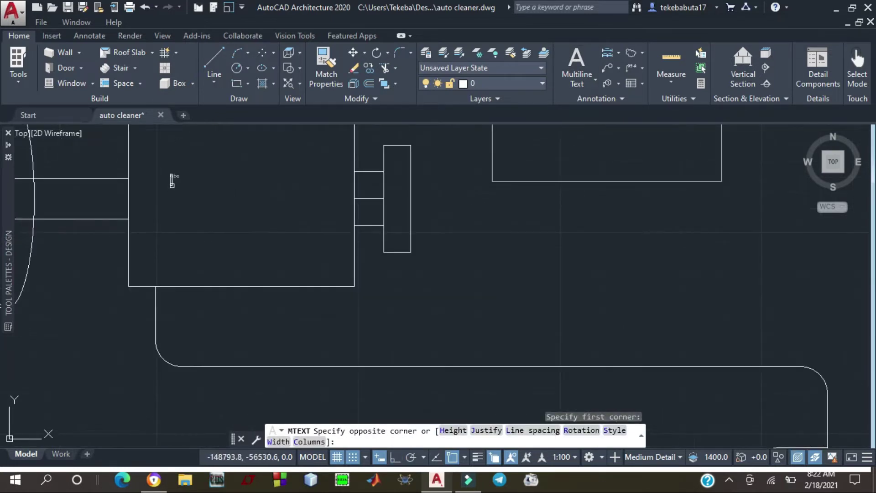
{"action": "scroll", "coordinate": [173, 182], "scroll_direction": "up", "scroll_amount": 4}
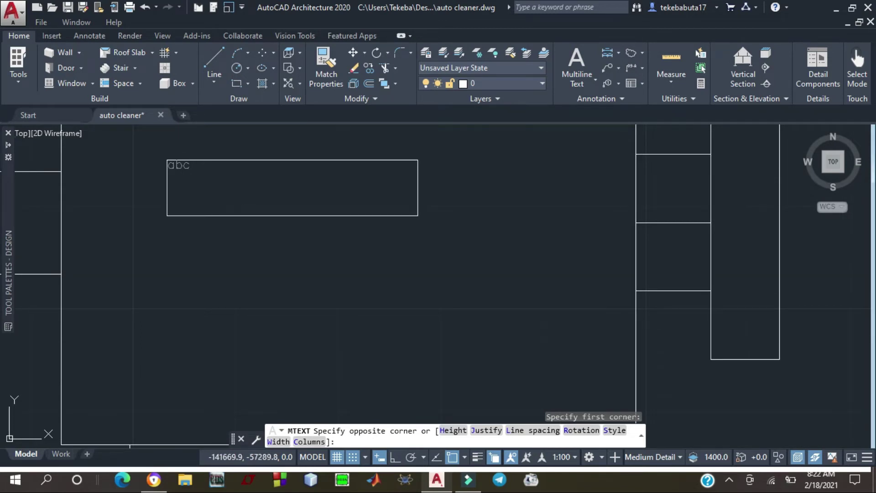
{"action": "left_click", "coordinate": [418, 215]}
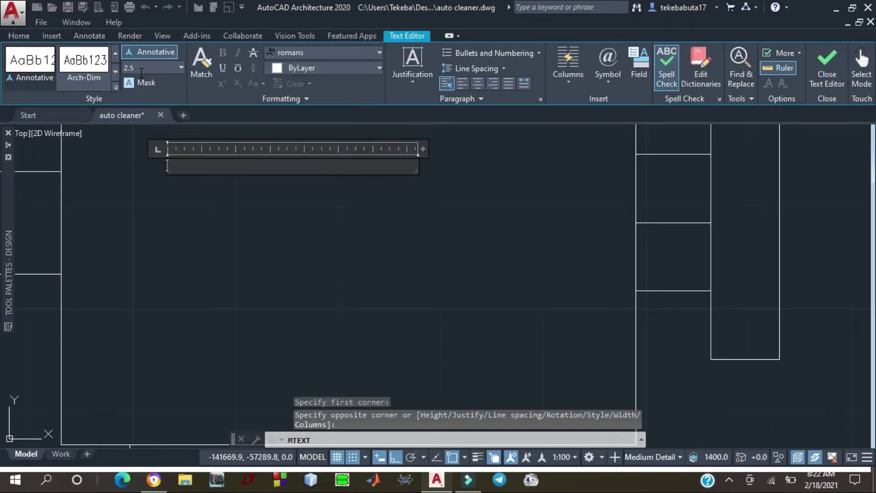
Set the text height to 5800 and start typing the label
{"action": "left_click", "coordinate": [181, 67]}
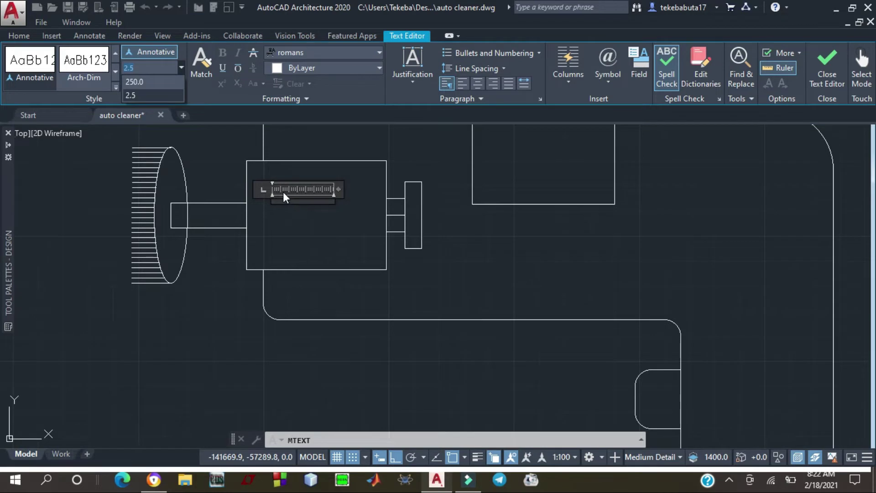
{"action": "scroll", "coordinate": [282, 194], "scroll_direction": "up", "scroll_amount": 4}
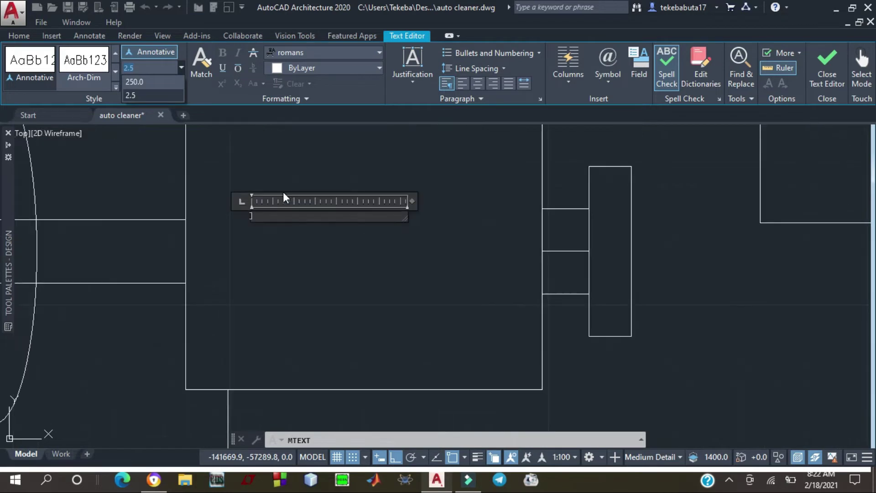
{"action": "left_click", "coordinate": [182, 67]}
{"action": "left_click", "coordinate": [156, 68]}
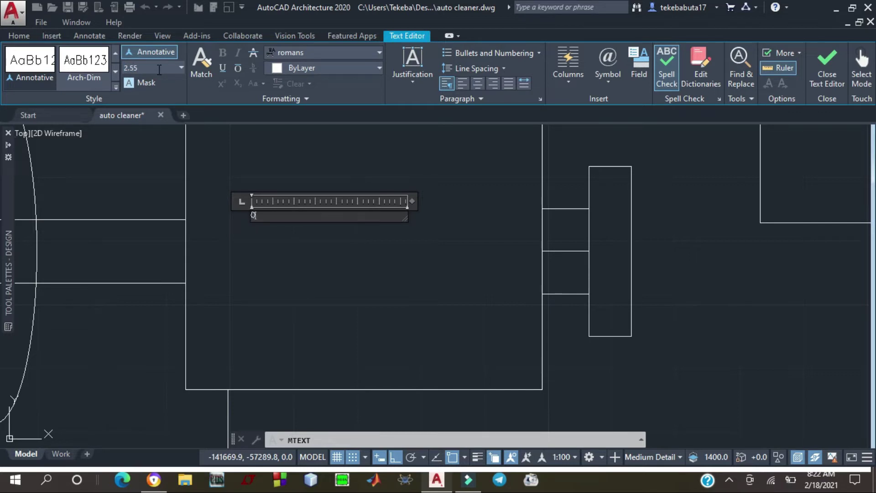
{"action": "type", "text": "0"}
{"action": "key", "text": "BackSpace"}
{"action": "key", "text": "BackSpace"}
{"action": "type", "text": "500"}
{"action": "key", "text": "BackSpace"}
{"action": "type", "text": "5800"}
{"action": "key", "text": "Return"}
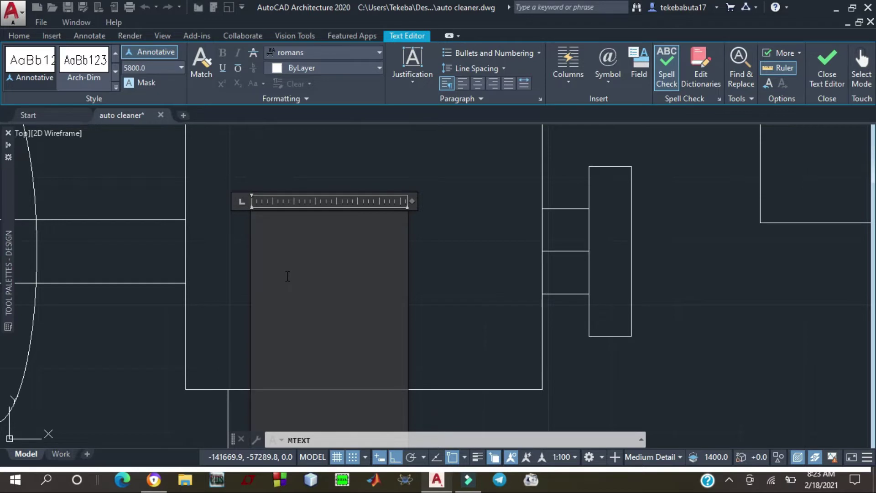
{"action": "scroll", "coordinate": [286, 281], "scroll_direction": "down", "scroll_amount": 5}
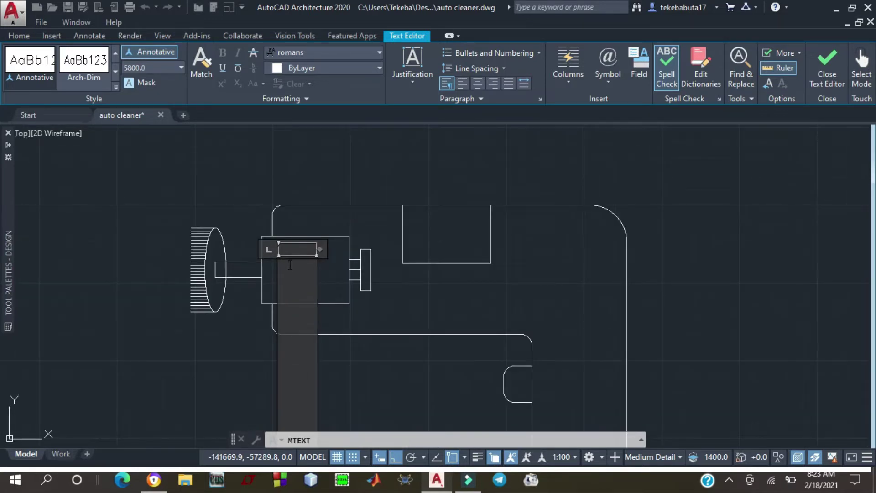
{"action": "type", "text": "a"}
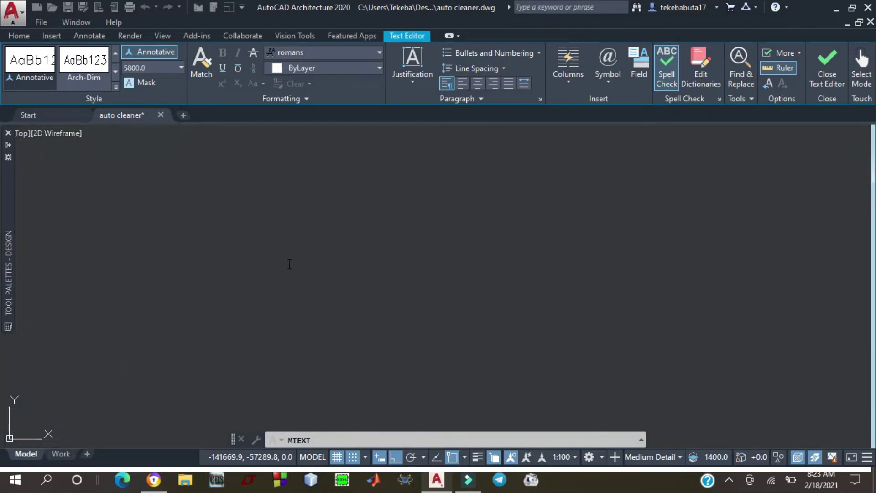
Accept the oversized motor label, undo it, and start a new multiline text label
{"action": "key", "text": "Escape"}
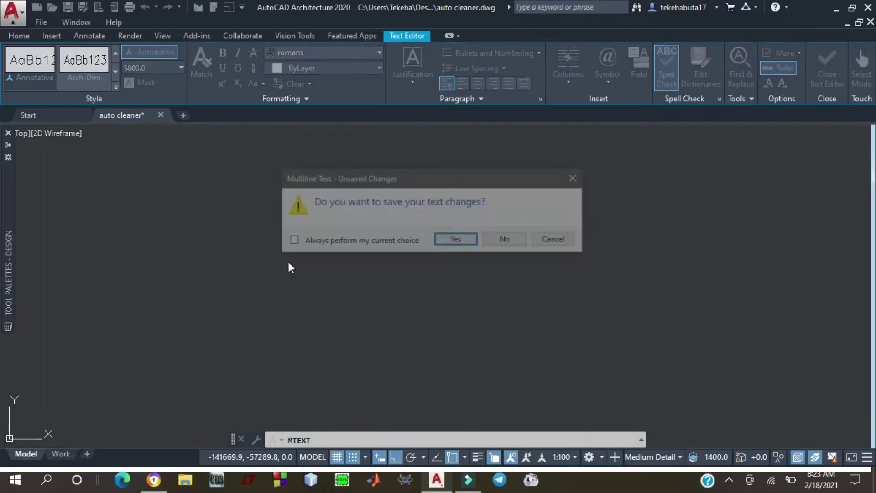
{"action": "left_click", "coordinate": [459, 242]}
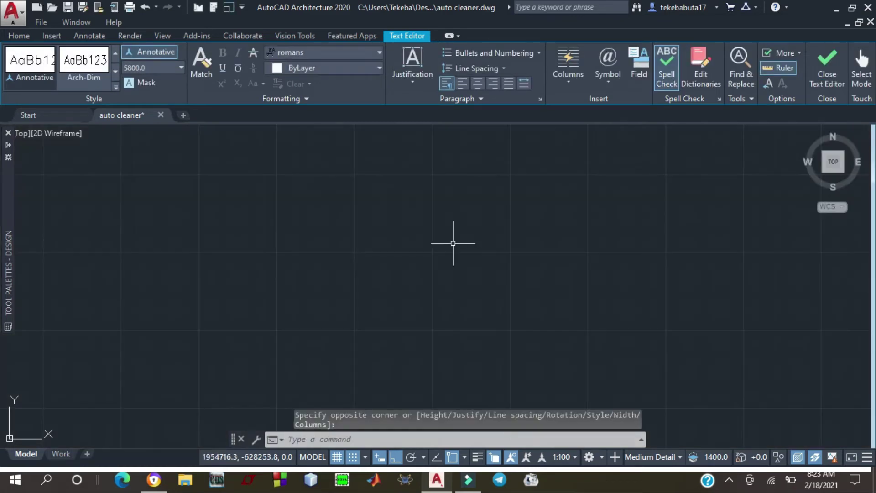
{"action": "scroll", "coordinate": [352, 247], "scroll_direction": "up", "scroll_amount": 3}
{"action": "scroll", "coordinate": [353, 247], "scroll_direction": "down", "scroll_amount": 6}
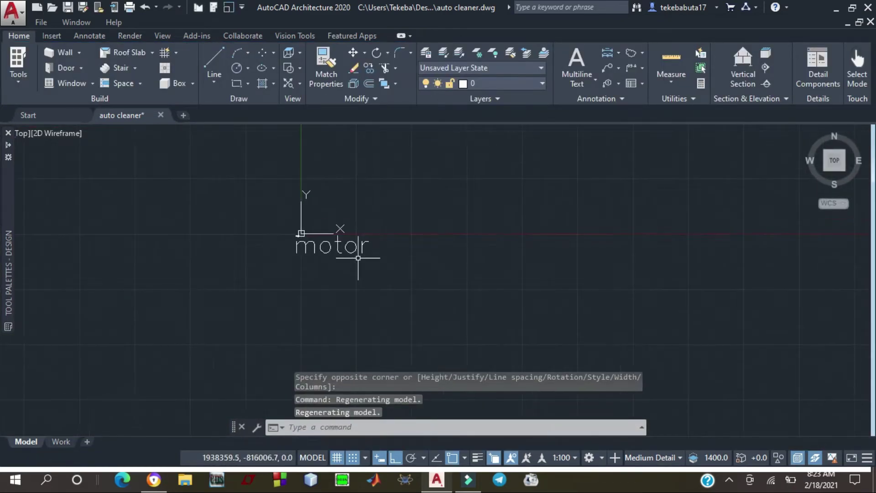
{"action": "scroll", "coordinate": [353, 260], "scroll_direction": "down", "scroll_amount": 6}
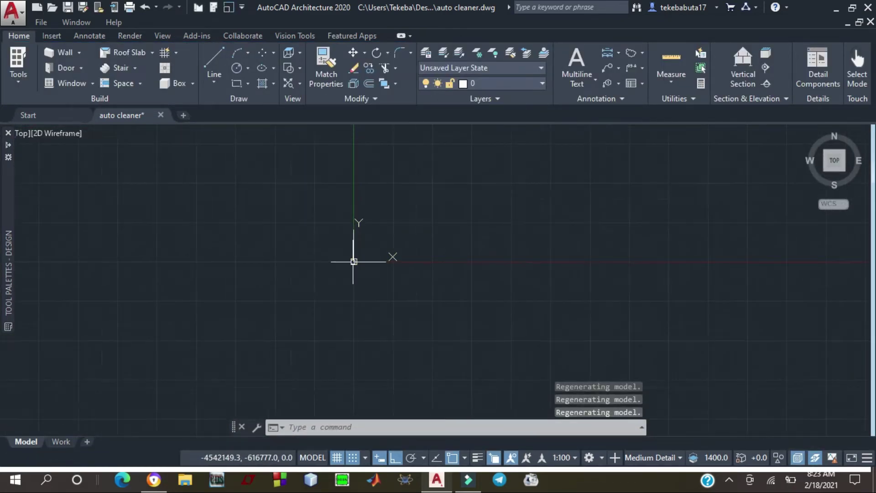
{"action": "scroll", "coordinate": [355, 257], "scroll_direction": "up", "scroll_amount": 2}
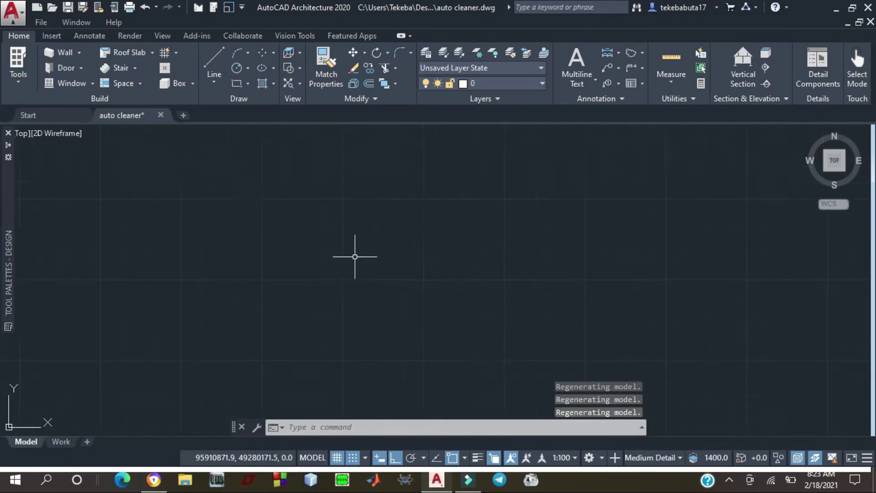
{"action": "left_click", "coordinate": [144, 8]}
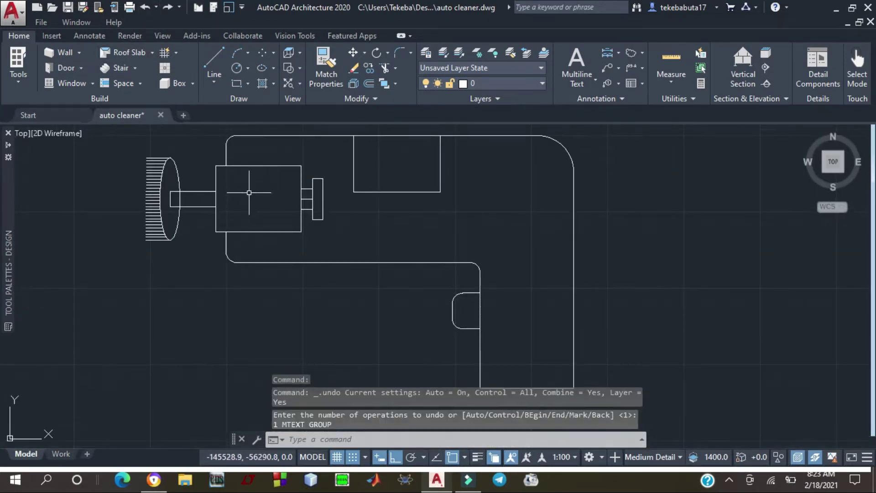
{"action": "left_click", "coordinate": [577, 56]}
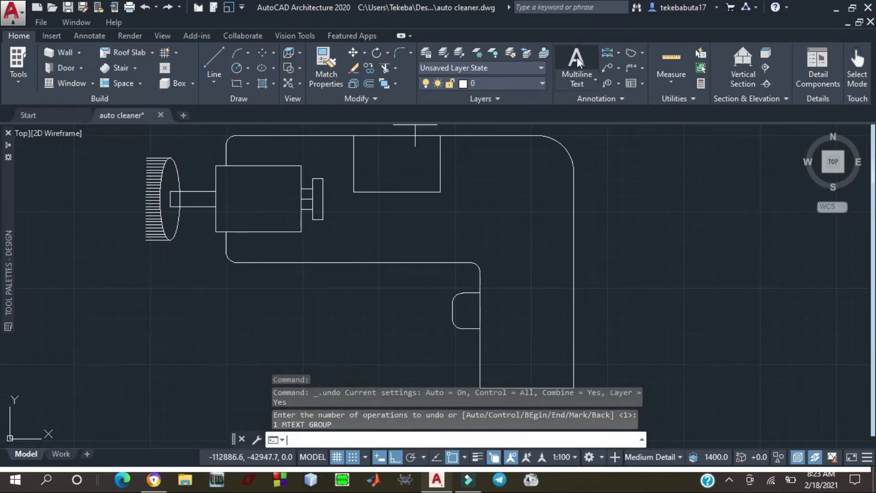
Place a multiline text box inside the motor rectangle with text height 250.0 and close the editor
{"action": "left_click", "coordinate": [237, 196]}
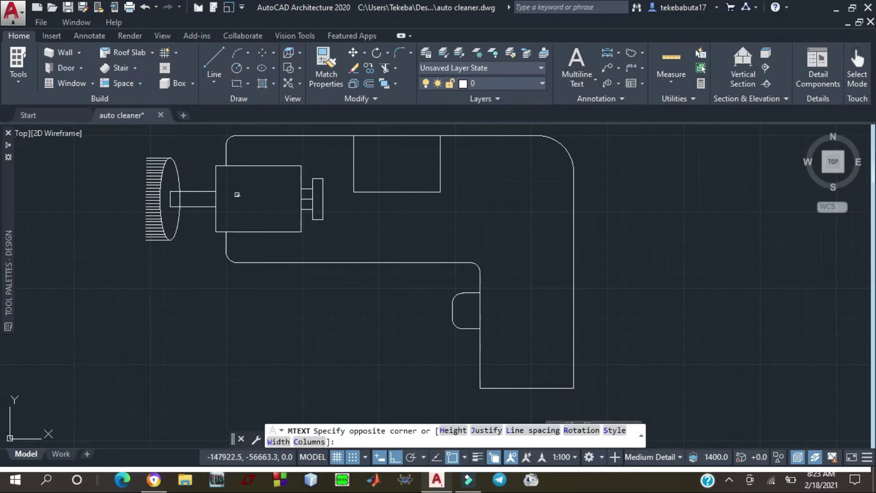
{"action": "left_click", "coordinate": [278, 211]}
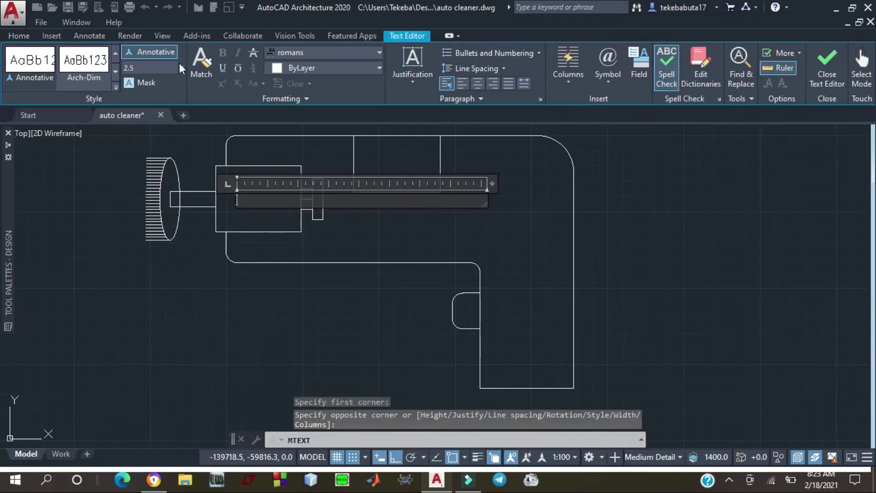
{"action": "left_click", "coordinate": [181, 67]}
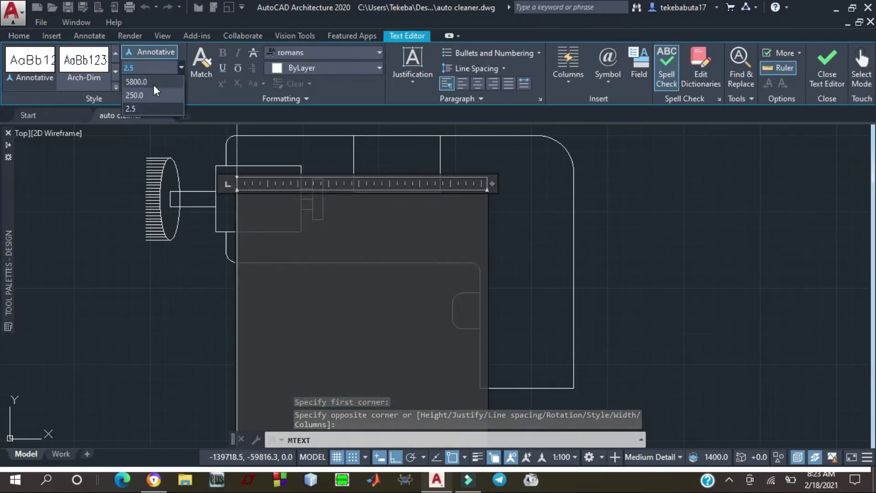
{"action": "left_click", "coordinate": [152, 94]}
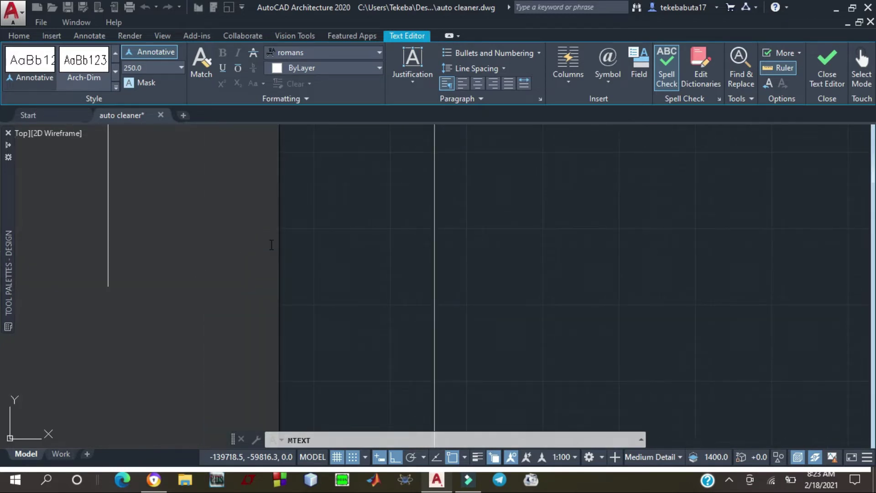
{"action": "key", "text": "Escape"}
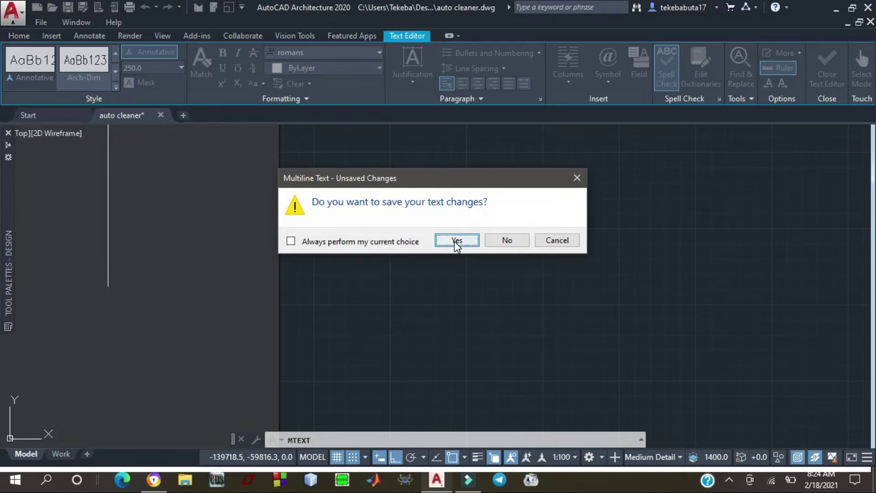
{"action": "left_click", "coordinate": [456, 240]}
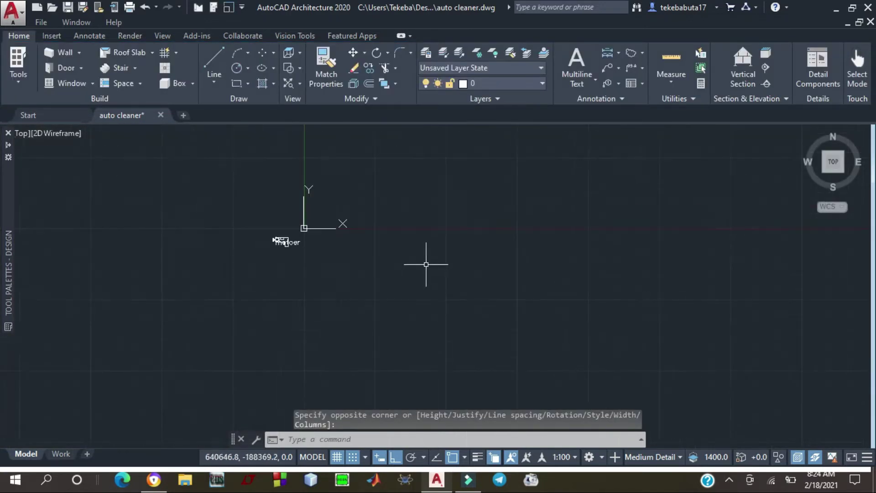
Undo three times to revert the zoom and remove the mistyped 'matoer' label
{"action": "scroll", "coordinate": [285, 247], "scroll_direction": "up", "scroll_amount": 6}
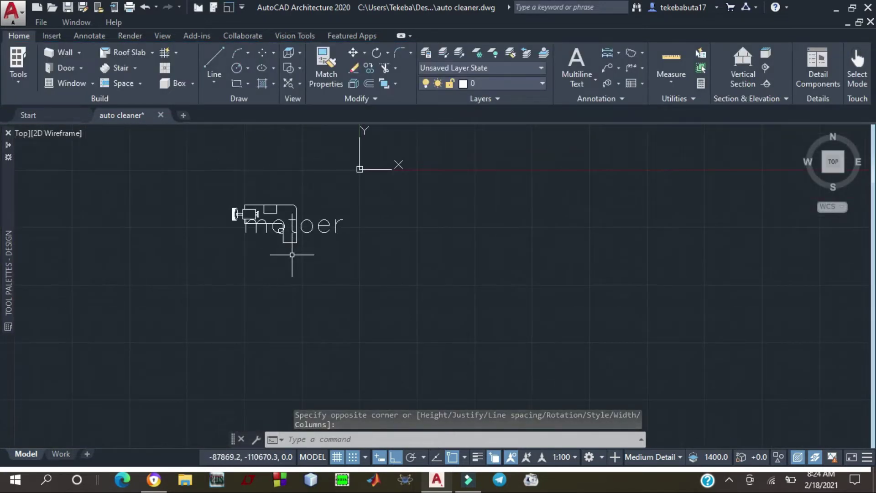
{"action": "left_click", "coordinate": [143, 7]}
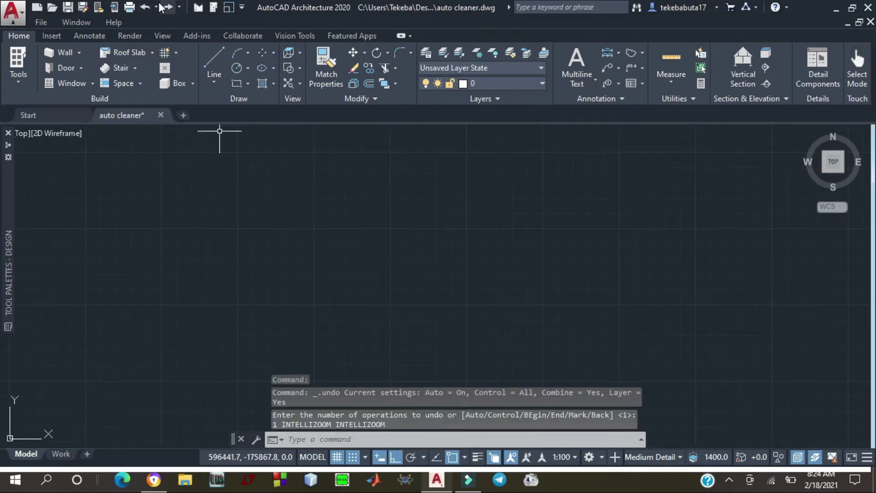
{"action": "left_click", "coordinate": [144, 7]}
{"action": "left_click", "coordinate": [145, 7]}
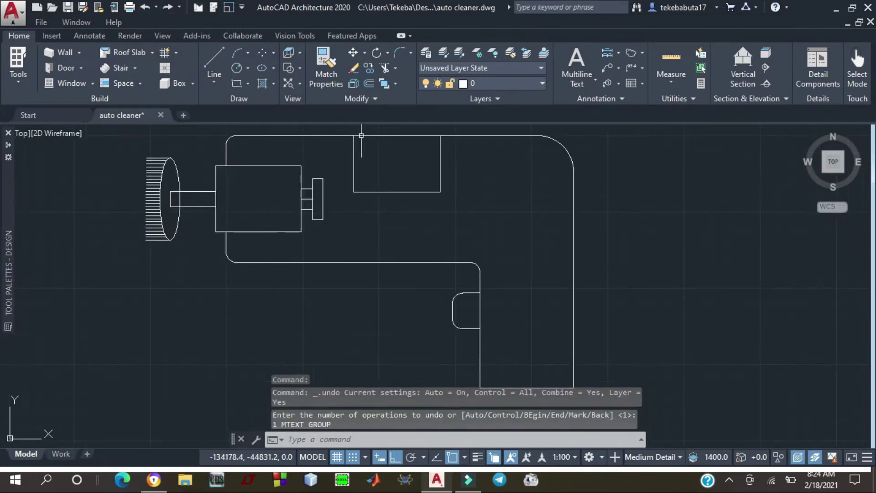
Start a multiline text box spanning the motor body and set its text height to 5800.0
{"action": "left_click", "coordinate": [576, 66]}
{"action": "scroll", "coordinate": [249, 187], "scroll_direction": "up", "scroll_amount": 3}
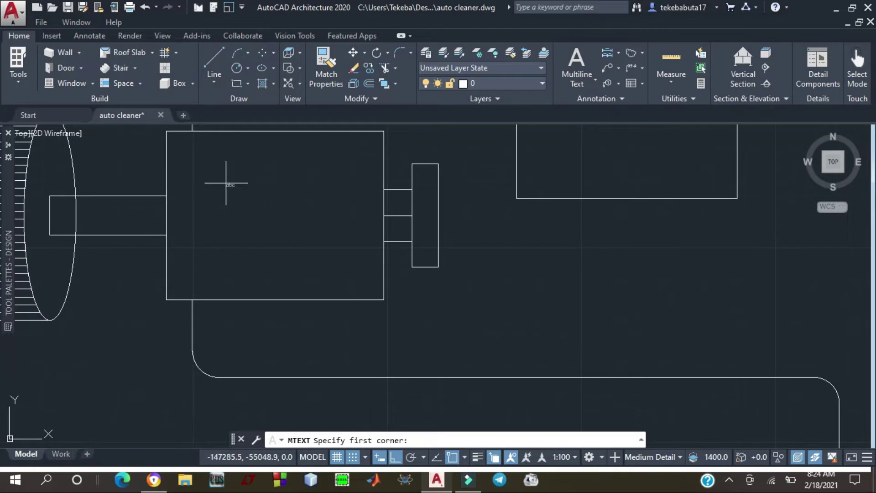
{"action": "left_click", "coordinate": [227, 186]}
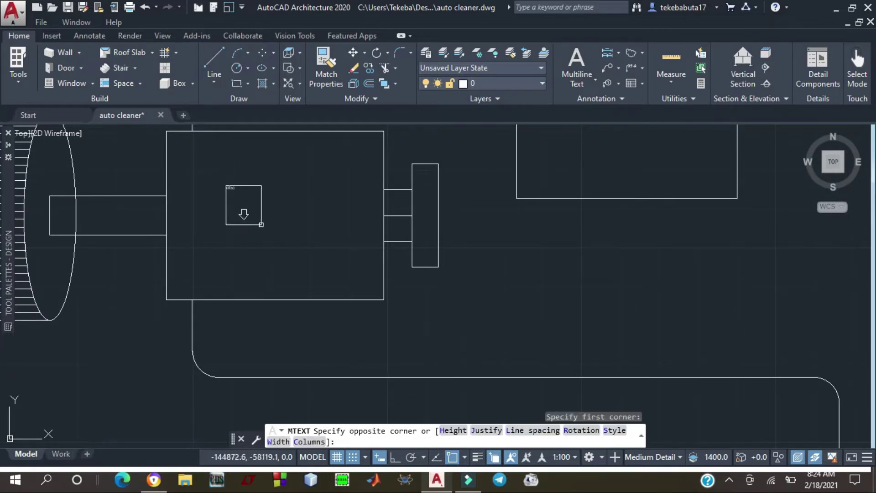
{"action": "left_click", "coordinate": [299, 234]}
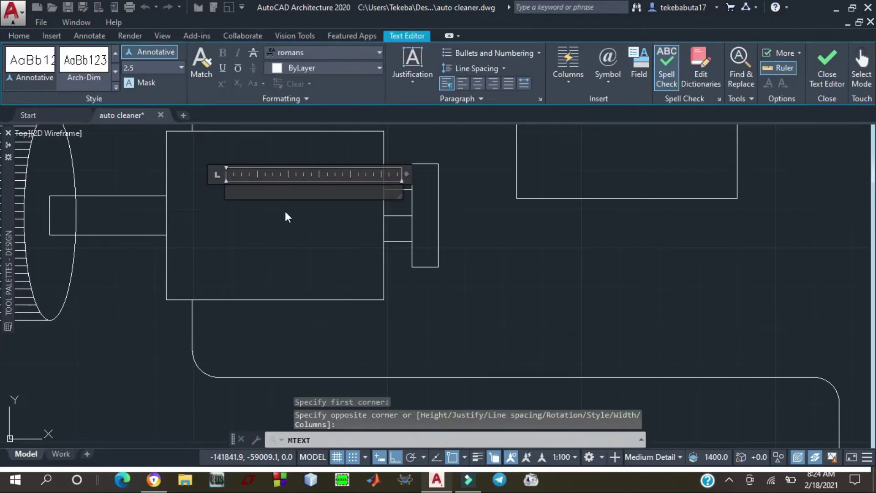
{"action": "left_click", "coordinate": [181, 65]}
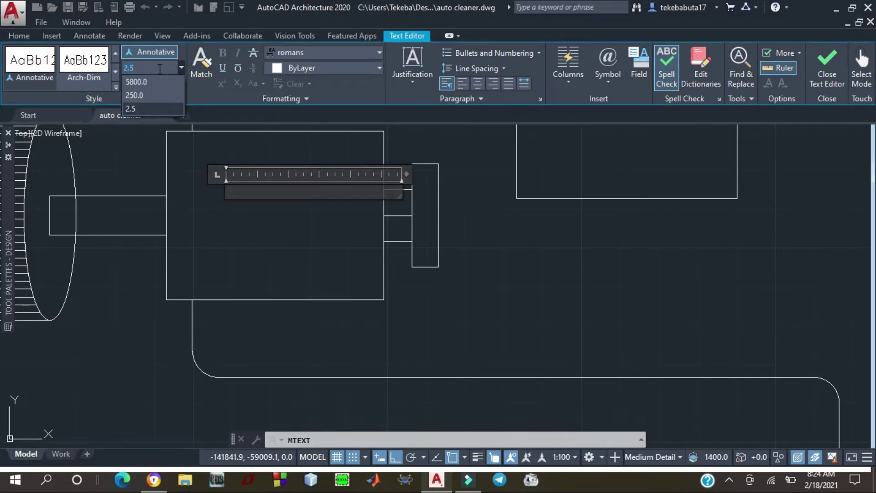
{"action": "left_click", "coordinate": [160, 68]}
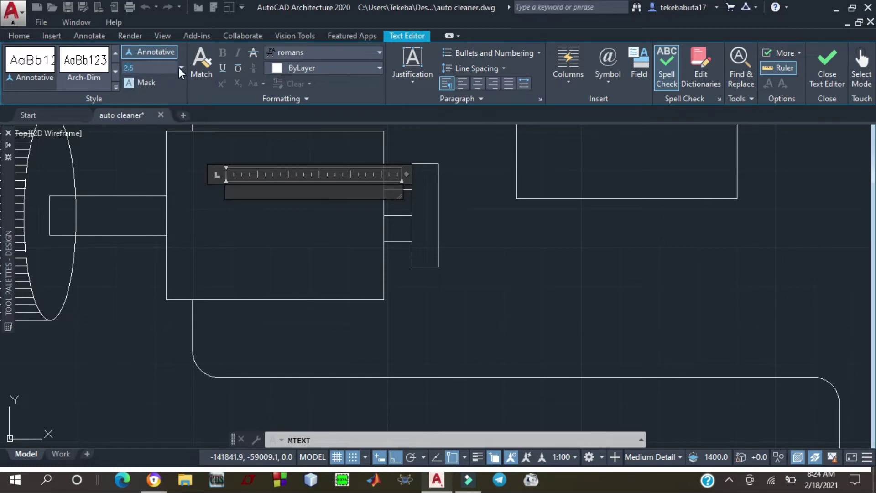
{"action": "left_click", "coordinate": [181, 69]}
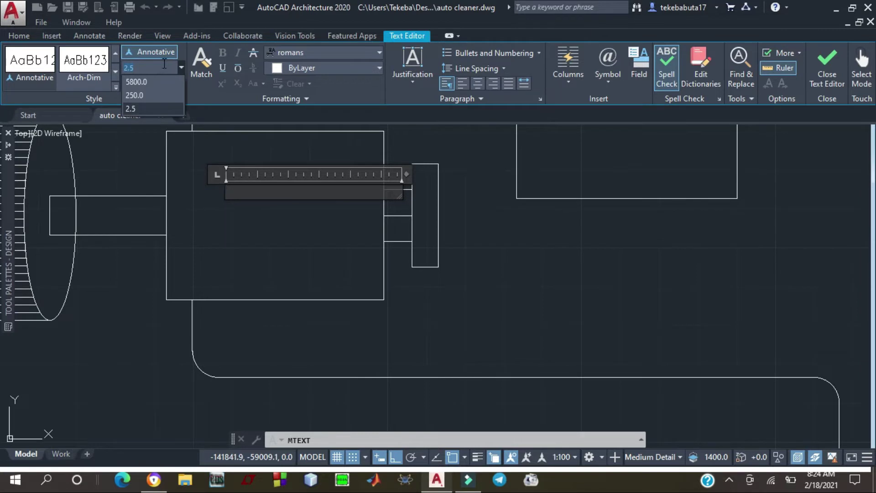
{"action": "type", "text": "15"}
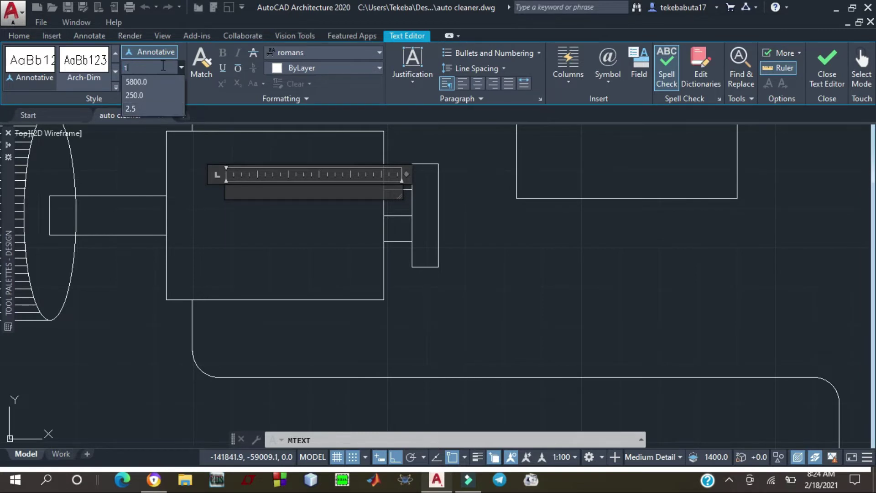
{"action": "left_click", "coordinate": [155, 81]}
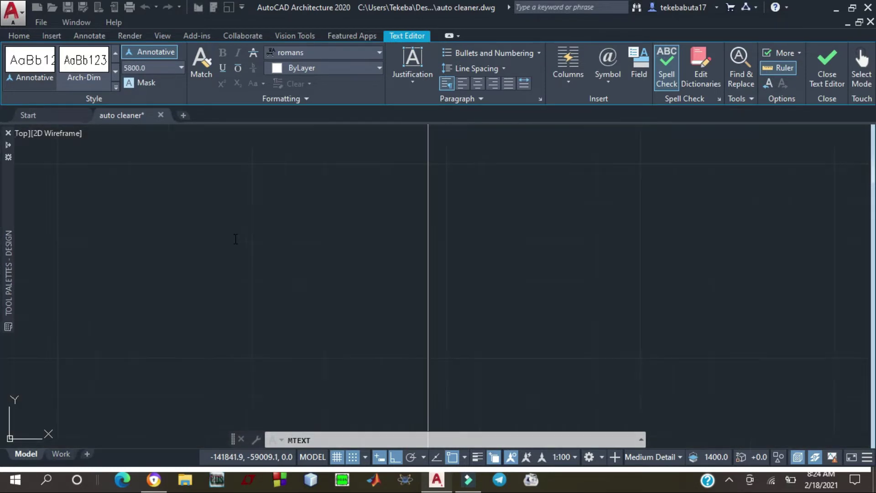
Close the empty text editor, cancel the text placement, and undo the stray 'moter' text
{"action": "key", "text": "Escape"}
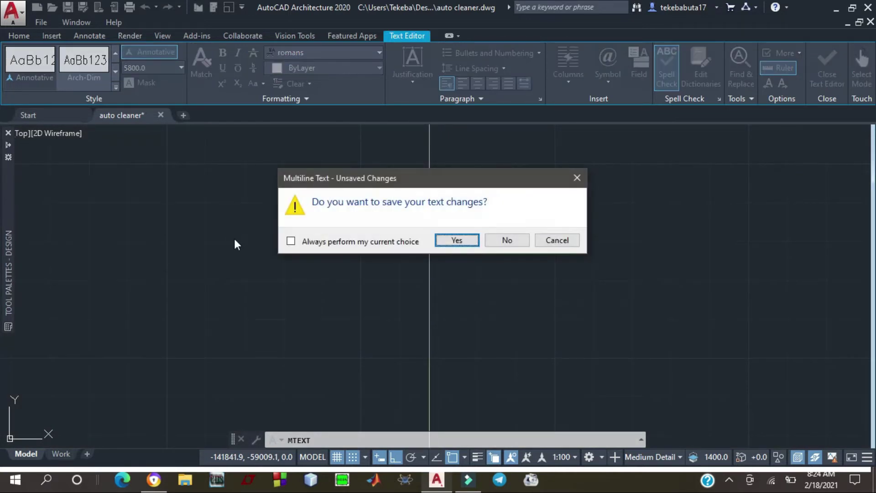
{"action": "key", "text": "Return"}
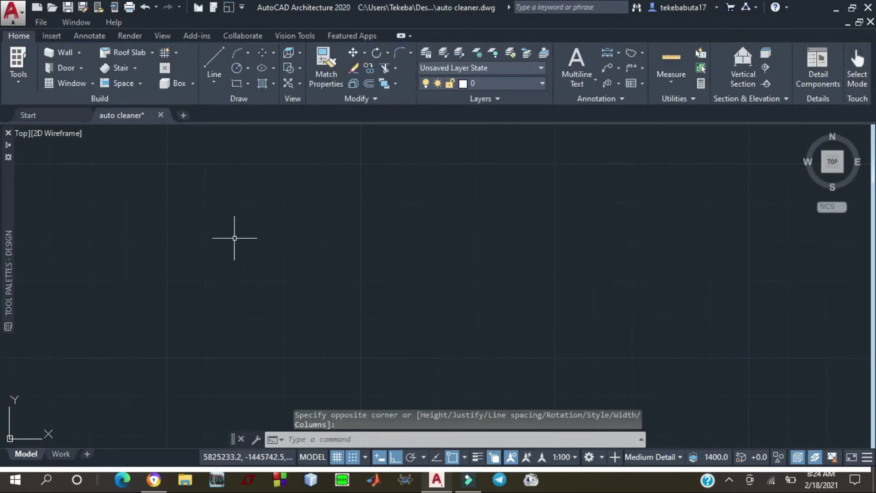
{"action": "scroll", "coordinate": [264, 218], "scroll_direction": "down", "scroll_amount": 6}
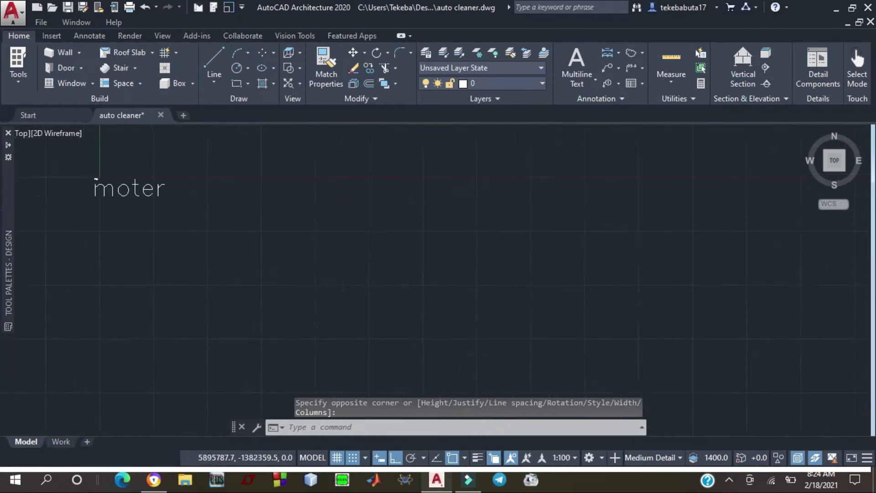
{"action": "scroll", "coordinate": [265, 217], "scroll_direction": "up", "scroll_amount": 3}
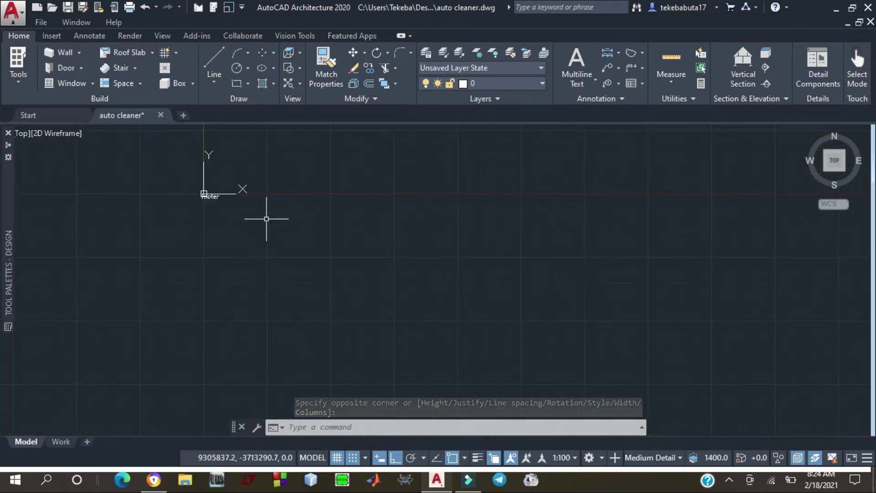
{"action": "key", "text": "Escape"}
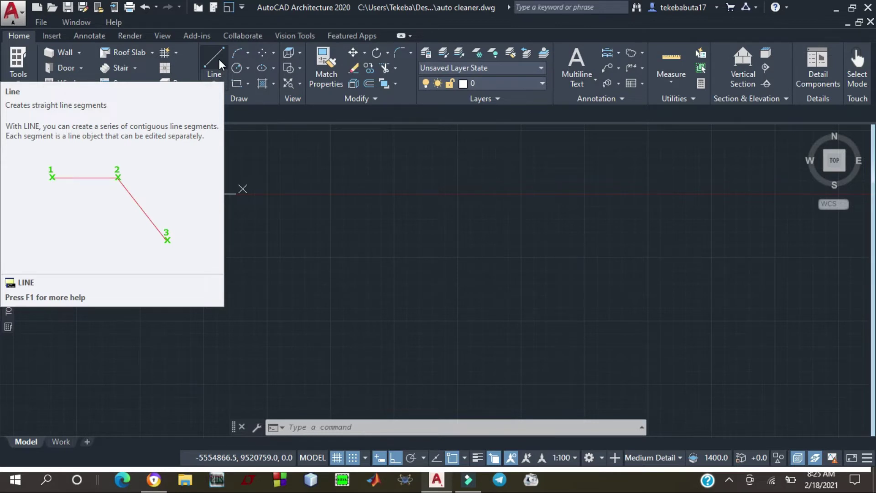
{"action": "left_click", "coordinate": [144, 6]}
{"action": "left_click", "coordinate": [143, 7]}
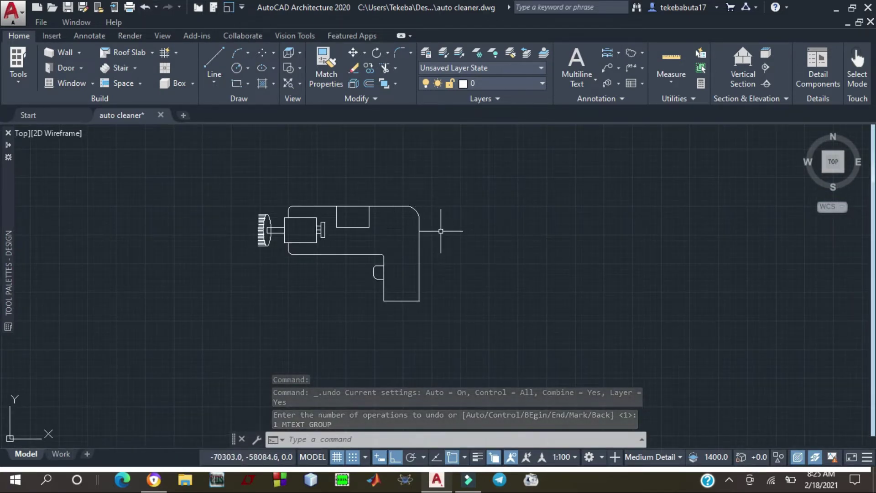
Zoom with the mouse wheel until the unlabelled motor drawing is back in view
{"action": "scroll", "coordinate": [440, 242], "scroll_direction": "down", "scroll_amount": 2}
{"action": "scroll", "coordinate": [377, 247], "scroll_direction": "up", "scroll_amount": 6}
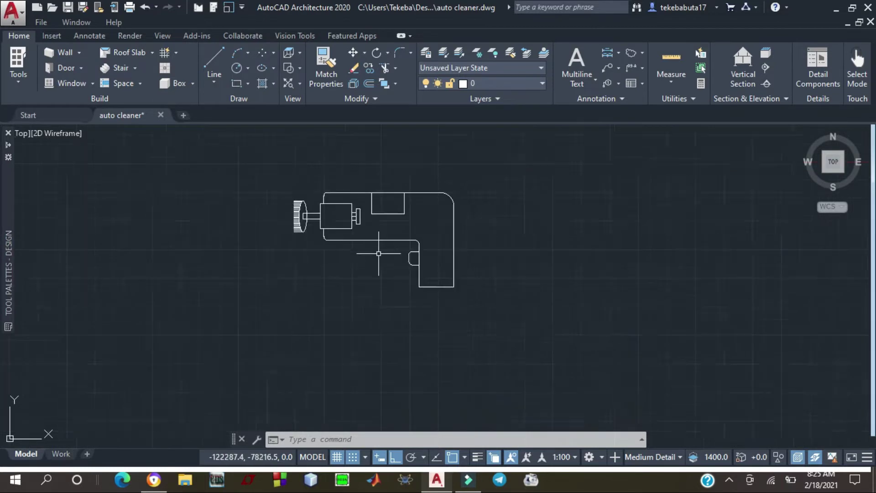
{"action": "scroll", "coordinate": [379, 249], "scroll_direction": "down", "scroll_amount": 4}
{"action": "scroll", "coordinate": [459, 179], "scroll_direction": "down", "scroll_amount": 4}
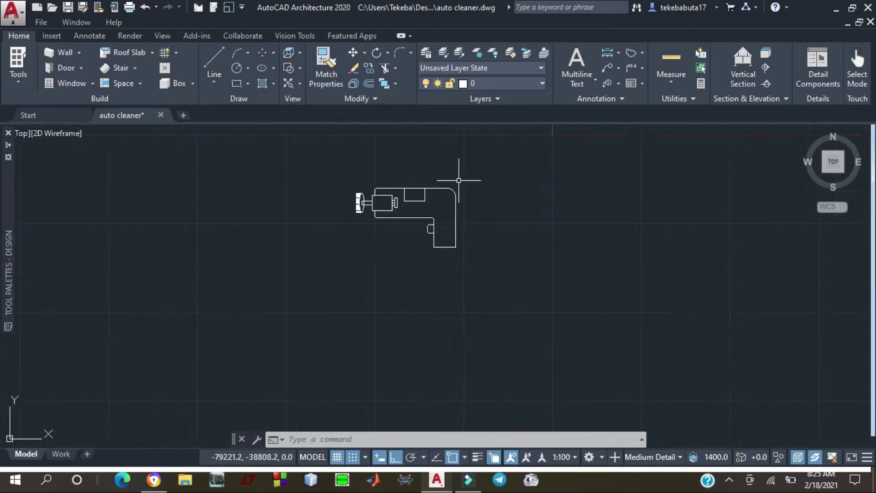
{"action": "scroll", "coordinate": [442, 230], "scroll_direction": "up", "scroll_amount": 2}
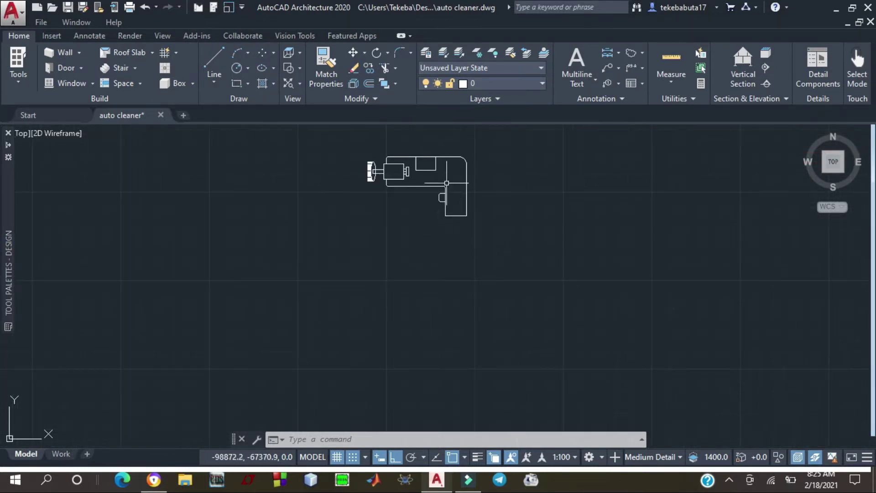
{"action": "scroll", "coordinate": [408, 141], "scroll_direction": "up", "scroll_amount": 4}
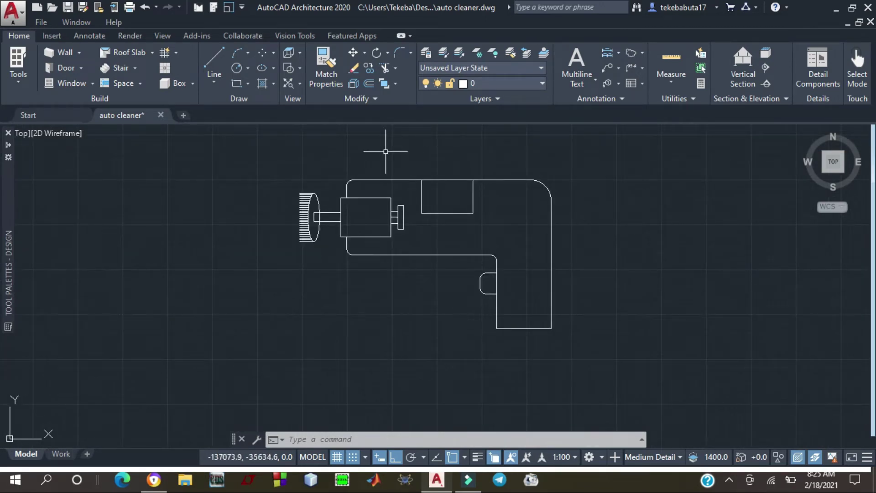
{"action": "scroll", "coordinate": [474, 172], "scroll_direction": "up", "scroll_amount": 2}
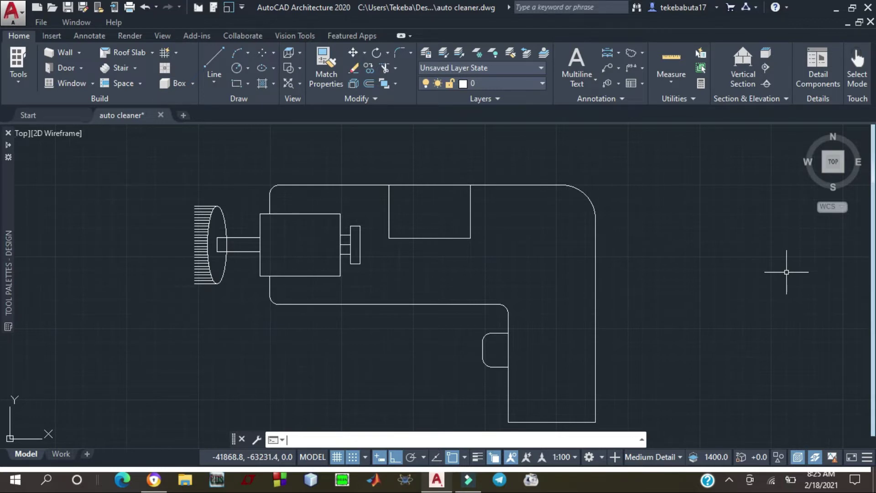
Zoom the view until the machine outline is off-screen and only empty canvas shows
{"action": "scroll", "coordinate": [511, 240], "scroll_direction": "down", "scroll_amount": 8}
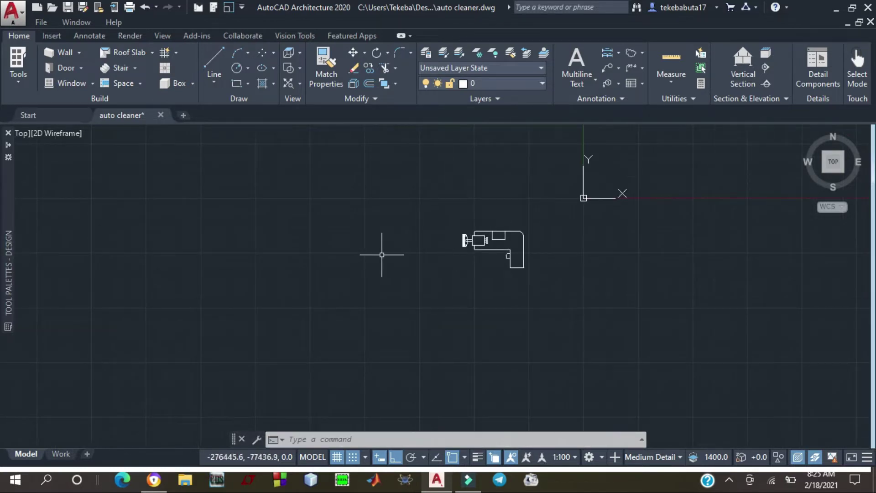
{"action": "scroll", "coordinate": [335, 237], "scroll_direction": "down", "scroll_amount": 2}
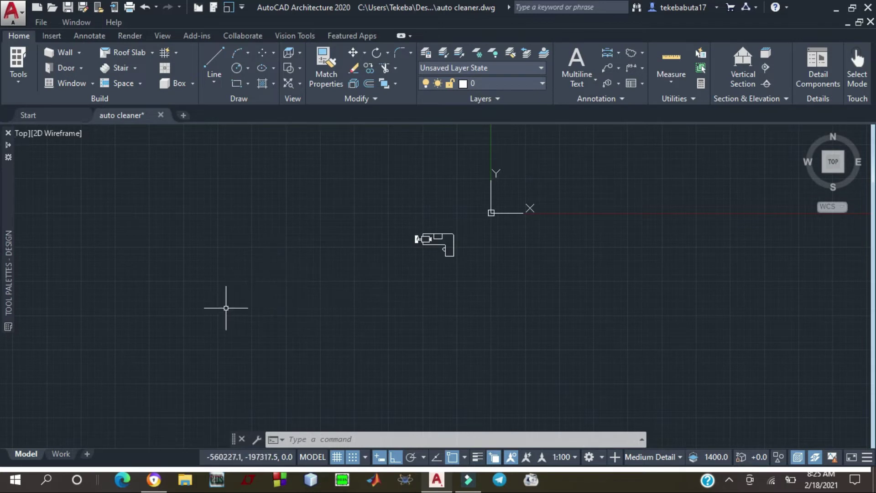
{"action": "scroll", "coordinate": [456, 250], "scroll_direction": "down", "scroll_amount": 3}
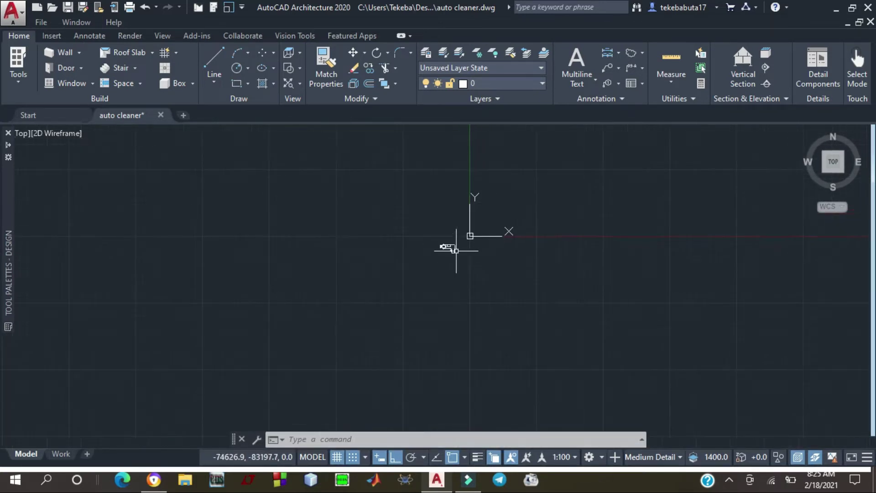
{"action": "scroll", "coordinate": [454, 253], "scroll_direction": "up", "scroll_amount": 1}
{"action": "scroll", "coordinate": [445, 280], "scroll_direction": "up", "scroll_amount": 3}
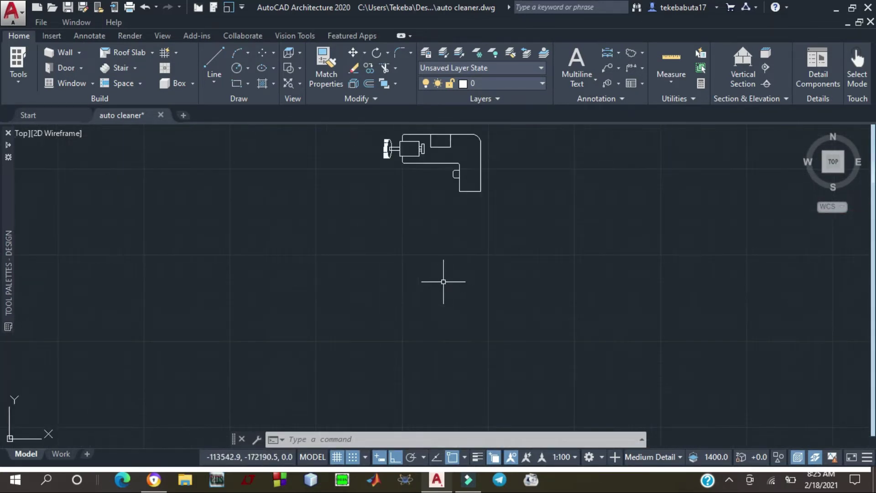
{"action": "scroll", "coordinate": [442, 281], "scroll_direction": "up", "scroll_amount": 2}
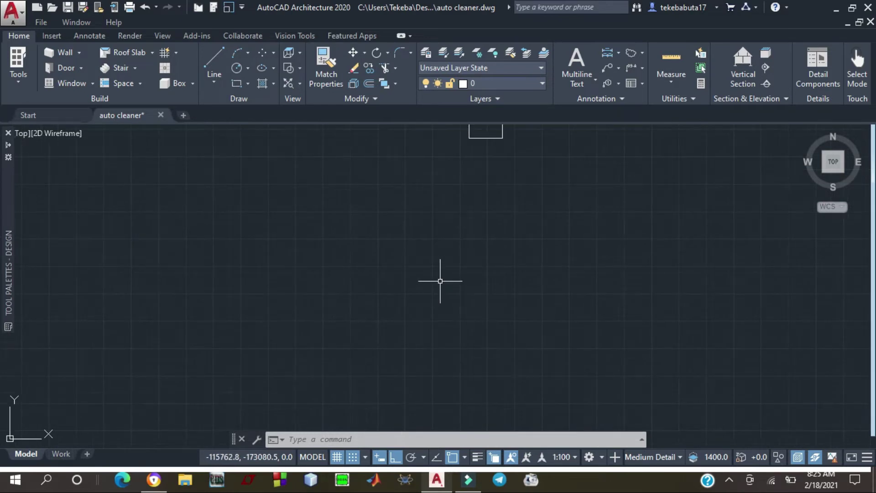
{"action": "scroll", "coordinate": [440, 278], "scroll_direction": "up", "scroll_amount": 2}
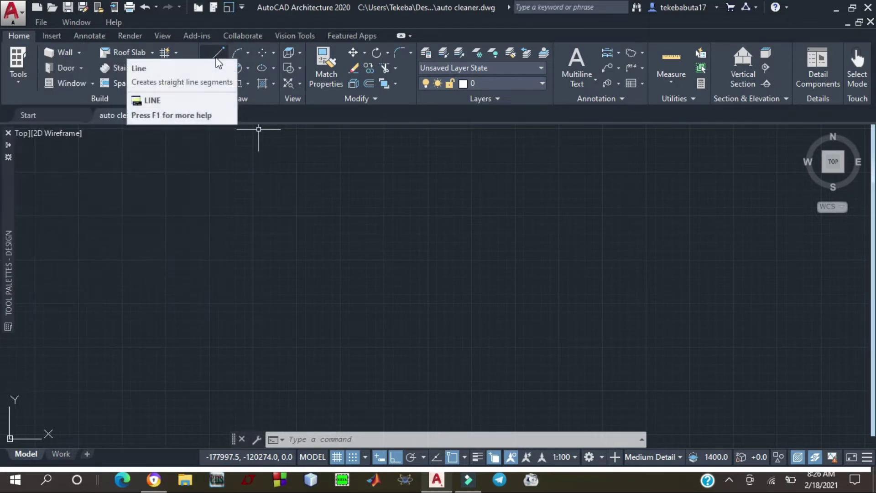
{"action": "left_click", "coordinate": [219, 54]}
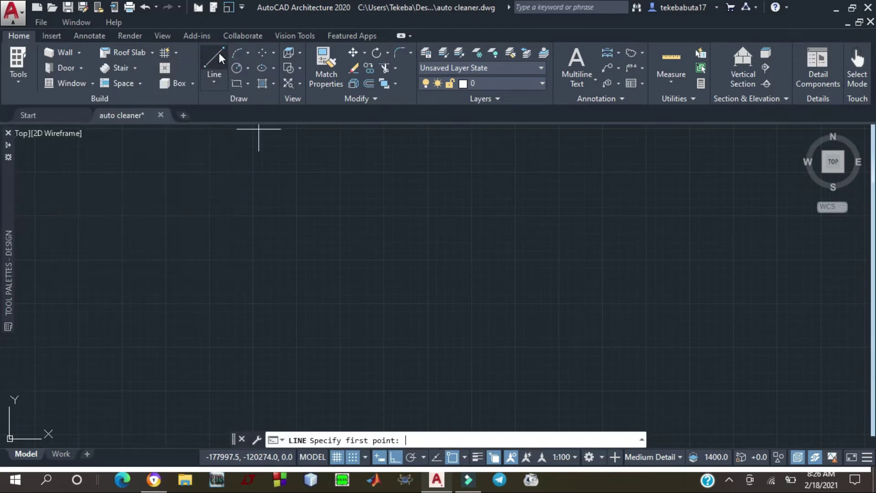
{"action": "left_click", "coordinate": [256, 205]}
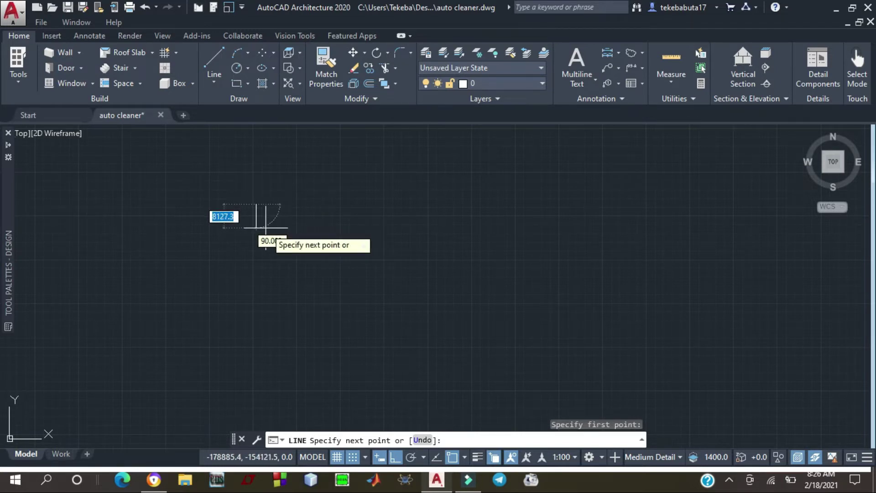
{"action": "type", "text": "1"}
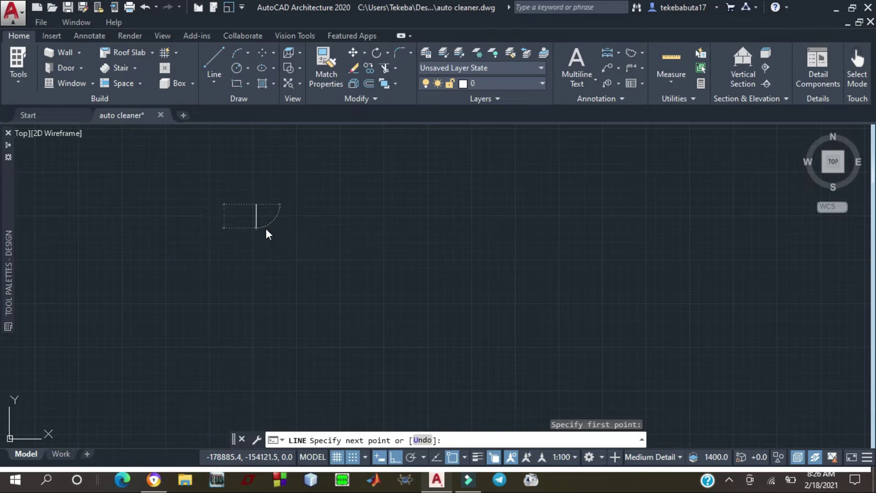
{"action": "key", "text": "Escape"}
{"action": "key", "text": "Escape"}
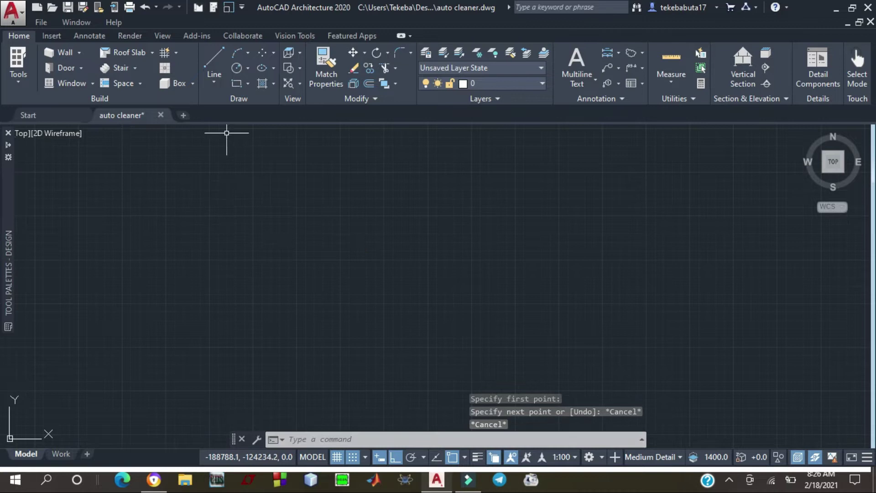
{"action": "left_click", "coordinate": [215, 61]}
{"action": "left_click", "coordinate": [235, 182]}
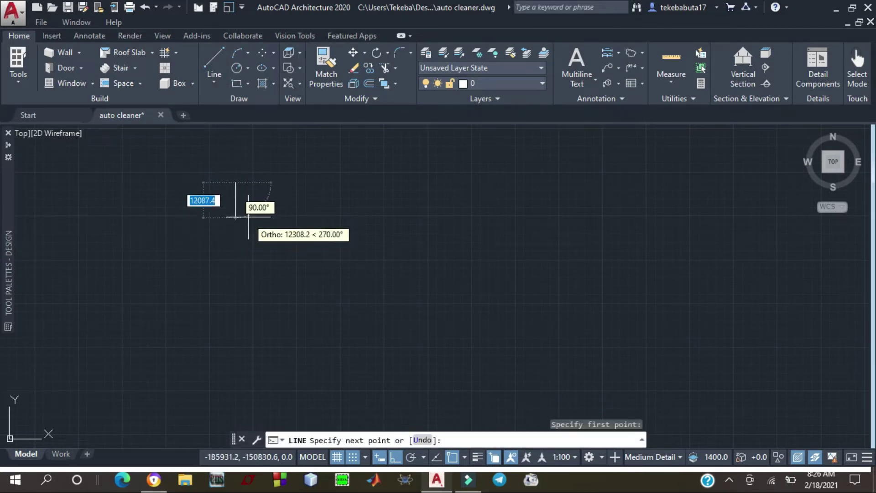
{"action": "type", "text": "1500"}
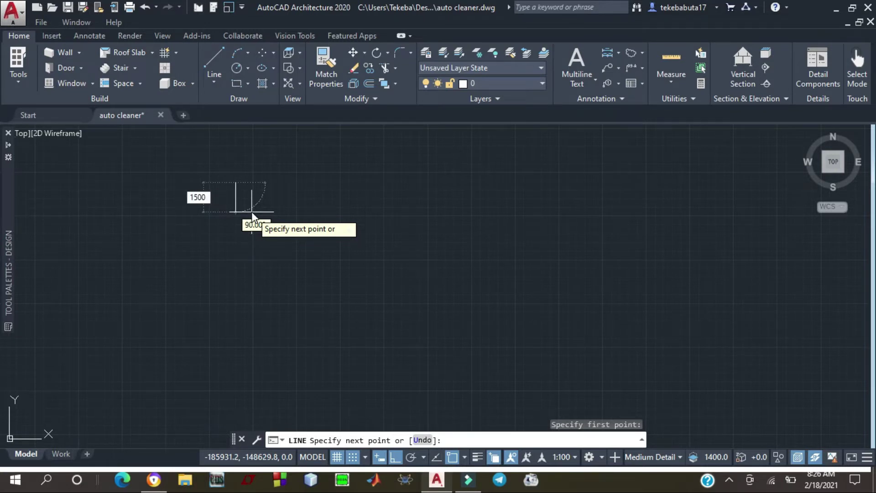
{"action": "key", "text": "Return"}
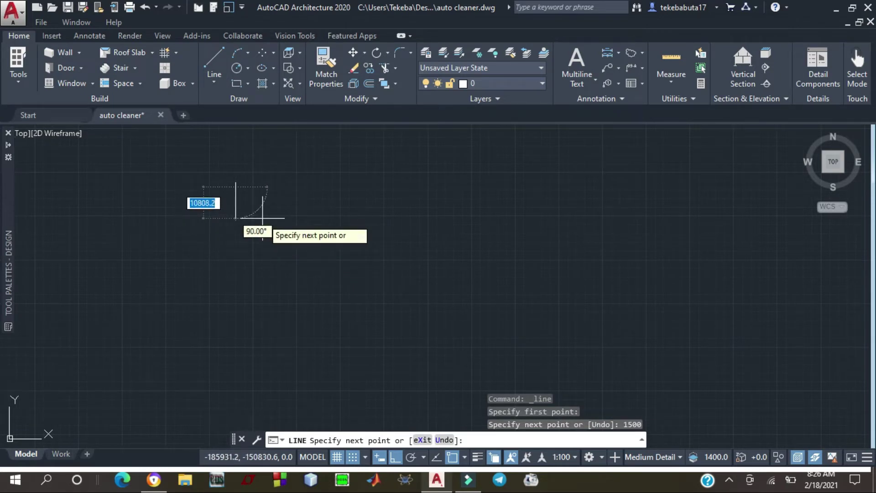
{"action": "key", "text": "Escape"}
{"action": "mouse_move", "coordinate": [251, 179]}
{"action": "left_mouse_down"}
{"action": "mouse_move", "coordinate": [234, 180]}
{"action": "mouse_move", "coordinate": [261, 219]}
{"action": "left_mouse_up"}
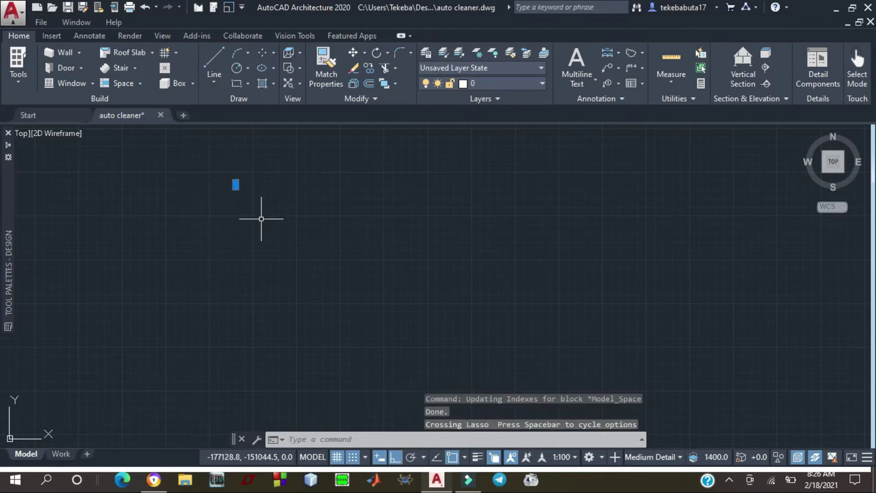
{"action": "key", "text": "Delete"}
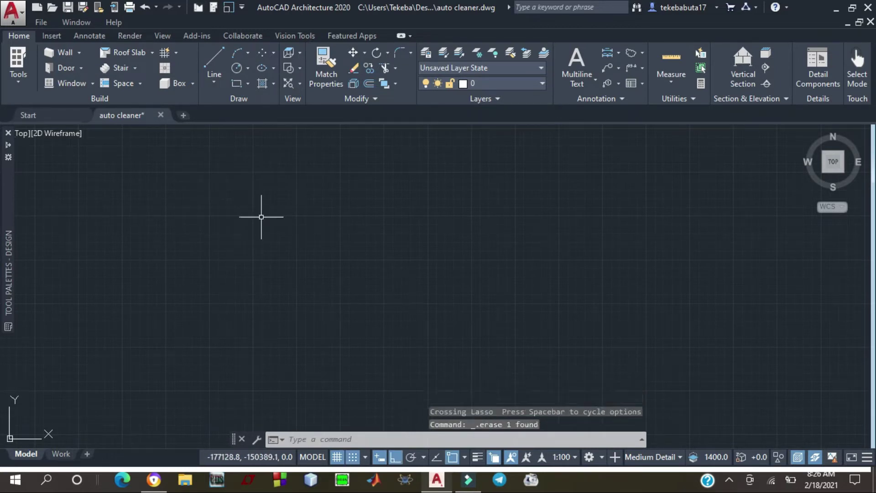
{"action": "left_click", "coordinate": [211, 62]}
{"action": "left_click", "coordinate": [235, 209]}
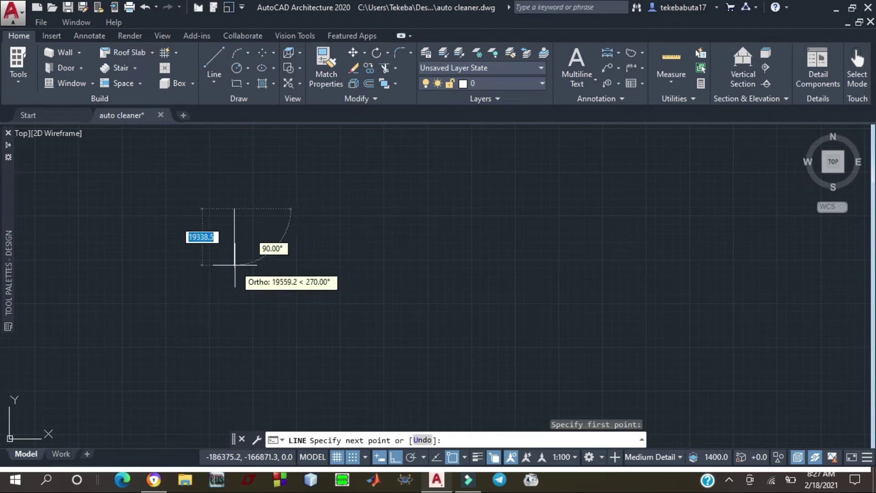
{"action": "type", "text": "20"}
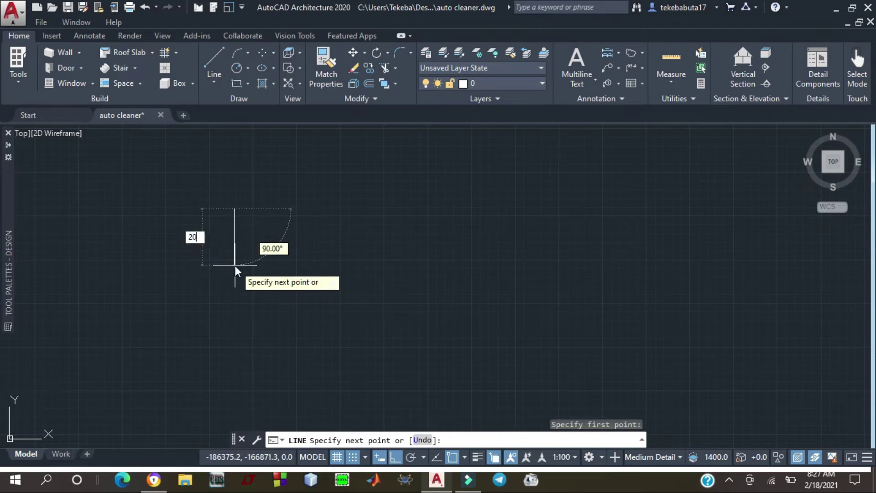
{"action": "type", "text": "000"}
{"action": "key", "text": "Return"}
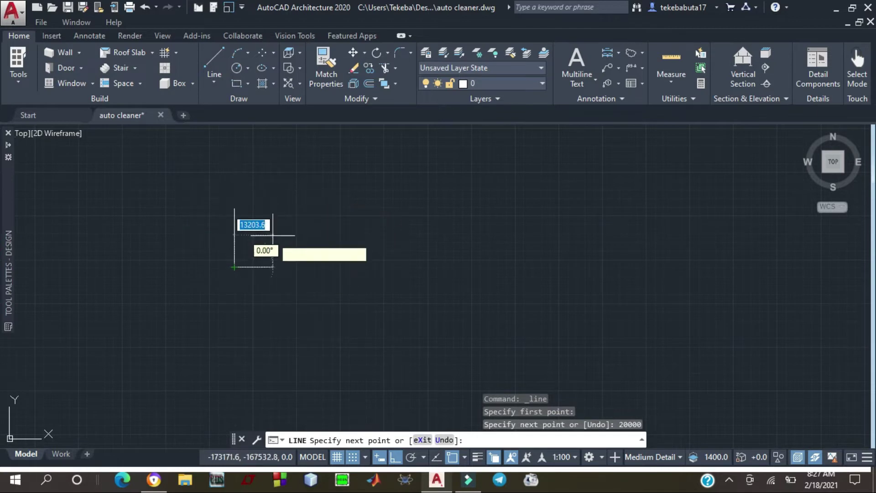
{"action": "key", "text": "Escape"}
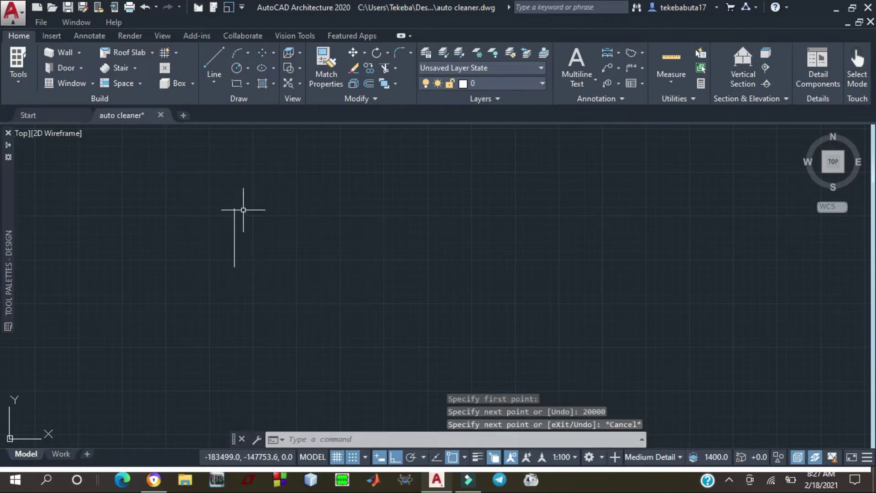
{"action": "scroll", "coordinate": [246, 207], "scroll_direction": "down", "scroll_amount": 4}
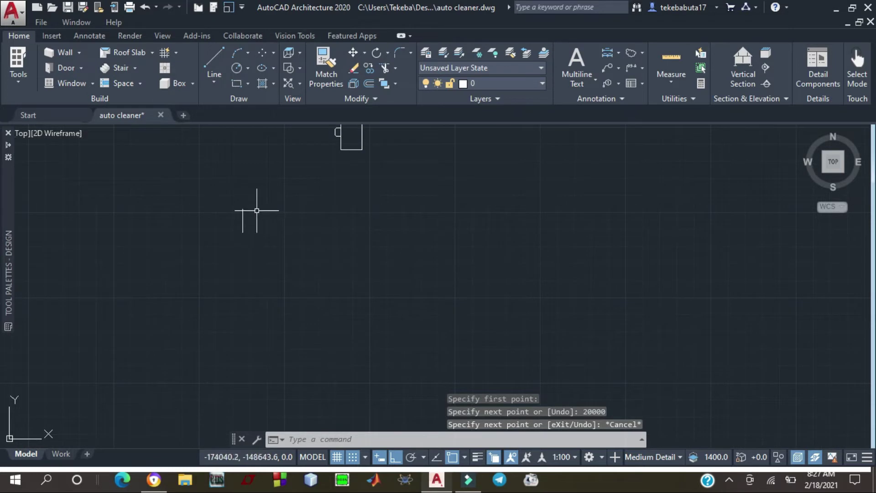
{"action": "mouse_move", "coordinate": [258, 218]}
{"action": "left_mouse_down"}
{"action": "mouse_move", "coordinate": [238, 183]}
{"action": "mouse_move", "coordinate": [207, 207]}
{"action": "mouse_move", "coordinate": [254, 240]}
{"action": "left_mouse_up"}
{"action": "key", "text": "Delete"}
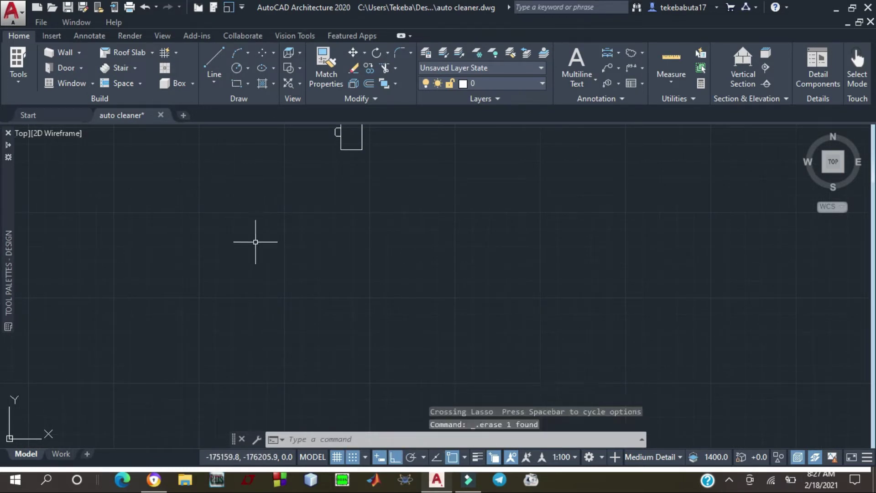
{"action": "scroll", "coordinate": [258, 244], "scroll_direction": "down", "scroll_amount": 3}
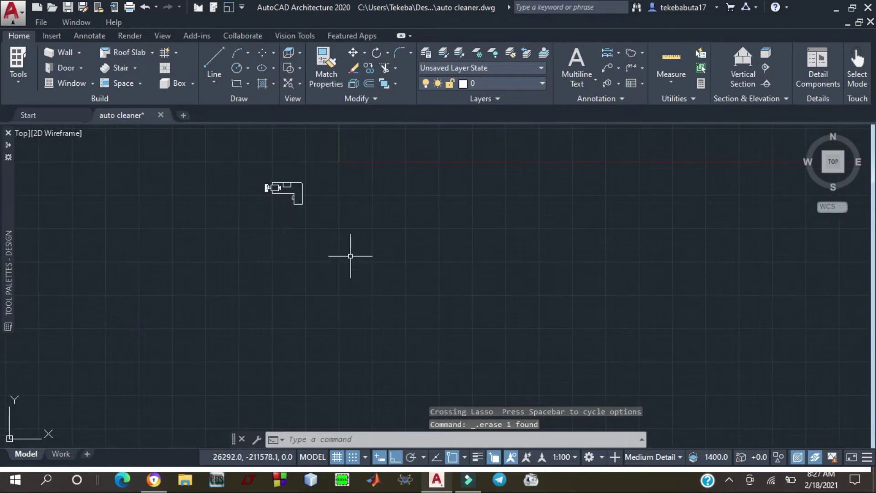
{"action": "scroll", "coordinate": [171, 214], "scroll_direction": "down", "scroll_amount": 2}
{"action": "scroll", "coordinate": [127, 224], "scroll_direction": "down", "scroll_amount": 3}
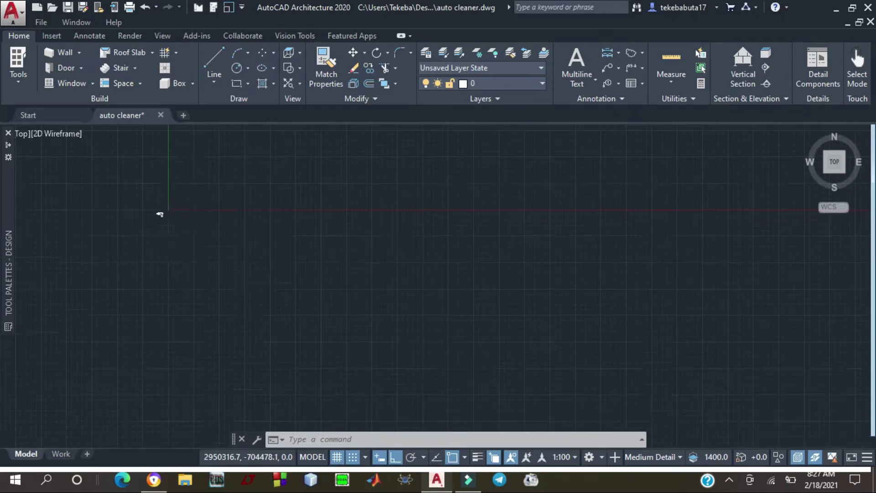
{"action": "scroll", "coordinate": [358, 229], "scroll_direction": "down", "scroll_amount": 4}
{"action": "scroll", "coordinate": [359, 228], "scroll_direction": "down", "scroll_amount": 5}
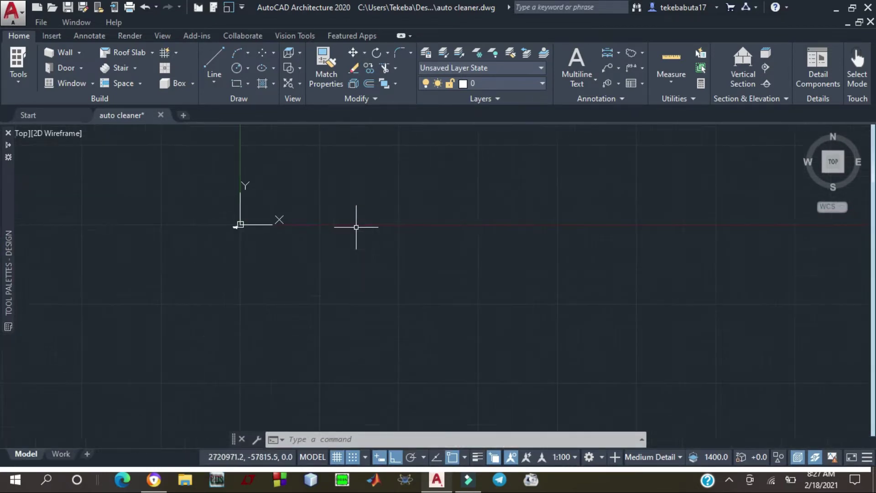
{"action": "scroll", "coordinate": [357, 231], "scroll_direction": "down", "scroll_amount": 4}
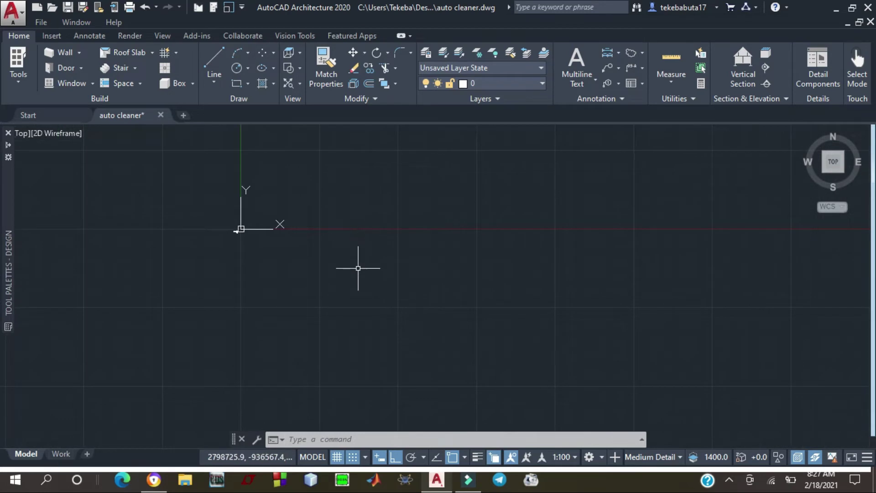
{"action": "scroll", "coordinate": [360, 257], "scroll_direction": "up", "scroll_amount": 6}
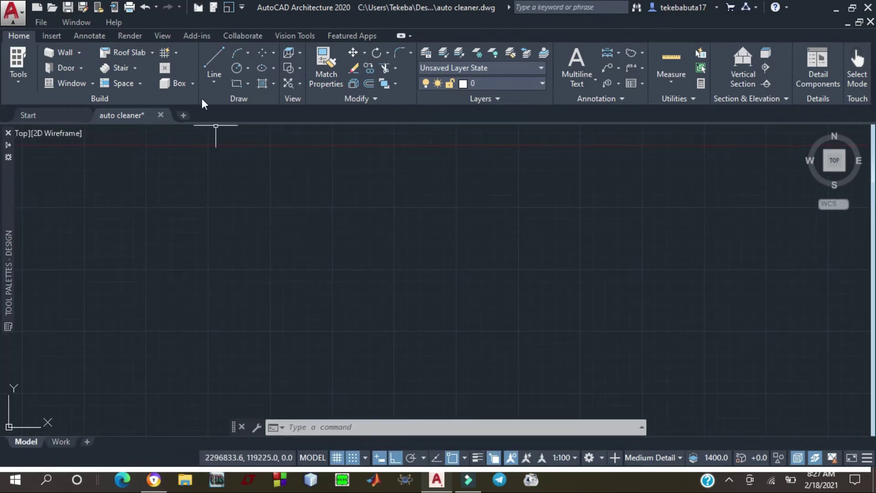
{"action": "left_click", "coordinate": [218, 57]}
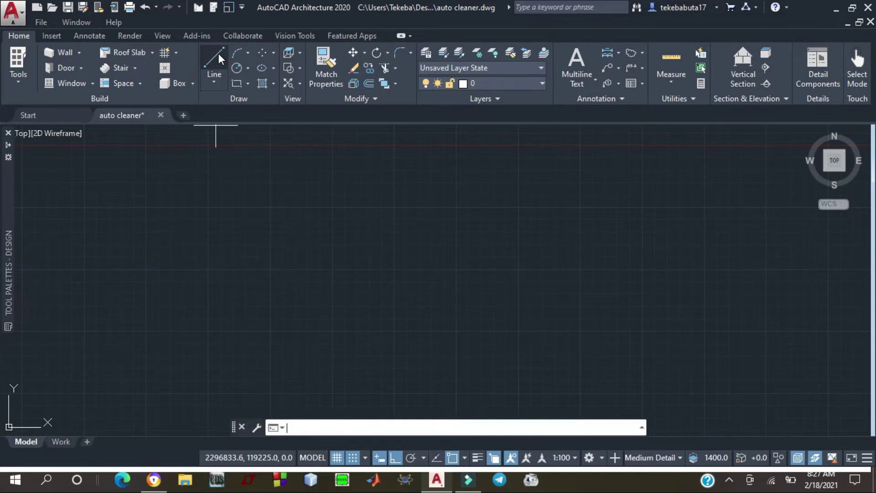
{"action": "left_click", "coordinate": [298, 197]}
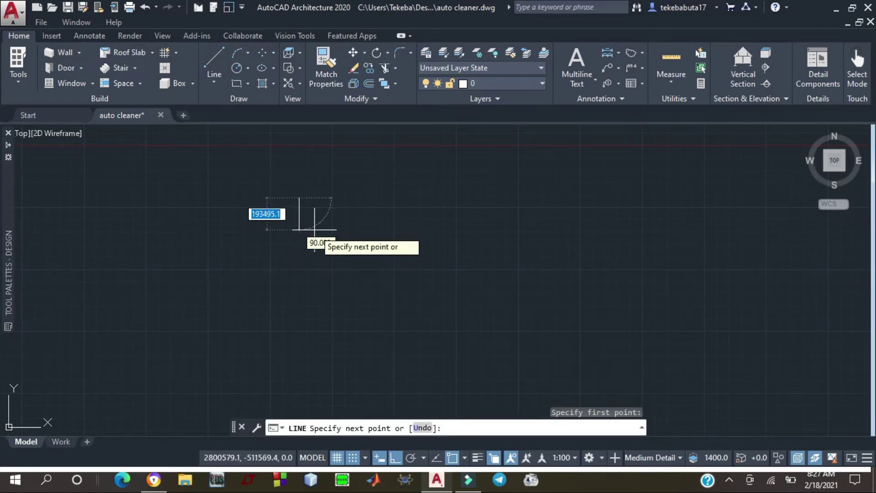
{"action": "type", "text": "15"}
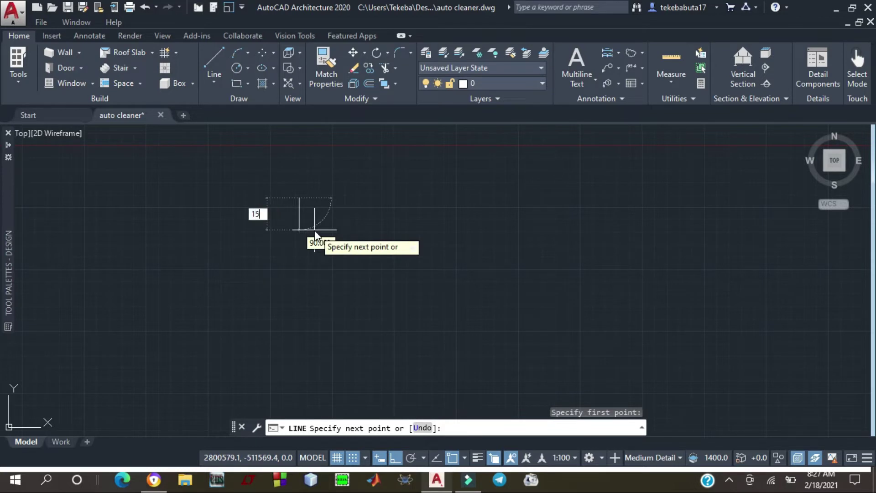
{"action": "type", "text": "000"}
{"action": "key", "text": "Return"}
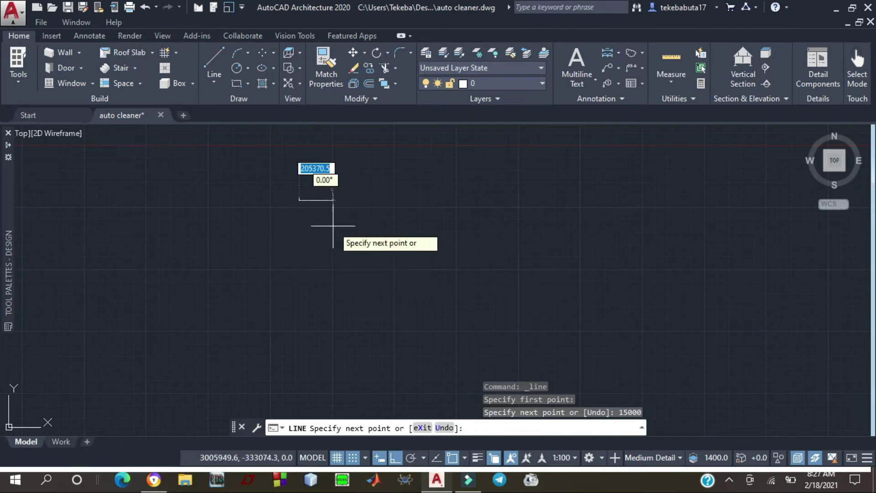
{"action": "key", "text": "Escape"}
{"action": "mouse_move", "coordinate": [323, 190]}
{"action": "left_mouse_down"}
{"action": "mouse_move", "coordinate": [309, 182]}
{"action": "mouse_move", "coordinate": [318, 219]}
{"action": "left_mouse_up"}
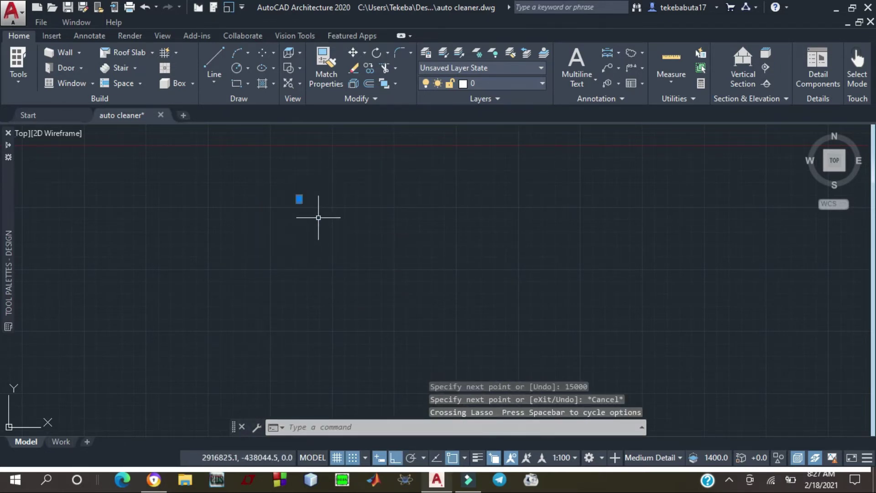
{"action": "key", "text": "Delete"}
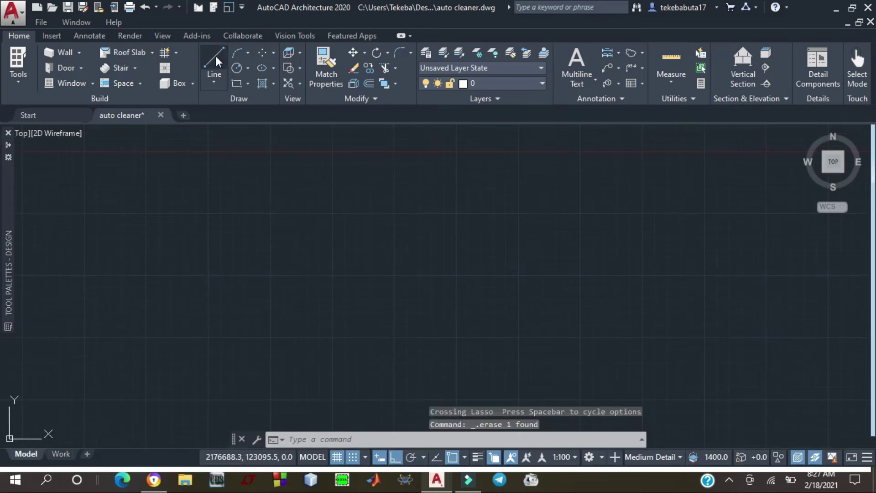
{"action": "left_click", "coordinate": [216, 56]}
Draw a 200000-long vertical line with a horizontal line running right from its bottom
{"action": "left_click", "coordinate": [282, 200]}
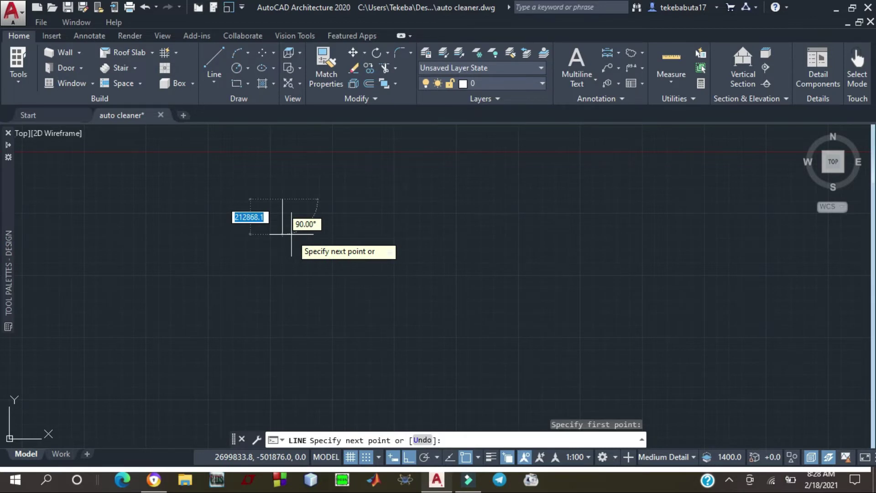
{"action": "type", "text": "200"}
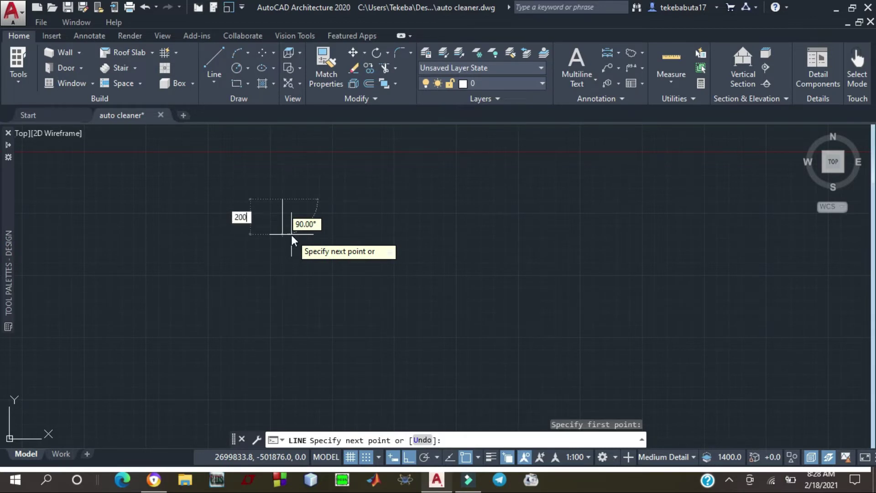
{"action": "type", "text": "000"}
{"action": "key", "text": "Return"}
{"action": "left_click", "coordinate": [372, 233]}
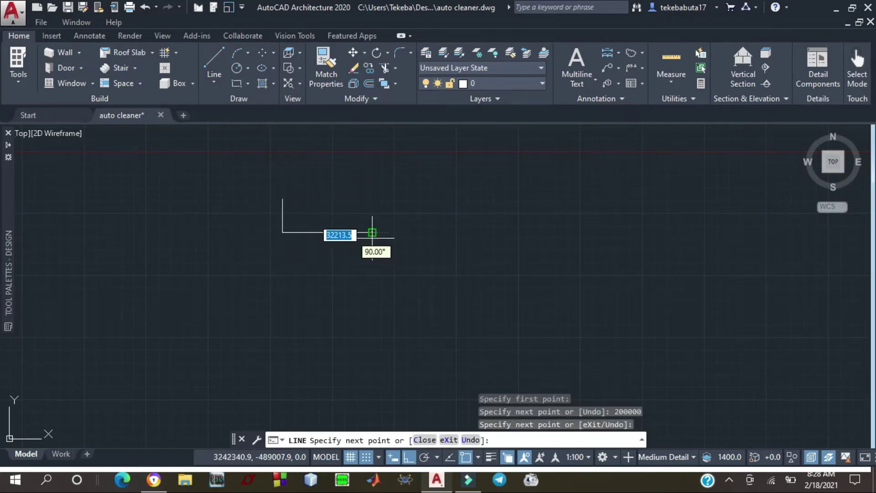
{"action": "key", "text": "Escape"}
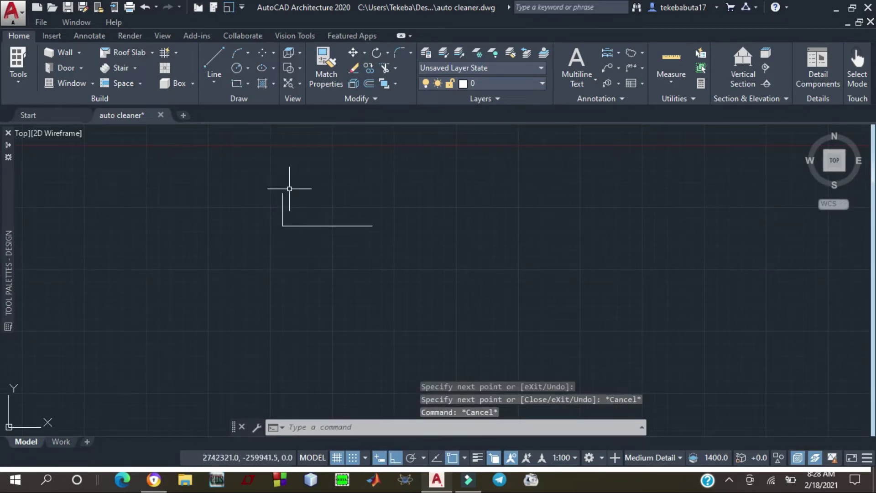
{"action": "left_click", "coordinate": [212, 56]}
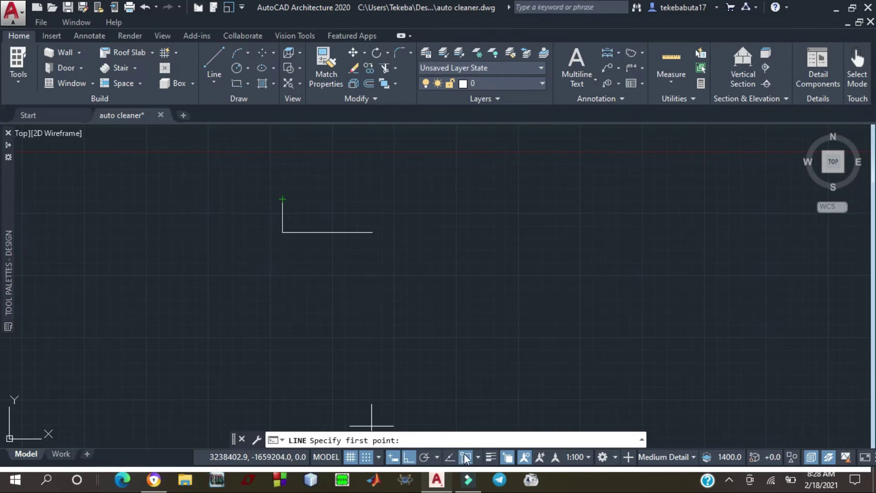
Start an angled line from the vertical line's top with Ortho off, cancel it, and select both L-shaped lines
{"action": "left_click", "coordinate": [409, 457]}
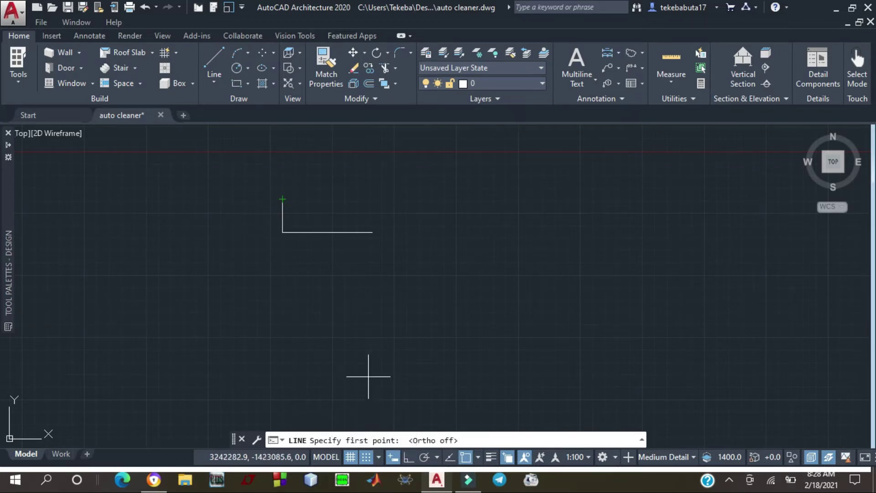
{"action": "left_click", "coordinate": [283, 199]}
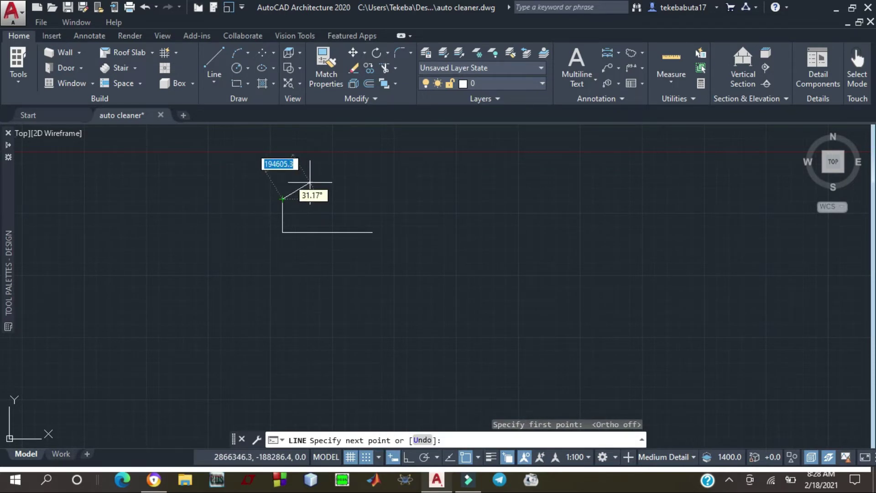
{"action": "type", "text": "45"}
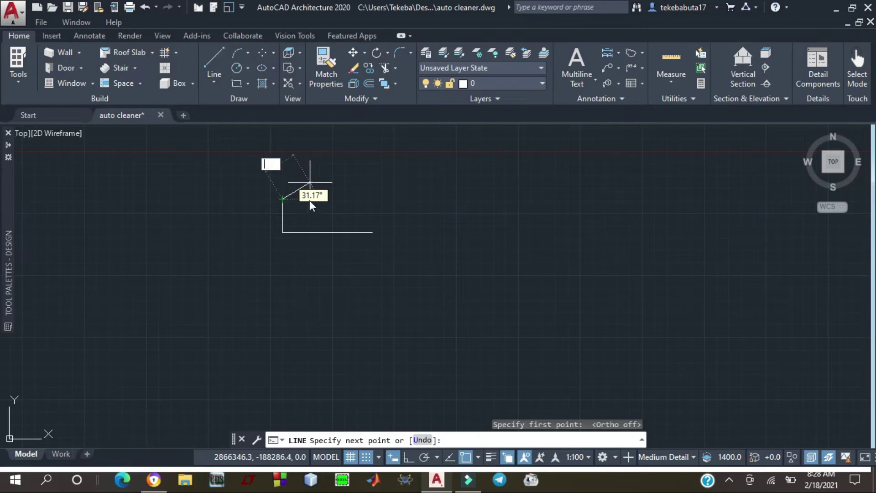
{"action": "key", "text": "Escape"}
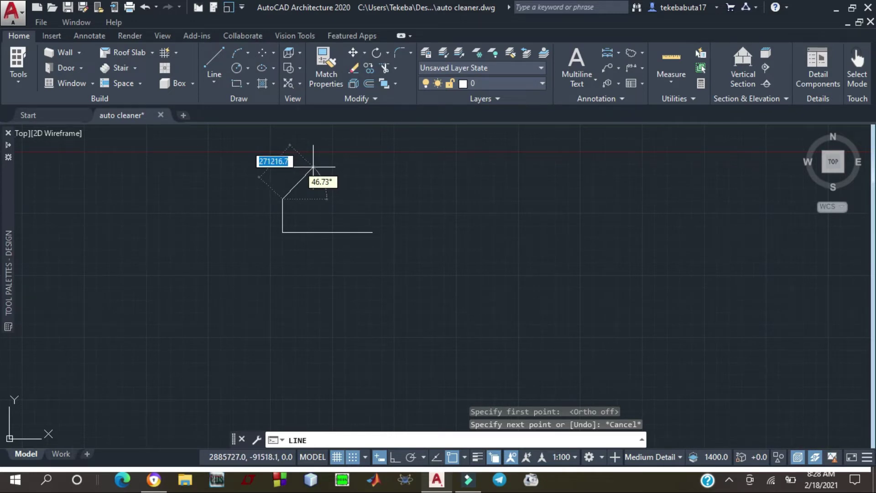
{"action": "scroll", "coordinate": [317, 194], "scroll_direction": "down", "scroll_amount": 2}
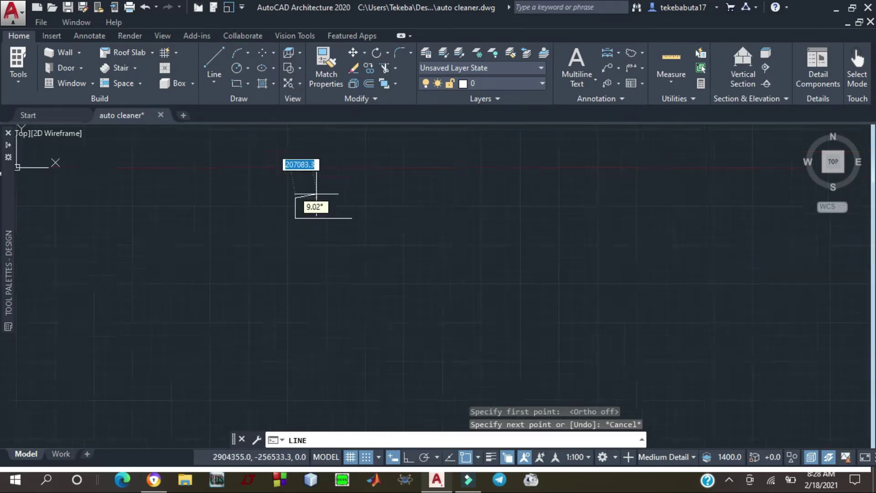
{"action": "key", "text": "Escape"}
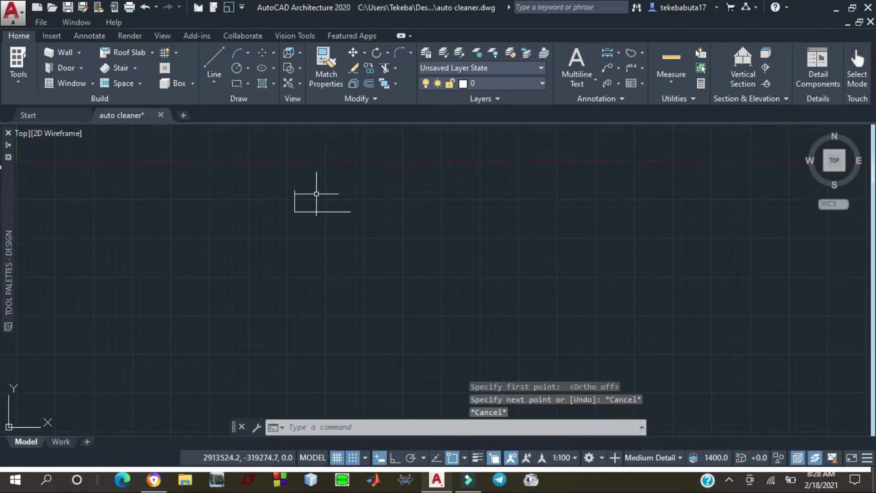
{"action": "mouse_move", "coordinate": [393, 233]}
{"action": "left_mouse_down"}
{"action": "mouse_move", "coordinate": [354, 180]}
{"action": "mouse_move", "coordinate": [256, 231]}
{"action": "mouse_move", "coordinate": [376, 247]}
{"action": "left_mouse_up"}
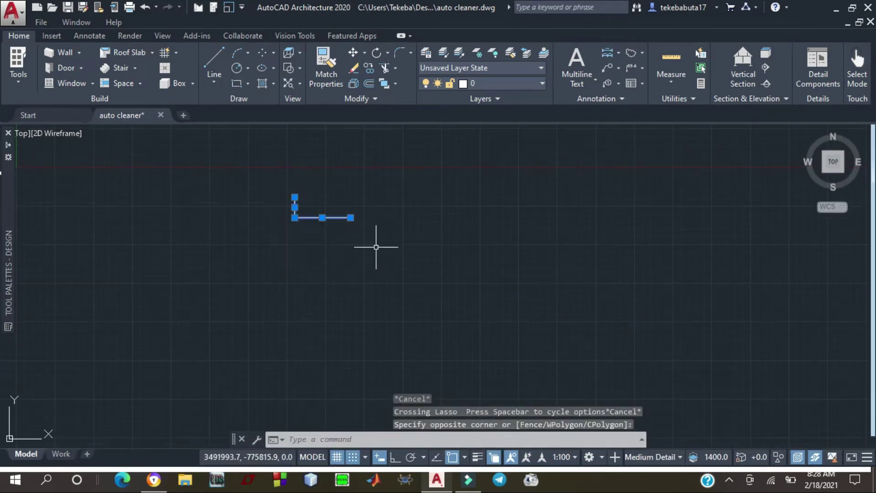
Delete the two selected L-shaped lines
{"action": "key", "text": "Delete"}
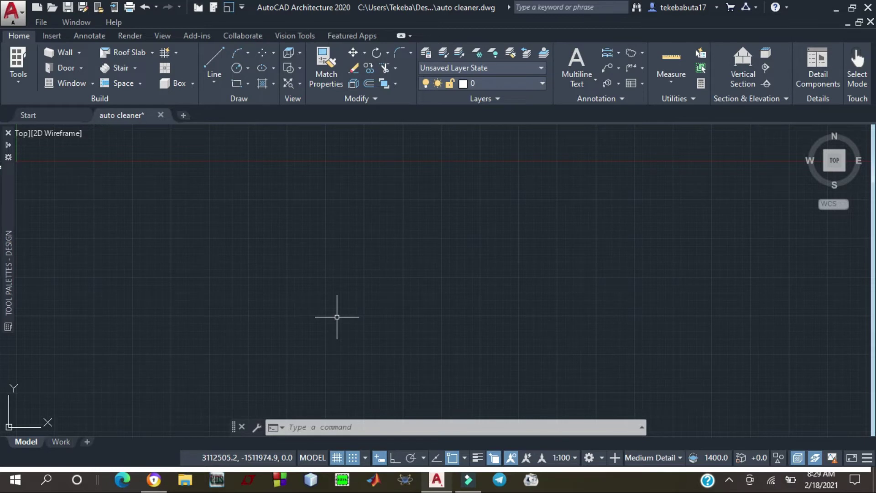
{"action": "scroll", "coordinate": [342, 258], "scroll_direction": "down", "scroll_amount": 6}
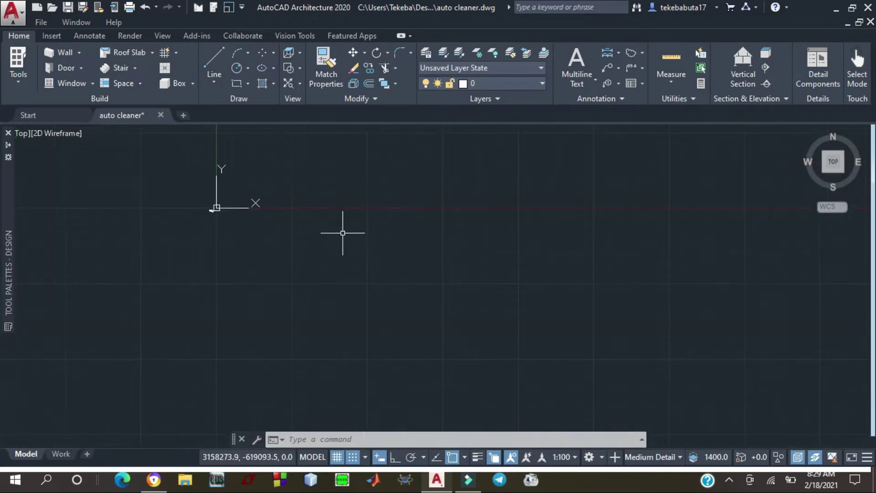
{"action": "scroll", "coordinate": [269, 233], "scroll_direction": "up", "scroll_amount": 1}
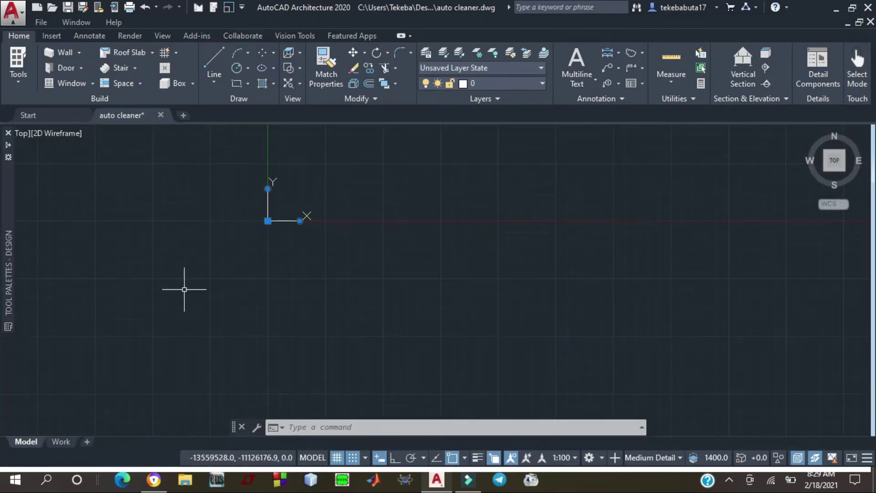
{"action": "left_click", "coordinate": [216, 260]}
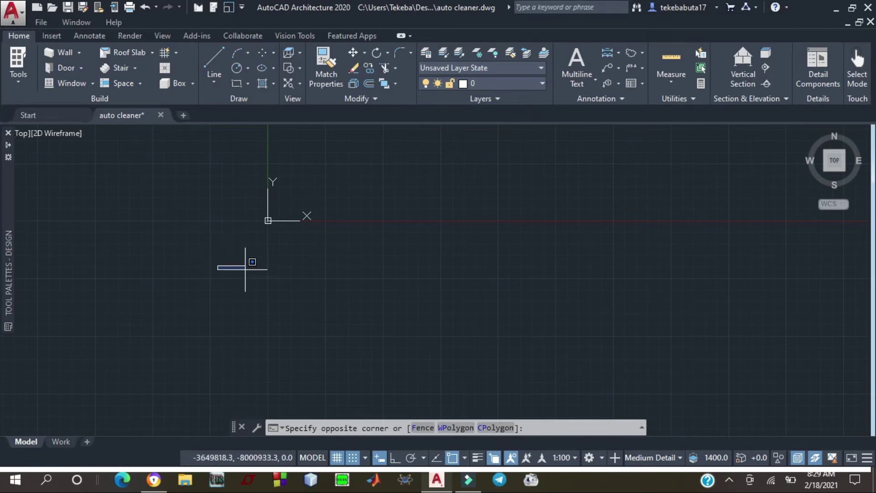
{"action": "key", "text": "Escape"}
Zoom to All and adjust the zoom to frame the machine drawing
{"action": "type", "text": "z"}
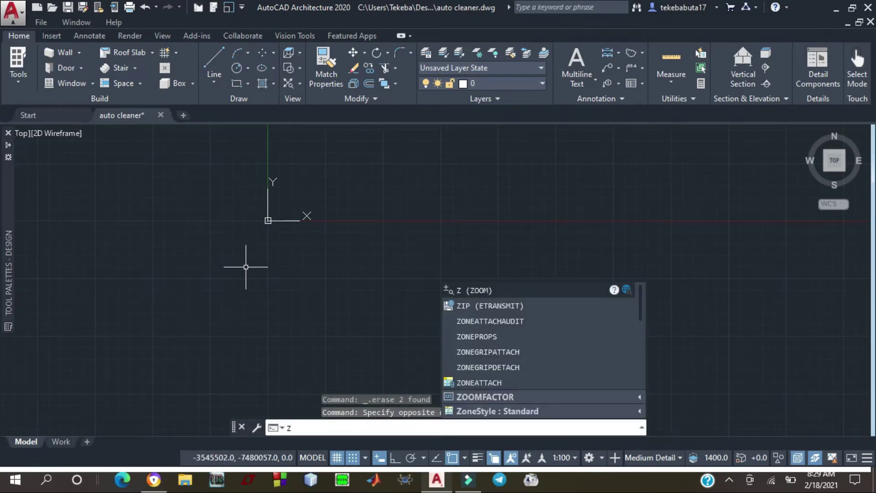
{"action": "key", "text": "Return"}
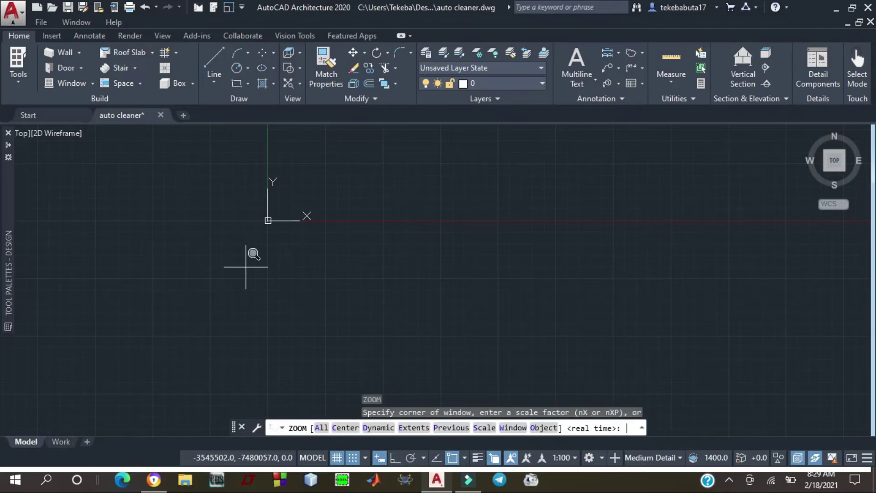
{"action": "left_click", "coordinate": [321, 427]}
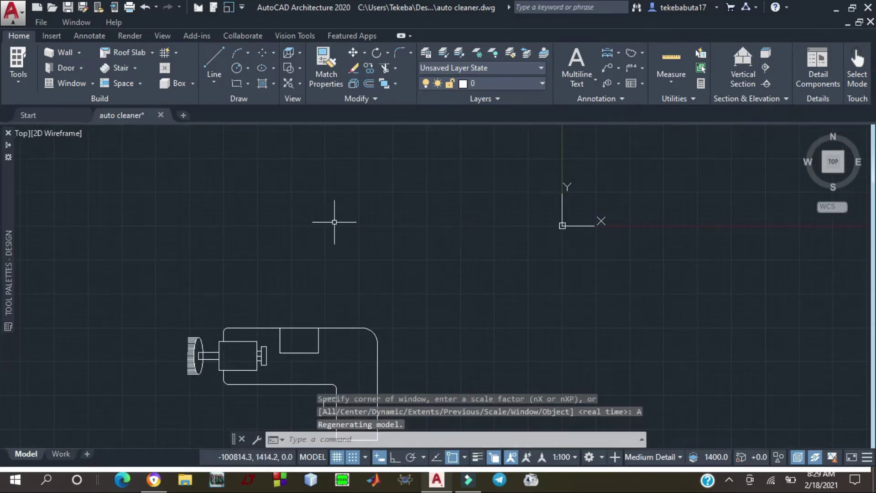
{"action": "scroll", "coordinate": [335, 222], "scroll_direction": "down", "scroll_amount": 5}
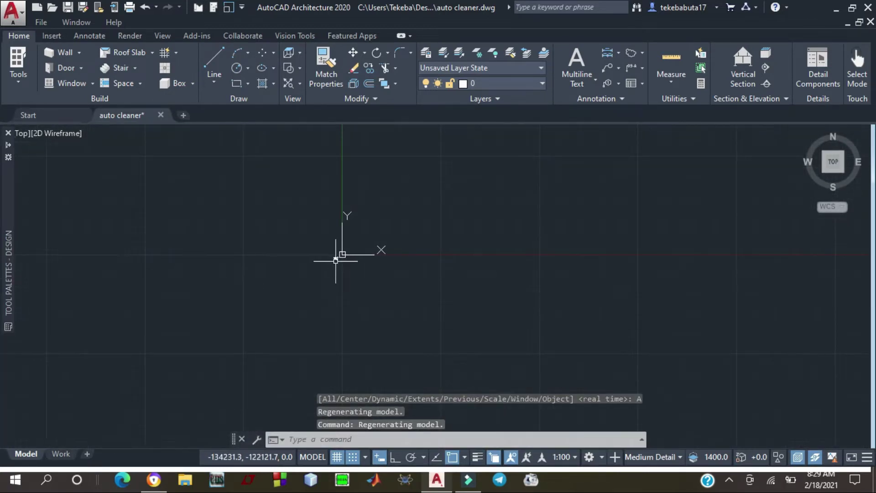
{"action": "scroll", "coordinate": [336, 260], "scroll_direction": "up", "scroll_amount": 5}
{"action": "scroll", "coordinate": [274, 328], "scroll_direction": "up", "scroll_amount": 2}
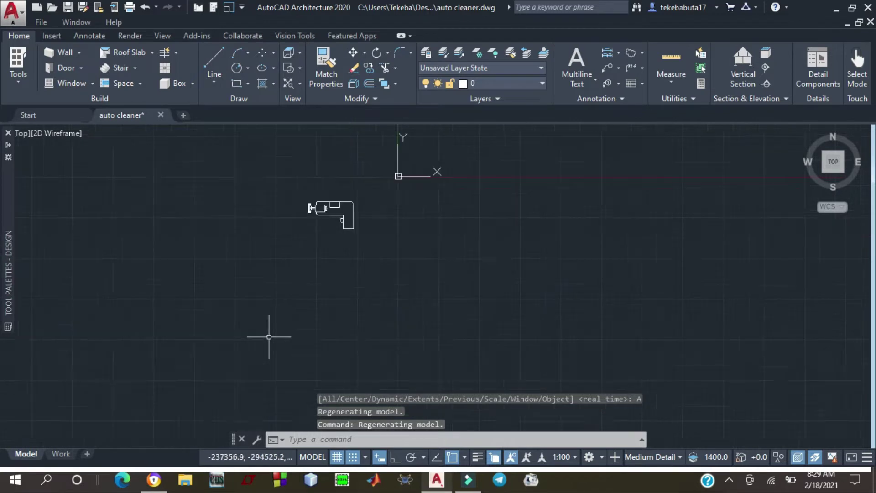
{"action": "scroll", "coordinate": [269, 336], "scroll_direction": "up", "scroll_amount": 2}
Set UCSICON to Noorigin so the coordinate icon no longer sits at the origin
{"action": "type", "text": "u"}
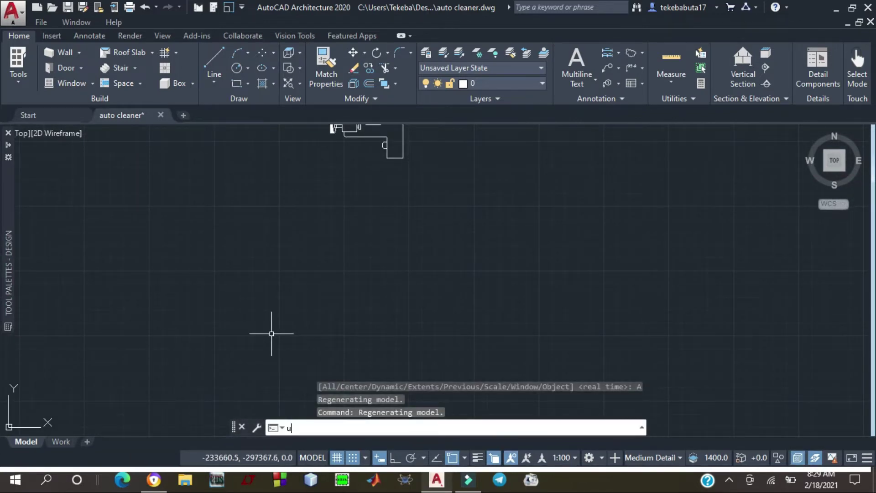
{"action": "type", "text": "cs"}
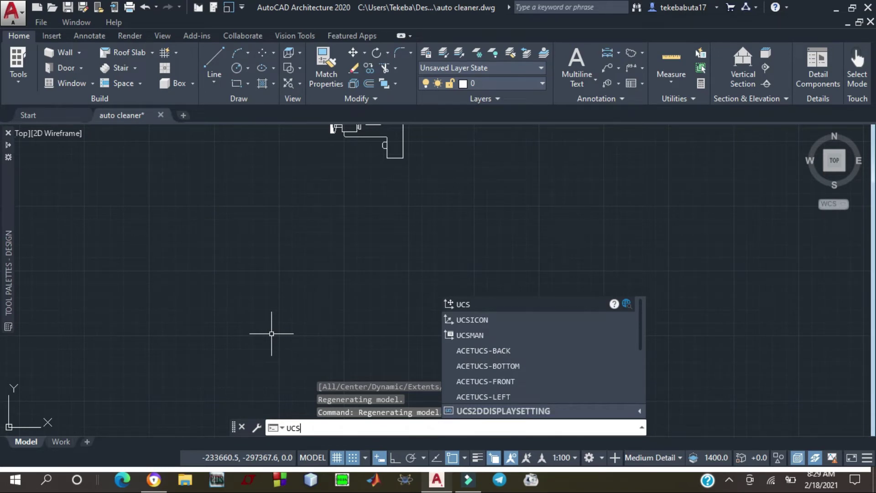
{"action": "left_click", "coordinate": [483, 322]}
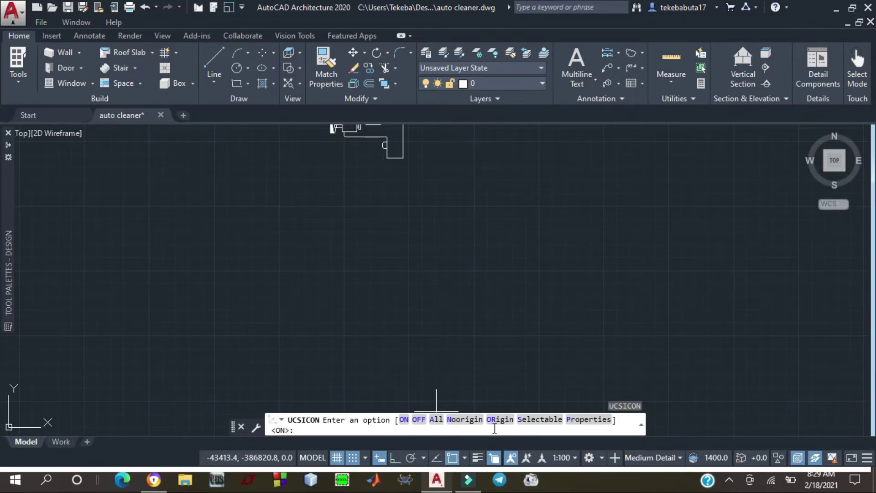
{"action": "type", "text": "N"}
{"action": "key", "text": "Return"}
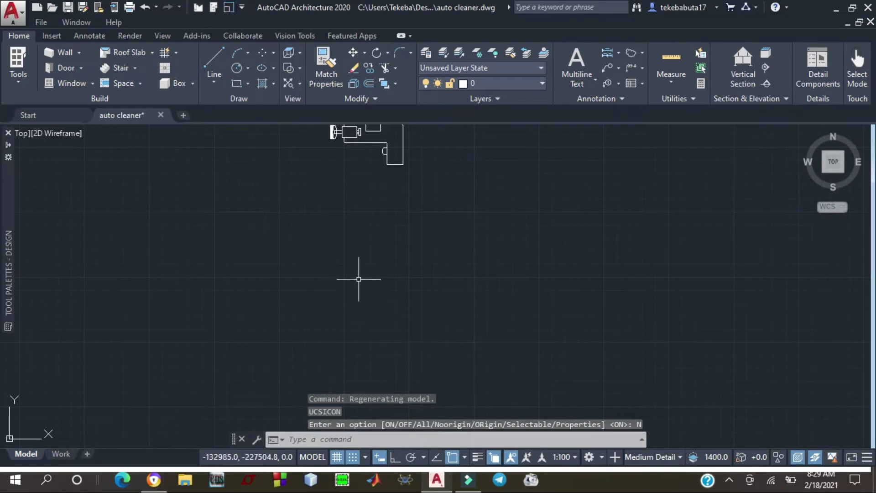
Find the machine drawing, crossing-select all 80 of its objects, and delete them
{"action": "scroll", "coordinate": [358, 279], "scroll_direction": "down", "scroll_amount": 5}
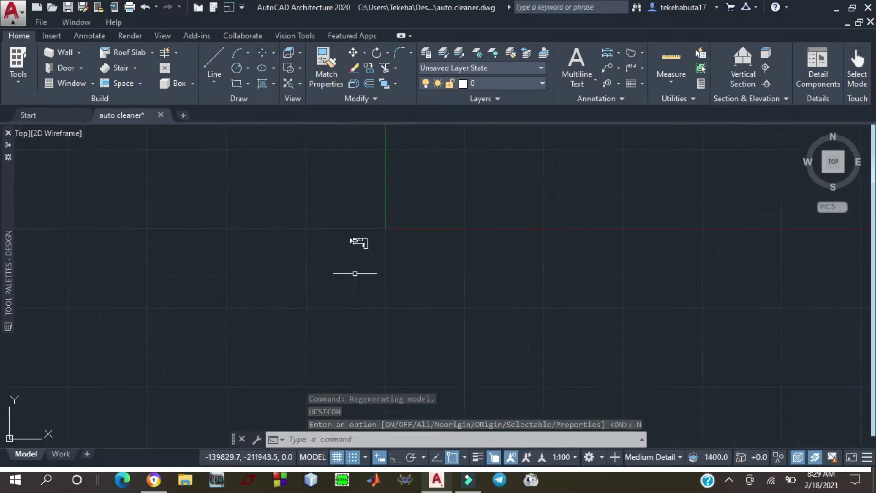
{"action": "scroll", "coordinate": [252, 264], "scroll_direction": "down", "scroll_amount": 2}
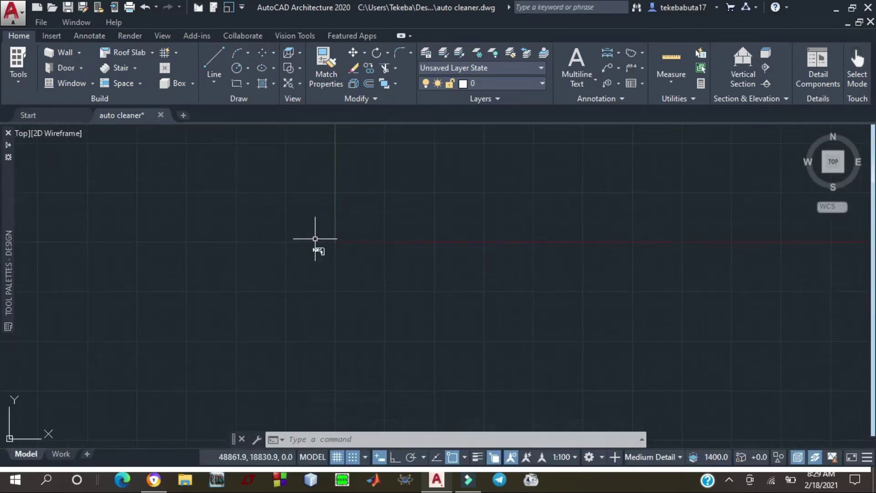
{"action": "scroll", "coordinate": [326, 240], "scroll_direction": "down", "scroll_amount": 2}
{"action": "scroll", "coordinate": [292, 247], "scroll_direction": "down", "scroll_amount": 1}
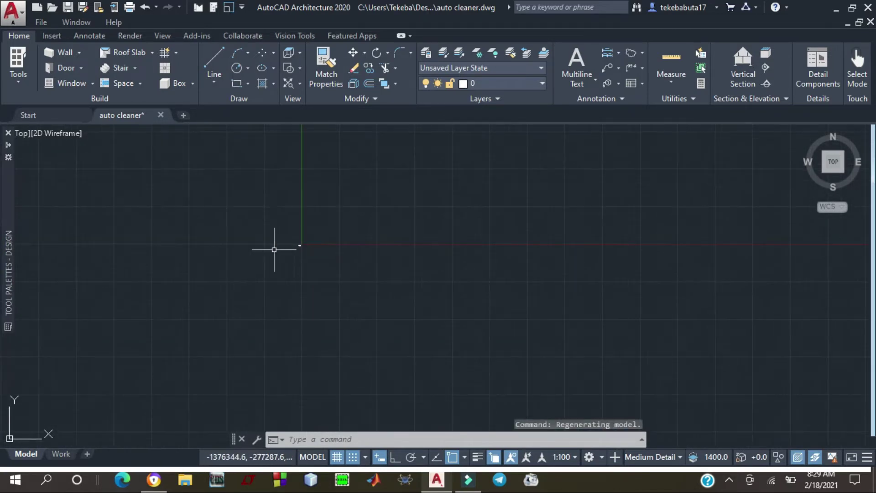
{"action": "scroll", "coordinate": [313, 242], "scroll_direction": "down", "scroll_amount": 1}
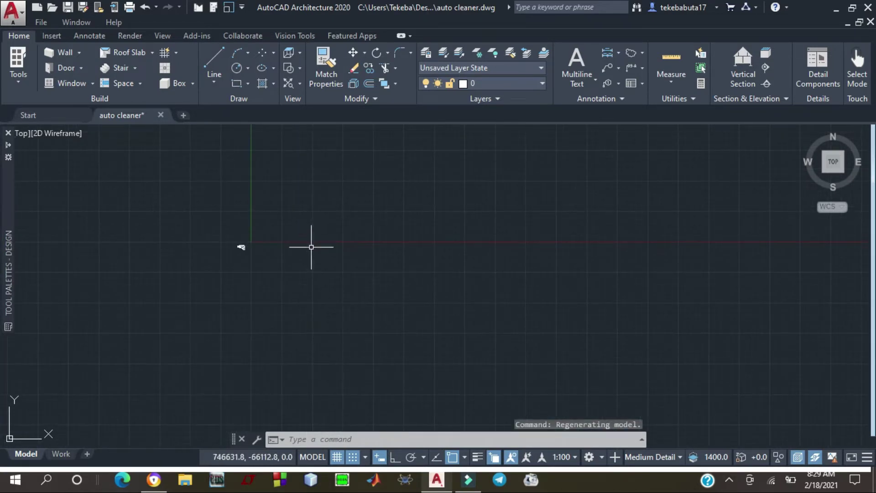
{"action": "scroll", "coordinate": [228, 246], "scroll_direction": "up", "scroll_amount": 5}
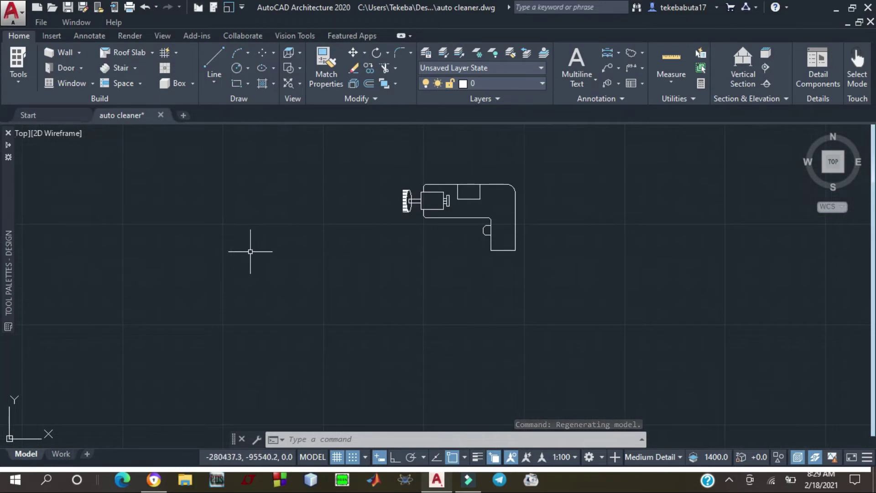
{"action": "scroll", "coordinate": [250, 255], "scroll_direction": "down", "scroll_amount": 2}
{"action": "scroll", "coordinate": [250, 254], "scroll_direction": "up", "scroll_amount": 4}
{"action": "scroll", "coordinate": [280, 251], "scroll_direction": "down", "scroll_amount": 5}
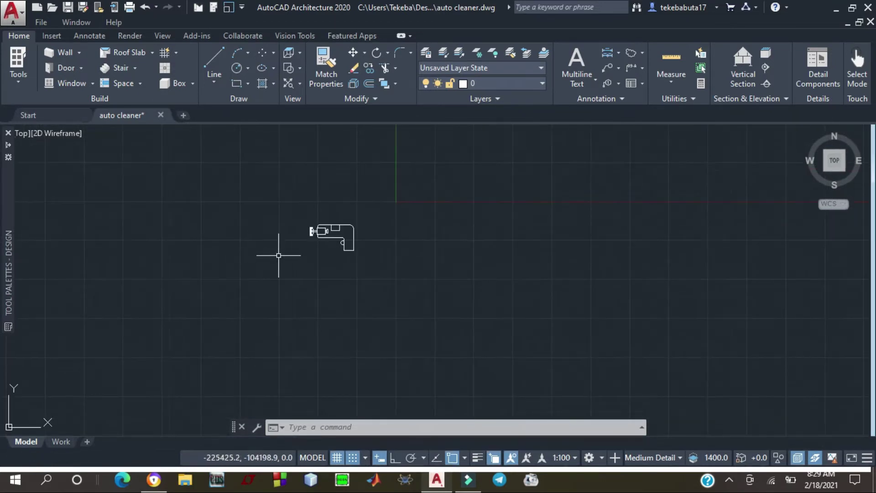
{"action": "scroll", "coordinate": [412, 217], "scroll_direction": "up", "scroll_amount": 1}
{"action": "mouse_move", "coordinate": [408, 214]}
{"action": "left_mouse_down"}
{"action": "mouse_move", "coordinate": [368, 202]}
{"action": "mouse_move", "coordinate": [306, 209]}
{"action": "mouse_move", "coordinate": [266, 272]}
{"action": "mouse_move", "coordinate": [408, 296]}
{"action": "mouse_move", "coordinate": [426, 274]}
{"action": "left_mouse_up"}
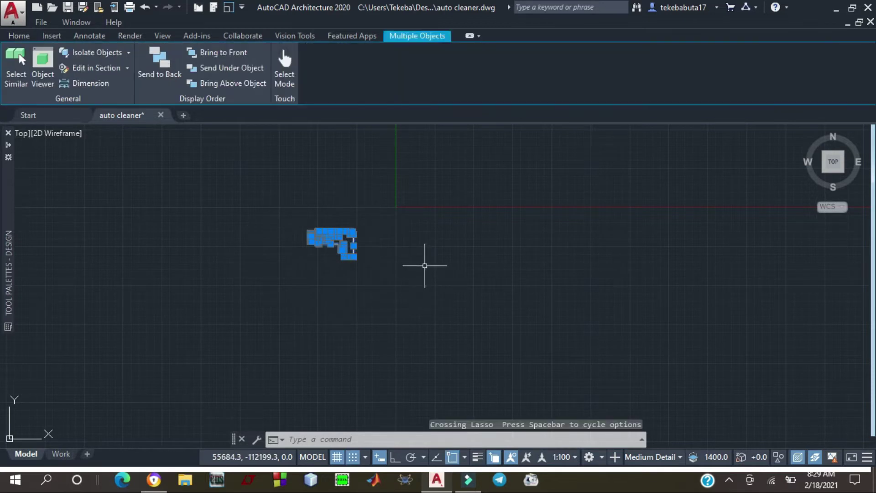
{"action": "key", "text": "Delete"}
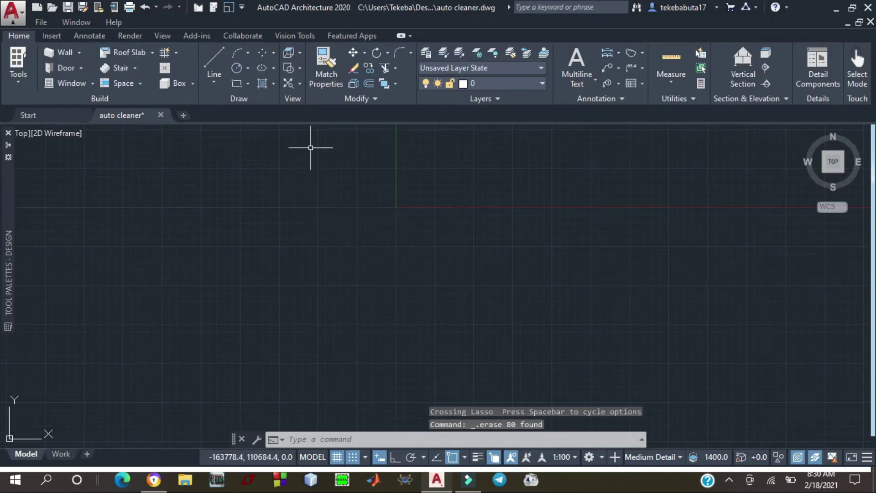
Cancel the stray Line command and run ZOOM All to show the whole, now empty drawing
{"action": "left_click", "coordinate": [214, 66]}
{"action": "scroll", "coordinate": [277, 188], "scroll_direction": "down", "scroll_amount": 5}
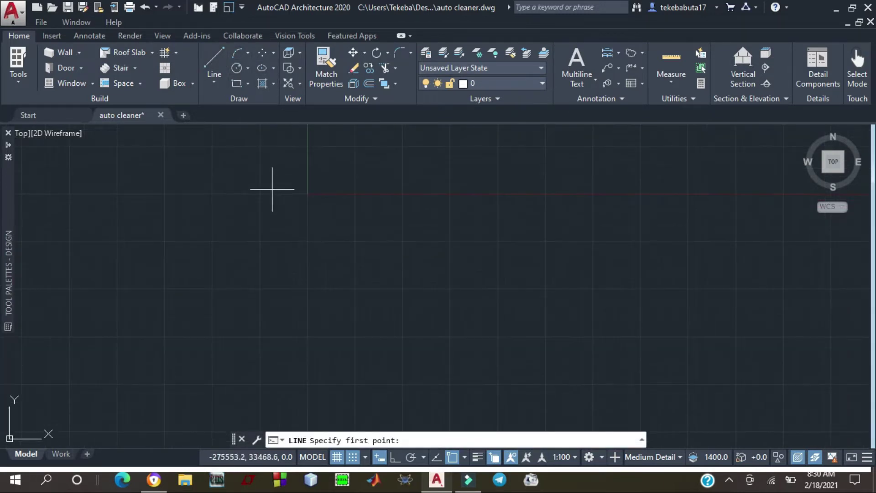
{"action": "scroll", "coordinate": [280, 199], "scroll_direction": "up", "scroll_amount": 2}
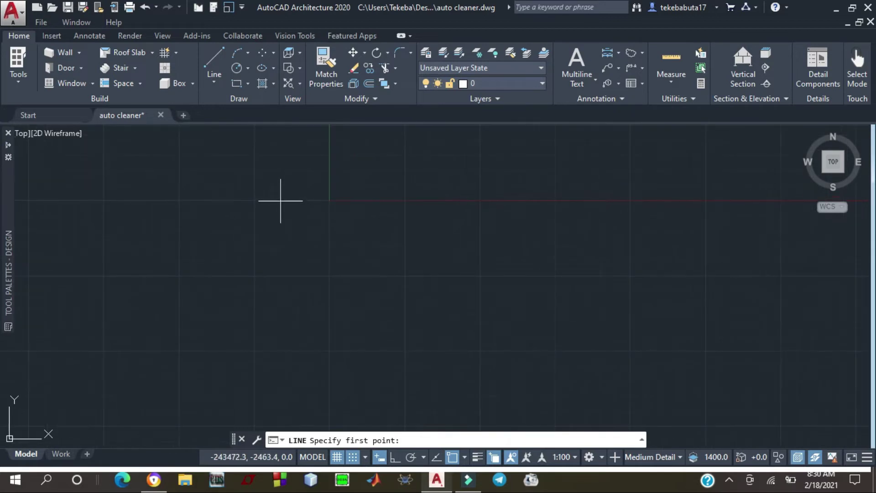
{"action": "scroll", "coordinate": [279, 265], "scroll_direction": "down", "scroll_amount": 3}
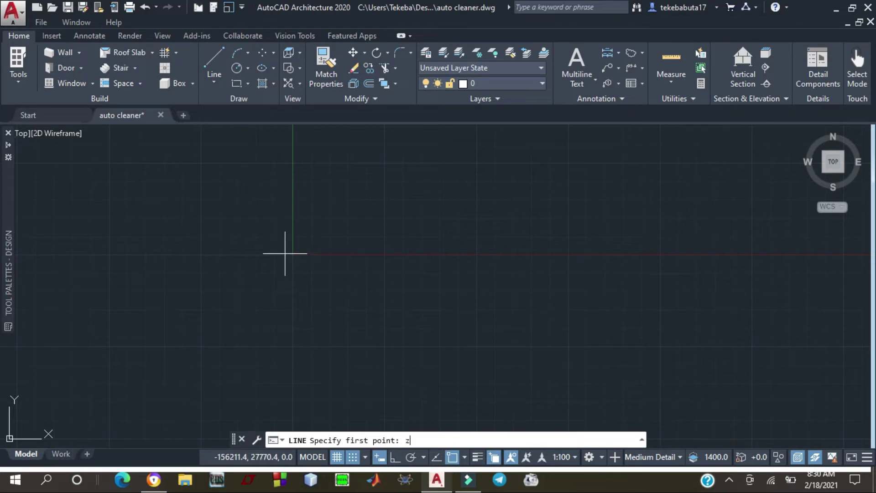
{"action": "key", "text": "Return"}
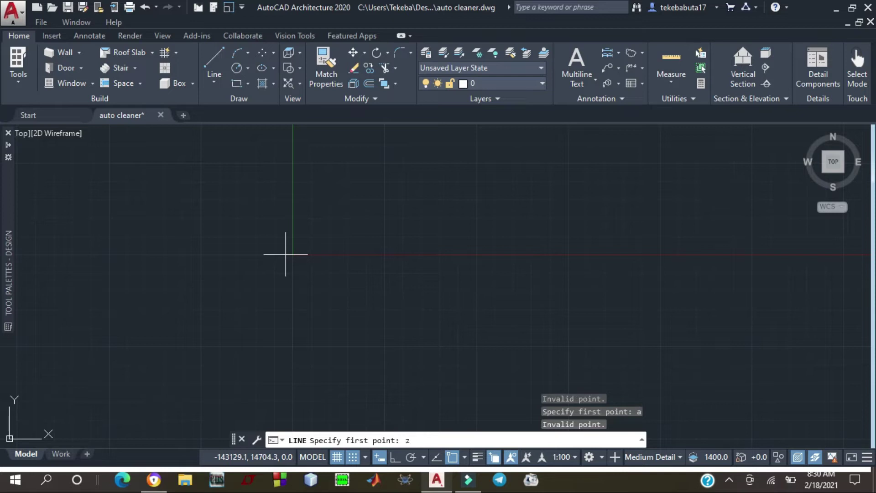
{"action": "key", "text": "Escape"}
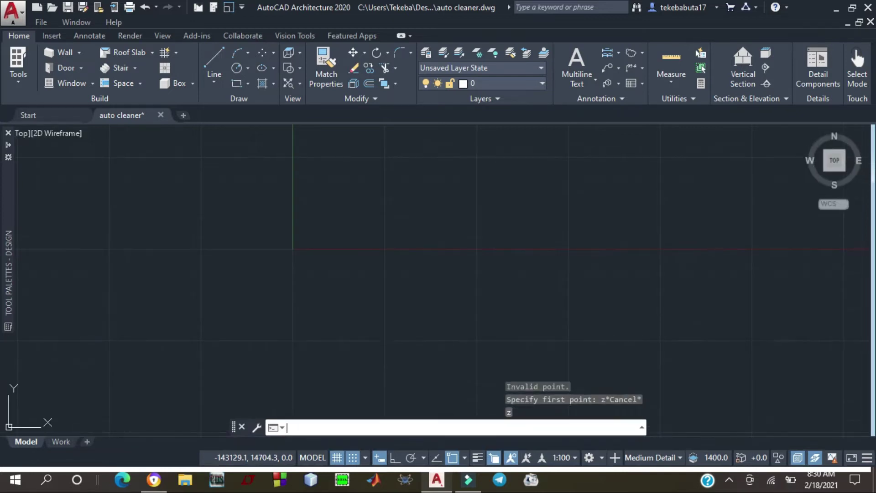
{"action": "type", "text": "z"}
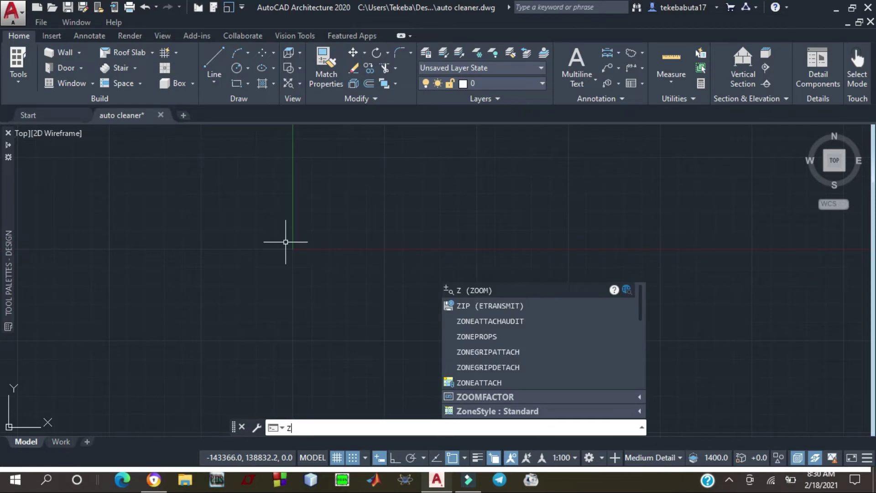
{"action": "left_click", "coordinate": [479, 291]}
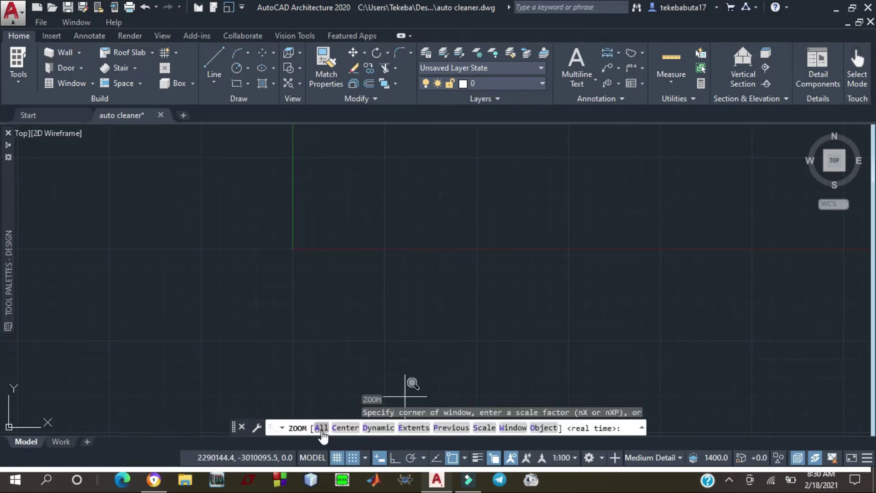
{"action": "left_click", "coordinate": [321, 428]}
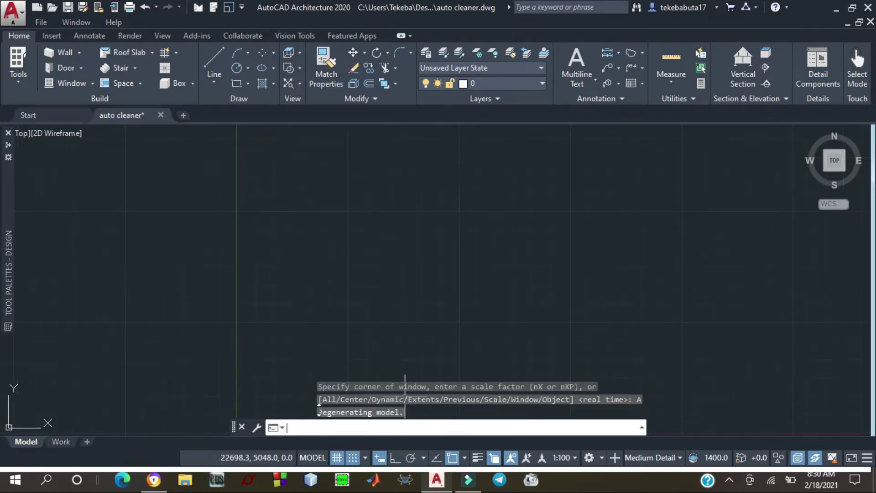
Draw a 7000-long vertical line with Ortho turned on
{"action": "left_click", "coordinate": [215, 56]}
{"action": "left_click", "coordinate": [268, 191]}
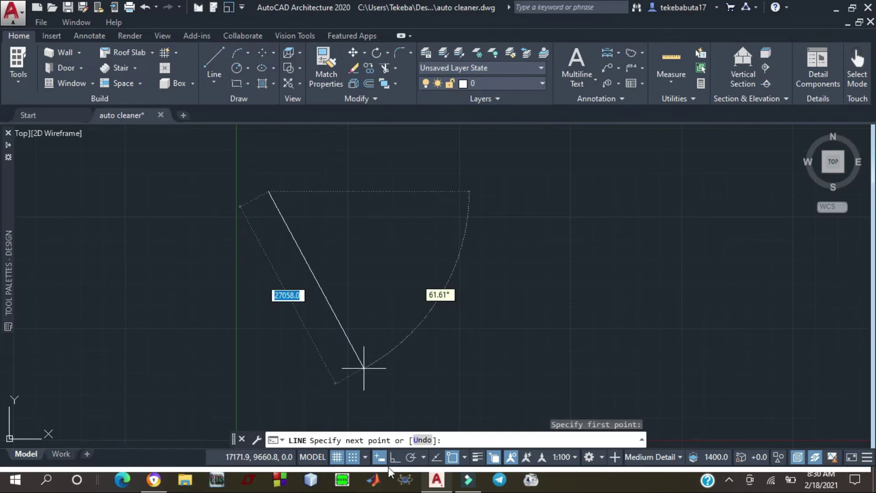
{"action": "key", "text": "F8"}
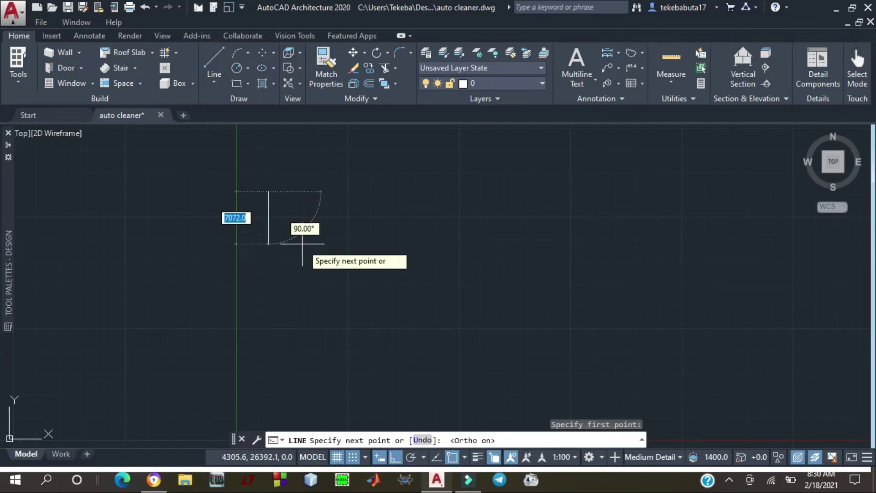
{"action": "type", "text": "7000"}
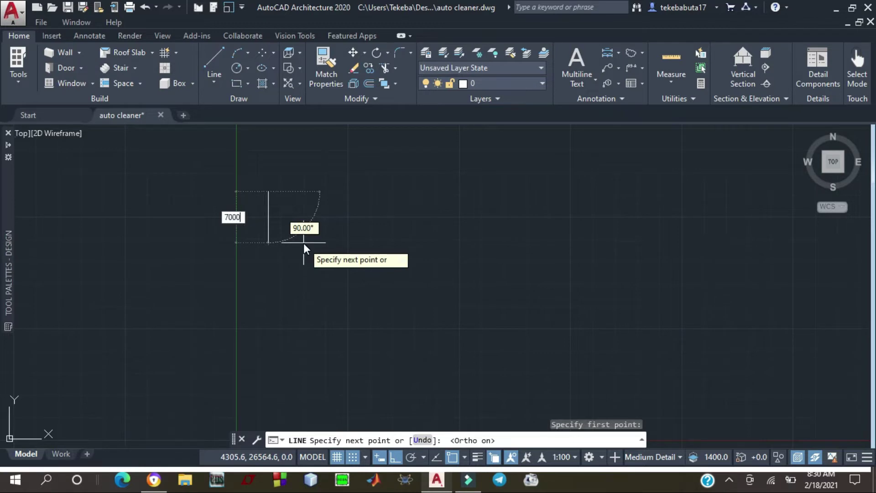
{"action": "key", "text": "Return"}
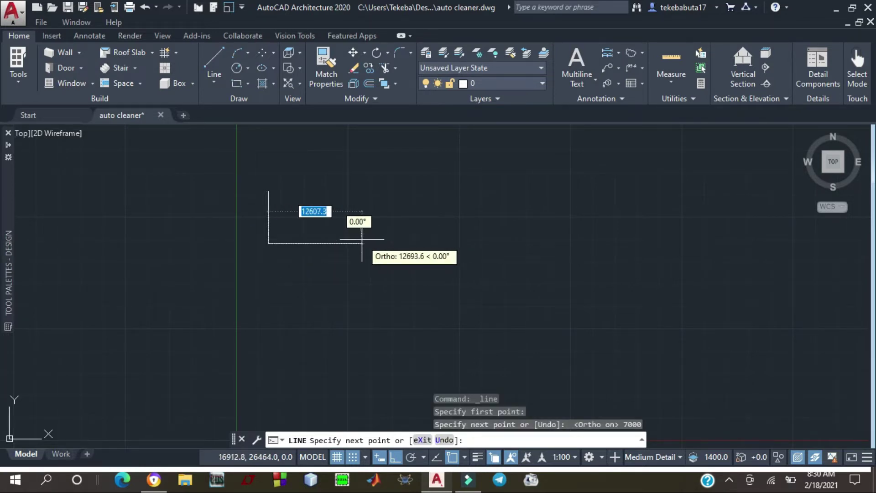
{"action": "key", "text": "Escape"}
{"action": "scroll", "coordinate": [311, 236], "scroll_direction": "down", "scroll_amount": 5}
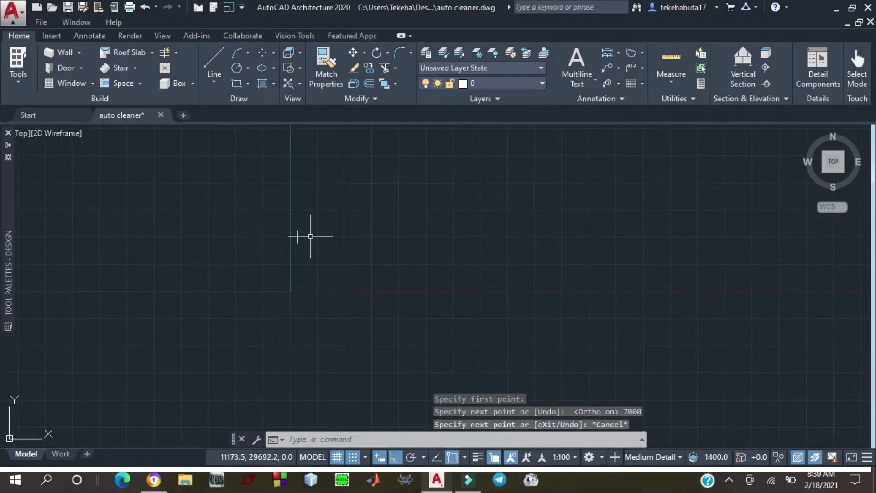
{"action": "scroll", "coordinate": [304, 231], "scroll_direction": "up", "scroll_amount": 2}
{"action": "scroll", "coordinate": [283, 265], "scroll_direction": "up", "scroll_amount": 1}
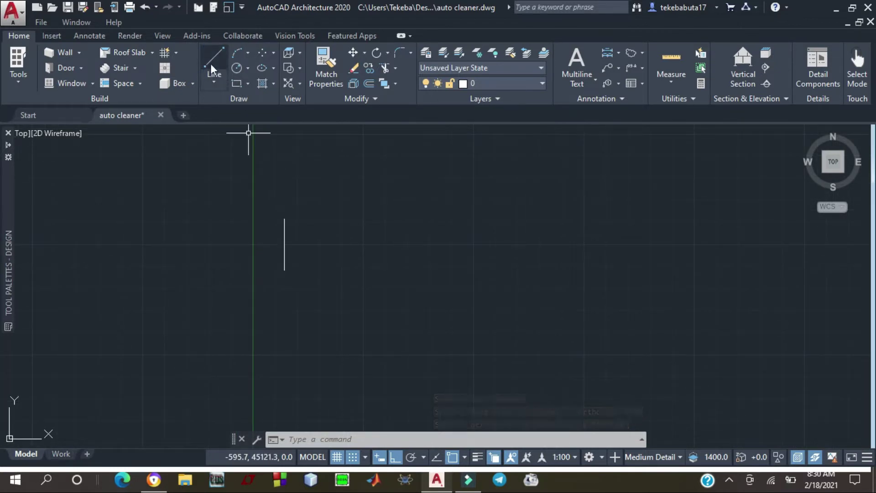
{"action": "scroll", "coordinate": [238, 94], "scroll_direction": "up", "scroll_amount": 2}
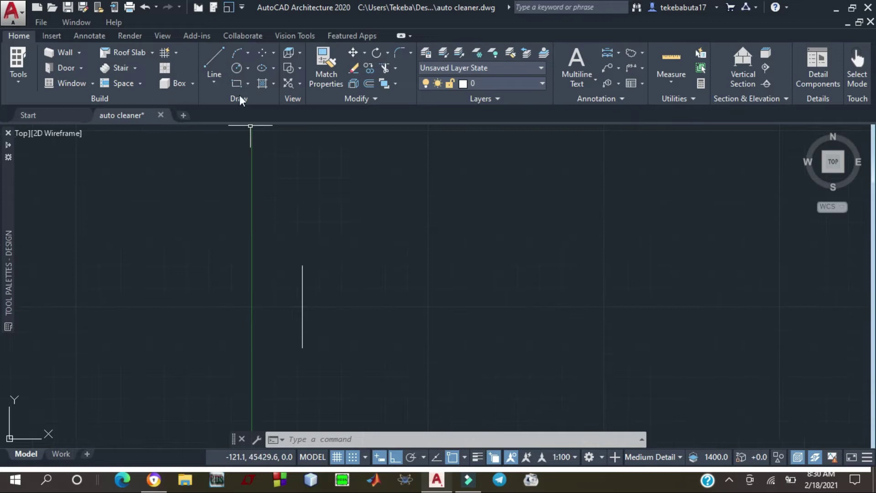
With Ortho off, draw an upper diagonal line from the vertical line's top end
{"action": "left_click", "coordinate": [214, 59]}
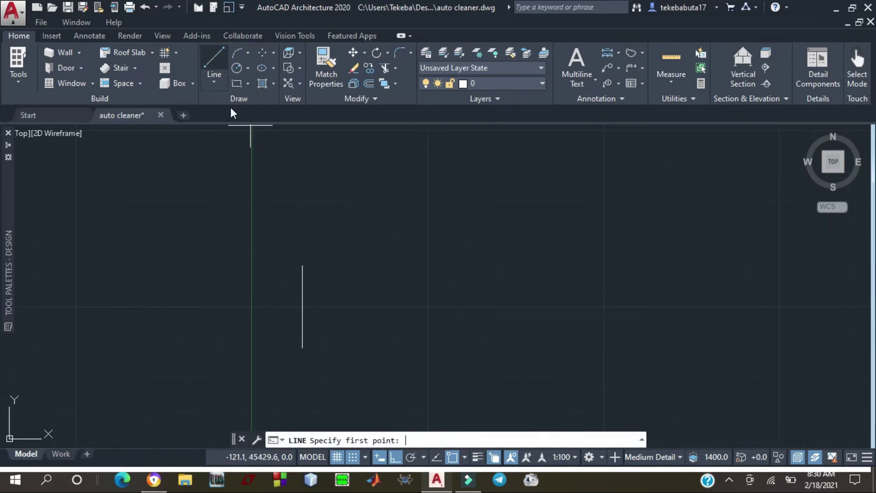
{"action": "left_click", "coordinate": [302, 265]}
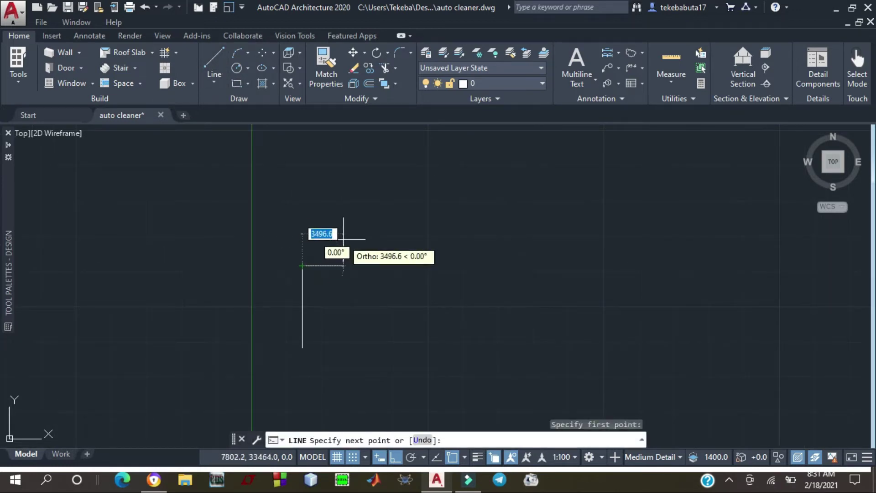
{"action": "left_click", "coordinate": [395, 457]}
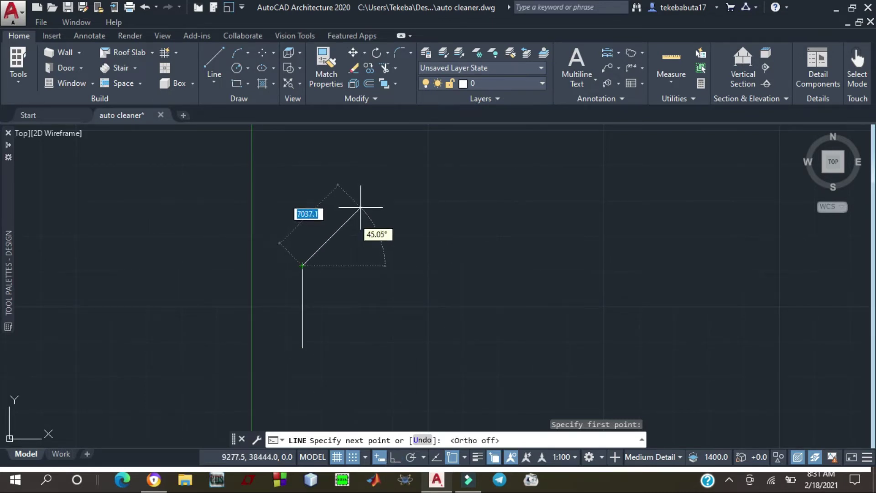
{"action": "left_click", "coordinate": [360, 206]}
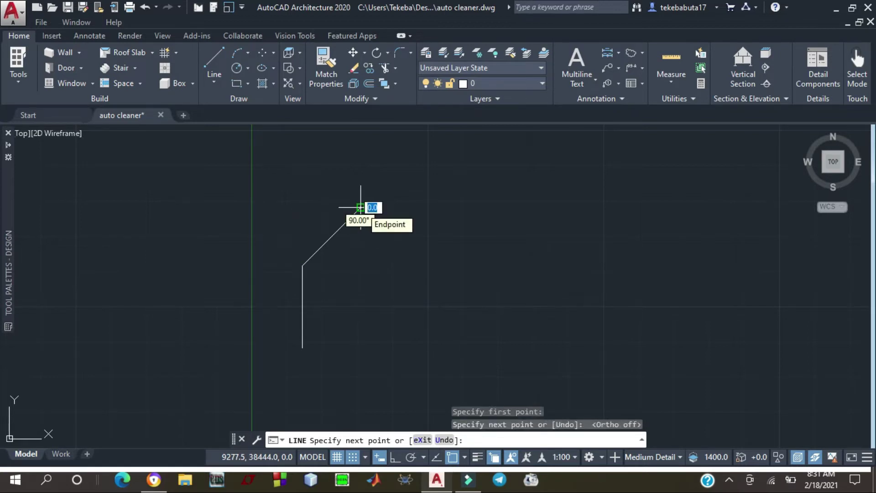
{"action": "key", "text": "Escape"}
{"action": "scroll", "coordinate": [330, 257], "scroll_direction": "down", "scroll_amount": 2}
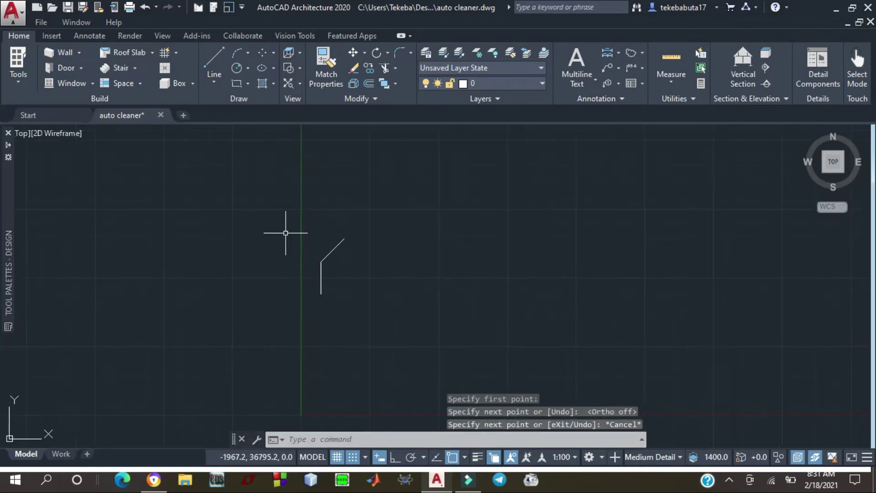
Draw a lower diagonal line from the vertical line's bottom end
{"action": "left_click", "coordinate": [217, 53]}
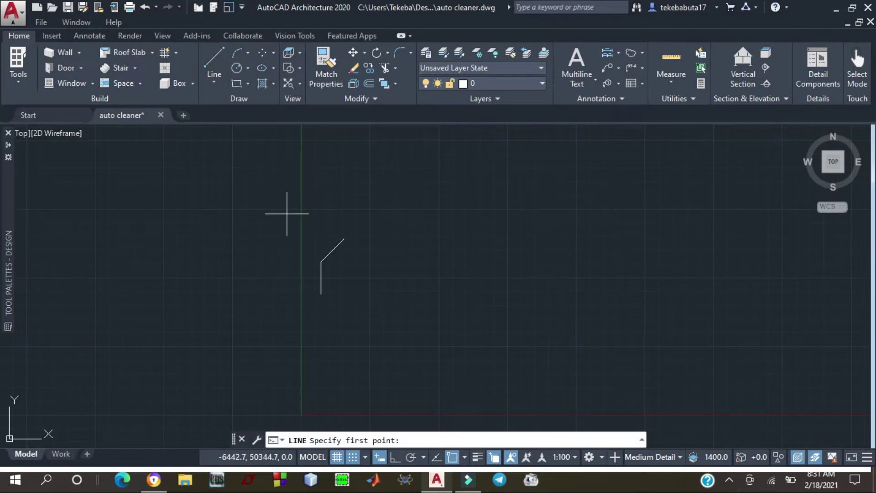
{"action": "left_click", "coordinate": [321, 294]}
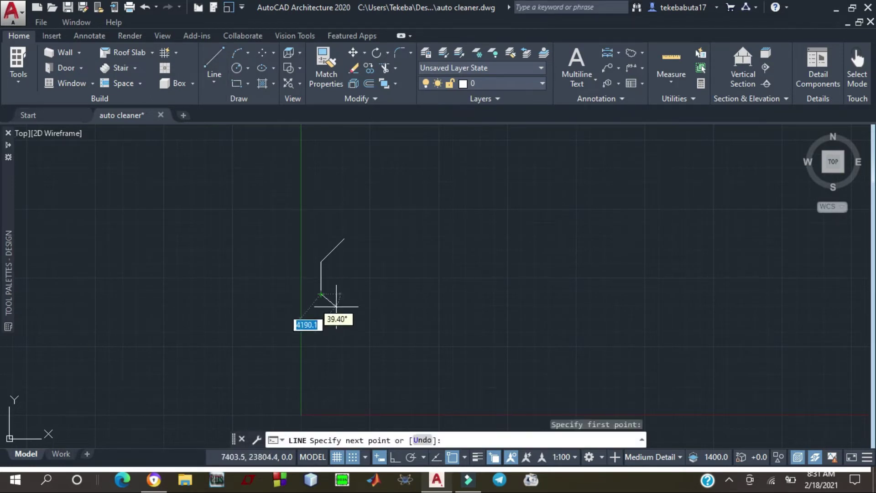
{"action": "left_click", "coordinate": [351, 324]}
{"action": "key", "text": "Escape"}
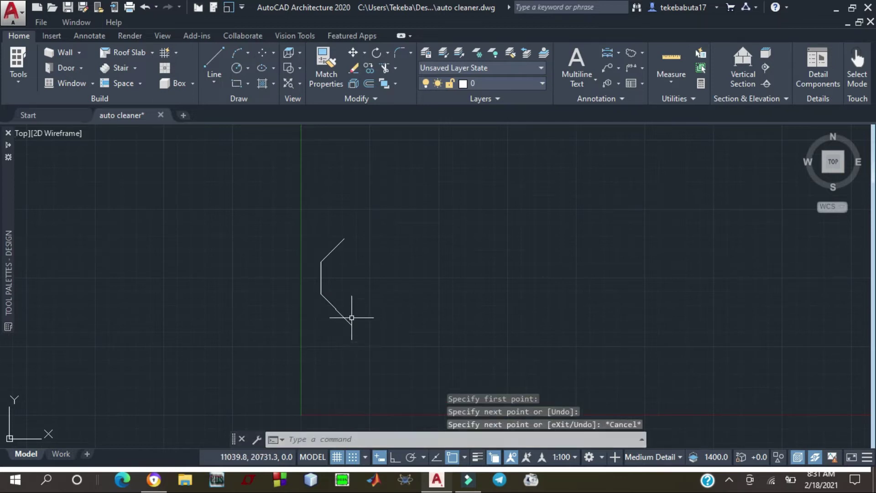
With Ortho back on, draw the right vertical line down from the upper diagonal's end
{"action": "left_click", "coordinate": [214, 54]}
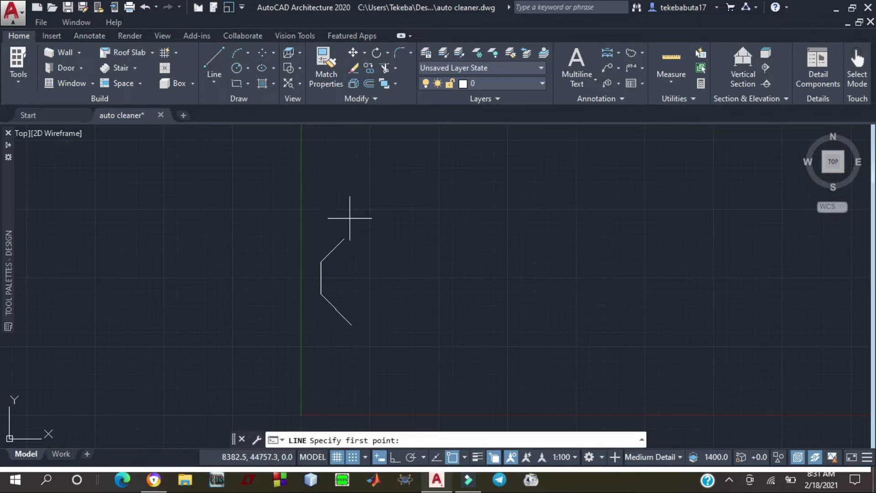
{"action": "left_click", "coordinate": [396, 457]}
{"action": "left_click", "coordinate": [344, 238]}
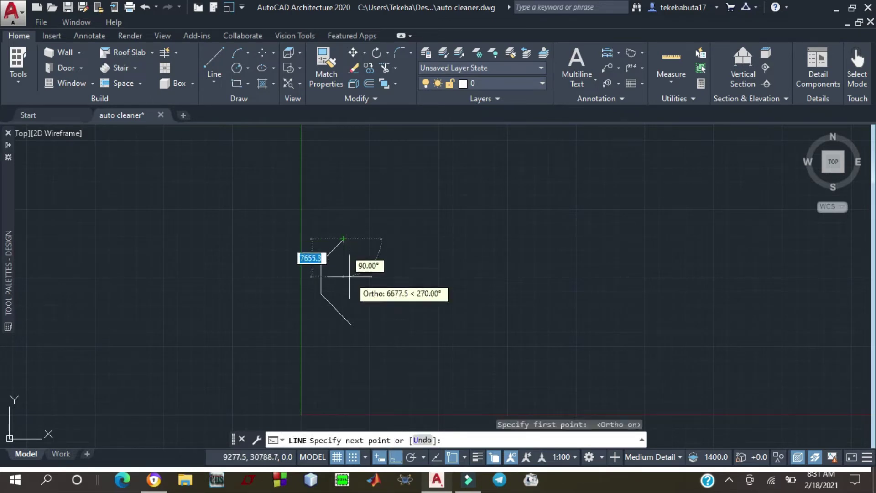
{"action": "left_click", "coordinate": [351, 350]}
{"action": "key", "text": "Escape"}
{"action": "scroll", "coordinate": [345, 307], "scroll_direction": "up", "scroll_amount": 4}
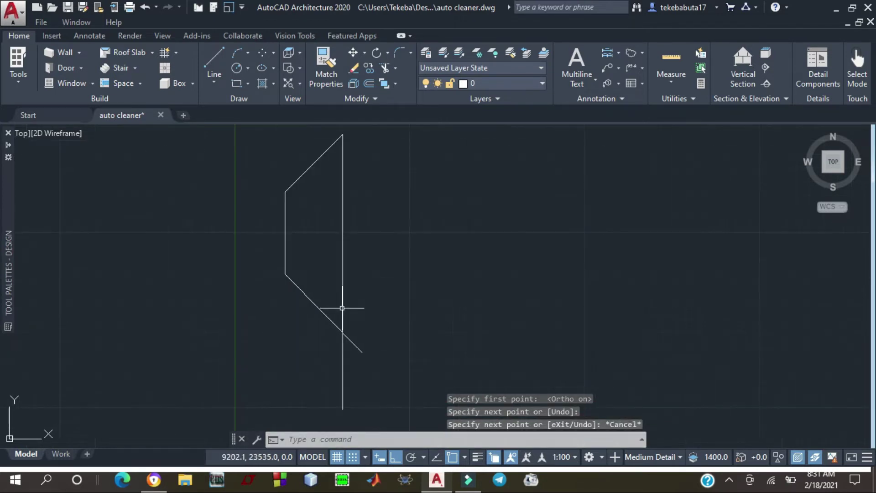
{"action": "key", "text": "Escape"}
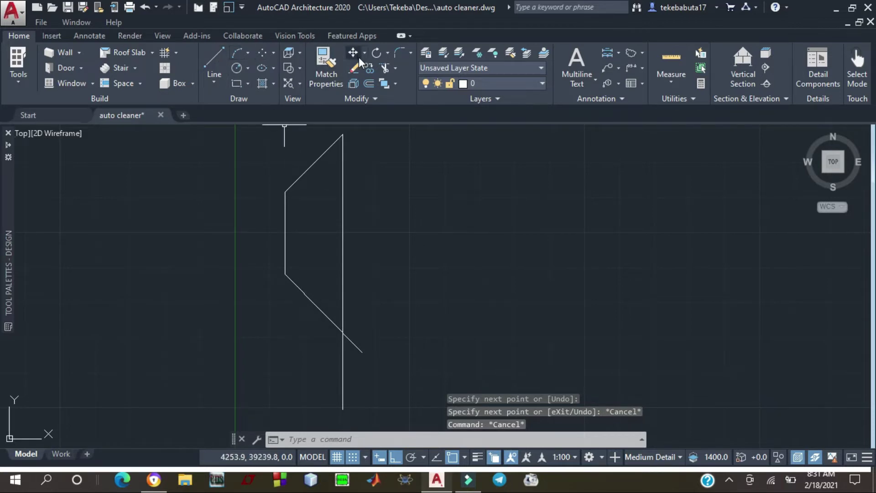
Trim the right vertical line's overhanging end at the lower diagonal
{"action": "left_click", "coordinate": [383, 68]}
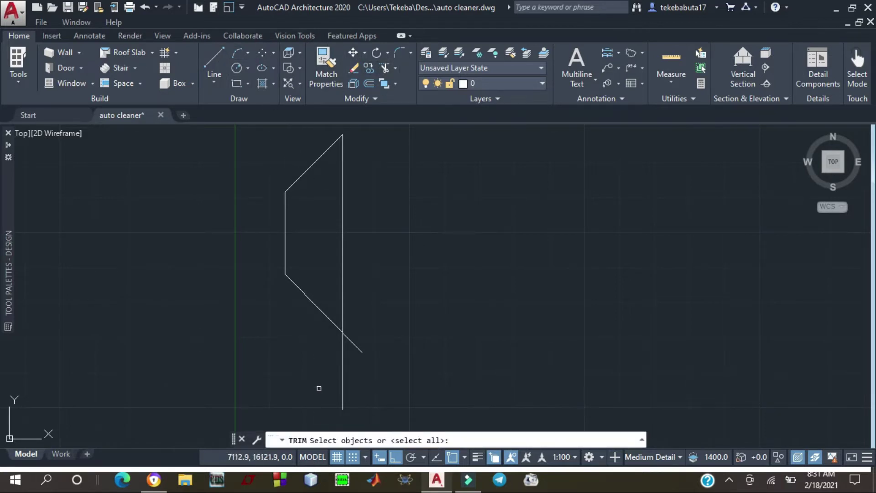
{"action": "left_click", "coordinate": [333, 324]}
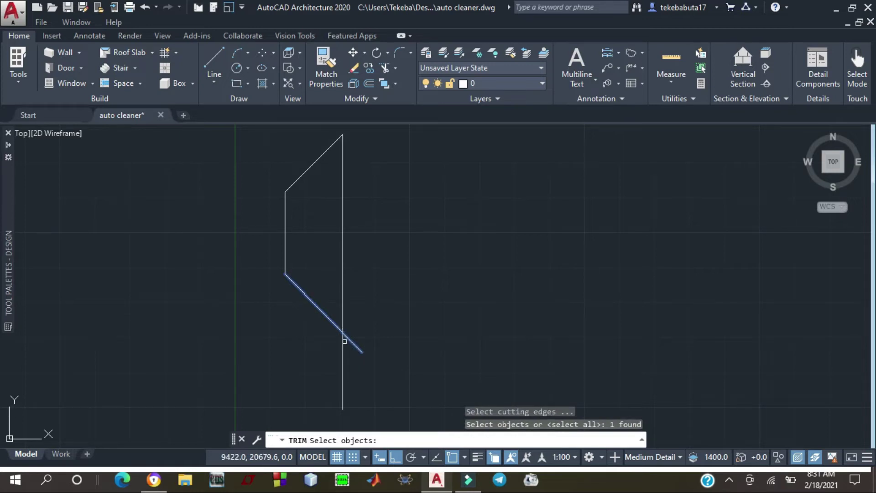
{"action": "key", "text": "Return"}
{"action": "left_click", "coordinate": [342, 345]}
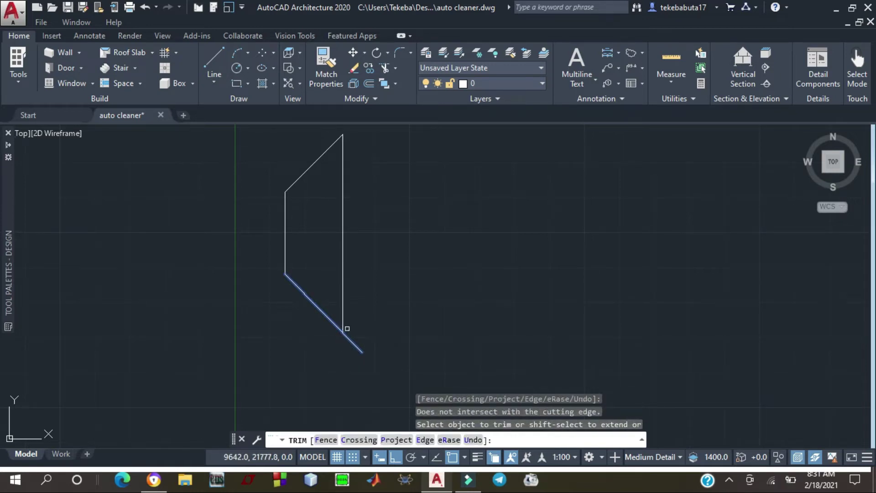
{"action": "key", "text": "Escape"}
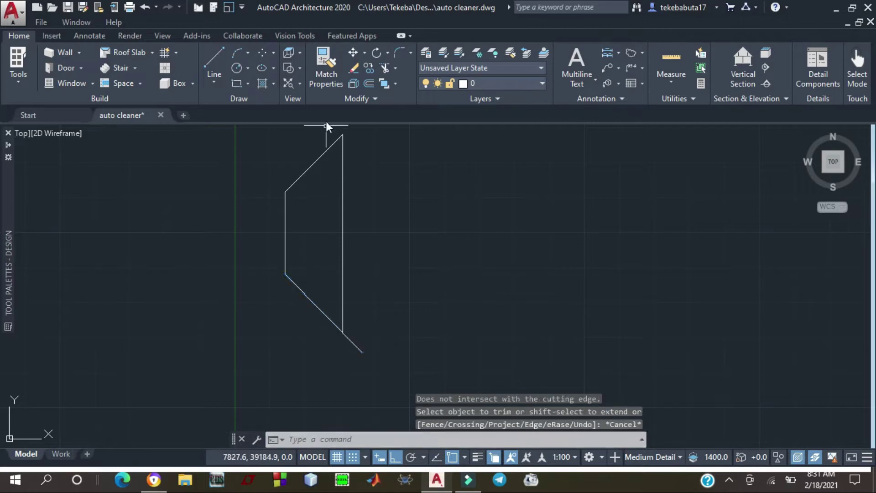
Trim the lower diagonal's tip past the right vertical line, then zoom out
{"action": "left_click", "coordinate": [384, 68]}
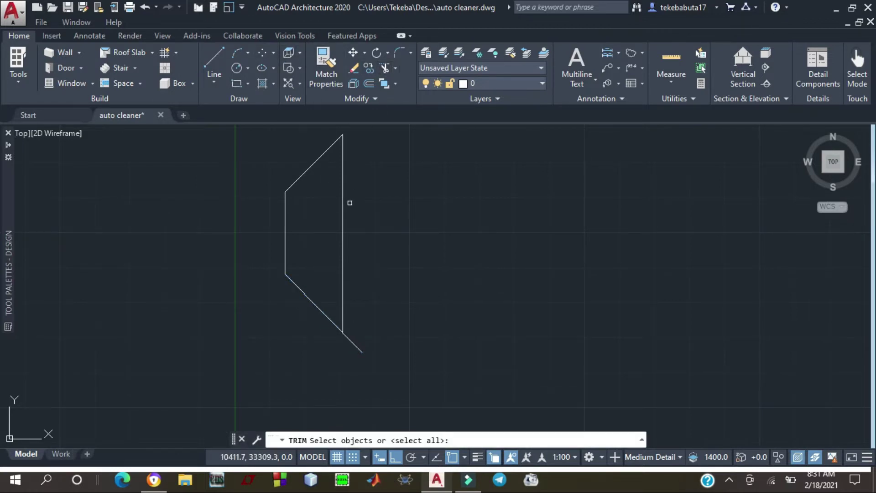
{"action": "left_click", "coordinate": [342, 263]}
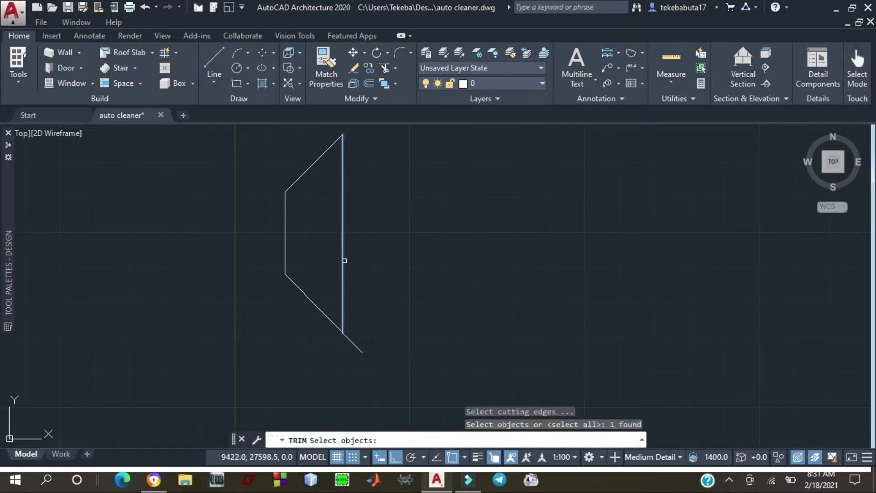
{"action": "key", "text": "Return"}
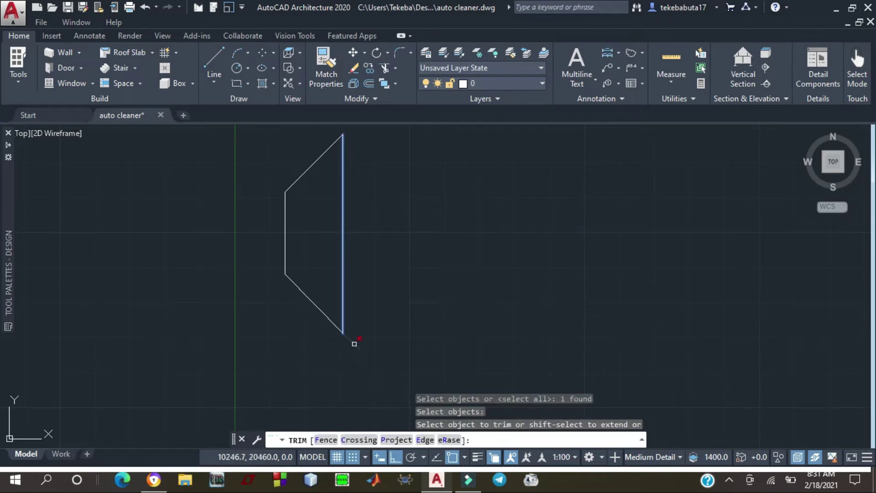
{"action": "left_click", "coordinate": [354, 343]}
{"action": "key", "text": "Escape"}
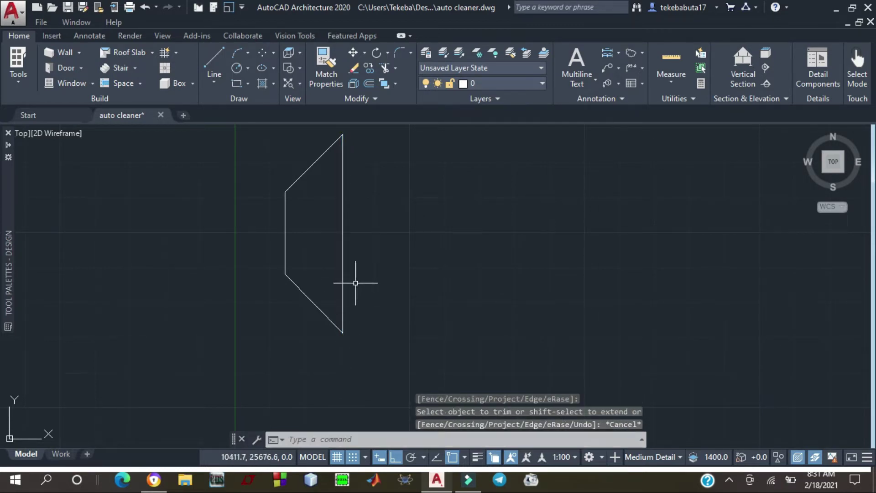
{"action": "scroll", "coordinate": [354, 283], "scroll_direction": "down", "scroll_amount": 4}
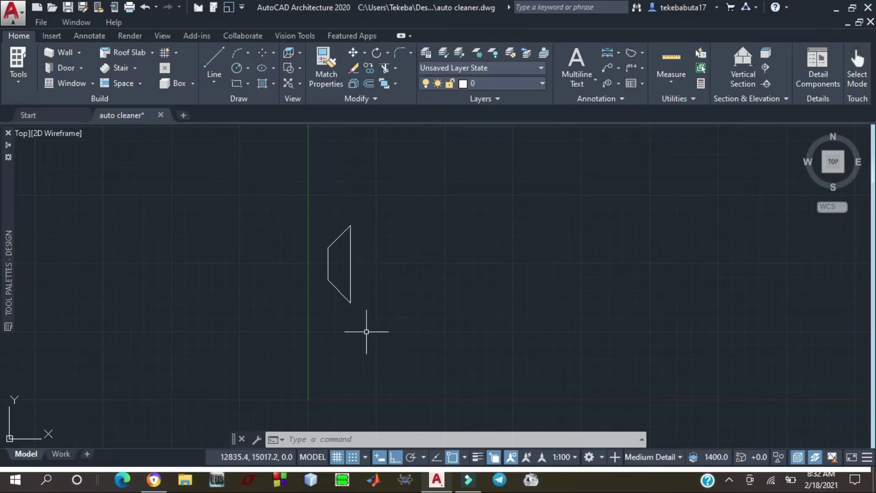
{"action": "scroll", "coordinate": [360, 324], "scroll_direction": "down", "scroll_amount": 4}
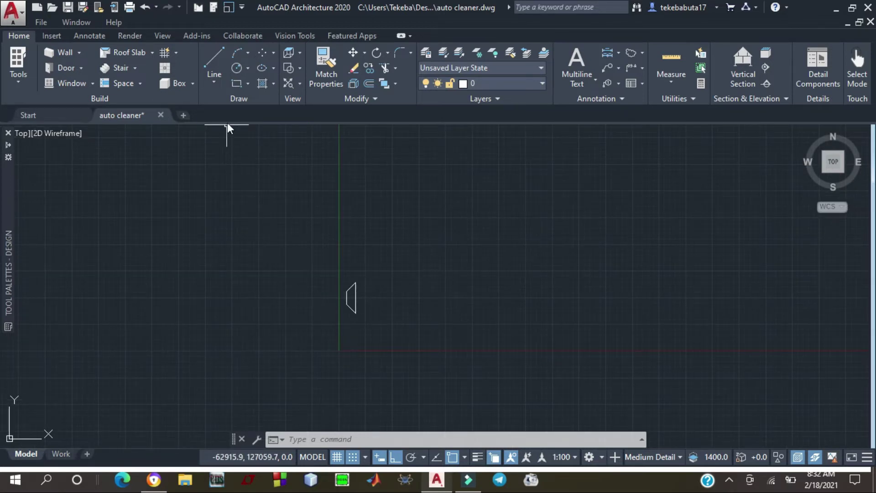
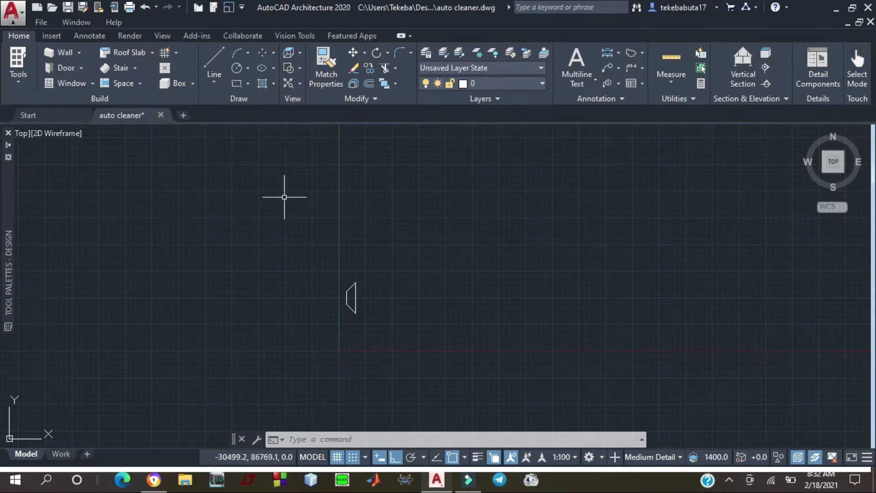
Draw a 3000-long horizontal line leftward from the midpoint of the trapezoid's narrow left edge
{"action": "scroll", "coordinate": [344, 299], "scroll_direction": "up", "scroll_amount": 2}
{"action": "scroll", "coordinate": [344, 300], "scroll_direction": "up", "scroll_amount": 2}
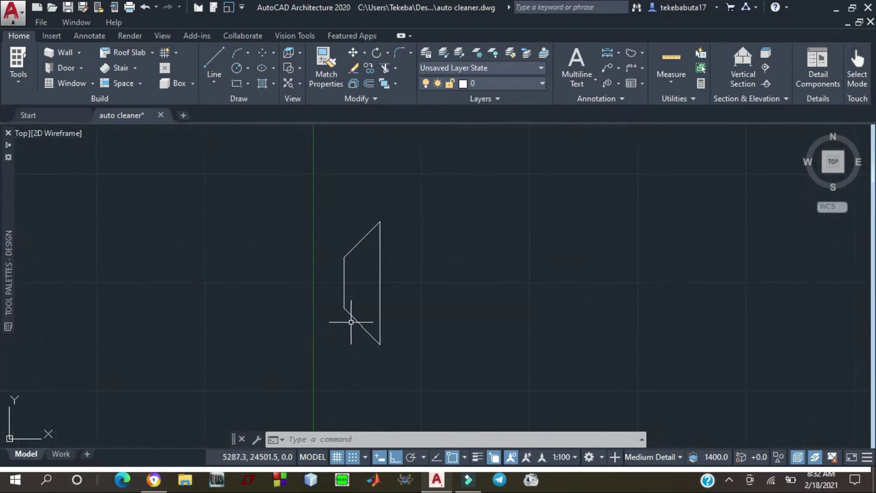
{"action": "left_click", "coordinate": [214, 54]}
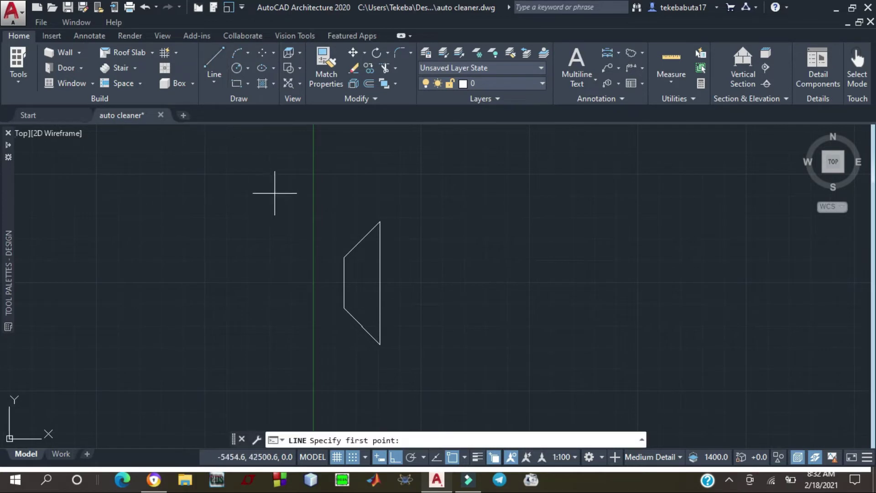
{"action": "left_click", "coordinate": [344, 283]}
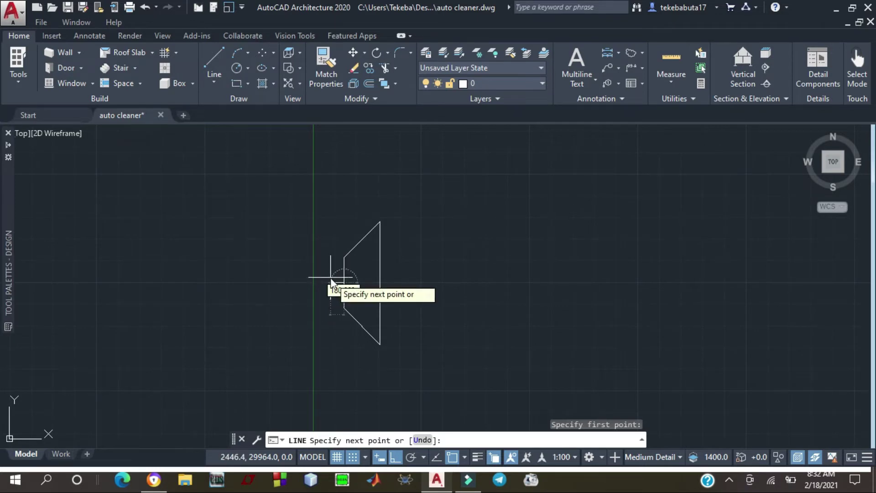
{"action": "type", "text": "0"}
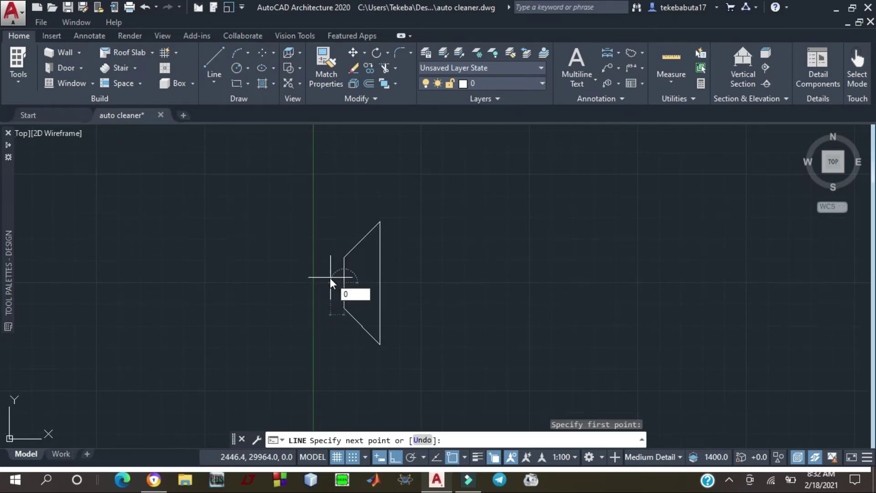
{"action": "key", "text": "Escape"}
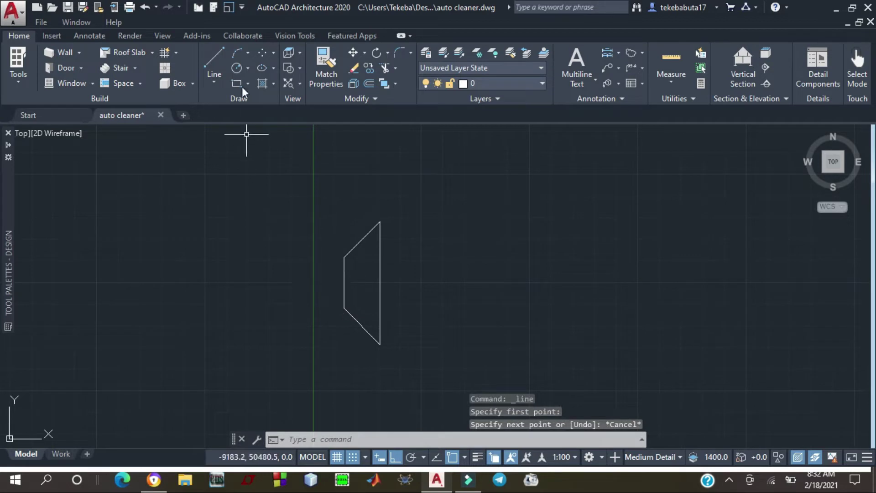
{"action": "left_click", "coordinate": [209, 59]}
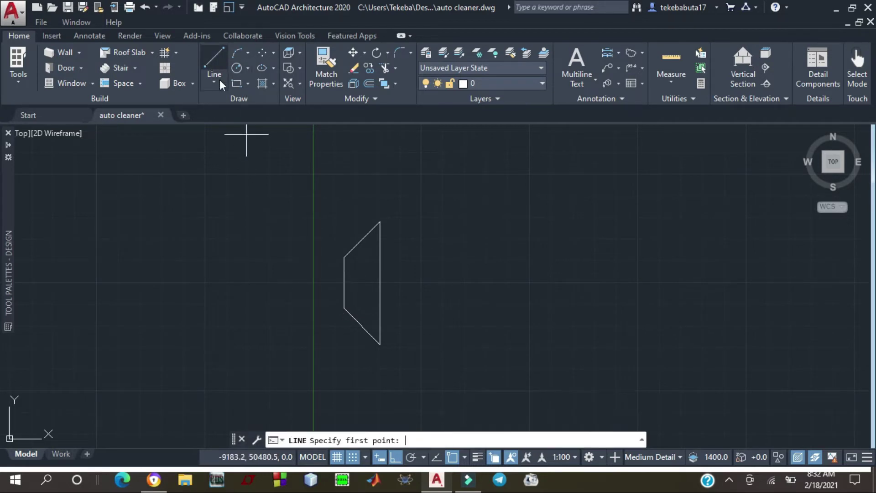
{"action": "left_click", "coordinate": [344, 283]}
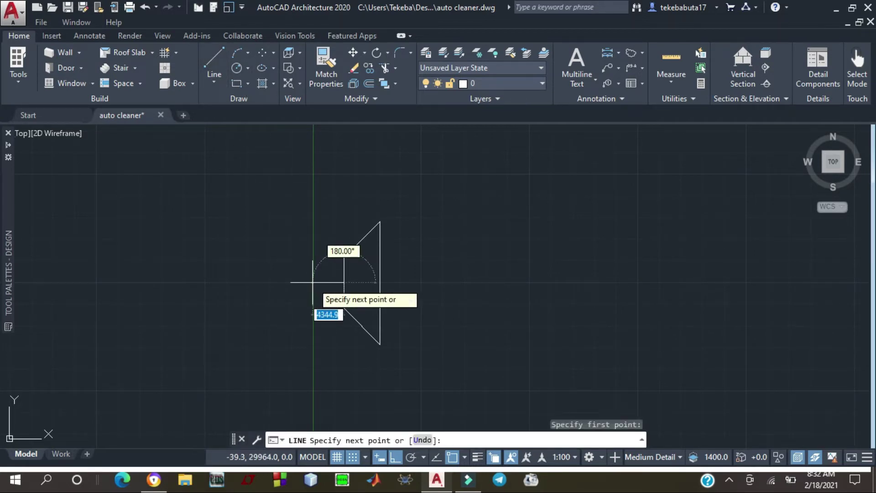
{"action": "type", "text": "3000"}
{"action": "key", "text": "Return"}
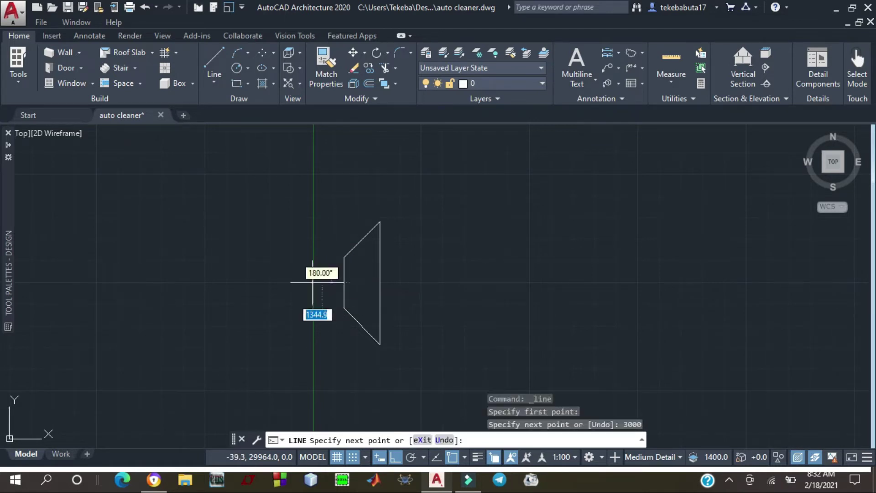
{"action": "key", "text": "Escape"}
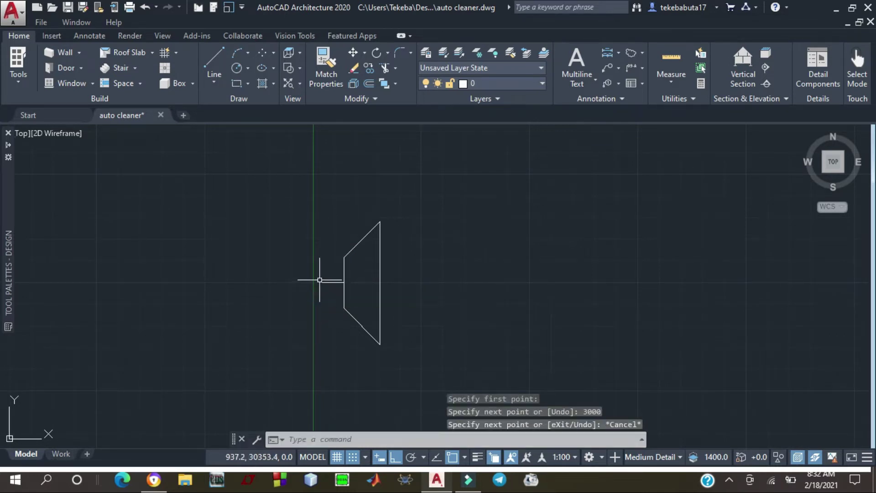
{"action": "left_click", "coordinate": [211, 56]}
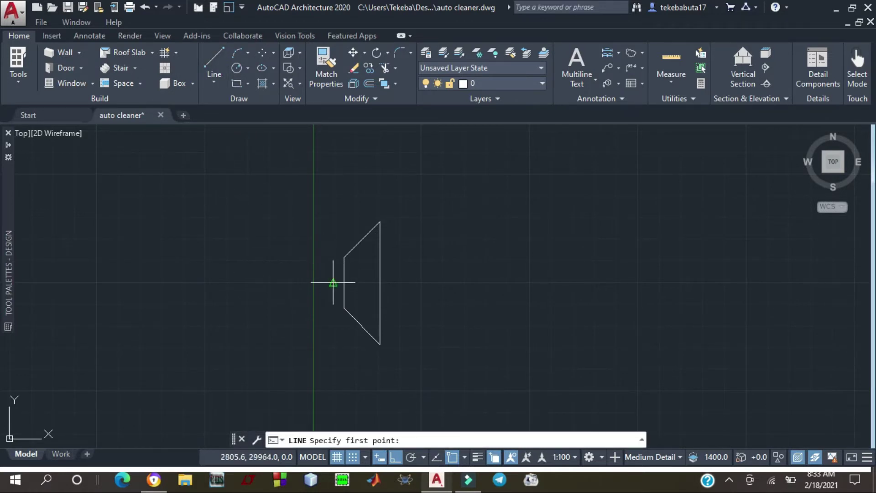
Offset the 3000 stem line 1500 to each side, then erase the original centre line
{"action": "left_click", "coordinate": [370, 84]}
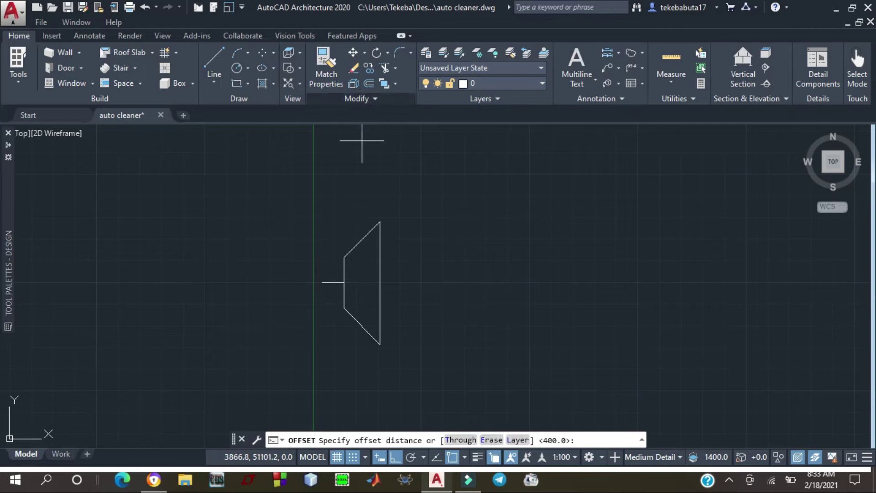
{"action": "left_click", "coordinate": [334, 284]}
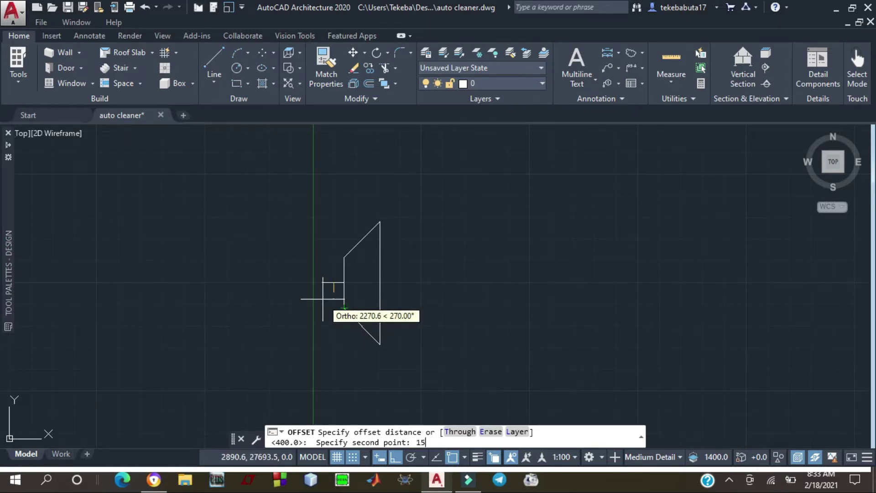
{"action": "key", "text": "Return"}
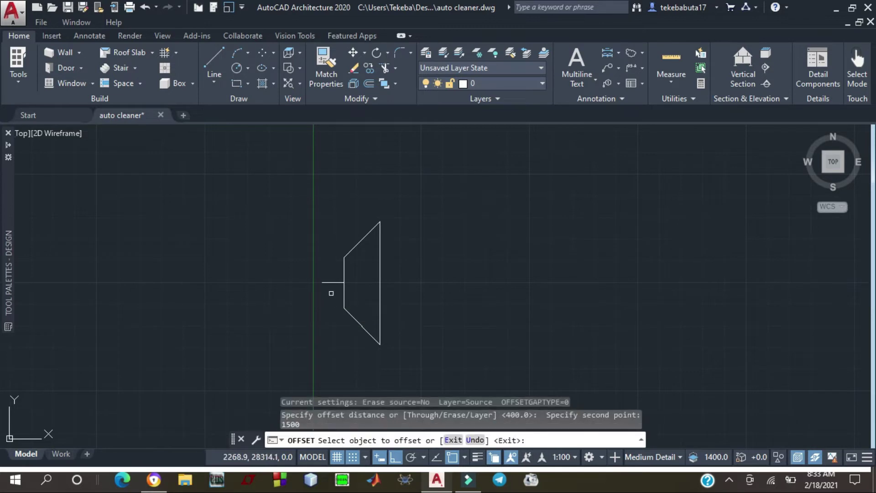
{"action": "left_click", "coordinate": [335, 296]}
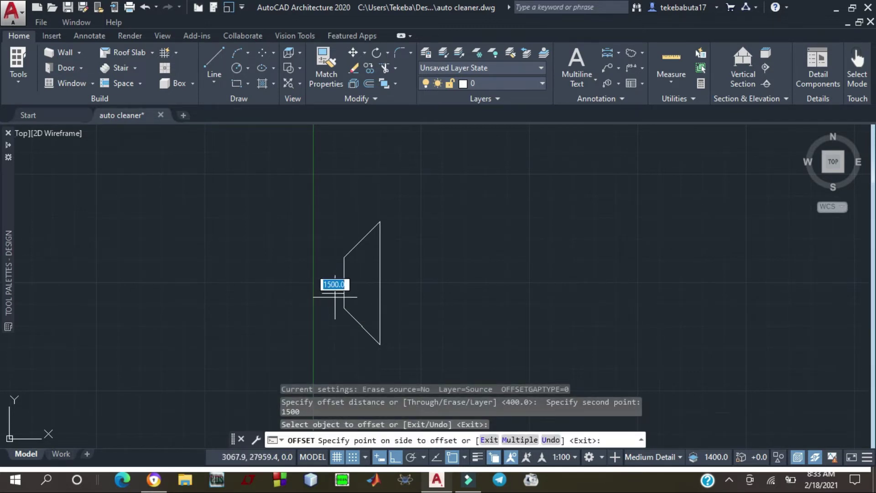
{"action": "left_click", "coordinate": [335, 285]}
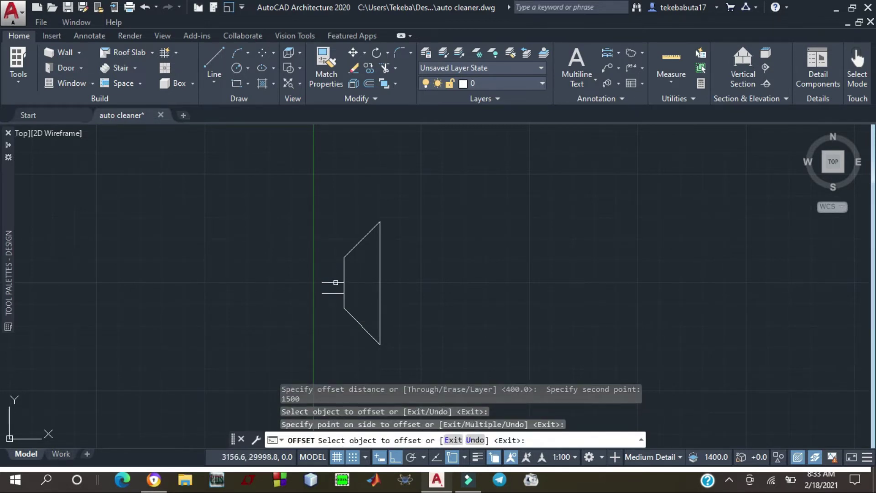
{"action": "left_click", "coordinate": [336, 282]}
{"action": "left_click", "coordinate": [338, 275]}
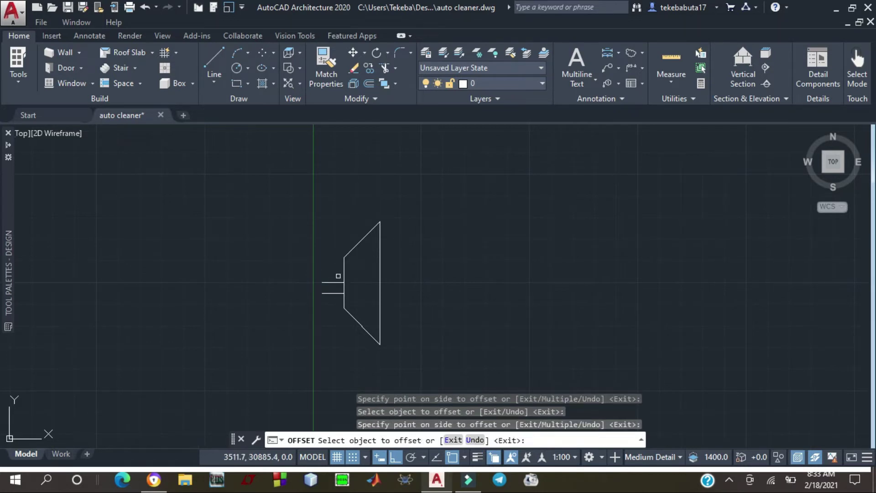
{"action": "left_click", "coordinate": [333, 283]}
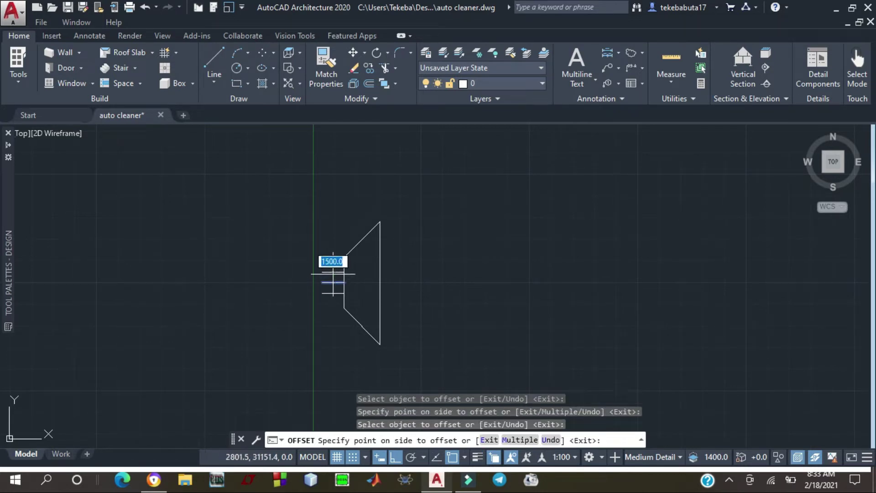
{"action": "left_click", "coordinate": [333, 274]}
{"action": "key", "text": "Escape"}
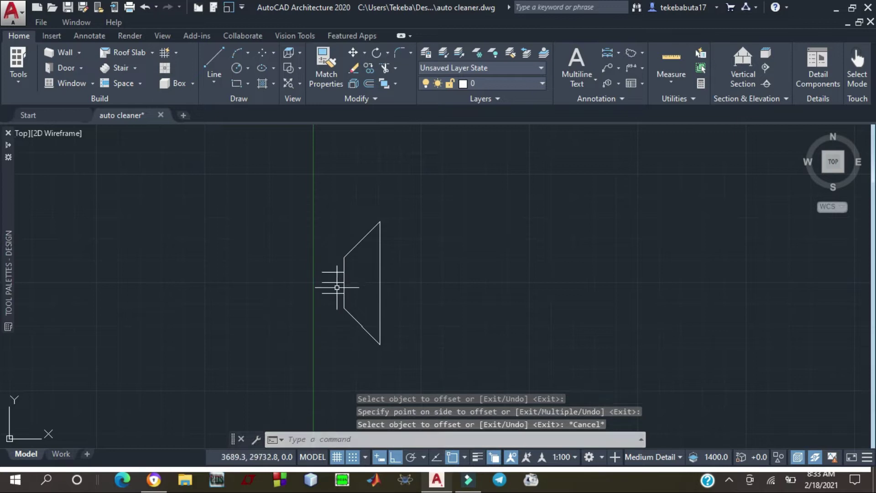
{"action": "left_click", "coordinate": [333, 282]}
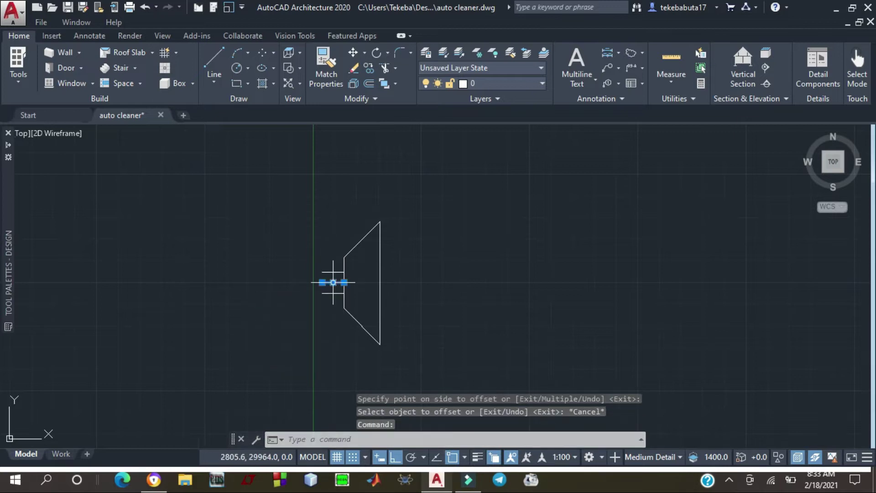
{"action": "key", "text": "Delete"}
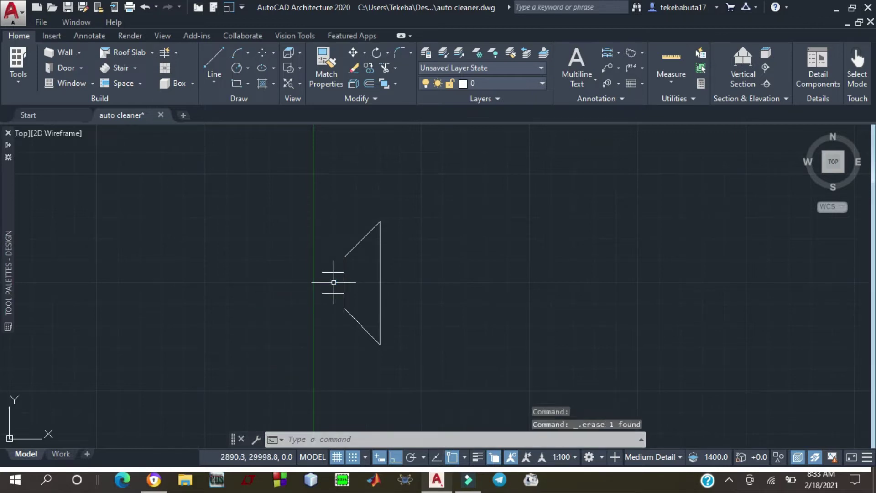
Join the left ends of the two parallel stem lines with a vertical closing line
{"action": "left_click", "coordinate": [216, 59]}
{"action": "left_click", "coordinate": [322, 272]}
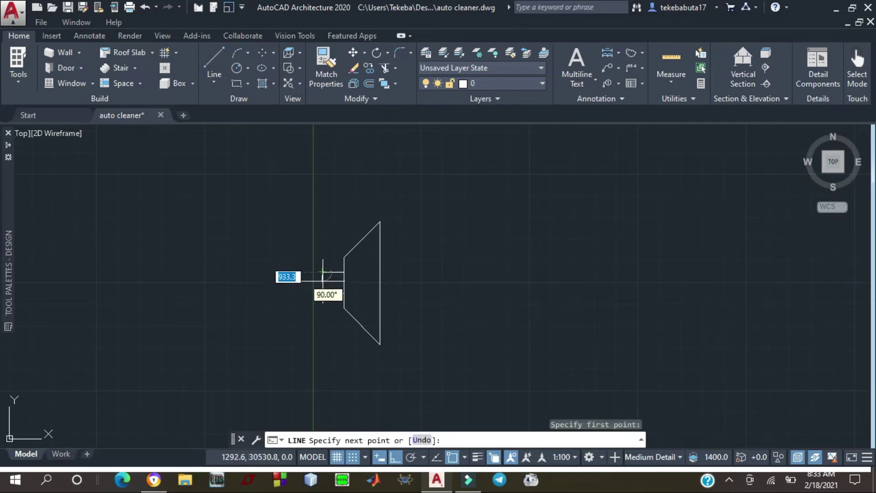
{"action": "left_click", "coordinate": [322, 291]}
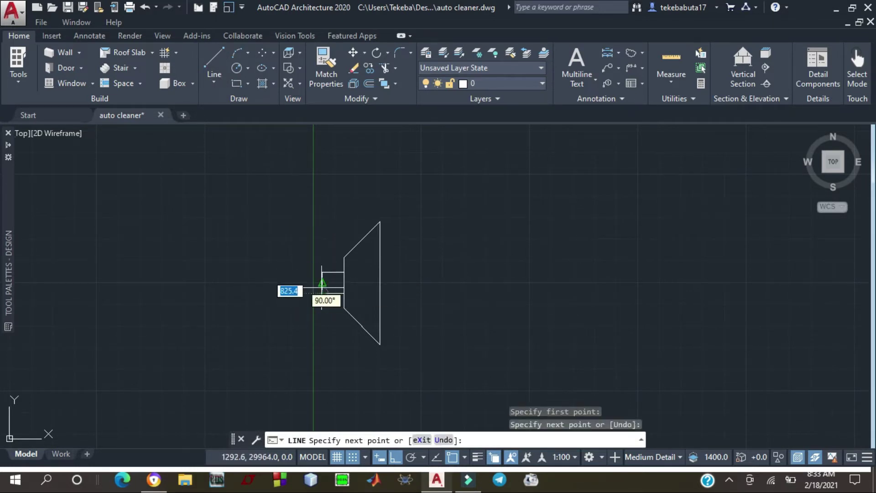
{"action": "key", "text": "Escape"}
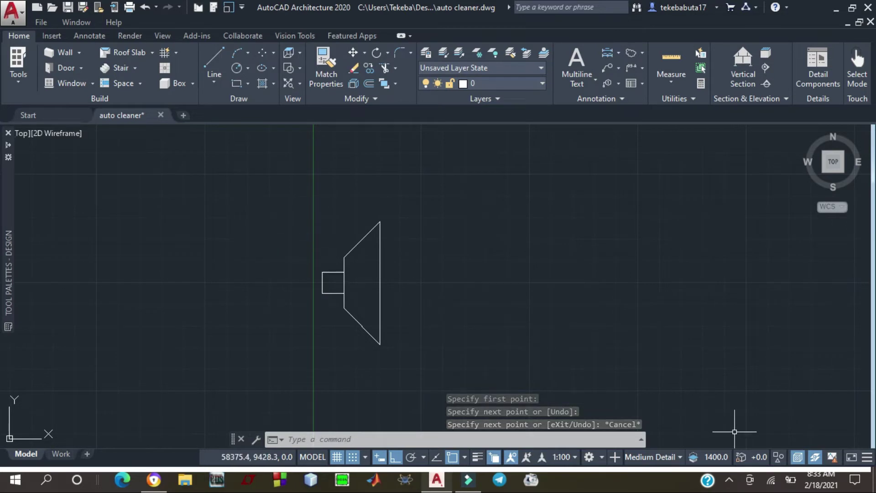
{"action": "left_click", "coordinate": [730, 480]}
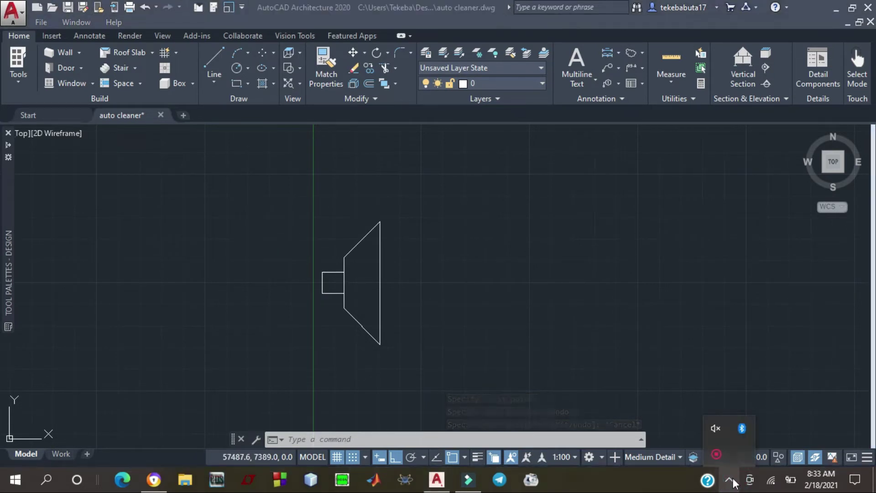
{"action": "left_click", "coordinate": [475, 306]}
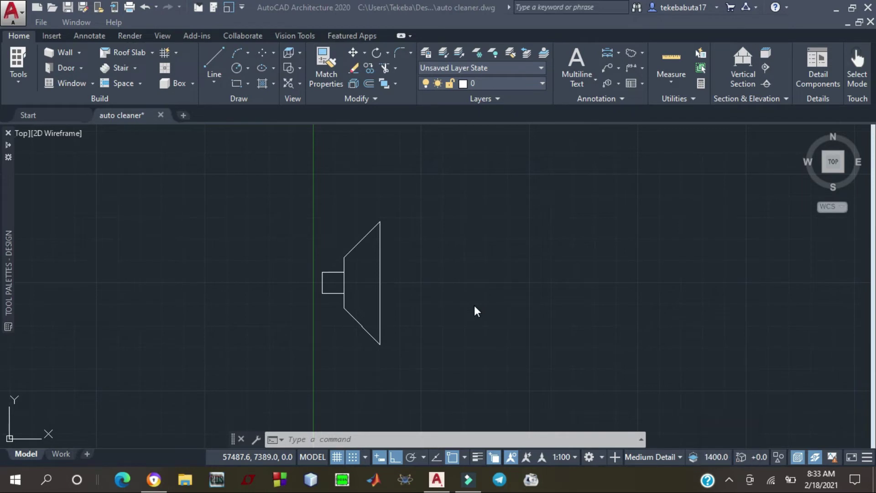
{"action": "scroll", "coordinate": [430, 247], "scroll_direction": "down", "scroll_amount": 3}
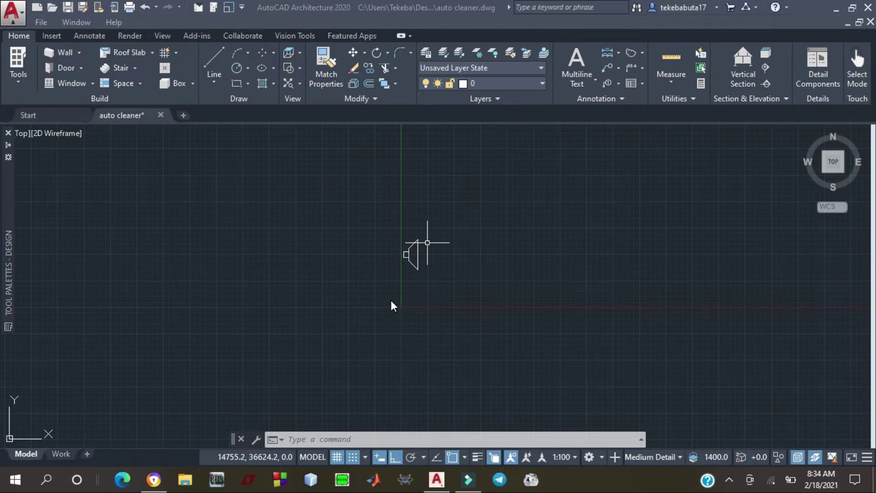
Draw a 12000-long horizontal line right from the body's top corner
{"action": "scroll", "coordinate": [433, 242], "scroll_direction": "up", "scroll_amount": 5}
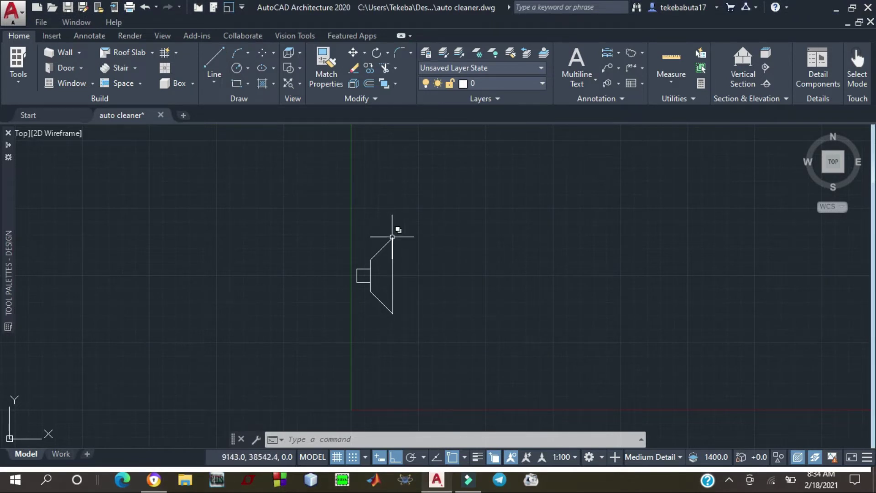
{"action": "key", "text": "Escape"}
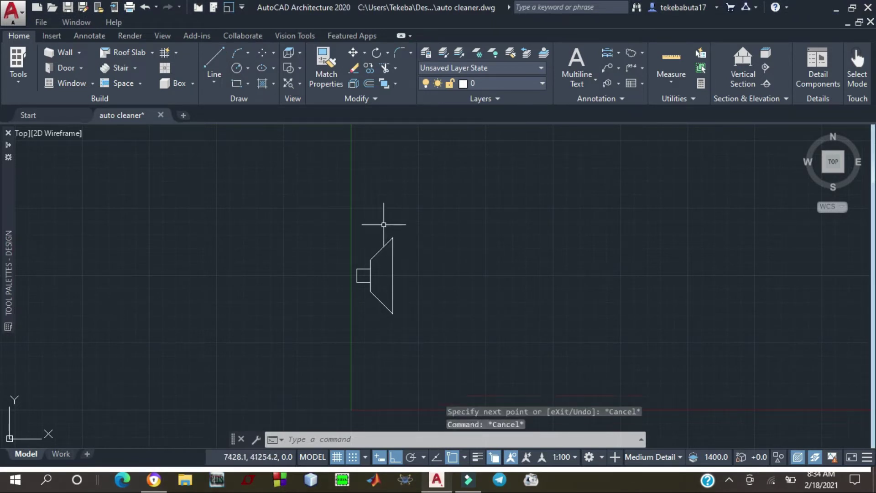
{"action": "left_click", "coordinate": [216, 59]}
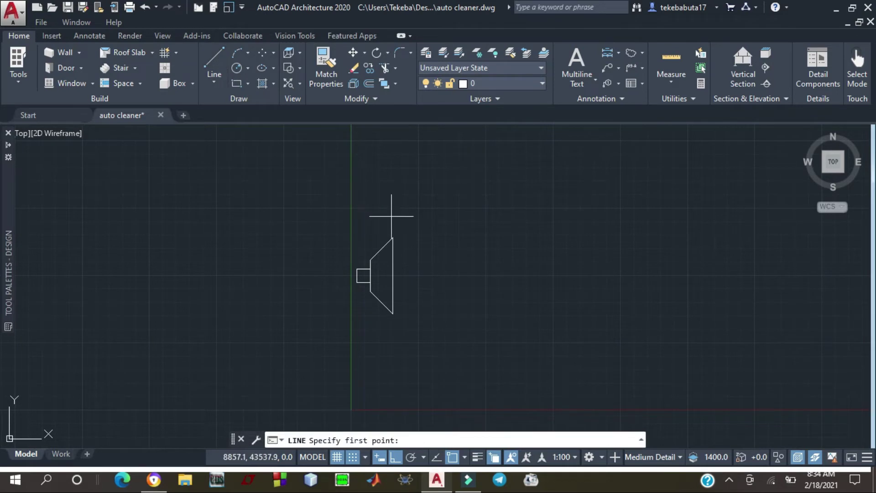
{"action": "left_click", "coordinate": [392, 238]}
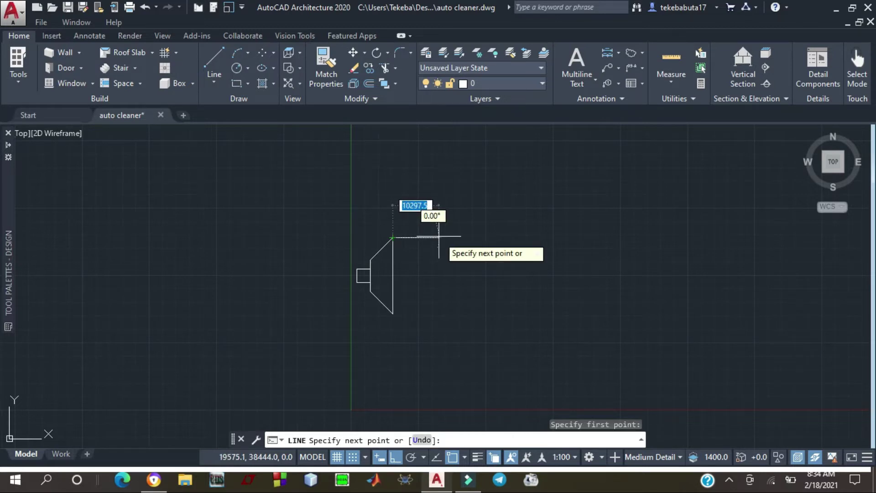
{"action": "type", "text": "12"}
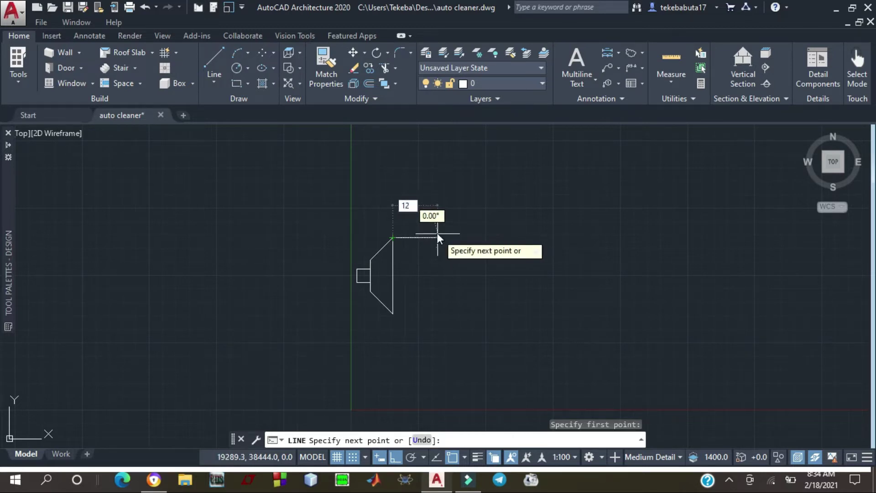
{"action": "type", "text": "000"}
{"action": "key", "text": "Return"}
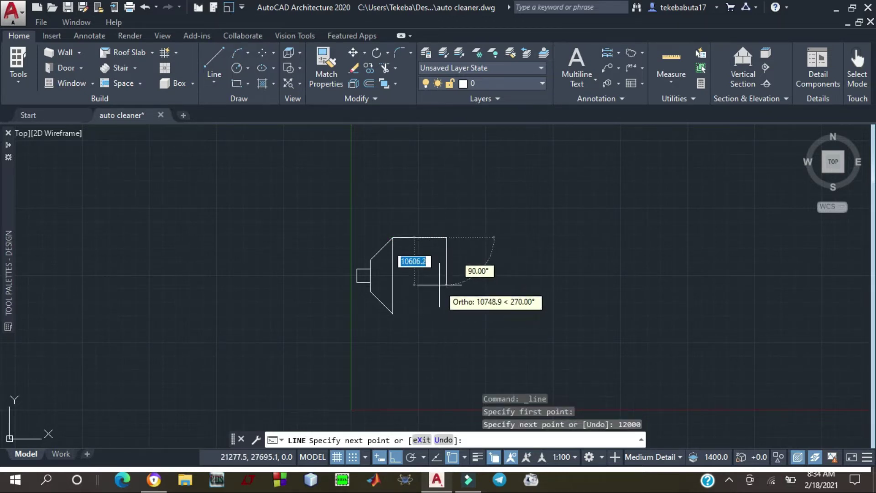
{"action": "key", "text": "Escape"}
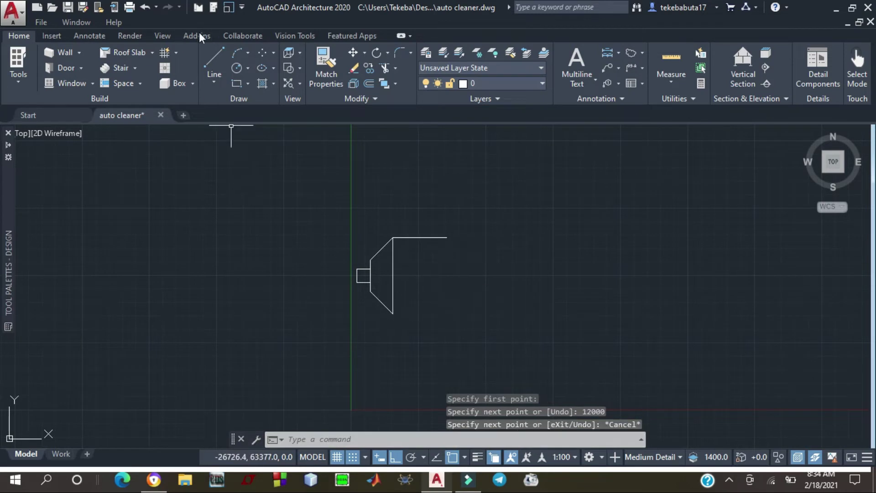
Draw a matching 12000-long horizontal line right from the body's lower corner
{"action": "left_click", "coordinate": [214, 69]}
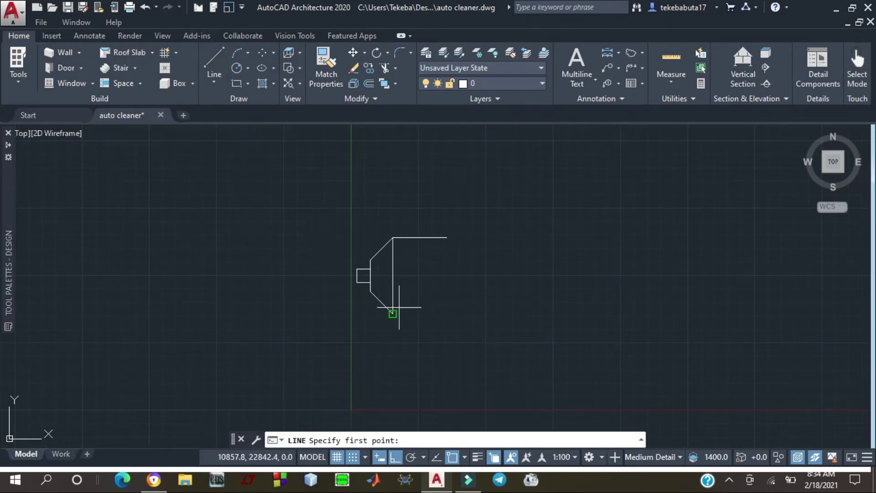
{"action": "left_click", "coordinate": [392, 314]}
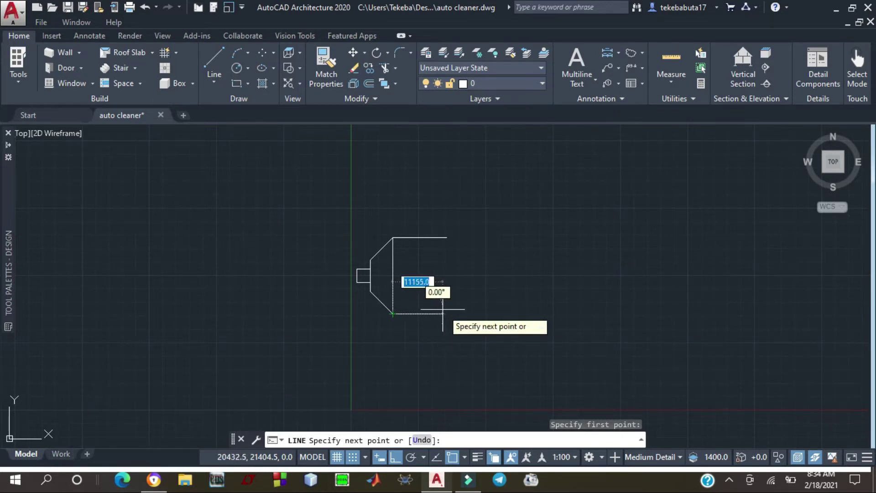
{"action": "type", "text": "12000"}
{"action": "key", "text": "Return"}
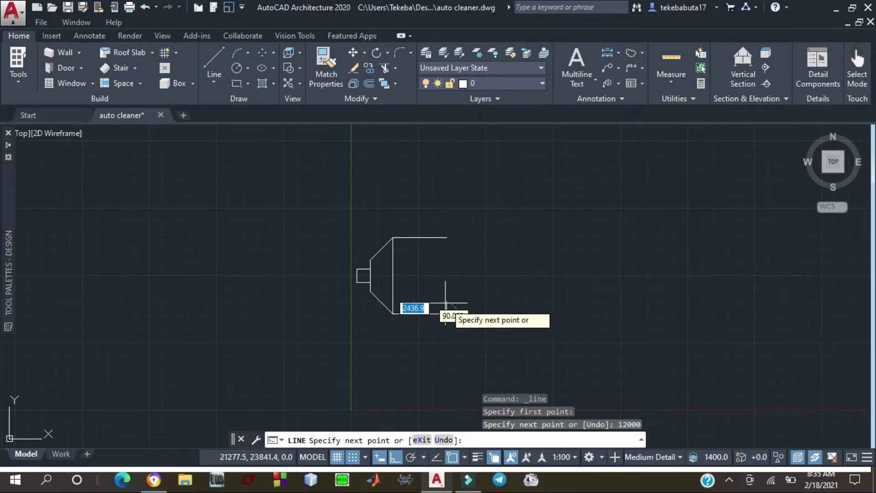
{"action": "key", "text": "Escape"}
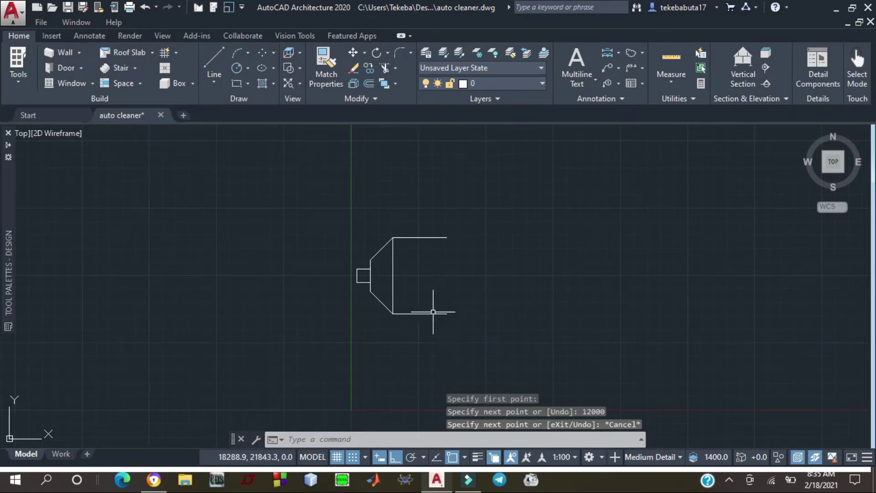
{"action": "scroll", "coordinate": [352, 220], "scroll_direction": "down", "scroll_amount": 4}
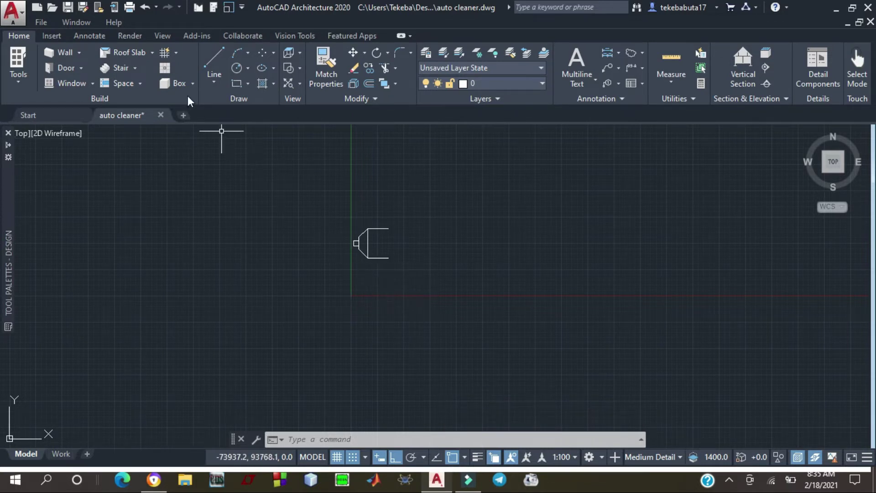
Drop an 8000-long vertical line down from the right end of the lower 12000 line
{"action": "left_click", "coordinate": [210, 60]}
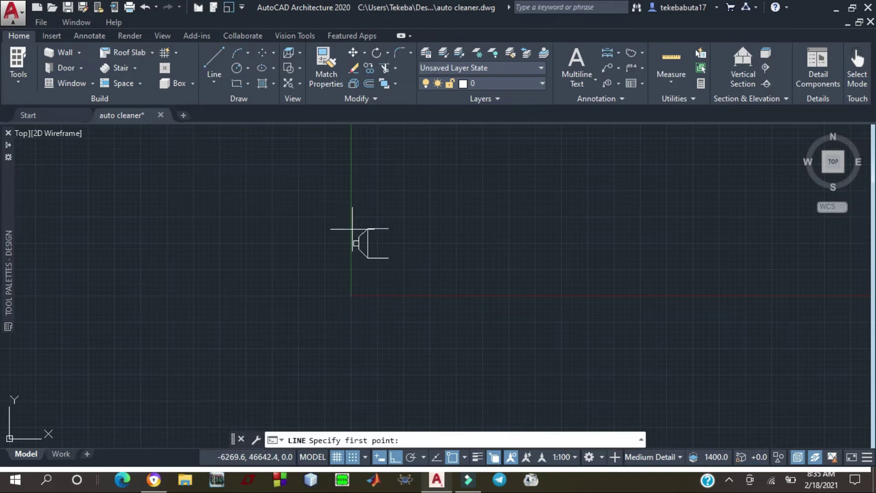
{"action": "left_click", "coordinate": [388, 258]}
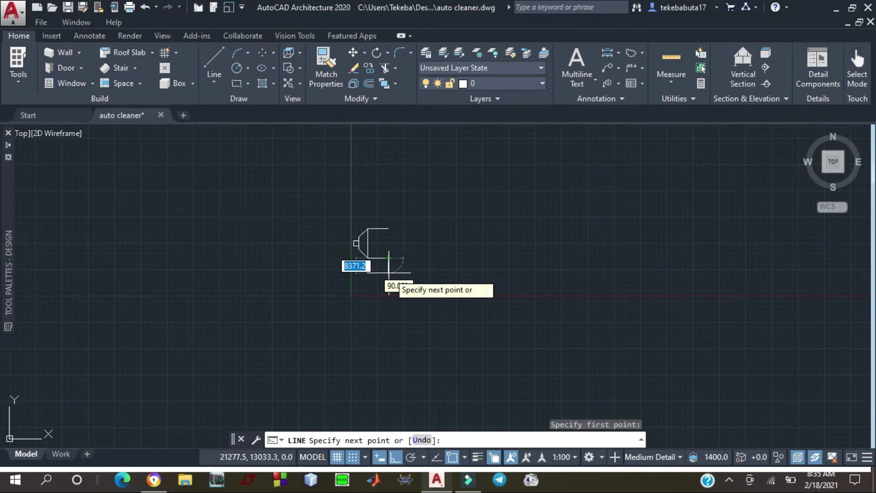
{"action": "type", "text": "8000"}
{"action": "key", "text": "Return"}
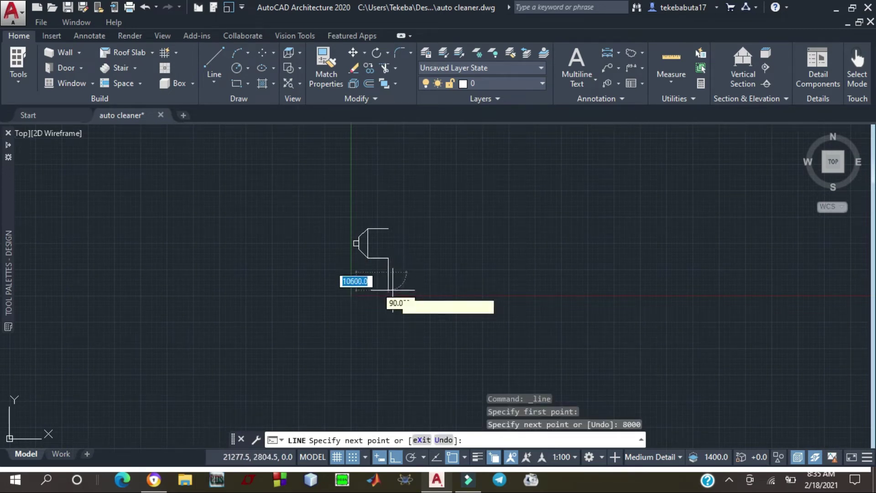
{"action": "key", "text": "Escape"}
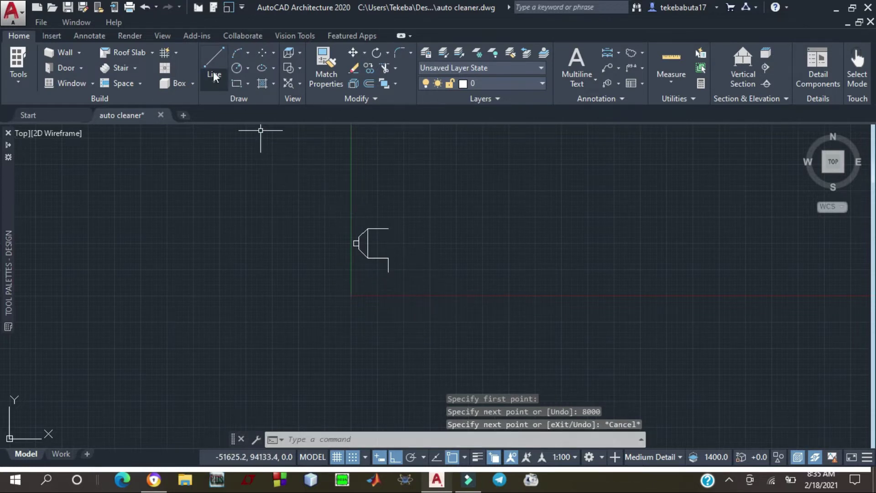
{"action": "left_click", "coordinate": [213, 55]}
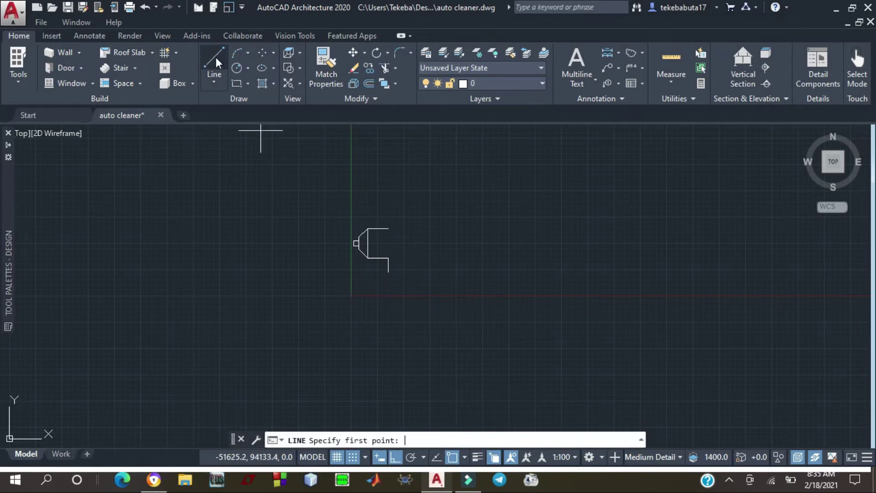
Draw an 8000-long vertical line straight up from the upper line's right end
{"action": "left_click", "coordinate": [388, 228]}
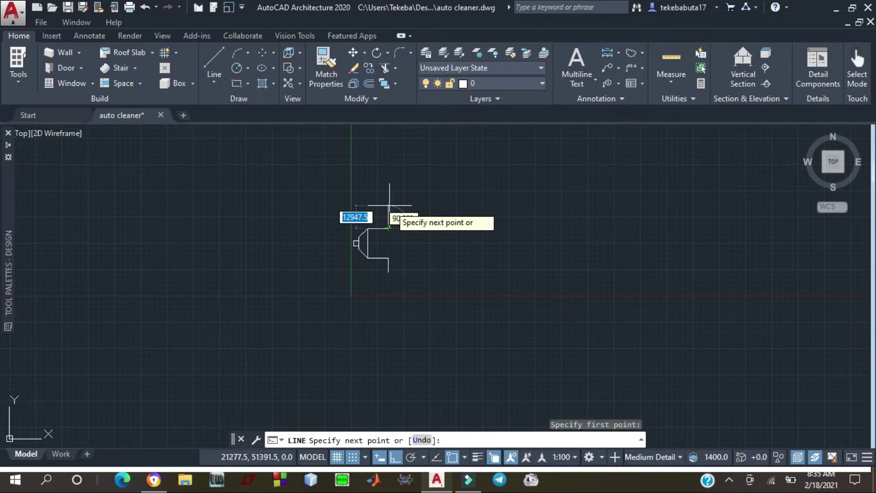
{"action": "type", "text": "8000"}
{"action": "key", "text": "Return"}
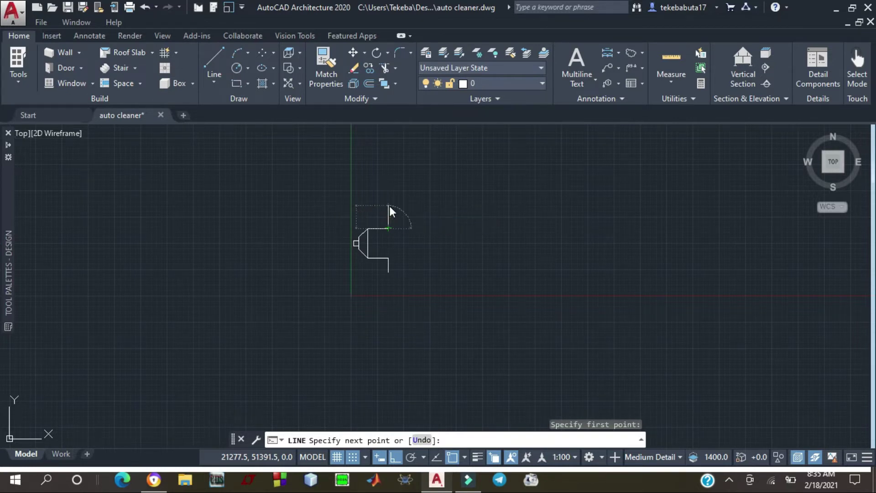
{"action": "key", "text": "Escape"}
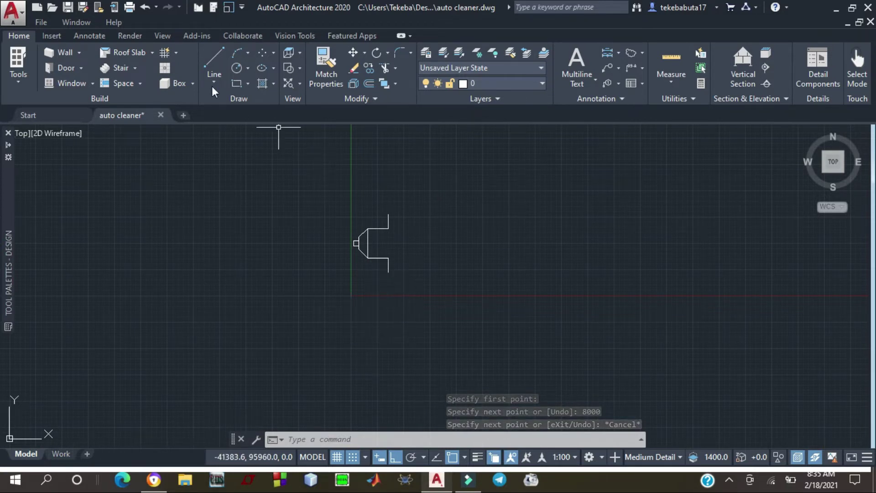
Draw 16000-long horizontal lines right from the midpoints of the upper and lower flange lines
{"action": "left_click", "coordinate": [212, 59]}
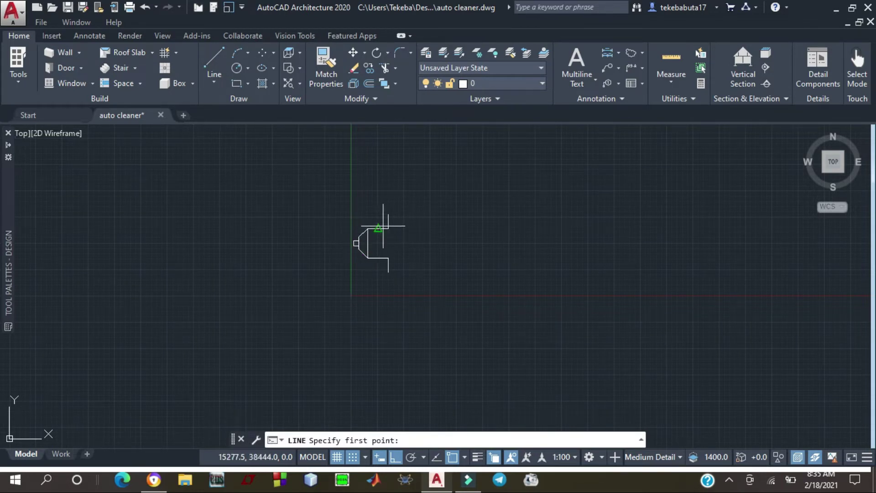
{"action": "scroll", "coordinate": [385, 225], "scroll_direction": "up", "scroll_amount": 4}
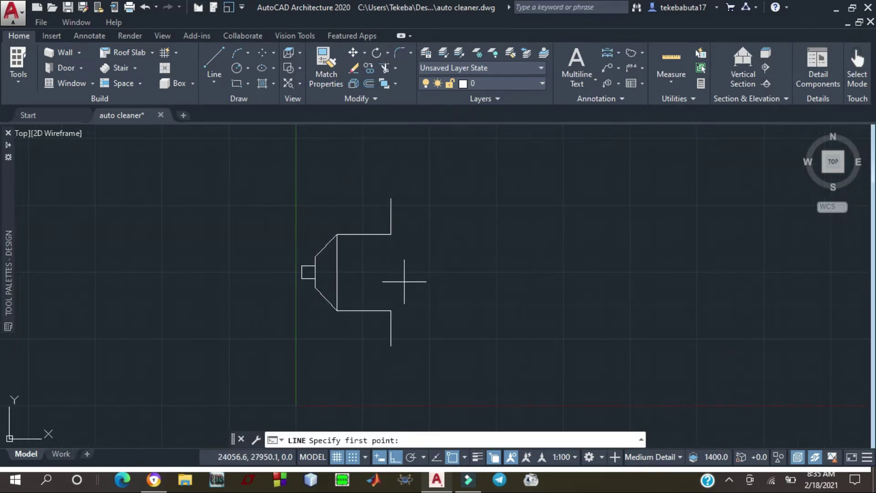
{"action": "left_click", "coordinate": [390, 216]}
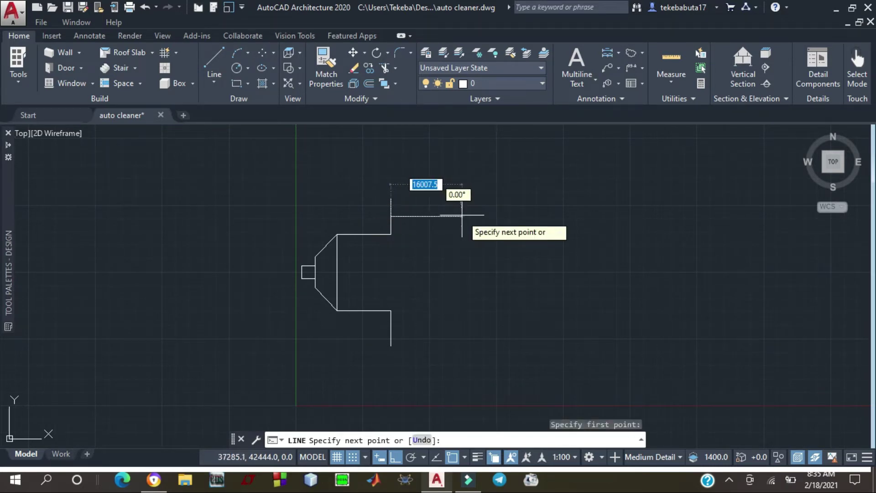
{"action": "type", "text": "16000"}
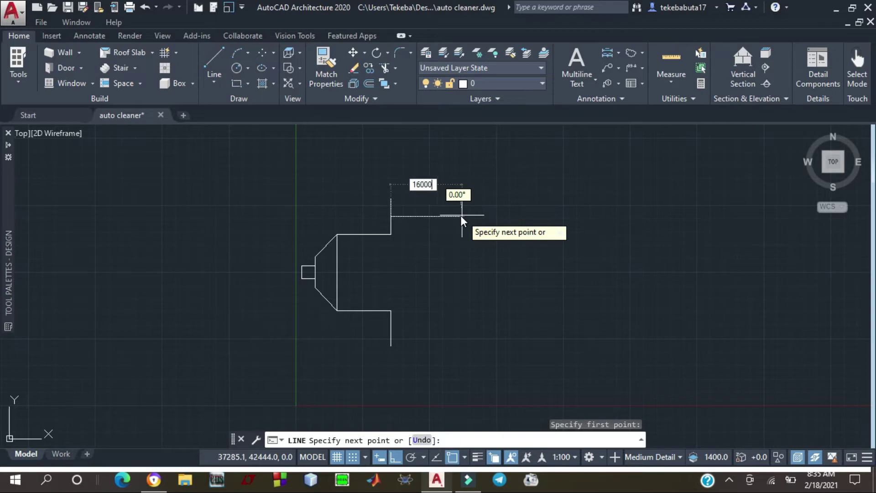
{"action": "key", "text": "Return"}
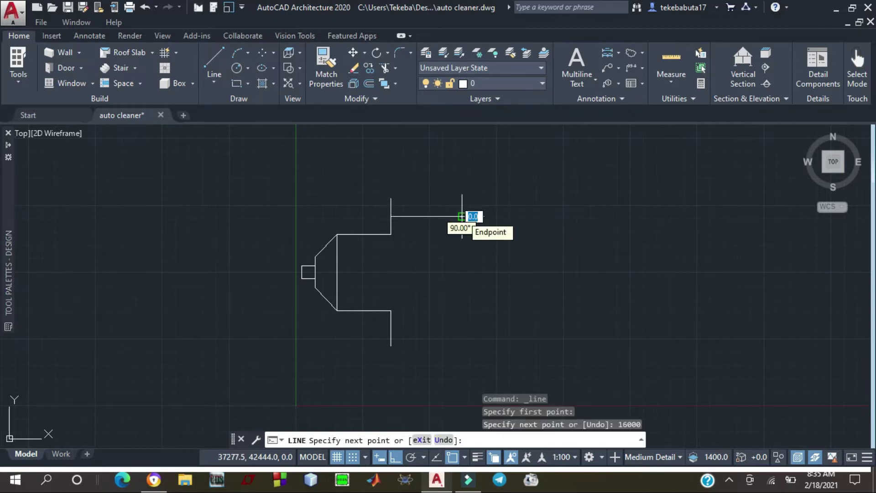
{"action": "key", "text": "Escape"}
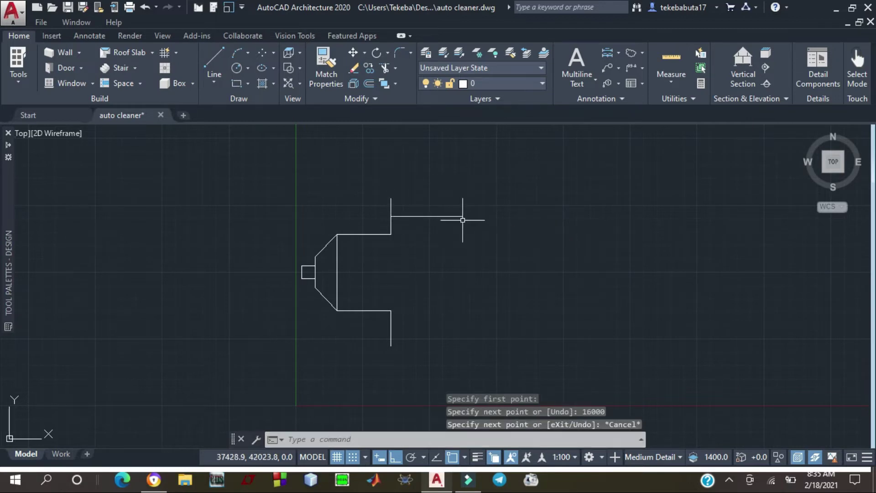
{"action": "left_click", "coordinate": [213, 62]}
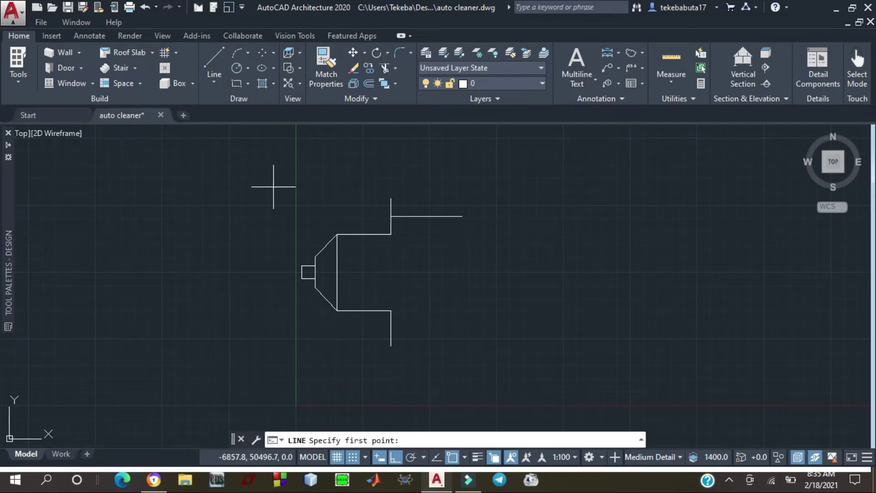
{"action": "left_click", "coordinate": [391, 328]}
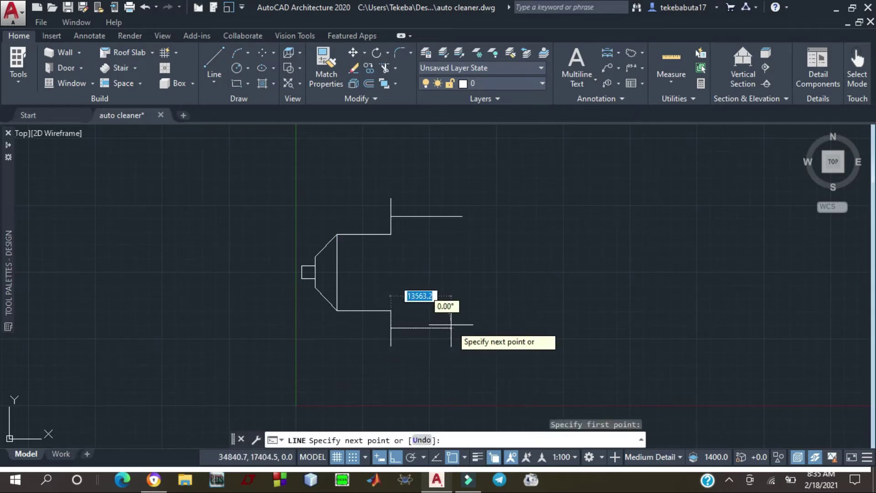
{"action": "type", "text": "16"}
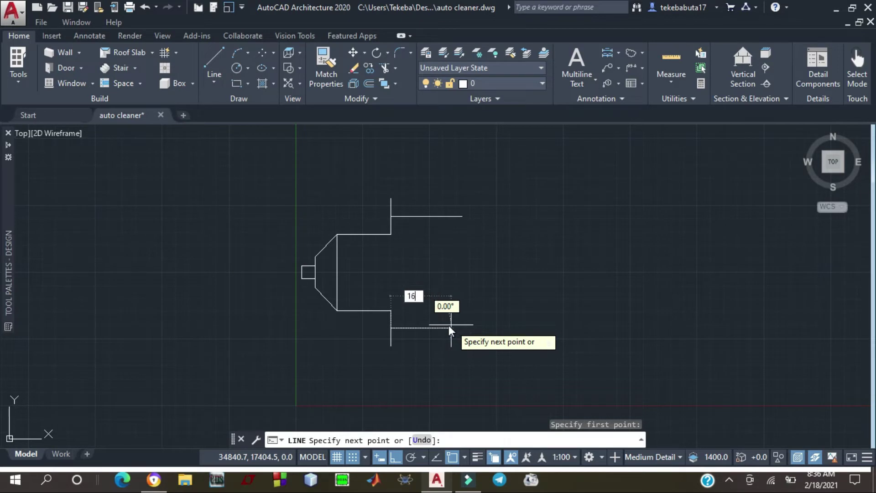
{"action": "type", "text": "000"}
{"action": "key", "text": "Return"}
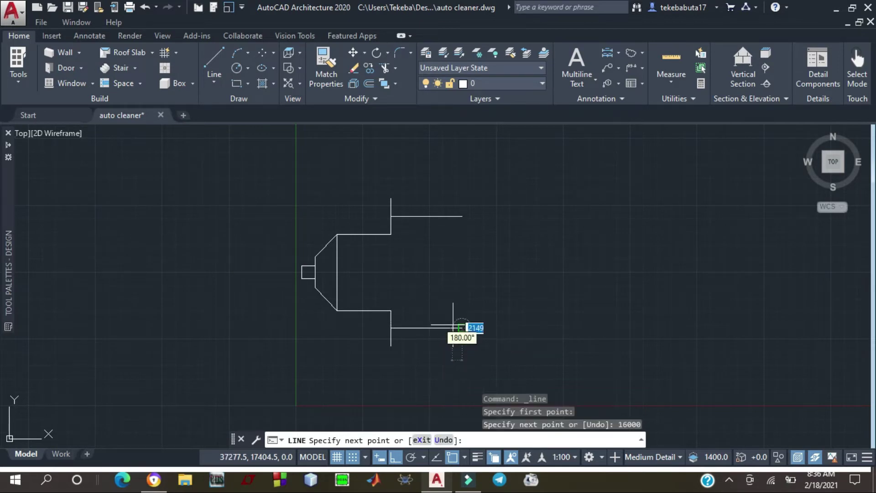
{"action": "key", "text": "Return"}
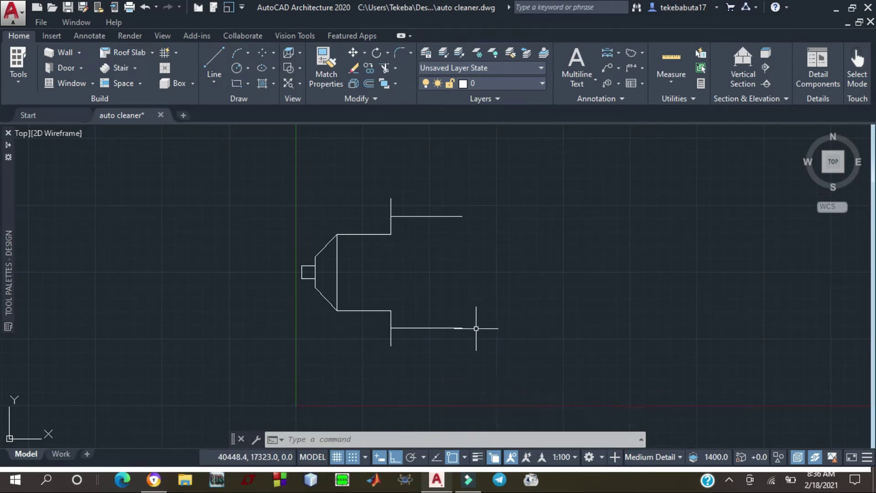
Close the rear section with a vertical line joining the two 16000 lines' right ends
{"action": "left_click", "coordinate": [215, 64]}
{"action": "left_click", "coordinate": [462, 216]}
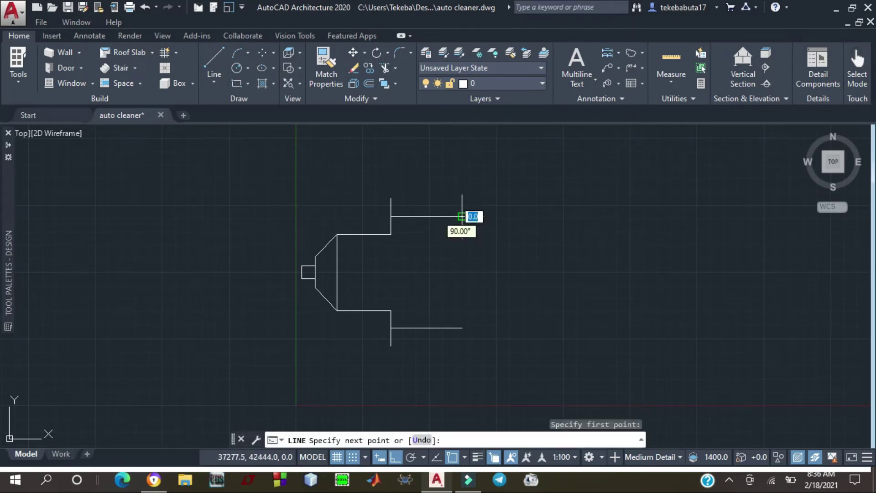
{"action": "left_click", "coordinate": [461, 328]}
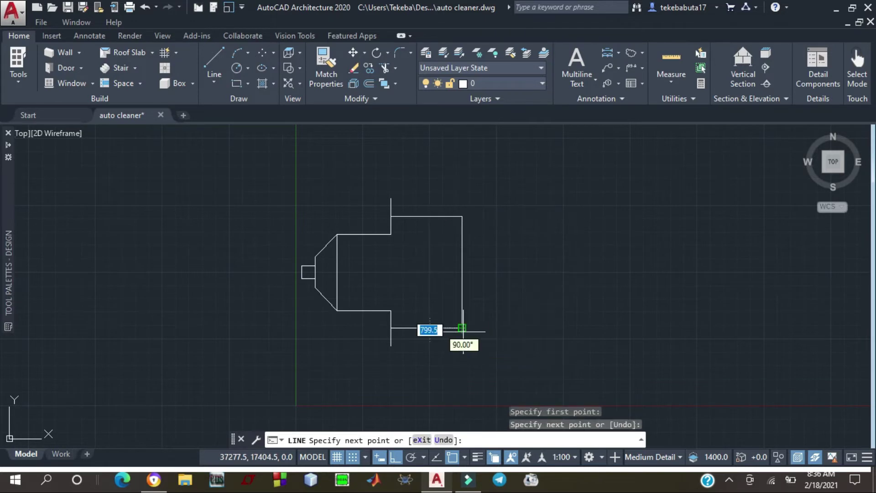
{"action": "key", "text": "Escape"}
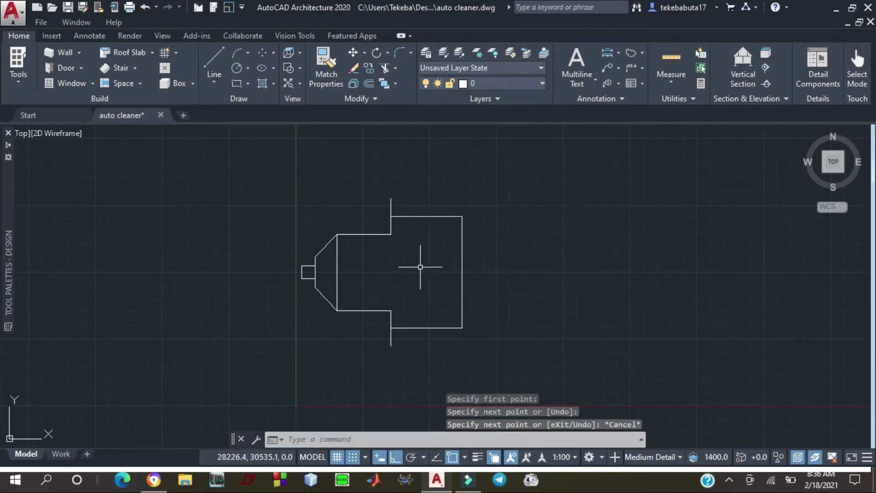
{"action": "scroll", "coordinate": [420, 267], "scroll_direction": "down", "scroll_amount": 4}
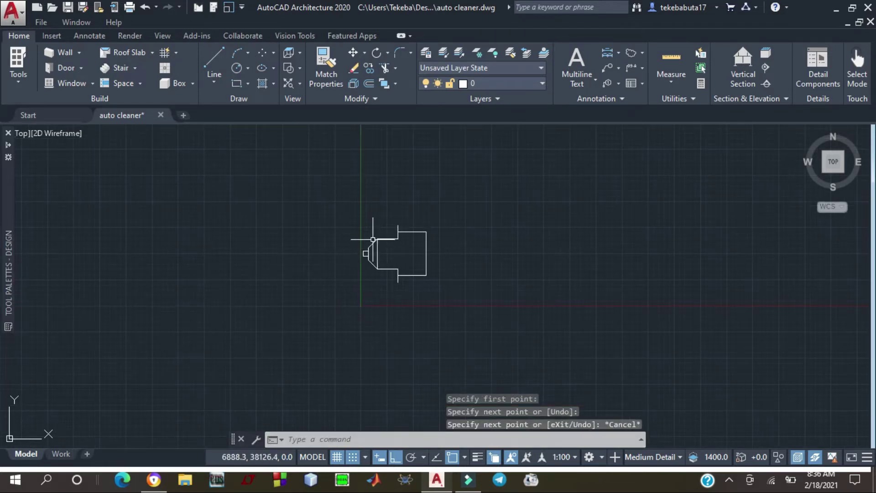
{"action": "scroll", "coordinate": [402, 232], "scroll_direction": "up", "scroll_amount": 6}
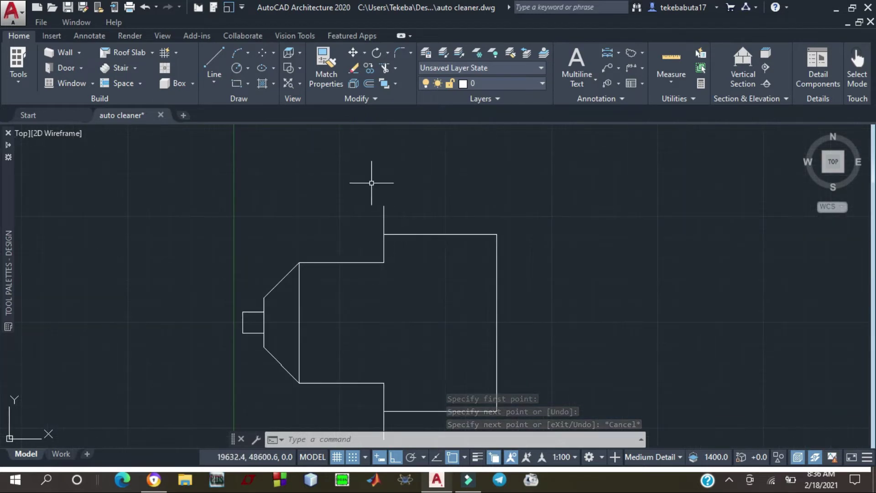
Select the upper and lower step lines and the rear block's top and bottom edges as trim boundaries
{"action": "left_click", "coordinate": [385, 67]}
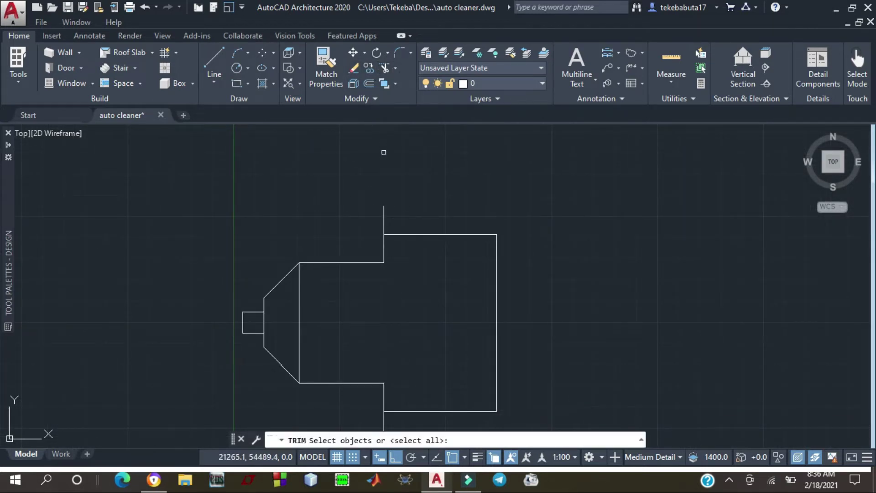
{"action": "left_click", "coordinate": [383, 241]}
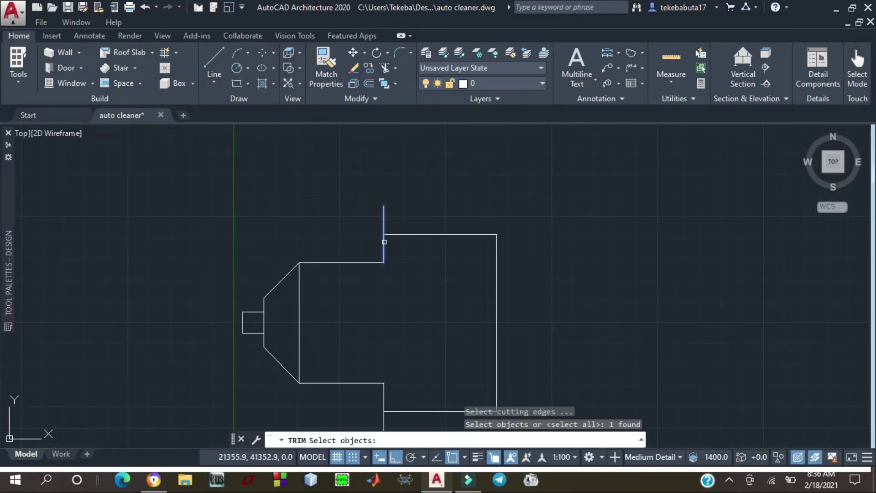
{"action": "left_click", "coordinate": [400, 234]}
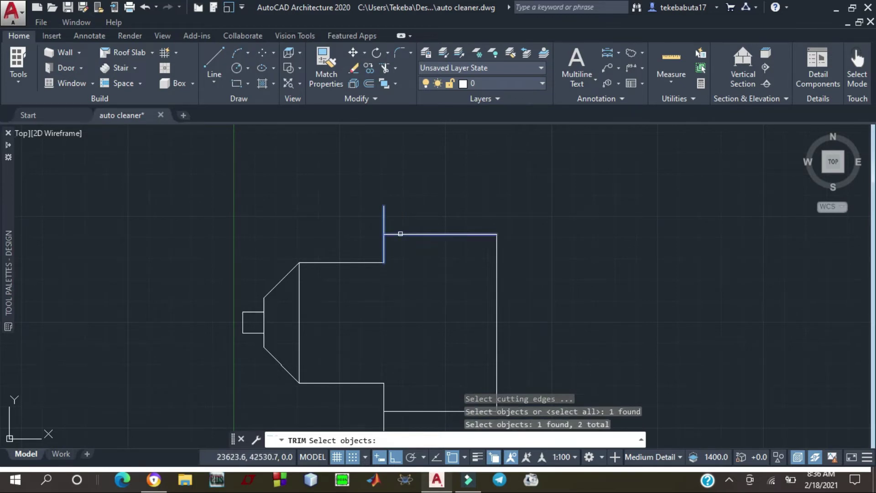
{"action": "scroll", "coordinate": [372, 315], "scroll_direction": "down", "scroll_amount": 4}
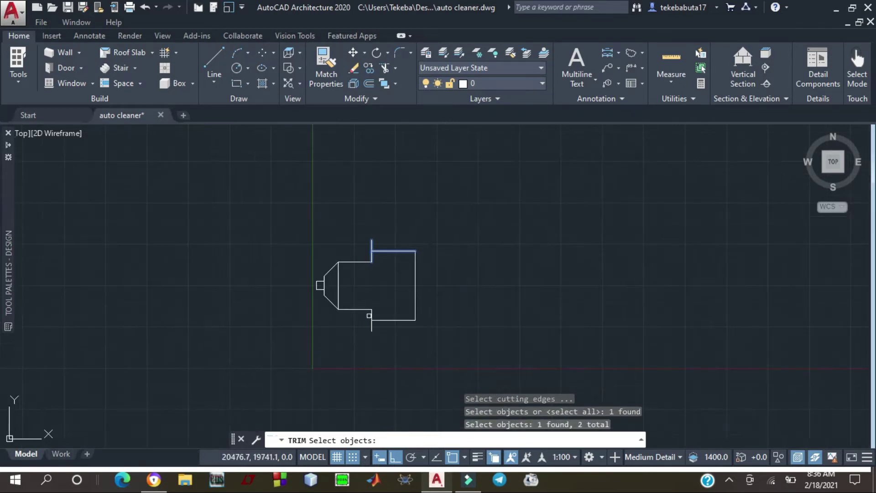
{"action": "left_click", "coordinate": [374, 315]}
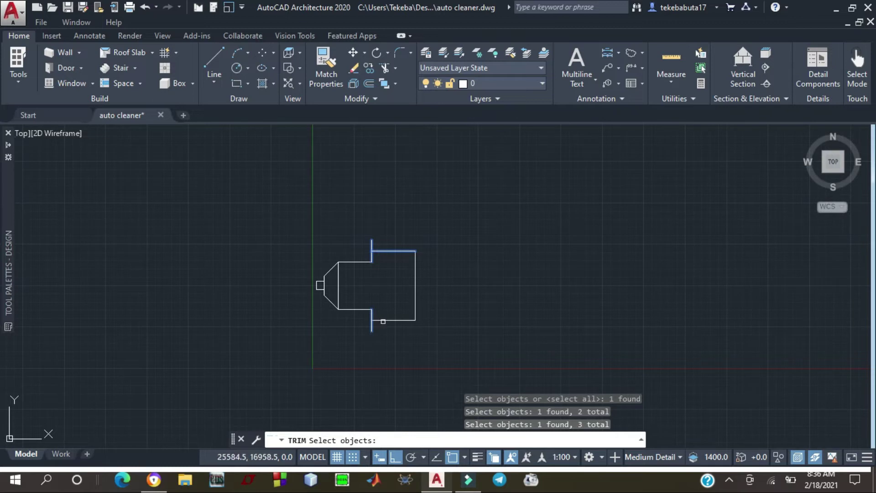
{"action": "left_click", "coordinate": [383, 319]}
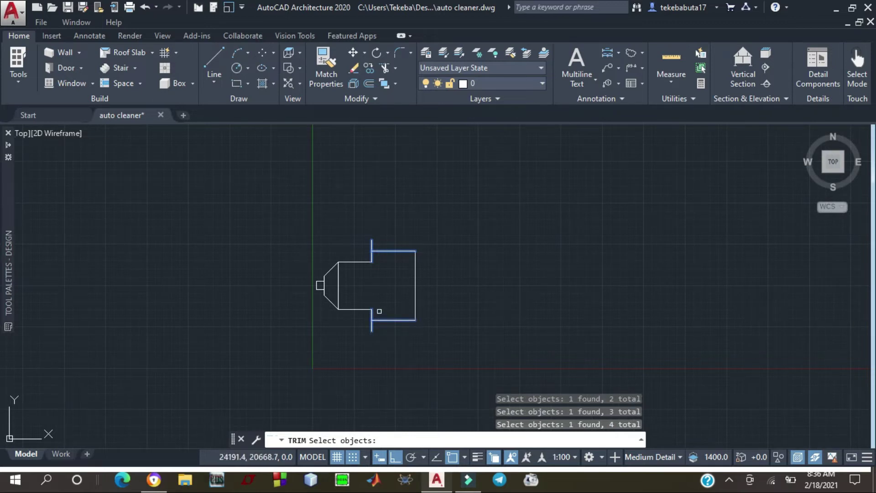
{"action": "key", "text": "Return"}
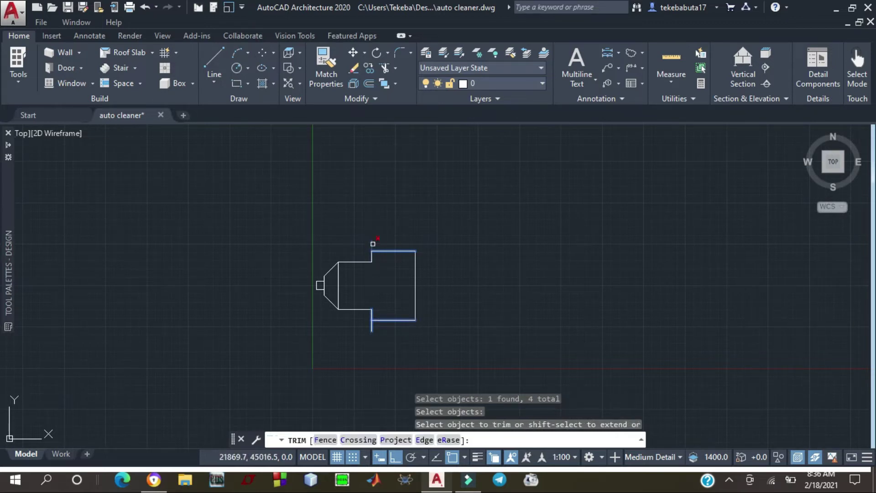
Trim away the step lines' overhangs above and below the rear block
{"action": "left_click", "coordinate": [372, 244]}
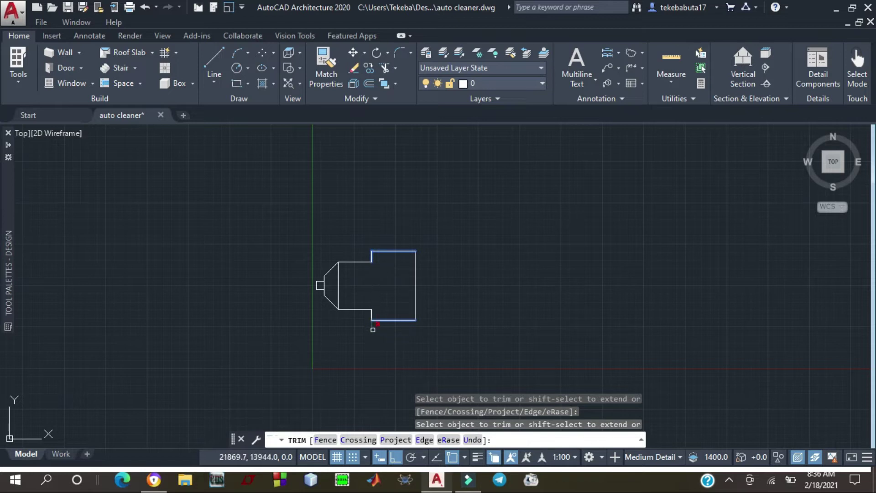
{"action": "left_click", "coordinate": [373, 329]}
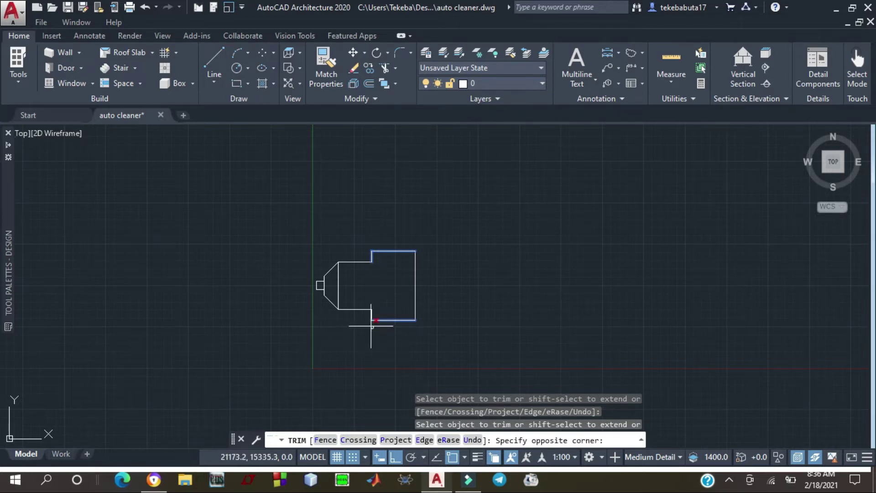
{"action": "left_click", "coordinate": [371, 326]}
{"action": "key", "text": "Escape"}
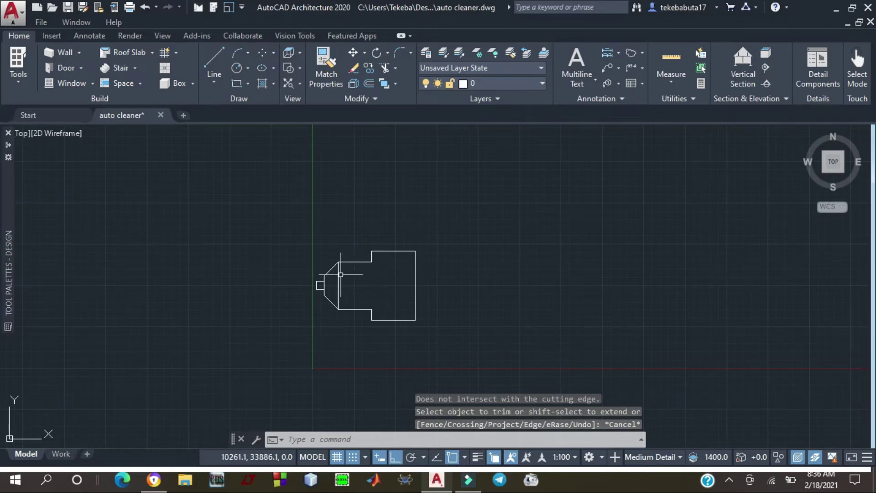
{"action": "scroll", "coordinate": [336, 266], "scroll_direction": "up", "scroll_amount": 2}
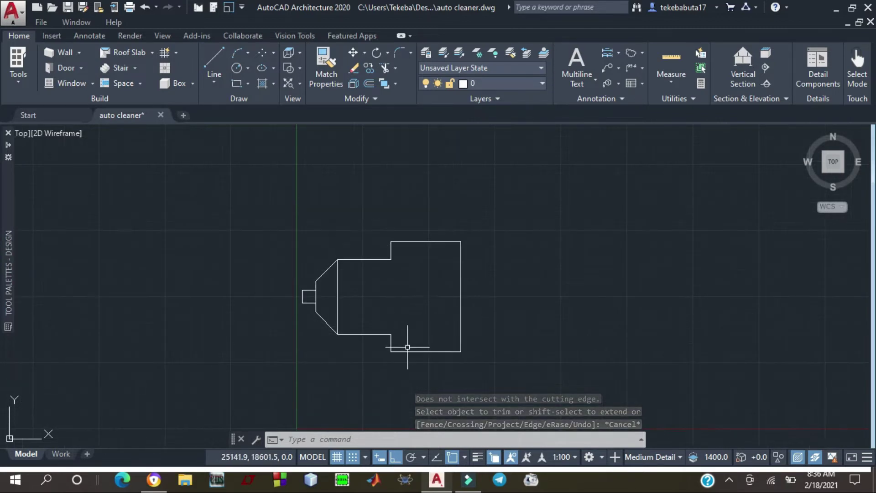
{"action": "scroll", "coordinate": [392, 350], "scroll_direction": "up", "scroll_amount": 2}
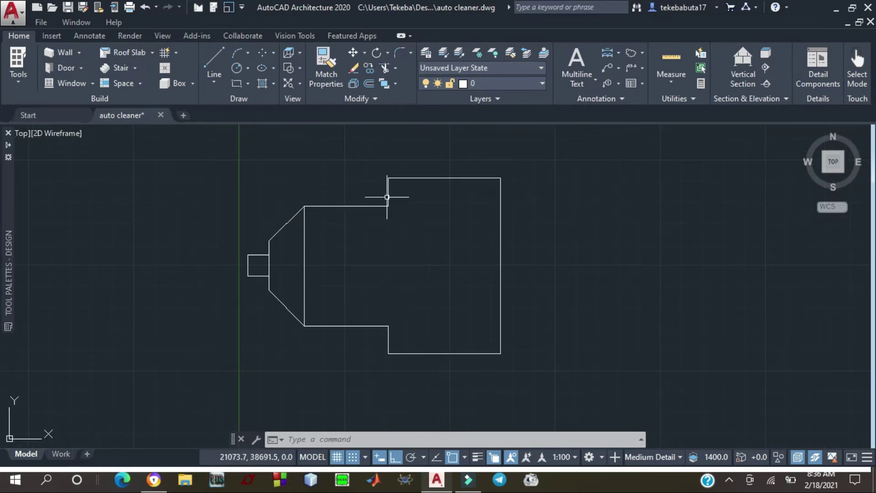
{"action": "scroll", "coordinate": [391, 203], "scroll_direction": "up", "scroll_amount": 2}
{"action": "scroll", "coordinate": [382, 264], "scroll_direction": "down", "scroll_amount": 2}
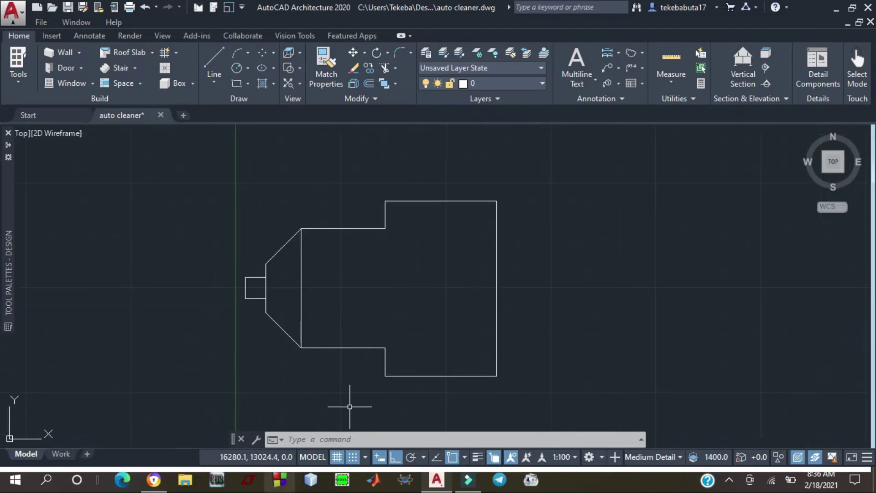
Fillet the upper and lower inner step corners with a 300 radius
{"action": "left_click", "coordinate": [398, 52]}
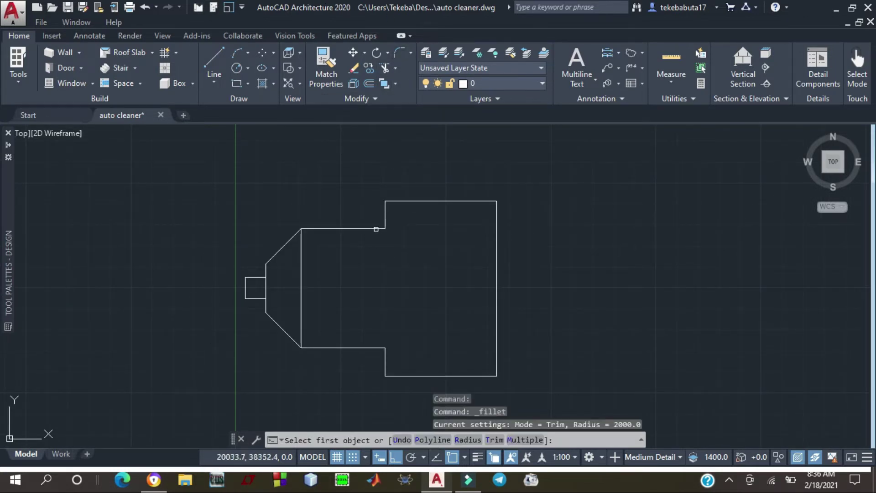
{"action": "left_click", "coordinate": [373, 228]}
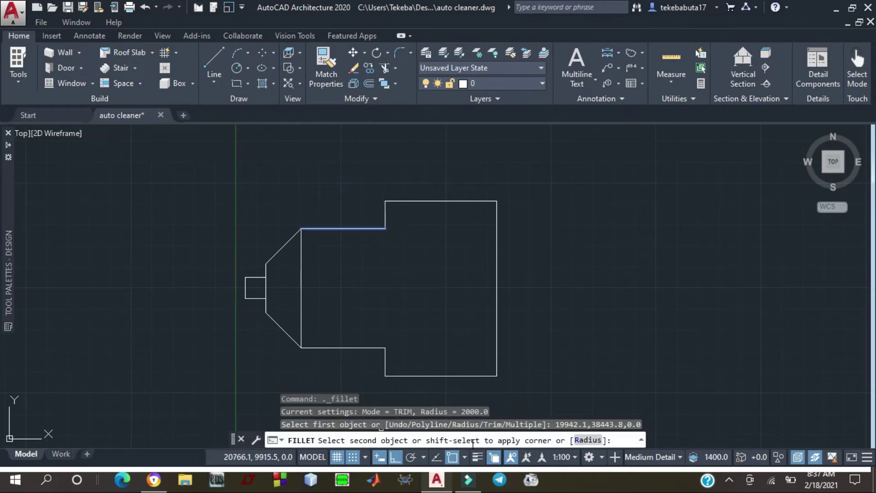
{"action": "left_click", "coordinate": [587, 440]}
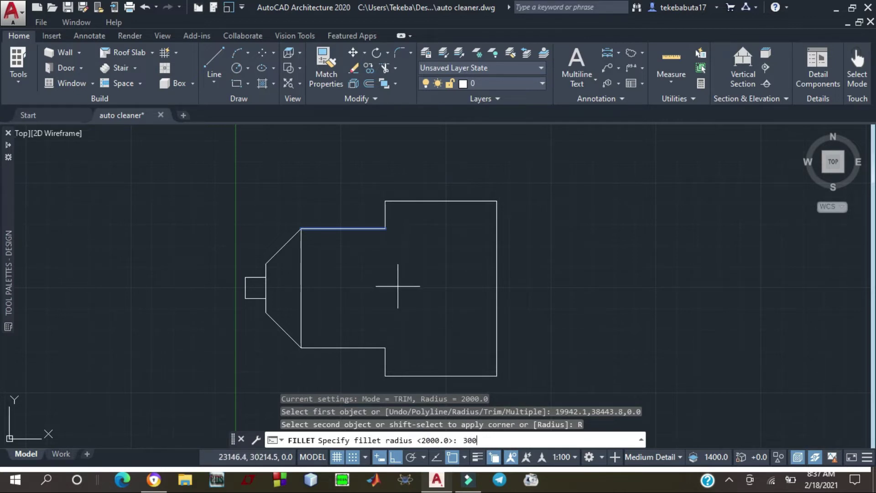
{"action": "key", "text": "Return"}
{"action": "left_click", "coordinate": [384, 217]}
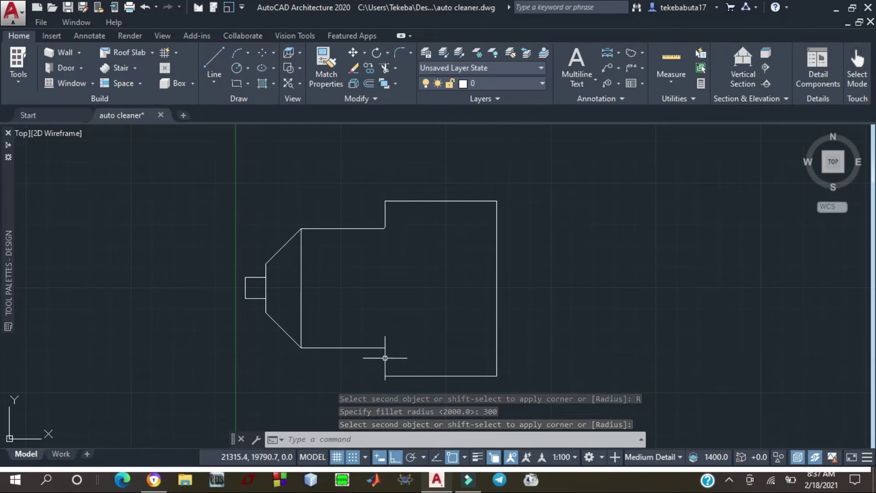
{"action": "left_click", "coordinate": [400, 53]}
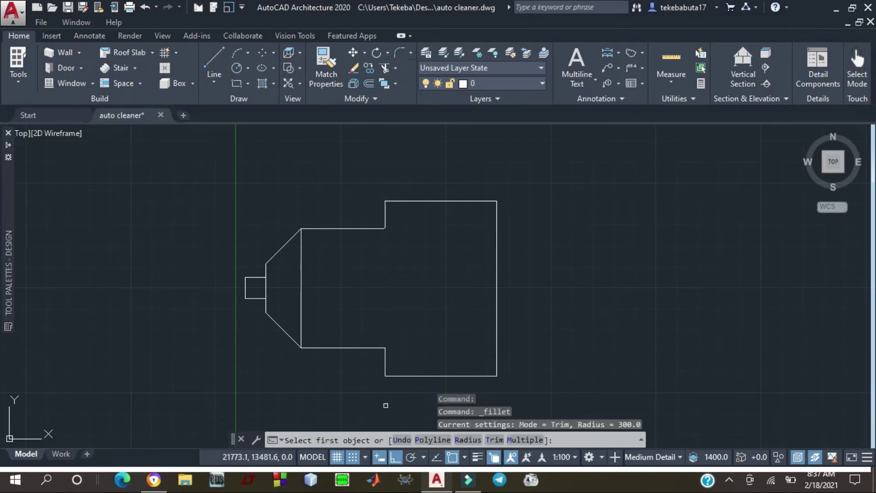
{"action": "left_click", "coordinate": [384, 358]}
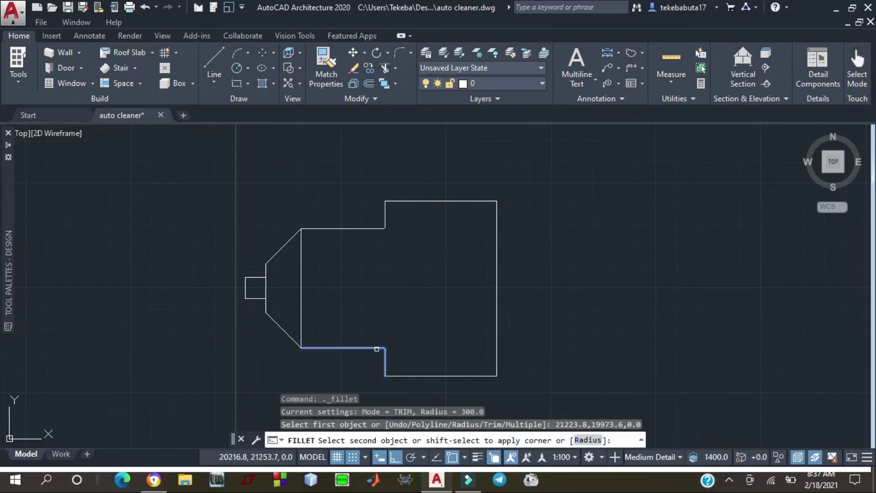
{"action": "left_click", "coordinate": [372, 348]}
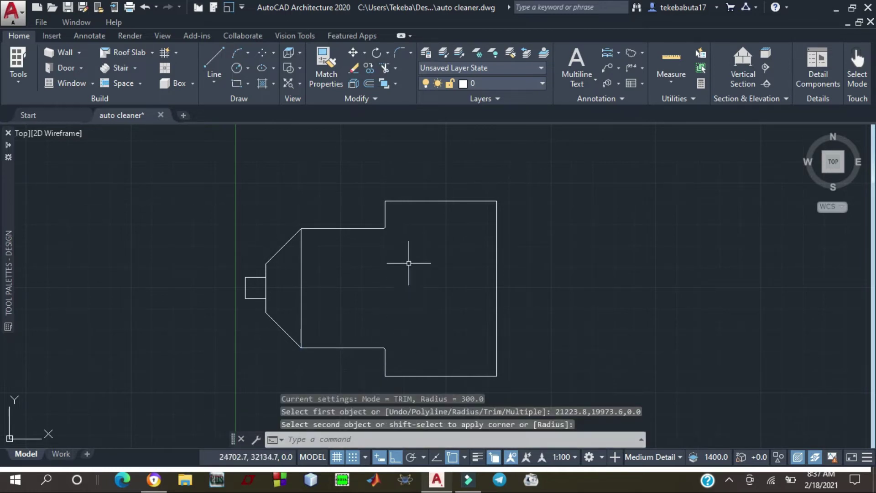
{"action": "scroll", "coordinate": [403, 244], "scroll_direction": "down", "scroll_amount": 4}
{"action": "scroll", "coordinate": [389, 284], "scroll_direction": "up", "scroll_amount": 4}
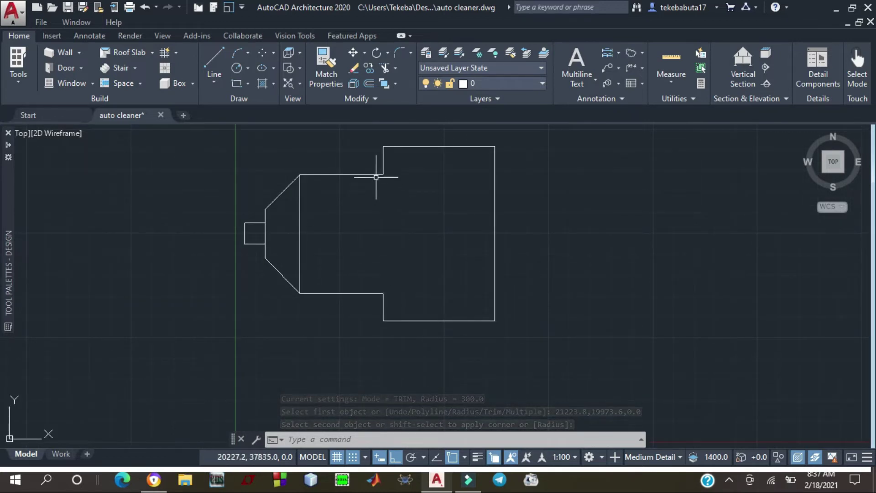
Change the fillet radius to 1000 on the body's bottom edge
{"action": "left_click", "coordinate": [396, 52]}
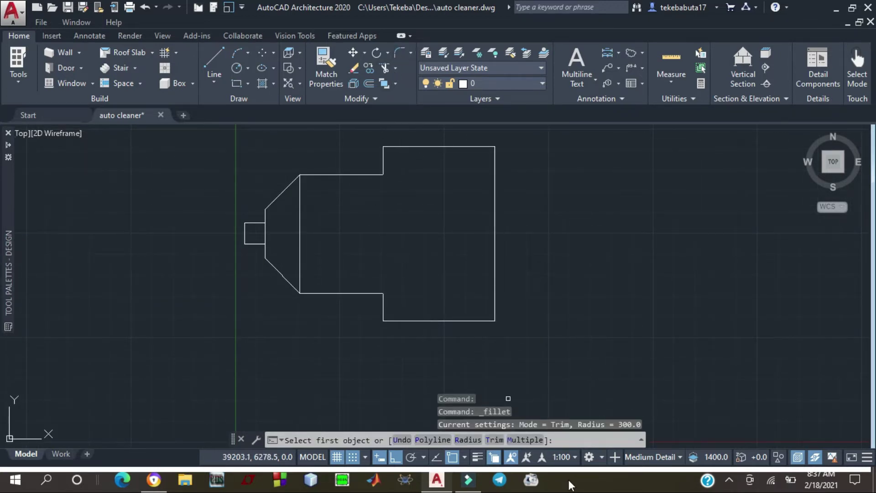
{"action": "left_click", "coordinate": [366, 292]}
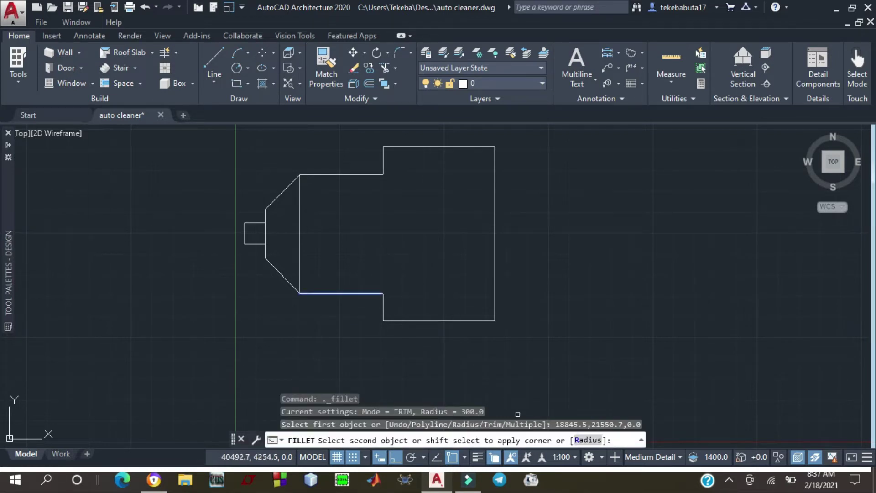
{"action": "left_click", "coordinate": [578, 438]}
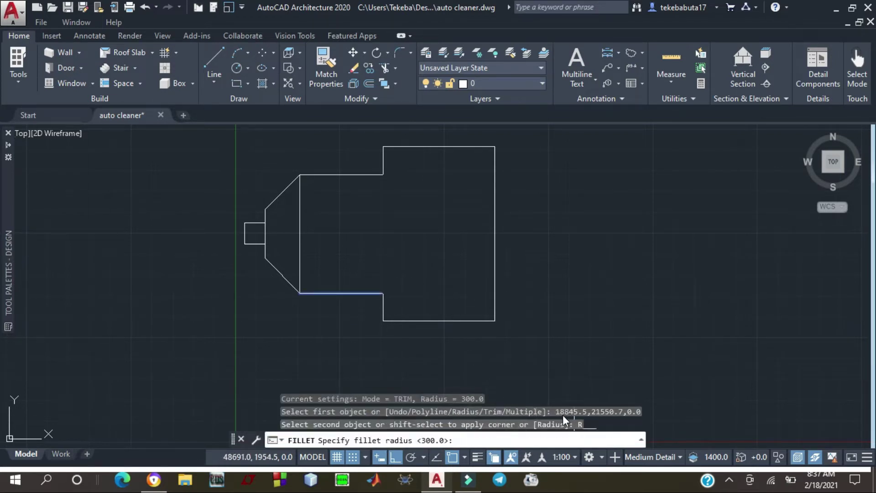
{"action": "type", "text": "1000"}
{"action": "key", "text": "Return"}
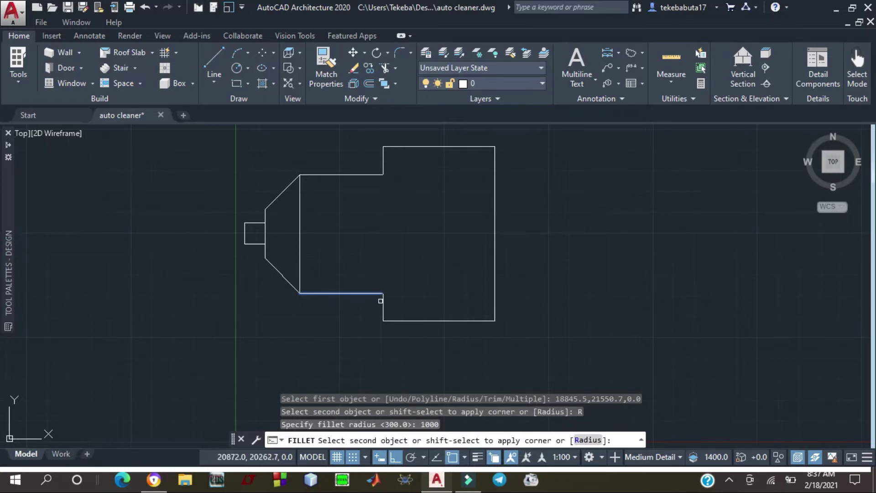
{"action": "left_click", "coordinate": [368, 295]}
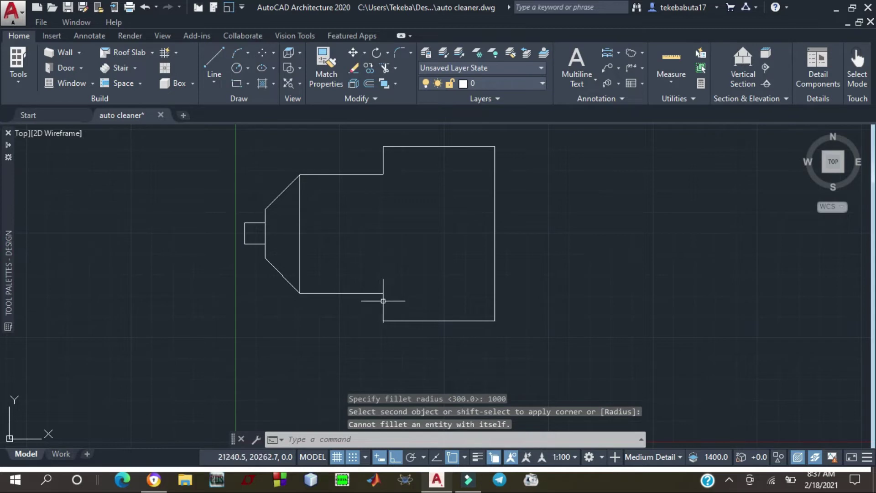
{"action": "left_click", "coordinate": [383, 301]}
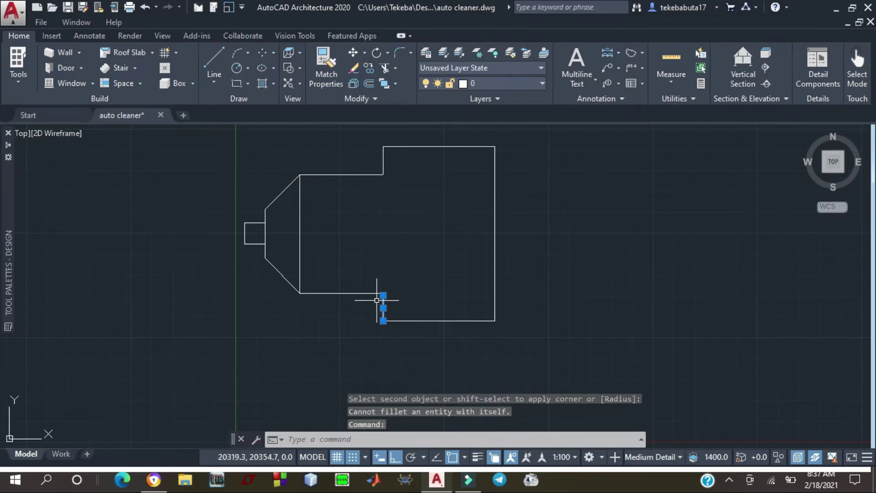
{"action": "key", "text": "Escape"}
Round the lower and upper inner step corners with 1000-radius fillets
{"action": "left_click", "coordinate": [396, 50]}
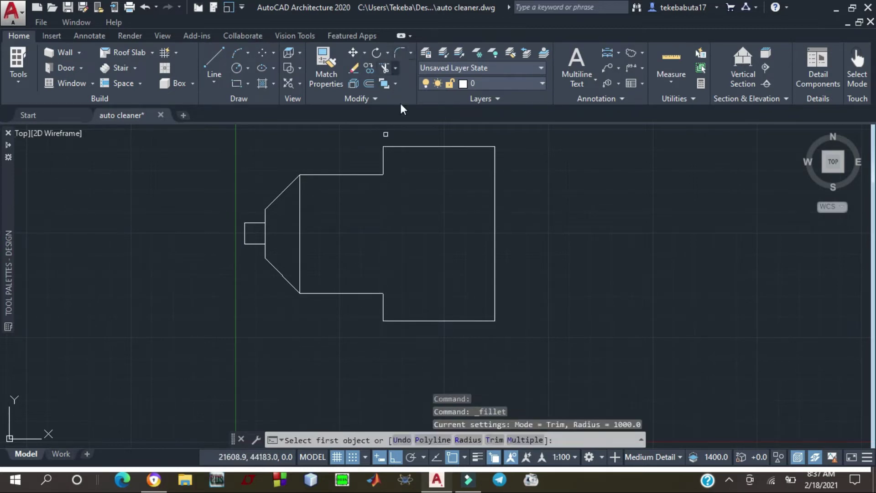
{"action": "left_click", "coordinate": [371, 293]}
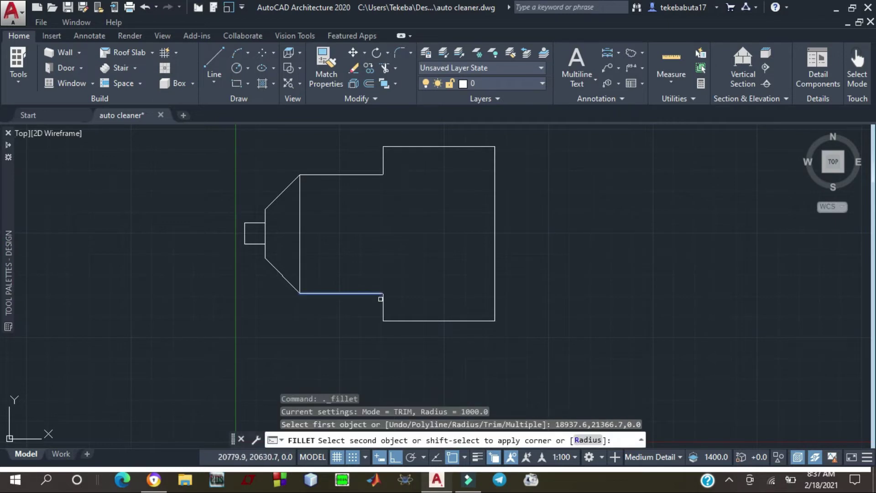
{"action": "left_click", "coordinate": [383, 310]}
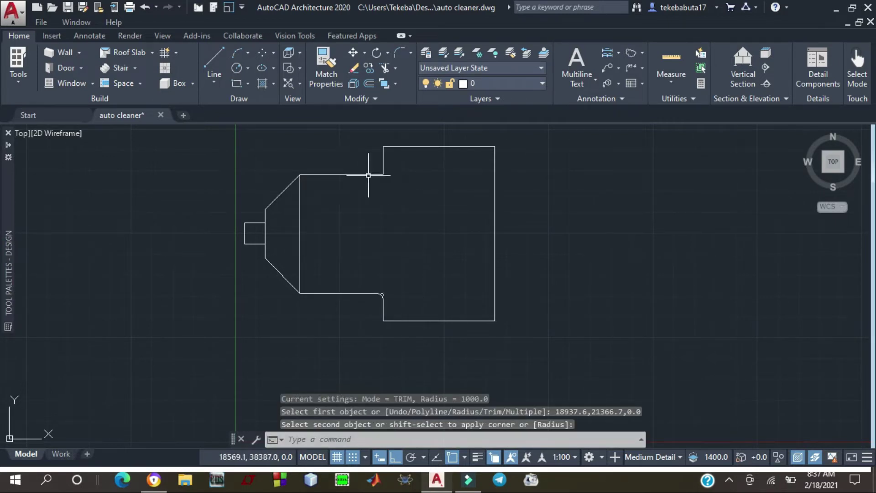
{"action": "left_click", "coordinate": [397, 51]}
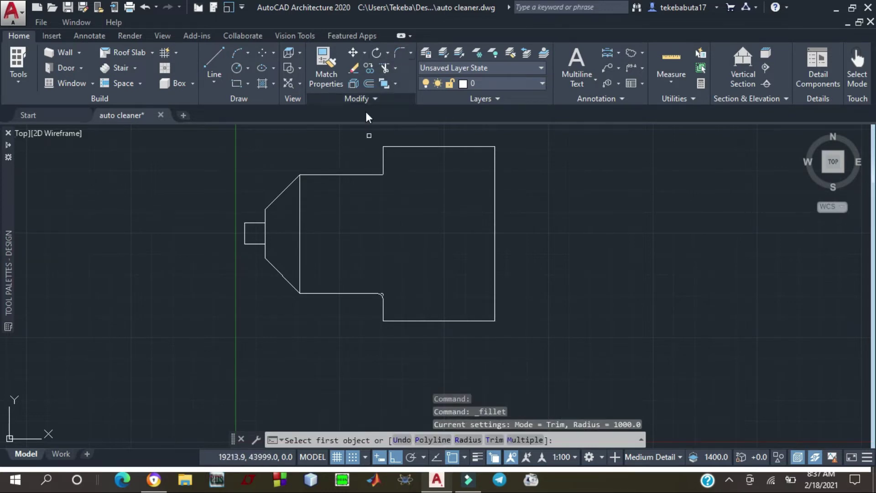
{"action": "left_click", "coordinate": [364, 175]}
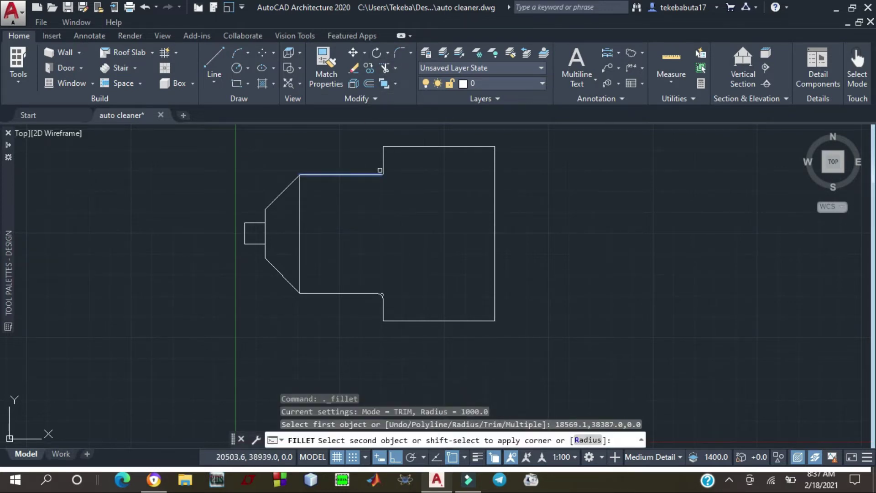
{"action": "left_click", "coordinate": [385, 163]}
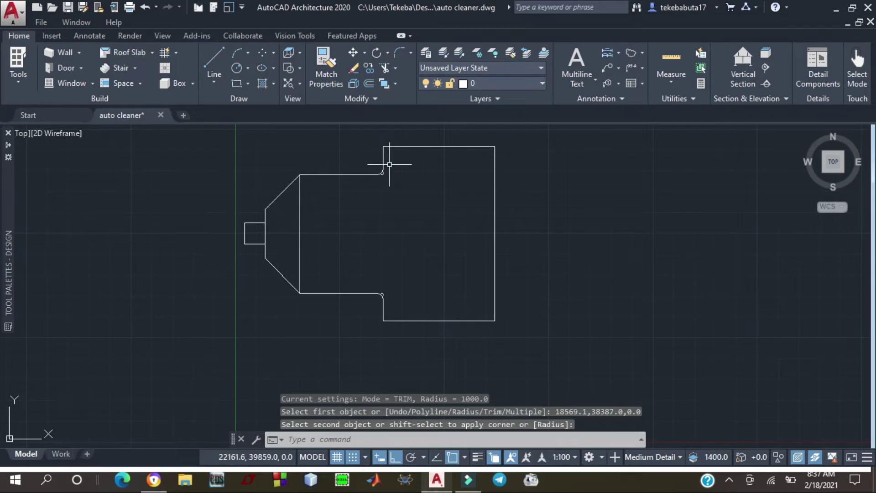
{"action": "key", "text": "Escape"}
Delete the duplicate fillet arcs left at the lower and upper step corners
{"action": "scroll", "coordinate": [382, 299], "scroll_direction": "up", "scroll_amount": 2}
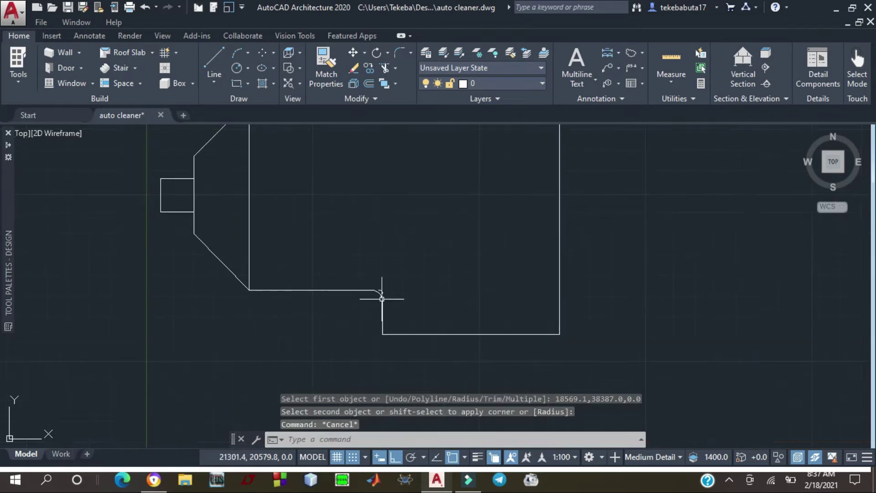
{"action": "scroll", "coordinate": [382, 294], "scroll_direction": "up", "scroll_amount": 2}
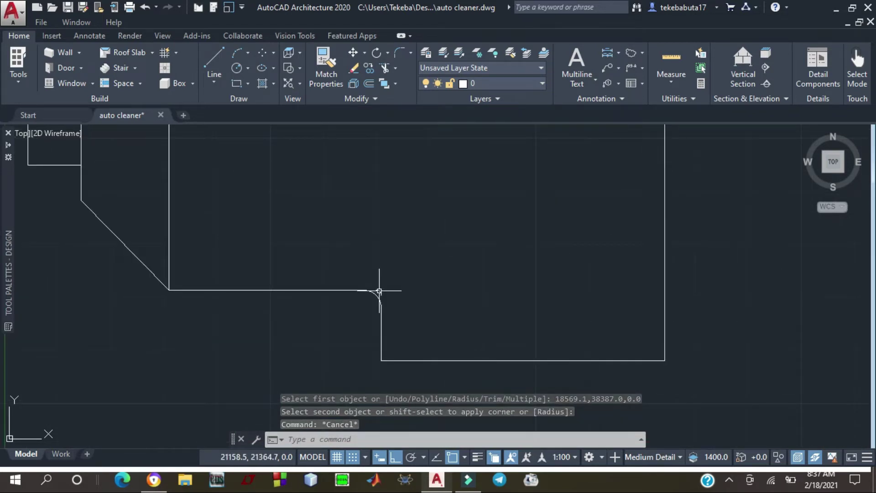
{"action": "left_click", "coordinate": [379, 290]}
{"action": "key", "text": "Delete"}
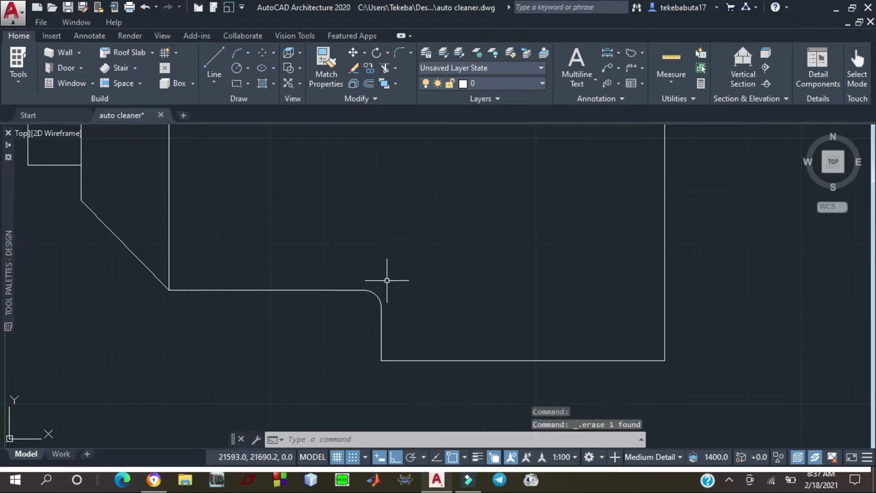
{"action": "scroll", "coordinate": [391, 274], "scroll_direction": "down", "scroll_amount": 5}
{"action": "scroll", "coordinate": [387, 218], "scroll_direction": "up", "scroll_amount": 2}
{"action": "scroll", "coordinate": [387, 217], "scroll_direction": "up", "scroll_amount": 2}
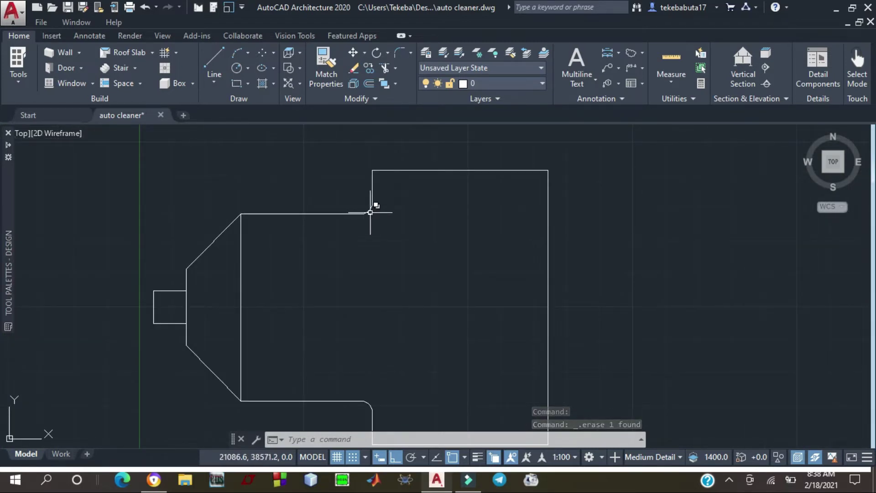
{"action": "left_click", "coordinate": [370, 211]}
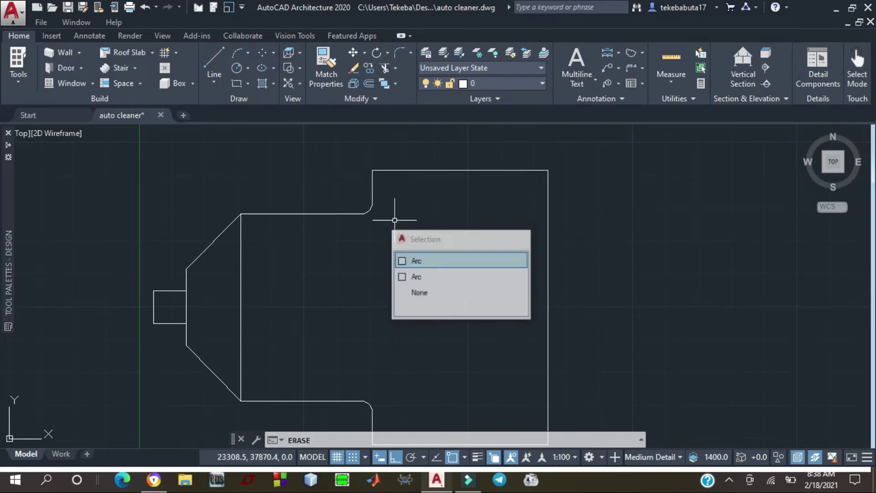
{"action": "key", "text": "Delete"}
{"action": "scroll", "coordinate": [368, 233], "scroll_direction": "down", "scroll_amount": 5}
{"action": "scroll", "coordinate": [379, 226], "scroll_direction": "up", "scroll_amount": 4}
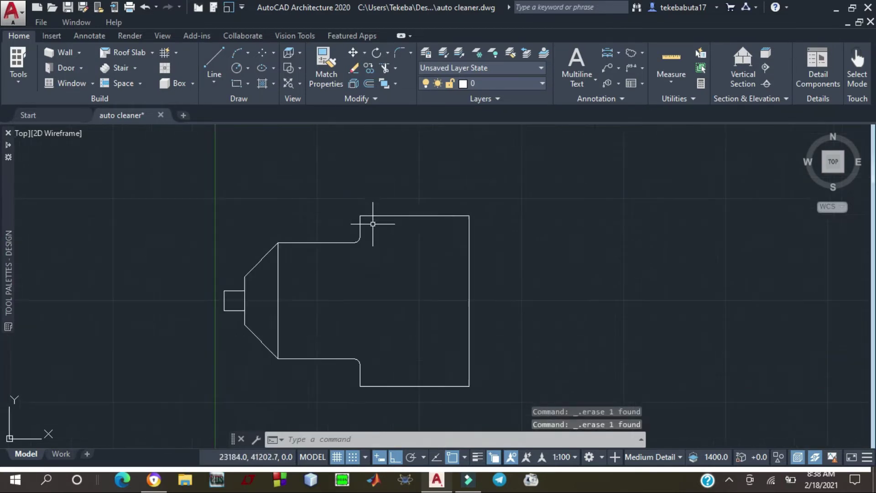
{"action": "left_click", "coordinate": [399, 52]}
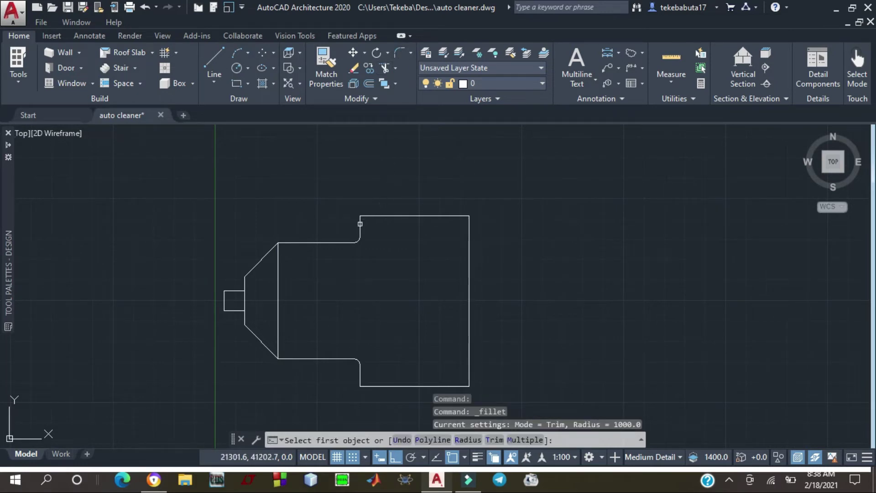
{"action": "left_click", "coordinate": [360, 224]}
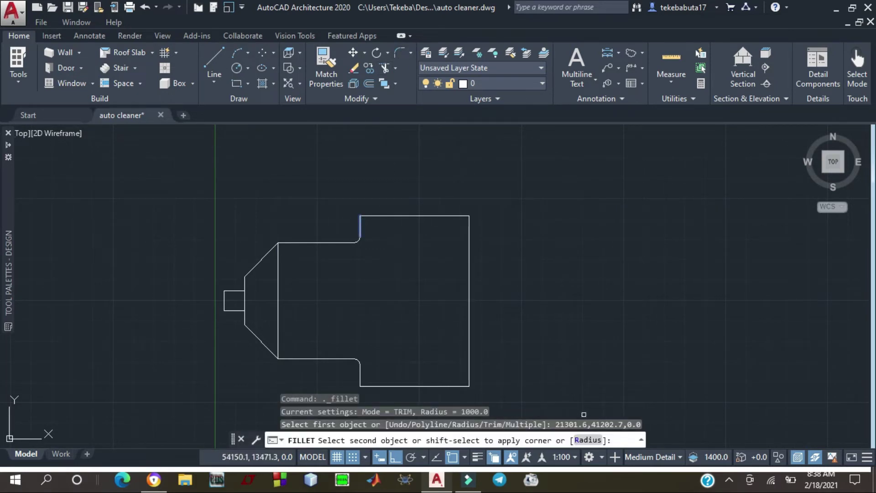
{"action": "left_click", "coordinate": [587, 440]}
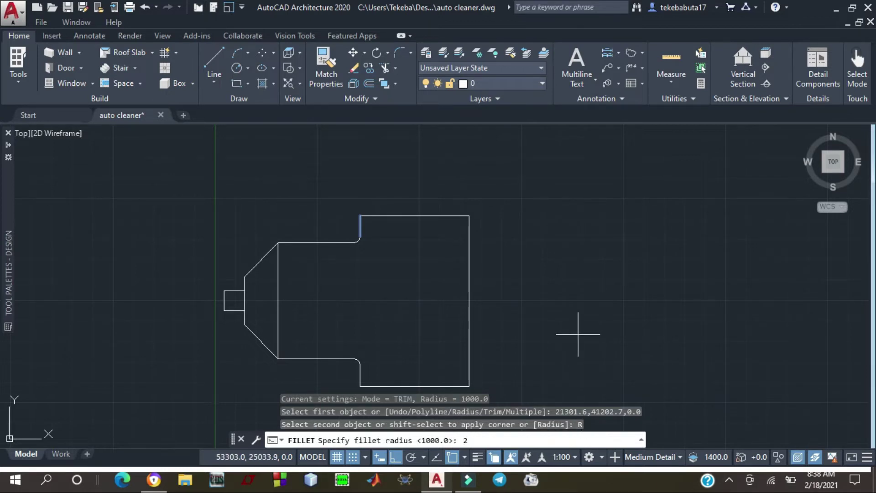
{"action": "type", "text": "25000"}
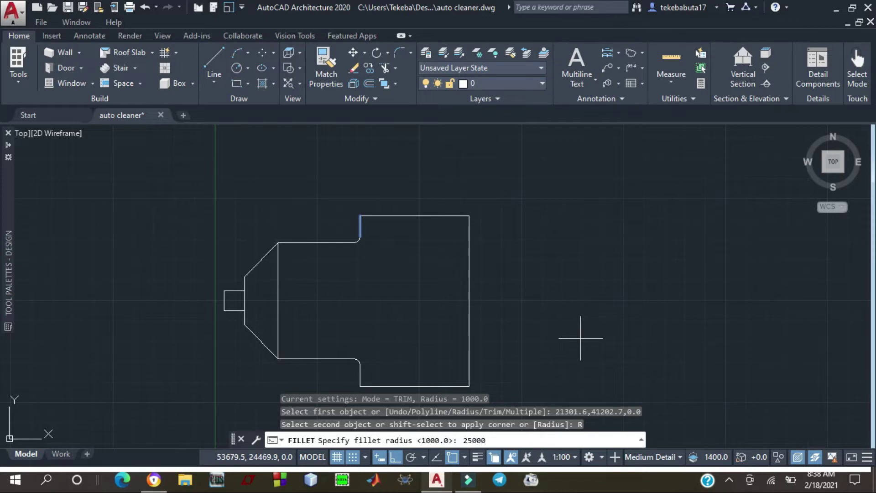
{"action": "key", "text": "Return"}
{"action": "left_click", "coordinate": [385, 214]}
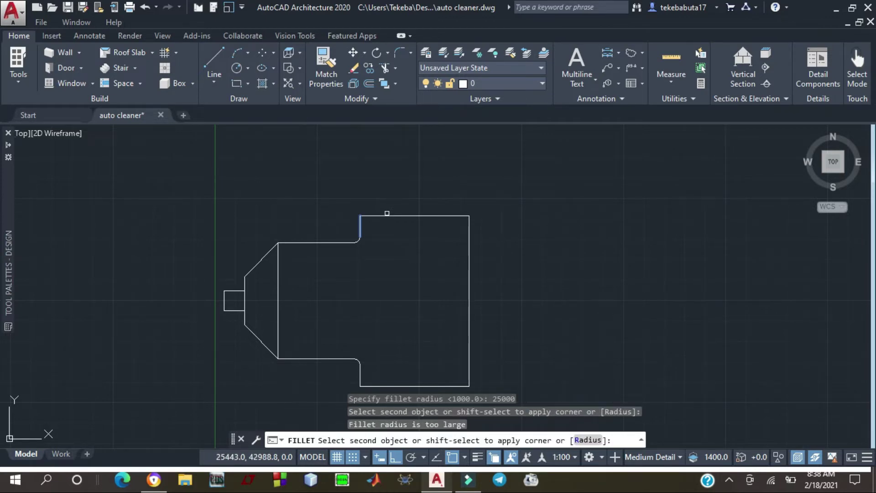
{"action": "left_click", "coordinate": [385, 215]}
{"action": "key", "text": "Return"}
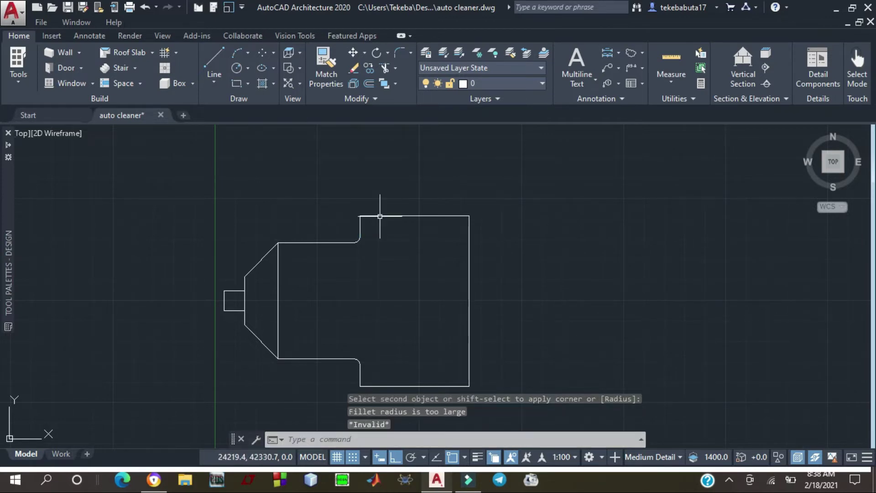
{"action": "left_click", "coordinate": [397, 49]}
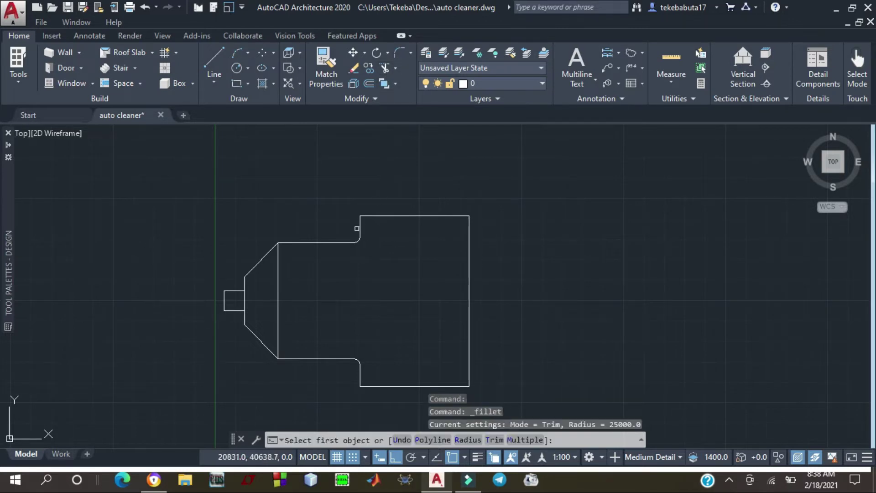
{"action": "left_click", "coordinate": [360, 226]}
{"action": "left_click", "coordinate": [373, 216]}
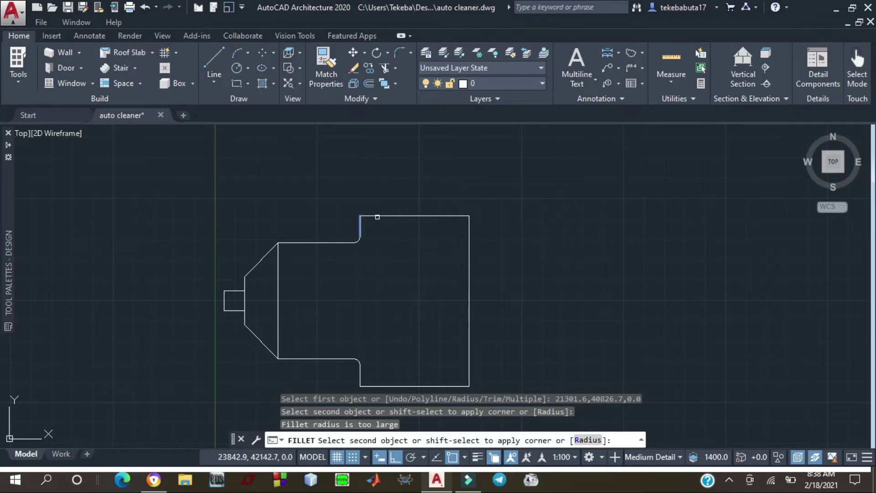
{"action": "key", "text": "Return"}
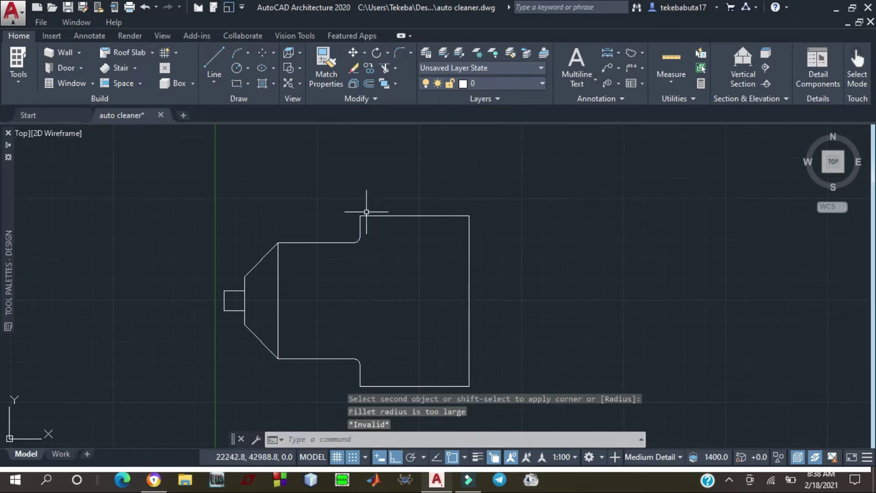
Fillet the rear block's top-left corner with an 1800 radius
{"action": "left_click", "coordinate": [398, 50]}
{"action": "left_click", "coordinate": [361, 228]}
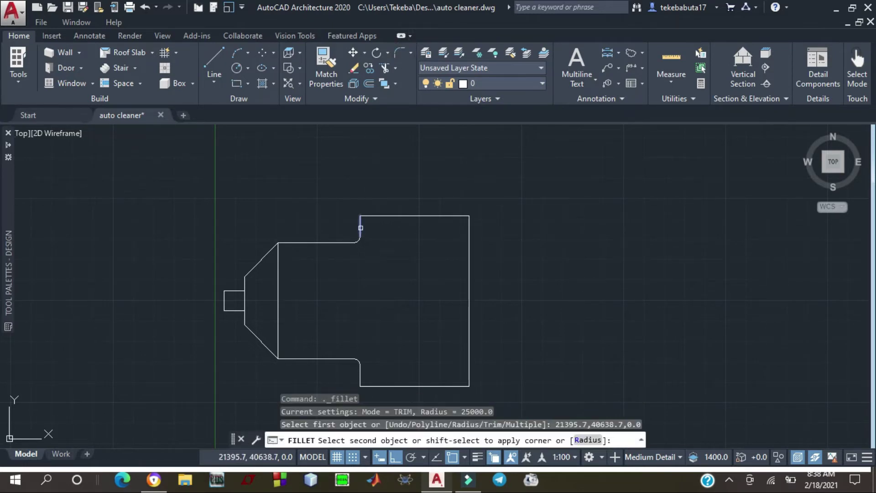
{"action": "left_click", "coordinate": [469, 365]}
{"action": "left_click", "coordinate": [586, 440]}
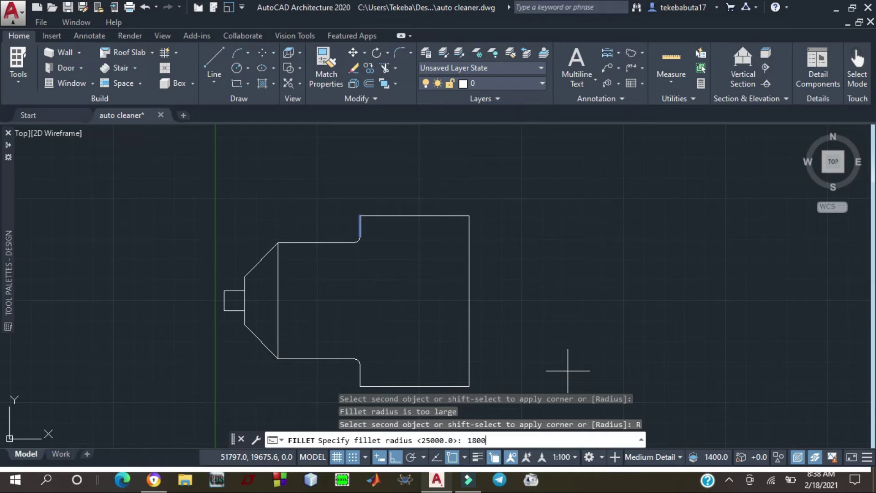
{"action": "key", "text": "Return"}
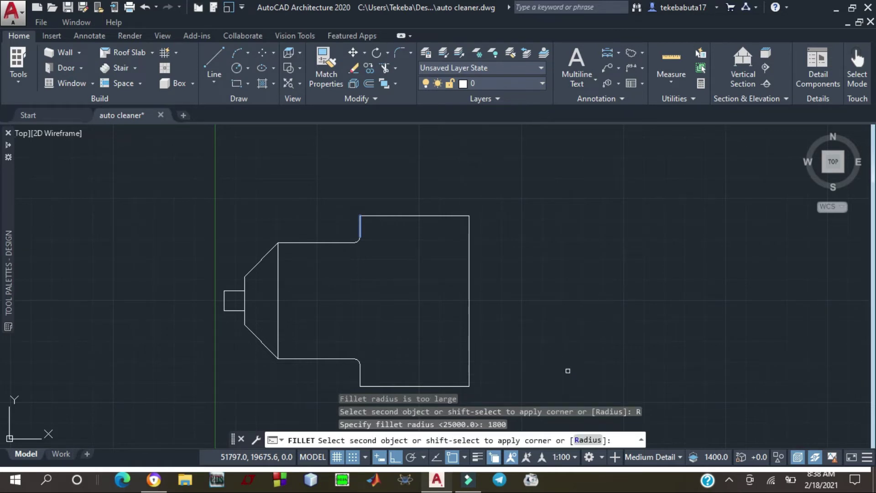
{"action": "left_click", "coordinate": [375, 217]}
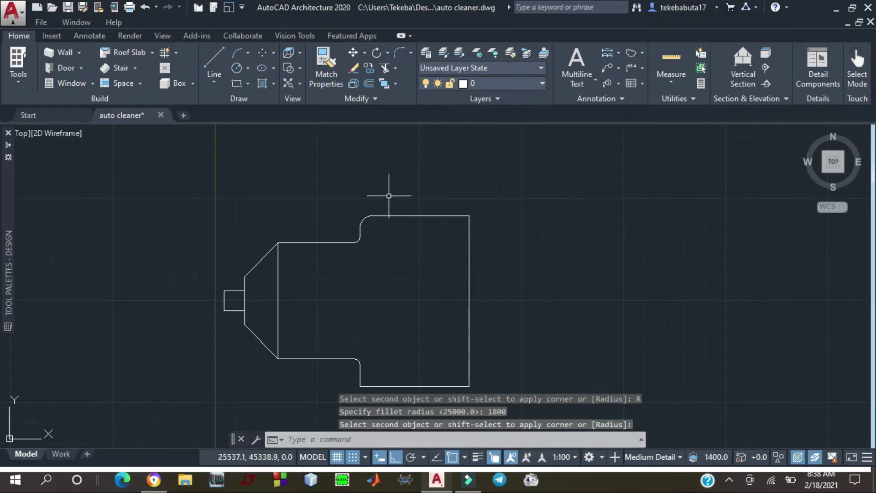
{"action": "key", "text": "Escape"}
{"action": "scroll", "coordinate": [376, 192], "scroll_direction": "down", "scroll_amount": 4}
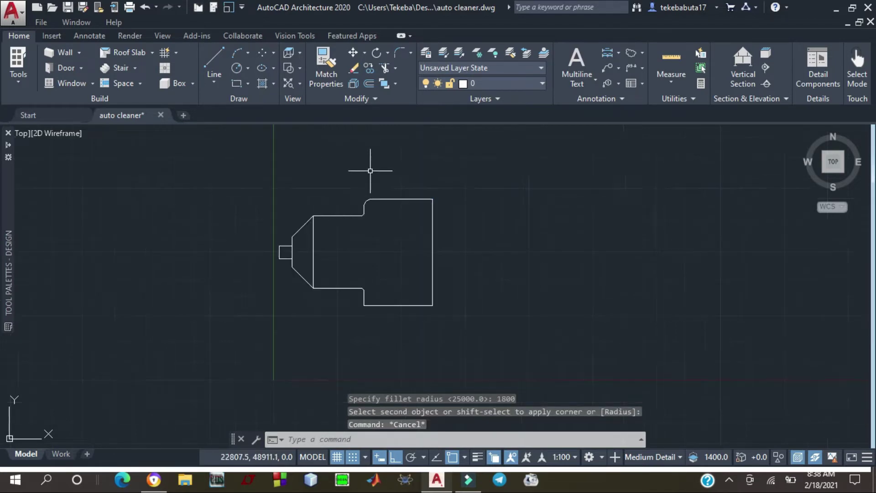
Begin a fillet on the lower step's vertical segment, then cancel it
{"action": "left_click", "coordinate": [397, 50]}
{"action": "scroll", "coordinate": [368, 241], "scroll_direction": "up", "scroll_amount": 4}
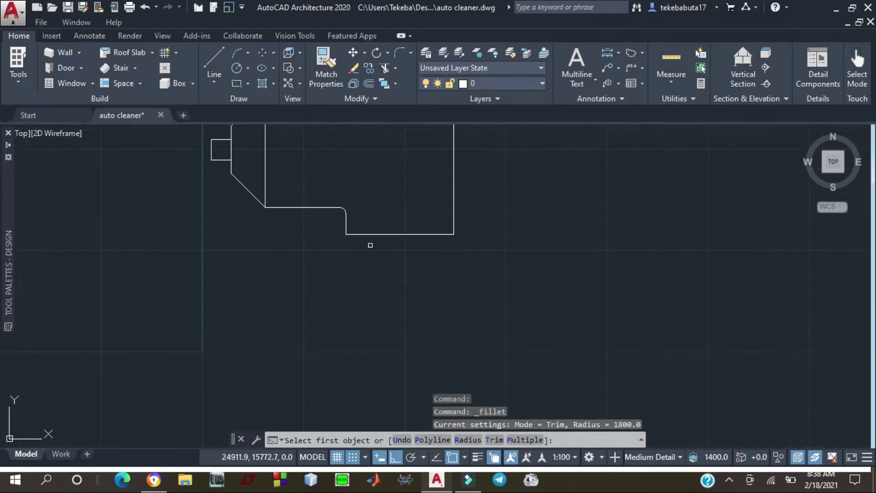
{"action": "left_click", "coordinate": [345, 224]}
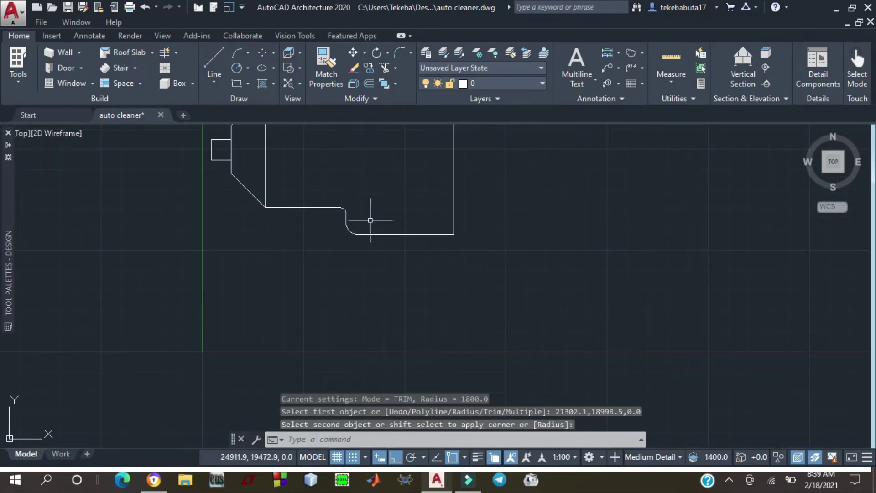
{"action": "key", "text": "Escape"}
{"action": "scroll", "coordinate": [362, 269], "scroll_direction": "down", "scroll_amount": 4}
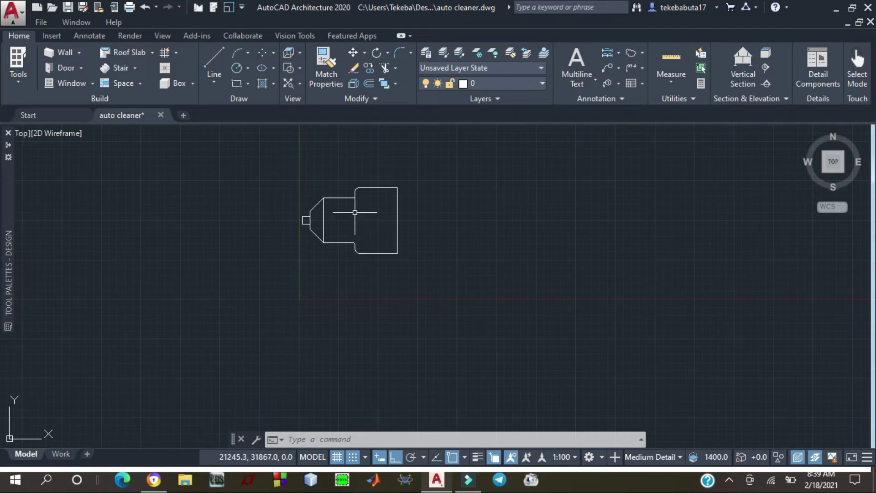
{"action": "scroll", "coordinate": [349, 213], "scroll_direction": "up", "scroll_amount": 2}
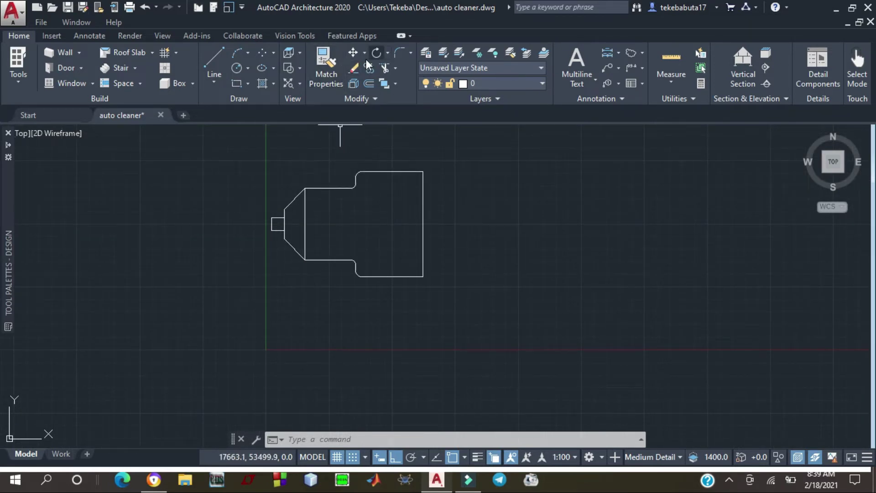
{"action": "left_click", "coordinate": [216, 54]}
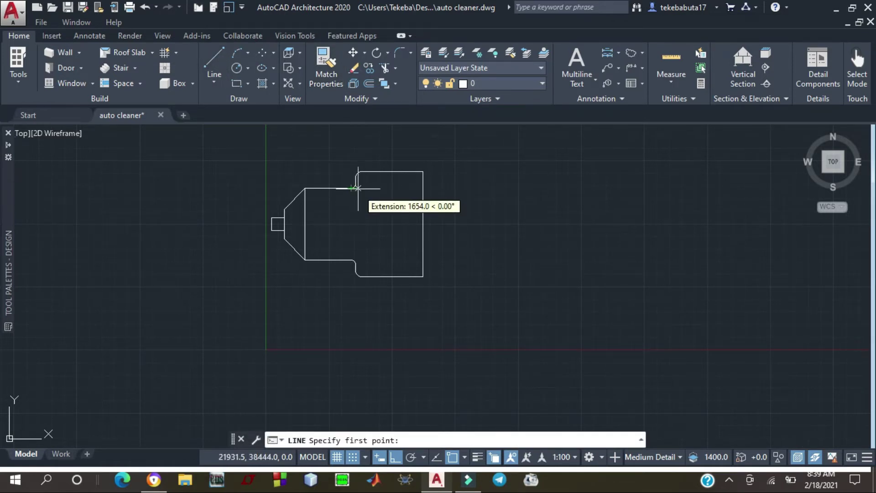
{"action": "scroll", "coordinate": [356, 188], "scroll_direction": "up", "scroll_amount": 6}
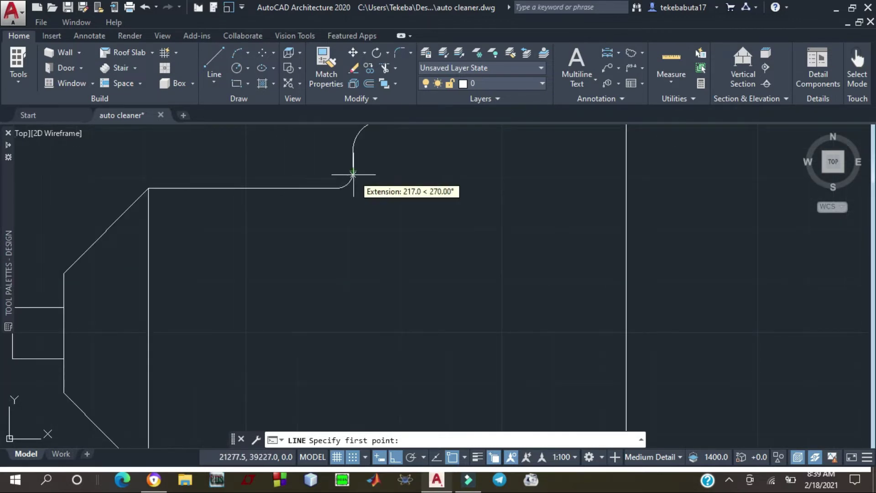
{"action": "left_click", "coordinate": [353, 171]}
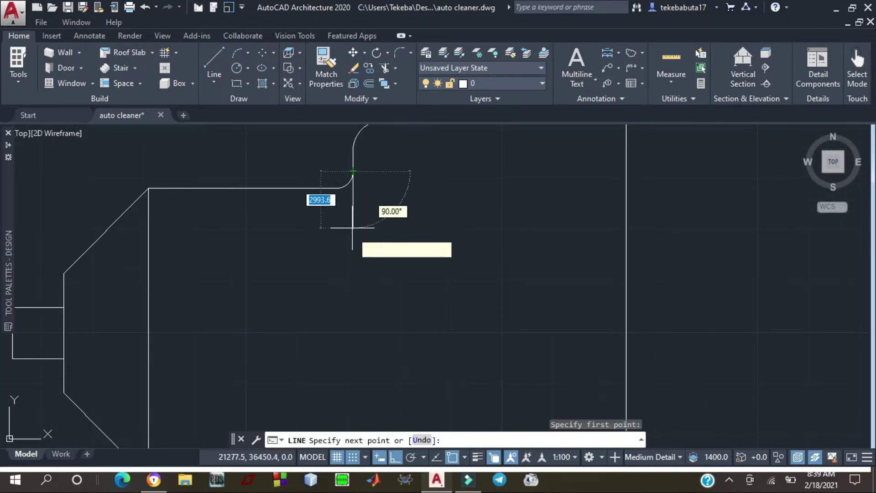
{"action": "scroll", "coordinate": [353, 289], "scroll_direction": "down", "scroll_amount": 4}
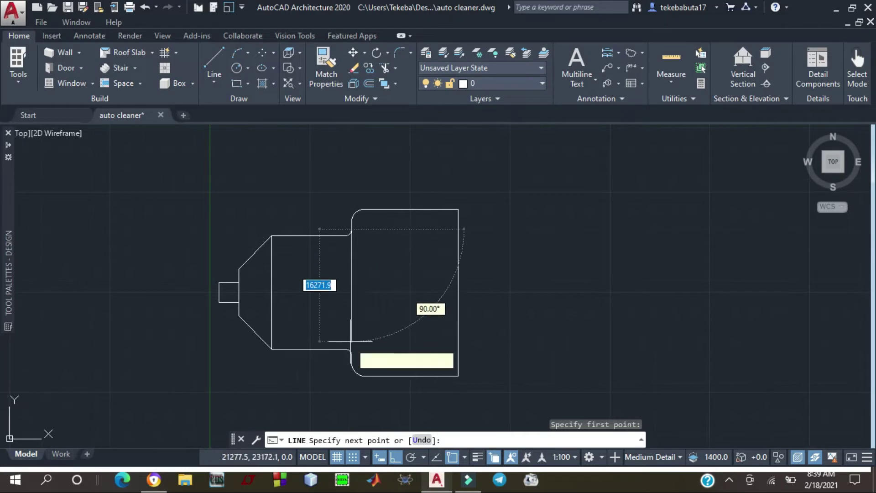
{"action": "scroll", "coordinate": [351, 358], "scroll_direction": "up", "scroll_amount": 3}
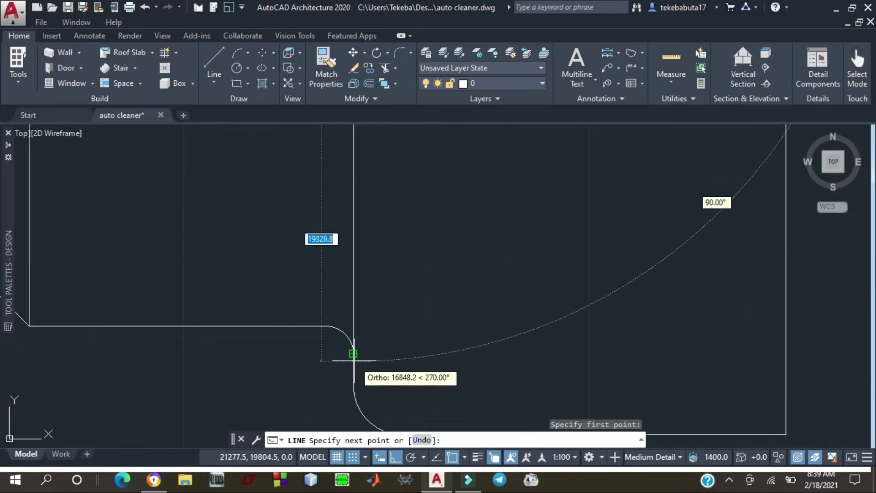
{"action": "left_click", "coordinate": [353, 353]}
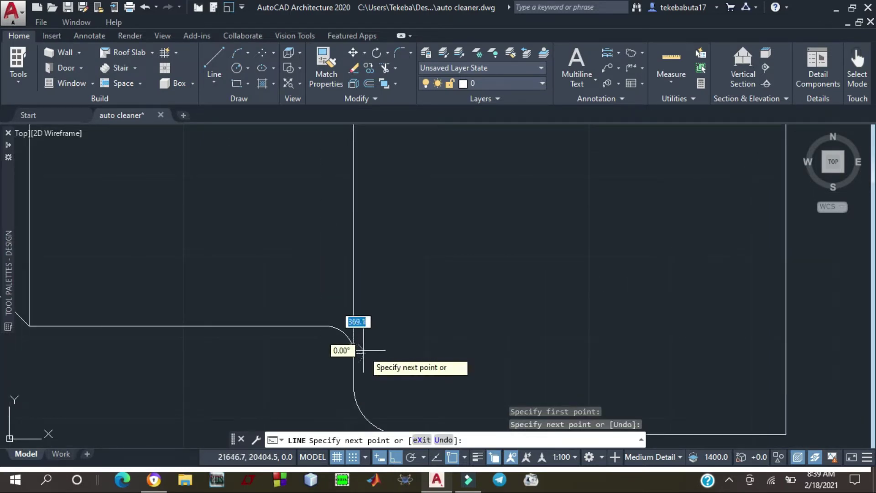
{"action": "key", "text": "Escape"}
{"action": "scroll", "coordinate": [411, 265], "scroll_direction": "down", "scroll_amount": 3}
{"action": "scroll", "coordinate": [281, 281], "scroll_direction": "down", "scroll_amount": 2}
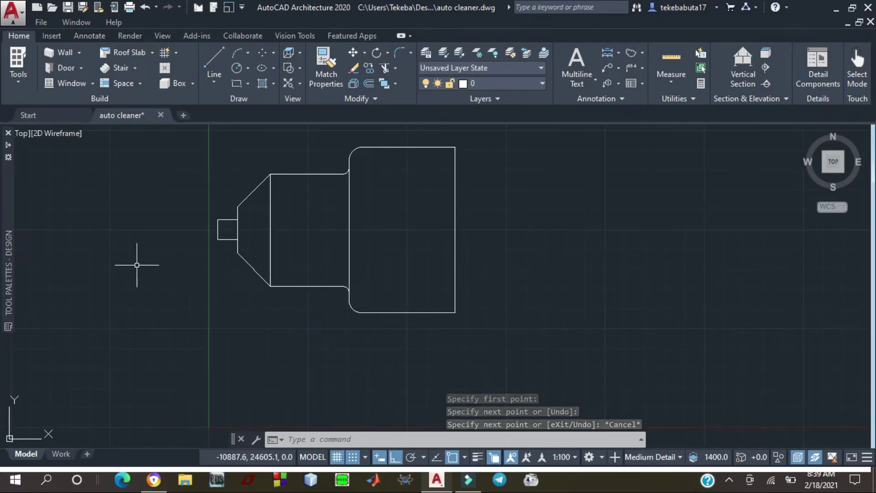
{"action": "scroll", "coordinate": [241, 293], "scroll_direction": "down", "scroll_amount": 2}
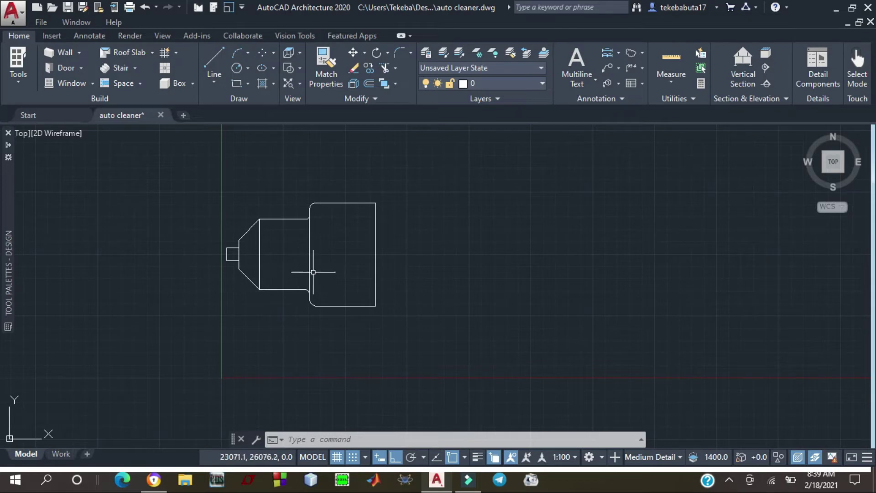
{"action": "scroll", "coordinate": [372, 262], "scroll_direction": "down", "scroll_amount": 3}
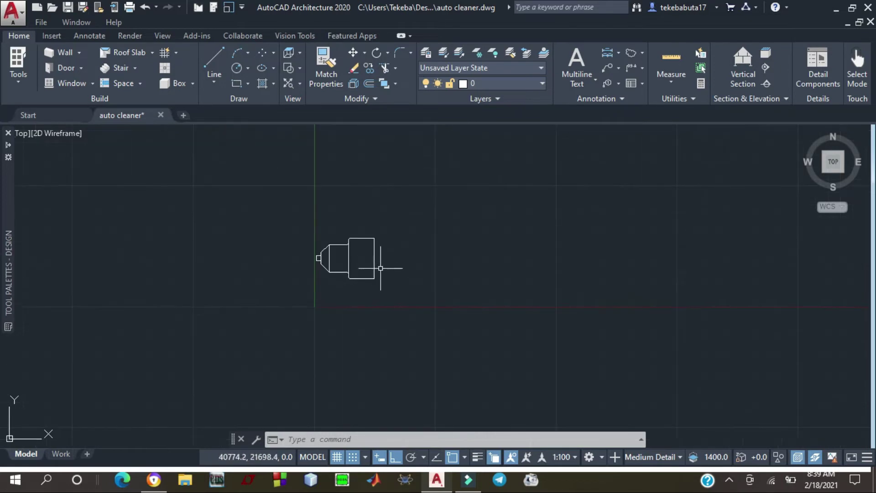
{"action": "scroll", "coordinate": [379, 247], "scroll_direction": "up", "scroll_amount": 2}
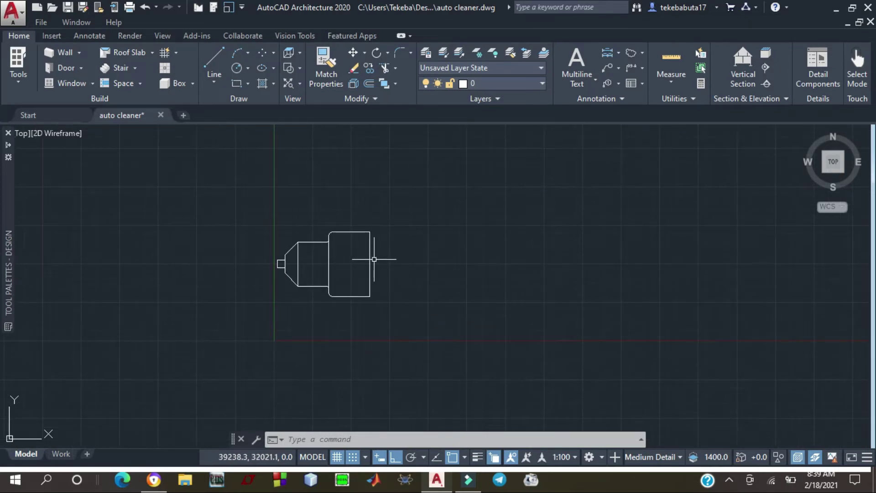
{"action": "scroll", "coordinate": [369, 267], "scroll_direction": "down", "scroll_amount": 1}
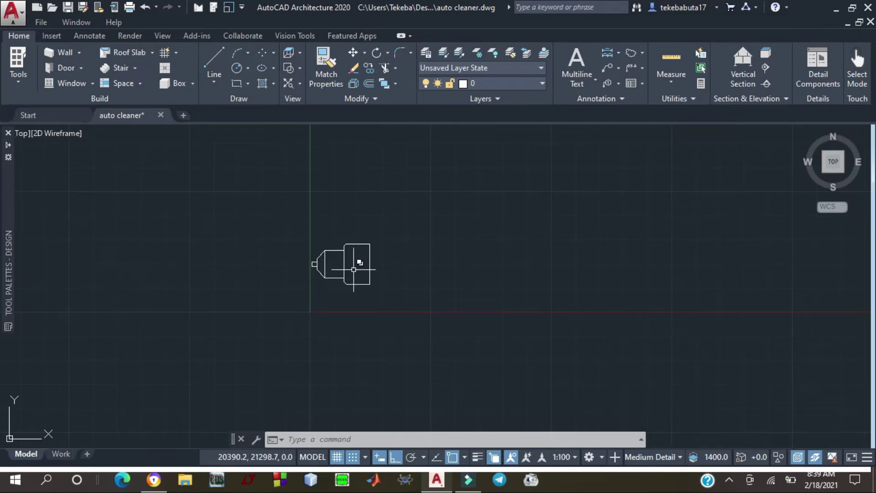
{"action": "scroll", "coordinate": [361, 260], "scroll_direction": "up", "scroll_amount": 4}
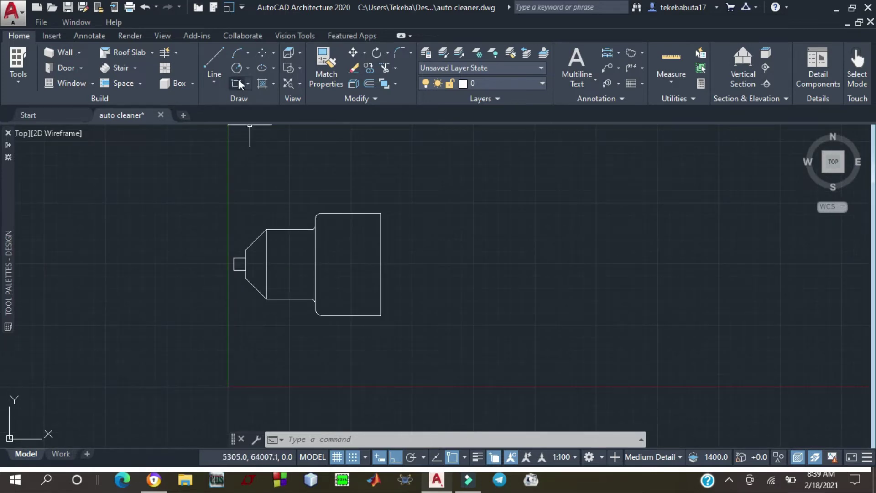
Draw the flange's 1700-long top edge, starting 2500 below the body's top-right corner
{"action": "left_click", "coordinate": [215, 58]}
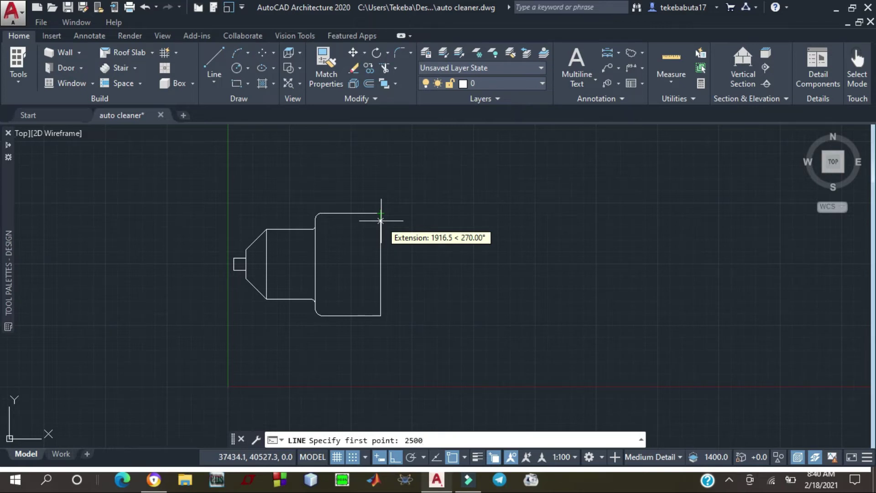
{"action": "key", "text": "Return"}
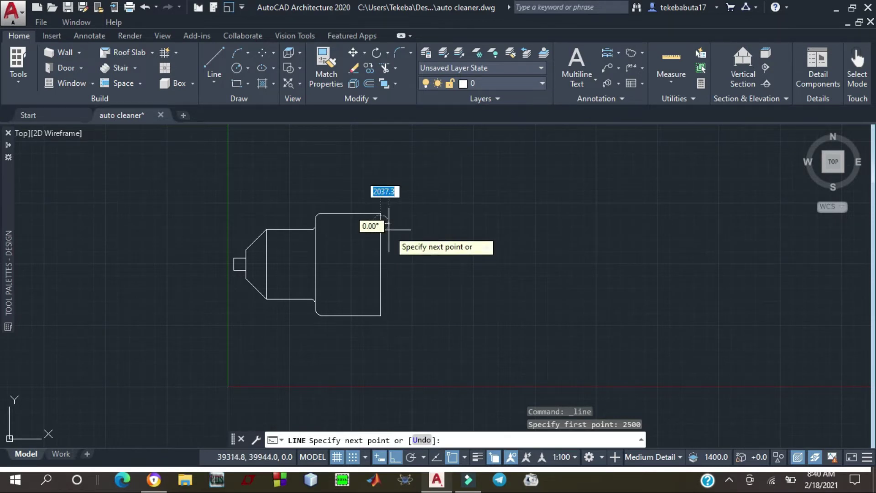
{"action": "type", "text": "177"}
{"action": "key", "text": "BackSpace"}
{"action": "type", "text": "00"}
{"action": "key", "text": "Return"}
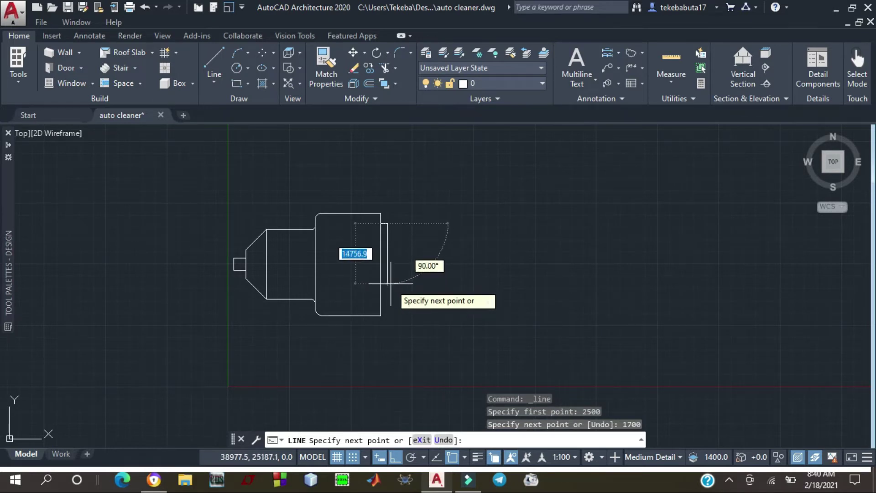
{"action": "key", "text": "Escape"}
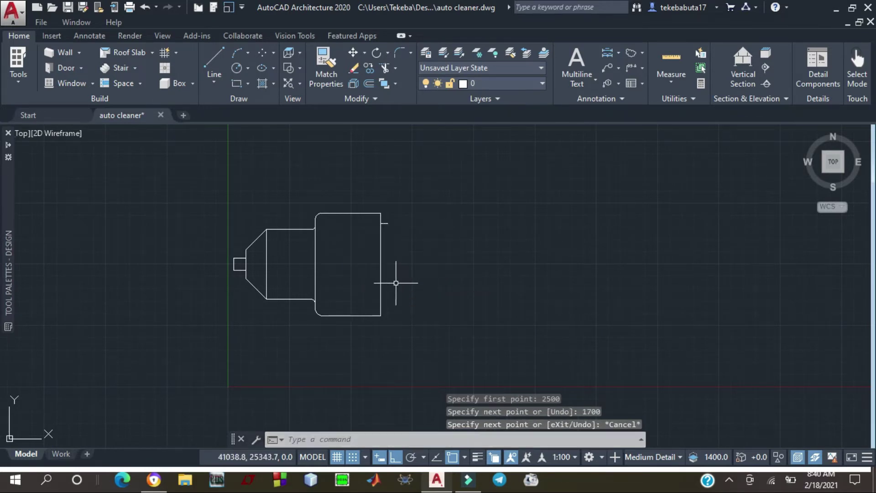
Draw the 1700-long bottom edge 2500 above the bottom-right corner and close the right side vertically
{"action": "left_click", "coordinate": [211, 60]}
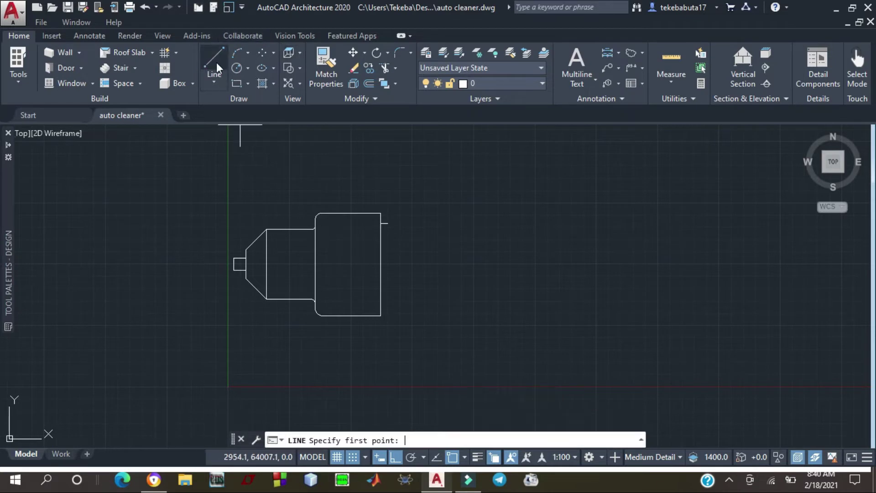
{"action": "left_click", "coordinate": [380, 315]}
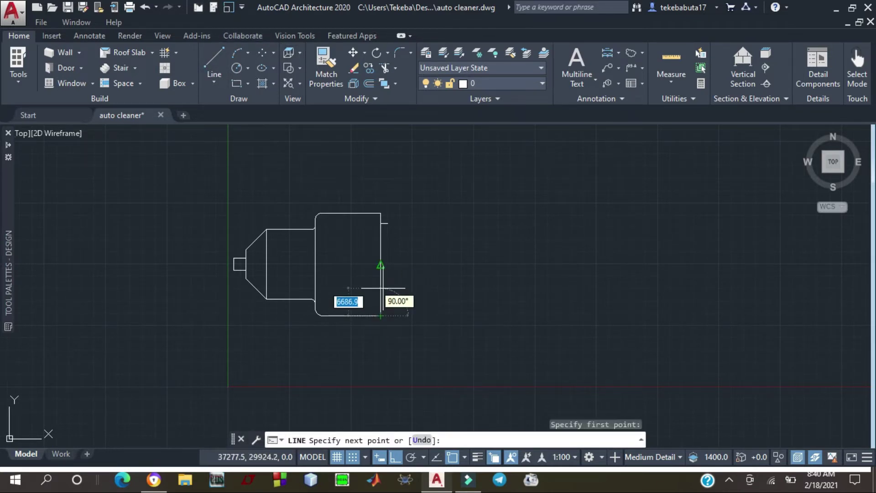
{"action": "type", "text": "2500"}
{"action": "key", "text": "Return"}
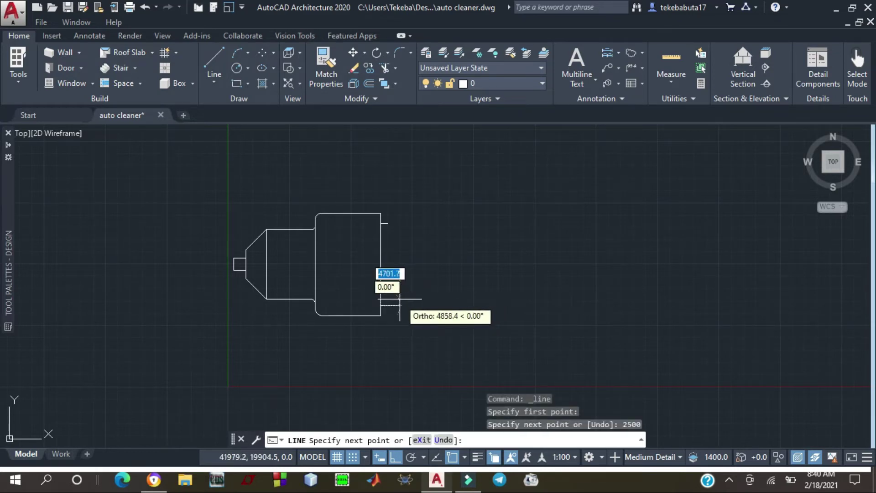
{"action": "type", "text": "1700"}
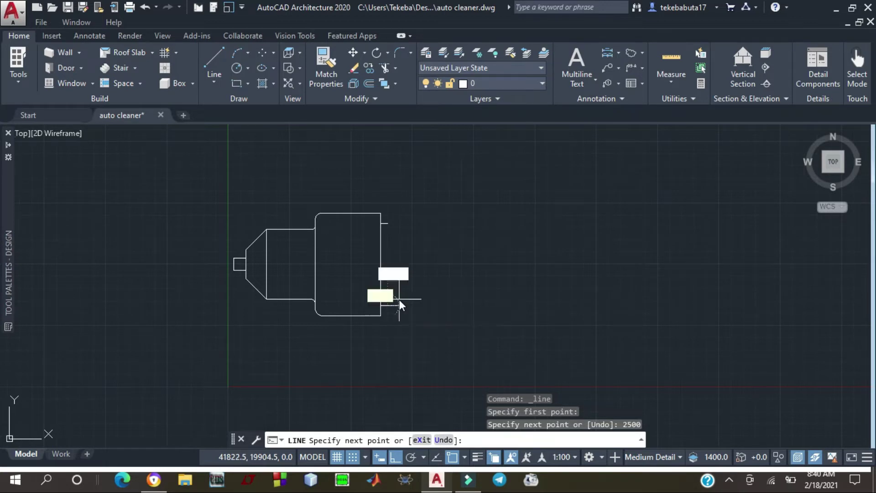
{"action": "key", "text": "Return"}
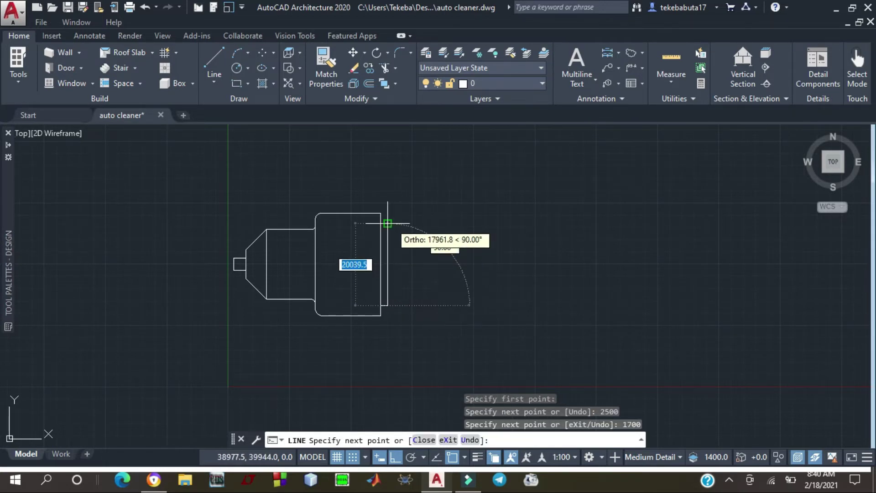
{"action": "left_click", "coordinate": [387, 223]}
{"action": "key", "text": "Escape"}
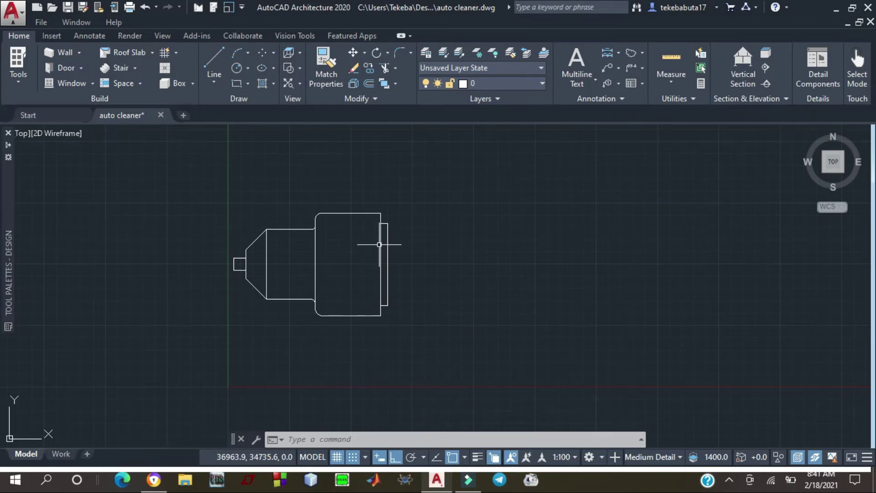
Run a horizontal line from the flange's right-edge midpoint far to the right, then zoom to the part
{"action": "left_click", "coordinate": [212, 57]}
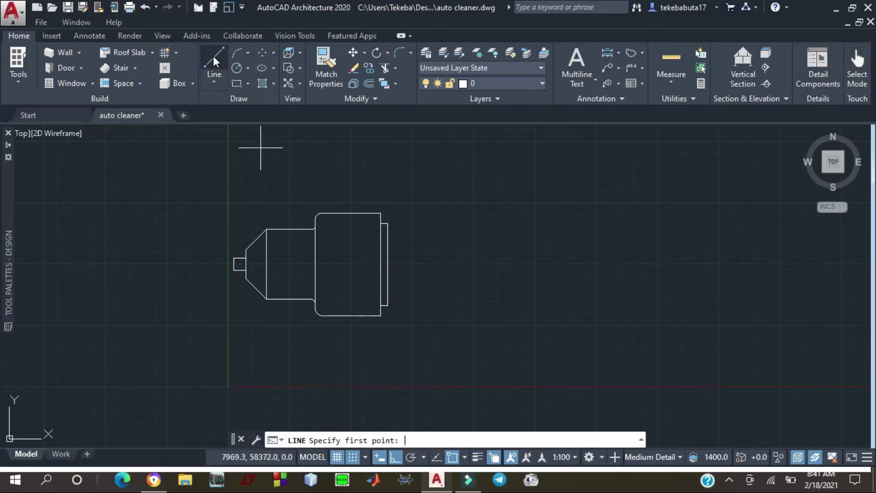
{"action": "left_click", "coordinate": [387, 264]}
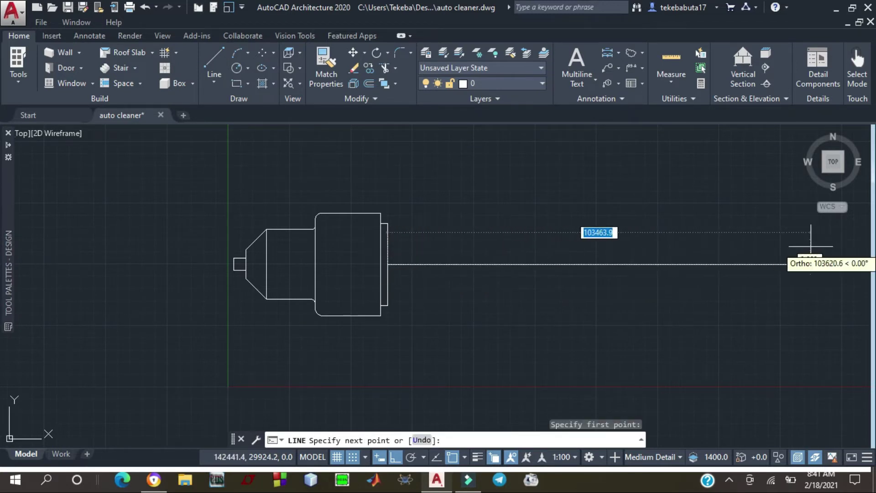
{"action": "scroll", "coordinate": [808, 247], "scroll_direction": "down", "scroll_amount": 4}
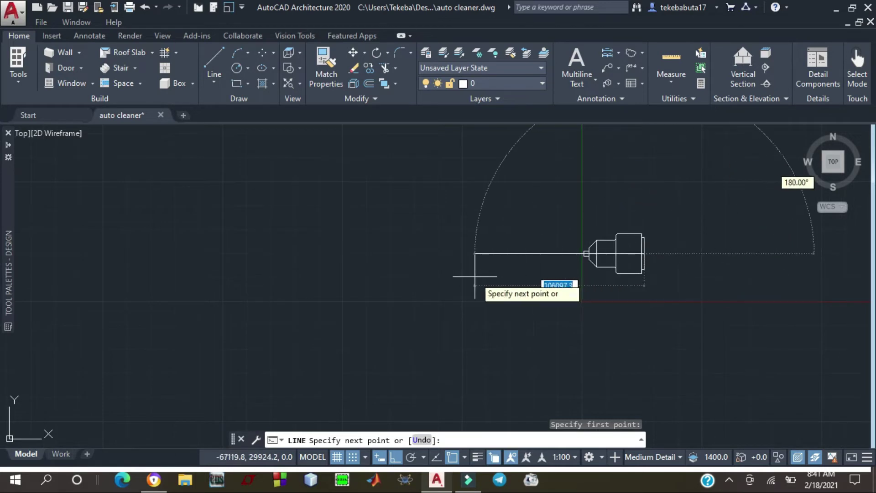
{"action": "scroll", "coordinate": [358, 254], "scroll_direction": "down", "scroll_amount": 3}
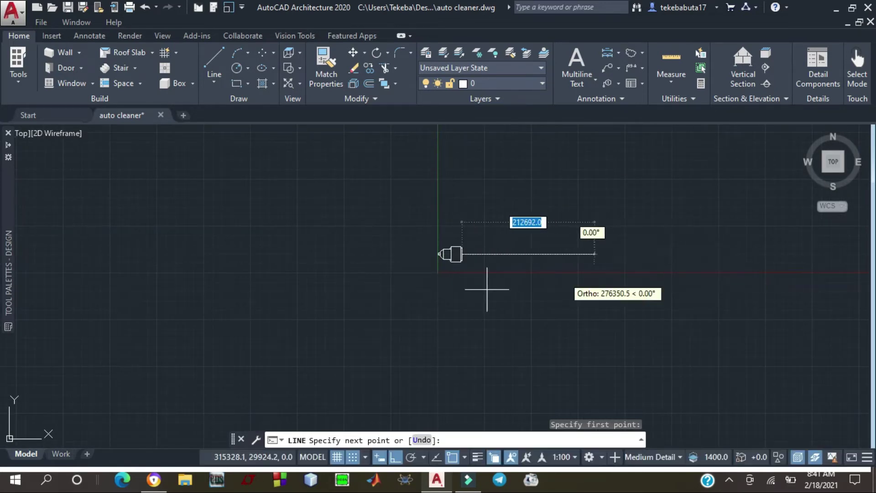
{"action": "scroll", "coordinate": [180, 256], "scroll_direction": "down", "scroll_amount": 2}
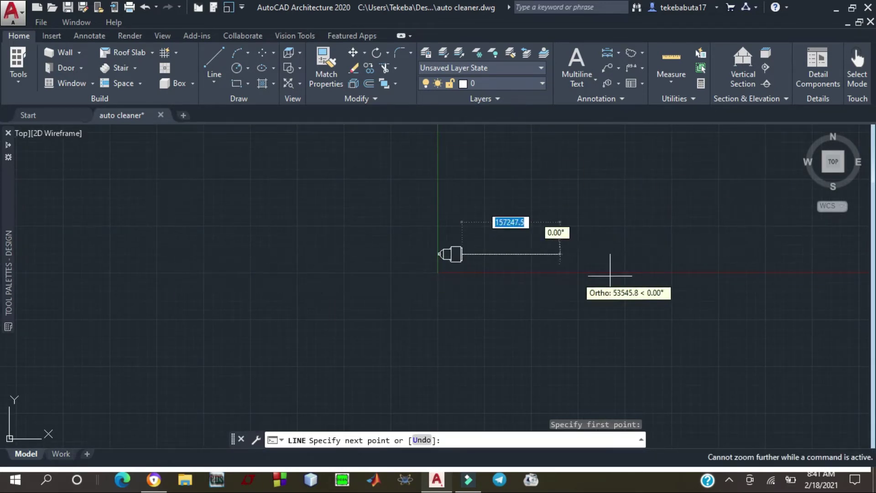
{"action": "left_click", "coordinate": [853, 261]}
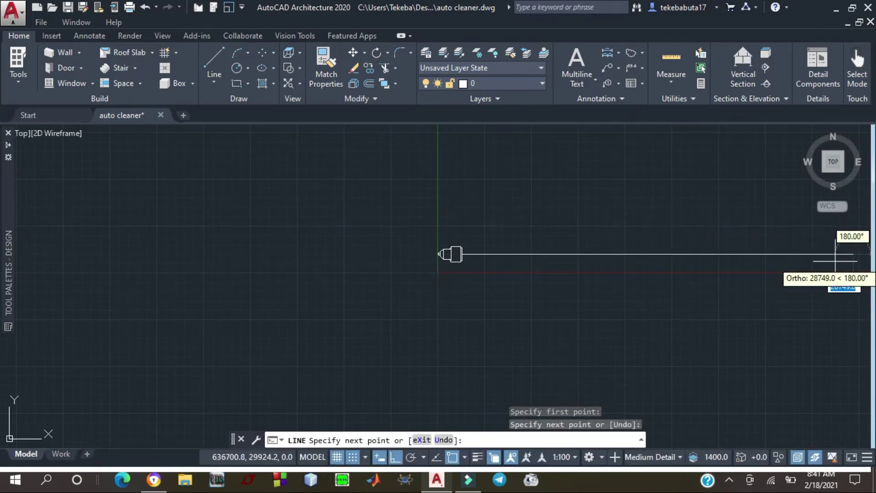
{"action": "key", "text": "Escape"}
{"action": "scroll", "coordinate": [333, 269], "scroll_direction": "down", "scroll_amount": 4}
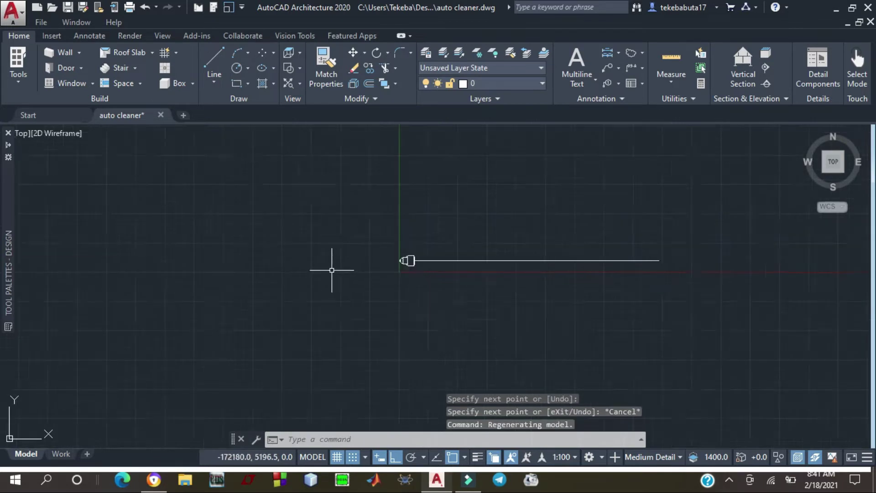
{"action": "scroll", "coordinate": [292, 268], "scroll_direction": "down", "scroll_amount": 3}
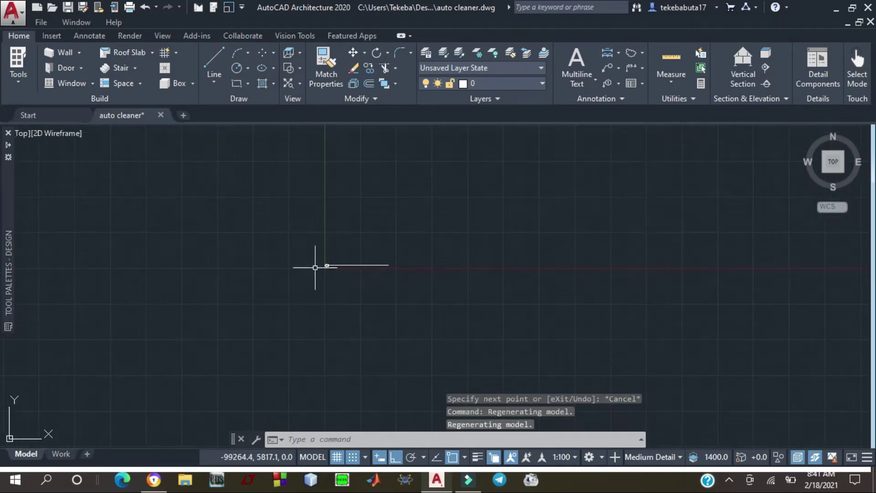
{"action": "scroll", "coordinate": [315, 268], "scroll_direction": "up", "scroll_amount": 3}
{"action": "scroll", "coordinate": [378, 267], "scroll_direction": "up", "scroll_amount": 3}
{"action": "scroll", "coordinate": [289, 262], "scroll_direction": "up", "scroll_amount": 2}
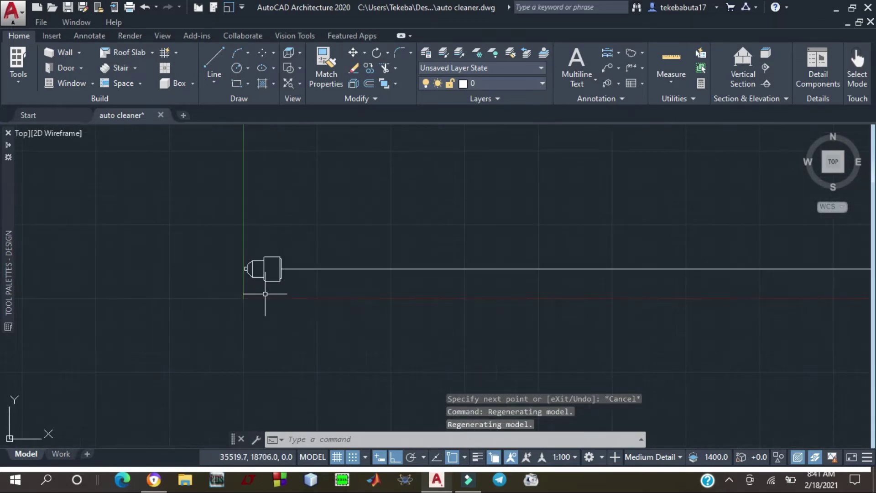
{"action": "scroll", "coordinate": [269, 273], "scroll_direction": "up", "scroll_amount": 2}
{"action": "scroll", "coordinate": [274, 269], "scroll_direction": "up", "scroll_amount": 4}
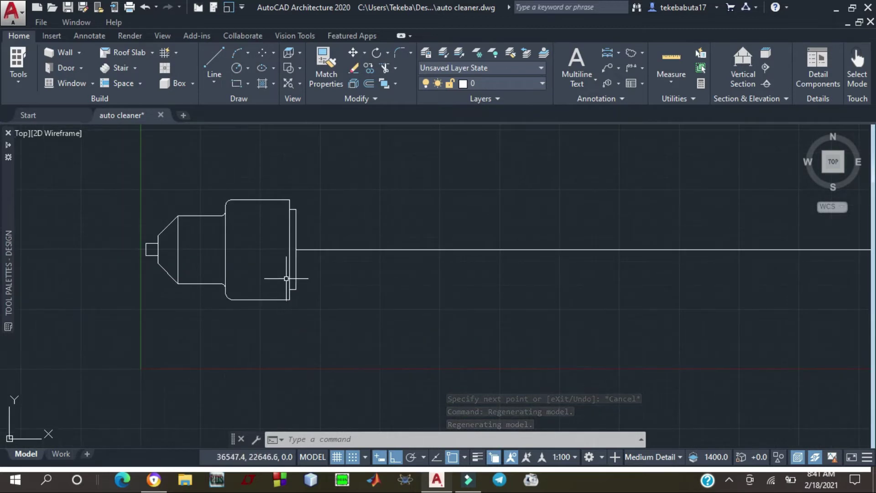
{"action": "scroll", "coordinate": [292, 280], "scroll_direction": "up", "scroll_amount": 2}
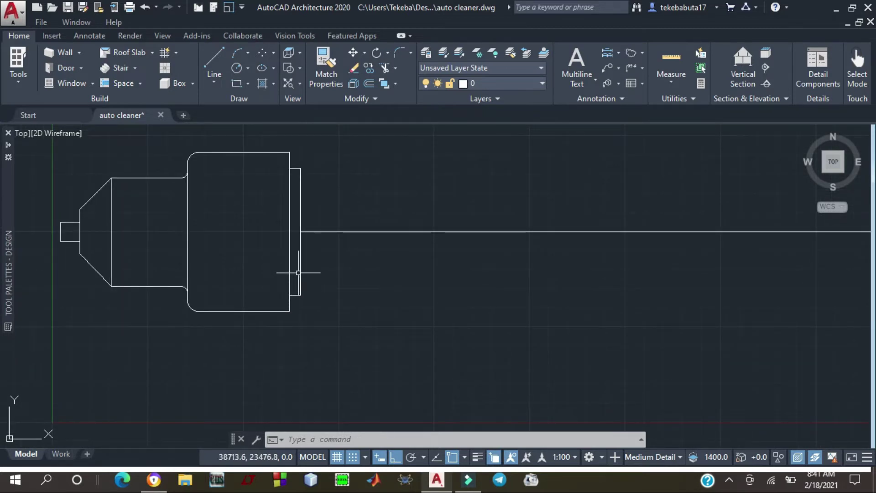
Draw the step's 1700-long top edge, starting 2500 below the flange's top corner
{"action": "left_click", "coordinate": [212, 54]}
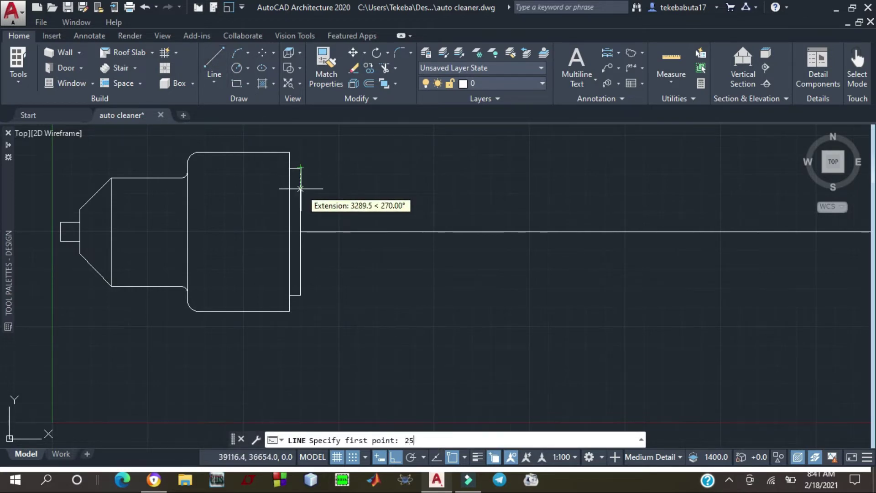
{"action": "key", "text": "Return"}
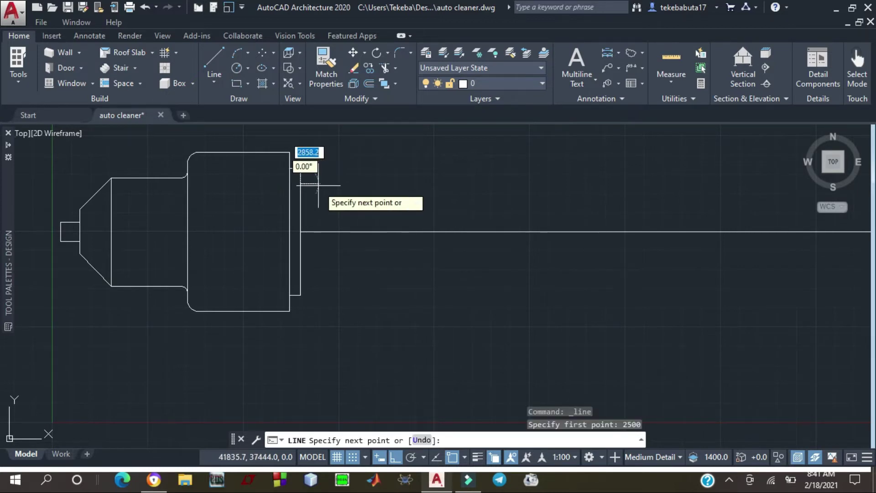
{"action": "type", "text": "1700"}
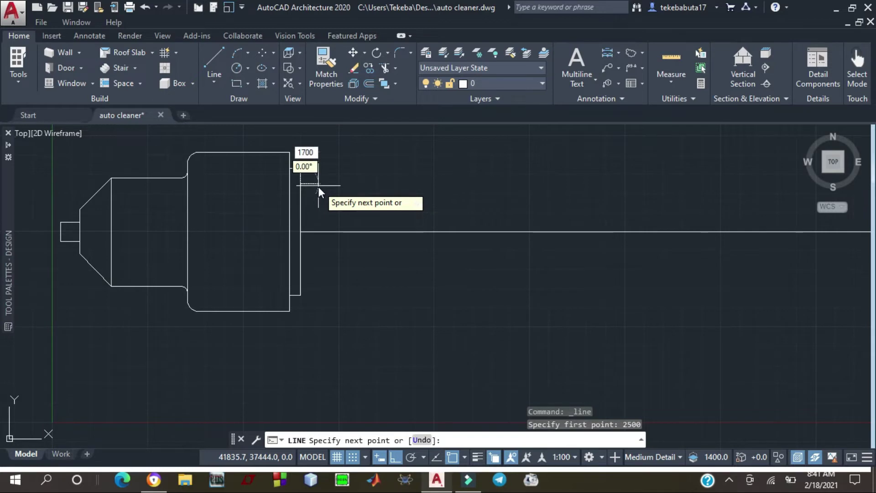
{"action": "key", "text": "Return"}
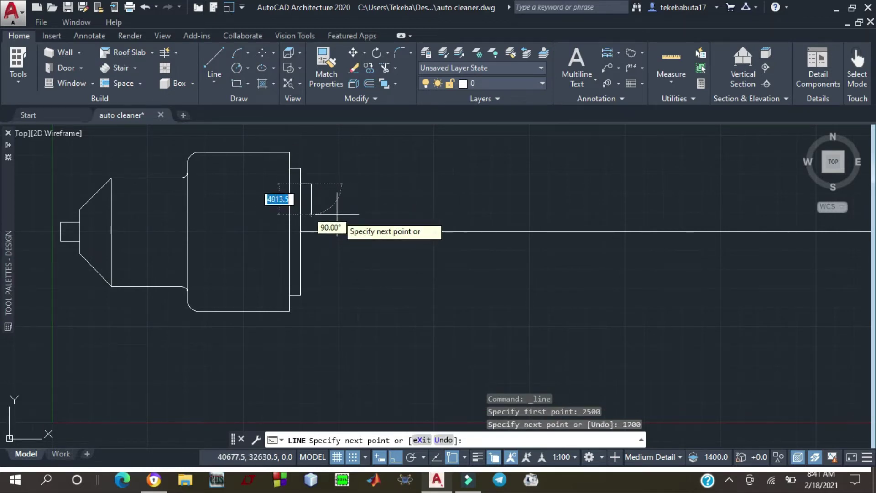
{"action": "key", "text": "Escape"}
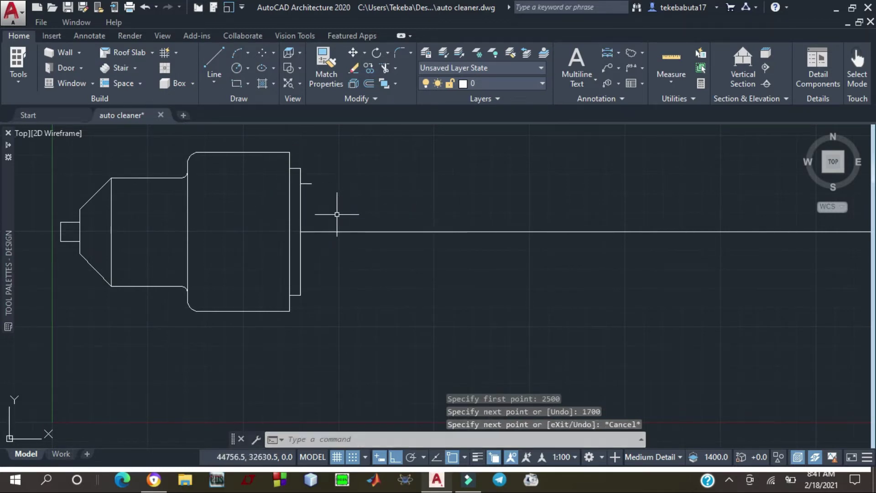
Draw the step's lower edges (2500, then 1700) from the flange's bottom corner, closing at the existing endpoint
{"action": "left_click", "coordinate": [213, 57]}
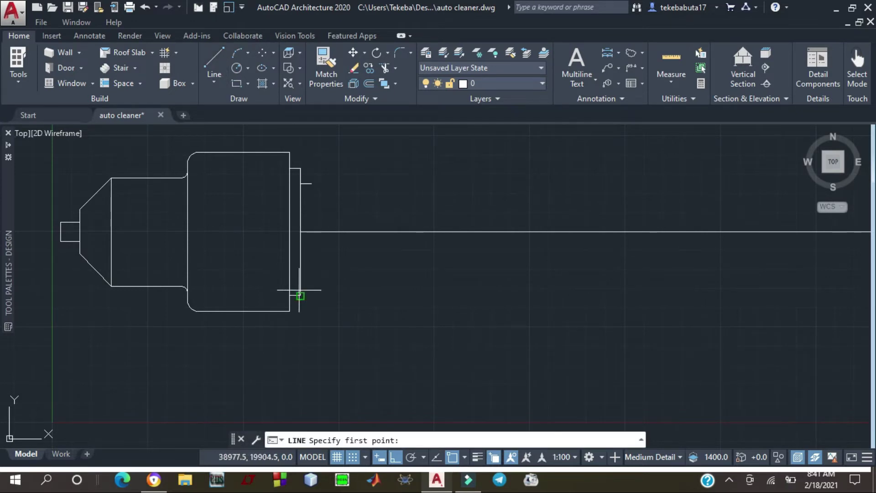
{"action": "left_click", "coordinate": [300, 295]}
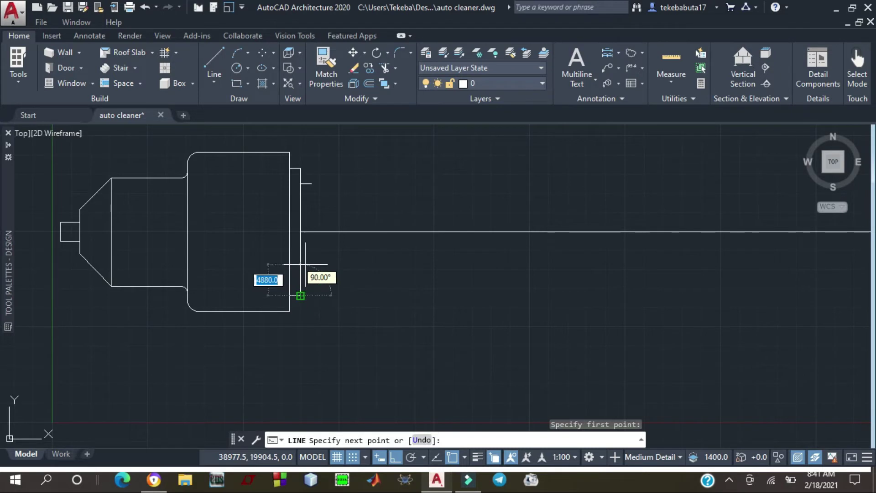
{"action": "type", "text": "2"}
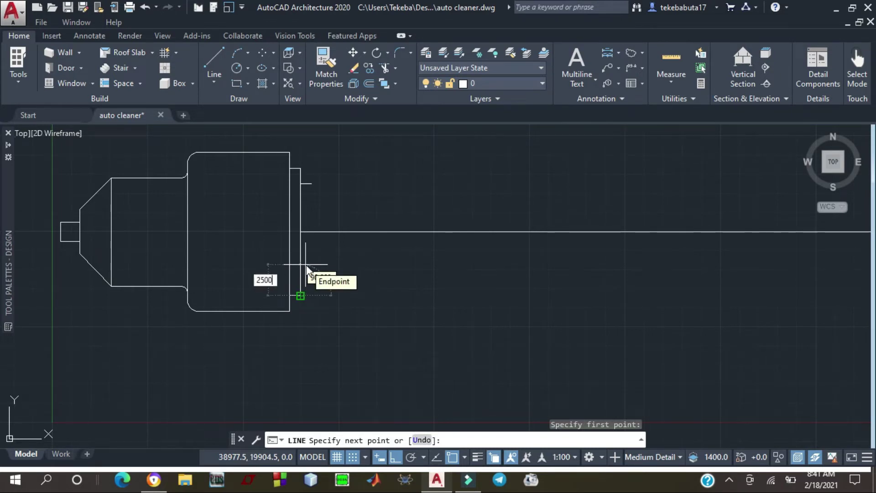
{"action": "type", "text": "500"}
{"action": "key", "text": "Return"}
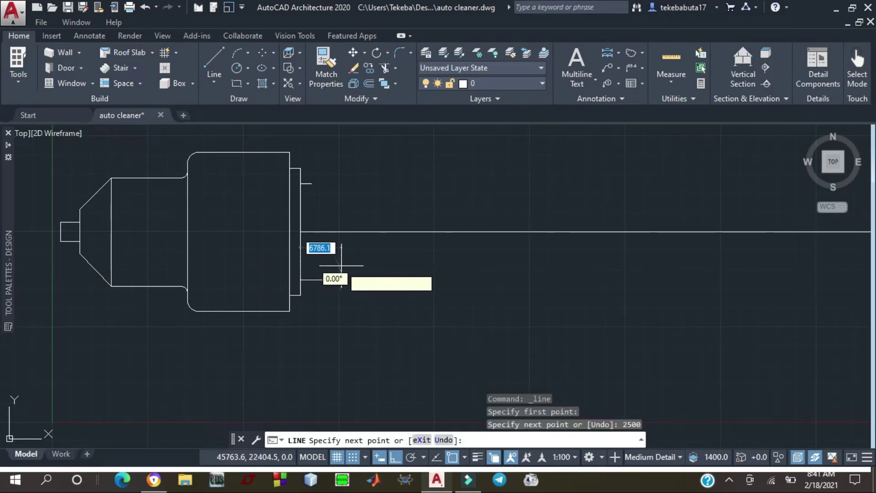
{"action": "type", "text": "170"}
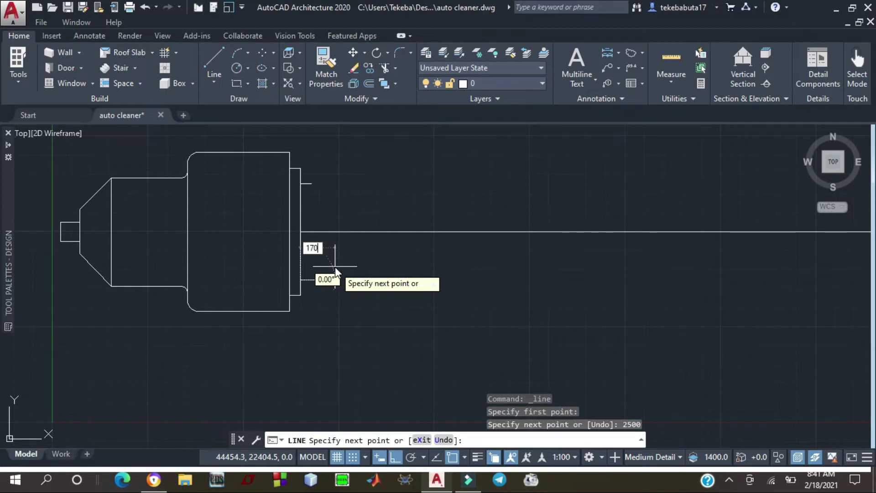
{"action": "type", "text": "0"}
{"action": "key", "text": "Return"}
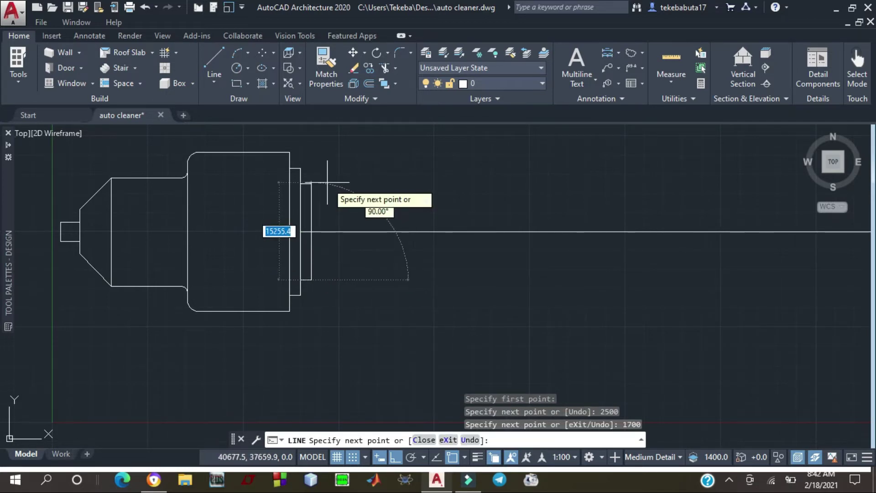
{"action": "left_click", "coordinate": [311, 184]}
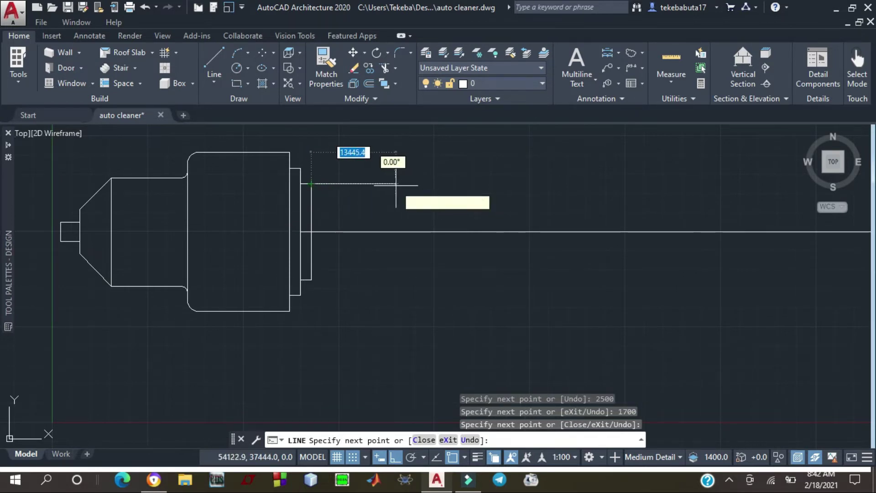
{"action": "key", "text": "Escape"}
{"action": "scroll", "coordinate": [381, 268], "scroll_direction": "down", "scroll_amount": 2}
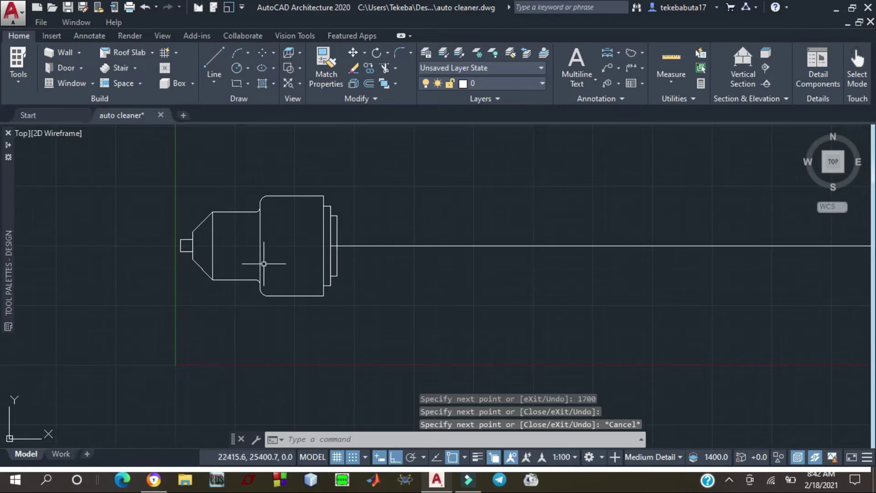
Draw the 14000-long shaft top edge, starting 4500 below the flange corner
{"action": "scroll", "coordinate": [226, 280], "scroll_direction": "down", "scroll_amount": 4}
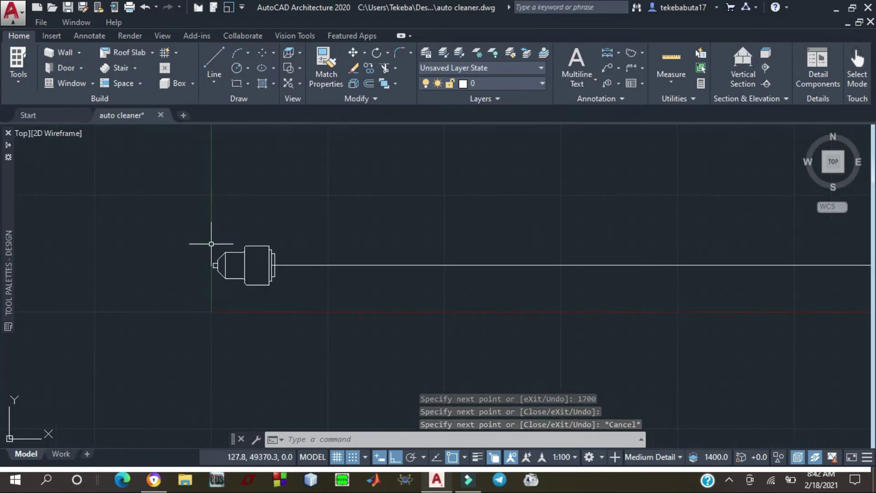
{"action": "scroll", "coordinate": [242, 271], "scroll_direction": "up", "scroll_amount": 1}
{"action": "scroll", "coordinate": [229, 270], "scroll_direction": "up", "scroll_amount": 3}
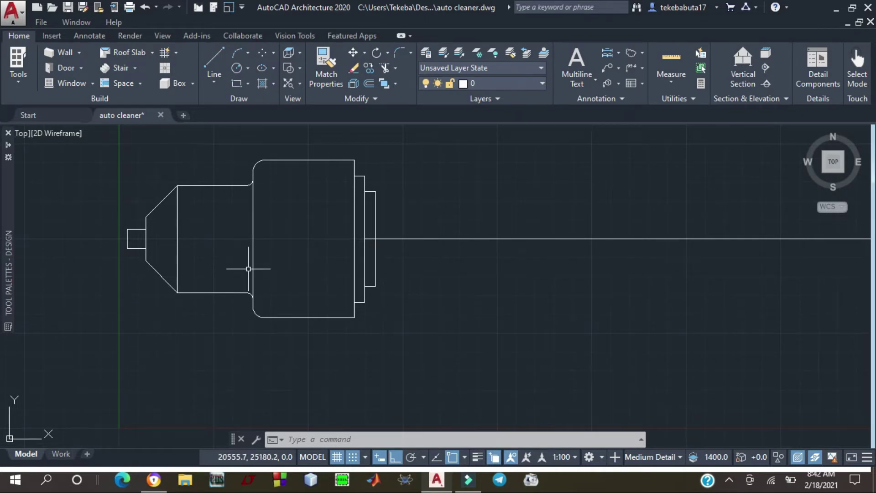
{"action": "scroll", "coordinate": [247, 267], "scroll_direction": "down", "scroll_amount": 2}
{"action": "scroll", "coordinate": [276, 267], "scroll_direction": "up", "scroll_amount": 2}
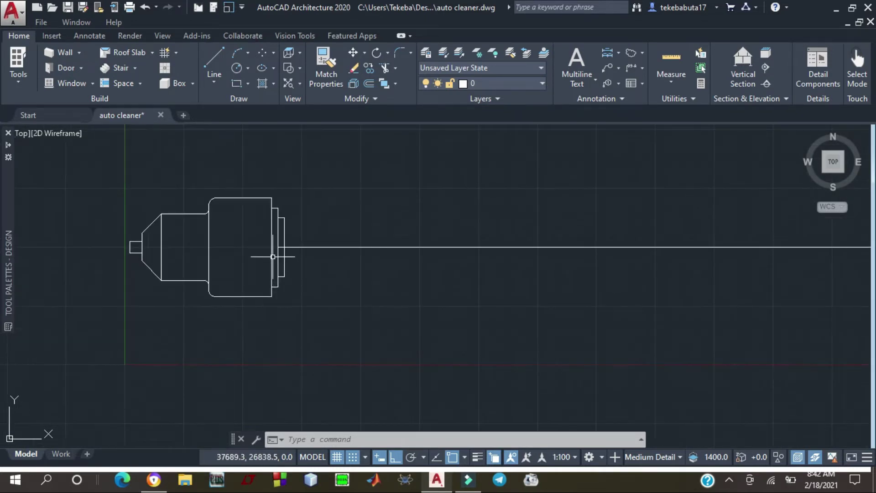
{"action": "left_click", "coordinate": [214, 56]}
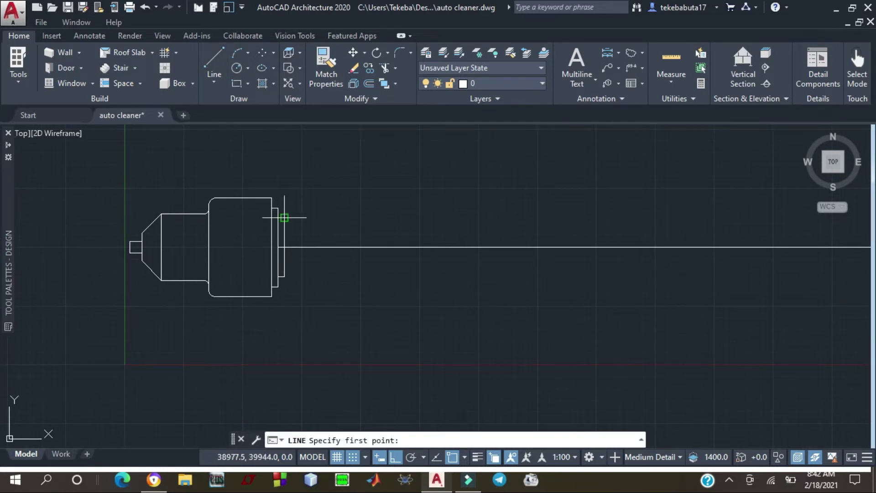
{"action": "scroll", "coordinate": [283, 242], "scroll_direction": "up", "scroll_amount": 4}
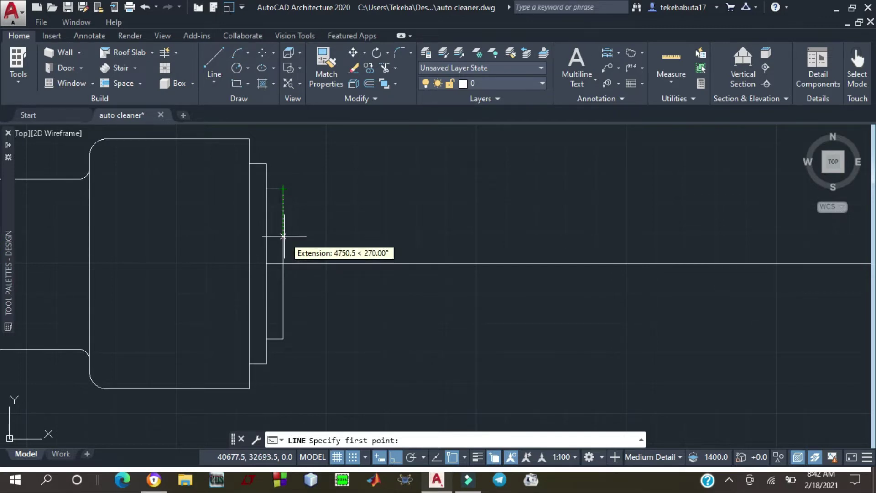
{"action": "type", "text": "4500"}
{"action": "key", "text": "Return"}
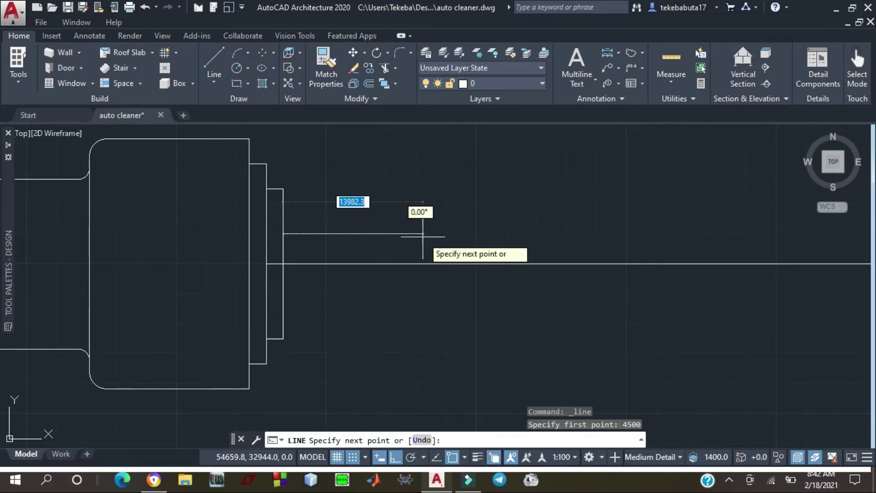
{"action": "type", "text": "1"}
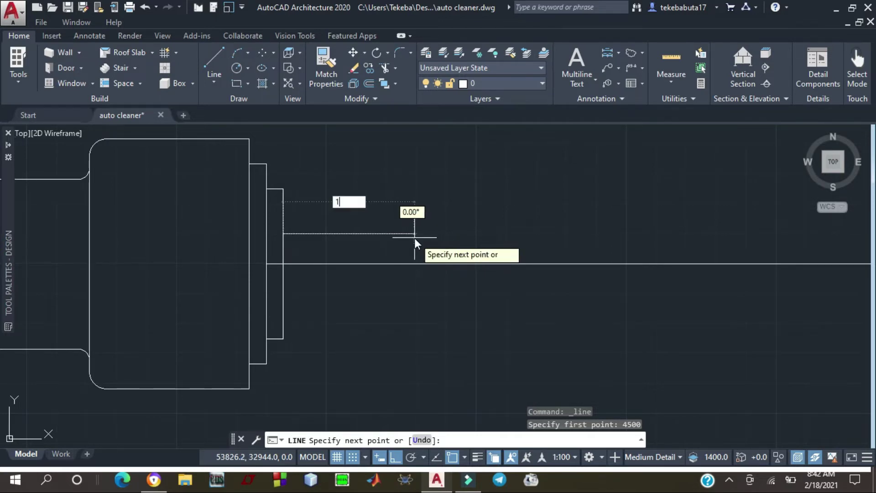
{"action": "type", "text": "4000"}
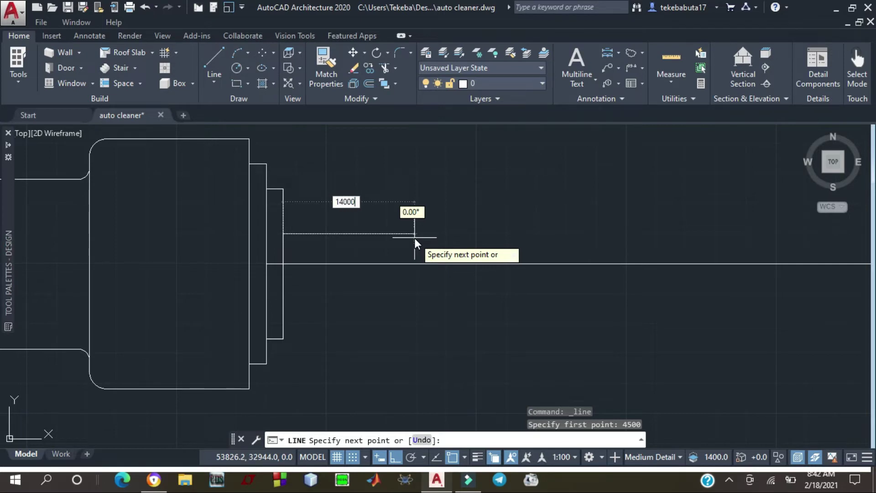
{"action": "key", "text": "Return"}
{"action": "key", "text": "Escape"}
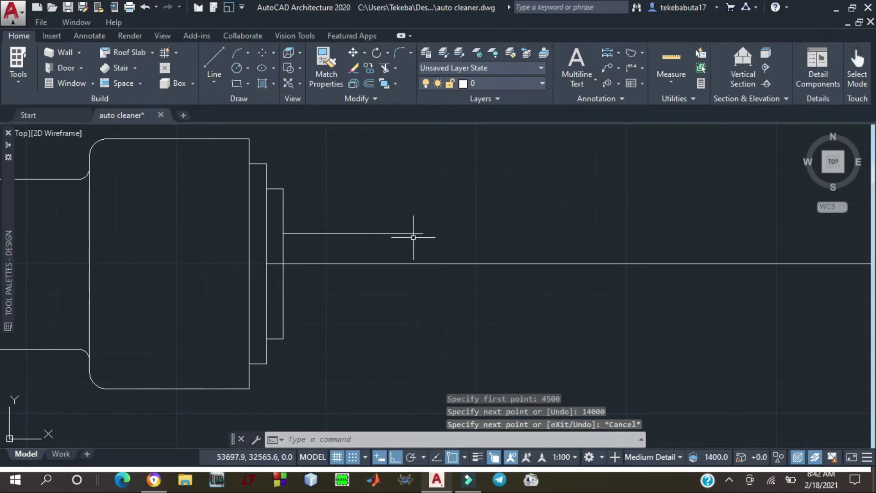
{"action": "scroll", "coordinate": [411, 215], "scroll_direction": "down", "scroll_amount": 2}
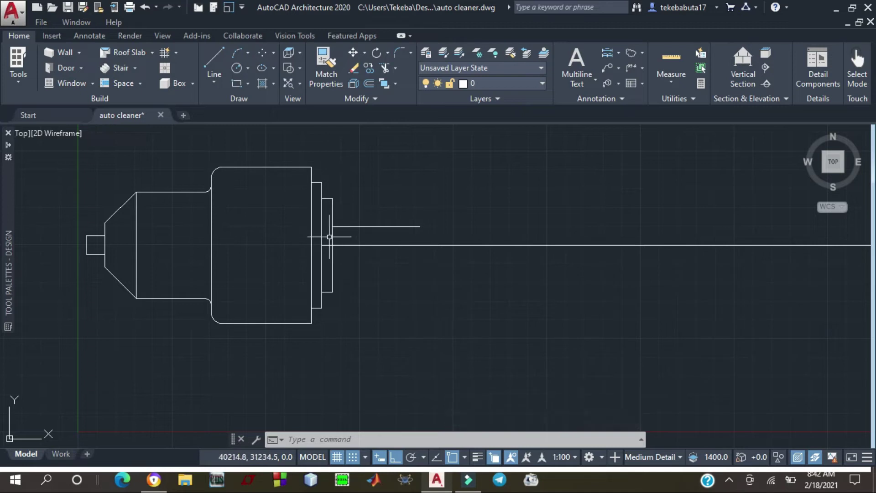
Draw a 4500-long vertical line up from the flange's bottom-right corner
{"action": "left_click", "coordinate": [216, 59]}
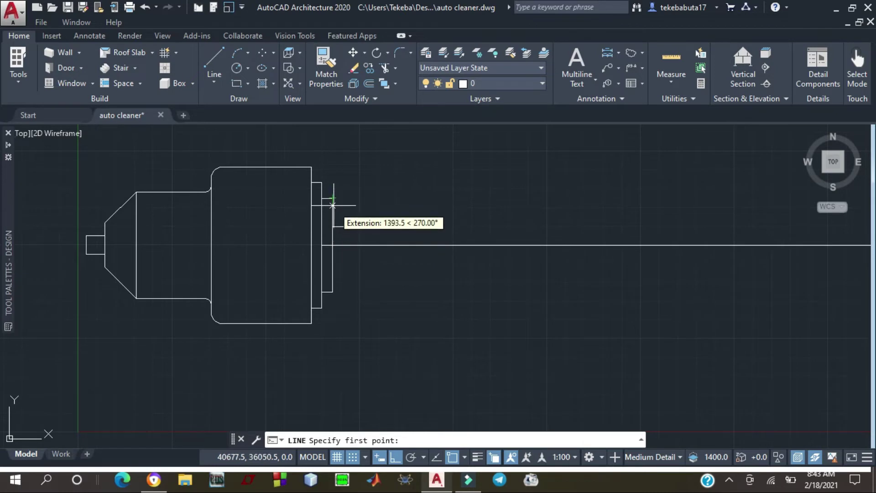
{"action": "key", "text": "Escape"}
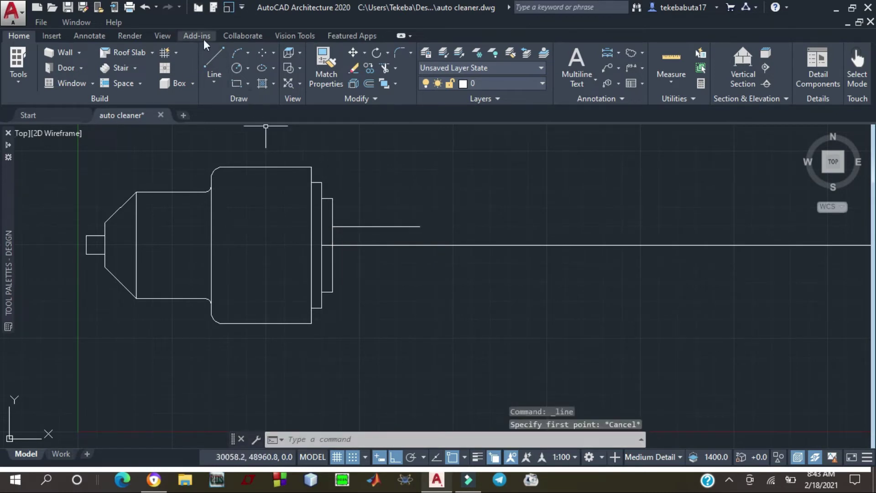
{"action": "left_click", "coordinate": [212, 57]}
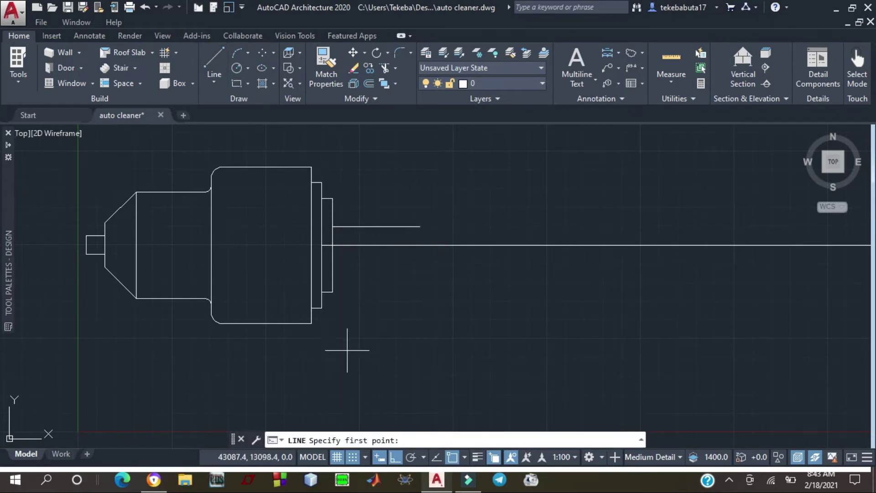
{"action": "left_click", "coordinate": [332, 292]}
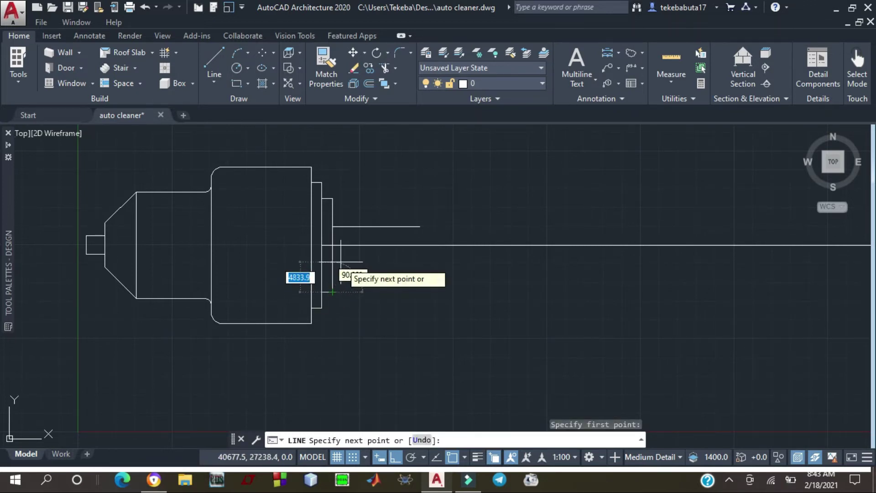
{"action": "type", "text": "4500"}
{"action": "key", "text": "Return"}
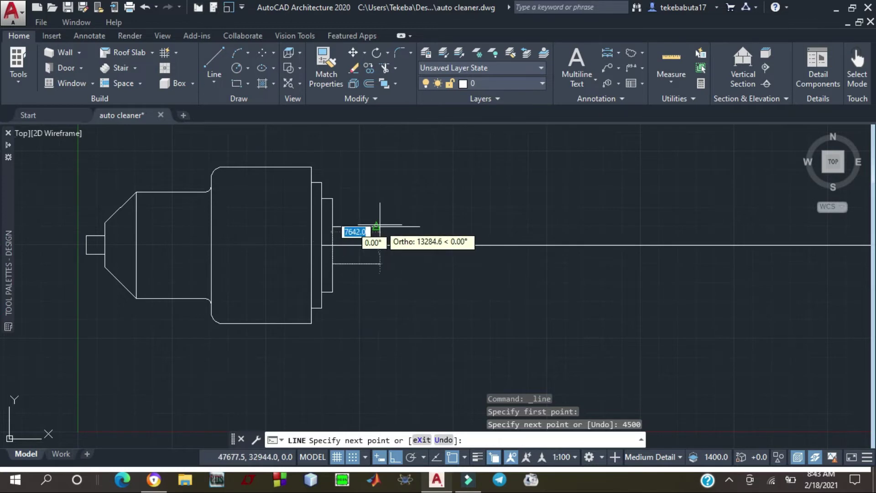
{"action": "key", "text": "Escape"}
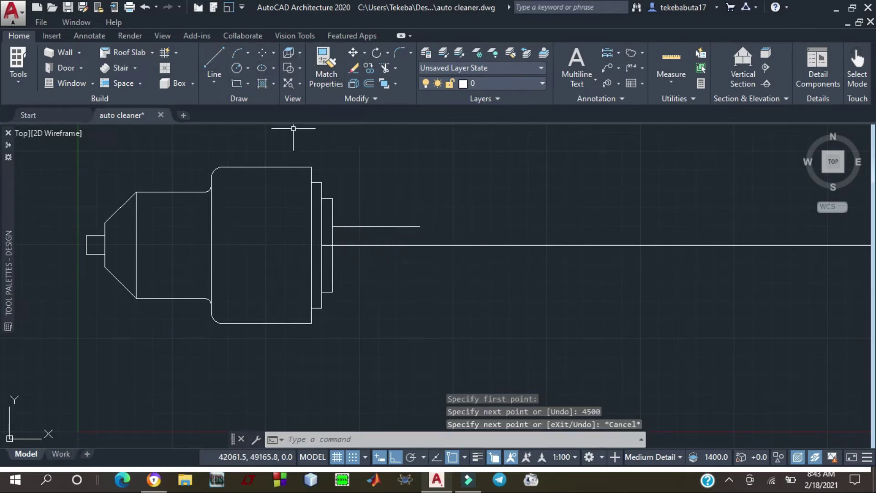
Drop the shaft's vertical end line from the top edge's right end past the centerline
{"action": "left_click", "coordinate": [215, 56]}
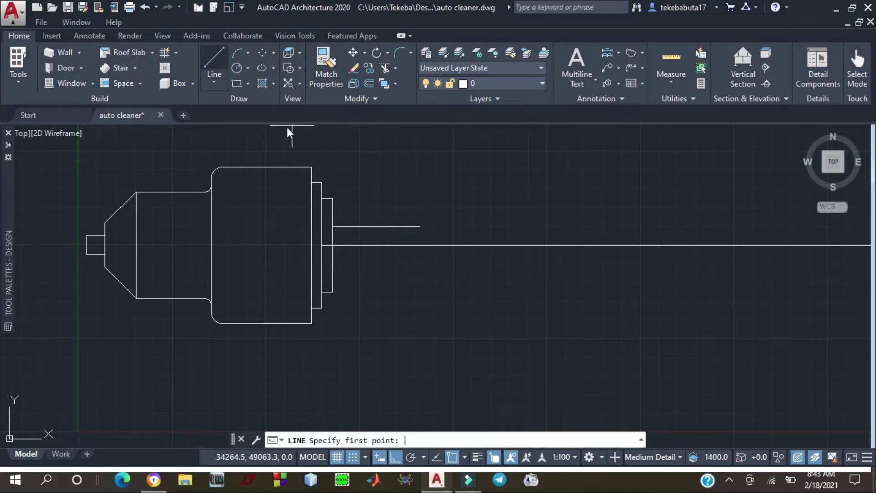
{"action": "left_click", "coordinate": [418, 226]}
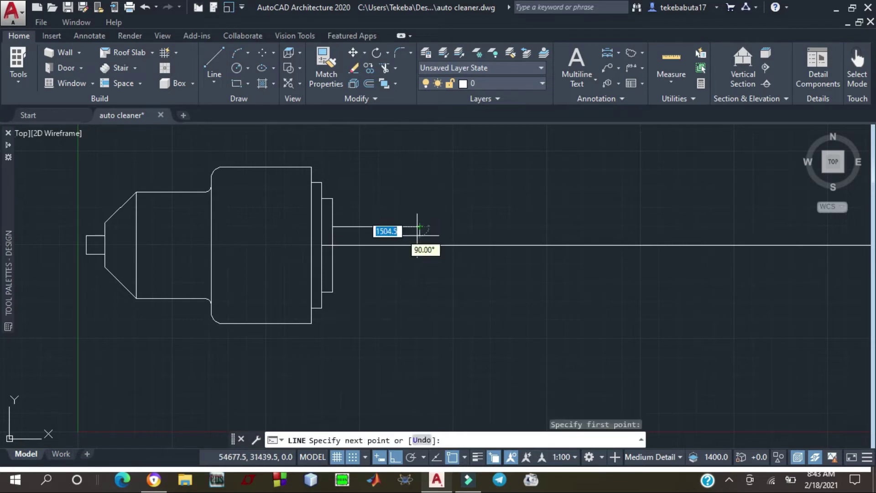
{"action": "left_click", "coordinate": [406, 290]}
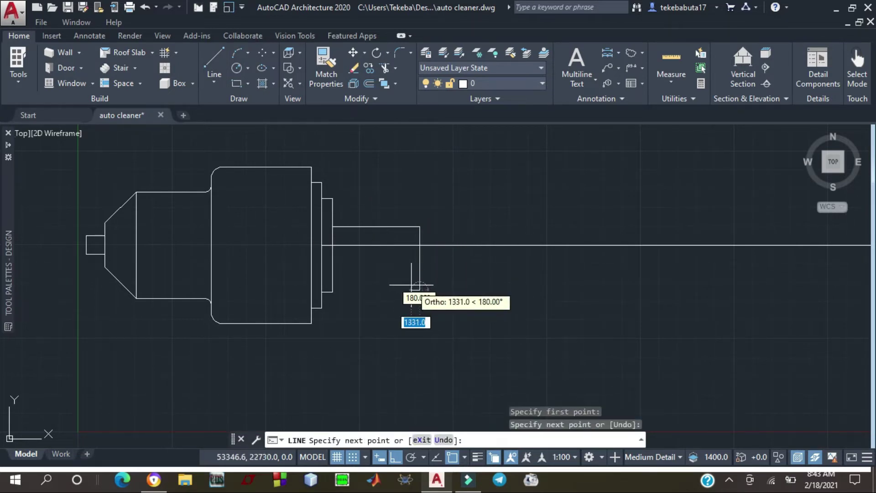
{"action": "key", "text": "Escape"}
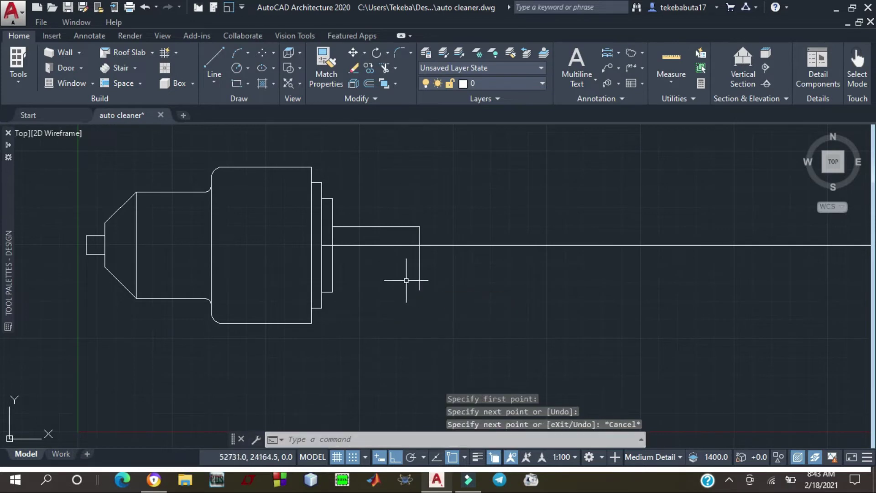
Draw the shaft's lower edge, starting 4500 above the flange's bottom corner, across the end line
{"action": "left_click", "coordinate": [213, 56]}
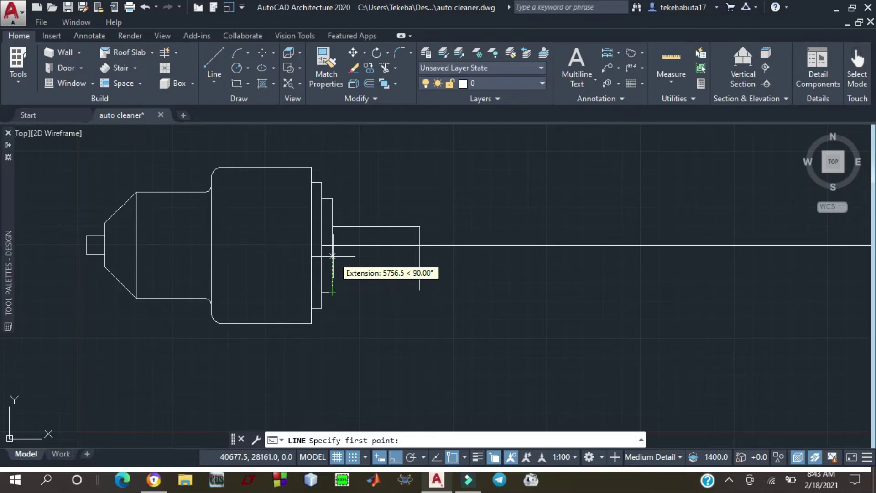
{"action": "type", "text": "4500"}
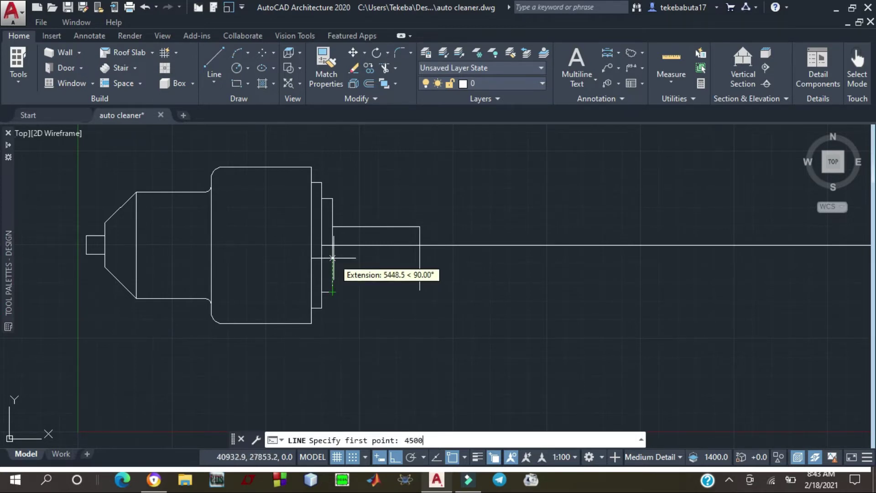
{"action": "key", "text": "Return"}
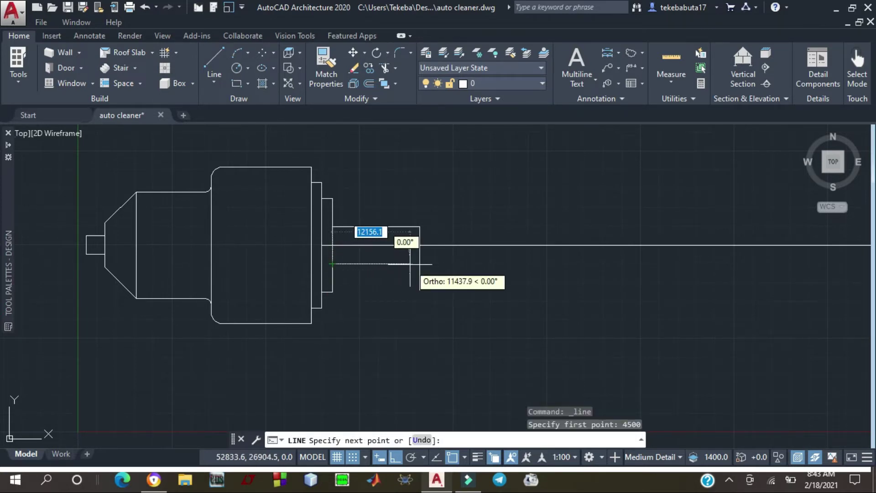
{"action": "left_click", "coordinate": [432, 264]}
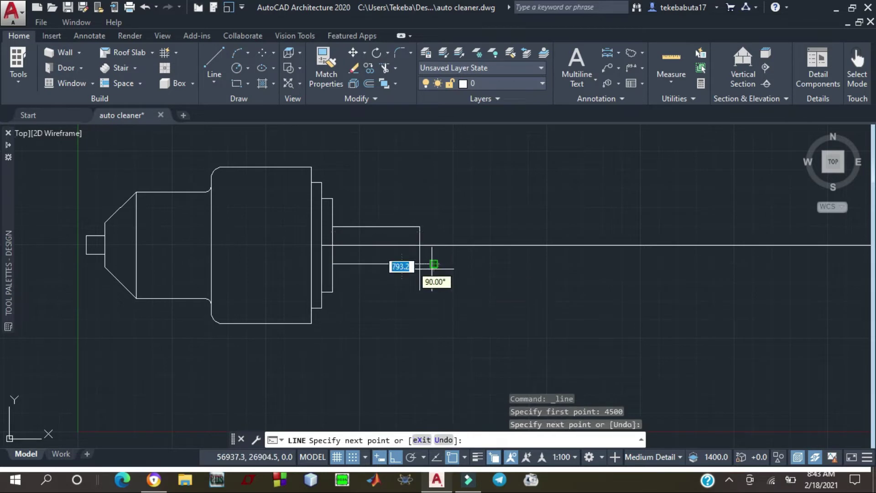
{"action": "key", "text": "Escape"}
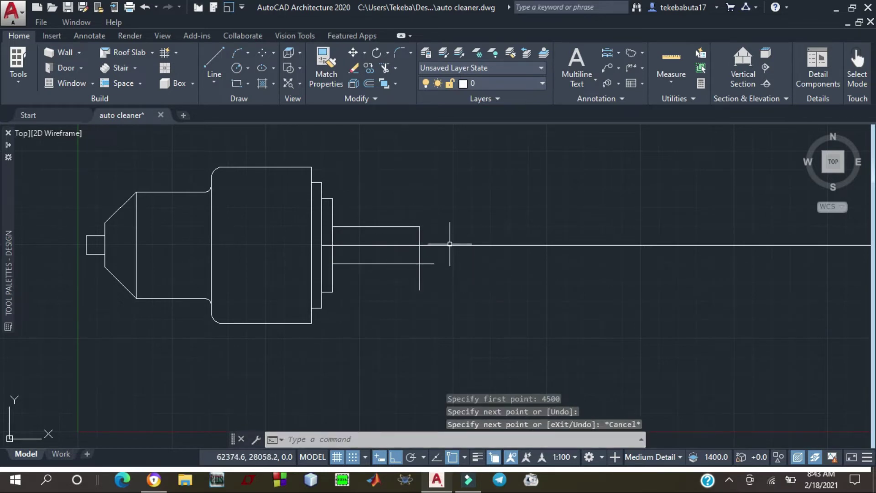
Trim the lower edge's stub past the shaft end, using the horizontal and vertical lines as cutting edges
{"action": "left_click", "coordinate": [385, 67]}
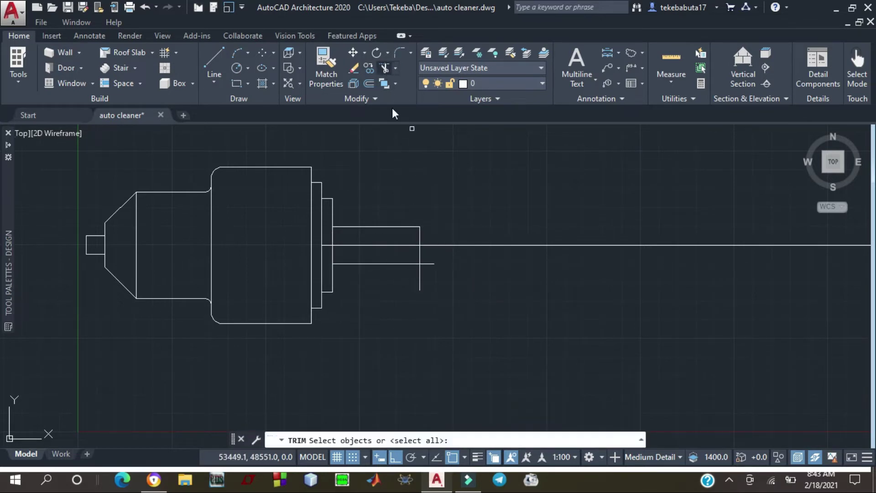
{"action": "left_click", "coordinate": [413, 263]}
{"action": "left_click", "coordinate": [419, 259]}
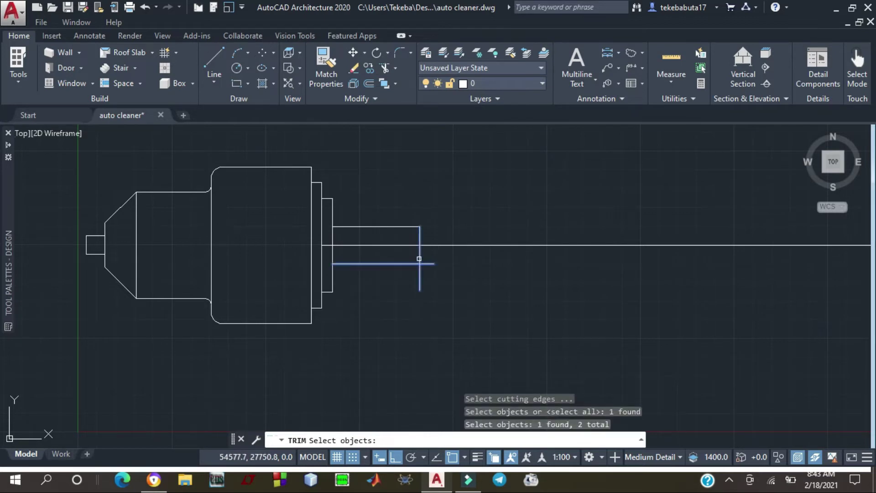
{"action": "key", "text": "Return"}
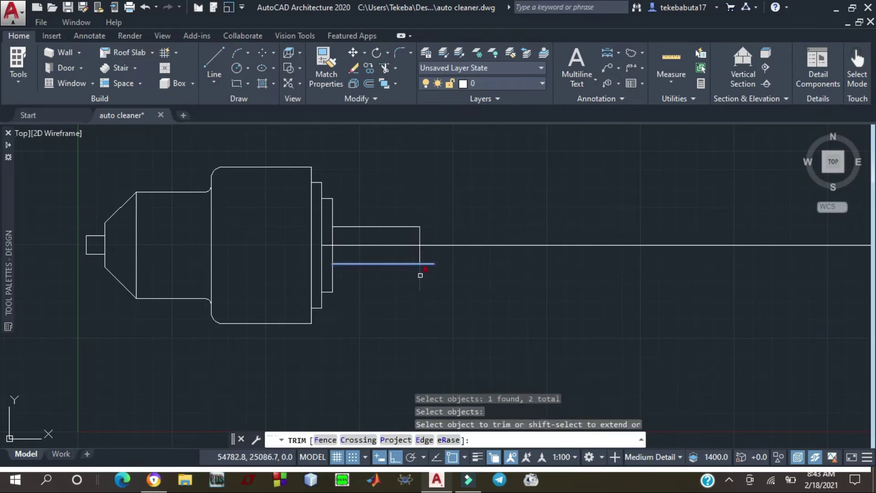
{"action": "left_click", "coordinate": [428, 263]}
{"action": "key", "text": "Return"}
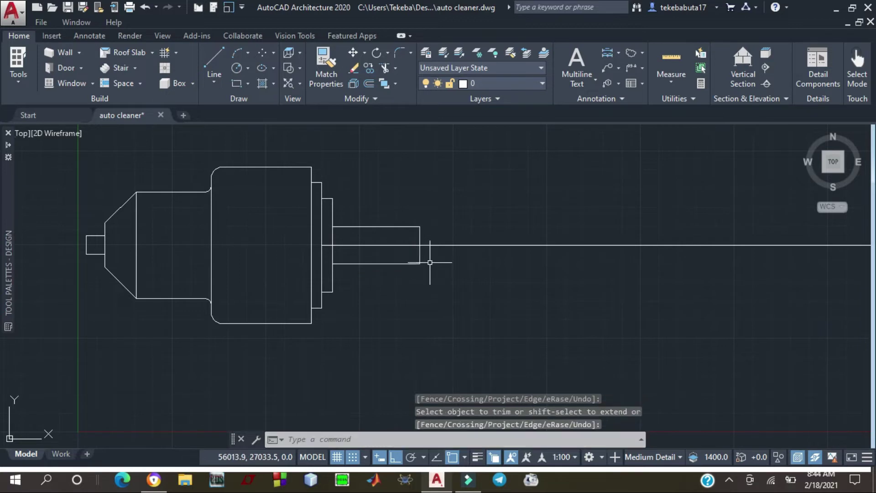
{"action": "scroll", "coordinate": [386, 276], "scroll_direction": "down", "scroll_amount": 2}
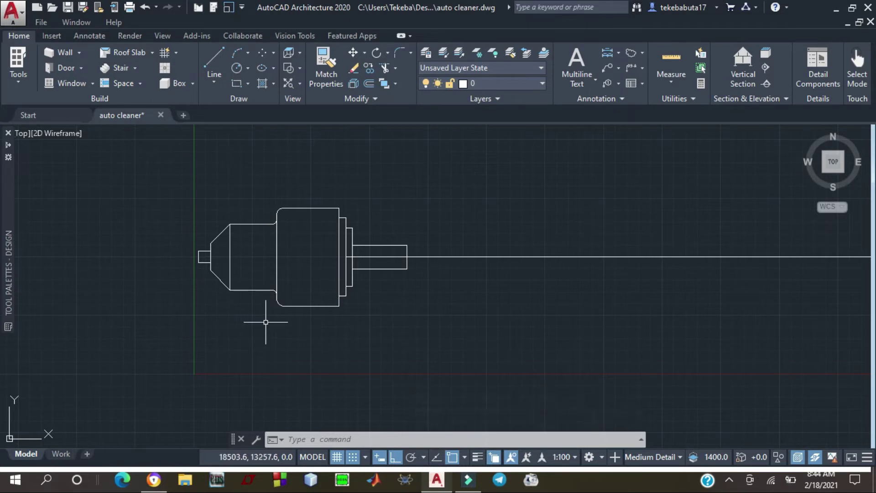
{"action": "scroll", "coordinate": [277, 313], "scroll_direction": "down", "scroll_amount": 2}
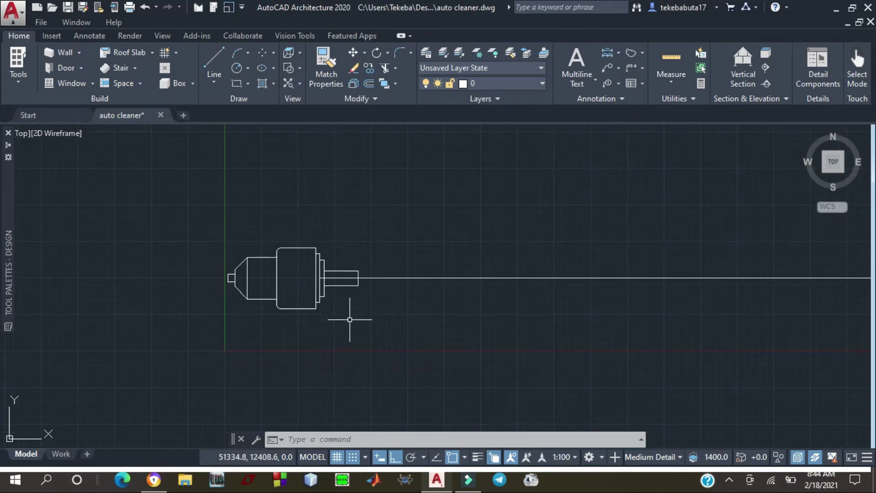
{"action": "scroll", "coordinate": [343, 273], "scroll_direction": "up", "scroll_amount": 4}
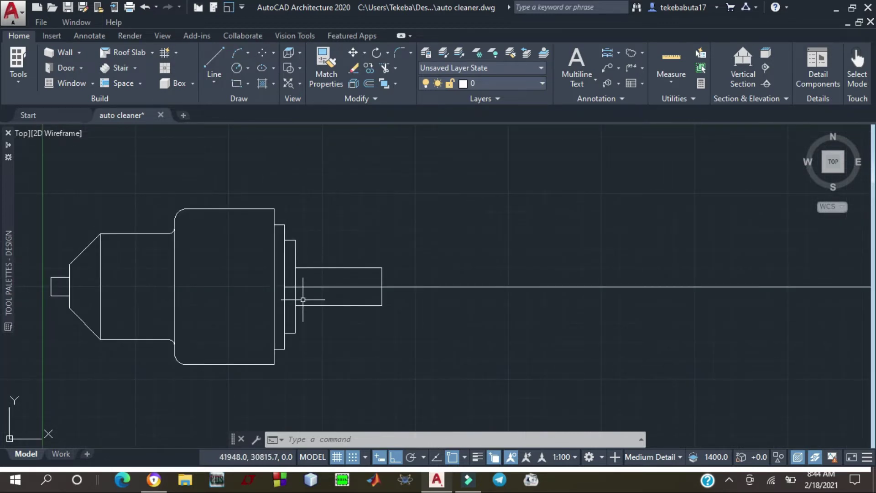
{"action": "left_click", "coordinate": [368, 83]}
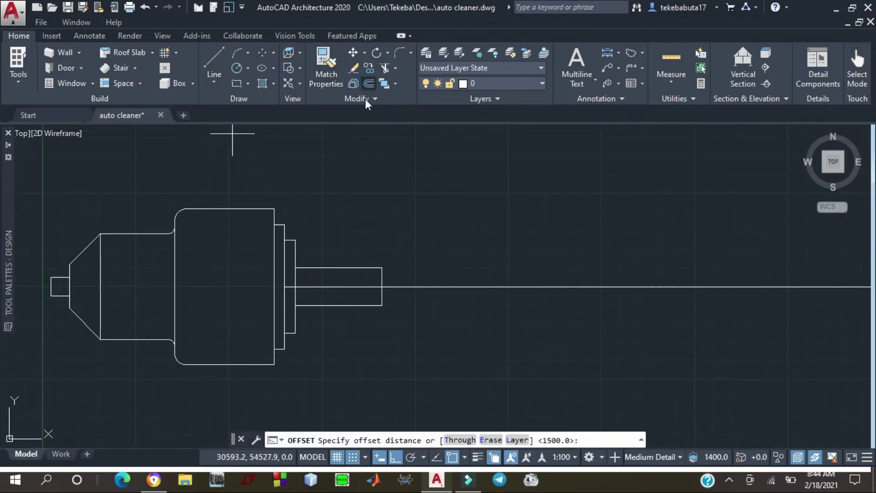
{"action": "left_click", "coordinate": [347, 266]}
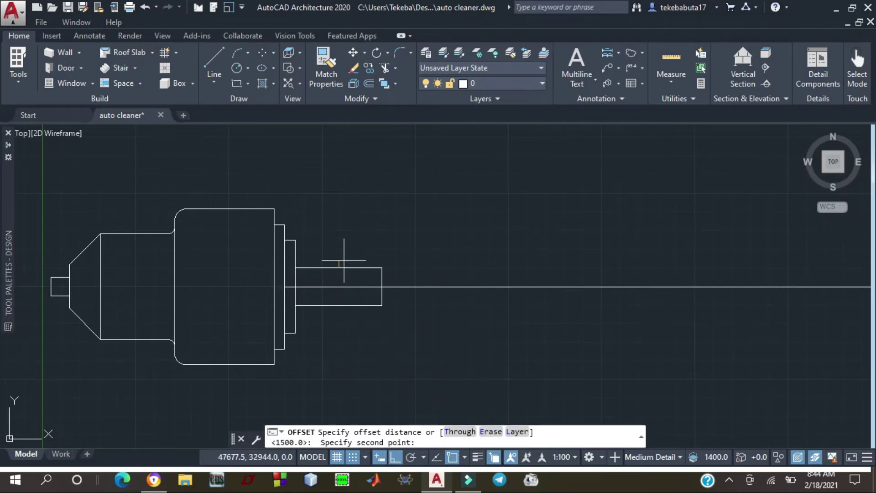
{"action": "key", "text": "Escape"}
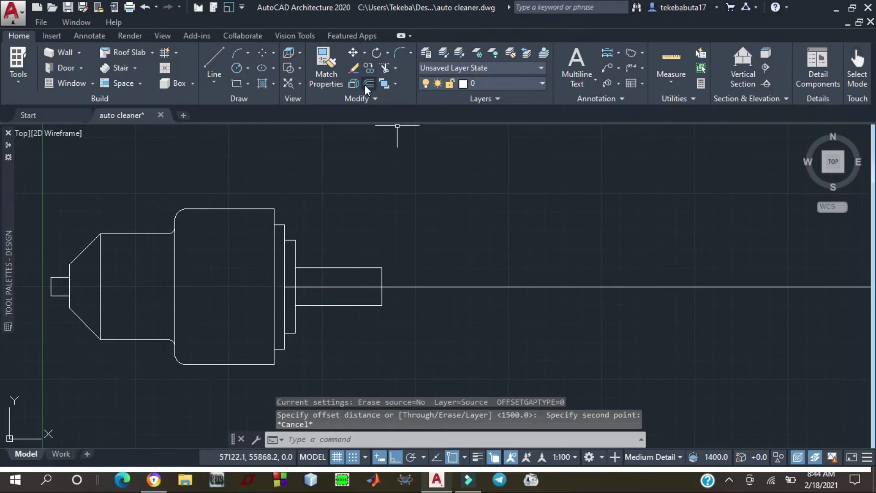
{"action": "left_click", "coordinate": [366, 82]}
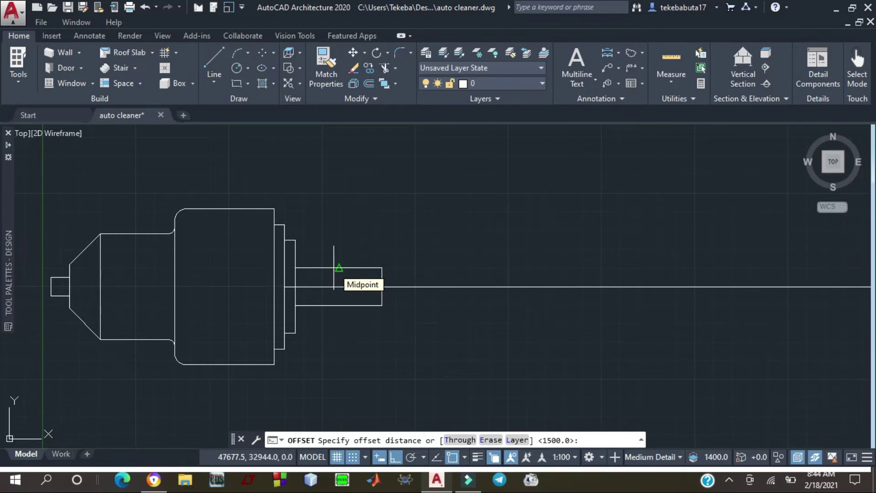
{"action": "left_click", "coordinate": [339, 268]}
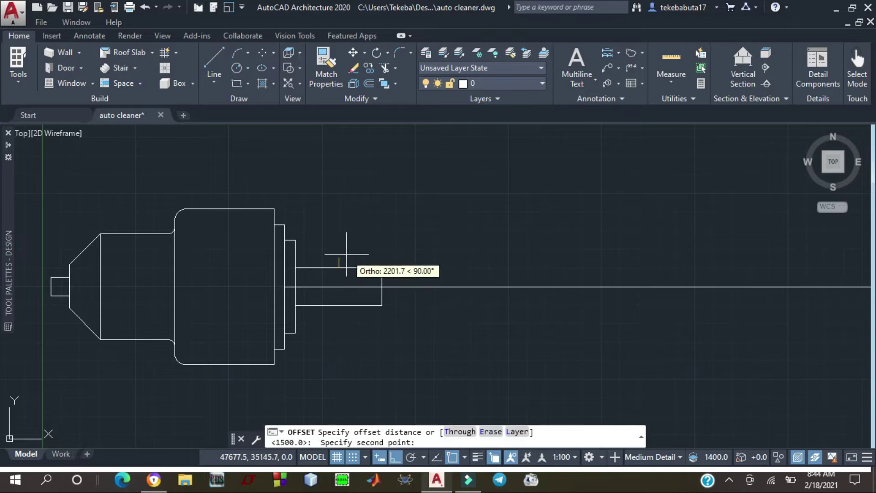
{"action": "left_click", "coordinate": [341, 262]}
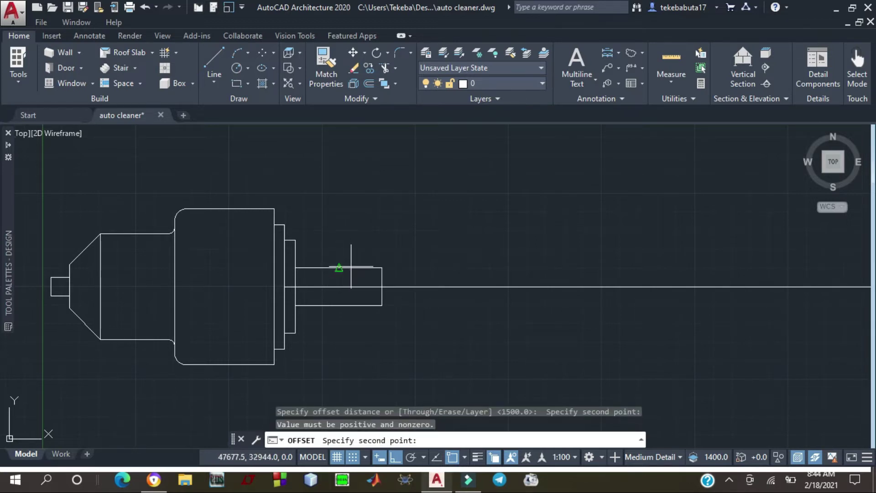
{"action": "left_click", "coordinate": [338, 268]}
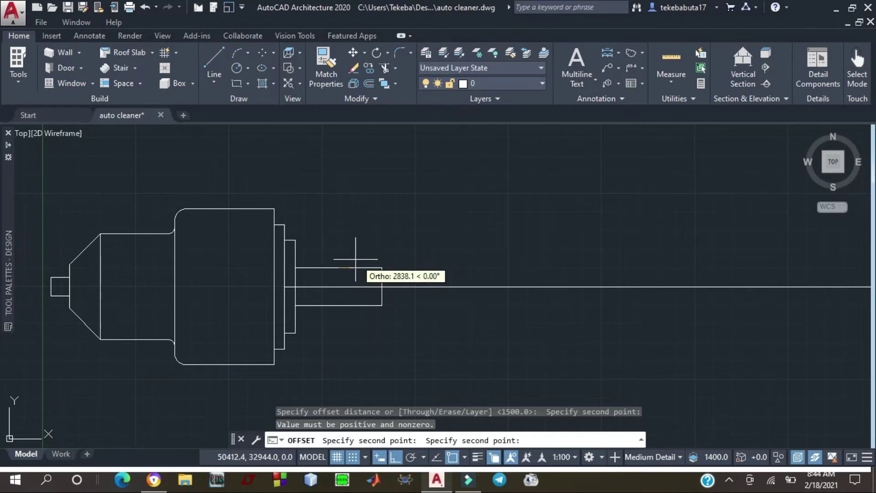
{"action": "key", "text": "Escape"}
{"action": "scroll", "coordinate": [348, 225], "scroll_direction": "down", "scroll_amount": 4}
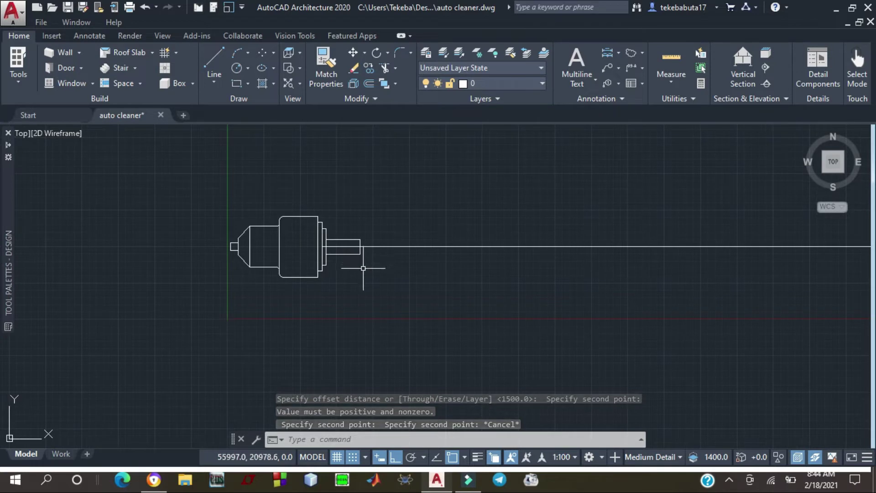
{"action": "scroll", "coordinate": [354, 254], "scroll_direction": "up", "scroll_amount": 4}
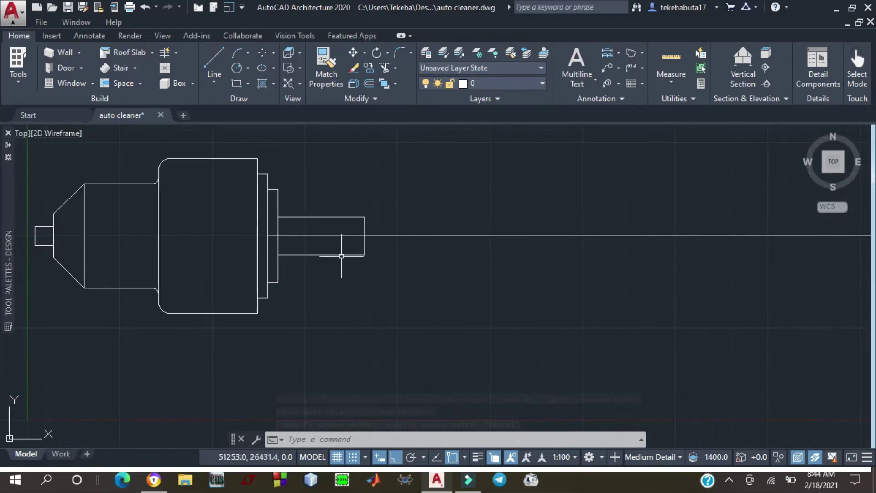
Draw a 14000-long horizontal line starting 1500 above the rectangle's top corner
{"action": "left_click", "coordinate": [215, 56]}
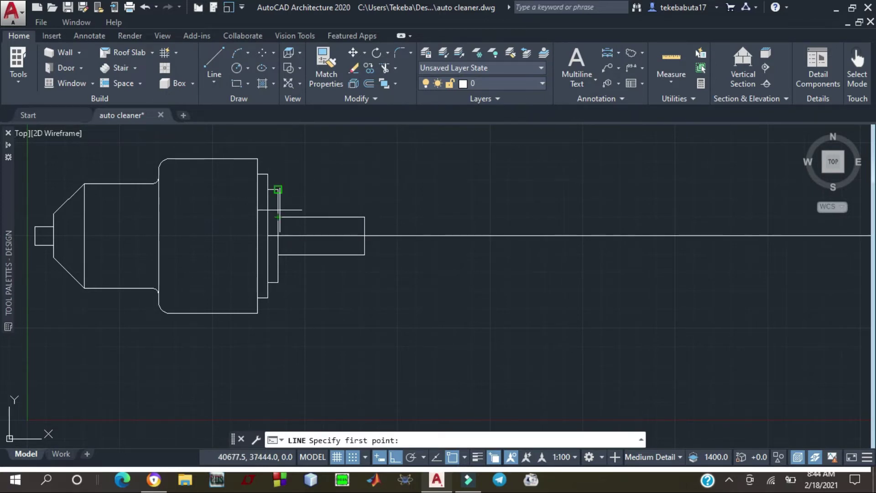
{"action": "scroll", "coordinate": [277, 210], "scroll_direction": "up", "scroll_amount": 5}
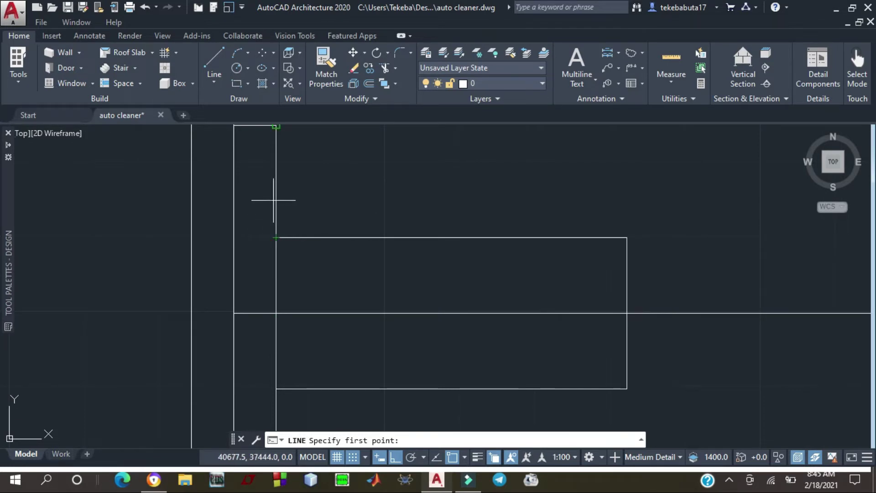
{"action": "key", "text": "Escape"}
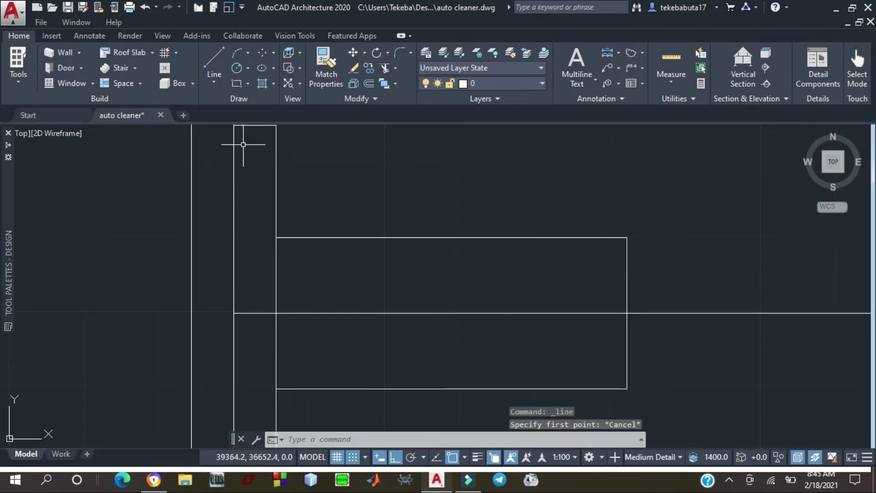
{"action": "left_click", "coordinate": [215, 57]}
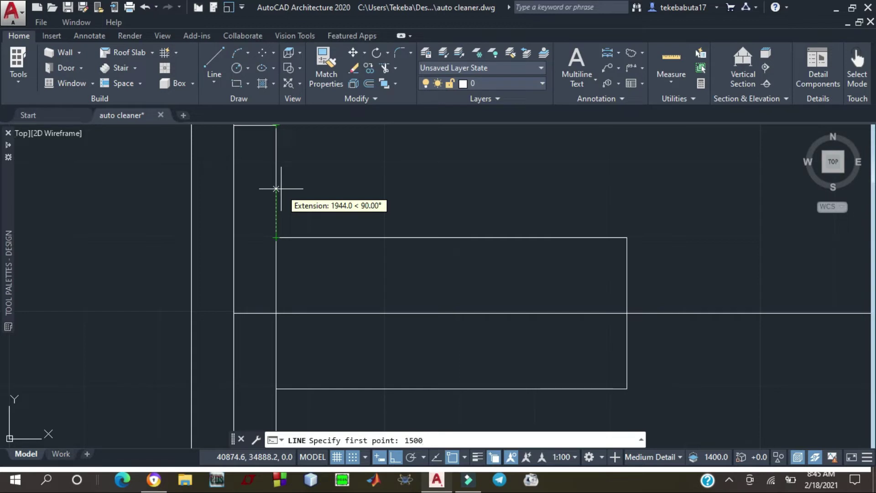
{"action": "key", "text": "Return"}
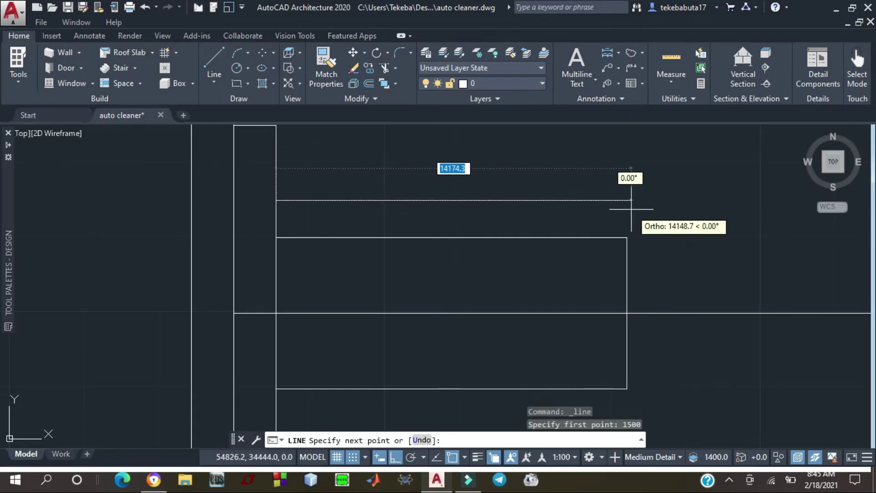
{"action": "right_click", "coordinate": [631, 235]}
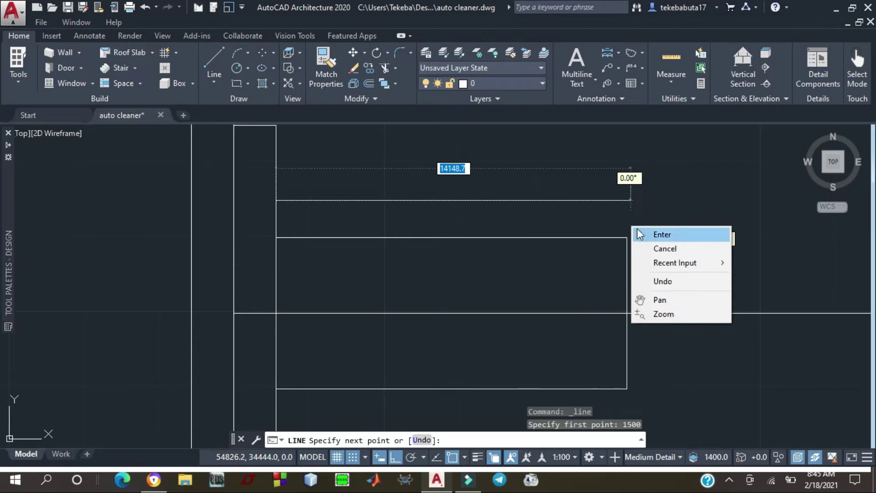
{"action": "left_click", "coordinate": [656, 235]}
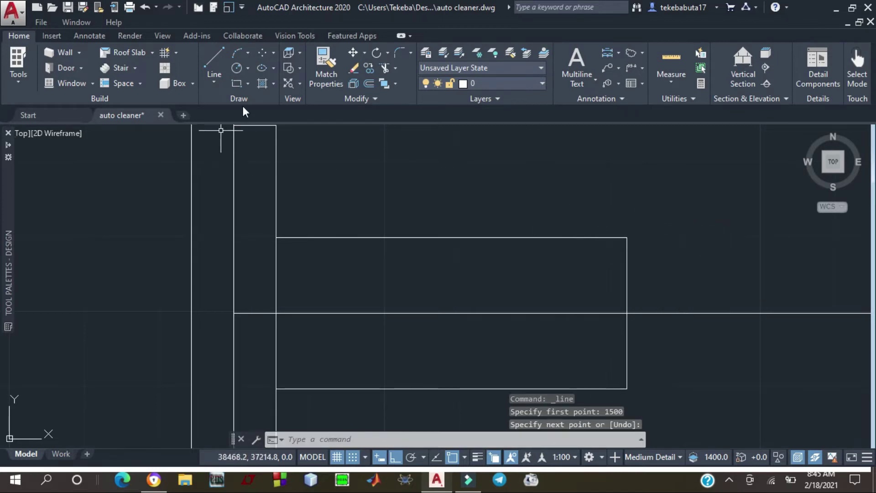
{"action": "left_click", "coordinate": [215, 55]}
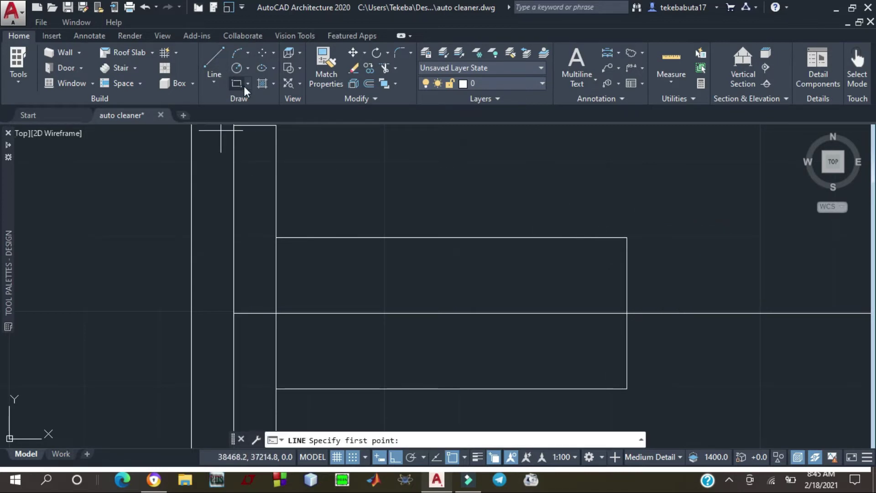
{"action": "scroll", "coordinate": [285, 162], "scroll_direction": "down", "scroll_amount": 2}
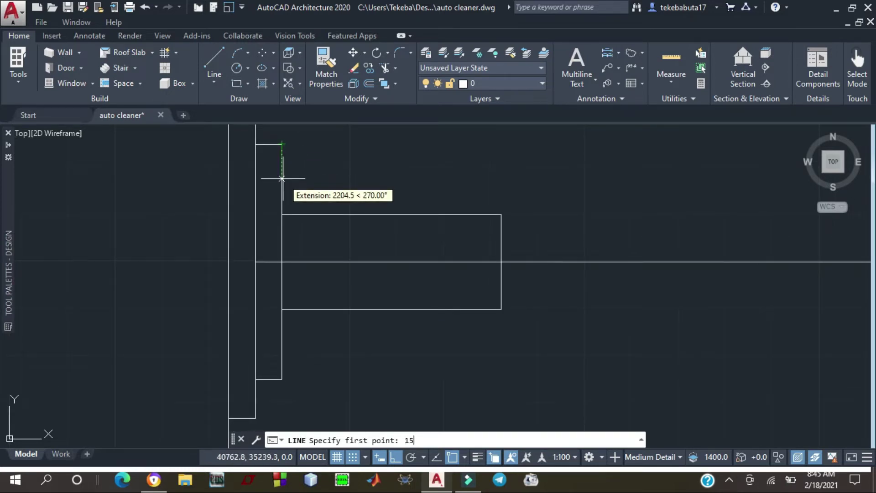
{"action": "key", "text": "Return"}
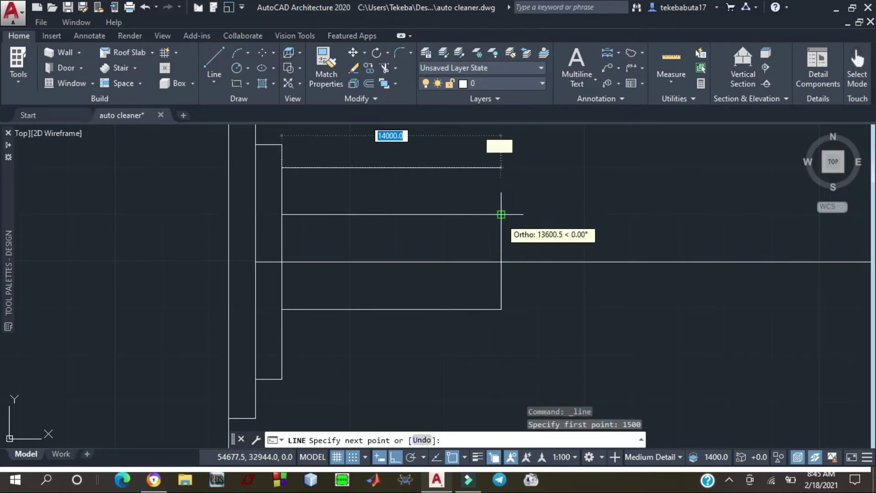
{"action": "left_click", "coordinate": [505, 167]}
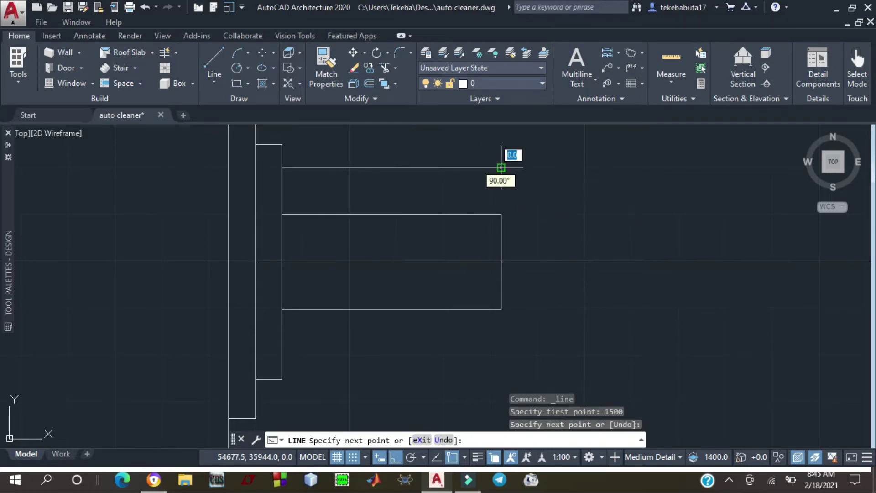
{"action": "key", "text": "Escape"}
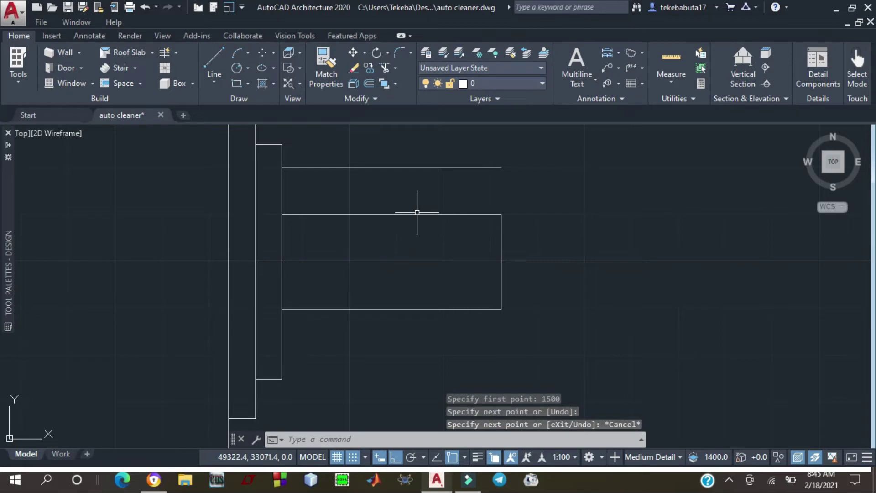
Draw the matching line 1500 below the bottom corner and join both lines with a right vertical edge
{"action": "left_click", "coordinate": [213, 53]}
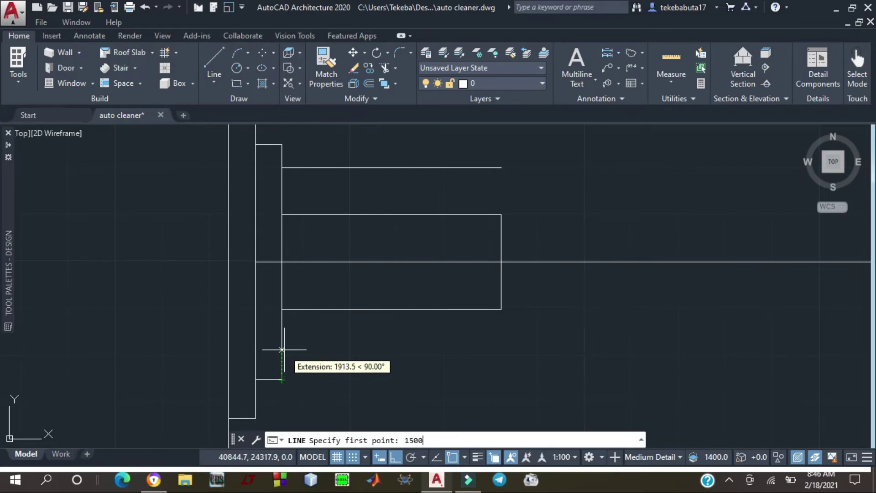
{"action": "type", "text": "1500"}
{"action": "key", "text": "Return"}
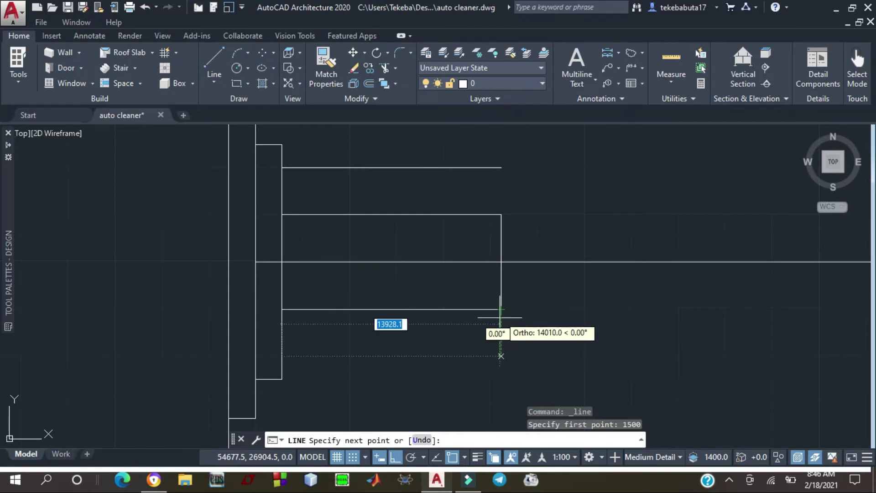
{"action": "left_click", "coordinate": [500, 356]}
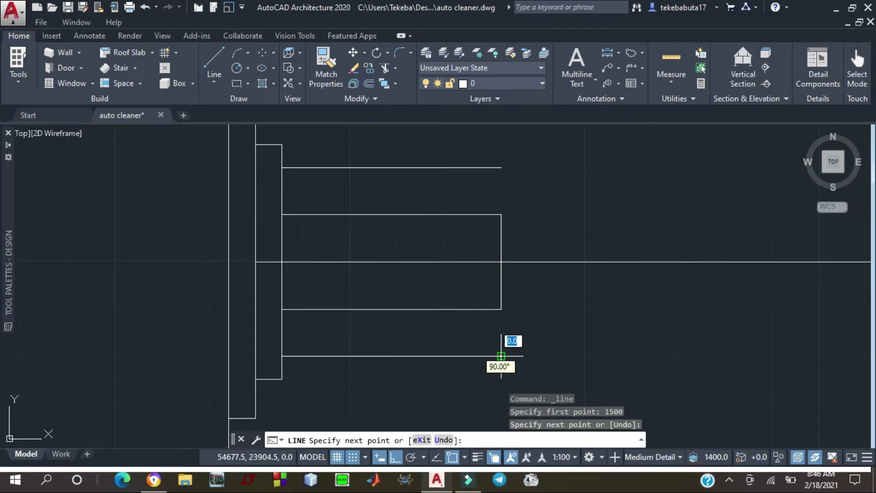
{"action": "left_click", "coordinate": [501, 309]}
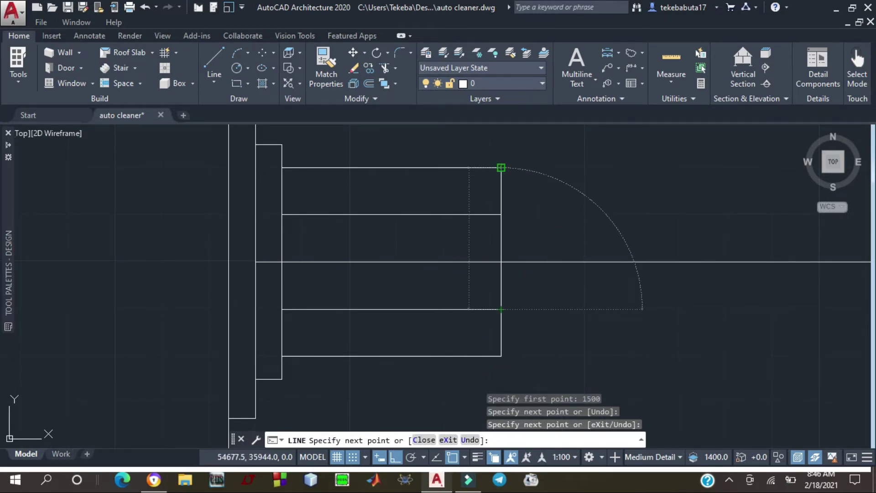
{"action": "left_click", "coordinate": [501, 168]}
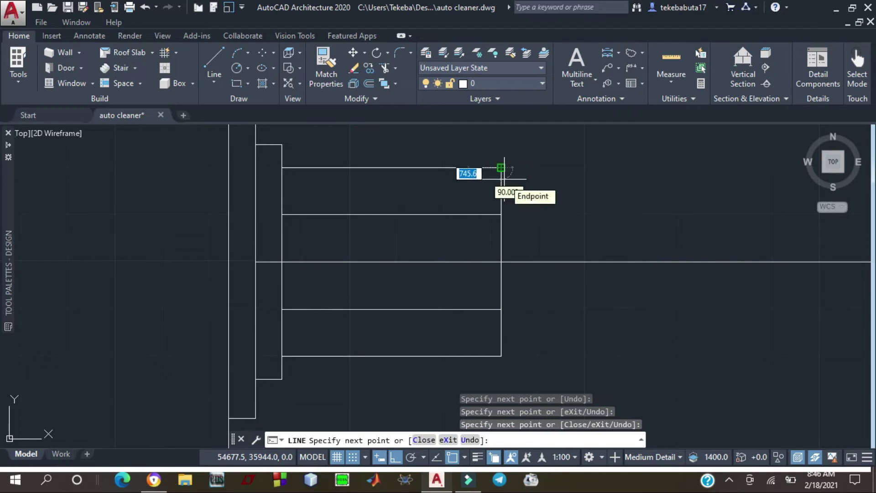
{"action": "key", "text": "Escape"}
Select the shaft's upper and lower inner horizontal lines and delete them
{"action": "scroll", "coordinate": [415, 256], "scroll_direction": "down", "scroll_amount": 5}
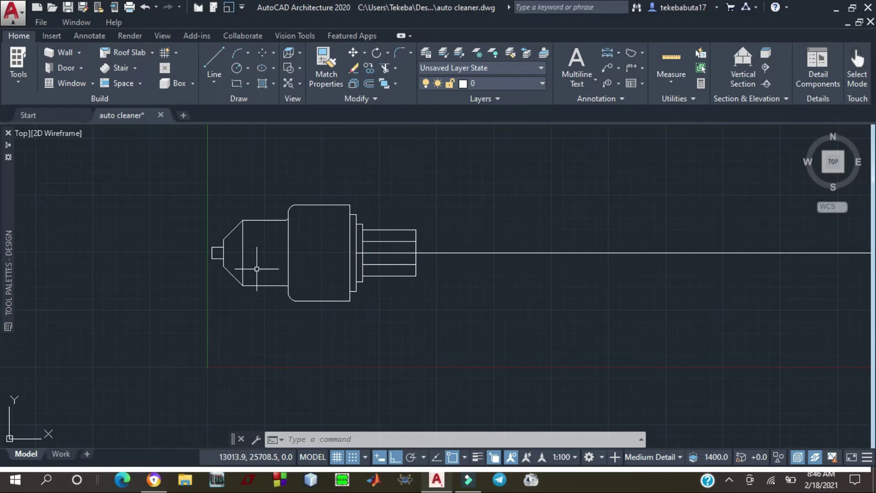
{"action": "left_click", "coordinate": [401, 241]}
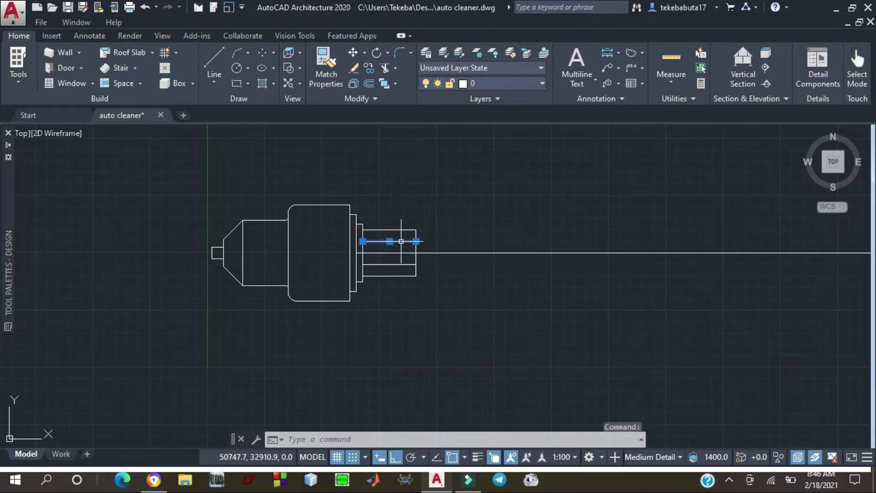
{"action": "left_click", "coordinate": [400, 264]}
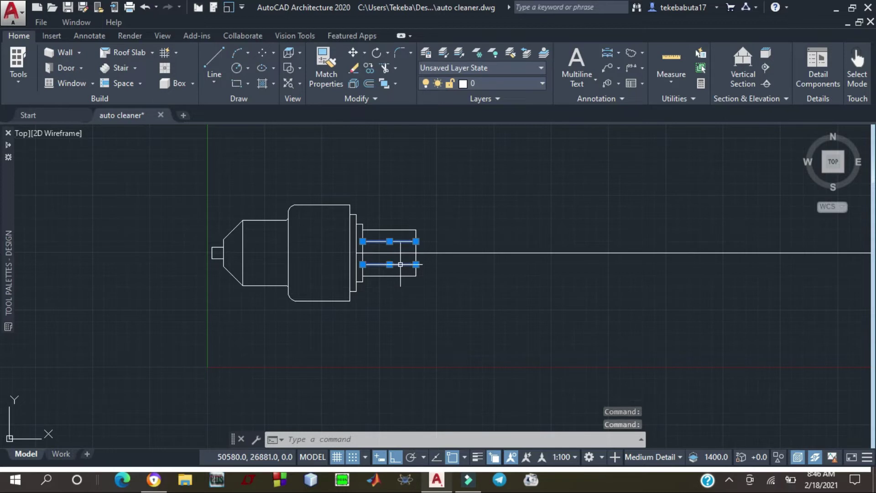
{"action": "key", "text": "Delete"}
{"action": "scroll", "coordinate": [121, 247], "scroll_direction": "down", "scroll_amount": 2}
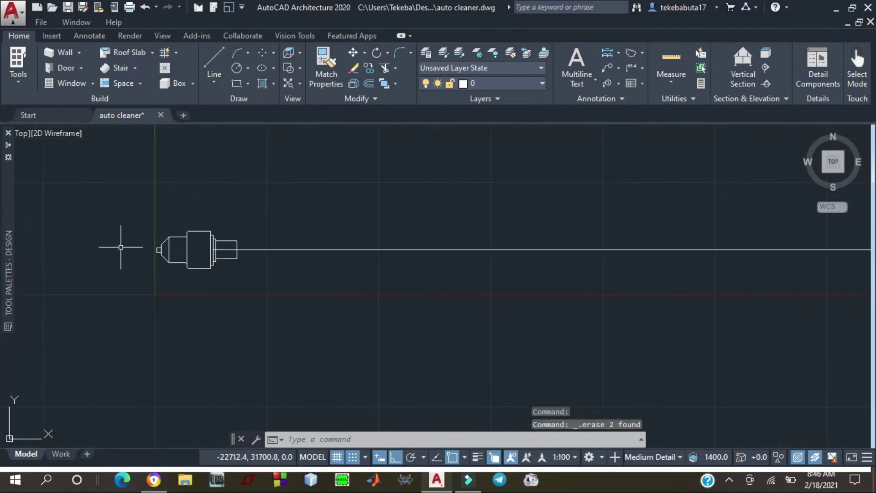
{"action": "scroll", "coordinate": [151, 268], "scroll_direction": "up", "scroll_amount": 1}
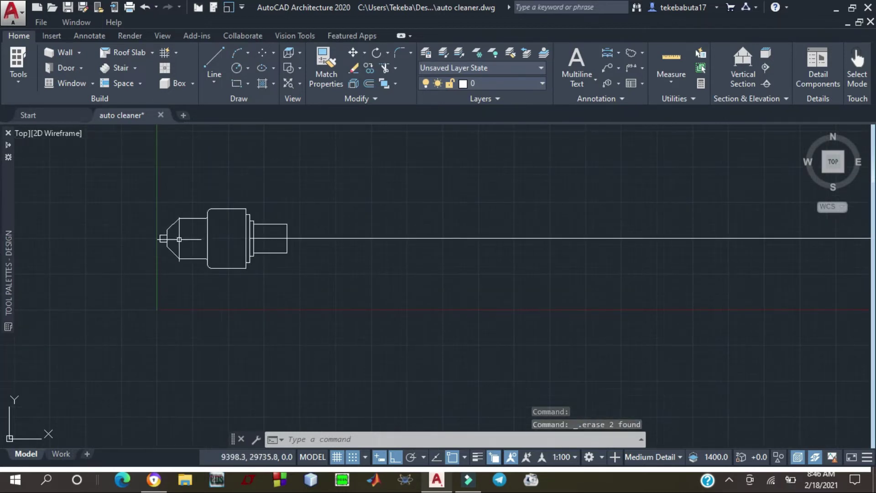
{"action": "scroll", "coordinate": [181, 241], "scroll_direction": "up", "scroll_amount": 1}
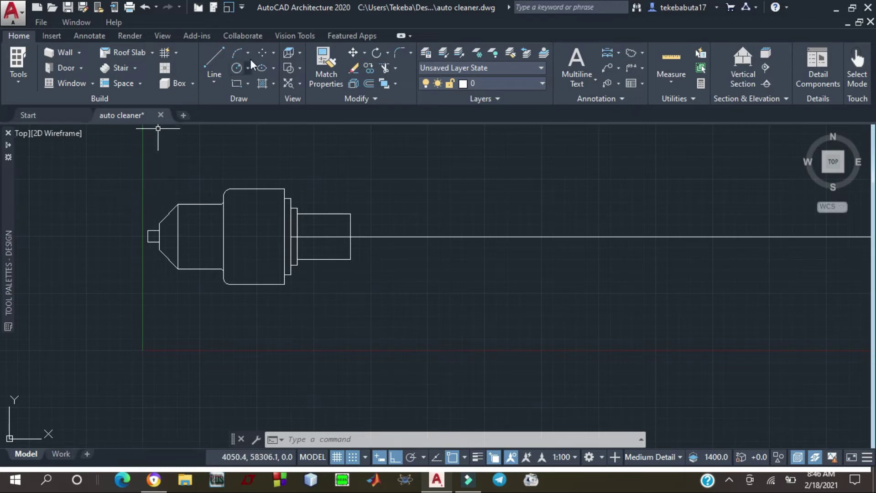
Draw a closed 4000-wide rectangular flange outline, starting from the shaft's lower end
{"action": "left_click", "coordinate": [212, 57]}
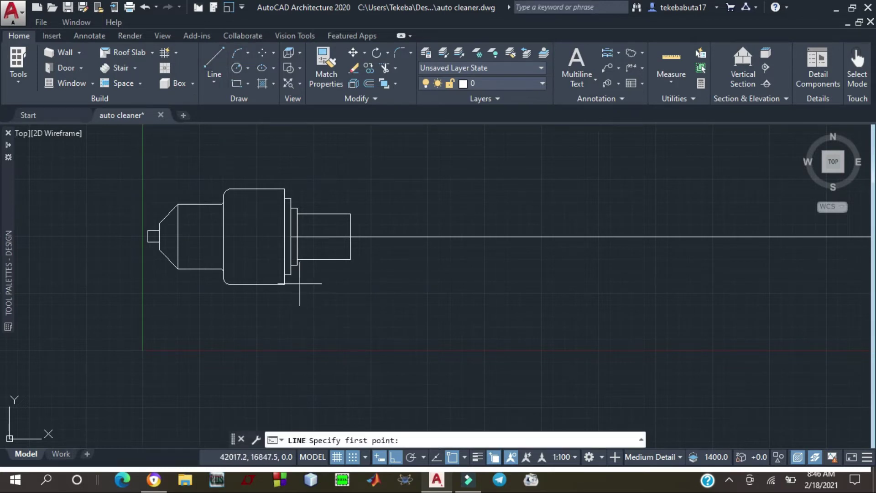
{"action": "left_click", "coordinate": [351, 279]}
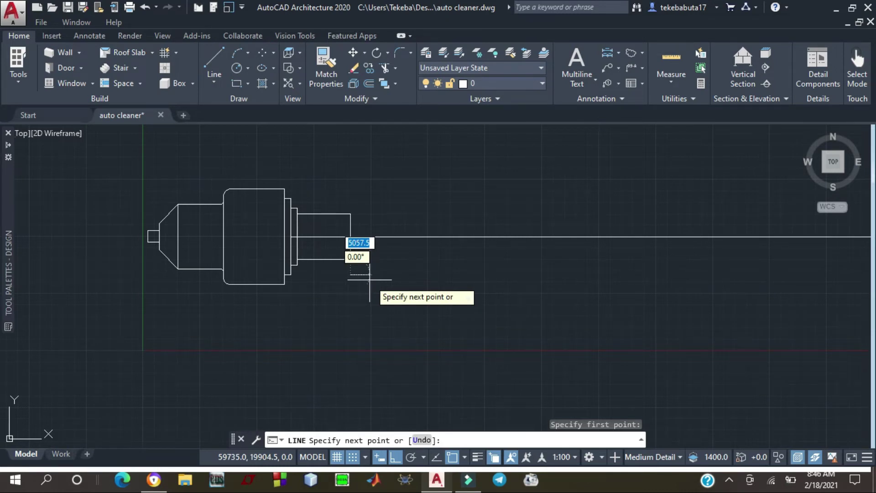
{"action": "type", "text": "4000"}
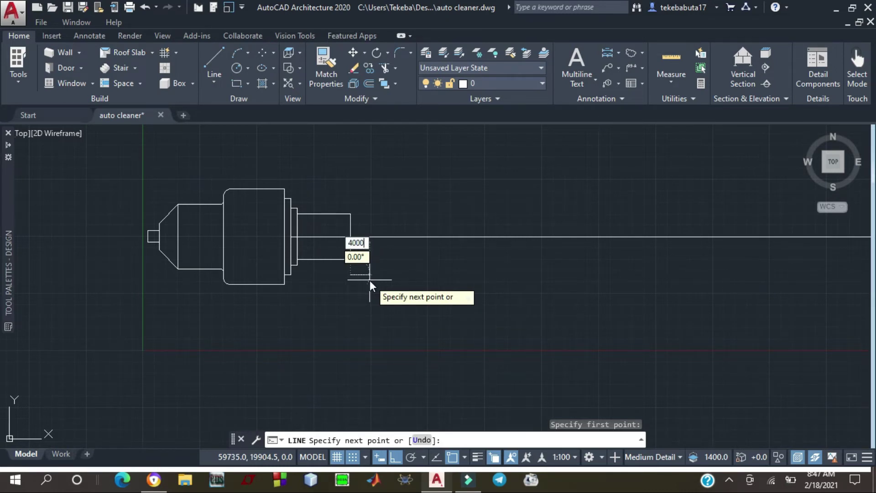
{"action": "key", "text": "Return"}
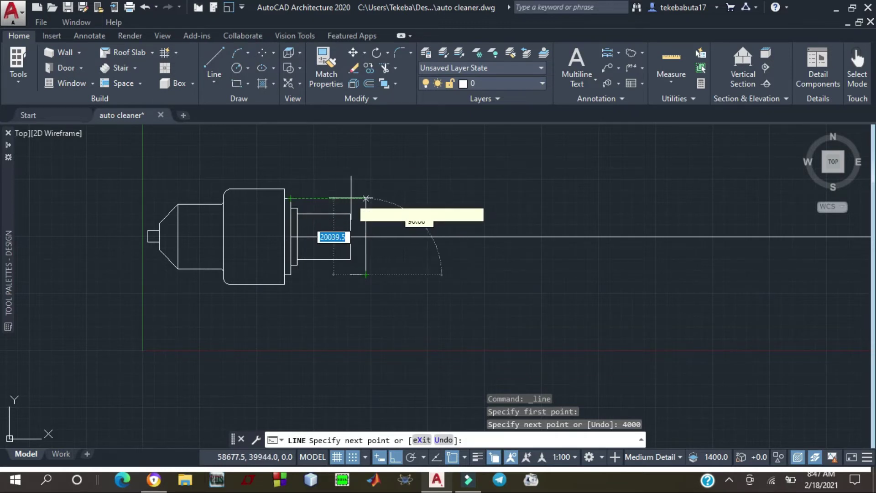
{"action": "left_click", "coordinate": [366, 198]}
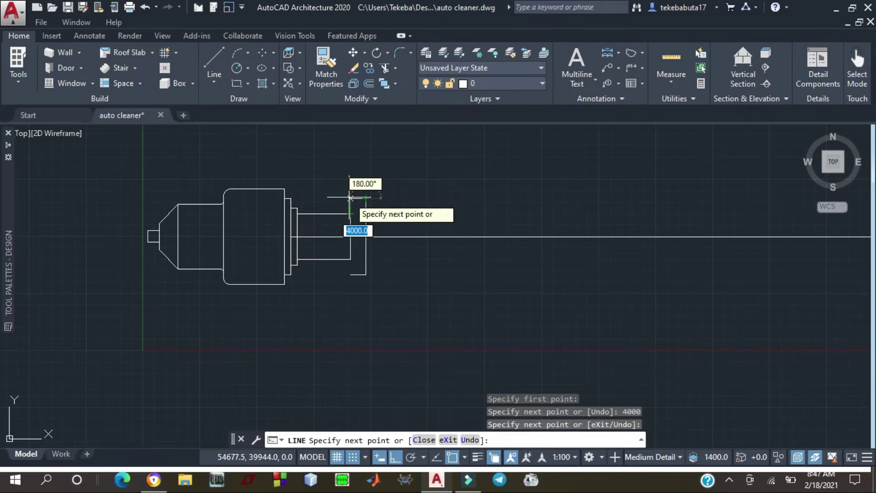
{"action": "left_click", "coordinate": [350, 198]}
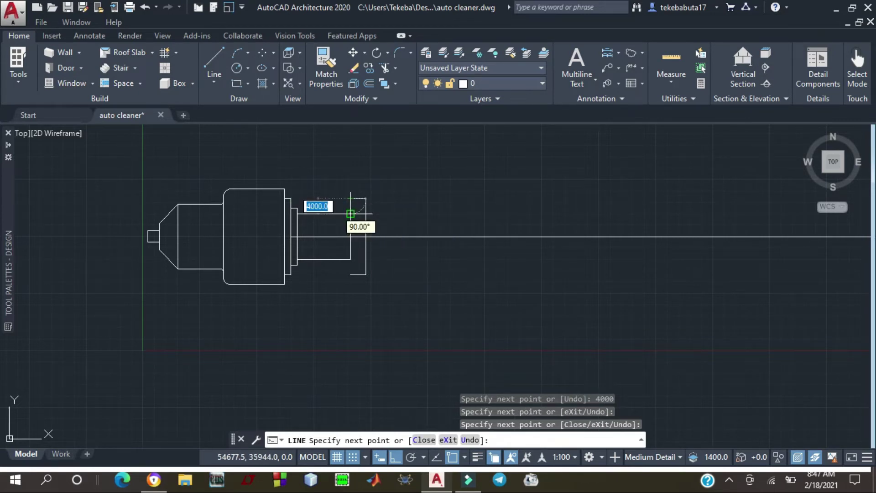
{"action": "left_click", "coordinate": [350, 213]}
{"action": "left_click", "coordinate": [350, 274]}
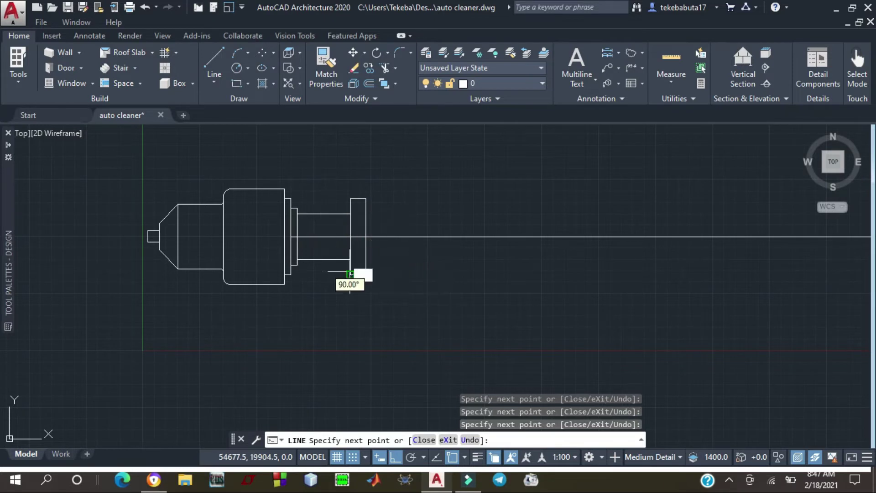
{"action": "left_click", "coordinate": [365, 274]}
{"action": "key", "text": "Escape"}
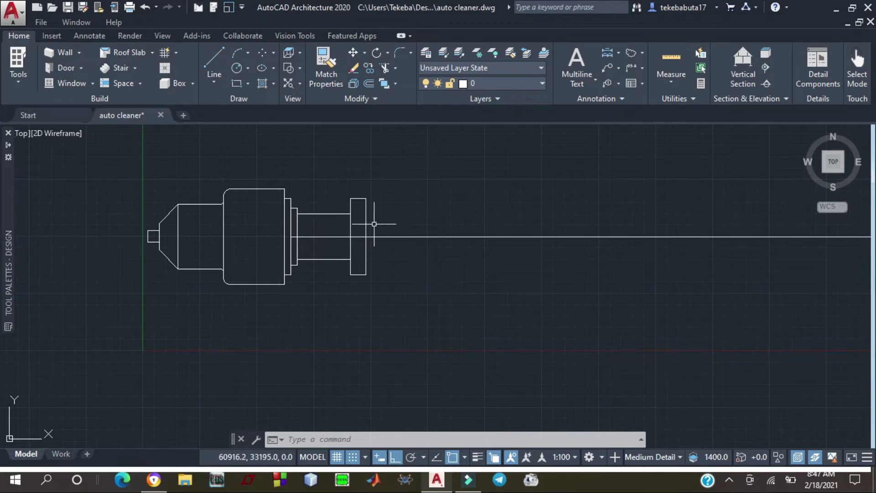
{"action": "scroll", "coordinate": [348, 228], "scroll_direction": "down", "scroll_amount": 2}
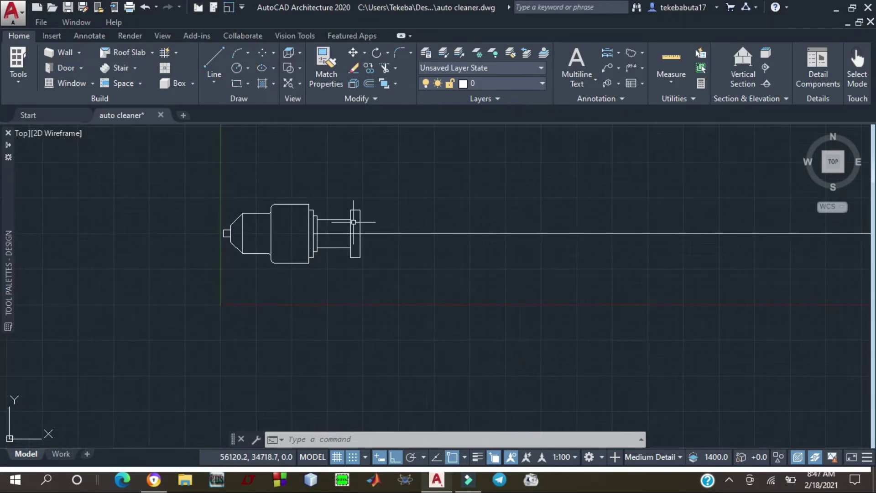
{"action": "scroll", "coordinate": [356, 230], "scroll_direction": "up", "scroll_amount": 2}
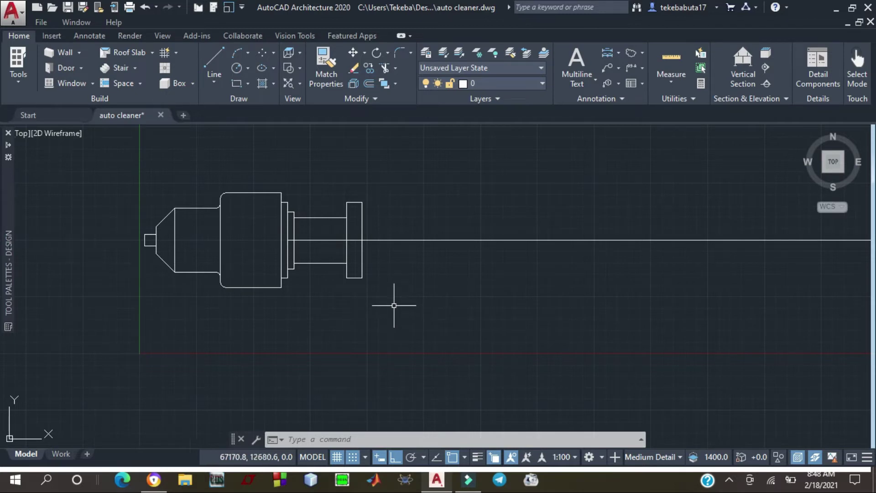
{"action": "scroll", "coordinate": [358, 304], "scroll_direction": "down", "scroll_amount": 6}
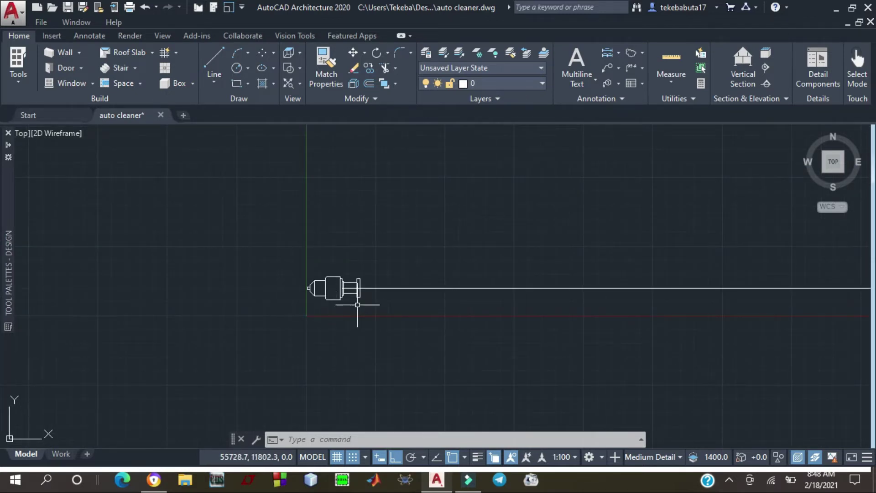
{"action": "scroll", "coordinate": [367, 297], "scroll_direction": "up", "scroll_amount": 4}
{"action": "scroll", "coordinate": [301, 297], "scroll_direction": "down", "scroll_amount": 4}
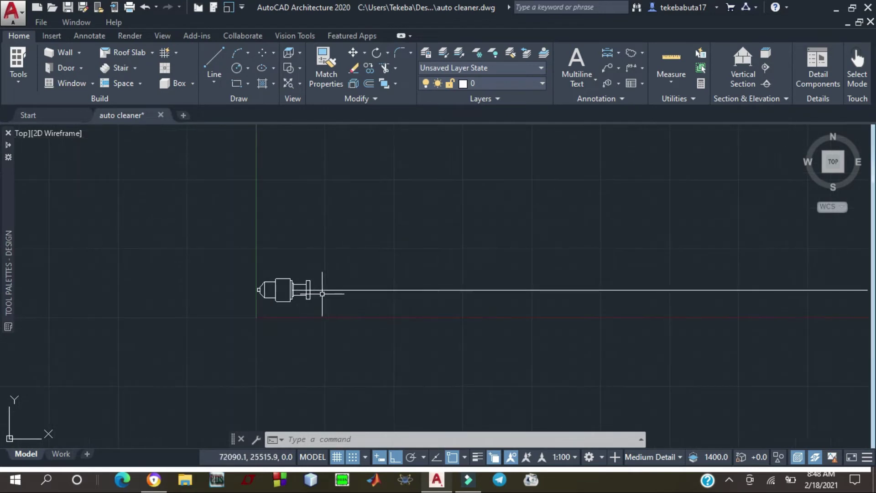
{"action": "scroll", "coordinate": [322, 293], "scroll_direction": "up", "scroll_amount": 4}
{"action": "scroll", "coordinate": [313, 290], "scroll_direction": "down", "scroll_amount": 3}
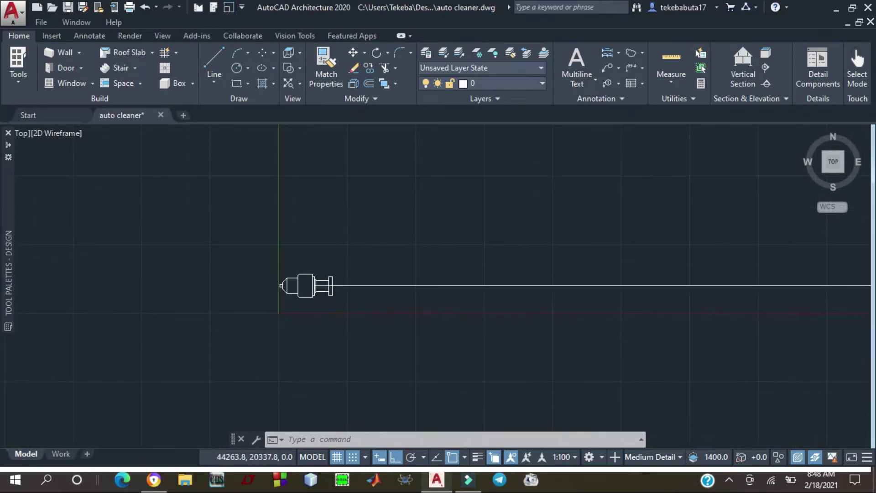
{"action": "scroll", "coordinate": [322, 293], "scroll_direction": "up", "scroll_amount": 5}
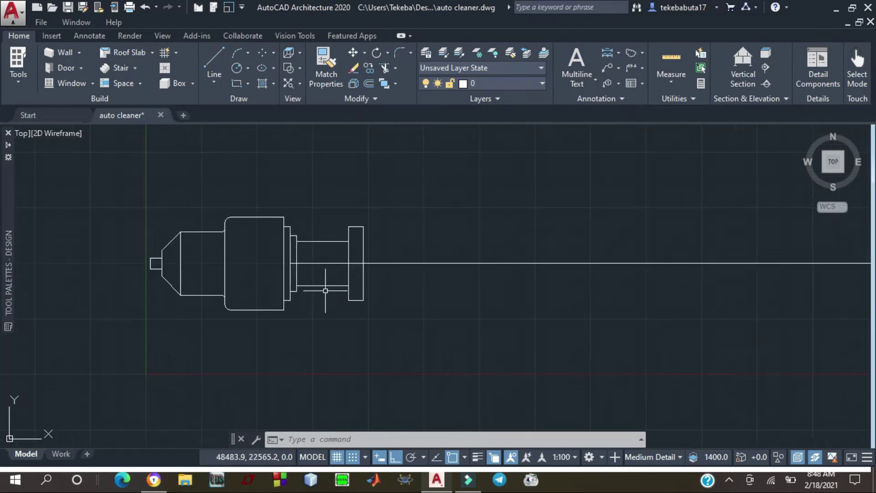
Draw the end block: a 14000-long top edge from the flange's top, then right and bottom edges back to the flange
{"action": "left_click", "coordinate": [214, 59]}
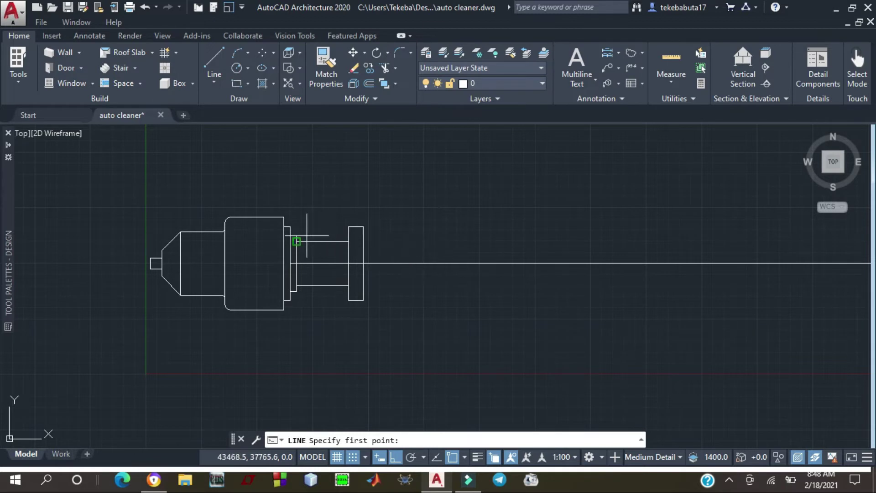
{"action": "left_click", "coordinate": [365, 234]}
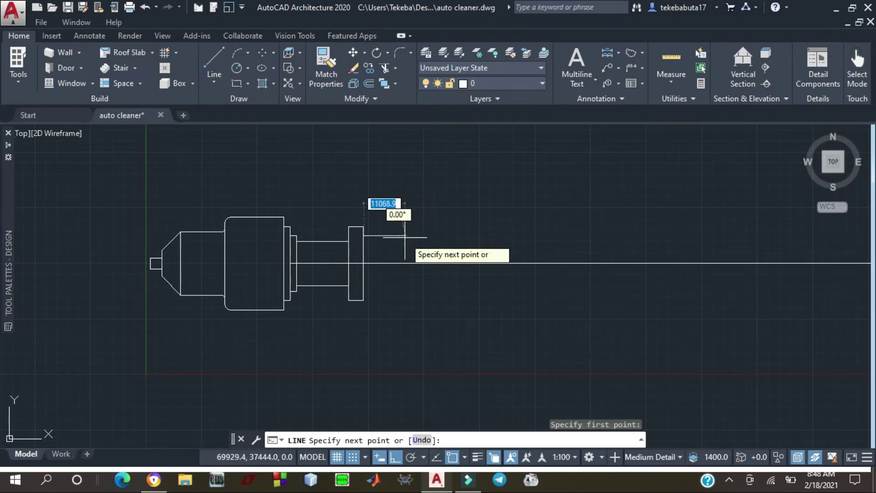
{"action": "type", "text": "1"}
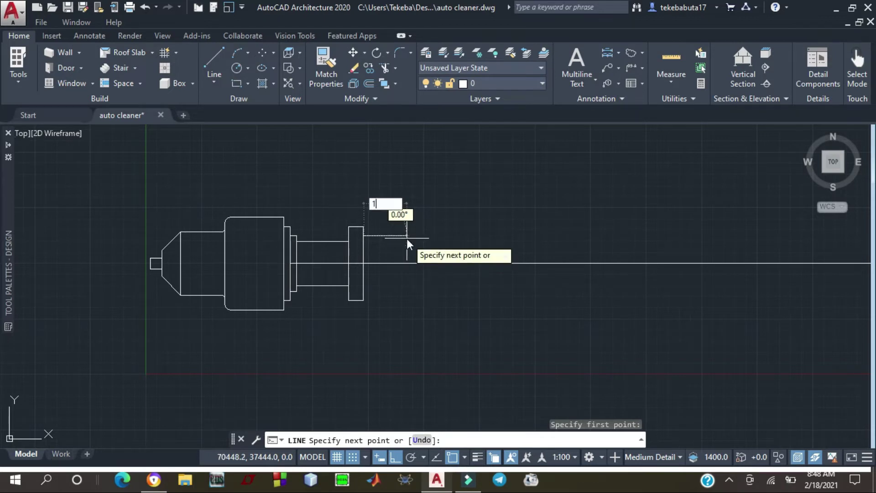
{"action": "type", "text": "4000"}
{"action": "key", "text": "Return"}
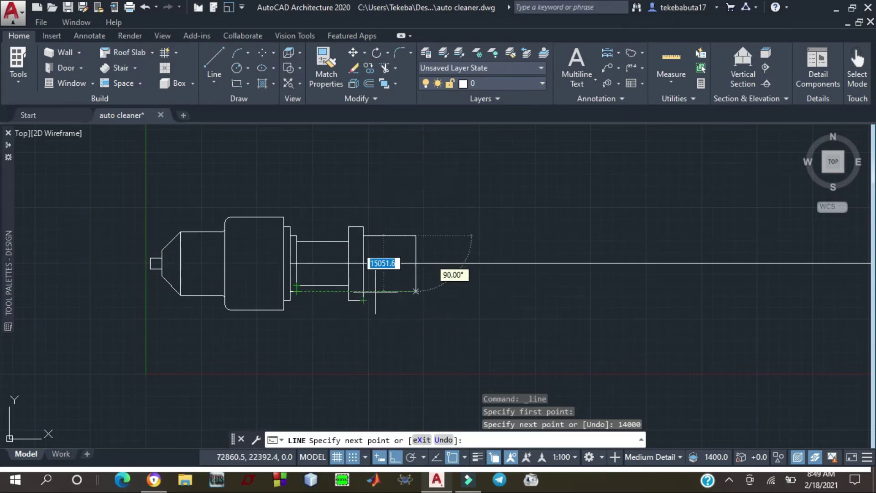
{"action": "left_click", "coordinate": [415, 291]}
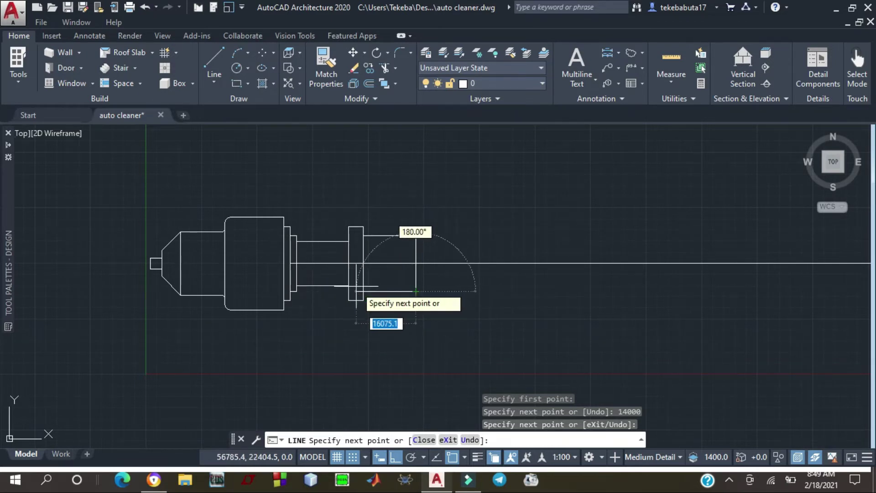
{"action": "left_click", "coordinate": [363, 291]}
{"action": "key", "text": "Escape"}
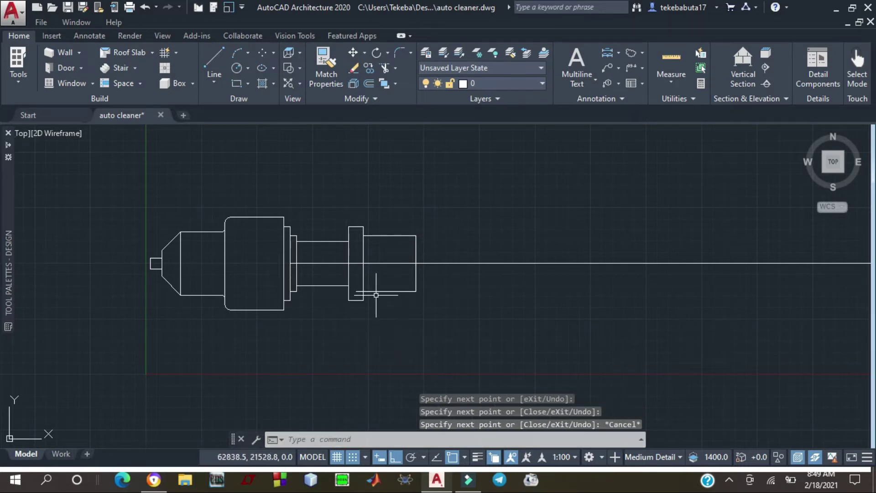
Trim the end block's bottom line back to the flange's right edge, removing the stub inside the flange
{"action": "scroll", "coordinate": [363, 299], "scroll_direction": "up", "scroll_amount": 4}
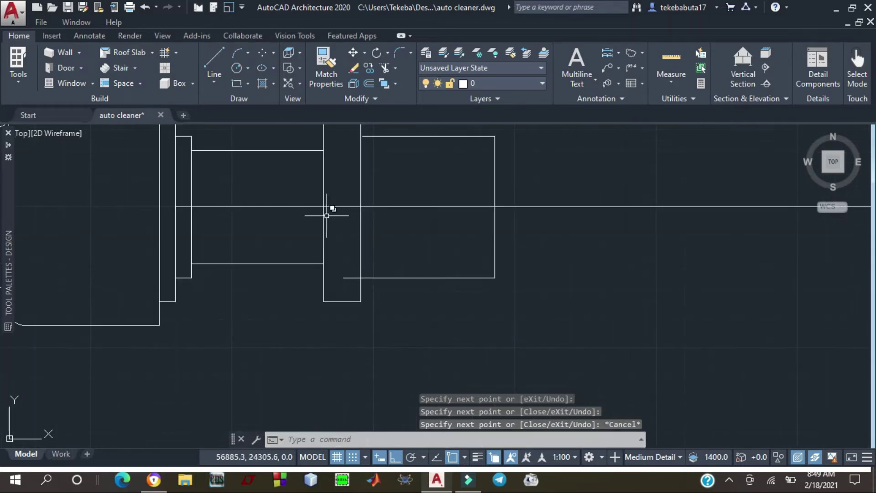
{"action": "left_click", "coordinate": [384, 66]}
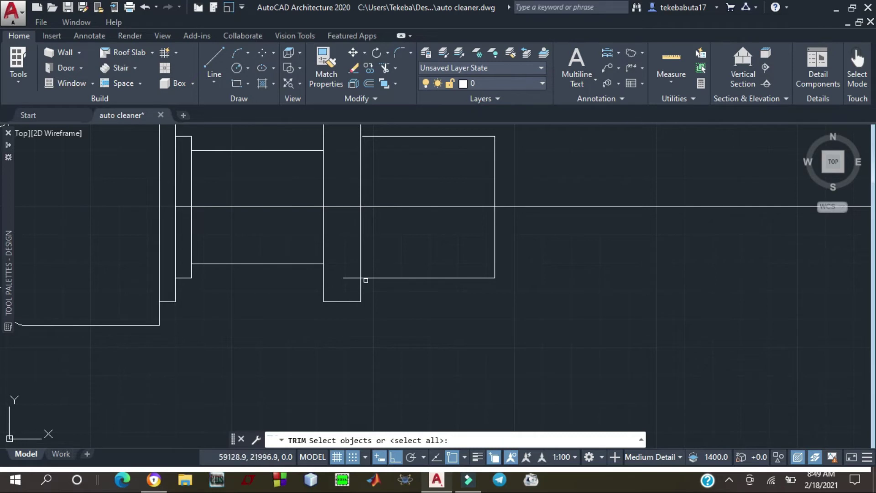
{"action": "left_click", "coordinate": [361, 286]}
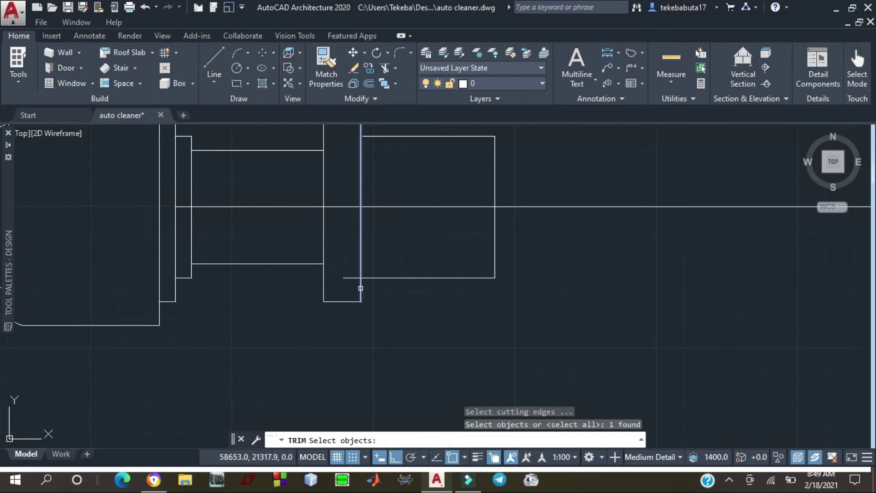
{"action": "key", "text": "Return"}
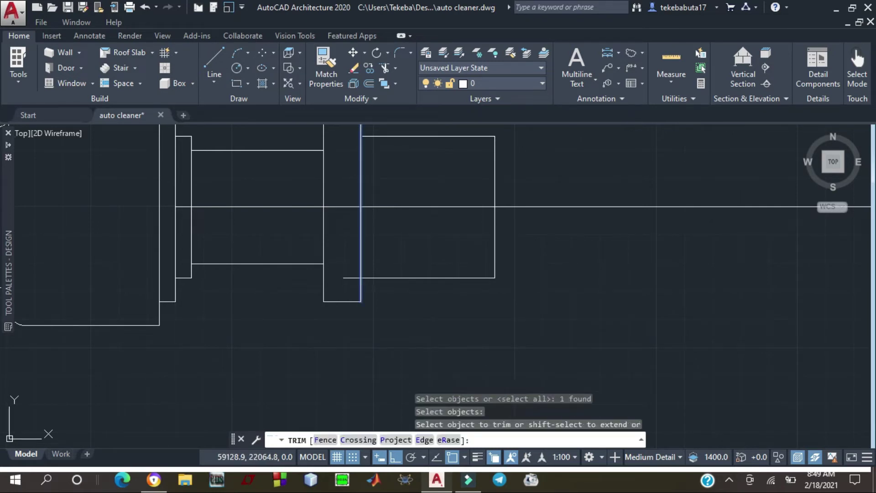
{"action": "left_click", "coordinate": [349, 277]}
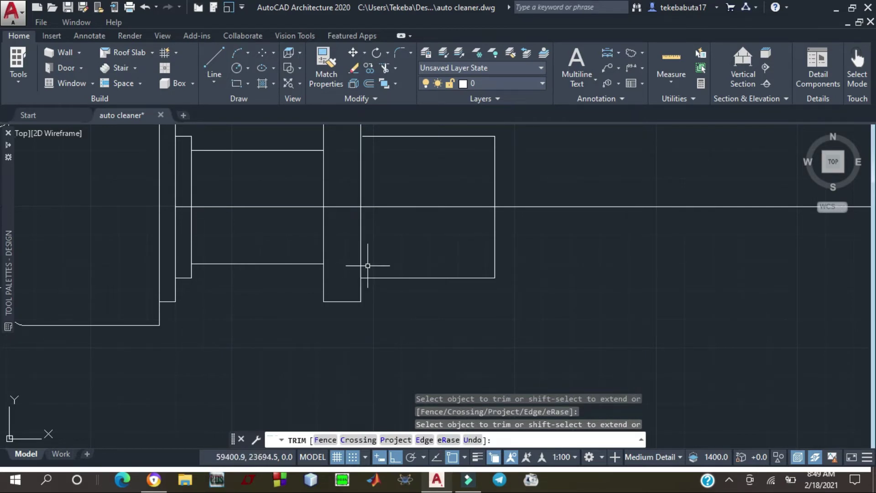
{"action": "key", "text": "Escape"}
{"action": "scroll", "coordinate": [371, 267], "scroll_direction": "down", "scroll_amount": 3}
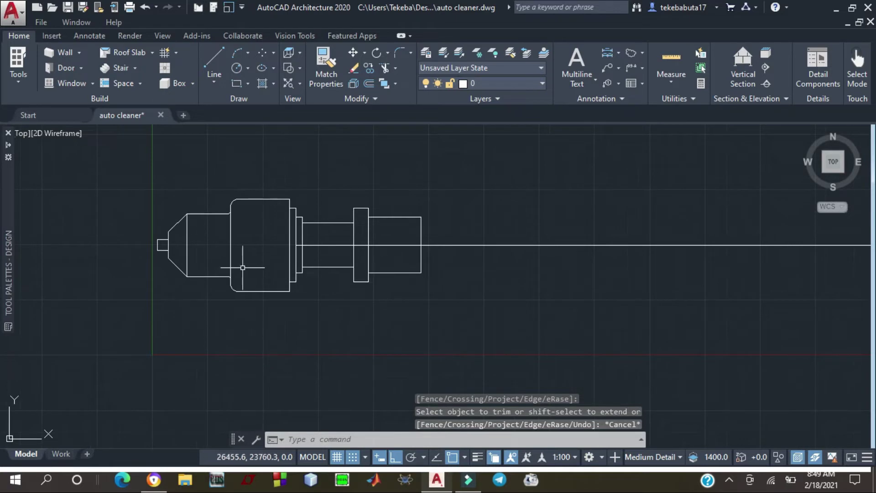
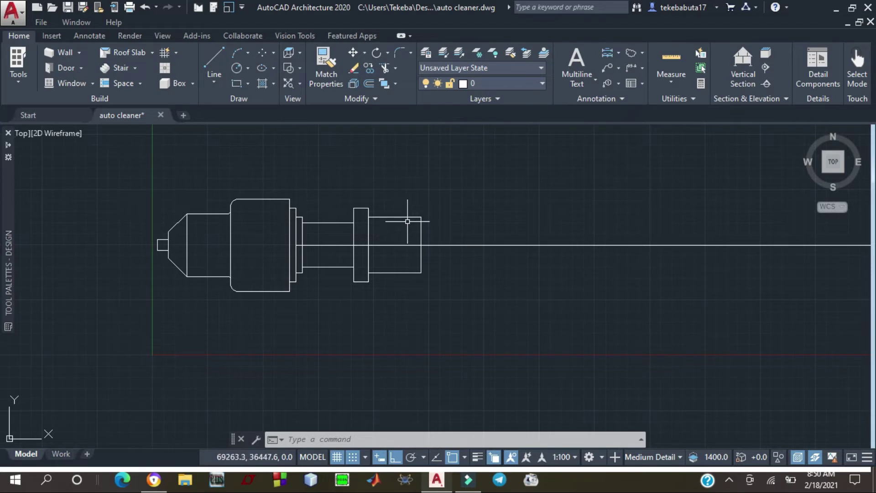
Draw a 16000-long vertical line straight up from the hub's top-right corner
{"action": "scroll", "coordinate": [407, 222], "scroll_direction": "down", "scroll_amount": 4}
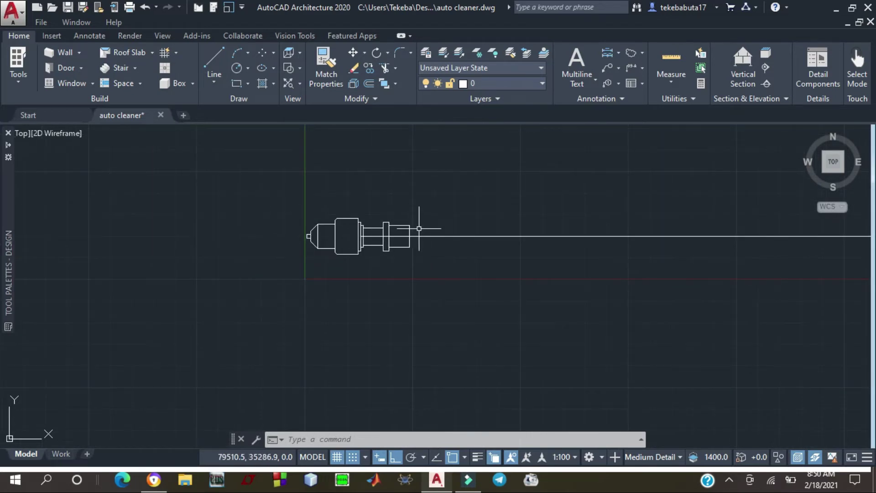
{"action": "scroll", "coordinate": [419, 228], "scroll_direction": "up", "scroll_amount": 4}
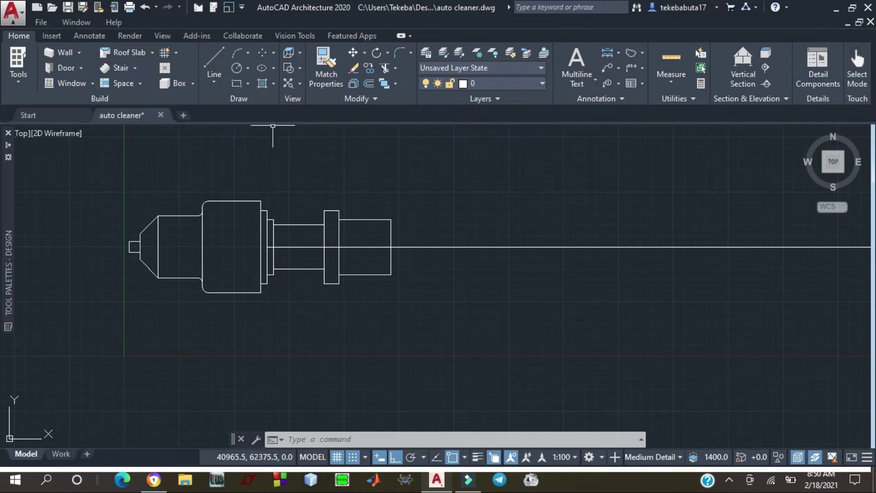
{"action": "left_click", "coordinate": [218, 63]}
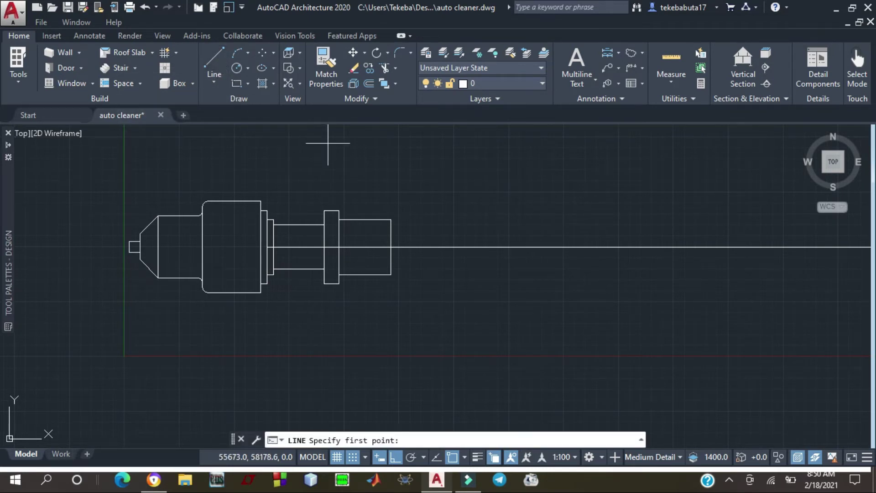
{"action": "left_click", "coordinate": [391, 220]}
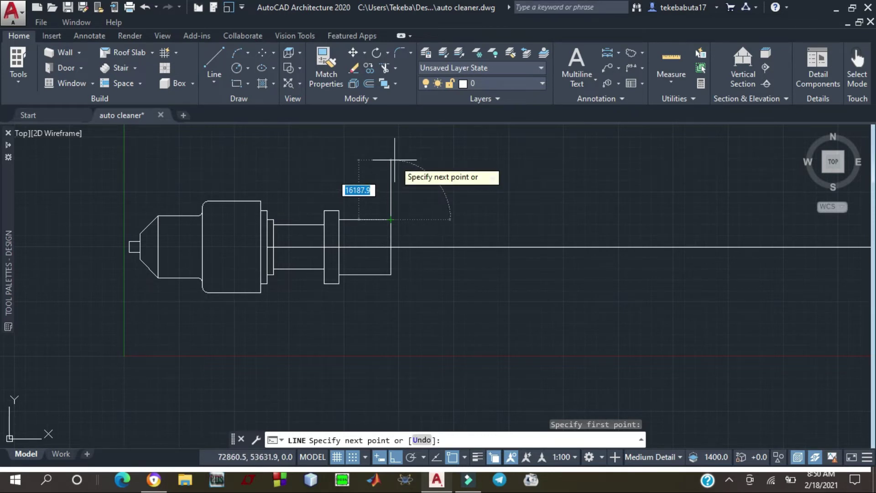
{"action": "type", "text": "1"}
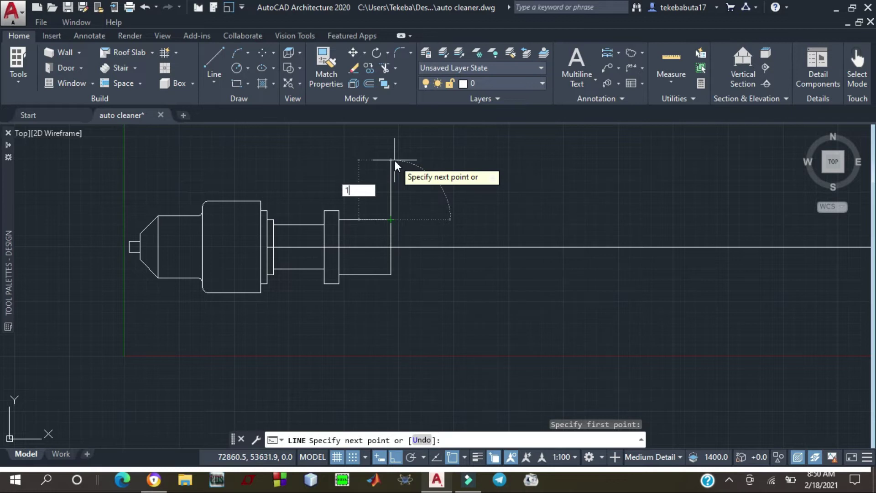
{"action": "type", "text": "6000"}
{"action": "key", "text": "Return"}
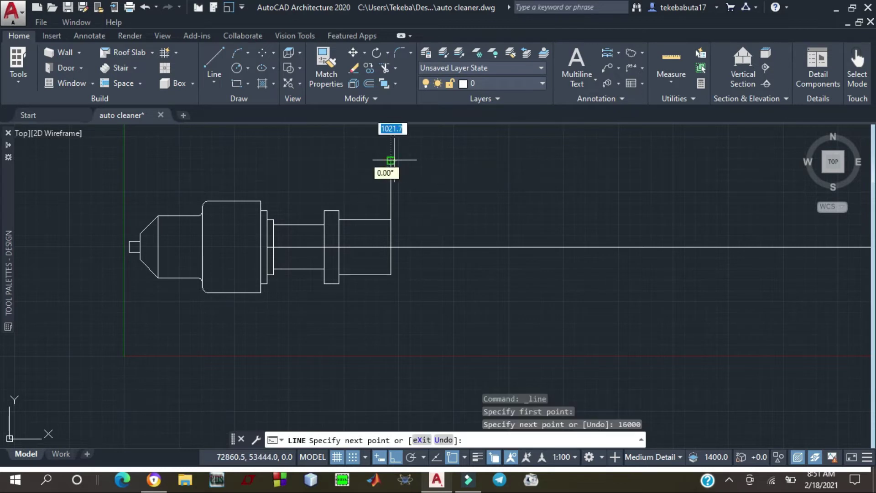
{"action": "key", "text": "Escape"}
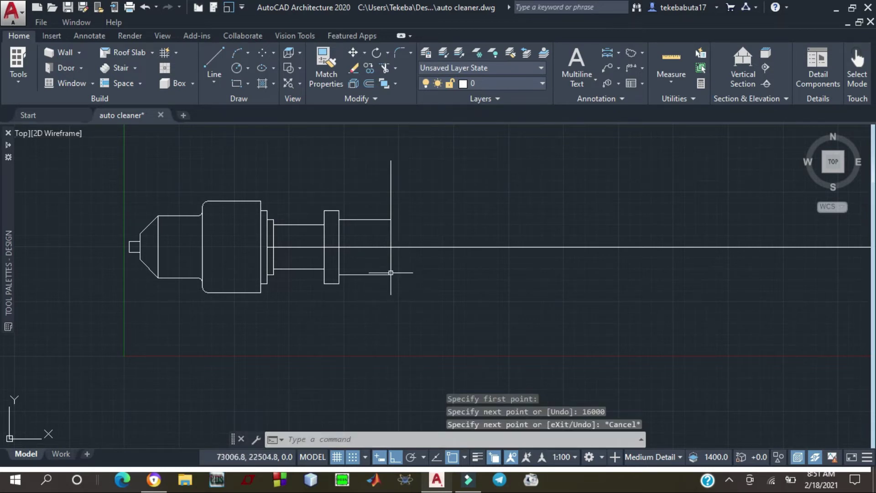
Draw a 16000-long vertical line straight down from the hub's bottom-right corner
{"action": "left_click", "coordinate": [217, 58]}
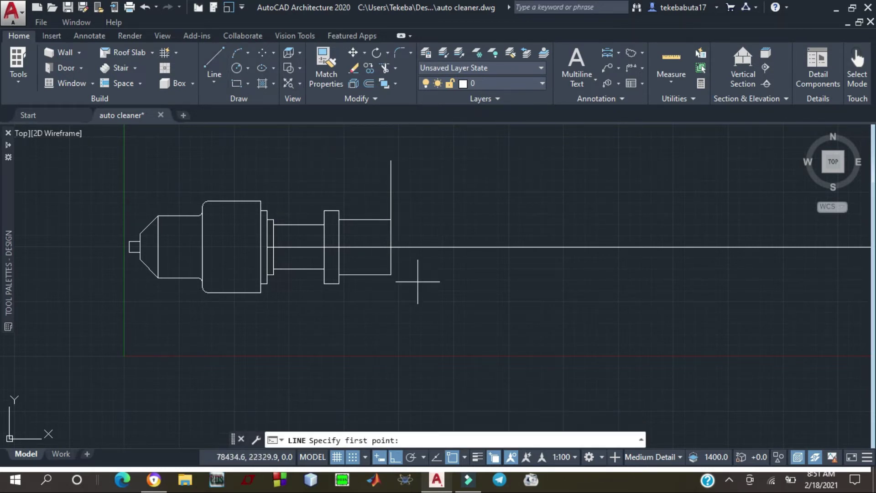
{"action": "left_click", "coordinate": [391, 275]}
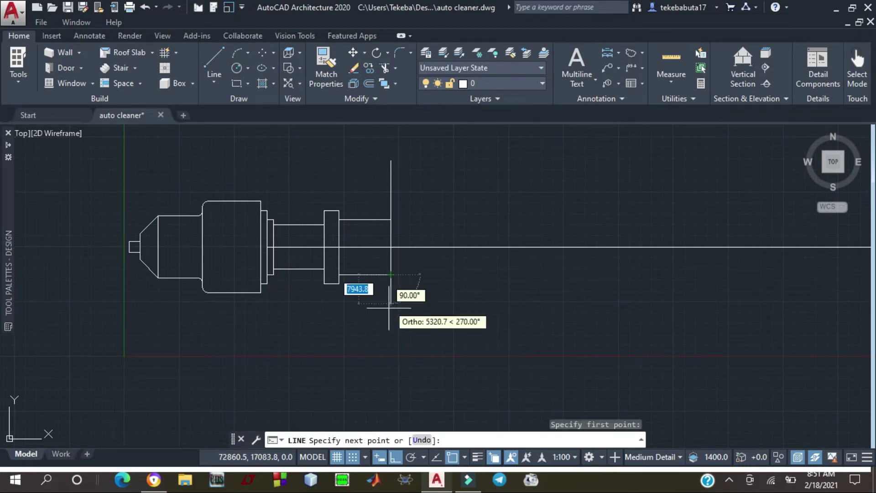
{"action": "type", "text": "16"}
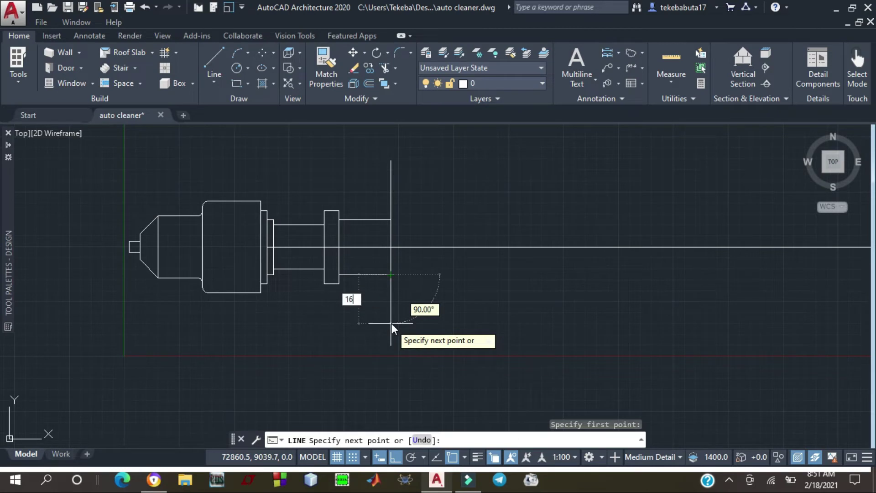
{"action": "type", "text": "000"}
{"action": "key", "text": "Return"}
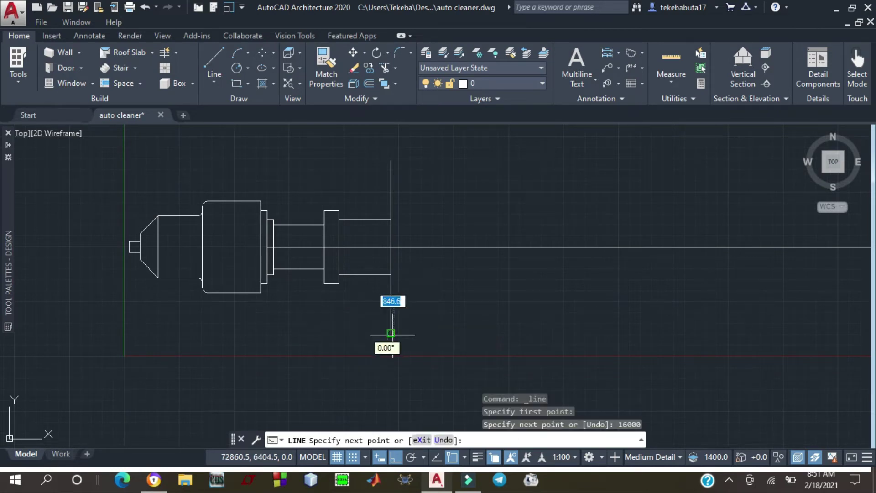
{"action": "key", "text": "Escape"}
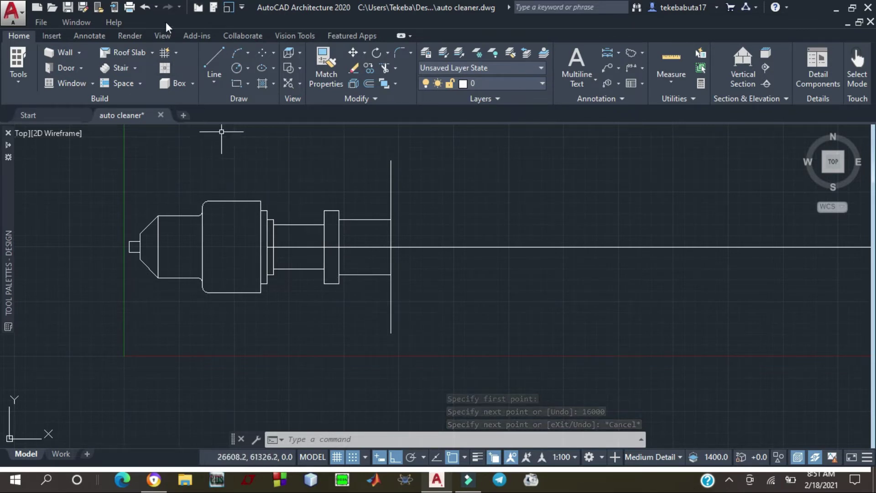
Outline the plate from the vertical line's top: 5000 across, 4000 further, then close back
{"action": "left_click", "coordinate": [213, 58]}
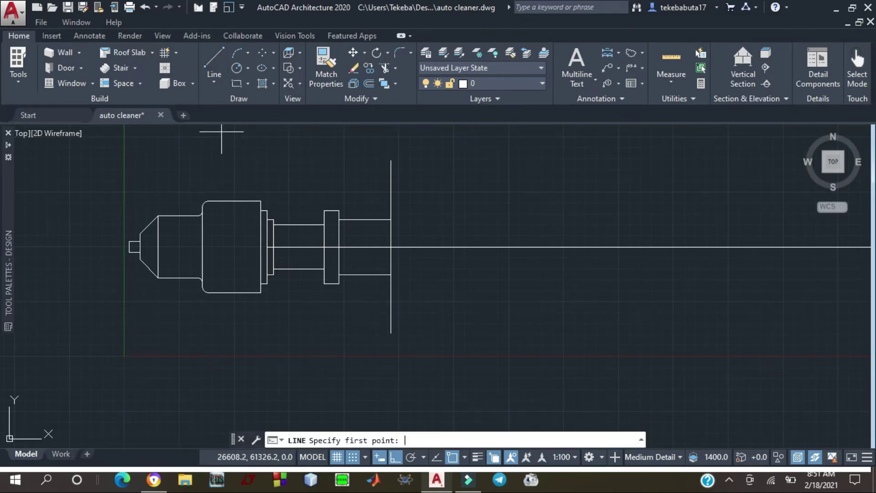
{"action": "left_click", "coordinate": [390, 160]}
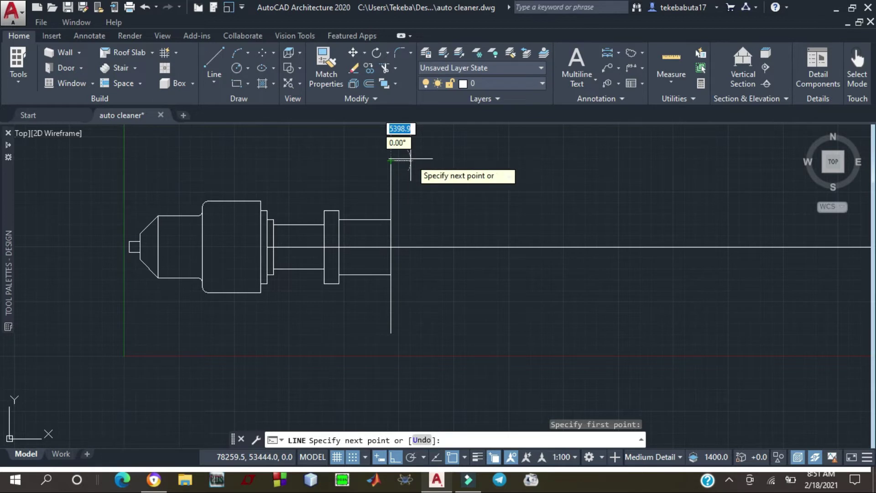
{"action": "type", "text": "5000"}
{"action": "key", "text": "Return"}
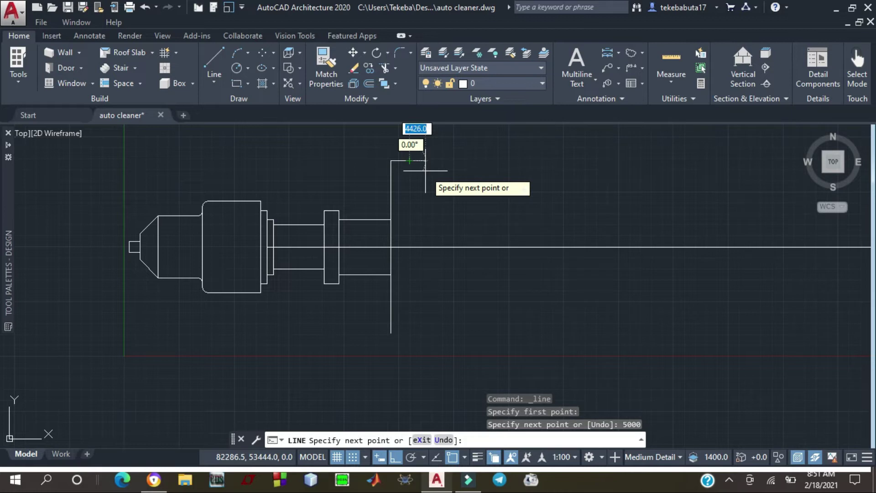
{"action": "type", "text": "4000"}
{"action": "key", "text": "Return"}
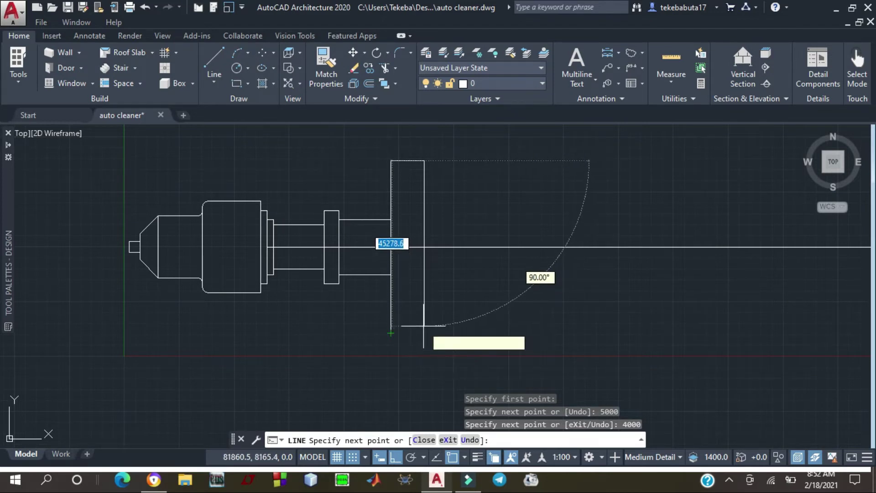
{"action": "left_click", "coordinate": [391, 334]}
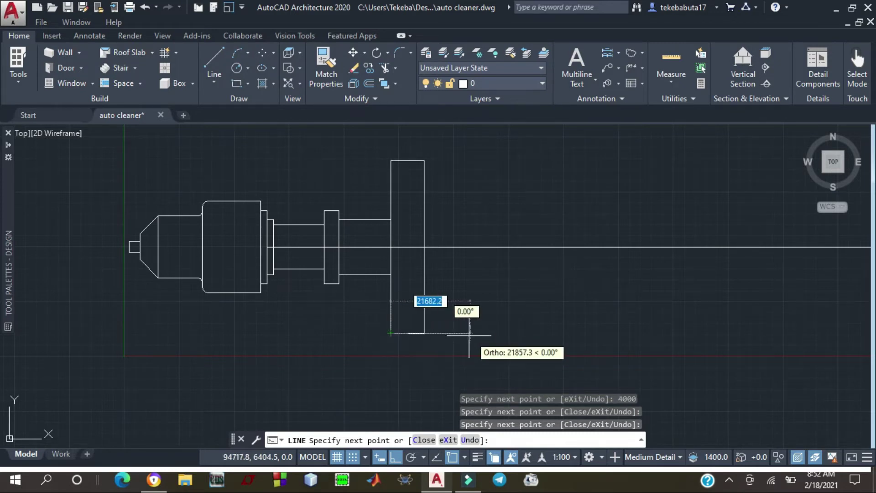
{"action": "key", "text": "Escape"}
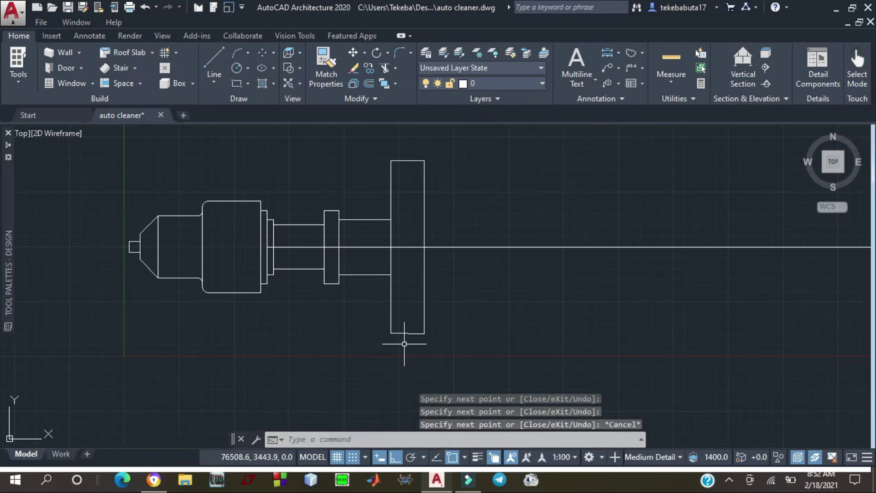
{"action": "scroll", "coordinate": [407, 337], "scroll_direction": "up", "scroll_amount": 5}
{"action": "scroll", "coordinate": [422, 326], "scroll_direction": "down", "scroll_amount": 1}
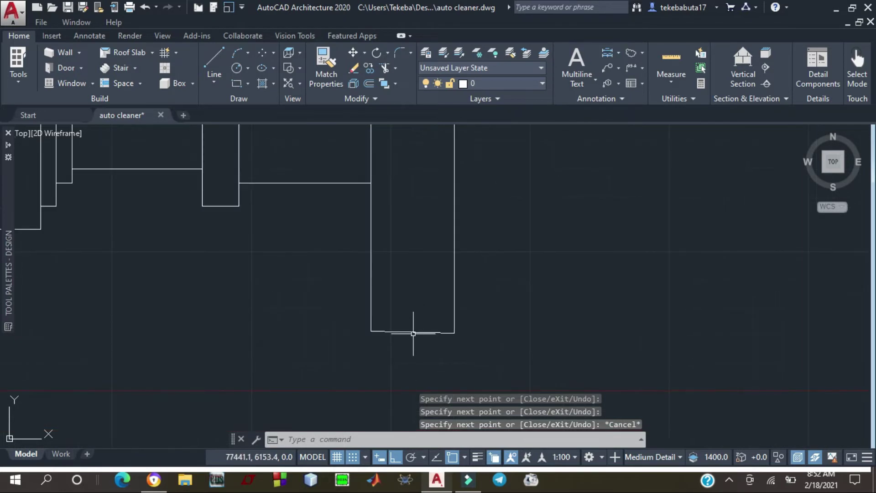
Replace the plate's bottom edge with a new line across its two bottom endpoints
{"action": "left_click", "coordinate": [412, 332]}
{"action": "key", "text": "Delete"}
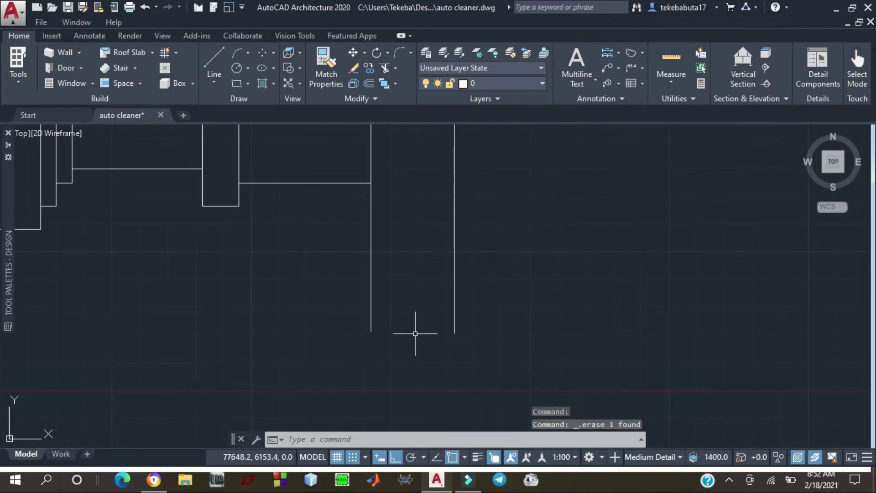
{"action": "left_click", "coordinate": [212, 53]}
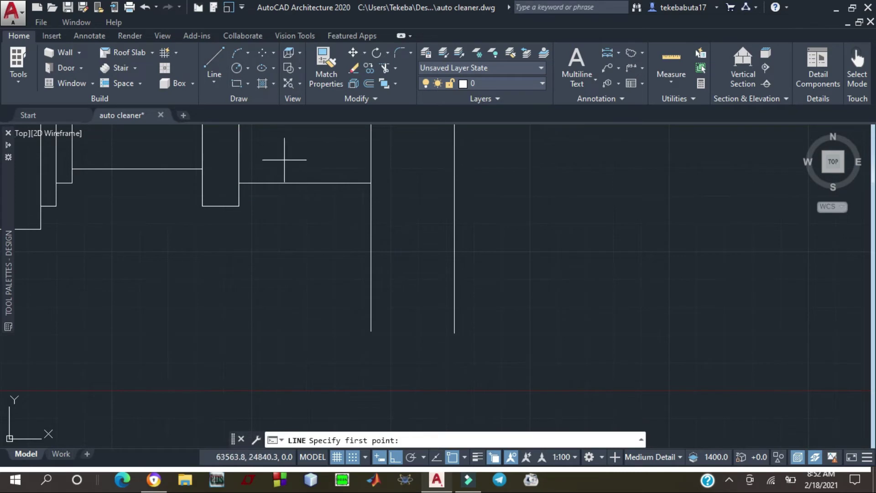
{"action": "left_click", "coordinate": [371, 331]}
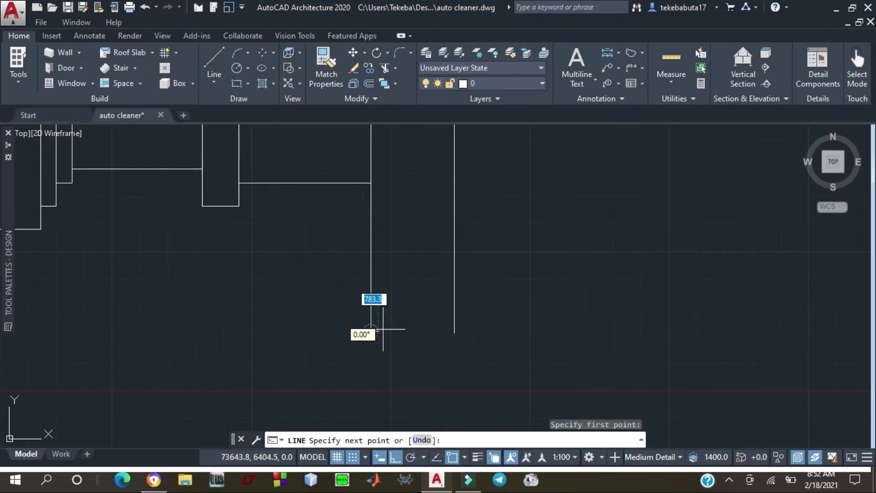
{"action": "left_click", "coordinate": [455, 331]}
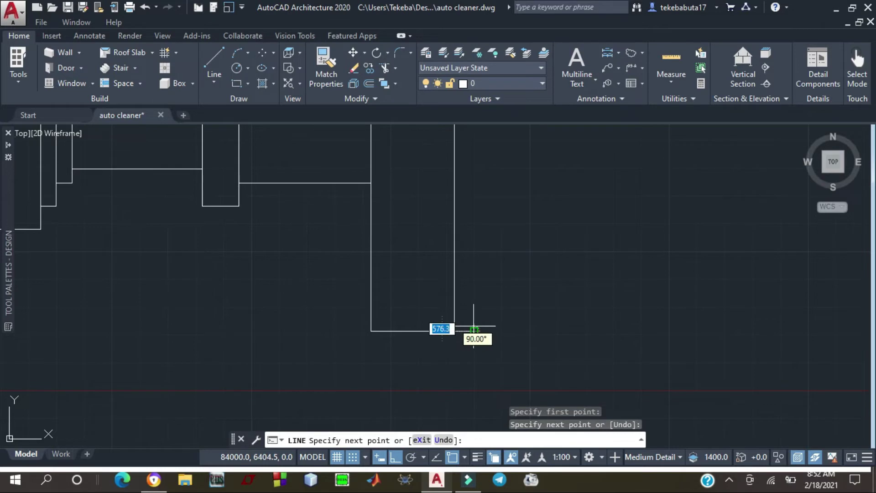
{"action": "key", "text": "Escape"}
{"action": "scroll", "coordinate": [454, 325], "scroll_direction": "up", "scroll_amount": 6}
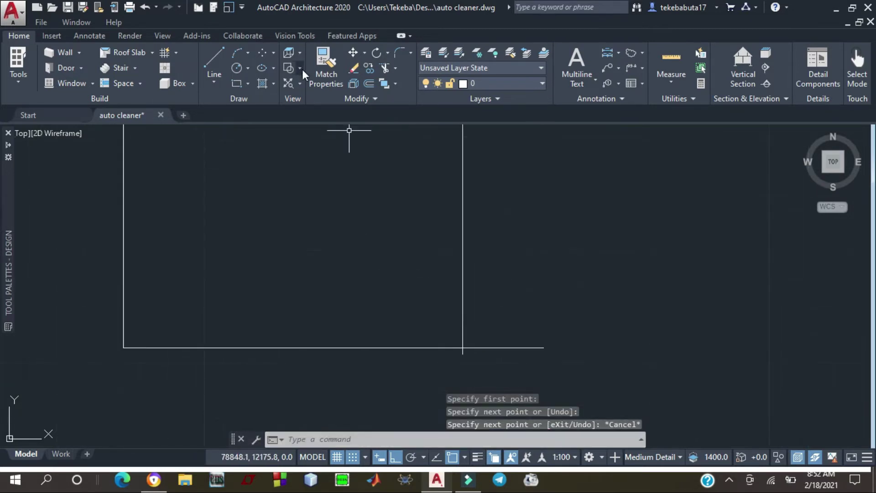
Trim the bottom line's overhang past the plate's right side
{"action": "left_click", "coordinate": [385, 67]}
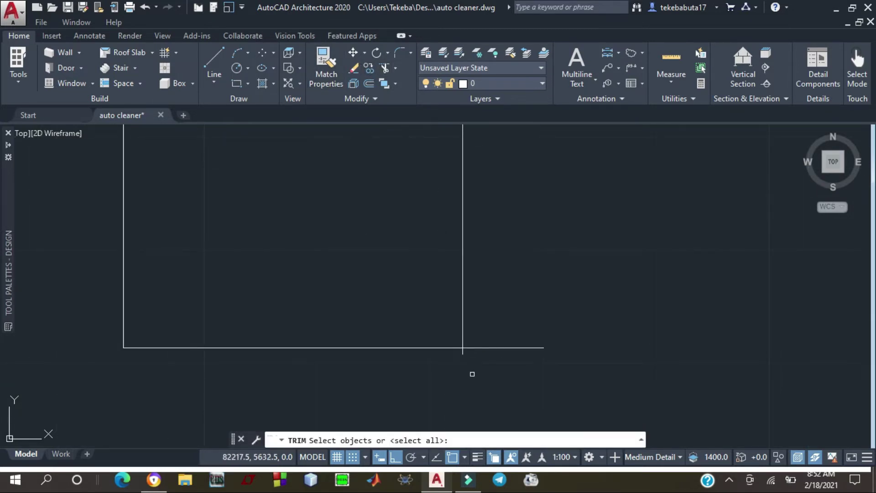
{"action": "left_click", "coordinate": [457, 347]}
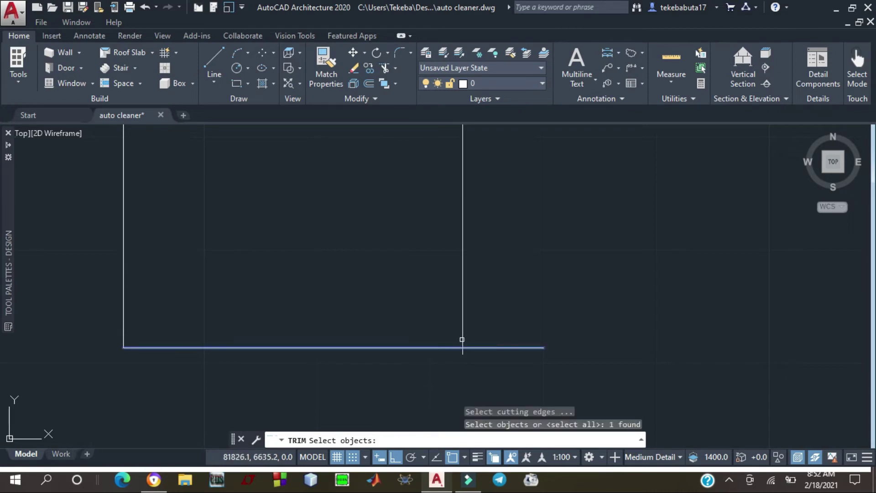
{"action": "left_click", "coordinate": [463, 338]}
{"action": "key", "text": "Return"}
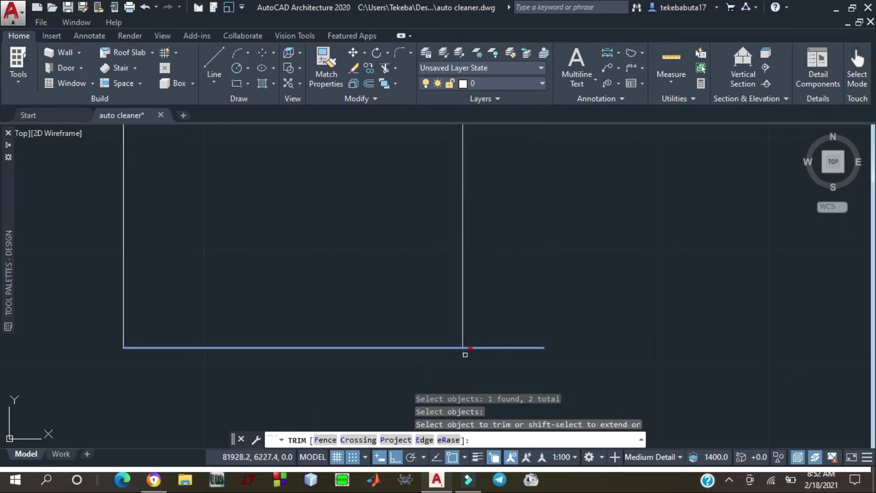
{"action": "left_click", "coordinate": [479, 347]}
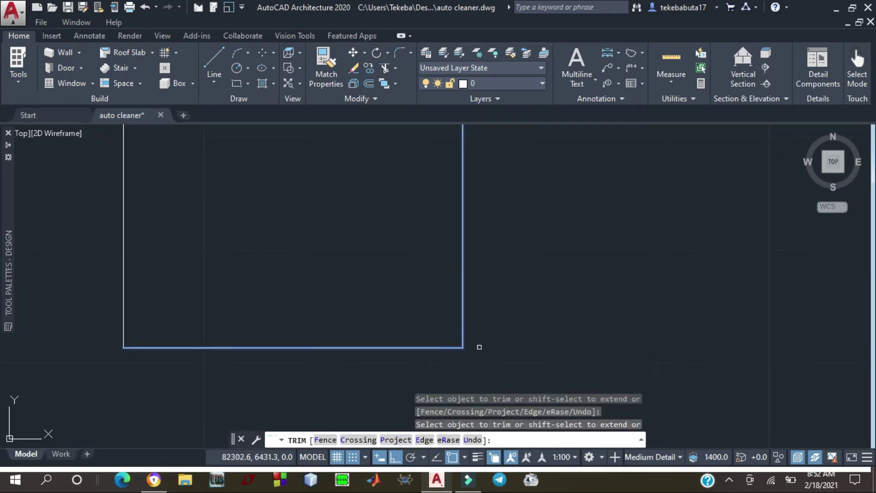
{"action": "key", "text": "Return"}
{"action": "scroll", "coordinate": [466, 333], "scroll_direction": "down", "scroll_amount": 8}
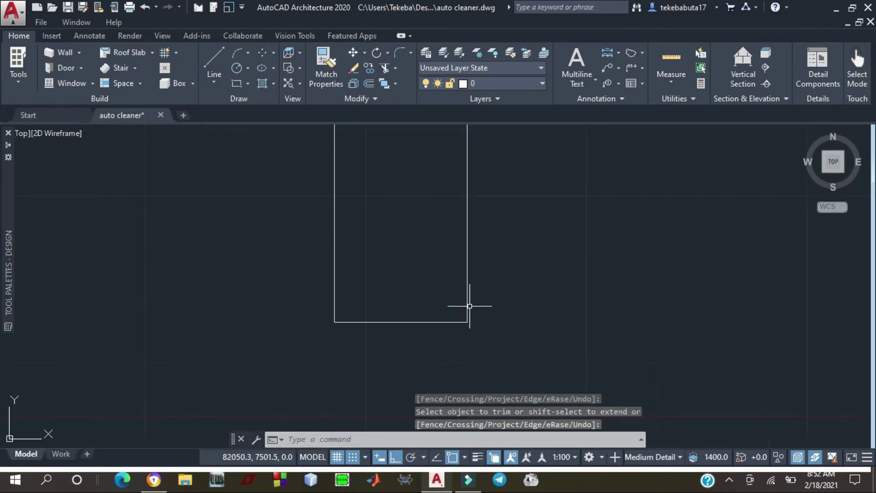
Draw a short horizontal line near the plate's top-right corner
{"action": "left_click", "coordinate": [210, 57]}
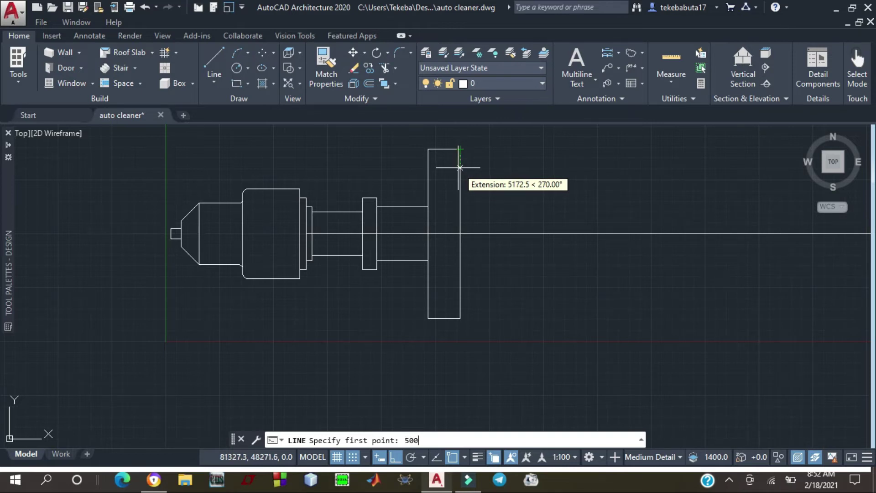
{"action": "key", "text": "Return"}
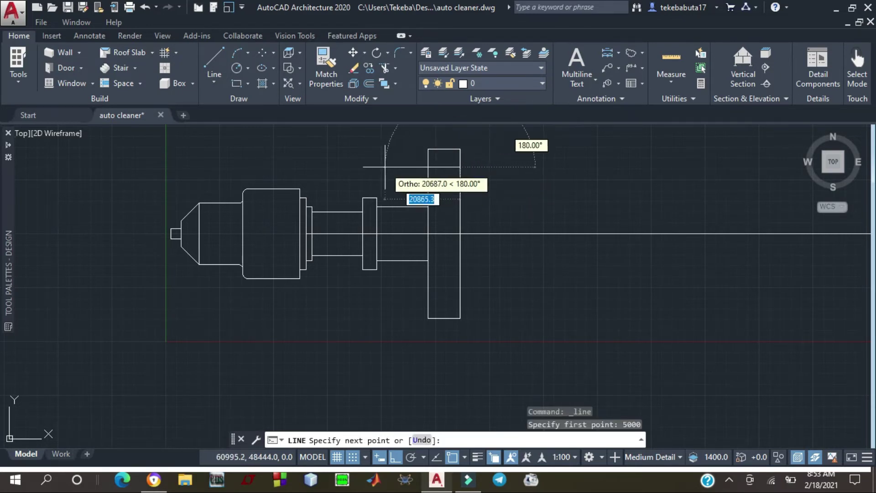
{"action": "left_click", "coordinate": [402, 167]}
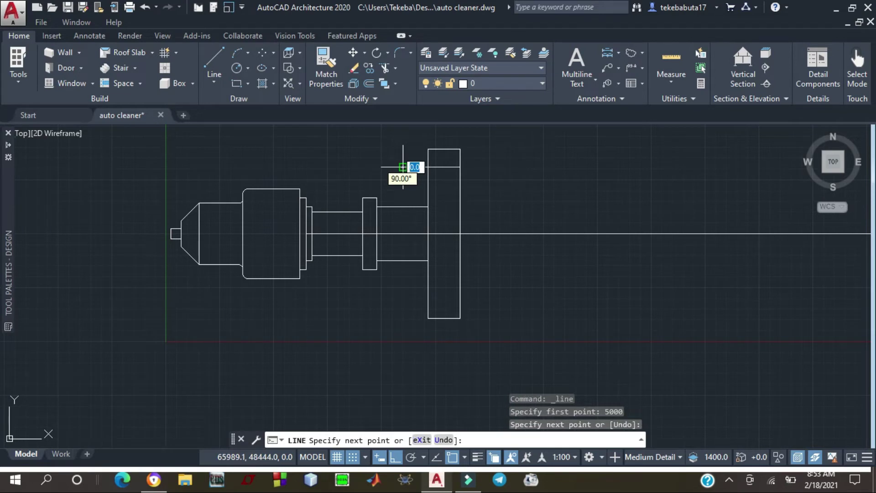
{"action": "key", "text": "Return"}
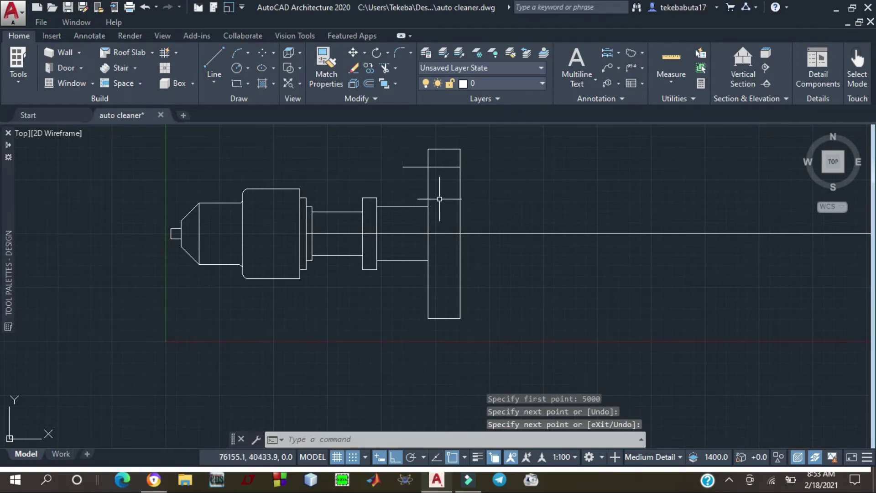
Offset the plate's bottom edge 5000 upward inside the plate
{"action": "left_click", "coordinate": [369, 84]}
{"action": "left_click", "coordinate": [444, 318]}
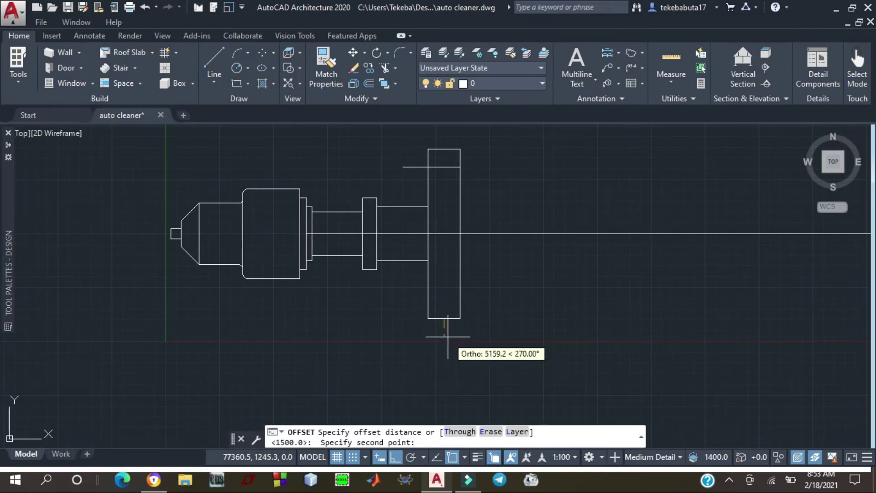
{"action": "type", "text": "5000"}
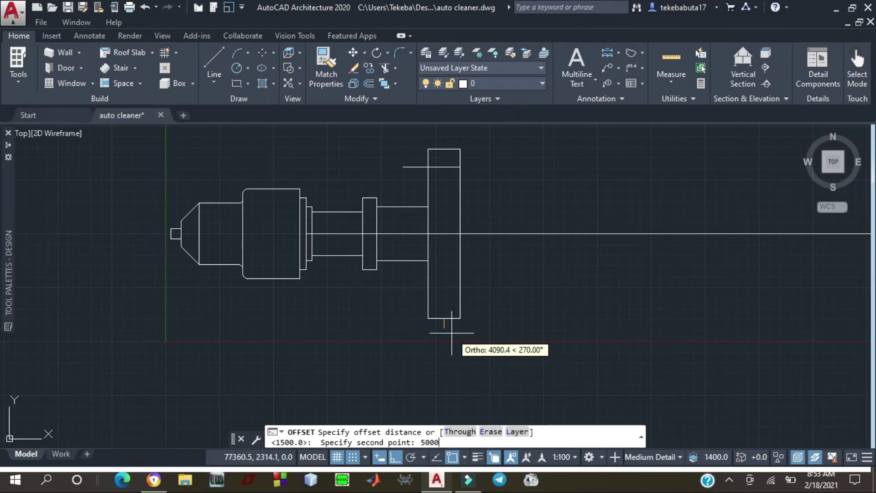
{"action": "key", "text": "Return"}
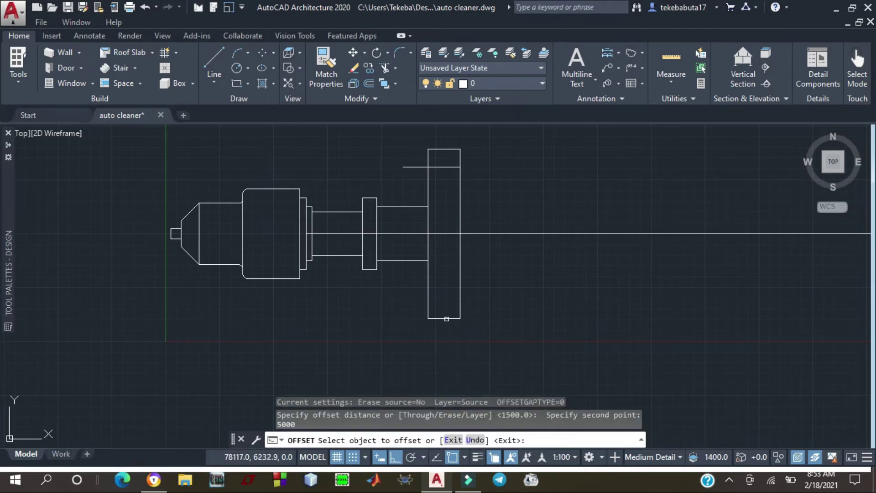
{"action": "left_click", "coordinate": [447, 319]}
{"action": "left_click", "coordinate": [447, 305]}
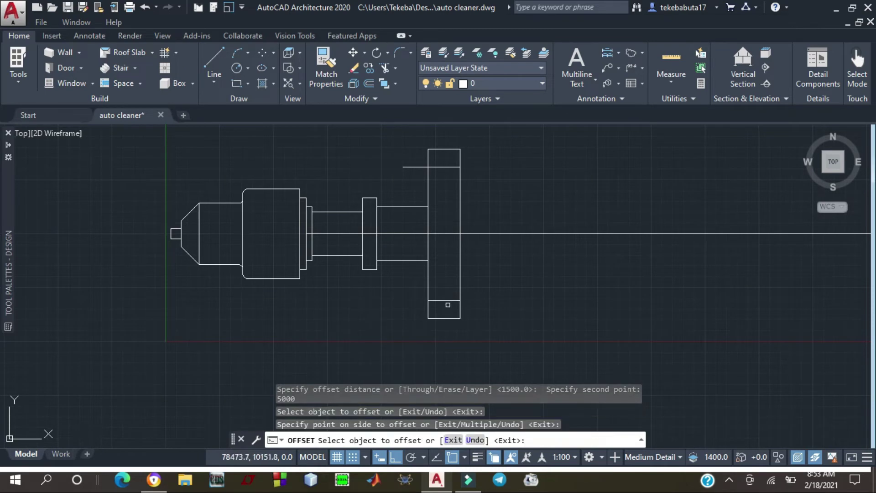
{"action": "key", "text": "Escape"}
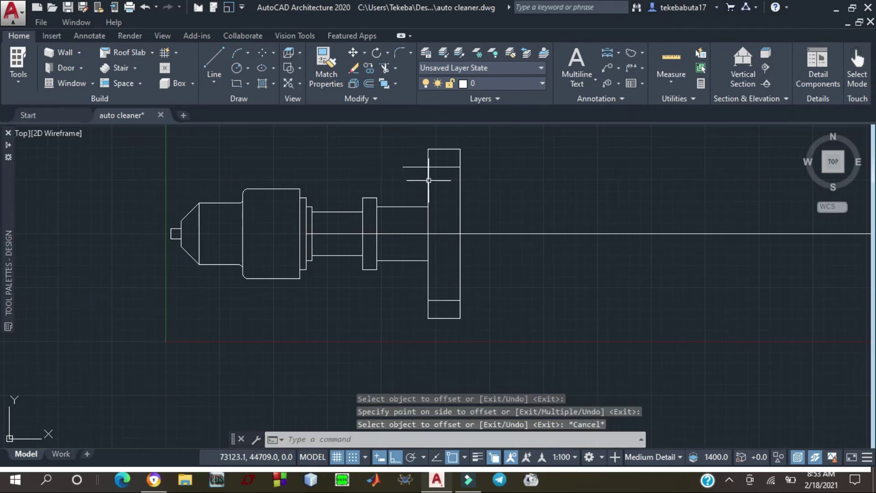
Trim away the short line left of the plate's left edge
{"action": "left_click", "coordinate": [384, 67]}
{"action": "left_click", "coordinate": [429, 183]}
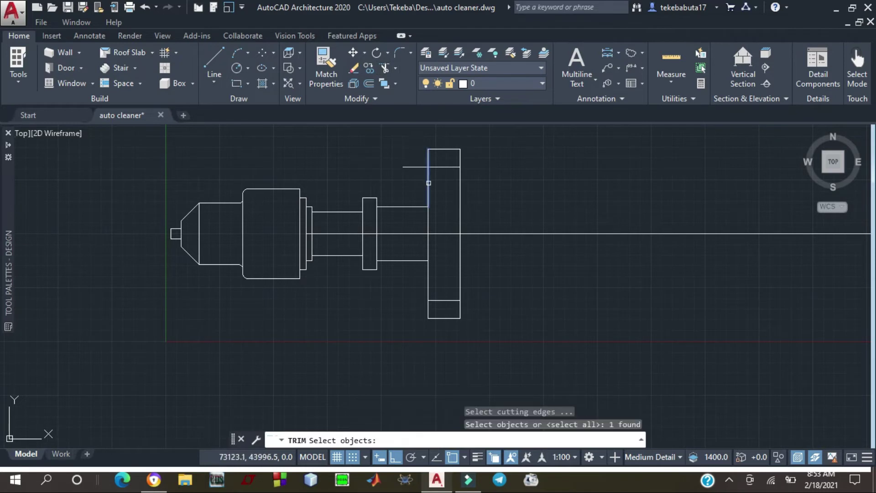
{"action": "key", "text": "Return"}
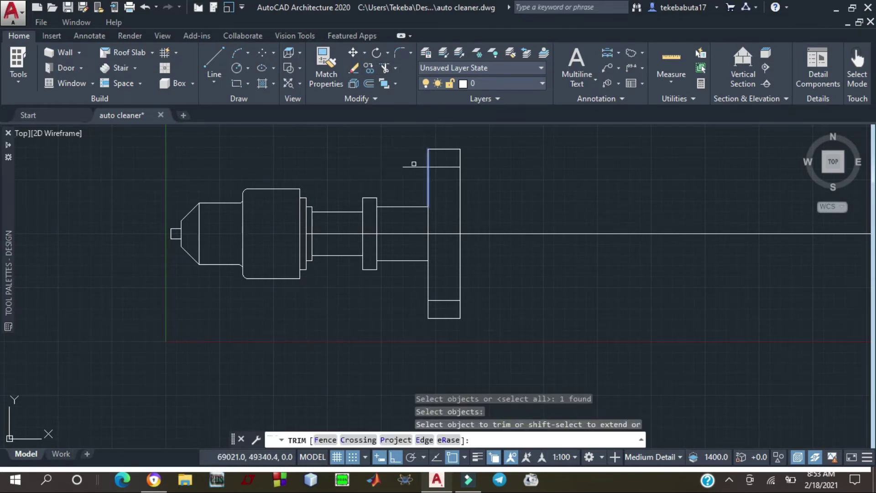
{"action": "left_click", "coordinate": [415, 166]}
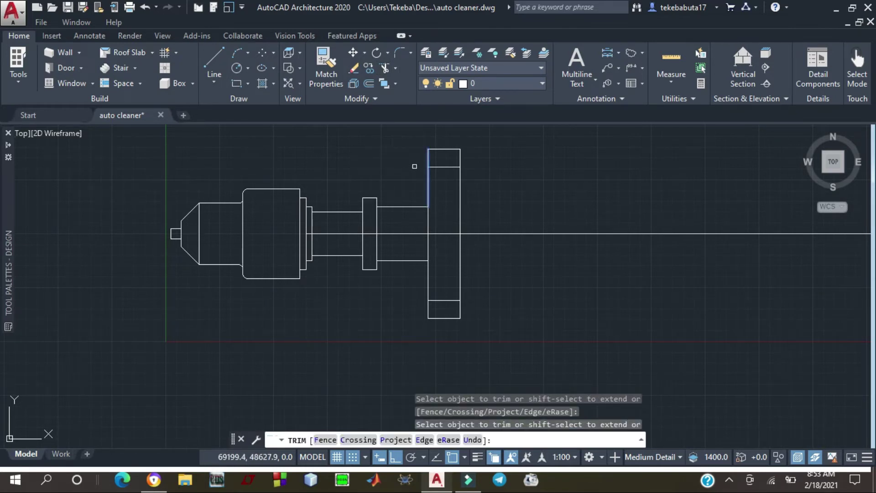
{"action": "key", "text": "Escape"}
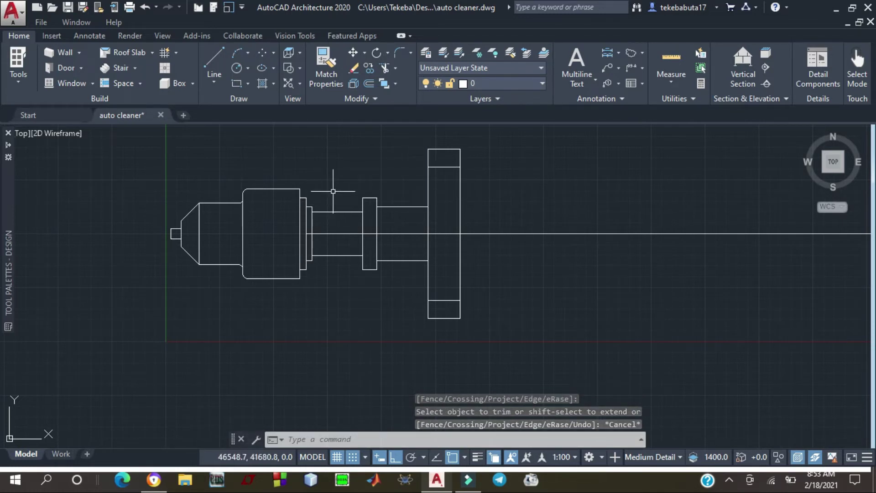
{"action": "left_click", "coordinate": [154, 480]}
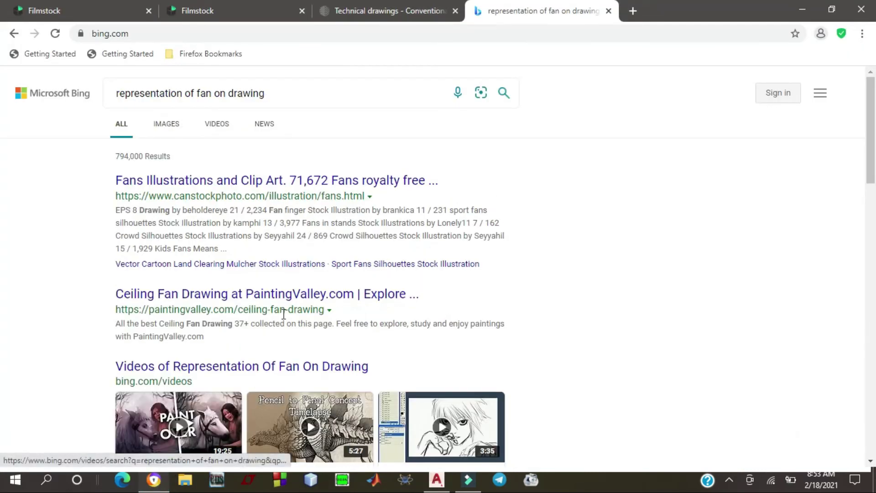
Review Figures 6 and 7 of the gear-conventions PDF, then return to the drawing
{"action": "left_click", "coordinate": [372, 13]}
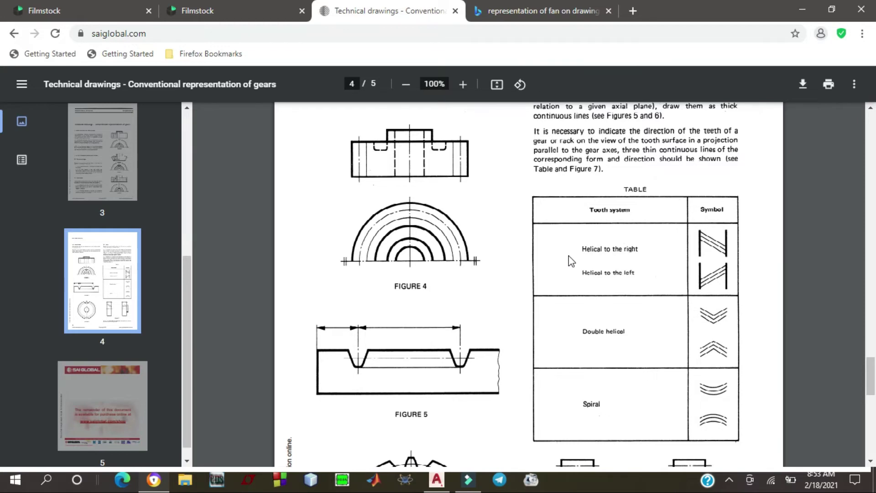
{"action": "scroll", "coordinate": [571, 261], "scroll_direction": "down", "scroll_amount": 4}
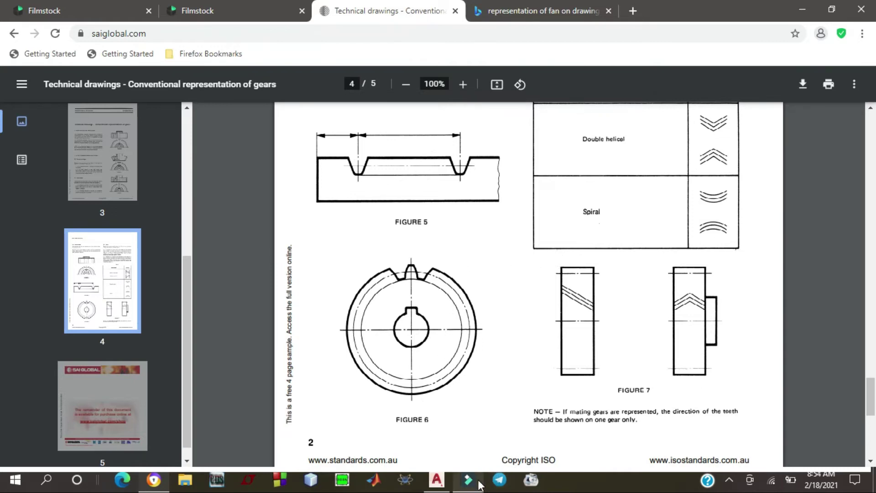
{"action": "left_click", "coordinate": [435, 480]}
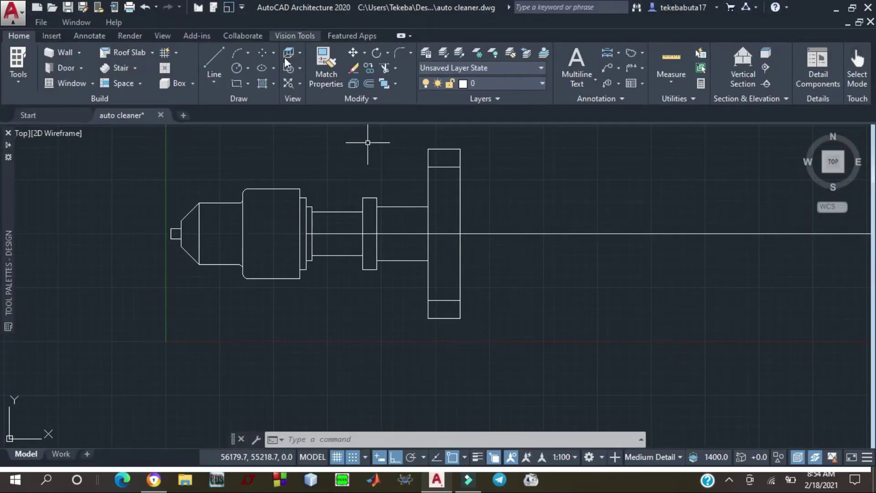
Draw a horizontal line through the plate's top band, extending past both sides
{"action": "left_click", "coordinate": [215, 56]}
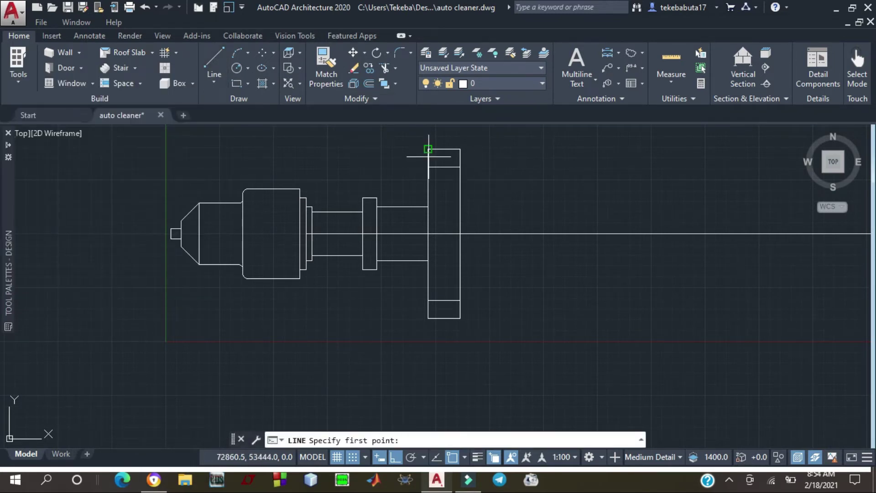
{"action": "scroll", "coordinate": [445, 164], "scroll_direction": "up", "scroll_amount": 4}
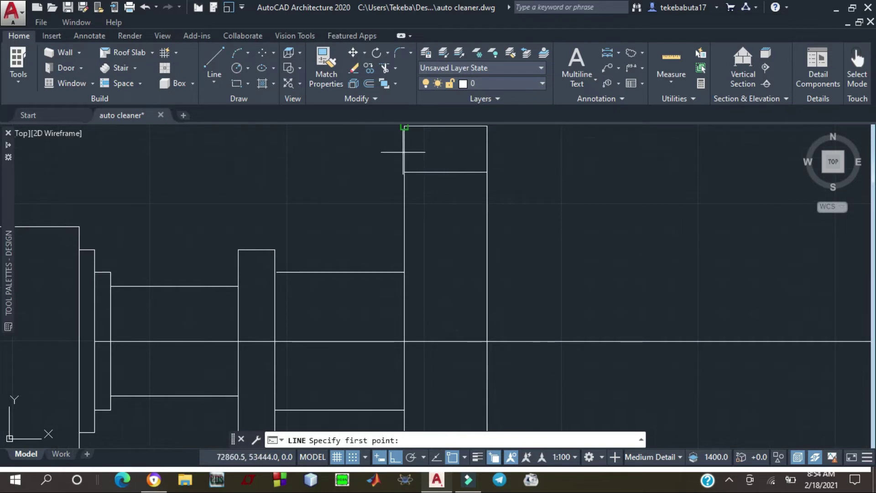
{"action": "scroll", "coordinate": [419, 164], "scroll_direction": "down", "scroll_amount": 4}
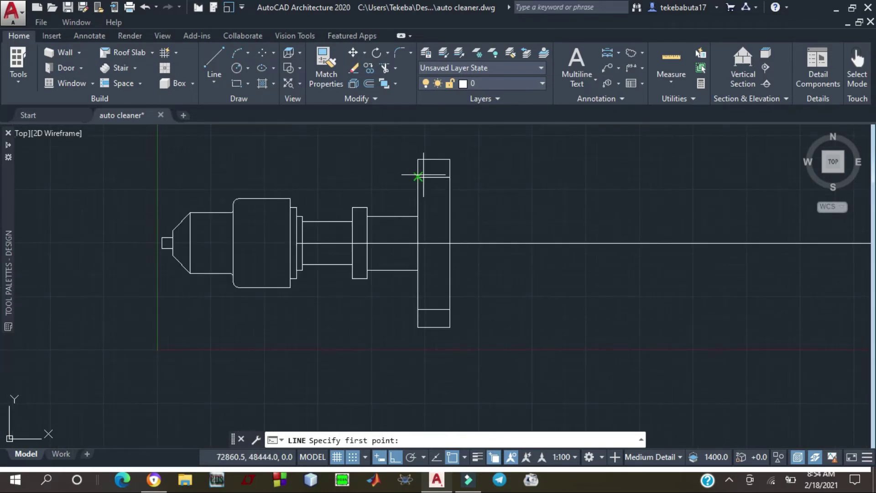
{"action": "scroll", "coordinate": [418, 161], "scroll_direction": "up", "scroll_amount": 4}
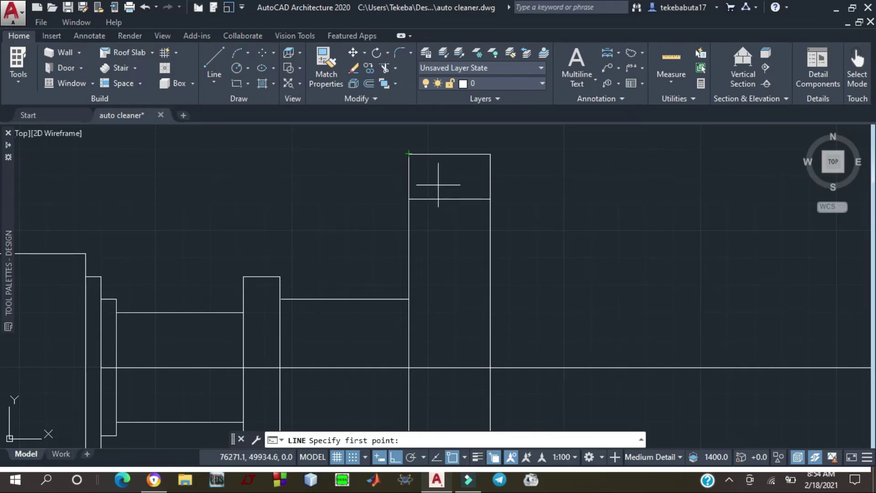
{"action": "left_click", "coordinate": [409, 174]}
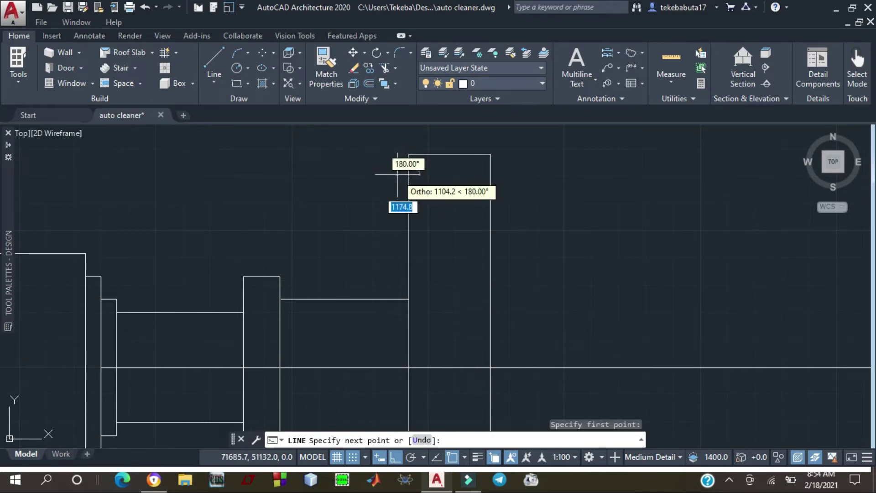
{"action": "left_click", "coordinate": [397, 174]}
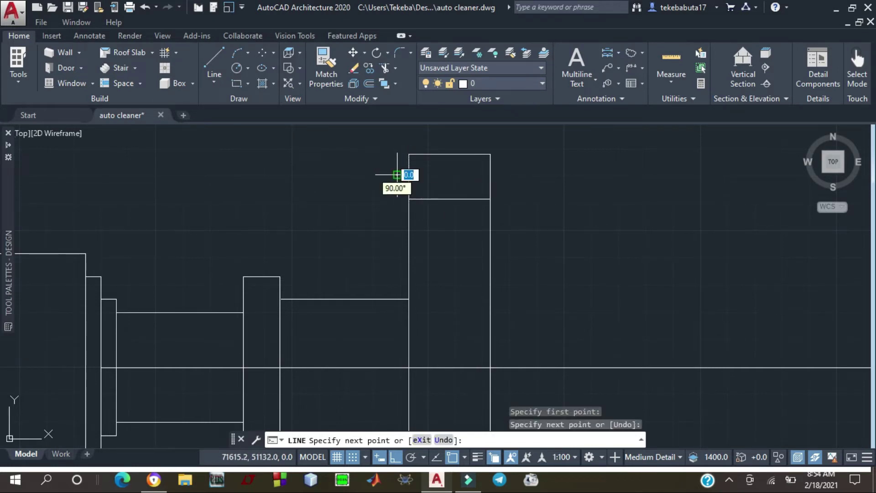
{"action": "left_click", "coordinate": [506, 174]}
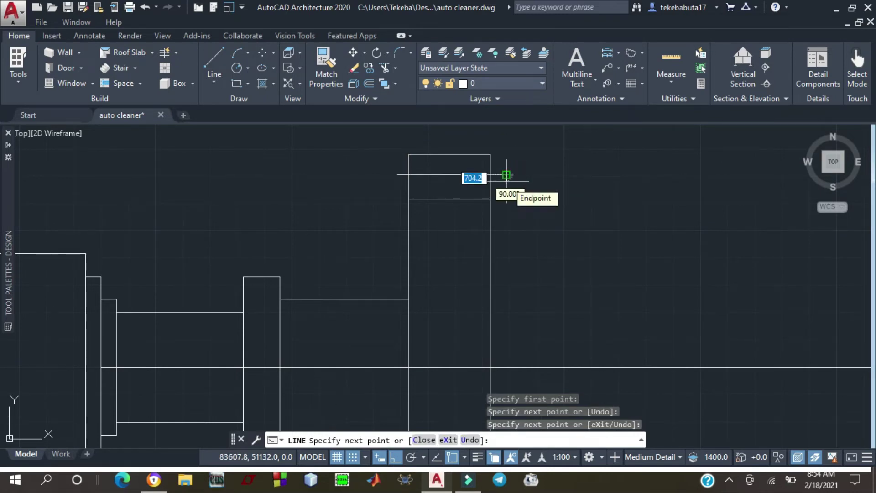
{"action": "key", "text": "Escape"}
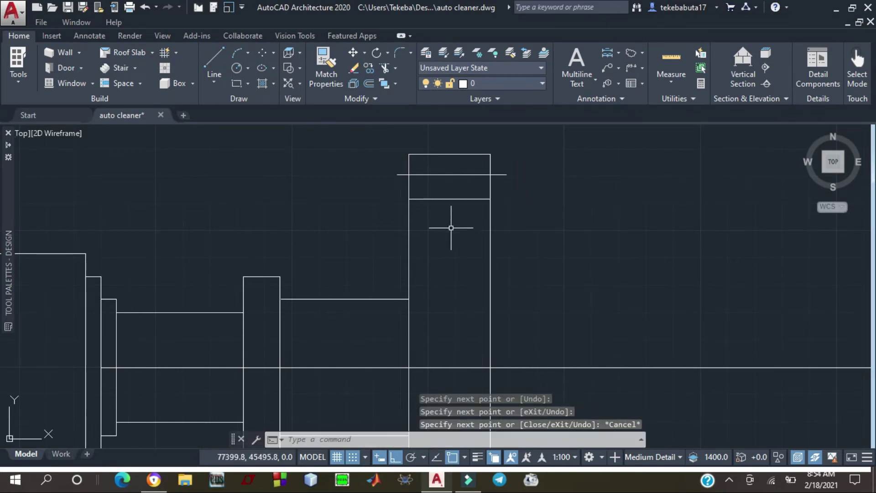
{"action": "scroll", "coordinate": [448, 203], "scroll_direction": "down", "scroll_amount": 4}
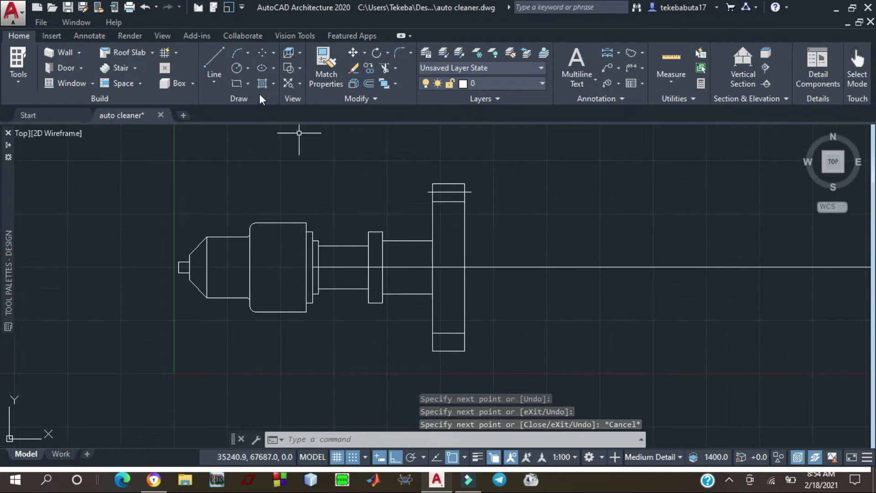
Draw a horizontal line through the plate's bottom band, extending past both sides
{"action": "left_click", "coordinate": [217, 52]}
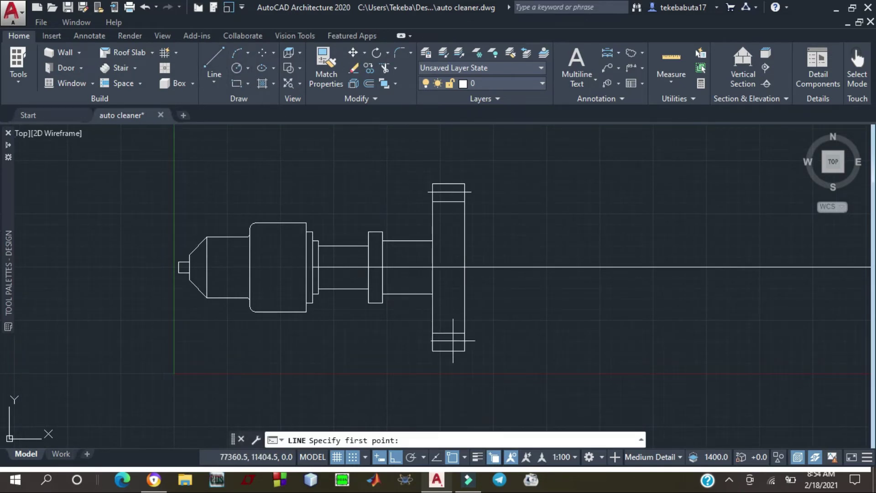
{"action": "scroll", "coordinate": [452, 340], "scroll_direction": "up", "scroll_amount": 4}
{"action": "scroll", "coordinate": [426, 354], "scroll_direction": "up", "scroll_amount": 2}
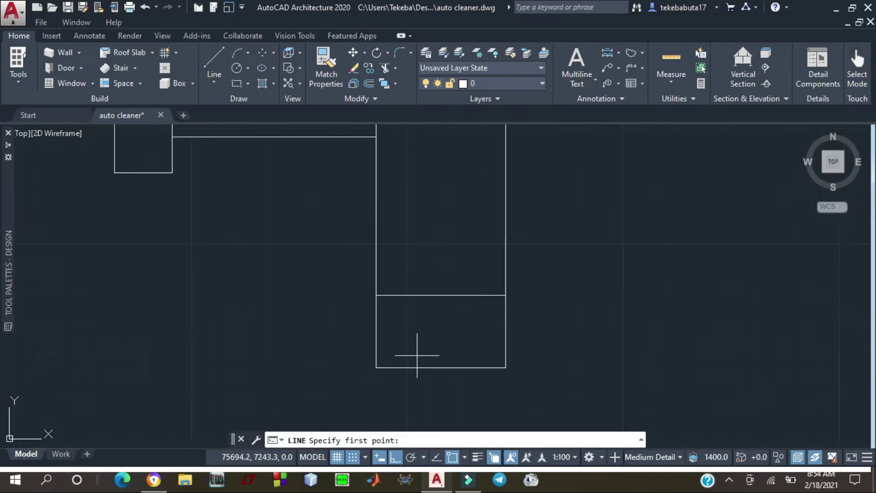
{"action": "left_click", "coordinate": [355, 331]}
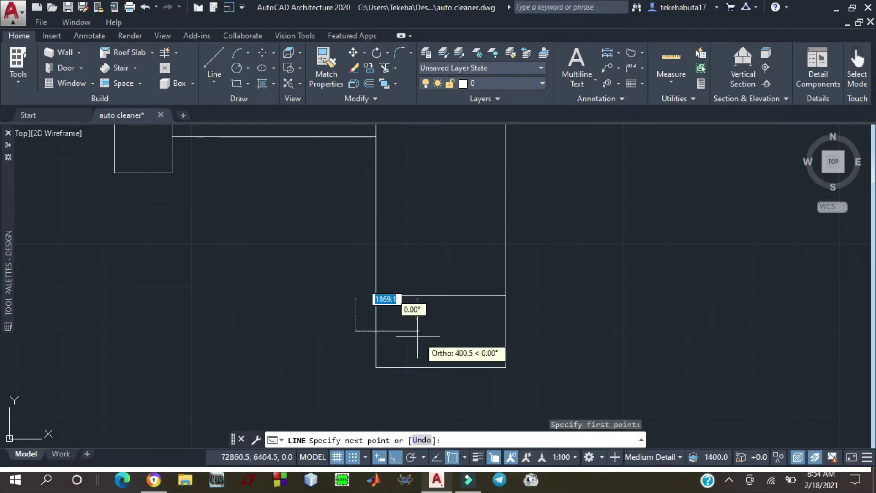
{"action": "left_click", "coordinate": [528, 331]}
{"action": "key", "text": "Escape"}
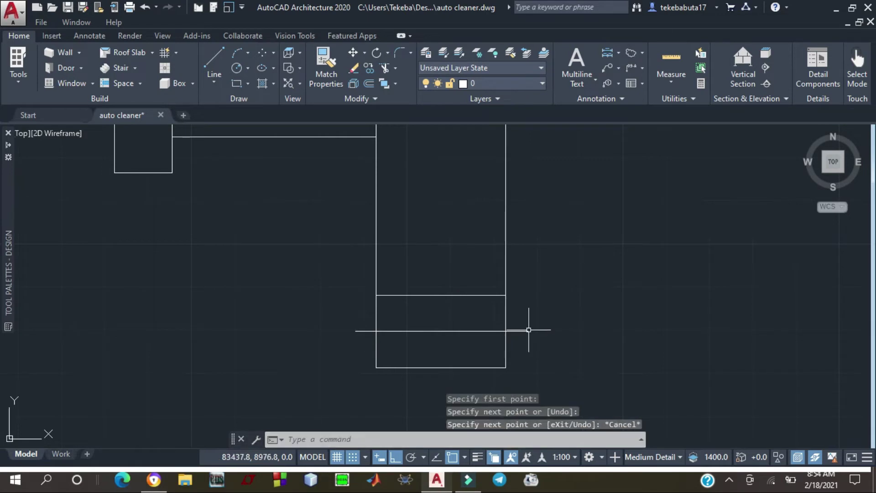
{"action": "scroll", "coordinate": [415, 293], "scroll_direction": "down", "scroll_amount": 4}
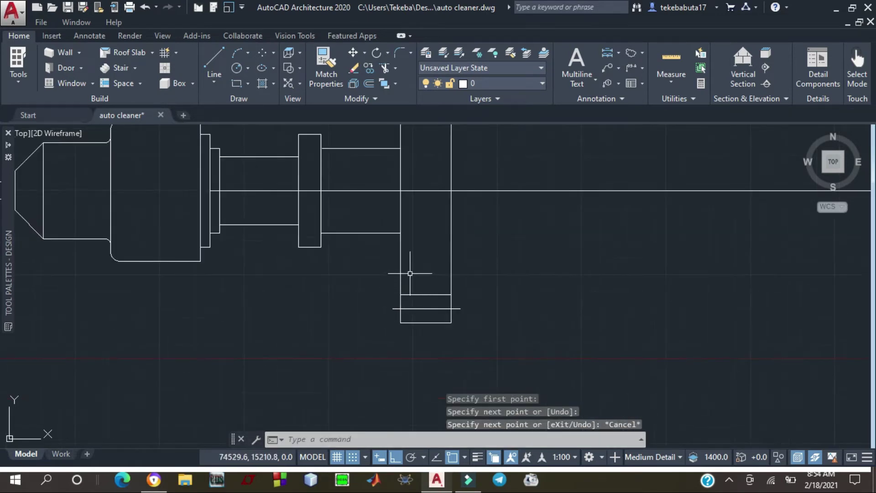
{"action": "scroll", "coordinate": [409, 273], "scroll_direction": "down", "scroll_amount": 2}
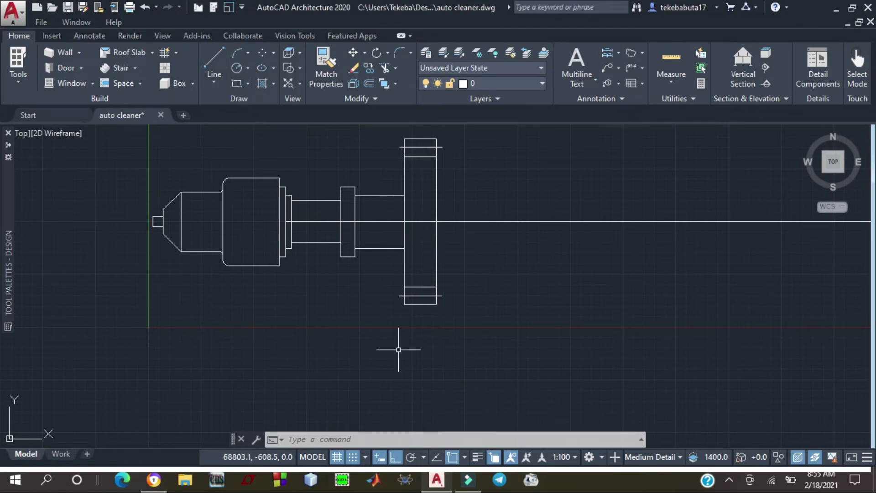
With Ortho off, draw a slanted line across the plate's top from its left edge
{"action": "left_click", "coordinate": [395, 457]}
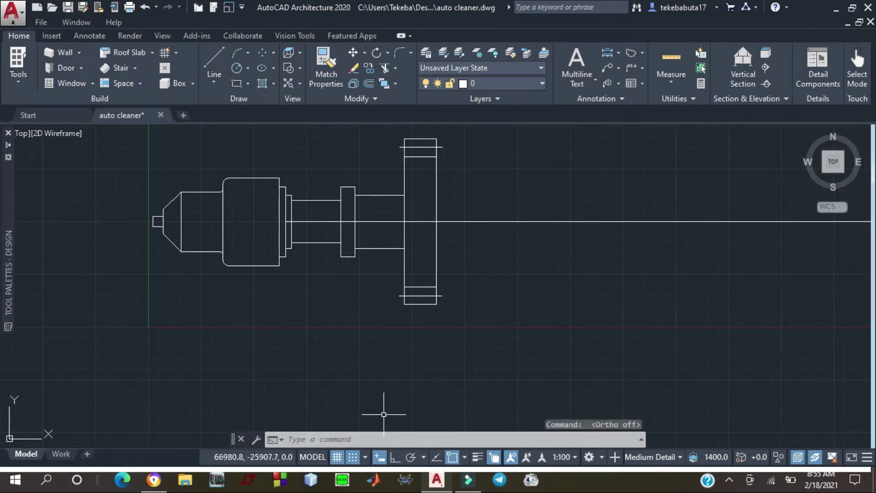
{"action": "left_click", "coordinate": [213, 60]}
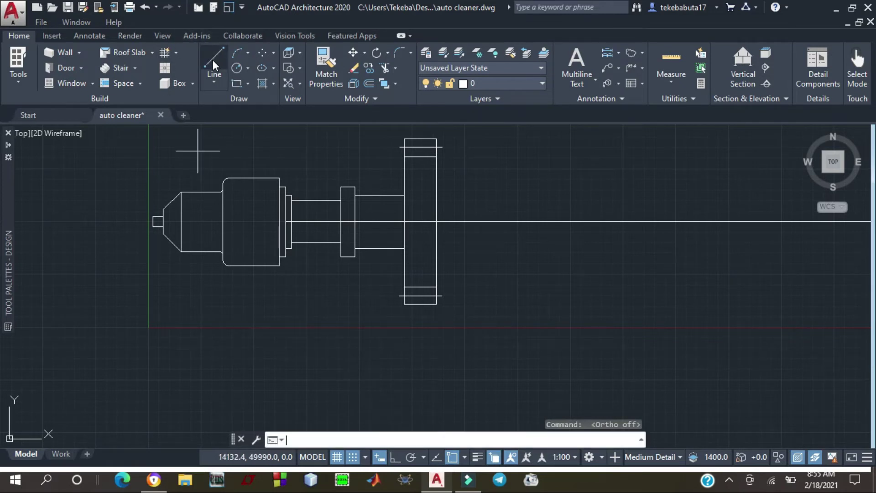
{"action": "scroll", "coordinate": [430, 187], "scroll_direction": "up", "scroll_amount": 4}
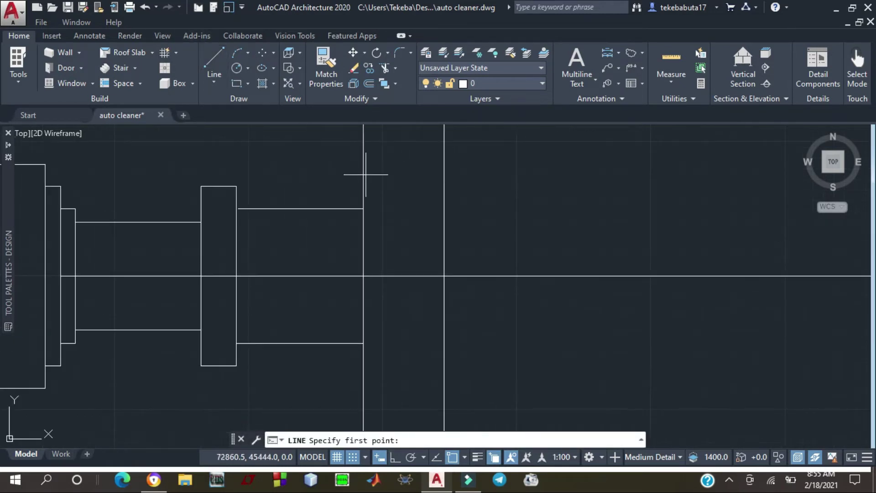
{"action": "scroll", "coordinate": [365, 175], "scroll_direction": "down", "scroll_amount": 2}
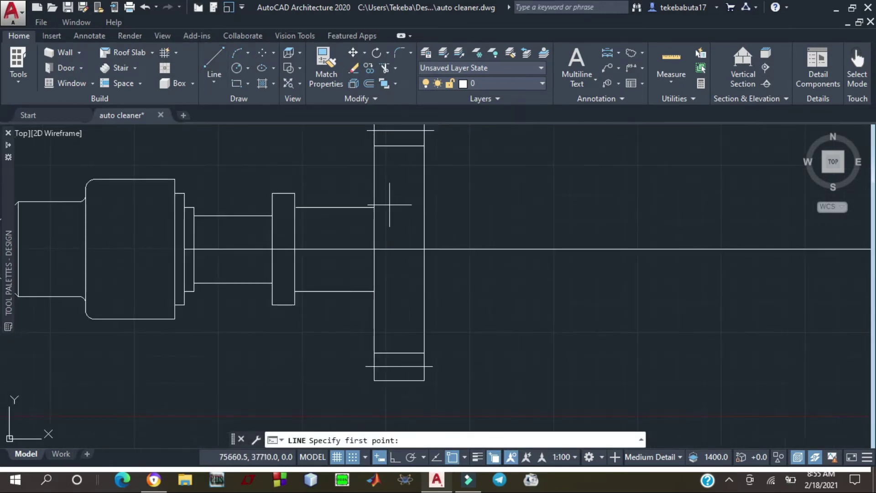
{"action": "left_click", "coordinate": [374, 162]}
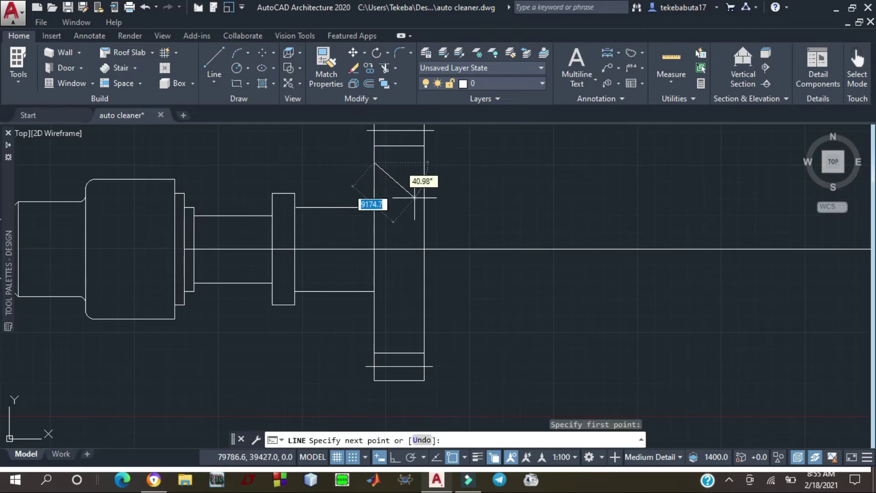
{"action": "left_click", "coordinate": [432, 219]}
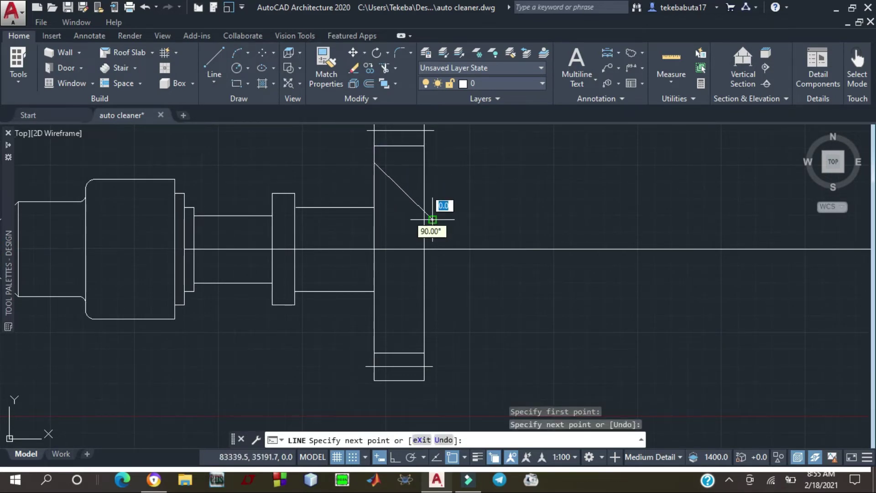
{"action": "key", "text": "Escape"}
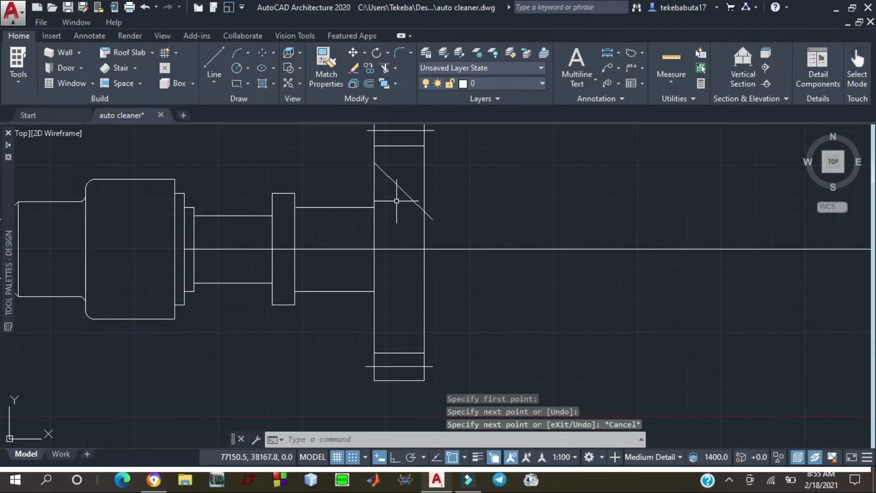
Offset the slanted line by 500 to one side
{"action": "left_click", "coordinate": [368, 82]}
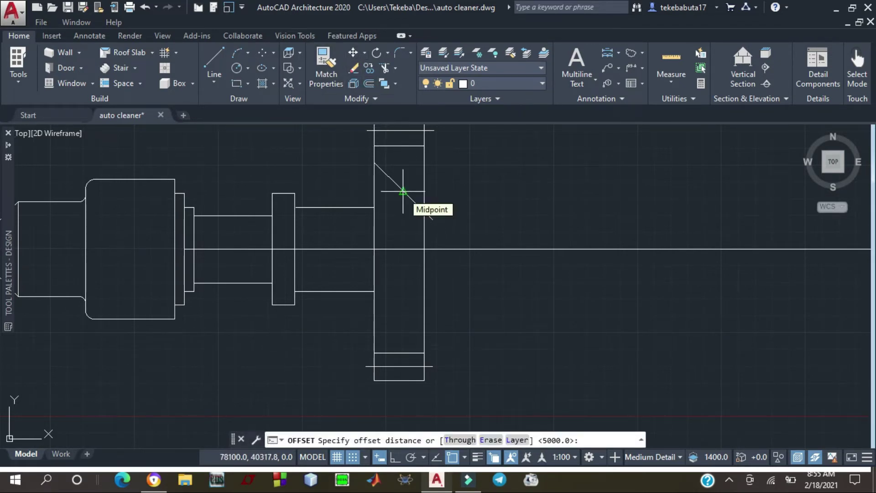
{"action": "left_click", "coordinate": [403, 191]}
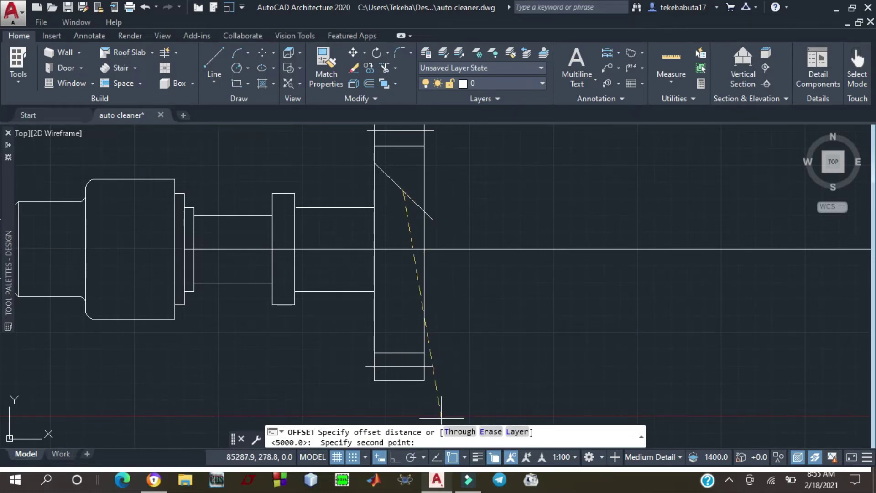
{"action": "key", "text": "Escape"}
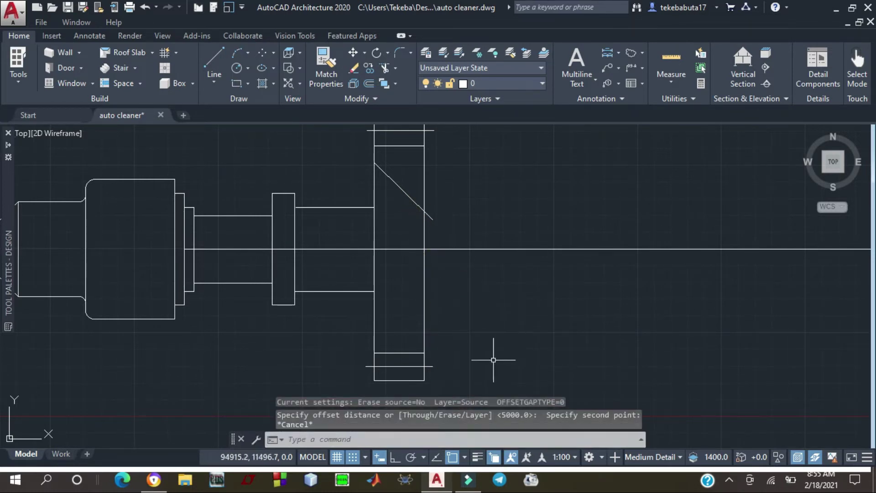
{"action": "left_click", "coordinate": [368, 83]}
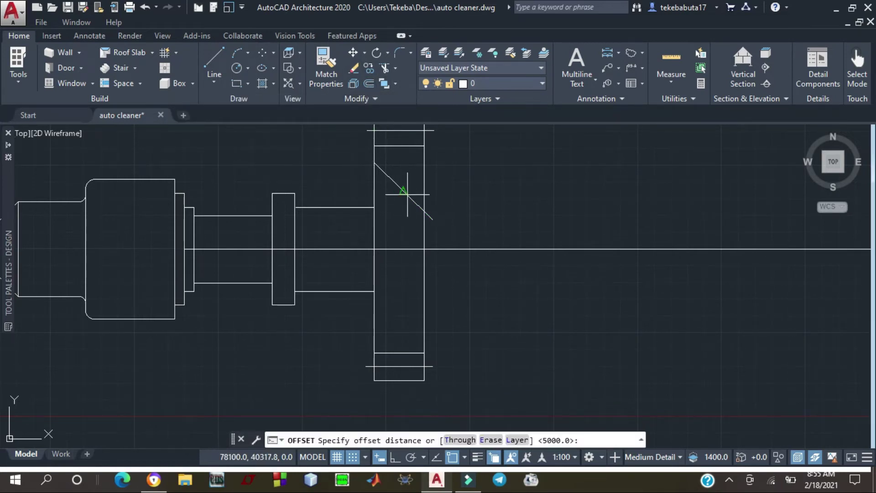
{"action": "left_click", "coordinate": [404, 191]}
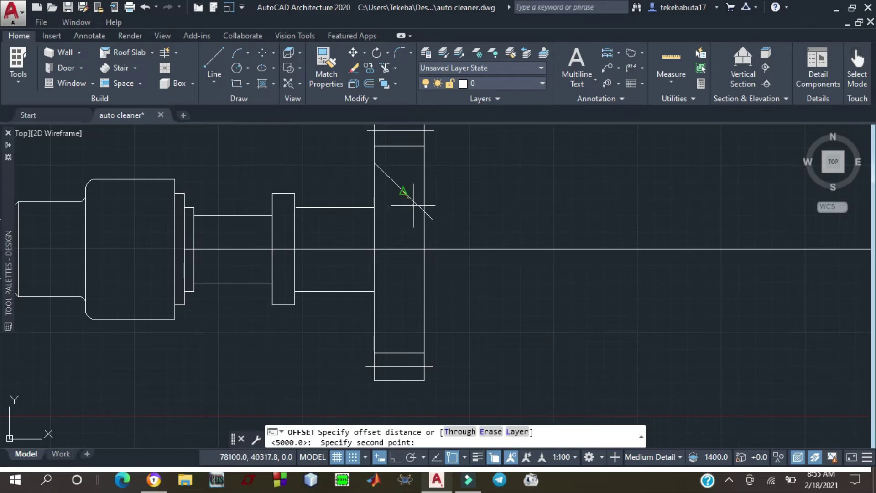
{"action": "type", "text": "5"}
{"action": "type", "text": "0"}
{"action": "key", "text": "Return"}
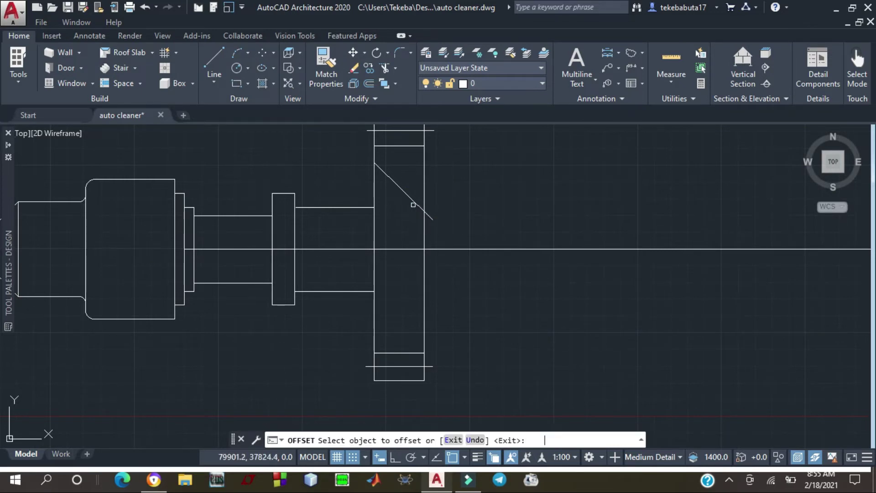
{"action": "left_click", "coordinate": [402, 189]}
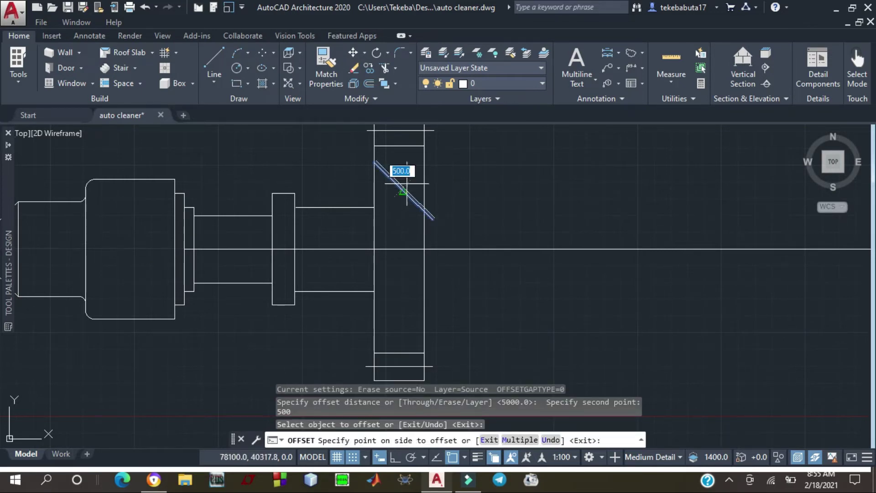
{"action": "left_click", "coordinate": [408, 180]}
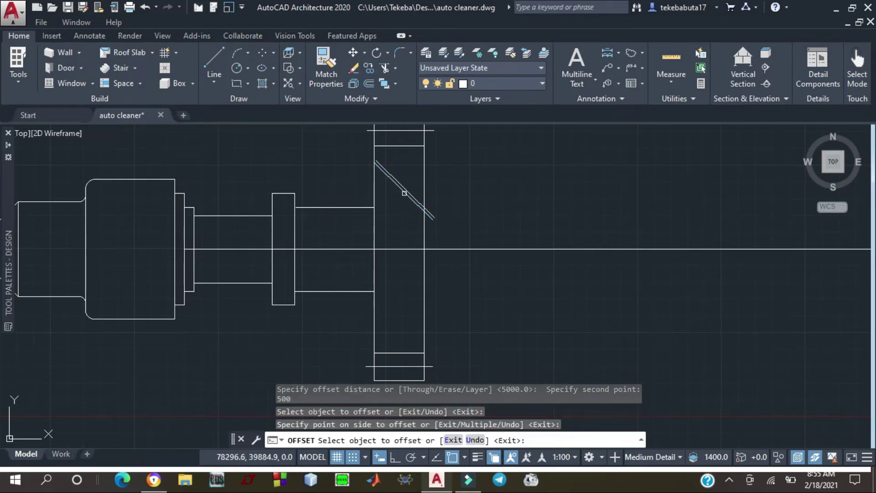
Add more 500-offset copies of the slanted line on its other side
{"action": "left_click", "coordinate": [404, 192]}
{"action": "left_click", "coordinate": [405, 199]}
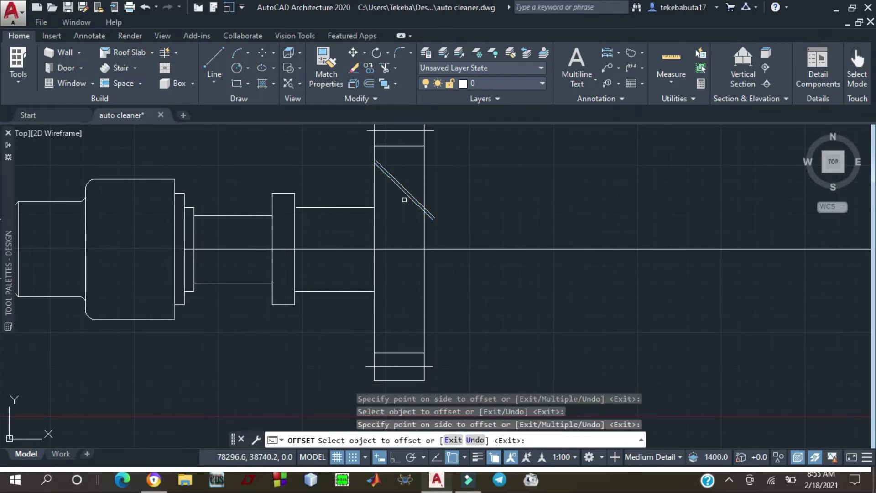
{"action": "left_click", "coordinate": [402, 201]}
{"action": "left_click", "coordinate": [407, 194]}
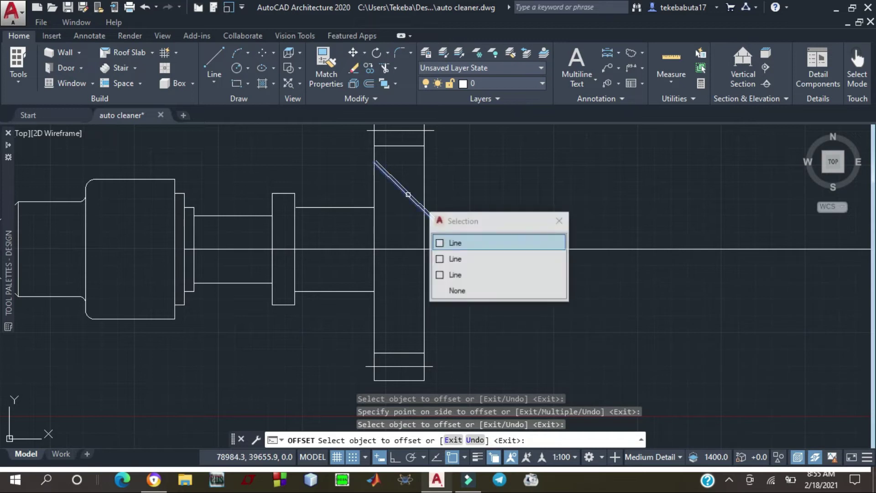
{"action": "left_click", "coordinate": [453, 239]}
{"action": "left_click", "coordinate": [408, 197]}
{"action": "left_click", "coordinate": [407, 196]}
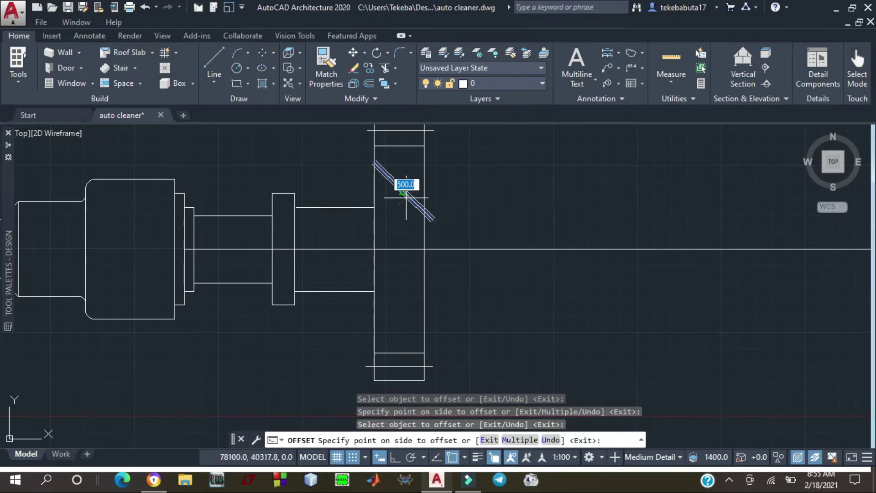
{"action": "left_click", "coordinate": [404, 200]}
{"action": "left_click", "coordinate": [406, 195]}
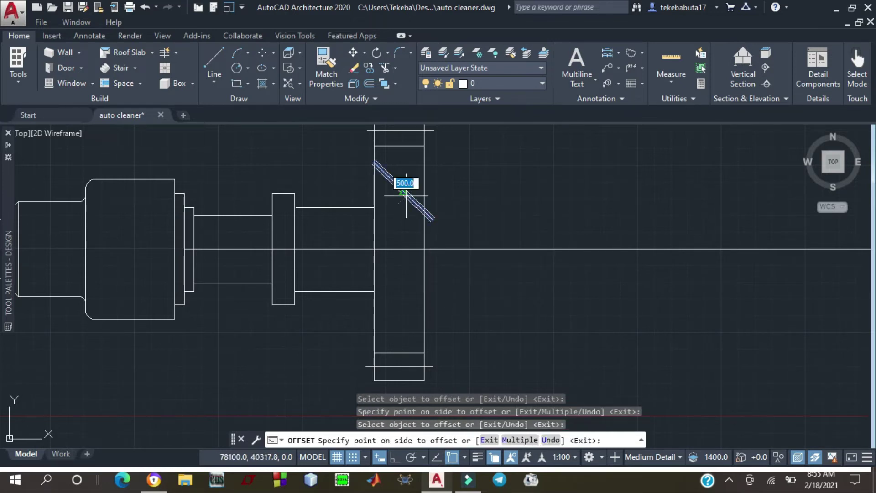
{"action": "left_click", "coordinate": [405, 197]}
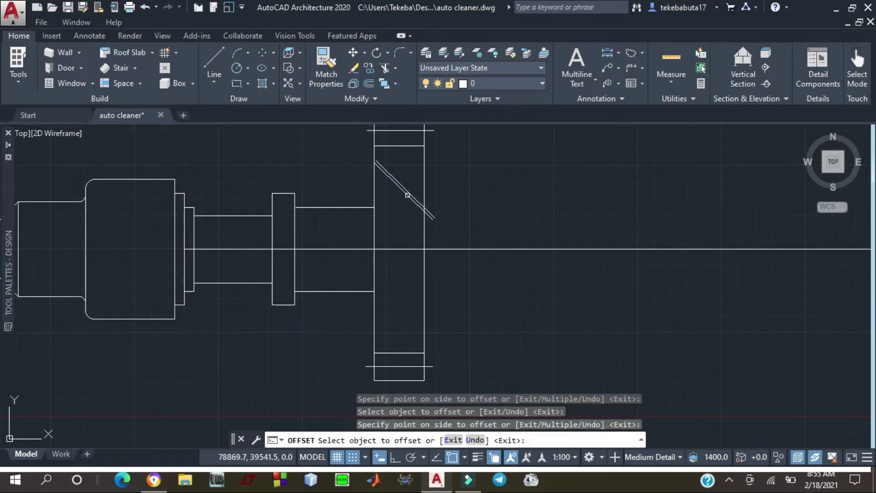
{"action": "left_click", "coordinate": [408, 195]}
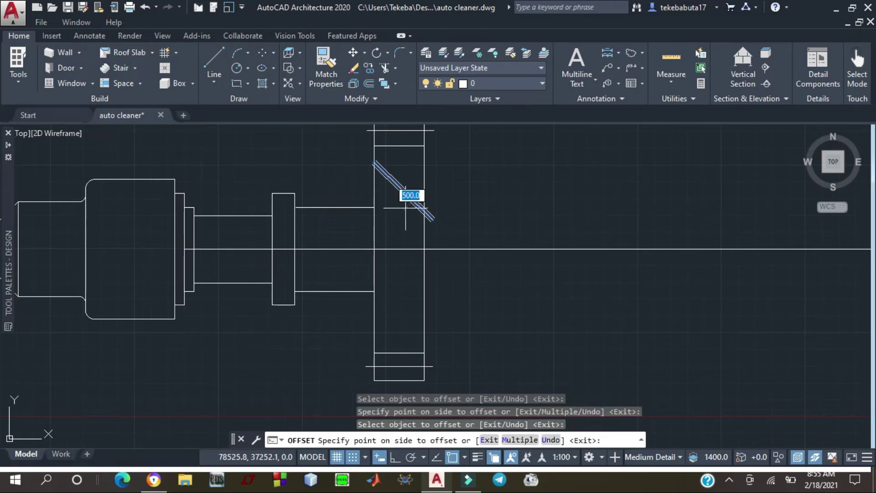
{"action": "left_click", "coordinate": [405, 208]}
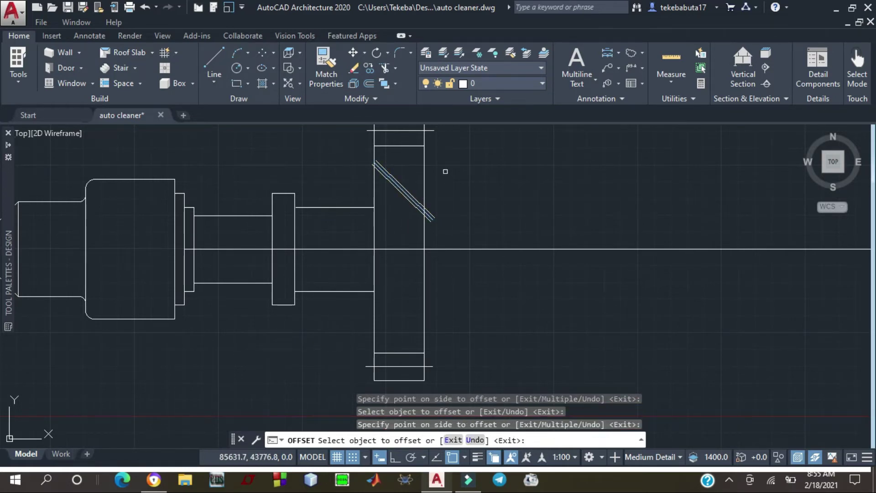
{"action": "key", "text": "Escape"}
Delete the overlapping duplicate diagonals, leaving one parallel pair 500 apart
{"action": "scroll", "coordinate": [391, 184], "scroll_direction": "down", "scroll_amount": 4}
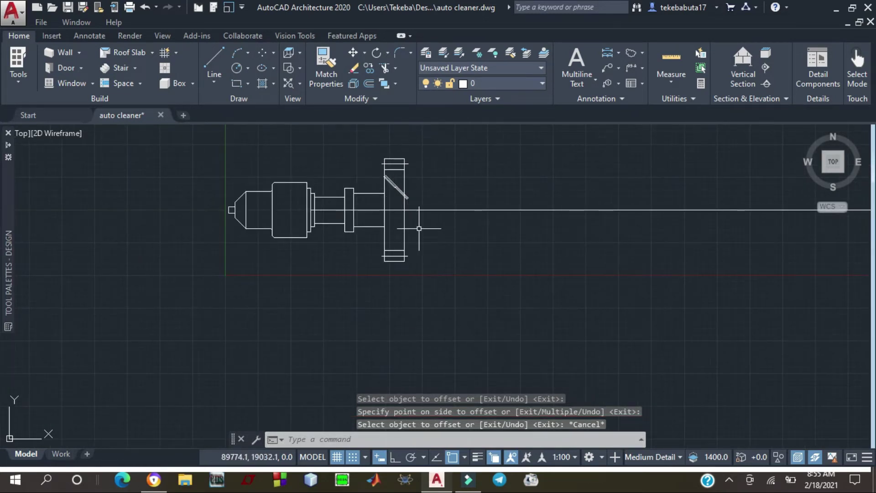
{"action": "scroll", "coordinate": [413, 215], "scroll_direction": "up", "scroll_amount": 2}
{"action": "scroll", "coordinate": [402, 210], "scroll_direction": "down", "scroll_amount": 6}
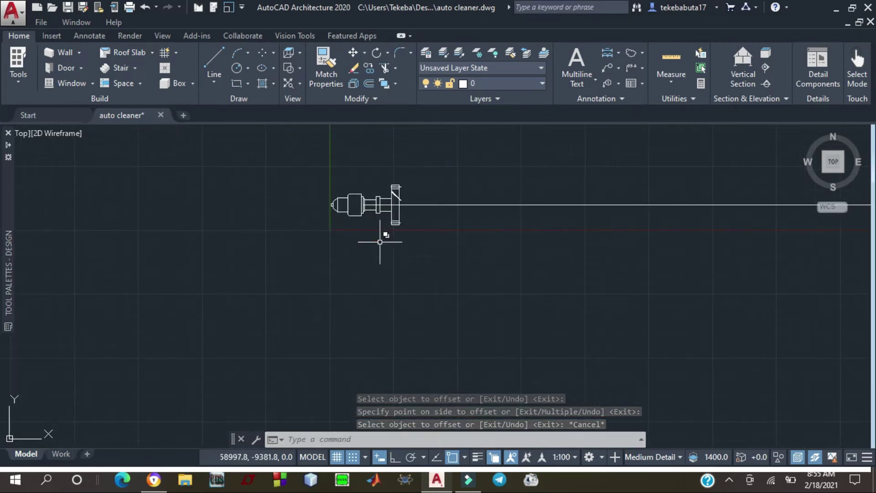
{"action": "scroll", "coordinate": [399, 203], "scroll_direction": "up", "scroll_amount": 4}
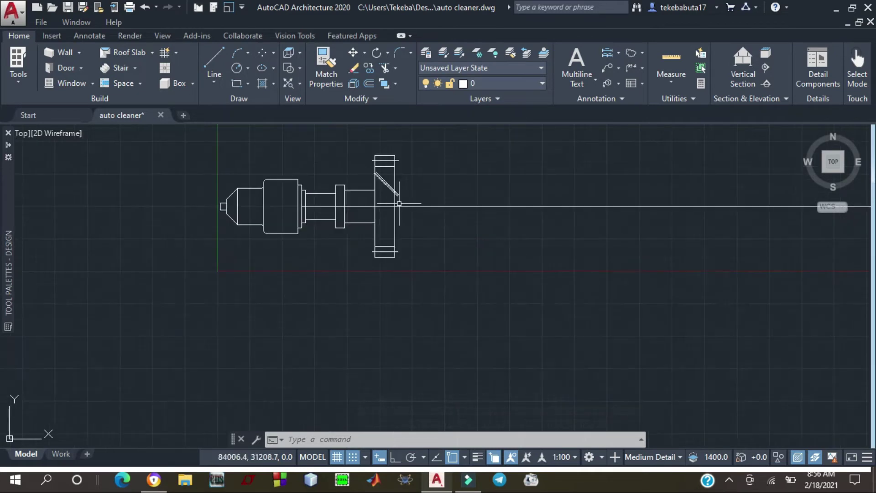
{"action": "scroll", "coordinate": [401, 201], "scroll_direction": "up", "scroll_amount": 4}
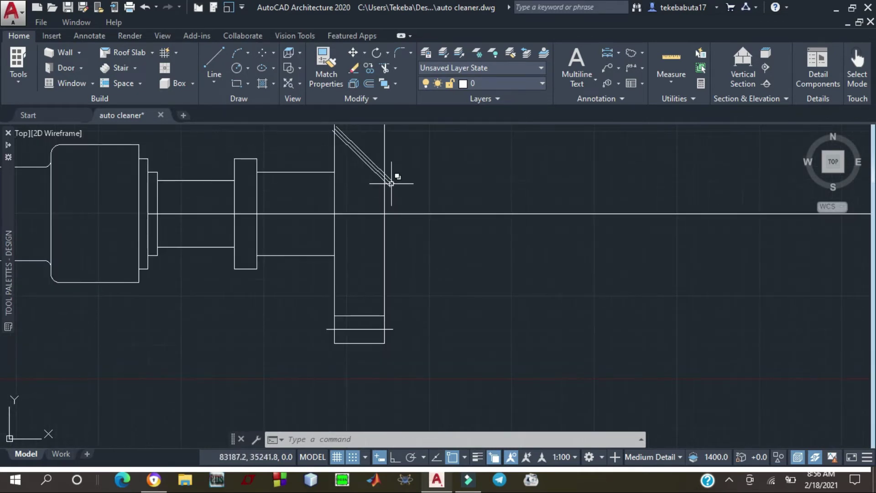
{"action": "scroll", "coordinate": [391, 183], "scroll_direction": "up", "scroll_amount": 6}
{"action": "left_click", "coordinate": [391, 178]}
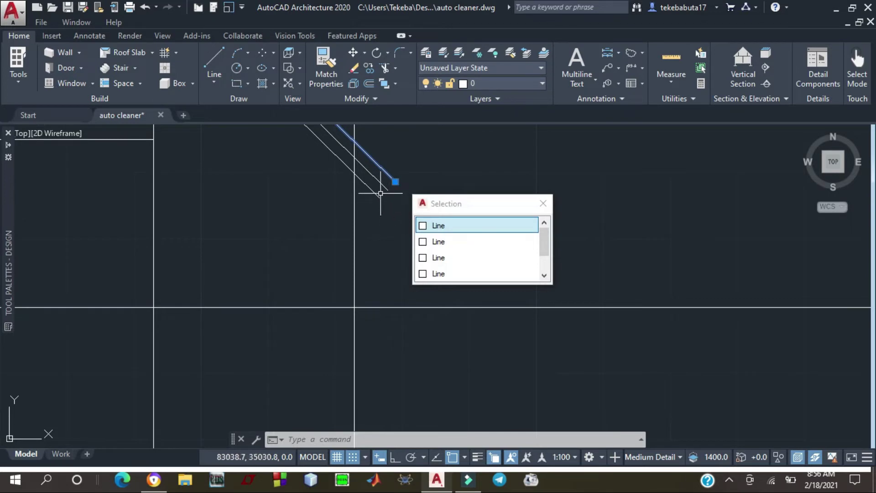
{"action": "left_click", "coordinate": [379, 197]}
{"action": "key", "text": "Delete"}
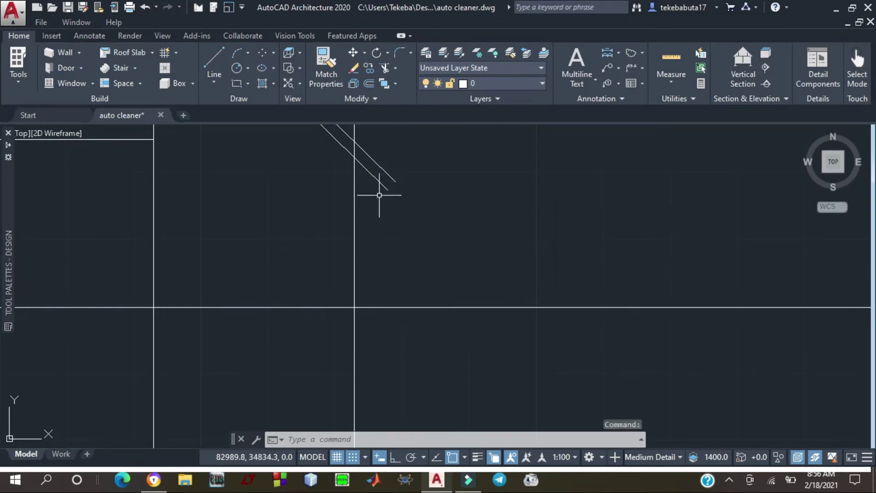
{"action": "left_click", "coordinate": [394, 178]}
{"action": "mouse_move", "coordinate": [394, 180]}
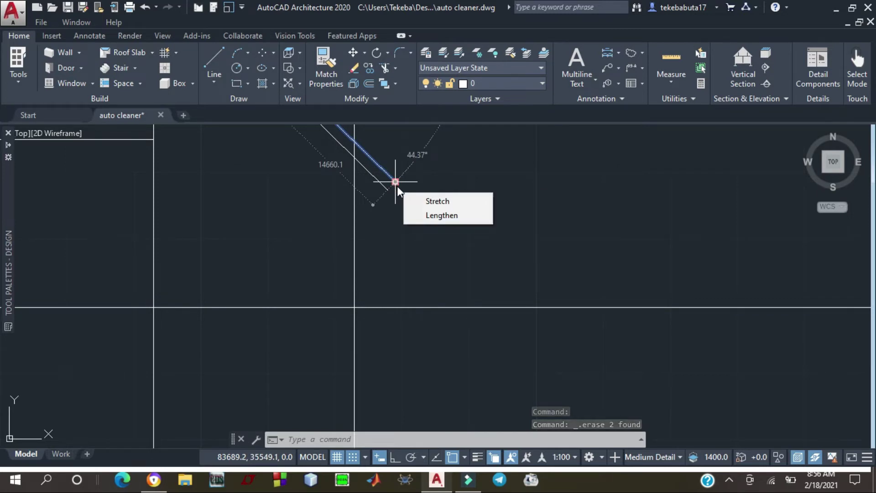
{"action": "key", "text": "Delete"}
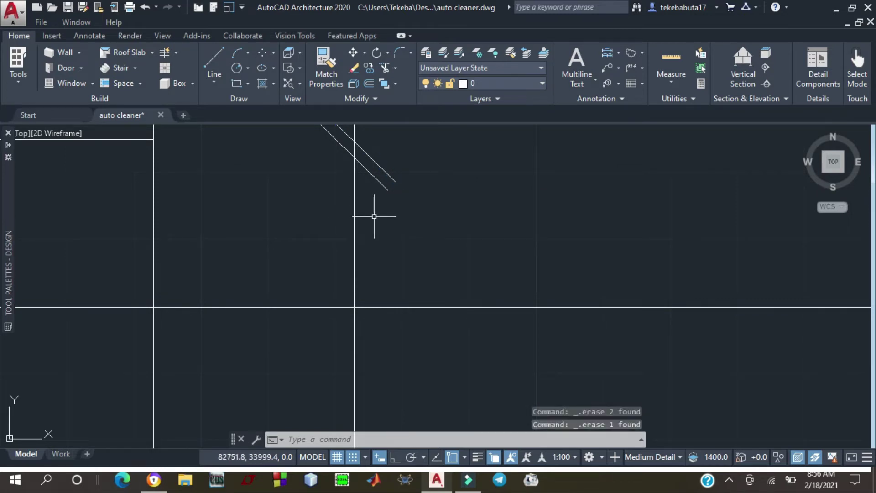
{"action": "left_click", "coordinate": [390, 181]}
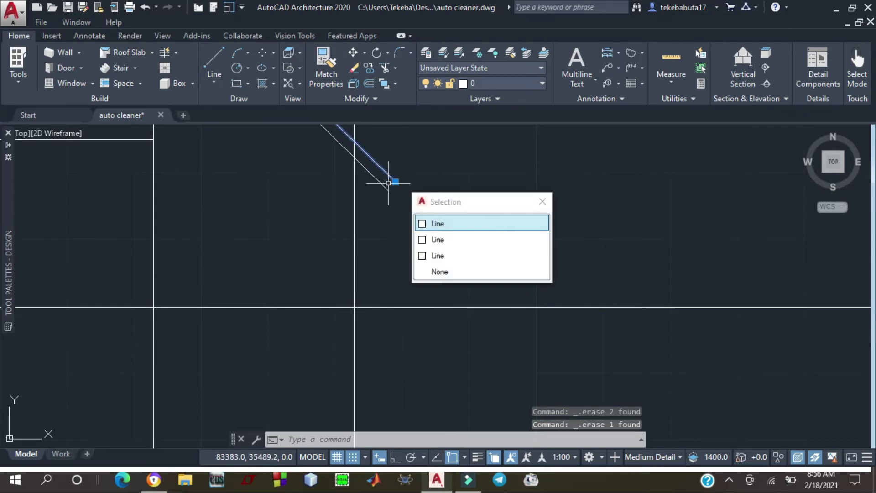
{"action": "key", "text": "Delete"}
{"action": "left_click", "coordinate": [390, 178]}
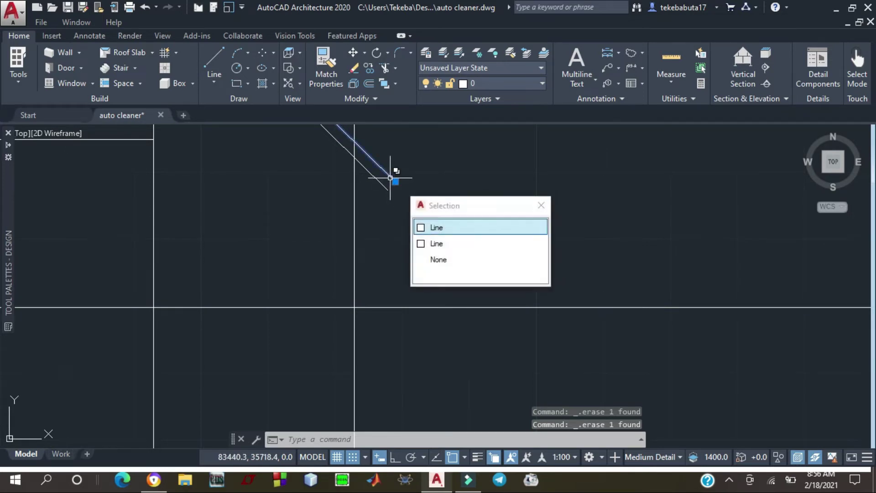
{"action": "key", "text": "Delete"}
{"action": "scroll", "coordinate": [348, 201], "scroll_direction": "down", "scroll_amount": 3}
Delete one diagonal of the parallel pair
{"action": "scroll", "coordinate": [344, 201], "scroll_direction": "up", "scroll_amount": 4}
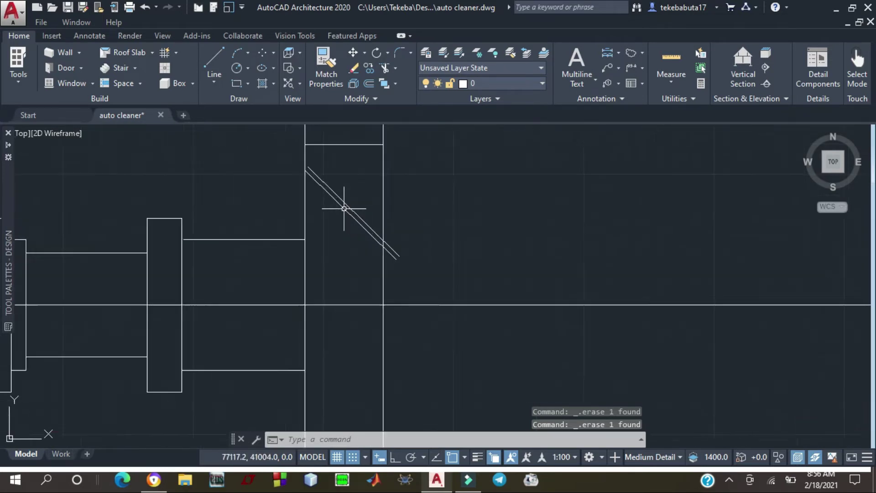
{"action": "left_click", "coordinate": [349, 200]}
{"action": "key", "text": "Delete"}
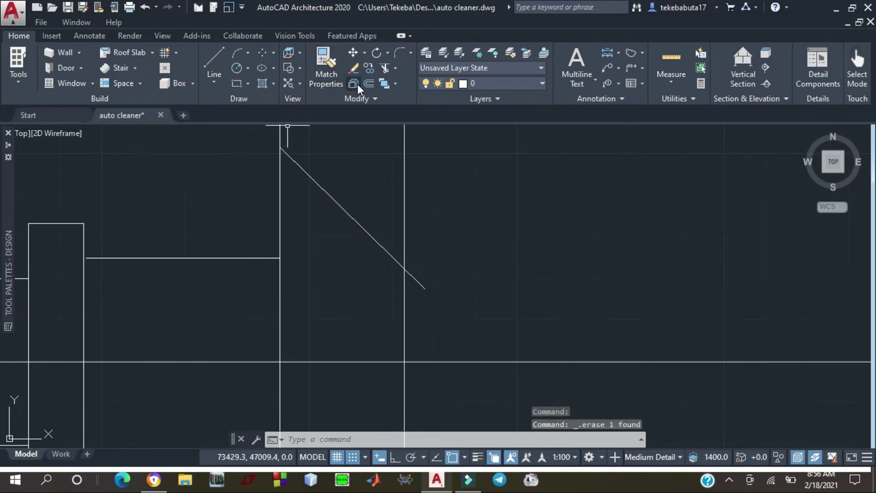
Offset the remaining diagonal 1500 to both sides, giving three parallel diagonals
{"action": "left_click", "coordinate": [369, 83]}
{"action": "left_click", "coordinate": [352, 219]}
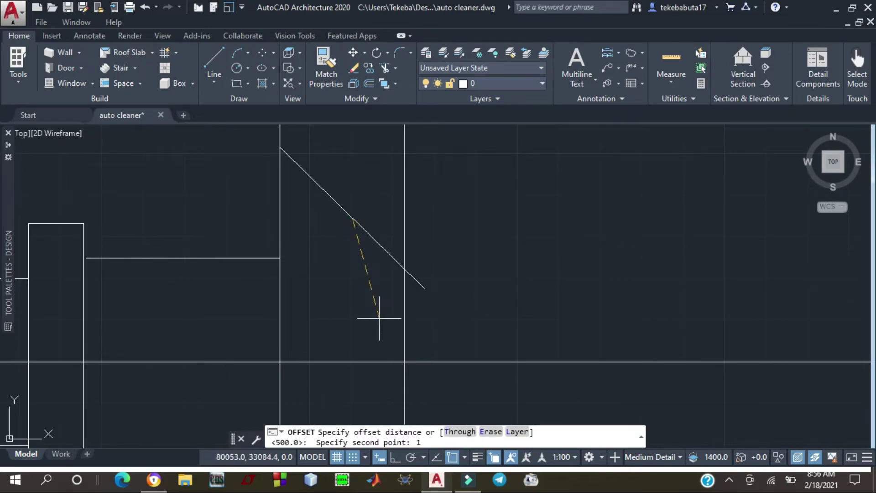
{"action": "type", "text": "1500"}
{"action": "key", "text": "Return"}
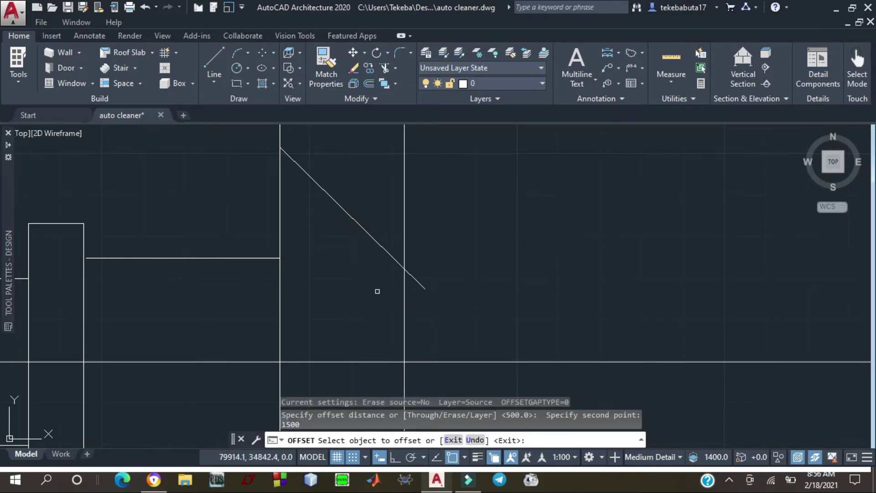
{"action": "left_click", "coordinate": [370, 234]}
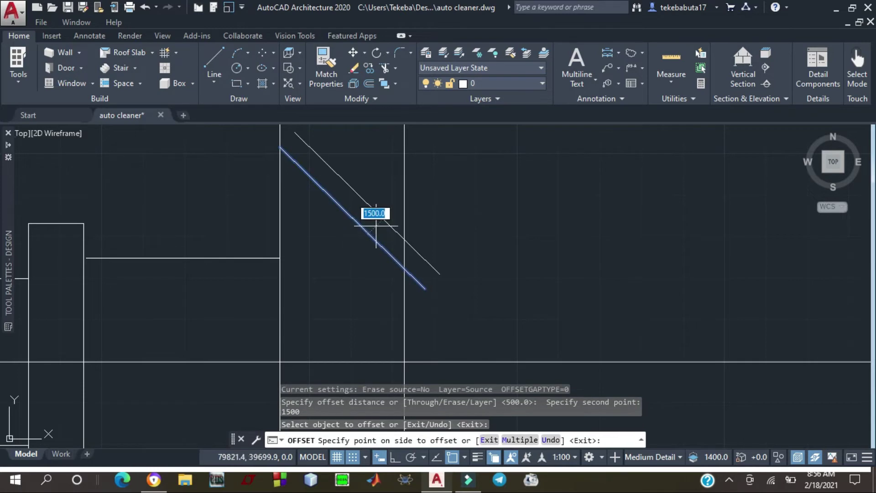
{"action": "left_click", "coordinate": [375, 225]}
{"action": "left_click", "coordinate": [368, 233]}
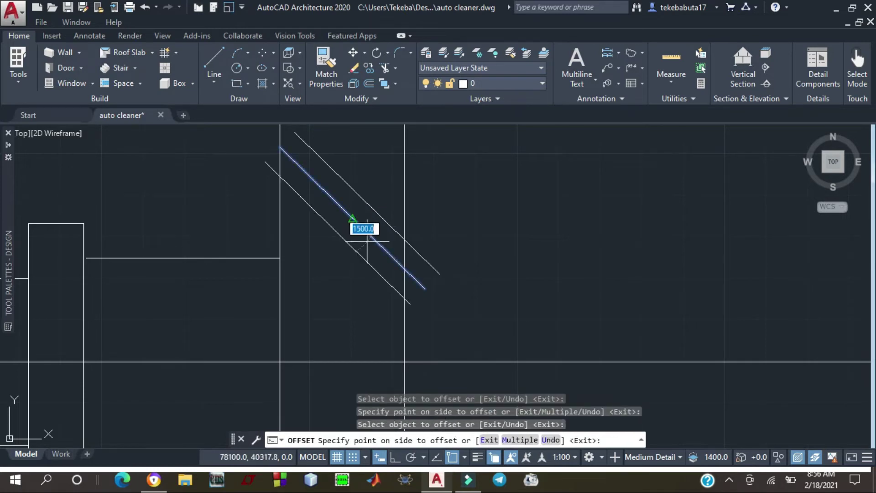
{"action": "left_click", "coordinate": [367, 241]}
{"action": "left_click", "coordinate": [372, 237]}
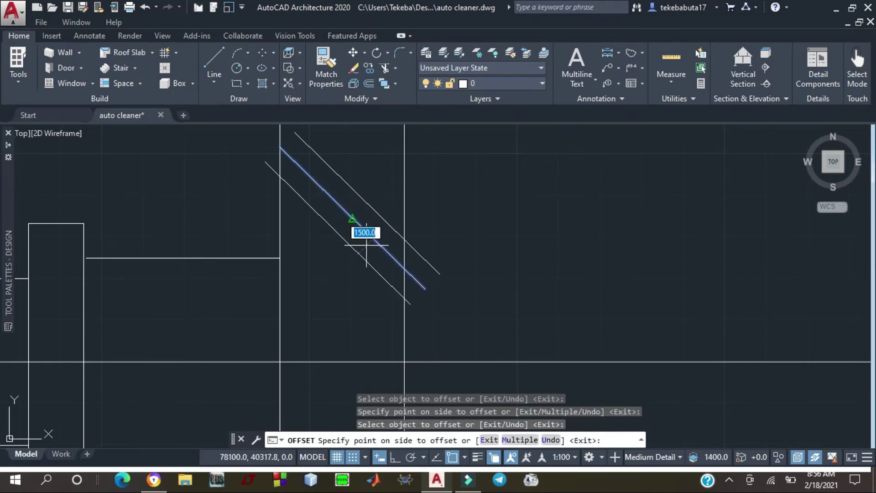
{"action": "left_click", "coordinate": [366, 245]}
{"action": "left_click", "coordinate": [370, 238]}
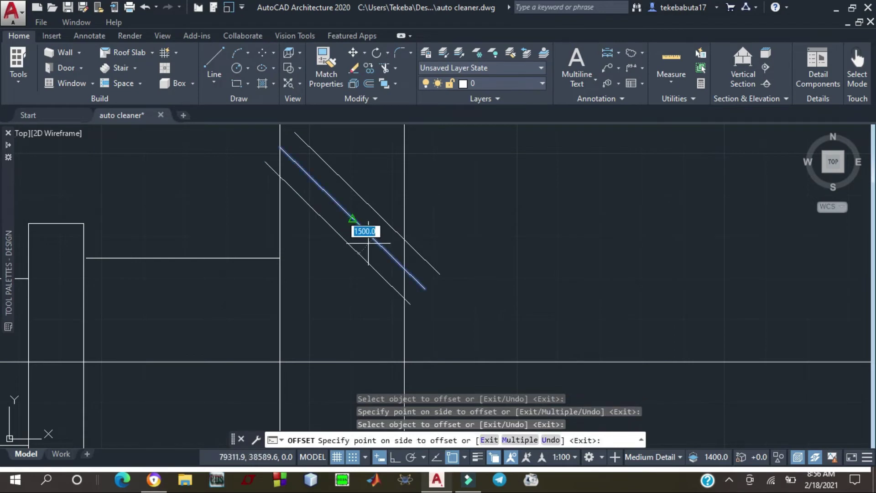
{"action": "left_click", "coordinate": [354, 246]}
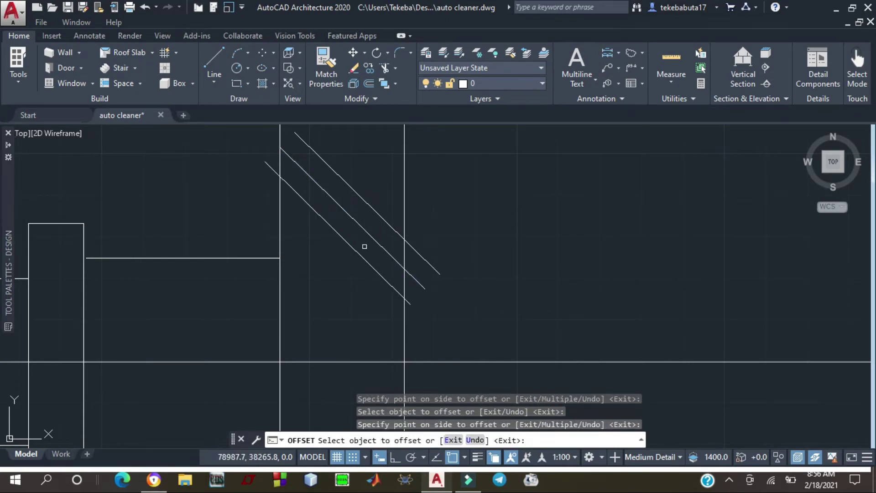
{"action": "key", "text": "Escape"}
{"action": "scroll", "coordinate": [370, 238], "scroll_direction": "down", "scroll_amount": 3}
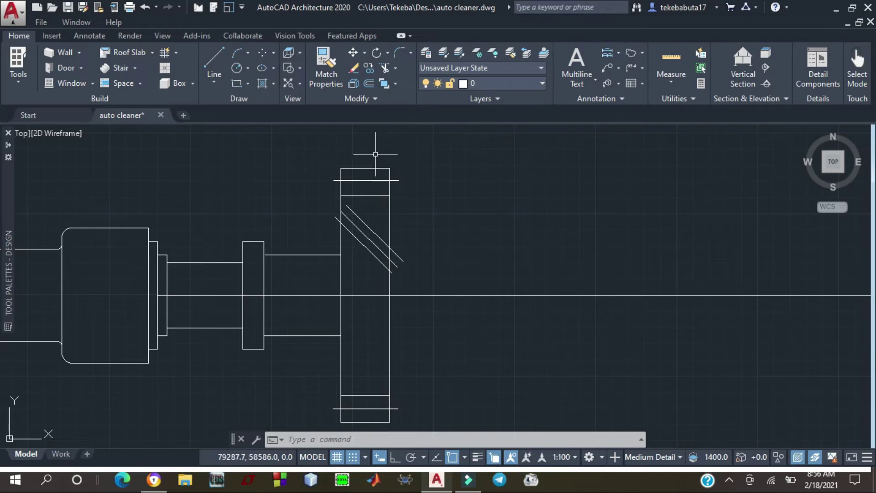
Trim the first diagonal's overhang, using the plate's two vertical edges as cutting boundaries
{"action": "scroll", "coordinate": [372, 157], "scroll_direction": "down", "scroll_amount": 4}
{"action": "scroll", "coordinate": [373, 162], "scroll_direction": "up", "scroll_amount": 4}
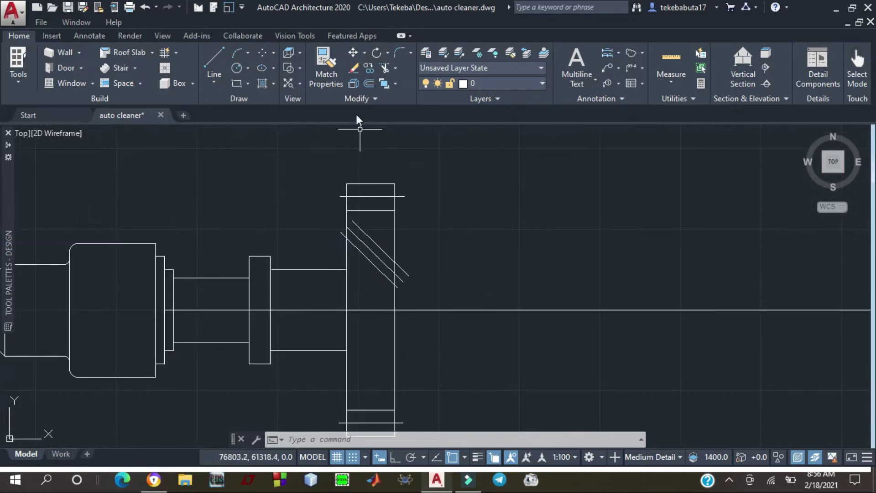
{"action": "left_click", "coordinate": [383, 67]}
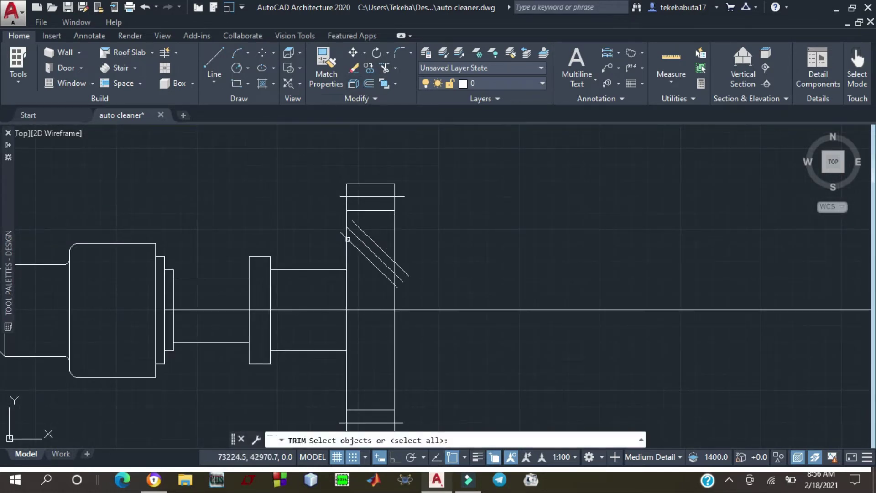
{"action": "left_click", "coordinate": [346, 220]}
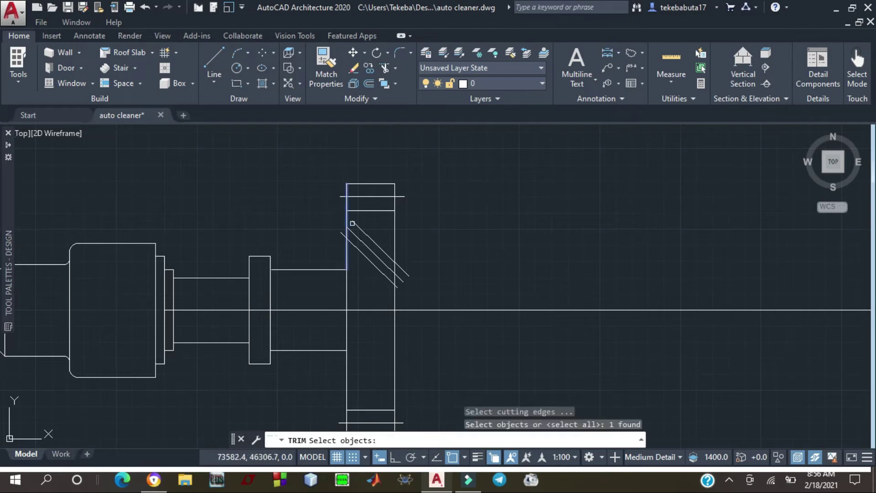
{"action": "left_click", "coordinate": [395, 242]}
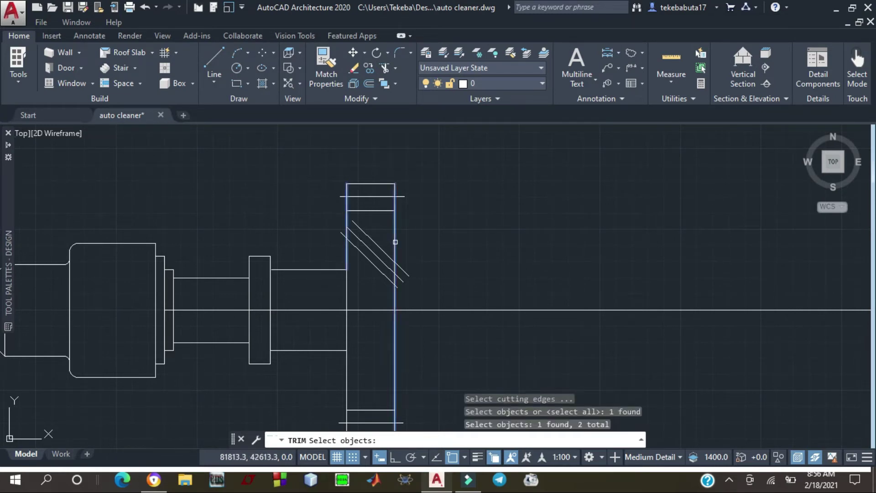
{"action": "key", "text": "Return"}
{"action": "left_click", "coordinate": [398, 283]}
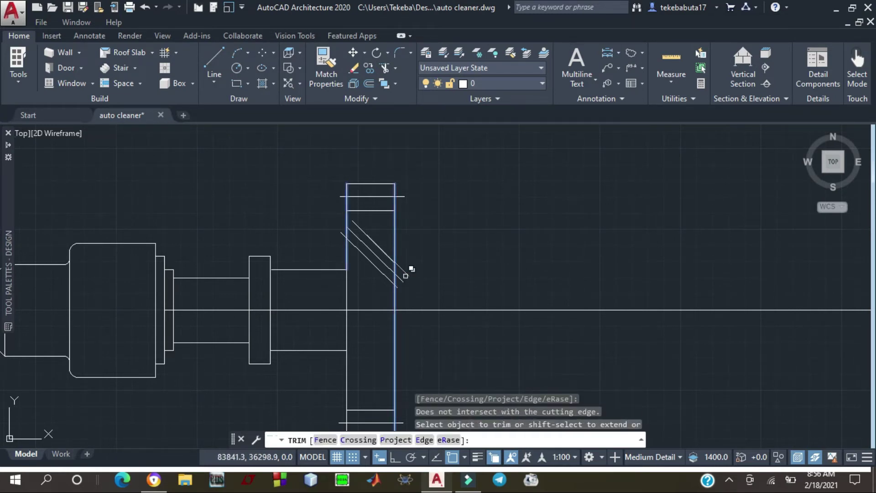
{"action": "left_click", "coordinate": [405, 276]}
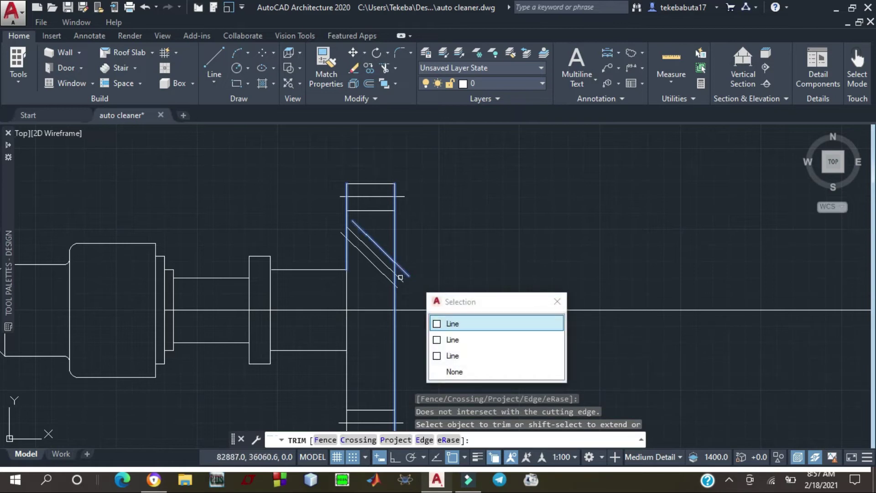
{"action": "key", "text": "Return"}
Trim the remaining diagonal ends back to the plate's right edge
{"action": "left_click", "coordinate": [397, 289]}
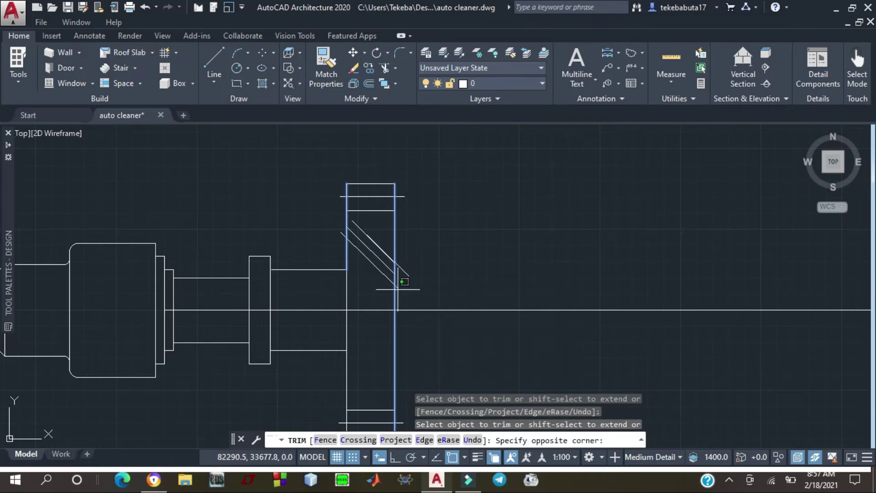
{"action": "left_click", "coordinate": [399, 285]}
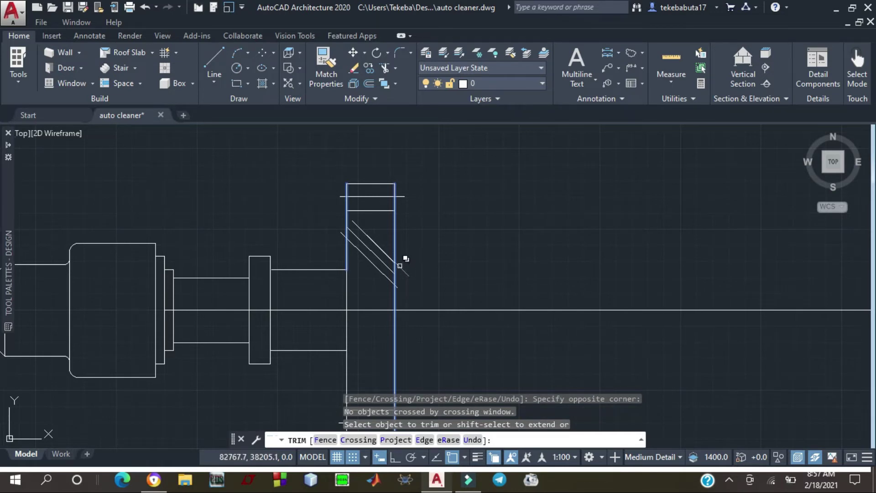
{"action": "left_click", "coordinate": [405, 272]}
{"action": "key", "text": "Return"}
{"action": "left_click", "coordinate": [402, 270]}
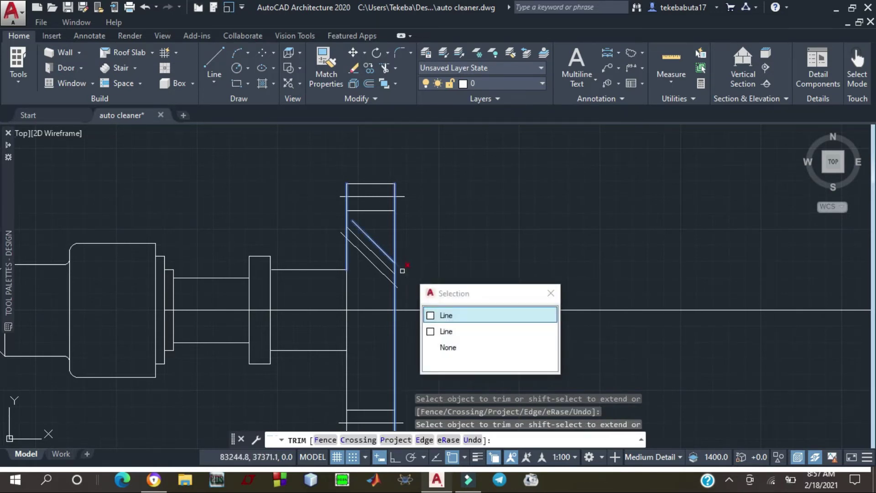
{"action": "left_click", "coordinate": [402, 272]}
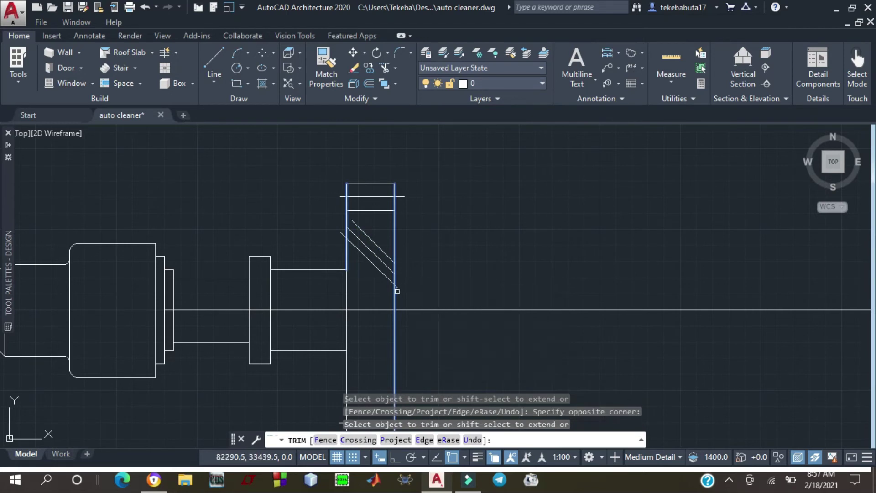
{"action": "scroll", "coordinate": [397, 291], "scroll_direction": "up", "scroll_amount": 4}
{"action": "left_click", "coordinate": [385, 277]}
{"action": "left_click", "coordinate": [386, 277]}
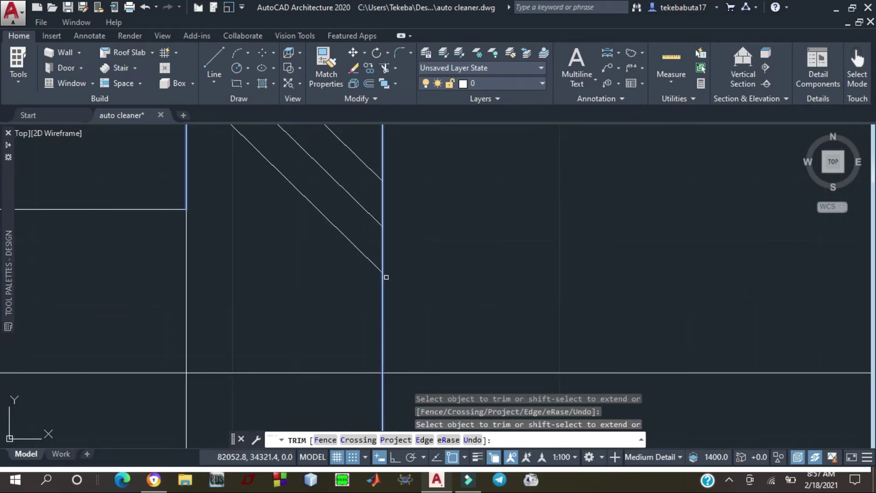
{"action": "scroll", "coordinate": [351, 274], "scroll_direction": "down", "scroll_amount": 3}
{"action": "scroll", "coordinate": [289, 205], "scroll_direction": "up", "scroll_amount": 1}
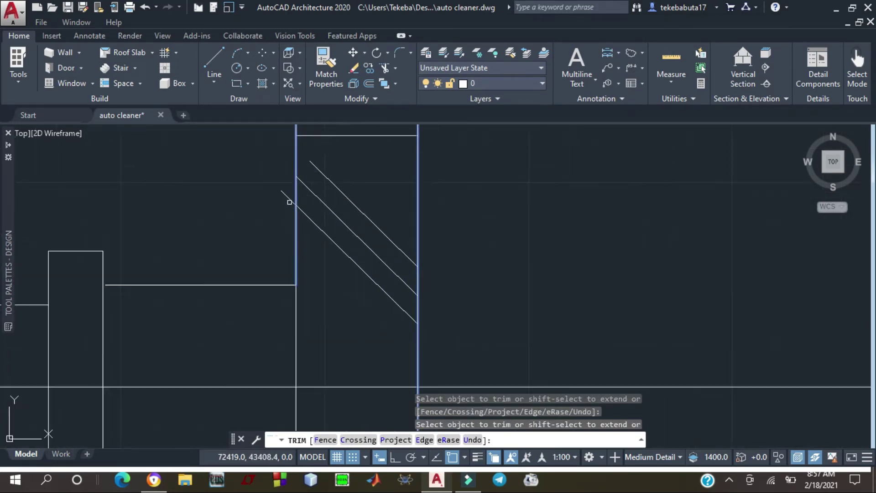
{"action": "left_click", "coordinate": [297, 201]}
{"action": "key", "text": "Escape"}
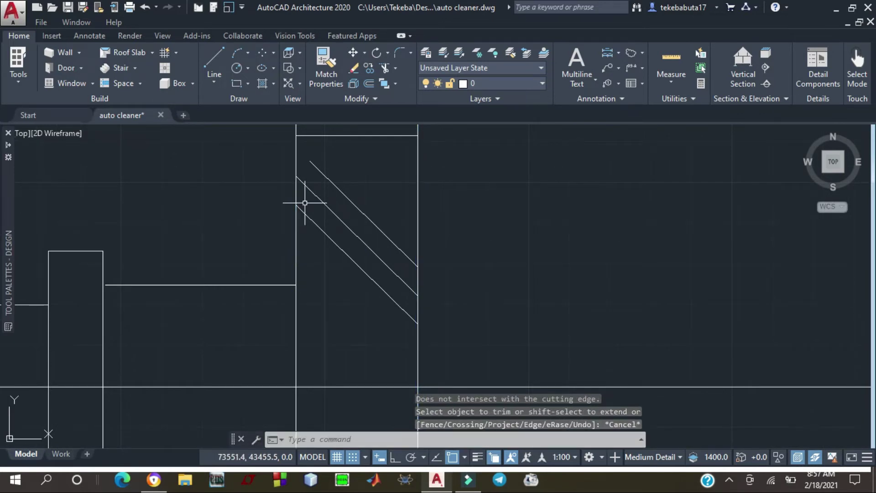
{"action": "scroll", "coordinate": [319, 200], "scroll_direction": "down", "scroll_amount": 3}
{"action": "scroll", "coordinate": [342, 202], "scroll_direction": "up", "scroll_amount": 3}
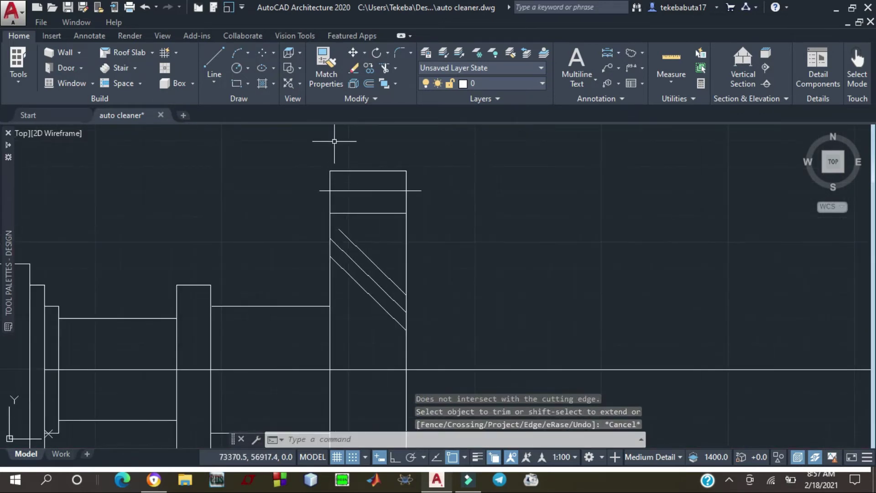
Draw a short line from the top diagonal's end to the plate's corner, then zoom around the plate
{"action": "left_click", "coordinate": [216, 61]}
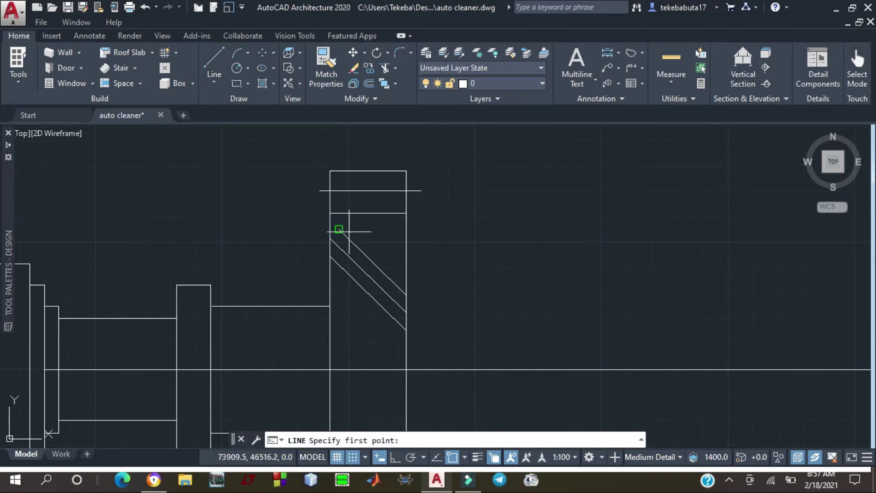
{"action": "left_click", "coordinate": [339, 229]}
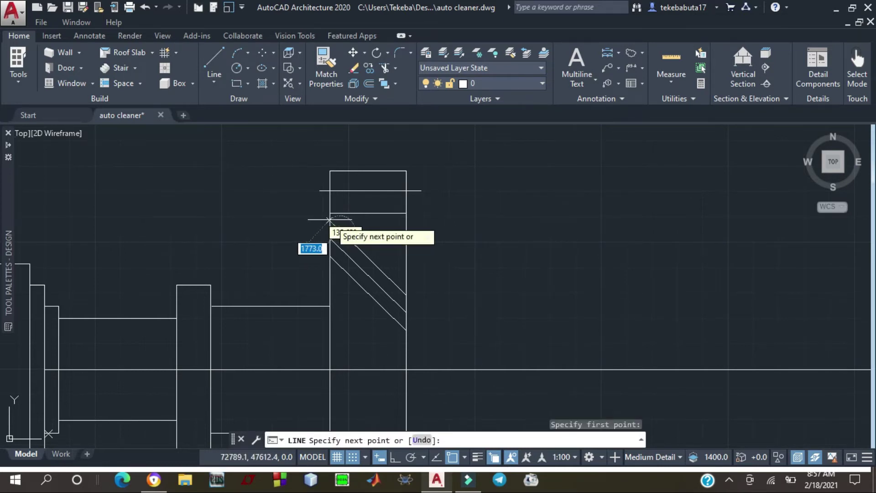
{"action": "left_click", "coordinate": [329, 220]}
{"action": "key", "text": "Escape"}
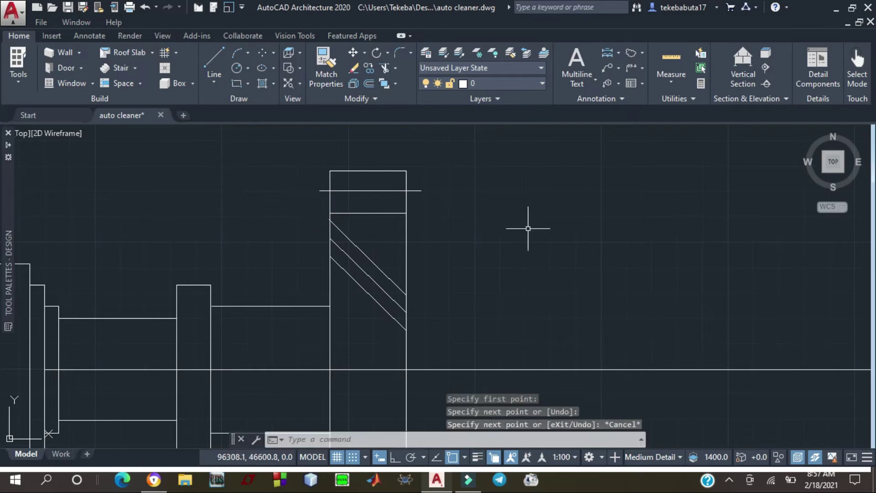
{"action": "scroll", "coordinate": [334, 218], "scroll_direction": "up", "scroll_amount": 6}
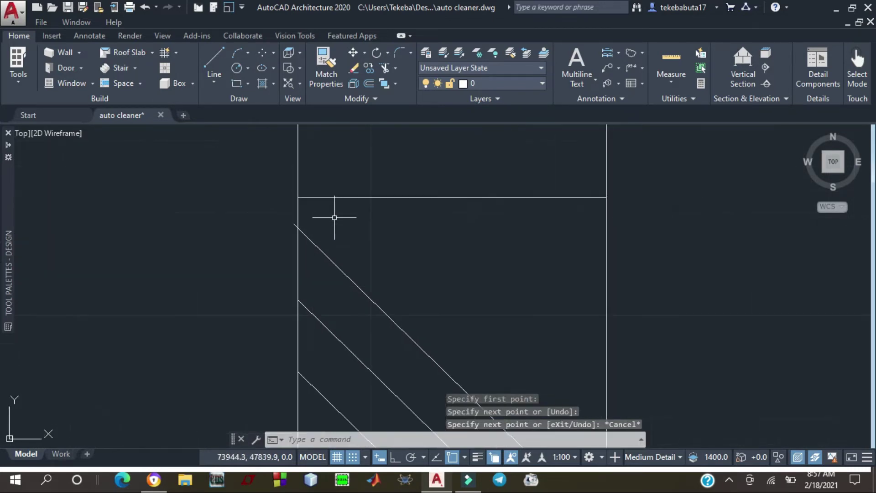
{"action": "scroll", "coordinate": [329, 217], "scroll_direction": "down", "scroll_amount": 10}
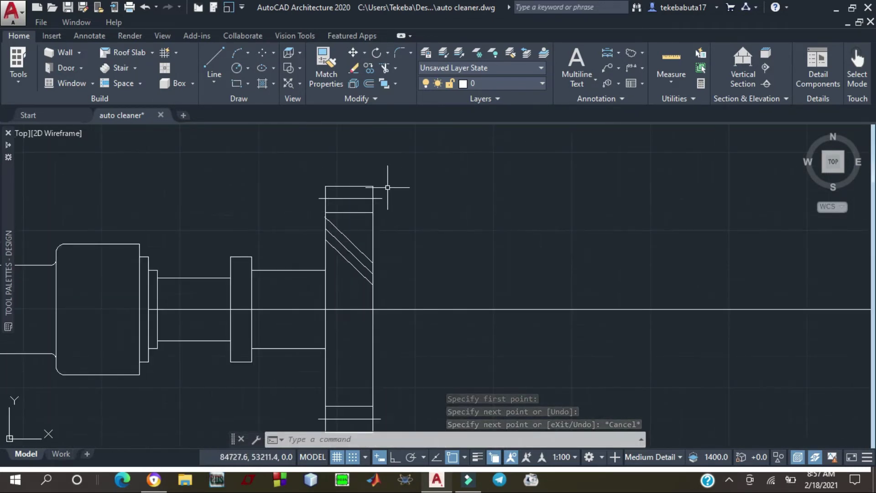
{"action": "scroll", "coordinate": [391, 188], "scroll_direction": "down", "scroll_amount": 2}
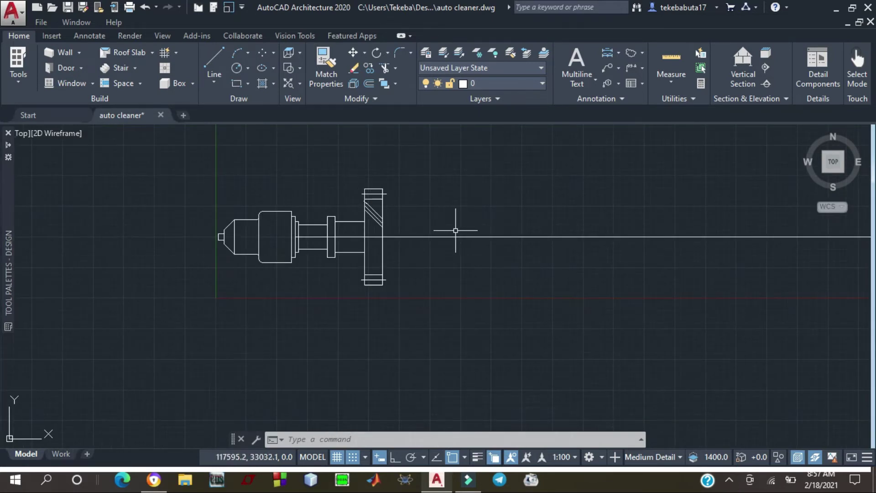
{"action": "scroll", "coordinate": [444, 228], "scroll_direction": "down", "scroll_amount": 4}
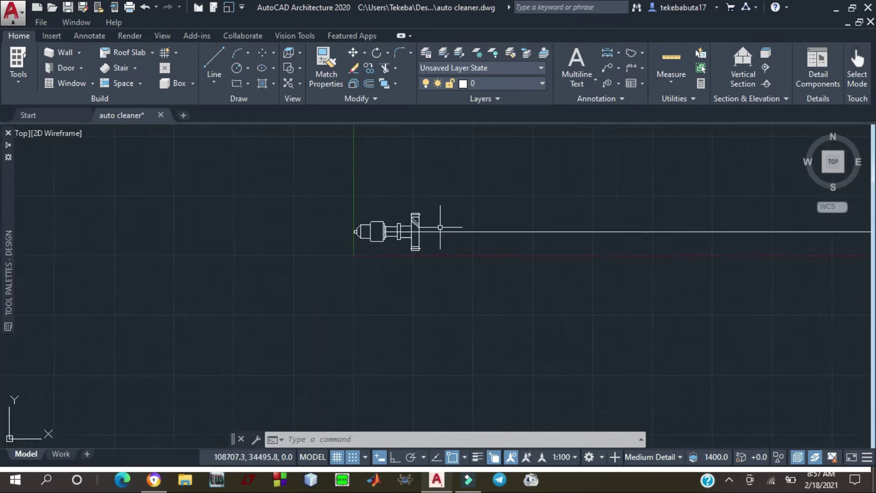
{"action": "scroll", "coordinate": [294, 232], "scroll_direction": "down", "scroll_amount": 3}
{"action": "scroll", "coordinate": [368, 233], "scroll_direction": "up", "scroll_amount": 4}
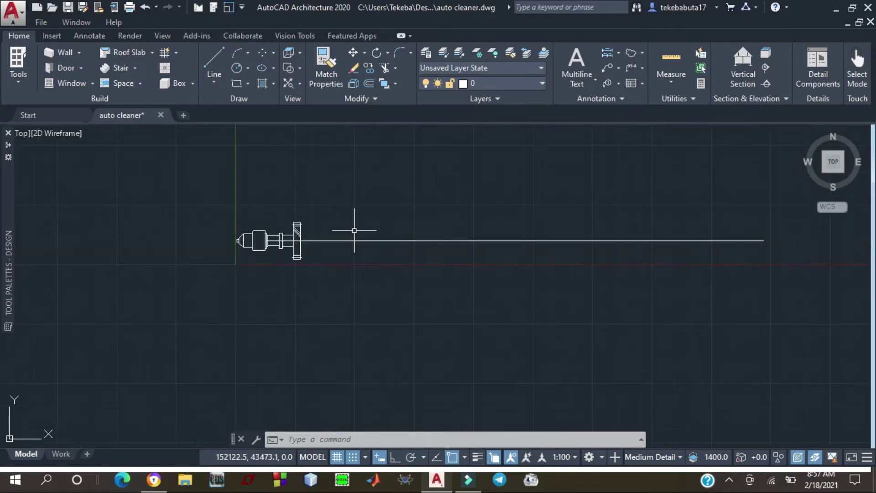
{"action": "scroll", "coordinate": [307, 225], "scroll_direction": "up", "scroll_amount": 2}
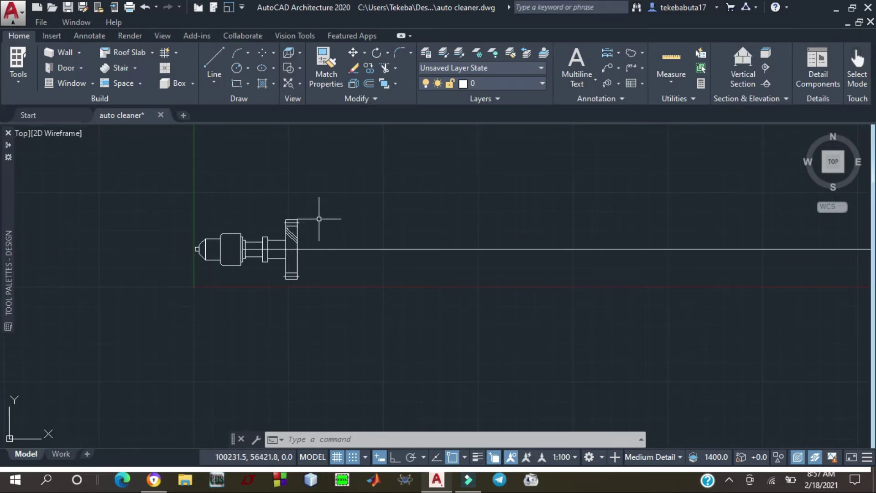
{"action": "scroll", "coordinate": [297, 284], "scroll_direction": "up", "scroll_amount": 2}
{"action": "scroll", "coordinate": [297, 284], "scroll_direction": "down", "scroll_amount": 2}
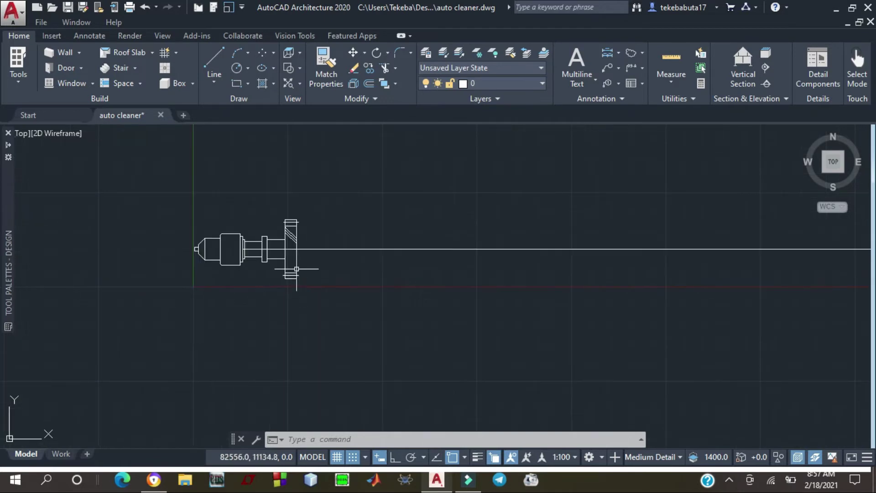
{"action": "scroll", "coordinate": [291, 242], "scroll_direction": "up", "scroll_amount": 2}
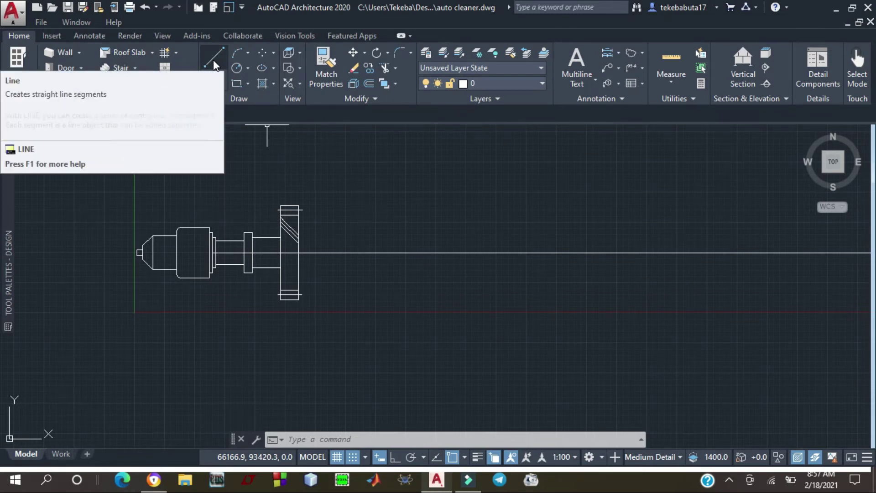
With Ortho on, draw the hub: 4000 right from the plate edge, down, then back to the plate
{"action": "left_click", "coordinate": [223, 49]}
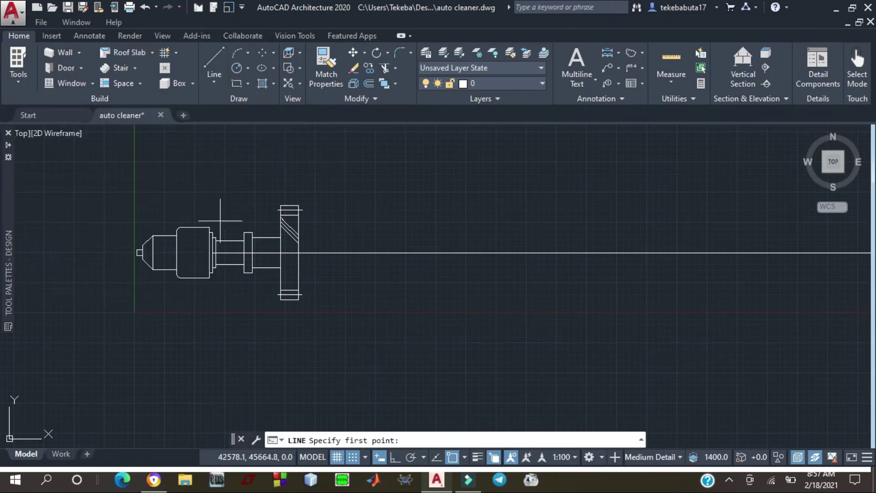
{"action": "scroll", "coordinate": [199, 238], "scroll_direction": "up", "scroll_amount": 4}
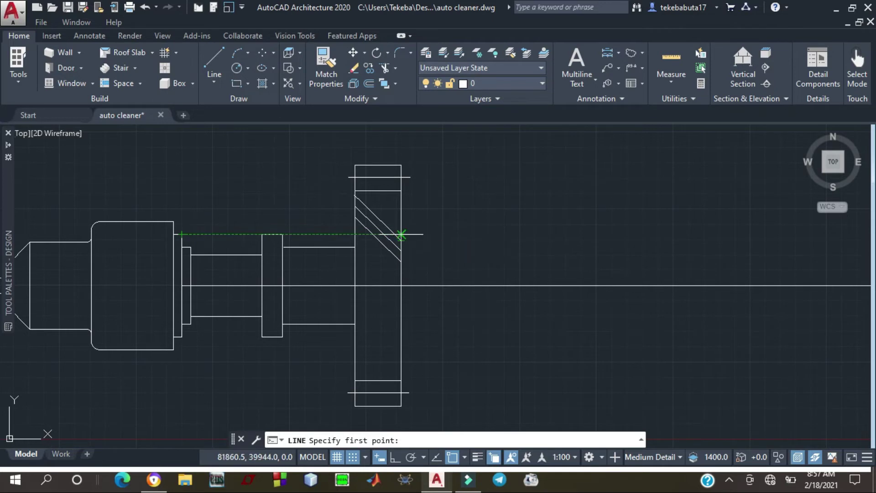
{"action": "left_click", "coordinate": [401, 235]}
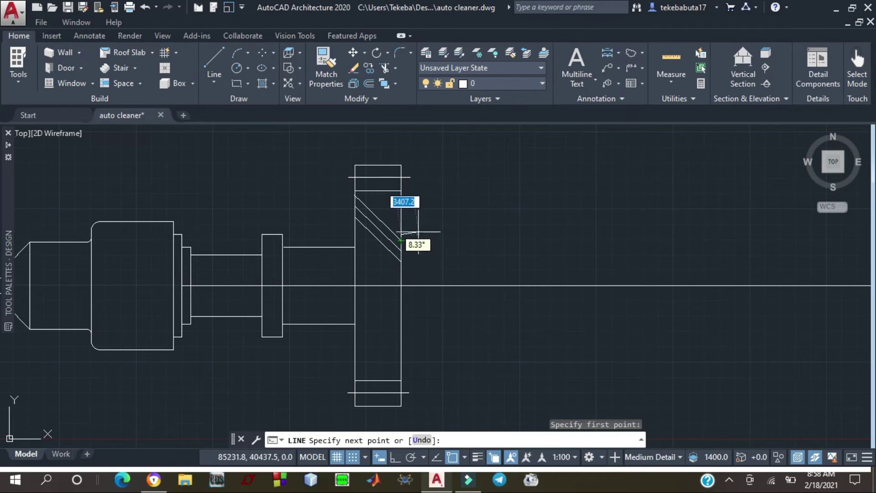
{"action": "left_click", "coordinate": [400, 240]}
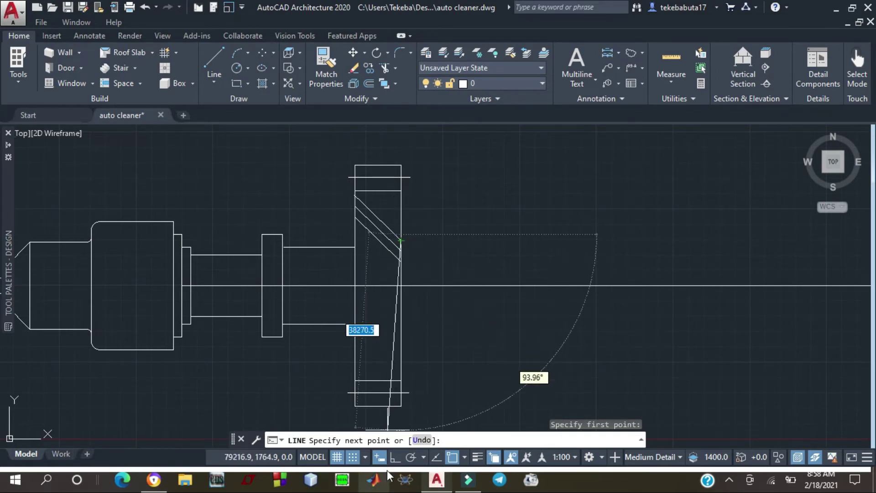
{"action": "left_click", "coordinate": [393, 457]}
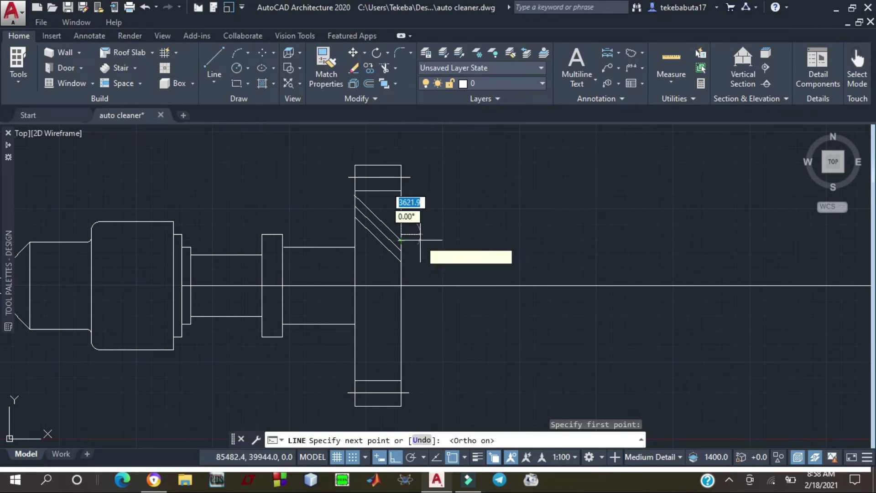
{"action": "type", "text": "4000"}
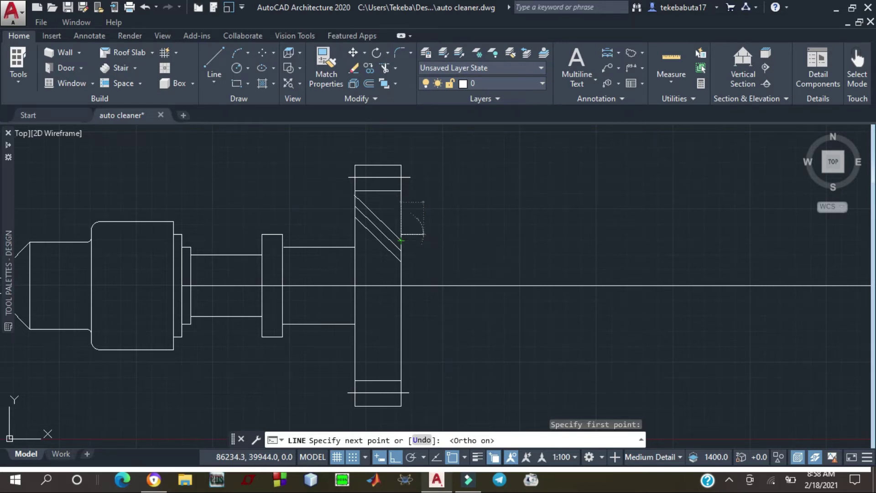
{"action": "key", "text": "Return"}
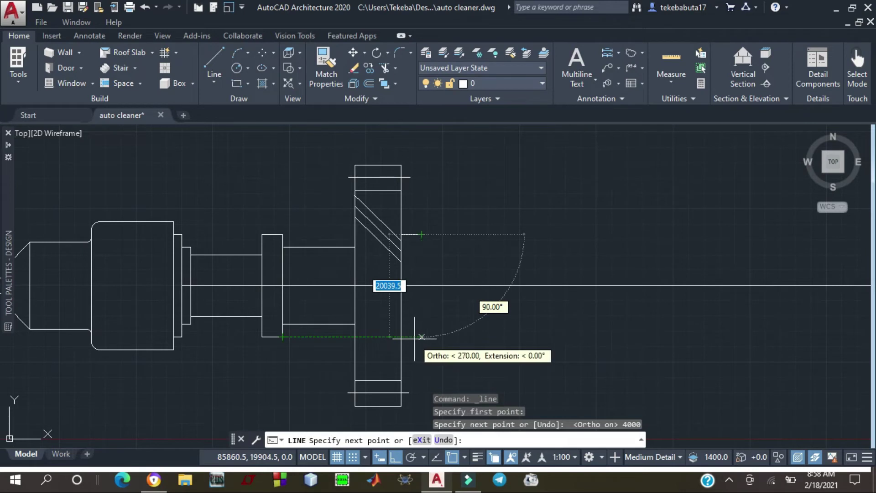
{"action": "left_click", "coordinate": [421, 338]}
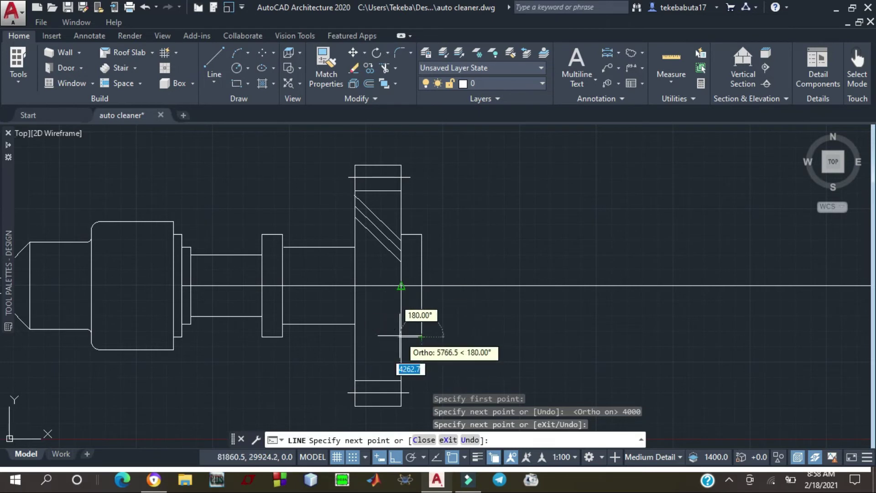
{"action": "left_click", "coordinate": [393, 337]}
{"action": "key", "text": "Return"}
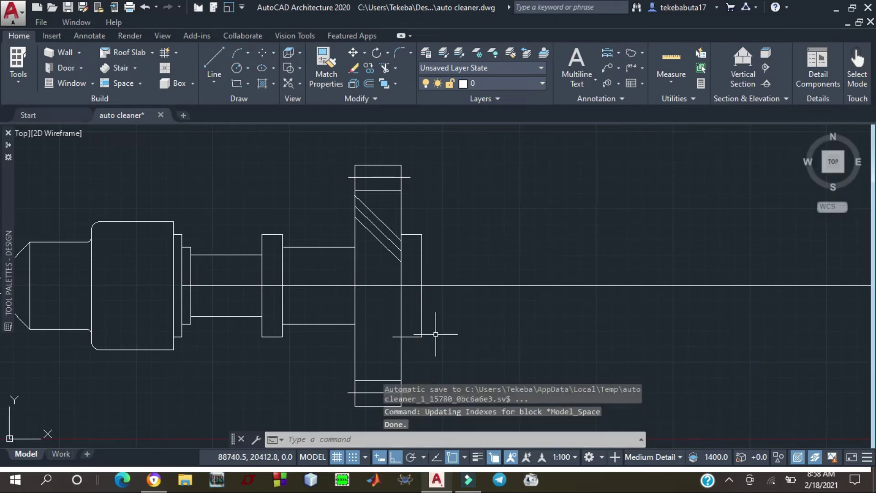
{"action": "scroll", "coordinate": [418, 296], "scroll_direction": "down", "scroll_amount": 2}
{"action": "scroll", "coordinate": [414, 325], "scroll_direction": "up", "scroll_amount": 5}
{"action": "scroll", "coordinate": [415, 325], "scroll_direction": "down", "scroll_amount": 3}
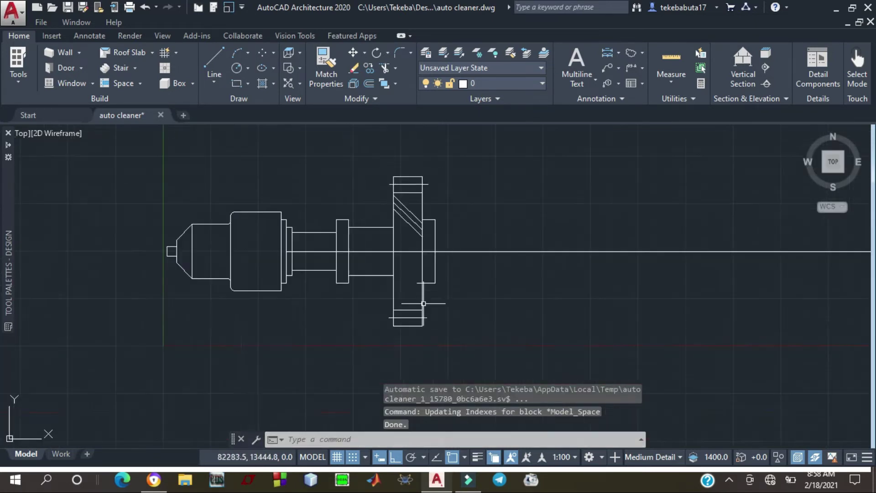
Trim the hub edge poking into the plate, using the plate's right edge as the cutting boundary
{"action": "left_click", "coordinate": [384, 68]}
{"action": "left_click", "coordinate": [423, 276]}
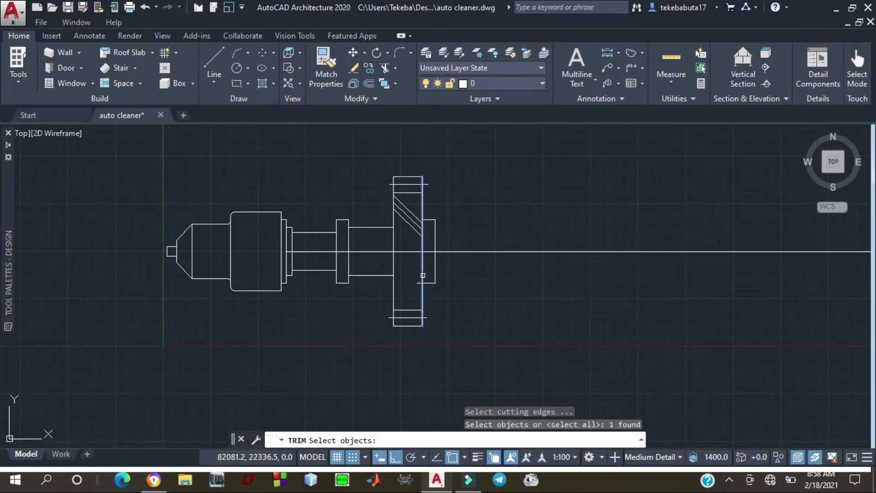
{"action": "key", "text": "Return"}
{"action": "scroll", "coordinate": [418, 289], "scroll_direction": "up", "scroll_amount": 4}
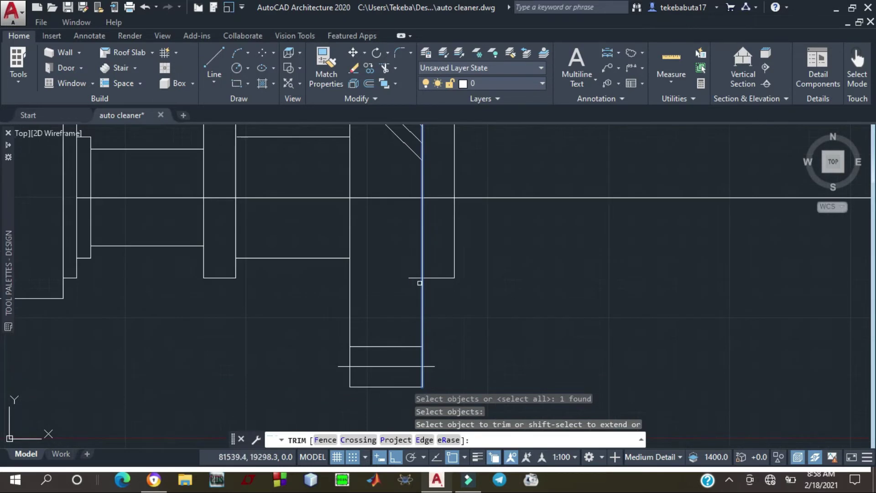
{"action": "left_click", "coordinate": [415, 277]}
{"action": "key", "text": "Return"}
{"action": "scroll", "coordinate": [408, 274], "scroll_direction": "down", "scroll_amount": 6}
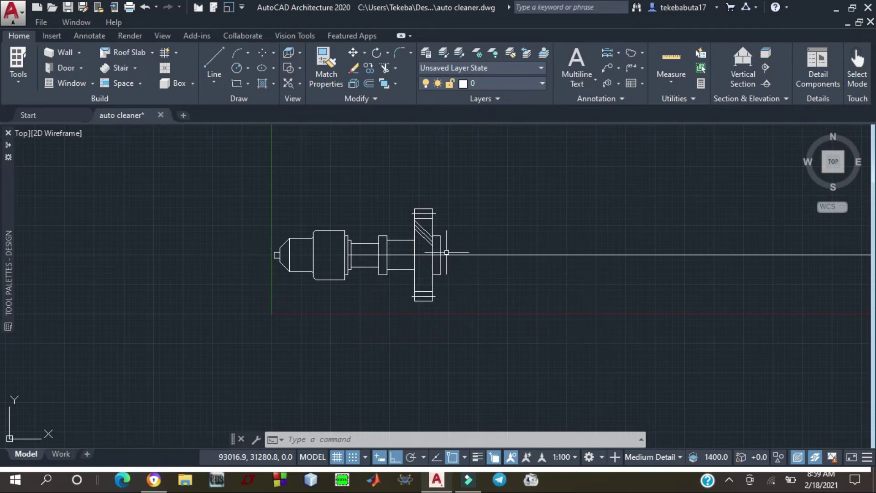
{"action": "scroll", "coordinate": [314, 244], "scroll_direction": "down", "scroll_amount": 2}
{"action": "scroll", "coordinate": [381, 257], "scroll_direction": "up", "scroll_amount": 4}
{"action": "scroll", "coordinate": [313, 261], "scroll_direction": "down", "scroll_amount": 2}
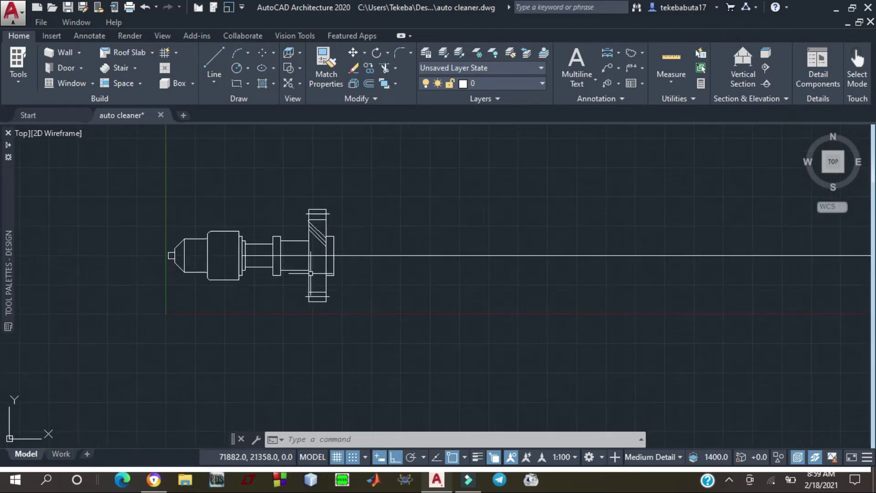
{"action": "scroll", "coordinate": [313, 293], "scroll_direction": "up", "scroll_amount": 1}
{"action": "scroll", "coordinate": [332, 292], "scroll_direction": "down", "scroll_amount": 1}
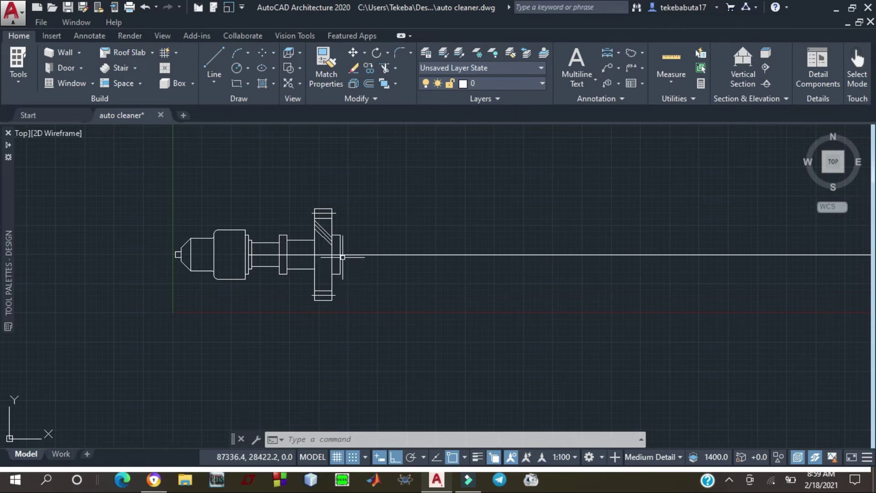
{"action": "scroll", "coordinate": [341, 256], "scroll_direction": "up", "scroll_amount": 2}
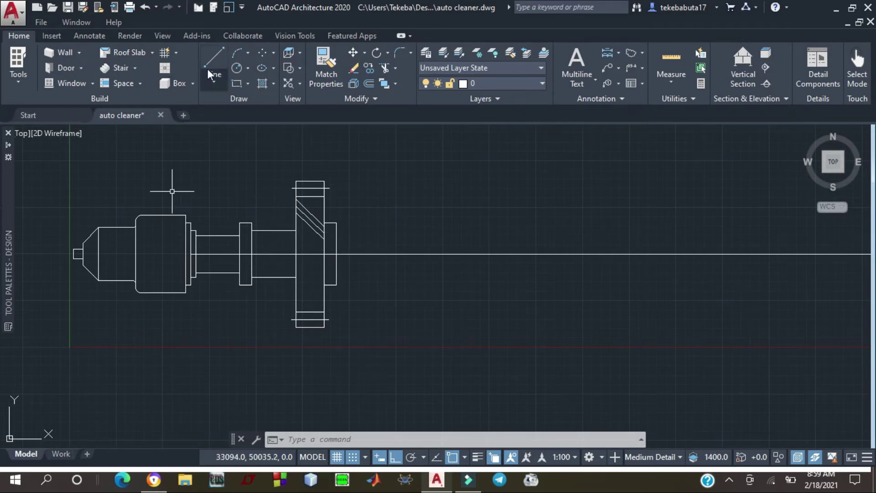
Draw a 6000-long horizontal step edge starting 2000 below the hub's top corner
{"action": "left_click", "coordinate": [212, 57]}
{"action": "scroll", "coordinate": [318, 236], "scroll_direction": "up", "scroll_amount": 3}
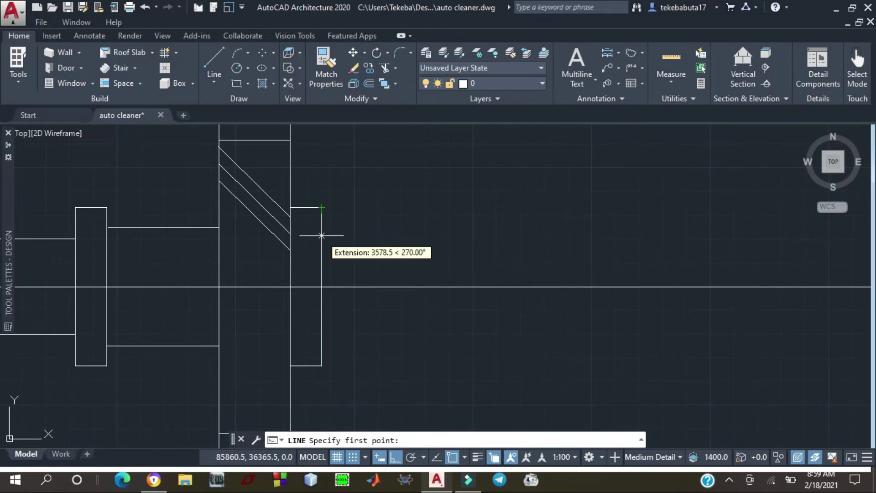
{"action": "type", "text": "2"}
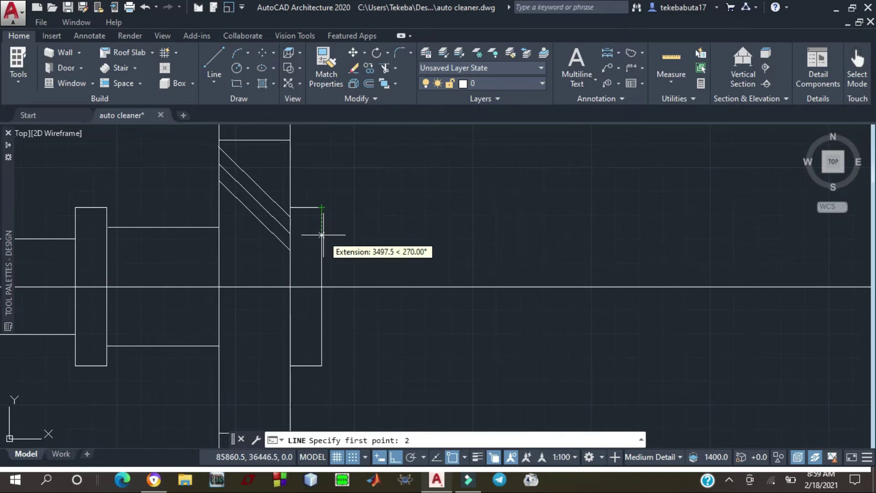
{"action": "type", "text": "000"}
{"action": "key", "text": "Return"}
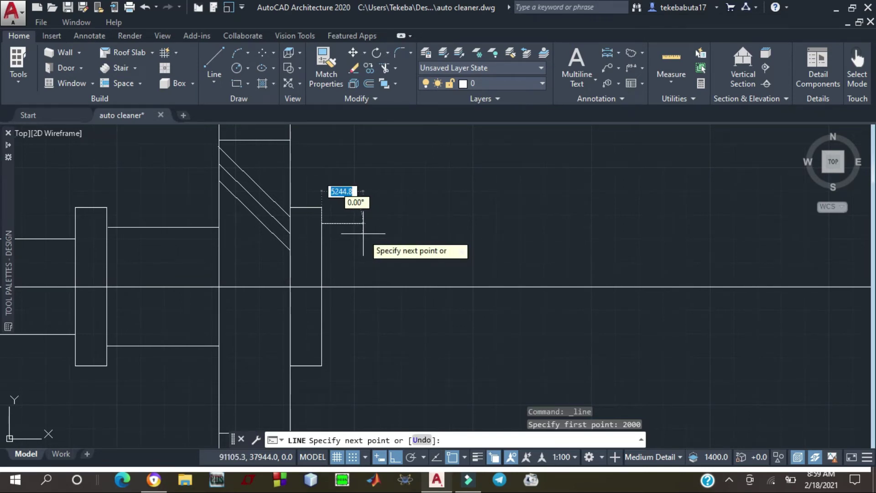
{"action": "type", "text": "60"}
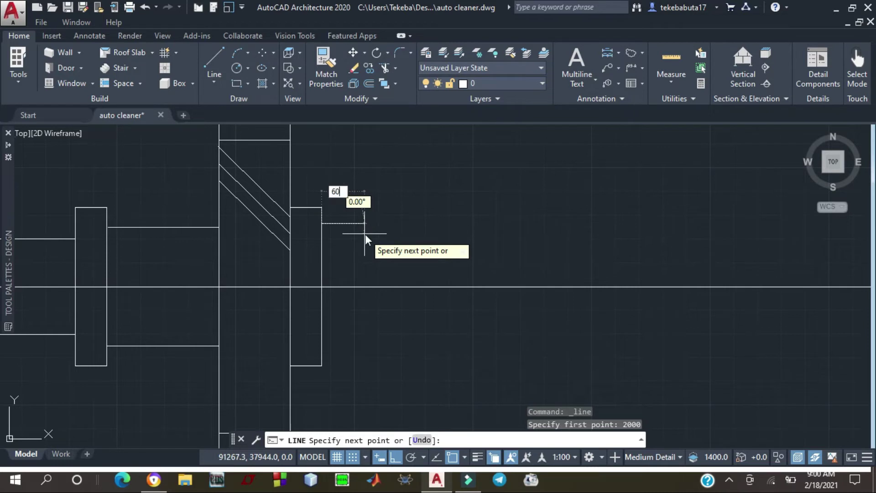
{"action": "type", "text": "00"}
{"action": "key", "text": "Return"}
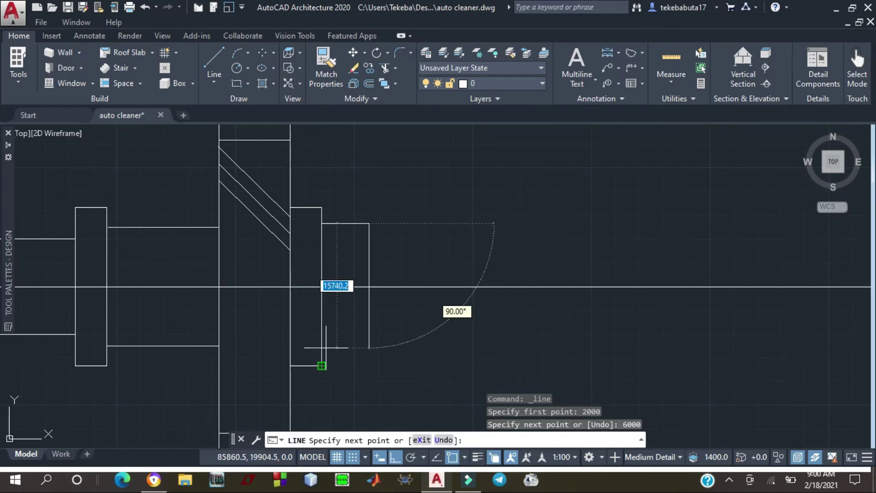
{"action": "key", "text": "Escape"}
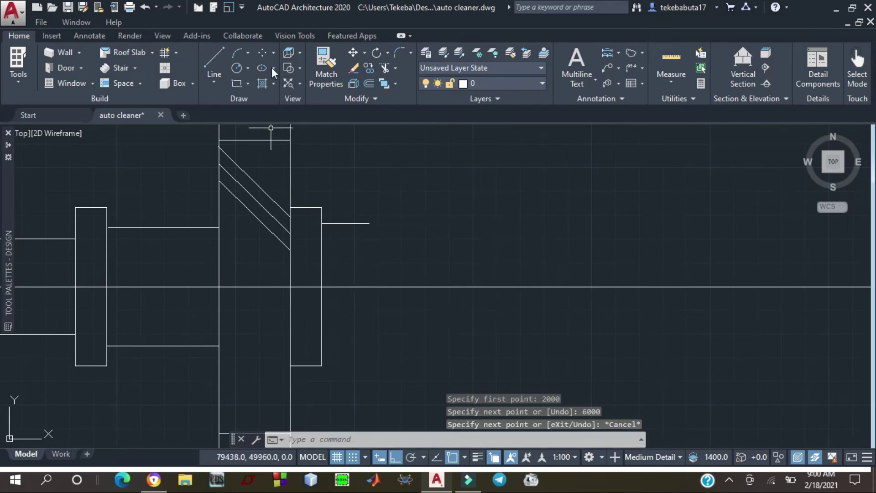
Draw the lower step edge starting 2000 above the hub's bottom corner
{"action": "left_click", "coordinate": [214, 60]}
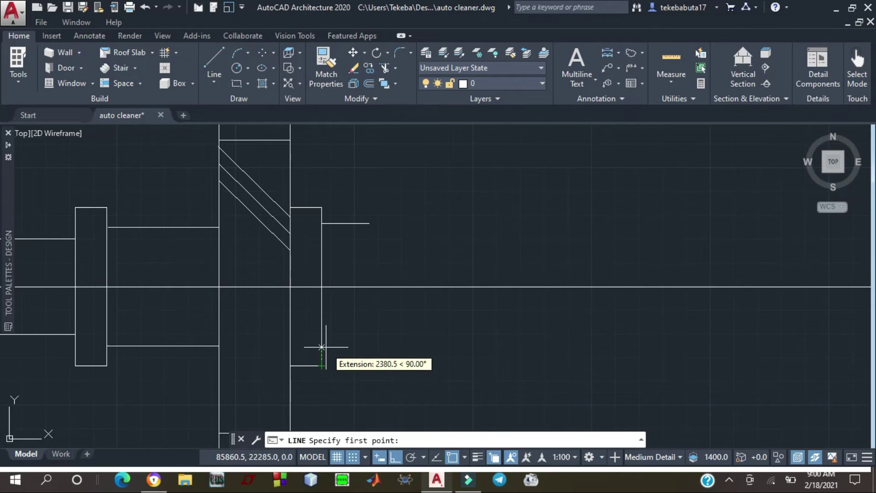
{"action": "type", "text": "2000"}
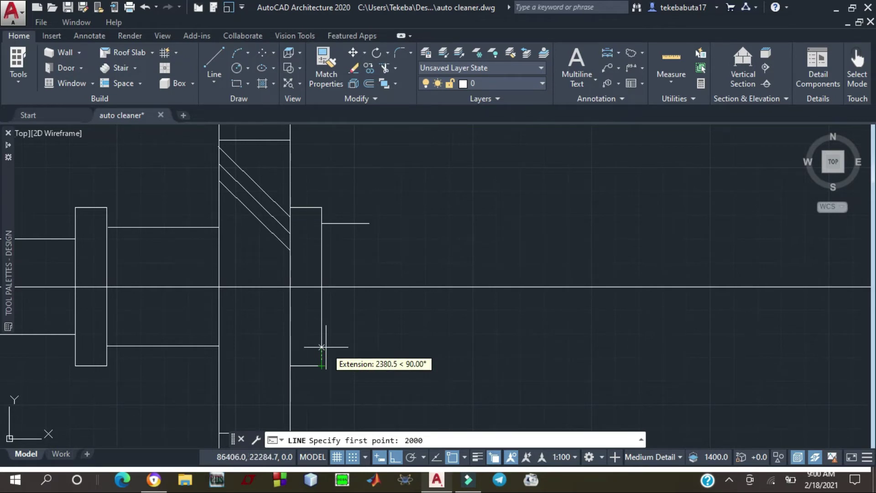
{"action": "key", "text": "Return"}
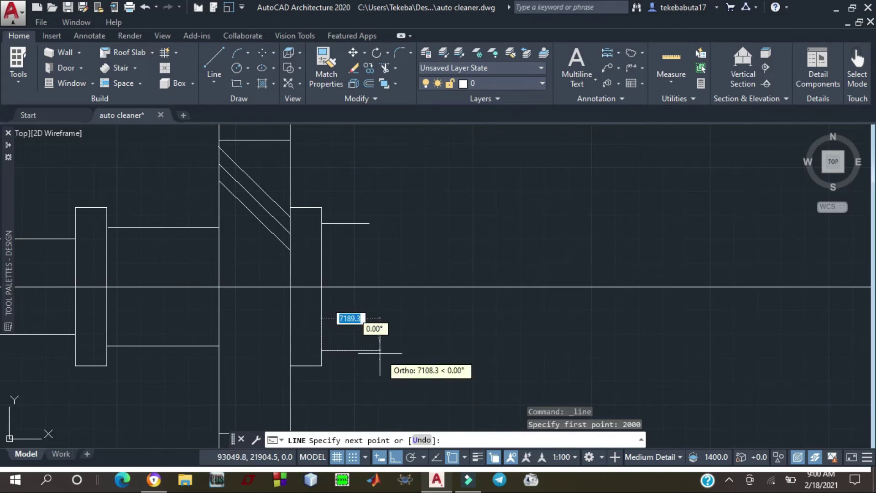
{"action": "left_click", "coordinate": [382, 350]}
{"action": "key", "text": "Escape"}
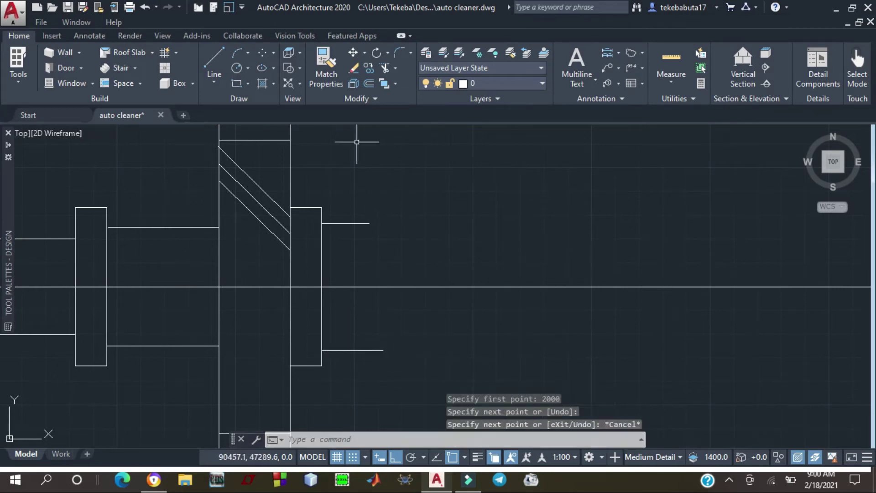
Draw a vertical line from the upper step edge's end down past the lower edge
{"action": "left_click", "coordinate": [222, 71]}
{"action": "left_click", "coordinate": [369, 223]}
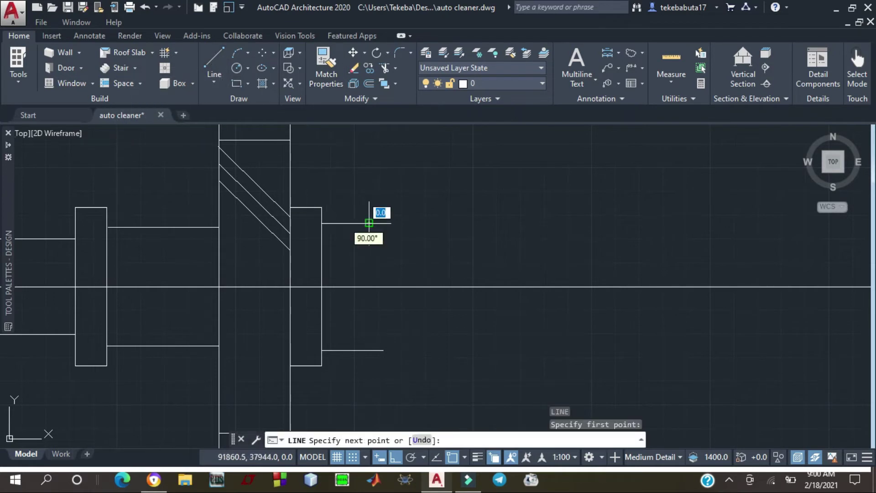
{"action": "left_click", "coordinate": [369, 360]}
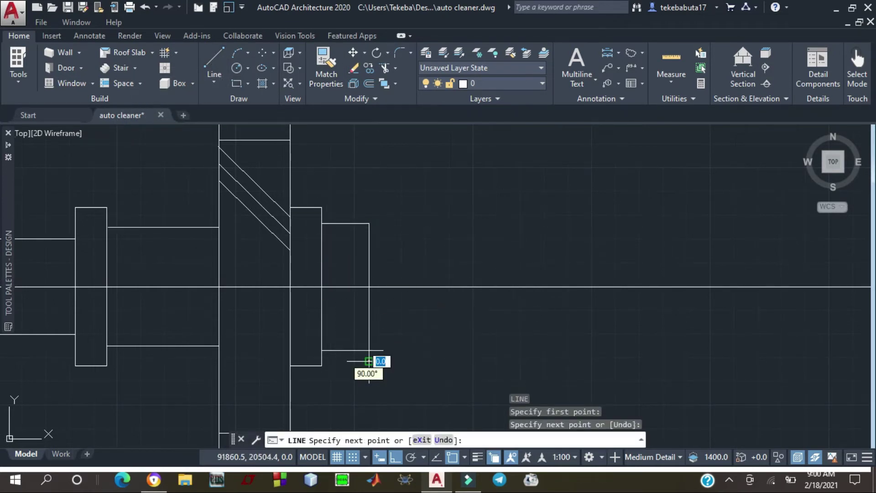
{"action": "key", "text": "Escape"}
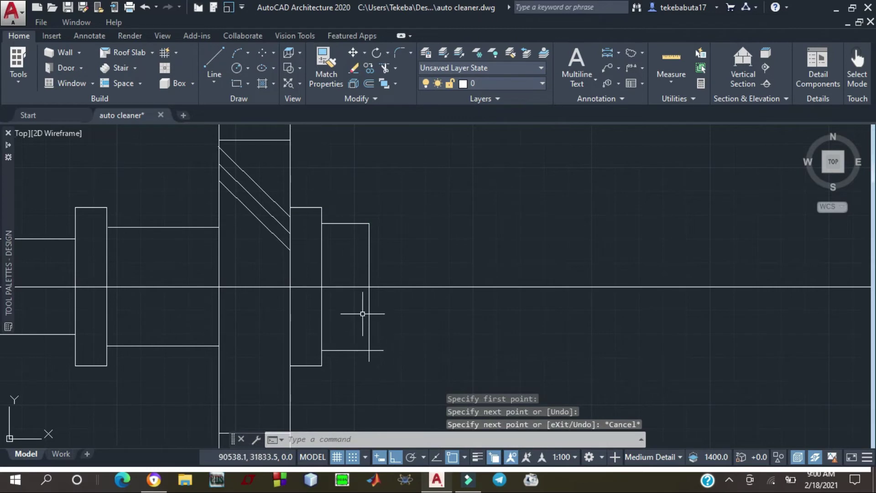
Trim the bottom-right overhang, using the new vertical and lower horizontal lines as cutting edges
{"action": "left_click", "coordinate": [385, 68]}
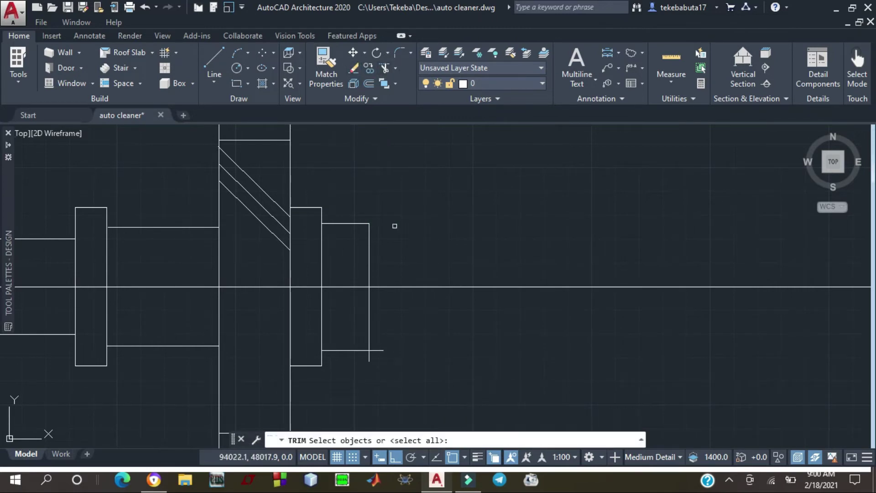
{"action": "left_click", "coordinate": [368, 332]}
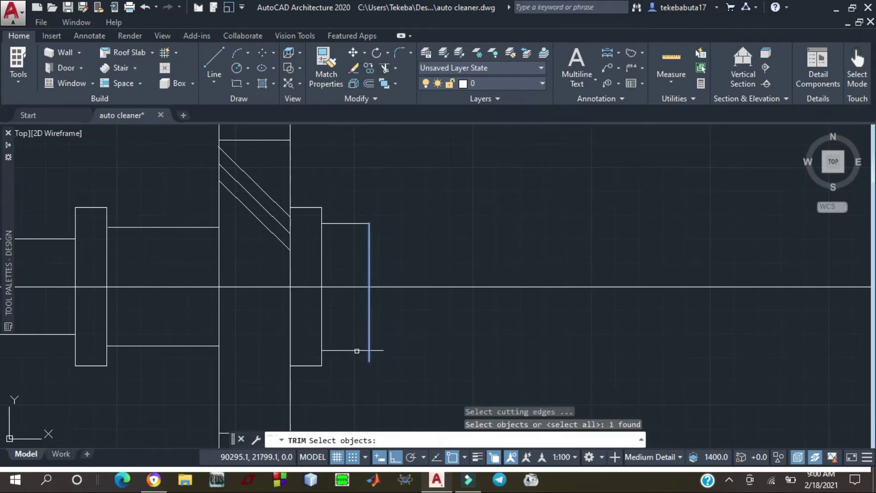
{"action": "left_click", "coordinate": [357, 351]}
{"action": "key", "text": "Return"}
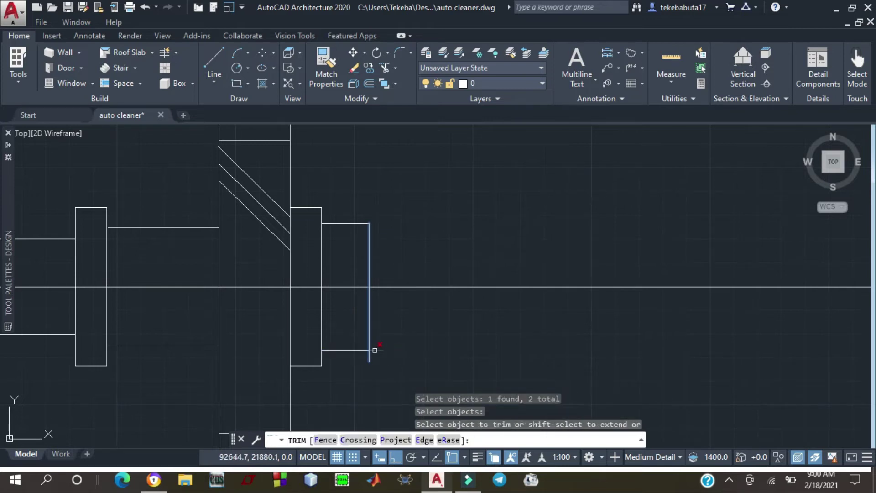
{"action": "left_click", "coordinate": [366, 358]}
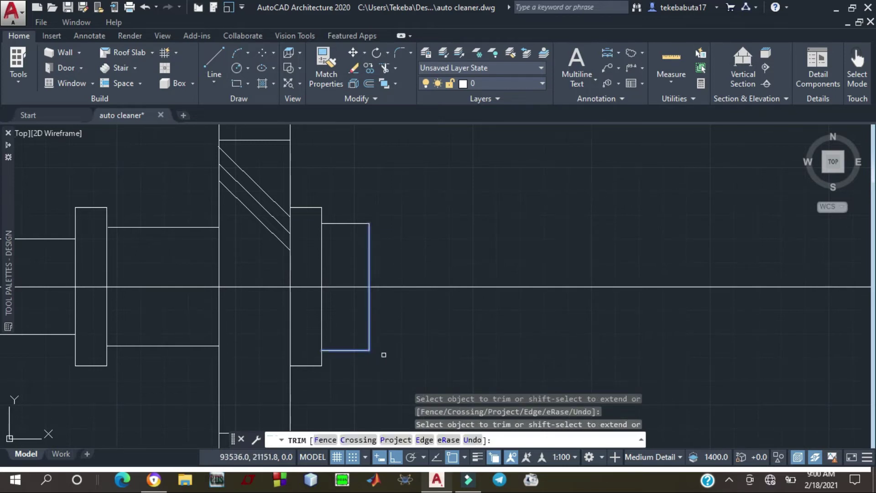
{"action": "key", "text": "Escape"}
{"action": "scroll", "coordinate": [392, 344], "scroll_direction": "down", "scroll_amount": 6}
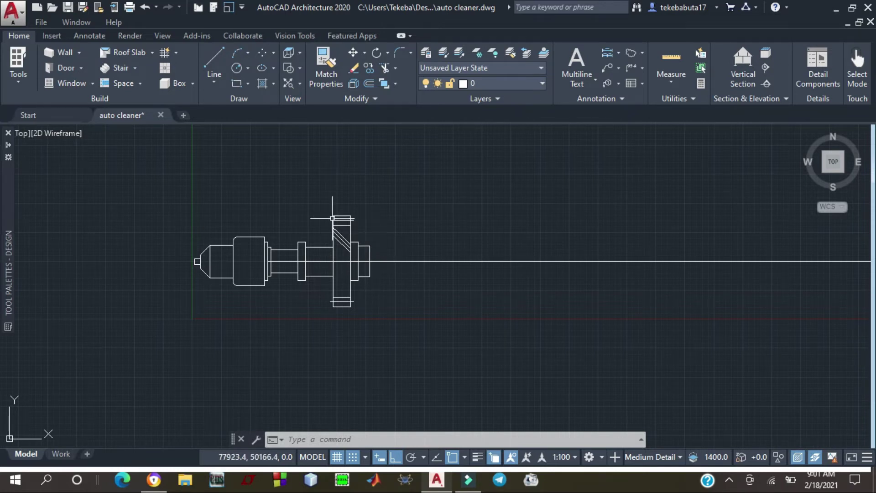
{"action": "left_click", "coordinate": [215, 56]}
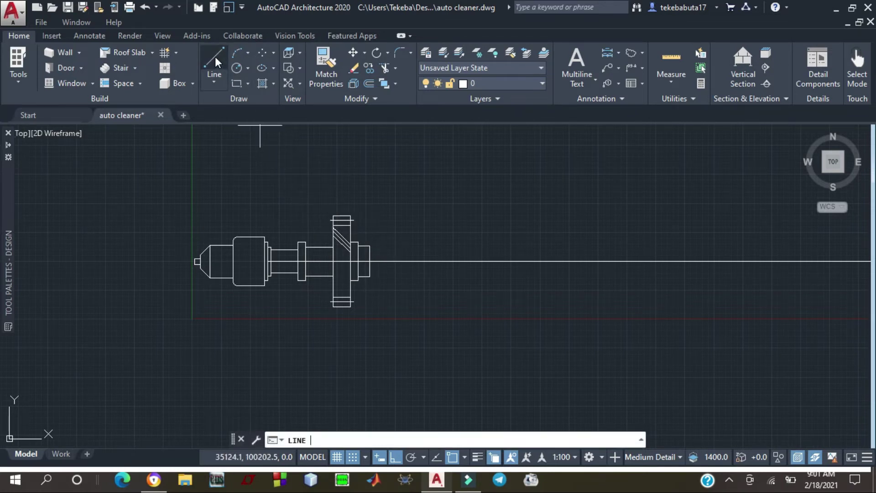
{"action": "left_click", "coordinate": [370, 246]}
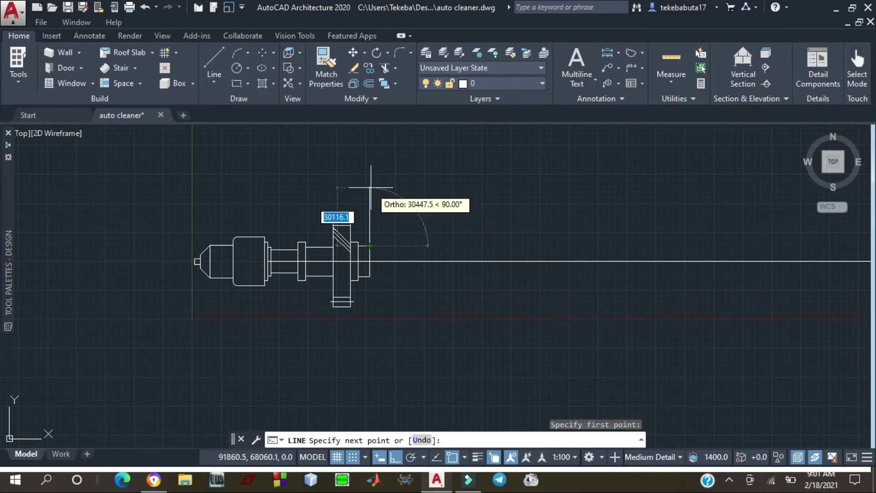
{"action": "type", "text": "3500"}
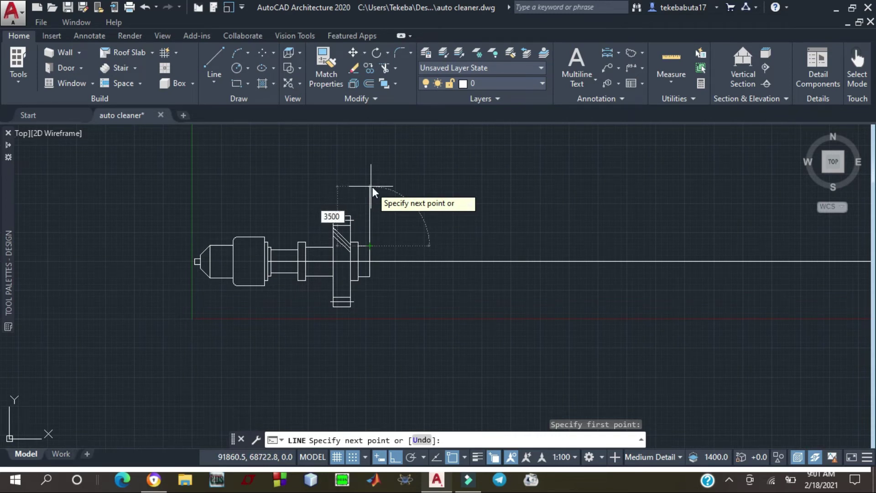
{"action": "key", "text": "Return"}
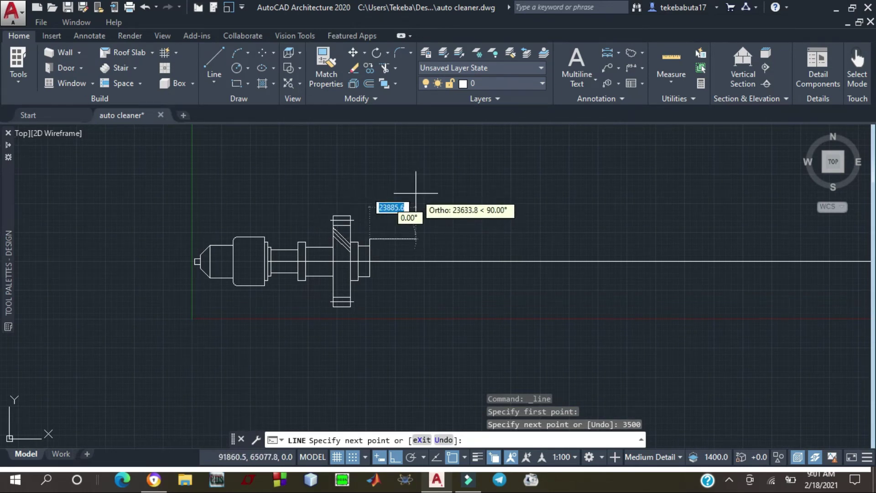
{"action": "type", "text": "800"}
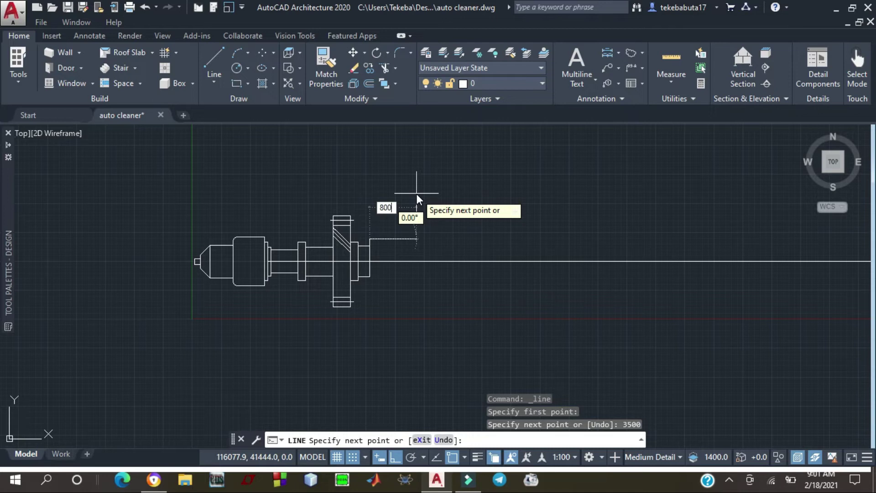
{"action": "key", "text": "Return"}
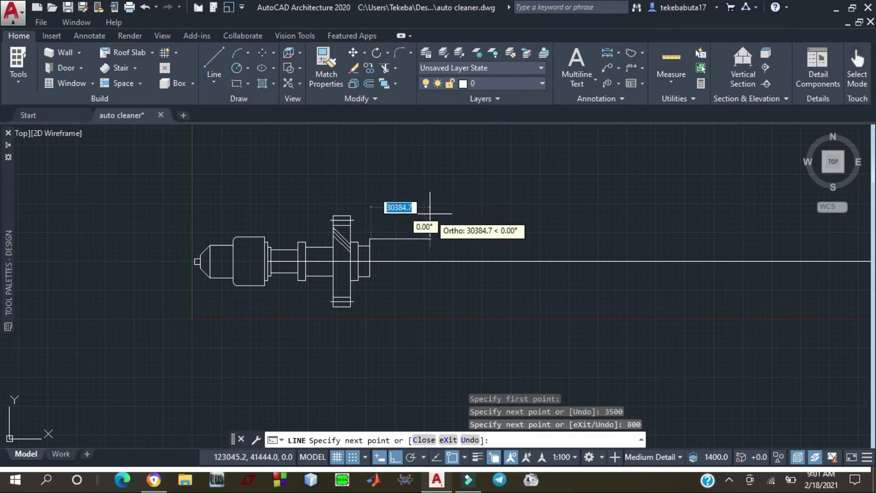
{"action": "key", "text": "Escape"}
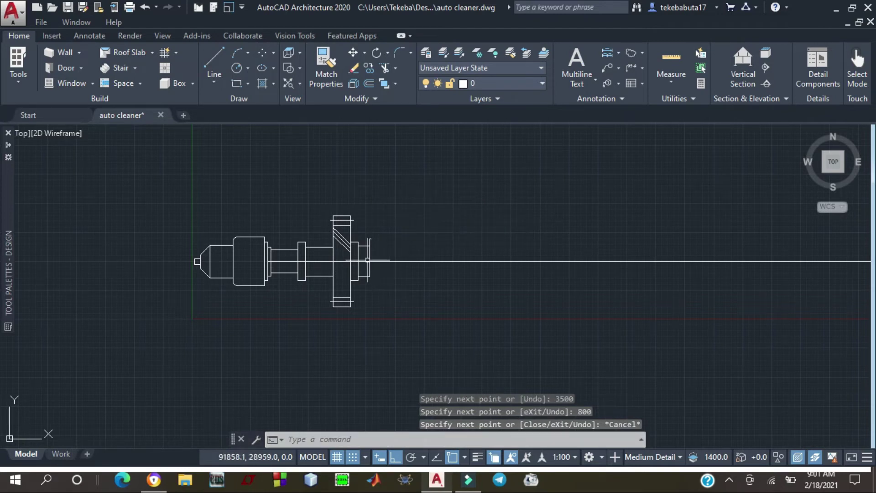
{"action": "scroll", "coordinate": [375, 224], "scroll_direction": "up", "scroll_amount": 3}
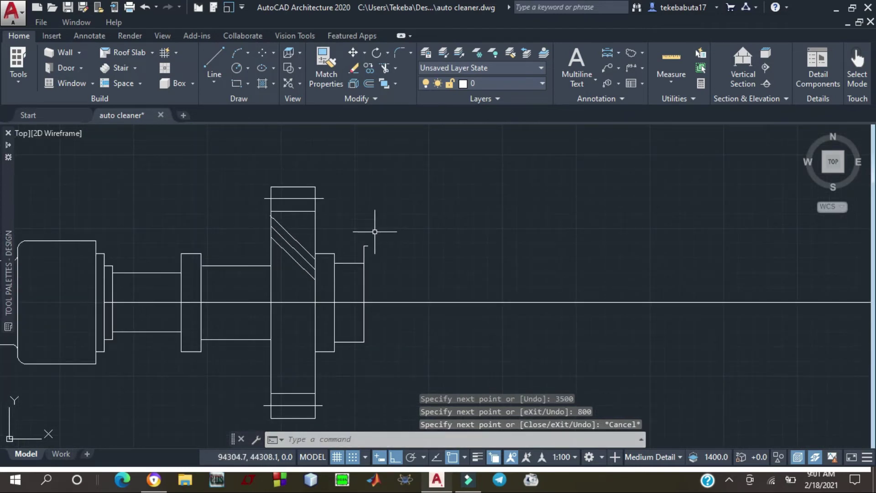
{"action": "scroll", "coordinate": [369, 254], "scroll_direction": "up", "scroll_amount": 4}
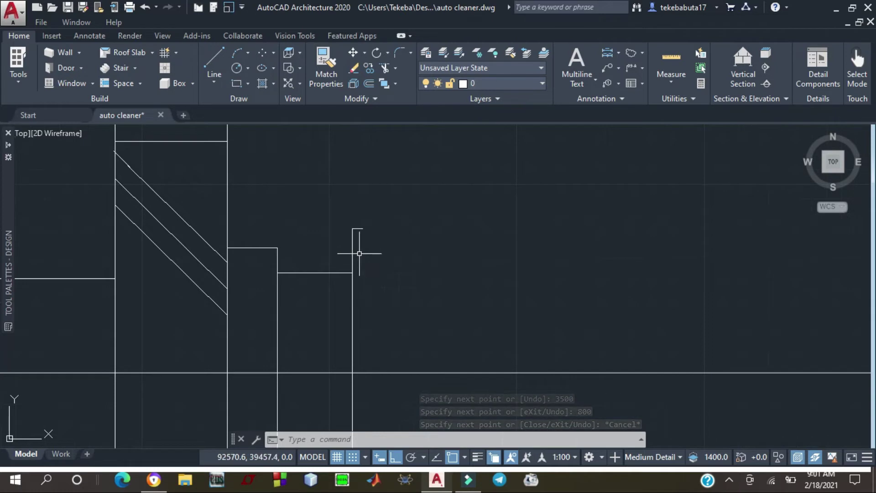
{"action": "mouse_move", "coordinate": [371, 222]}
{"action": "left_mouse_down"}
{"action": "mouse_move", "coordinate": [343, 226]}
{"action": "mouse_move", "coordinate": [341, 243]}
{"action": "mouse_move", "coordinate": [367, 247]}
{"action": "left_mouse_up"}
{"action": "key", "text": "Delete"}
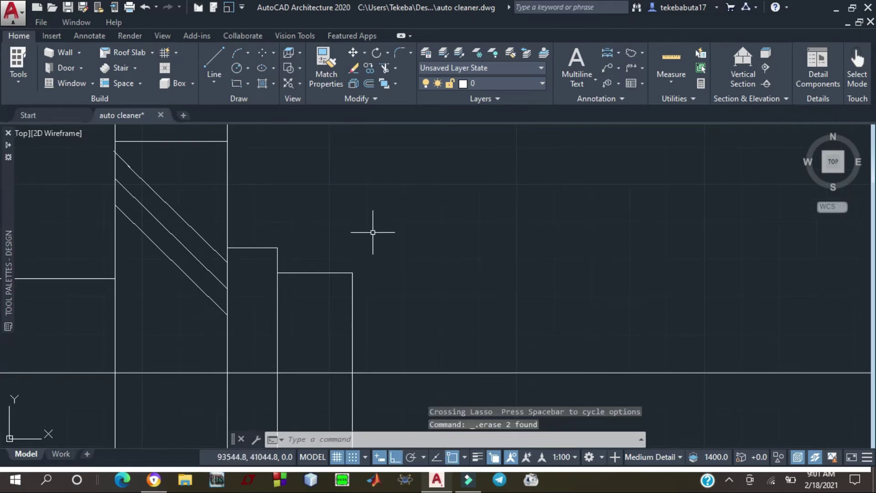
{"action": "scroll", "coordinate": [372, 231], "scroll_direction": "down", "scroll_amount": 4}
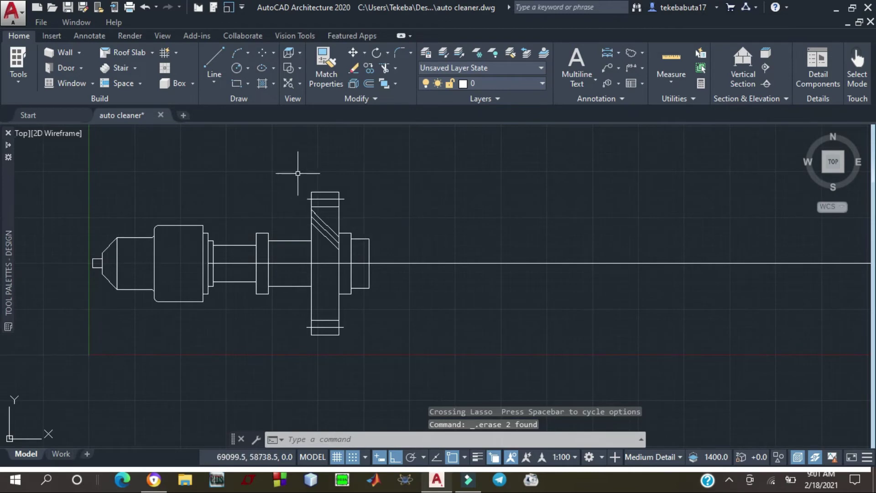
From the hub's right end, draw a 30500-long vertical plate edge and a 10000-long top edge
{"action": "left_click", "coordinate": [218, 57]}
{"action": "left_click", "coordinate": [369, 239]}
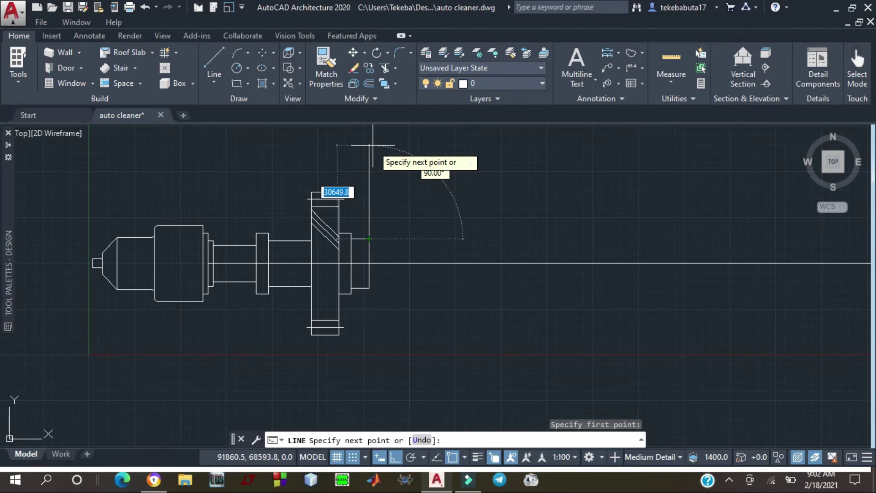
{"action": "type", "text": "305"}
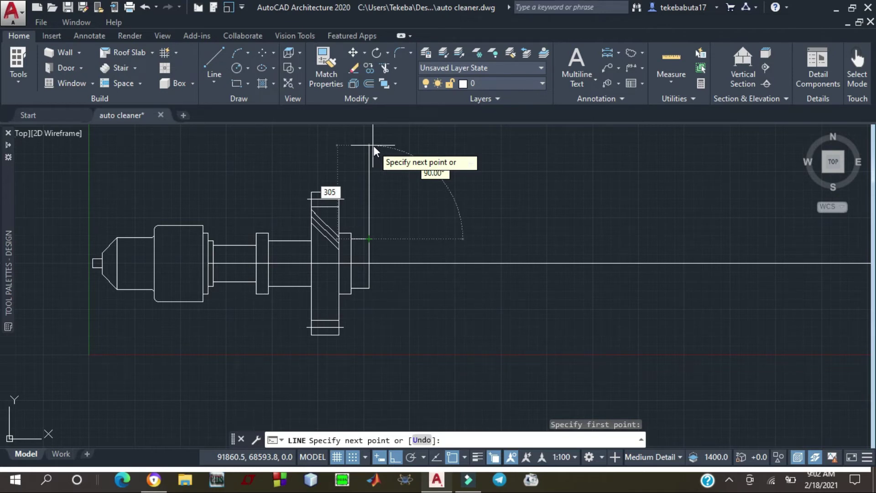
{"action": "type", "text": "00"}
{"action": "key", "text": "Return"}
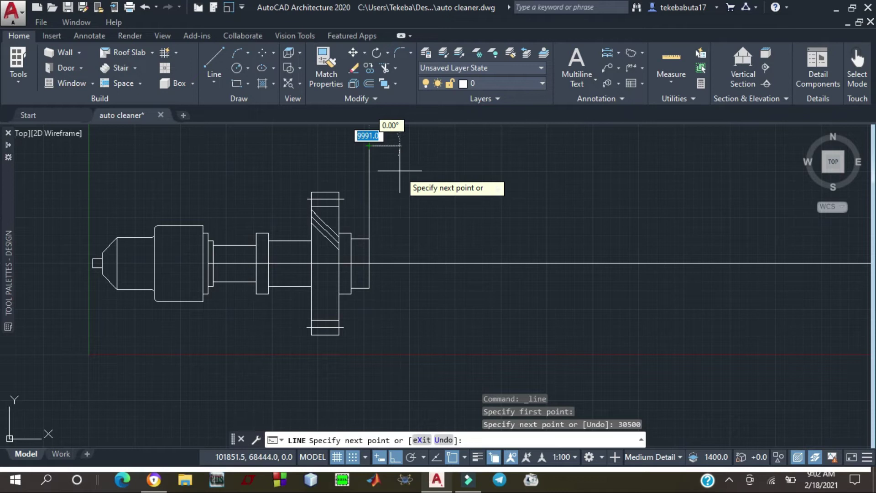
{"action": "type", "text": "10000"}
{"action": "key", "text": "Return"}
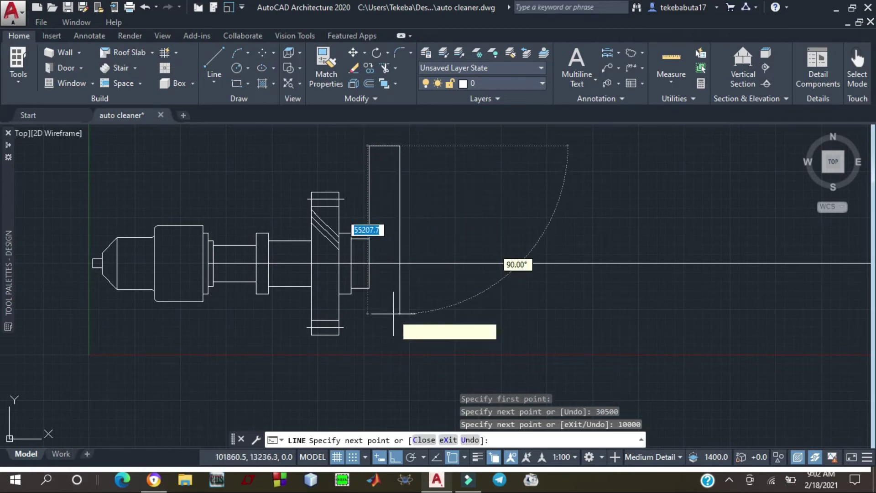
{"action": "key", "text": "Escape"}
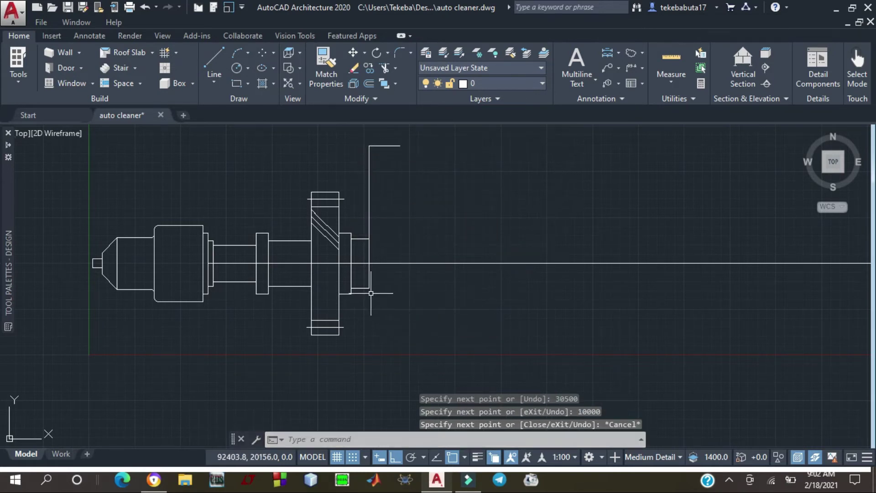
Draw the 30500 down and 10000 bottom edges to close the plate outline, then zoom to fit
{"action": "left_click", "coordinate": [212, 54]}
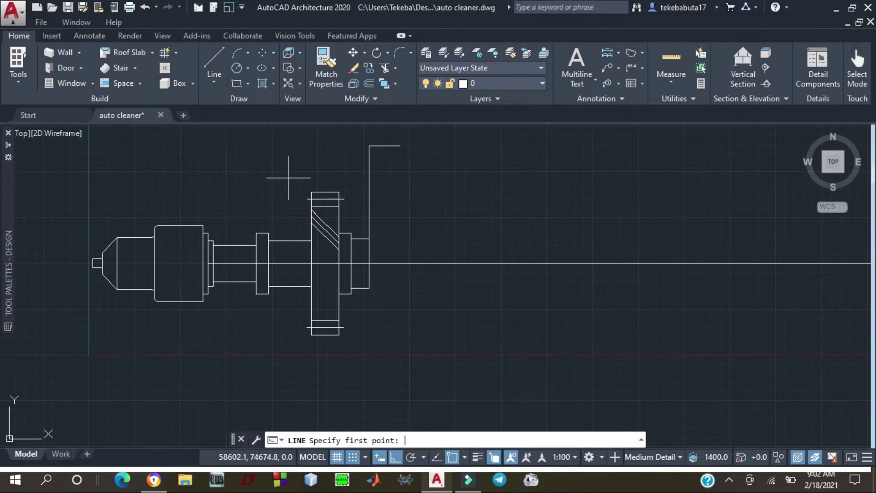
{"action": "left_click", "coordinate": [369, 288]}
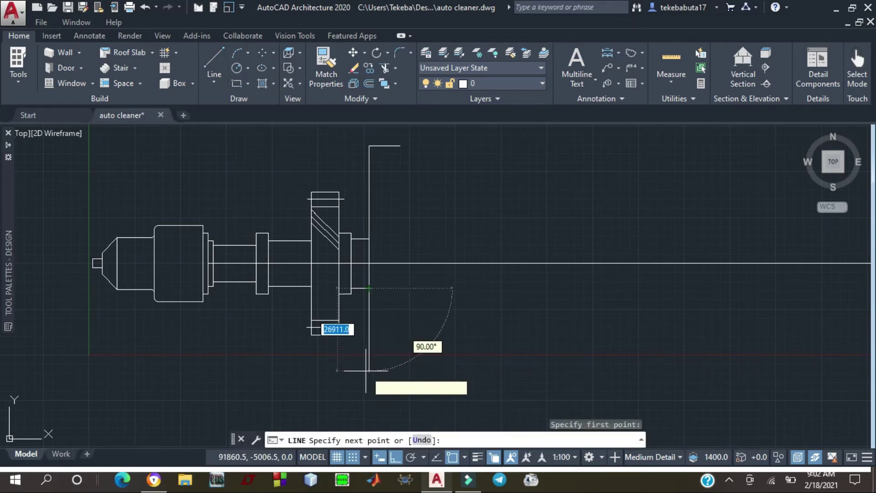
{"action": "type", "text": "30"}
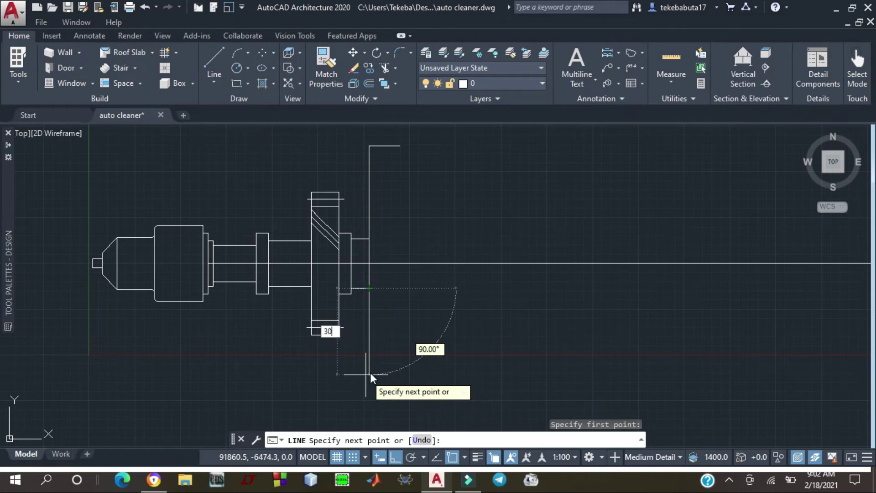
{"action": "type", "text": "500"}
{"action": "key", "text": "Return"}
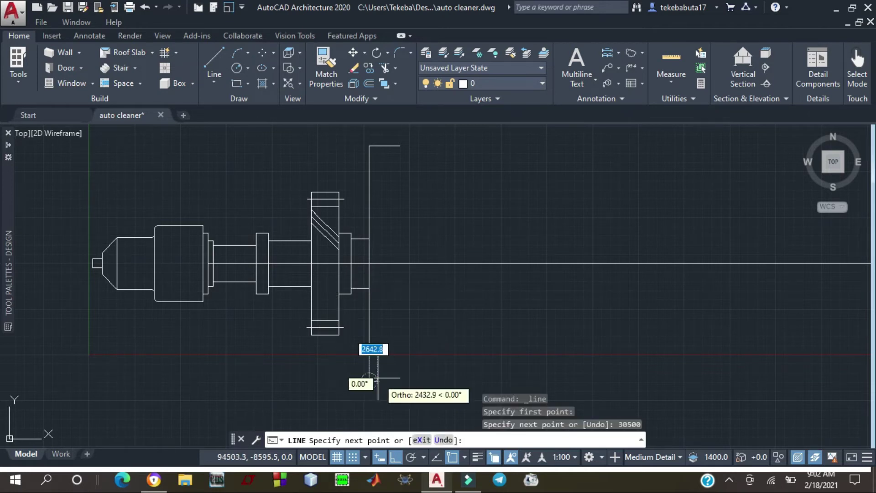
{"action": "type", "text": "10000"}
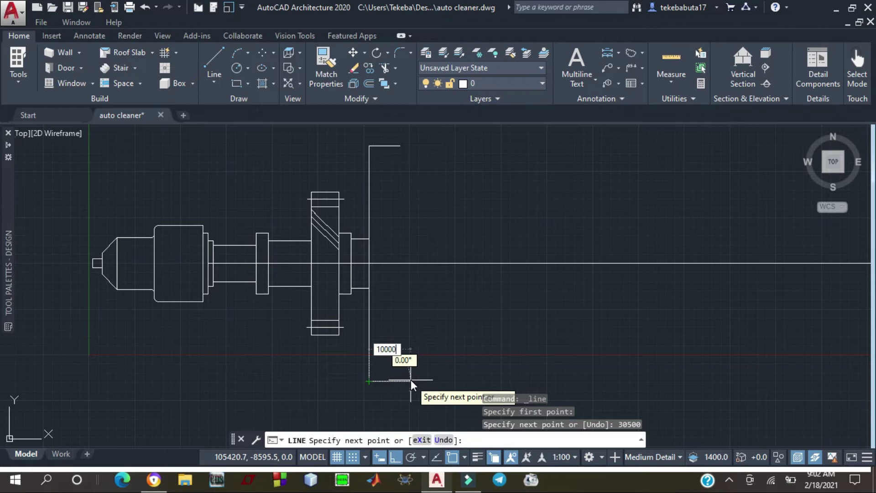
{"action": "key", "text": "Return"}
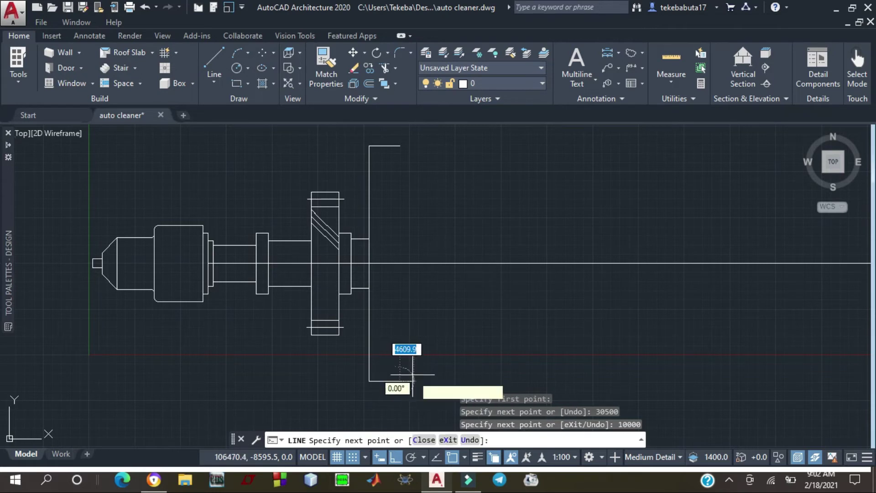
{"action": "left_click", "coordinate": [399, 146]}
{"action": "key", "text": "Escape"}
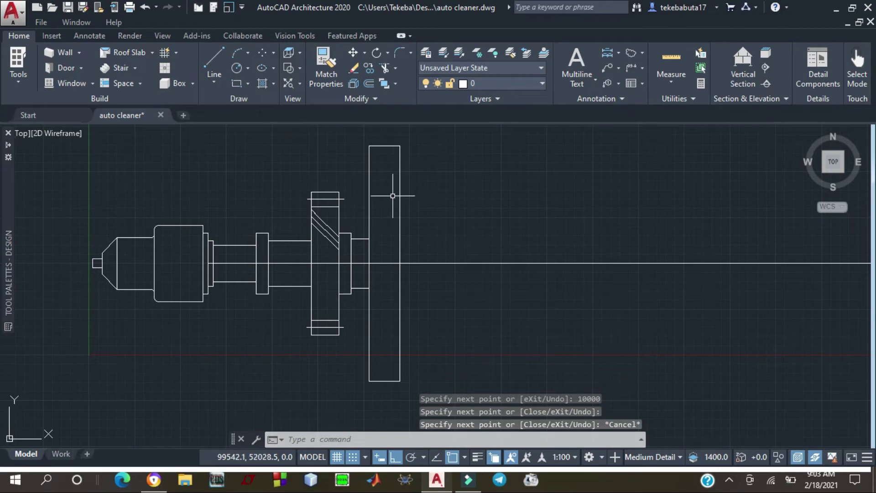
{"action": "scroll", "coordinate": [392, 198], "scroll_direction": "down", "scroll_amount": 5}
{"action": "scroll", "coordinate": [397, 231], "scroll_direction": "up", "scroll_amount": 2}
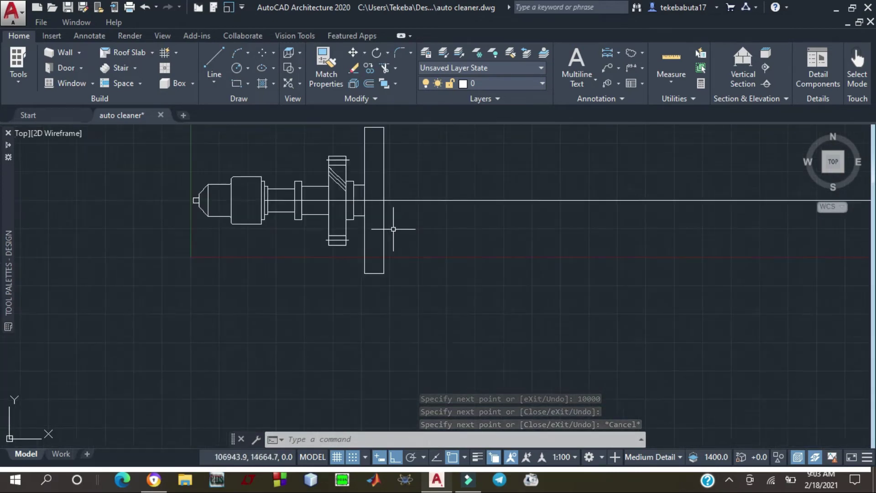
{"action": "scroll", "coordinate": [387, 252], "scroll_direction": "up", "scroll_amount": 2}
{"action": "scroll", "coordinate": [380, 254], "scroll_direction": "down", "scroll_amount": 3}
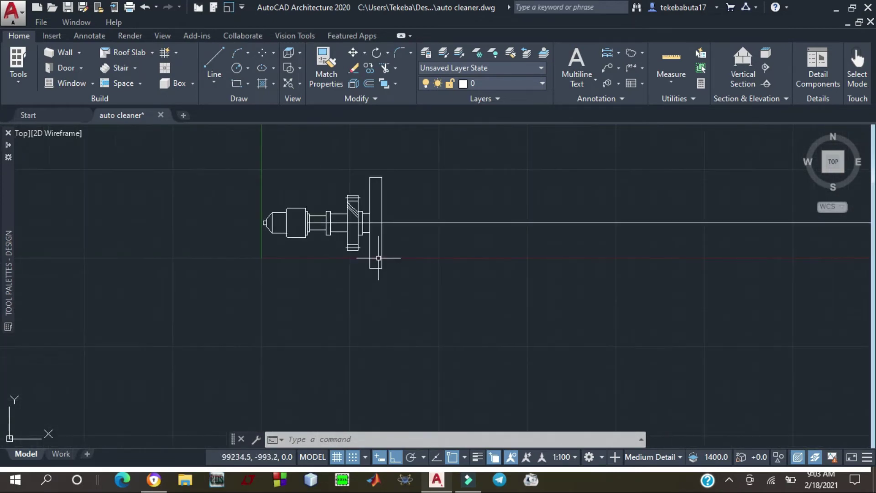
{"action": "scroll", "coordinate": [377, 211], "scroll_direction": "up", "scroll_amount": 3}
Zoom in near the hub's lower flange, look through the Line dropdown, then launch the Line tool
{"action": "scroll", "coordinate": [370, 215], "scroll_direction": "down", "scroll_amount": 2}
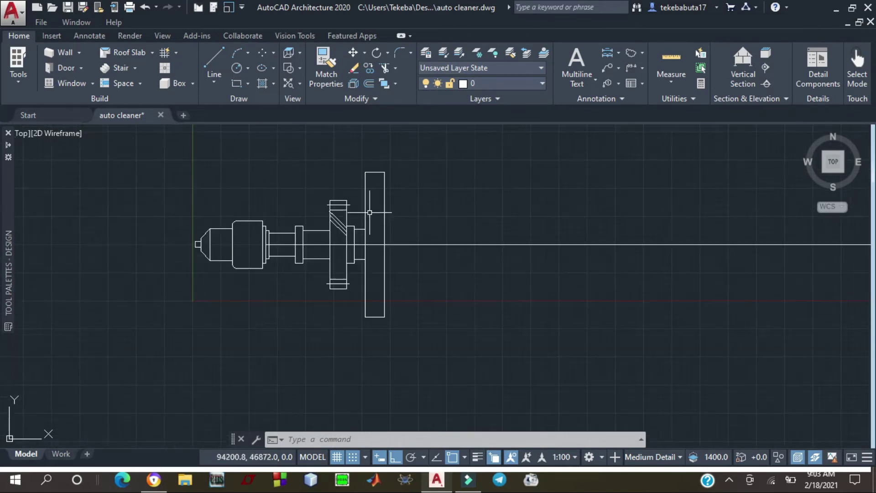
{"action": "scroll", "coordinate": [369, 211], "scroll_direction": "down", "scroll_amount": 2}
{"action": "scroll", "coordinate": [379, 216], "scroll_direction": "up", "scroll_amount": 2}
{"action": "scroll", "coordinate": [379, 216], "scroll_direction": "up", "scroll_amount": 1}
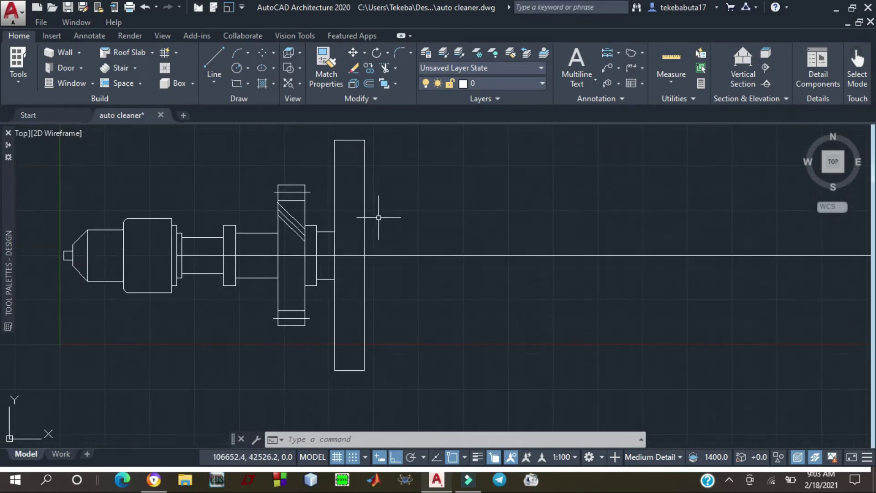
{"action": "scroll", "coordinate": [380, 206], "scroll_direction": "down", "scroll_amount": 1}
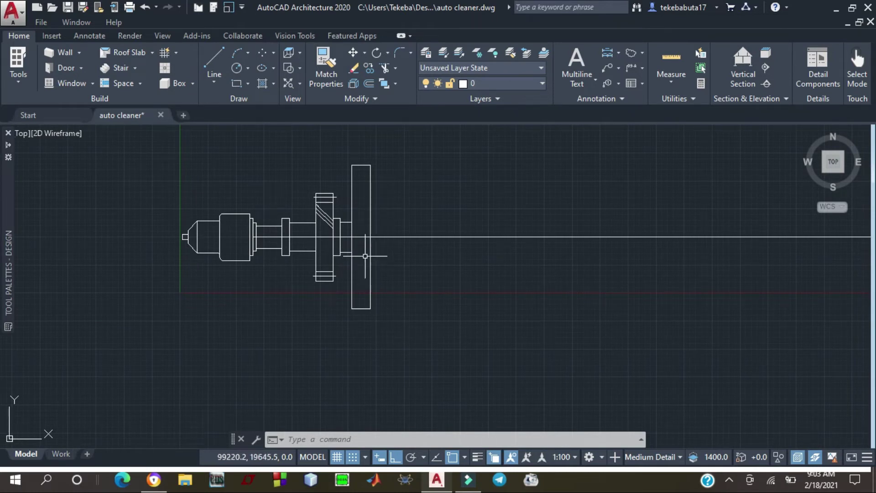
{"action": "scroll", "coordinate": [363, 247], "scroll_direction": "up", "scroll_amount": 1}
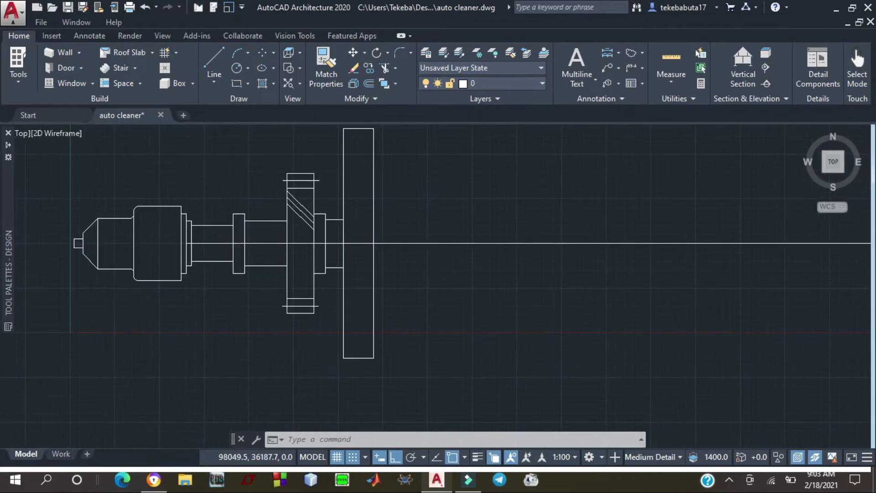
{"action": "scroll", "coordinate": [358, 248], "scroll_direction": "down", "scroll_amount": 1}
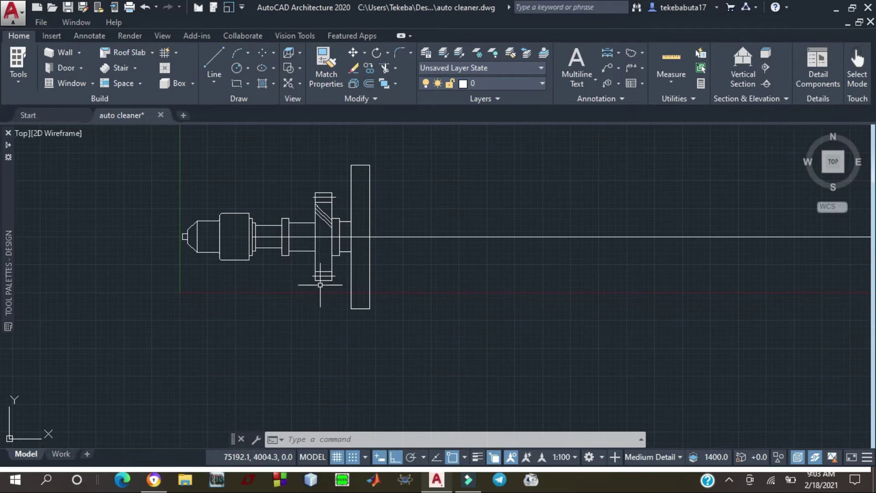
{"action": "scroll", "coordinate": [327, 286], "scroll_direction": "up", "scroll_amount": 2}
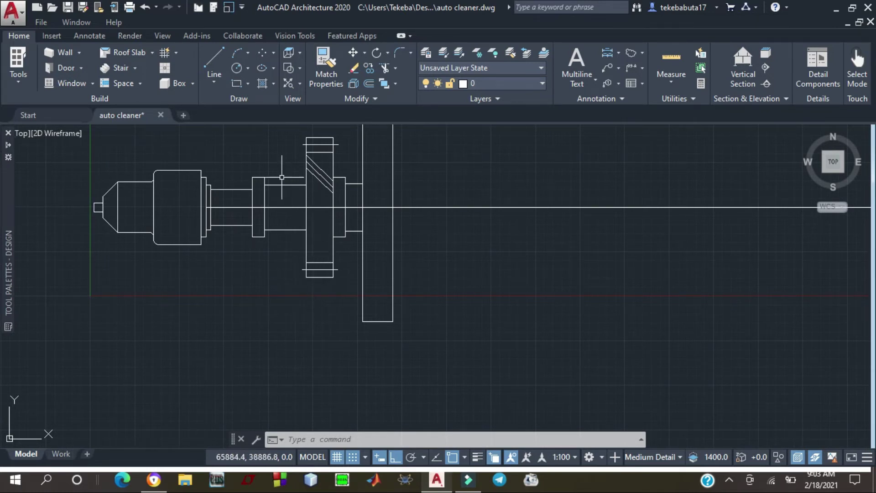
{"action": "left_click", "coordinate": [221, 83]}
{"action": "left_click", "coordinate": [122, 394]}
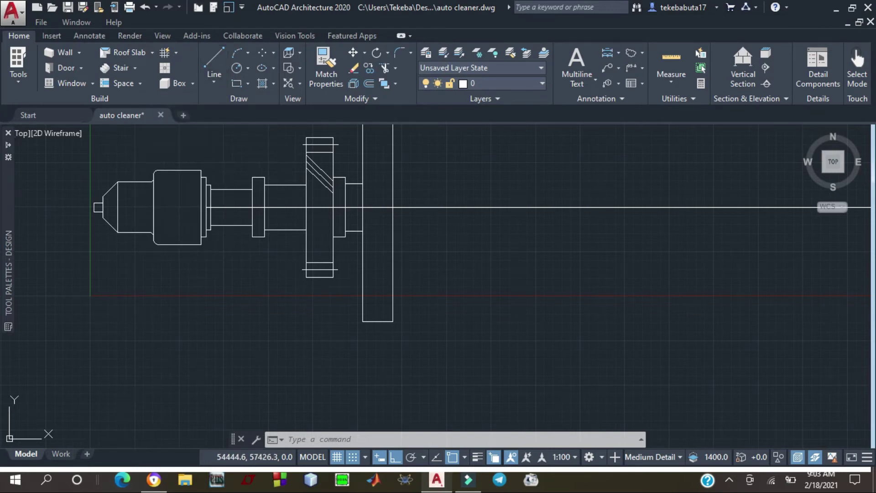
{"action": "left_click", "coordinate": [214, 57]}
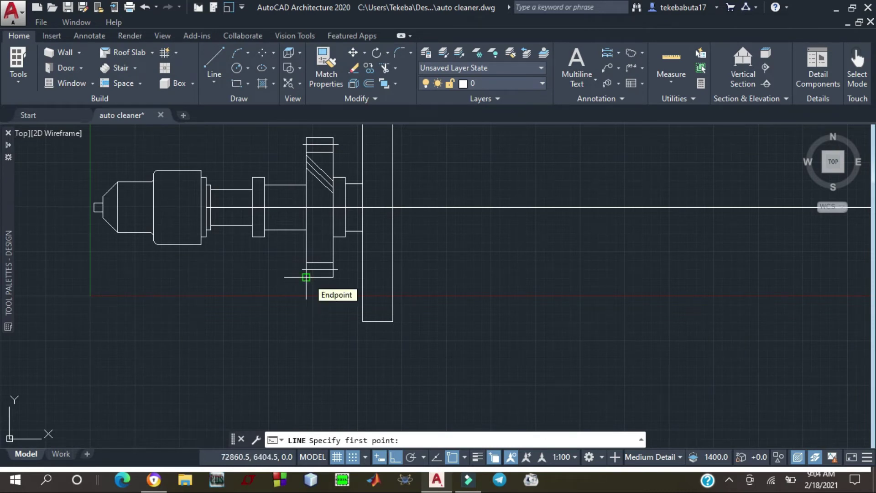
{"action": "left_click", "coordinate": [306, 277]}
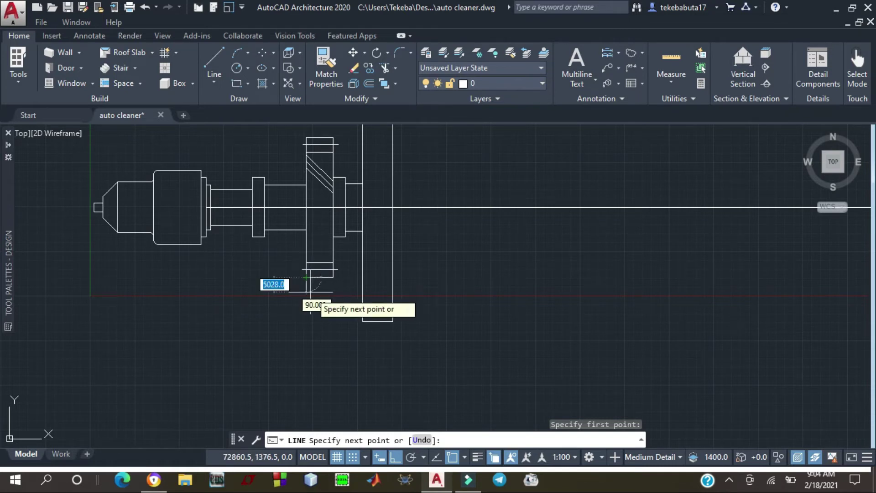
{"action": "type", "text": "500"}
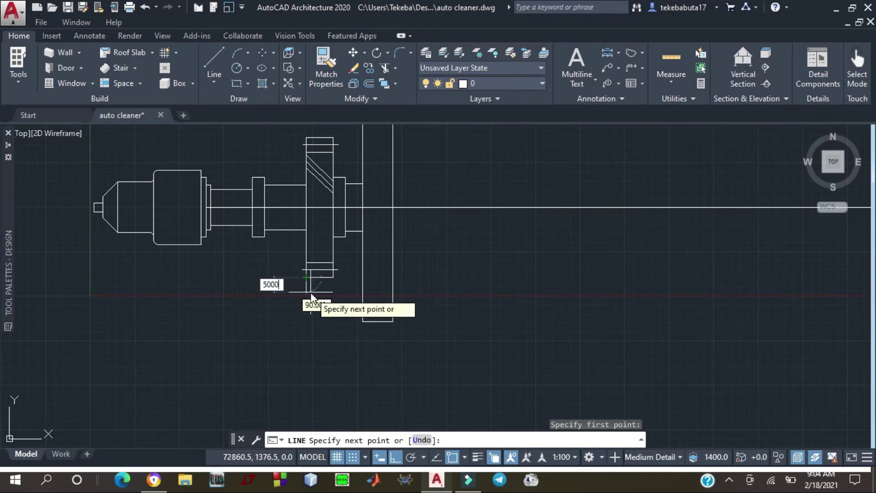
{"action": "type", "text": "0"}
{"action": "key", "text": "Return"}
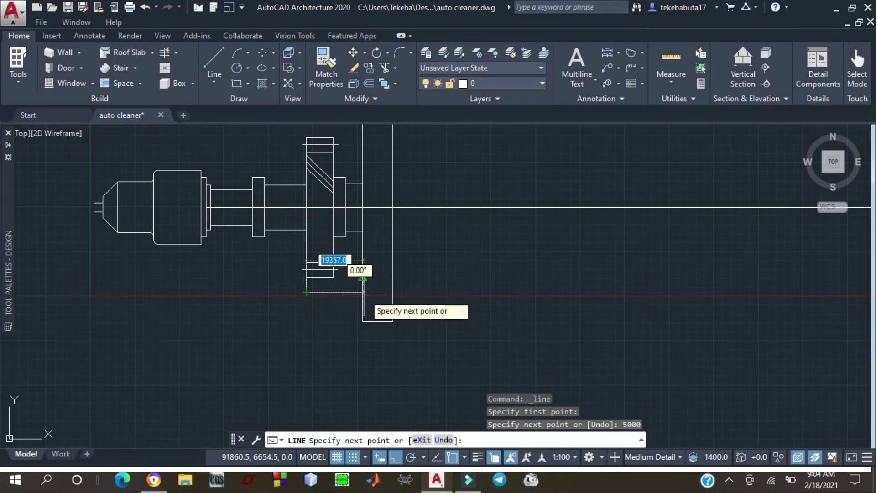
{"action": "left_click", "coordinate": [363, 277]}
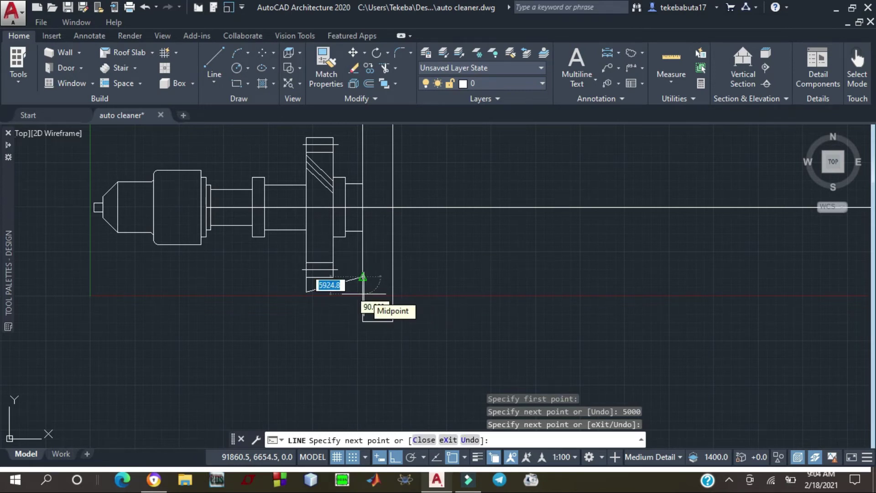
{"action": "key", "text": "Escape"}
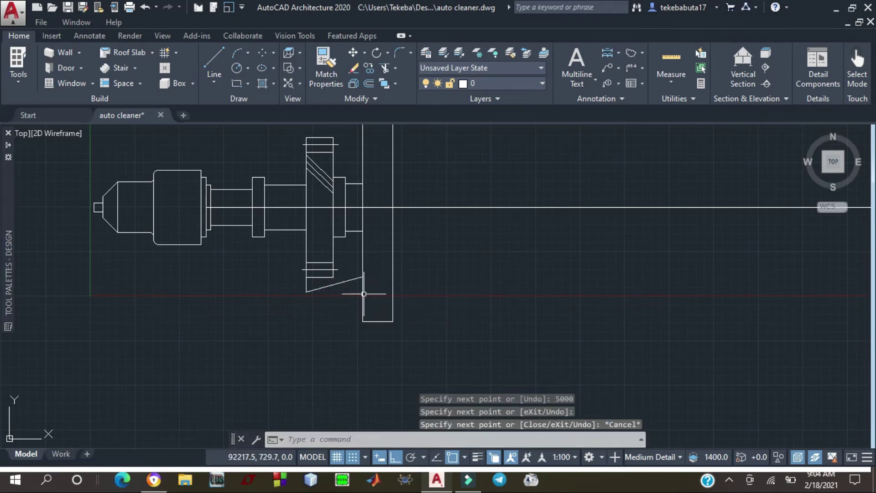
{"action": "left_click", "coordinate": [342, 282]}
{"action": "key", "text": "Delete"}
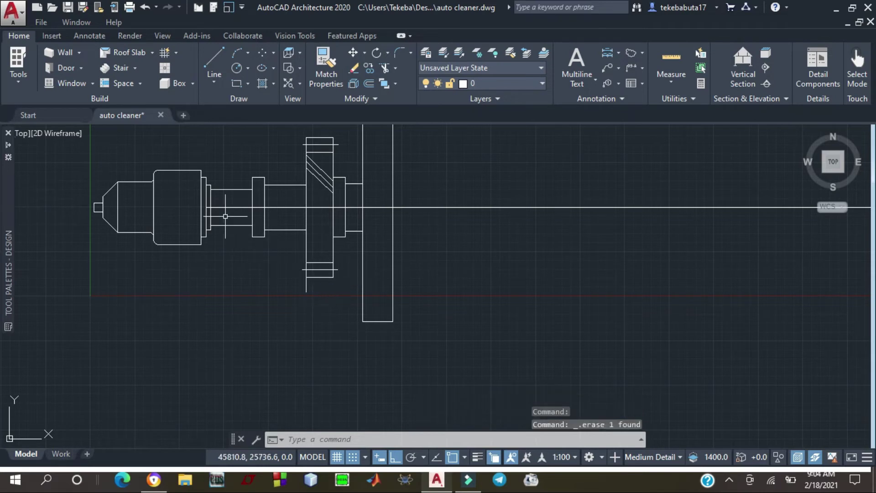
{"action": "left_click", "coordinate": [218, 57]}
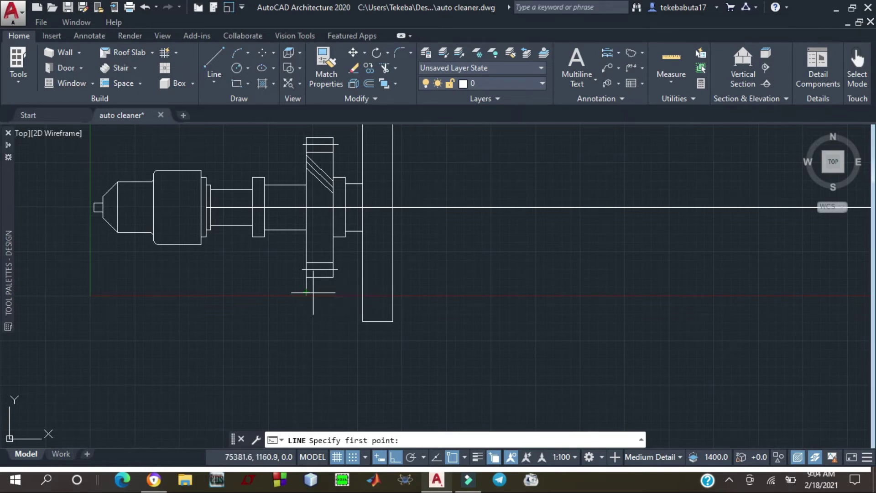
{"action": "left_click", "coordinate": [311, 307]}
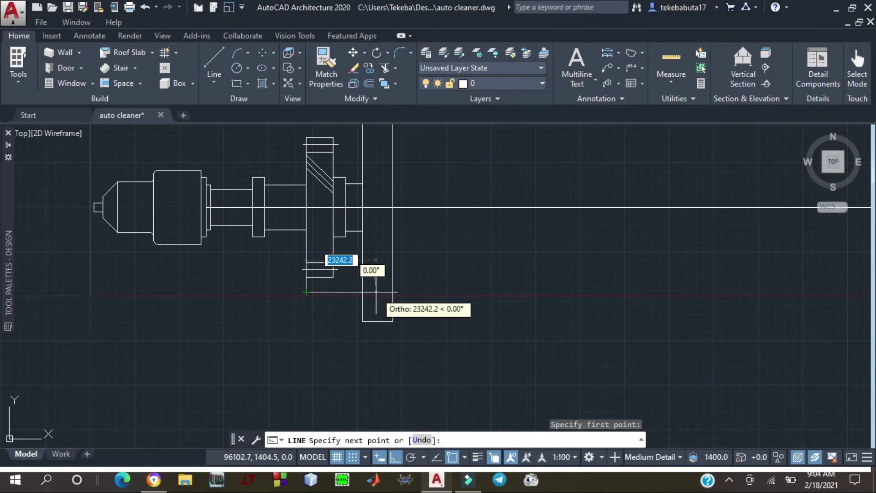
{"action": "left_click", "coordinate": [417, 292]}
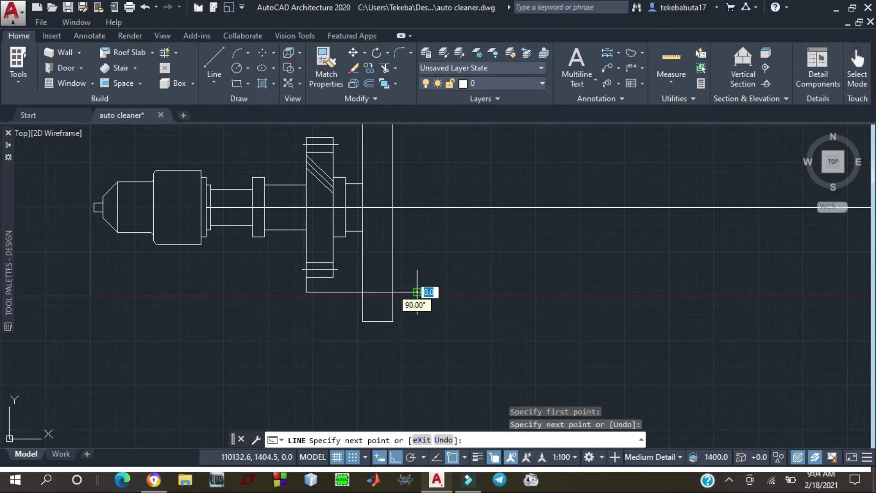
{"action": "key", "text": "Escape"}
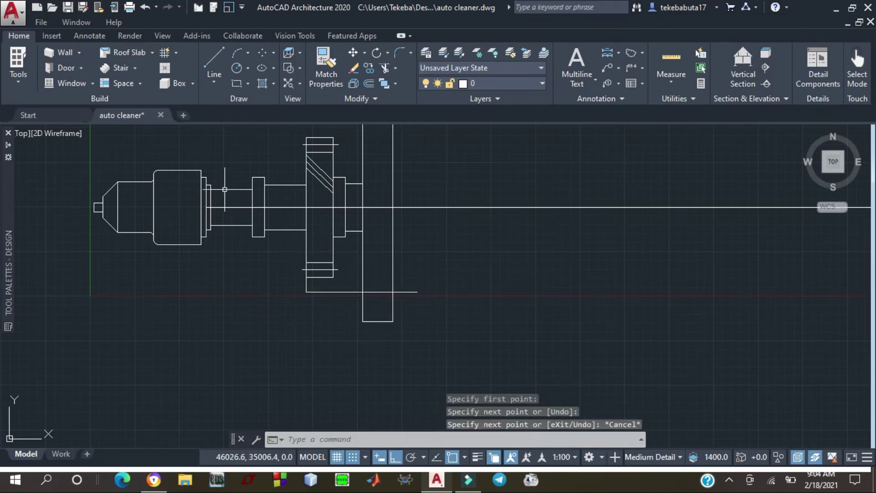
{"action": "left_click", "coordinate": [215, 60]}
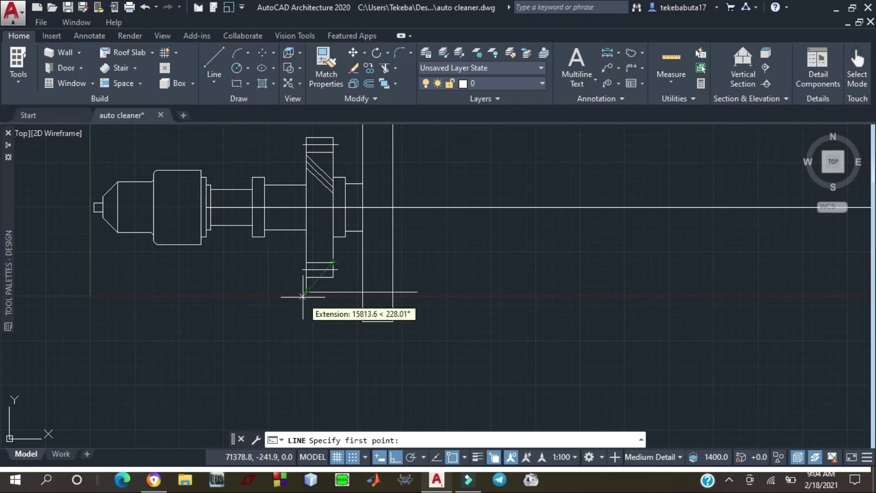
{"action": "key", "text": "Escape"}
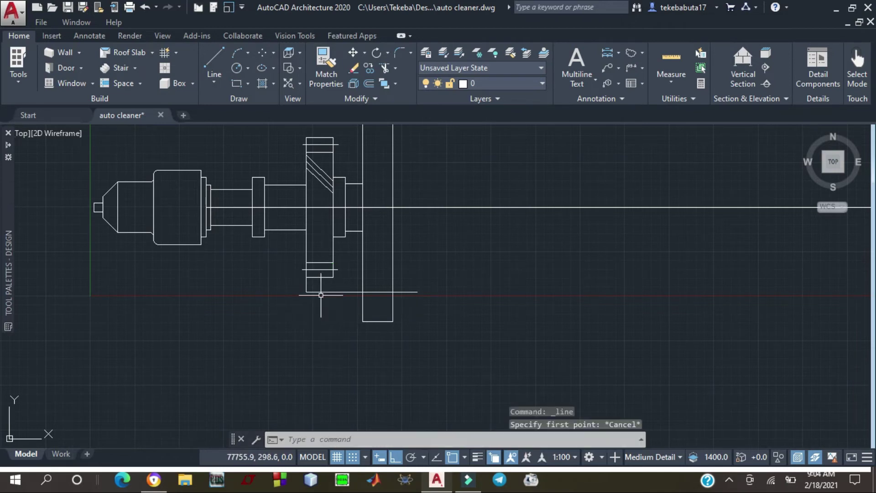
{"action": "left_click", "coordinate": [320, 293]}
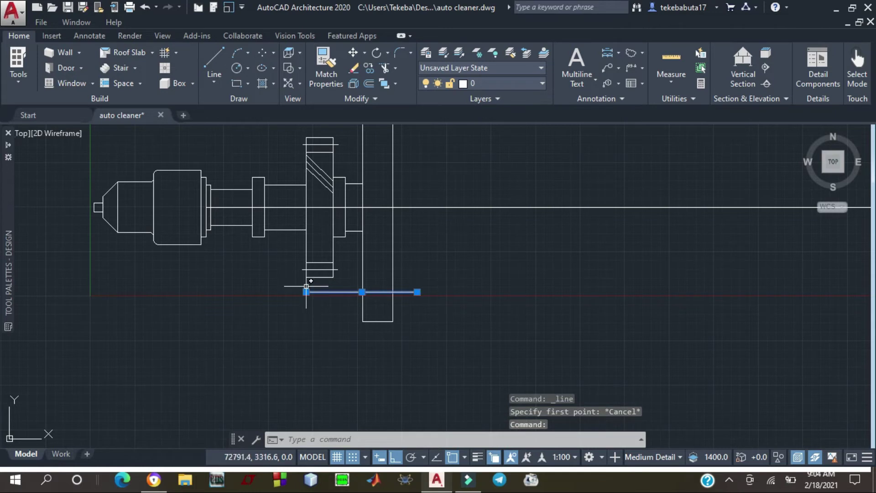
{"action": "left_click", "coordinate": [306, 284]}
{"action": "key", "text": "Delete"}
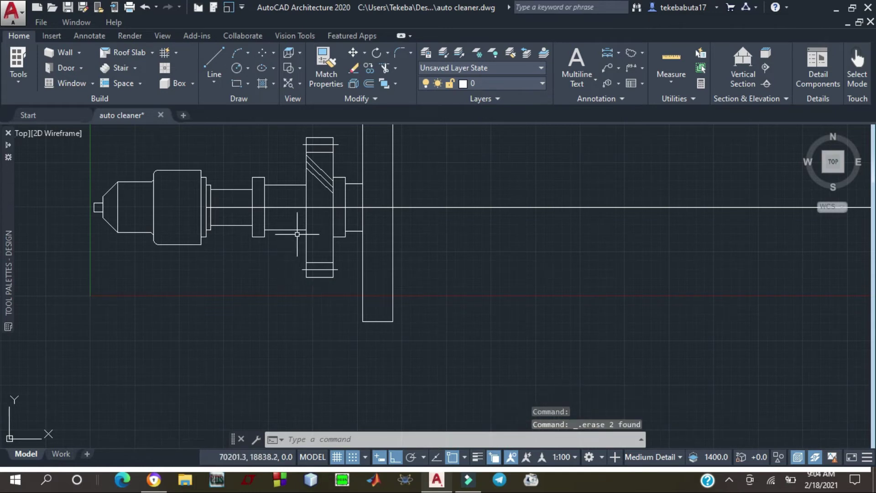
{"action": "left_click", "coordinate": [210, 56]}
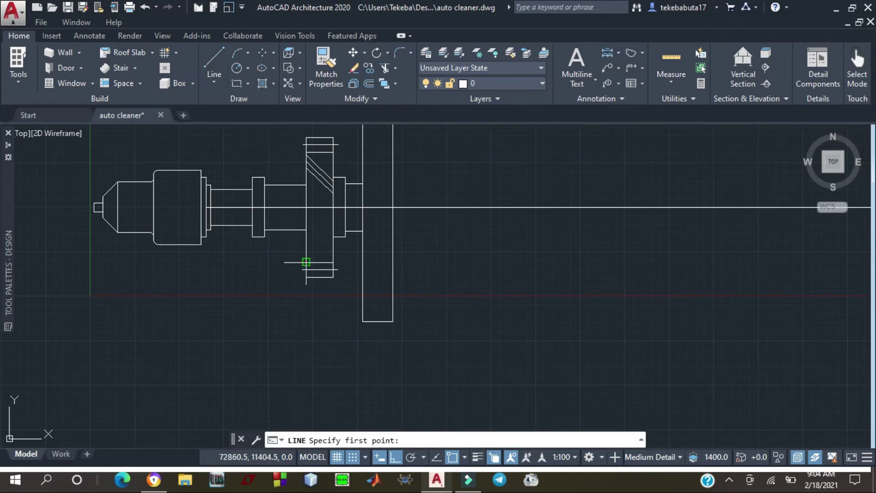
{"action": "scroll", "coordinate": [314, 274], "scroll_direction": "up", "scroll_amount": 6}
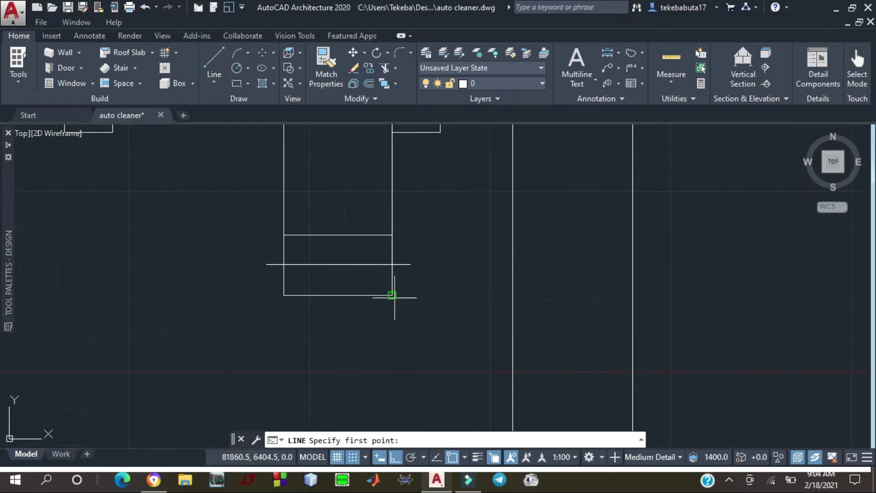
{"action": "left_click", "coordinate": [391, 294]}
{"action": "left_click", "coordinate": [417, 294]}
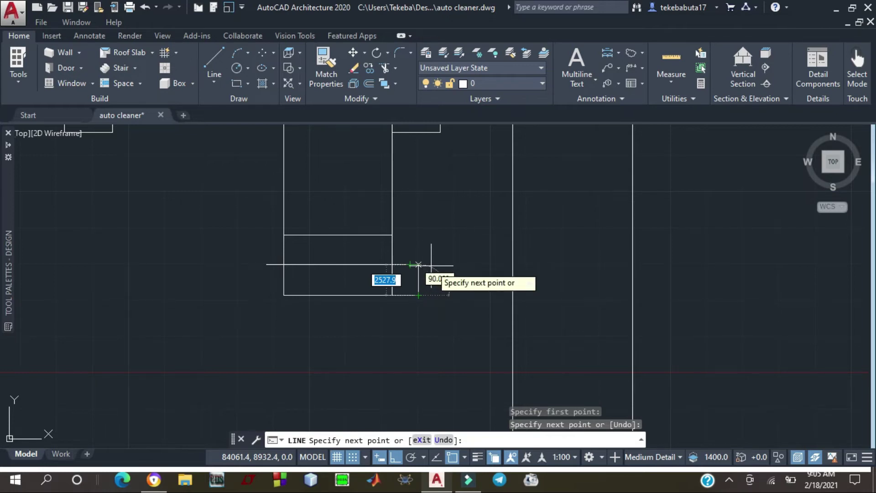
{"action": "key", "text": "Escape"}
{"action": "left_click", "coordinate": [412, 295]}
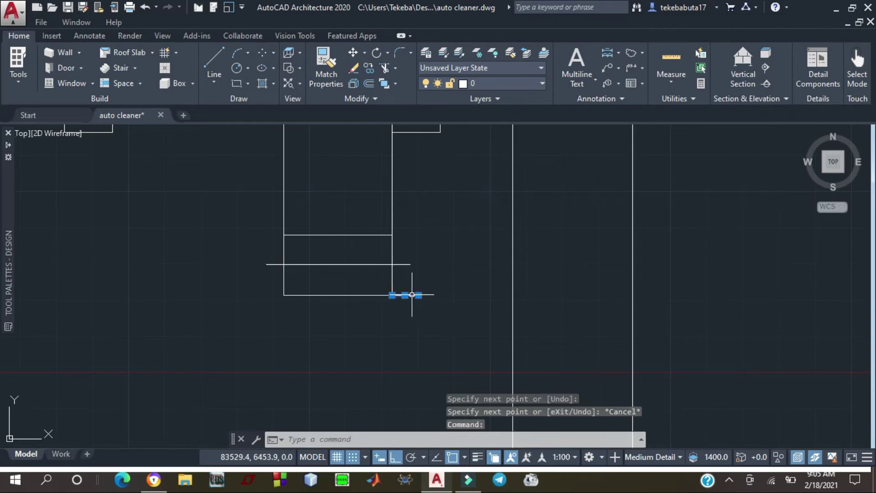
{"action": "key", "text": "Delete"}
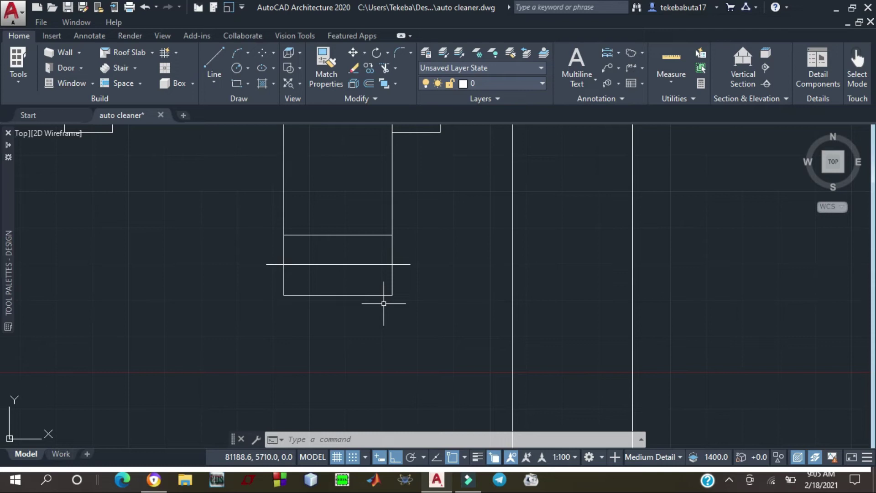
{"action": "scroll", "coordinate": [364, 299], "scroll_direction": "down", "scroll_amount": 6}
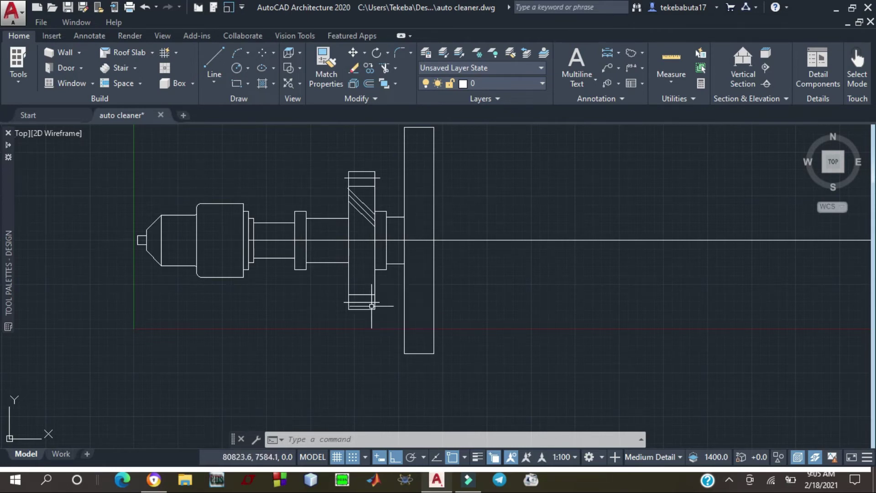
{"action": "left_click", "coordinate": [214, 59]}
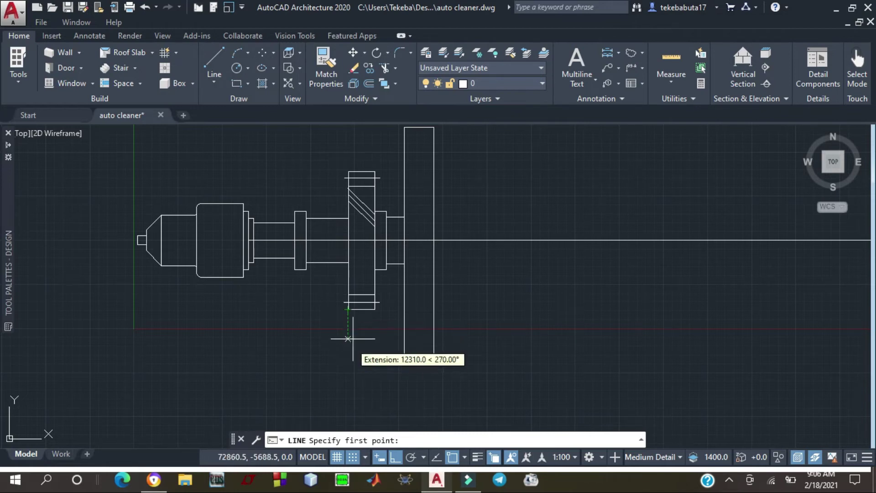
From the flange corner, draw a short left segment, a 2500 drop, and a long horizontal run past the plate
{"action": "scroll", "coordinate": [347, 321], "scroll_direction": "up", "scroll_amount": 4}
{"action": "left_click", "coordinate": [351, 291]}
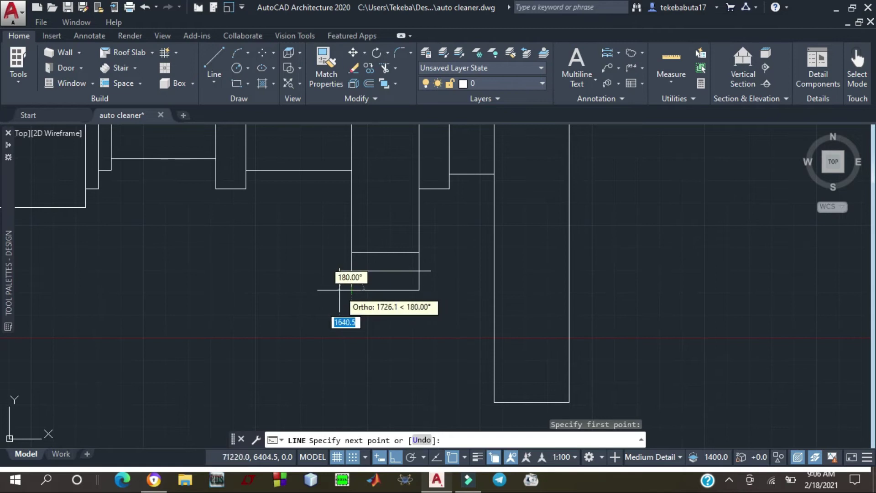
{"action": "left_click", "coordinate": [339, 291]}
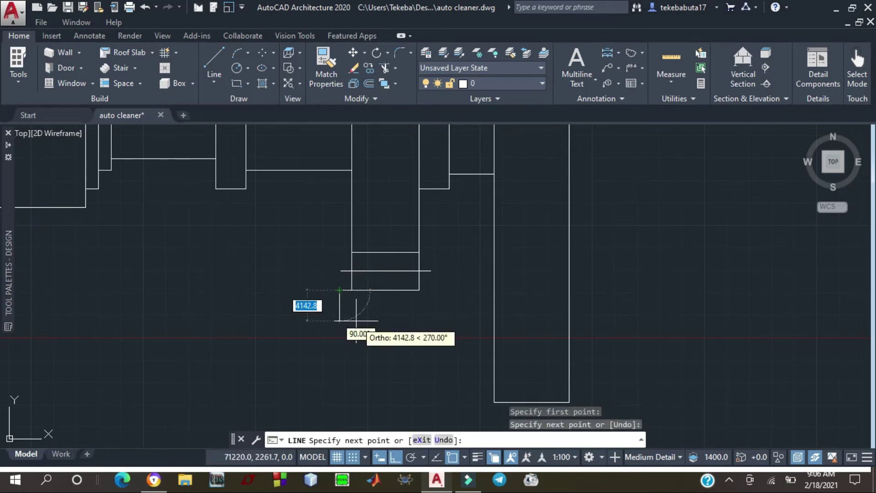
{"action": "type", "text": "2"}
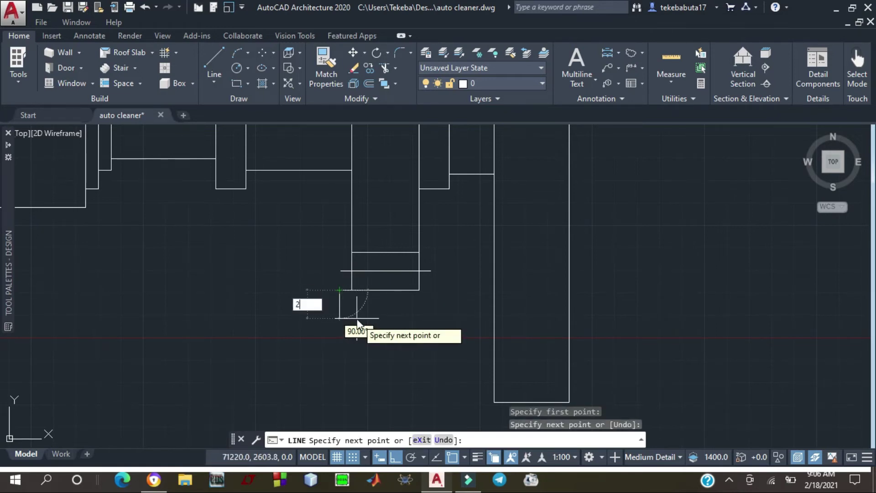
{"action": "type", "text": "500"}
{"action": "key", "text": "Return"}
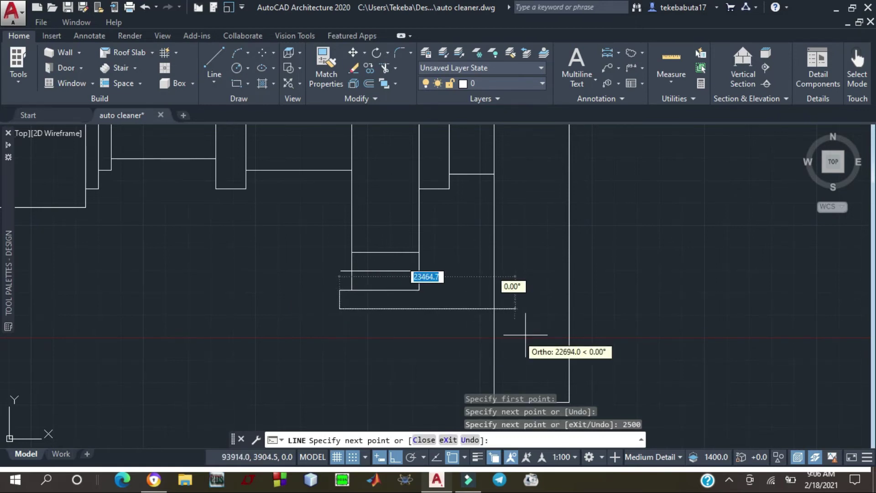
{"action": "left_click", "coordinate": [635, 334]}
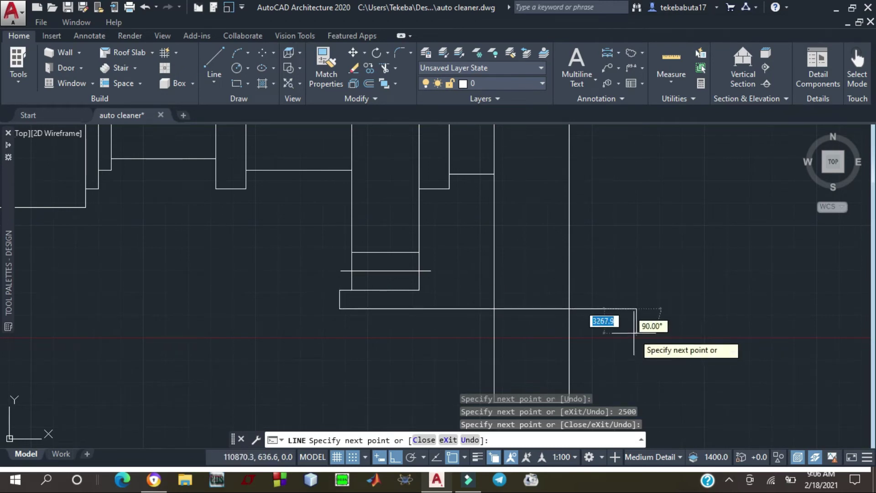
{"action": "key", "text": "Escape"}
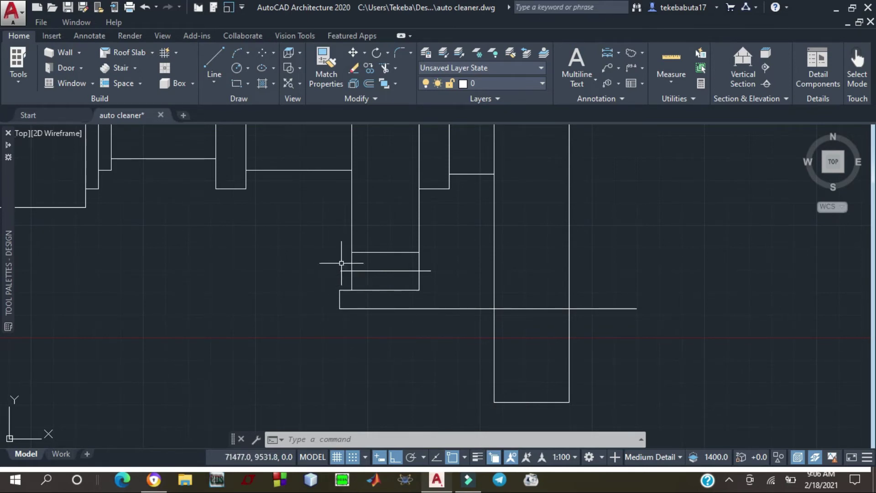
Start a vertical line down from the support corner, then abandon it
{"action": "left_click", "coordinate": [218, 53]}
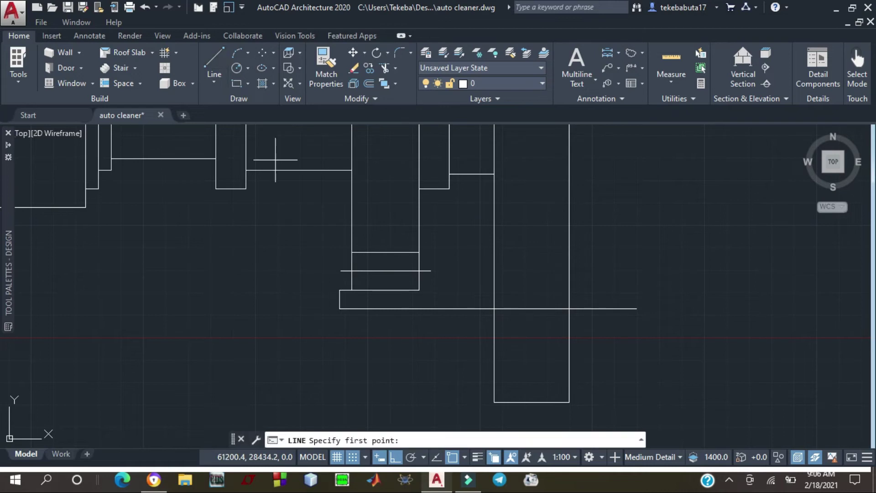
{"action": "left_click", "coordinate": [352, 290]}
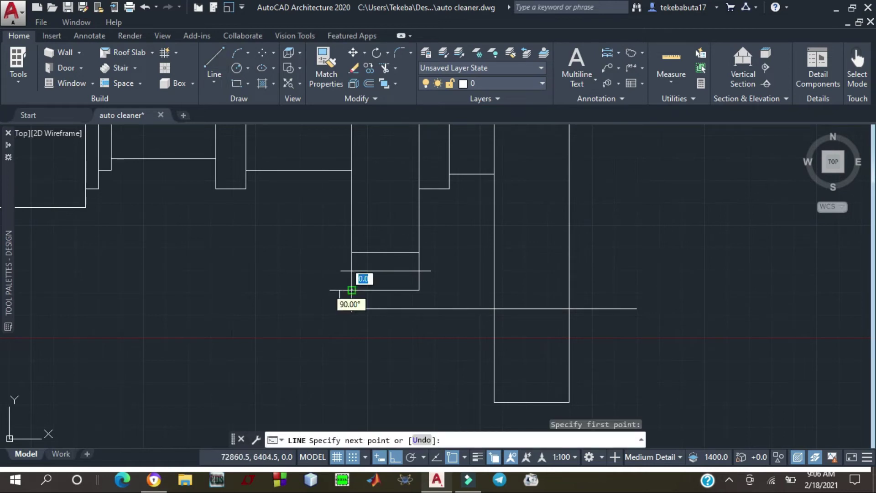
{"action": "left_click", "coordinate": [352, 323]}
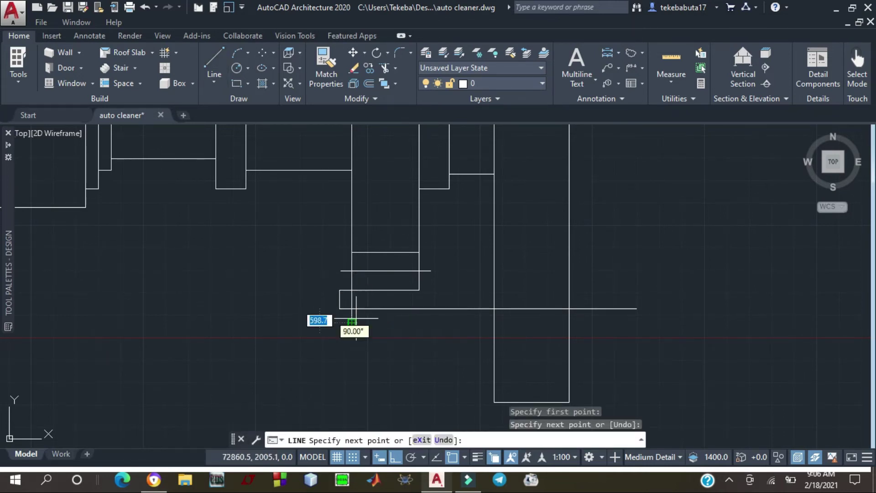
{"action": "key", "text": "Escape"}
{"action": "scroll", "coordinate": [351, 315], "scroll_direction": "up", "scroll_amount": 4}
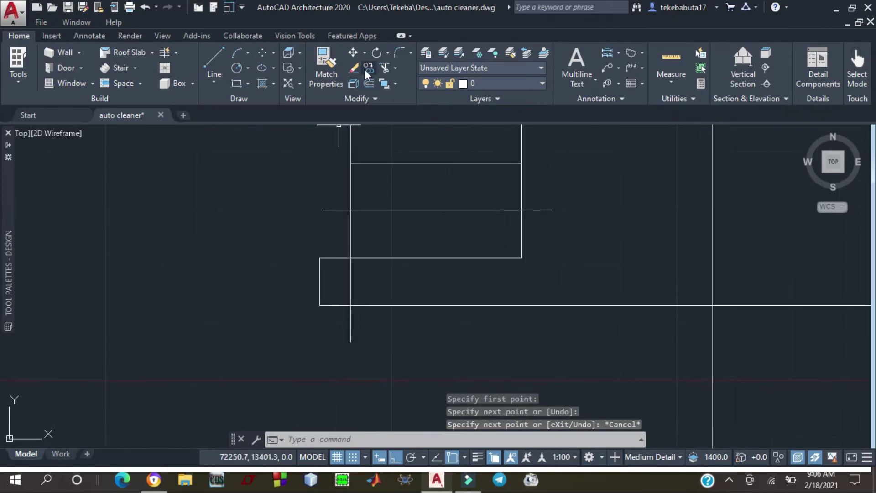
Trim the stub left of the vertical line, then select the leftover upper and vertical stubs
{"action": "left_click", "coordinate": [383, 68]}
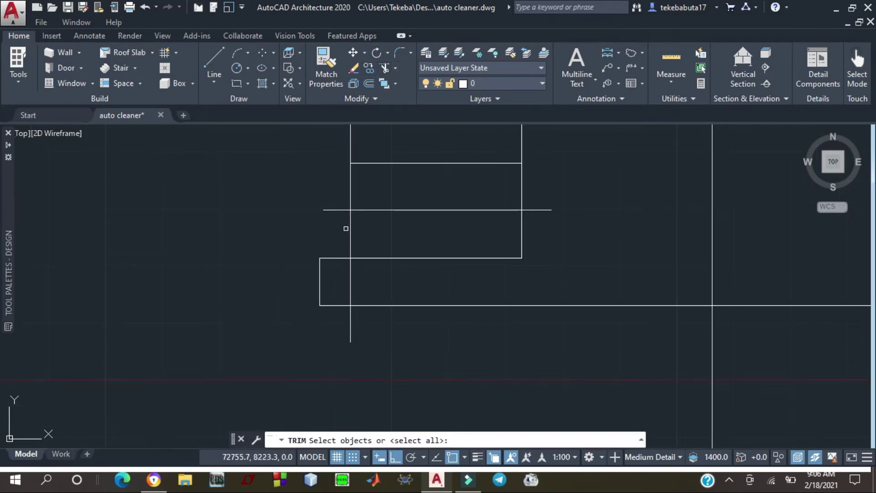
{"action": "left_click", "coordinate": [350, 254]}
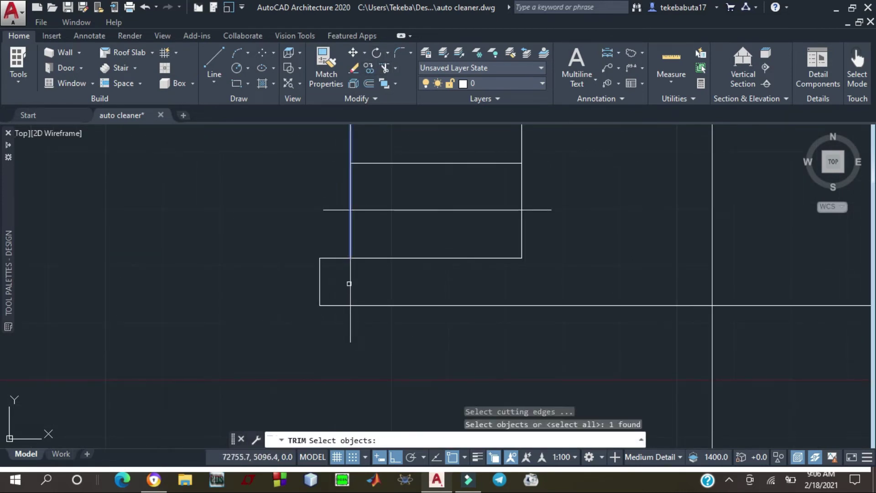
{"action": "left_click", "coordinate": [350, 286]}
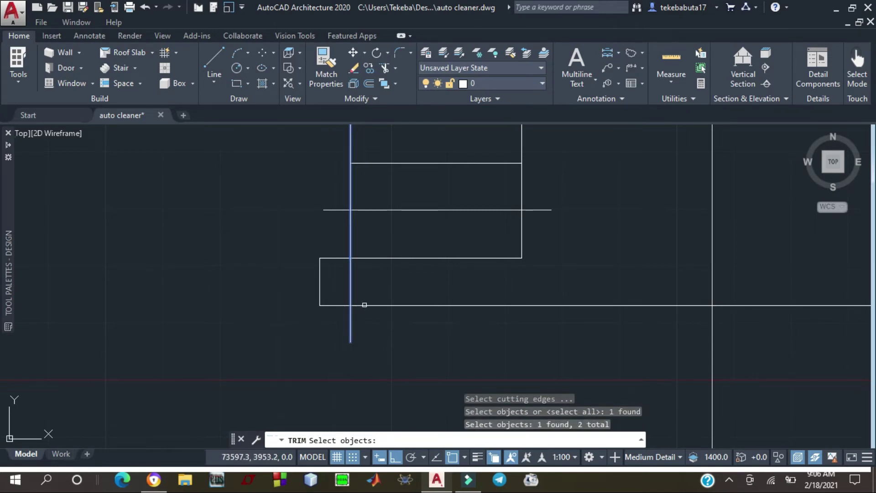
{"action": "left_click", "coordinate": [364, 305]}
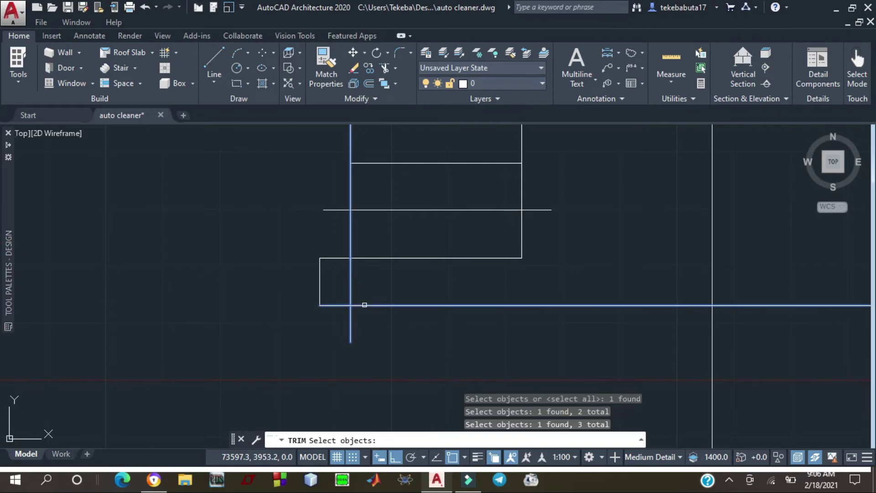
{"action": "key", "text": "Return"}
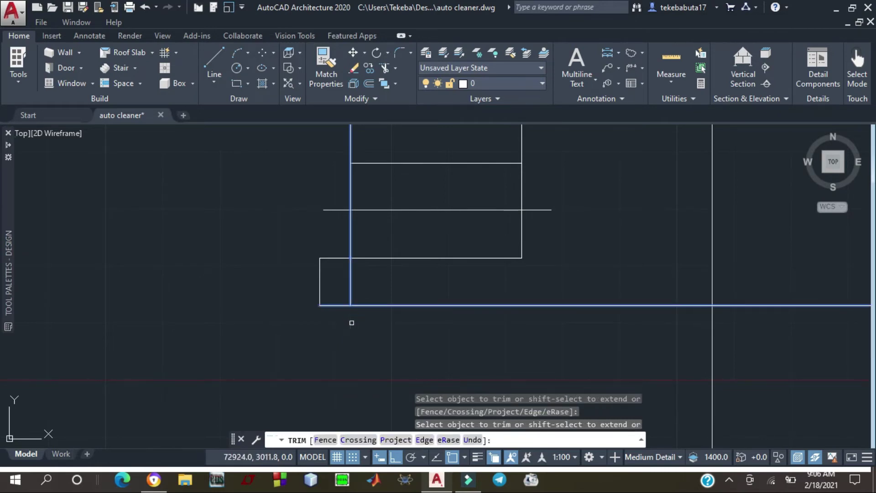
{"action": "left_click", "coordinate": [341, 305]}
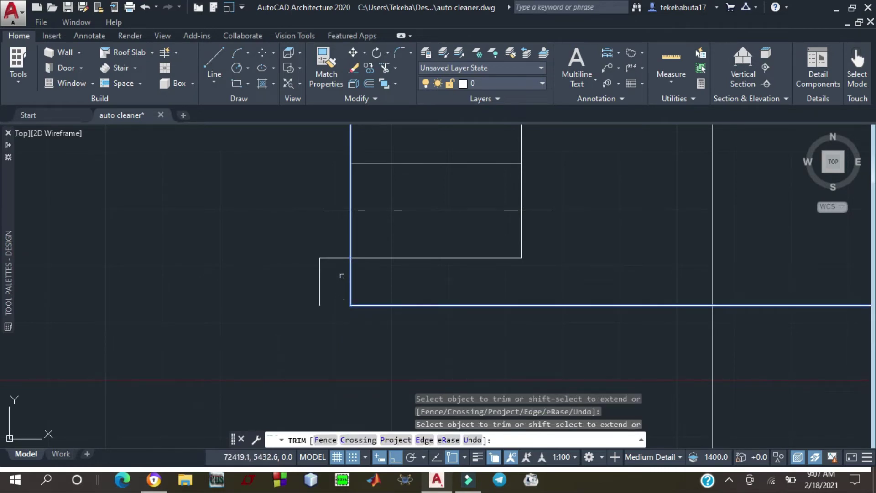
{"action": "left_click", "coordinate": [341, 258]}
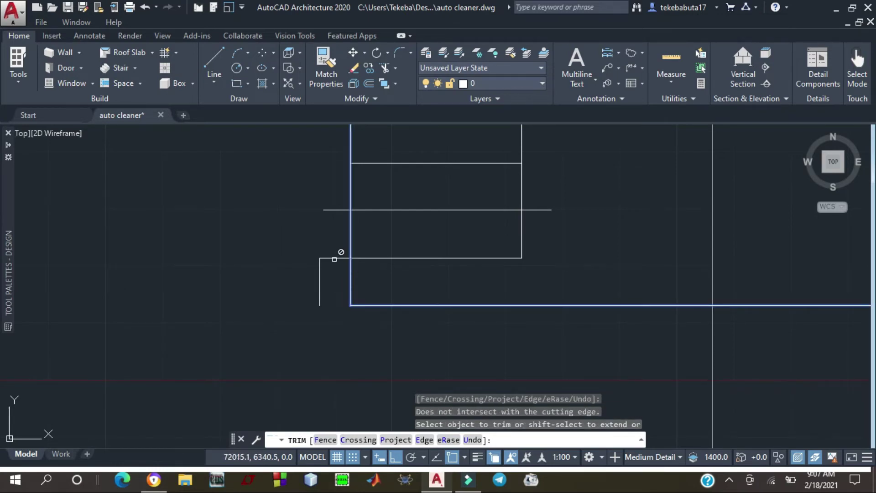
{"action": "key", "text": "Escape"}
{"action": "left_click", "coordinate": [325, 258]}
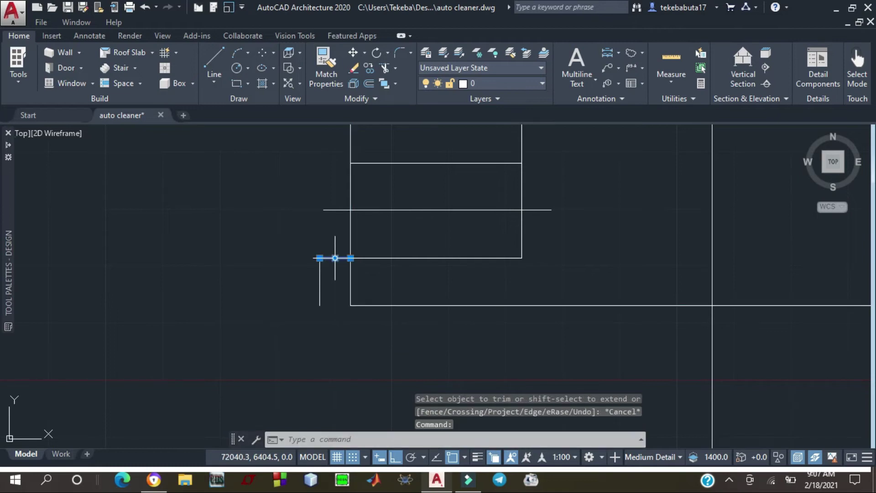
{"action": "left_click", "coordinate": [319, 282]}
Delete the two leftover stub lines and draw a horizontal line from the bracket line's end past the tall plate
{"action": "key", "text": "Delete"}
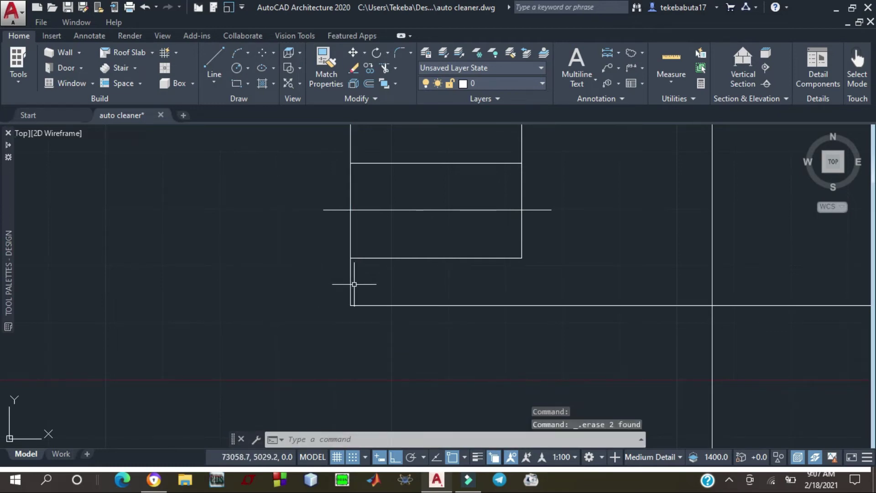
{"action": "scroll", "coordinate": [336, 289], "scroll_direction": "down", "scroll_amount": 4}
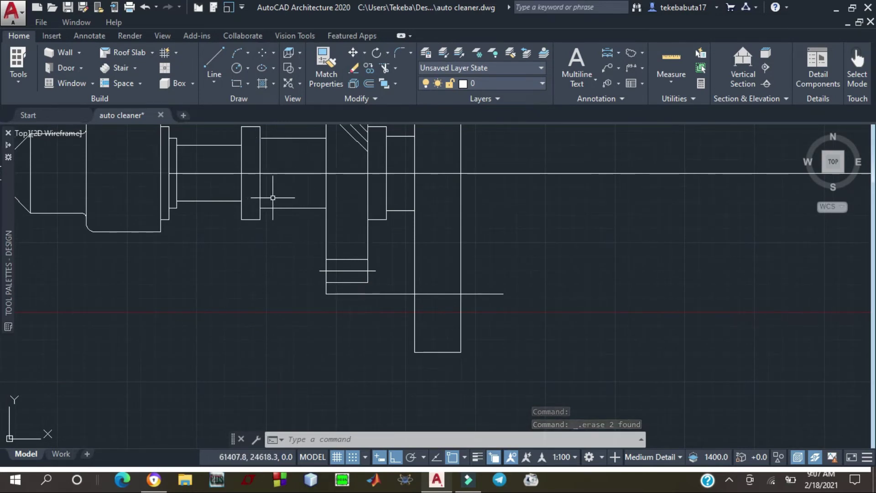
{"action": "left_click", "coordinate": [213, 57]}
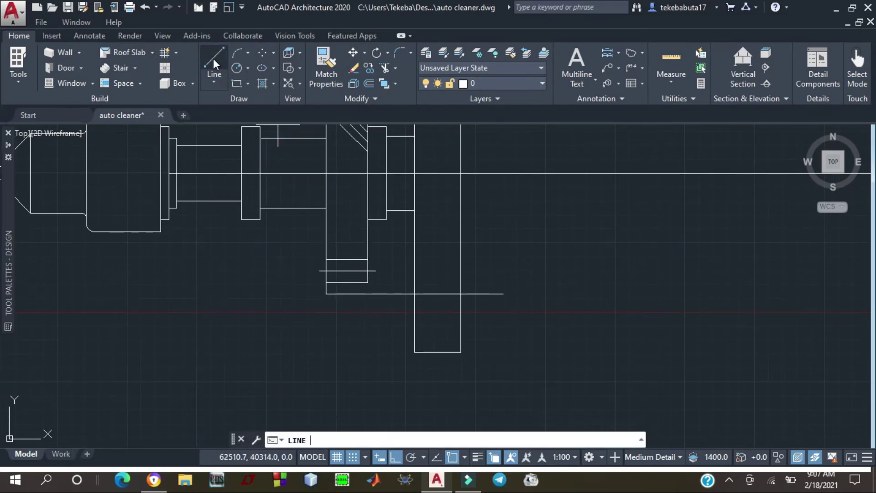
{"action": "left_click", "coordinate": [368, 270]}
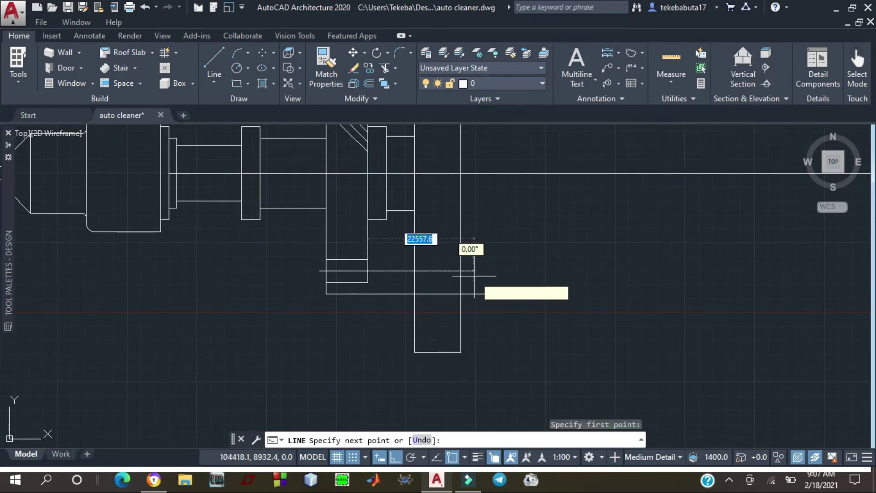
{"action": "left_click", "coordinate": [506, 271]}
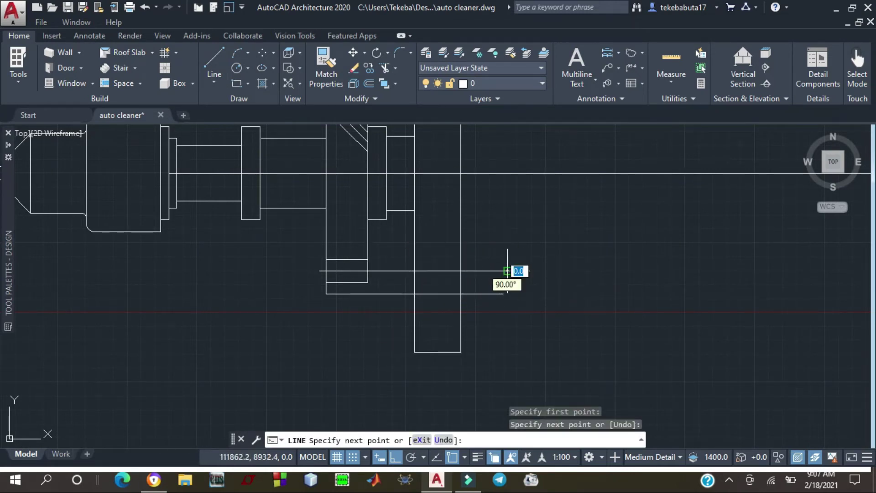
{"action": "key", "text": "Escape"}
{"action": "scroll", "coordinate": [509, 269], "scroll_direction": "down", "scroll_amount": 5}
{"action": "scroll", "coordinate": [495, 263], "scroll_direction": "up", "scroll_amount": 3}
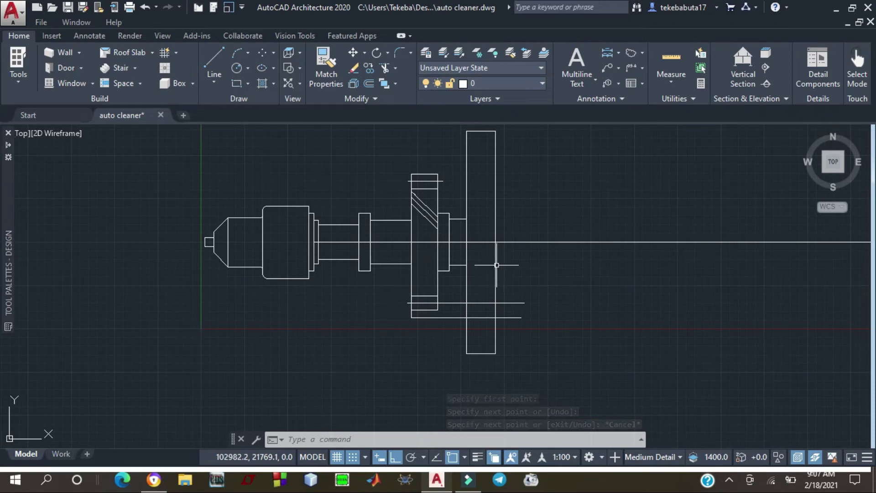
{"action": "scroll", "coordinate": [448, 262], "scroll_direction": "down", "scroll_amount": 2}
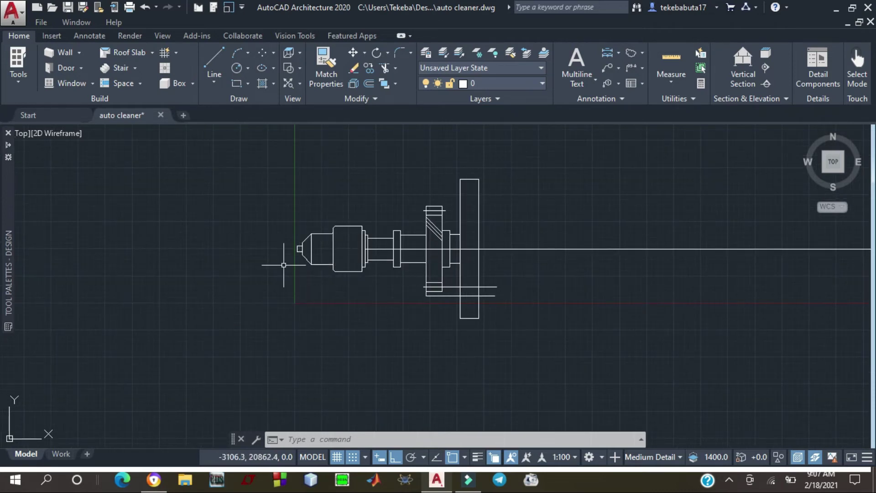
{"action": "scroll", "coordinate": [206, 263], "scroll_direction": "down", "scroll_amount": 1}
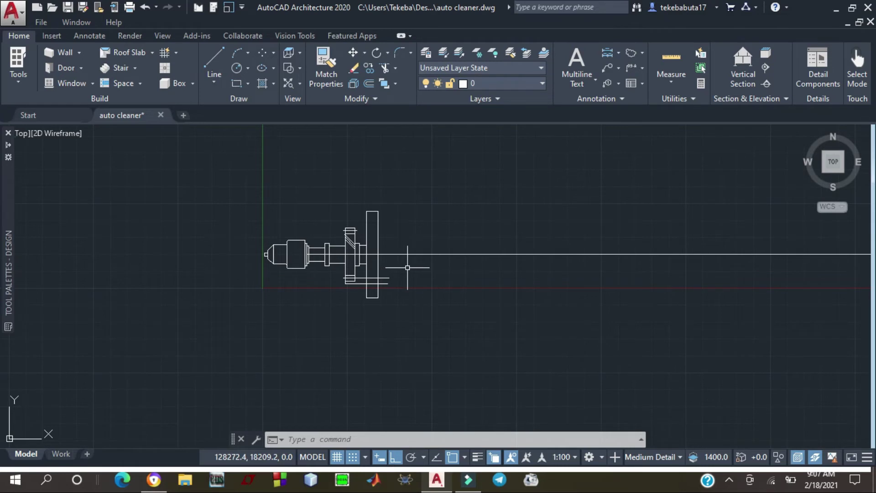
{"action": "scroll", "coordinate": [405, 269], "scroll_direction": "down", "scroll_amount": 1}
{"action": "scroll", "coordinate": [401, 271], "scroll_direction": "up", "scroll_amount": 3}
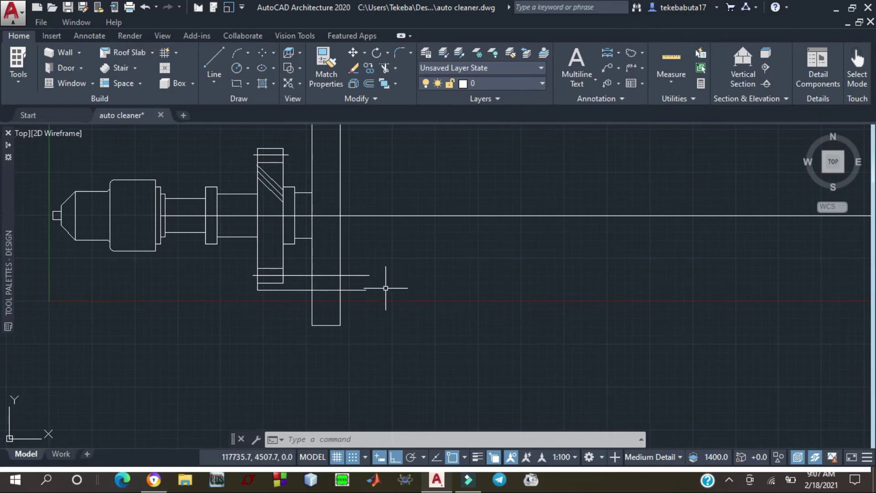
{"action": "scroll", "coordinate": [385, 288], "scroll_direction": "down", "scroll_amount": 3}
{"action": "scroll", "coordinate": [358, 253], "scroll_direction": "up", "scroll_amount": 1}
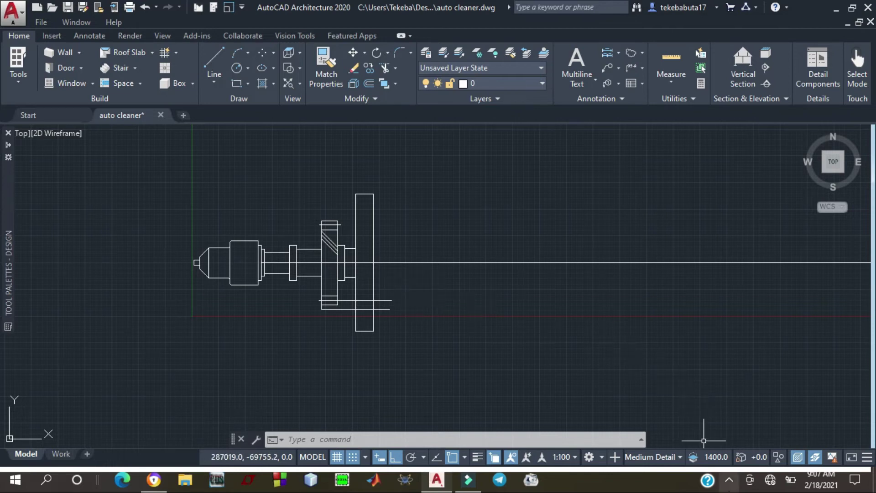
{"action": "left_click", "coordinate": [729, 480]}
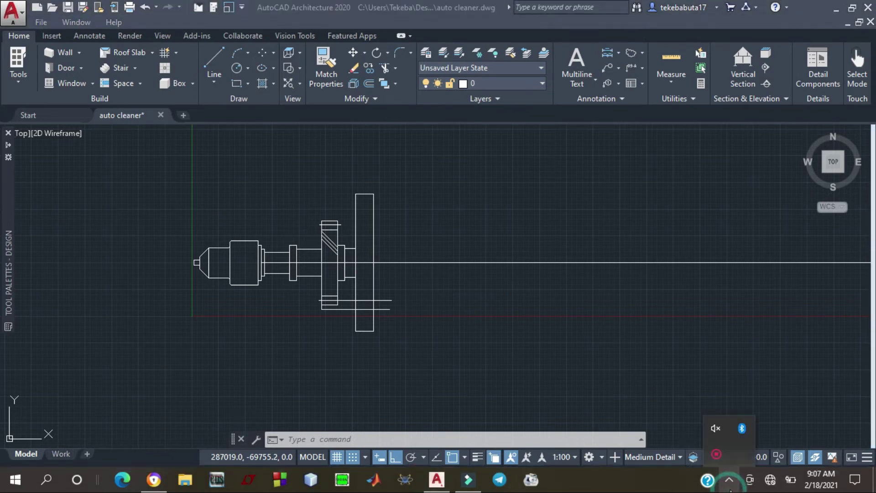
{"action": "right_click", "coordinate": [715, 462]}
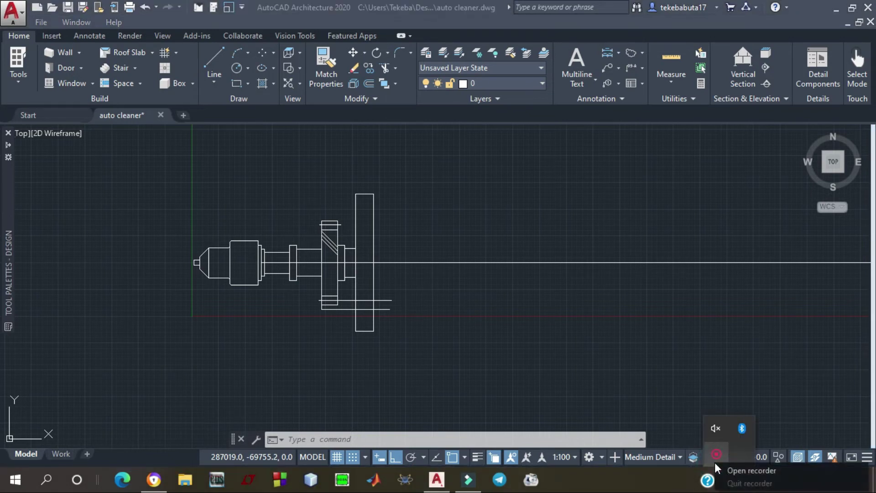
{"action": "left_click", "coordinate": [748, 470]}
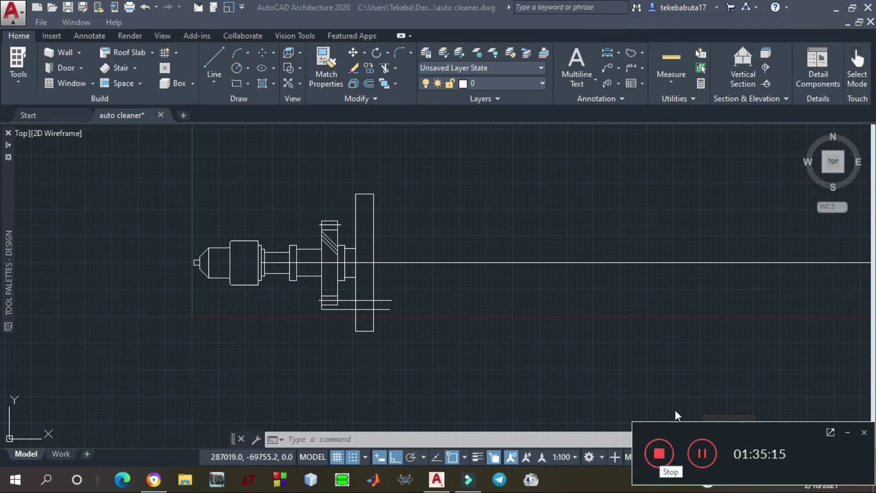
{"action": "left_click", "coordinate": [691, 367]}
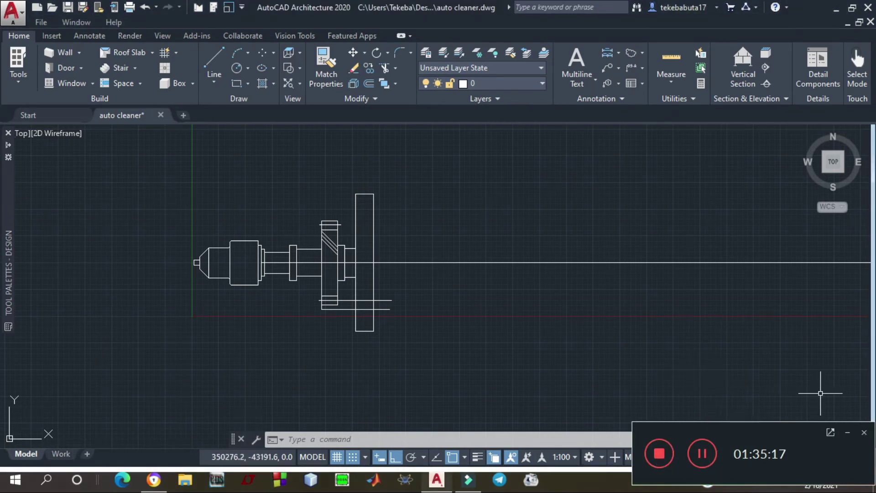
{"action": "left_click", "coordinate": [847, 433]}
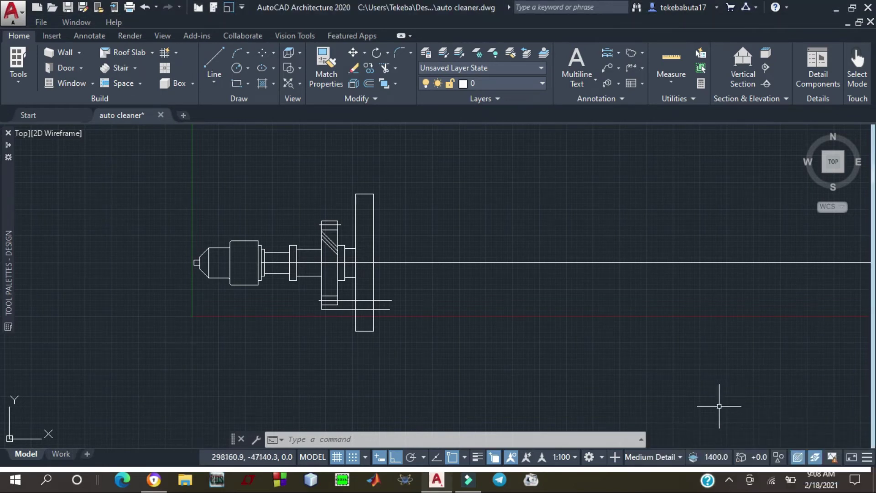
{"action": "scroll", "coordinate": [410, 212], "scroll_direction": "down", "scroll_amount": 1}
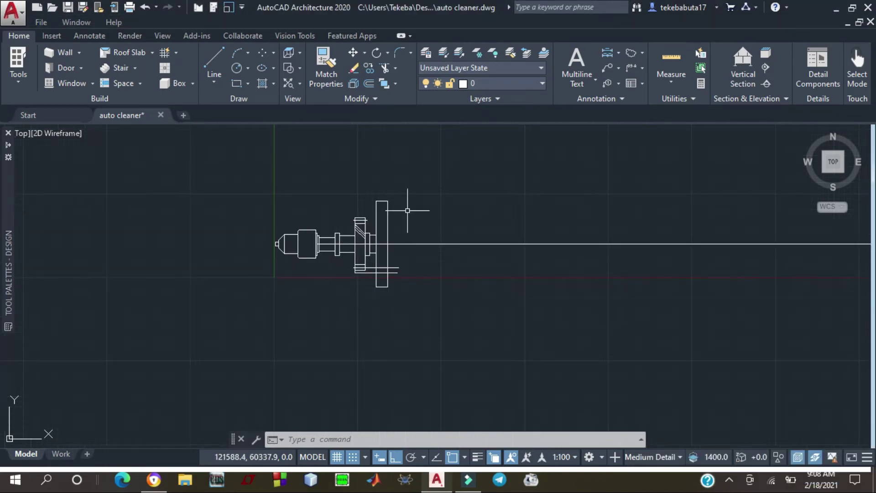
{"action": "scroll", "coordinate": [406, 269], "scroll_direction": "up", "scroll_amount": 1}
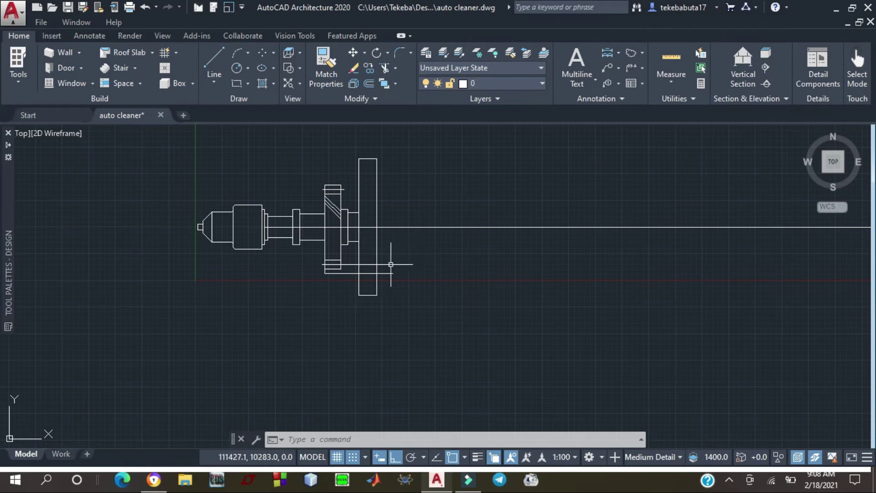
{"action": "scroll", "coordinate": [401, 272], "scroll_direction": "up", "scroll_amount": 1}
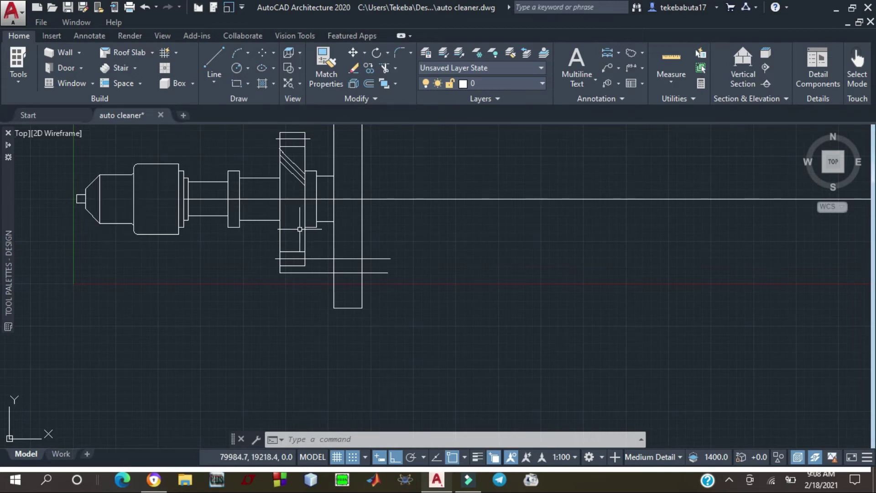
{"action": "left_click", "coordinate": [215, 62]}
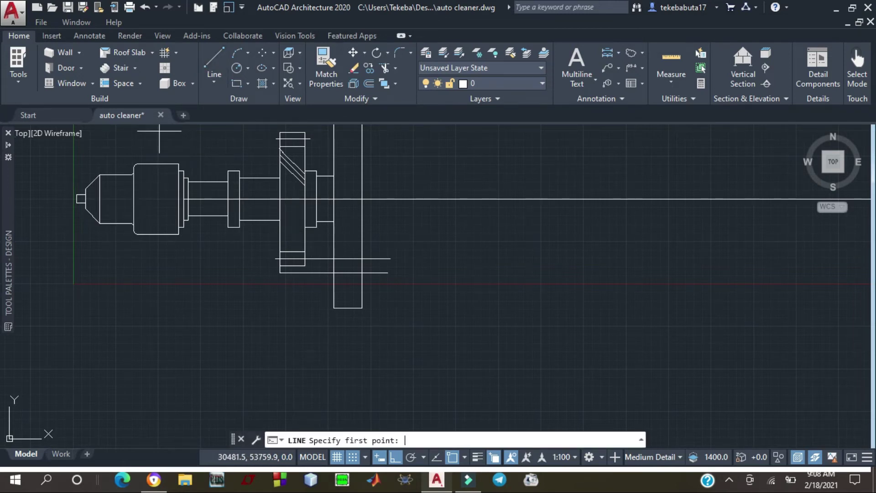
{"action": "left_click", "coordinate": [379, 273]}
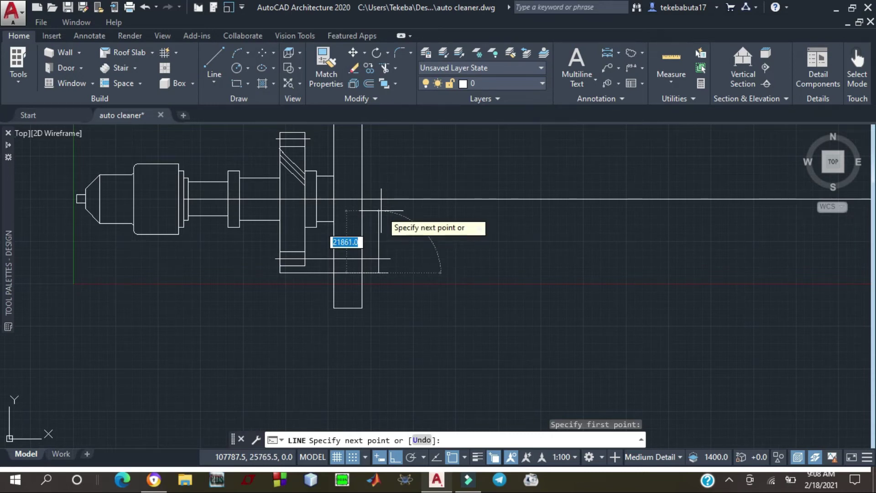
{"action": "type", "text": "22"}
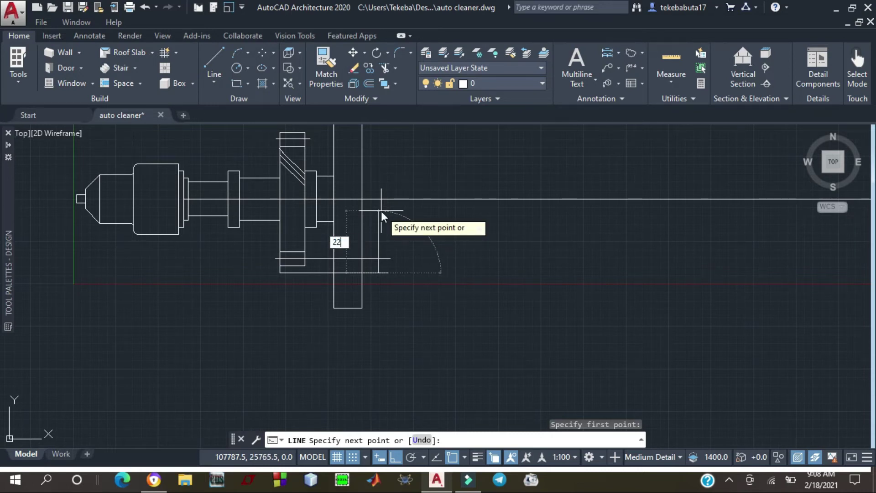
{"action": "type", "text": "00"}
{"action": "key", "text": "Return"}
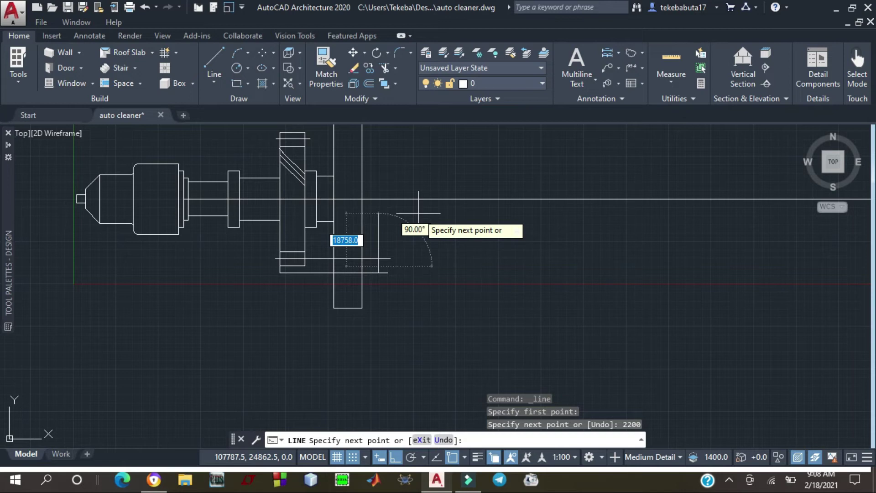
{"action": "key", "text": "Escape"}
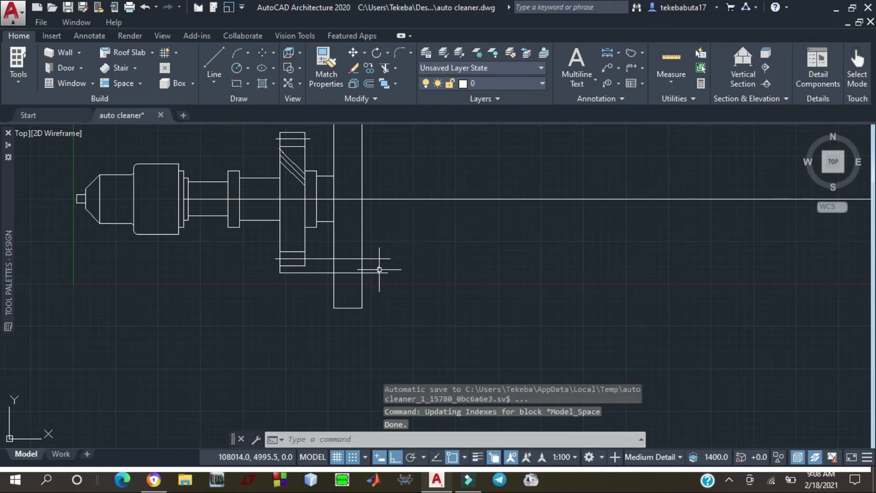
{"action": "key", "text": "Delete"}
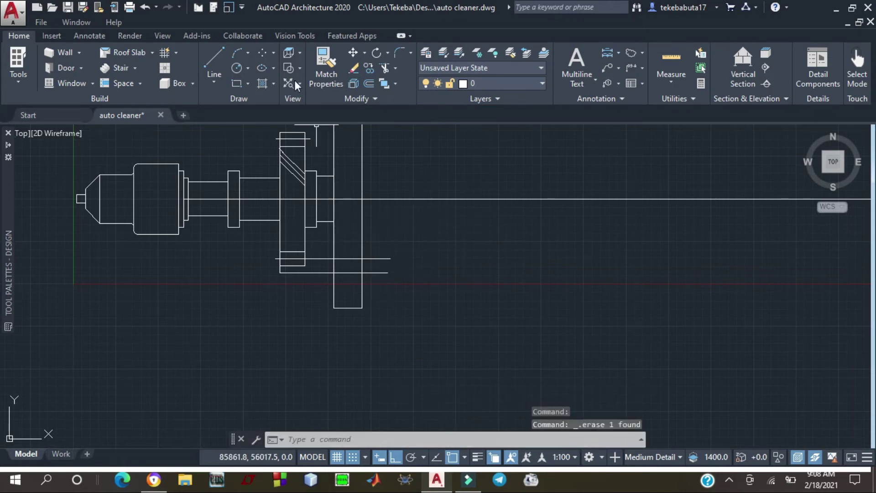
Draw a 22000-long vertical line up from the lower base line's right endpoint
{"action": "left_click", "coordinate": [208, 60]}
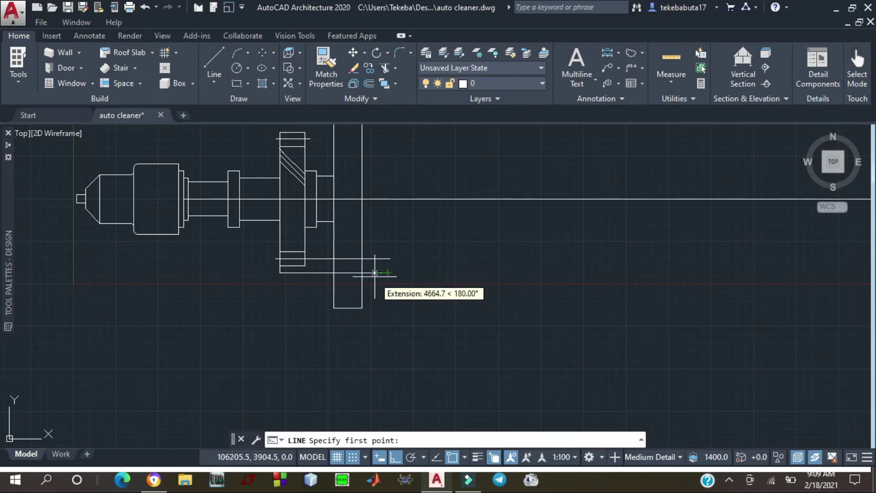
{"action": "left_click", "coordinate": [378, 273]}
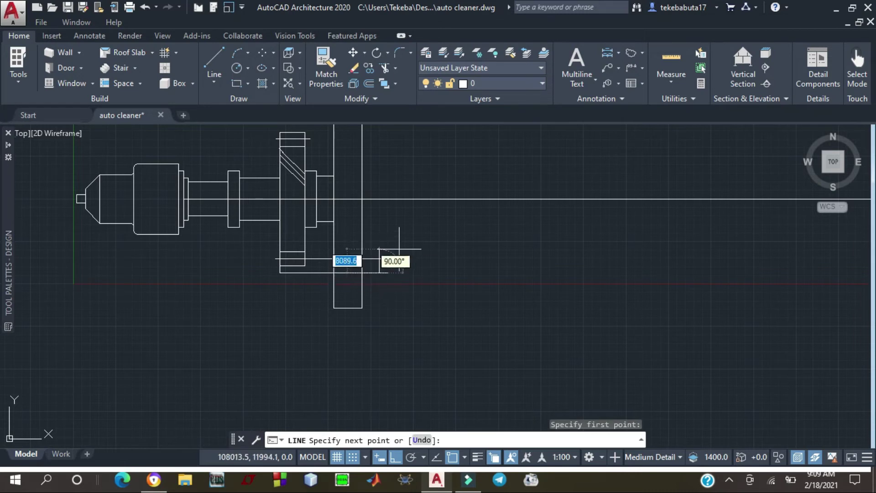
{"action": "type", "text": "22"}
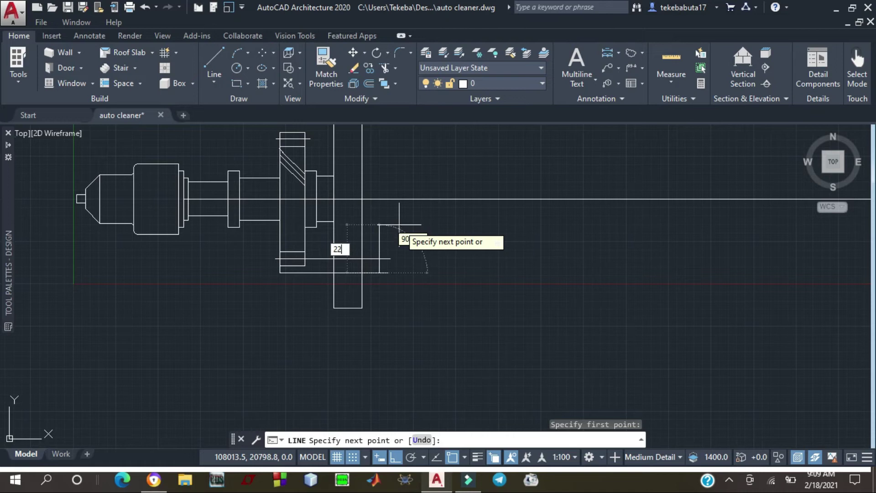
{"action": "type", "text": "000"}
{"action": "key", "text": "Return"}
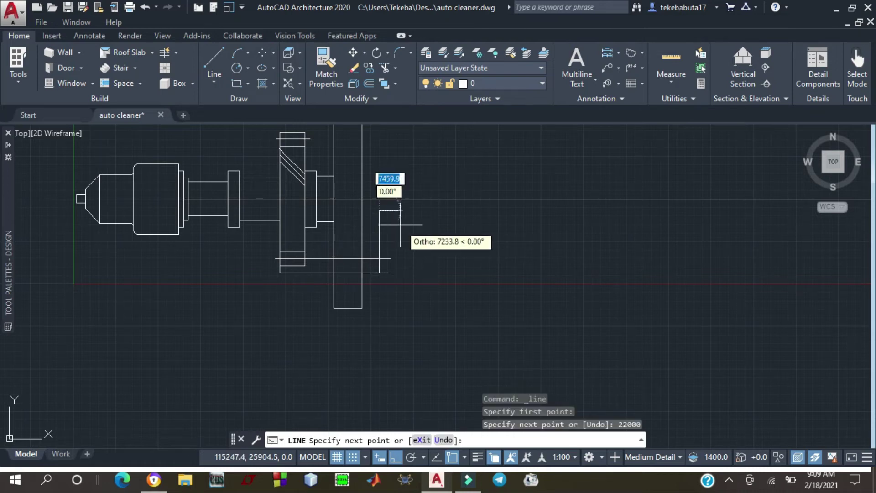
{"action": "key", "text": "Escape"}
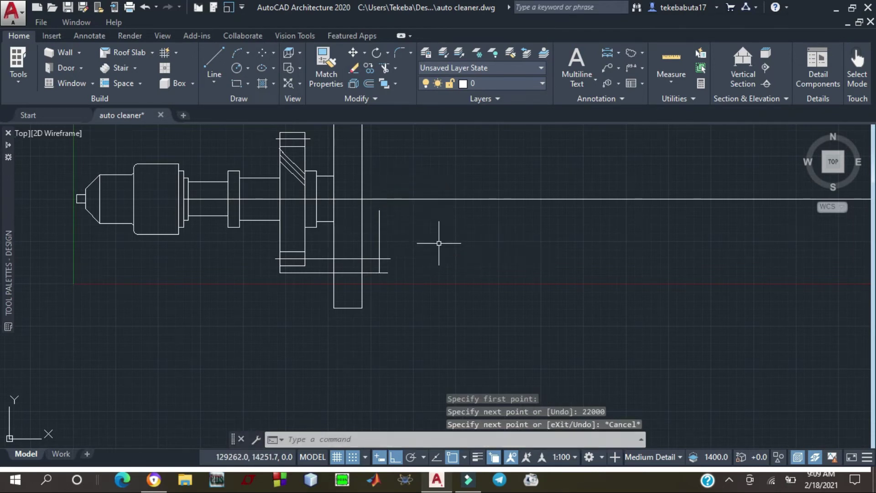
Draw a trial 1000-long horizontal line from the vertical line's top, then delete it
{"action": "left_click", "coordinate": [213, 58]}
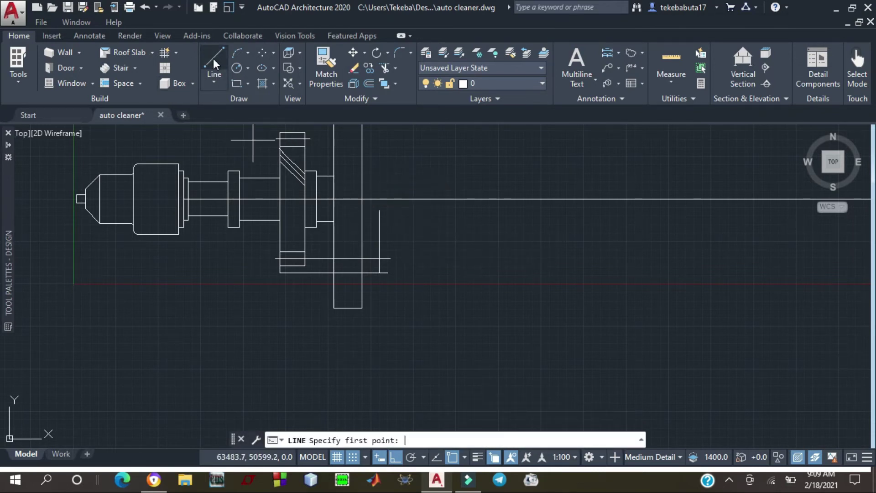
{"action": "left_click", "coordinate": [380, 210]}
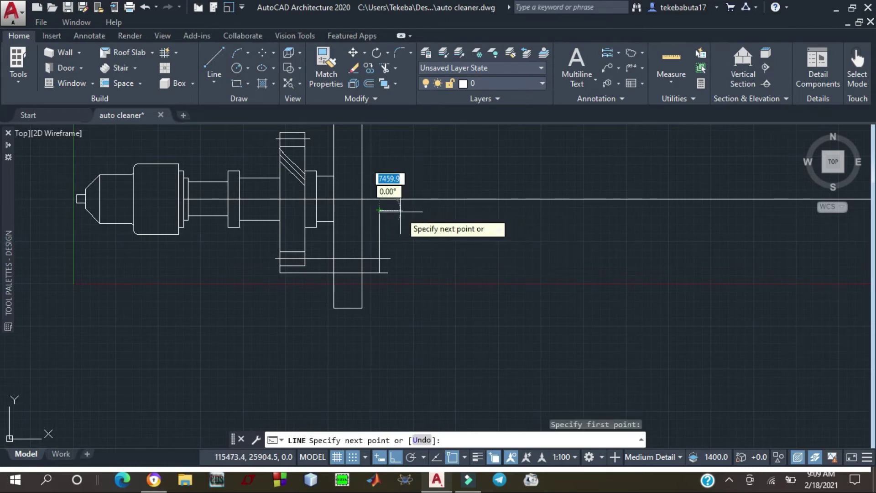
{"action": "type", "text": "1000"}
{"action": "key", "text": "Return"}
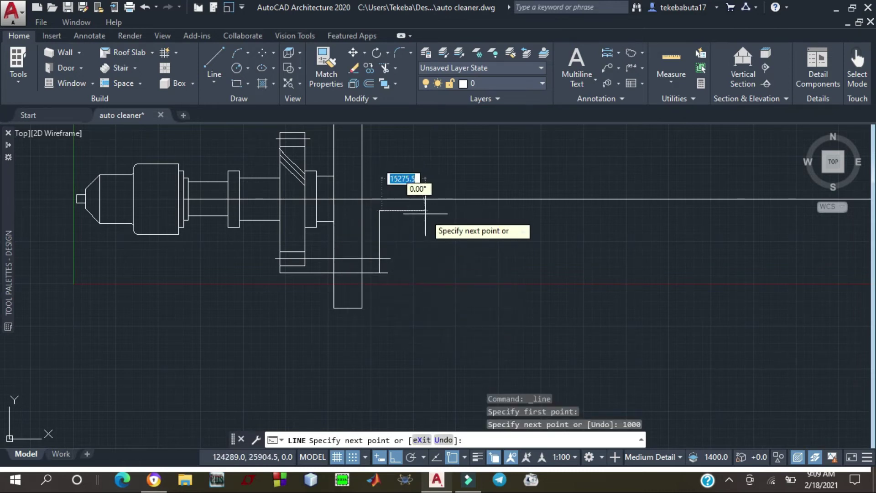
{"action": "key", "text": "Escape"}
{"action": "scroll", "coordinate": [388, 212], "scroll_direction": "up", "scroll_amount": 4}
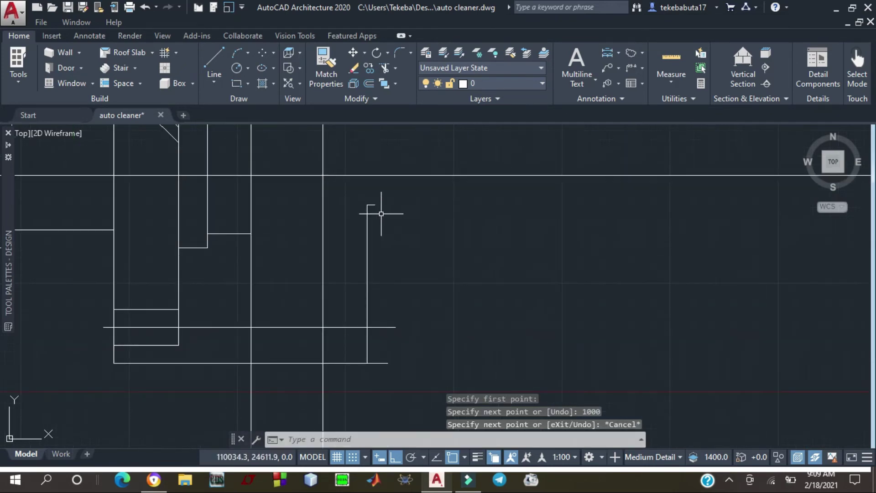
{"action": "left_click", "coordinate": [369, 206]}
{"action": "mouse_move", "coordinate": [374, 206]}
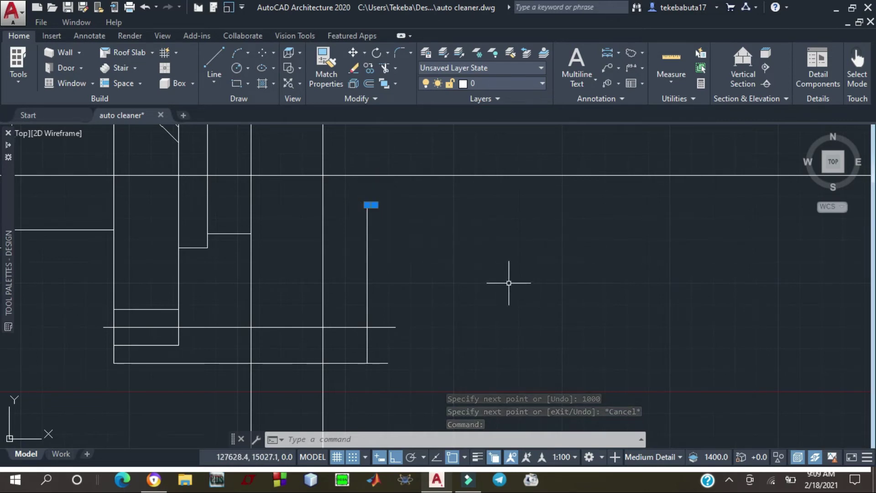
{"action": "key", "text": "Delete"}
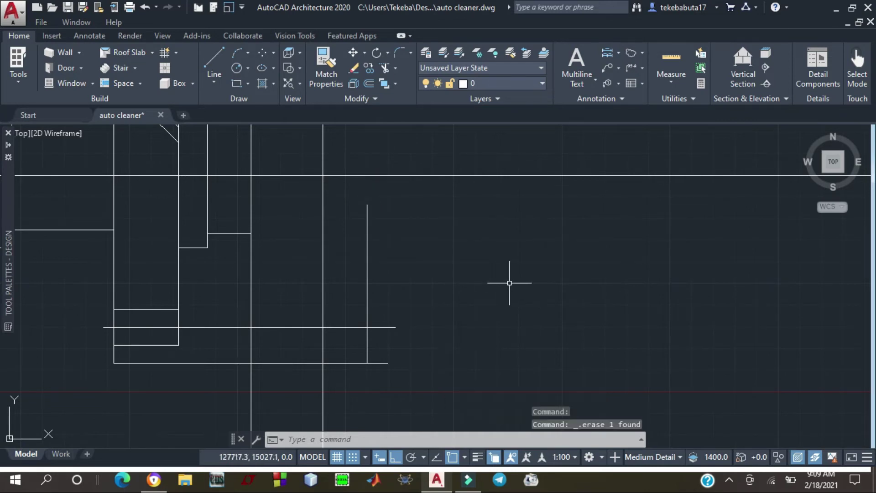
Draw a 10000-long horizontal arm right from the vertical line's top, then begin a line at its bottom end
{"action": "left_click", "coordinate": [212, 56]}
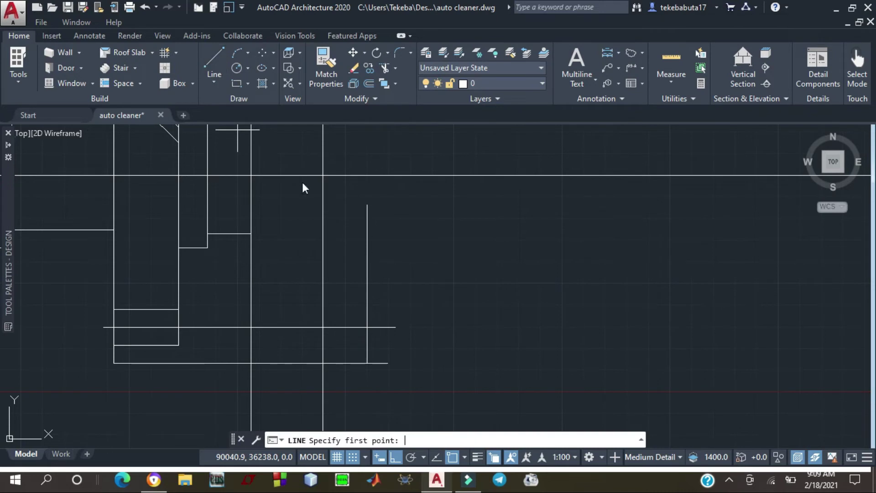
{"action": "left_click", "coordinate": [367, 205]}
{"action": "type", "text": "1"}
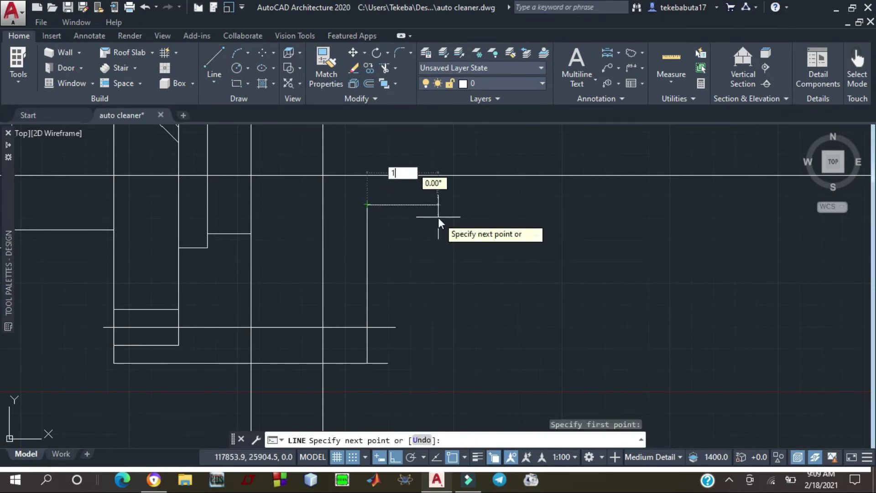
{"action": "type", "text": "0000"}
{"action": "key", "text": "Return"}
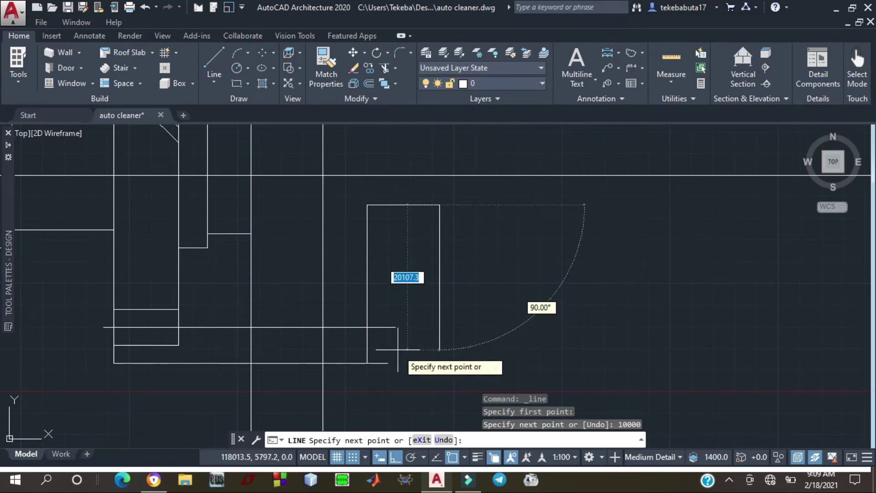
{"action": "scroll", "coordinate": [398, 349], "scroll_direction": "down", "scroll_amount": 1}
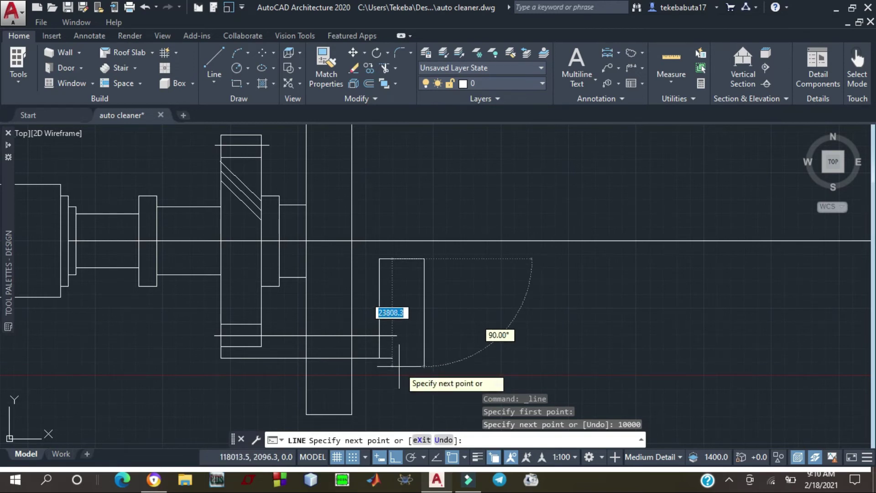
{"action": "key", "text": "Escape"}
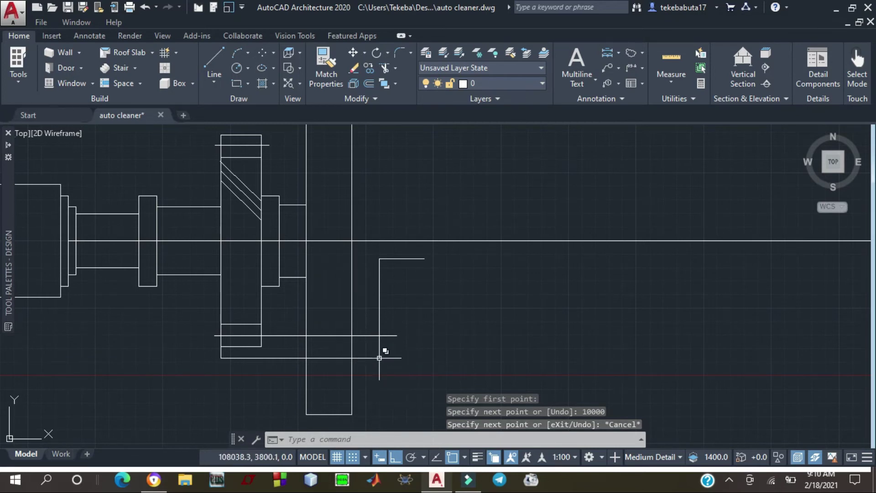
{"action": "scroll", "coordinate": [373, 274], "scroll_direction": "down", "scroll_amount": 8}
{"action": "scroll", "coordinate": [368, 295], "scroll_direction": "up", "scroll_amount": 5}
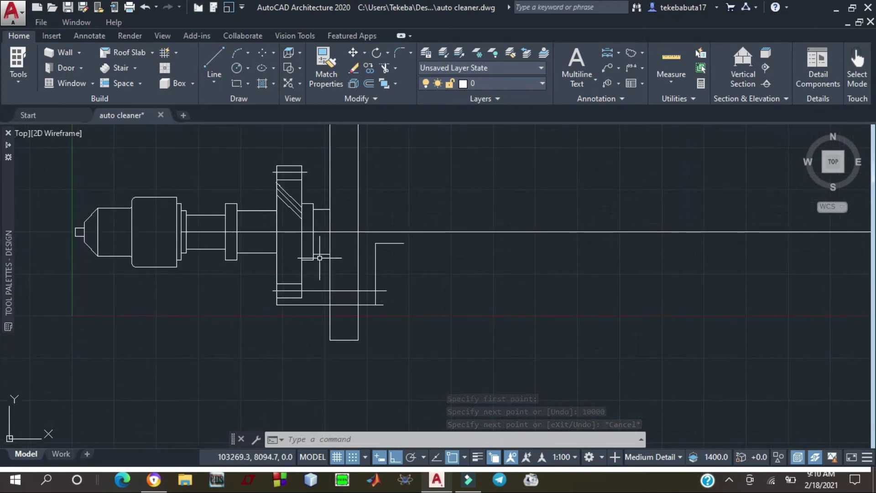
{"action": "left_click", "coordinate": [213, 55]}
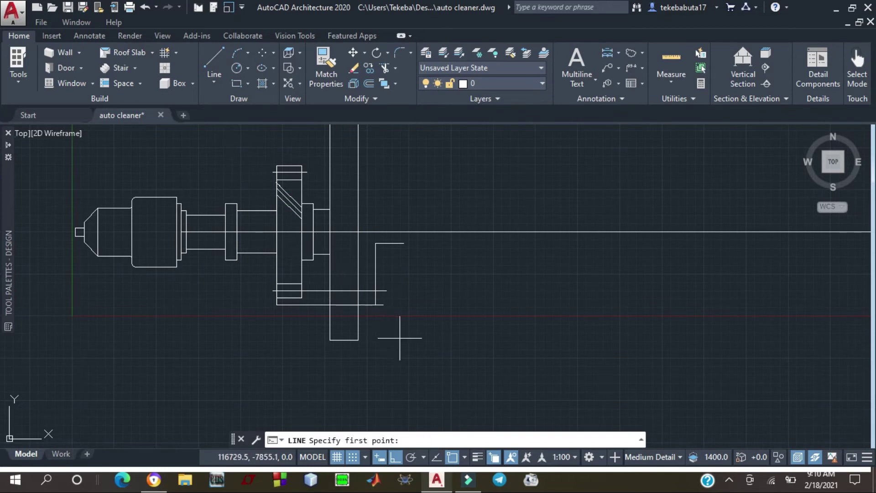
{"action": "left_click", "coordinate": [375, 305]}
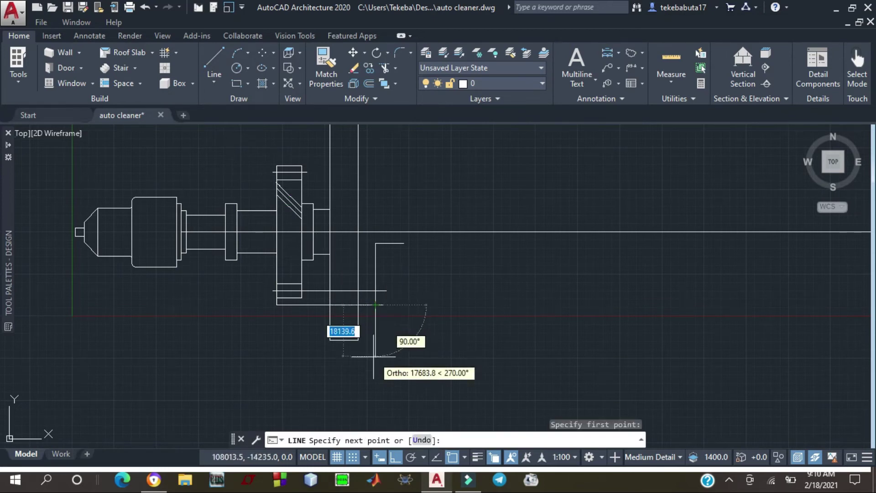
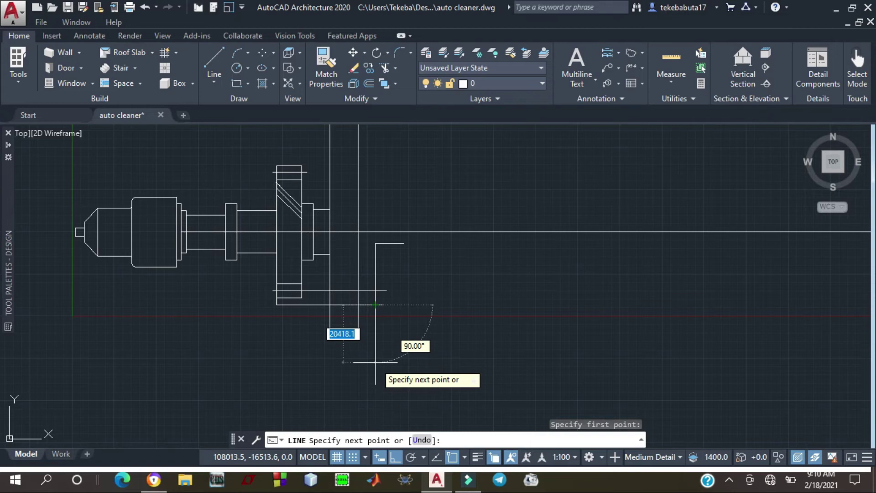
Draw the block's 22000-long vertical side
{"action": "type", "text": "22"}
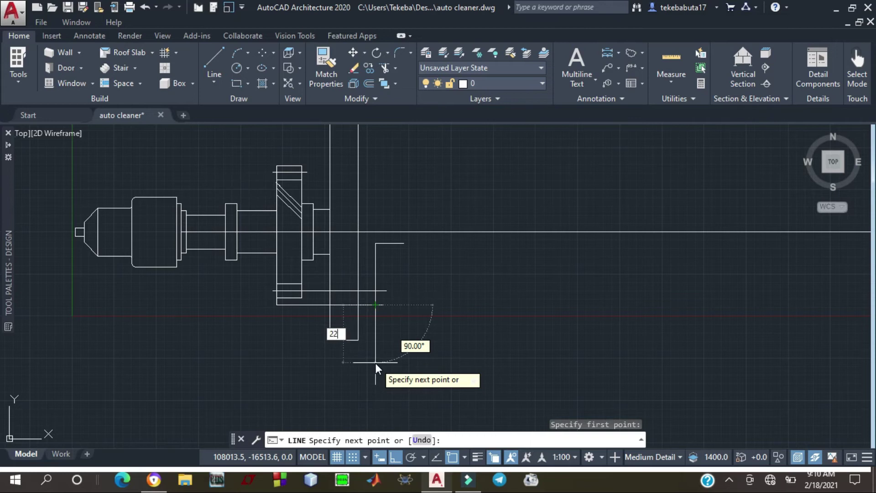
{"action": "type", "text": "000"}
{"action": "key", "text": "Return"}
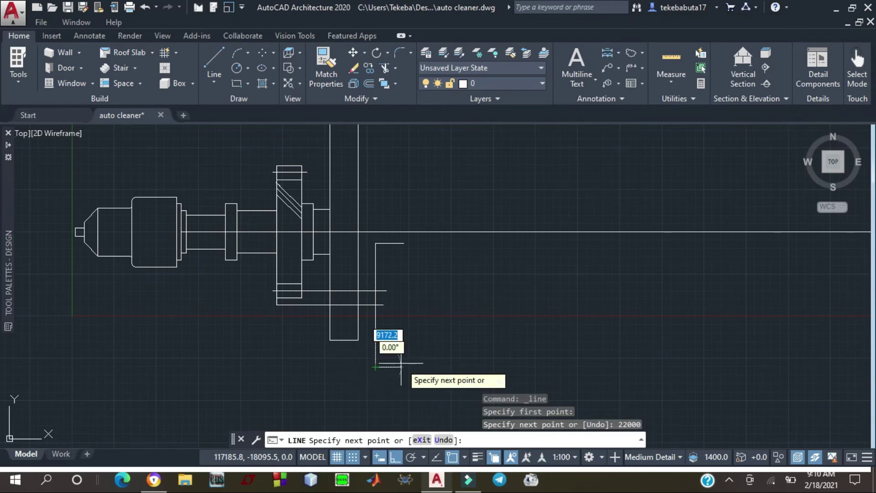
{"action": "key", "text": "Escape"}
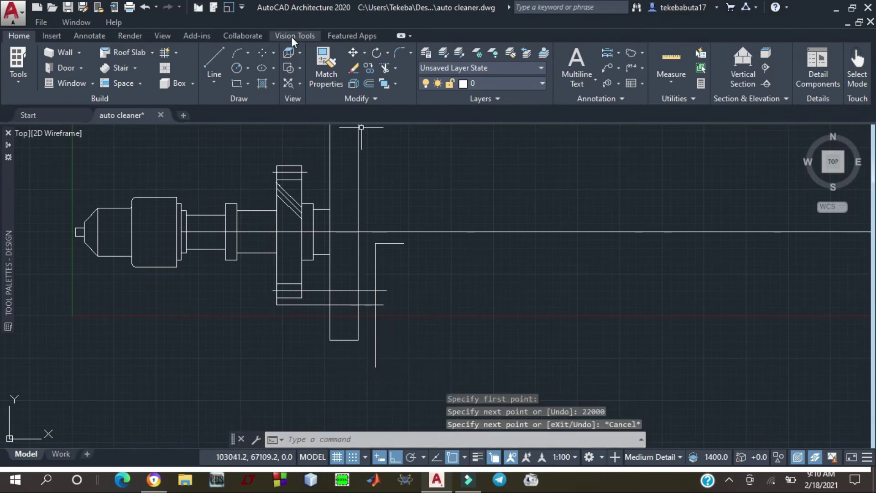
Draw the block's right side down from the top stub's end, then close the bottom edge across
{"action": "left_click", "coordinate": [219, 55]}
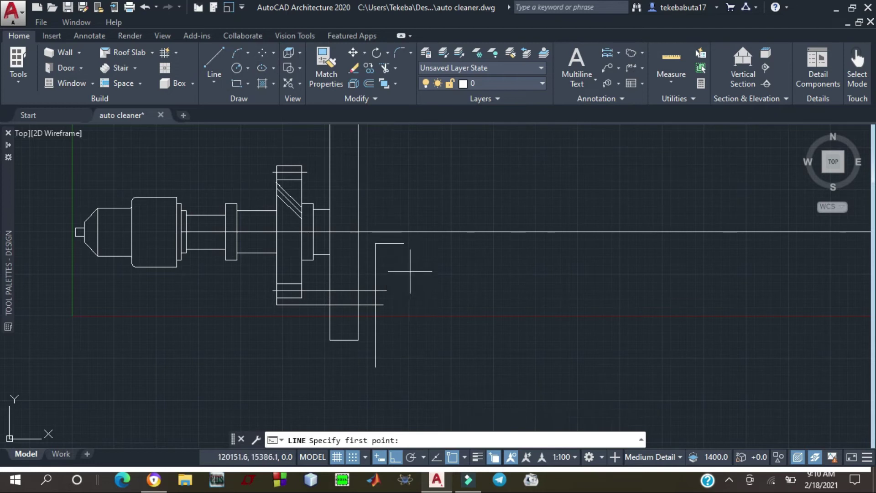
{"action": "left_click", "coordinate": [403, 243]}
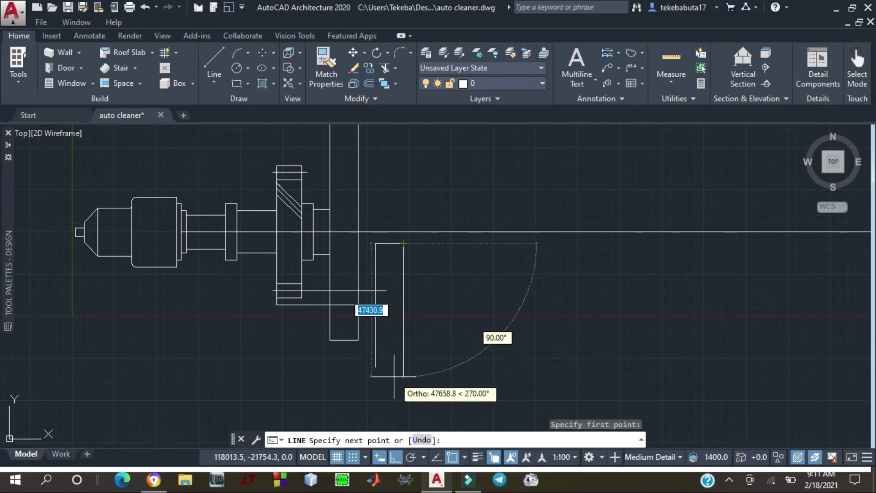
{"action": "left_click", "coordinate": [396, 374]}
{"action": "key", "text": "Escape"}
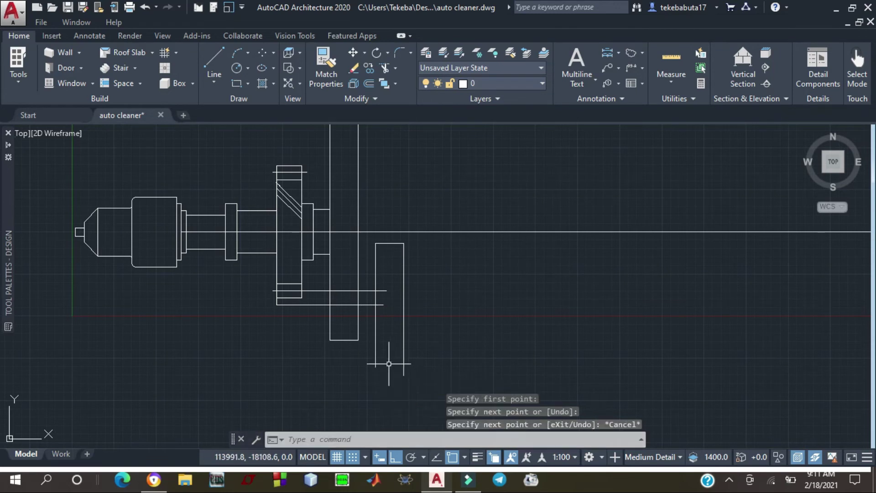
{"action": "left_click", "coordinate": [213, 61]}
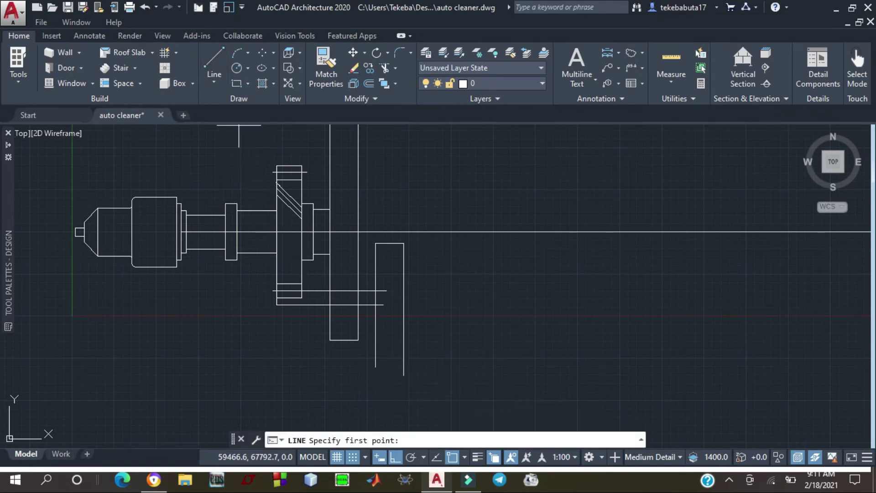
{"action": "left_click", "coordinate": [375, 367]}
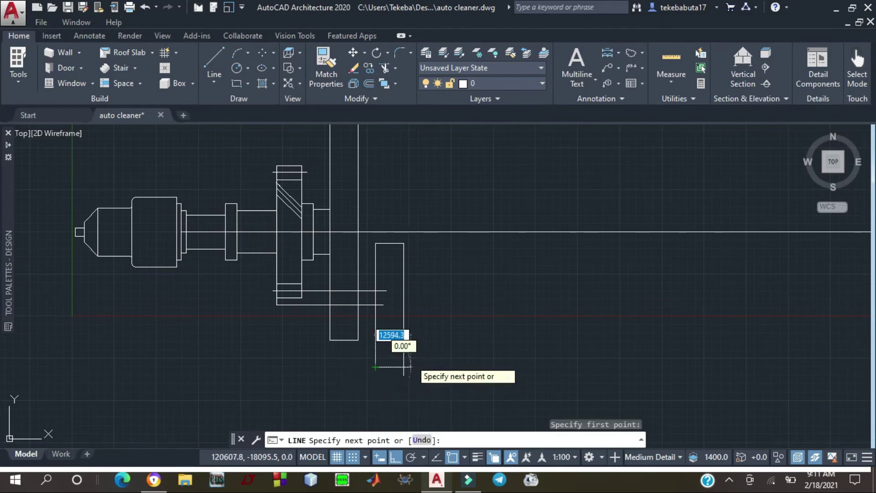
{"action": "left_click", "coordinate": [405, 364]}
{"action": "key", "text": "Escape"}
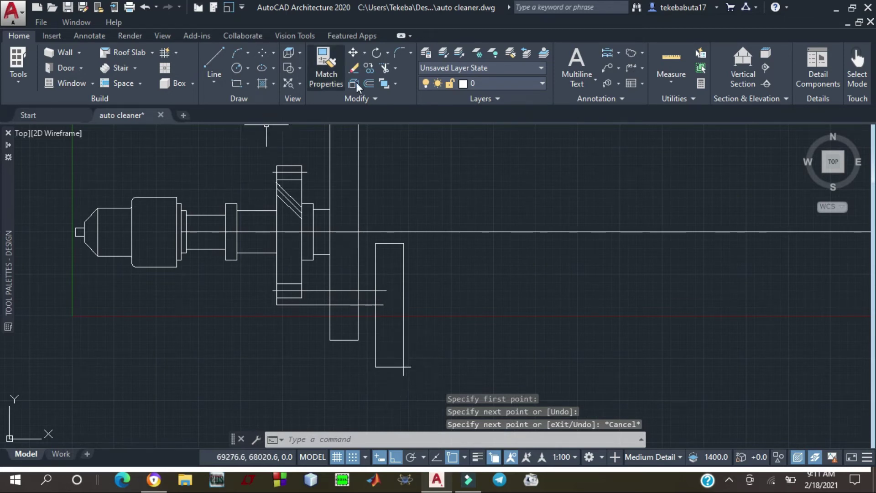
Trim the horizontal link's end back to the block's left side
{"action": "left_click", "coordinate": [383, 67]}
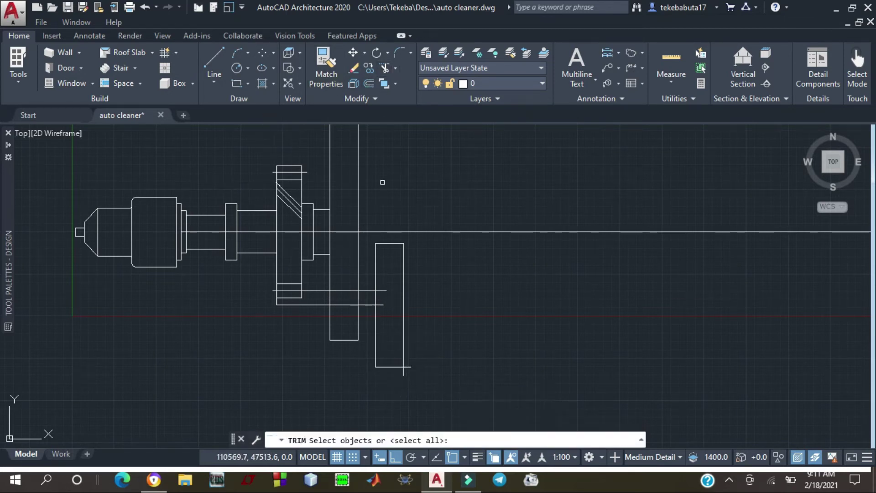
{"action": "left_click", "coordinate": [374, 323]}
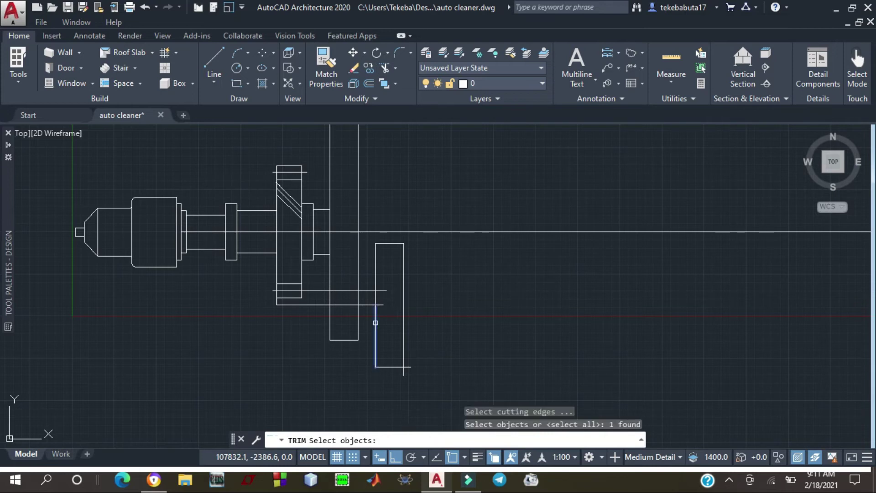
{"action": "left_click", "coordinate": [376, 295]}
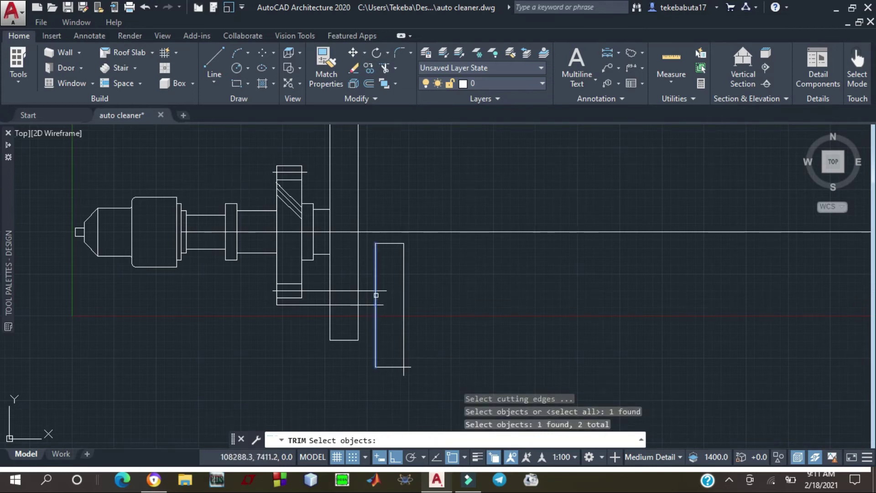
{"action": "key", "text": "Return"}
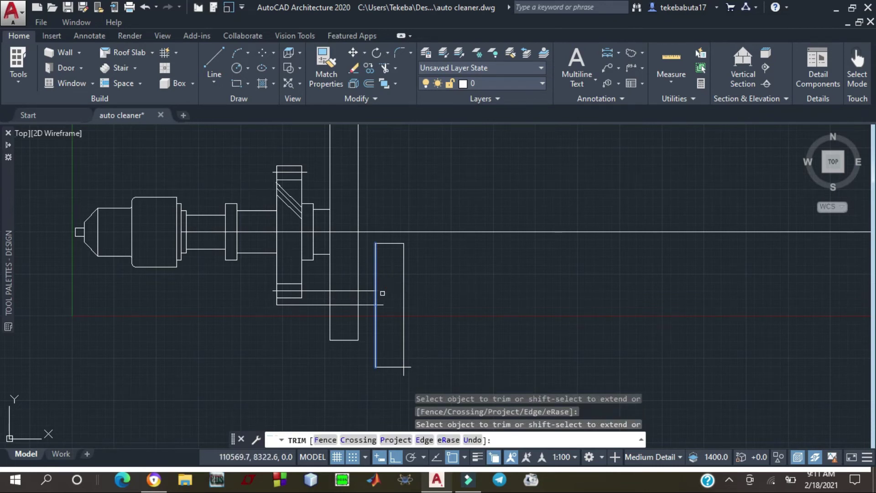
{"action": "left_click", "coordinate": [381, 305]}
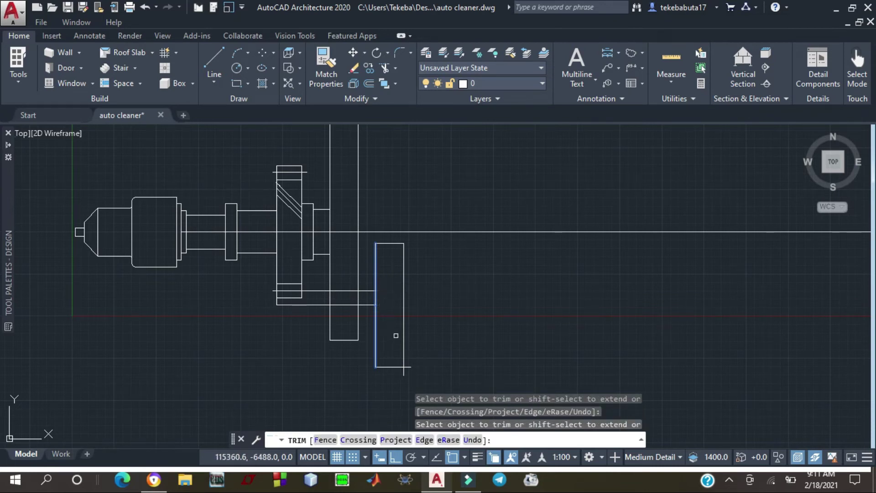
{"action": "key", "text": "Escape"}
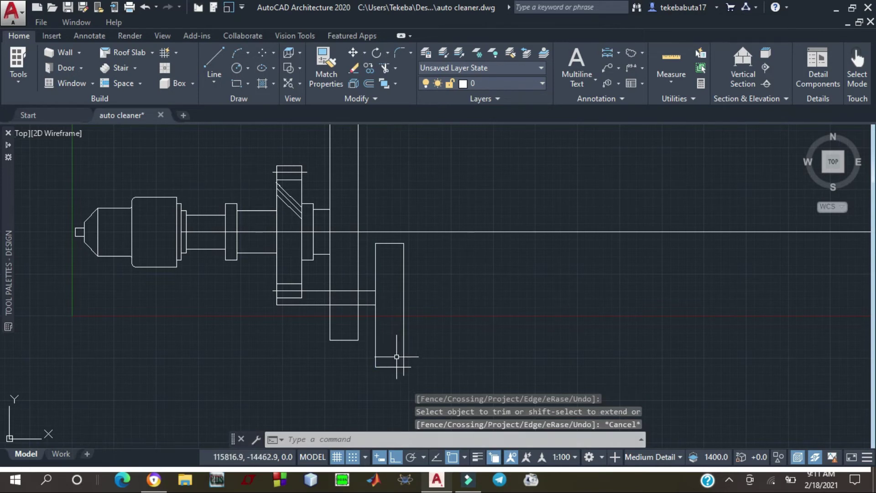
Trim the overshooting stubs at the block's bottom-right corner so the edges meet cleanly
{"action": "left_click", "coordinate": [384, 68]}
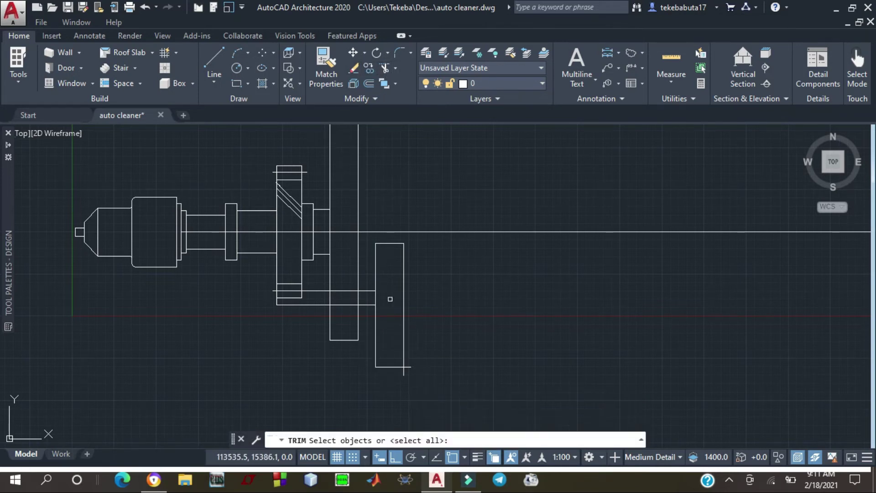
{"action": "left_click", "coordinate": [399, 366]}
{"action": "left_click", "coordinate": [404, 361]}
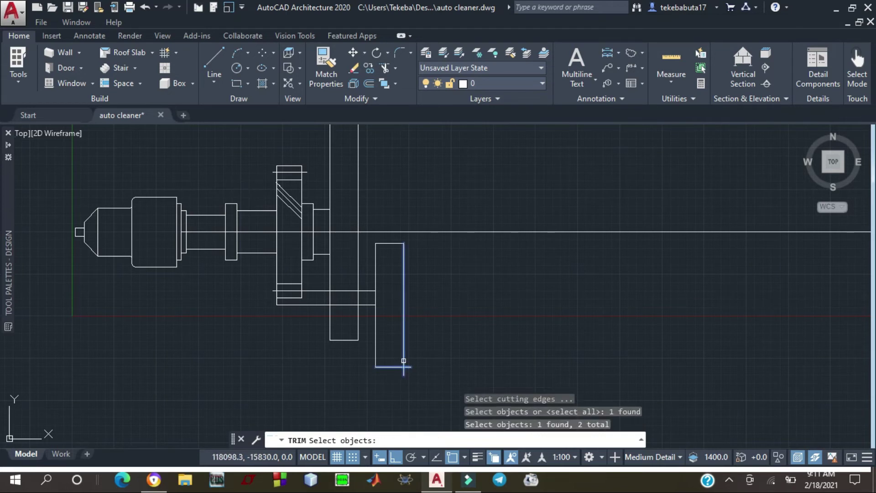
{"action": "key", "text": "Return"}
{"action": "scroll", "coordinate": [409, 381], "scroll_direction": "up", "scroll_amount": 4}
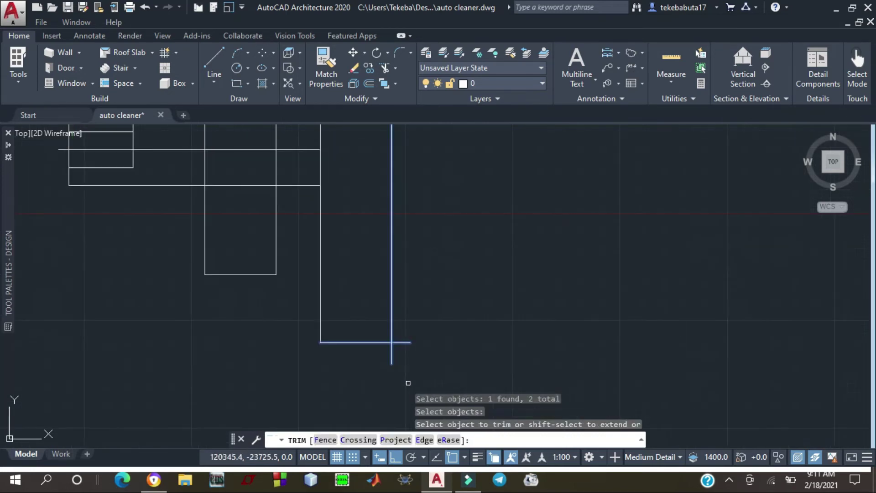
{"action": "left_click", "coordinate": [391, 354]}
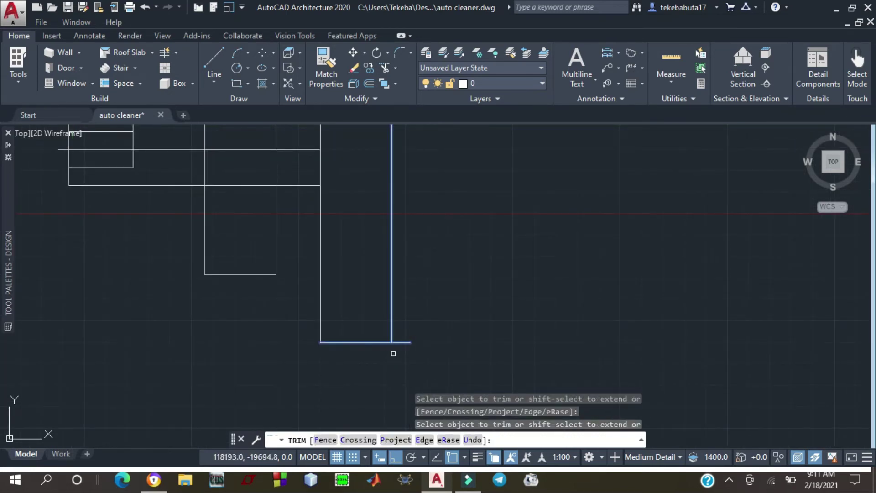
{"action": "left_click", "coordinate": [402, 342]}
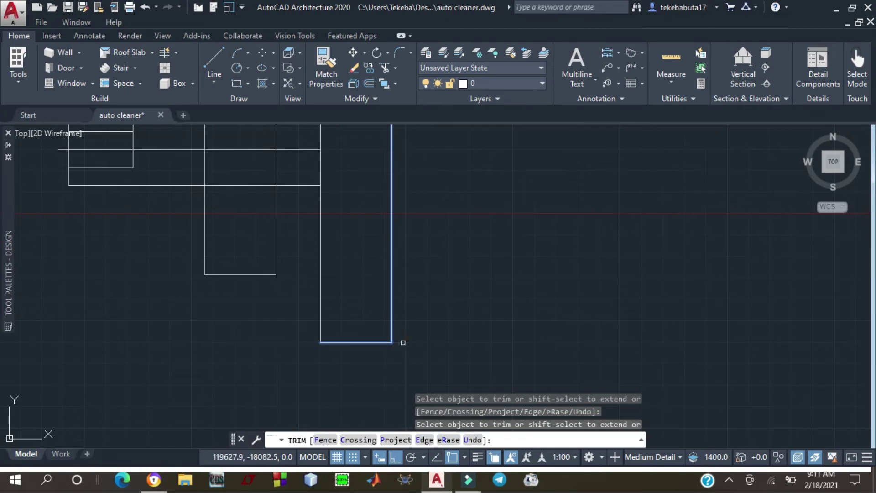
{"action": "key", "text": "Escape"}
{"action": "scroll", "coordinate": [402, 342], "scroll_direction": "down", "scroll_amount": 4}
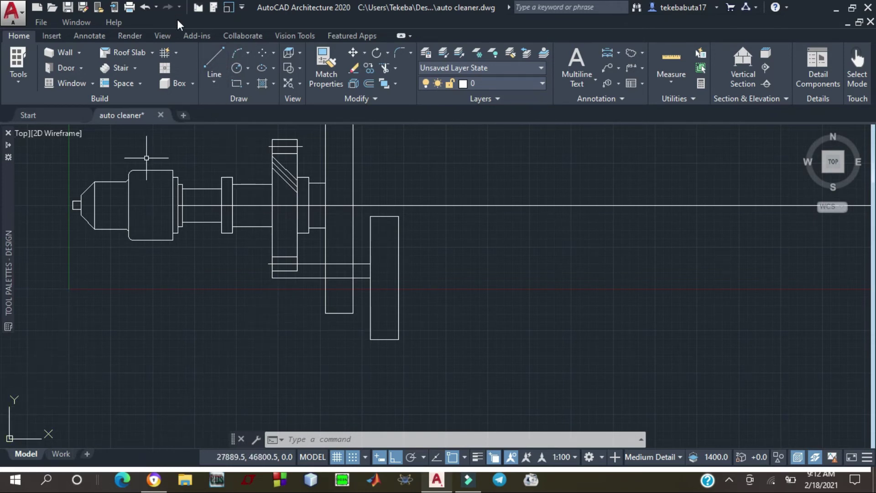
Start a new line to be placed 14000 below the block's top-right corner
{"action": "left_click", "coordinate": [215, 61]}
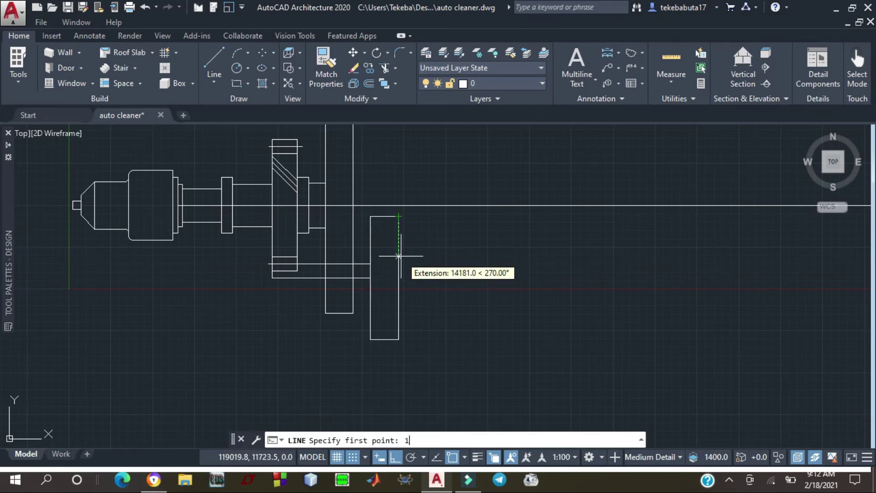
Place a line start 14000 below the block's corner, then abandon the attempts
{"action": "type", "text": "000"}
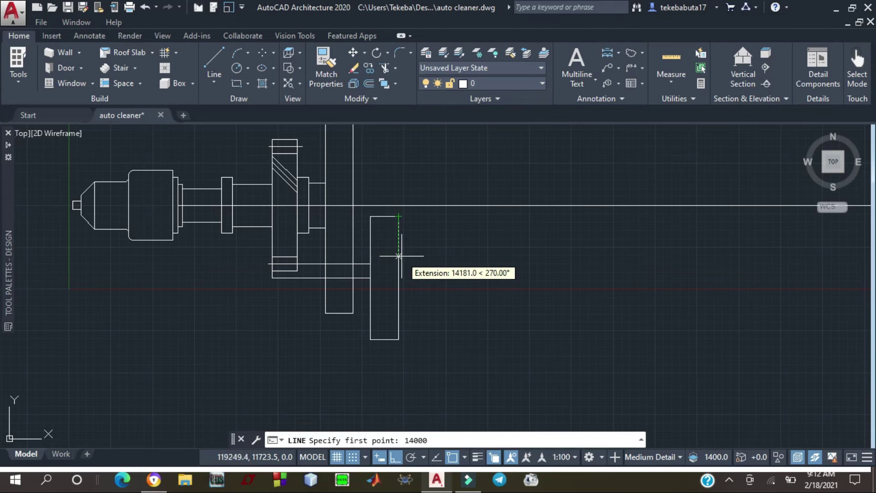
{"action": "key", "text": "Return"}
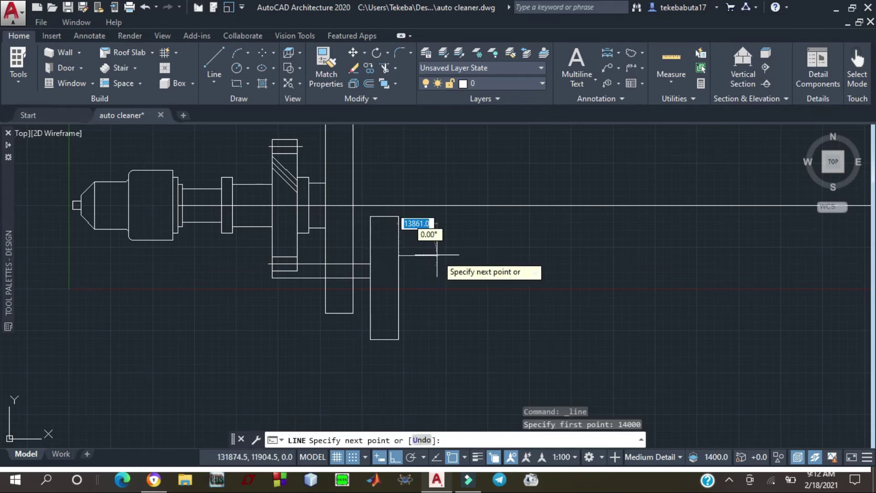
{"action": "key", "text": "Escape"}
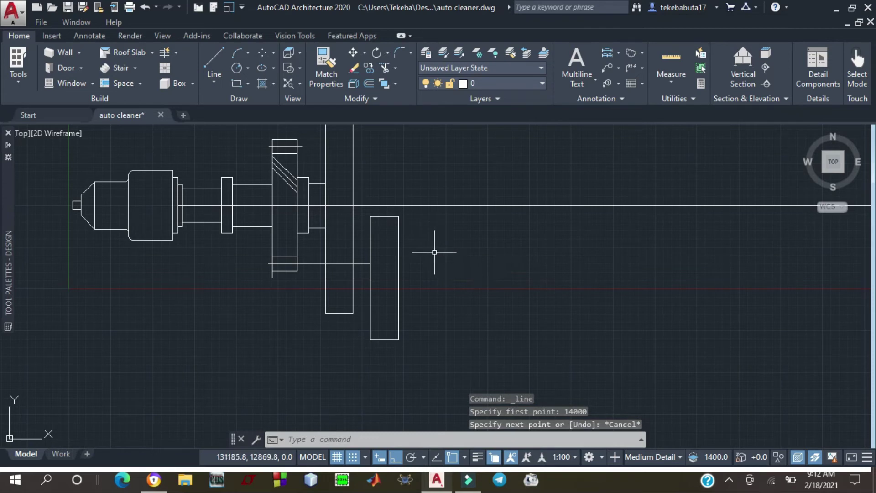
{"action": "left_click", "coordinate": [210, 61]}
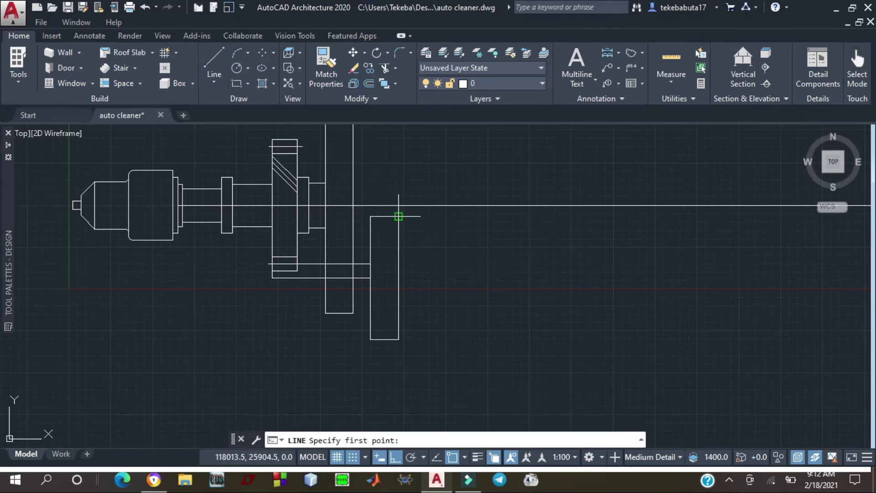
{"action": "left_click", "coordinate": [398, 248]}
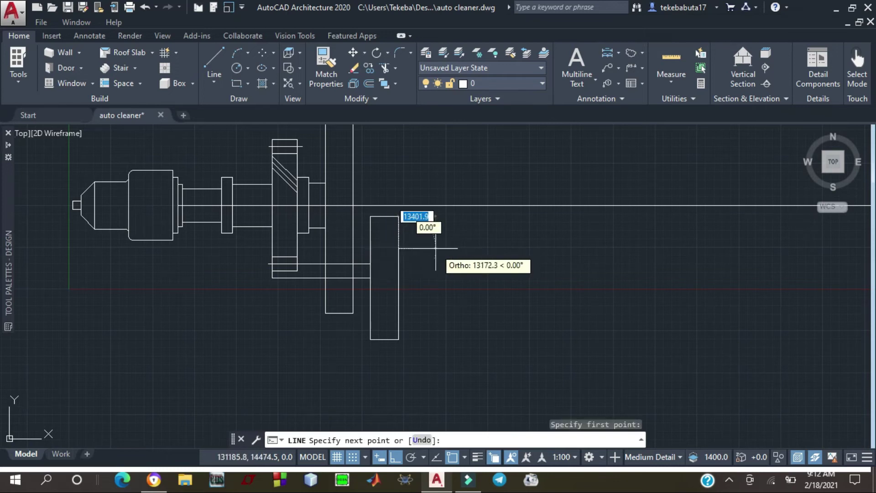
{"action": "key", "text": "Escape"}
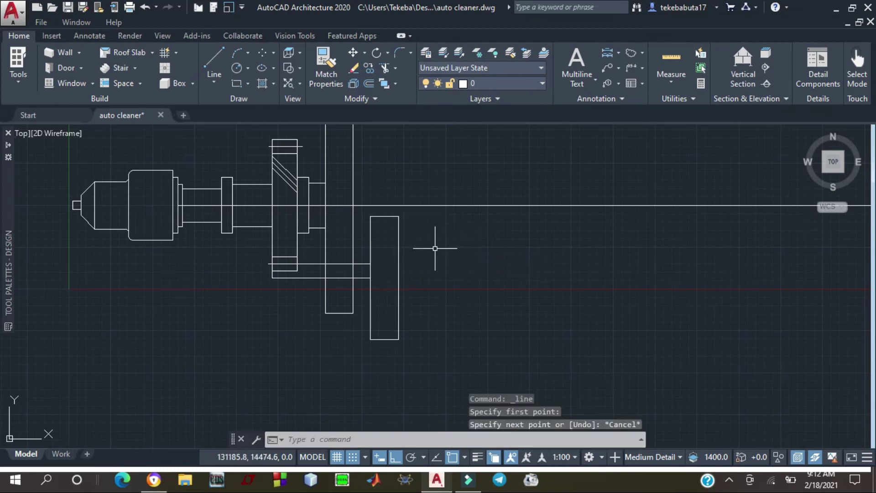
Draw a 3000-long horizontal stub starting 8000 from the rectangle's corner
{"action": "left_click", "coordinate": [216, 56]}
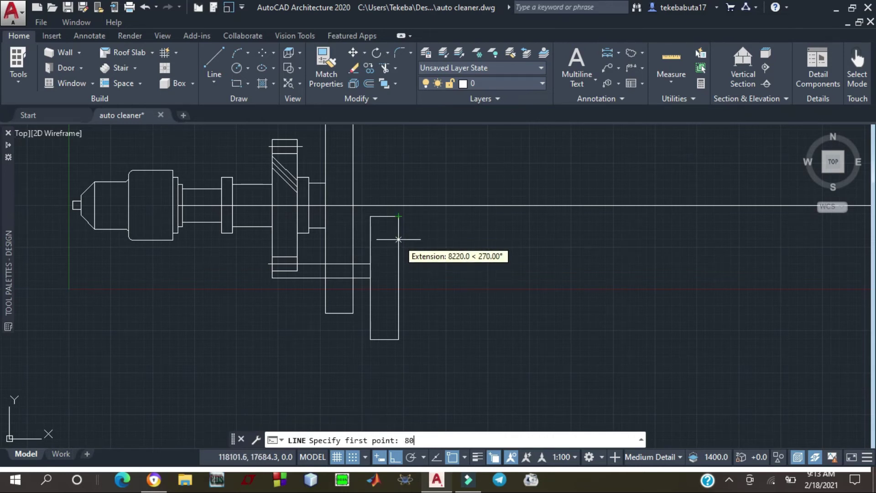
{"action": "key", "text": "Return"}
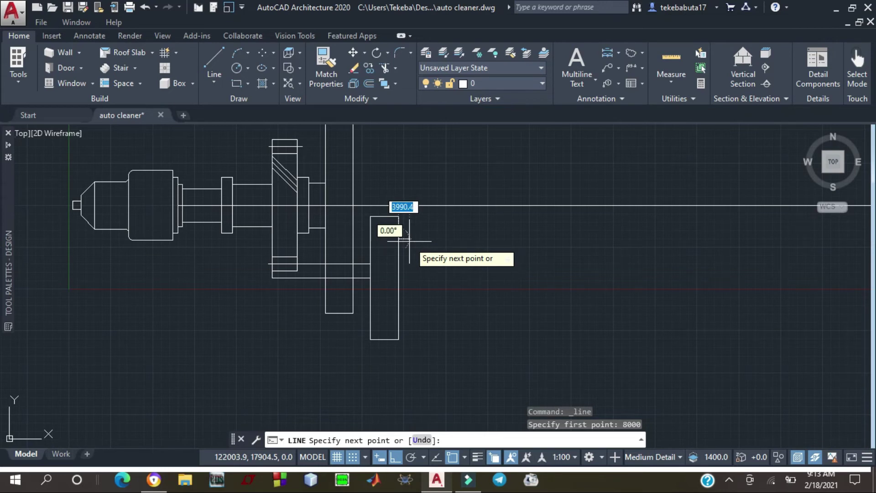
{"action": "type", "text": "3000"}
{"action": "key", "text": "Return"}
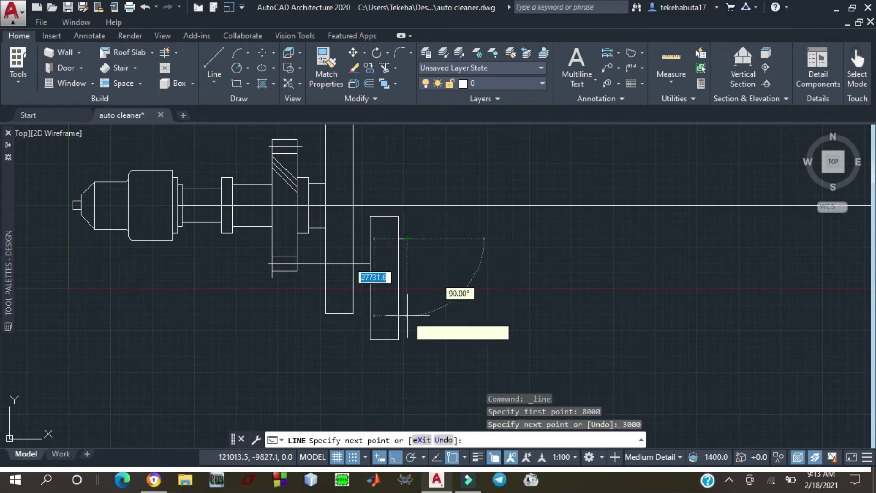
{"action": "key", "text": "Escape"}
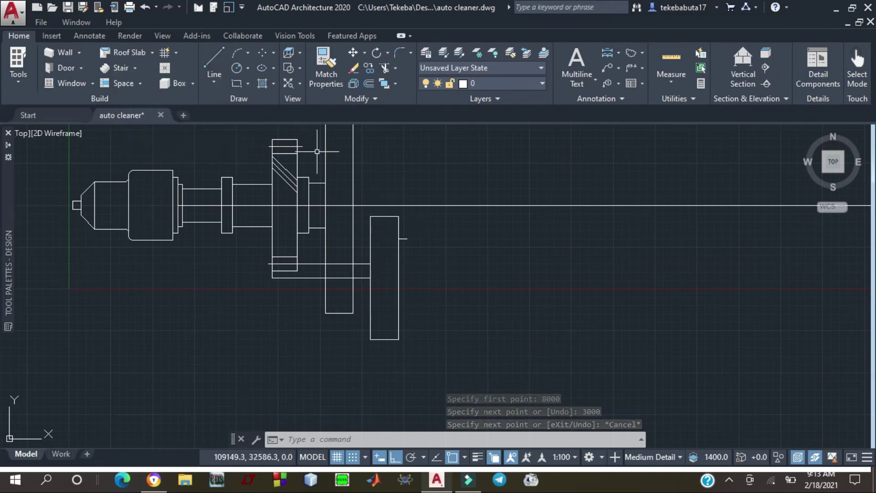
{"action": "left_click", "coordinate": [215, 53]}
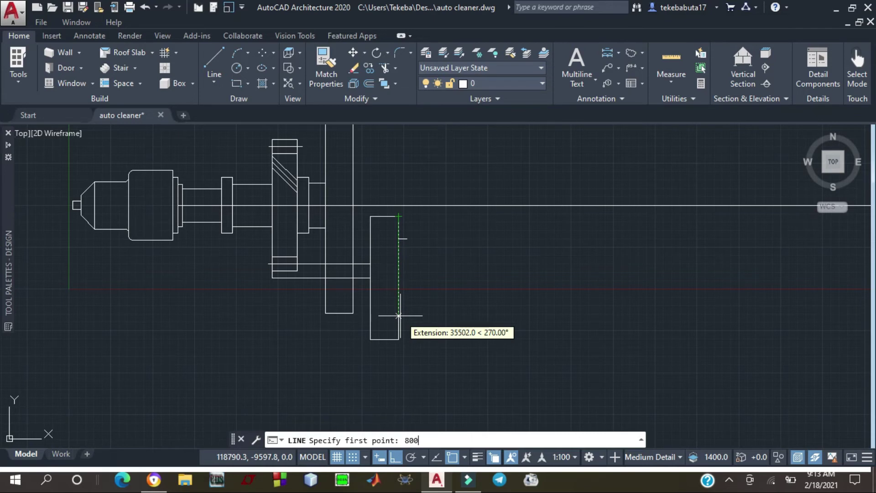
{"action": "key", "text": "Return"}
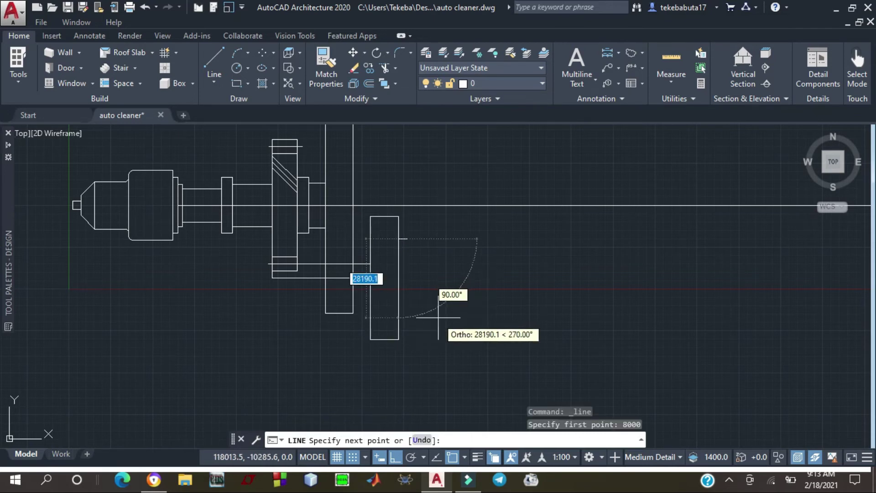
{"action": "key", "text": "Escape"}
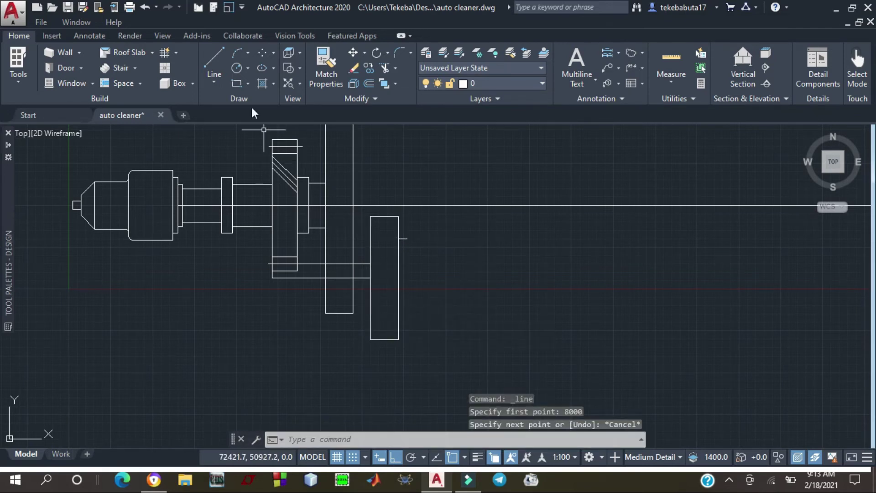
Draw the lower horizontal stub starting at an 8000 tracking offset
{"action": "left_click", "coordinate": [212, 61]}
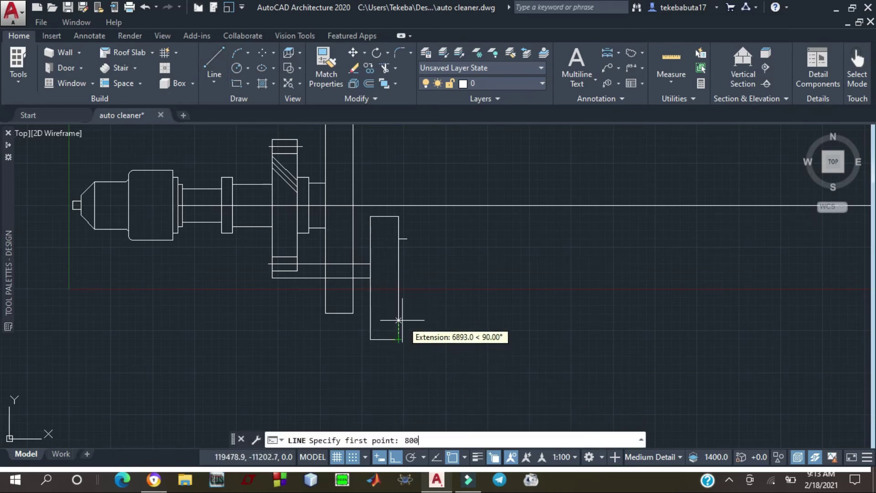
{"action": "type", "text": "8000"}
{"action": "key", "text": "Return"}
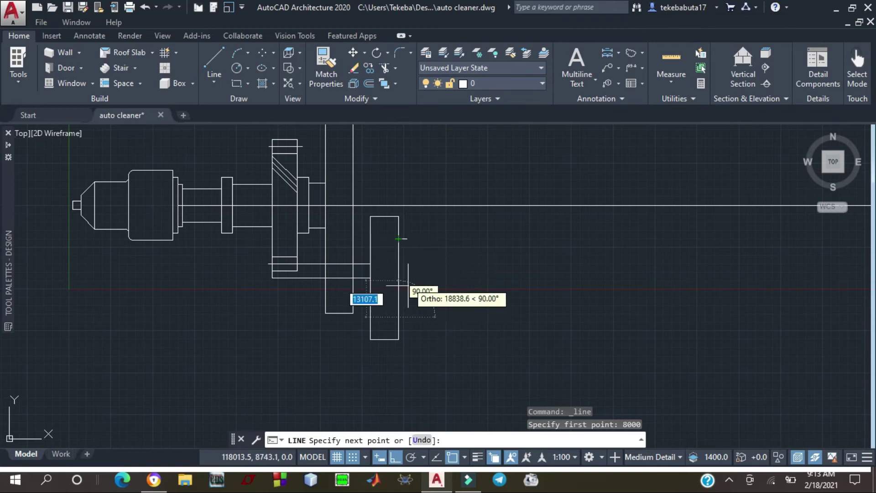
{"action": "left_click", "coordinate": [421, 316]}
{"action": "key", "text": "Escape"}
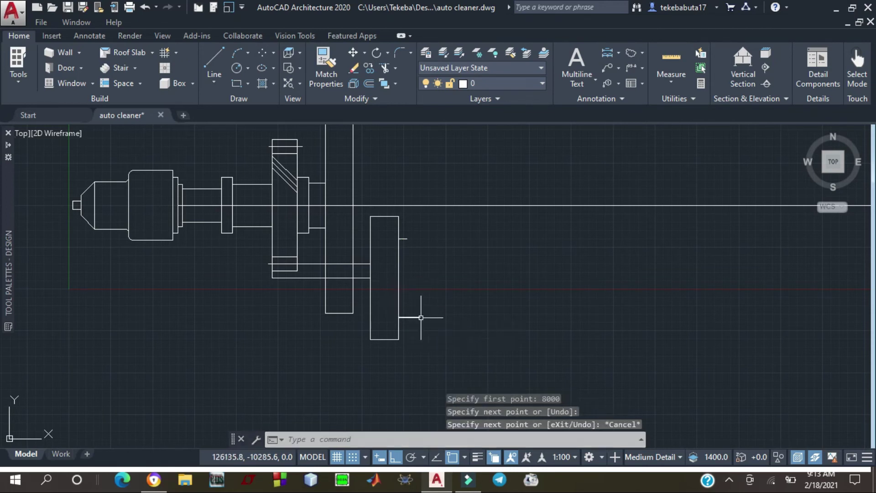
Draw a vertical line from the upper stub's end down past the lower stub, replacing a misplaced one
{"action": "left_click", "coordinate": [218, 57]}
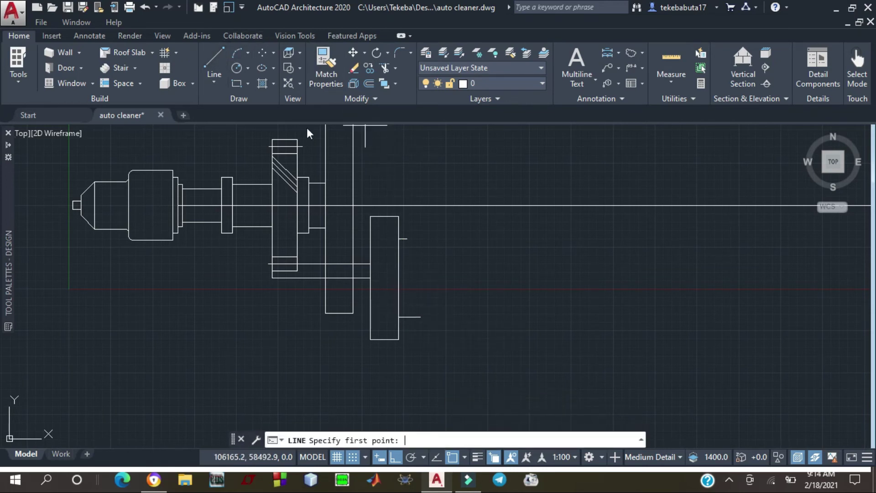
{"action": "left_click", "coordinate": [409, 239]}
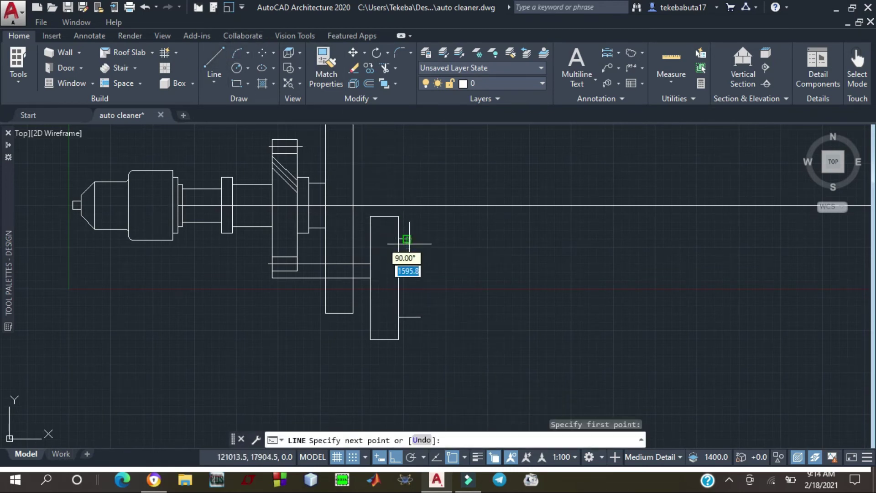
{"action": "left_click", "coordinate": [408, 323]}
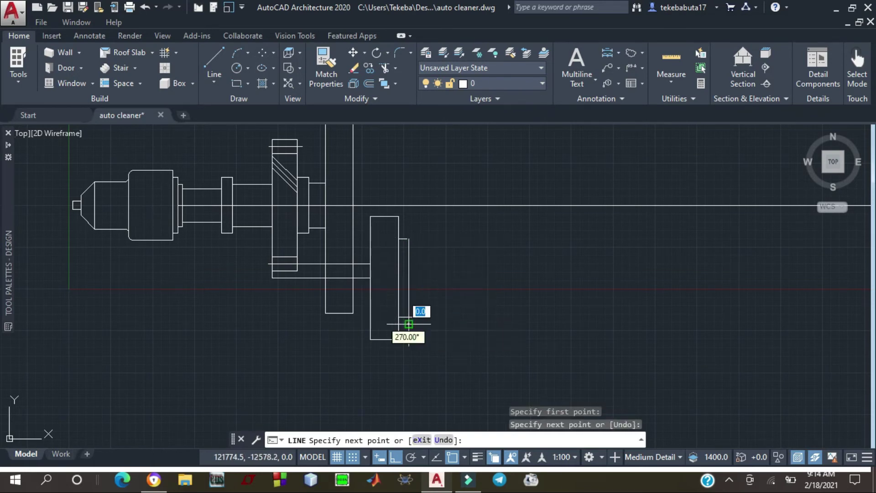
{"action": "key", "text": "Escape"}
{"action": "scroll", "coordinate": [406, 325], "scroll_direction": "up", "scroll_amount": 4}
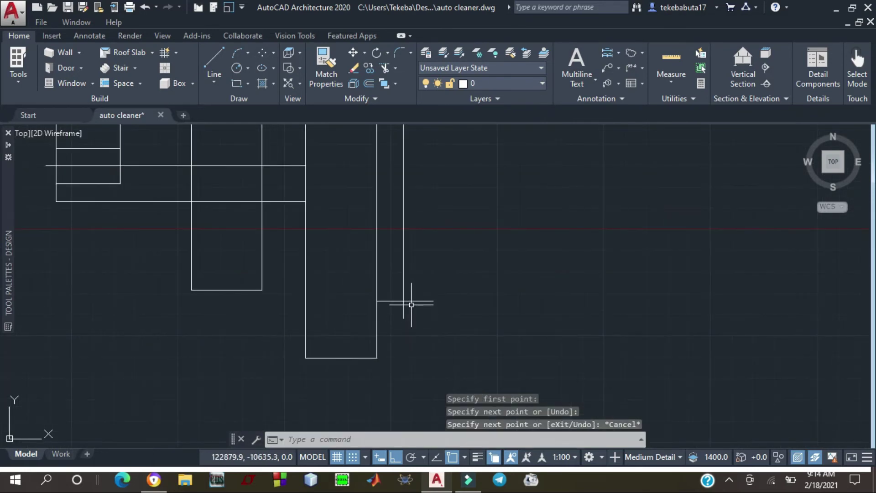
{"action": "scroll", "coordinate": [411, 305], "scroll_direction": "down", "scroll_amount": 2}
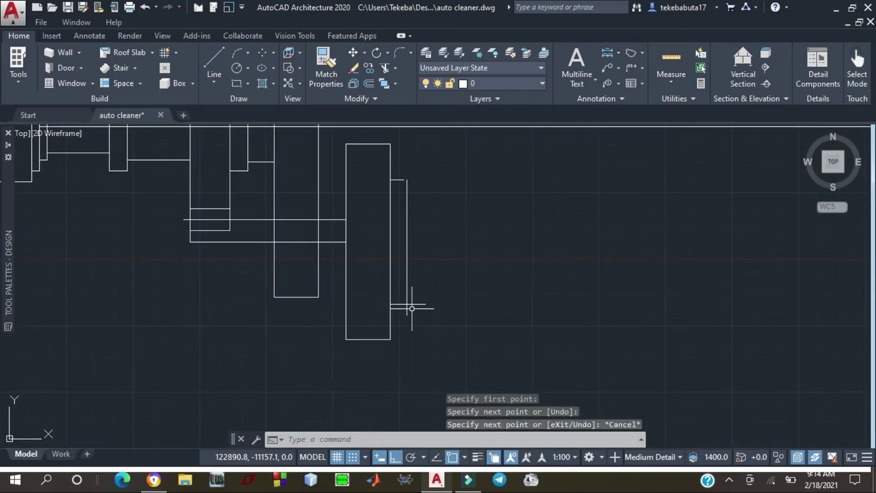
{"action": "left_click", "coordinate": [406, 226]}
{"action": "key", "text": "Delete"}
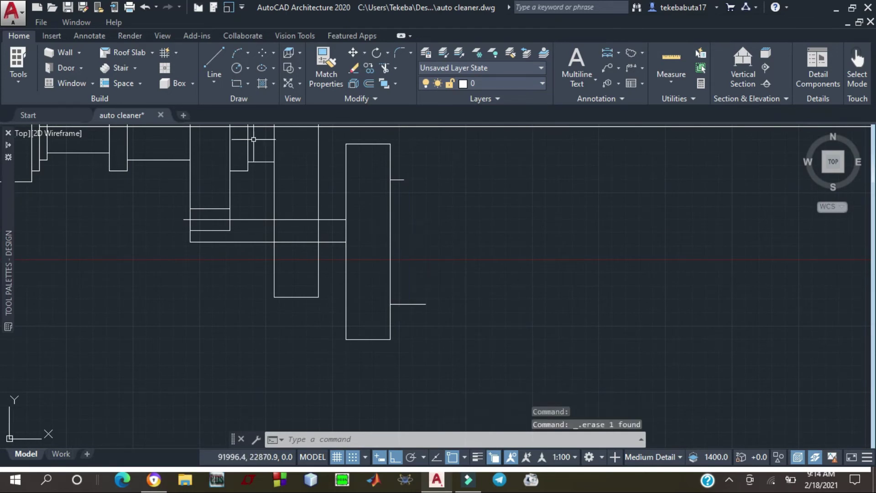
{"action": "left_click", "coordinate": [213, 58]}
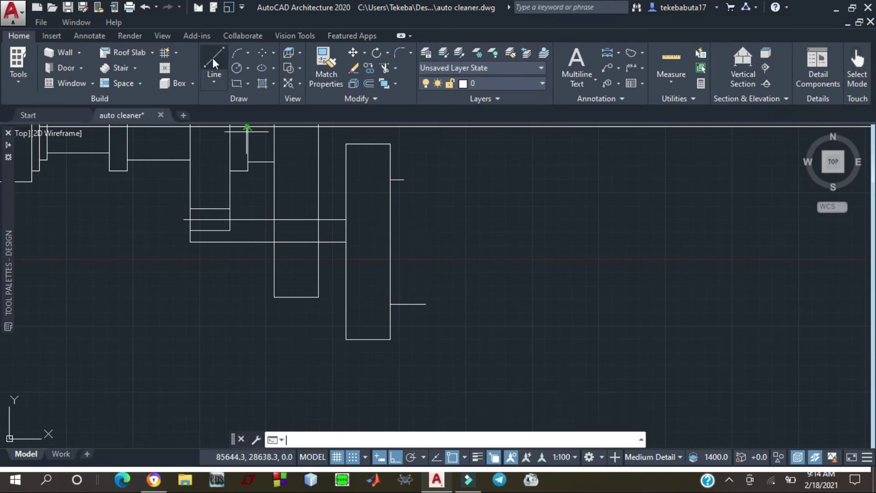
{"action": "left_click", "coordinate": [404, 180]}
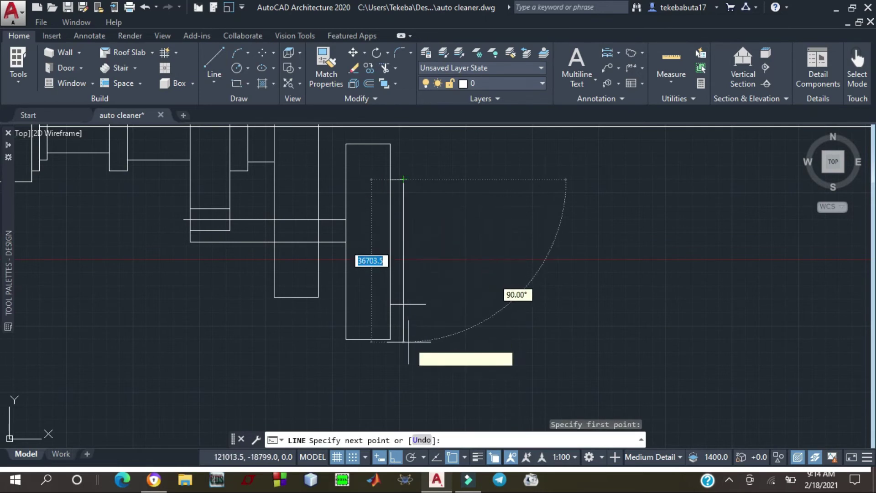
{"action": "left_click", "coordinate": [406, 322]}
Trim the vertical line's overhang below the lower stub, using it and the stub as edges
{"action": "key", "text": "Escape"}
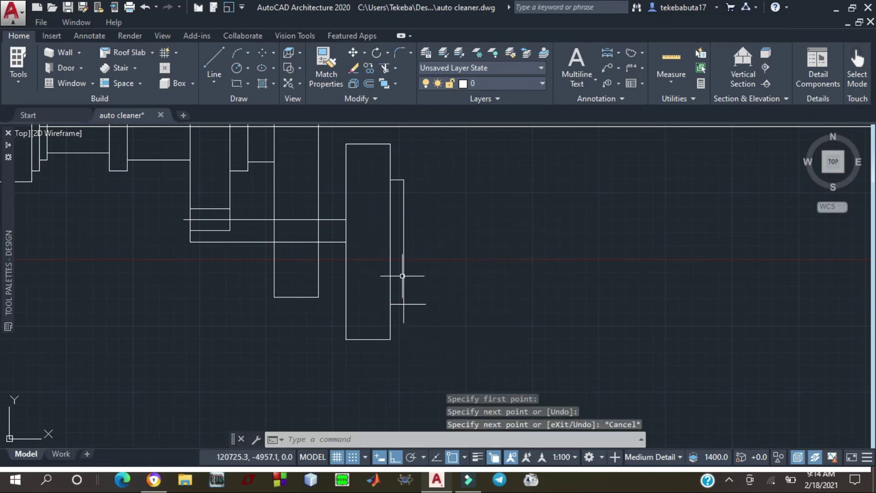
{"action": "left_click", "coordinate": [384, 68]}
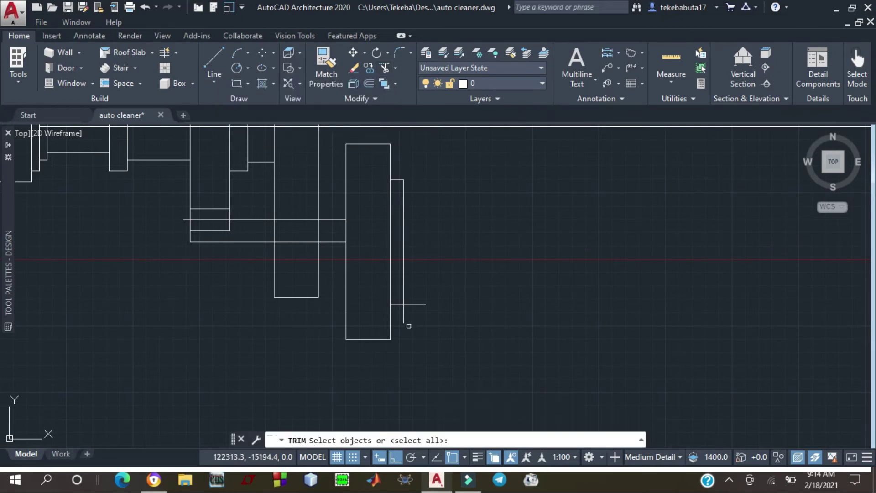
{"action": "left_click", "coordinate": [403, 289]}
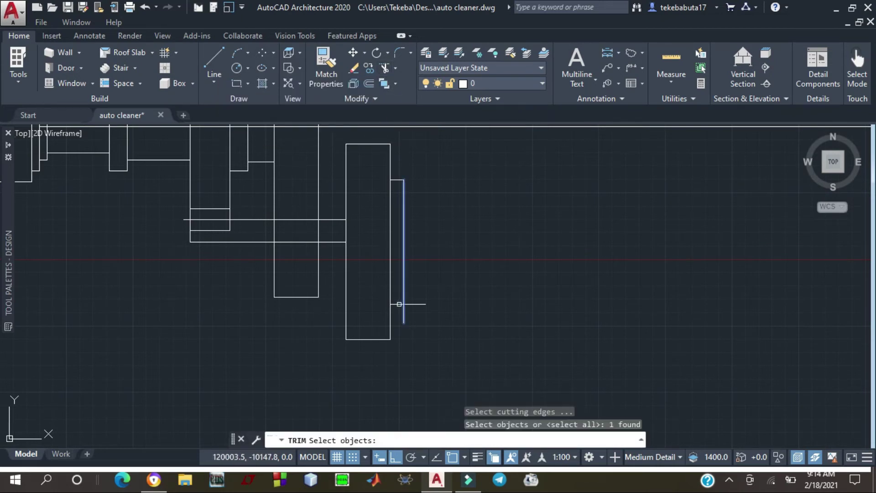
{"action": "left_click", "coordinate": [399, 304]}
{"action": "key", "text": "Return"}
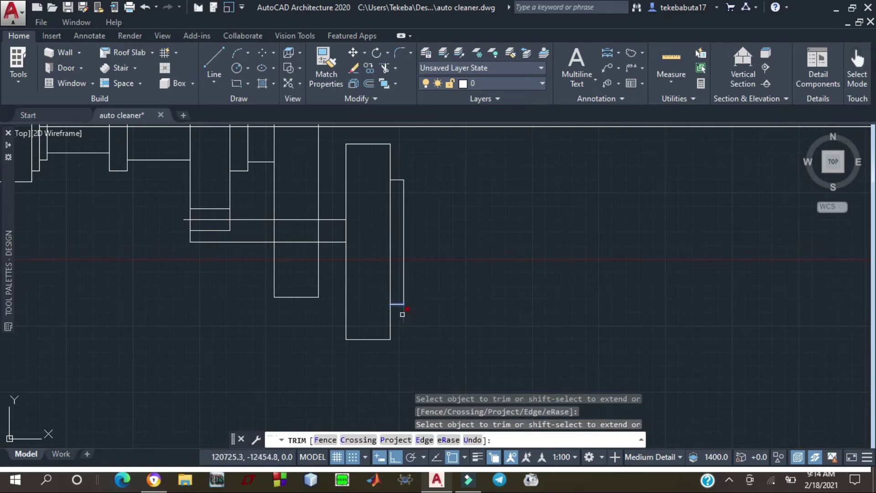
{"action": "left_click", "coordinate": [403, 314]}
{"action": "key", "text": "Escape"}
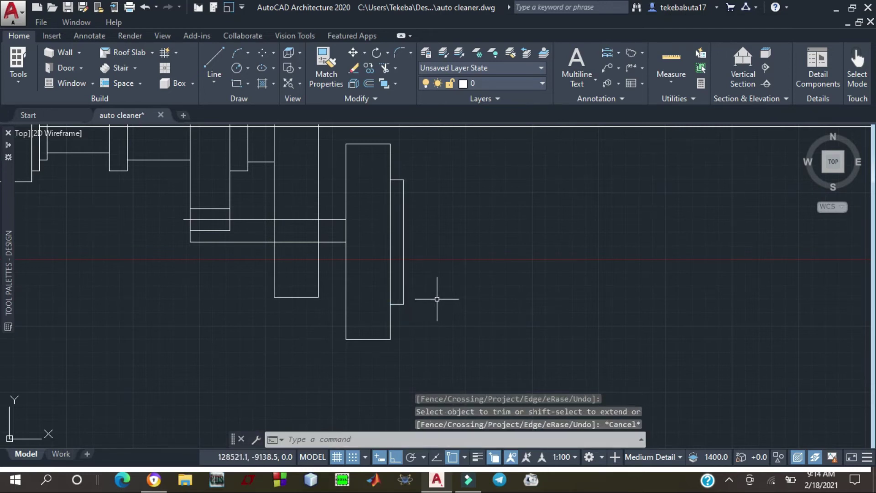
{"action": "scroll", "coordinate": [436, 291], "scroll_direction": "down", "scroll_amount": 4}
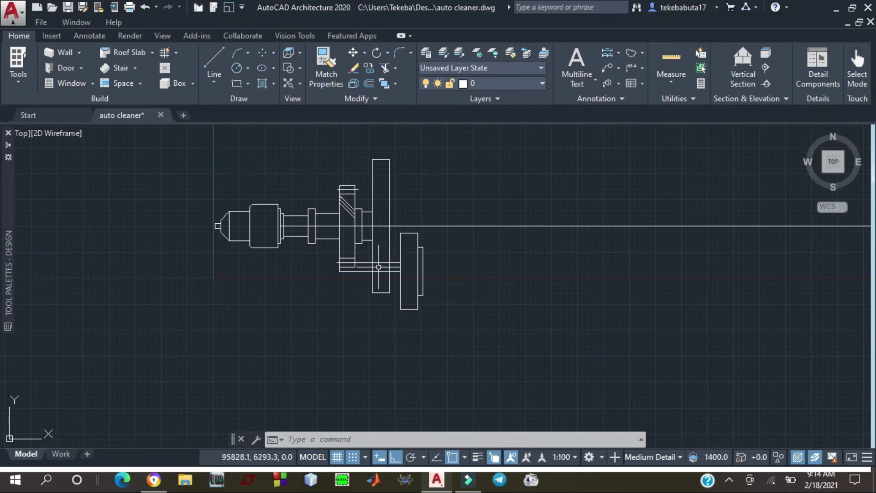
{"action": "scroll", "coordinate": [422, 260], "scroll_direction": "up", "scroll_amount": 4}
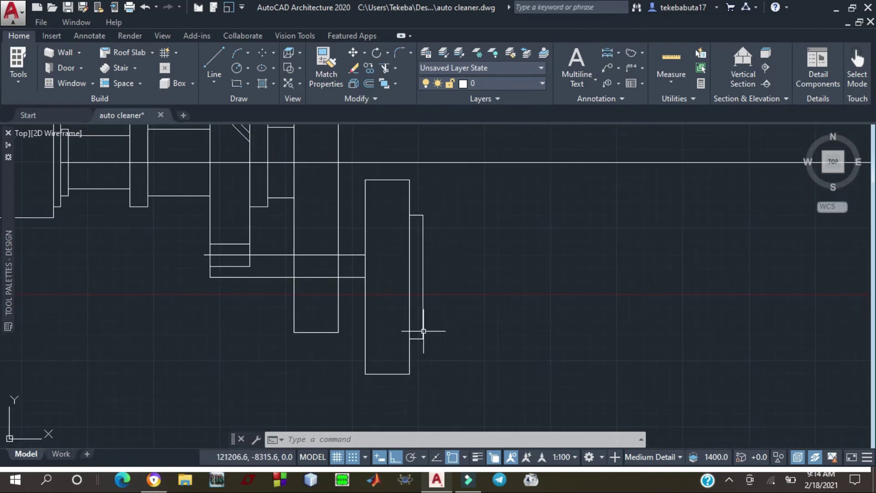
Delete the small stub block's outer, top and bottom lines
{"action": "left_click", "coordinate": [423, 281]}
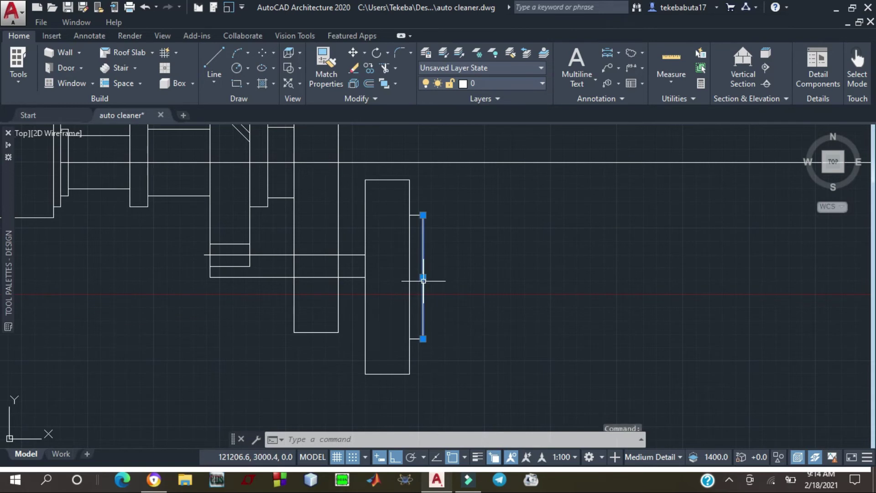
{"action": "left_click", "coordinate": [416, 339]}
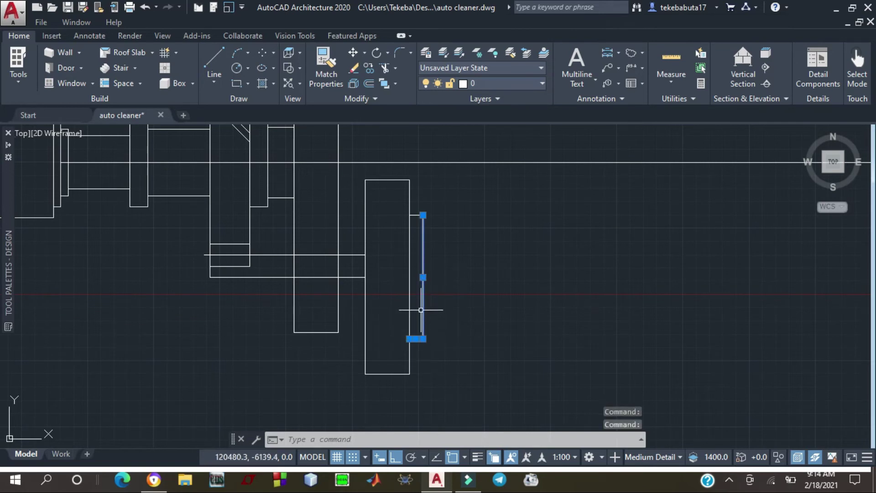
{"action": "left_click", "coordinate": [415, 215]}
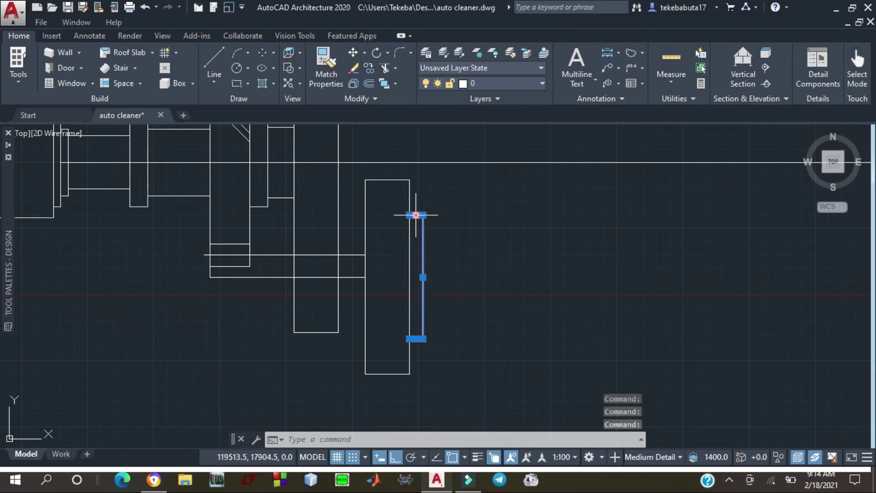
{"action": "key", "text": "Delete"}
Start a new line from the Home ribbon's Line tool
{"action": "left_click", "coordinate": [214, 80]}
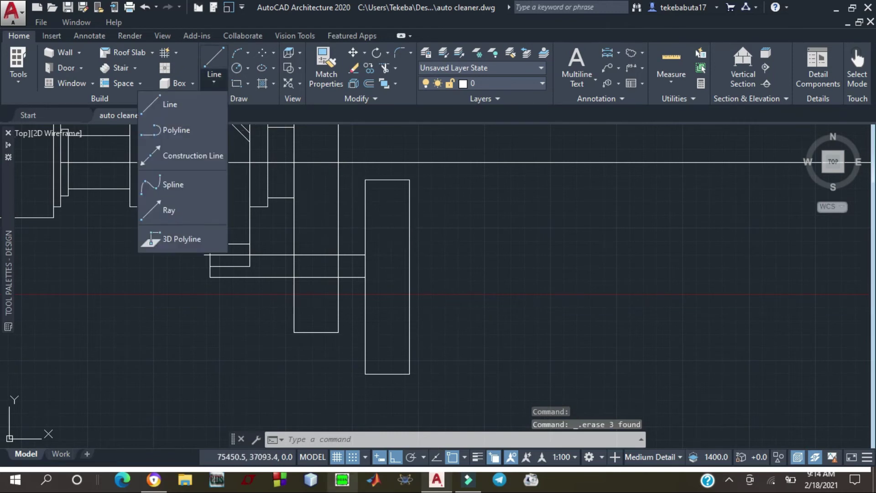
{"action": "left_click", "coordinate": [422, 333]}
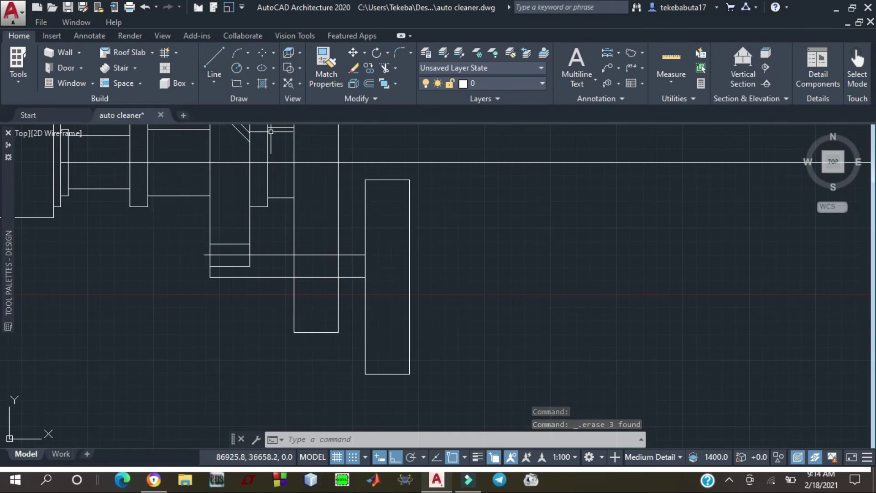
{"action": "left_click", "coordinate": [209, 55]}
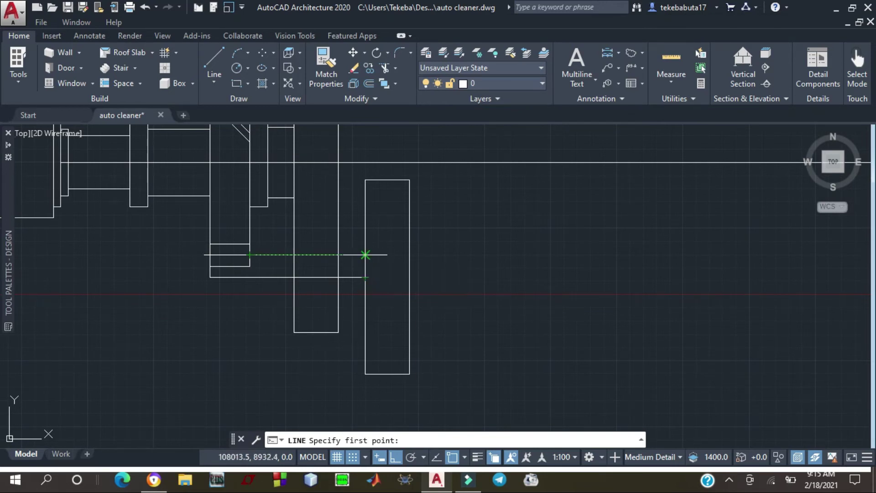
Draw a horizontal line from the left edge's midpoint out past the rectangle's right side
{"action": "left_click", "coordinate": [365, 277]}
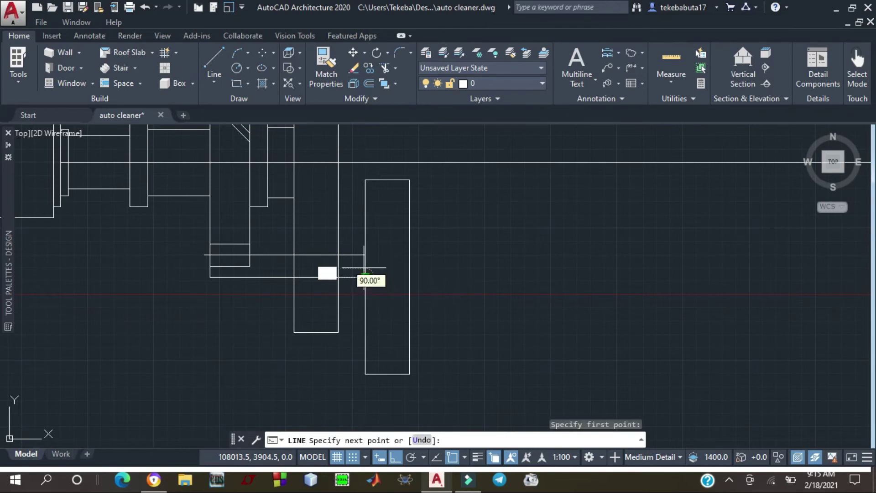
{"action": "left_click", "coordinate": [365, 255]}
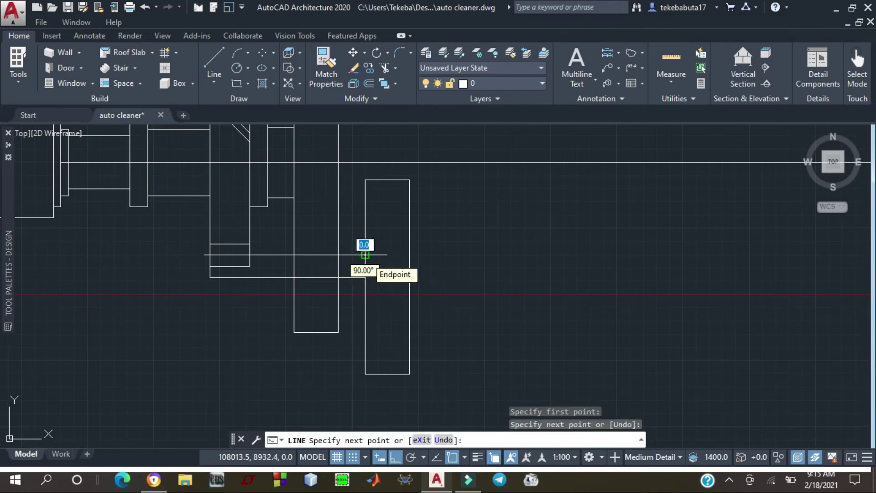
{"action": "key", "text": "Escape"}
{"action": "key", "text": "Return"}
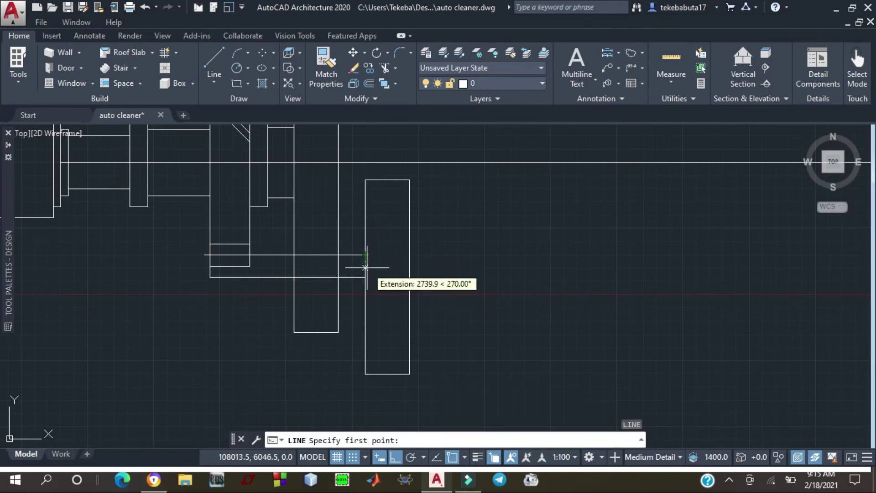
{"action": "left_click", "coordinate": [210, 58]}
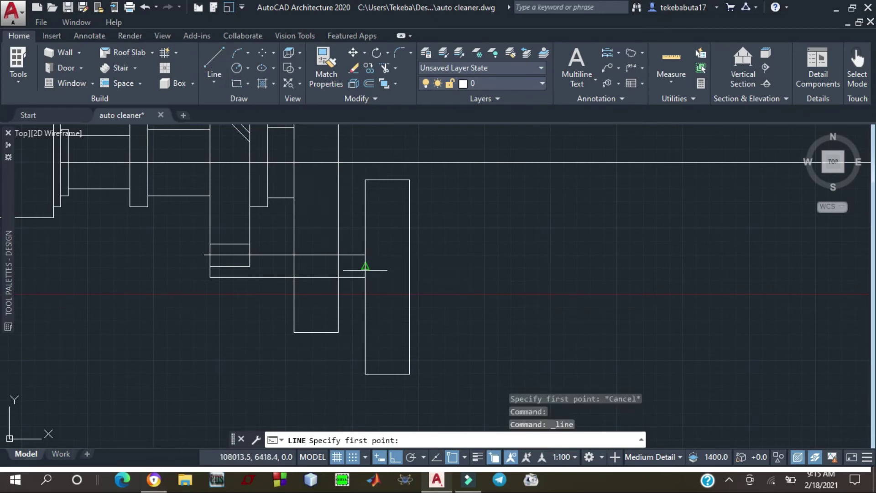
{"action": "left_click", "coordinate": [365, 266]}
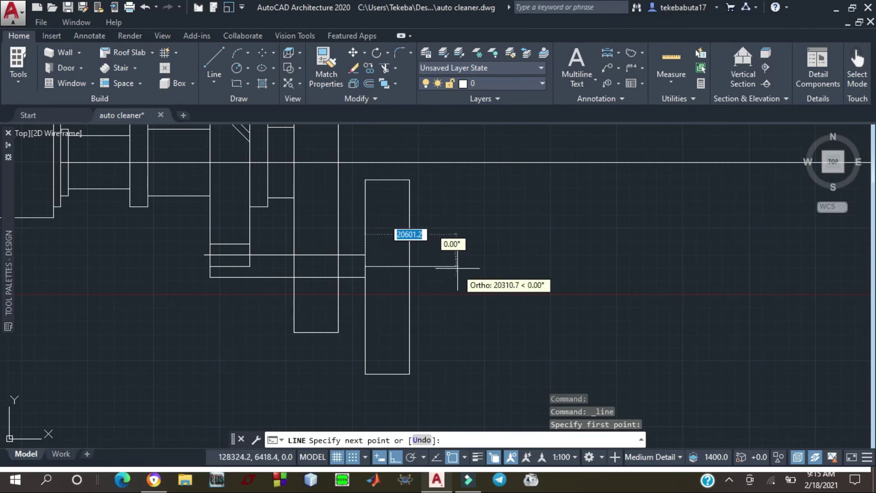
{"action": "left_click", "coordinate": [476, 266]}
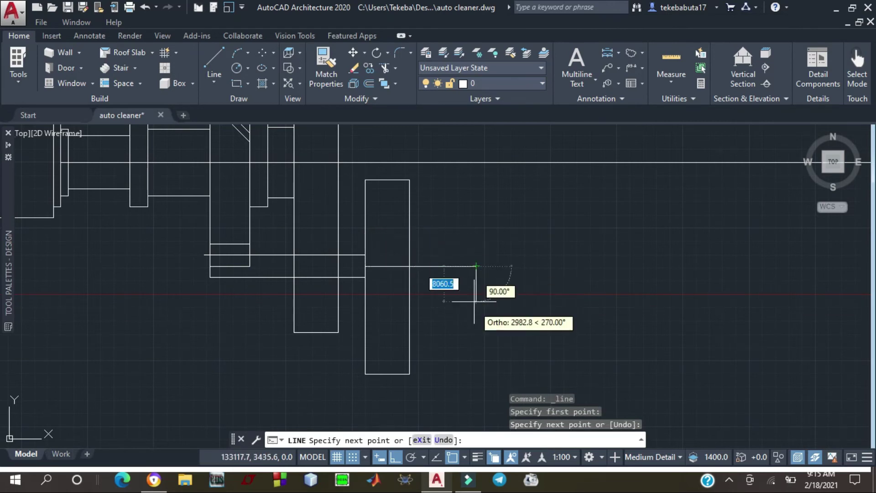
{"action": "key", "text": "Escape"}
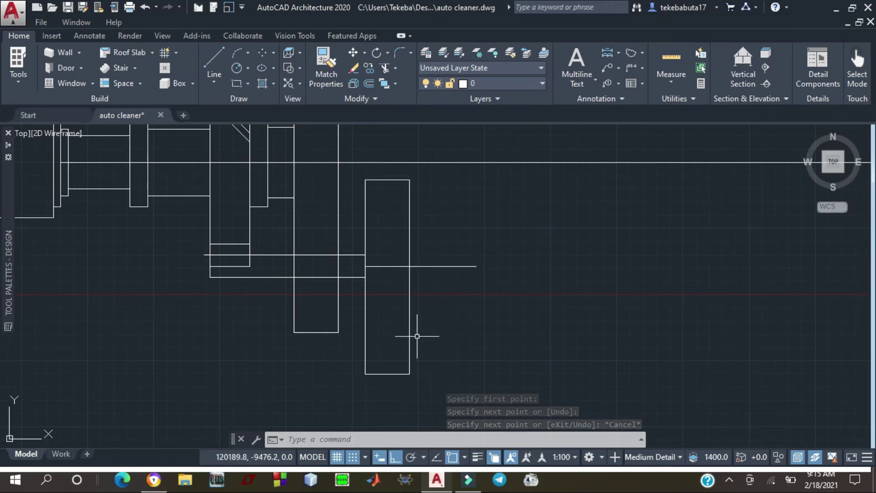
Zoom out and begin another line
{"action": "scroll", "coordinate": [417, 336], "scroll_direction": "down", "scroll_amount": 2}
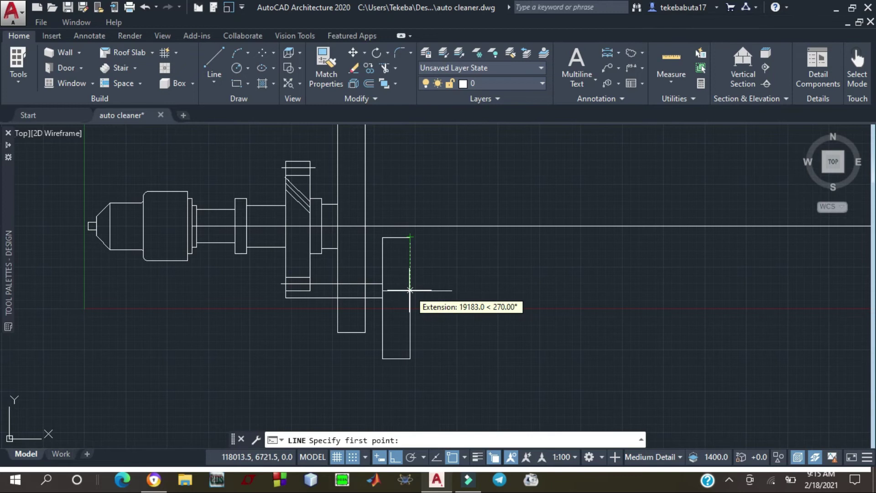
{"action": "key", "text": "Escape"}
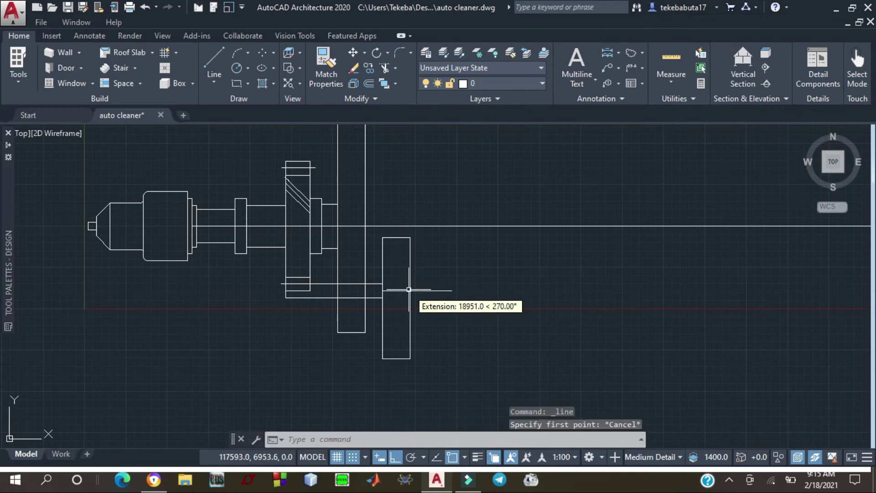
{"action": "left_click", "coordinate": [210, 60]}
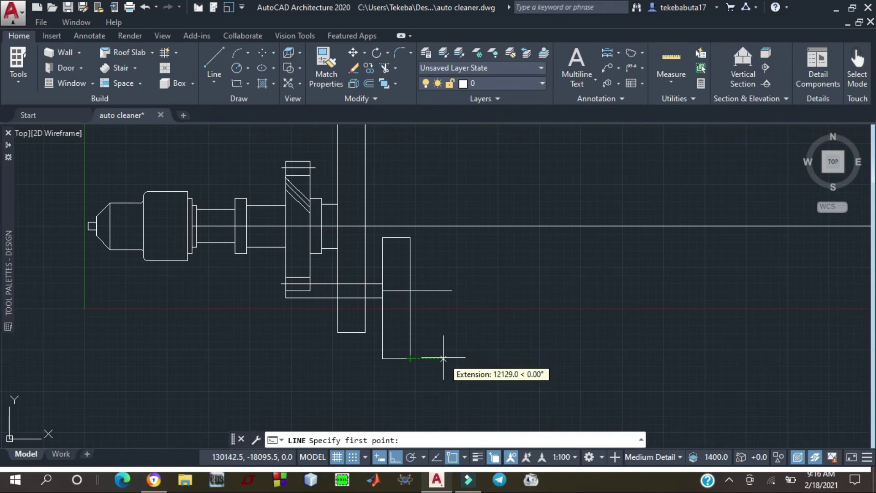
Draw a 1900 segment starting on the rectangle's right edge
{"action": "key", "text": "Escape"}
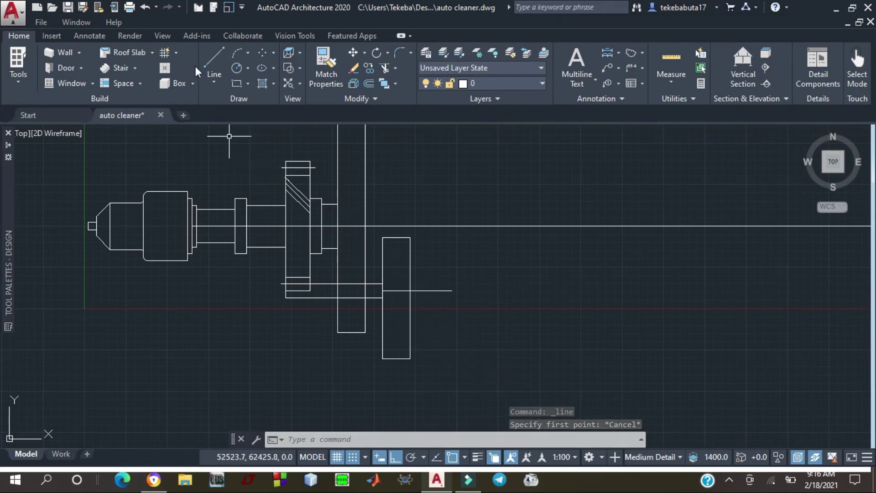
{"action": "left_click", "coordinate": [214, 57]}
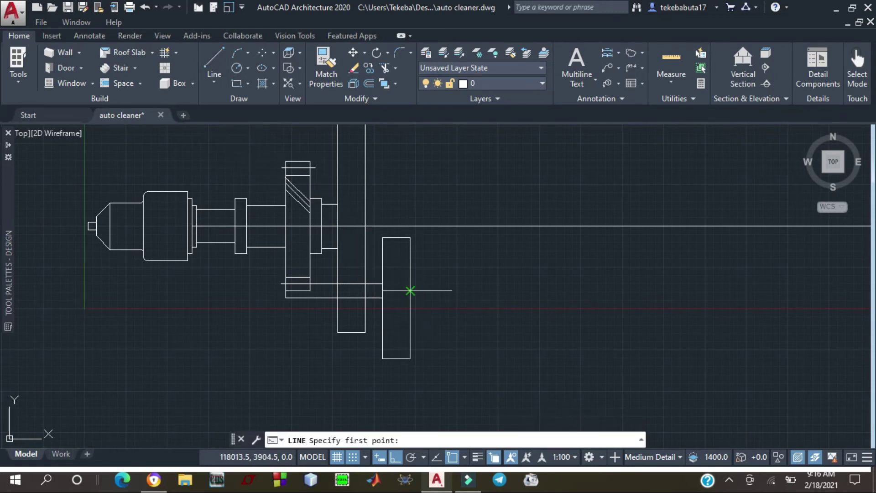
{"action": "left_click", "coordinate": [410, 290]}
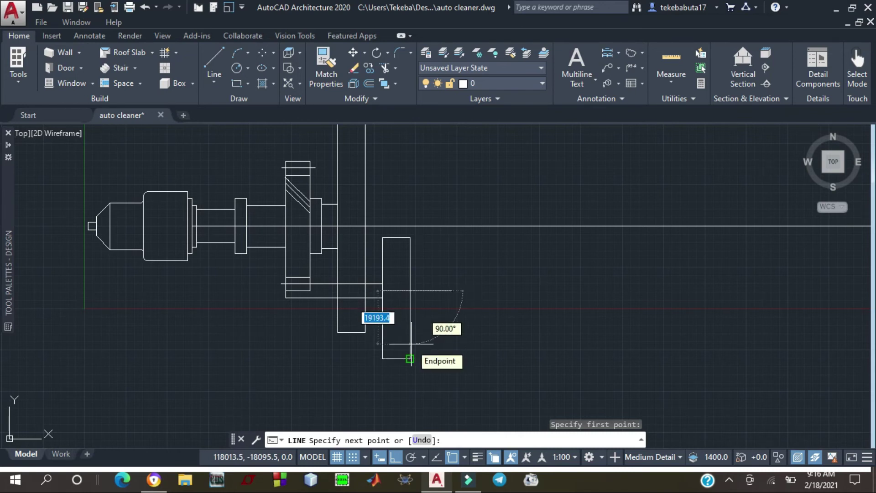
{"action": "type", "text": "1900"}
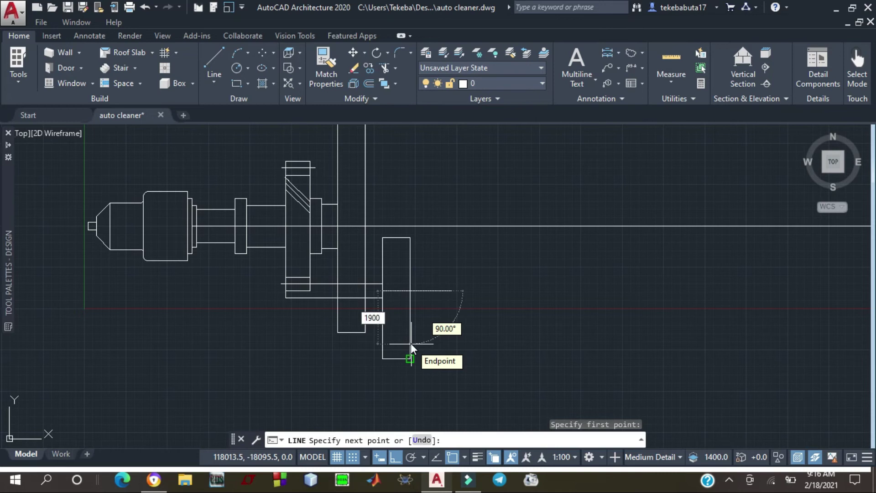
{"action": "key", "text": "Return"}
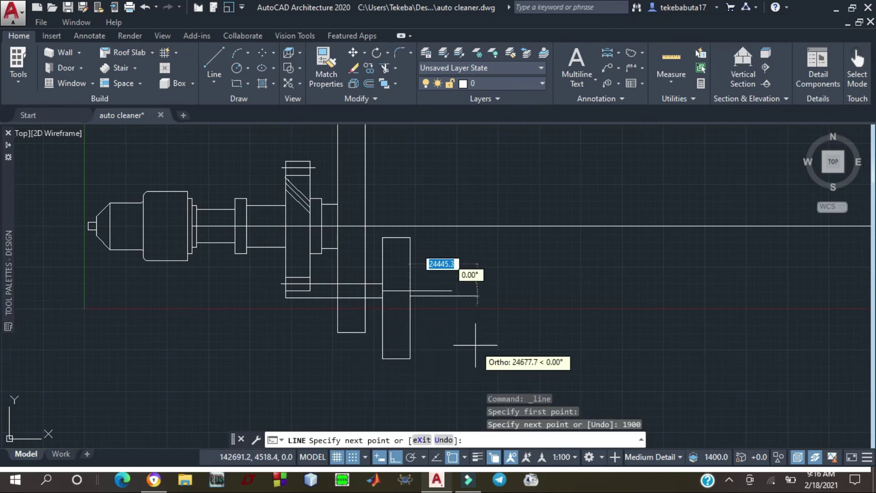
{"action": "key", "text": "Escape"}
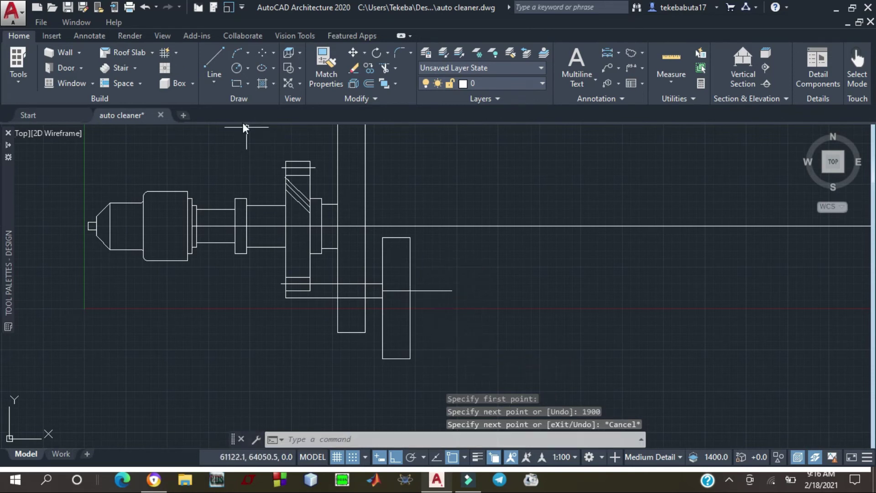
Draw horizontal lines 19000 down the right edge, extending right and left past the rectangle
{"action": "left_click", "coordinate": [212, 56]}
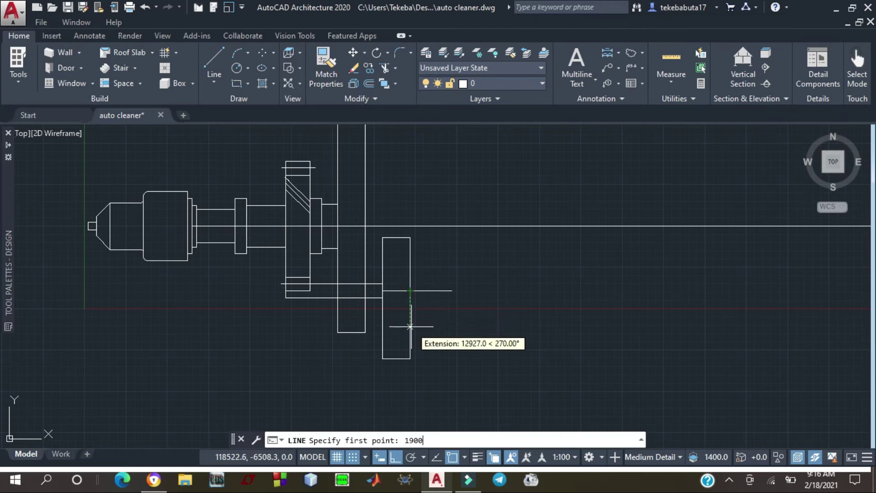
{"action": "key", "text": "Return"}
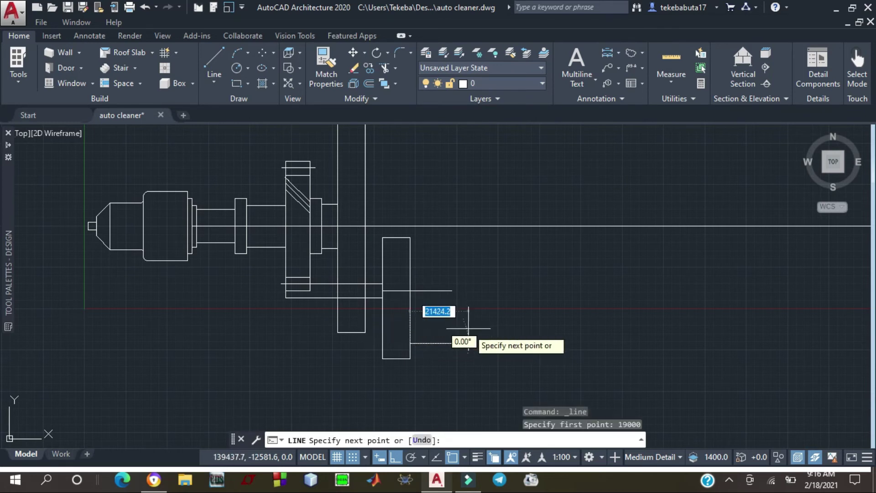
{"action": "left_click", "coordinate": [468, 328]}
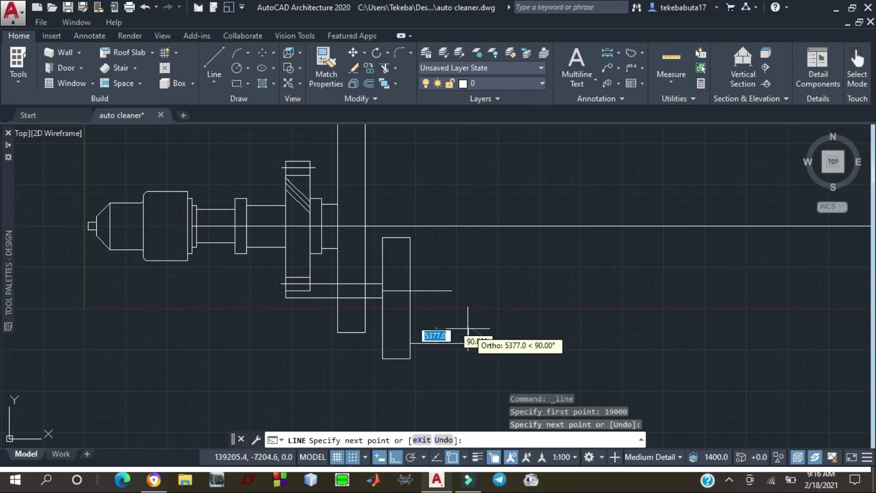
{"action": "key", "text": "Escape"}
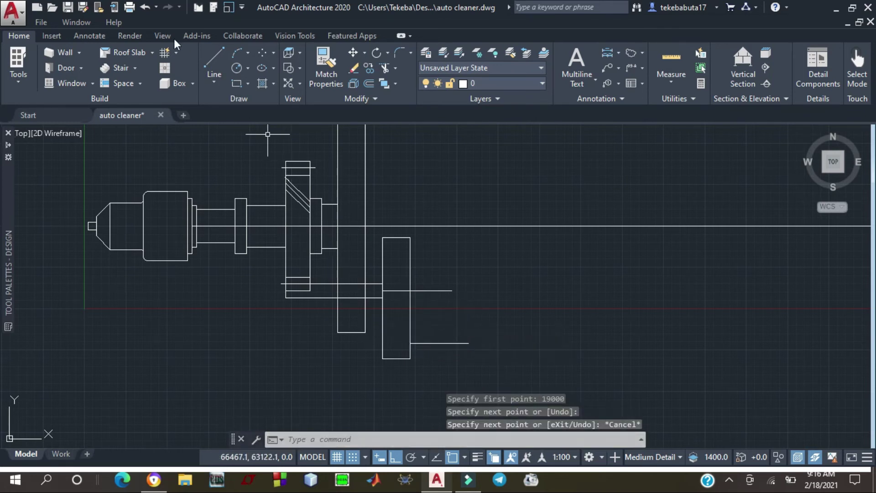
{"action": "left_click", "coordinate": [209, 58]}
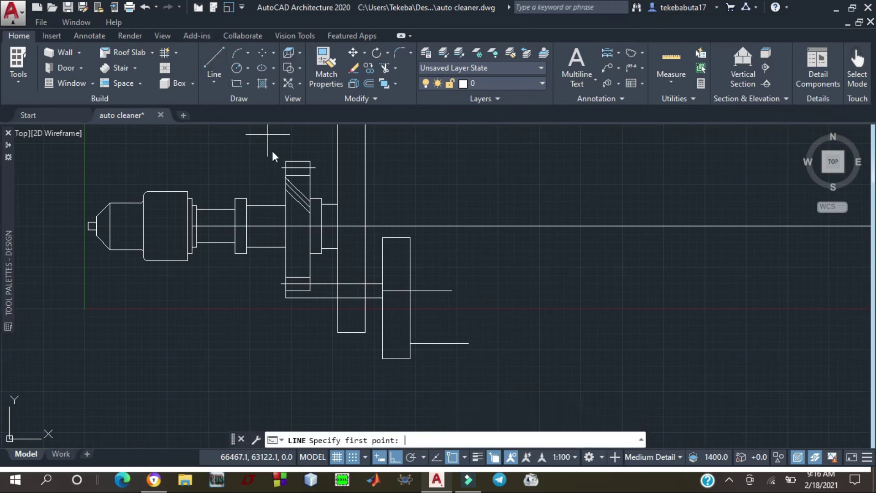
{"action": "left_click", "coordinate": [410, 343]}
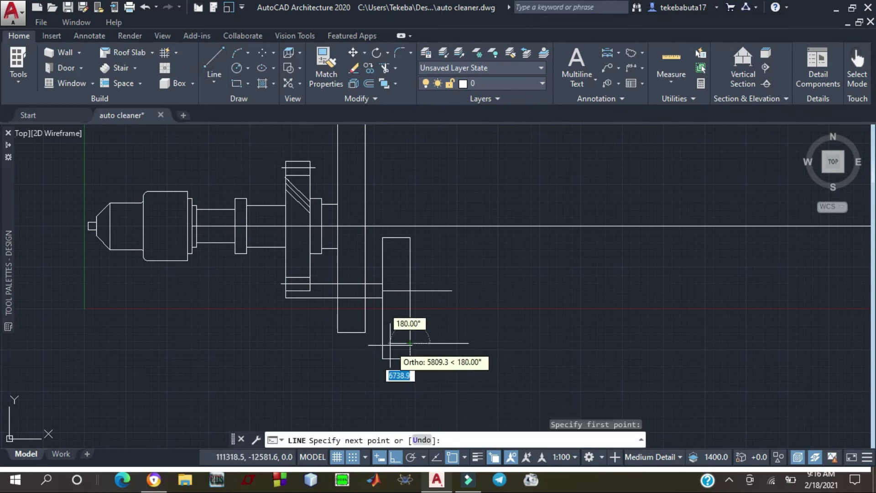
{"action": "left_click", "coordinate": [375, 343]}
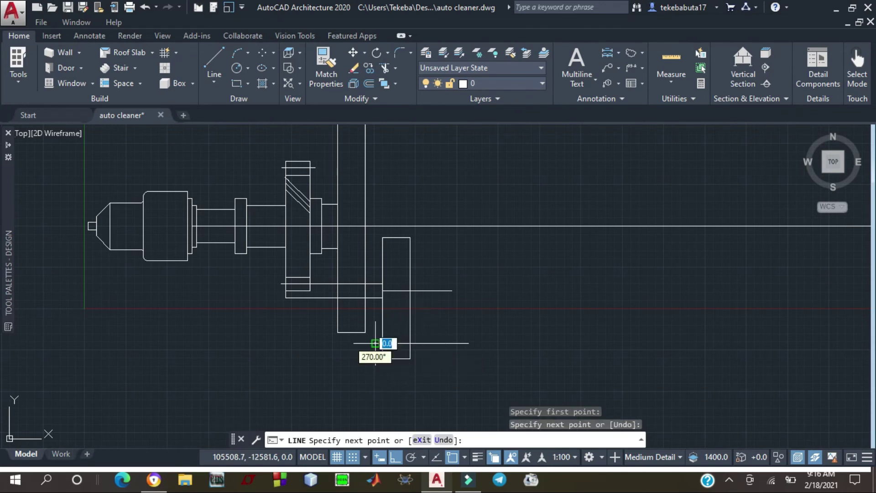
{"action": "key", "text": "Escape"}
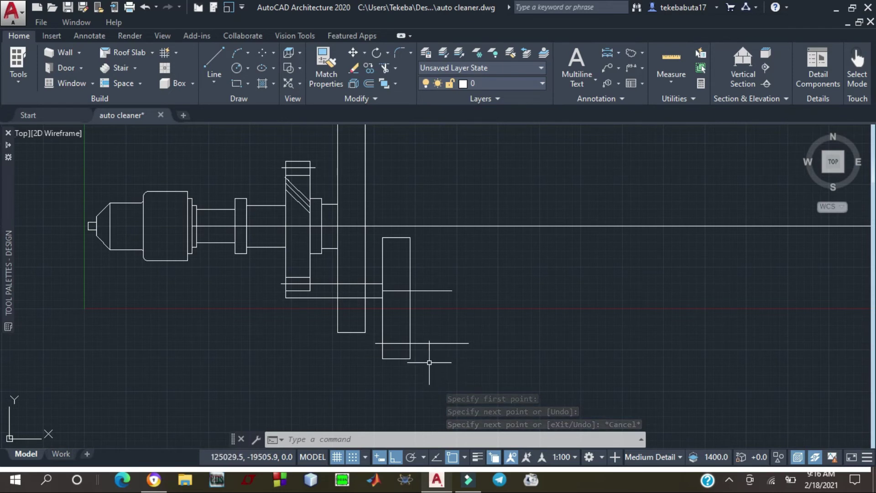
Trim the lower rectangle's pieces using its left and right sides as cutting edges
{"action": "left_click", "coordinate": [382, 67]}
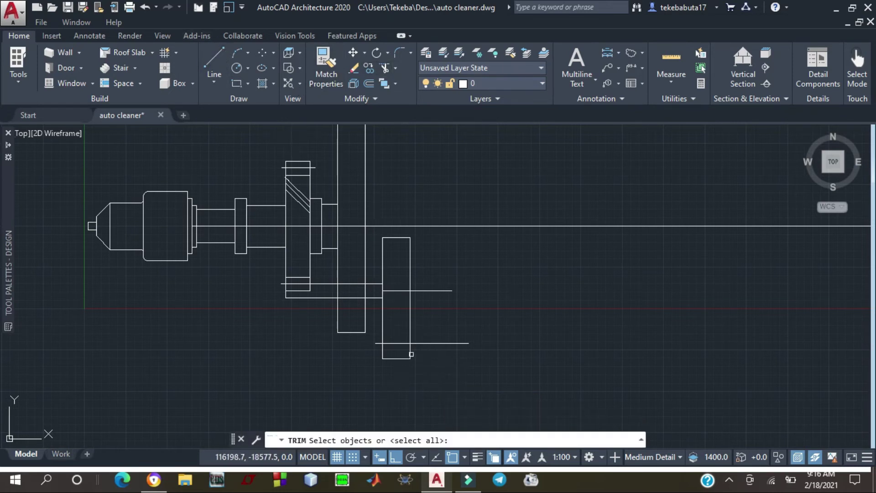
{"action": "left_click", "coordinate": [410, 331]}
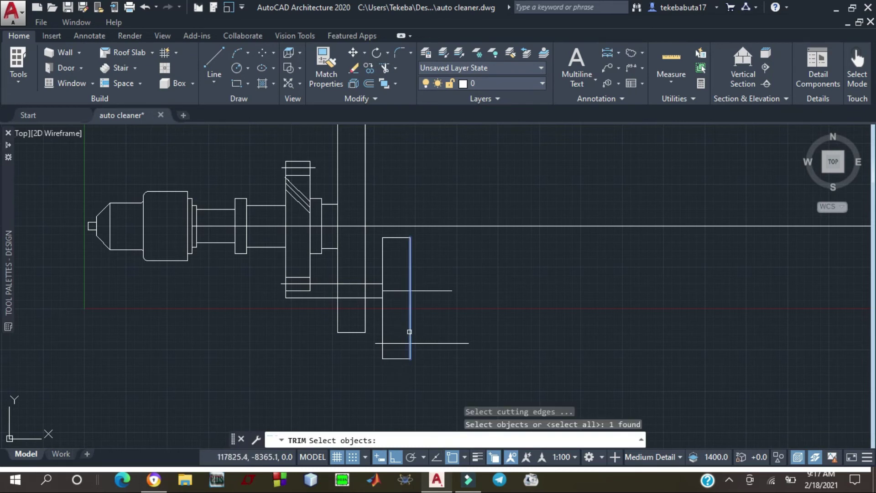
{"action": "left_click", "coordinate": [384, 342]}
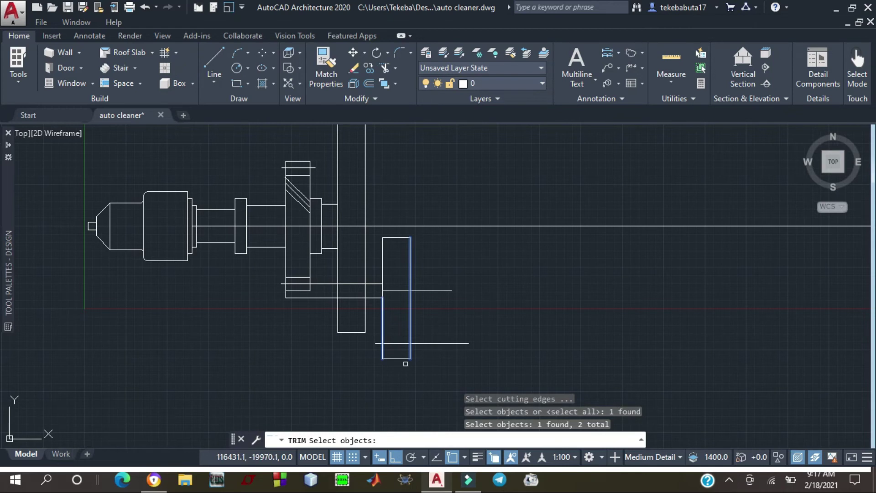
{"action": "key", "text": "Return"}
{"action": "left_click", "coordinate": [425, 342]}
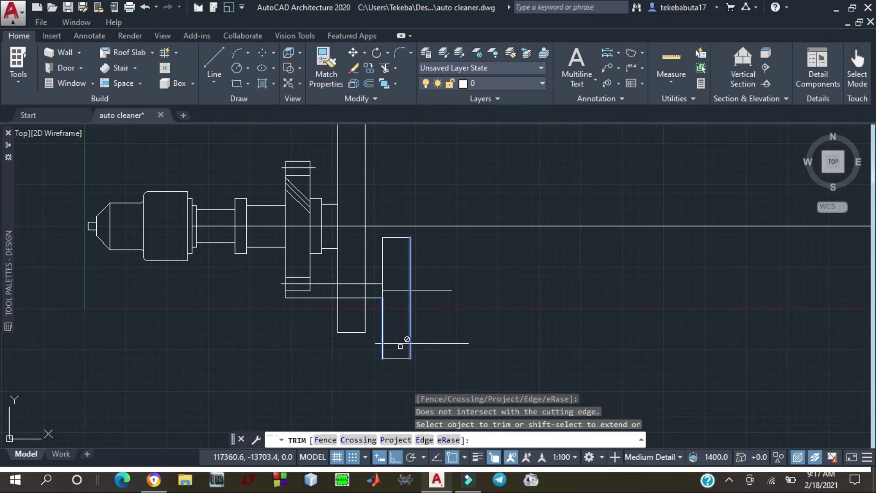
{"action": "left_click", "coordinate": [376, 342]}
{"action": "left_click", "coordinate": [383, 350]}
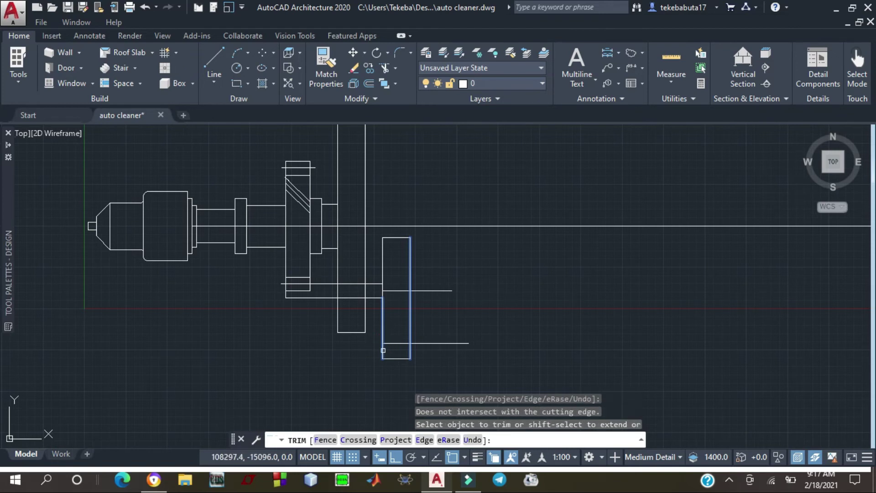
{"action": "key", "text": "Escape"}
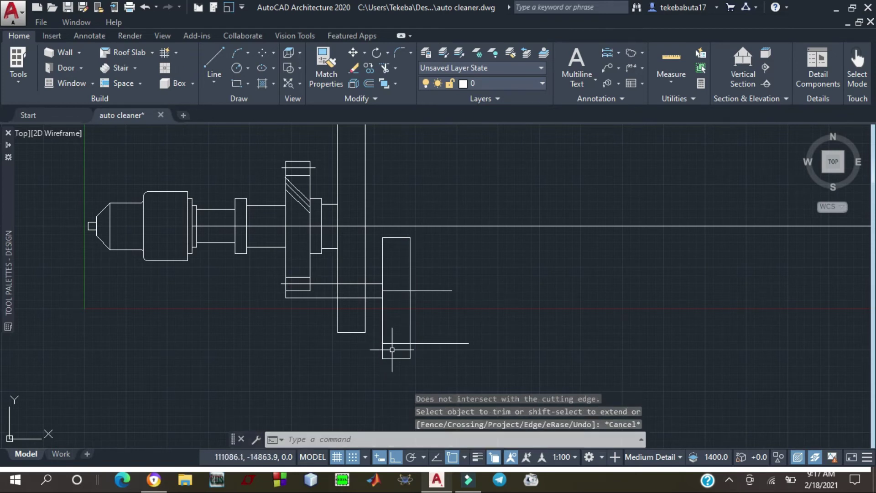
Trim the left side below the crossing line, using the crossing line and right side as edges
{"action": "left_click", "coordinate": [384, 69]}
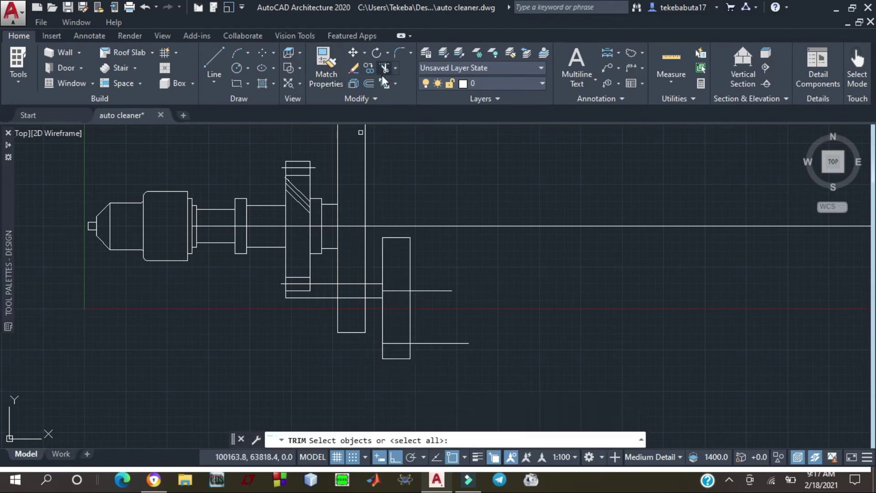
{"action": "left_click", "coordinate": [402, 342]}
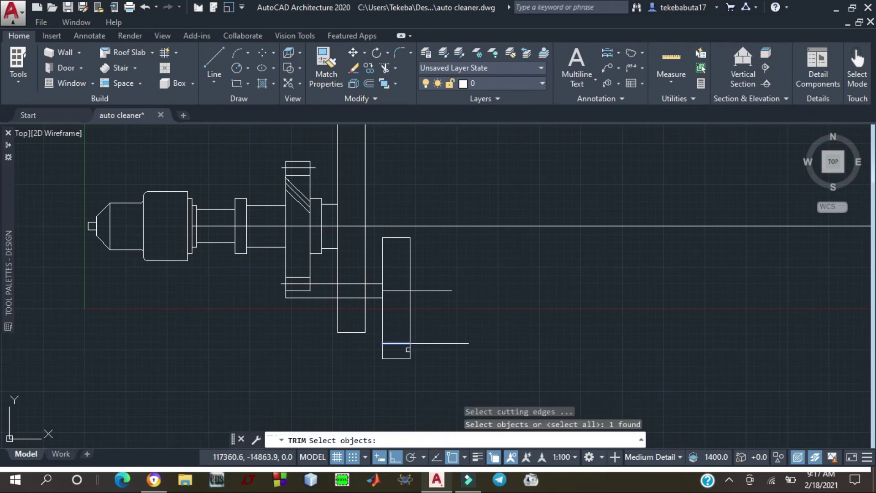
{"action": "left_click", "coordinate": [409, 349]}
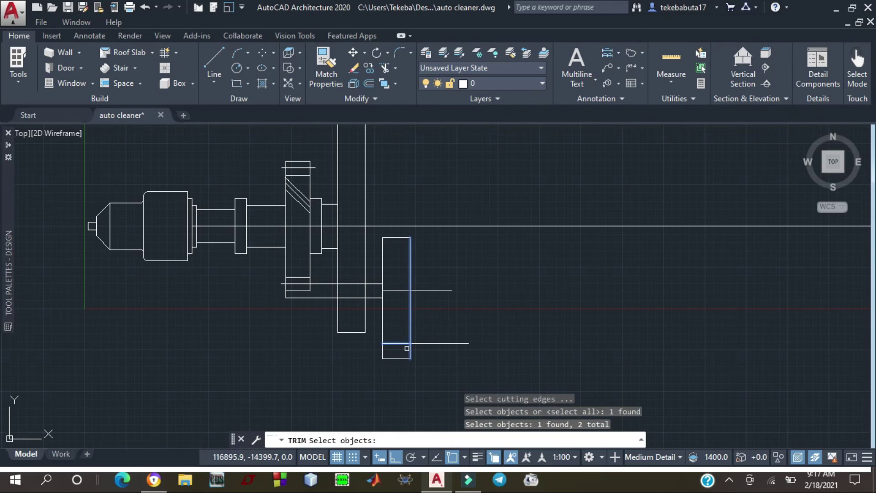
{"action": "key", "text": "Return"}
{"action": "left_click", "coordinate": [390, 358]}
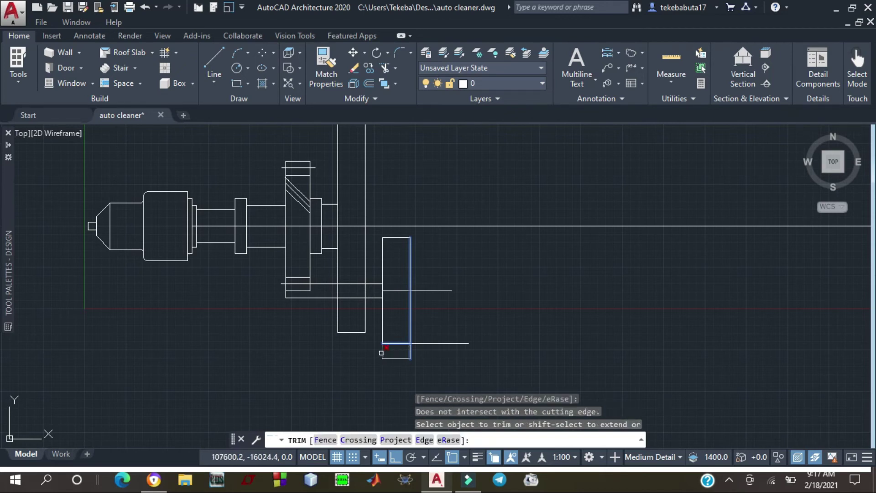
{"action": "left_click", "coordinate": [381, 352]}
{"action": "left_click", "coordinate": [421, 344]}
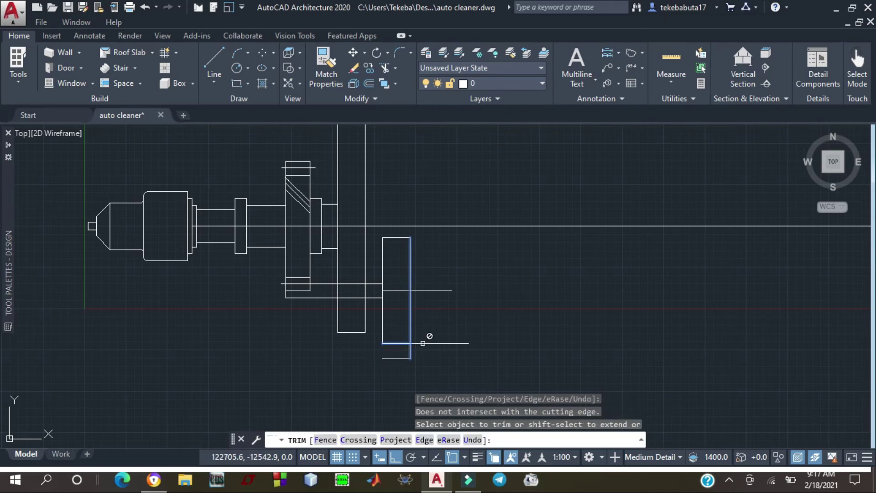
{"action": "key", "text": "Escape"}
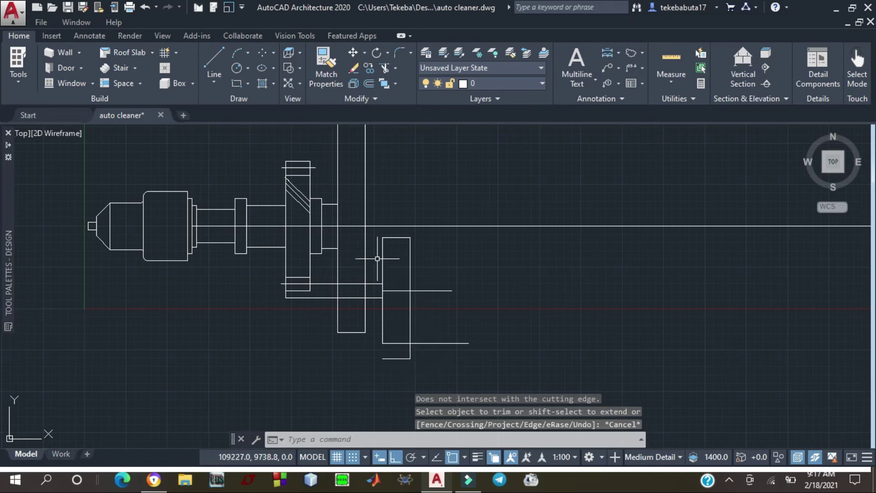
Trim the crossing line back against the rectangle's right side
{"action": "left_click", "coordinate": [384, 67]}
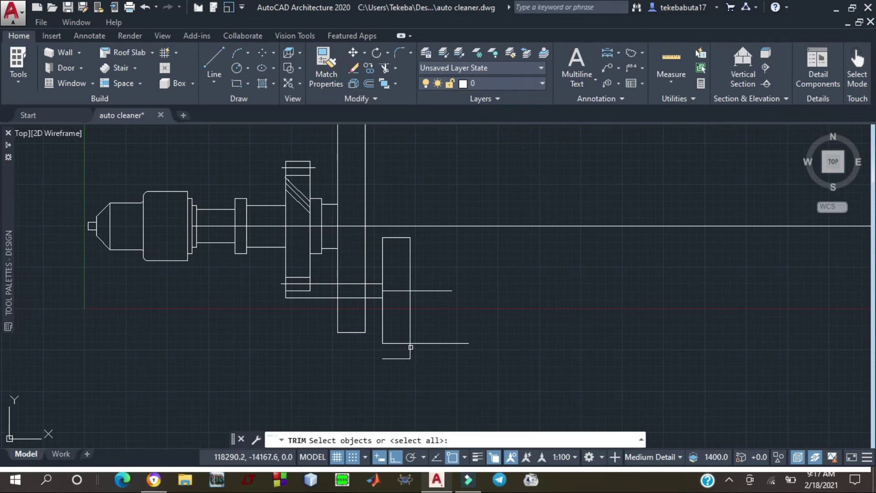
{"action": "left_click", "coordinate": [410, 336]}
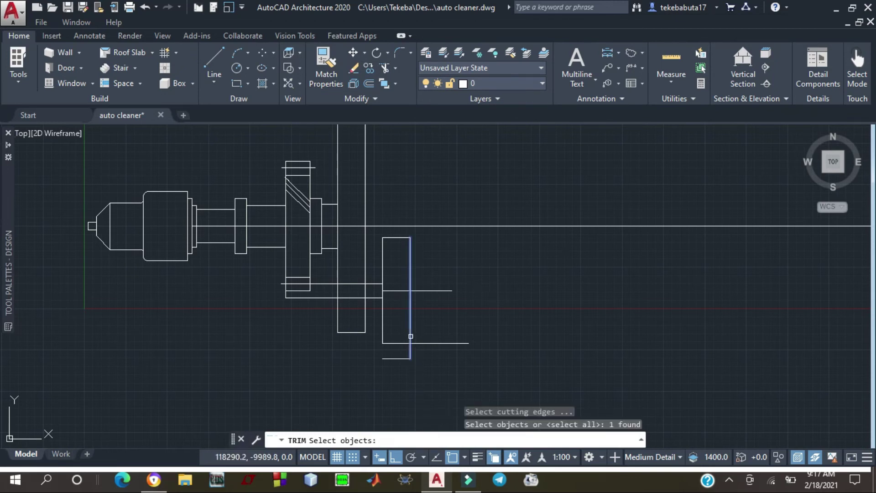
{"action": "key", "text": "Return"}
{"action": "left_click", "coordinate": [418, 343]}
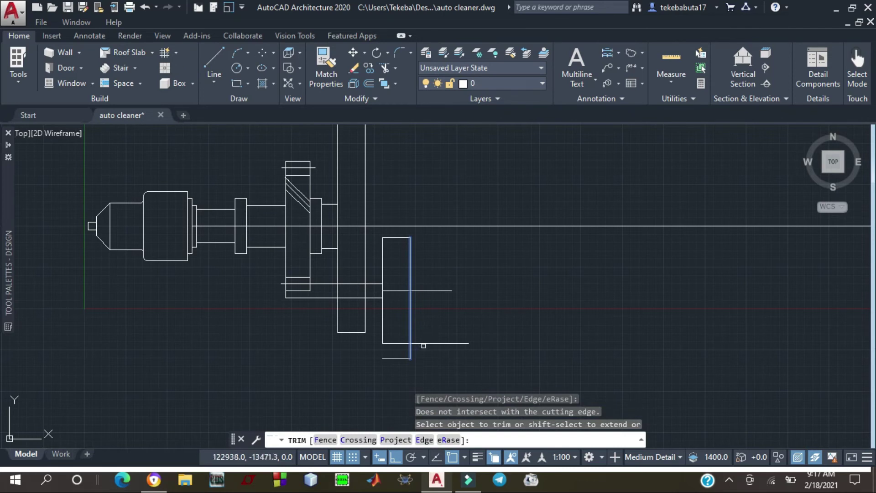
{"action": "left_click", "coordinate": [426, 344]}
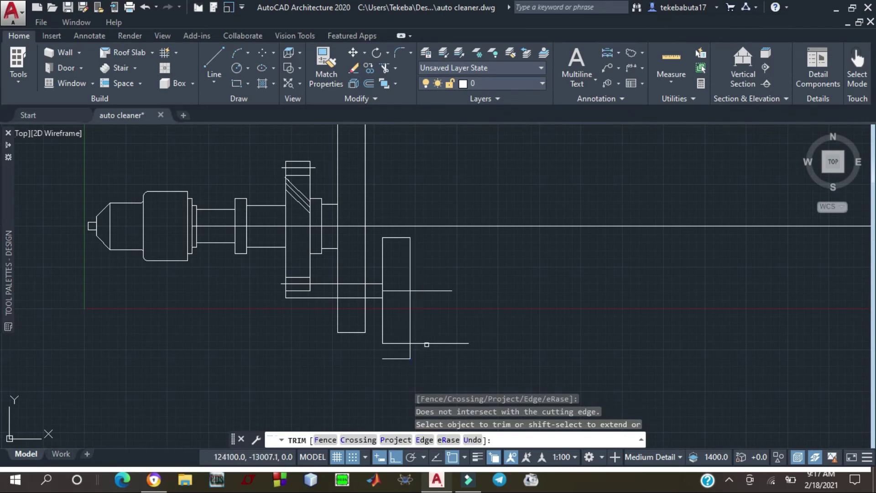
{"action": "left_click", "coordinate": [426, 345]}
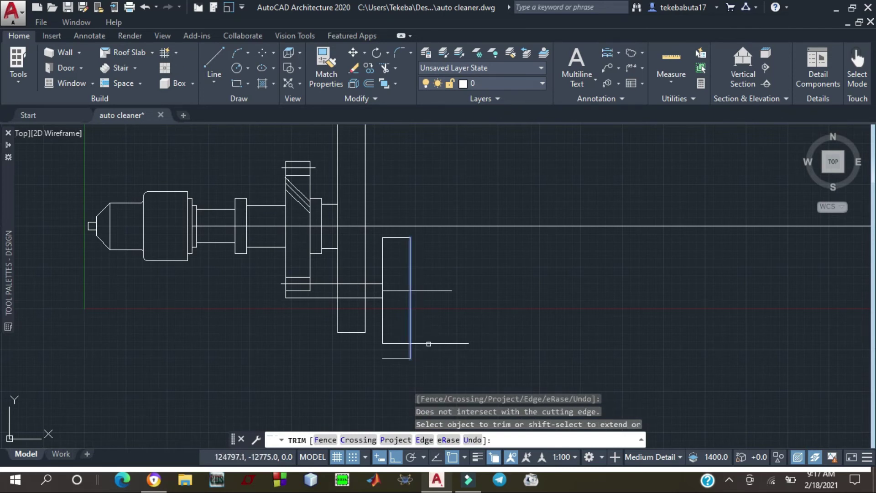
{"action": "key", "text": "Escape"}
Delete the leftover line right of the block, the rectangle's right side, and the stray line below
{"action": "left_click", "coordinate": [430, 343]}
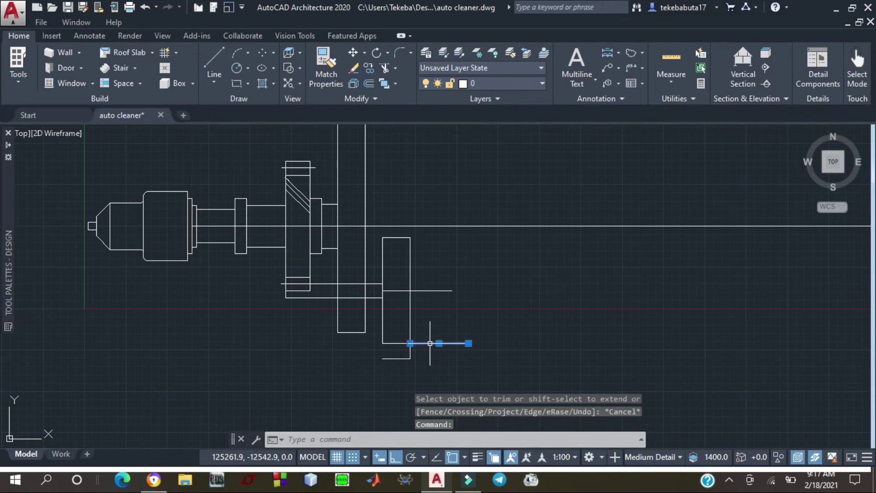
{"action": "key", "text": "Delete"}
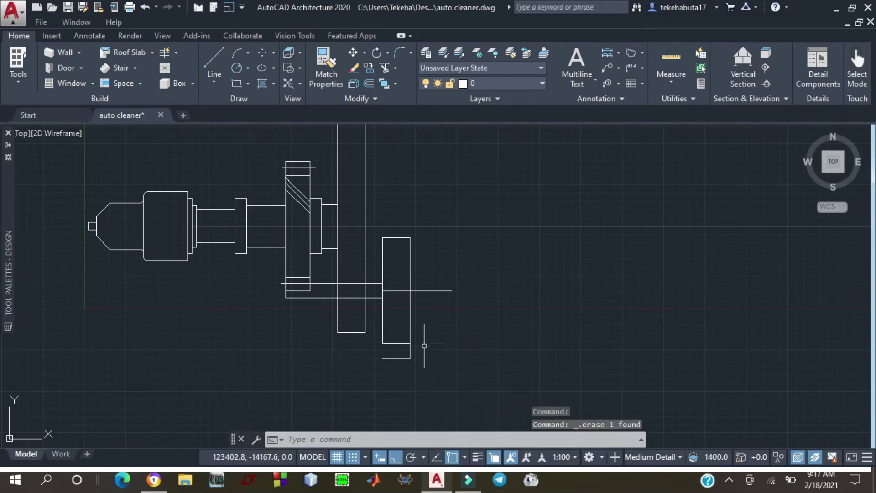
{"action": "left_click", "coordinate": [409, 350]}
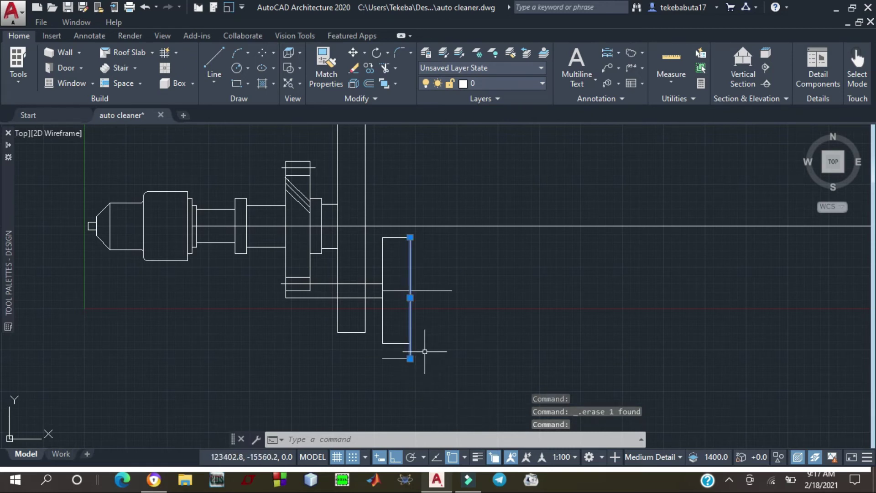
{"action": "key", "text": "Delete"}
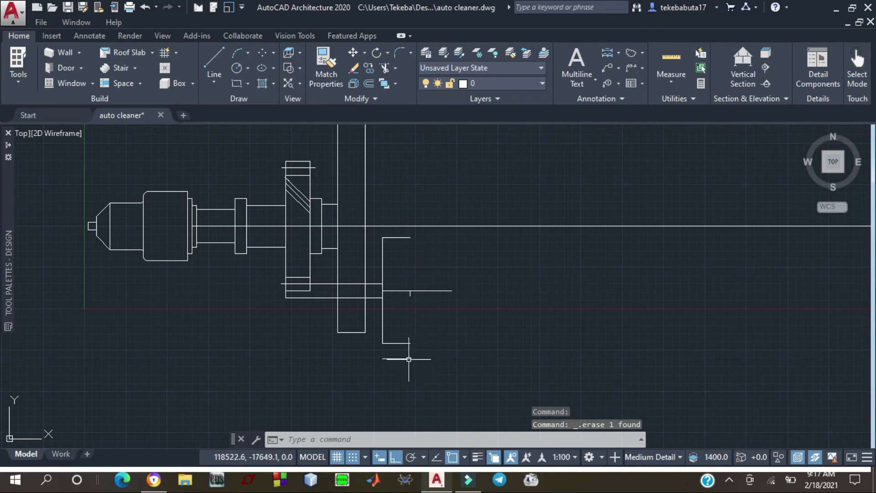
{"action": "left_click", "coordinate": [405, 358]}
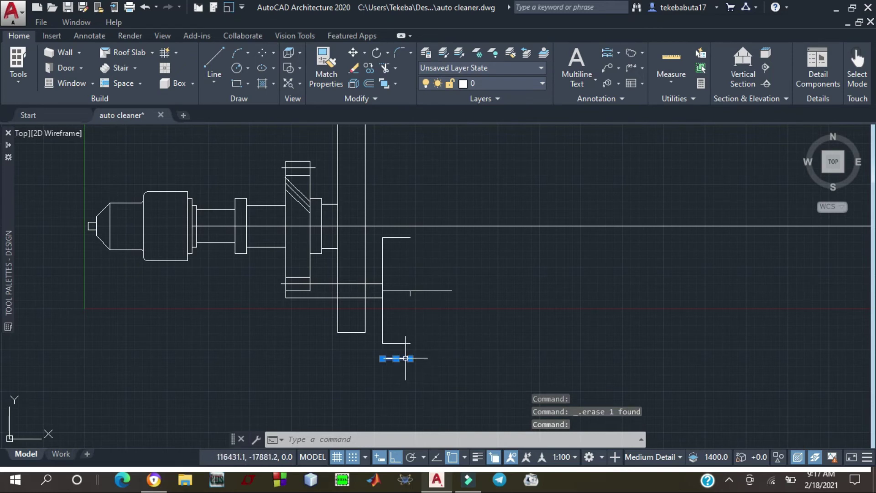
{"action": "key", "text": "Delete"}
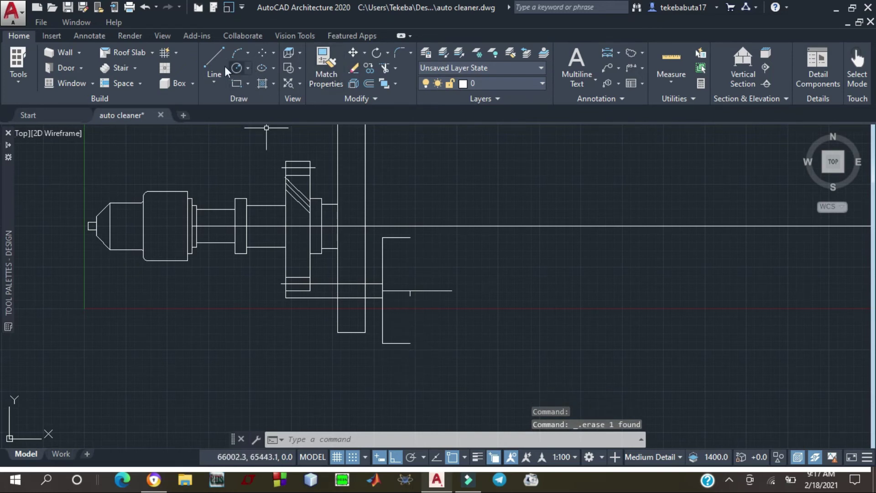
Draw the rectangle's new right side from its top-right corner down to the bottom edge
{"action": "left_click", "coordinate": [212, 56]}
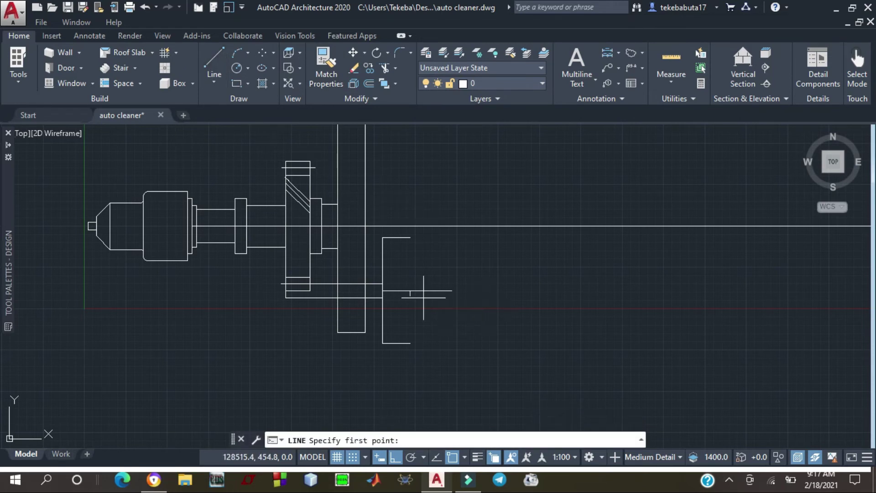
{"action": "left_click", "coordinate": [410, 237]}
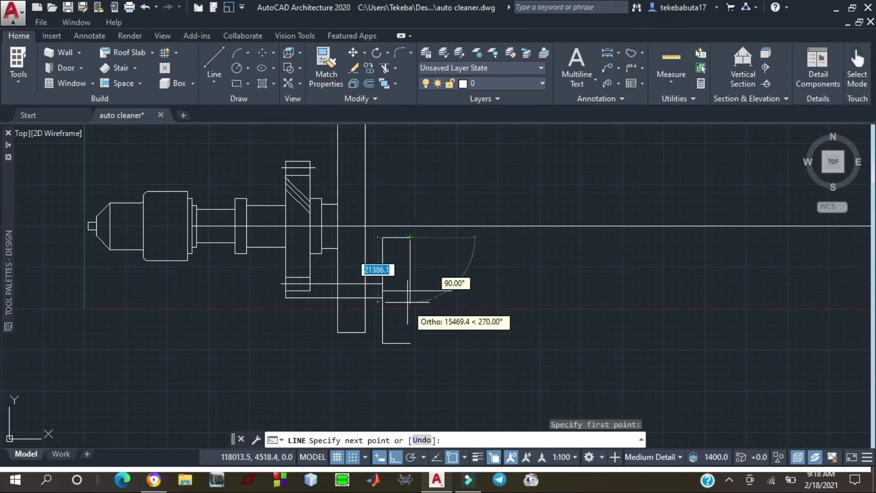
{"action": "left_click", "coordinate": [410, 343]}
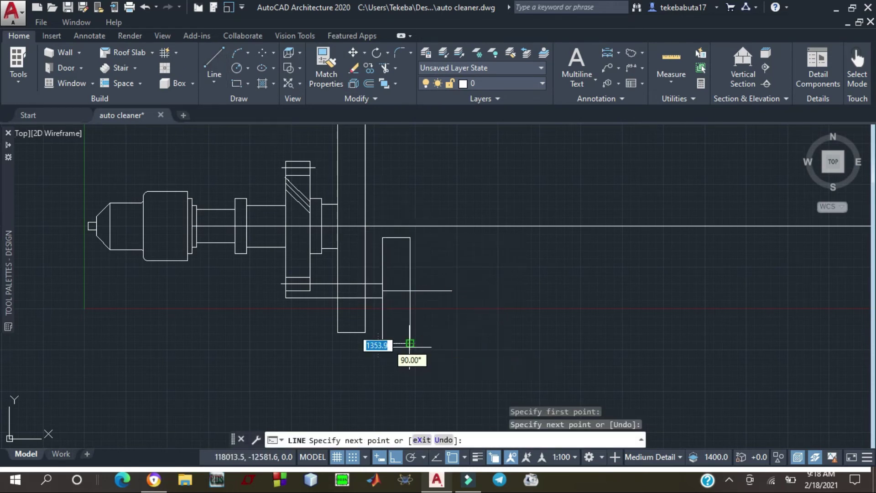
{"action": "key", "text": "Escape"}
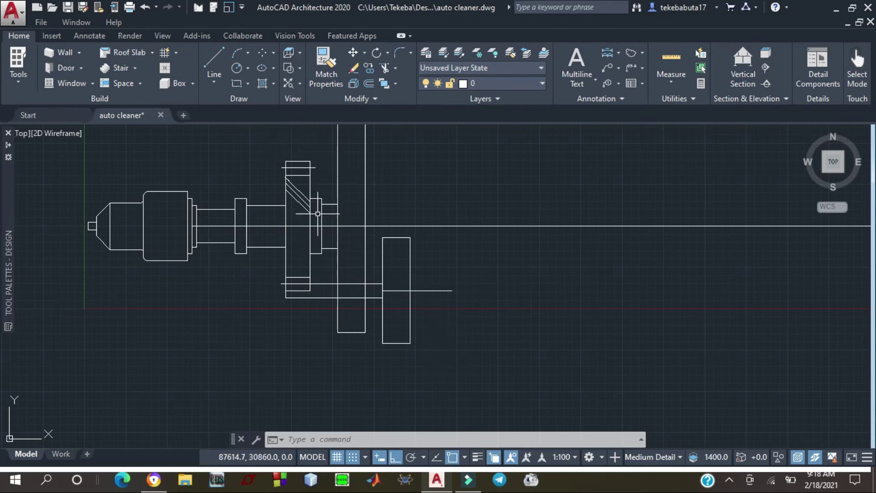
{"action": "scroll", "coordinate": [276, 142], "scroll_direction": "down", "scroll_amount": 4}
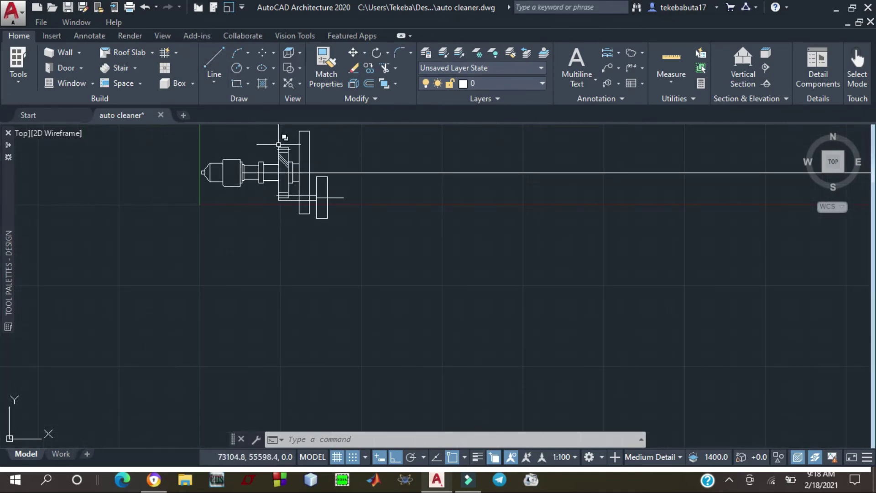
{"action": "scroll", "coordinate": [278, 144], "scroll_direction": "up", "scroll_amount": 5}
{"action": "scroll", "coordinate": [278, 144], "scroll_direction": "down", "scroll_amount": 5}
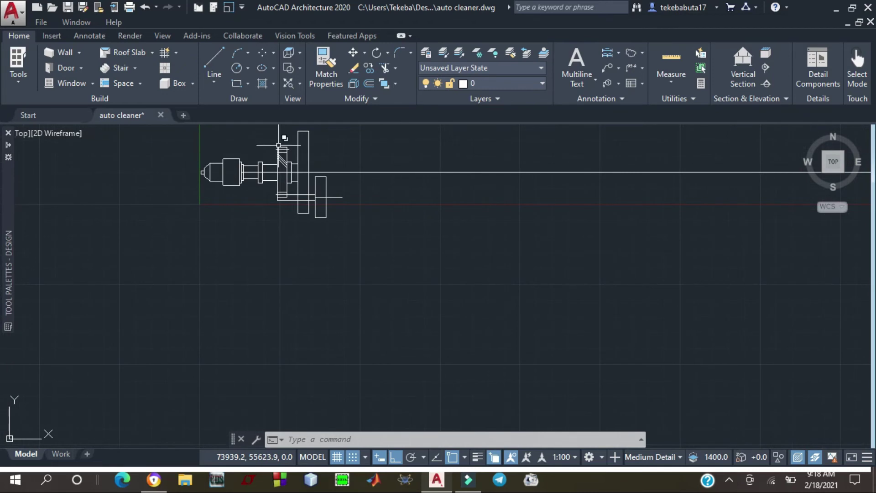
{"action": "scroll", "coordinate": [289, 191], "scroll_direction": "down", "scroll_amount": 4}
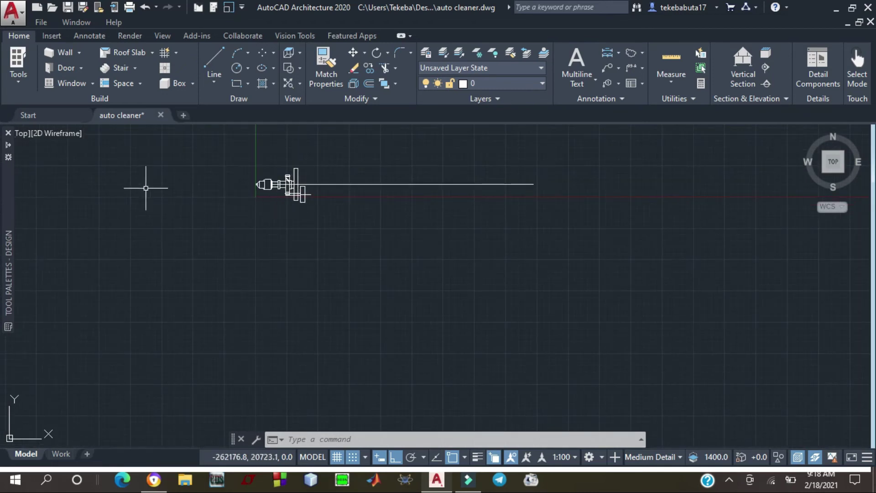
{"action": "scroll", "coordinate": [317, 303], "scroll_direction": "down", "scroll_amount": 5}
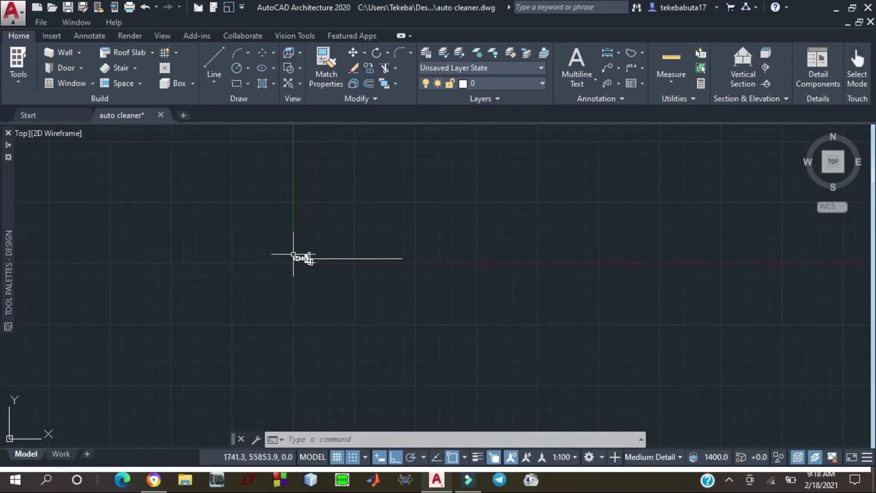
{"action": "scroll", "coordinate": [319, 255], "scroll_direction": "up", "scroll_amount": 2}
{"action": "scroll", "coordinate": [303, 240], "scroll_direction": "up", "scroll_amount": 3}
{"action": "scroll", "coordinate": [324, 316], "scroll_direction": "up", "scroll_amount": 2}
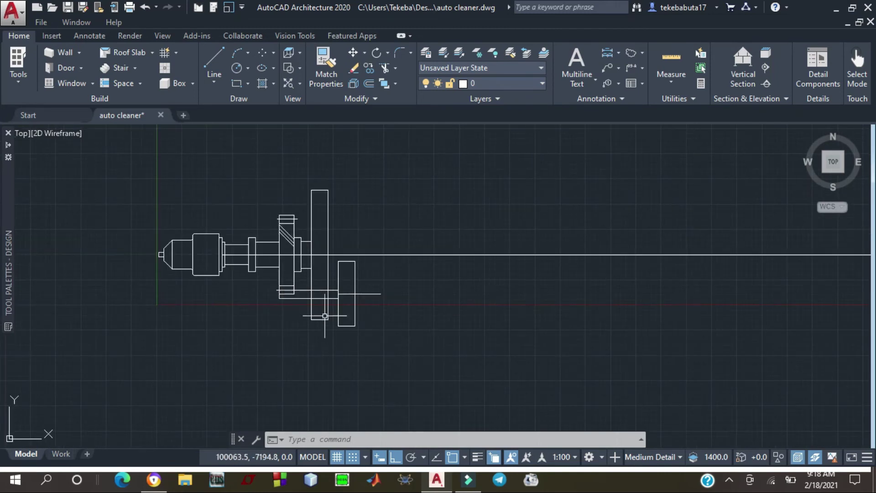
{"action": "scroll", "coordinate": [306, 291], "scroll_direction": "up", "scroll_amount": 2}
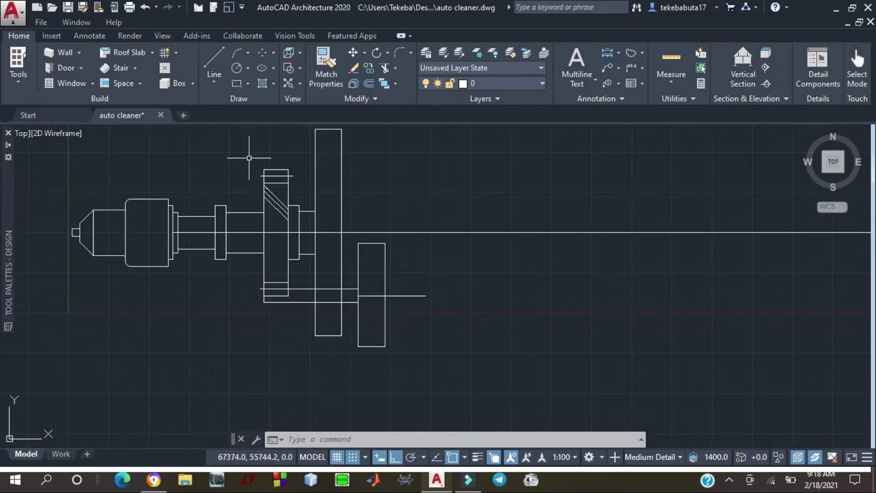
Draw a 5000-long horizontal line rightward, starting 8000 below the rectangle's top-right corner
{"action": "left_click", "coordinate": [214, 60]}
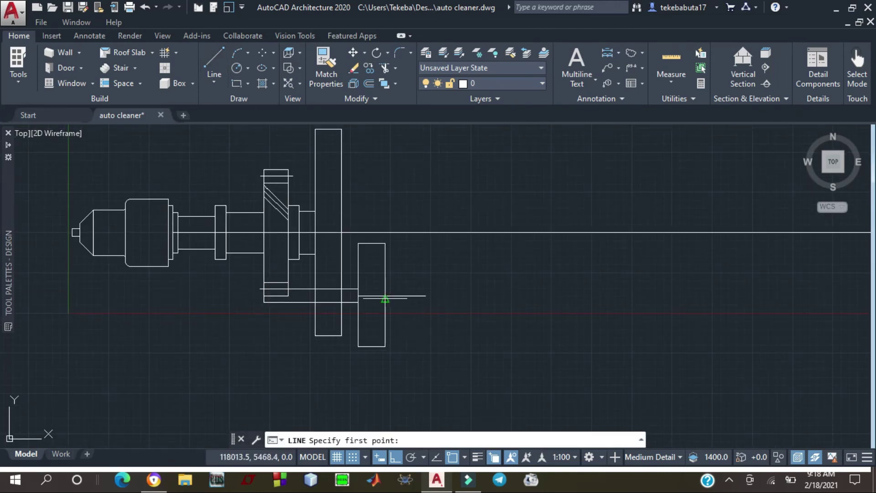
{"action": "left_click", "coordinate": [385, 243]}
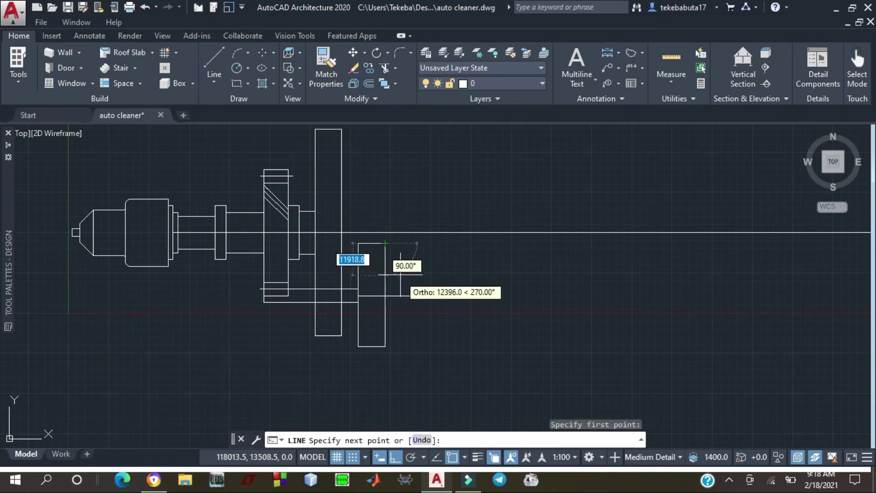
{"action": "key", "text": "Escape"}
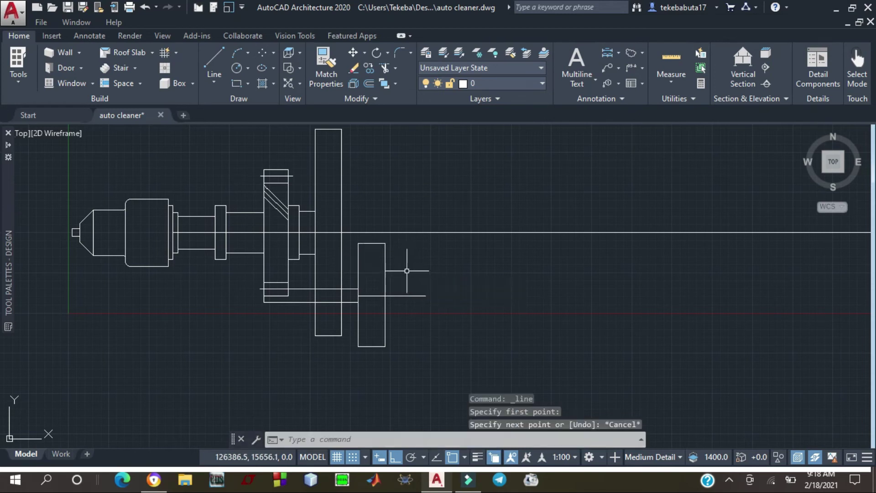
{"action": "left_click", "coordinate": [218, 60]}
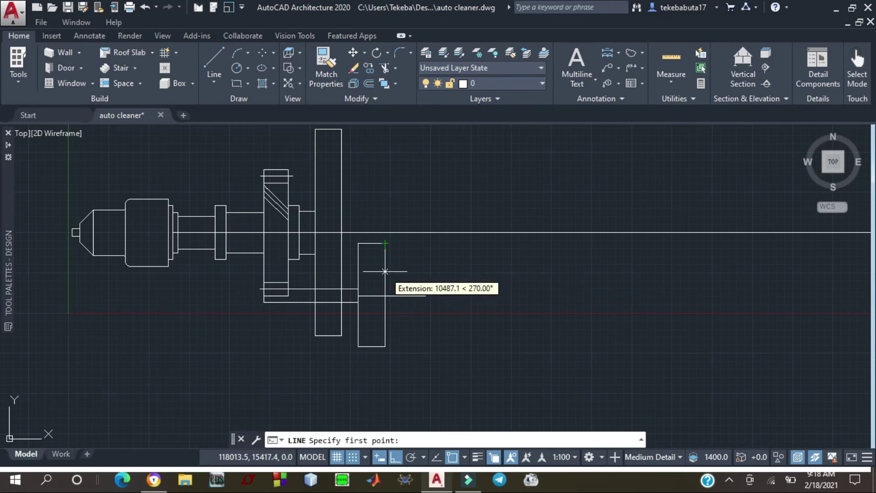
{"action": "type", "text": "800"}
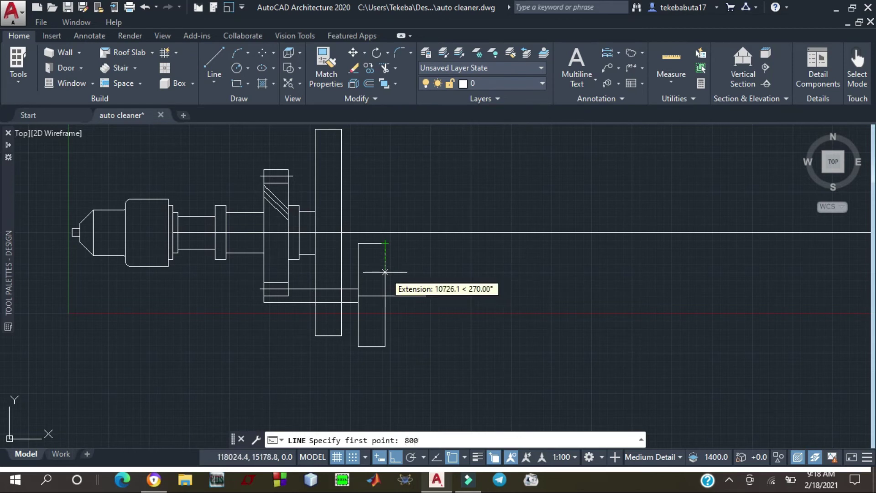
{"action": "type", "text": "0"}
{"action": "key", "text": "Return"}
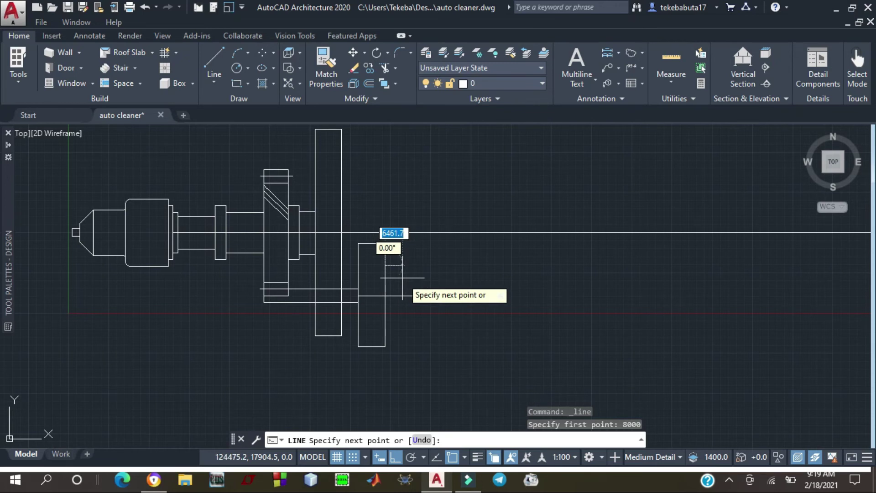
{"action": "type", "text": "5000"}
{"action": "key", "text": "Return"}
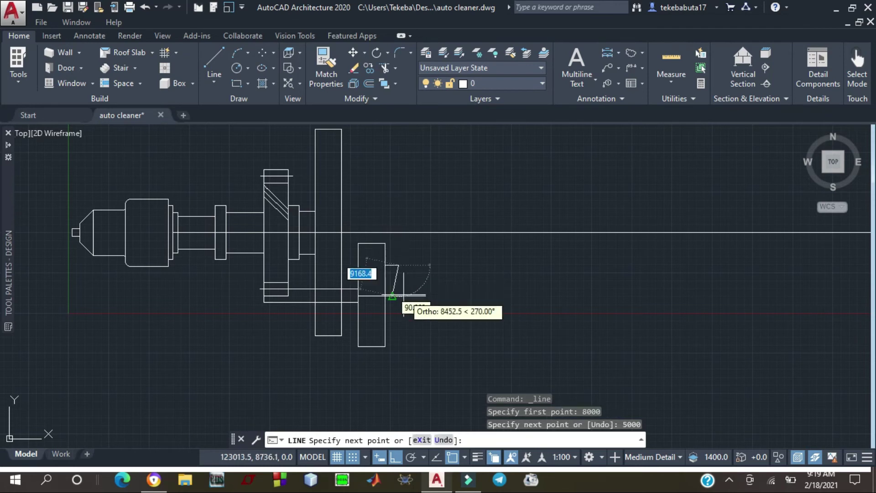
{"action": "key", "text": "Escape"}
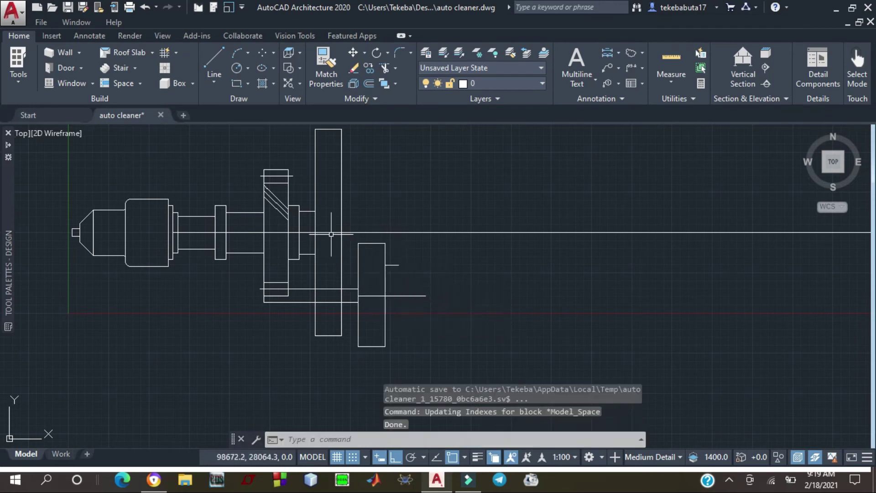
{"action": "left_click", "coordinate": [206, 56]}
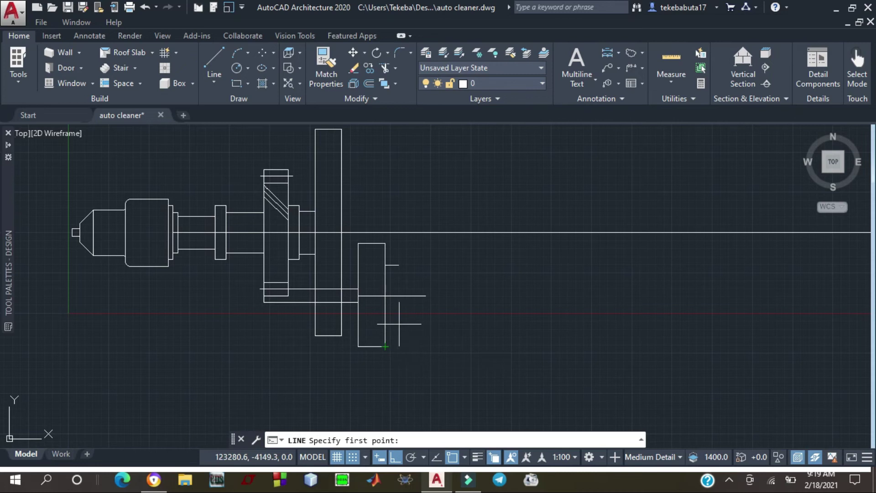
Draw a horizontal line to the right, starting 8000 above the rectangle's bottom corner
{"action": "key", "text": "Escape"}
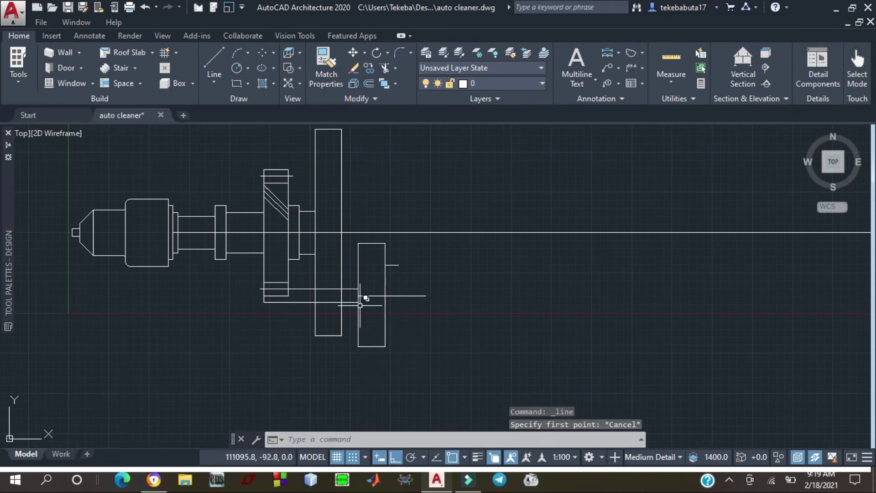
{"action": "left_click", "coordinate": [218, 56]}
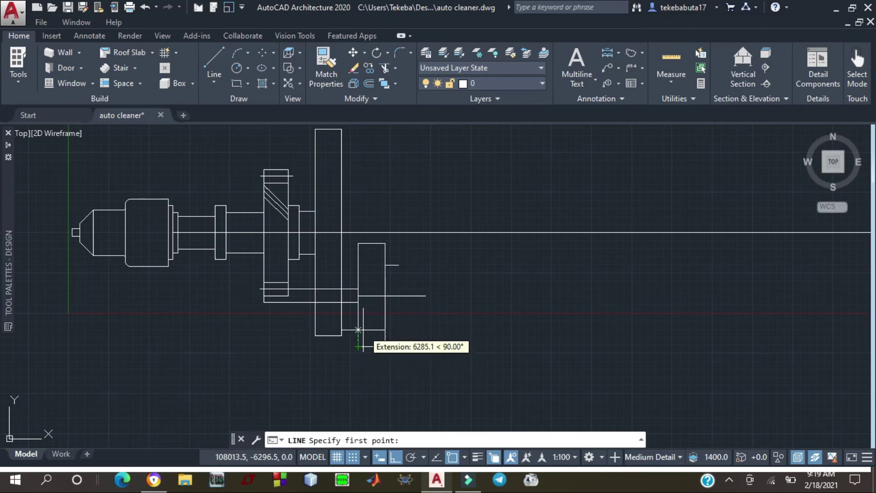
{"action": "type", "text": "8000"}
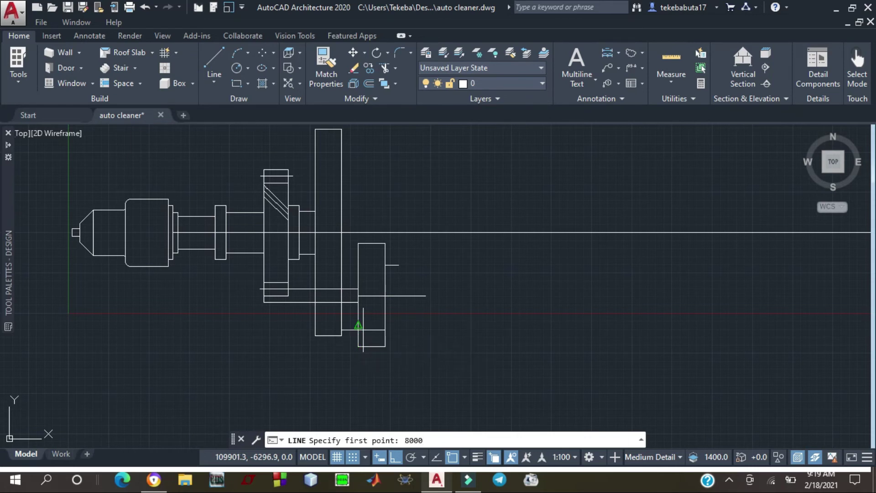
{"action": "key", "text": "Return"}
{"action": "left_click", "coordinate": [419, 324]}
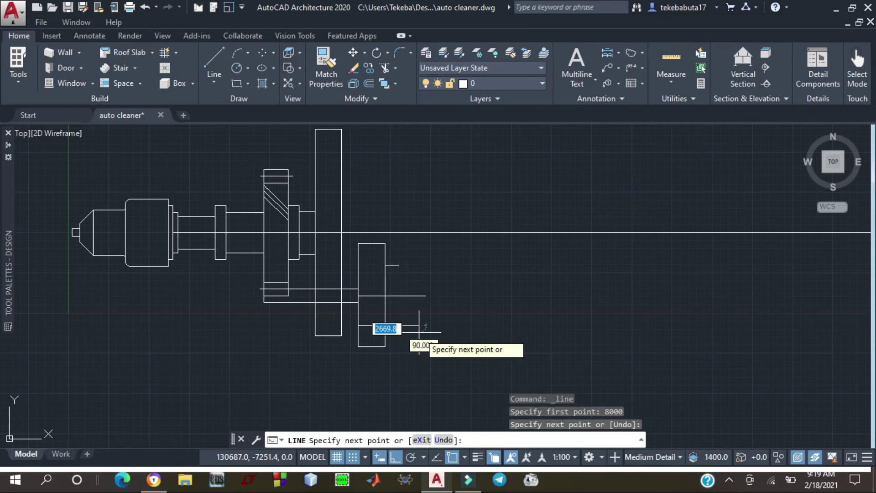
{"action": "key", "text": "Escape"}
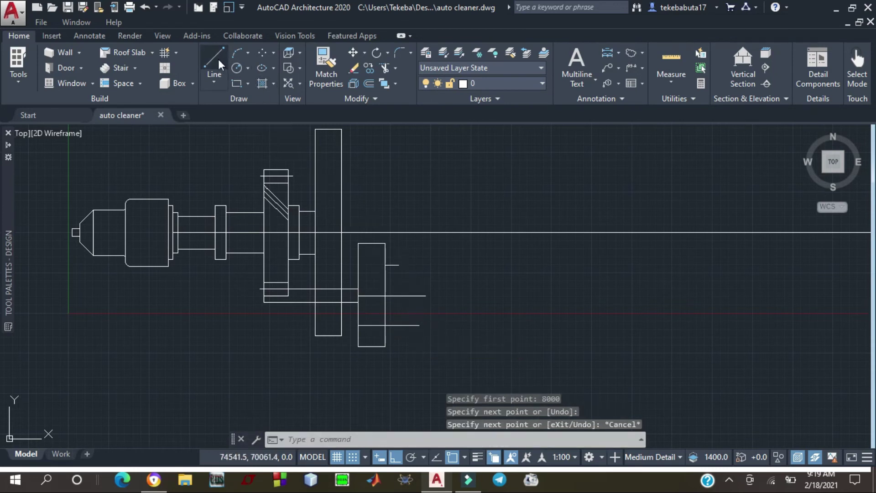
Draw a vertical line from the short line's end down past the lower horizontal line
{"action": "left_click", "coordinate": [218, 59]}
{"action": "left_click", "coordinate": [398, 265]}
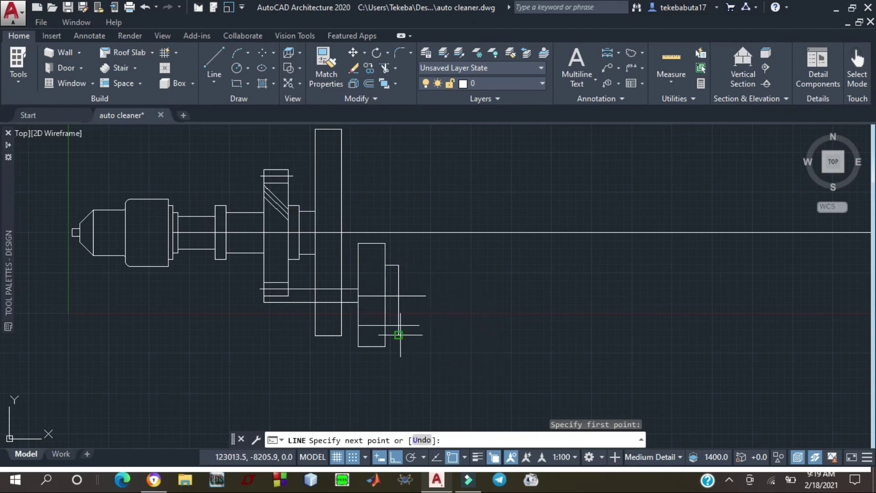
{"action": "left_click", "coordinate": [399, 335]}
{"action": "key", "text": "Escape"}
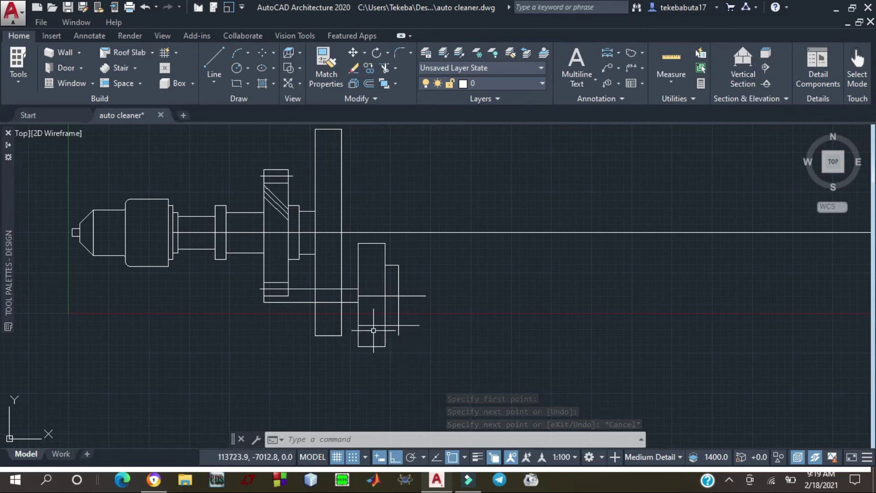
{"action": "left_click", "coordinate": [384, 68]}
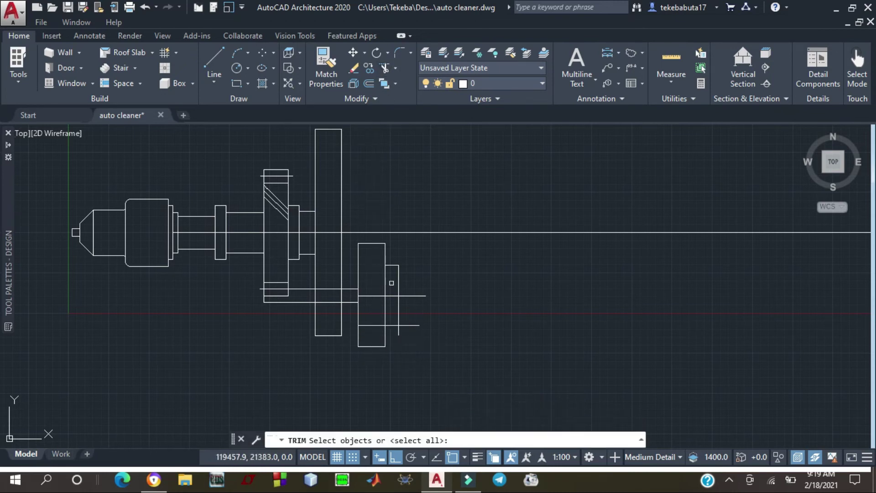
Trim three overhangs against the right edge and new lines, closing the small step block
{"action": "left_click", "coordinate": [385, 317]}
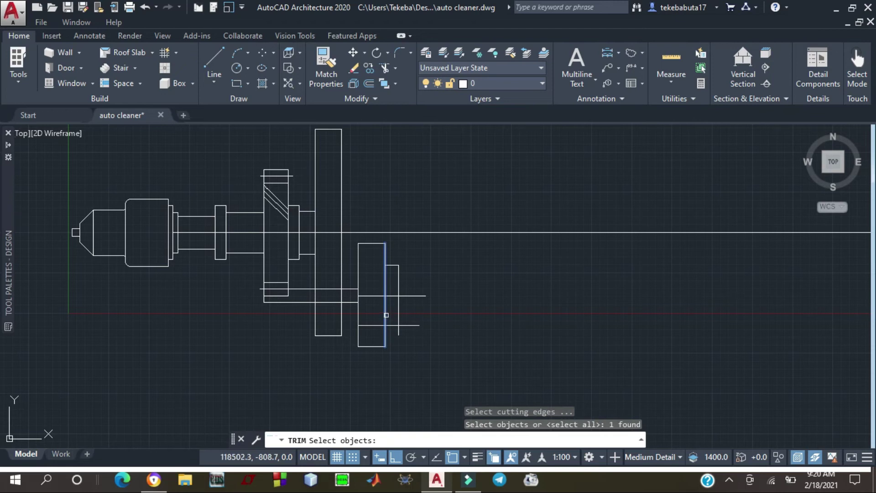
{"action": "left_click", "coordinate": [398, 314]}
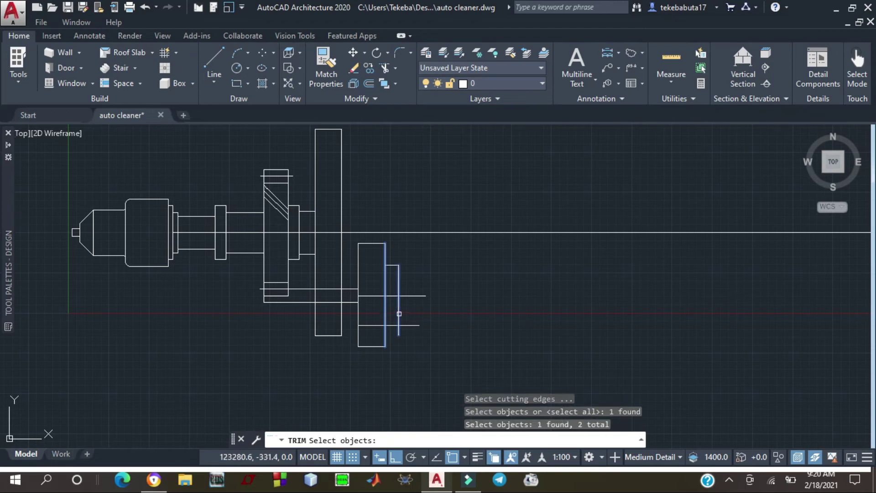
{"action": "left_click", "coordinate": [392, 325]}
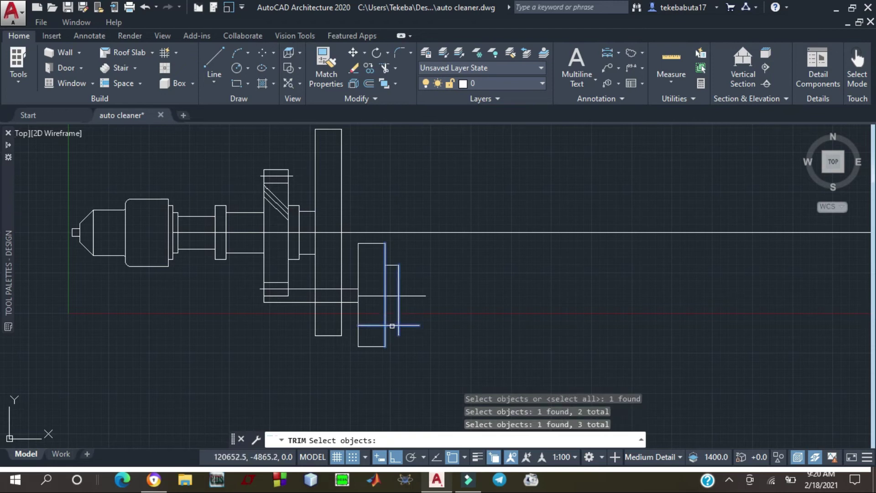
{"action": "key", "text": "Return"}
{"action": "left_click", "coordinate": [399, 333]}
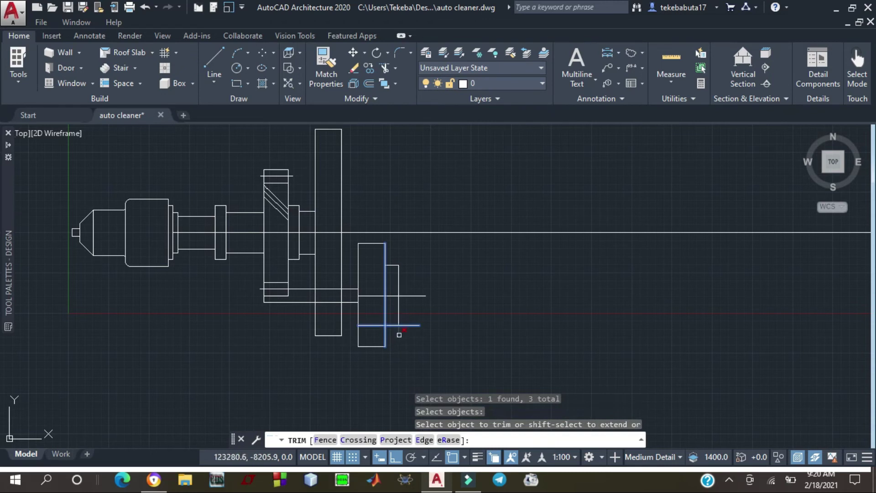
{"action": "left_click", "coordinate": [403, 325]}
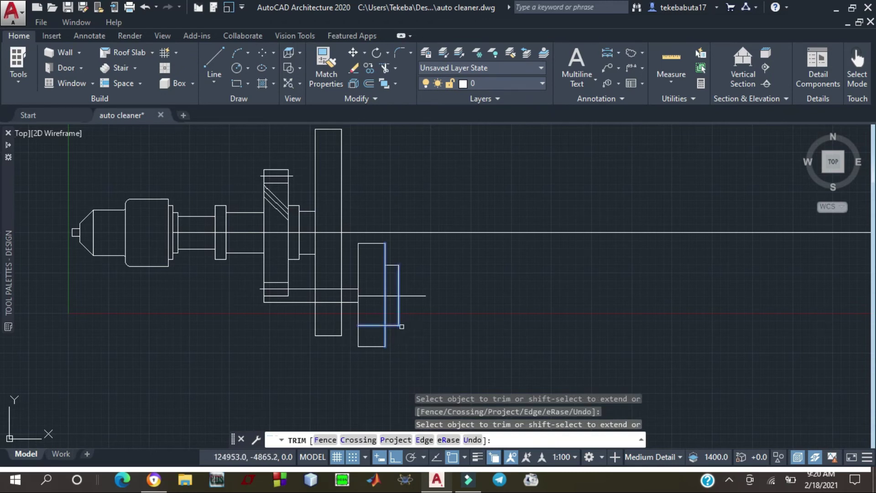
{"action": "left_click", "coordinate": [375, 325]}
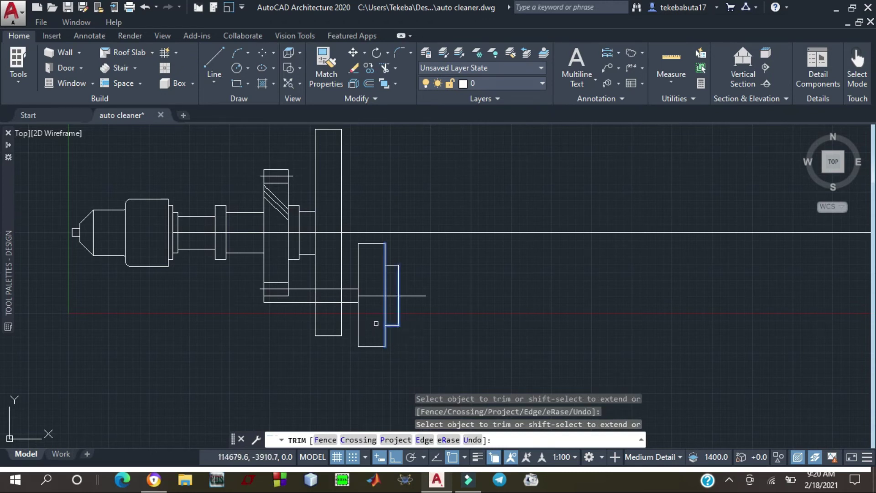
{"action": "key", "text": "Escape"}
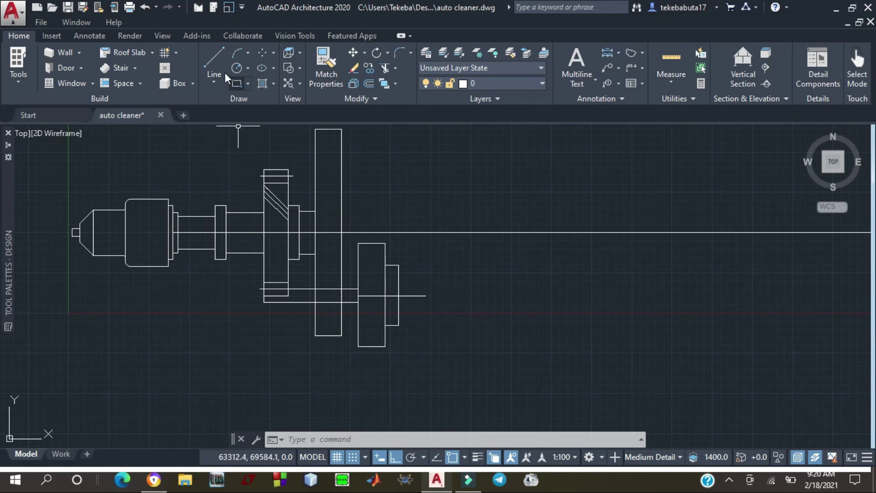
{"action": "left_click", "coordinate": [211, 58]}
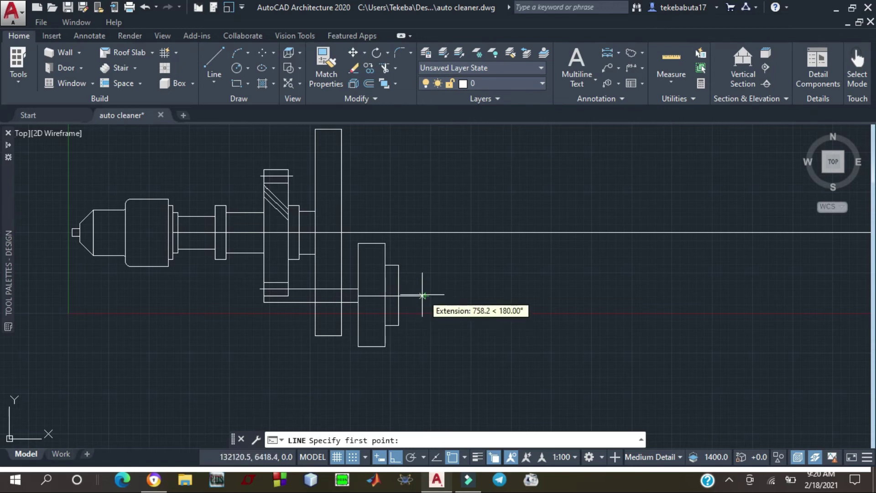
Draw a vertical line offset 7250 from the step's corner, extending upward
{"action": "left_click", "coordinate": [217, 59]}
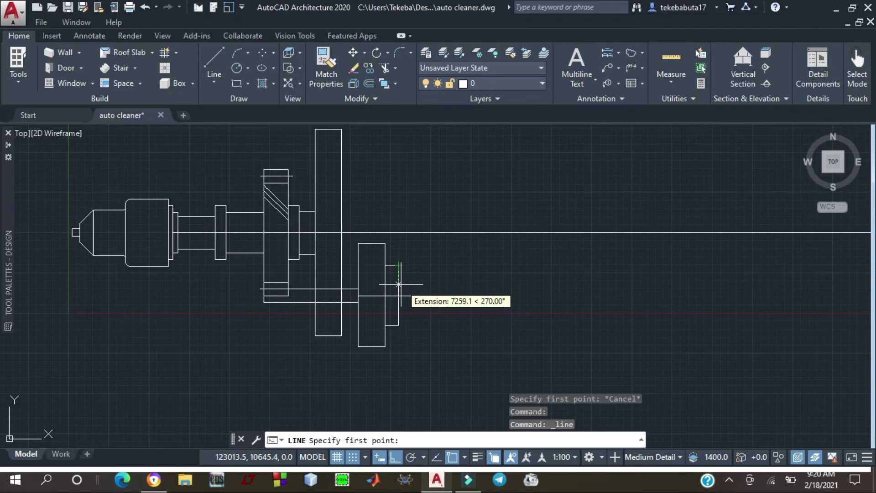
{"action": "type", "text": "7"}
{"action": "type", "text": "25"}
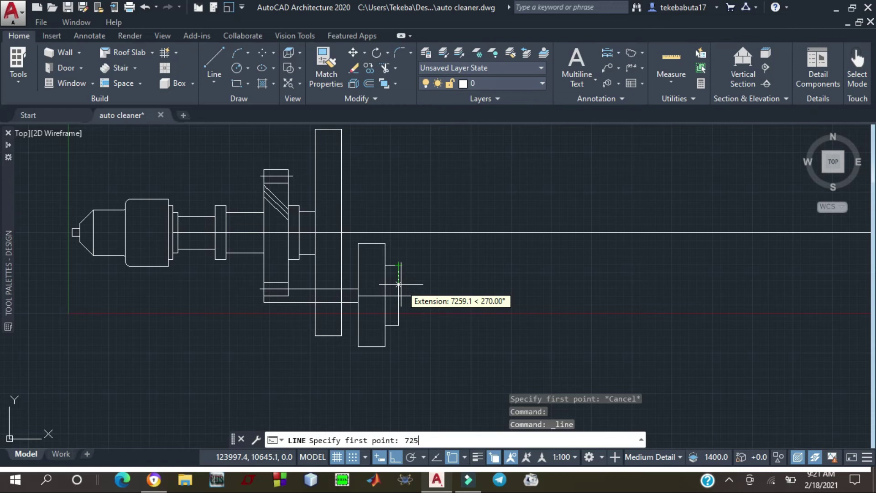
{"action": "type", "text": "0"}
{"action": "key", "text": "Return"}
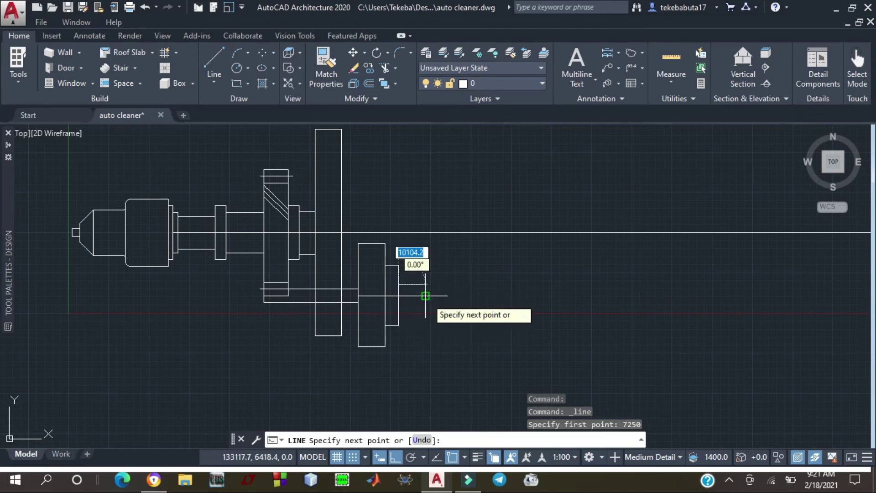
{"action": "left_click", "coordinate": [425, 296]}
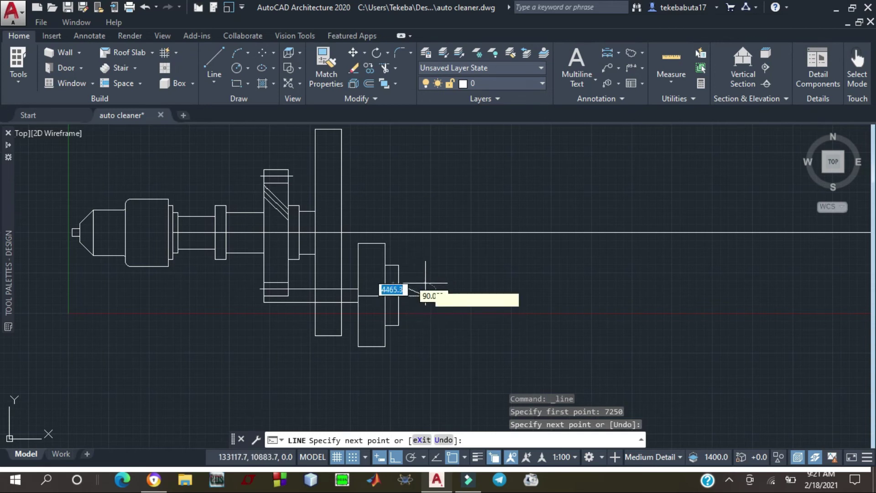
{"action": "left_click", "coordinate": [426, 258]}
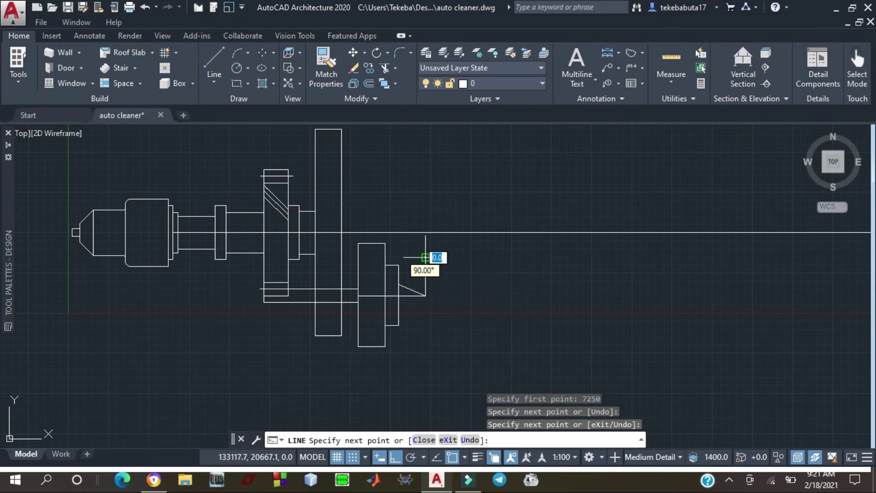
{"action": "key", "text": "Escape"}
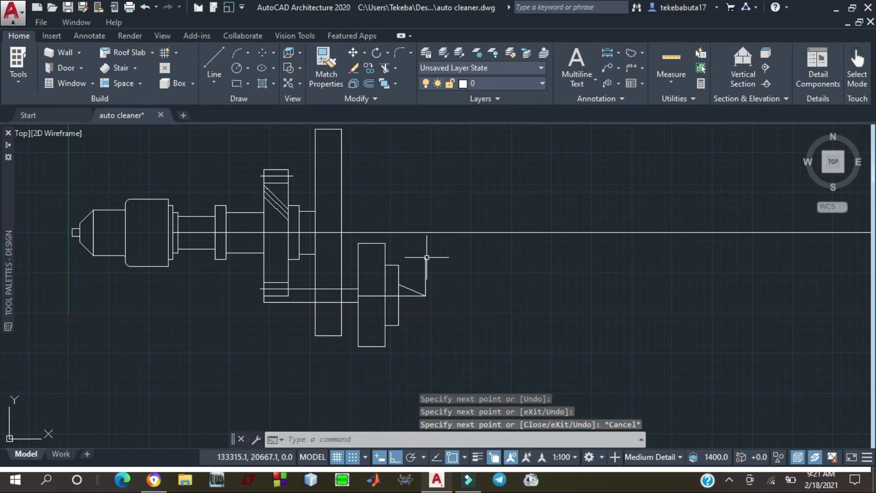
Draw a horizontal line from the intersection point rightward, crossing the new vertical line
{"action": "left_click", "coordinate": [208, 58]}
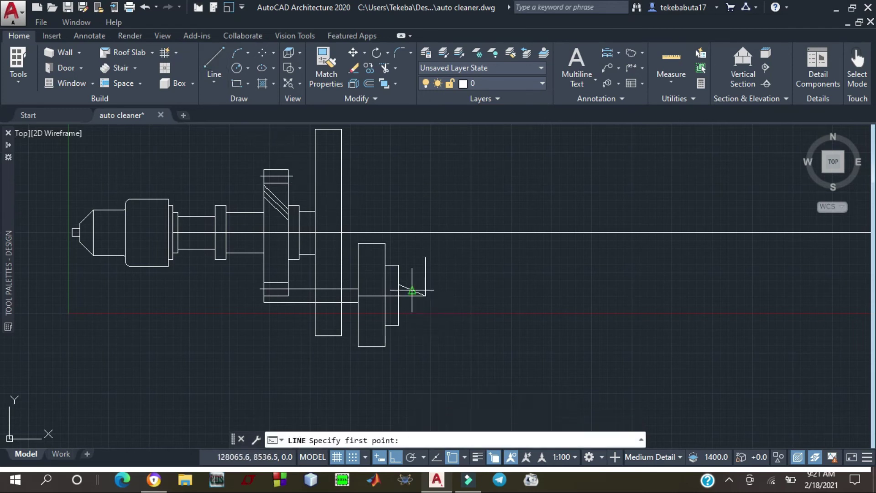
{"action": "left_click", "coordinate": [398, 284]}
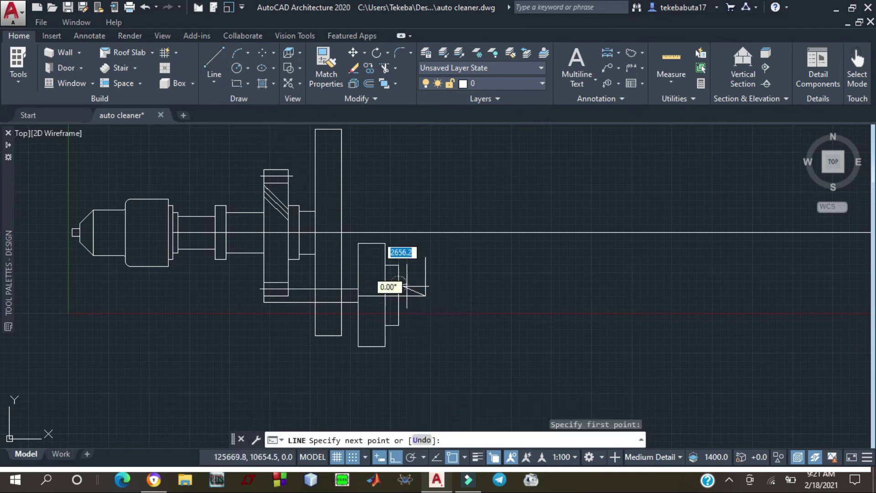
{"action": "left_click", "coordinate": [432, 287]}
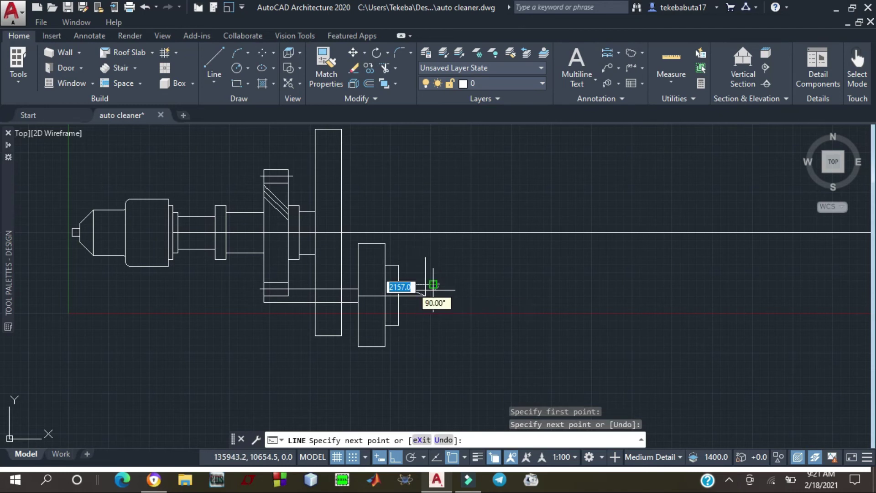
{"action": "key", "text": "Escape"}
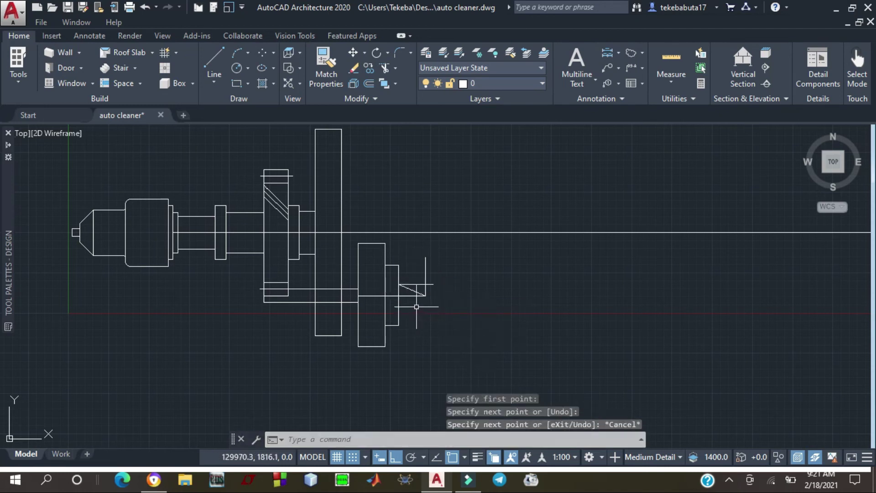
Delete the stray diagonal line
{"action": "scroll", "coordinate": [413, 298], "scroll_direction": "up", "scroll_amount": 2}
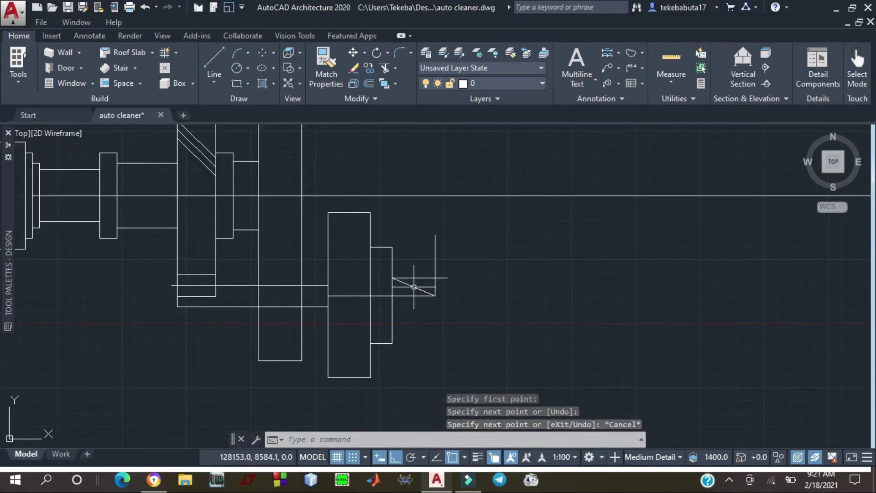
{"action": "left_click", "coordinate": [412, 286]}
{"action": "key", "text": "Delete"}
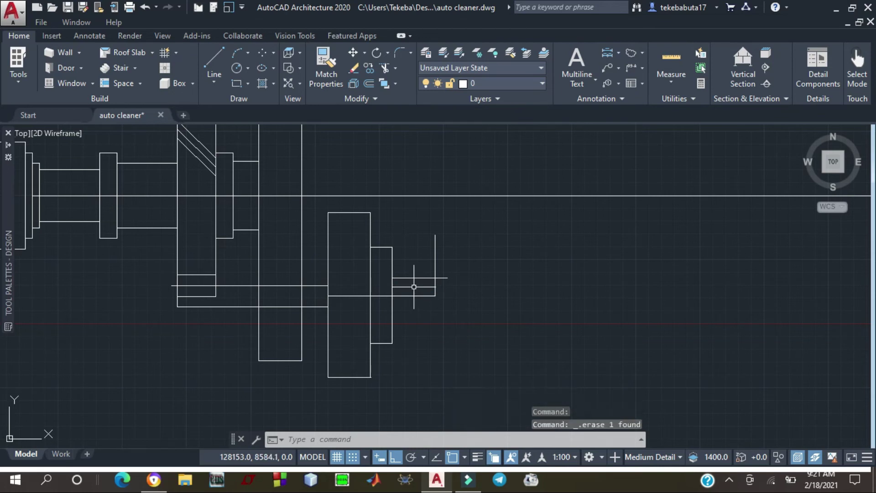
{"action": "left_click", "coordinate": [385, 68]}
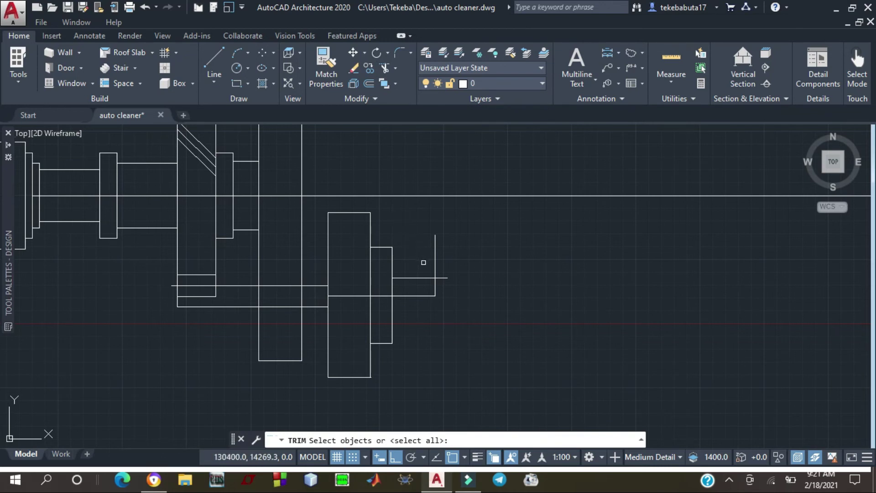
Trim the vertical line above the corner and the horizontal stub beyond it
{"action": "left_click", "coordinate": [435, 287]}
{"action": "left_click", "coordinate": [427, 278]}
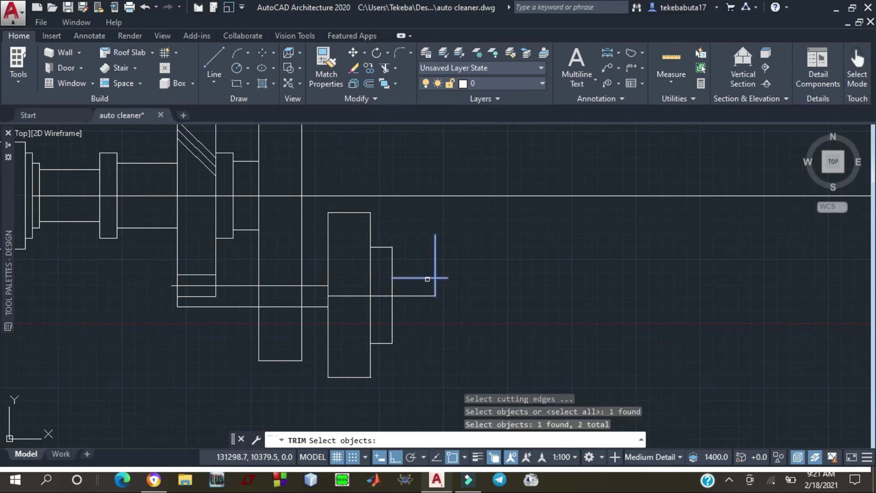
{"action": "key", "text": "Return"}
{"action": "left_click", "coordinate": [434, 257]}
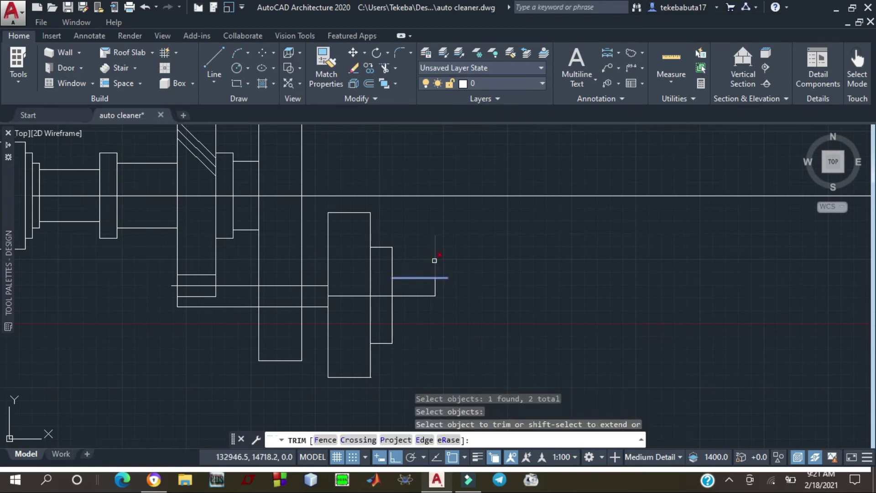
{"action": "left_click", "coordinate": [442, 277]}
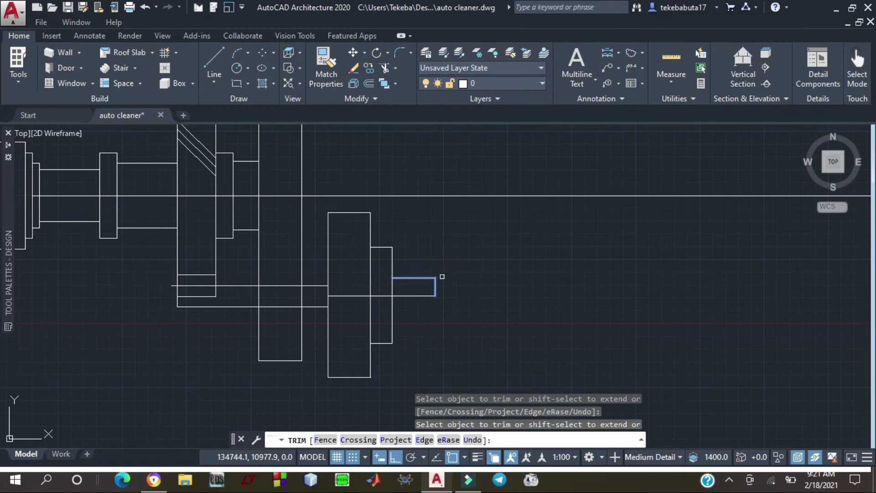
{"action": "key", "text": "Escape"}
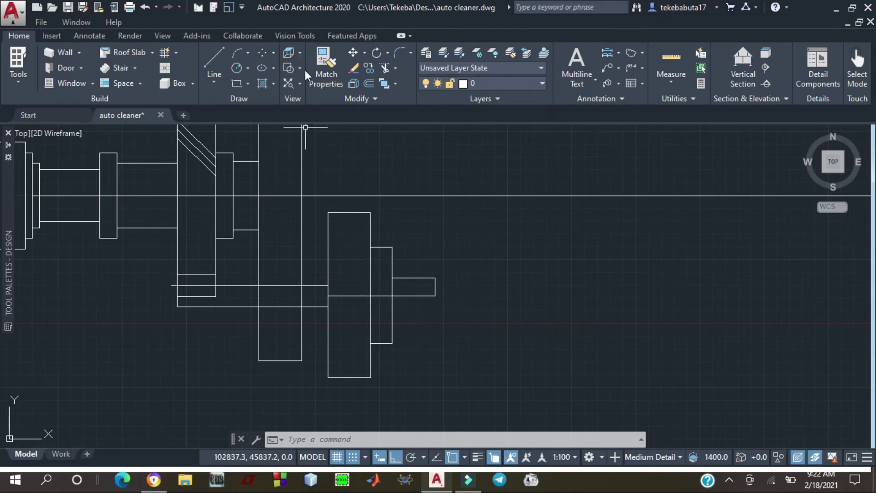
Draw the step's bottom edge from the 7250 offset and a vertical edge dropping past it
{"action": "left_click", "coordinate": [213, 56]}
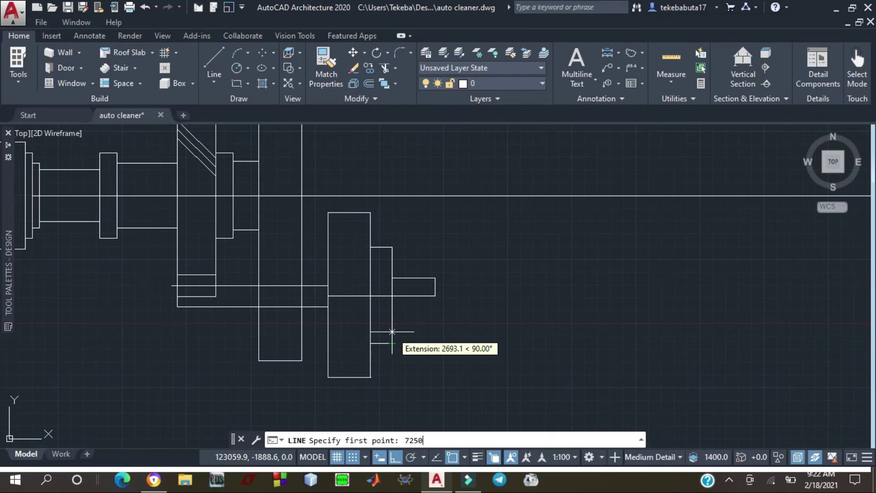
{"action": "key", "text": "Return"}
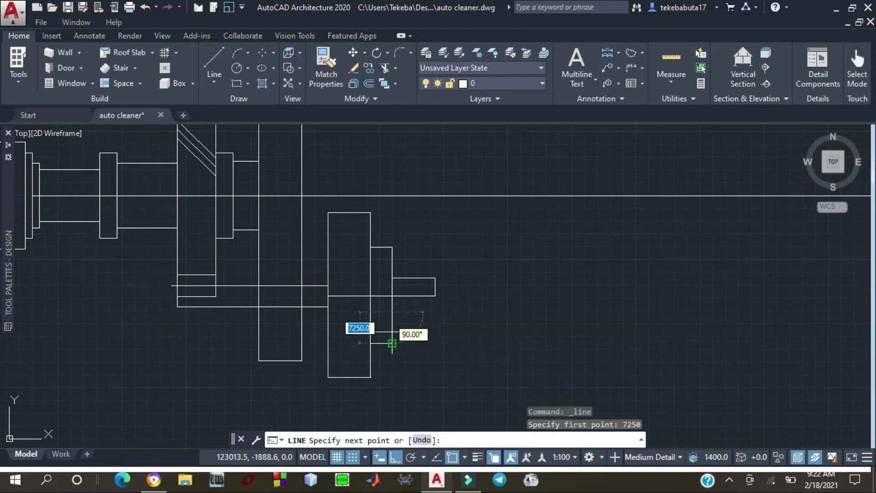
{"action": "left_click", "coordinate": [453, 336]}
{"action": "key", "text": "Escape"}
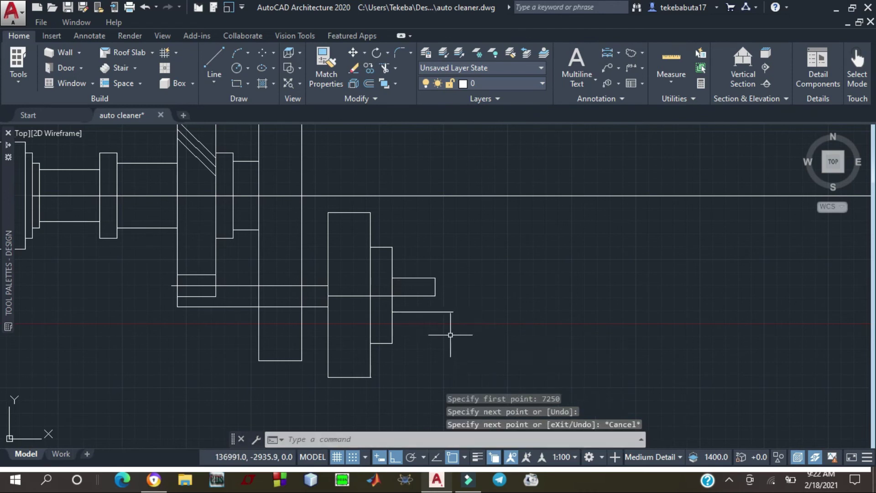
{"action": "left_click", "coordinate": [215, 56]}
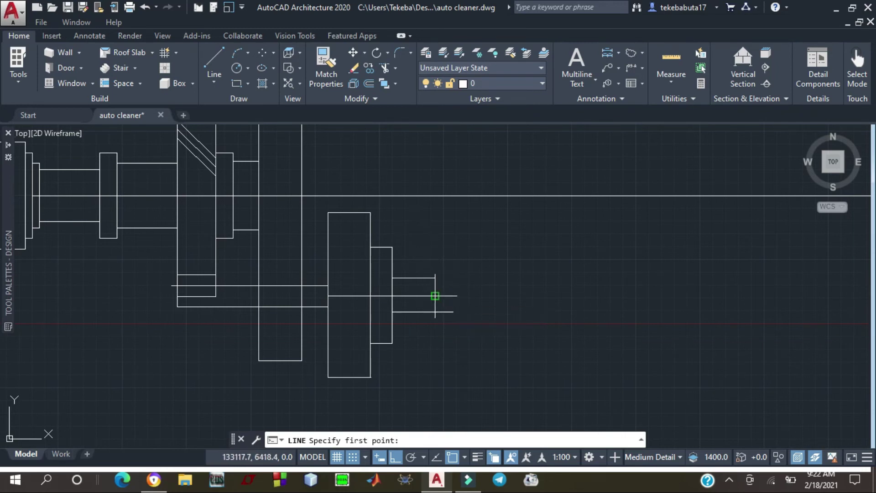
{"action": "left_click", "coordinate": [435, 297]}
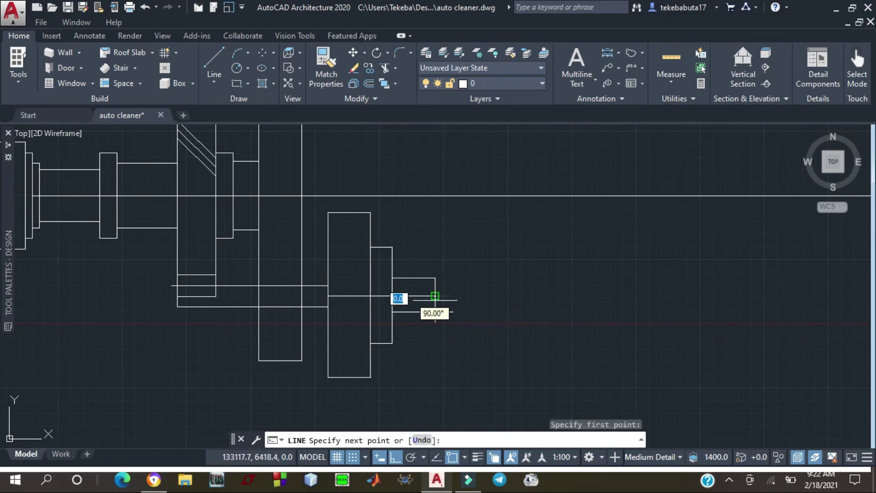
{"action": "left_click", "coordinate": [434, 329]}
{"action": "key", "text": "Escape"}
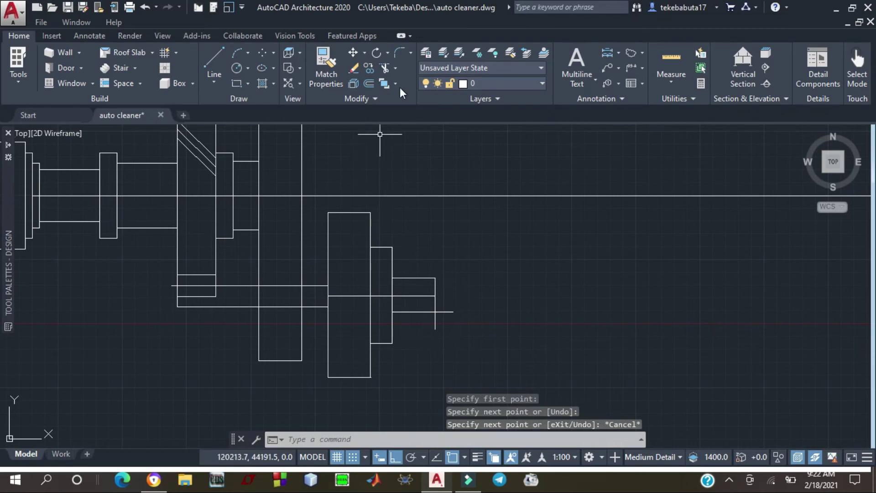
Trim the vertical line below the bottom edge so the small rectangle's corners meet
{"action": "left_click", "coordinate": [385, 67]}
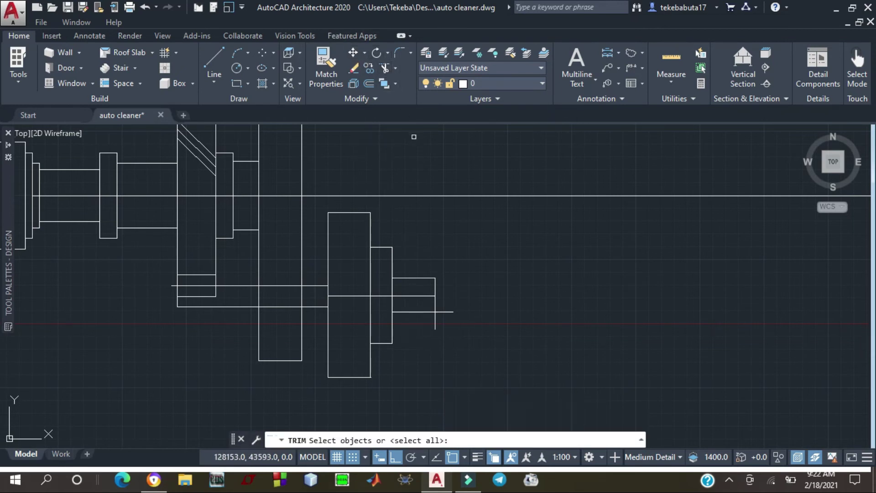
{"action": "left_click", "coordinate": [436, 305]}
{"action": "left_click", "coordinate": [426, 312]}
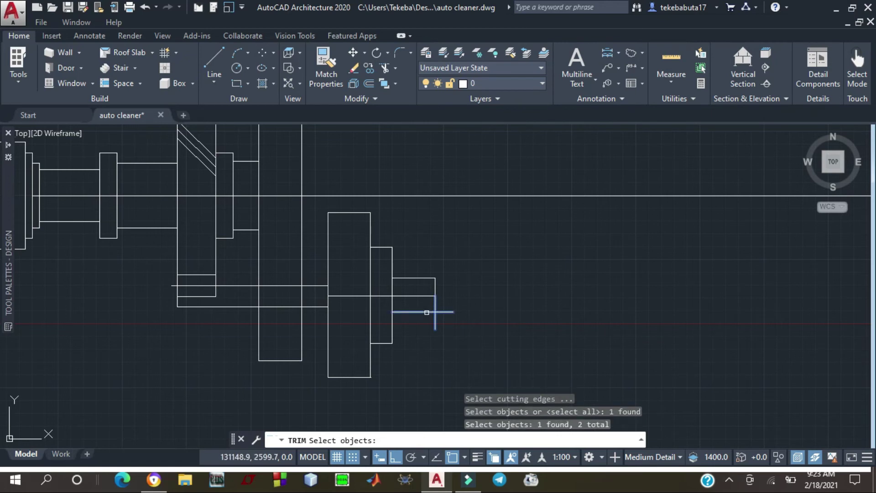
{"action": "key", "text": "Return"}
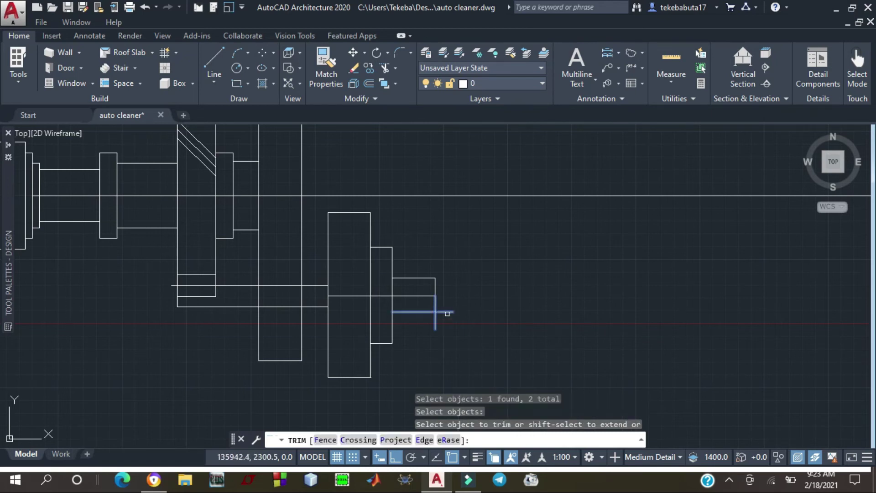
{"action": "left_click", "coordinate": [436, 322]}
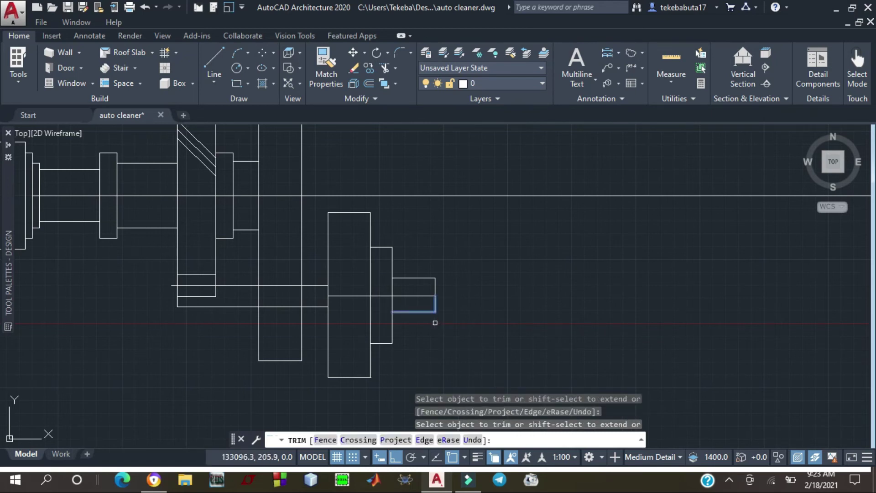
{"action": "key", "text": "Return"}
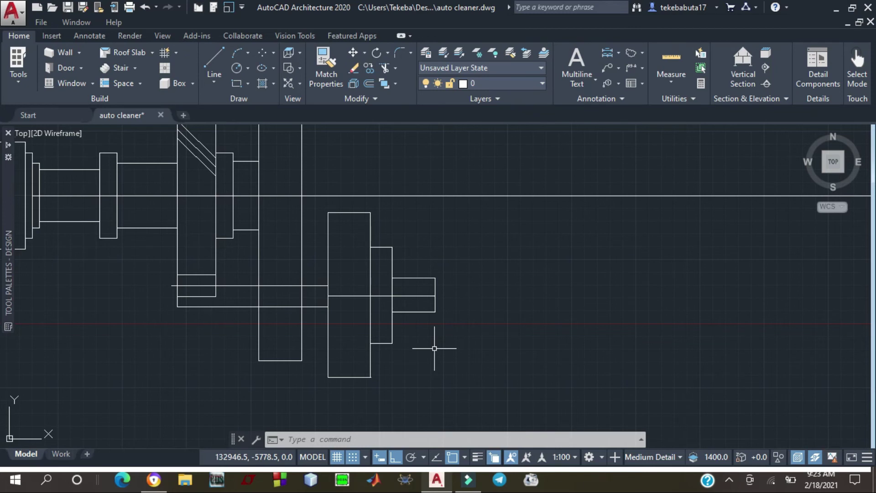
Draw 12000 and 2500 segments from the step's top-right corner, then delete the stray short line
{"action": "left_click", "coordinate": [215, 56]}
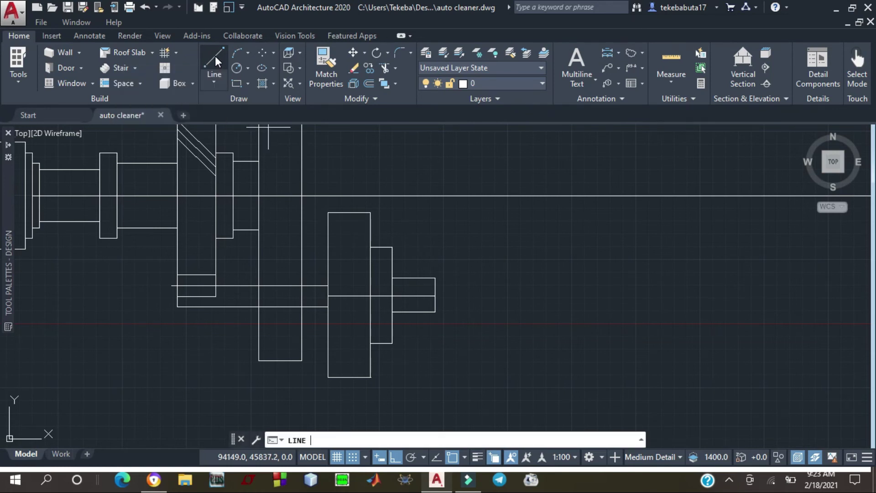
{"action": "left_click", "coordinate": [435, 278]}
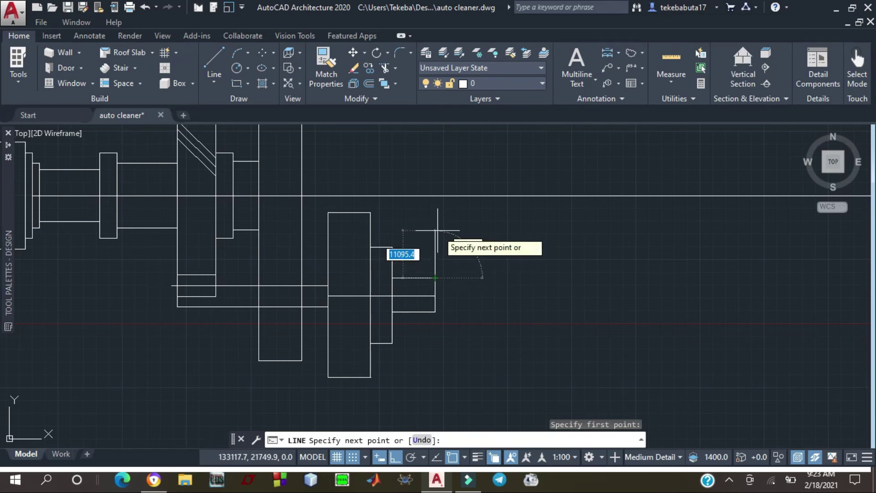
{"action": "type", "text": "12"}
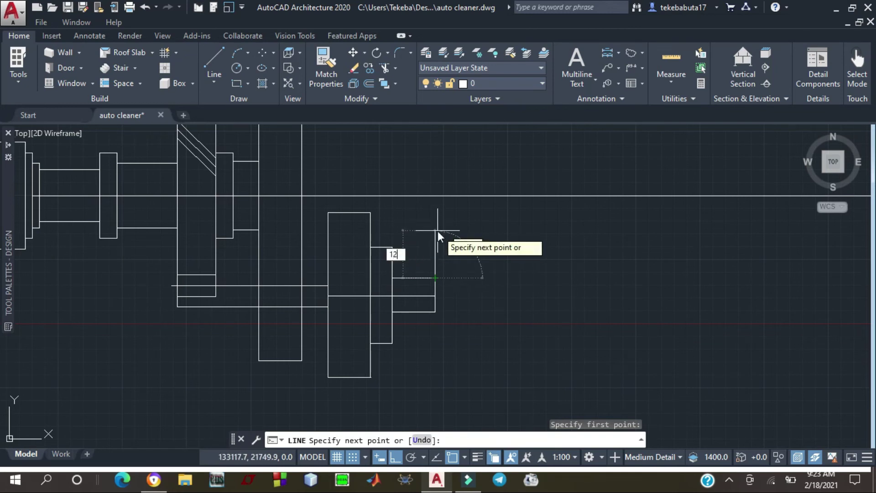
{"action": "type", "text": "000"}
{"action": "key", "text": "Return"}
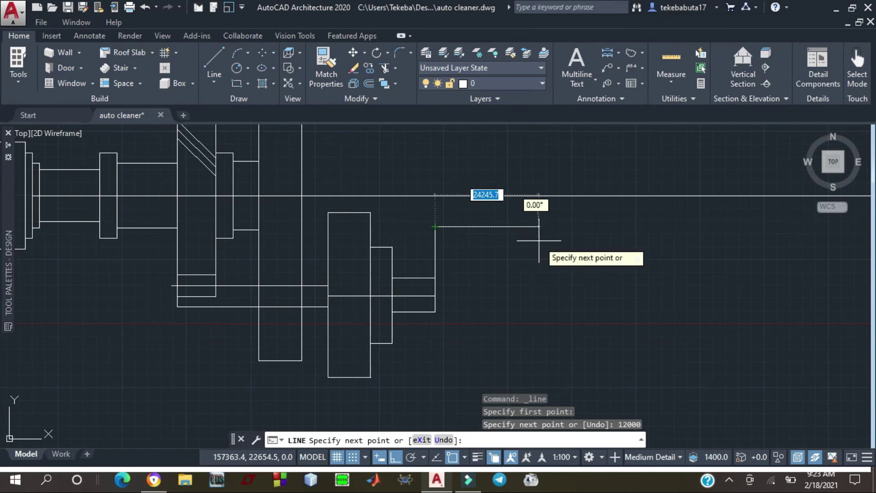
{"action": "type", "text": "2500"}
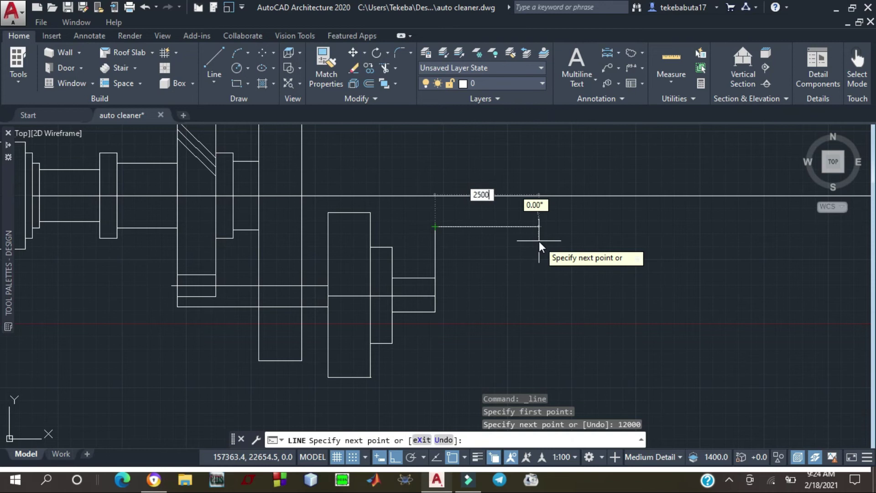
{"action": "key", "text": "Return"}
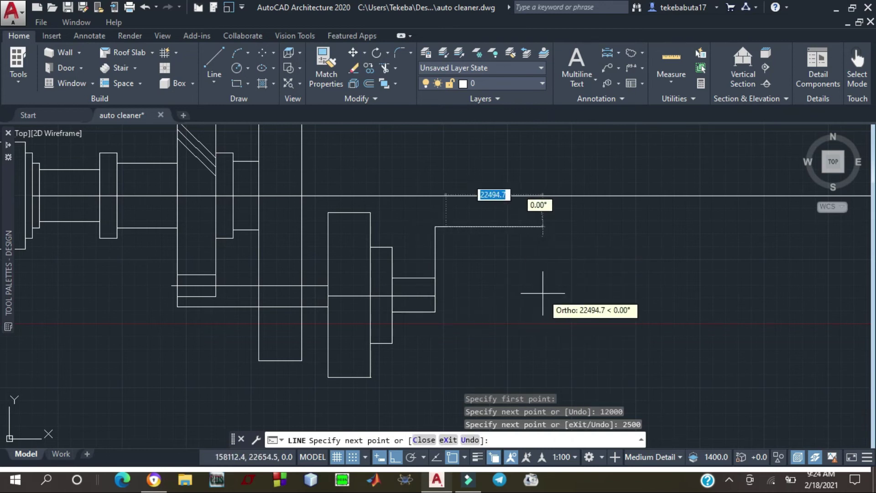
{"action": "key", "text": "Escape"}
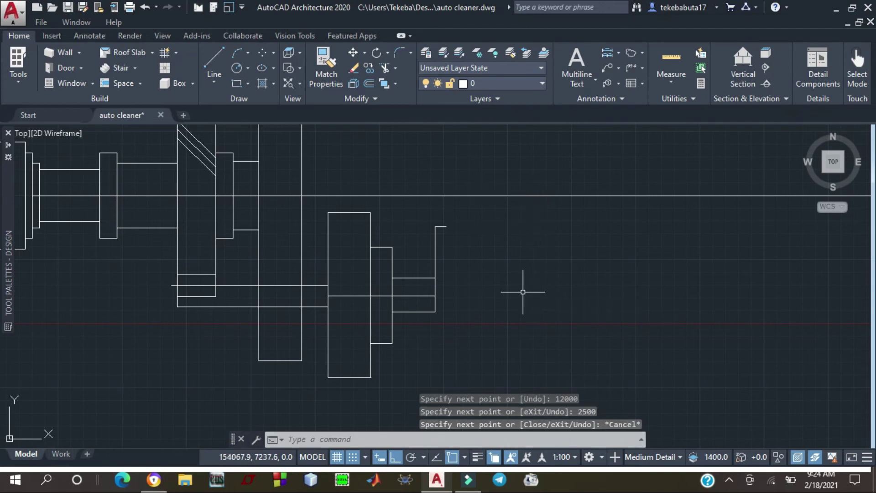
{"action": "left_click", "coordinate": [439, 226]}
{"action": "key", "text": "Delete"}
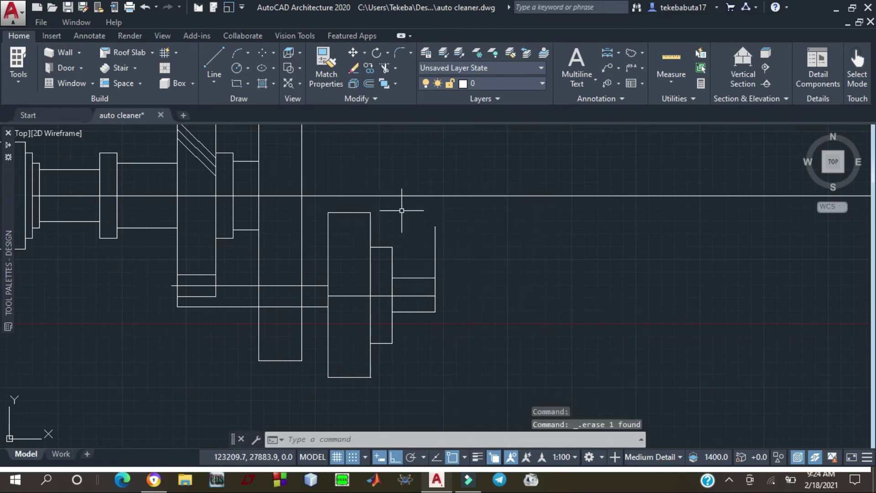
Draw a 1200 segment down from the vertical edge's lower end, then delete it
{"action": "left_click", "coordinate": [212, 56]}
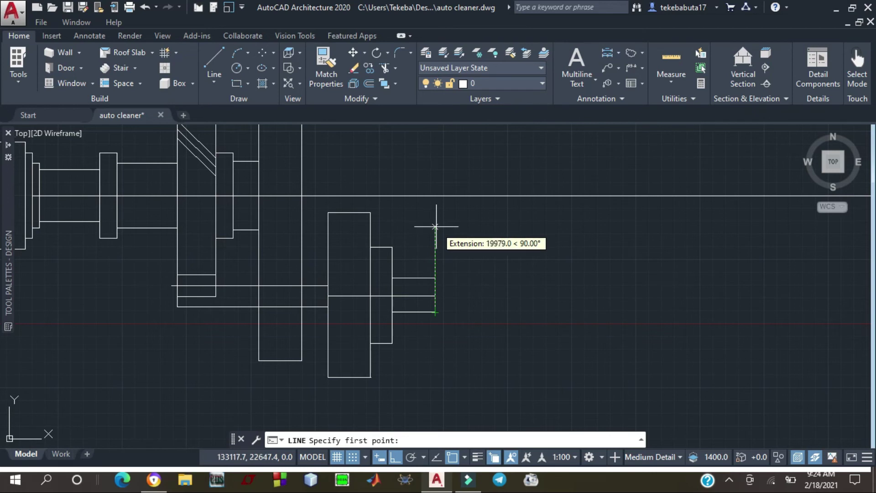
{"action": "key", "text": "Escape"}
{"action": "left_click", "coordinate": [215, 57]}
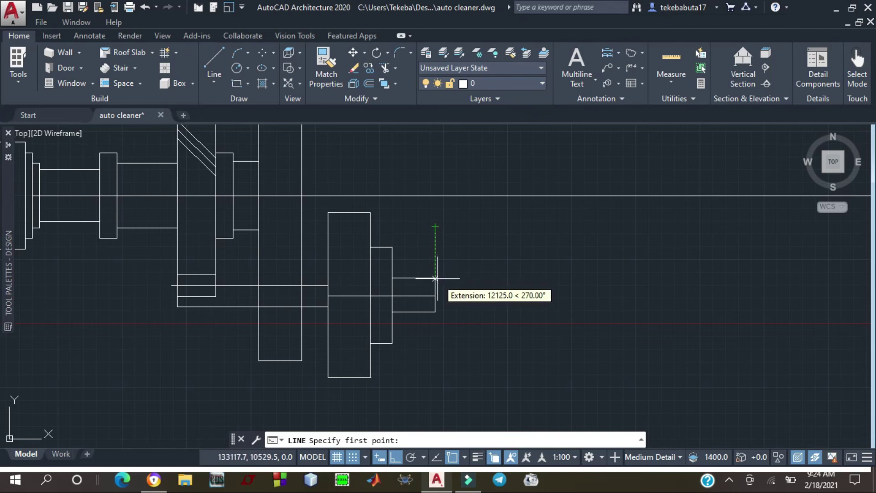
{"action": "key", "text": "Escape"}
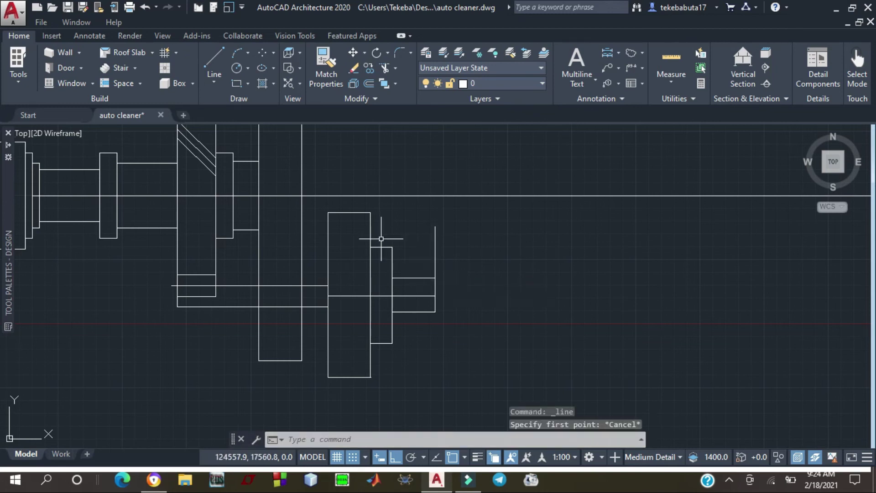
{"action": "left_click", "coordinate": [214, 53]}
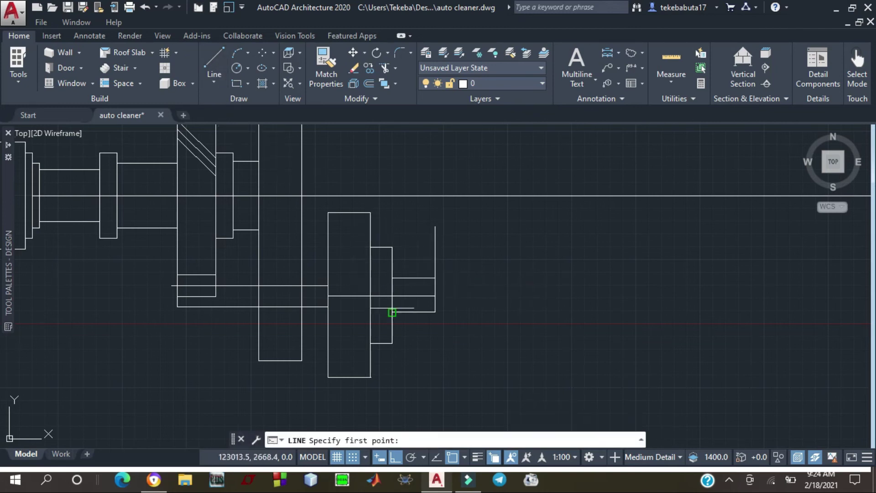
{"action": "left_click", "coordinate": [434, 312]}
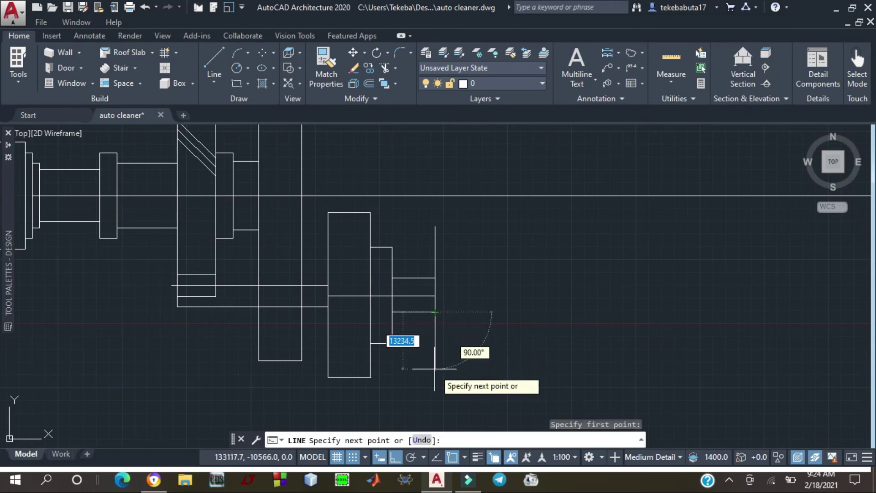
{"action": "type", "text": "1200"}
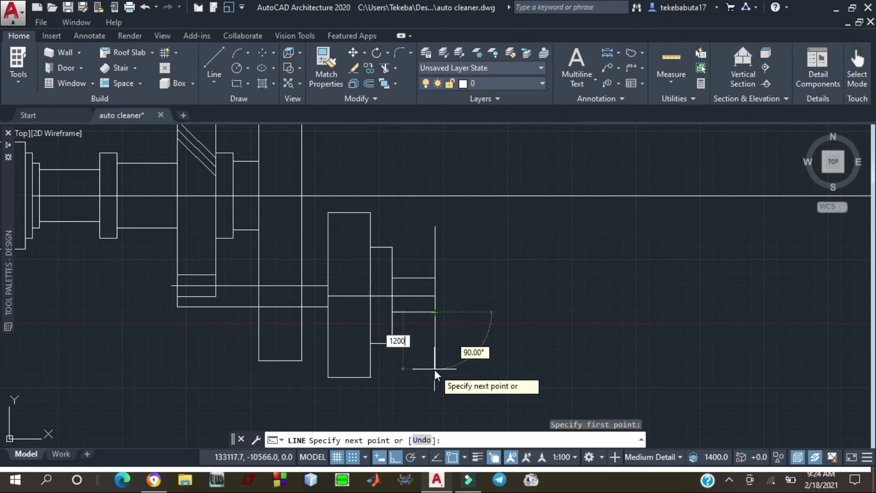
{"action": "key", "text": "Return"}
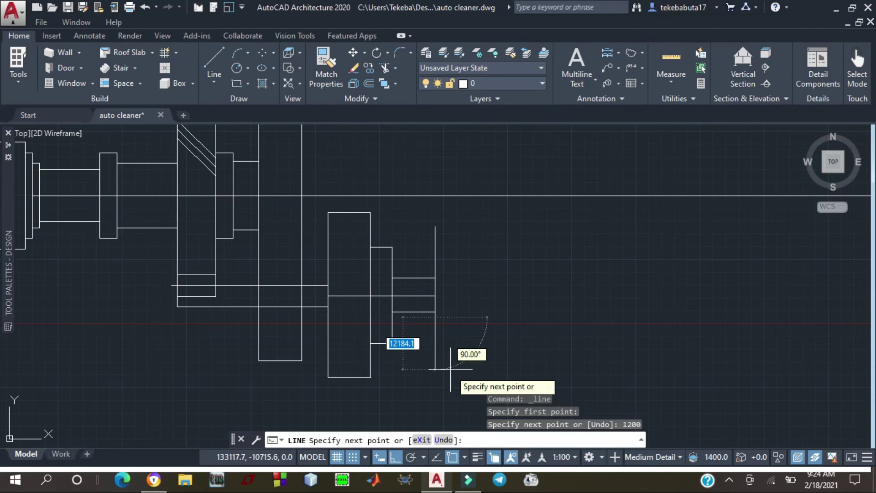
{"action": "key", "text": "Escape"}
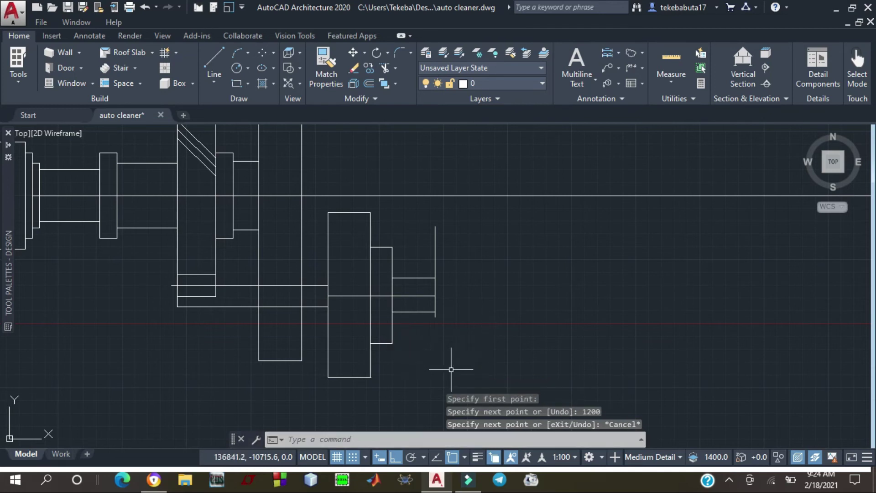
{"action": "left_click", "coordinate": [435, 314]}
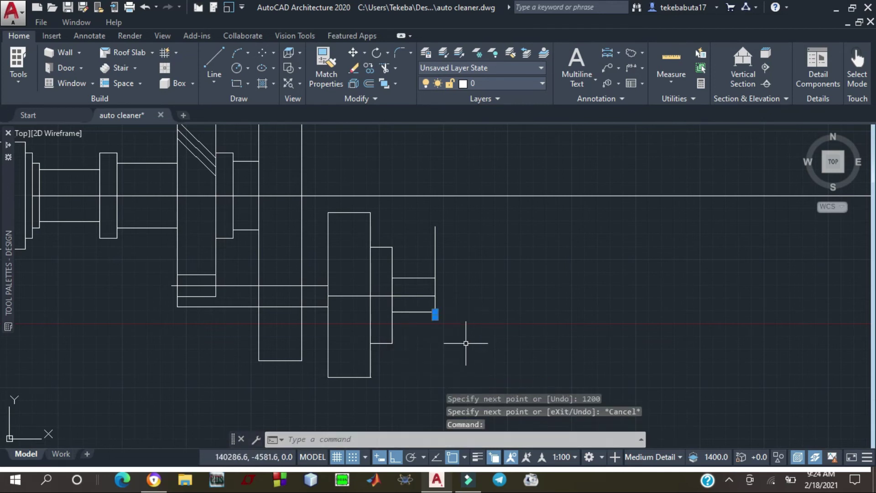
{"action": "key", "text": "Delete"}
Draw a 12000-long vertical line from the vertical edge's lower end
{"action": "left_click", "coordinate": [217, 64]}
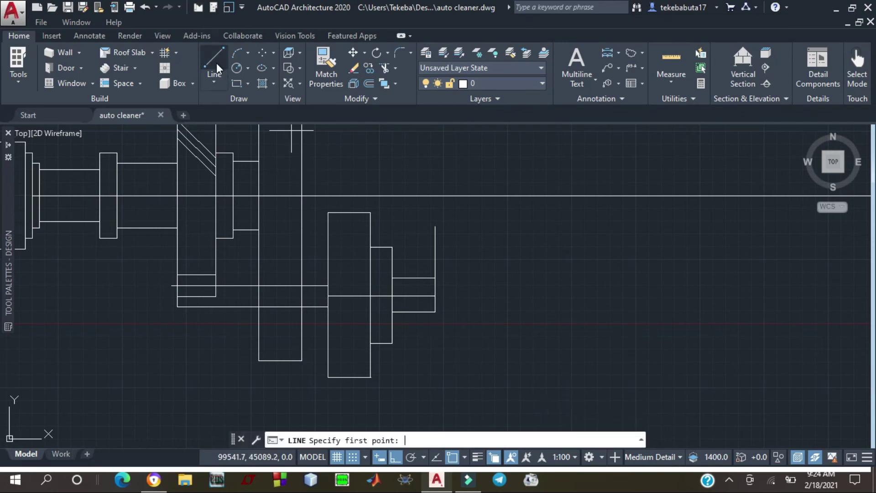
{"action": "scroll", "coordinate": [443, 340], "scroll_direction": "up", "scroll_amount": 2}
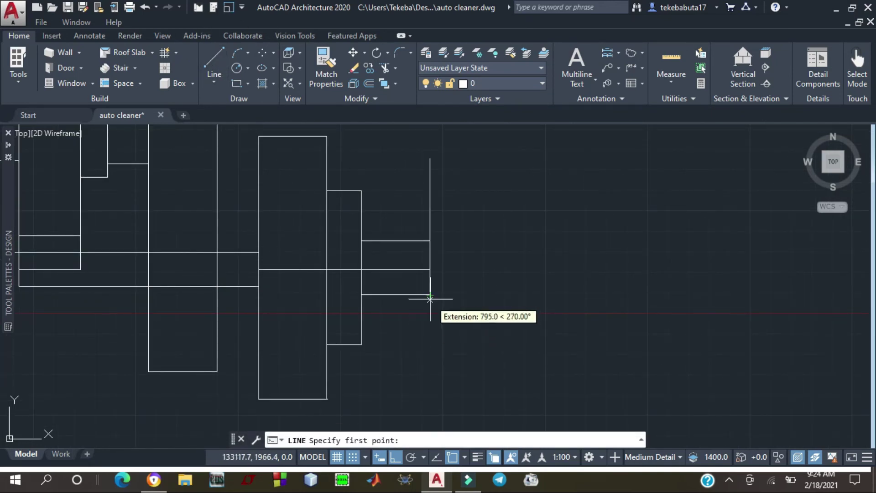
{"action": "left_click", "coordinate": [430, 296]}
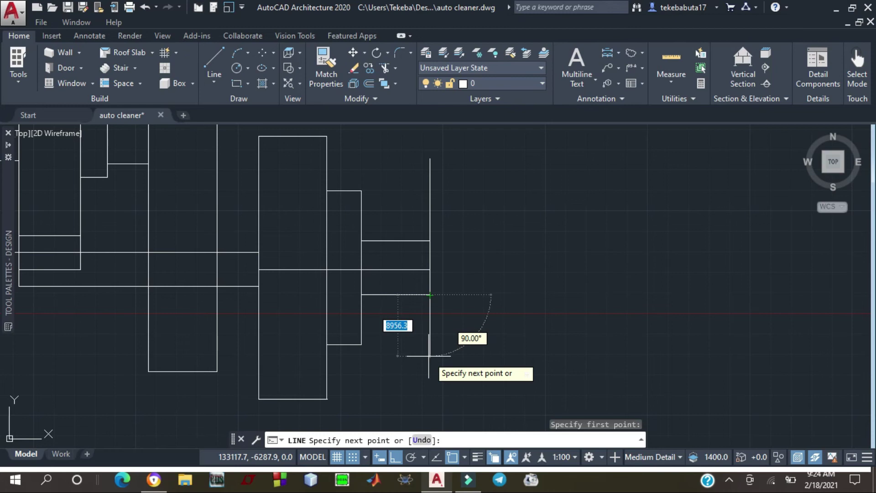
{"action": "type", "text": "12000"}
{"action": "key", "text": "Return"}
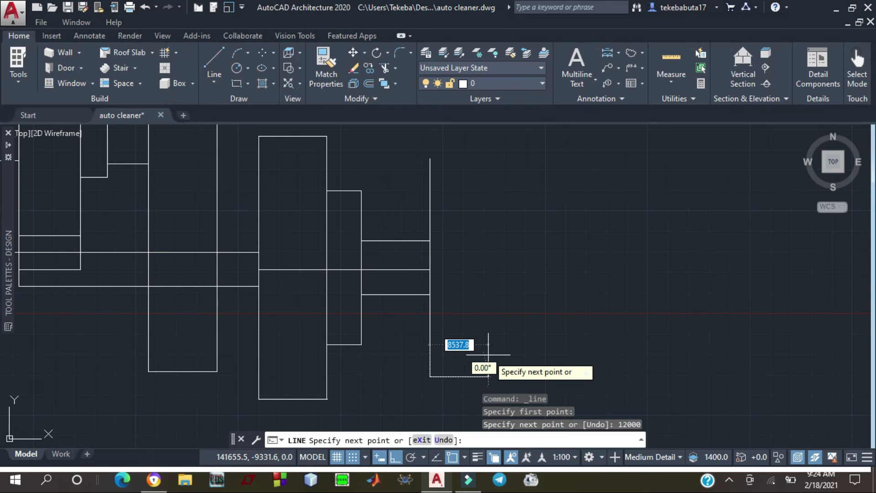
{"action": "key", "text": "Escape"}
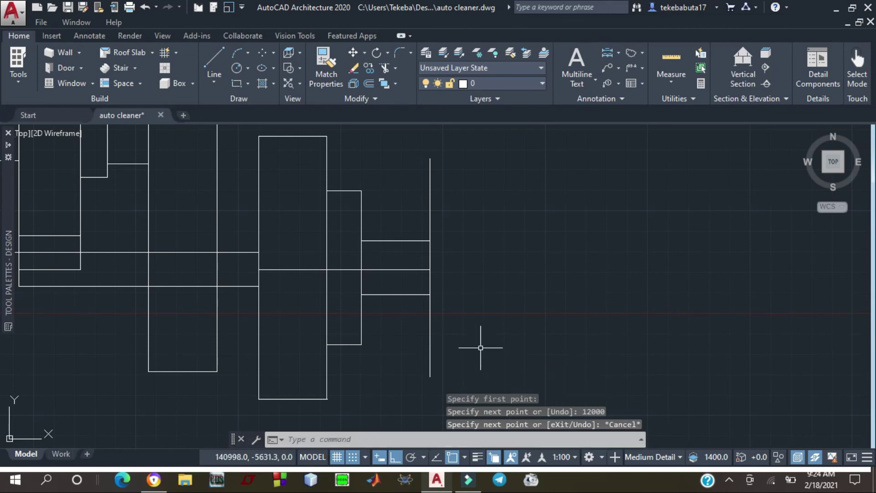
{"action": "left_click", "coordinate": [214, 56]}
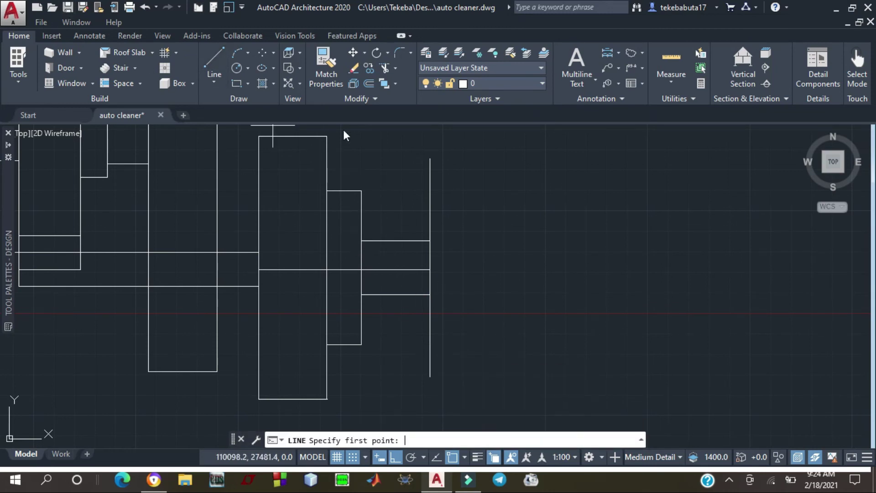
Draw a 30000-long horizontal top edge from the top of the 12000 vertical line
{"action": "left_click", "coordinate": [430, 158]}
{"action": "scroll", "coordinate": [463, 166], "scroll_direction": "down", "scroll_amount": 3}
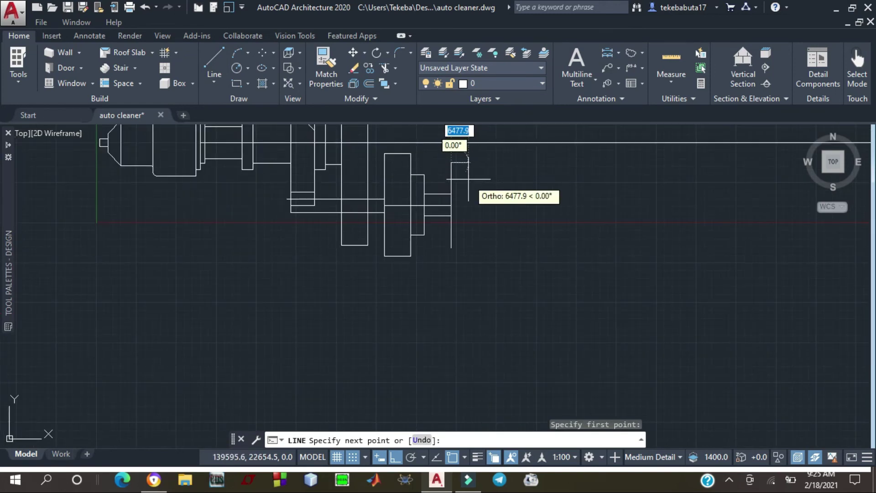
{"action": "scroll", "coordinate": [468, 179], "scroll_direction": "down", "scroll_amount": 2}
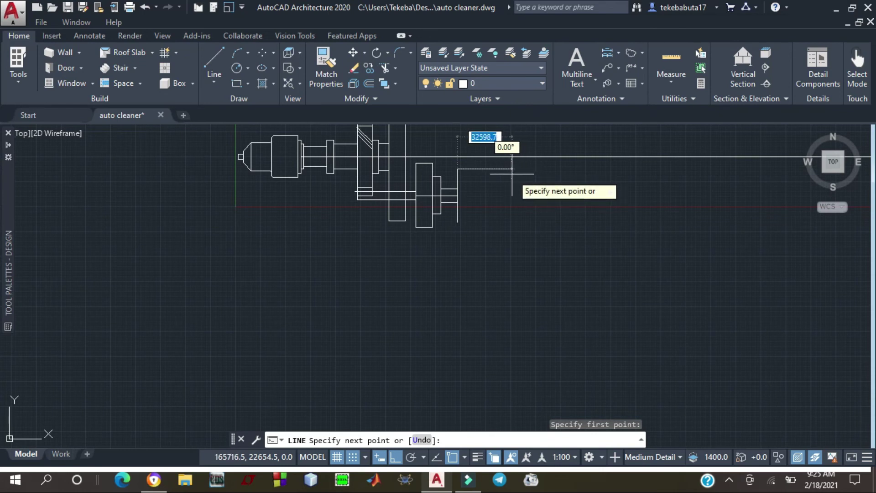
{"action": "type", "text": "30"}
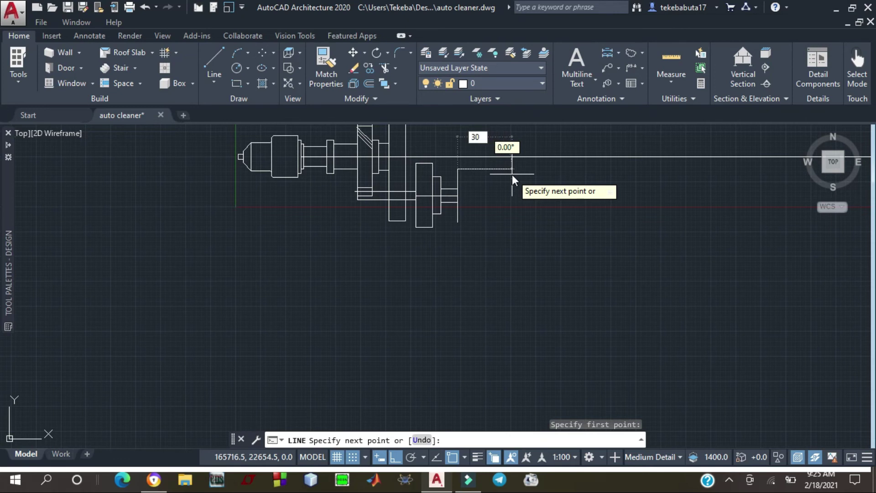
{"action": "type", "text": "000"}
{"action": "key", "text": "Return"}
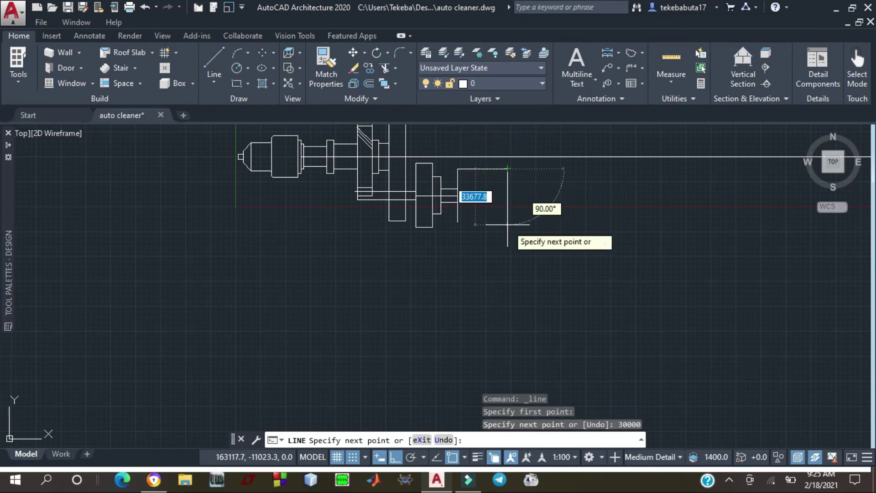
{"action": "key", "text": "Escape"}
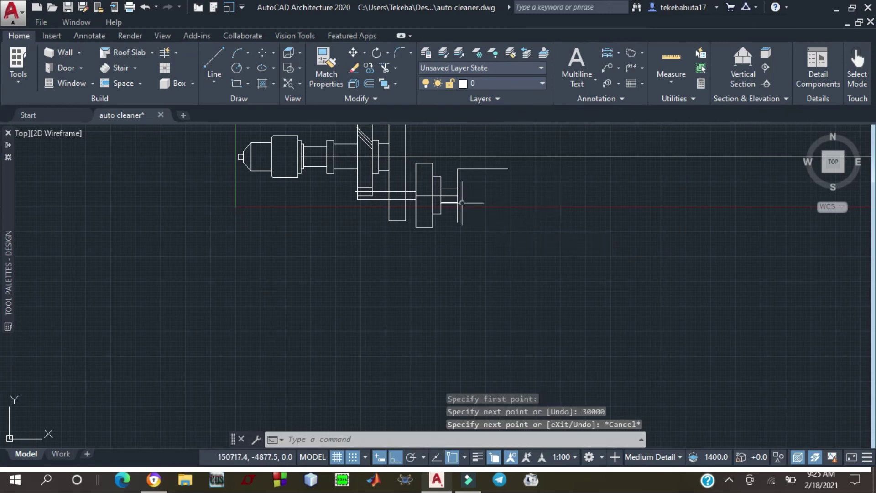
Add the housing's bottom edge from the vertical line's bottom and a right side closing down to it
{"action": "left_click", "coordinate": [217, 59]}
{"action": "left_click", "coordinate": [457, 222]}
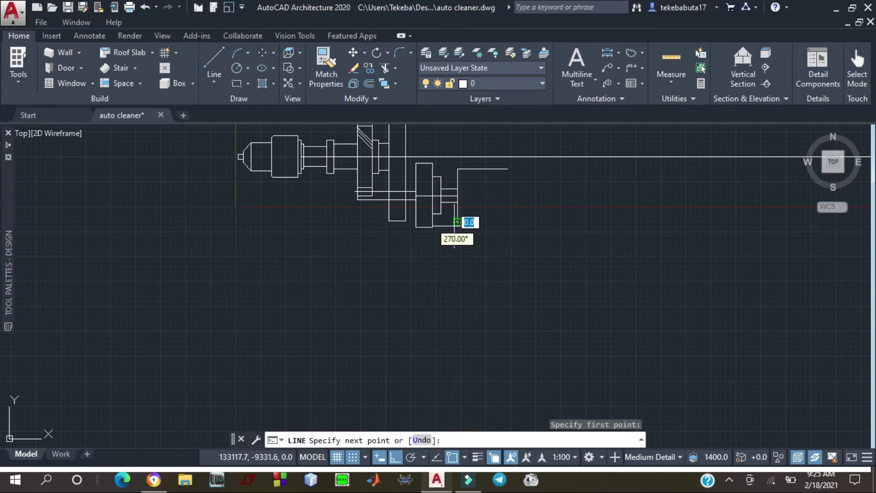
{"action": "left_click", "coordinate": [536, 222]}
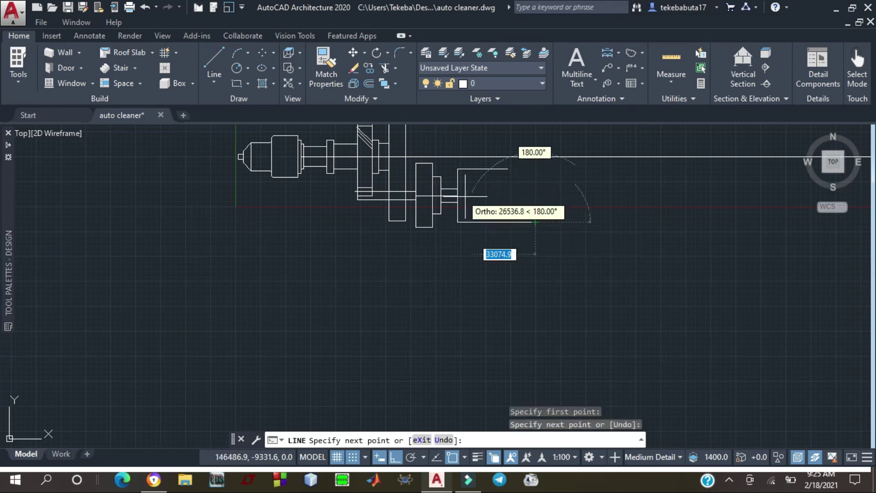
{"action": "key", "text": "Escape"}
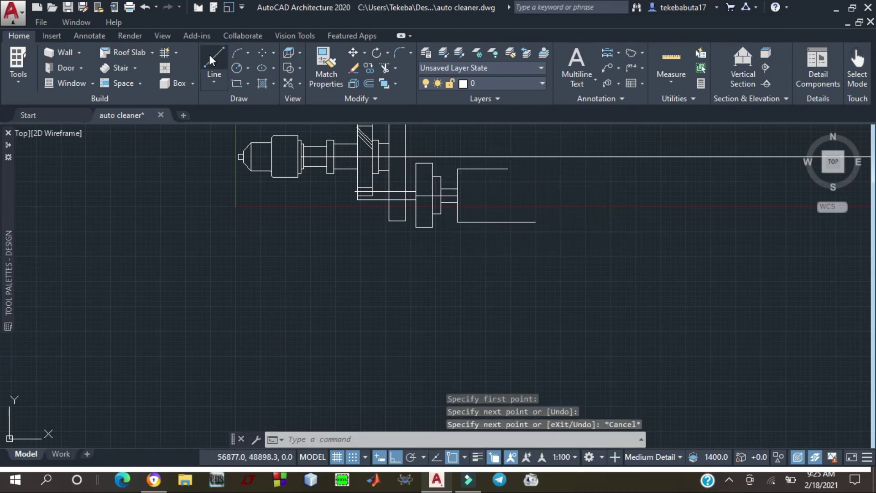
{"action": "left_click", "coordinate": [209, 55]}
{"action": "left_click", "coordinate": [507, 169]}
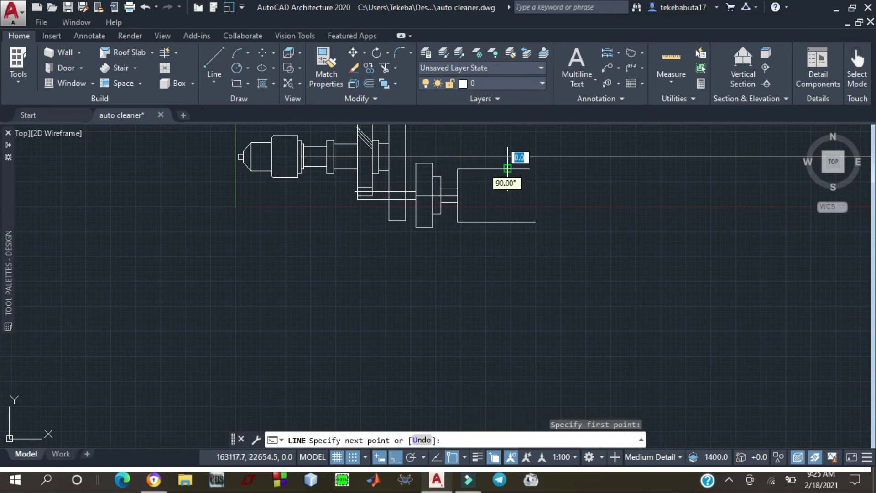
{"action": "left_click", "coordinate": [507, 223]}
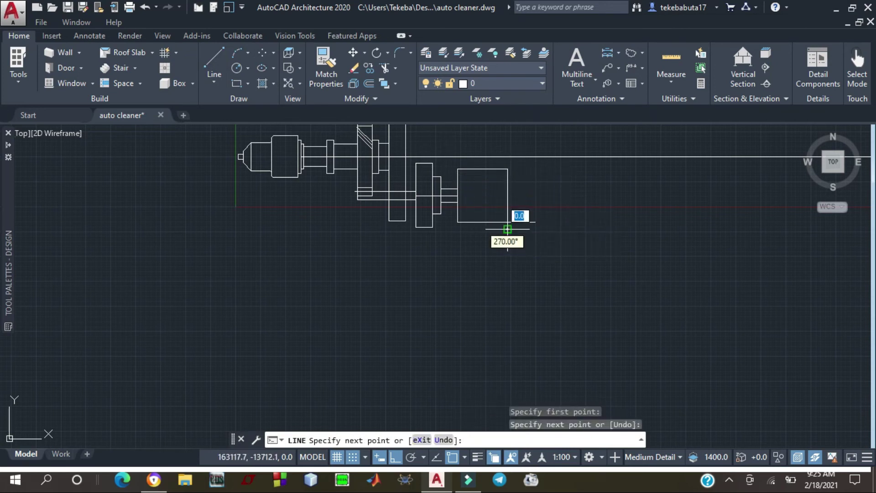
{"action": "key", "text": "Escape"}
{"action": "scroll", "coordinate": [525, 226], "scroll_direction": "up", "scroll_amount": 4}
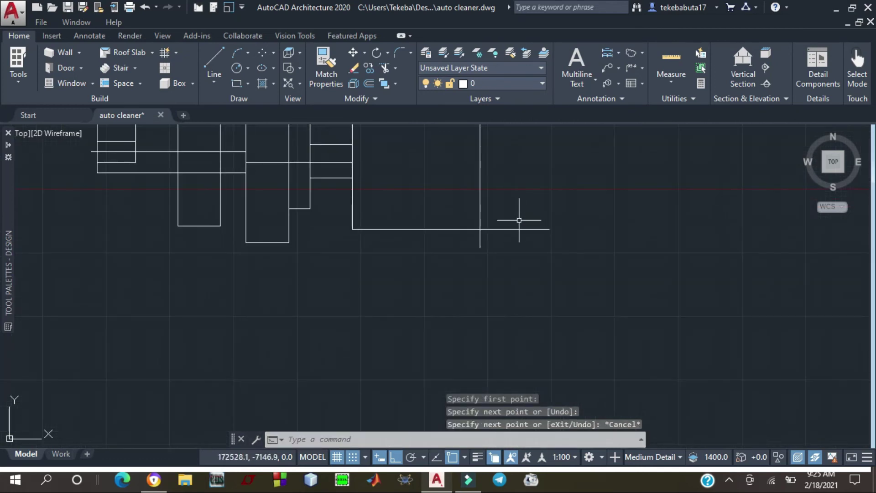
Trim the overhanging end past the corner using the horizontal and vertical lines as cutting edges
{"action": "left_click", "coordinate": [384, 68]}
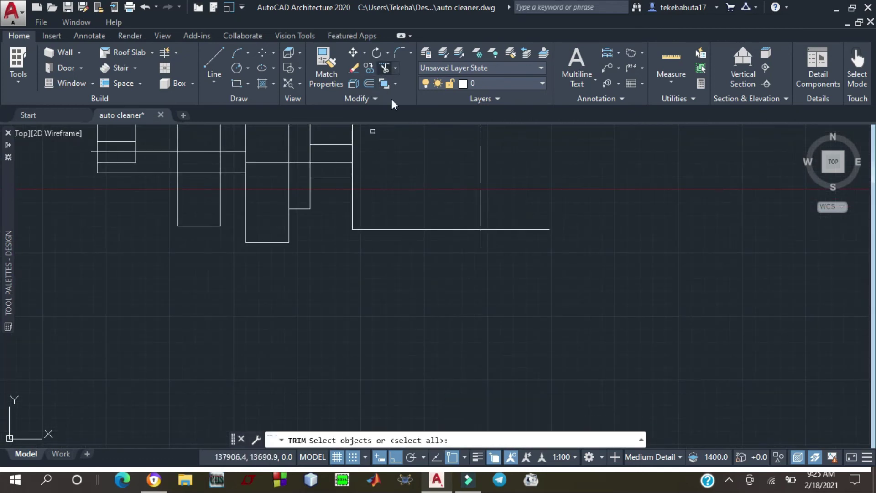
{"action": "left_click", "coordinate": [457, 228]}
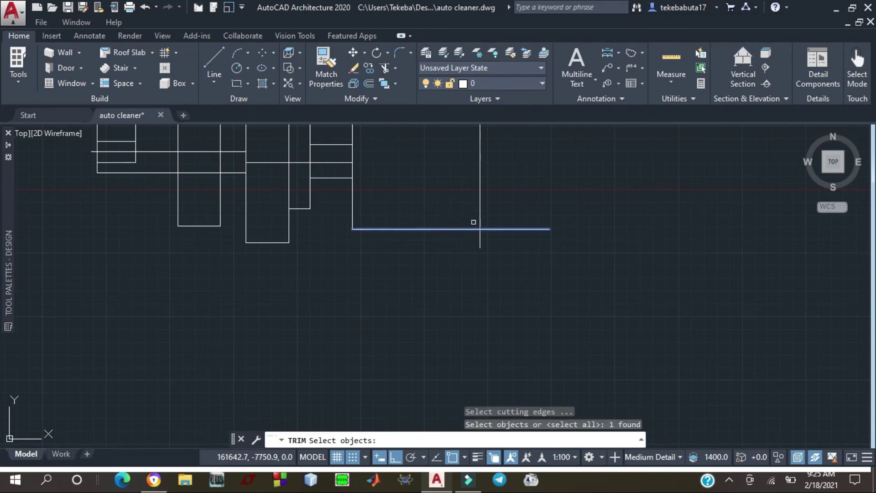
{"action": "left_click", "coordinate": [480, 216]}
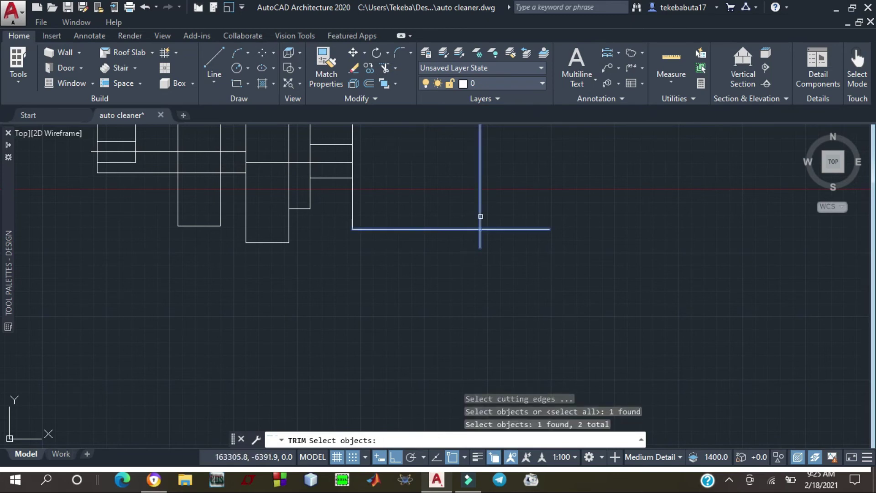
{"action": "key", "text": "Return"}
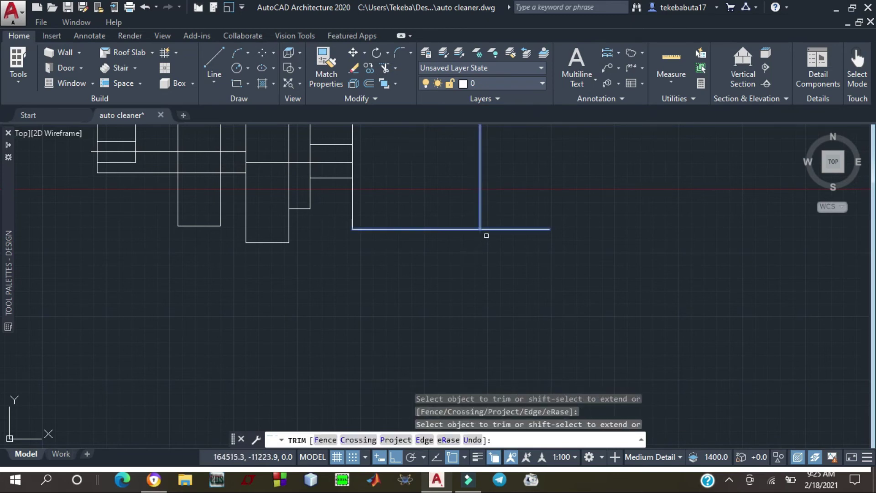
{"action": "left_click", "coordinate": [488, 229]}
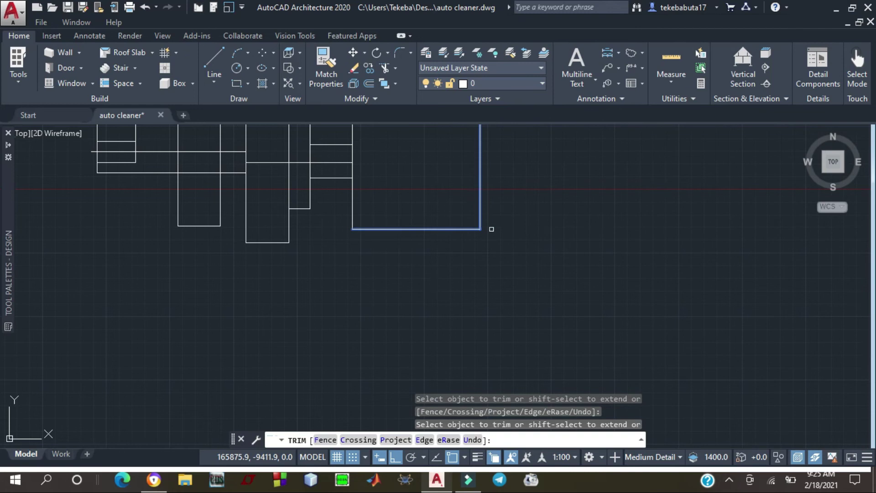
{"action": "key", "text": "Escape"}
Zoom out to view the whole auto cleaner assembly
{"action": "scroll", "coordinate": [512, 260], "scroll_direction": "down", "scroll_amount": 3}
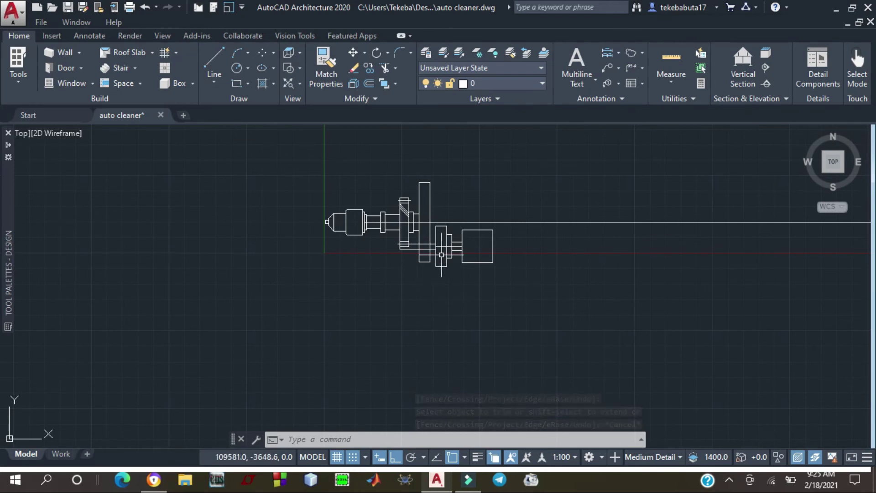
{"action": "scroll", "coordinate": [476, 248], "scroll_direction": "up", "scroll_amount": 2}
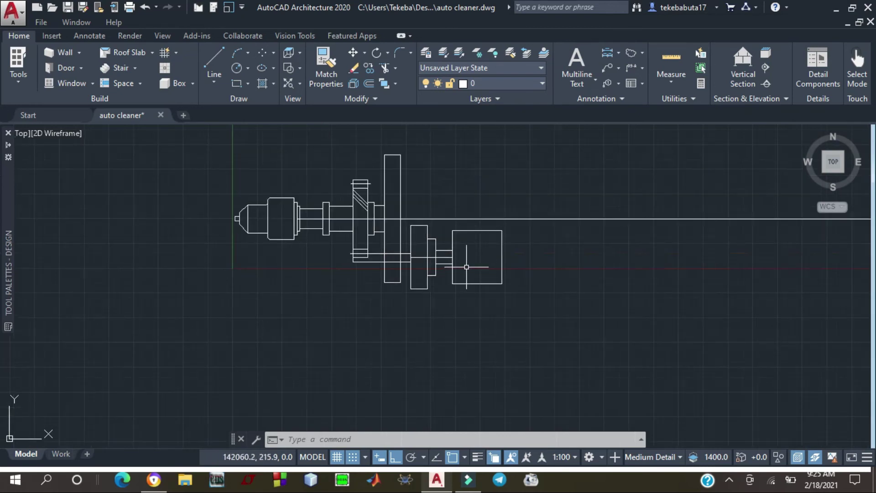
{"action": "scroll", "coordinate": [466, 268], "scroll_direction": "up", "scroll_amount": 2}
{"action": "scroll", "coordinate": [295, 254], "scroll_direction": "up", "scroll_amount": 4}
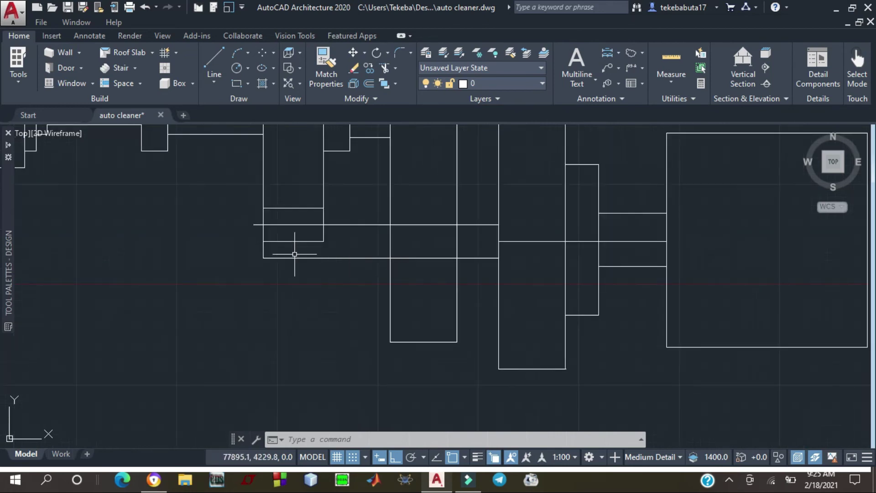
{"action": "left_click", "coordinate": [385, 67]}
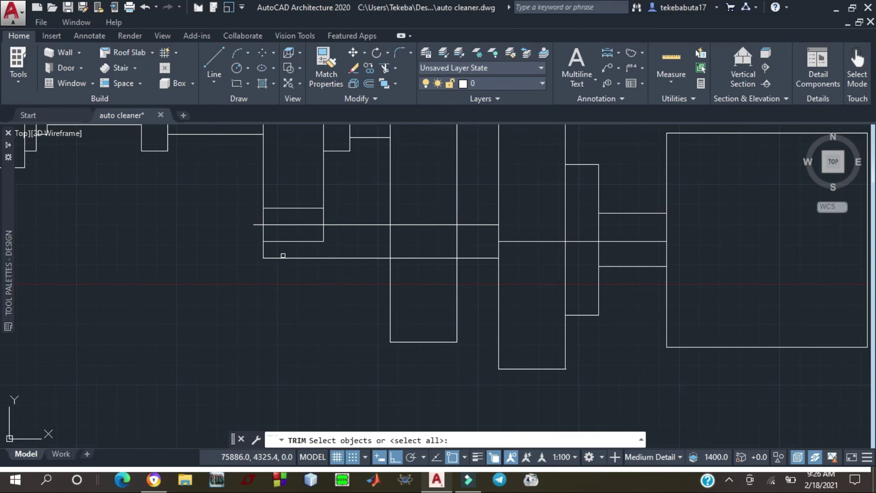
{"action": "key", "text": "Escape"}
{"action": "scroll", "coordinate": [344, 271], "scroll_direction": "down", "scroll_amount": 6}
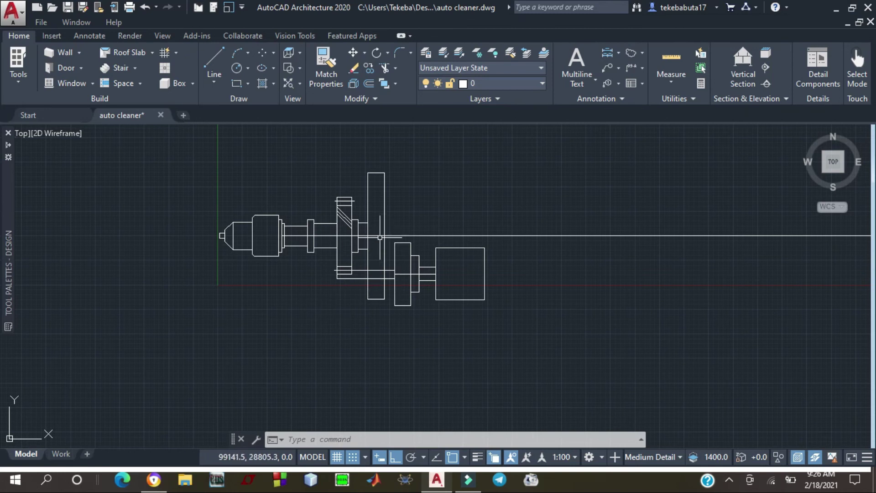
{"action": "scroll", "coordinate": [381, 236], "scroll_direction": "up", "scroll_amount": 2}
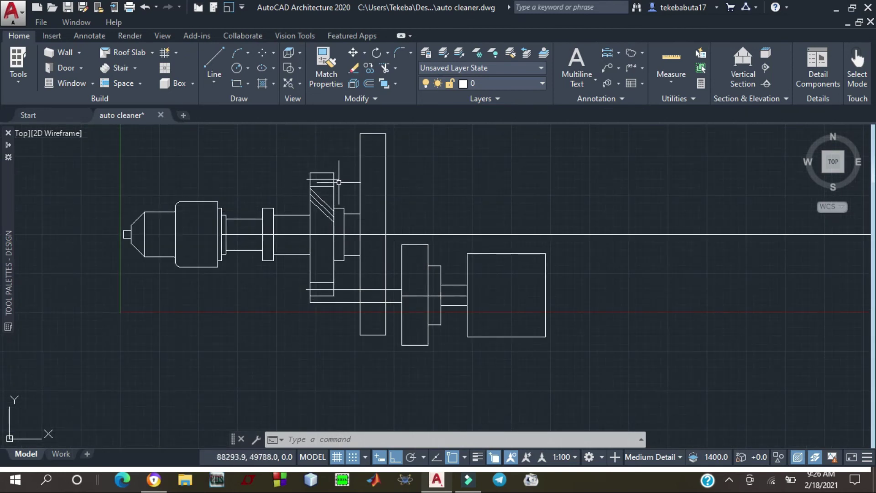
Draw two short horizontal lines from the upper and lower shaft line ends to just past the tall rectangle
{"action": "left_click", "coordinate": [215, 59]}
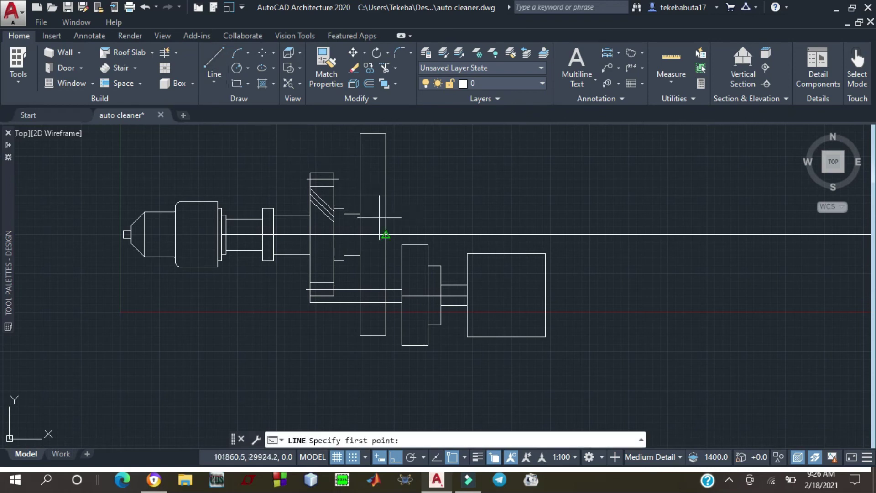
{"action": "scroll", "coordinate": [379, 218], "scroll_direction": "up", "scroll_amount": 2}
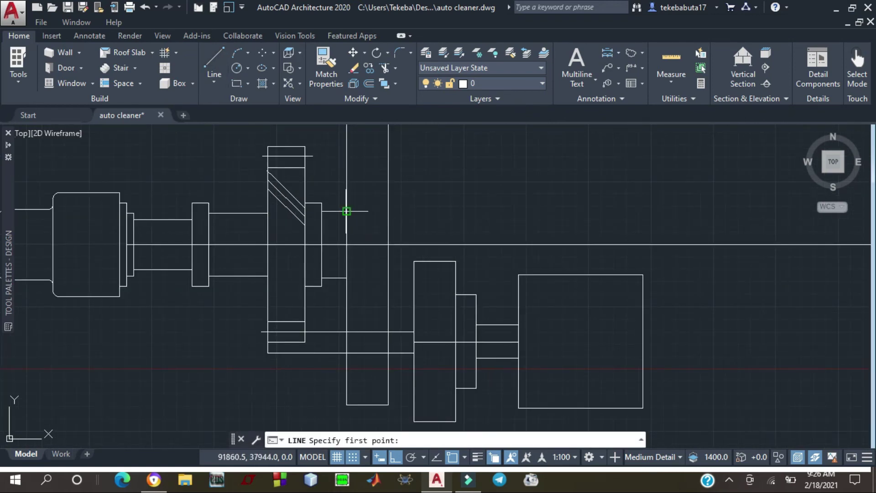
{"action": "left_click", "coordinate": [346, 211]}
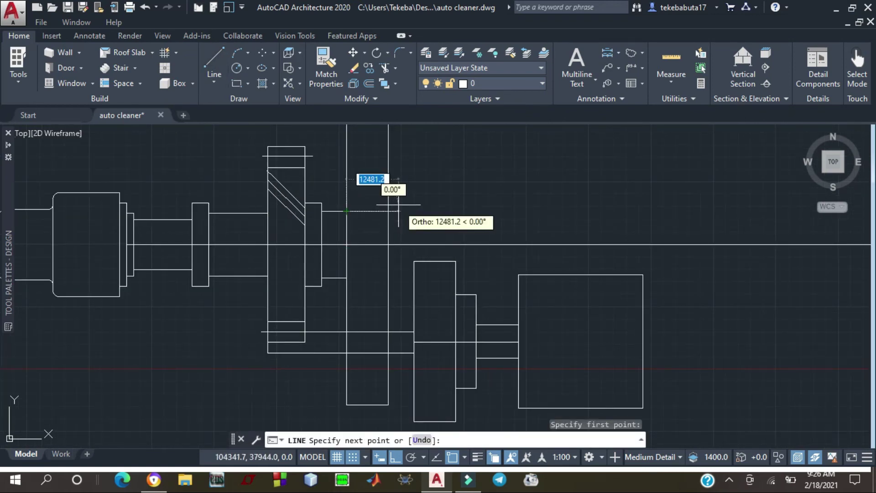
{"action": "left_click", "coordinate": [398, 205]}
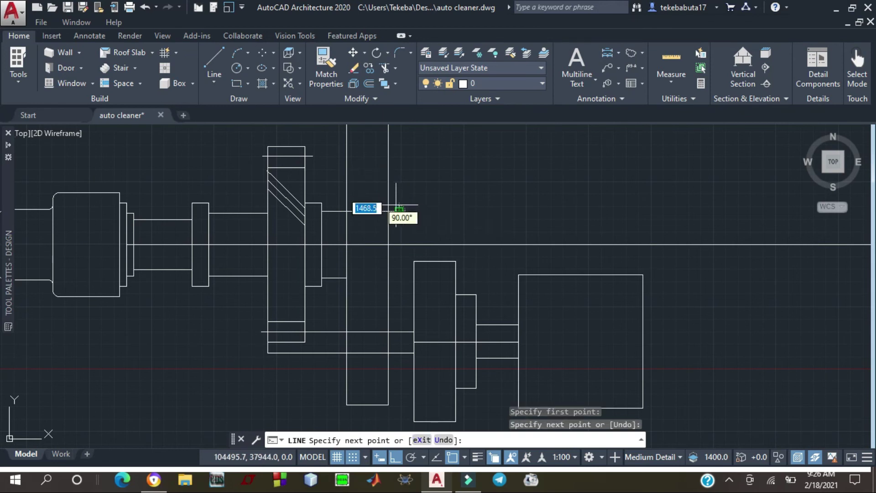
{"action": "key", "text": "Escape"}
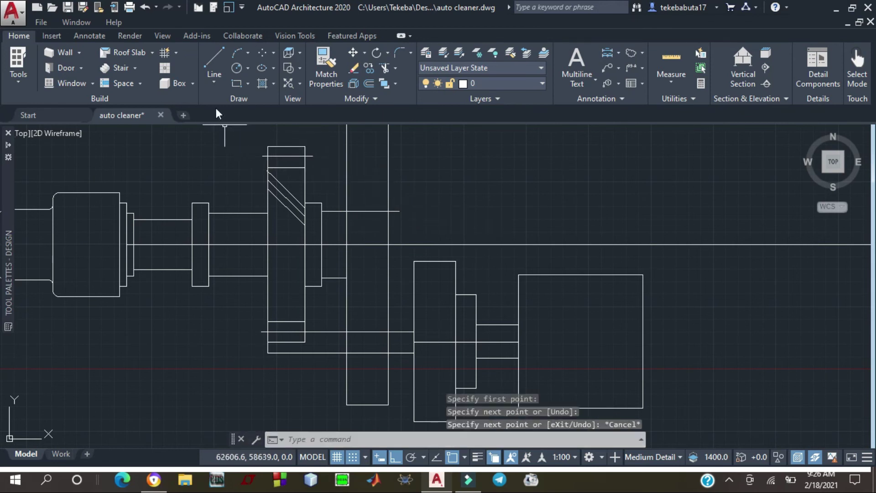
{"action": "left_click", "coordinate": [215, 54]}
{"action": "left_click", "coordinate": [347, 278]}
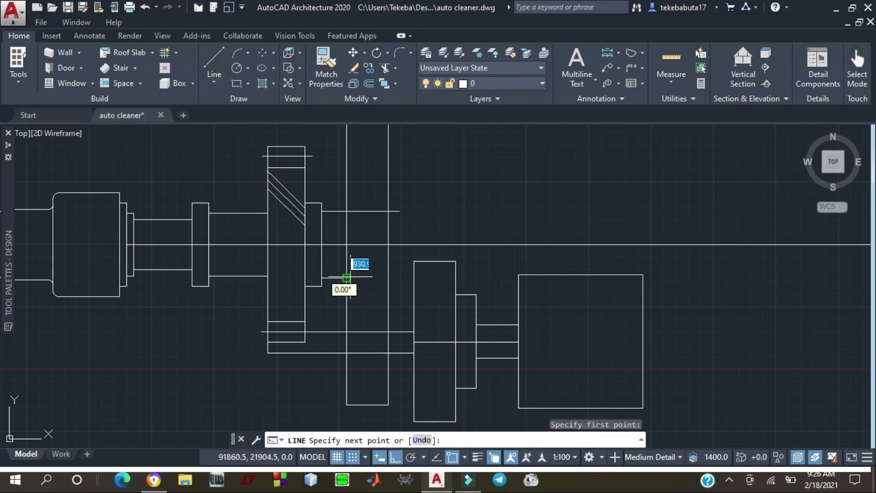
{"action": "left_click", "coordinate": [404, 282]}
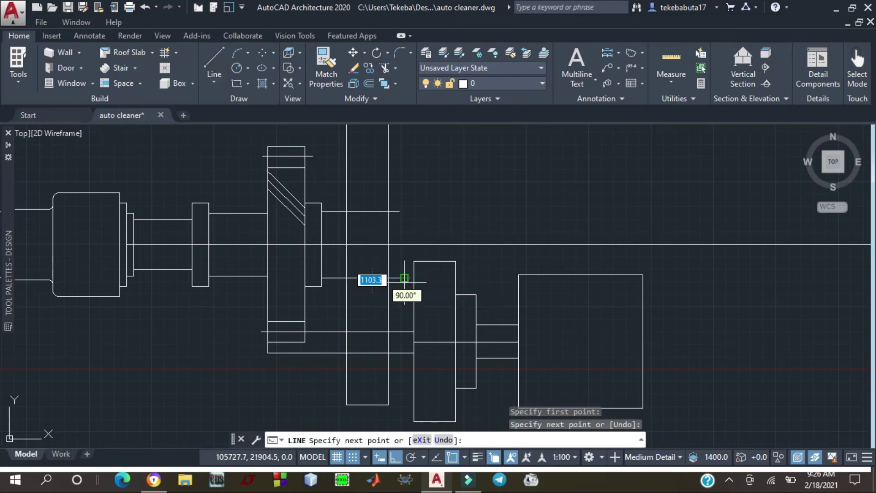
{"action": "key", "text": "Escape"}
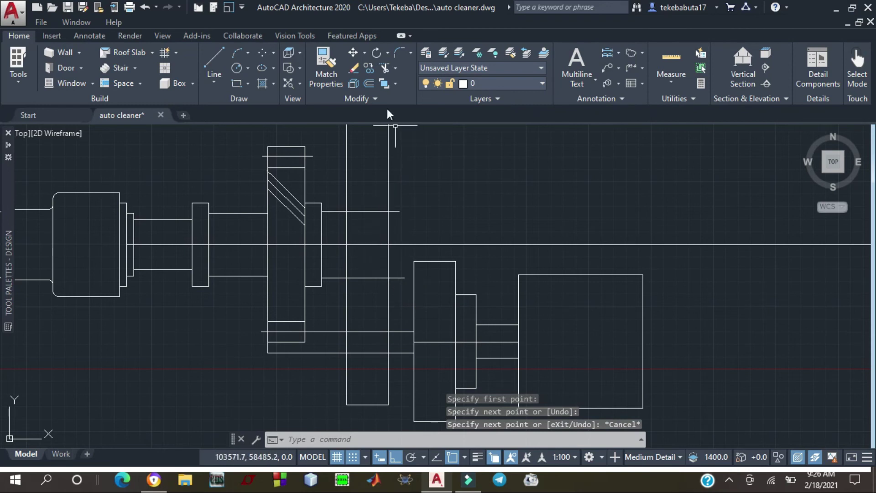
{"action": "left_click", "coordinate": [385, 66]}
Trim the overhanging shaft-extension ends so they stop flush at the tall rectangle's right edge
{"action": "left_click", "coordinate": [388, 237]}
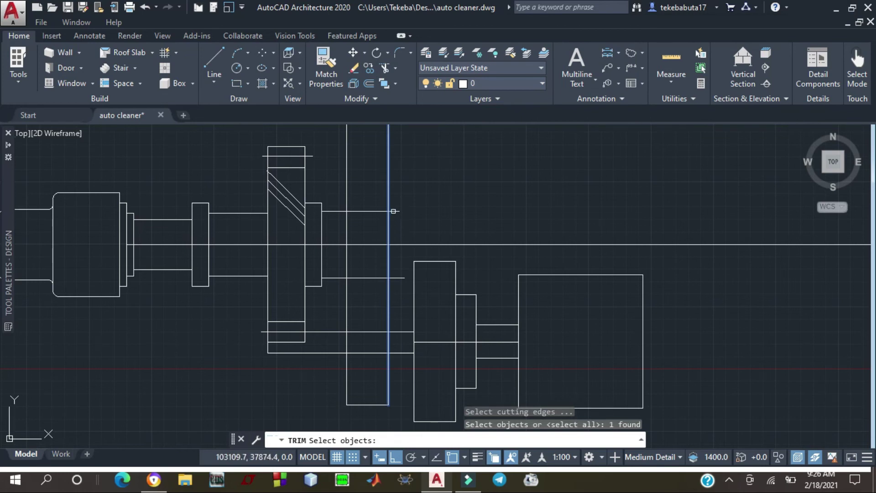
{"action": "key", "text": "Return"}
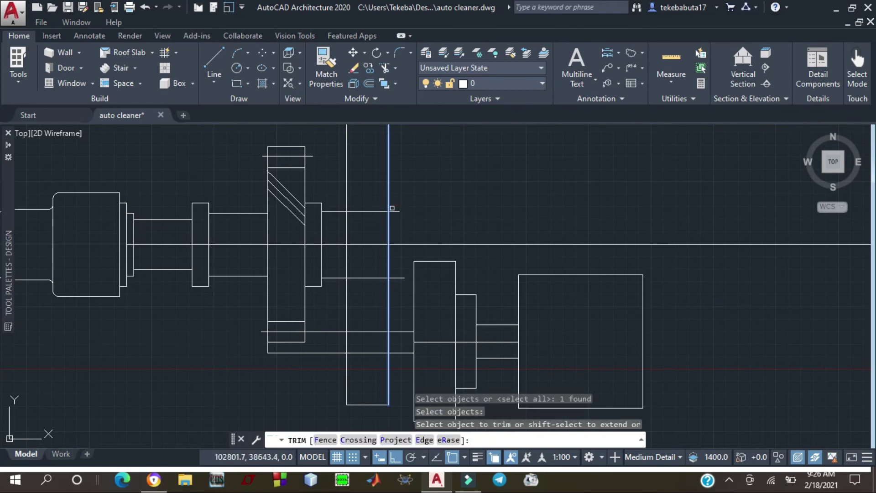
{"action": "left_click", "coordinate": [394, 209]}
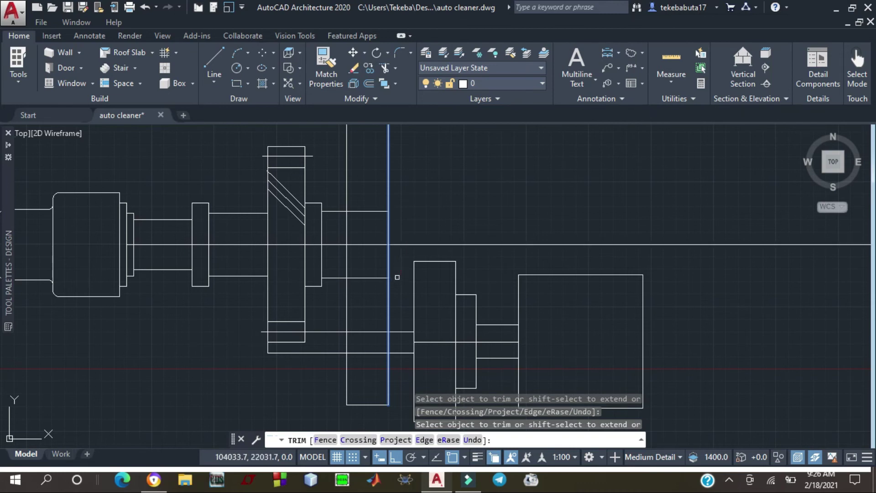
{"action": "key", "text": "Return"}
{"action": "scroll", "coordinate": [405, 208], "scroll_direction": "down", "scroll_amount": 4}
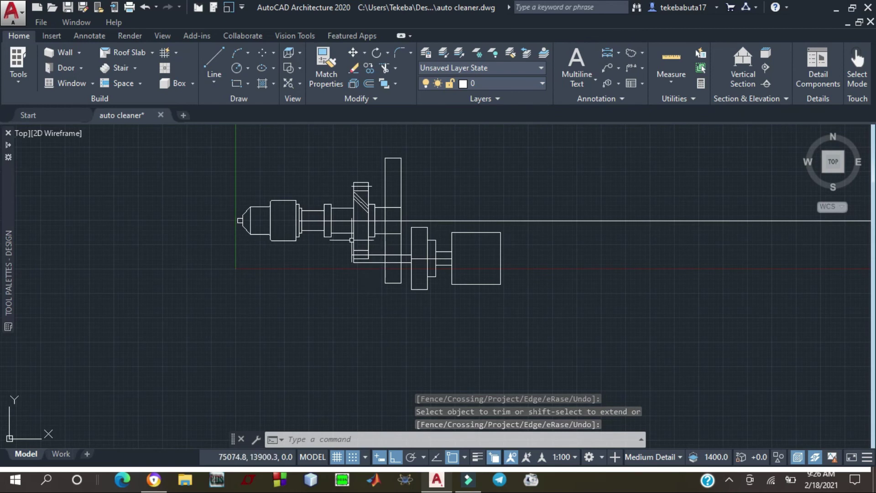
{"action": "scroll", "coordinate": [399, 221], "scroll_direction": "up", "scroll_amount": 2}
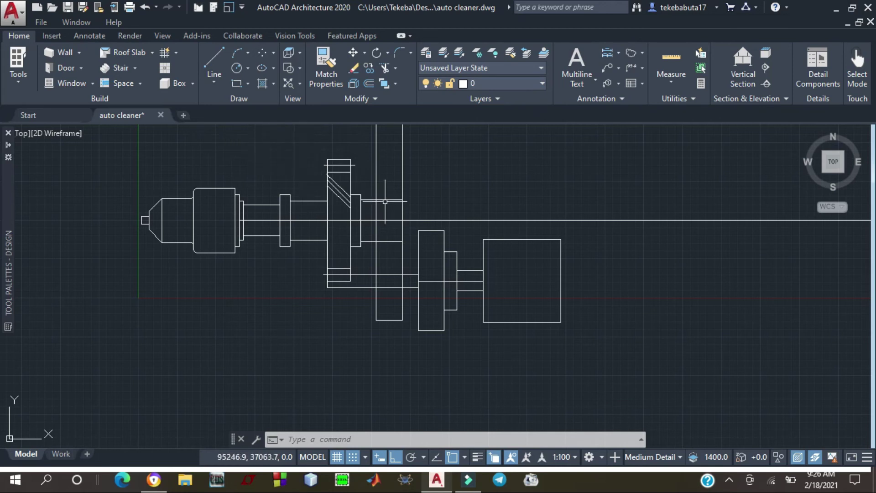
{"action": "mouse_move", "coordinate": [384, 201]}
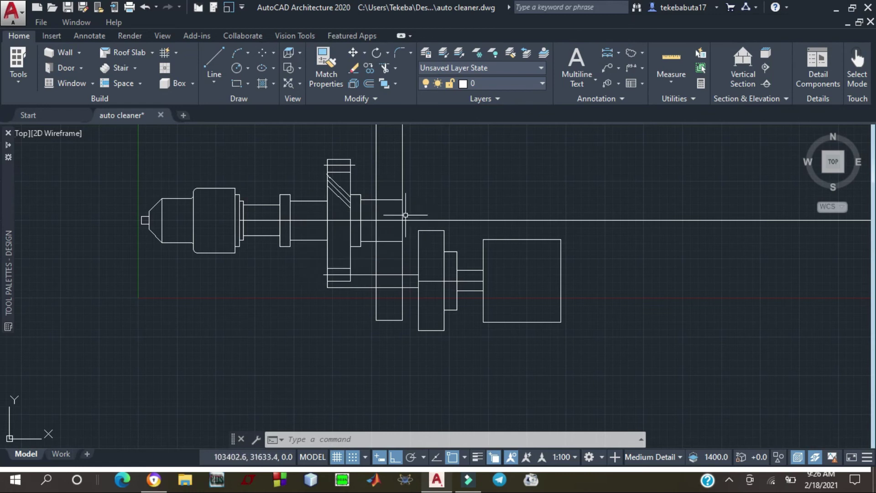
{"action": "scroll", "coordinate": [391, 199], "scroll_direction": "up", "scroll_amount": 2}
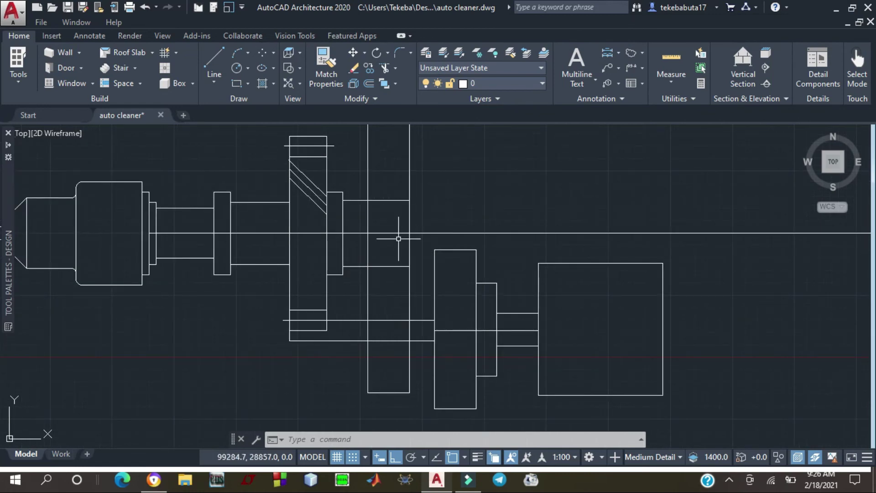
{"action": "scroll", "coordinate": [399, 239], "scroll_direction": "down", "scroll_amount": 4}
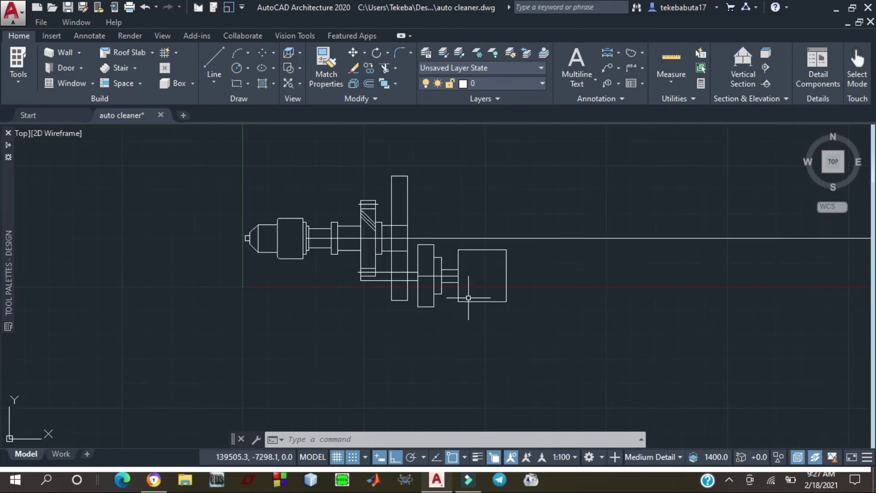
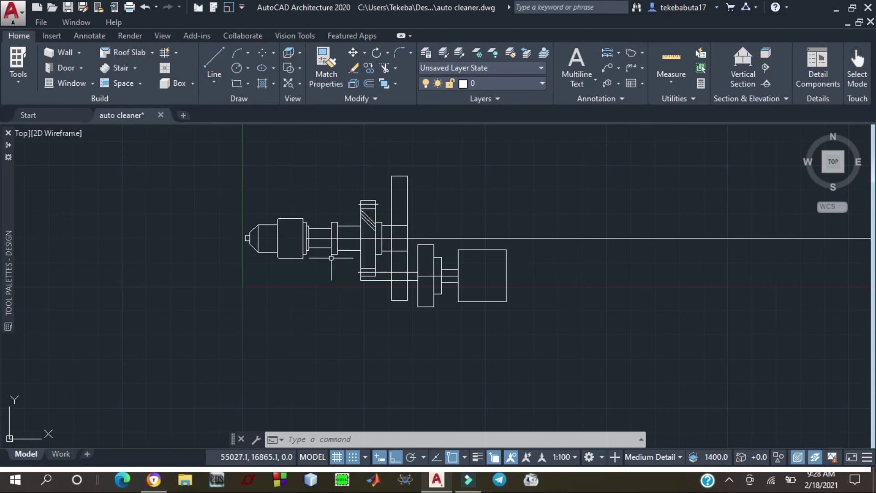
Start a line at the shaft collar endpoint, drop a short edge, then step diagonally out with Ortho off
{"action": "left_click", "coordinate": [209, 59]}
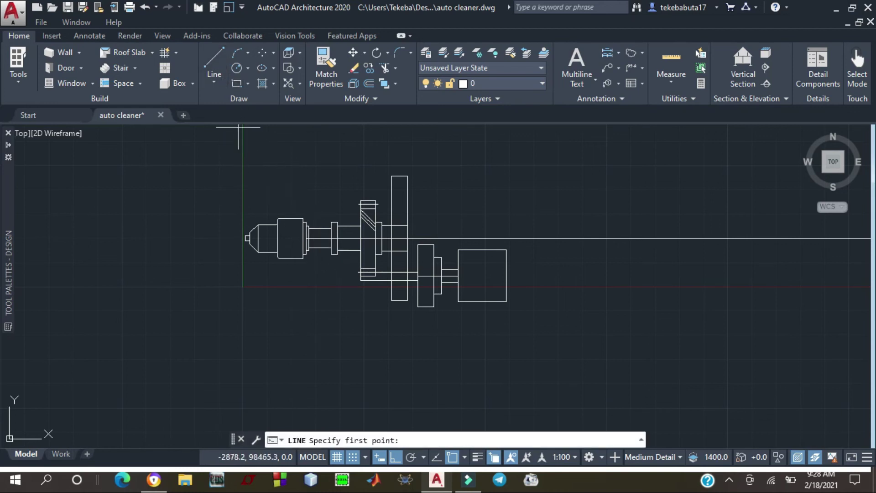
{"action": "scroll", "coordinate": [463, 275], "scroll_direction": "up", "scroll_amount": 2}
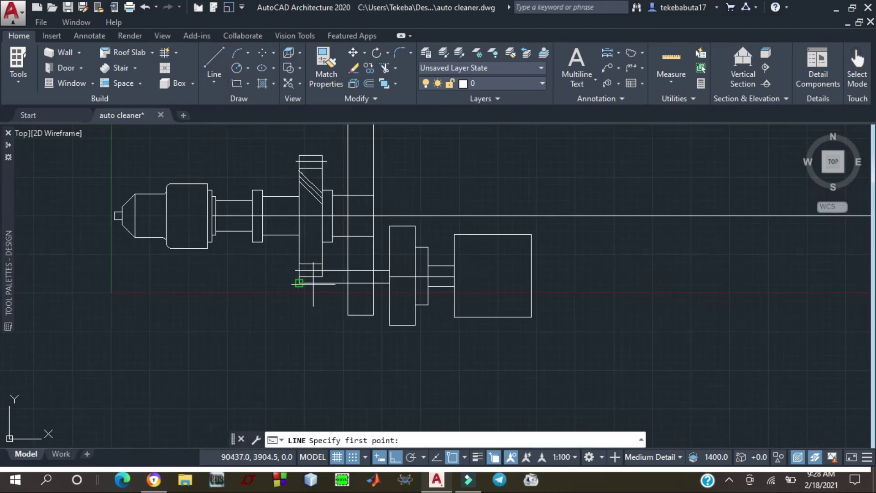
{"action": "left_click", "coordinate": [252, 241]}
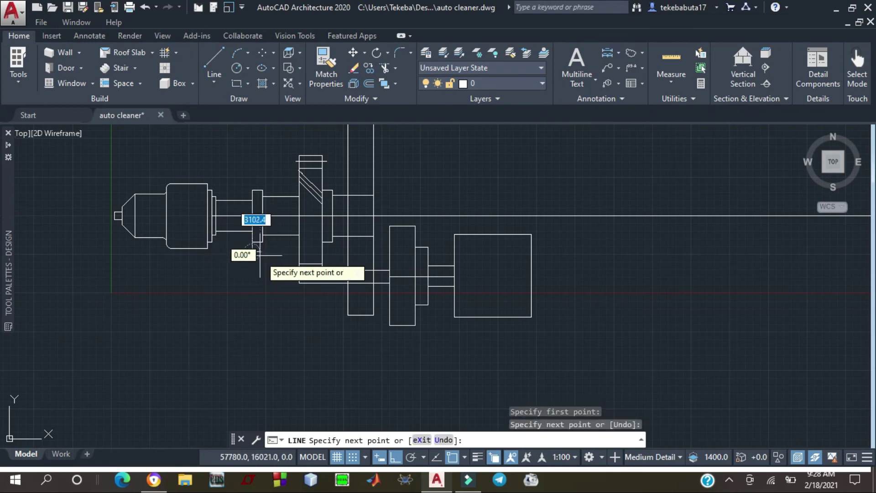
{"action": "left_click", "coordinate": [259, 254]}
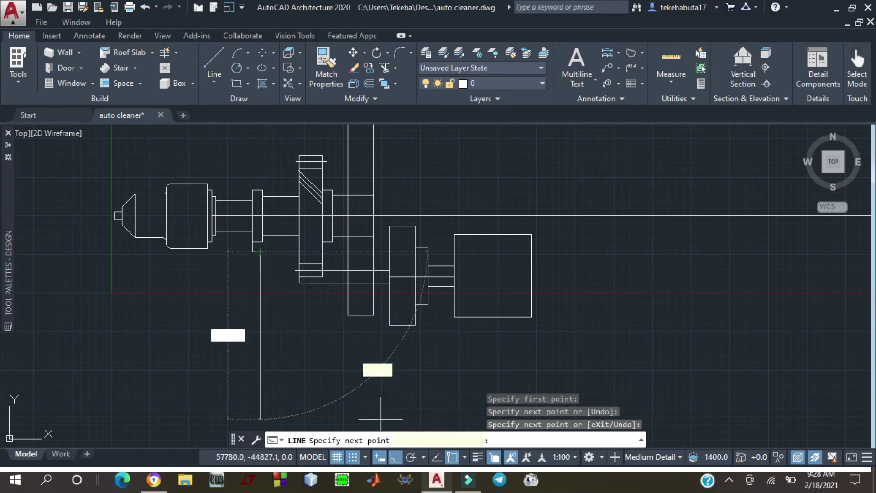
{"action": "left_click", "coordinate": [394, 457]}
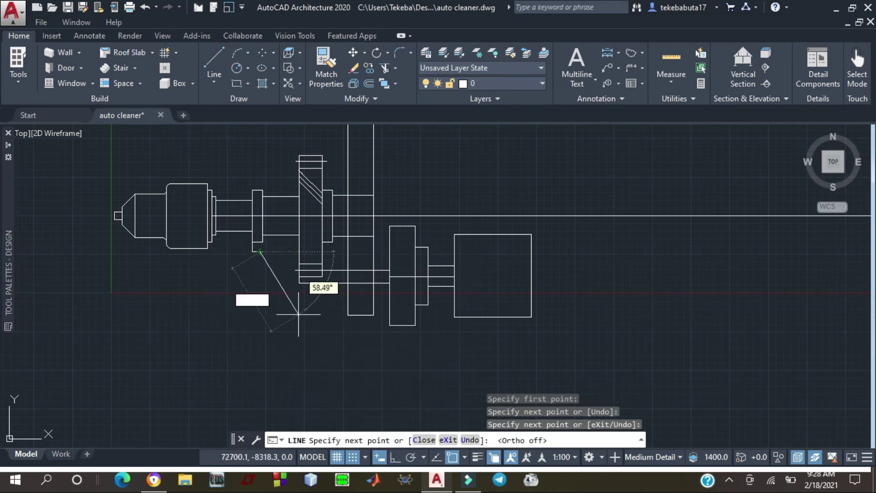
{"action": "left_click", "coordinate": [262, 254]}
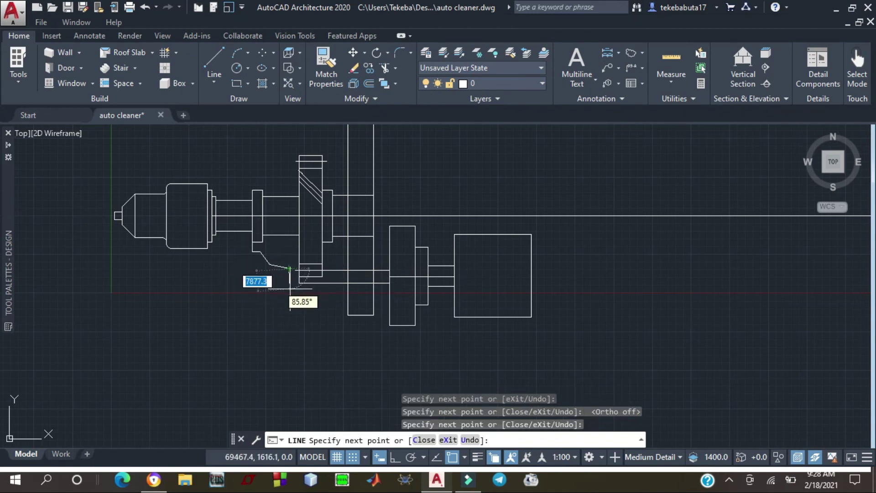
Trace the outline under the gears, along a flat bottom edge, and angle it past the motor
{"action": "left_click", "coordinate": [289, 288]}
{"action": "left_click", "coordinate": [314, 302]}
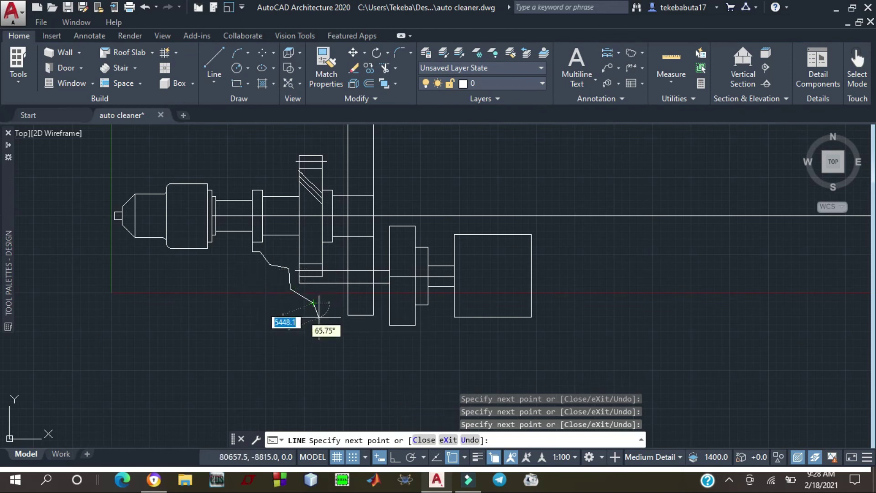
{"action": "left_click", "coordinate": [352, 344]}
{"action": "left_click", "coordinate": [388, 344]}
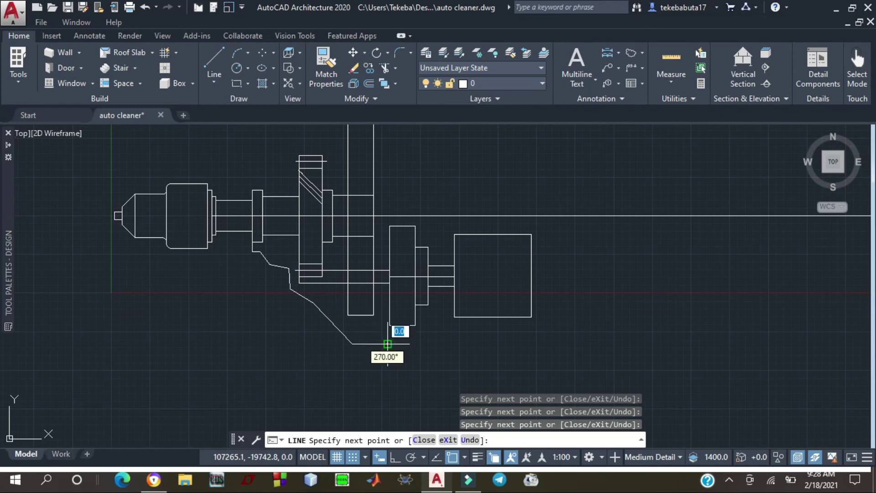
{"action": "left_click", "coordinate": [431, 343]}
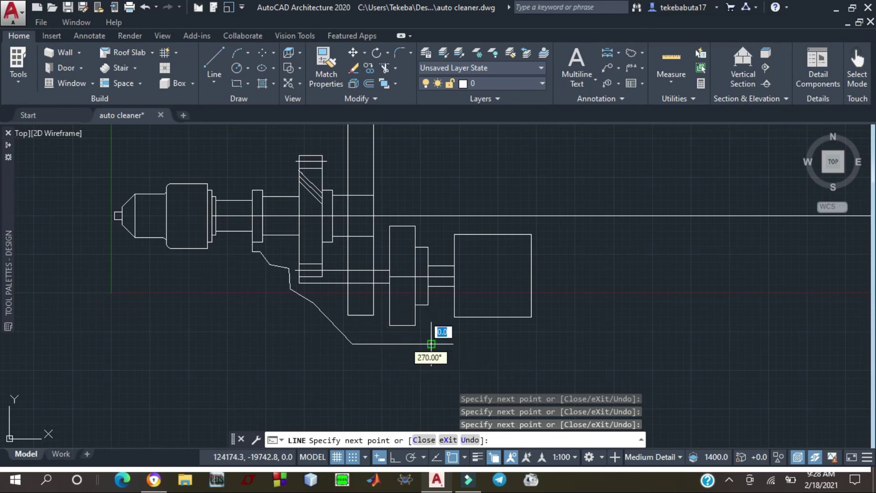
{"action": "left_click", "coordinate": [464, 343]}
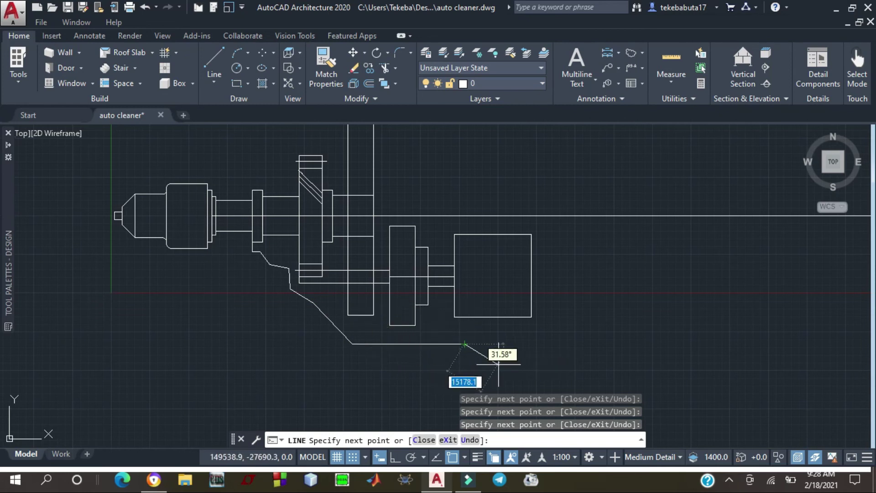
{"action": "left_click", "coordinate": [523, 358]}
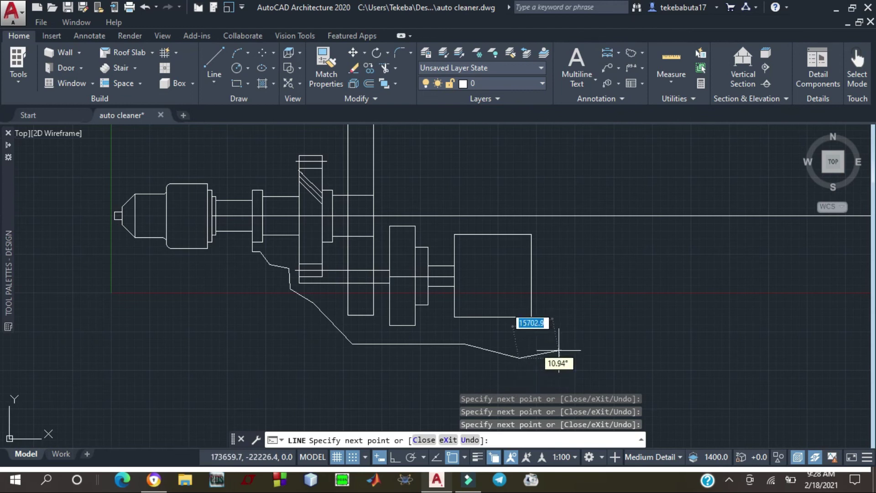
{"action": "left_click", "coordinate": [558, 354]}
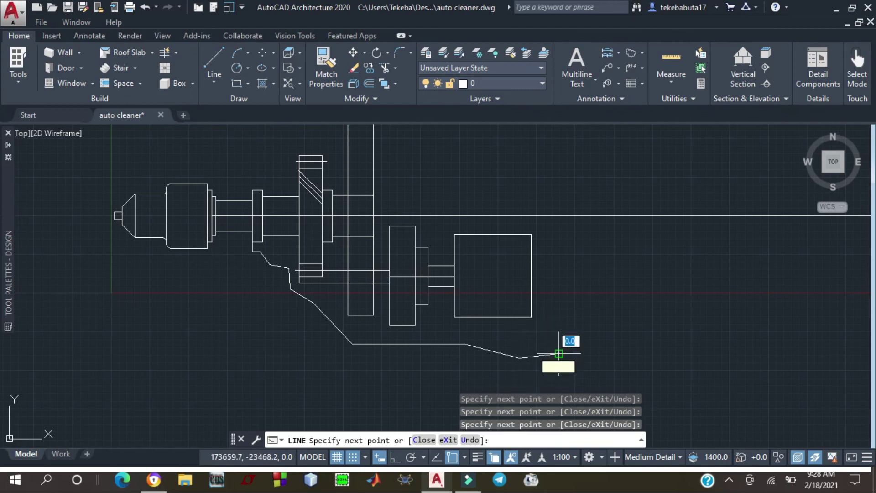
Curve the outline down and run the grip's front edge straight down with Ortho on
{"action": "scroll", "coordinate": [570, 365], "scroll_direction": "down", "scroll_amount": 5}
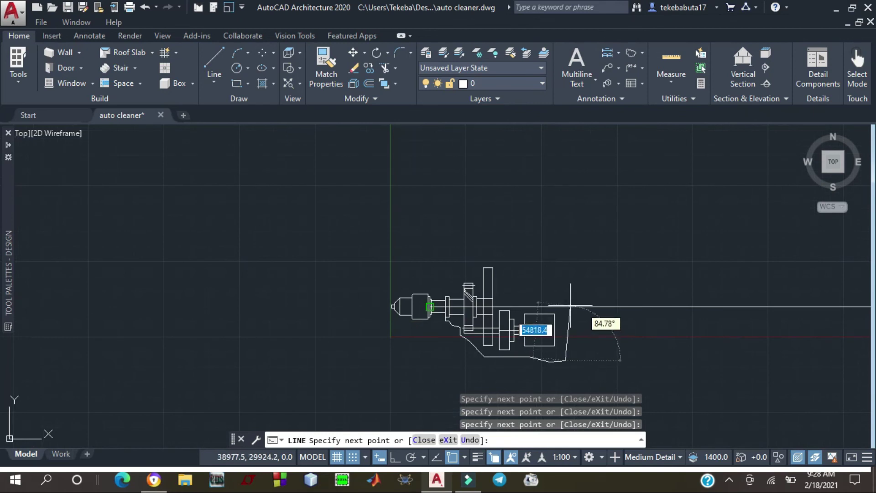
{"action": "scroll", "coordinate": [537, 226], "scroll_direction": "down", "scroll_amount": 4}
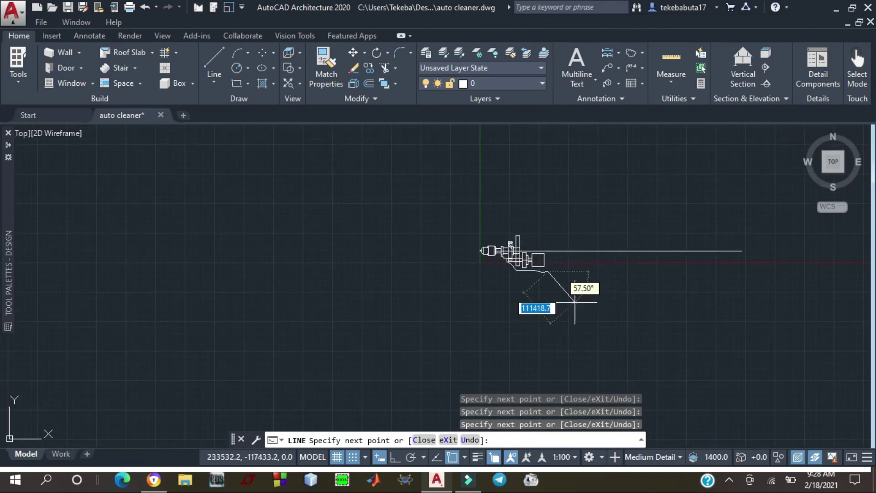
{"action": "scroll", "coordinate": [582, 278], "scroll_direction": "up", "scroll_amount": 2}
{"action": "scroll", "coordinate": [583, 278], "scroll_direction": "up", "scroll_amount": 4}
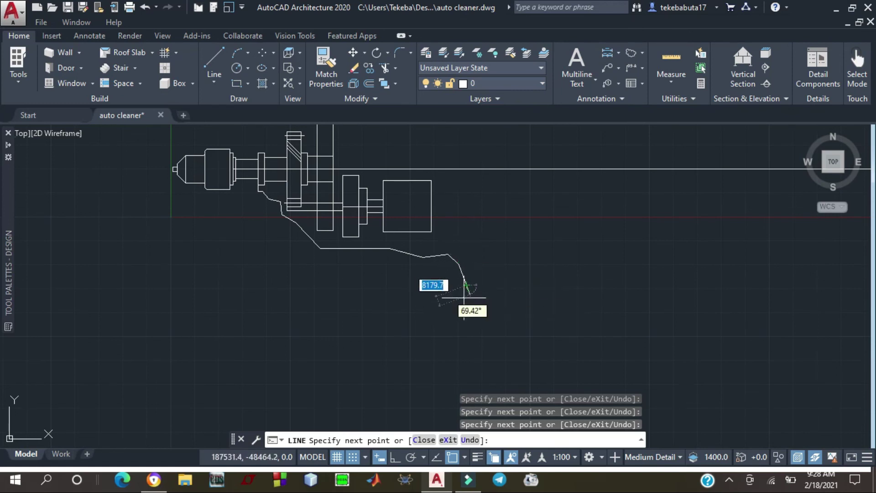
{"action": "left_click", "coordinate": [465, 331]}
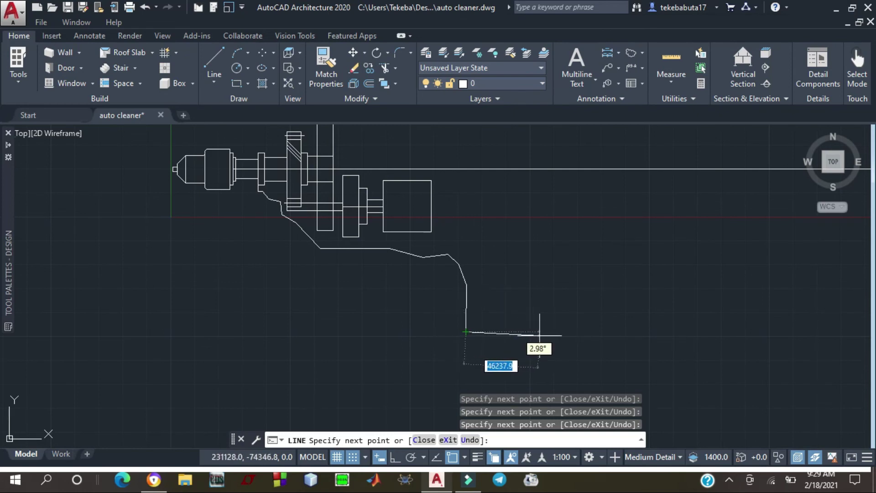
{"action": "left_click", "coordinate": [395, 456]}
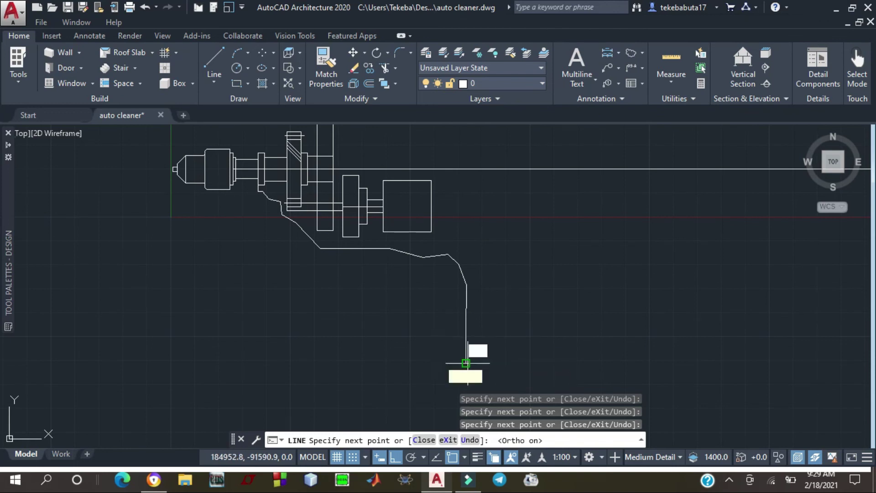
{"action": "left_click", "coordinate": [466, 363]}
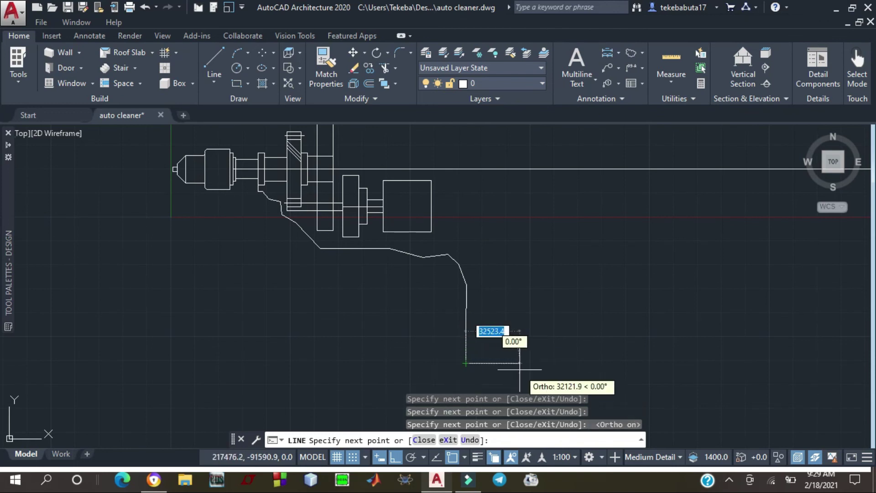
Draw the grip's flat bottom and vertical back edge, then angle it up toward the housing
{"action": "left_click", "coordinate": [550, 375]}
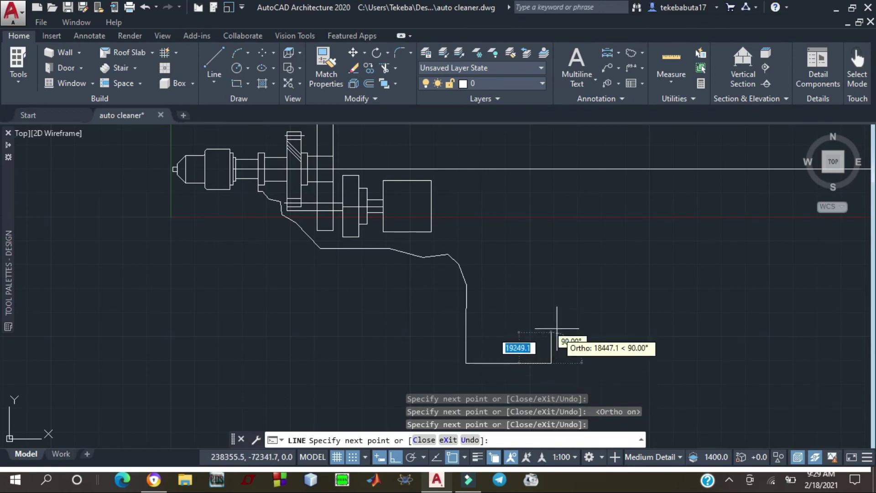
{"action": "left_click", "coordinate": [550, 302]}
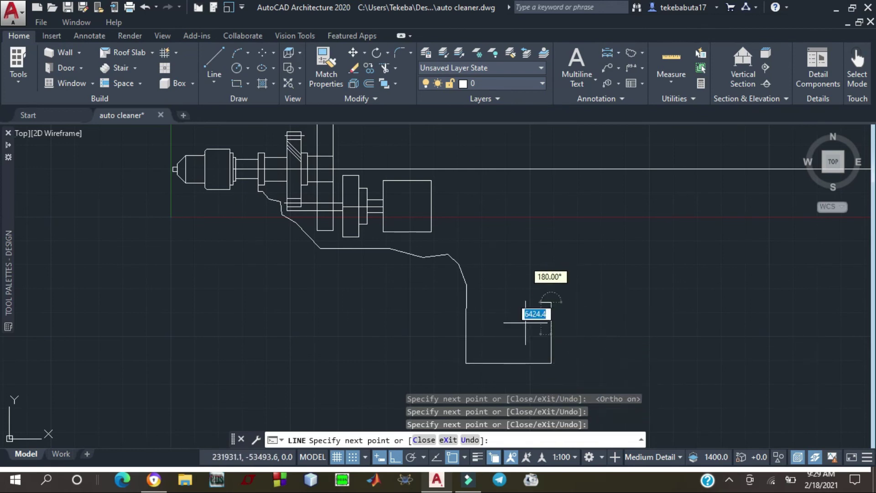
{"action": "left_click", "coordinate": [395, 457]}
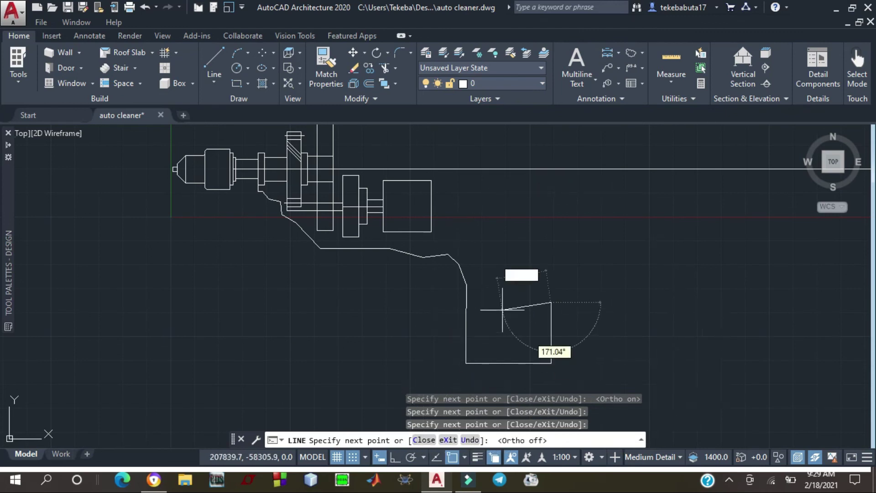
{"action": "left_click", "coordinate": [557, 247]}
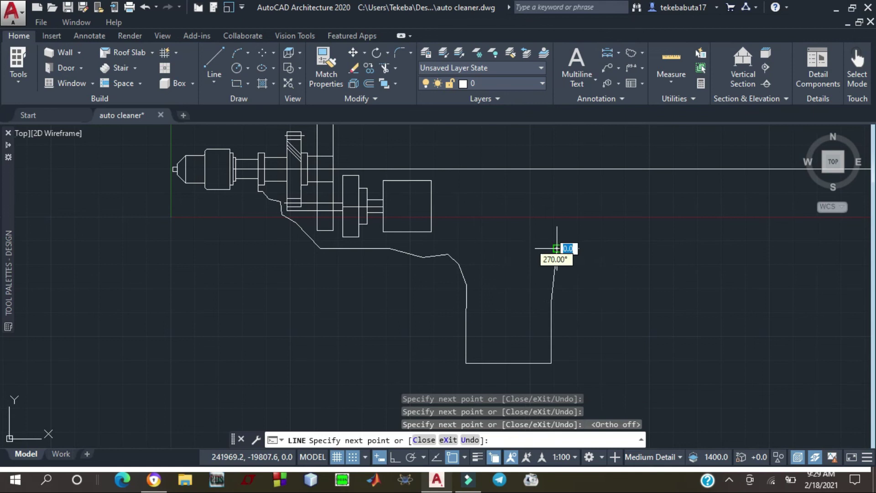
{"action": "left_click", "coordinate": [568, 227]}
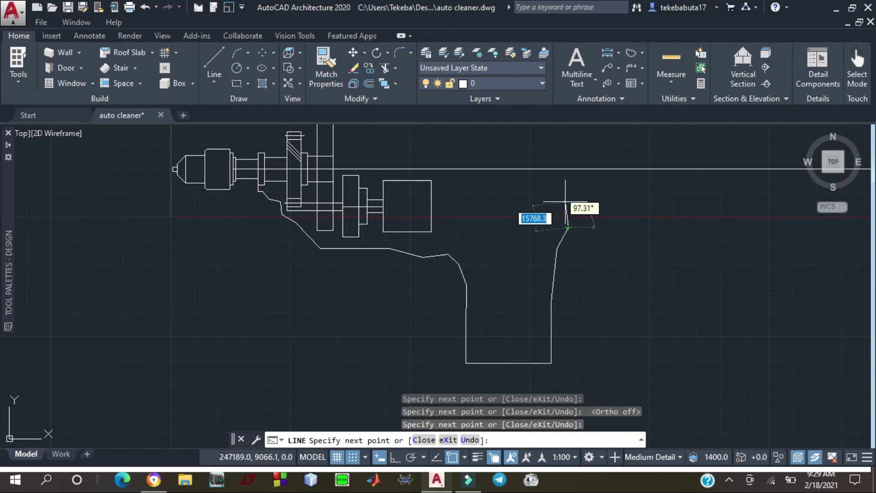
Raise the back edge past the shaft line, slant it inward, and run the top edge left above the gears
{"action": "left_click", "coordinate": [569, 188]}
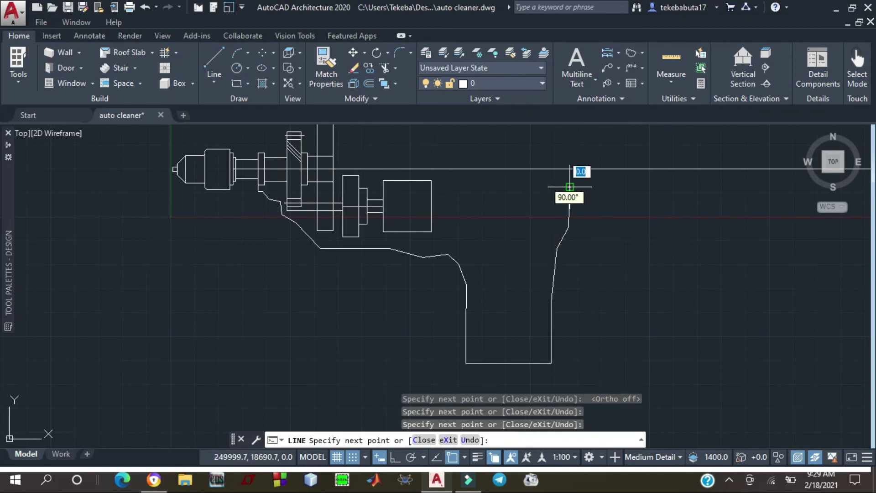
{"action": "left_click", "coordinate": [570, 155]}
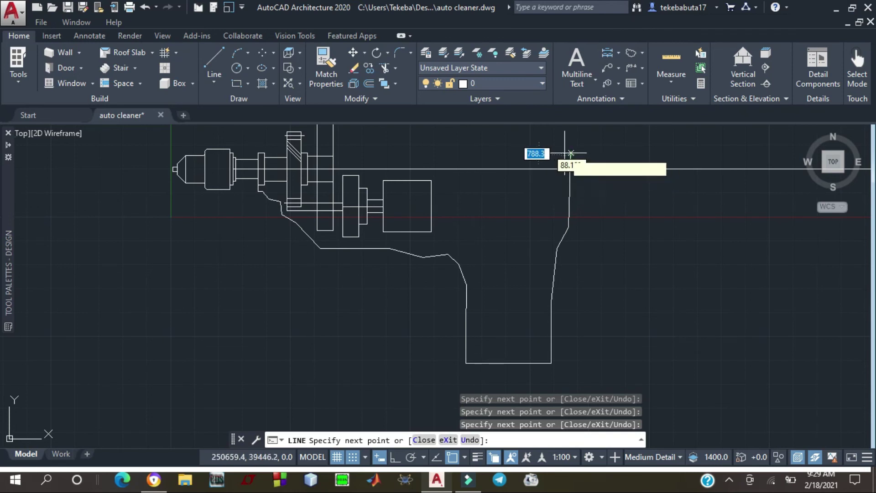
{"action": "left_click", "coordinate": [549, 133]}
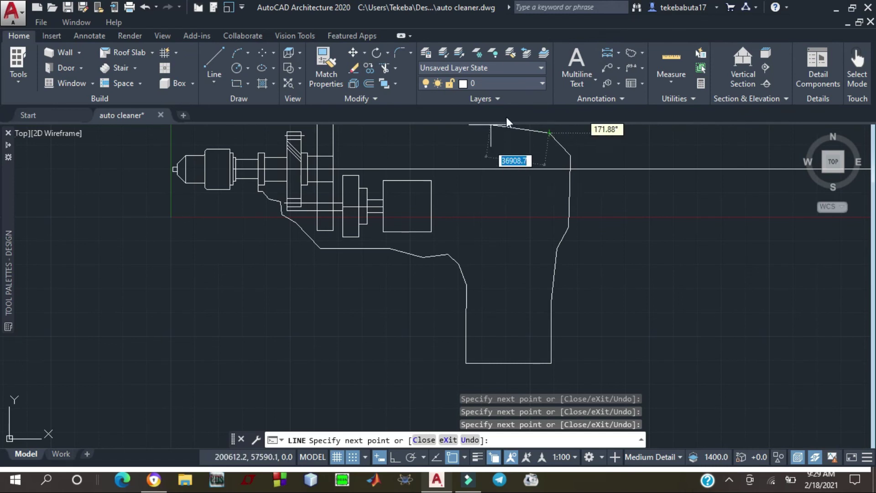
{"action": "scroll", "coordinate": [502, 126], "scroll_direction": "down", "scroll_amount": 2}
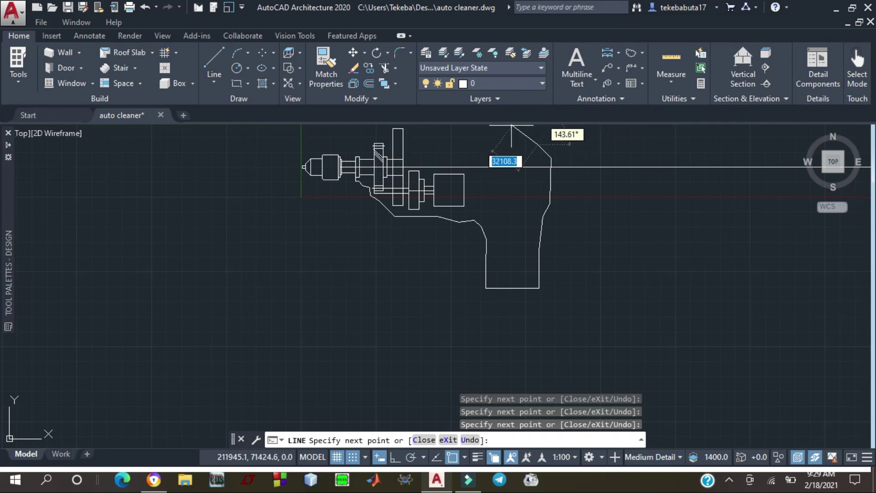
{"action": "left_click", "coordinate": [508, 129]}
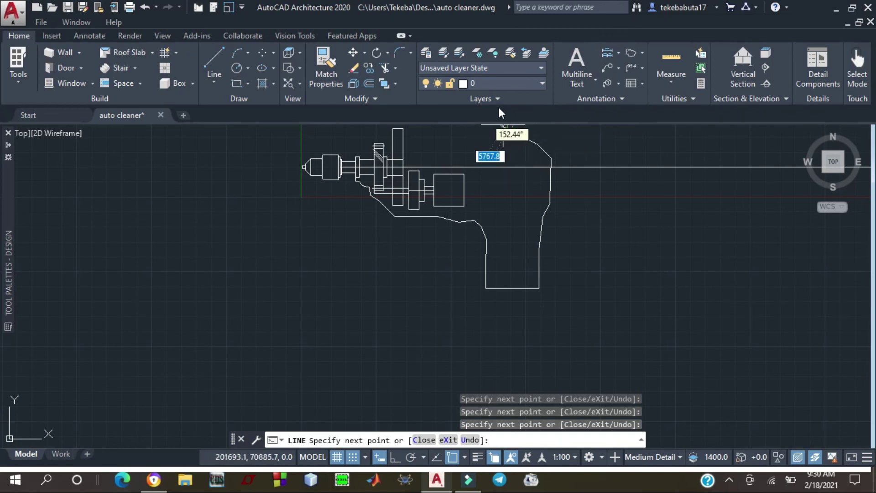
{"action": "scroll", "coordinate": [508, 192], "scroll_direction": "down", "scroll_amount": 2}
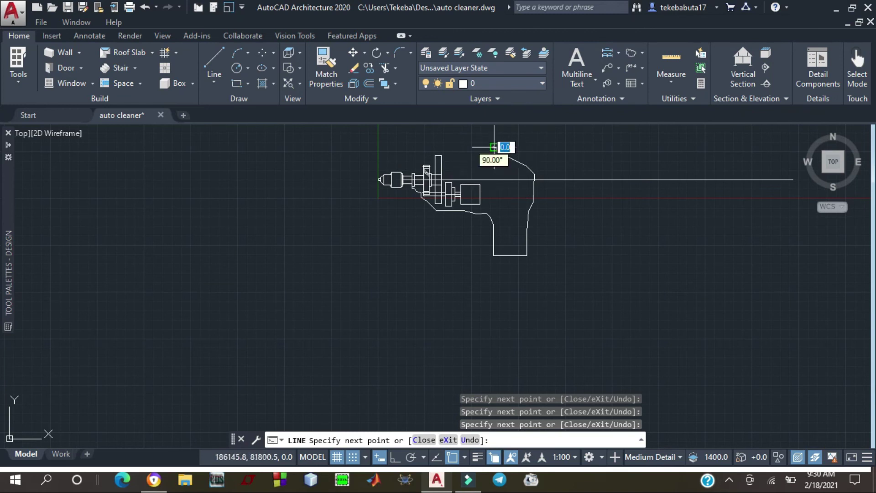
{"action": "left_click", "coordinate": [469, 147]}
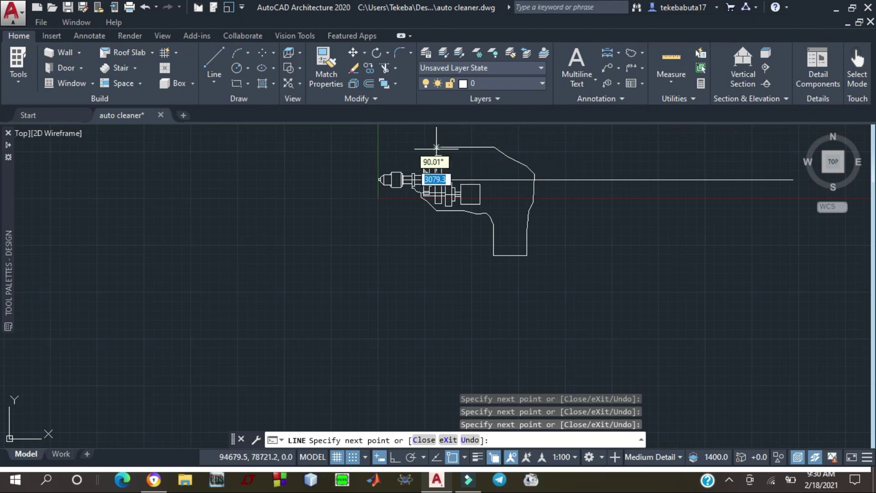
{"action": "scroll", "coordinate": [435, 147], "scroll_direction": "up", "scroll_amount": 4}
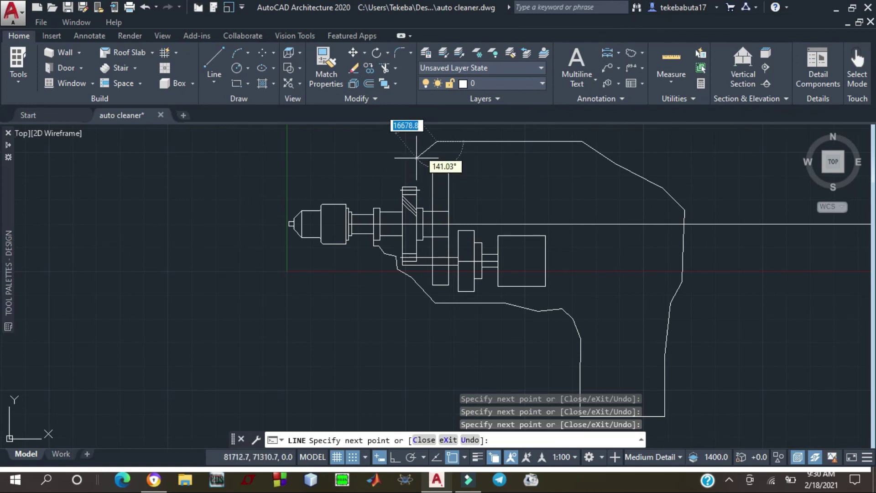
{"action": "key", "text": "Escape"}
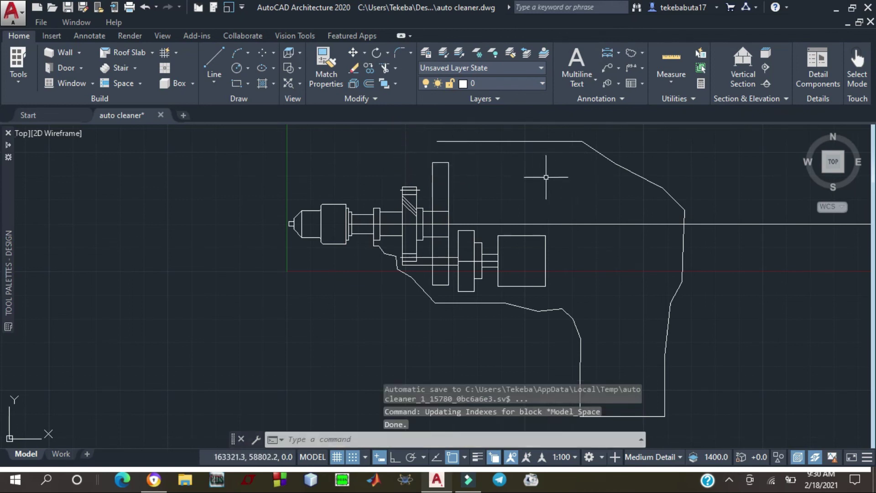
Delete the housing's top edge and the two slanted edges beside it
{"action": "left_click", "coordinate": [492, 141]}
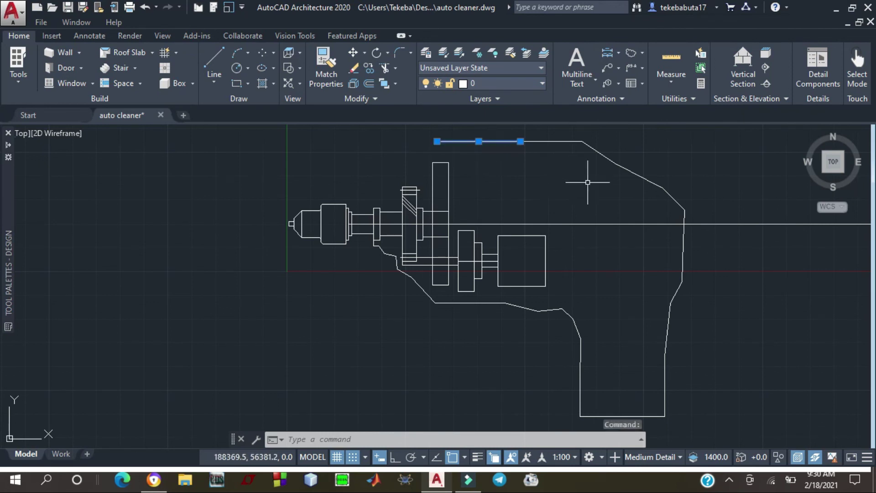
{"action": "left_click", "coordinate": [599, 152]}
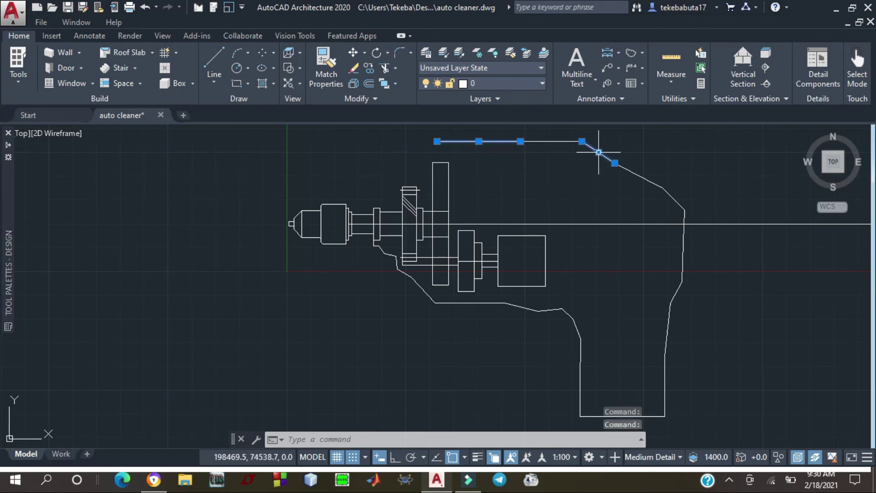
{"action": "left_click", "coordinate": [649, 181]}
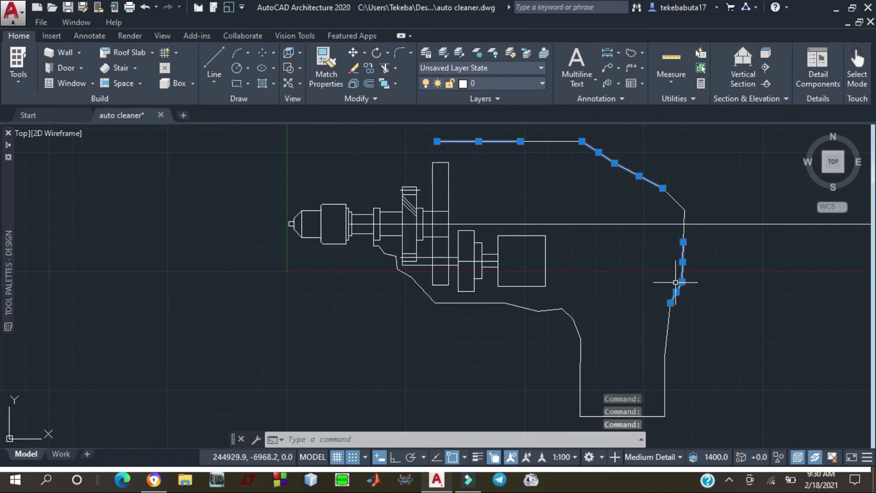
{"action": "key", "text": "Delete"}
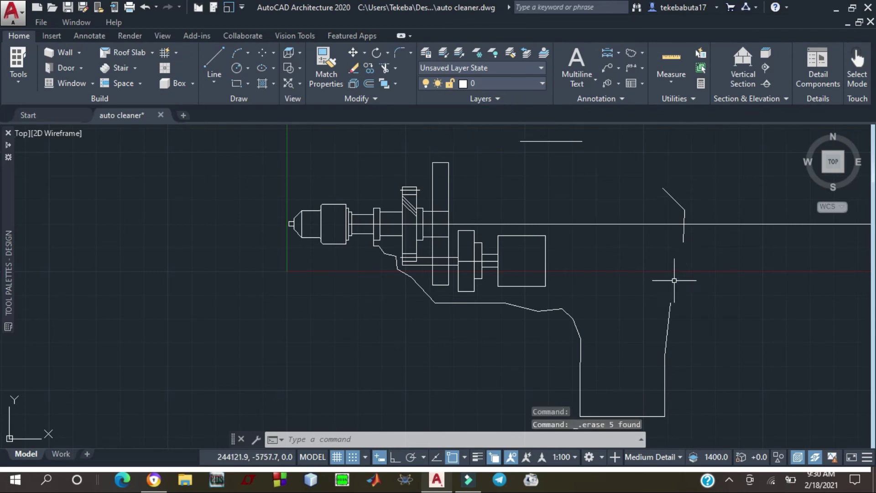
Delete the leftover slanted, vertical and short top edges, and turn Ortho on
{"action": "left_click", "coordinate": [674, 198]}
{"action": "left_click", "coordinate": [684, 230]}
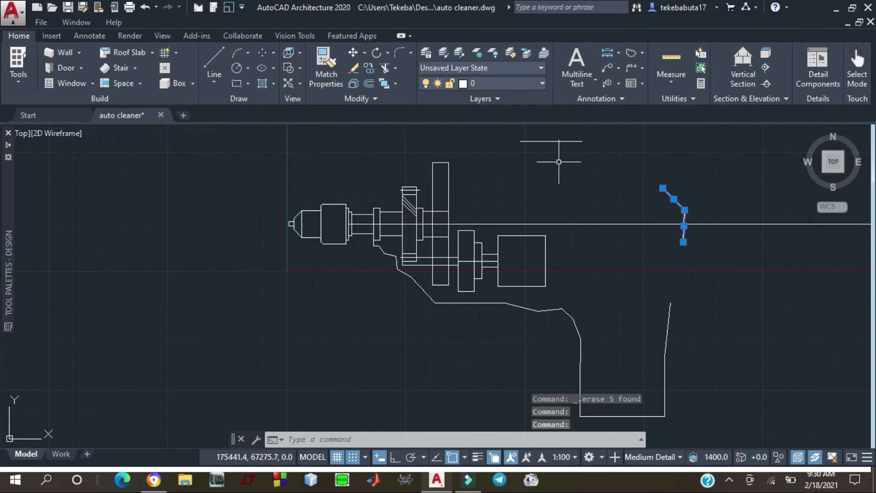
{"action": "left_click", "coordinate": [539, 140]}
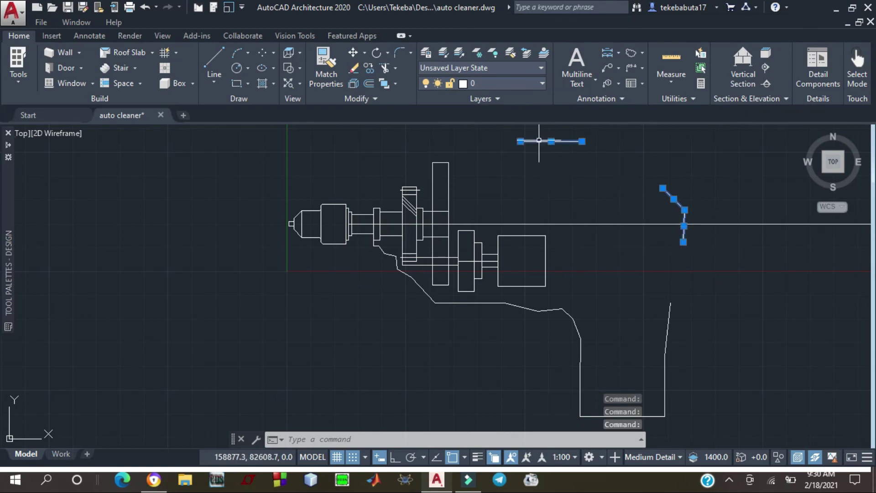
{"action": "key", "text": "Delete"}
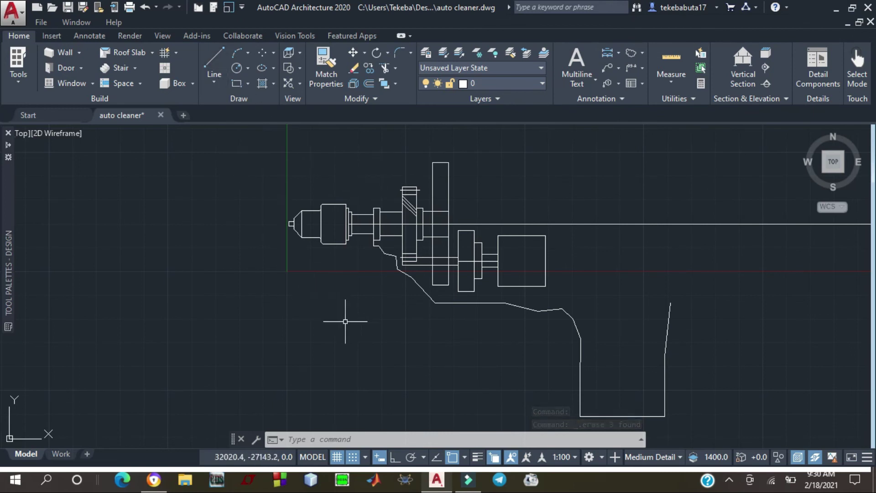
{"action": "left_click", "coordinate": [393, 456]}
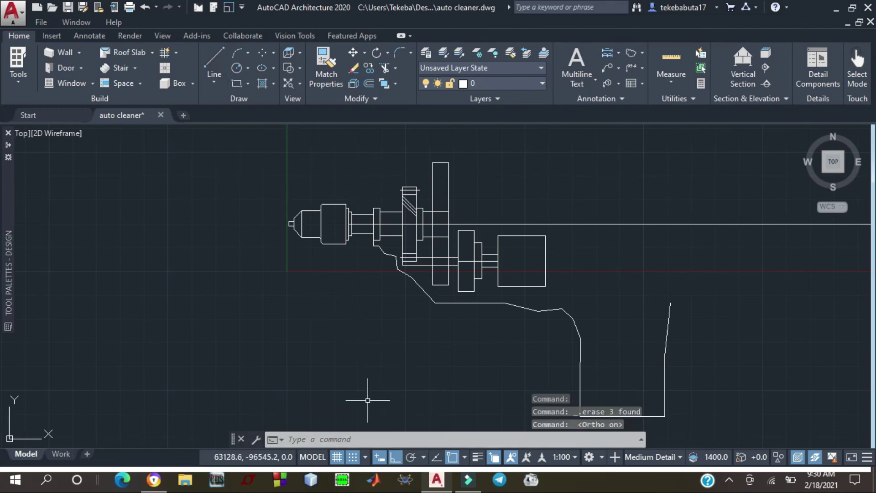
Start a new line above the chuck and draw slanted edges rising to the housing's top-left corner
{"action": "left_click", "coordinate": [214, 60]}
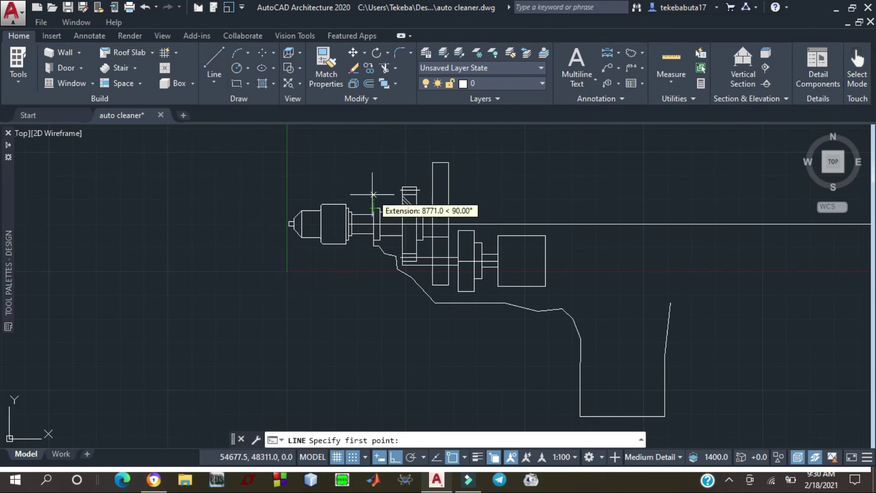
{"action": "left_click", "coordinate": [375, 209]}
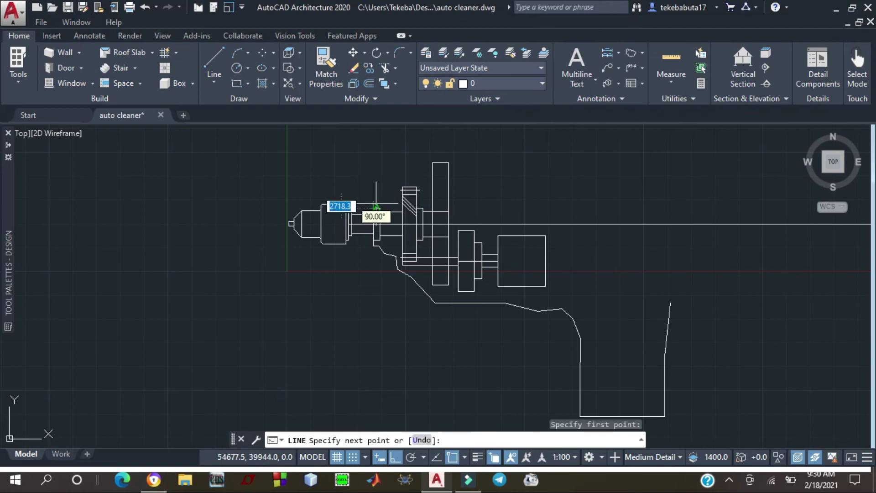
{"action": "left_click", "coordinate": [379, 203]}
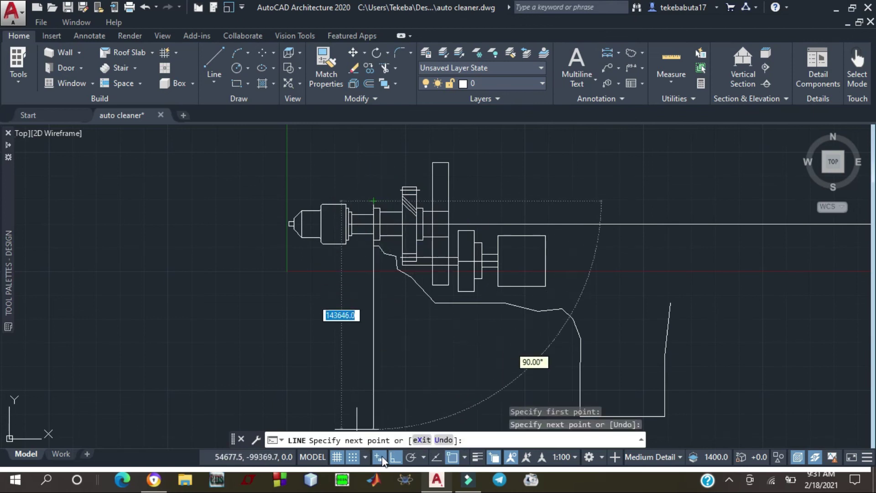
{"action": "left_click", "coordinate": [396, 456]}
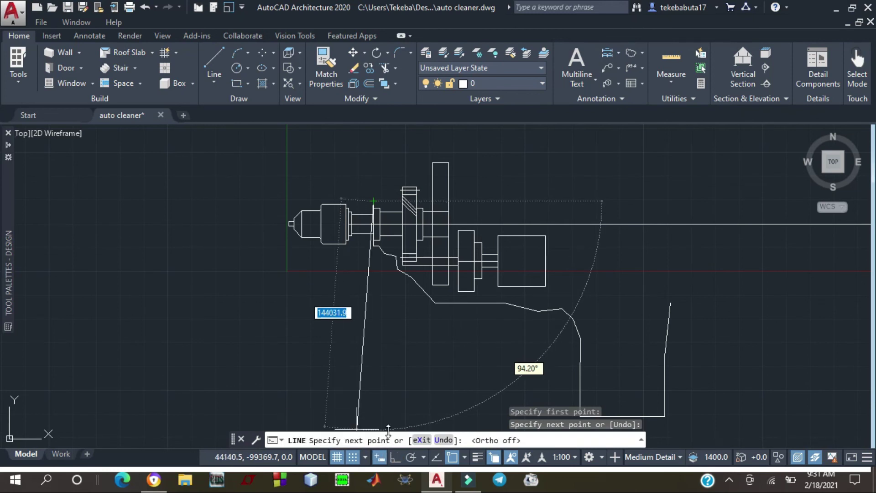
{"action": "left_click", "coordinate": [400, 190]}
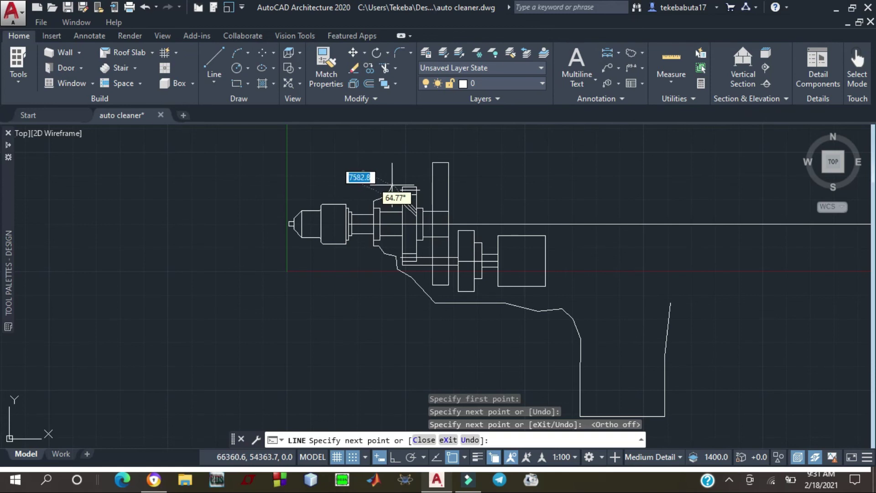
{"action": "left_click", "coordinate": [391, 186]}
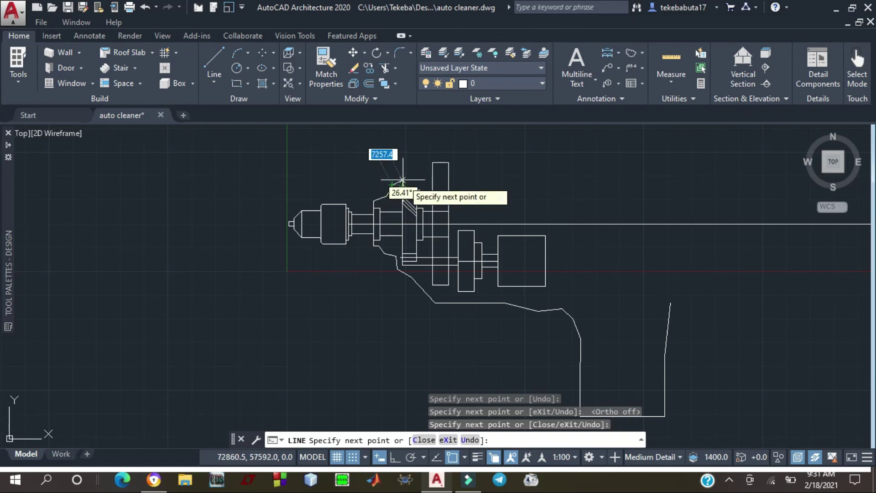
{"action": "left_click", "coordinate": [402, 180]}
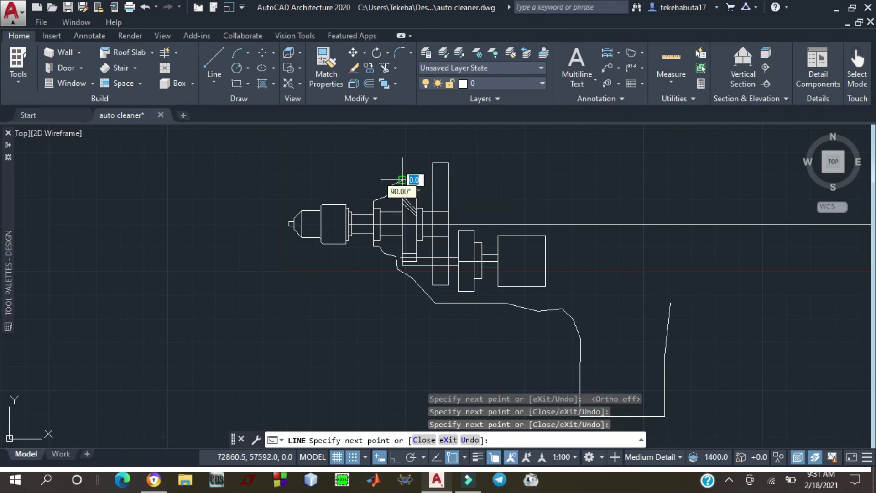
{"action": "left_click", "coordinate": [420, 160]}
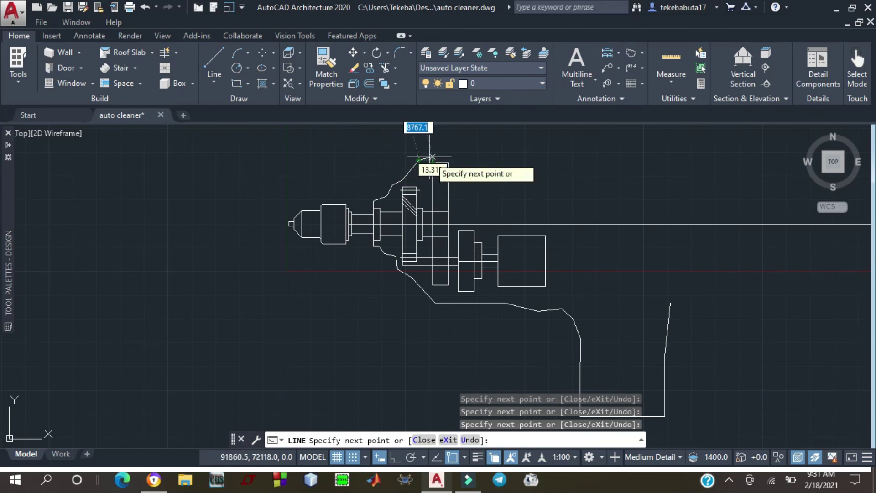
Run the flat top edge right, then take the right side down to the grip edge's midpoint
{"action": "left_click", "coordinate": [432, 158]}
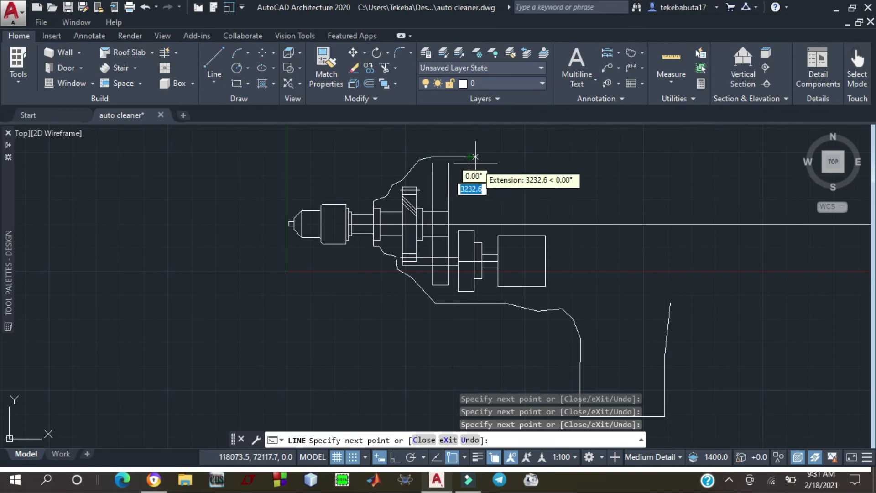
{"action": "left_click", "coordinate": [469, 157]}
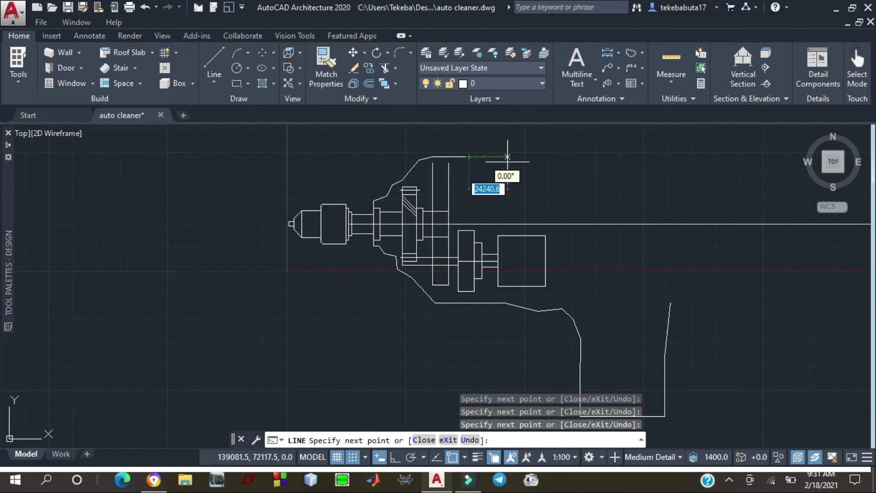
{"action": "left_click", "coordinate": [508, 157]}
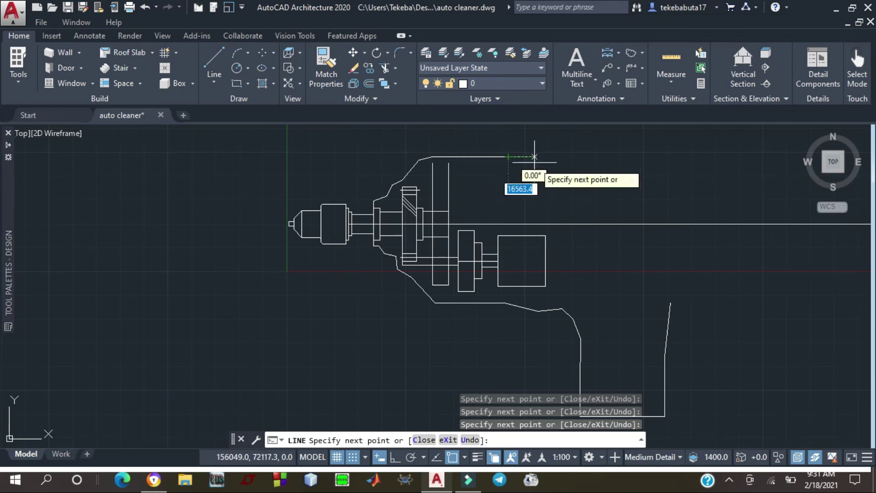
{"action": "left_click", "coordinate": [537, 158]}
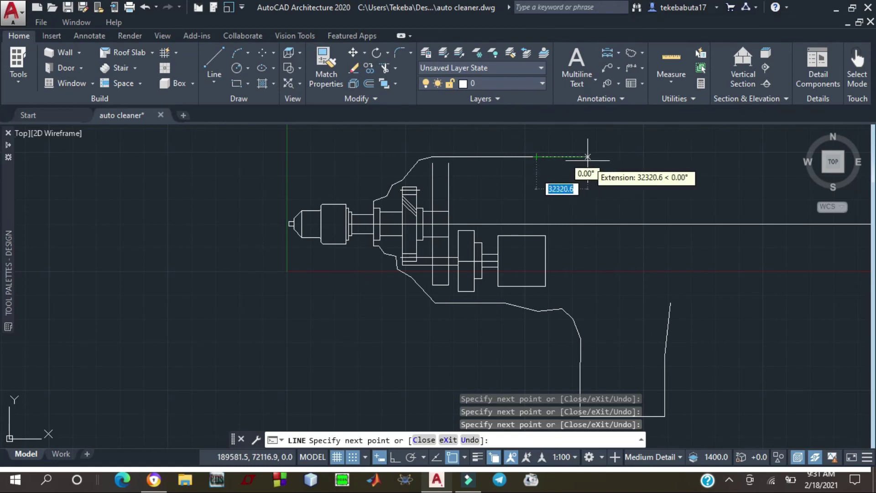
{"action": "left_click", "coordinate": [588, 157]}
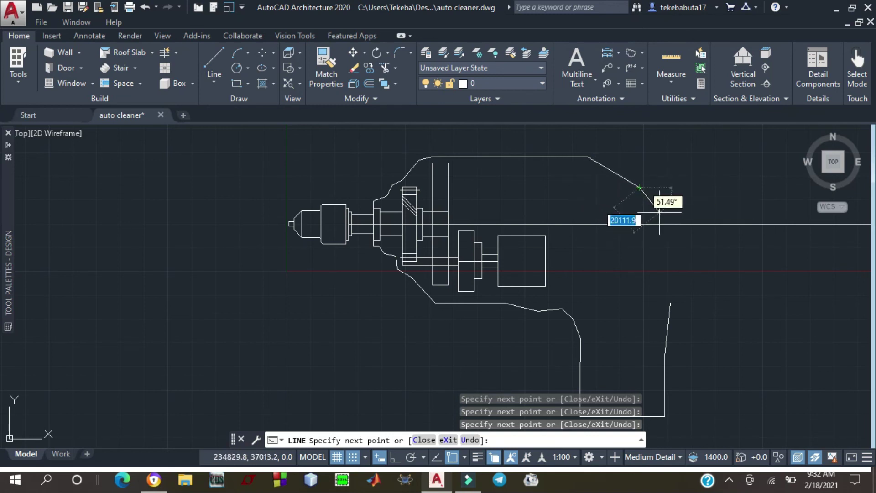
{"action": "left_click", "coordinate": [659, 211]}
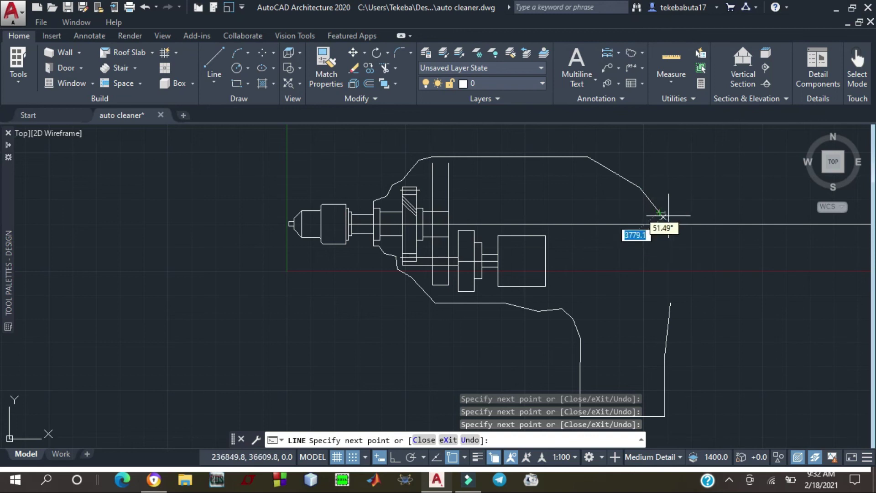
{"action": "left_click", "coordinate": [665, 245]}
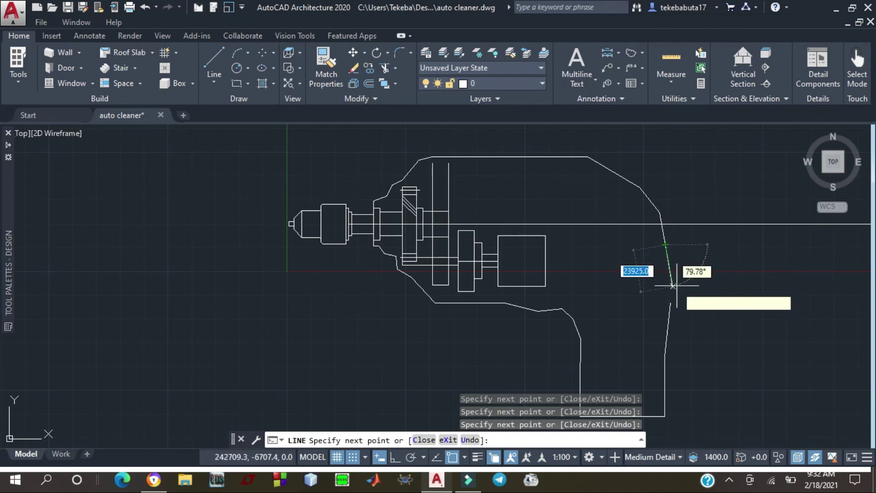
{"action": "left_click", "coordinate": [669, 320]}
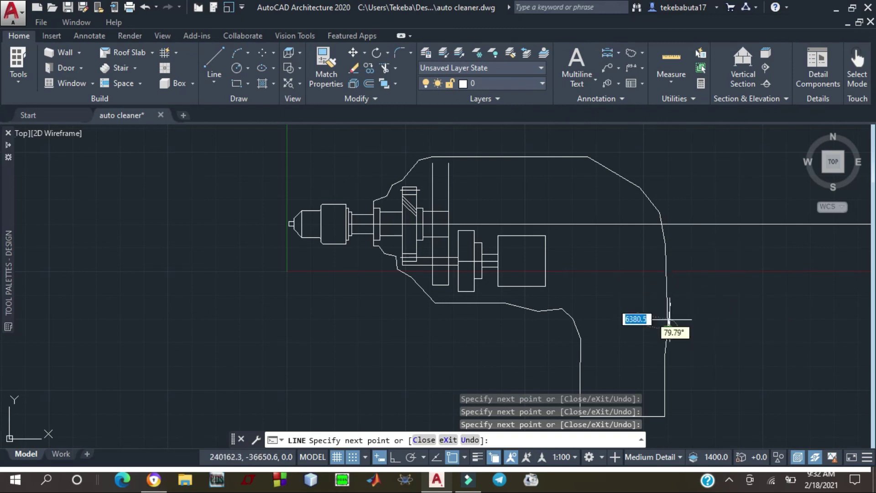
{"action": "key", "text": "Escape"}
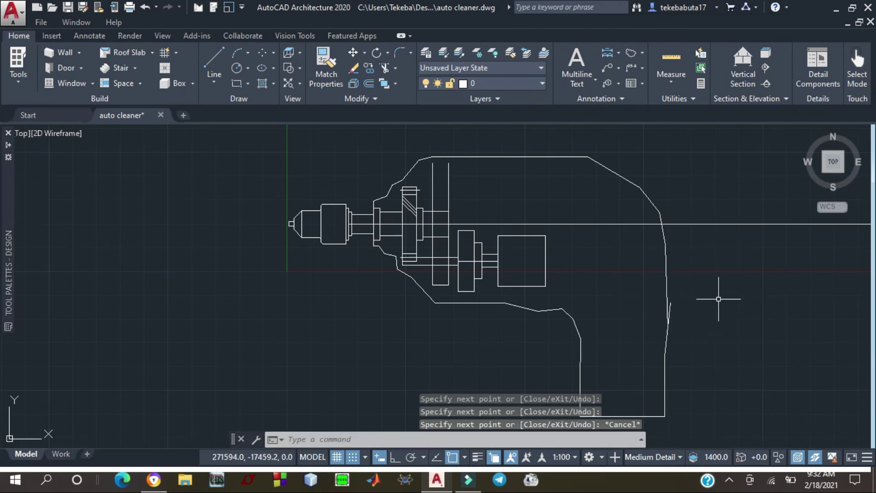
Trim the short slanted stub off the back edge, using the right grip edge as boundary
{"action": "scroll", "coordinate": [669, 304], "scroll_direction": "up", "scroll_amount": 3}
{"action": "scroll", "coordinate": [648, 305], "scroll_direction": "down", "scroll_amount": 3}
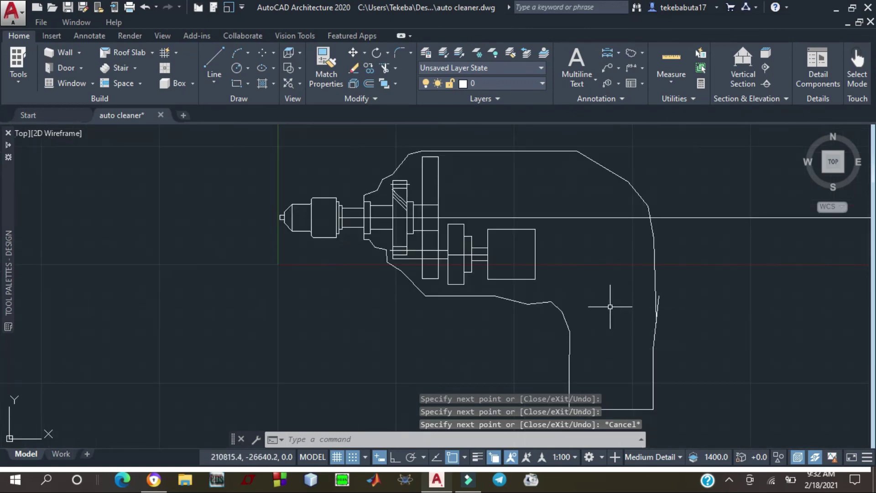
{"action": "left_click", "coordinate": [384, 67]}
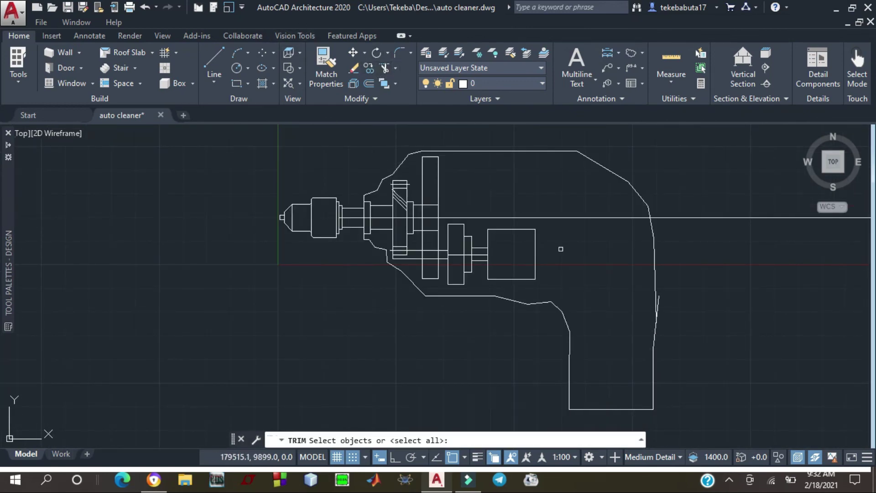
{"action": "scroll", "coordinate": [688, 385], "scroll_direction": "up", "scroll_amount": 4}
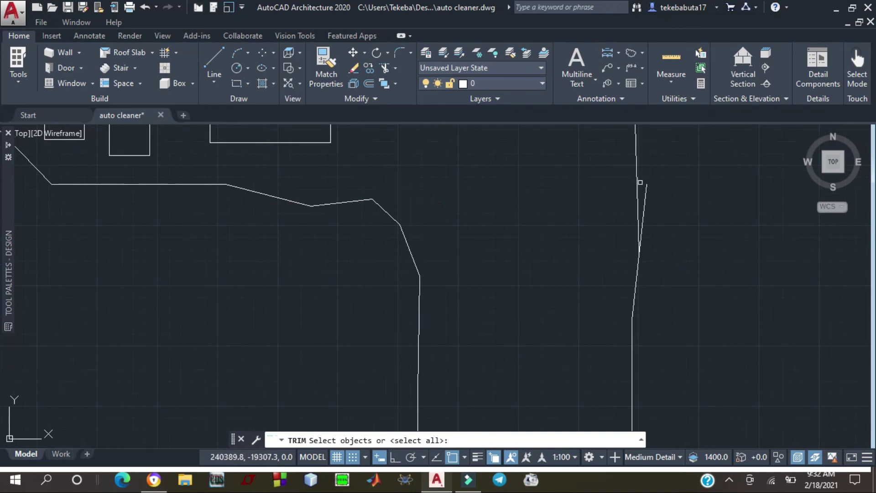
{"action": "left_click", "coordinate": [635, 187]}
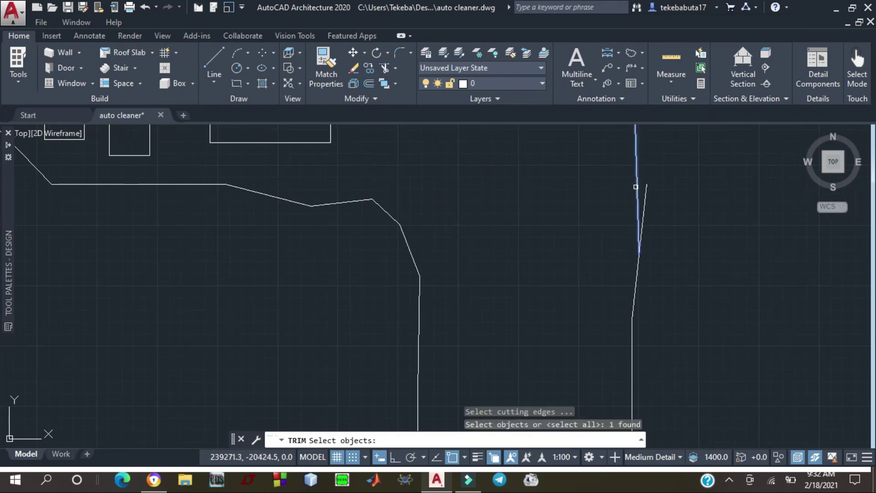
{"action": "key", "text": "Return"}
{"action": "left_click", "coordinate": [647, 221]}
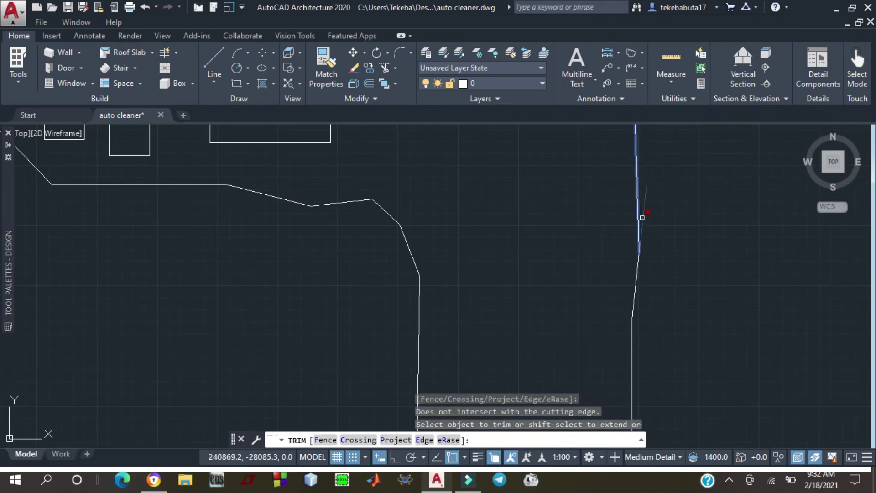
{"action": "left_click", "coordinate": [642, 217]}
{"action": "key", "text": "Return"}
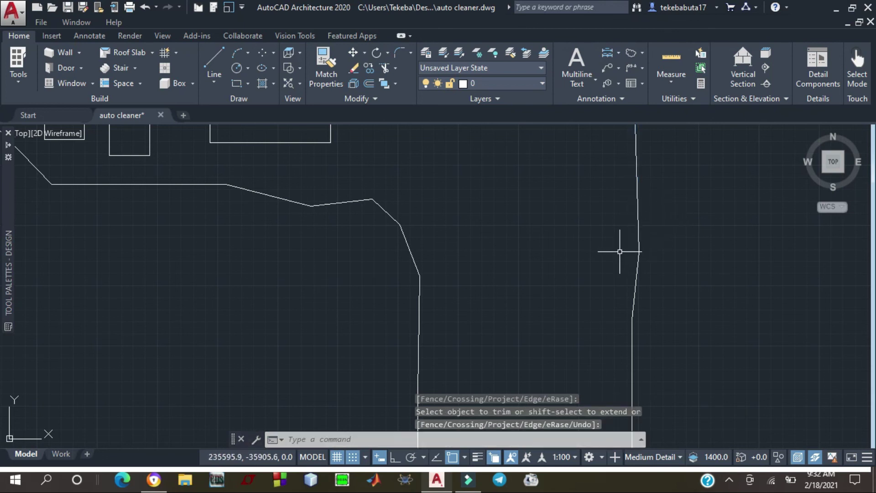
{"action": "scroll", "coordinate": [620, 251], "scroll_direction": "down", "scroll_amount": 5}
{"action": "scroll", "coordinate": [470, 247], "scroll_direction": "down", "scroll_amount": 2}
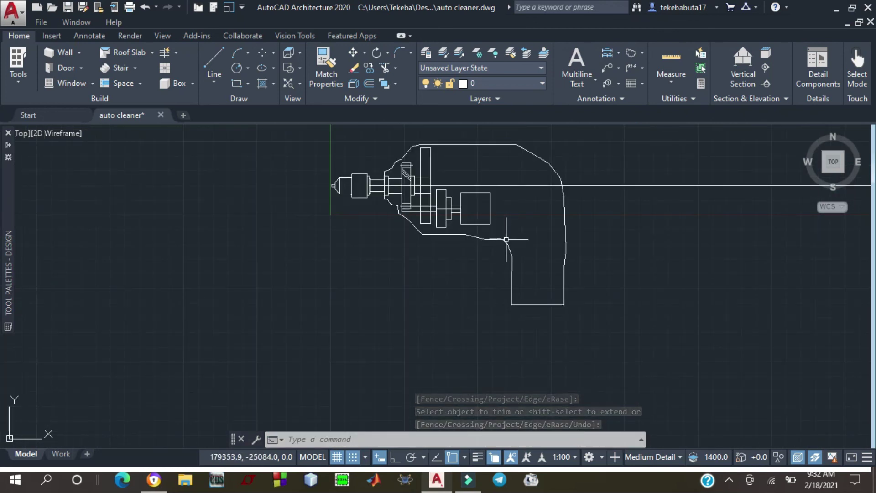
{"action": "mouse_move", "coordinate": [506, 241]}
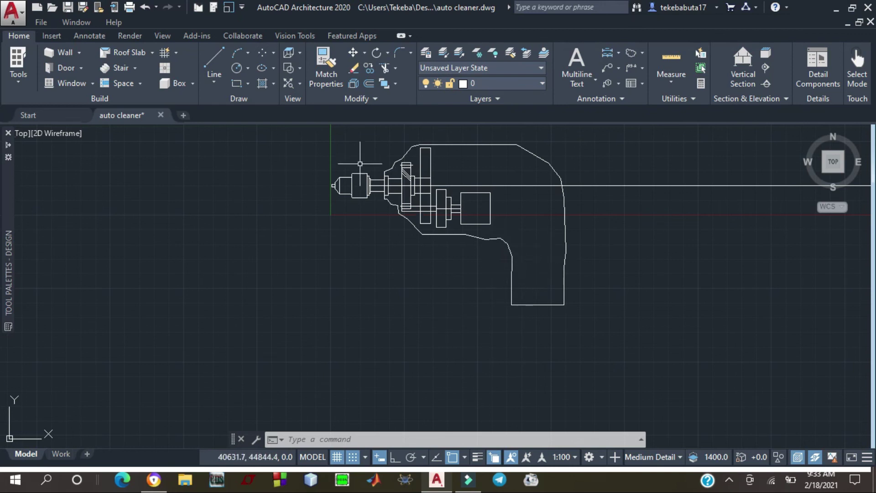
With Ortho on, draw the trigger box's sides from the outline's endpoint
{"action": "left_click", "coordinate": [395, 457]}
{"action": "left_click", "coordinate": [214, 66]}
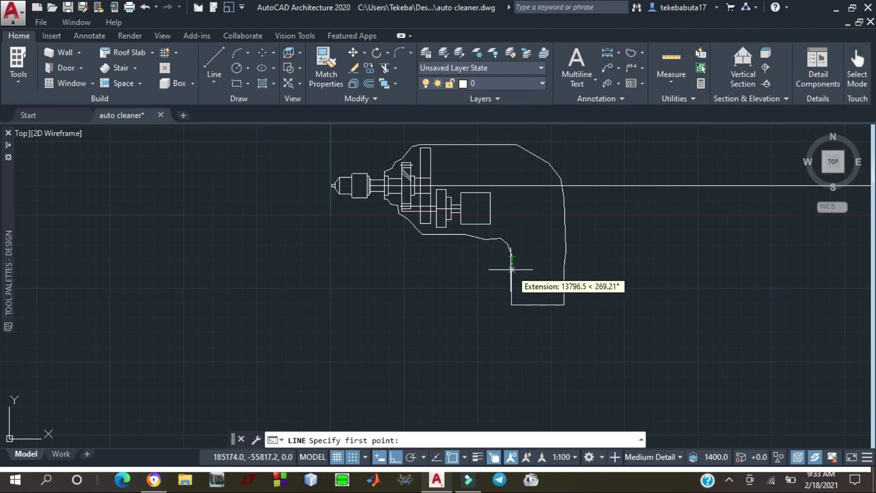
{"action": "scroll", "coordinate": [510, 254], "scroll_direction": "up", "scroll_amount": 2}
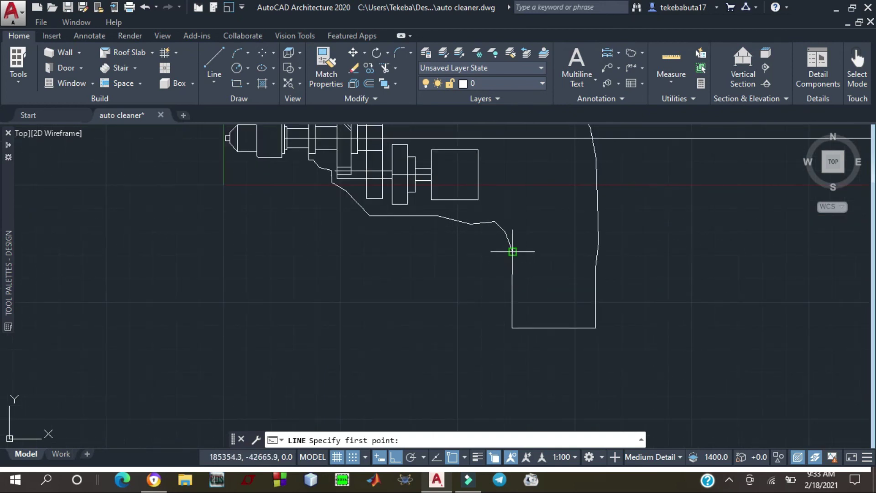
{"action": "left_click", "coordinate": [513, 251]}
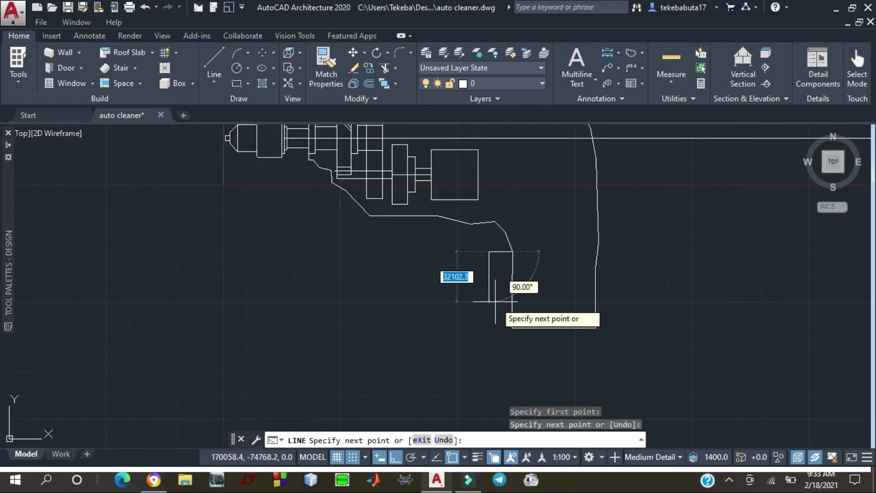
{"action": "left_click", "coordinate": [510, 297]}
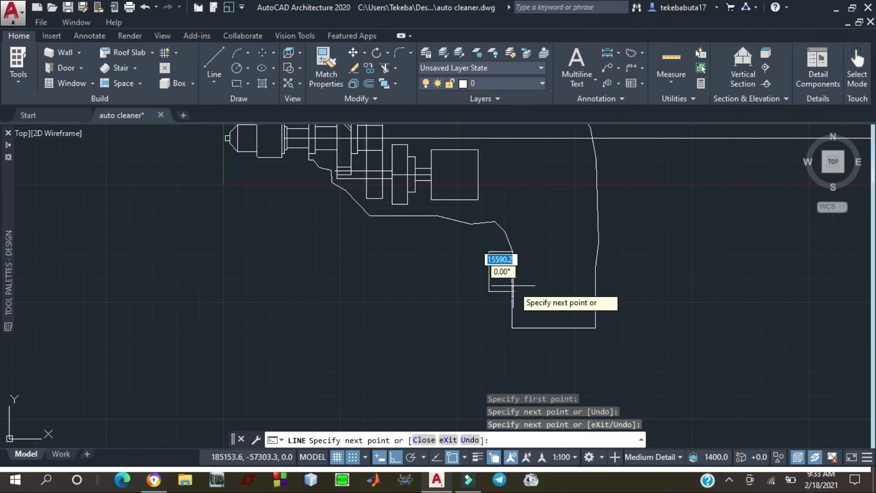
{"action": "left_click", "coordinate": [513, 287]}
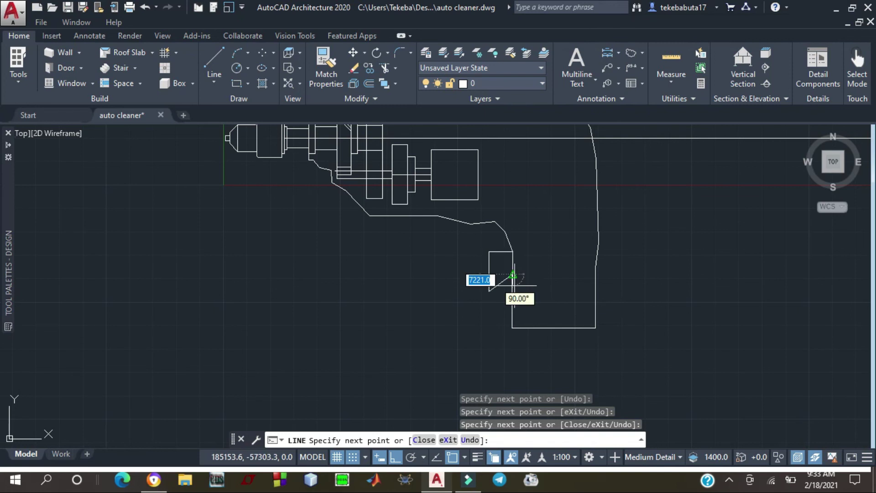
{"action": "key", "text": "Escape"}
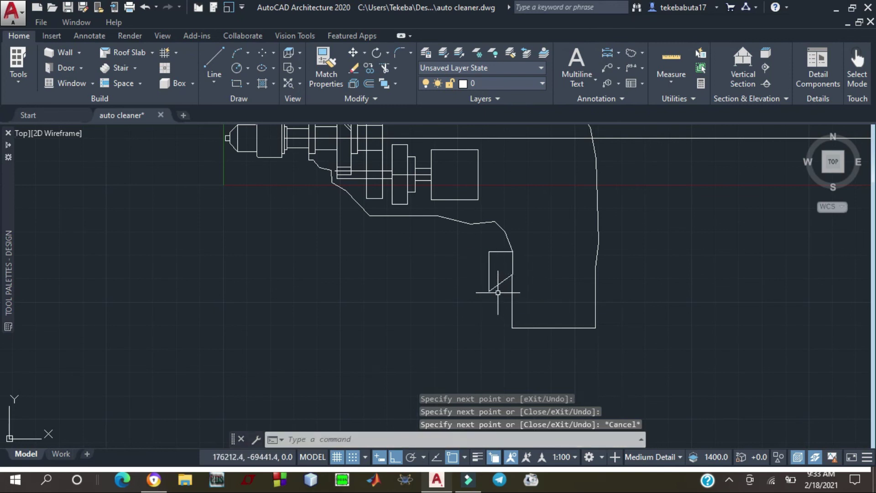
Draw the trigger's horizontal bottom line past the grip edge and select the stray diagonal
{"action": "left_click", "coordinate": [214, 62]}
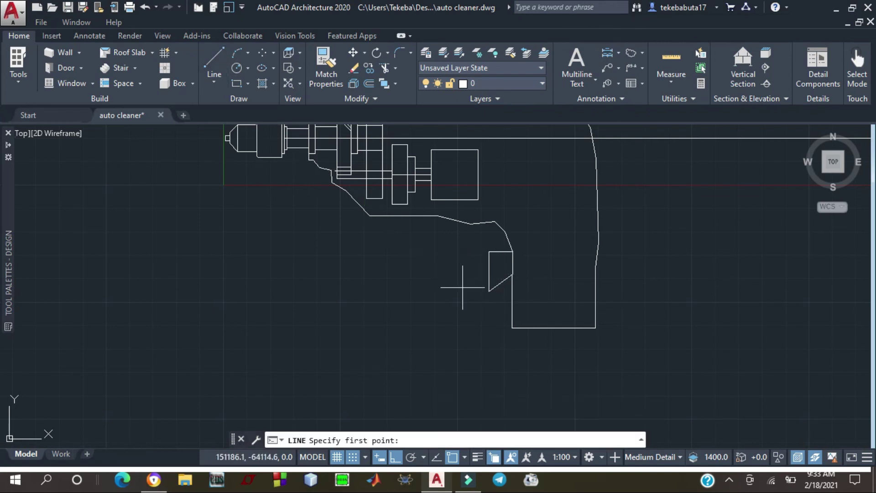
{"action": "left_click", "coordinate": [489, 291]}
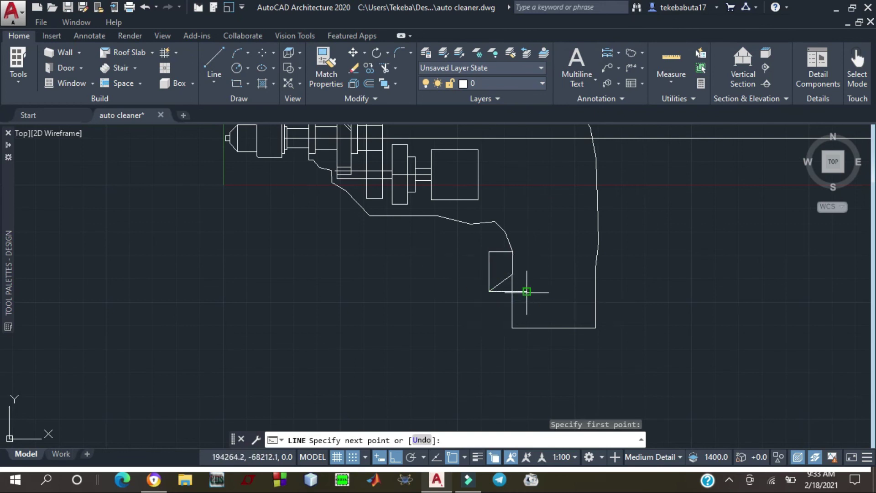
{"action": "left_click", "coordinate": [526, 291]}
{"action": "key", "text": "Escape"}
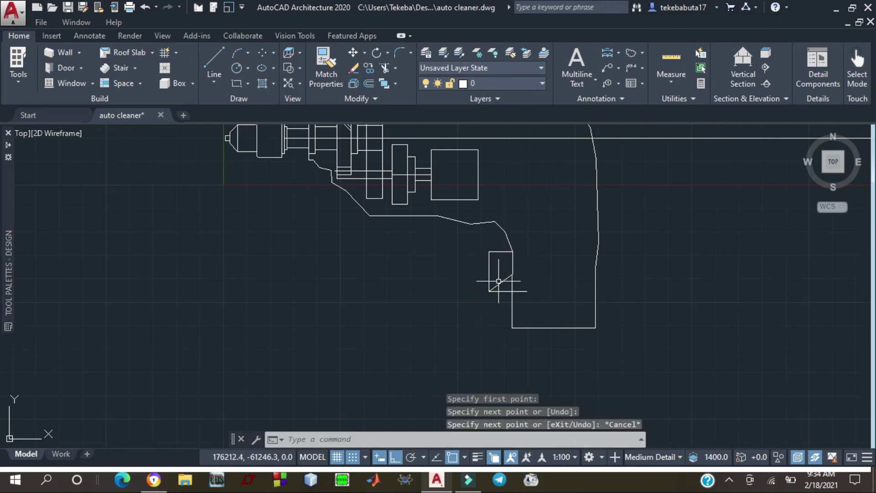
{"action": "left_click", "coordinate": [501, 282]}
Delete the stray trigger diagonal and trim the bottom line's overhang back to the grip edge
{"action": "key", "text": "Delete"}
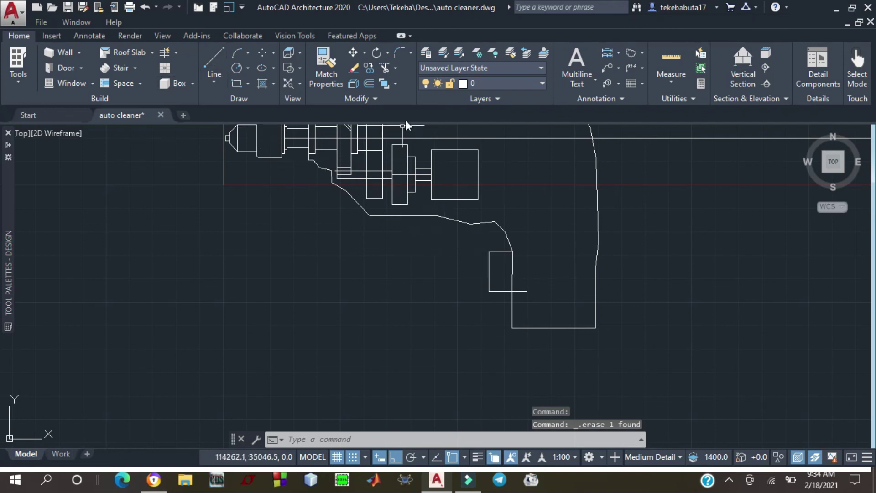
{"action": "left_click", "coordinate": [384, 69]}
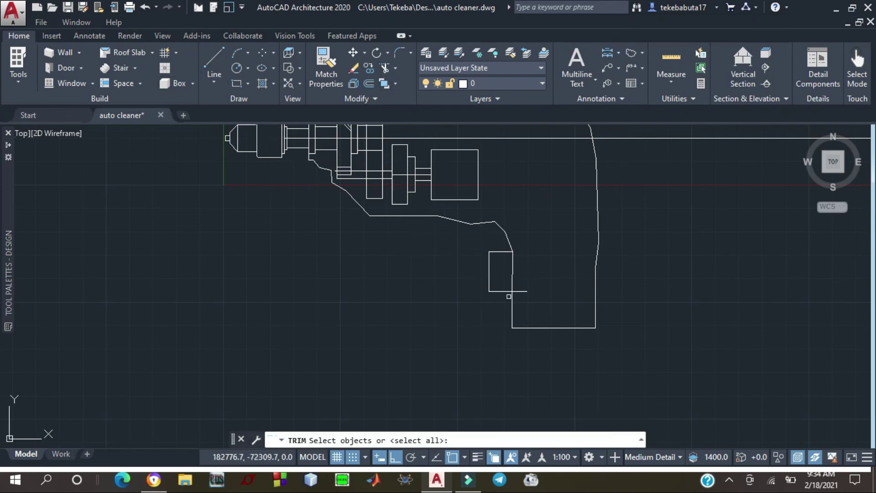
{"action": "left_click", "coordinate": [512, 282]}
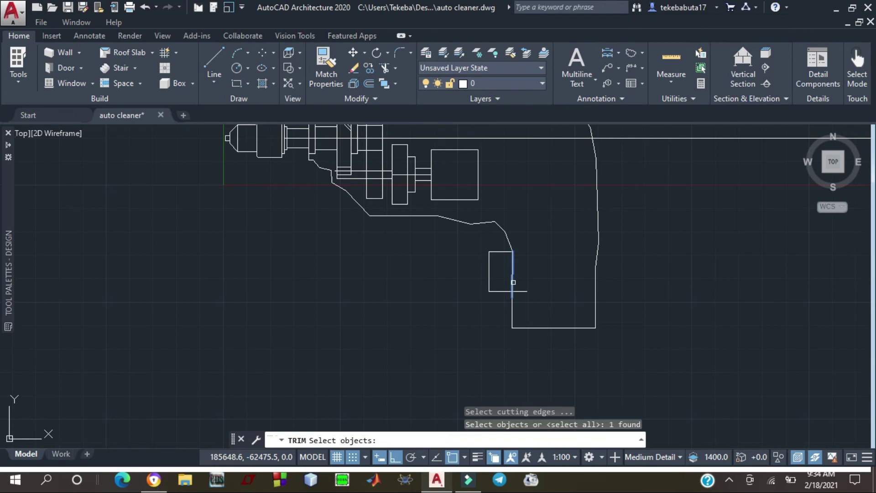
{"action": "key", "text": "Return"}
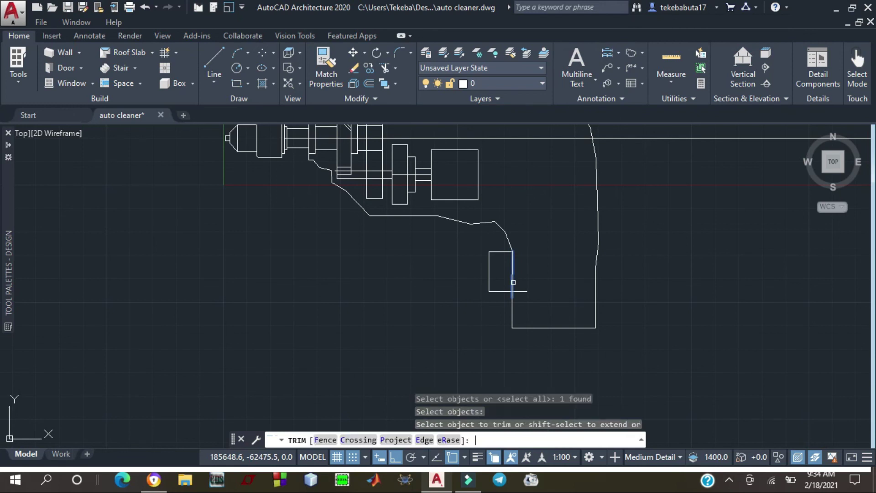
{"action": "left_click", "coordinate": [514, 294]}
{"action": "left_click", "coordinate": [518, 293]}
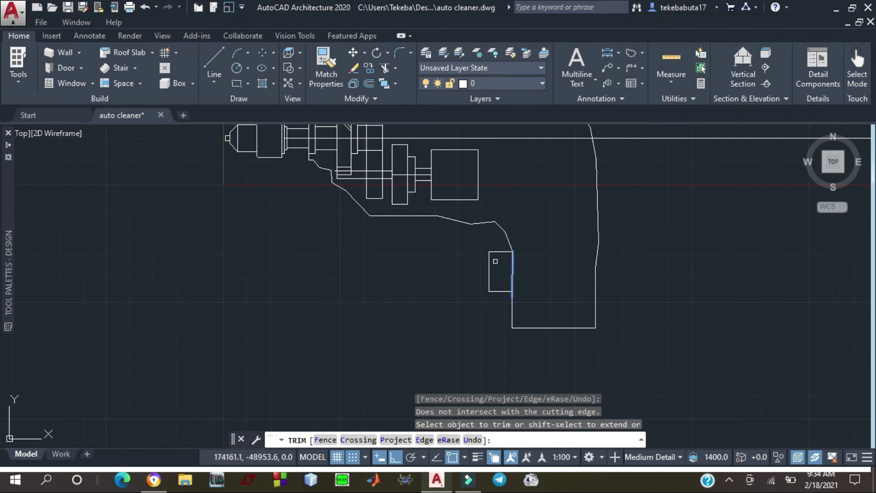
{"action": "scroll", "coordinate": [497, 293], "scroll_direction": "up", "scroll_amount": 3}
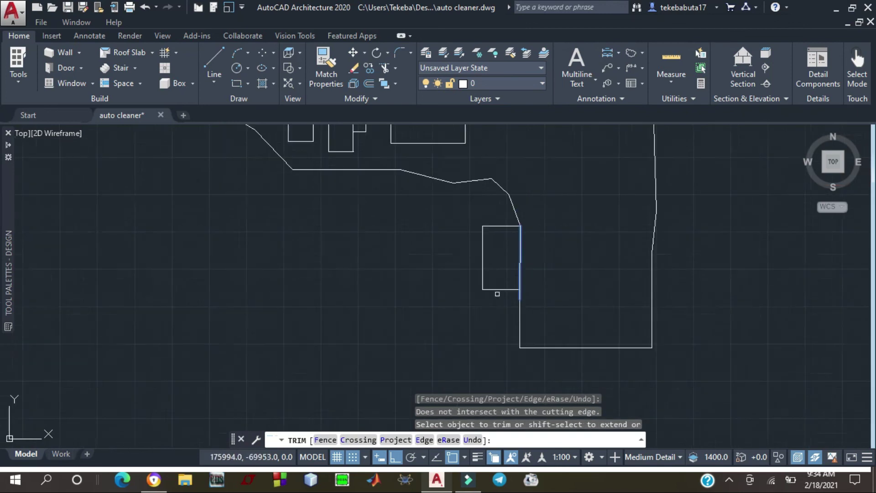
{"action": "scroll", "coordinate": [469, 239], "scroll_direction": "down", "scroll_amount": 2}
{"action": "scroll", "coordinate": [474, 266], "scroll_direction": "down", "scroll_amount": 3}
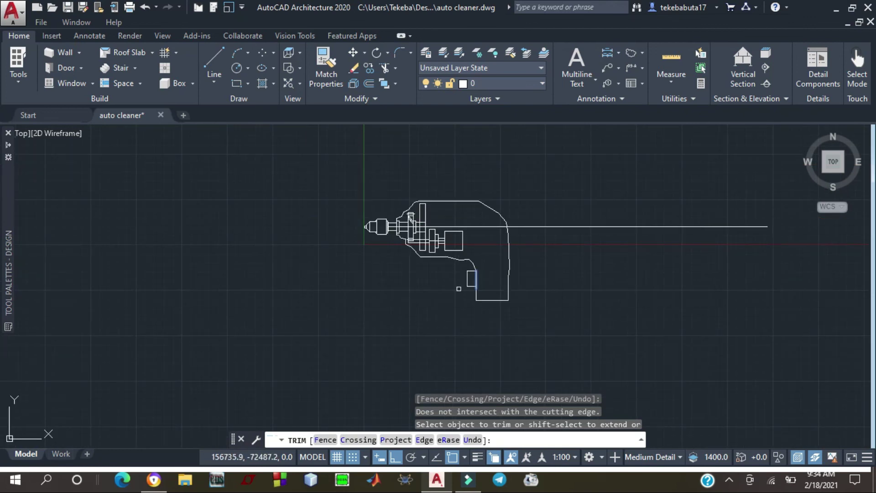
{"action": "scroll", "coordinate": [458, 288], "scroll_direction": "up", "scroll_amount": 4}
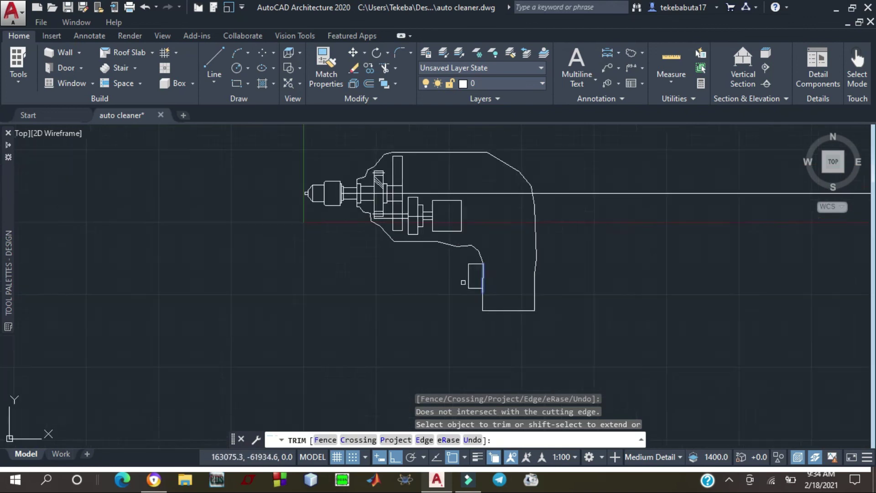
{"action": "scroll", "coordinate": [463, 285], "scroll_direction": "down", "scroll_amount": 2}
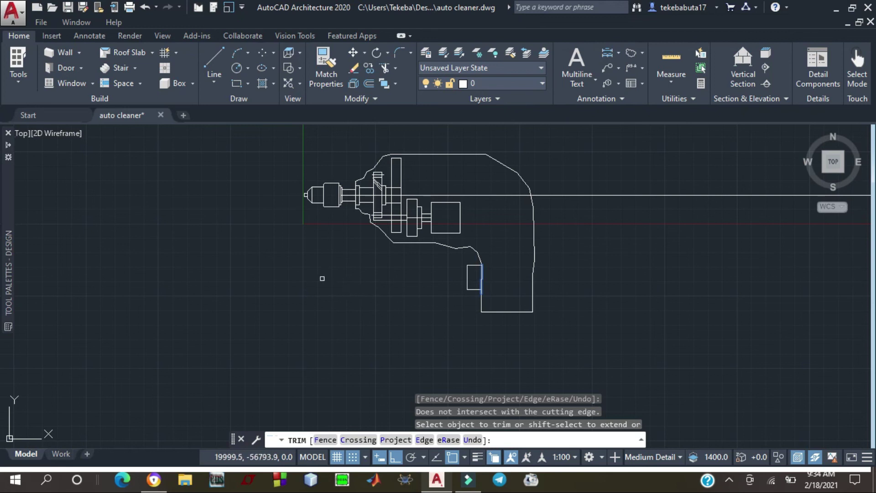
{"action": "scroll", "coordinate": [391, 190], "scroll_direction": "up", "scroll_amount": 2}
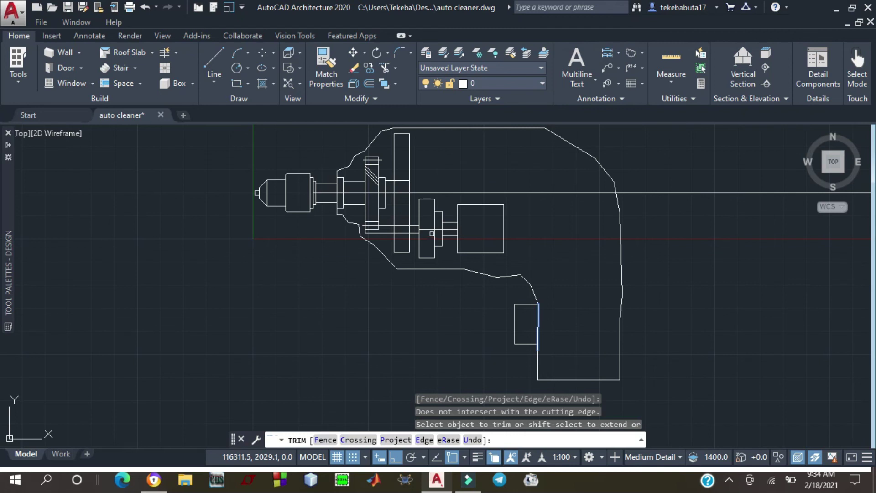
{"action": "left_click", "coordinate": [405, 183]}
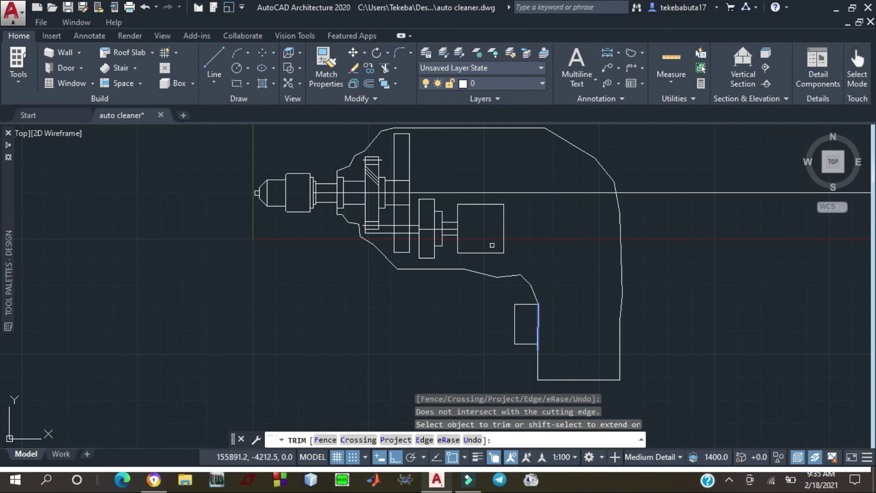
{"action": "scroll", "coordinate": [457, 277], "scroll_direction": "down", "scroll_amount": 2}
{"action": "scroll", "coordinate": [433, 273], "scroll_direction": "down", "scroll_amount": 2}
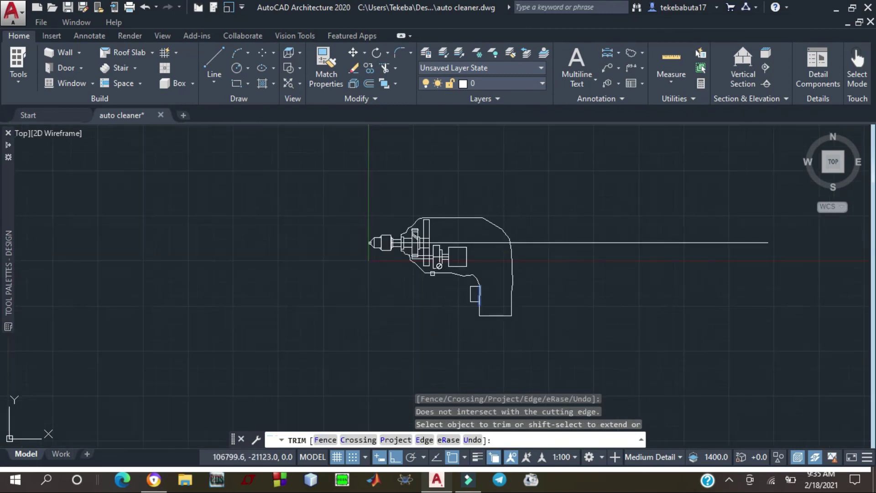
{"action": "scroll", "coordinate": [458, 235], "scroll_direction": "up", "scroll_amount": 4}
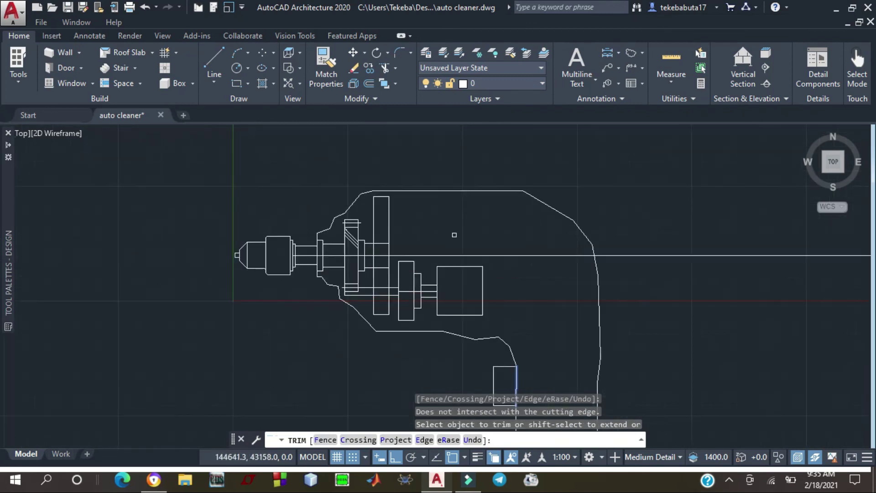
{"action": "scroll", "coordinate": [451, 235], "scroll_direction": "down", "scroll_amount": 2}
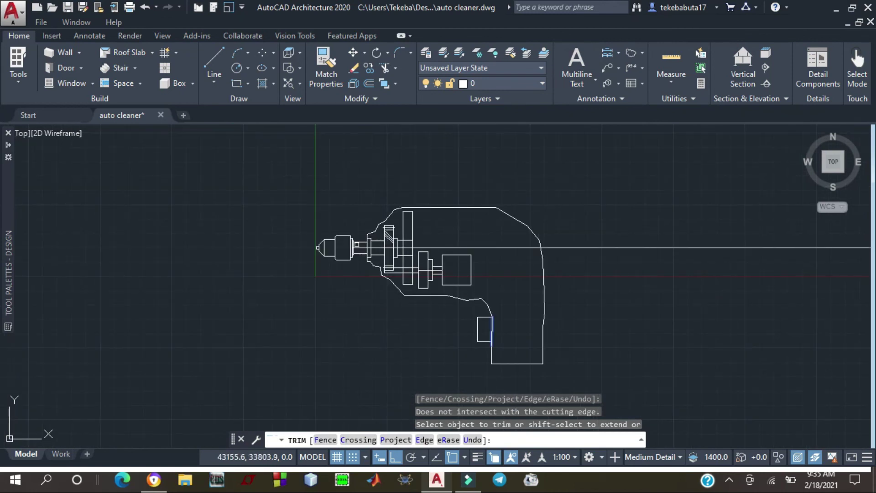
{"action": "scroll", "coordinate": [319, 247], "scroll_direction": "down", "scroll_amount": 2}
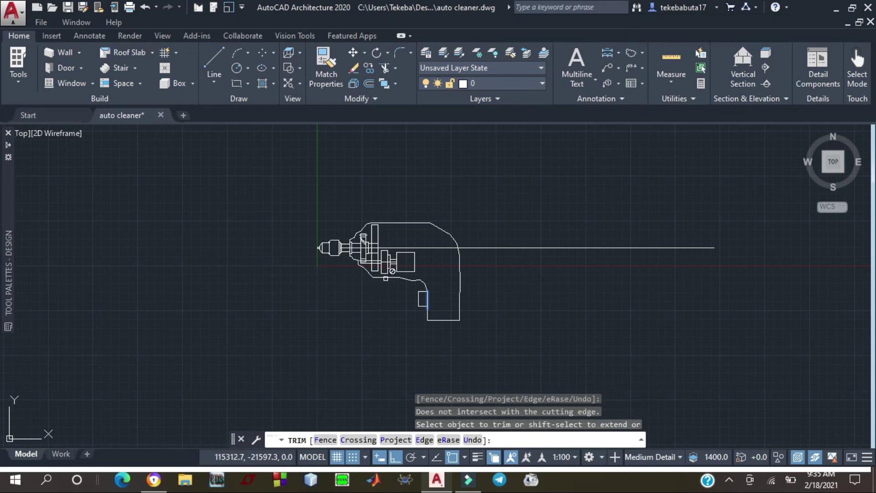
{"action": "scroll", "coordinate": [388, 255], "scroll_direction": "up", "scroll_amount": 2}
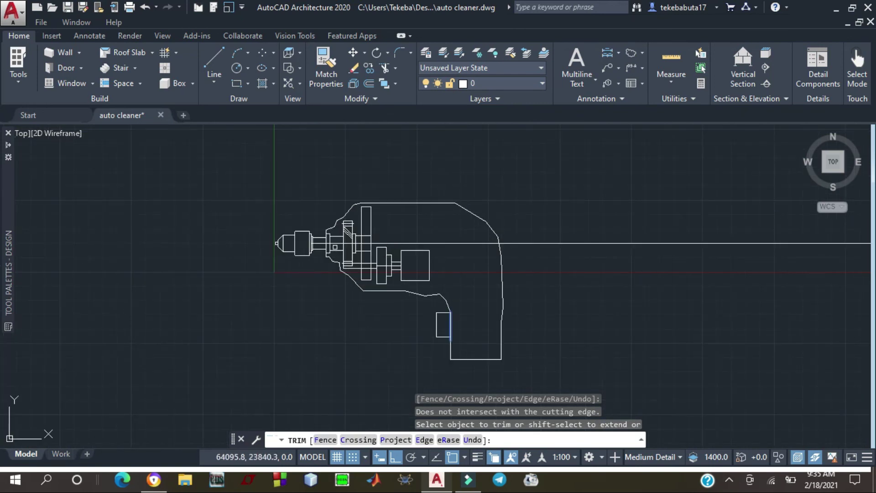
{"action": "scroll", "coordinate": [410, 282], "scroll_direction": "up", "scroll_amount": 4}
{"action": "scroll", "coordinate": [409, 283], "scroll_direction": "down", "scroll_amount": 2}
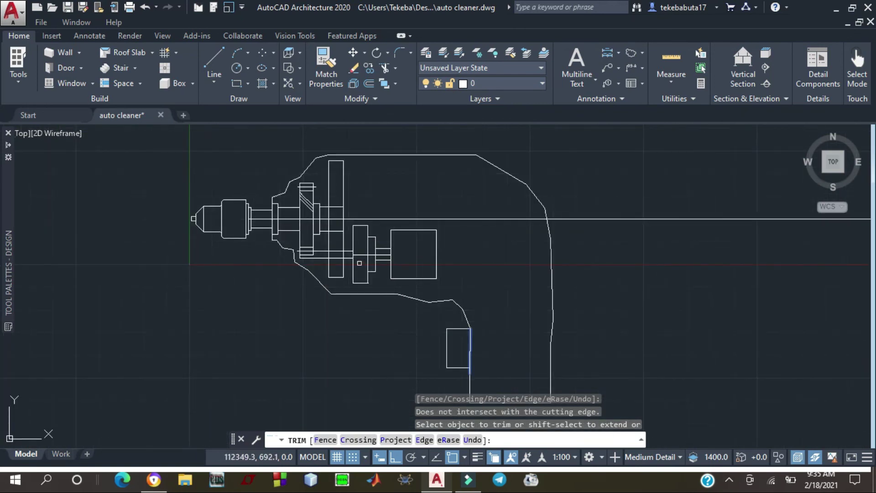
{"action": "left_click", "coordinate": [362, 269]}
{"action": "scroll", "coordinate": [381, 289], "scroll_direction": "down", "scroll_amount": 3}
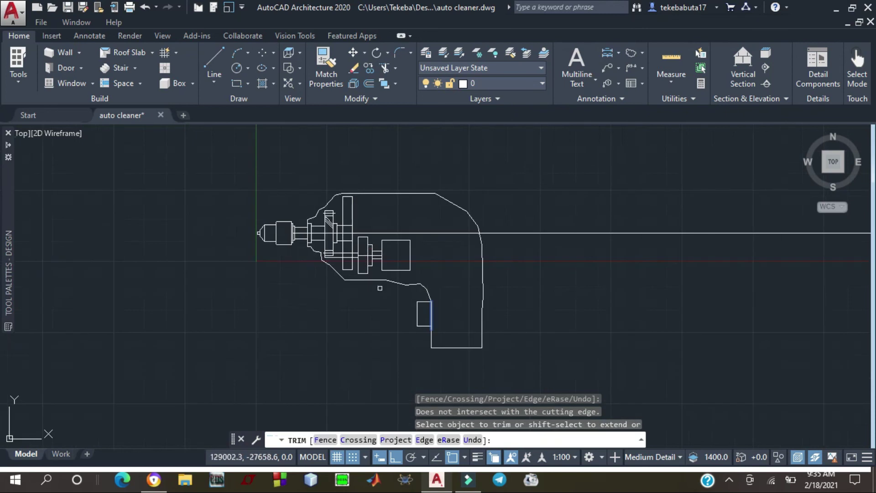
{"action": "scroll", "coordinate": [399, 279], "scroll_direction": "up", "scroll_amount": 5}
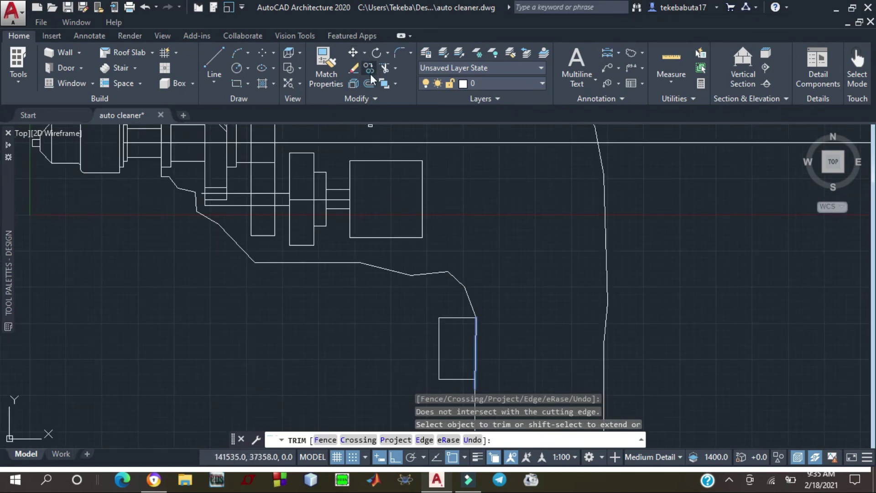
Fillet the trigger rectangle's top-left and bottom-left corners with radius 5000
{"action": "left_click", "coordinate": [397, 49]}
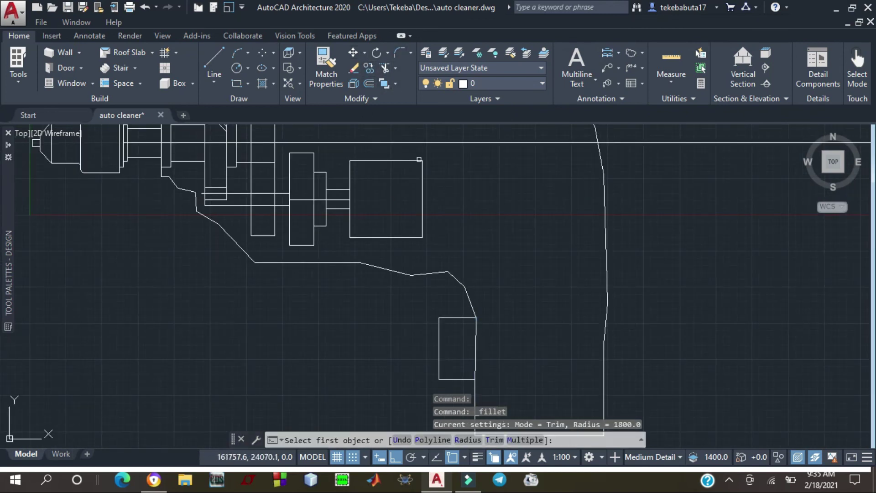
{"action": "left_click", "coordinate": [454, 315]}
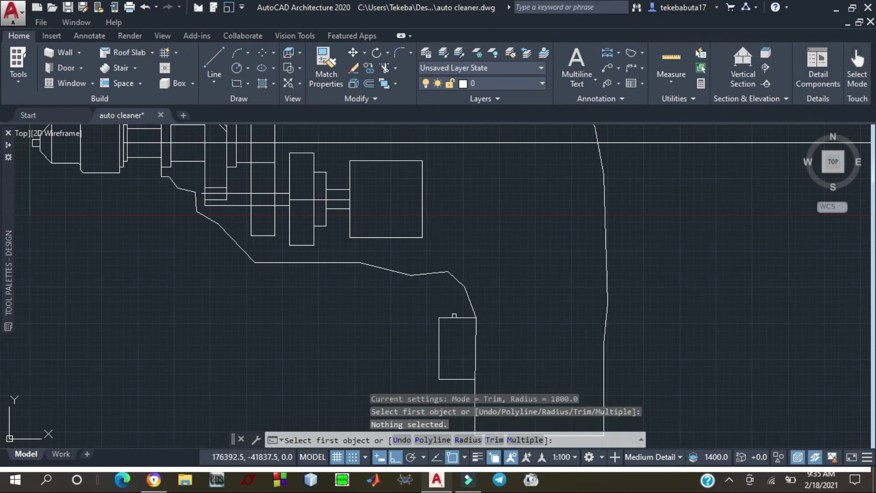
{"action": "left_click", "coordinate": [455, 318]}
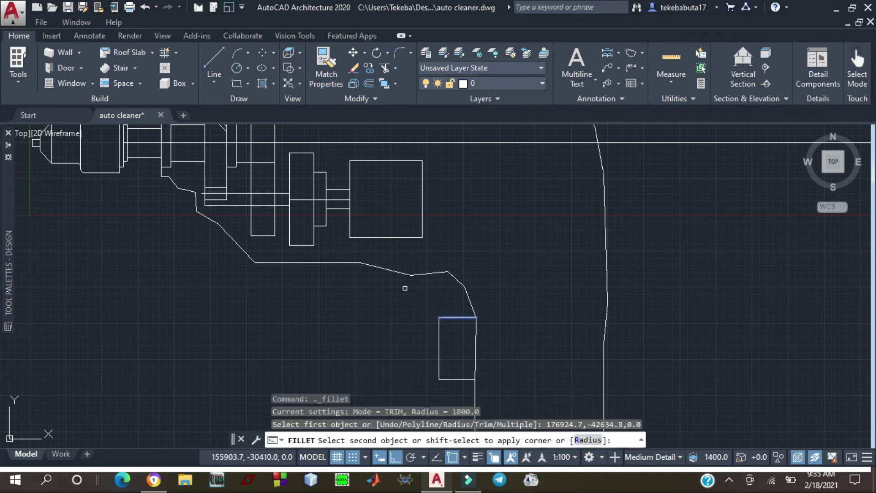
{"action": "scroll", "coordinate": [405, 288], "scroll_direction": "down", "scroll_amount": 2}
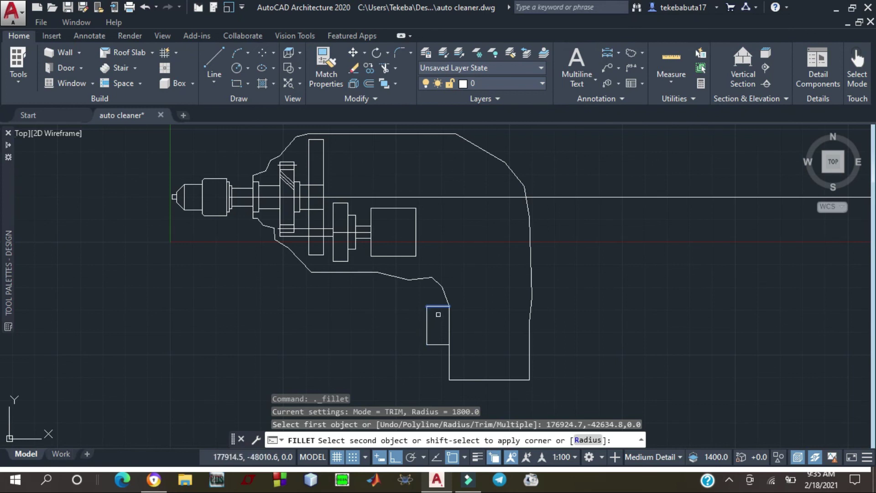
{"action": "left_click", "coordinate": [587, 440]}
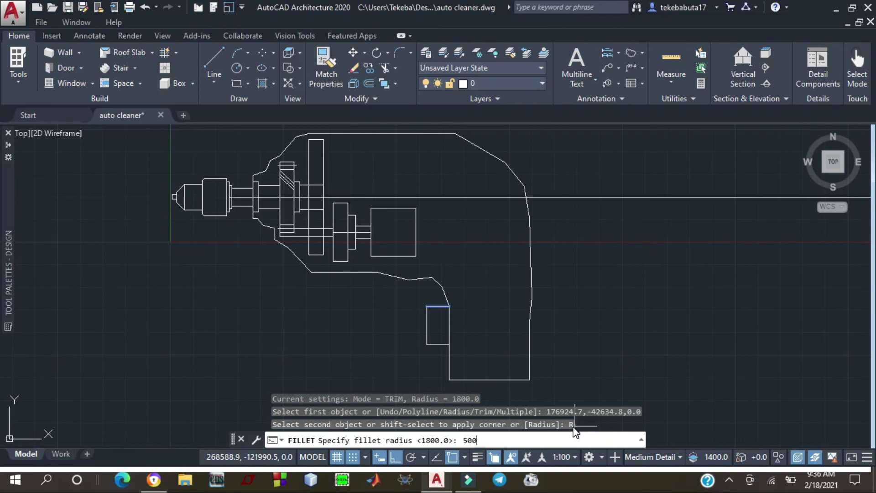
{"action": "key", "text": "Return"}
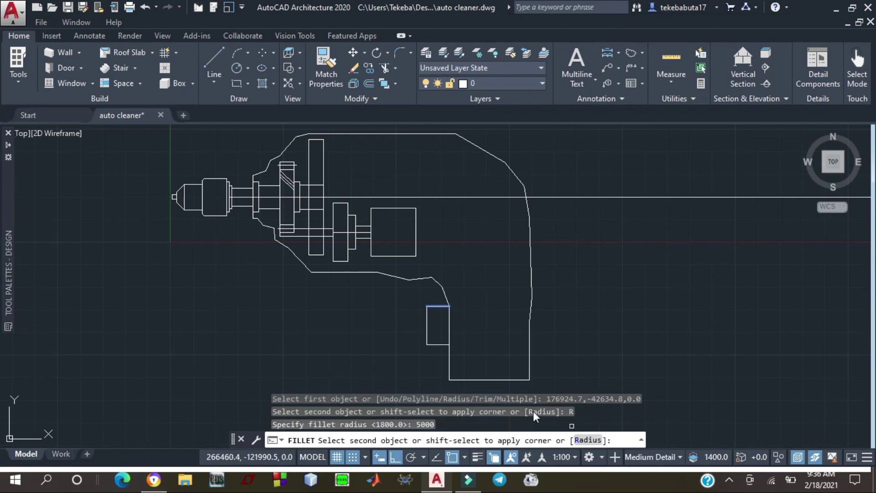
{"action": "left_click", "coordinate": [426, 328]}
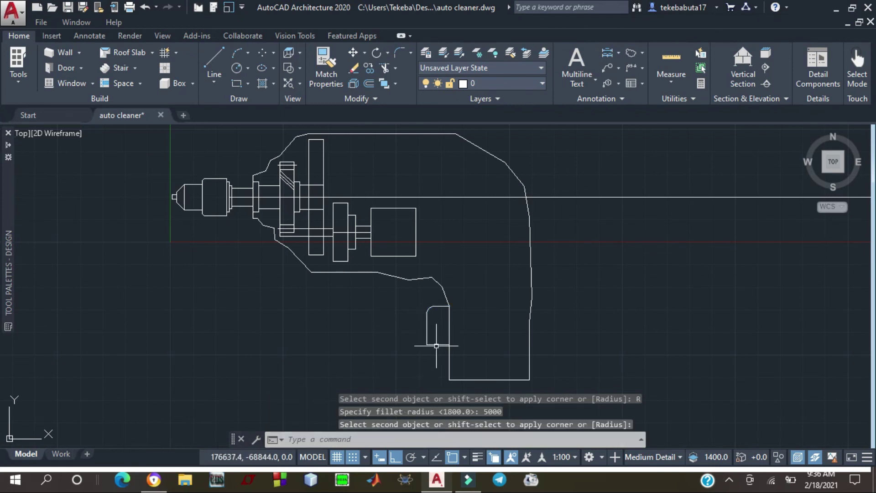
{"action": "key", "text": "Return"}
{"action": "left_click", "coordinate": [438, 345]}
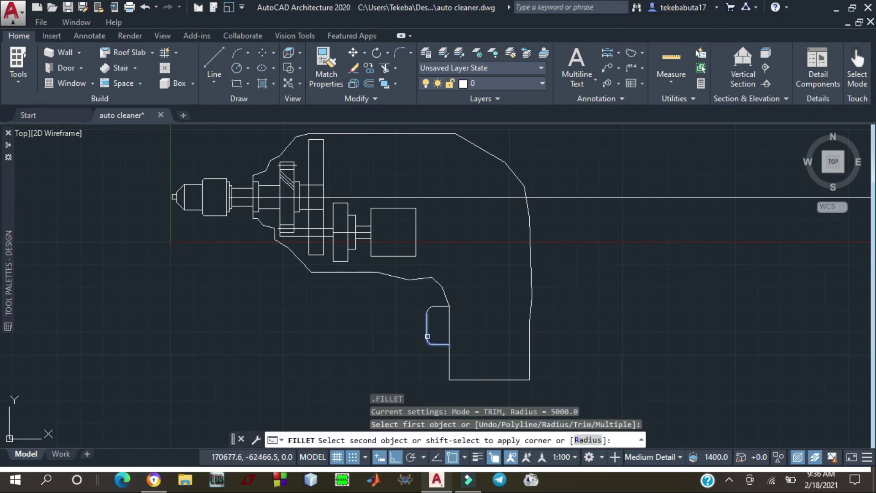
{"action": "left_click", "coordinate": [427, 334]}
{"action": "key", "text": "Escape"}
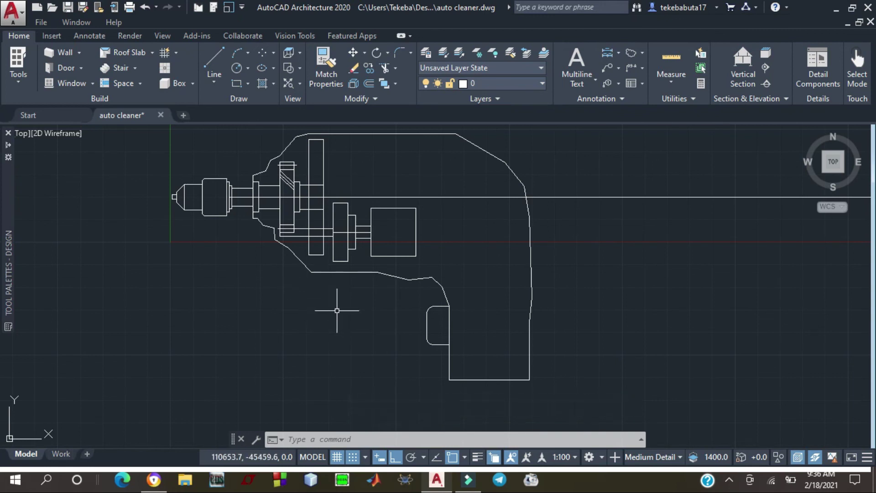
{"action": "scroll", "coordinate": [337, 310], "scroll_direction": "down", "scroll_amount": 2}
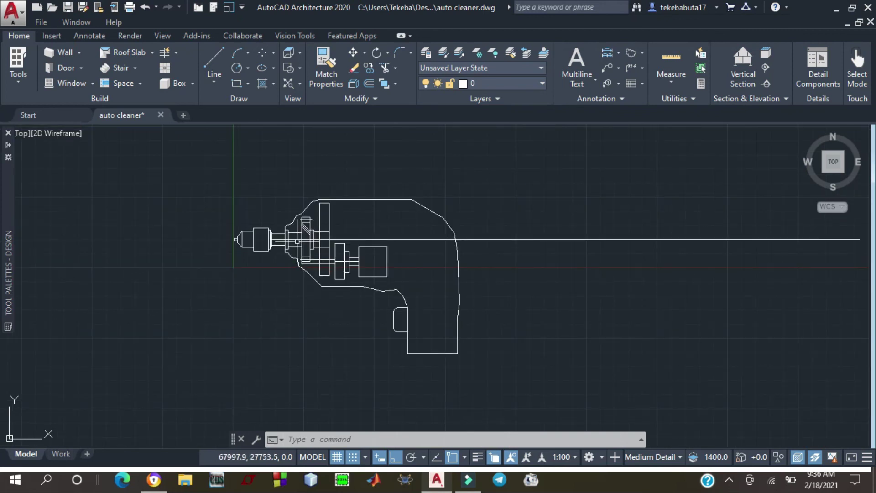
{"action": "scroll", "coordinate": [297, 241], "scroll_direction": "up", "scroll_amount": 2}
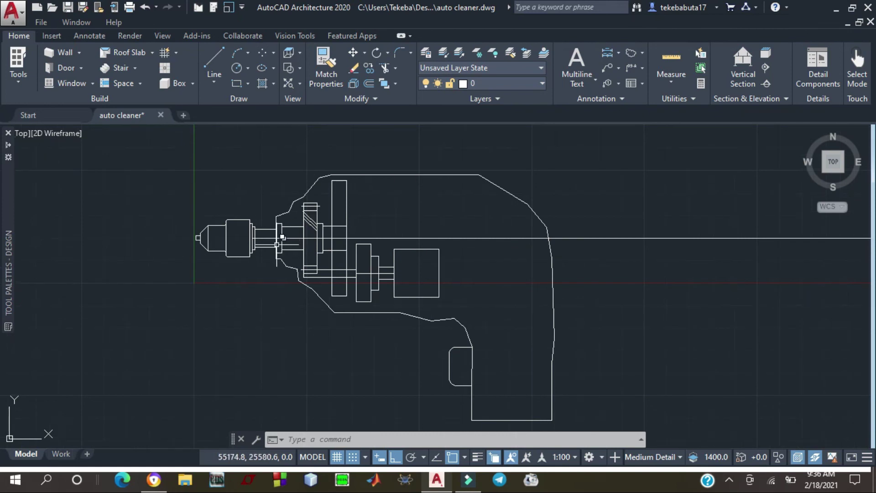
{"action": "scroll", "coordinate": [332, 249], "scroll_direction": "up", "scroll_amount": 2}
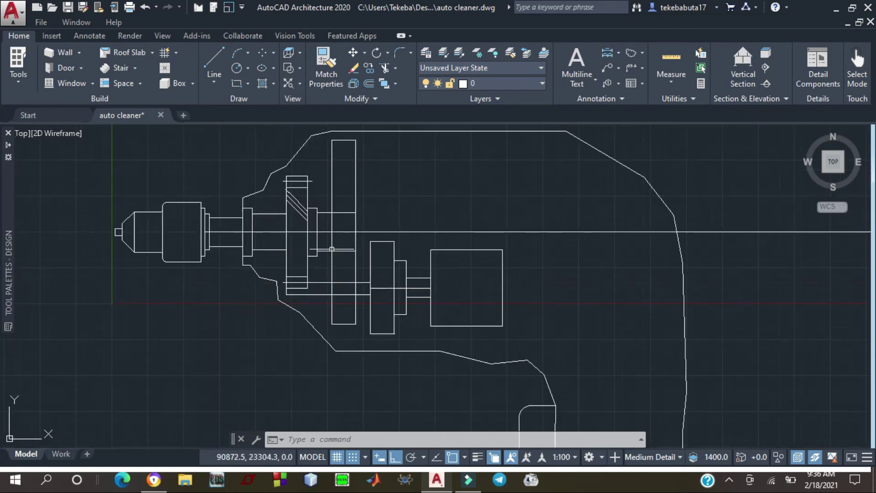
{"action": "scroll", "coordinate": [352, 245], "scroll_direction": "down", "scroll_amount": 2}
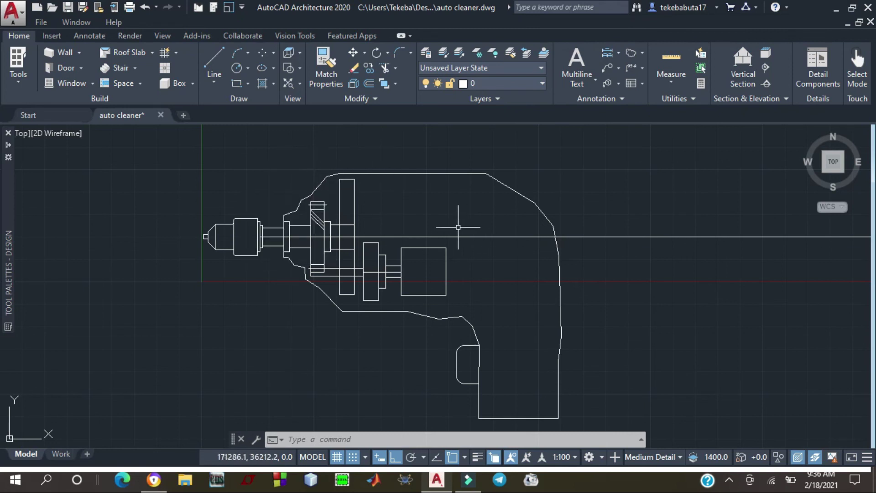
{"action": "scroll", "coordinate": [414, 244], "scroll_direction": "down", "scroll_amount": 2}
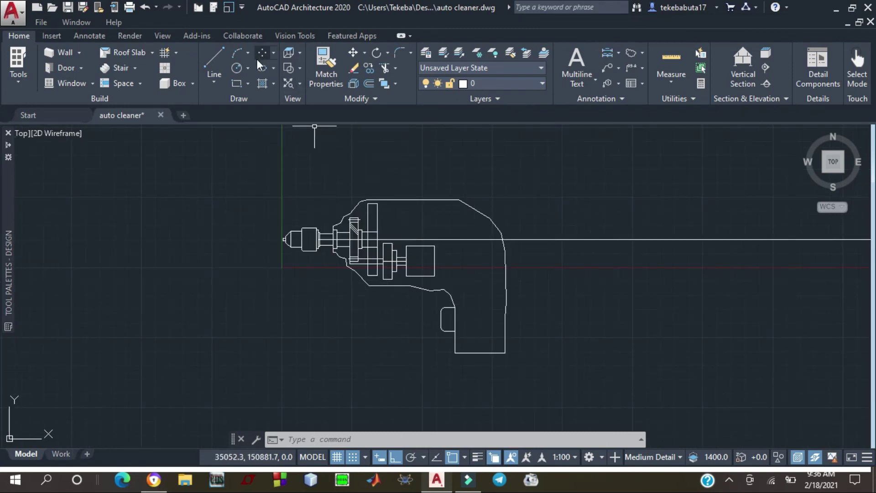
Draw the top housing's left side, top and right side on the body, then delete the right side
{"action": "left_click", "coordinate": [212, 59]}
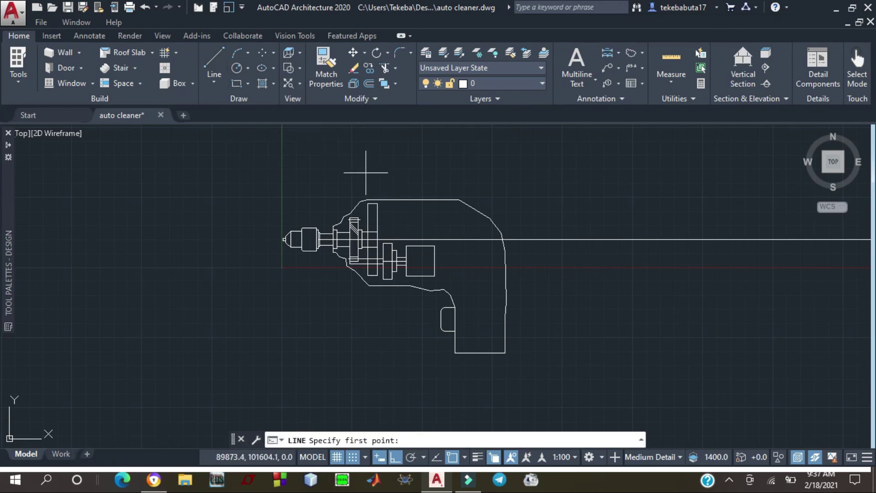
{"action": "left_click", "coordinate": [385, 198]}
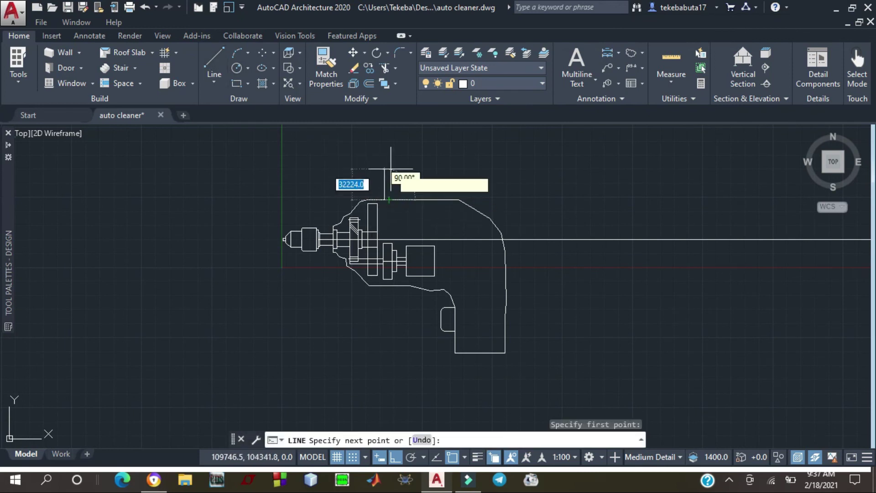
{"action": "left_click", "coordinate": [384, 171]}
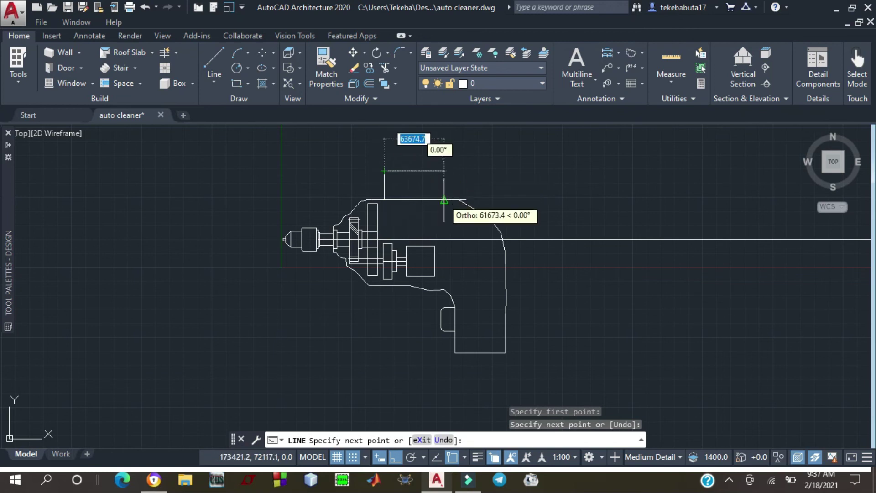
{"action": "left_click", "coordinate": [445, 179]}
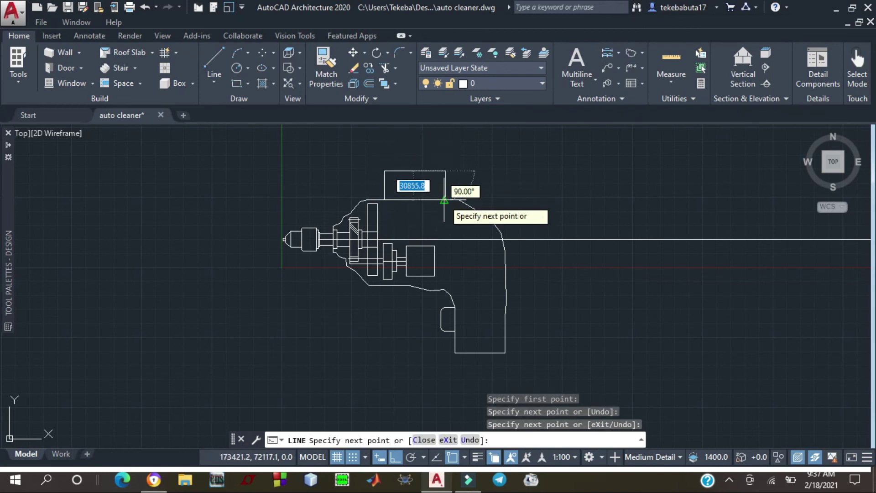
{"action": "left_click", "coordinate": [446, 199]}
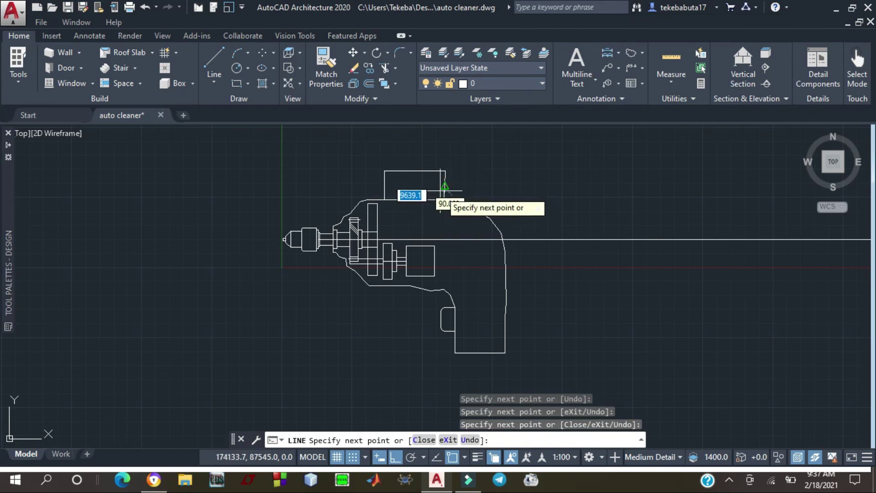
{"action": "key", "text": "Escape"}
{"action": "left_click", "coordinate": [445, 187]}
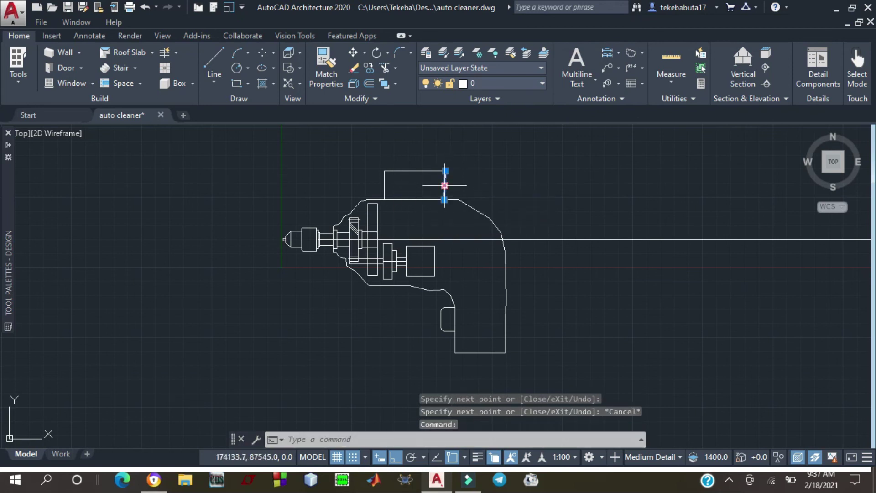
{"action": "key", "text": "Delete"}
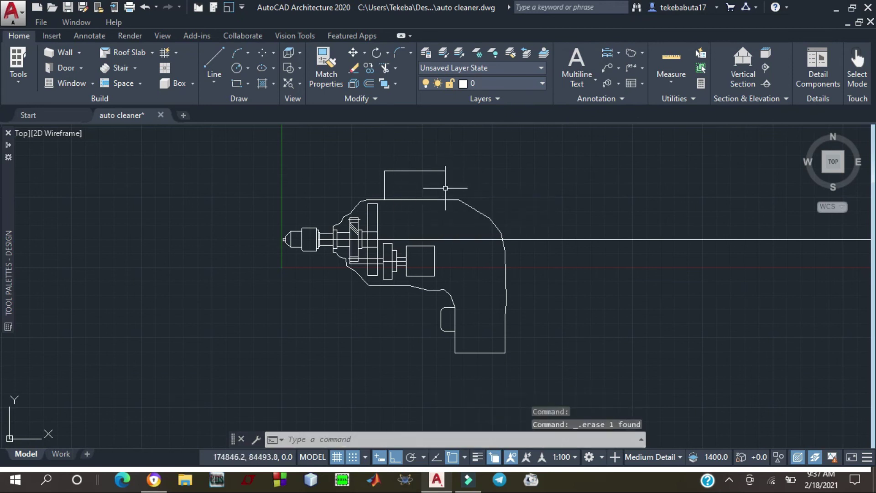
Redraw the housing's right side from its top-right corner down into the body
{"action": "left_click", "coordinate": [212, 56]}
{"action": "left_click", "coordinate": [446, 171]}
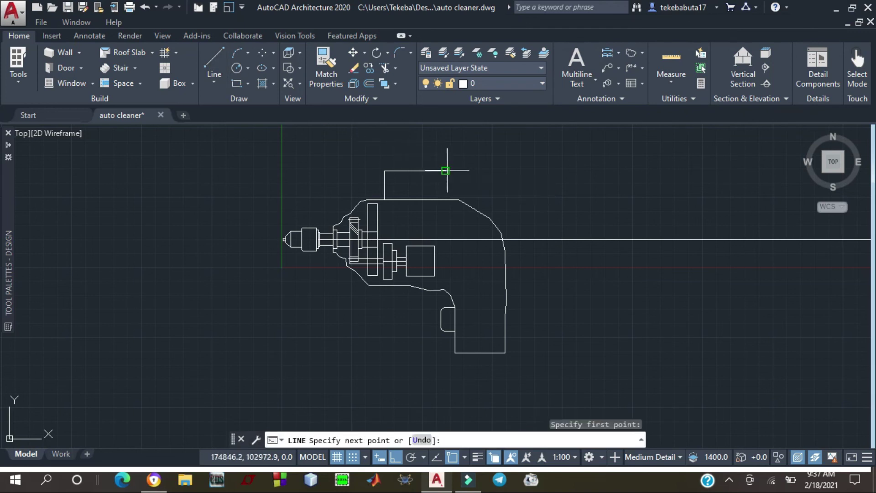
{"action": "left_click", "coordinate": [446, 199]}
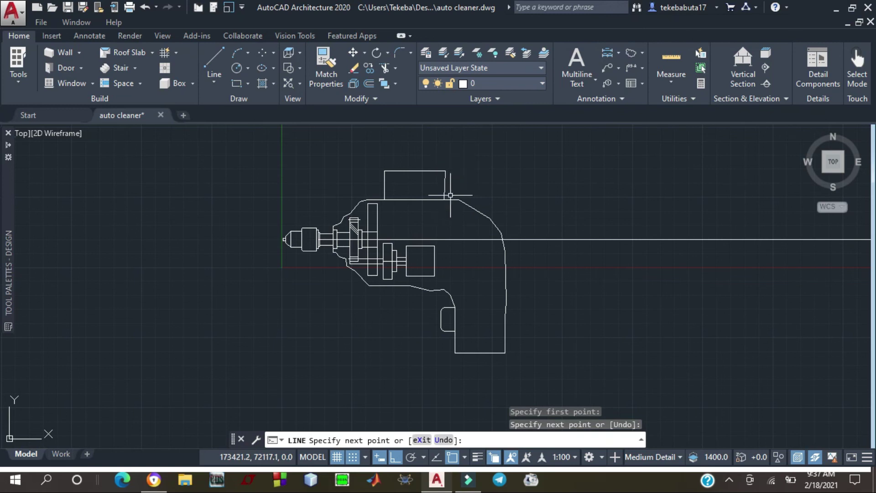
{"action": "key", "text": "Escape"}
{"action": "left_click", "coordinate": [444, 188]}
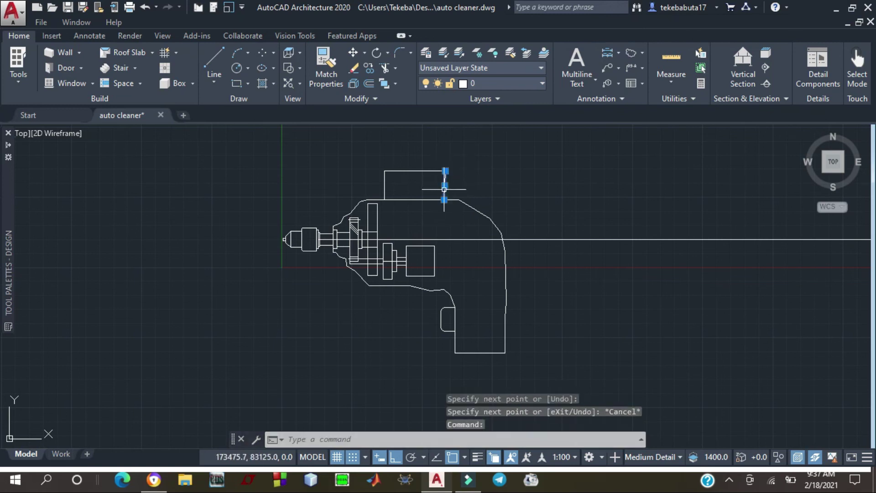
{"action": "key", "text": "Delete"}
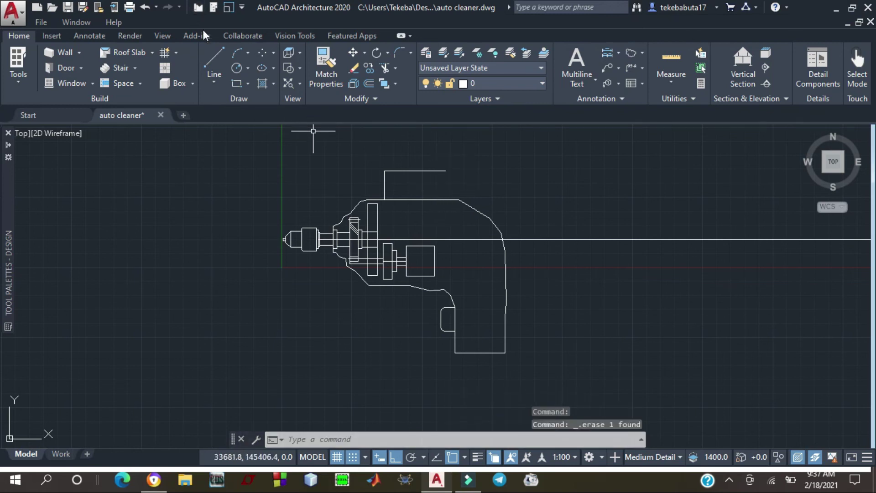
{"action": "left_click", "coordinate": [212, 59]}
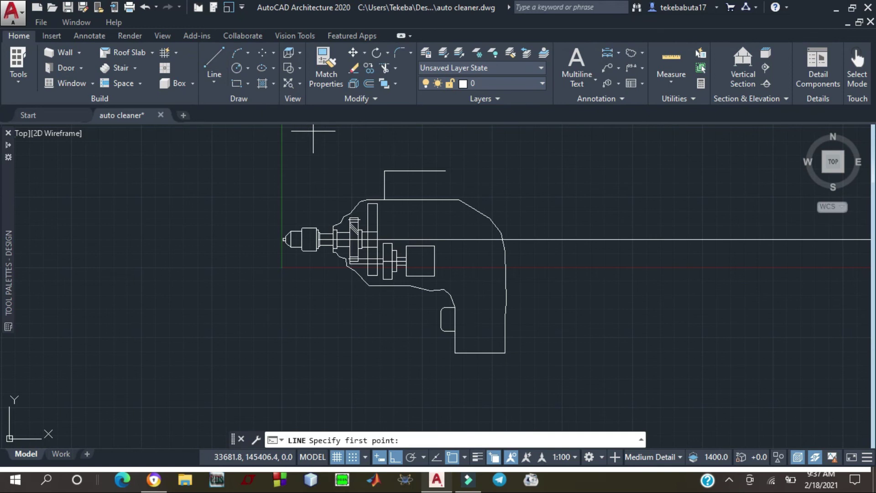
{"action": "left_click", "coordinate": [445, 171]}
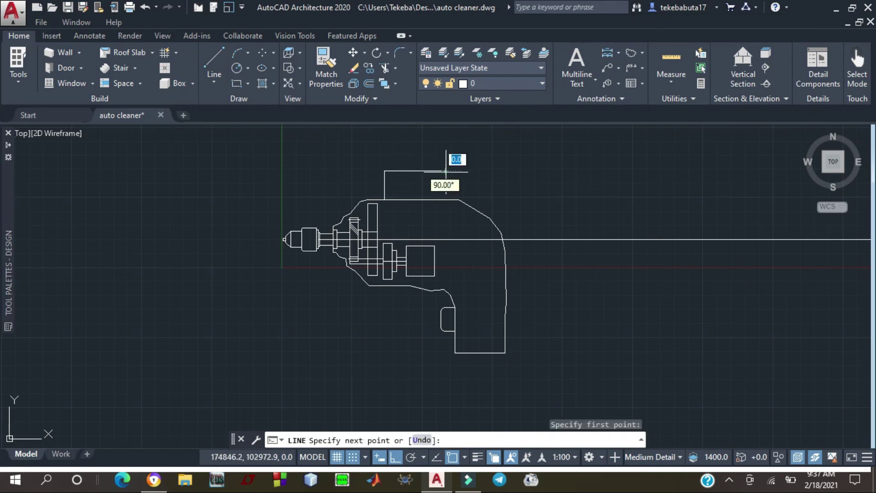
{"action": "left_click", "coordinate": [451, 206]}
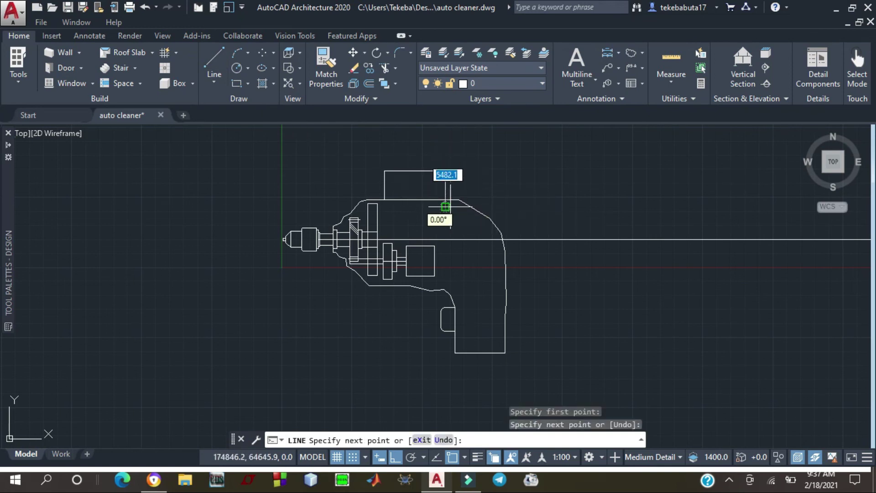
{"action": "key", "text": "Escape"}
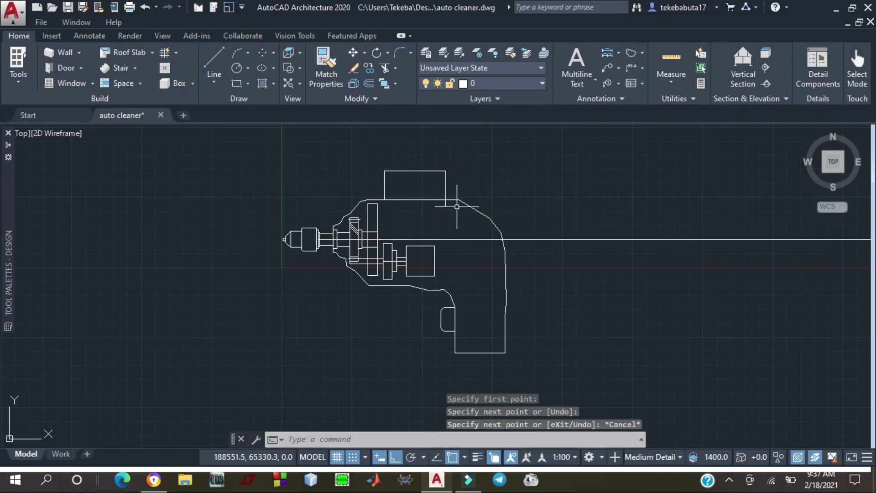
Trim the right side's short leftover segment below the body's top edge
{"action": "left_click", "coordinate": [384, 70]}
{"action": "left_click", "coordinate": [436, 202]}
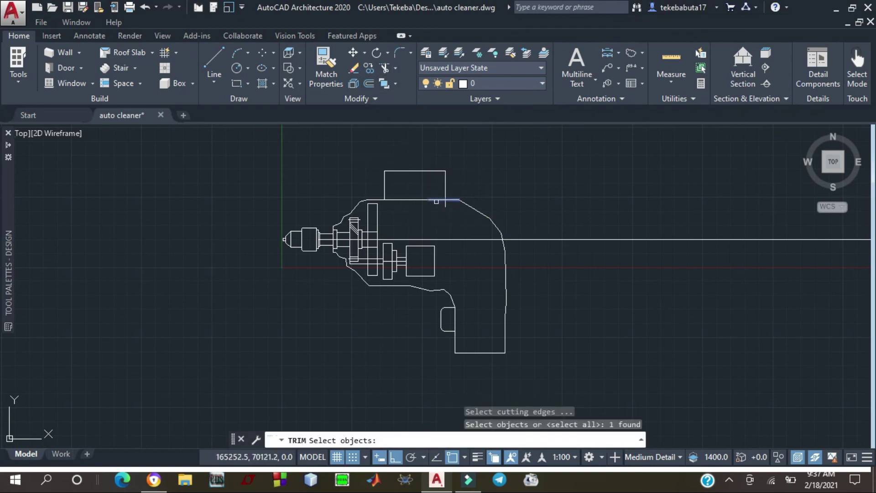
{"action": "key", "text": "Return"}
{"action": "left_click", "coordinate": [441, 199]}
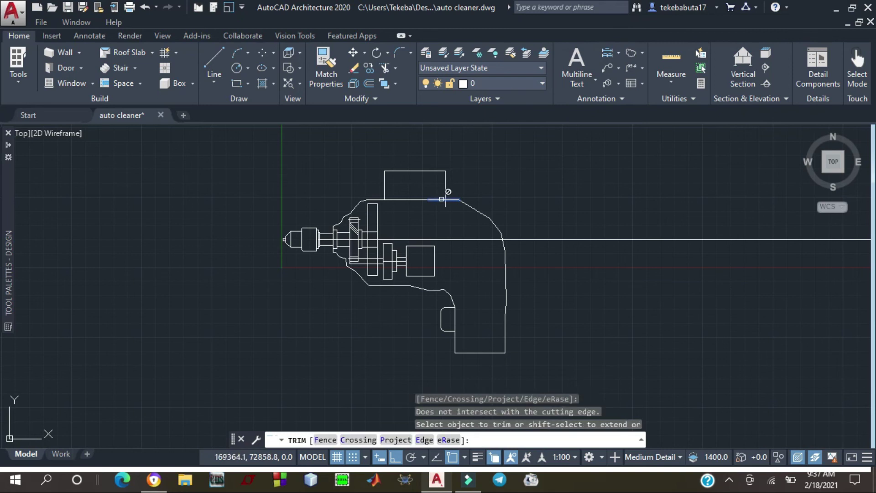
{"action": "left_click", "coordinate": [446, 206]}
{"action": "key", "text": "Escape"}
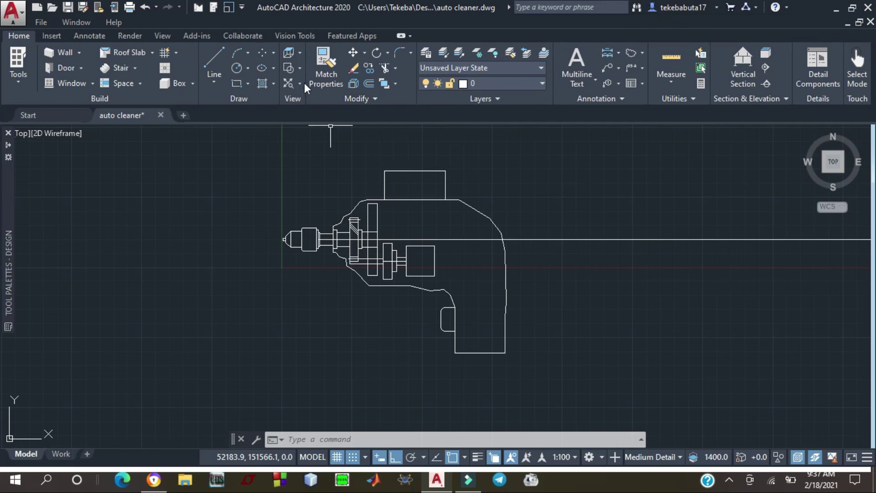
Draw a small box of lines off the top housing's left edge
{"action": "left_click", "coordinate": [212, 60]}
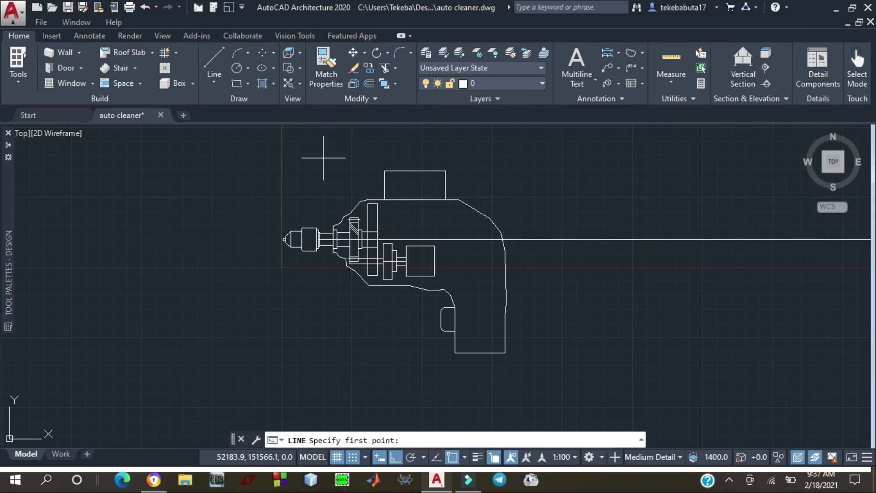
{"action": "scroll", "coordinate": [385, 185], "scroll_direction": "up", "scroll_amount": 4}
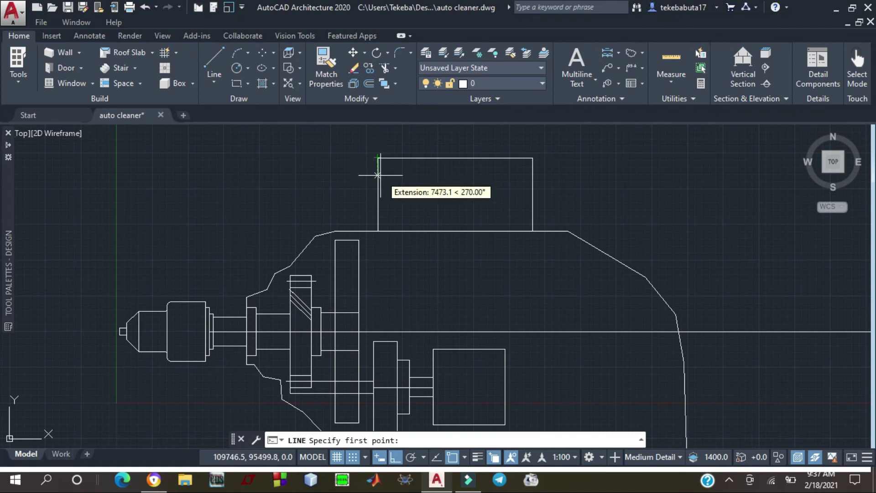
{"action": "left_click", "coordinate": [378, 170]}
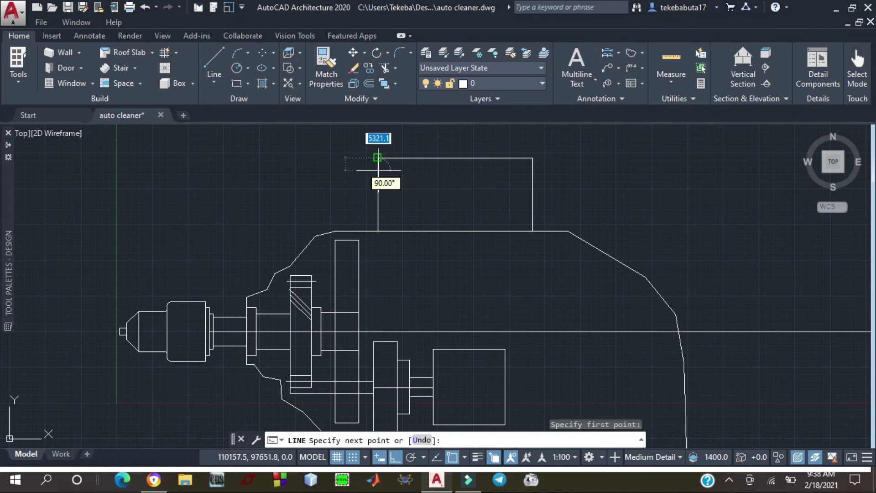
{"action": "left_click", "coordinate": [353, 183]}
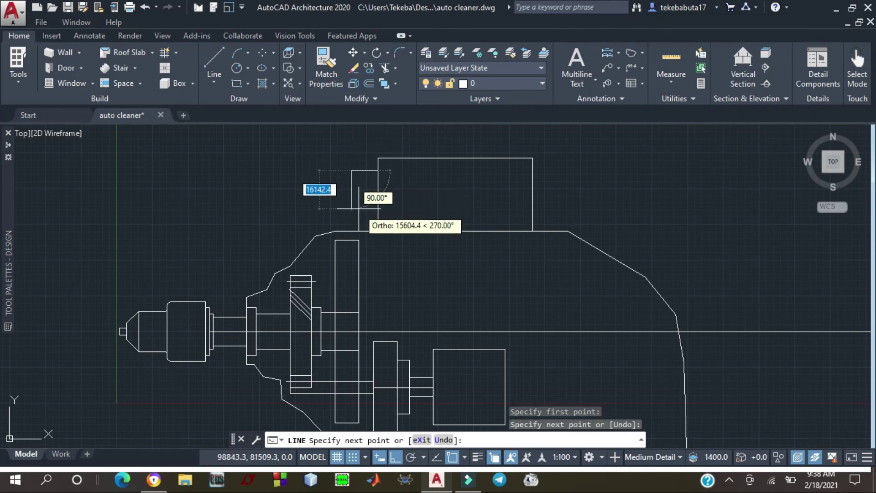
{"action": "left_click", "coordinate": [359, 208]}
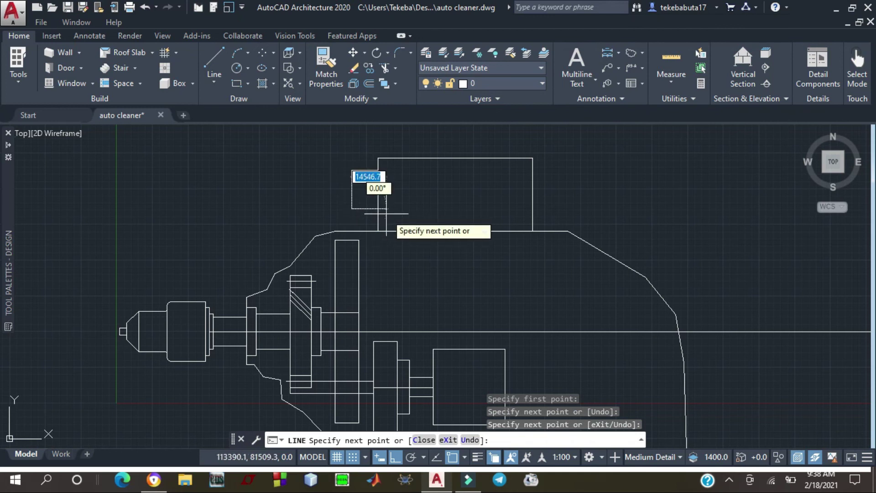
{"action": "left_click", "coordinate": [386, 213]}
{"action": "key", "text": "Escape"}
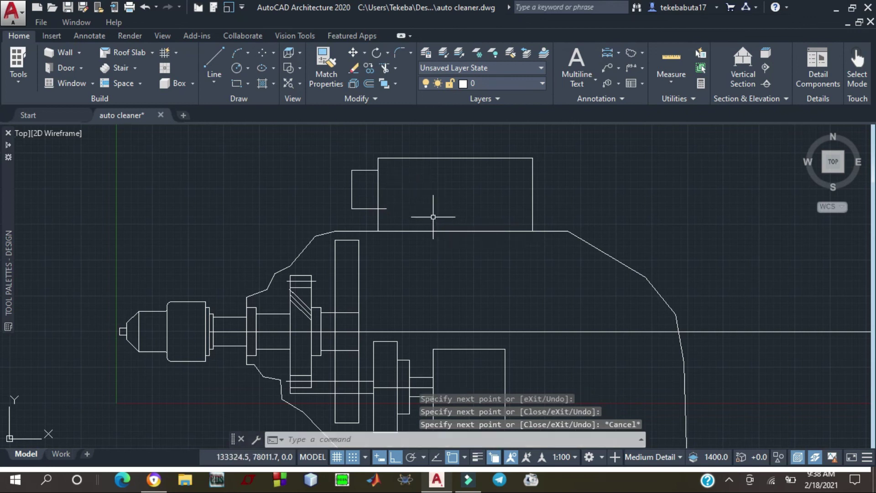
Draw two parallel horizontal lines running left from the small block's left side
{"action": "left_click", "coordinate": [213, 58]}
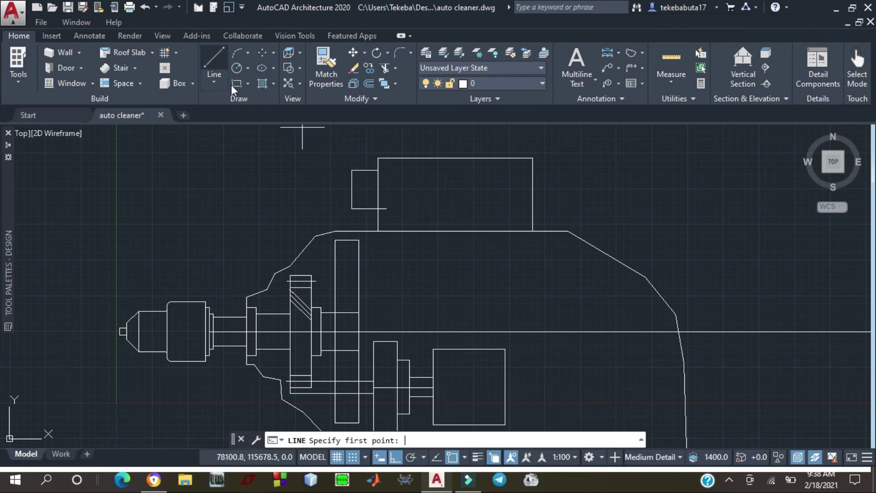
{"action": "left_click", "coordinate": [352, 182]}
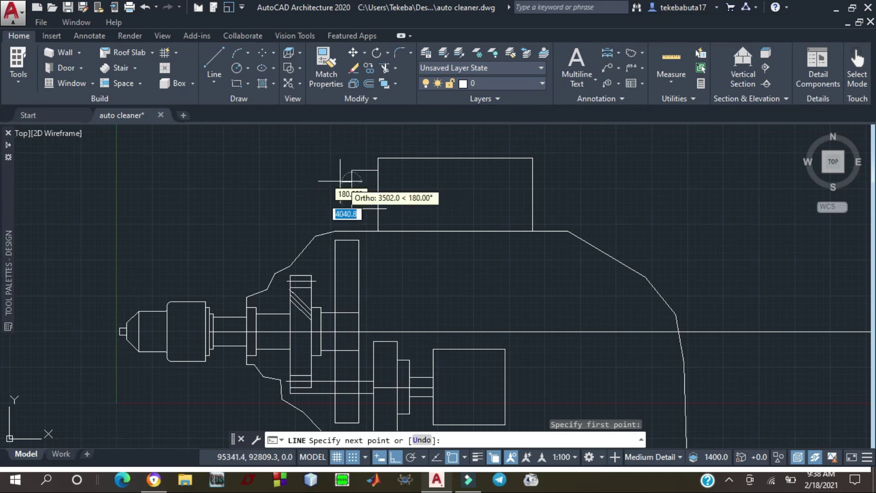
{"action": "left_click", "coordinate": [285, 184]}
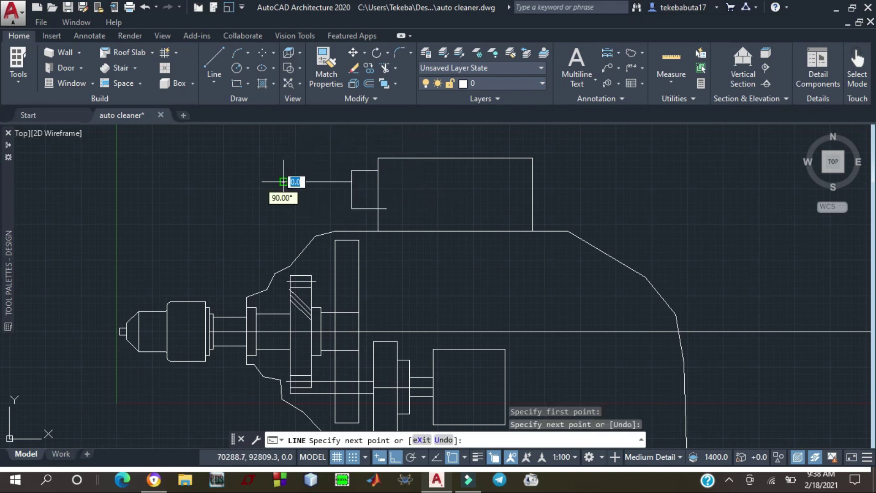
{"action": "key", "text": "Escape"}
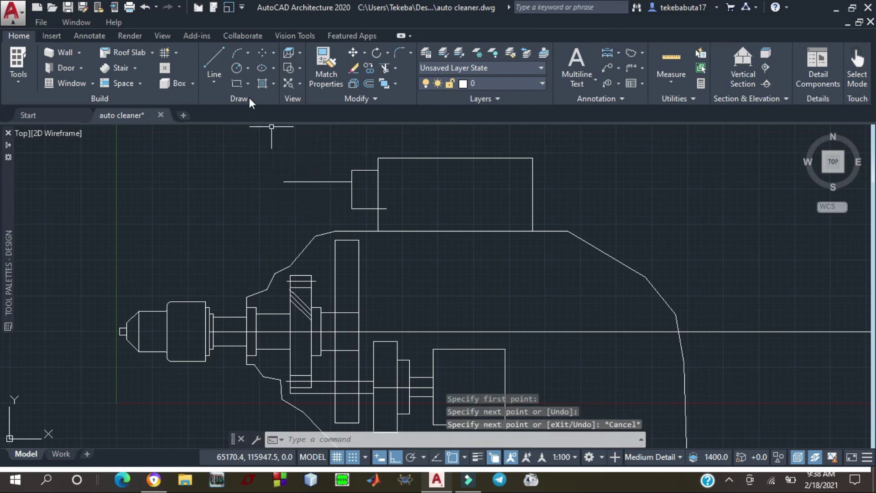
{"action": "left_click", "coordinate": [213, 59]}
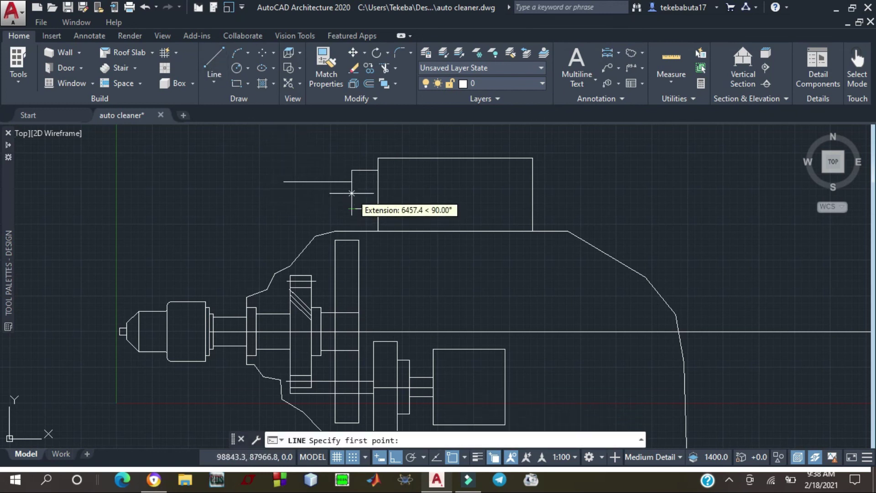
{"action": "left_click", "coordinate": [351, 197]}
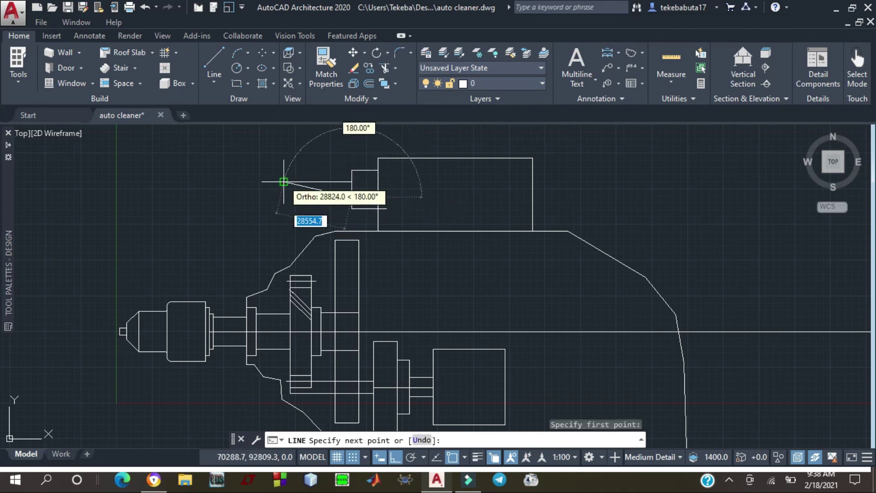
{"action": "left_click", "coordinate": [283, 197]}
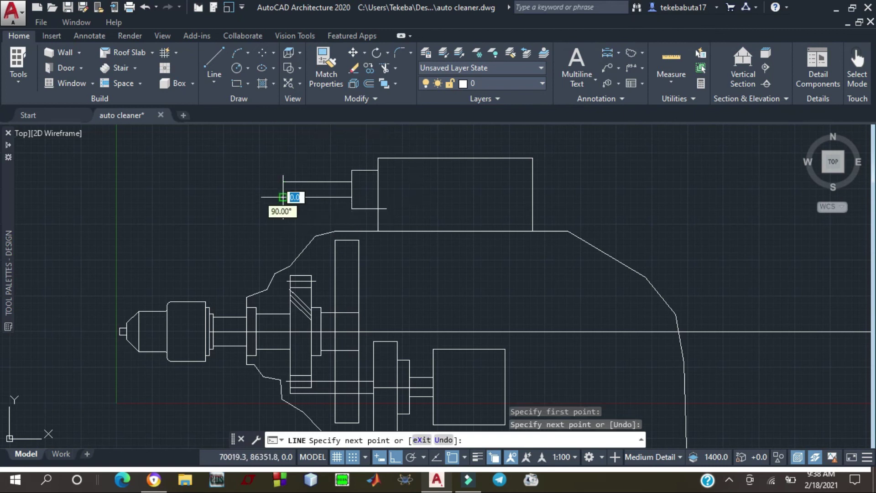
{"action": "key", "text": "Escape"}
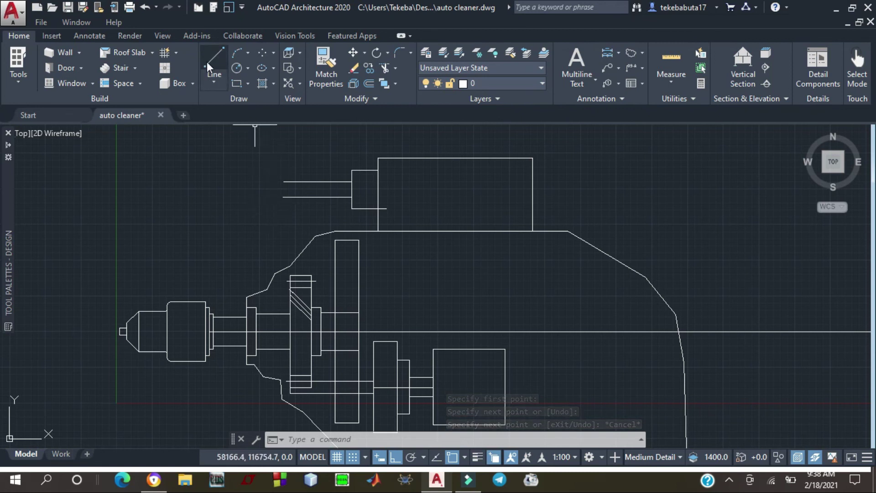
With Ortho off, draw the nozzle's upper edge angled down-left from the upper line's end
{"action": "left_click", "coordinate": [396, 456]}
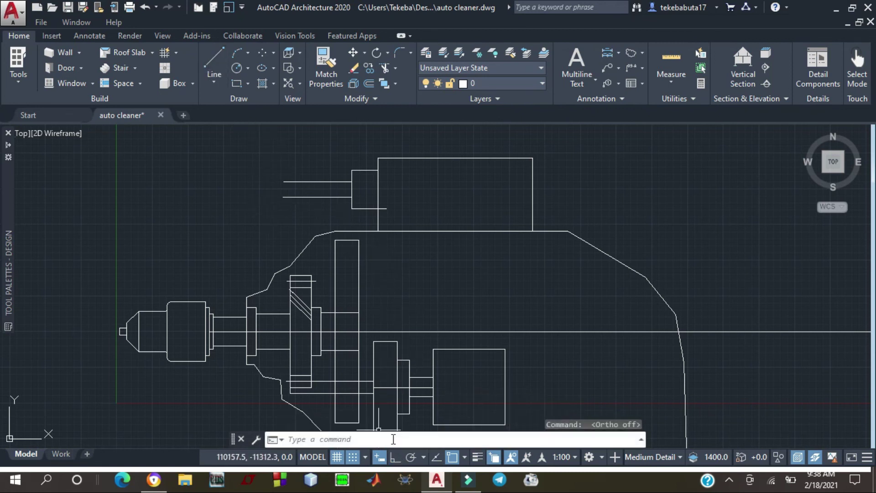
{"action": "left_click", "coordinate": [209, 56]}
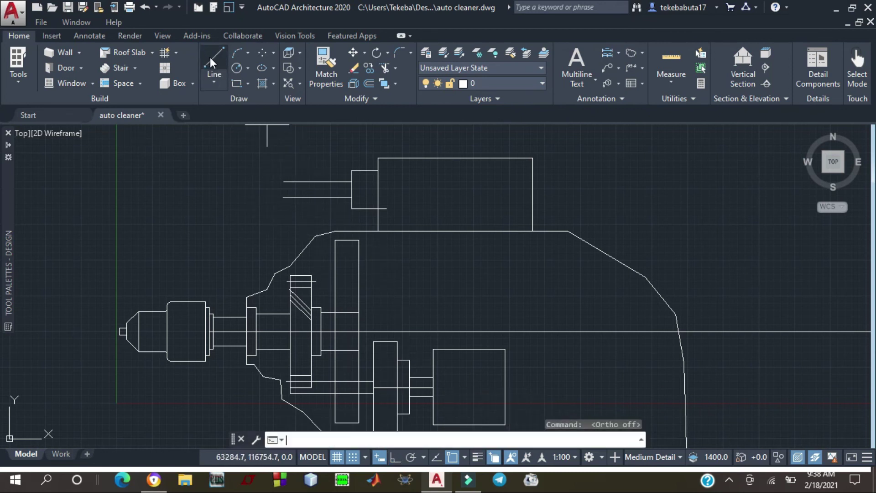
{"action": "left_click", "coordinate": [283, 182]}
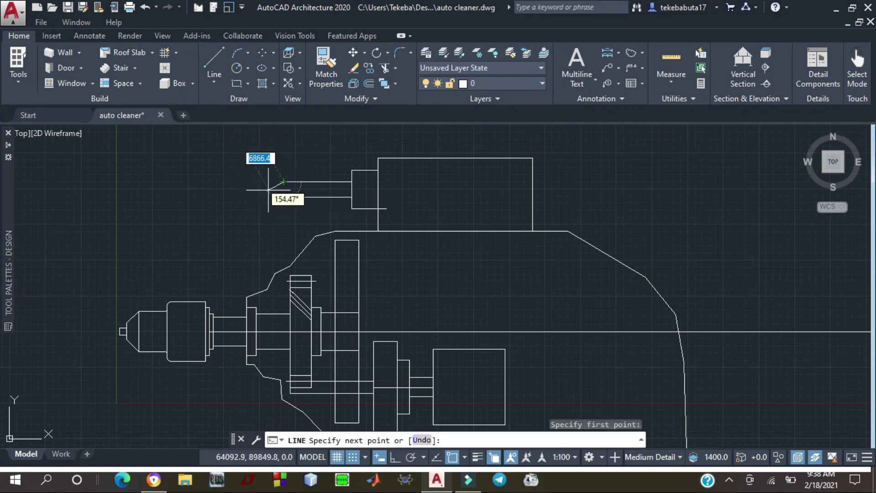
{"action": "left_click", "coordinate": [227, 211]}
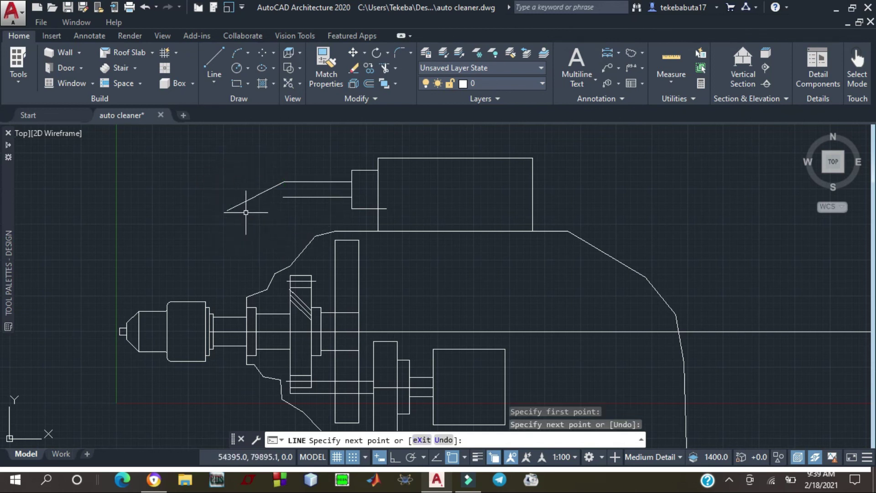
{"action": "key", "text": "Escape"}
Draw the nozzle's lower angled edge from the lower line's end and start a line at the tip
{"action": "left_click", "coordinate": [216, 63]}
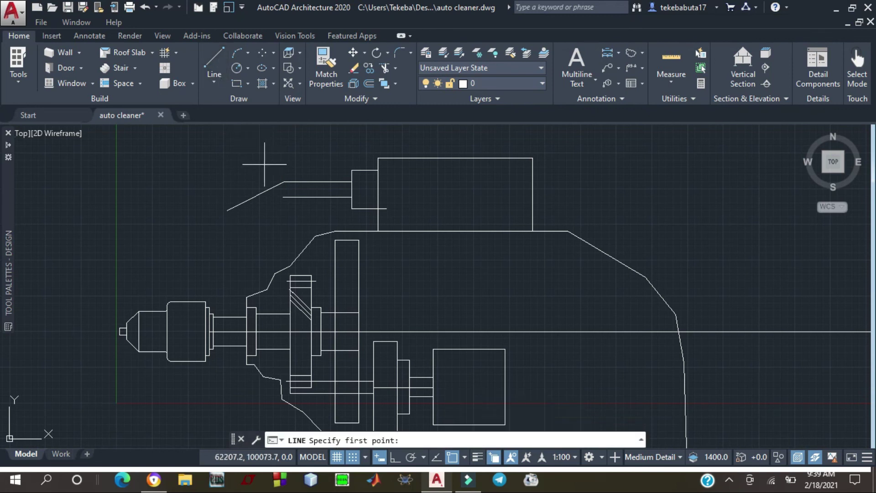
{"action": "left_click", "coordinate": [283, 198]}
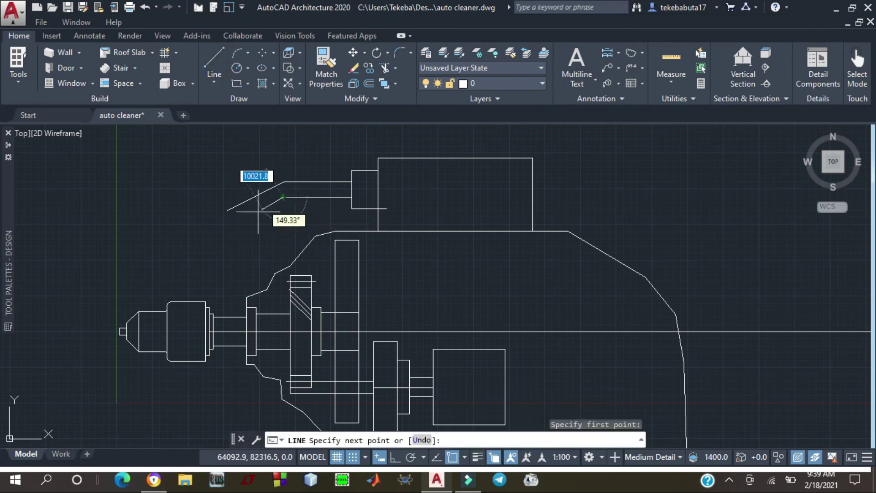
{"action": "left_click", "coordinate": [232, 221]}
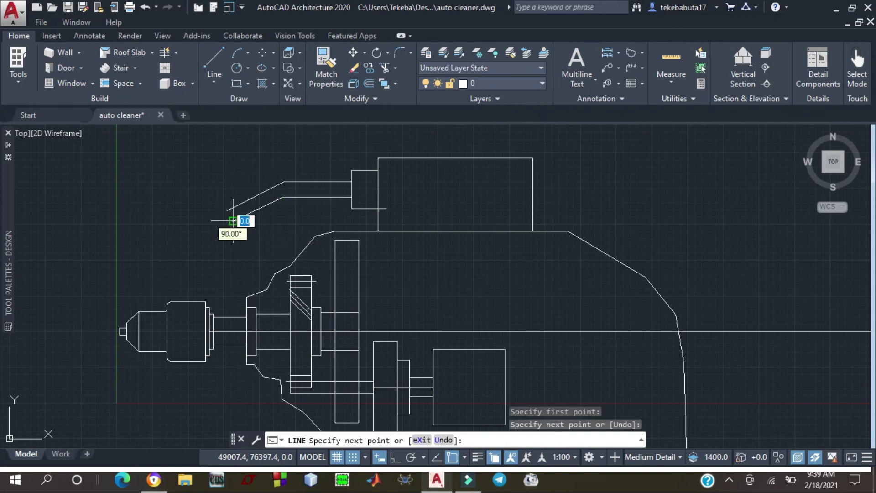
{"action": "key", "text": "Escape"}
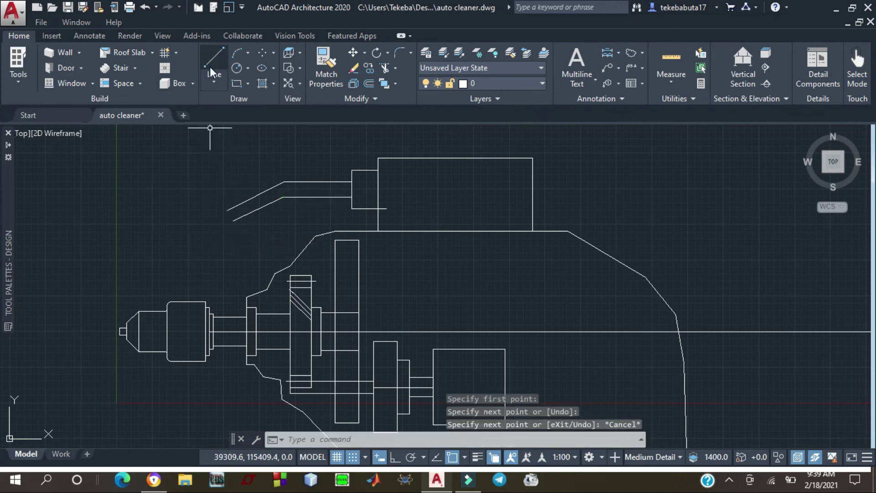
{"action": "left_click", "coordinate": [217, 54]}
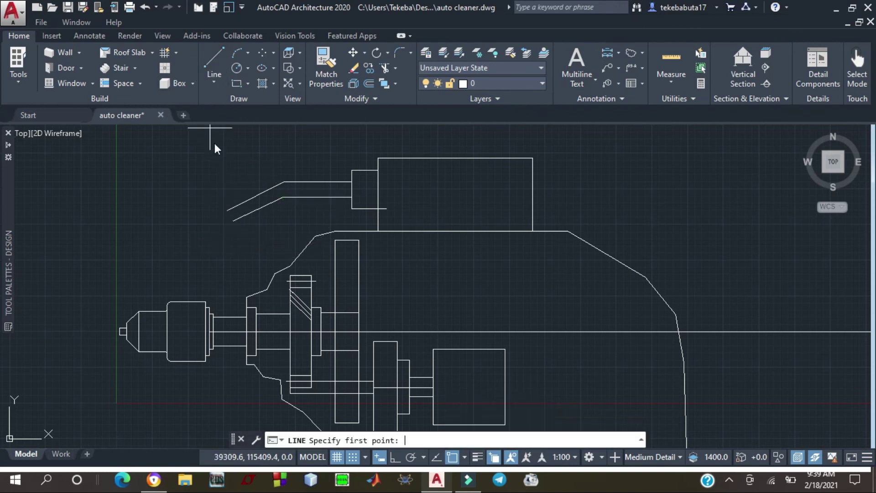
{"action": "left_click", "coordinate": [227, 210]}
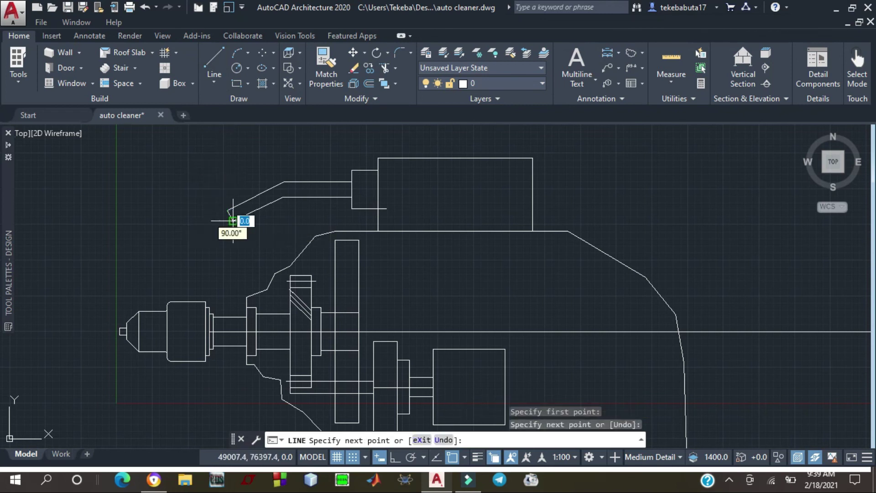
{"action": "key", "text": "Escape"}
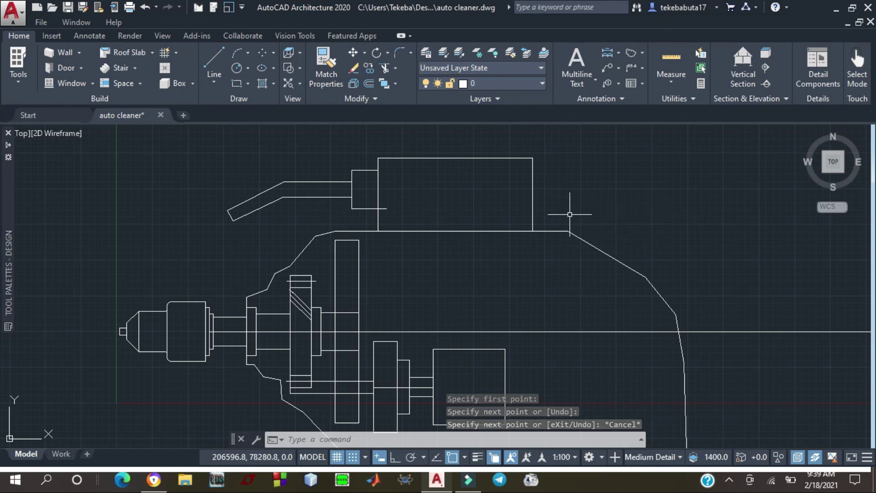
Trim the line stub past the housing's left edge, using that edge as the boundary
{"action": "left_click", "coordinate": [384, 66]}
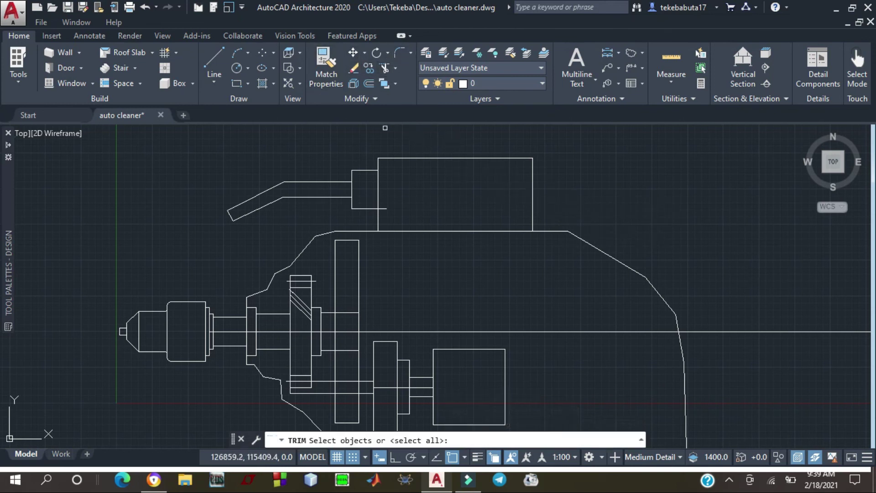
{"action": "left_click", "coordinate": [379, 220]}
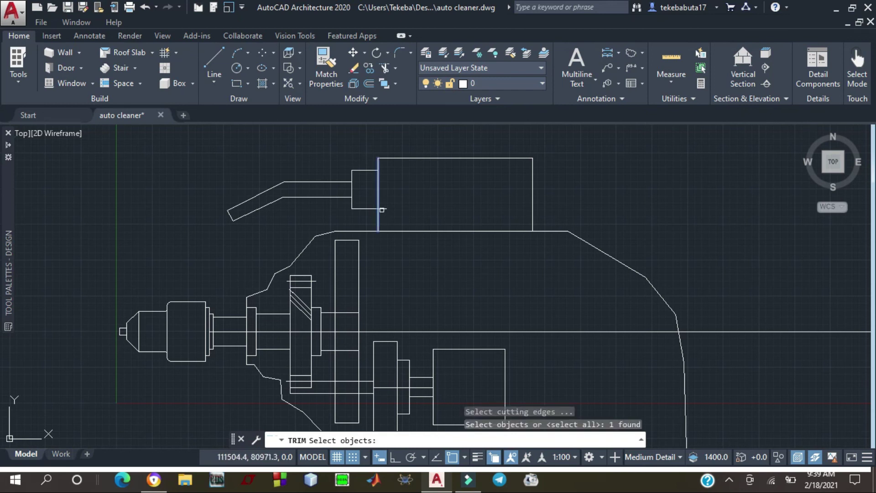
{"action": "key", "text": "Return"}
{"action": "left_click", "coordinate": [380, 211]}
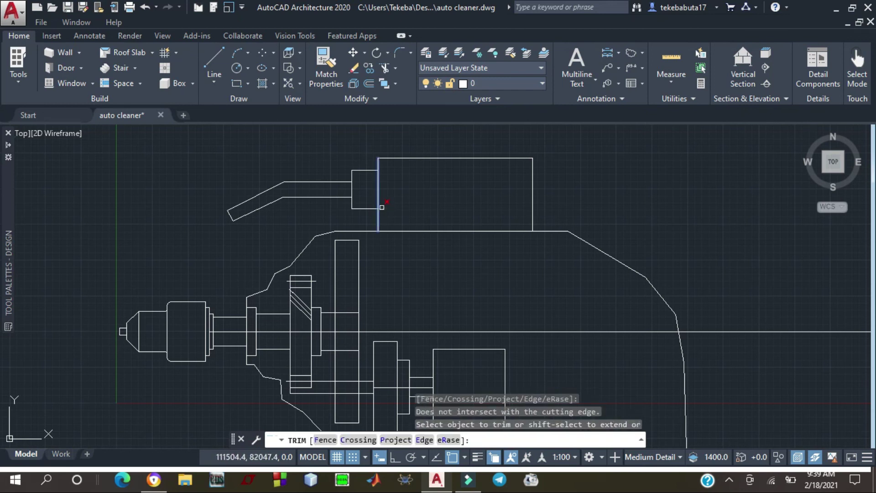
{"action": "left_click", "coordinate": [382, 207]}
{"action": "key", "text": "Escape"}
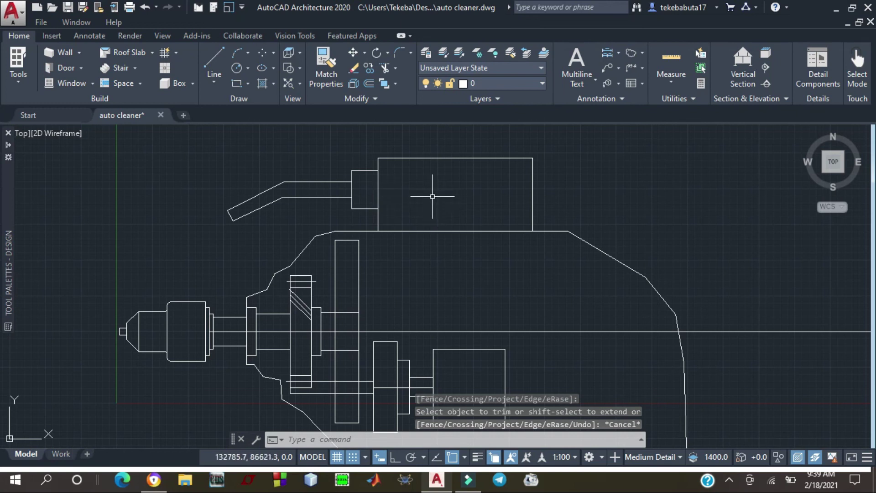
{"action": "scroll", "coordinate": [433, 196], "scroll_direction": "down", "scroll_amount": 4}
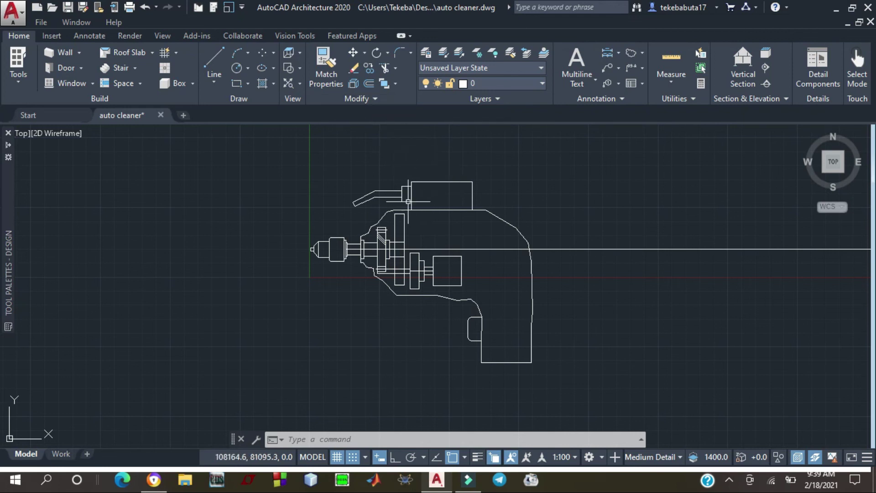
With Ortho on, draw the box's top edge right from the housing corner and its new right side down
{"action": "scroll", "coordinate": [408, 196], "scroll_direction": "up", "scroll_amount": 4}
{"action": "scroll", "coordinate": [409, 197], "scroll_direction": "up", "scroll_amount": 2}
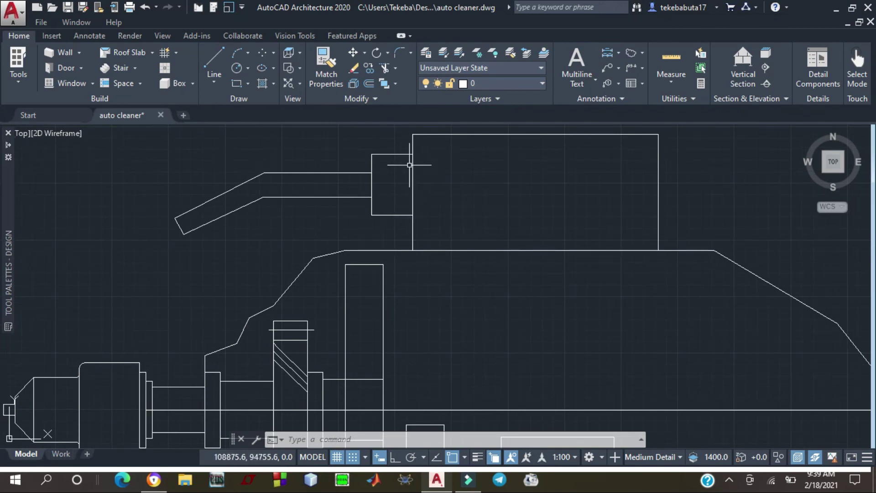
{"action": "left_click", "coordinate": [213, 56]}
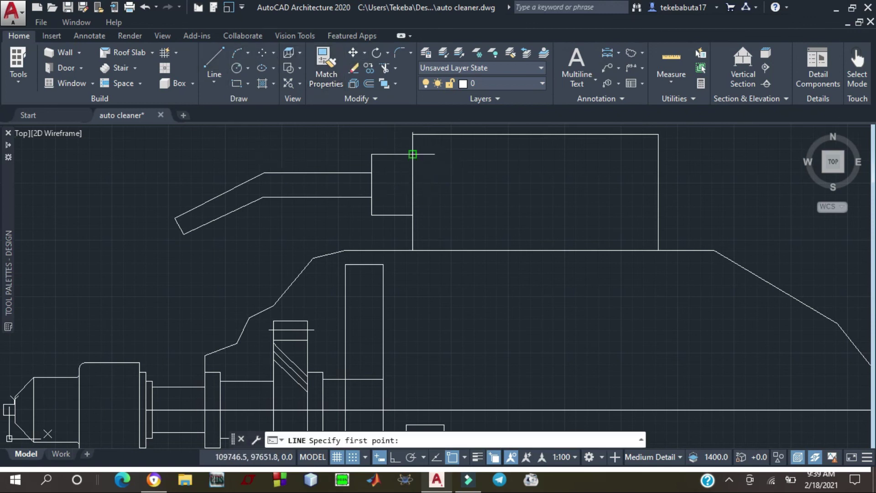
{"action": "left_click", "coordinate": [412, 154]}
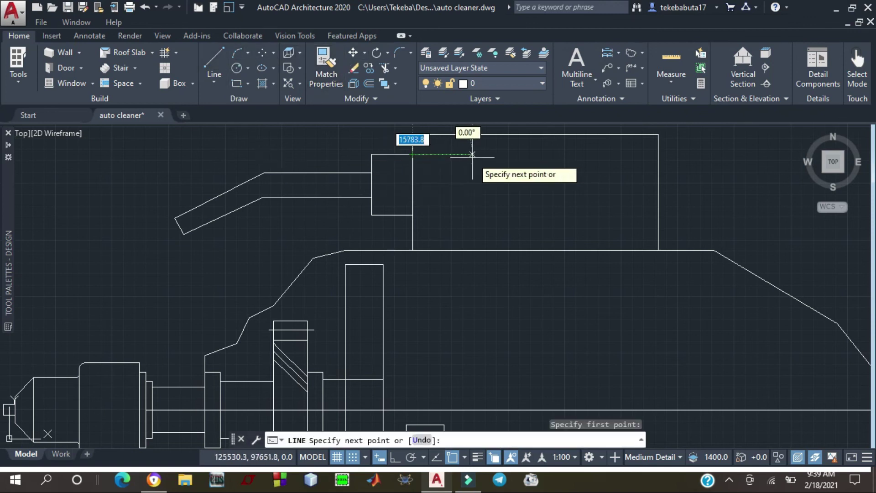
{"action": "key", "text": "F8"}
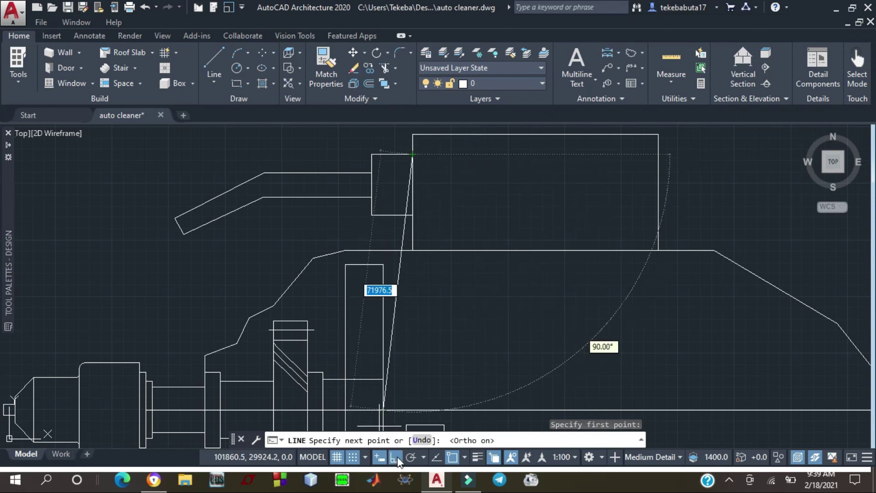
{"action": "left_click", "coordinate": [447, 170]}
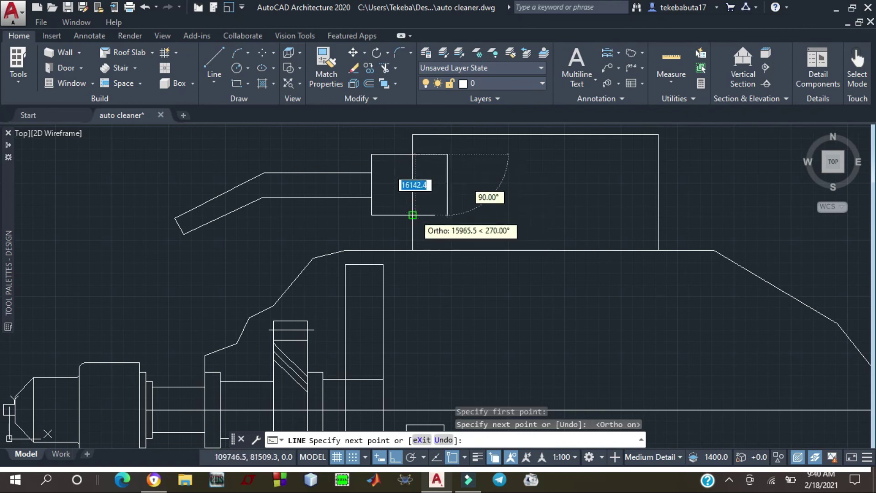
{"action": "left_click", "coordinate": [447, 215]}
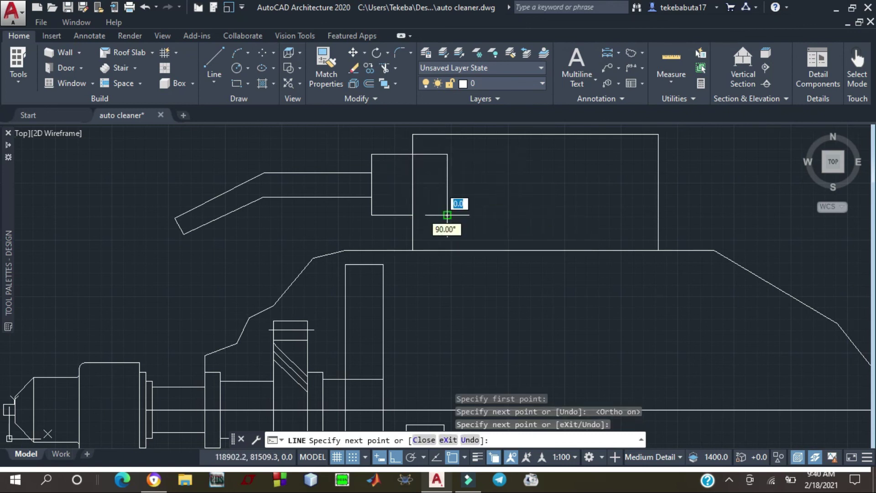
{"action": "key", "text": "Escape"}
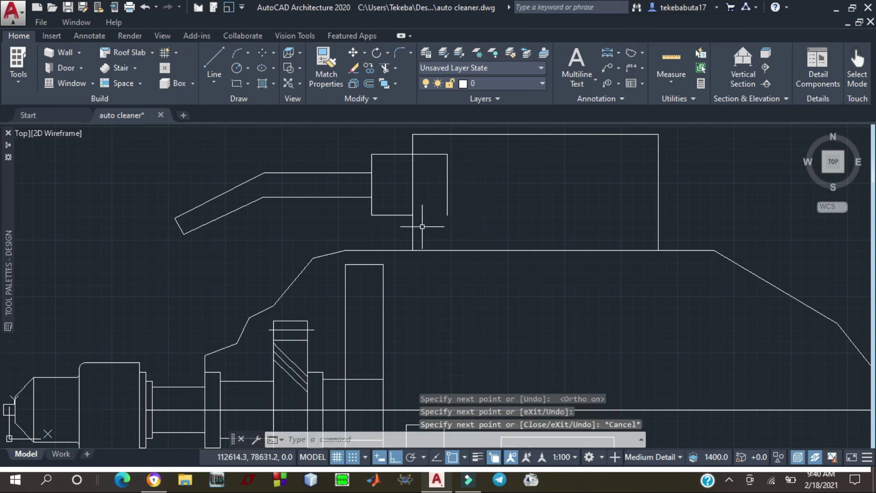
Draw the connector box's bottom edge across to the new right side
{"action": "left_click", "coordinate": [211, 59]}
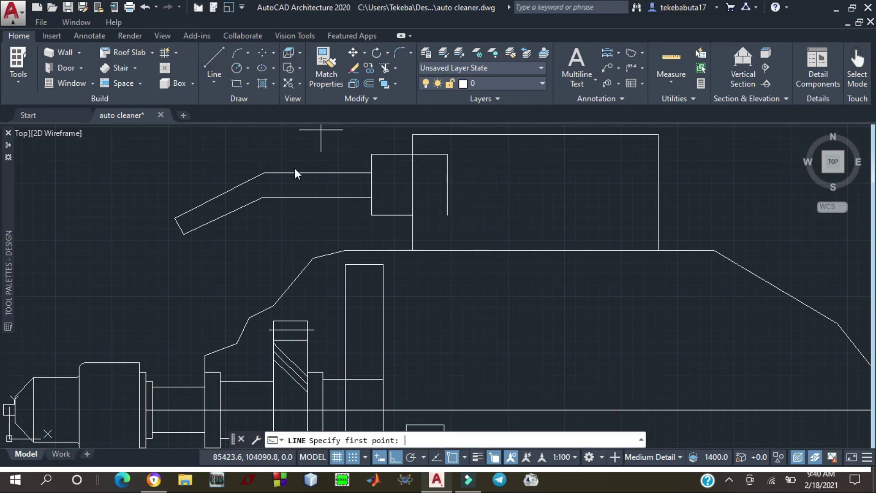
{"action": "left_click", "coordinate": [412, 215]}
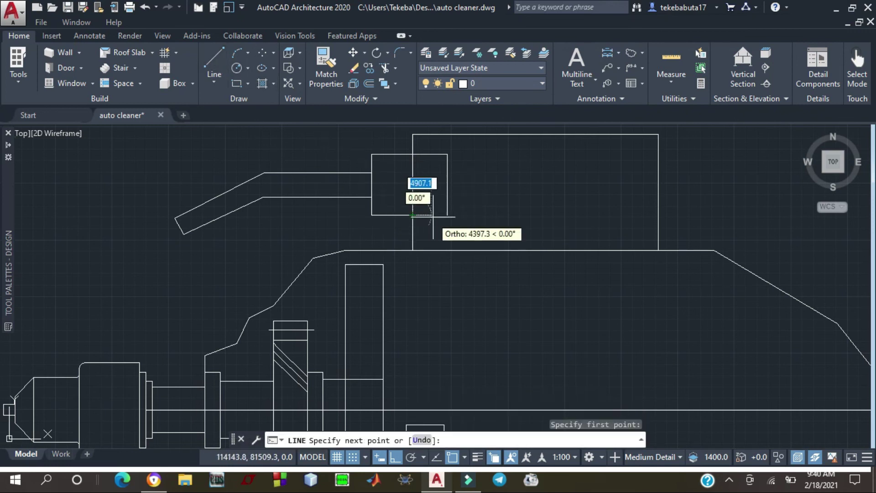
{"action": "left_click", "coordinate": [444, 215]}
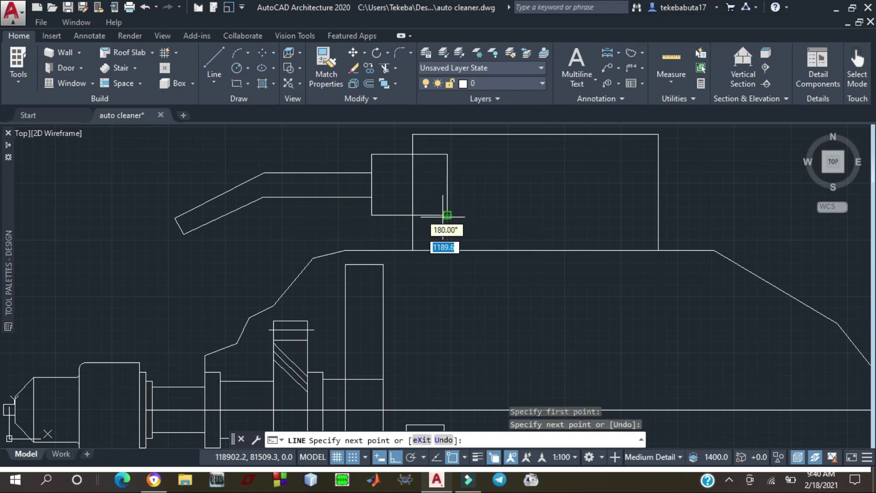
{"action": "key", "text": "Escape"}
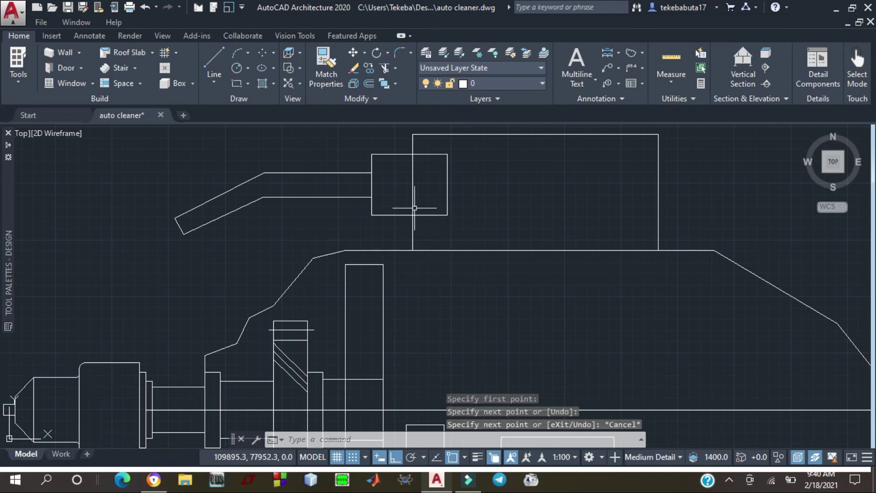
Start a trim with the box's bottom edge as cutting edge, then cancel it
{"action": "left_click", "coordinate": [385, 68]}
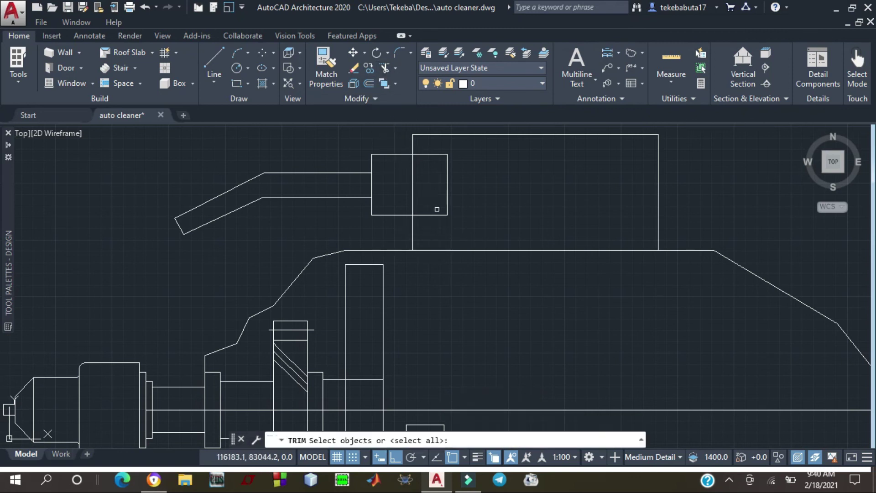
{"action": "left_click", "coordinate": [420, 217]}
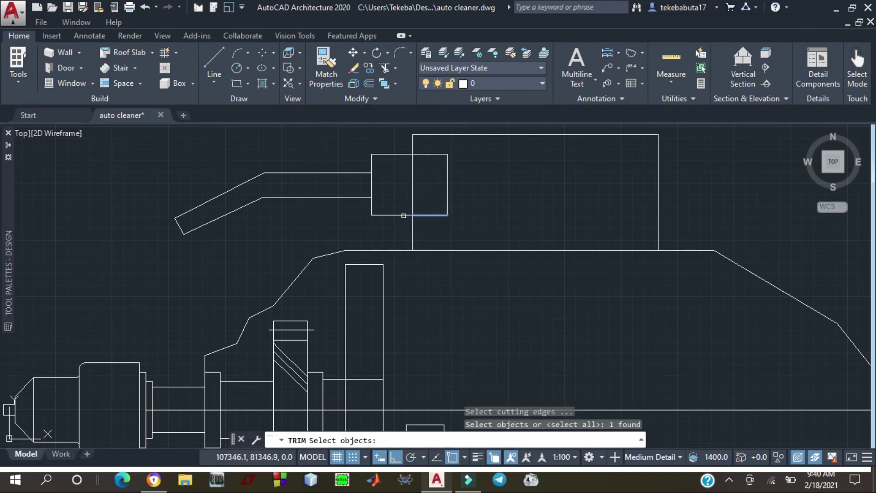
{"action": "left_click", "coordinate": [402, 215]}
{"action": "key", "text": "Return"}
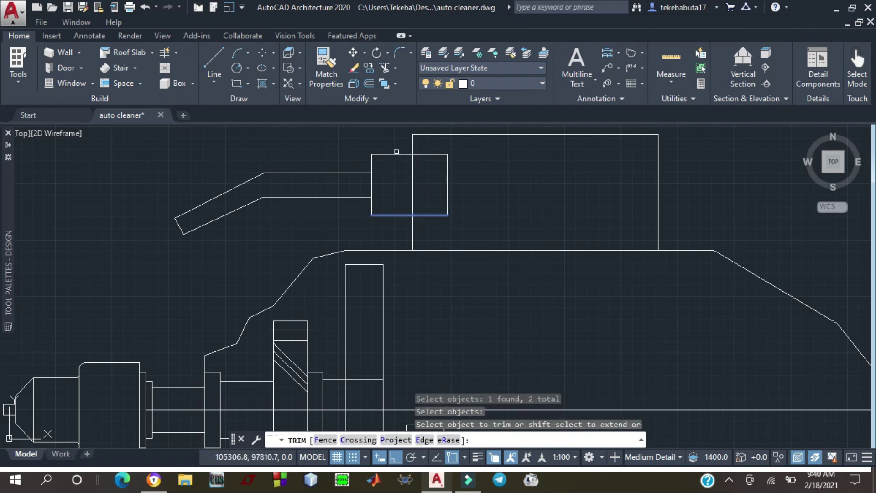
{"action": "key", "text": "Escape"}
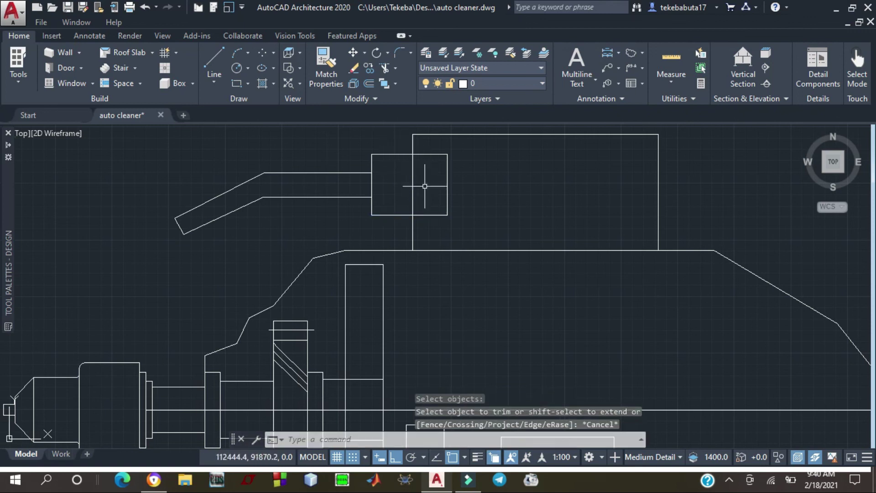
Trim away the housing line inside the box, using its top and bottom edges as cutting edges
{"action": "left_click", "coordinate": [385, 69]}
{"action": "left_click", "coordinate": [403, 156]}
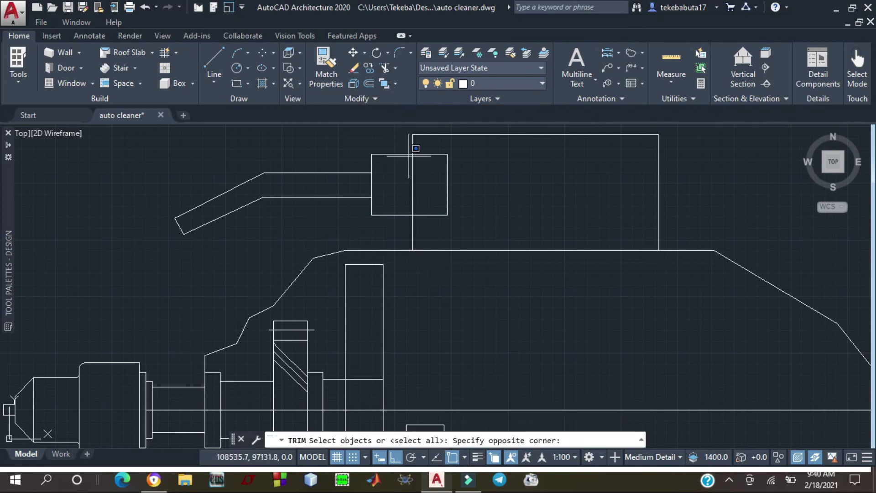
{"action": "key", "text": "Escape"}
{"action": "left_click", "coordinate": [403, 154]}
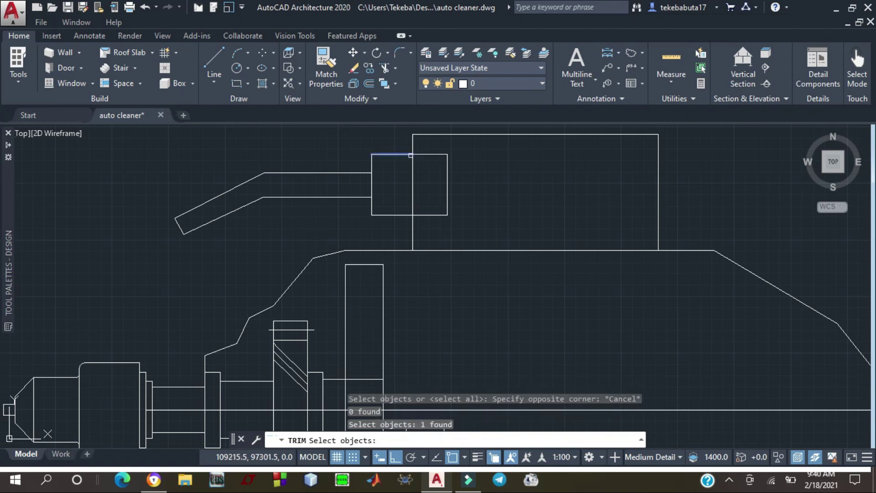
{"action": "left_click", "coordinate": [420, 155]}
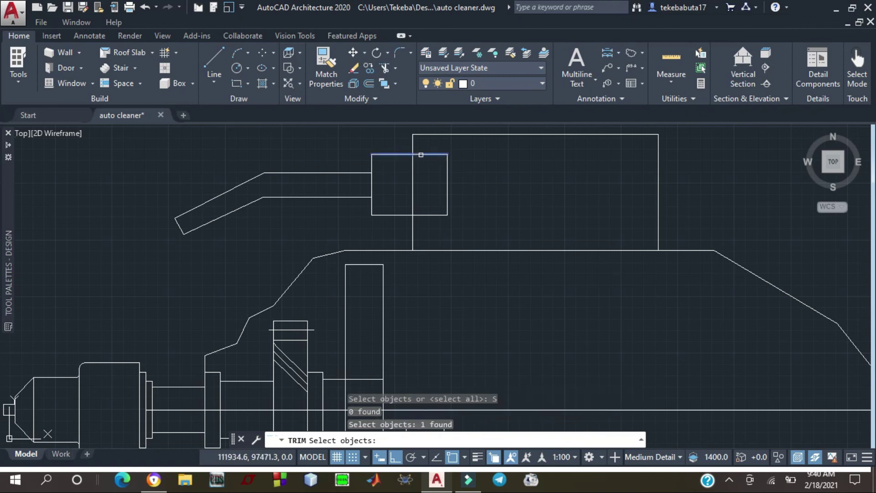
{"action": "left_click", "coordinate": [424, 216]}
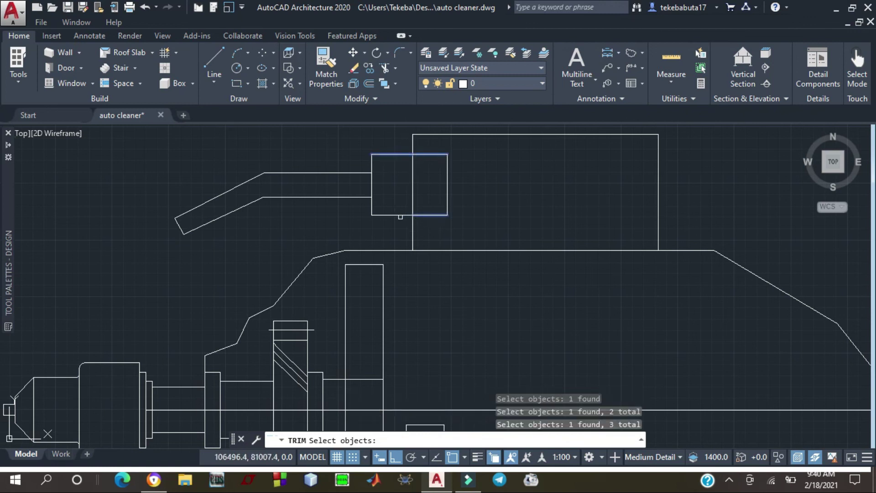
{"action": "left_click", "coordinate": [401, 216]}
{"action": "key", "text": "Return"}
{"action": "left_click", "coordinate": [414, 197]}
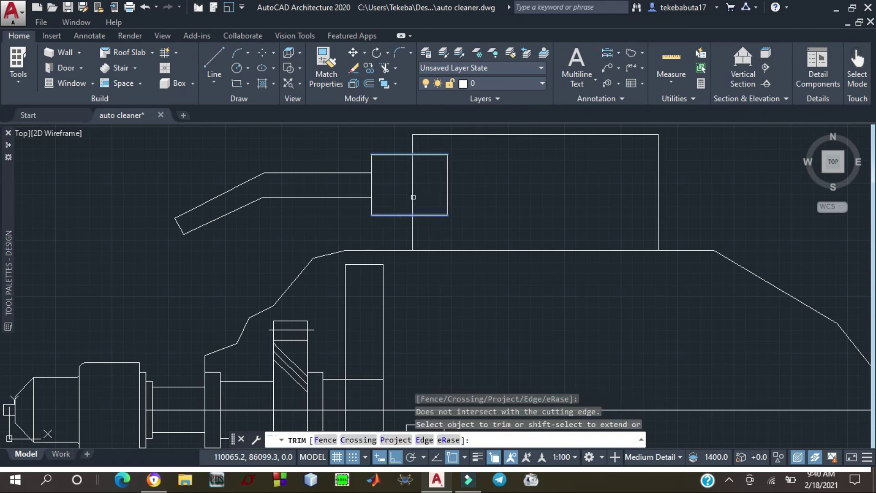
{"action": "left_click", "coordinate": [412, 196]}
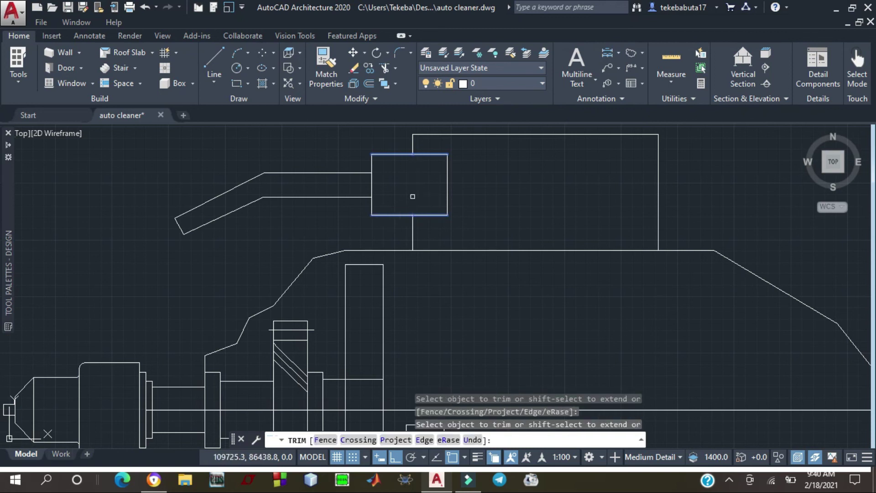
{"action": "key", "text": "Return"}
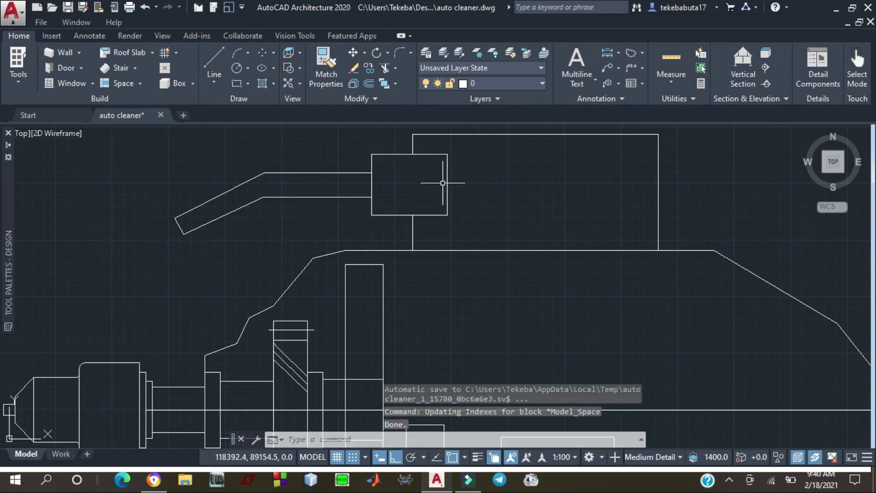
Zoom out to the whole drill, then select the command line and show the hidden tray icons
{"action": "scroll", "coordinate": [441, 178], "scroll_direction": "down", "scroll_amount": 2}
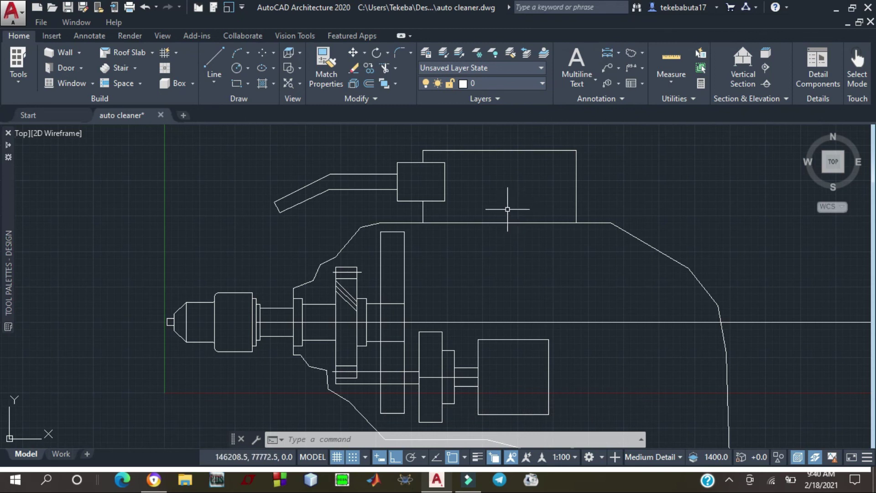
{"action": "scroll", "coordinate": [493, 208], "scroll_direction": "down", "scroll_amount": 1}
{"action": "scroll", "coordinate": [469, 198], "scroll_direction": "down", "scroll_amount": 1}
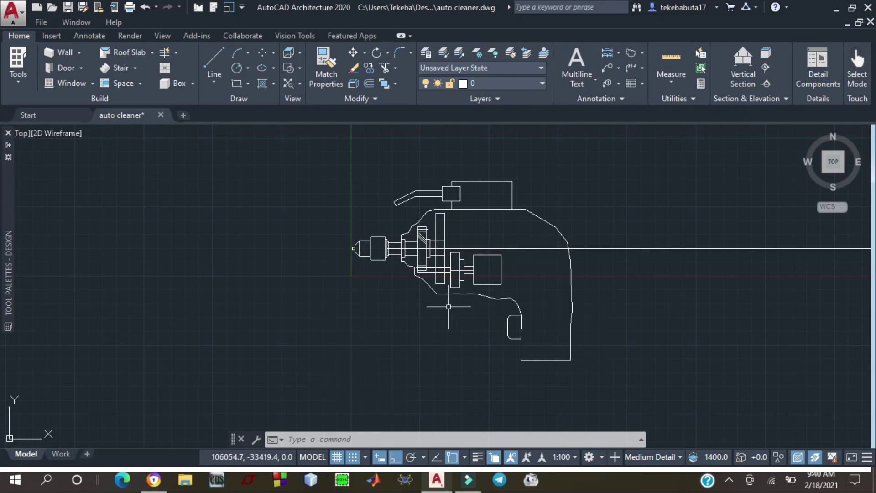
{"action": "scroll", "coordinate": [550, 262], "scroll_direction": "up", "scroll_amount": 2}
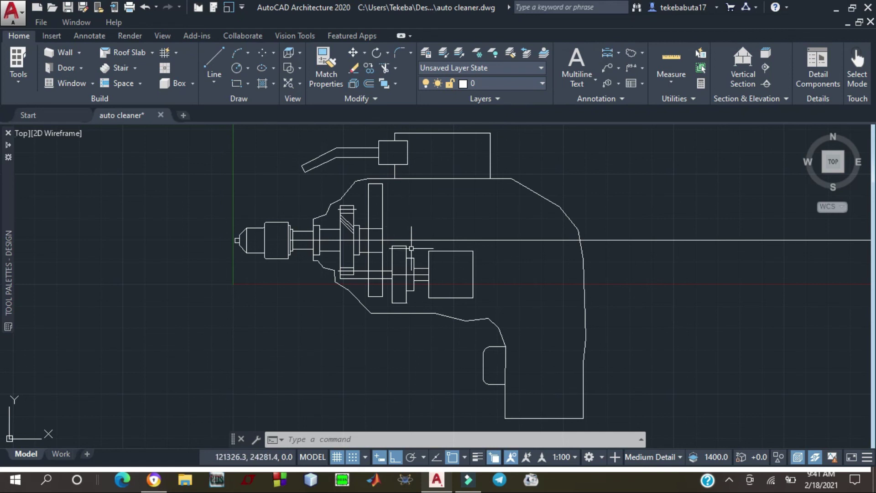
{"action": "left_click", "coordinate": [319, 440]}
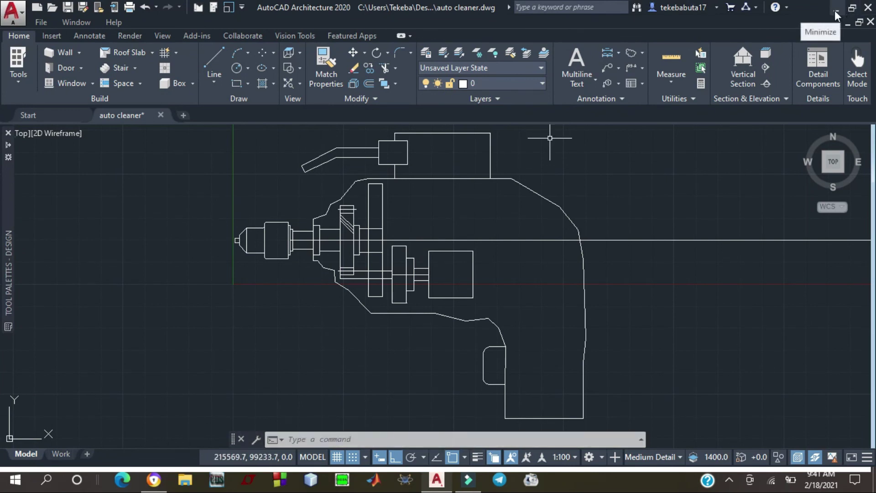
{"action": "left_click", "coordinate": [729, 480]}
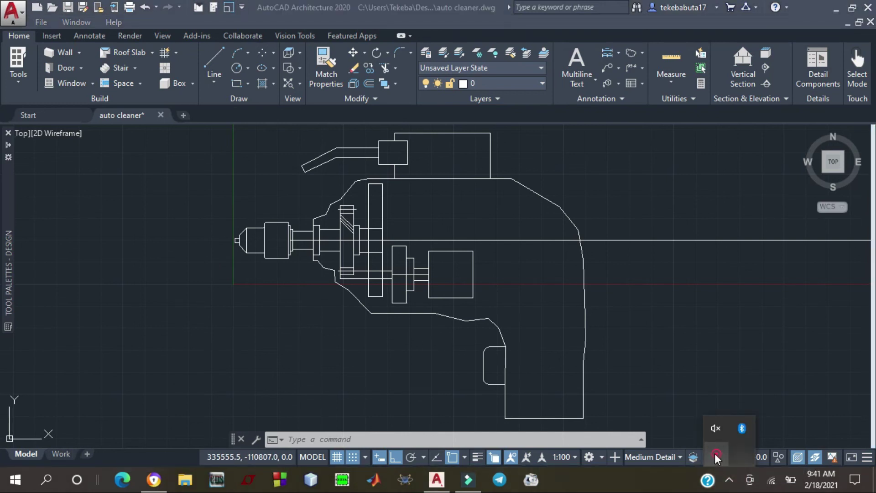